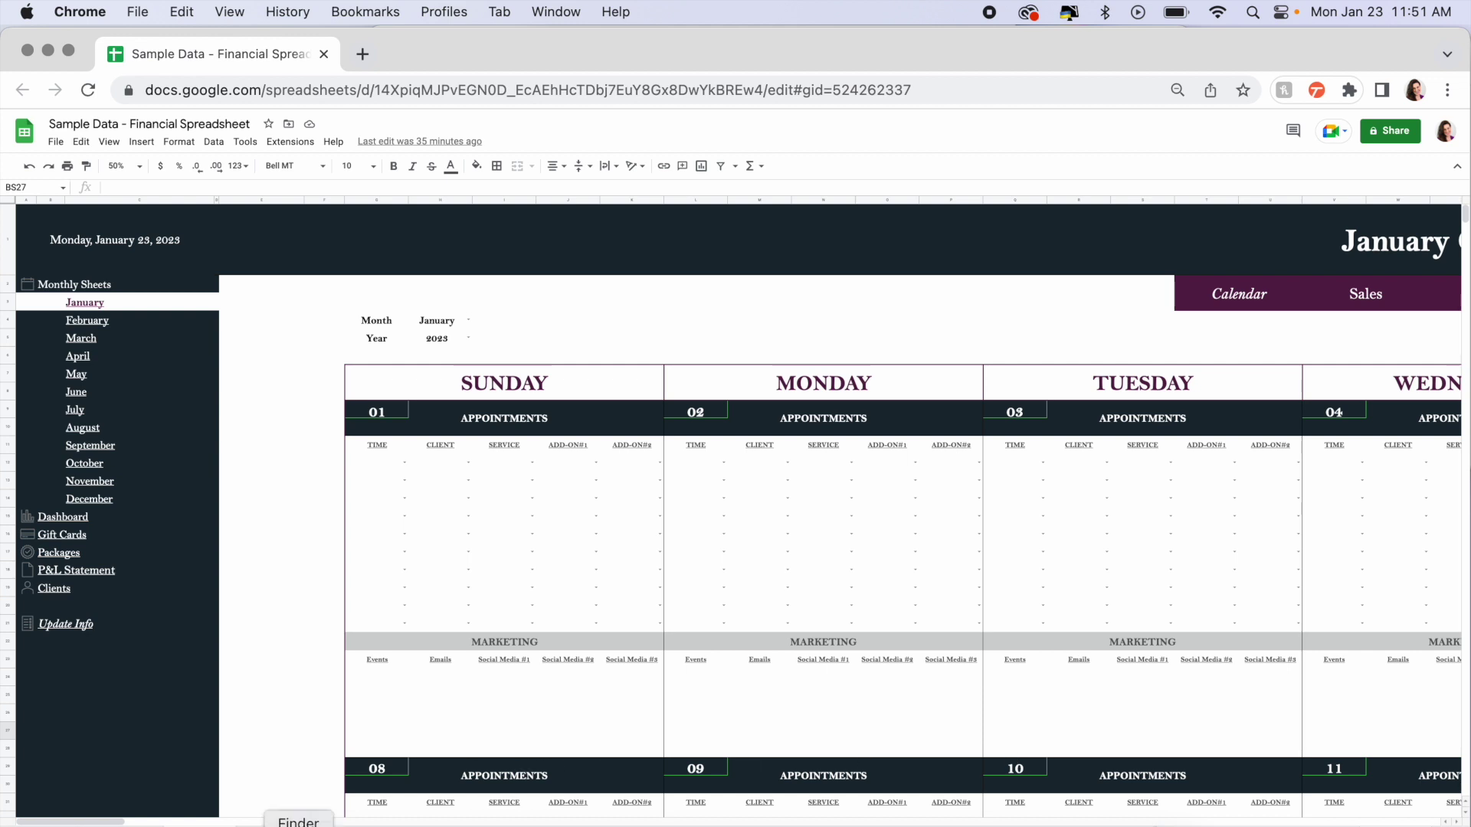
- Open the desktop folder in Finder that holds the Business Management System 2023 Excel file
{"action": "left_click", "coordinate": [299, 823]}
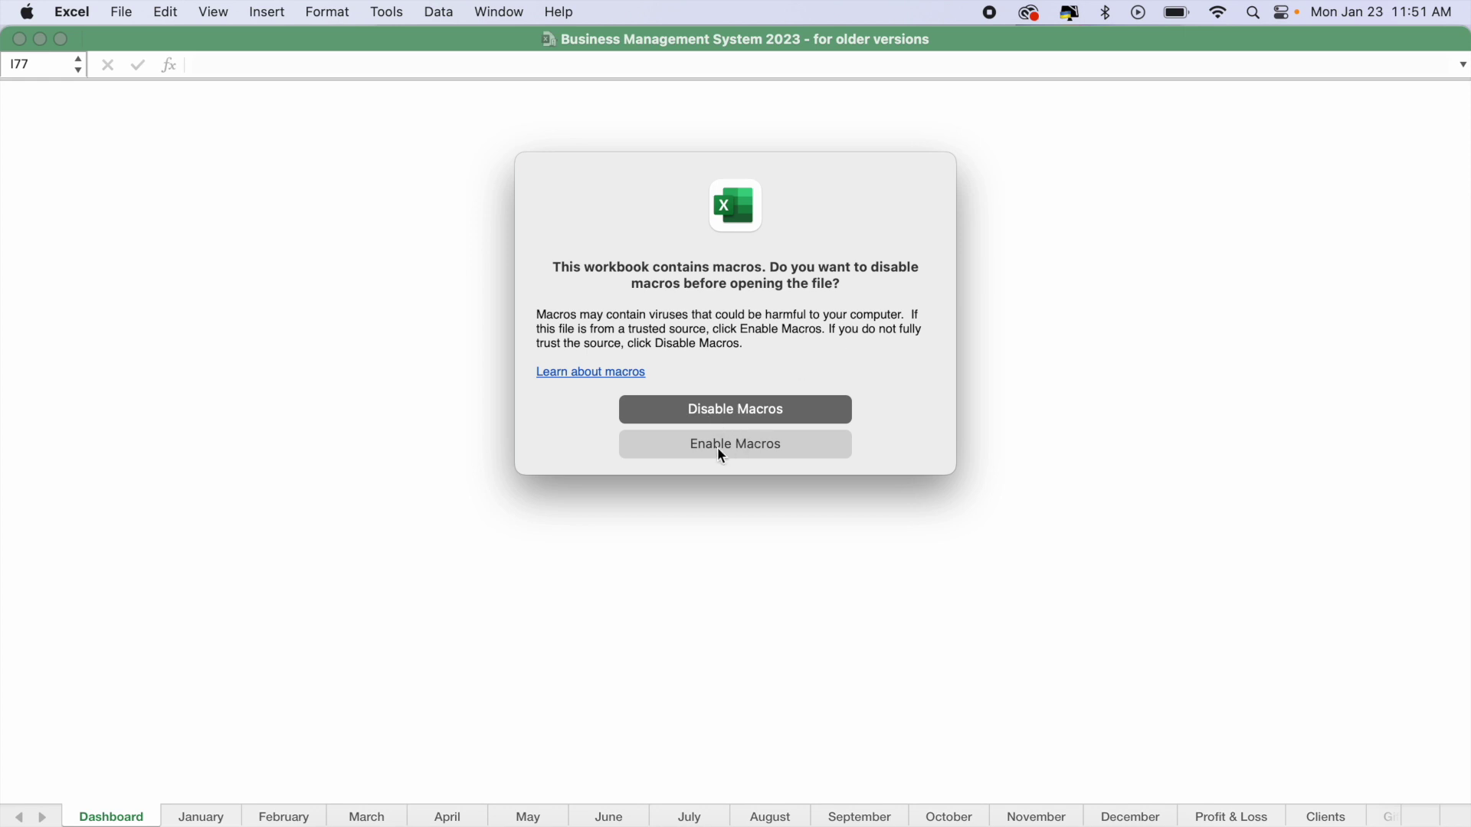
- Enable macros so the workbook opens on its Dashboard sheet
{"action": "left_click", "coordinate": [755, 444]}
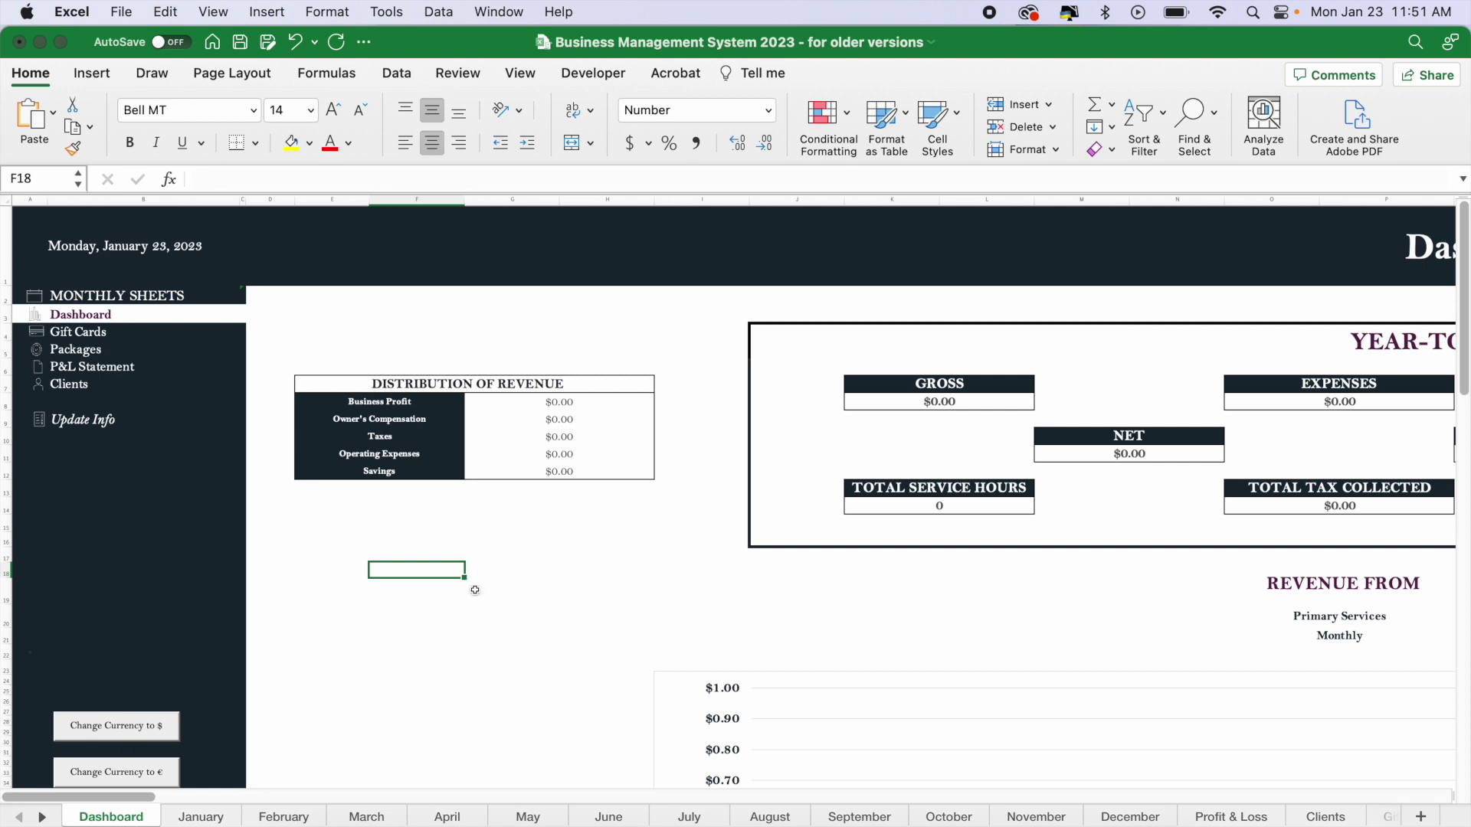
- Open the January sheet, scroll right to January Sales, then back to the calendar
{"action": "left_click", "coordinate": [201, 816]}
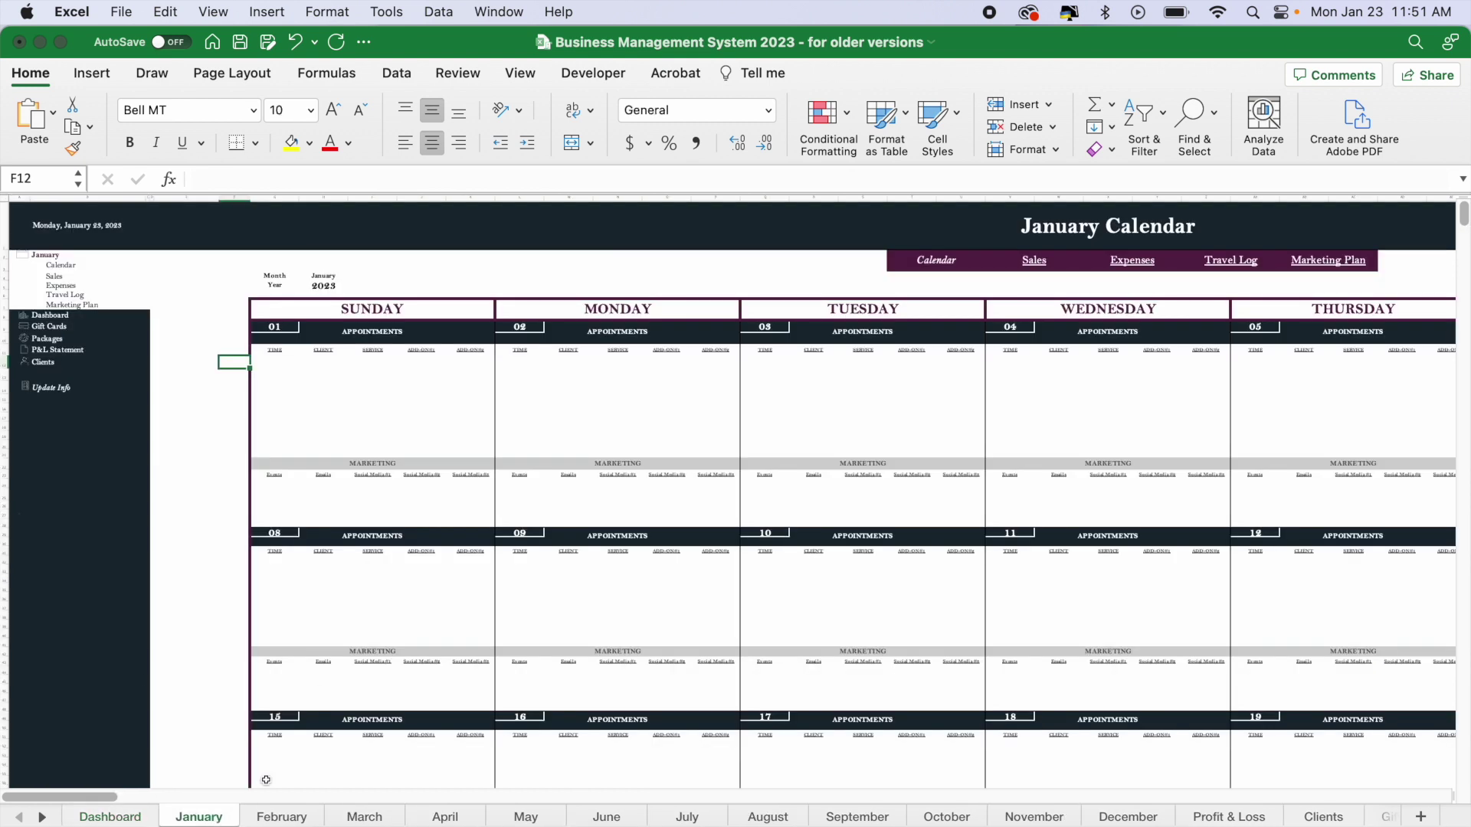
{"action": "scroll", "coordinate": [678, 640], "scroll_direction": "right", "scroll_amount": 5}
{"action": "scroll", "coordinate": [678, 639], "scroll_direction": "right", "scroll_amount": 15}
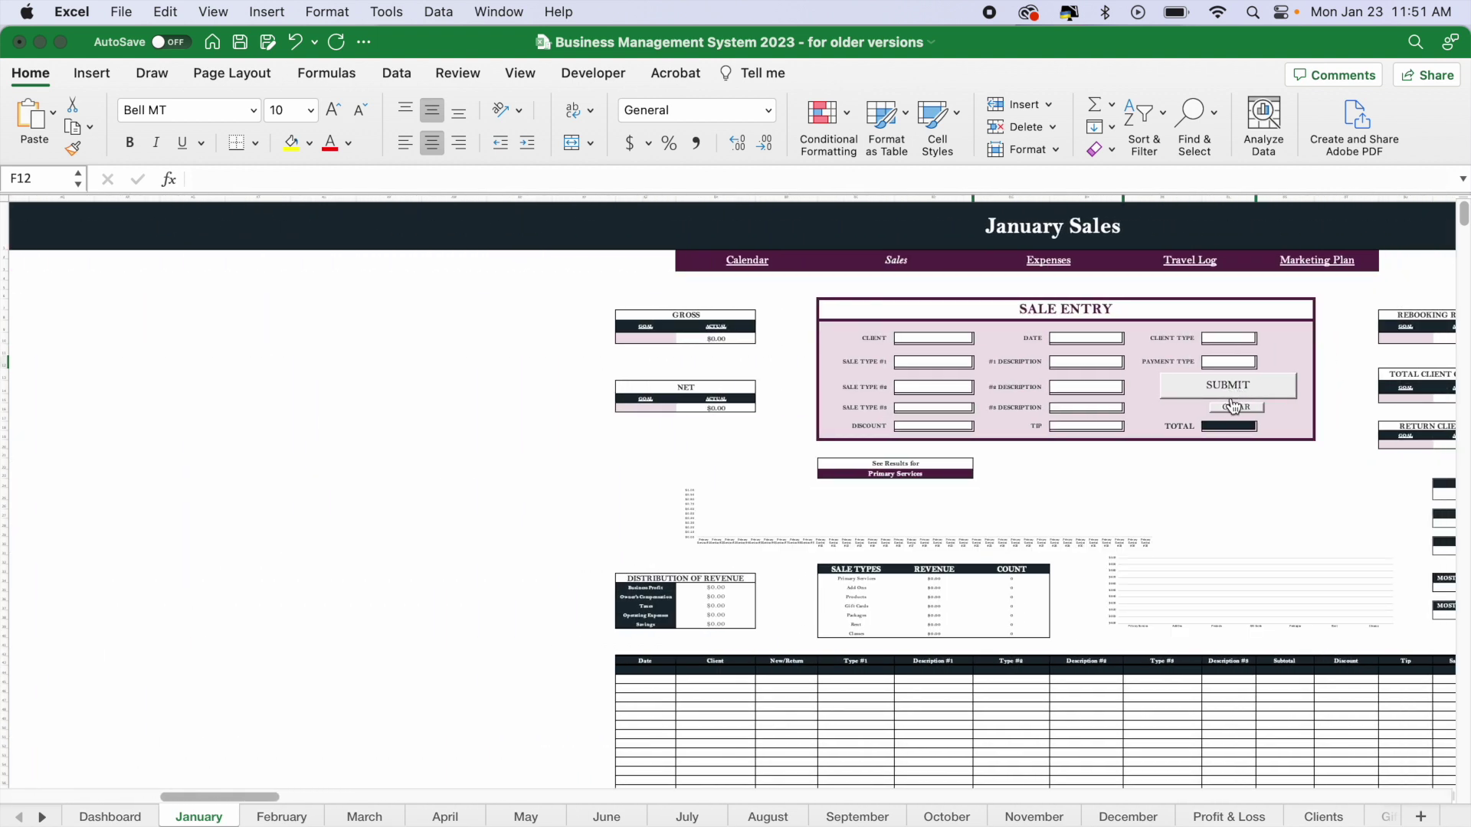
{"action": "scroll", "coordinate": [692, 493], "scroll_direction": "left", "scroll_amount": 15}
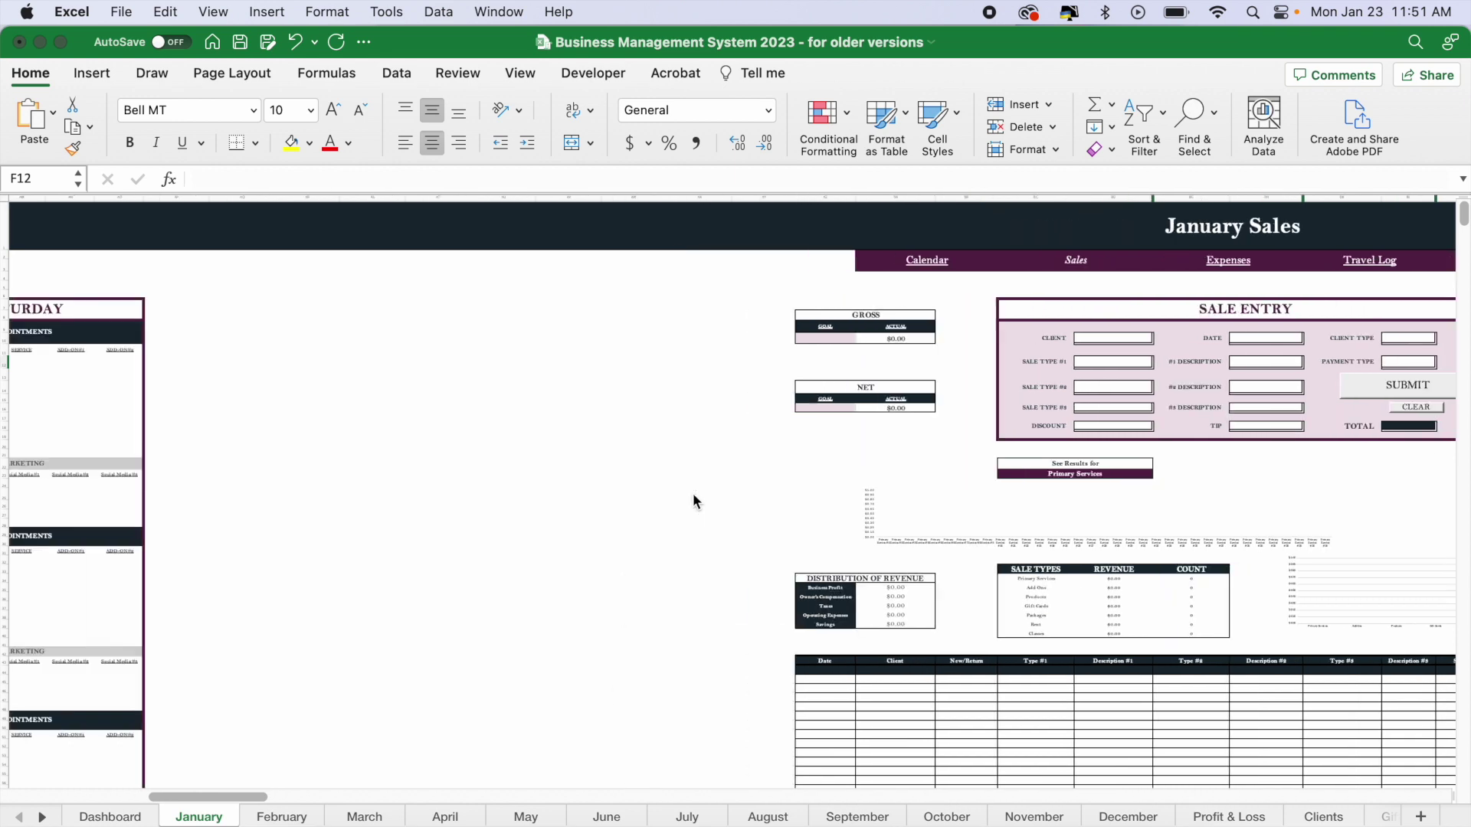
{"action": "scroll", "coordinate": [692, 493], "scroll_direction": "left", "scroll_amount": 5}
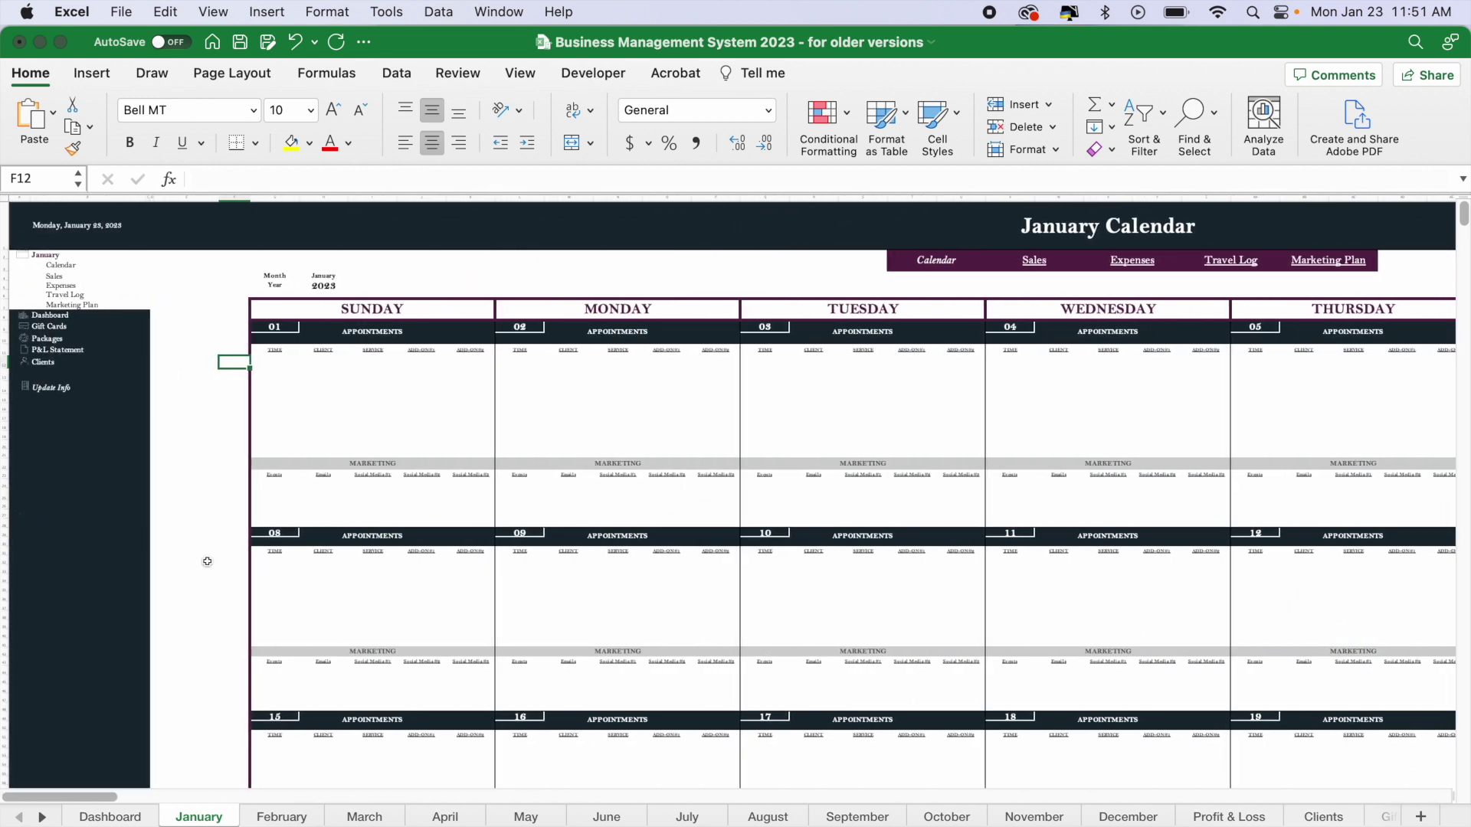
- Select empty cells beside the January calendar and open the Excel application menu
{"action": "left_click", "coordinate": [214, 429]}
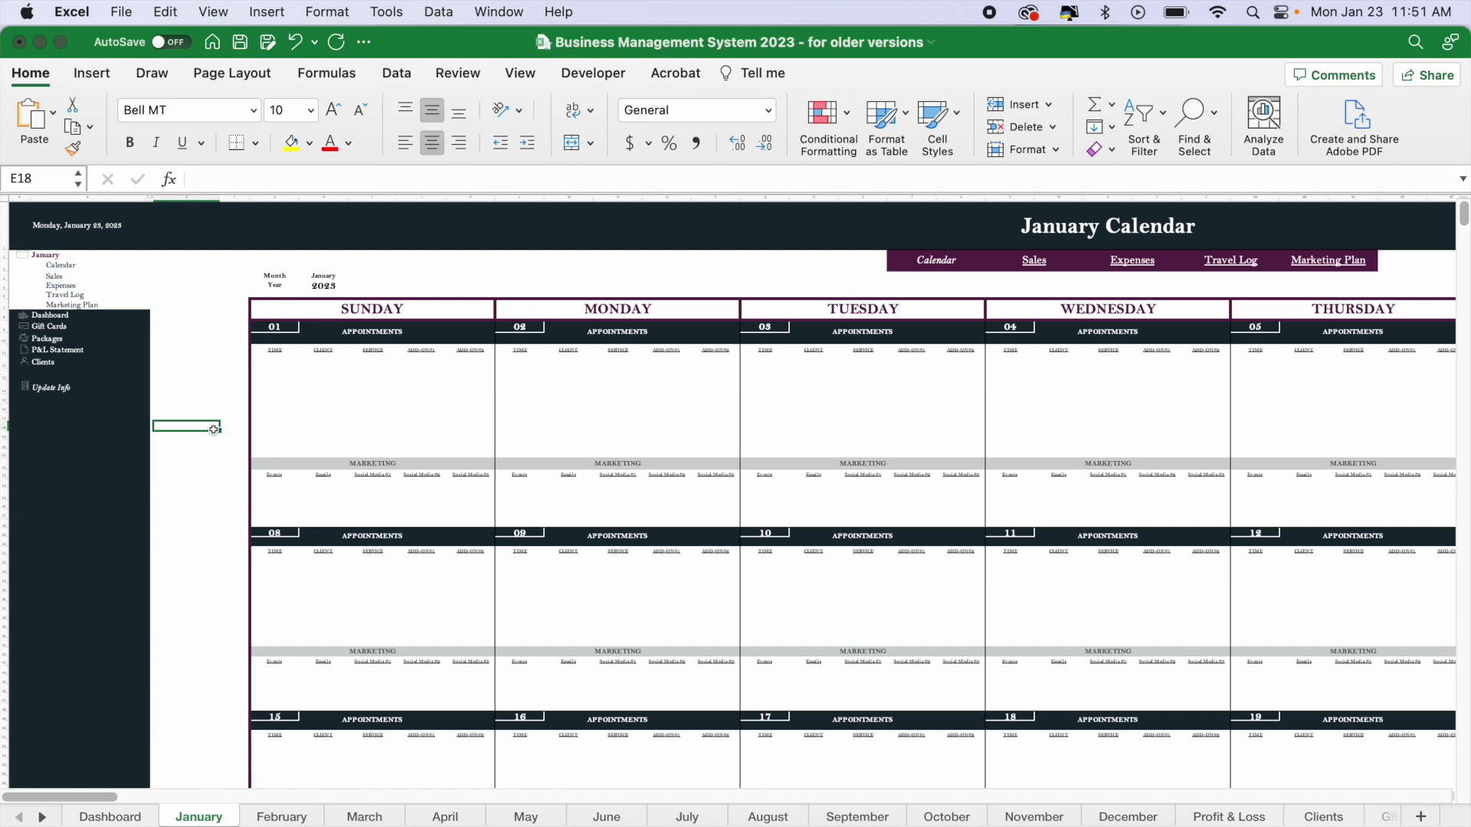
{"action": "left_click", "coordinate": [164, 487]}
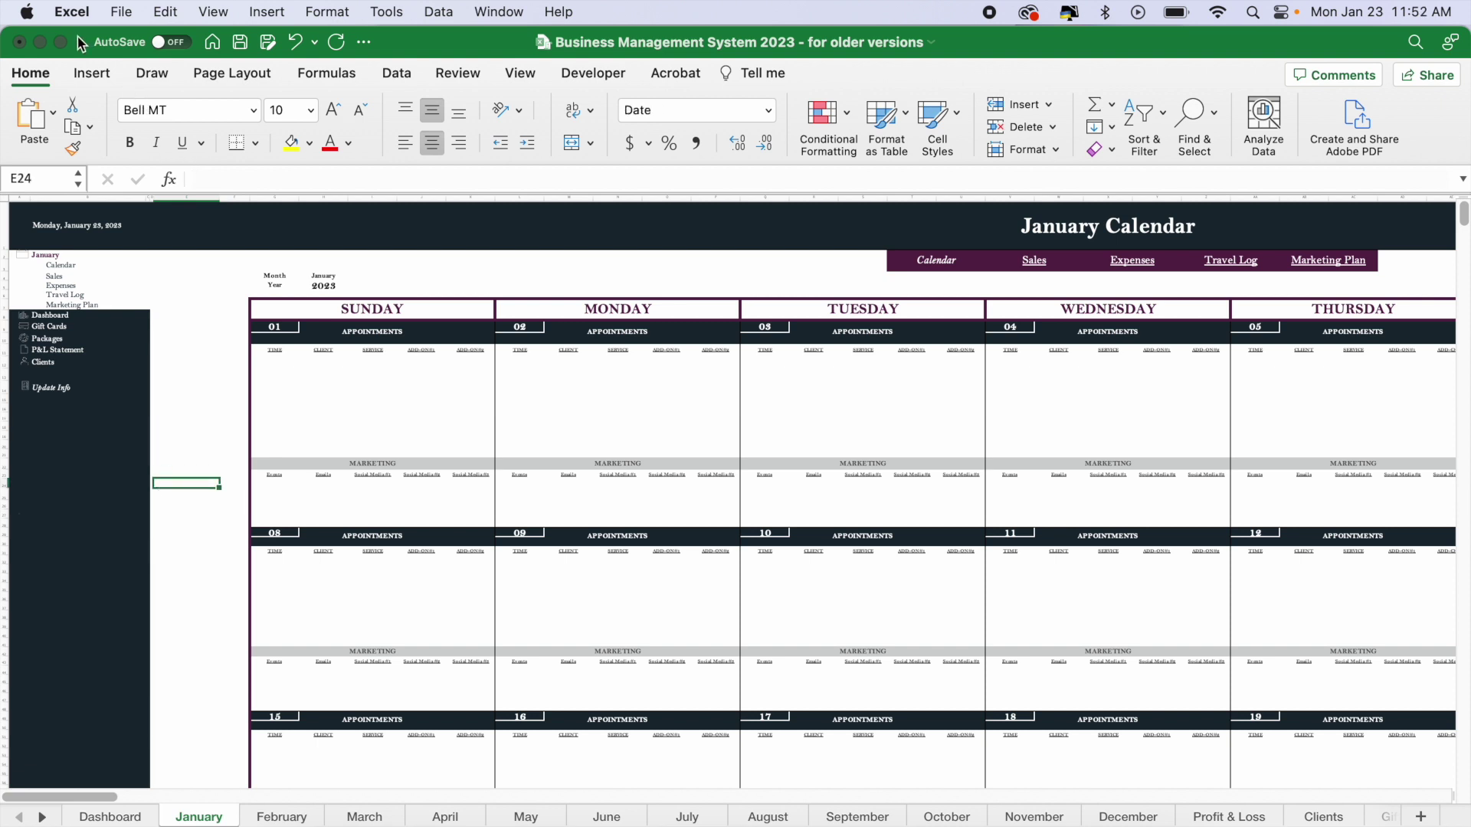
{"action": "left_click", "coordinate": [73, 13]}
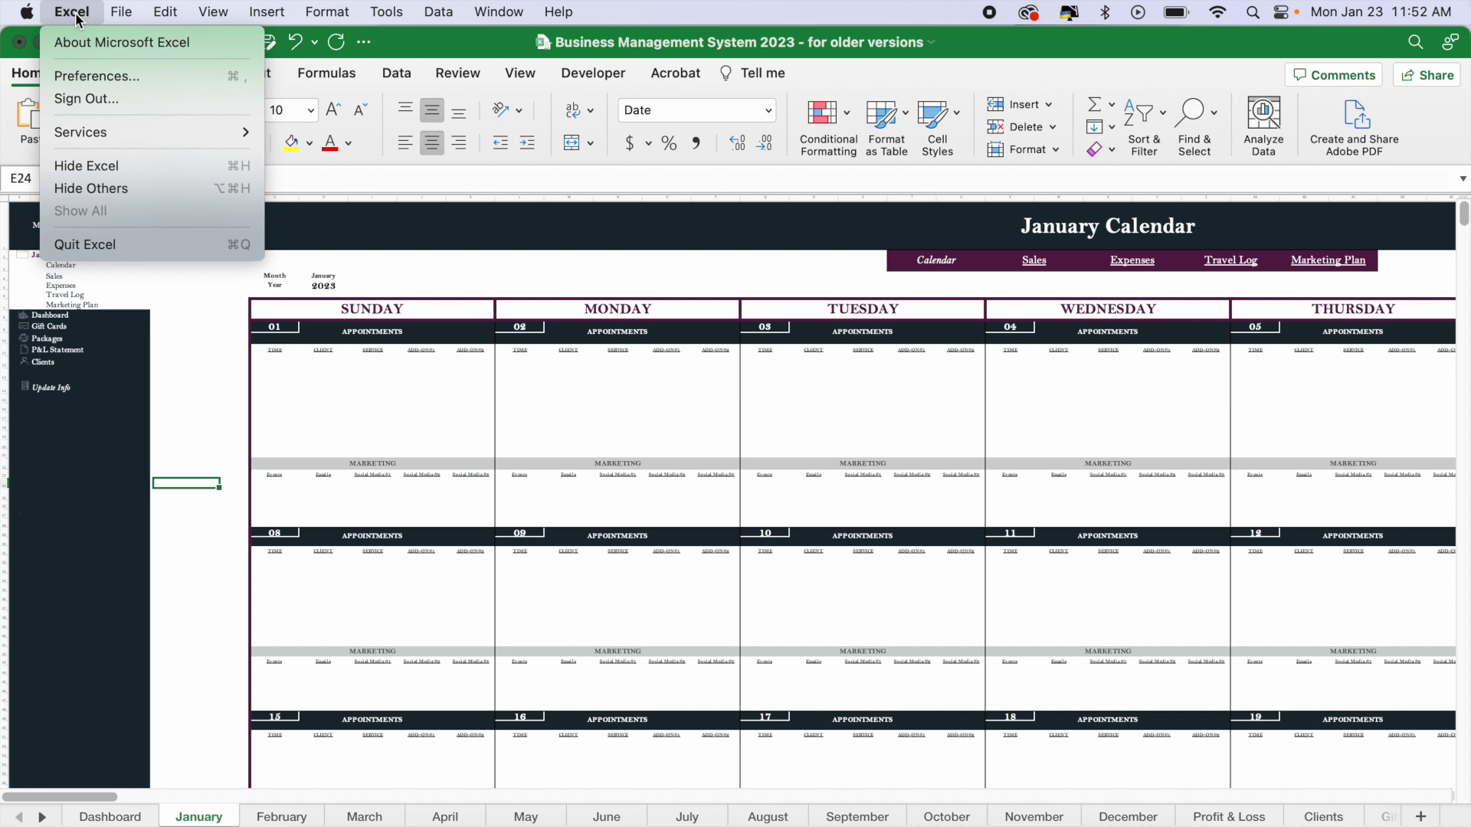
{"action": "left_click", "coordinate": [84, 74]}
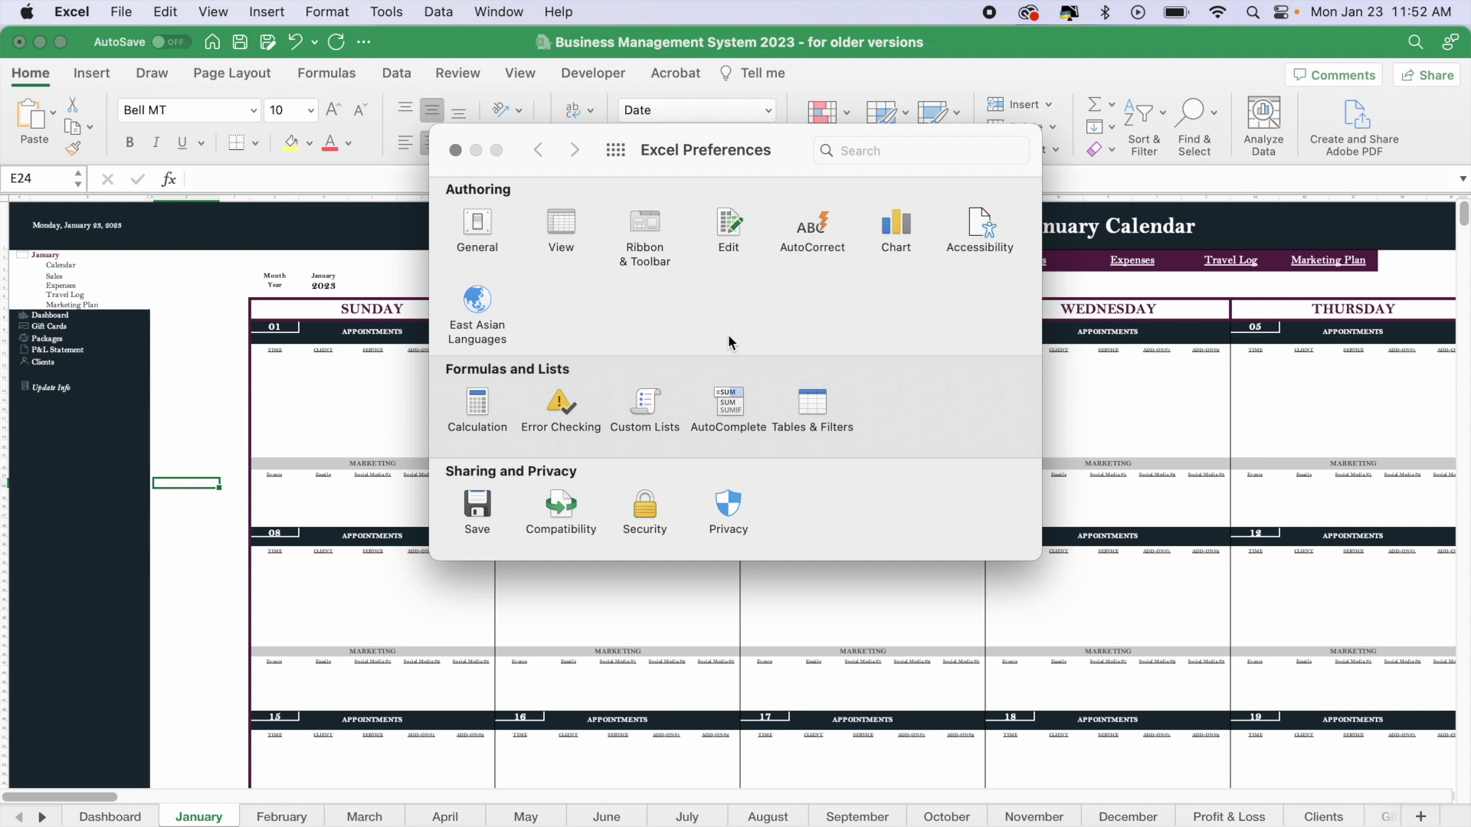
{"action": "left_click", "coordinate": [643, 504]}
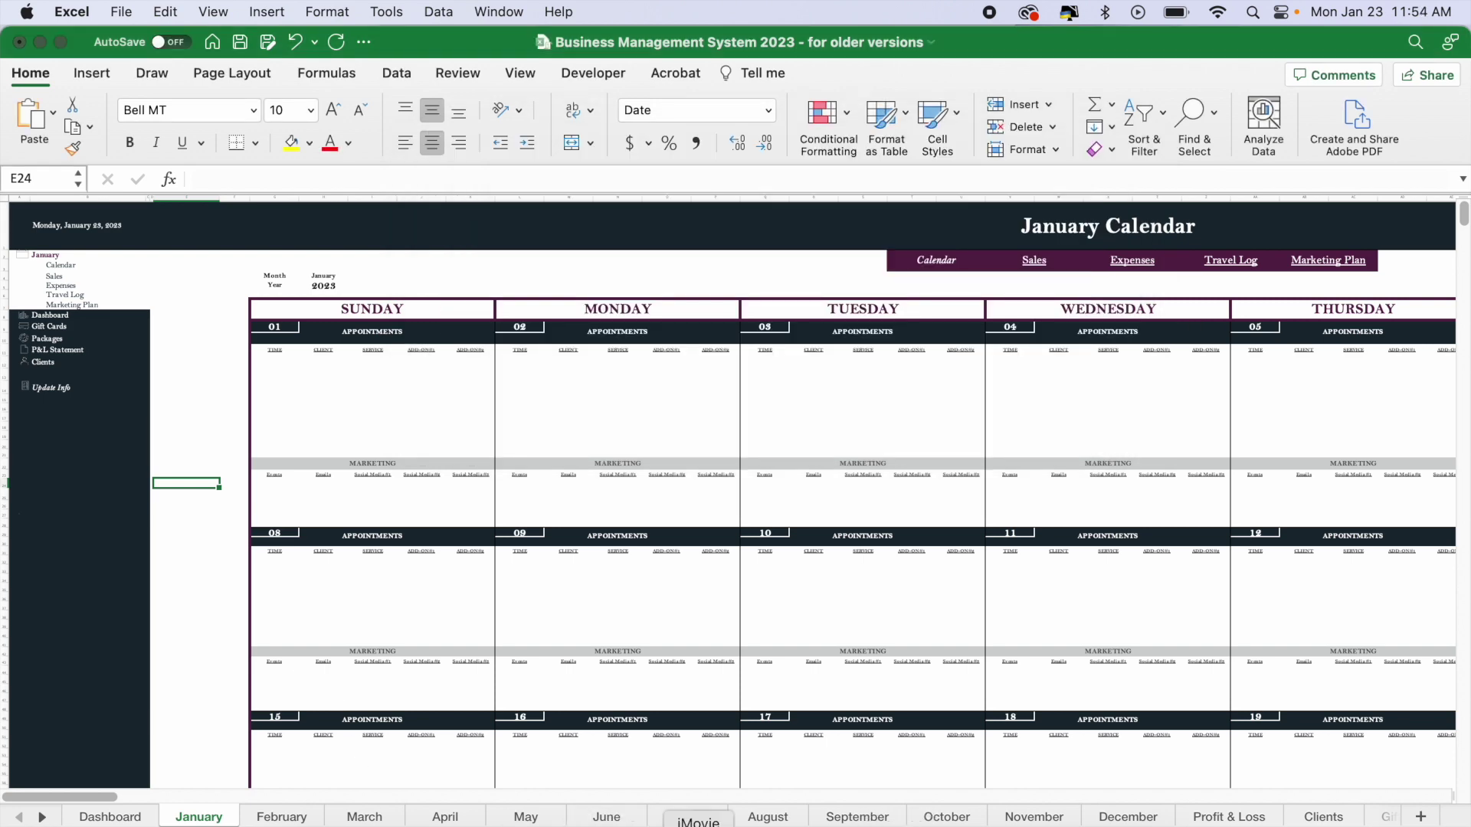
{"action": "left_click", "coordinate": [354, 823]}
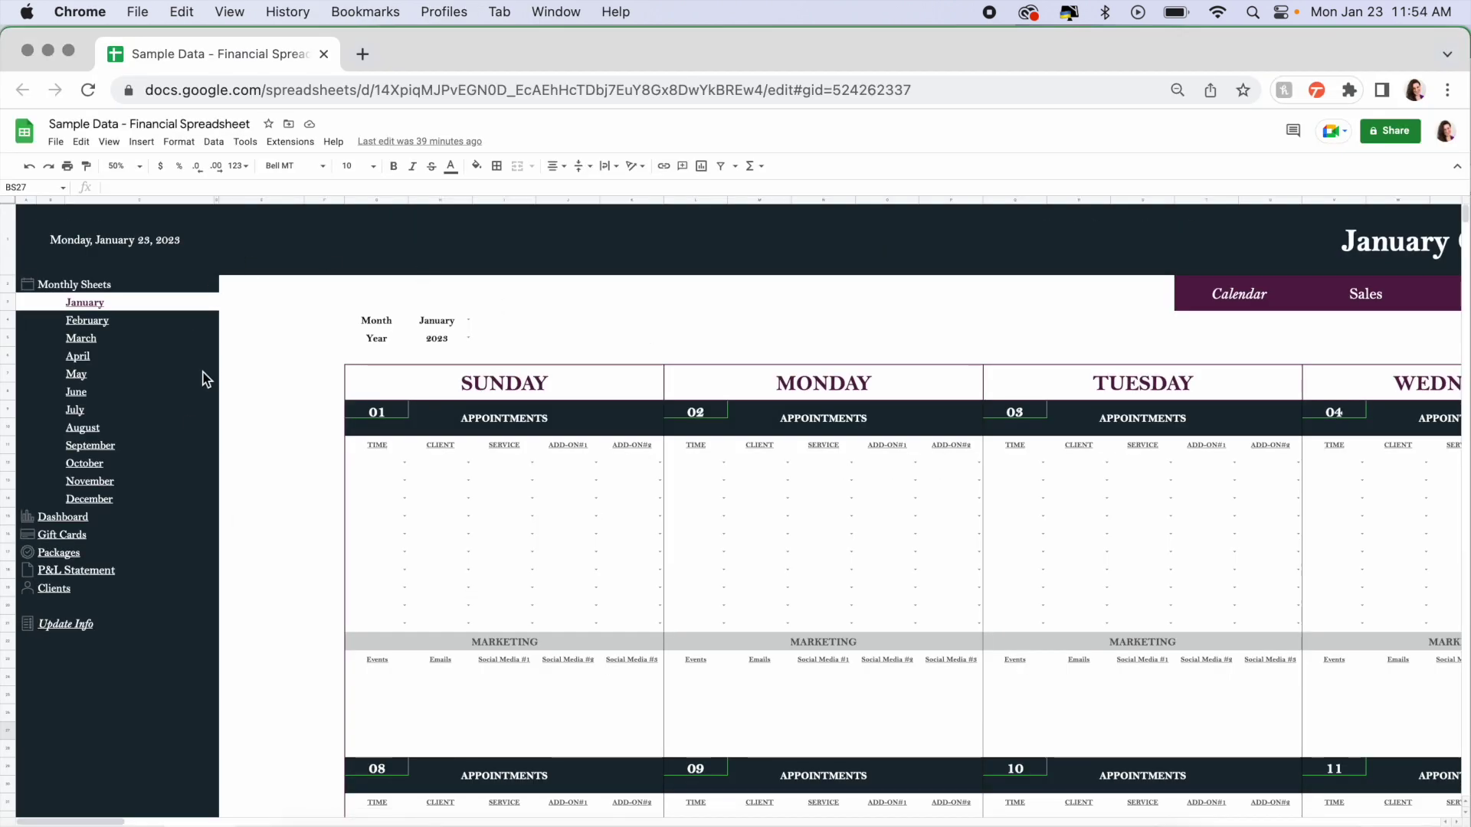
- Scroll right to the January Sales form and press SUBMIT to run its script
{"action": "scroll", "coordinate": [360, 476], "scroll_direction": "right", "scroll_amount": 20}
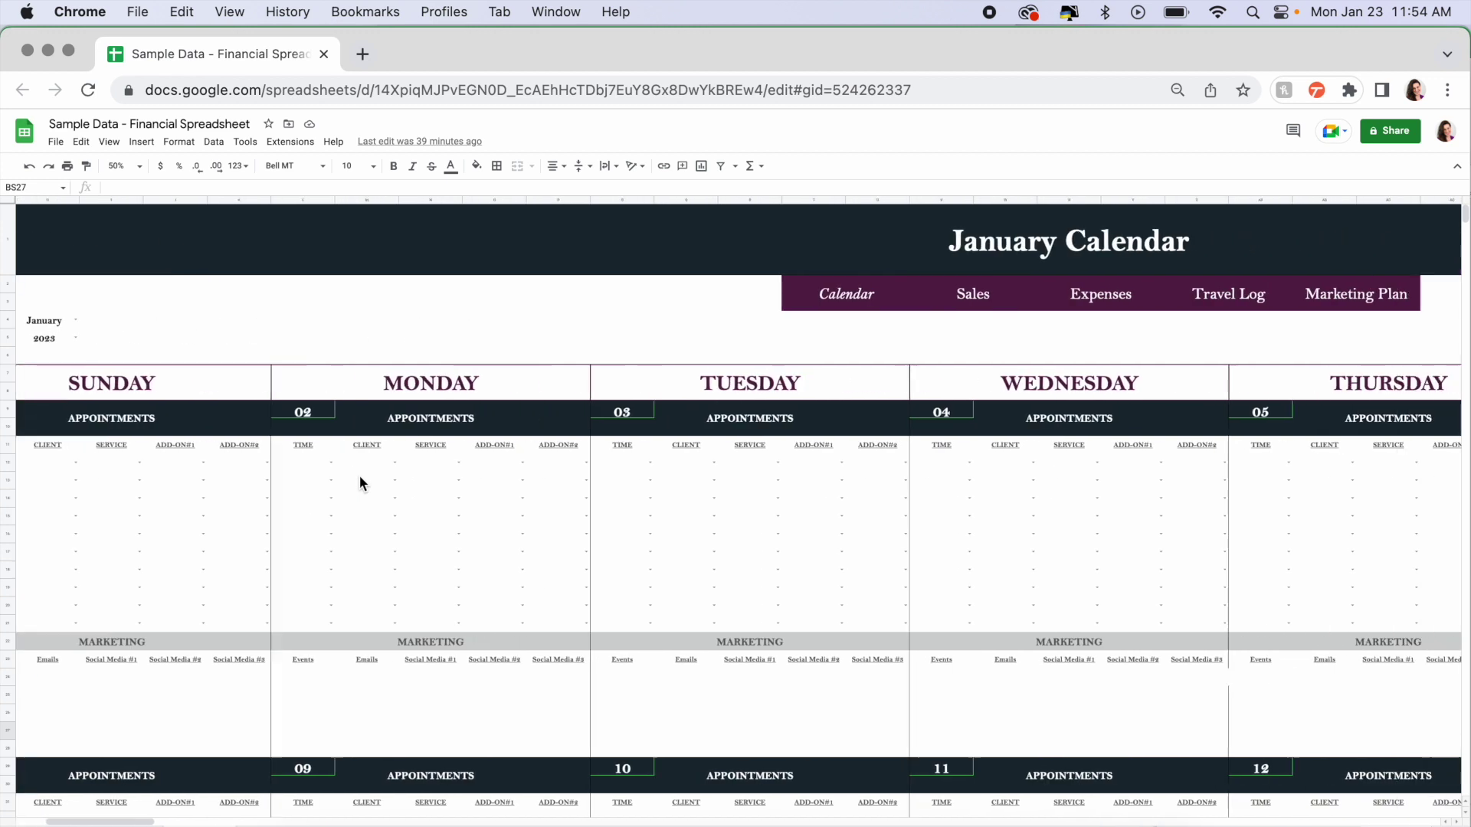
{"action": "scroll", "coordinate": [360, 483], "scroll_direction": "right", "scroll_amount": 15}
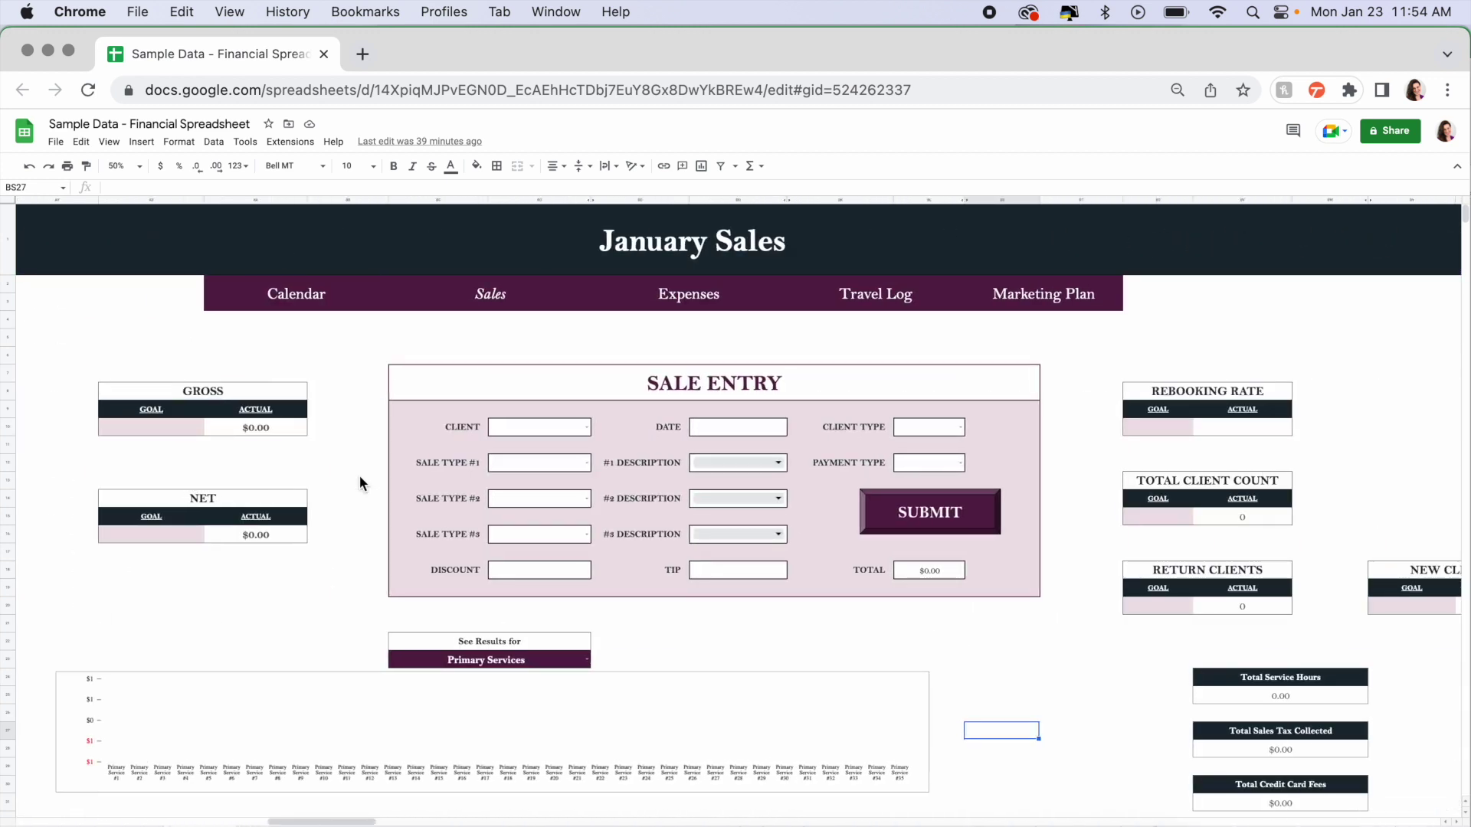
{"action": "left_click", "coordinate": [934, 513]}
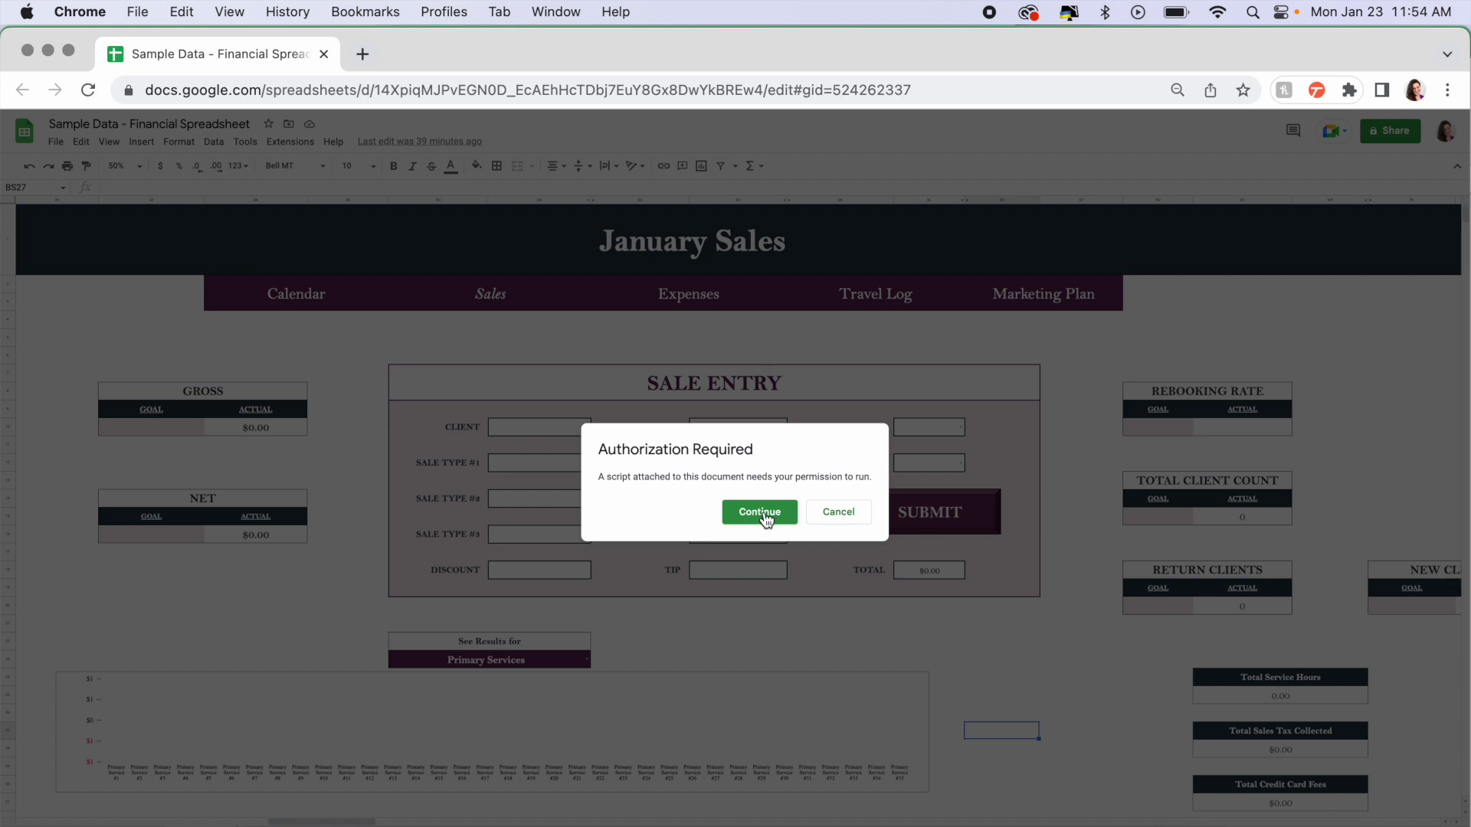
- Authorize the Financial & Business Management System Script with the Google account, proceeding past the unsafe warning
{"action": "left_click", "coordinate": [764, 513]}
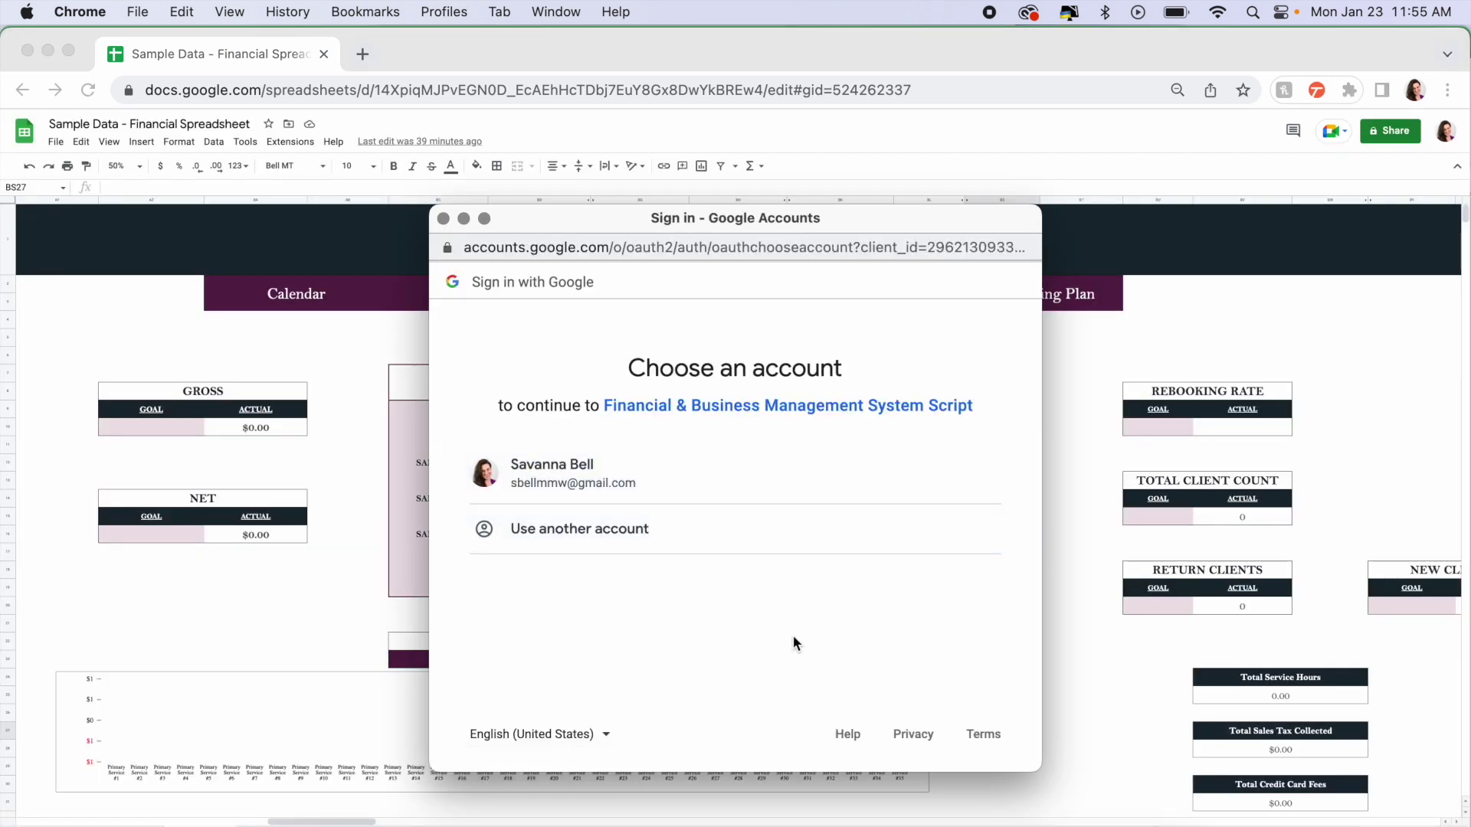
{"action": "left_click", "coordinate": [810, 473]}
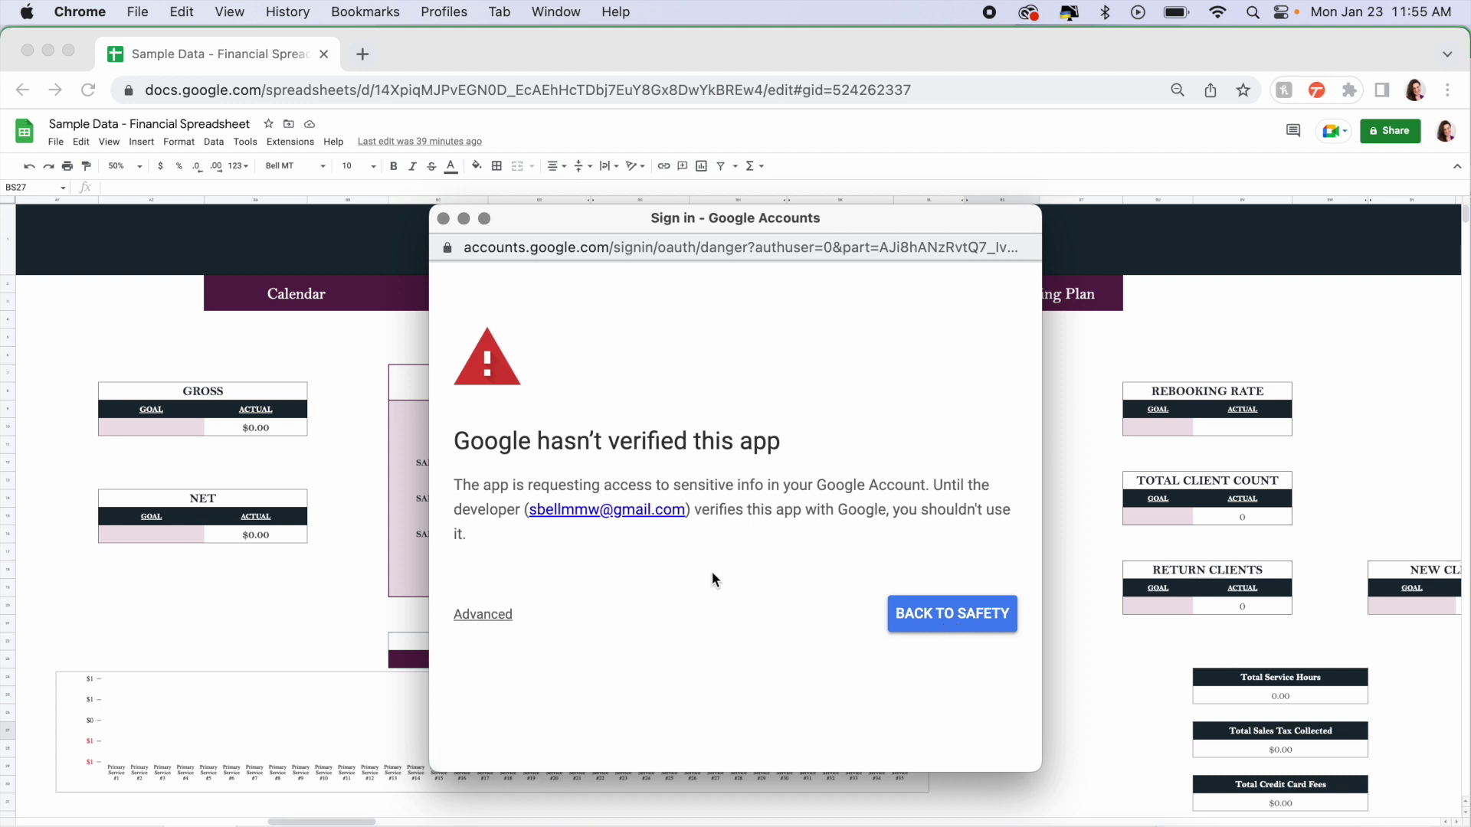
{"action": "left_click", "coordinate": [493, 625]}
{"action": "scroll", "coordinate": [627, 618], "scroll_direction": "down", "scroll_amount": 3}
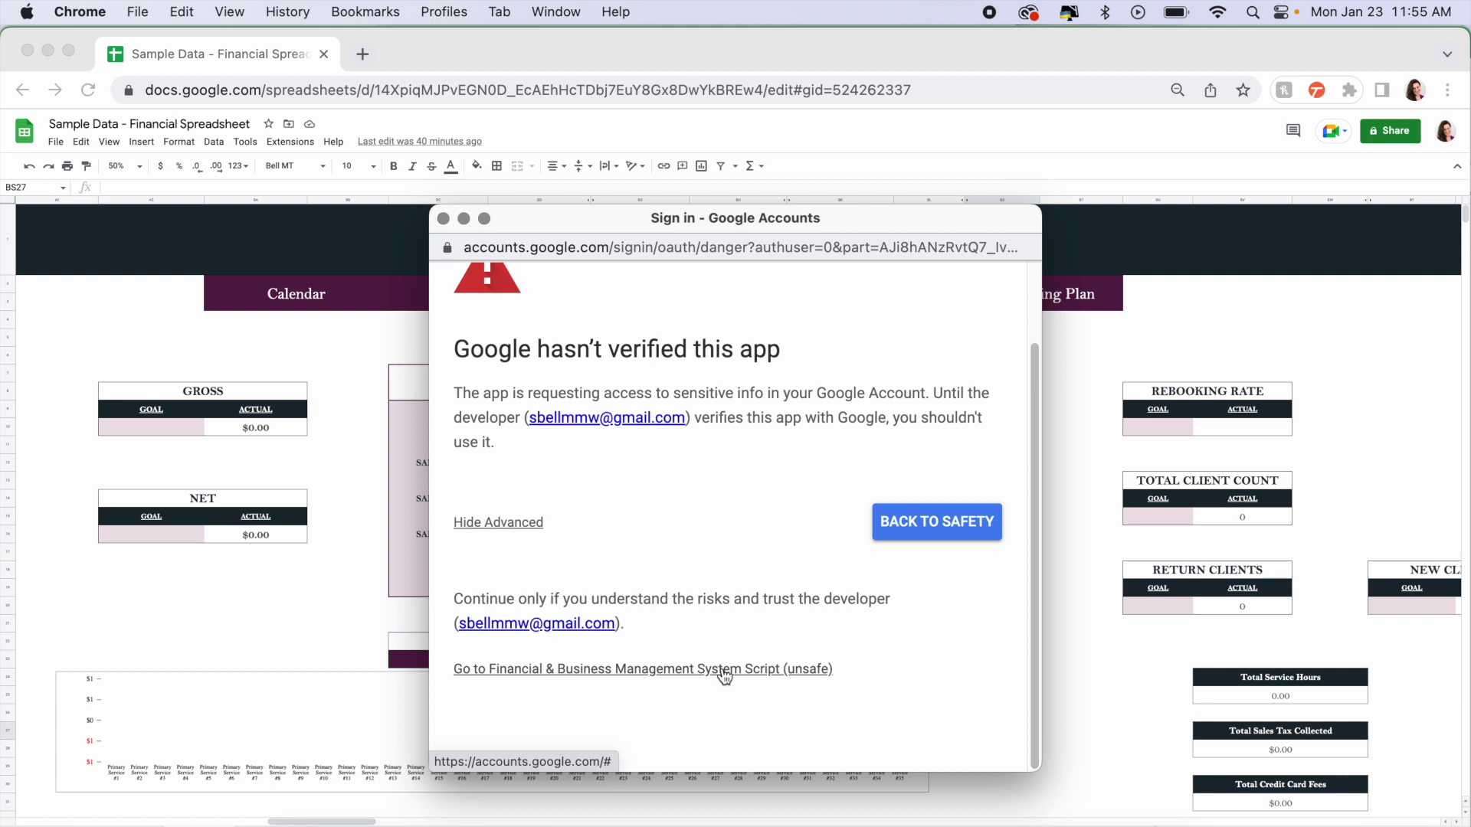
{"action": "left_click", "coordinate": [725, 677]}
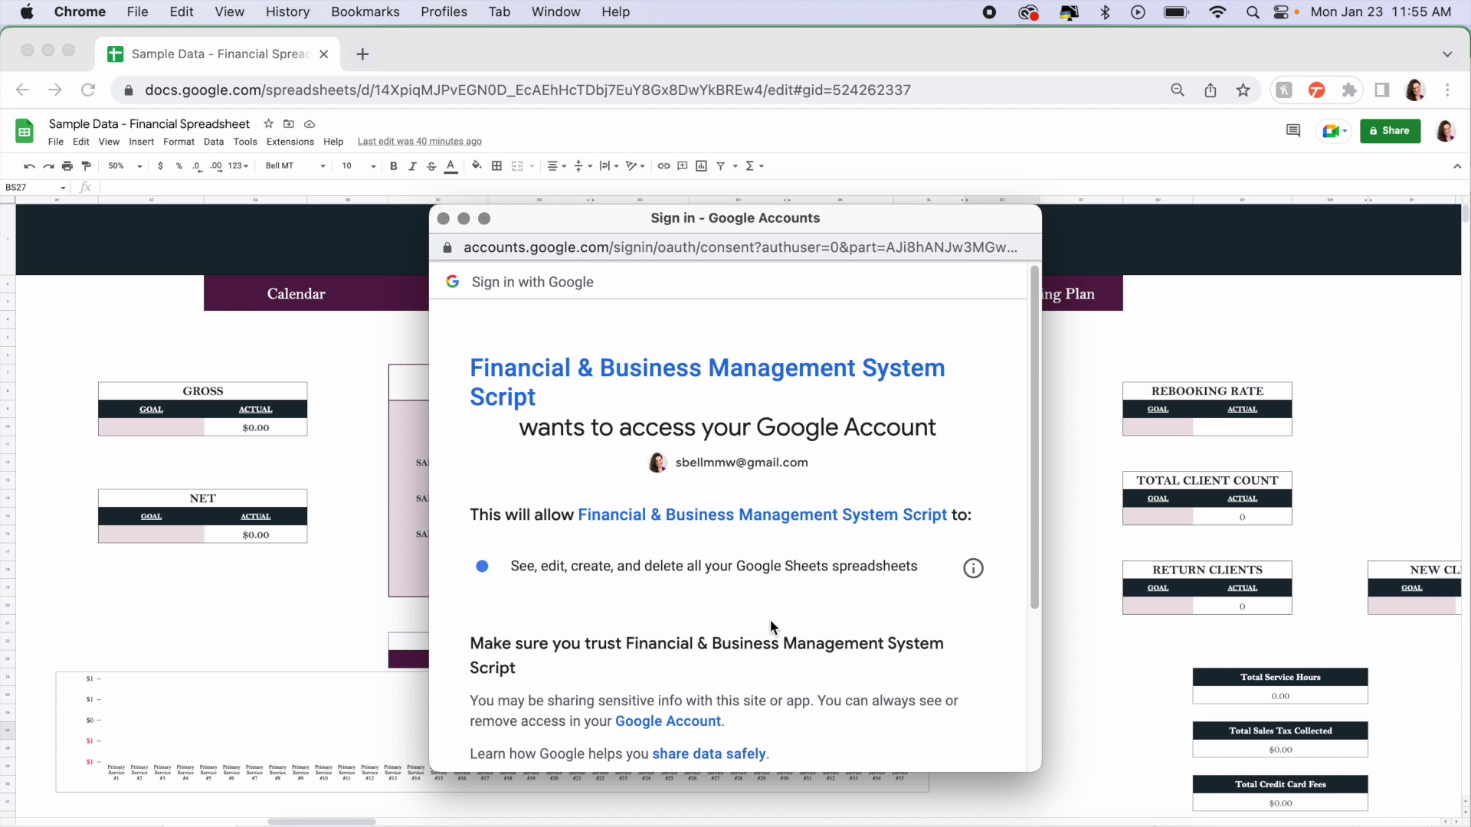
{"action": "scroll", "coordinate": [770, 626], "scroll_direction": "down", "scroll_amount": 5}
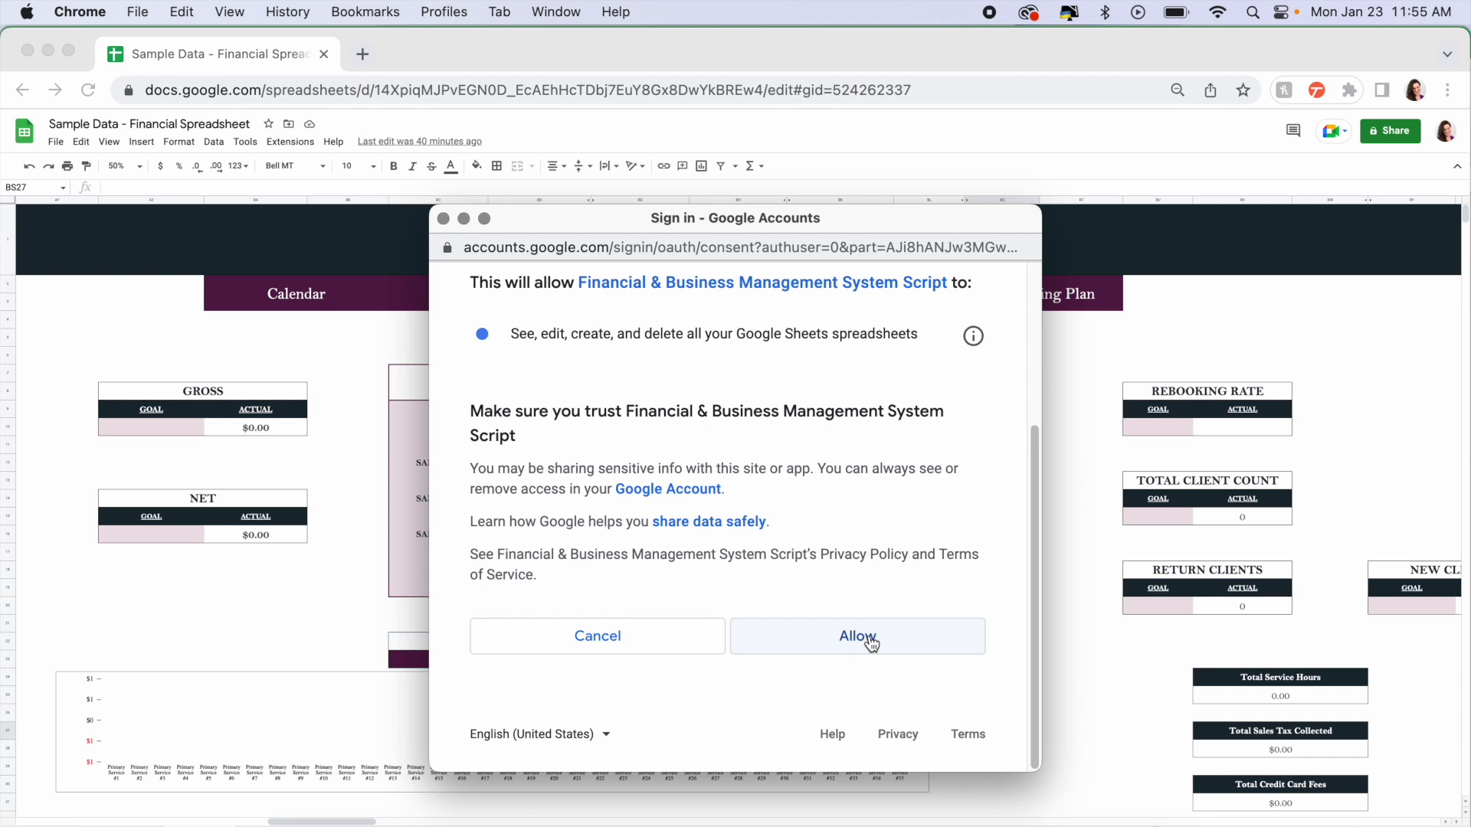
{"action": "left_click", "coordinate": [871, 642]}
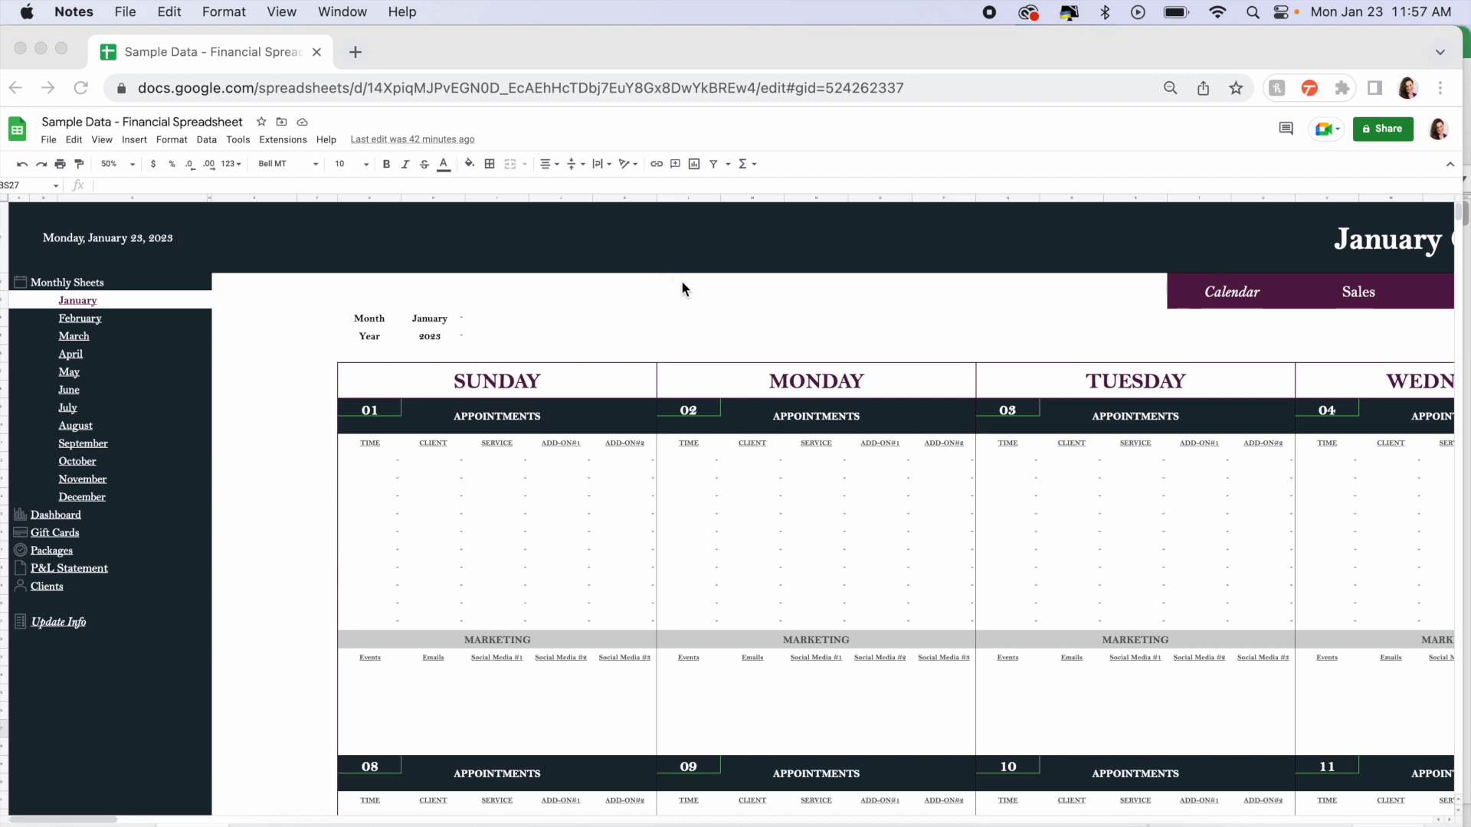
- Scroll horizontally through the January Sales, Expenses and Travel Log sections
{"action": "scroll", "coordinate": [697, 295], "scroll_direction": "right", "scroll_amount": 15}
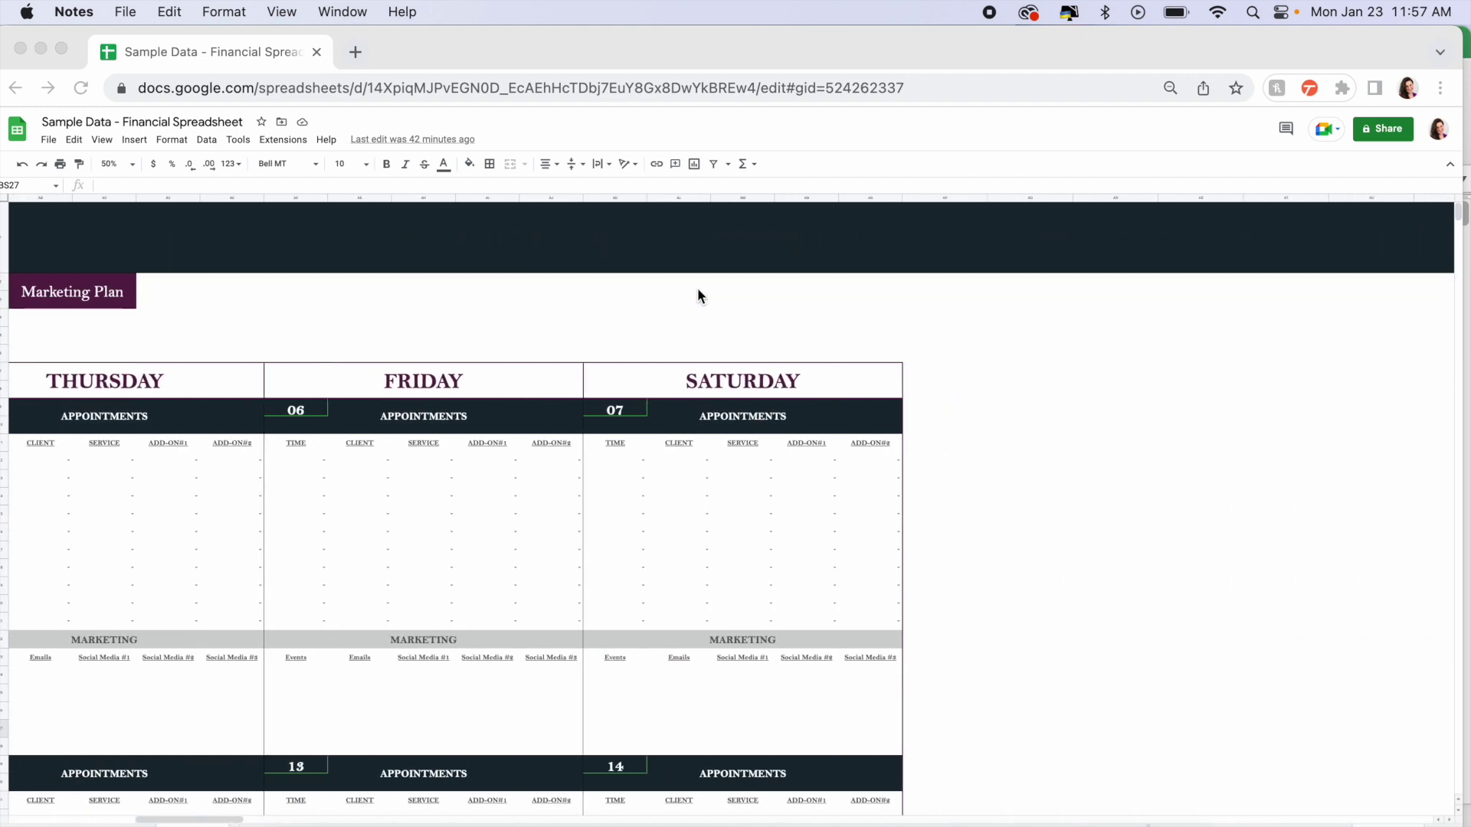
{"action": "scroll", "coordinate": [698, 291], "scroll_direction": "right", "scroll_amount": 10}
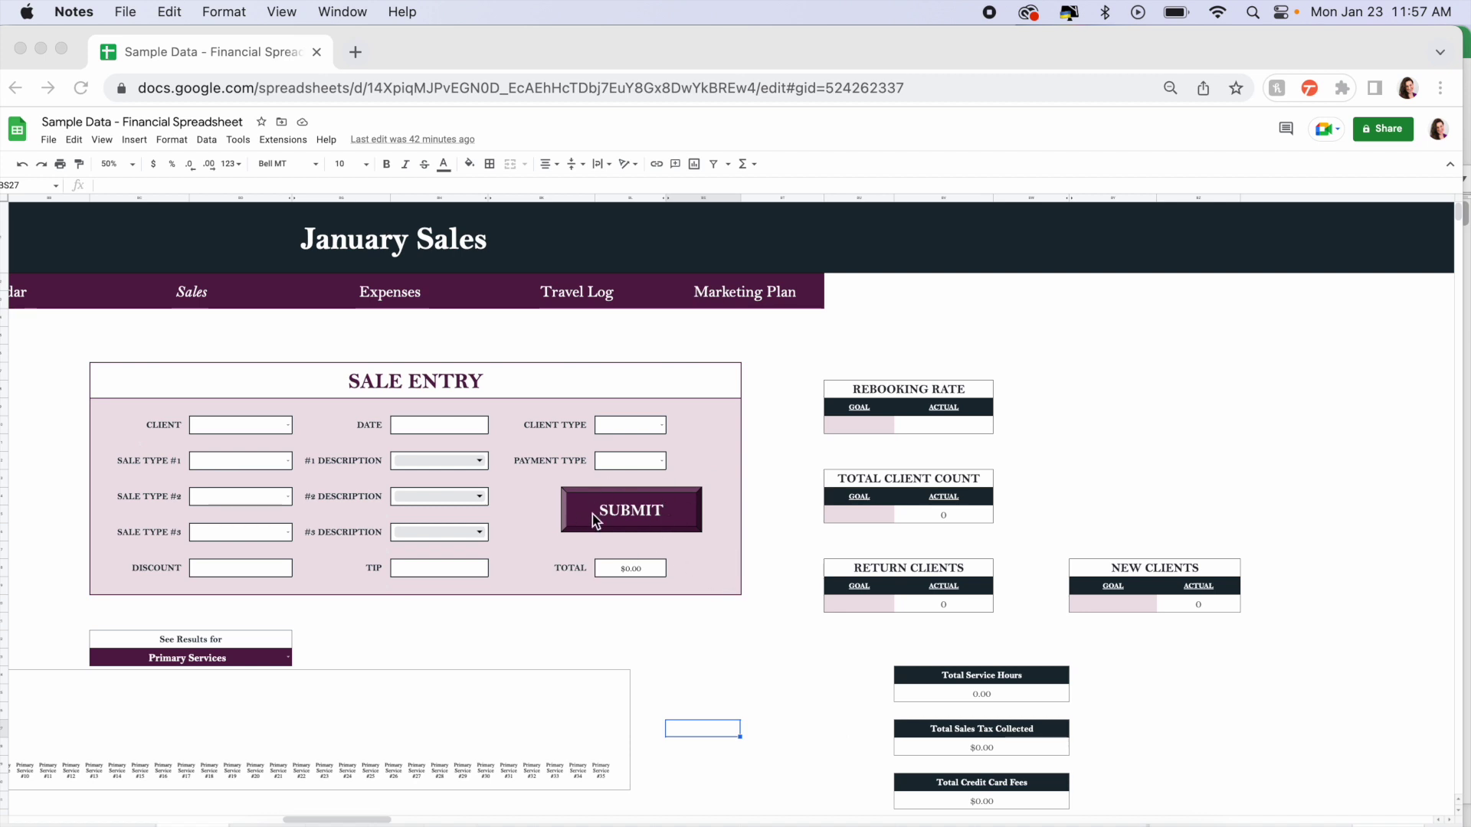
{"action": "scroll", "coordinate": [653, 526], "scroll_direction": "right", "scroll_amount": 15}
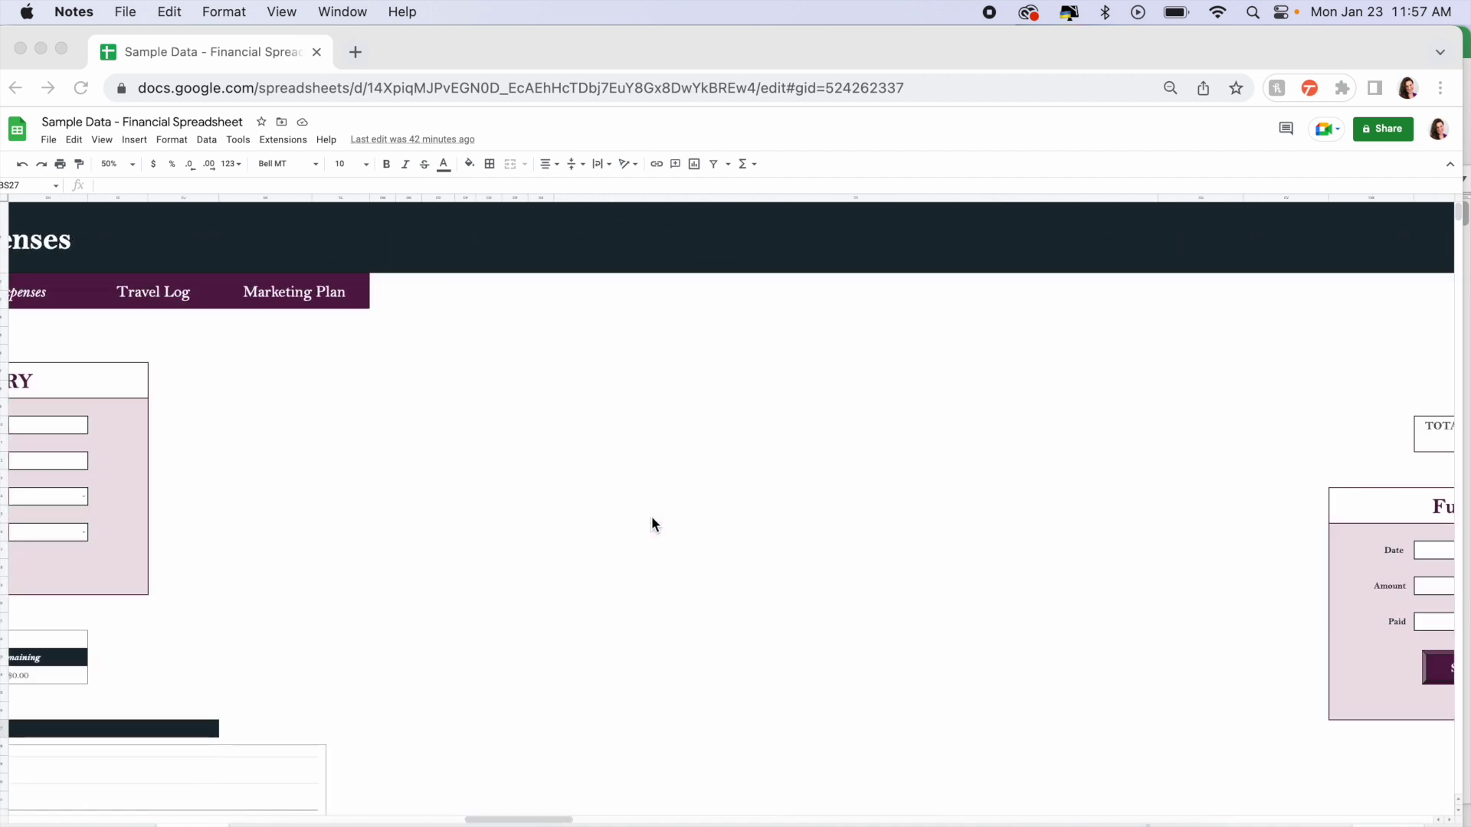
{"action": "scroll", "coordinate": [653, 525], "scroll_direction": "left", "scroll_amount": 5}
{"action": "scroll", "coordinate": [378, 527], "scroll_direction": "right", "scroll_amount": 10}
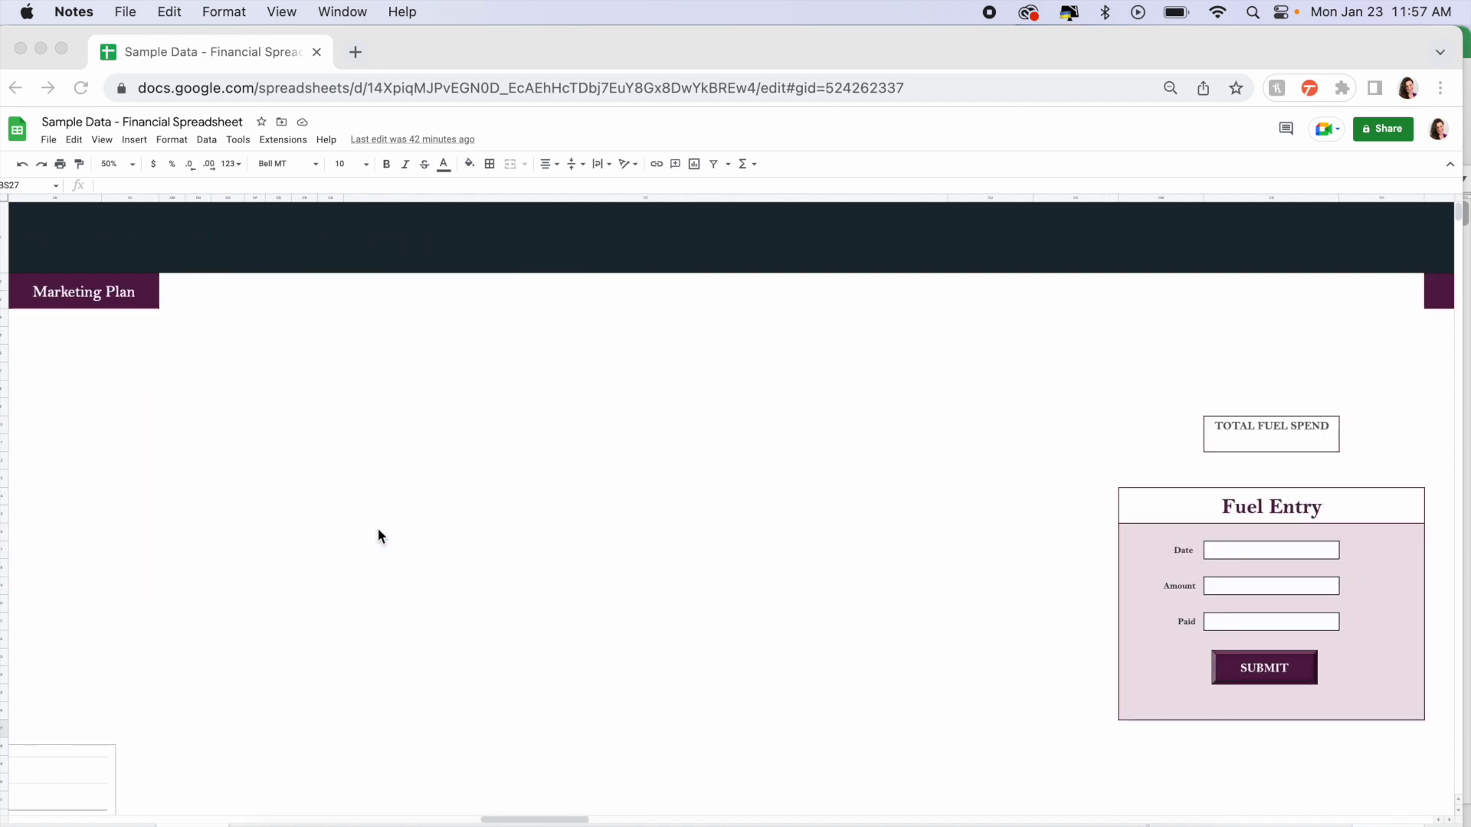
{"action": "scroll", "coordinate": [494, 611], "scroll_direction": "left", "scroll_amount": 10}
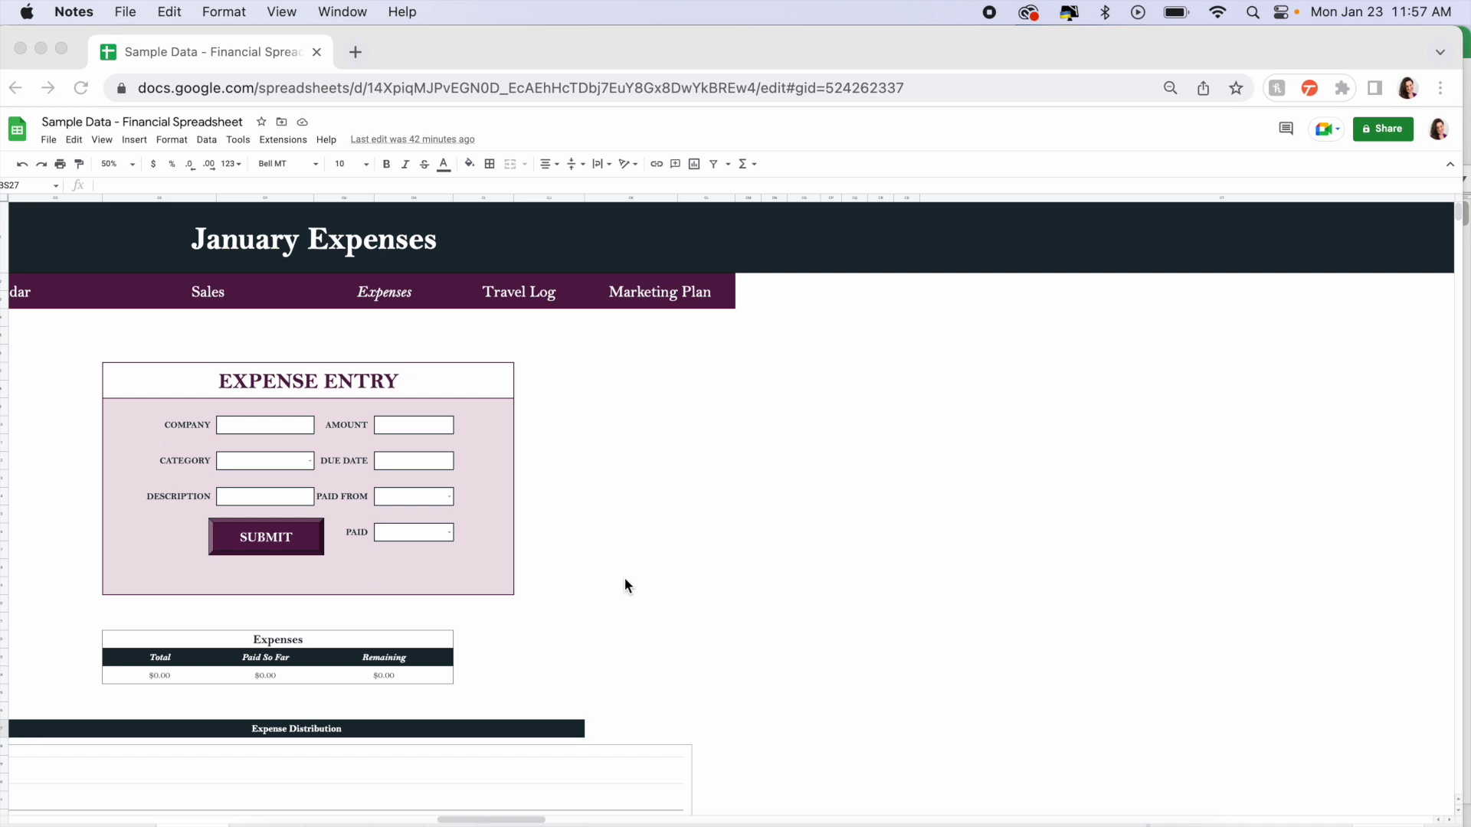
{"action": "scroll", "coordinate": [624, 579], "scroll_direction": "left", "scroll_amount": 10}
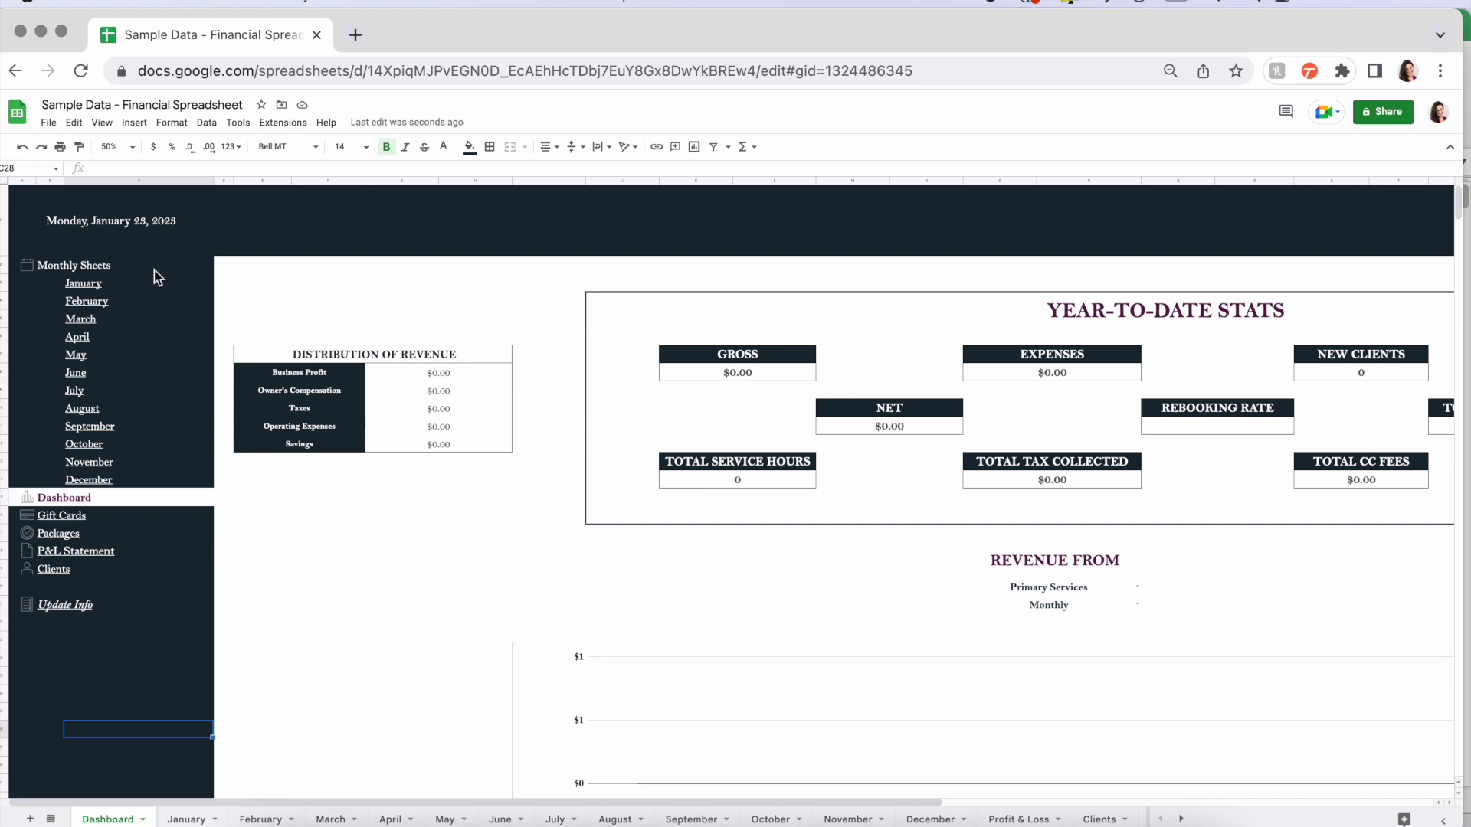
{"action": "left_click", "coordinate": [146, 241]}
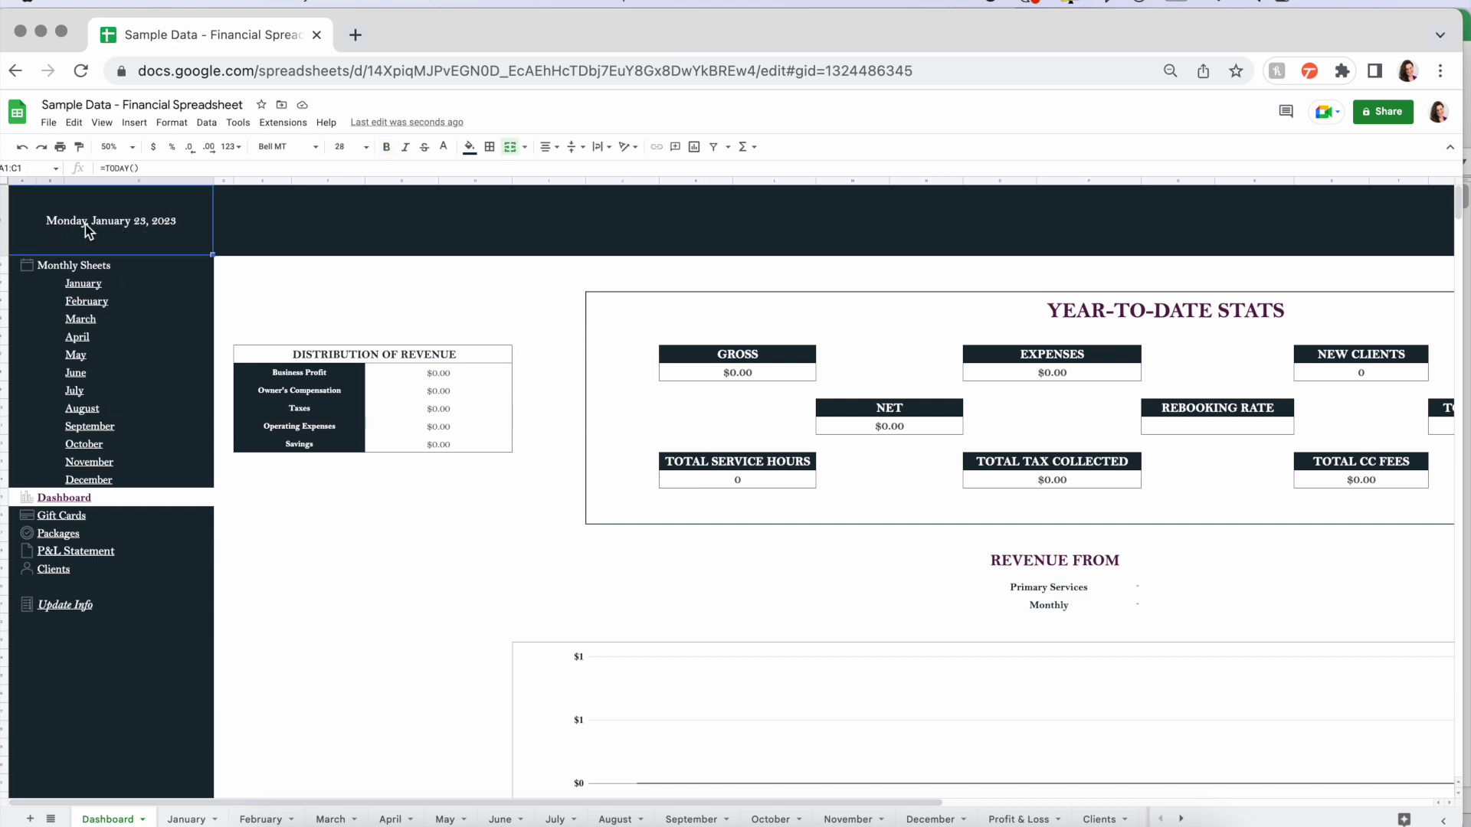
{"action": "left_click_drag", "start_coordinate": [129, 268], "coordinate": [129, 636]}
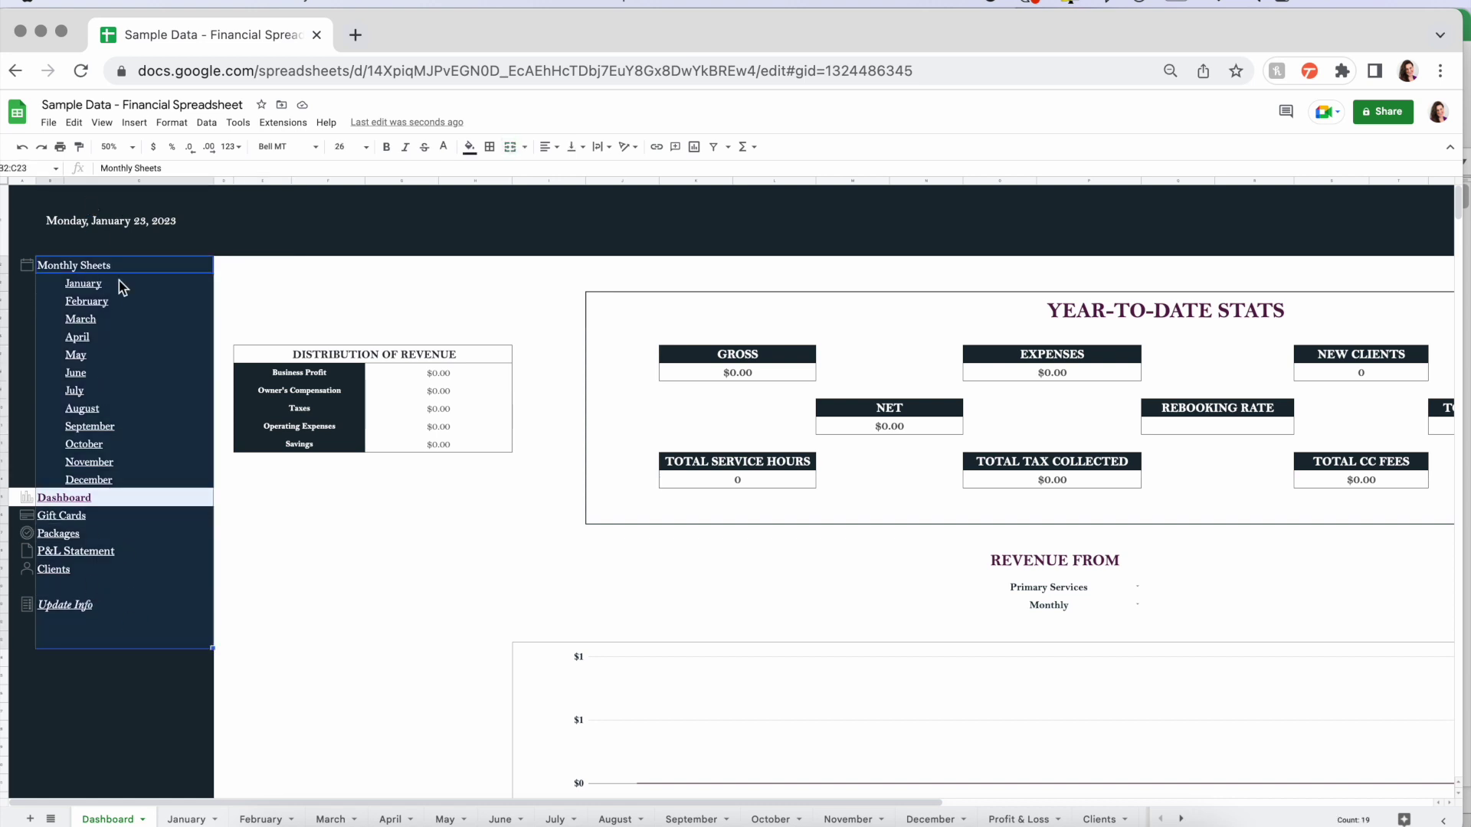
{"action": "left_click", "coordinate": [268, 687]}
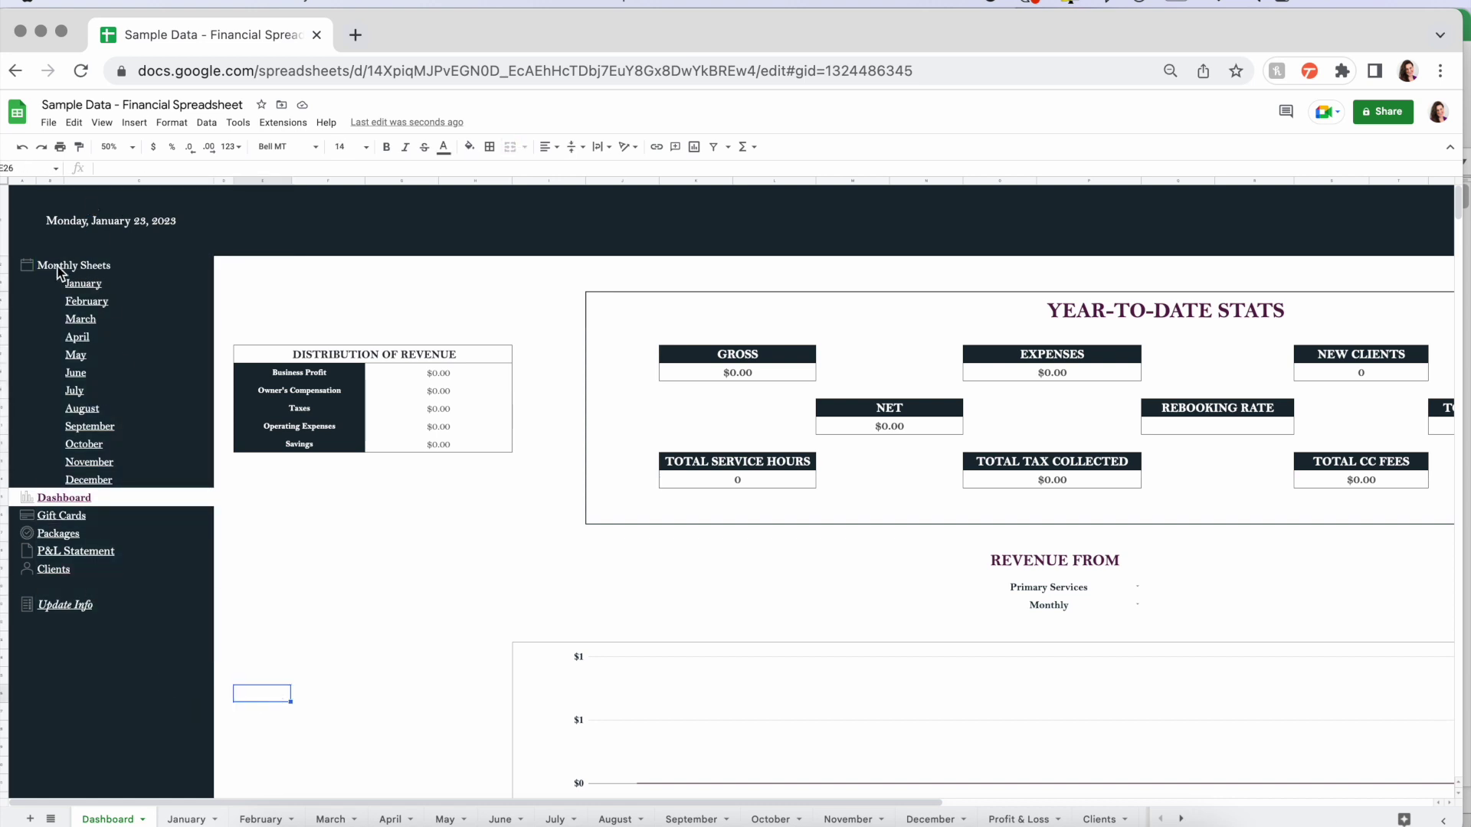
{"action": "mouse_move", "coordinate": [90, 481]}
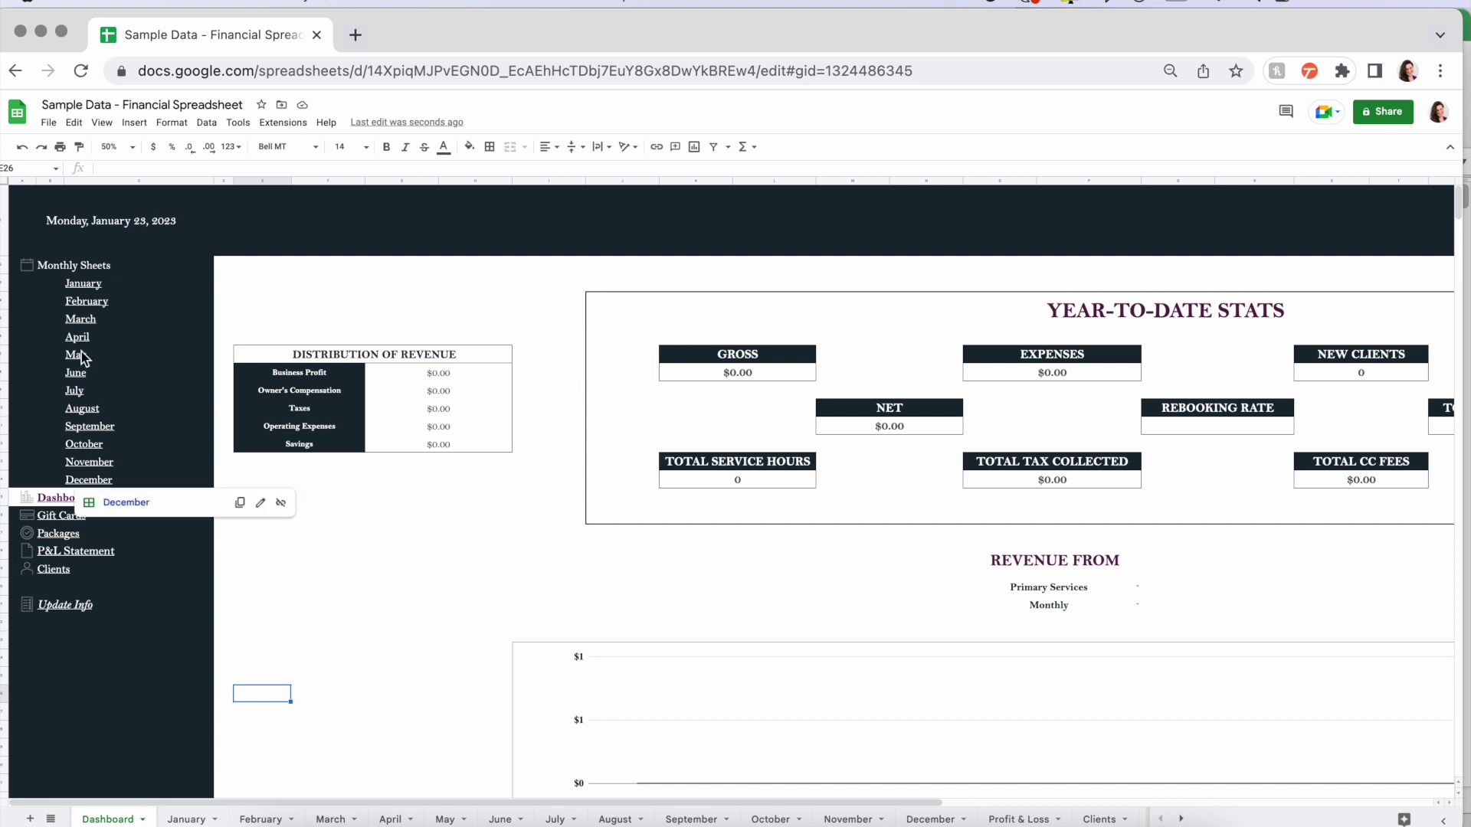
{"action": "mouse_move", "coordinate": [52, 502]}
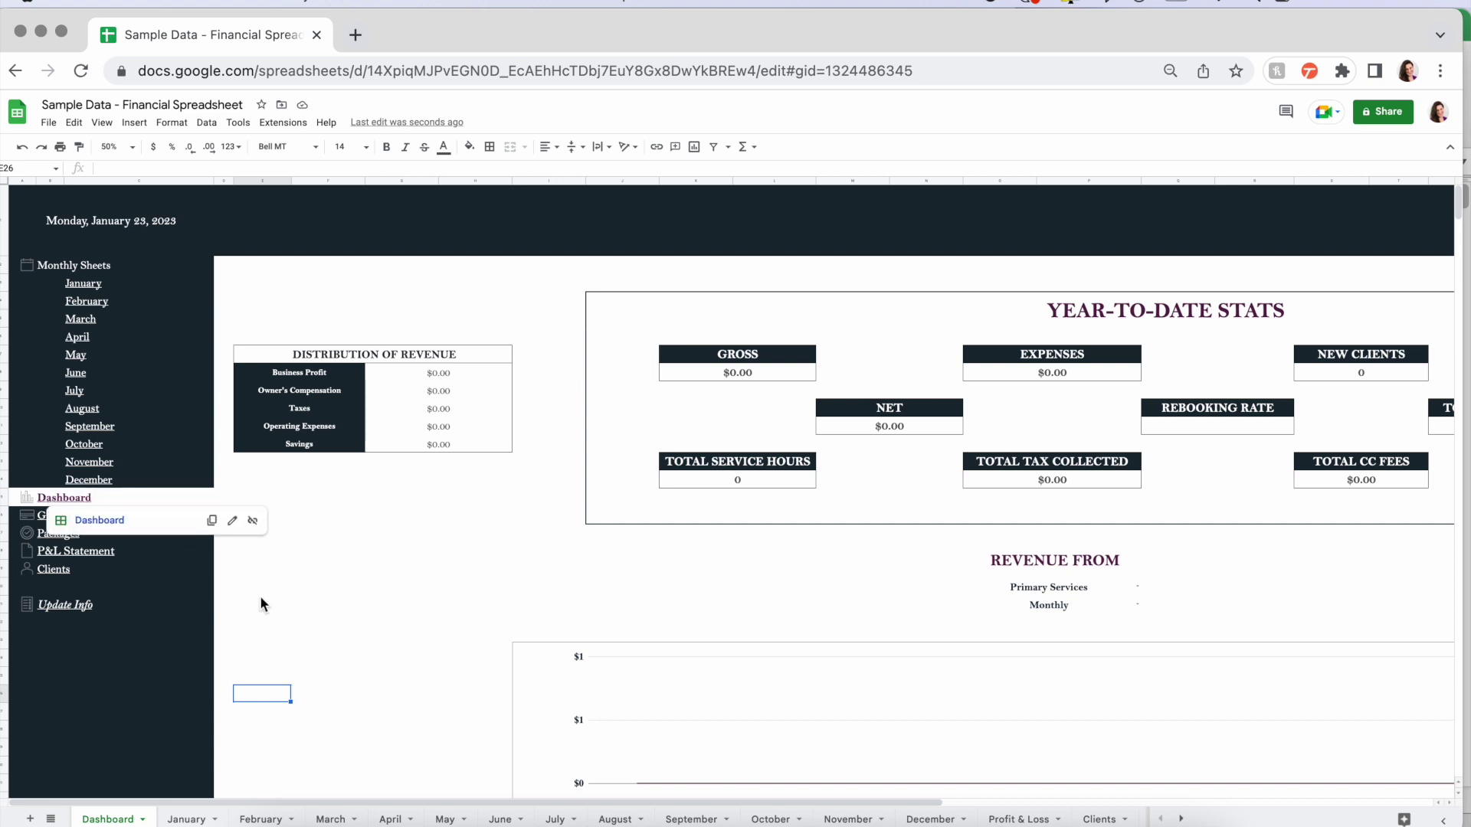
{"action": "left_click", "coordinate": [369, 532]}
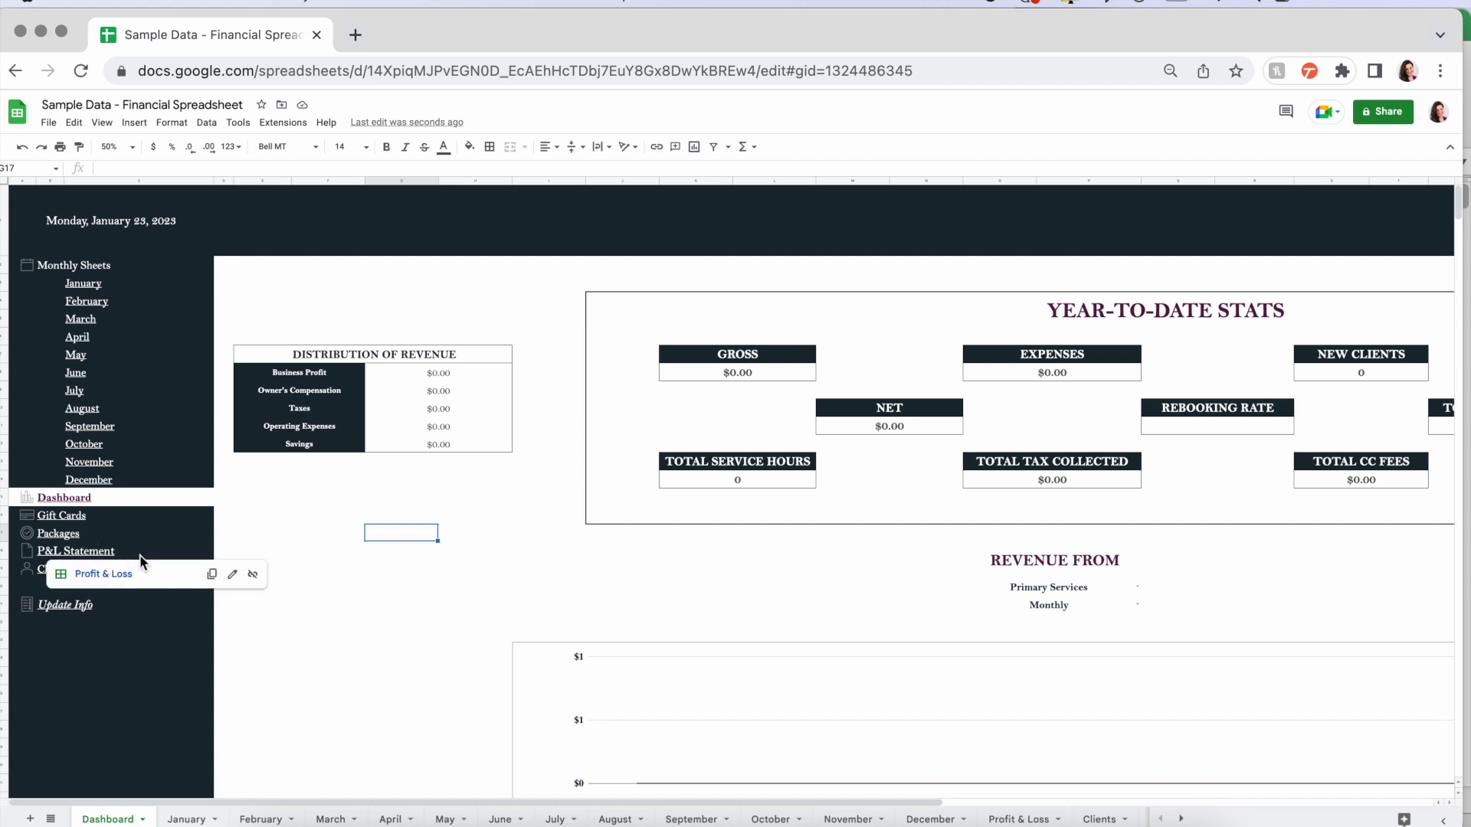
{"action": "left_click", "coordinate": [289, 607]}
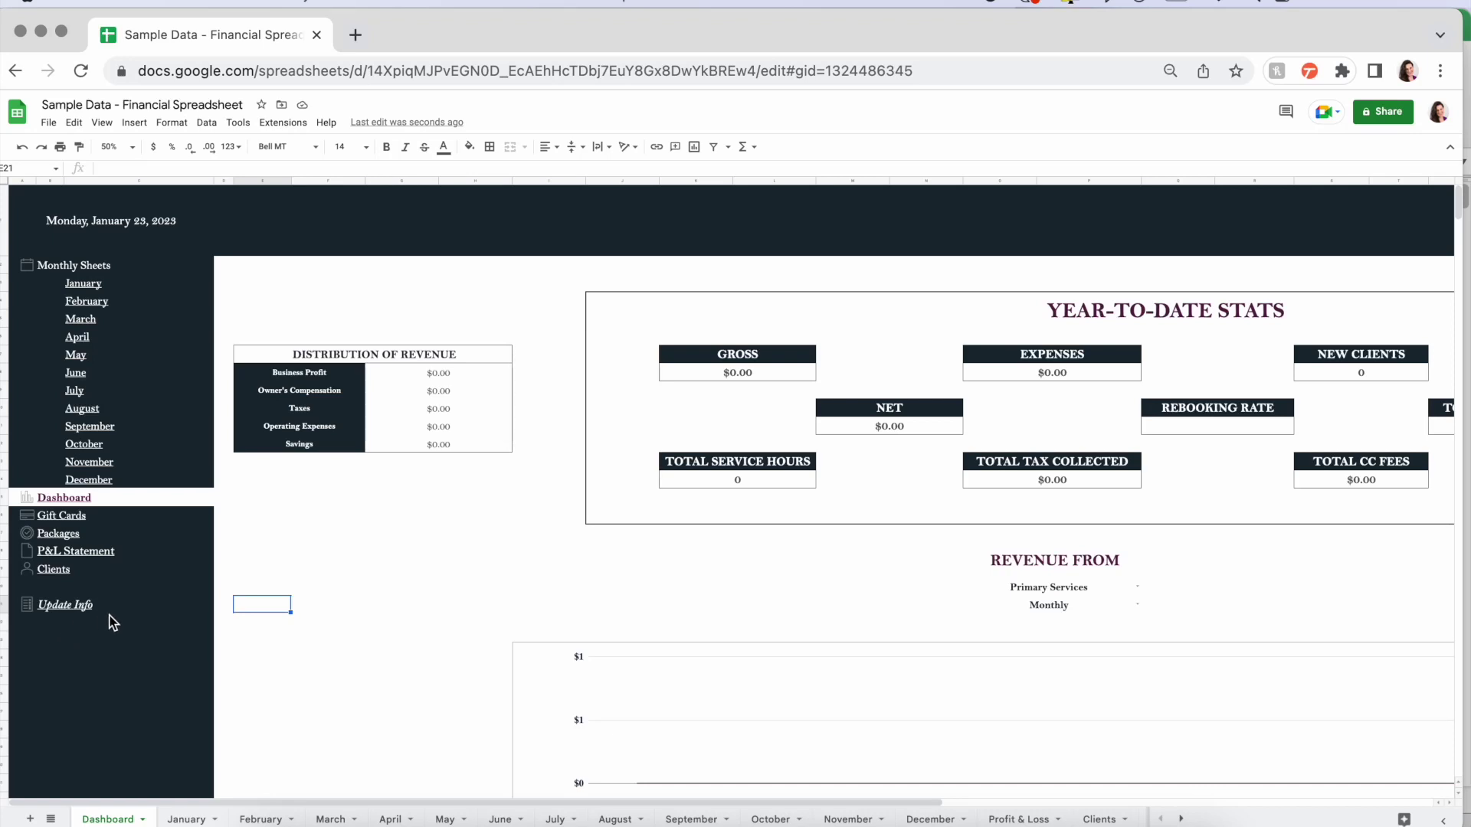
- In Excel, set the January sheet's month cell to February and follow its link
{"action": "mouse_move", "coordinate": [113, 614]}
{"action": "left_click", "coordinate": [923, 823]}
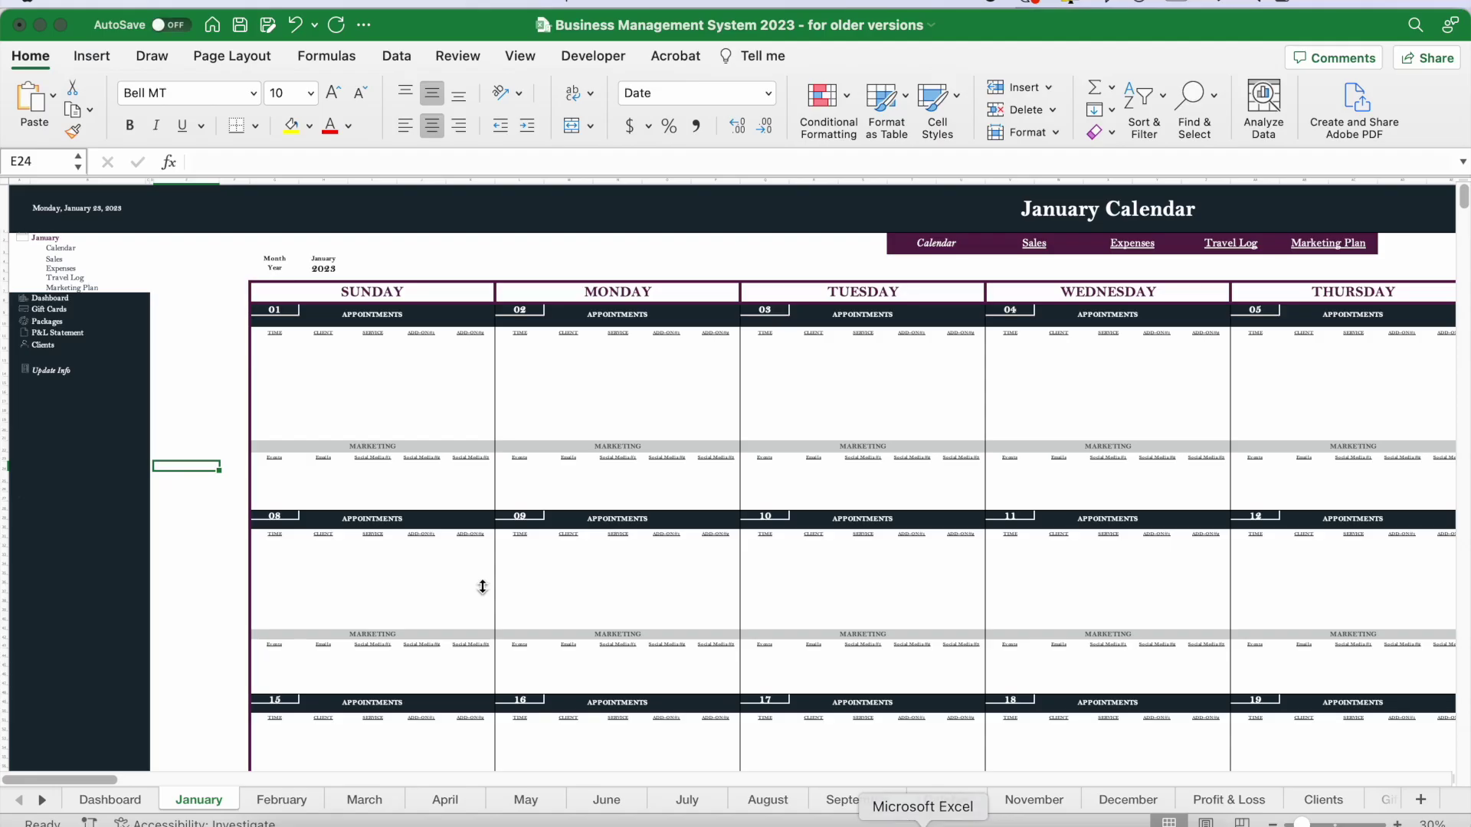
{"action": "left_click", "coordinate": [74, 238]}
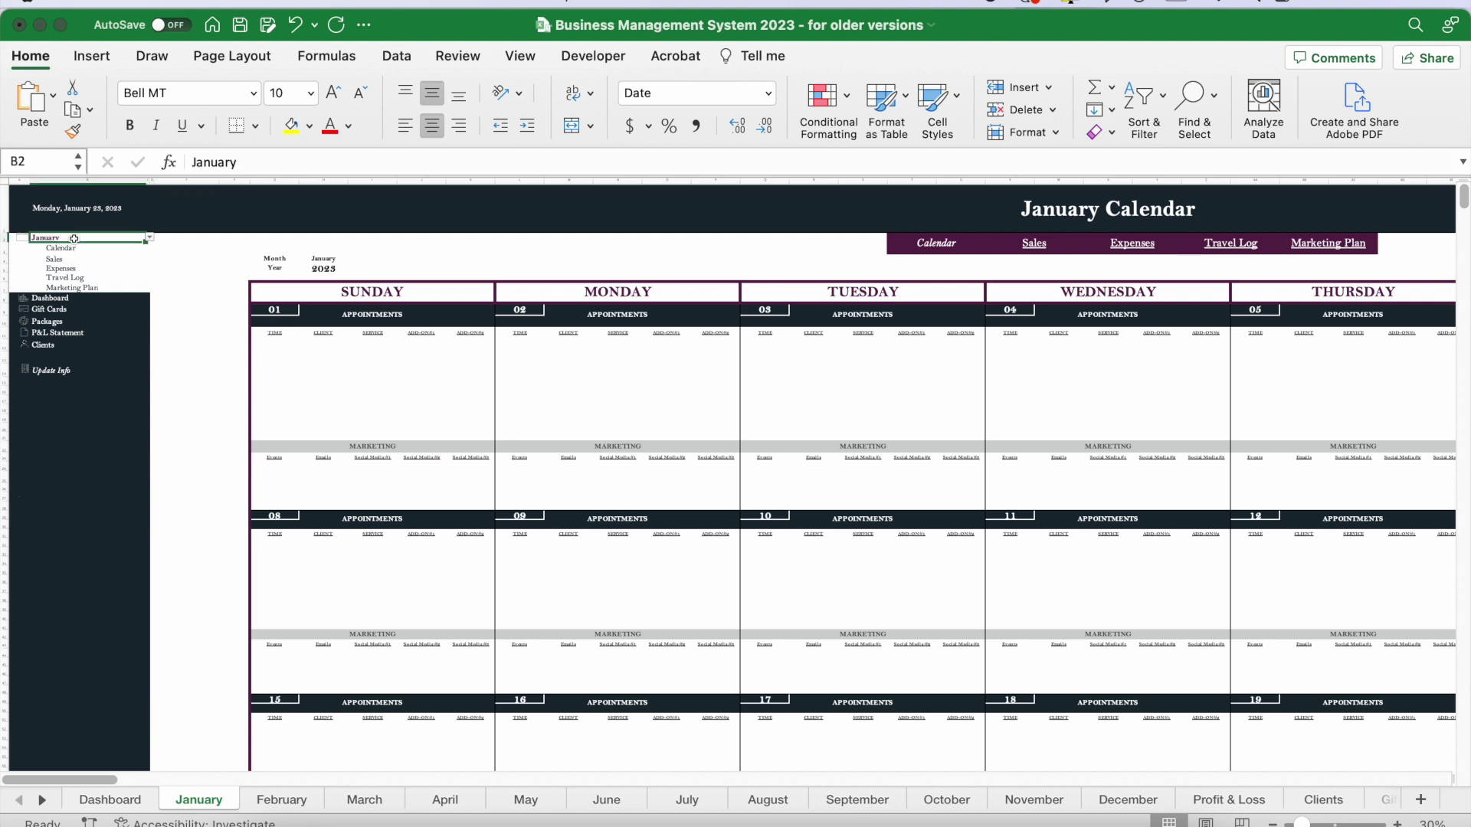
{"action": "left_click", "coordinate": [149, 237]}
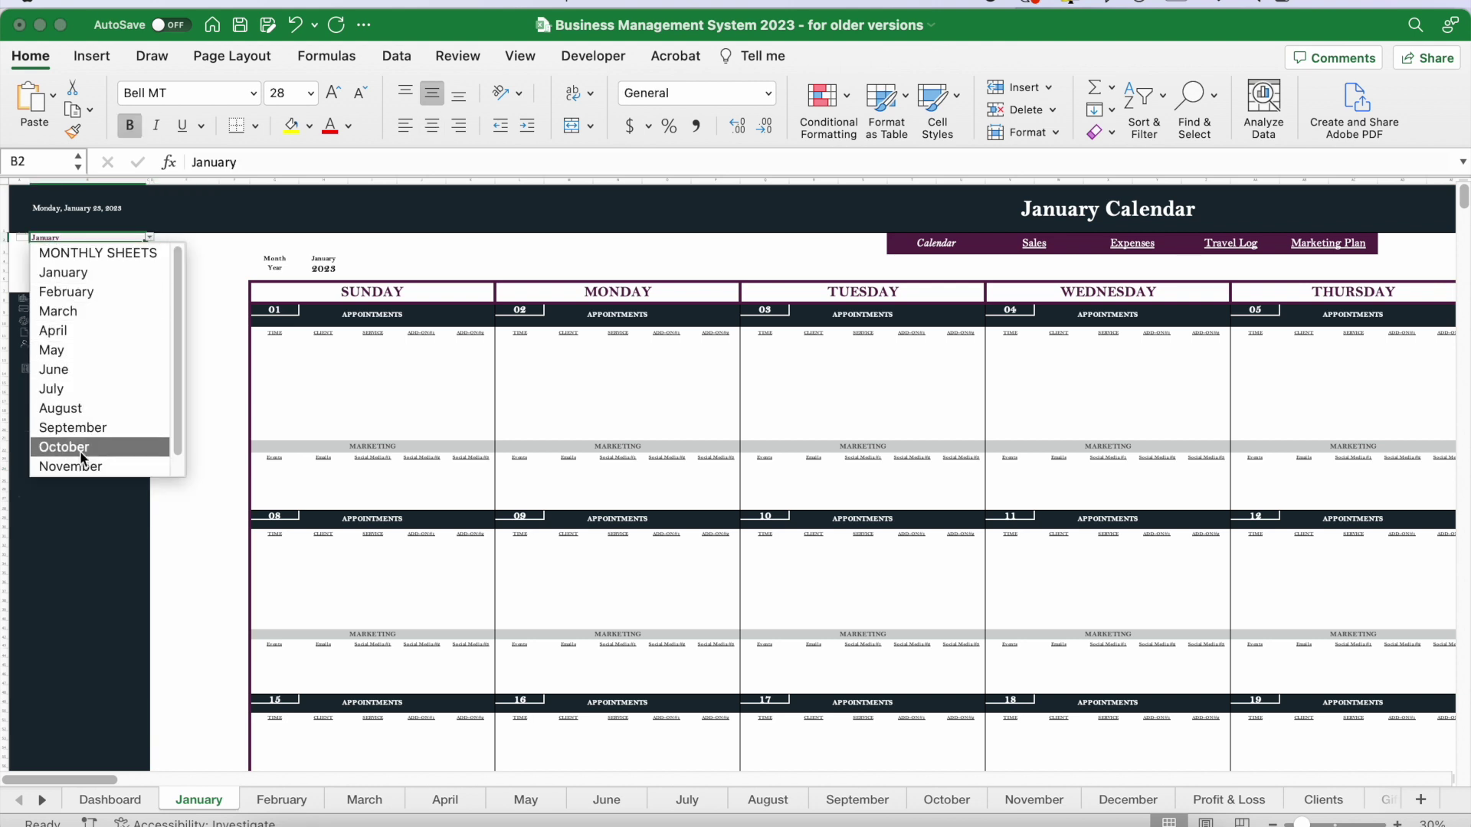
{"action": "left_click", "coordinate": [96, 291]}
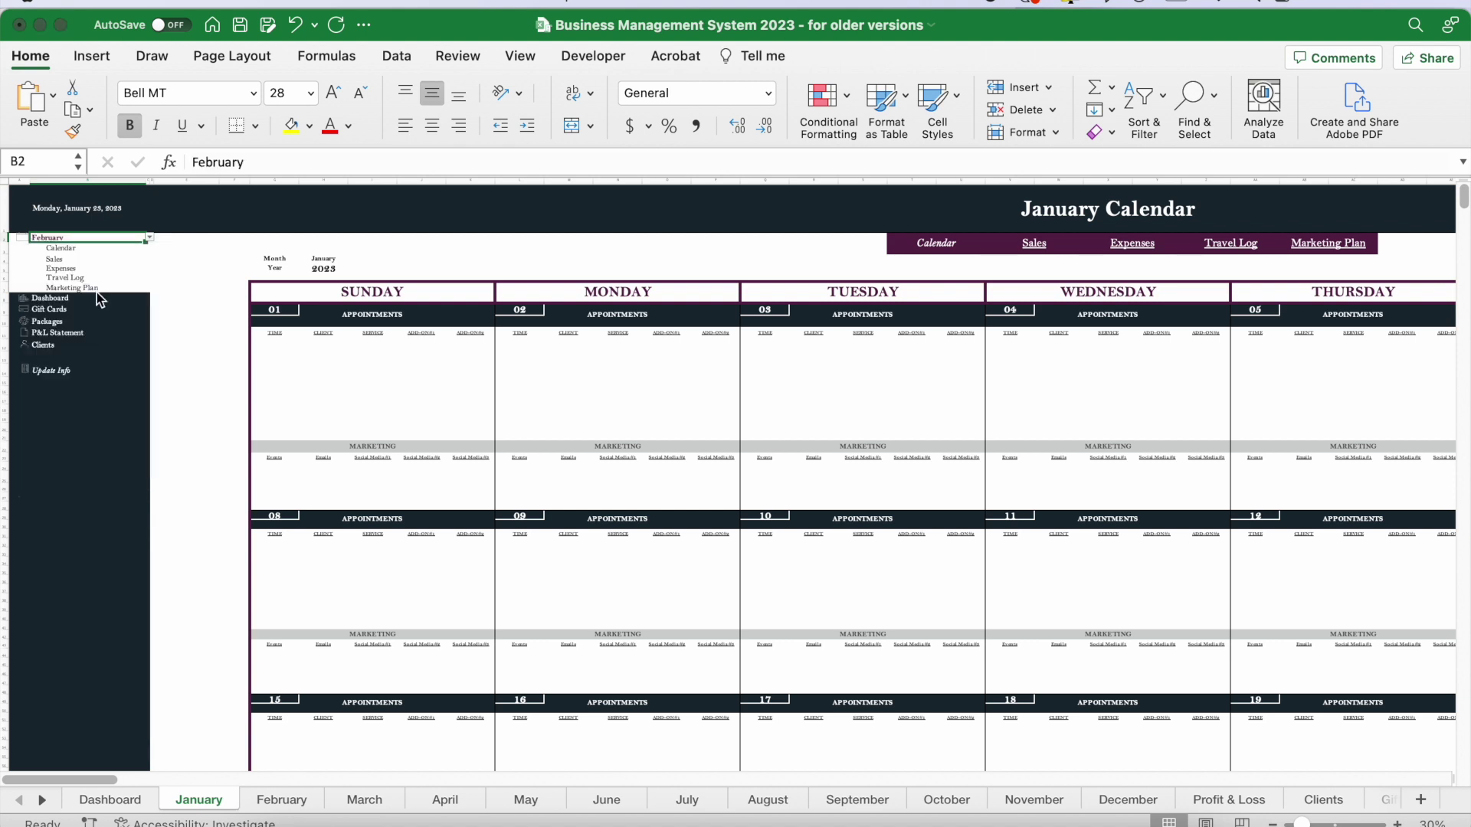
{"action": "left_click", "coordinate": [49, 242]}
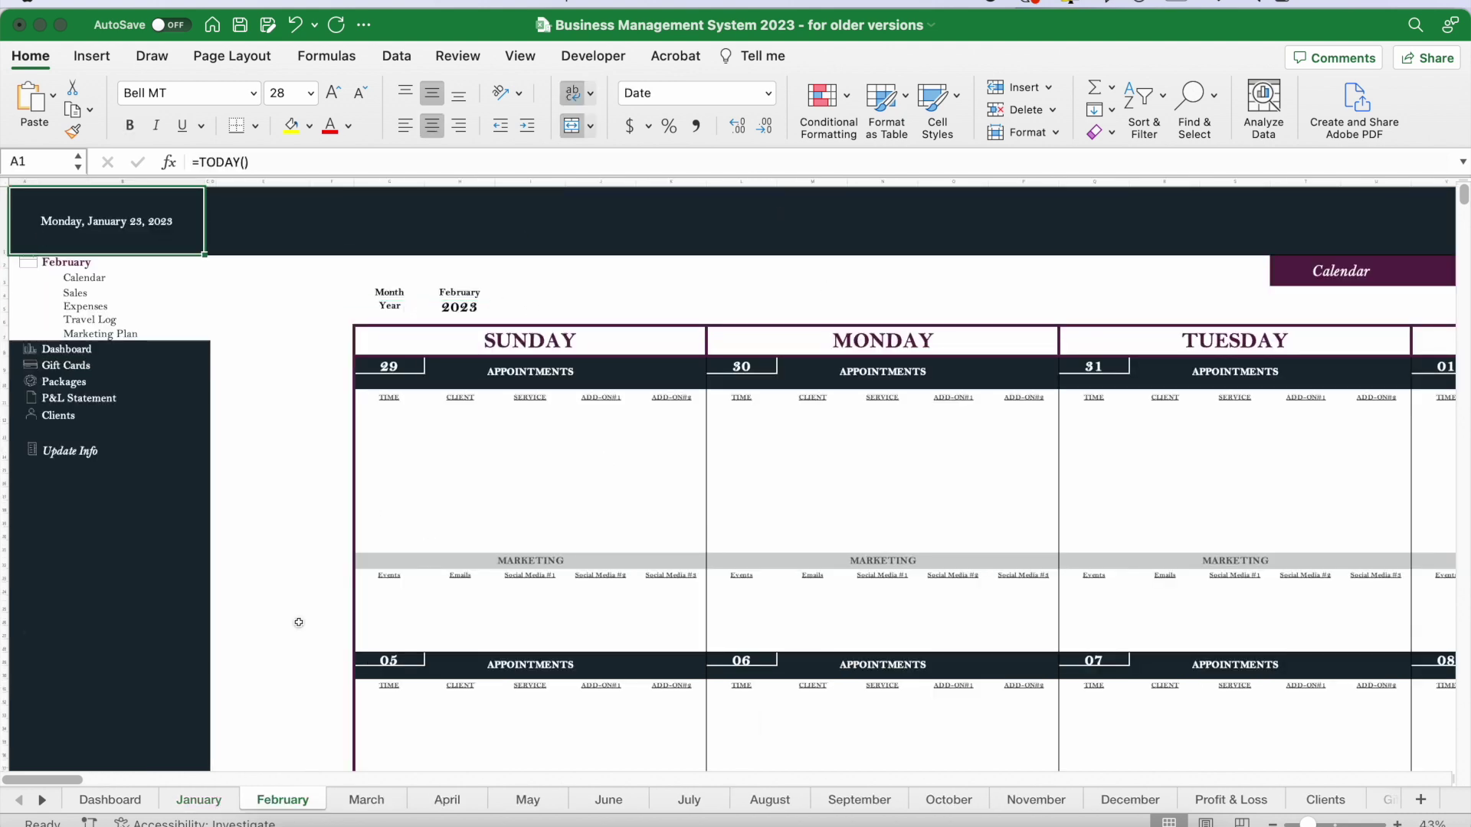
- Visit the Dashboard and Gift Cards sheets via sidebar links, ending on the Dashboard
{"action": "left_click", "coordinate": [67, 351]}
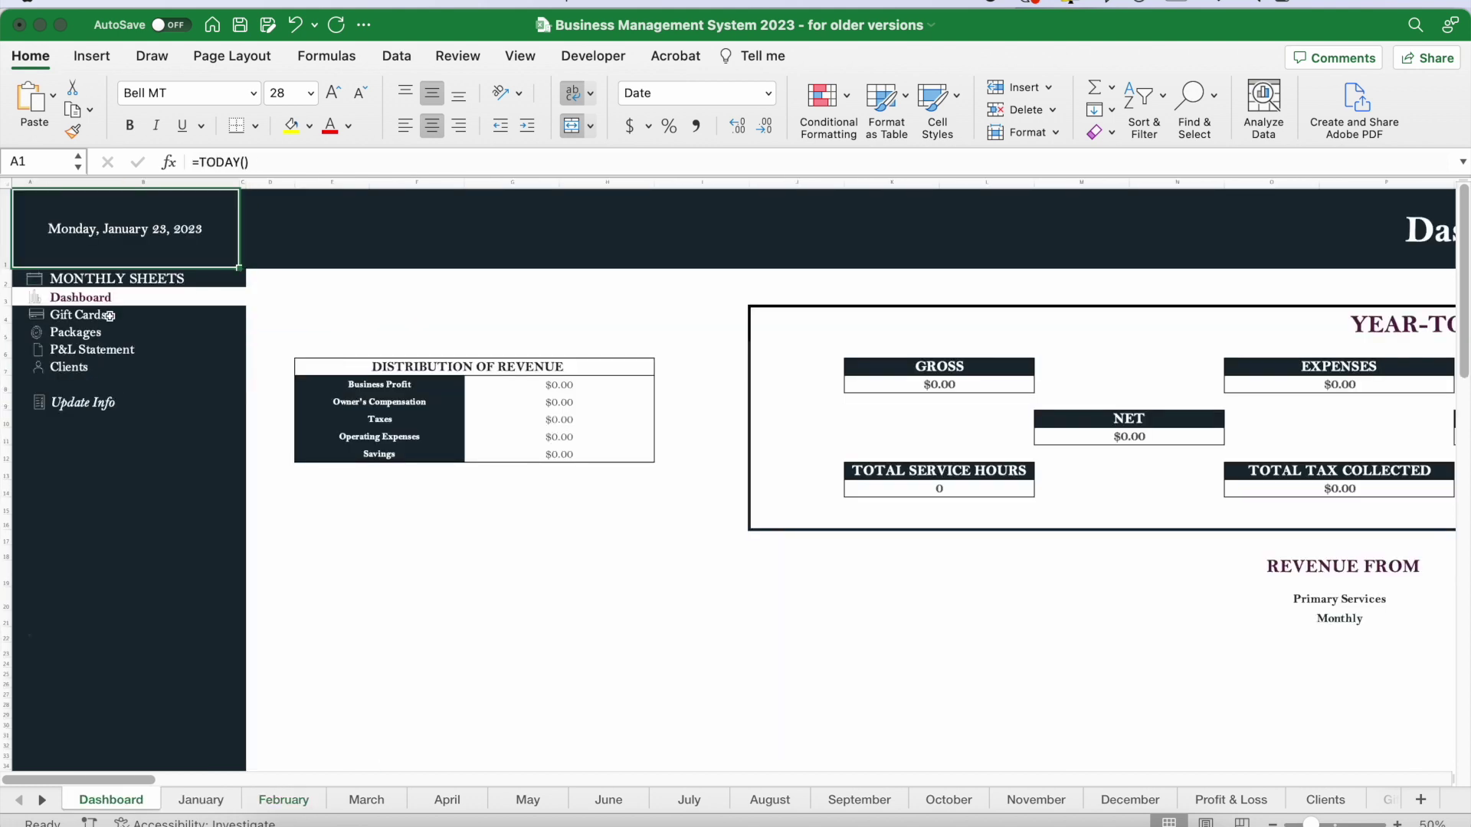
{"action": "left_click", "coordinate": [86, 320]}
{"action": "left_click", "coordinate": [82, 306]}
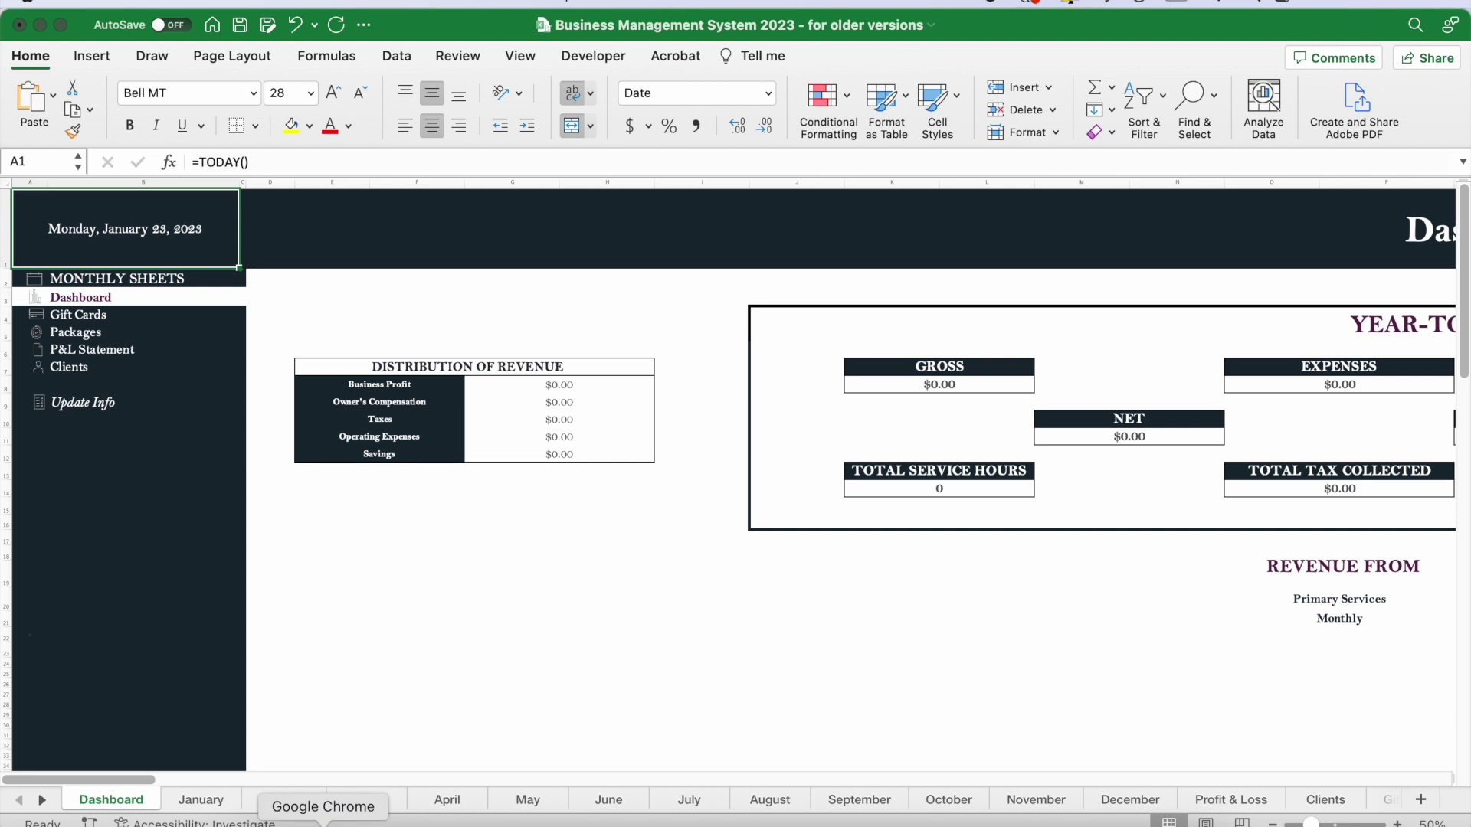
{"action": "left_click", "coordinate": [322, 818]}
{"action": "mouse_move", "coordinate": [91, 286]}
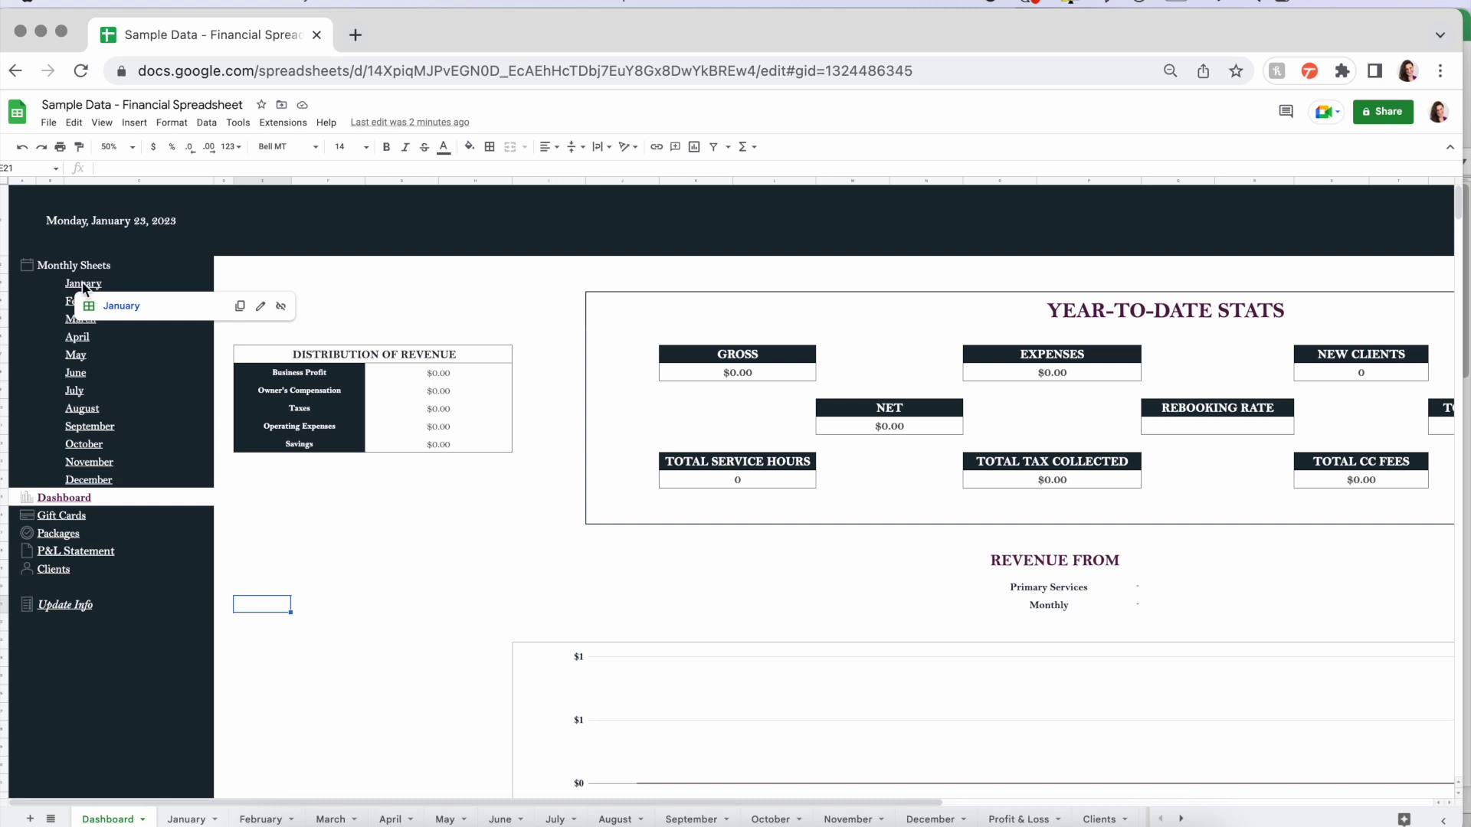
- Open the January sheet from its link, then return to the Dashboard
{"action": "left_click", "coordinate": [121, 308]}
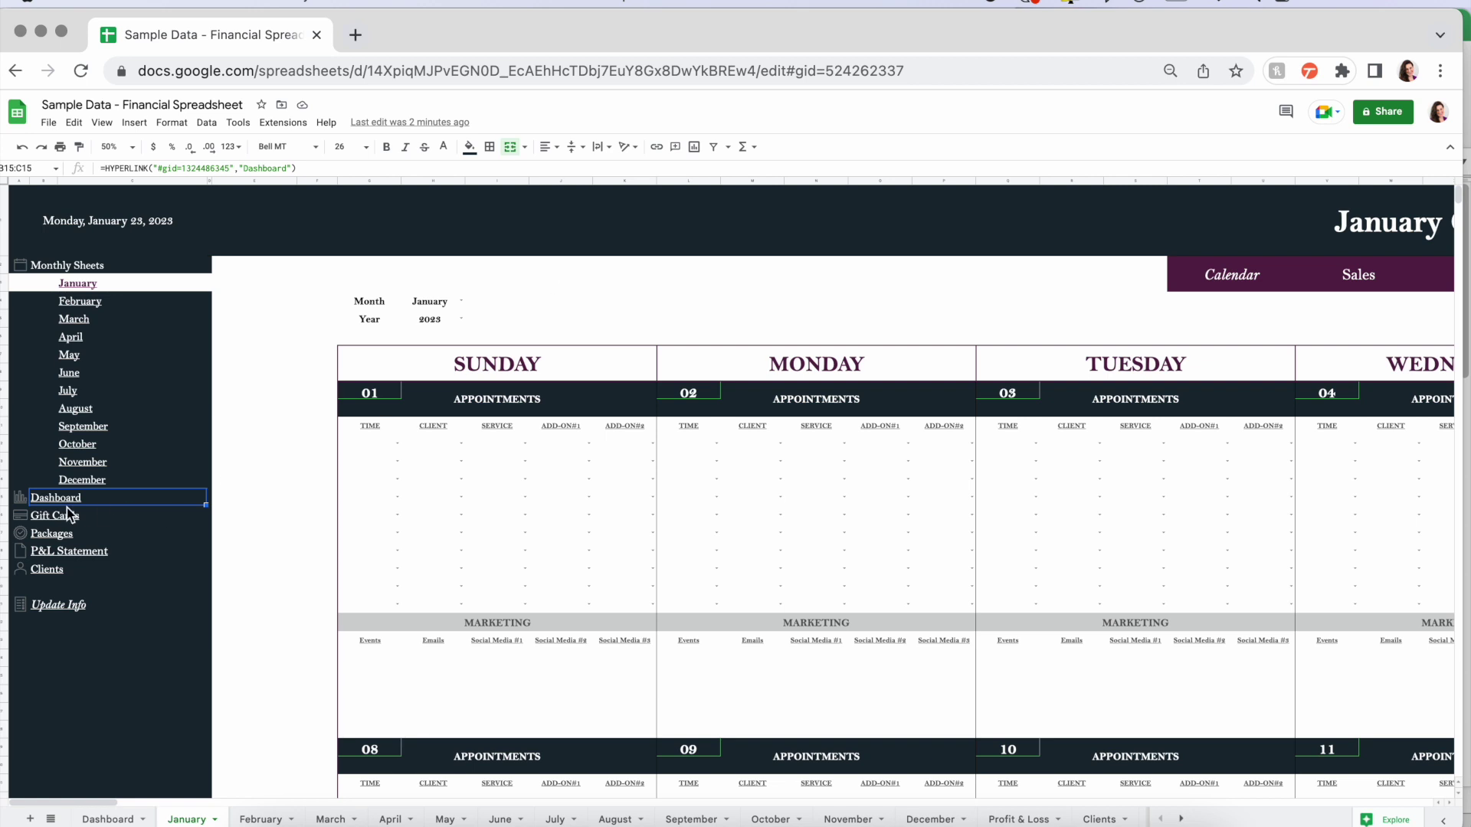
{"action": "mouse_move", "coordinate": [48, 504]}
{"action": "left_click", "coordinate": [88, 523]}
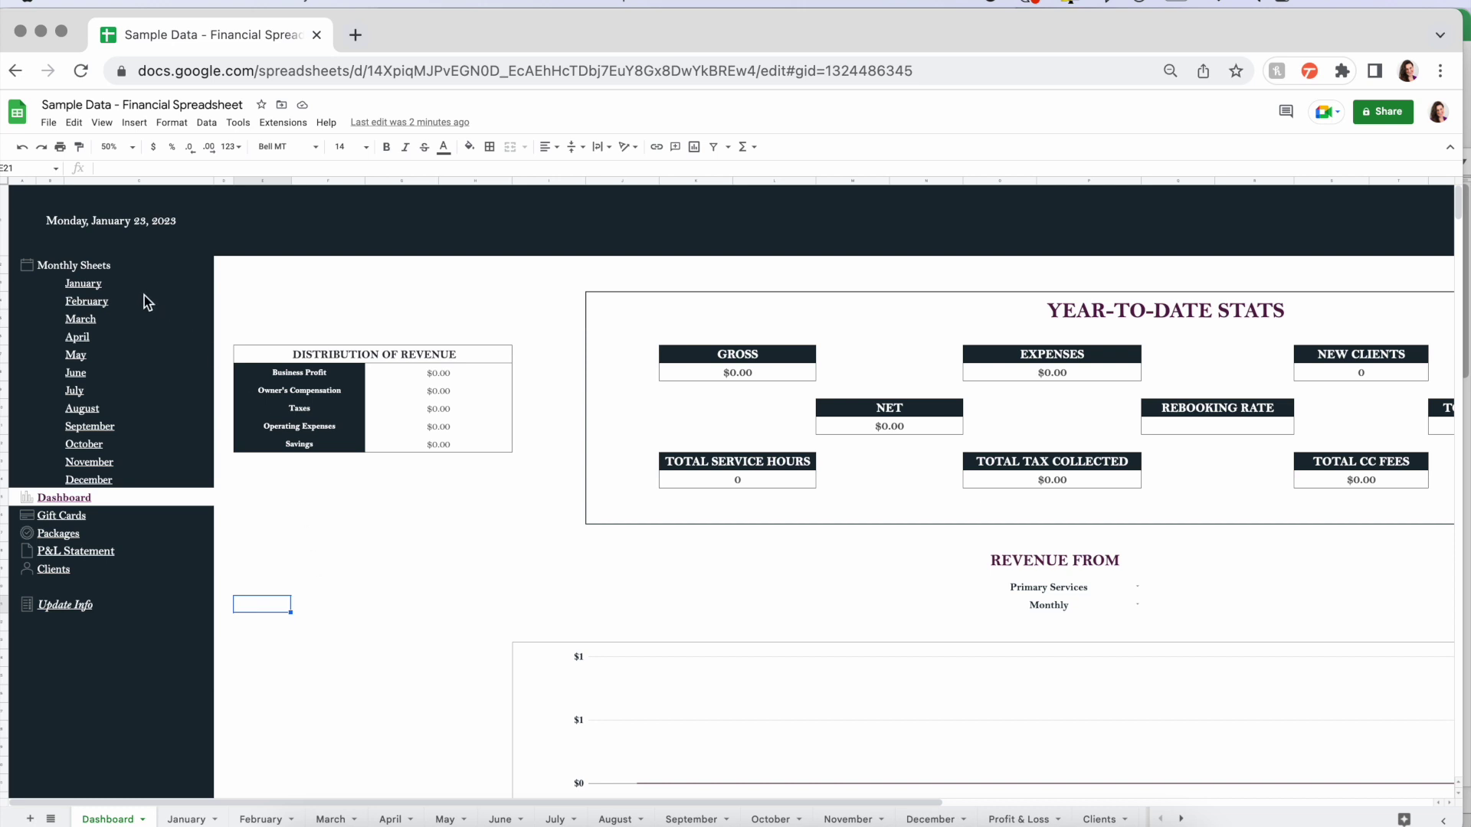
- Scroll across the Dashboard's YTD stats and charts, then back to the top-left
{"action": "scroll", "coordinate": [466, 550], "scroll_direction": "right", "scroll_amount": 5}
{"action": "scroll", "coordinate": [467, 550], "scroll_direction": "down", "scroll_amount": 6}
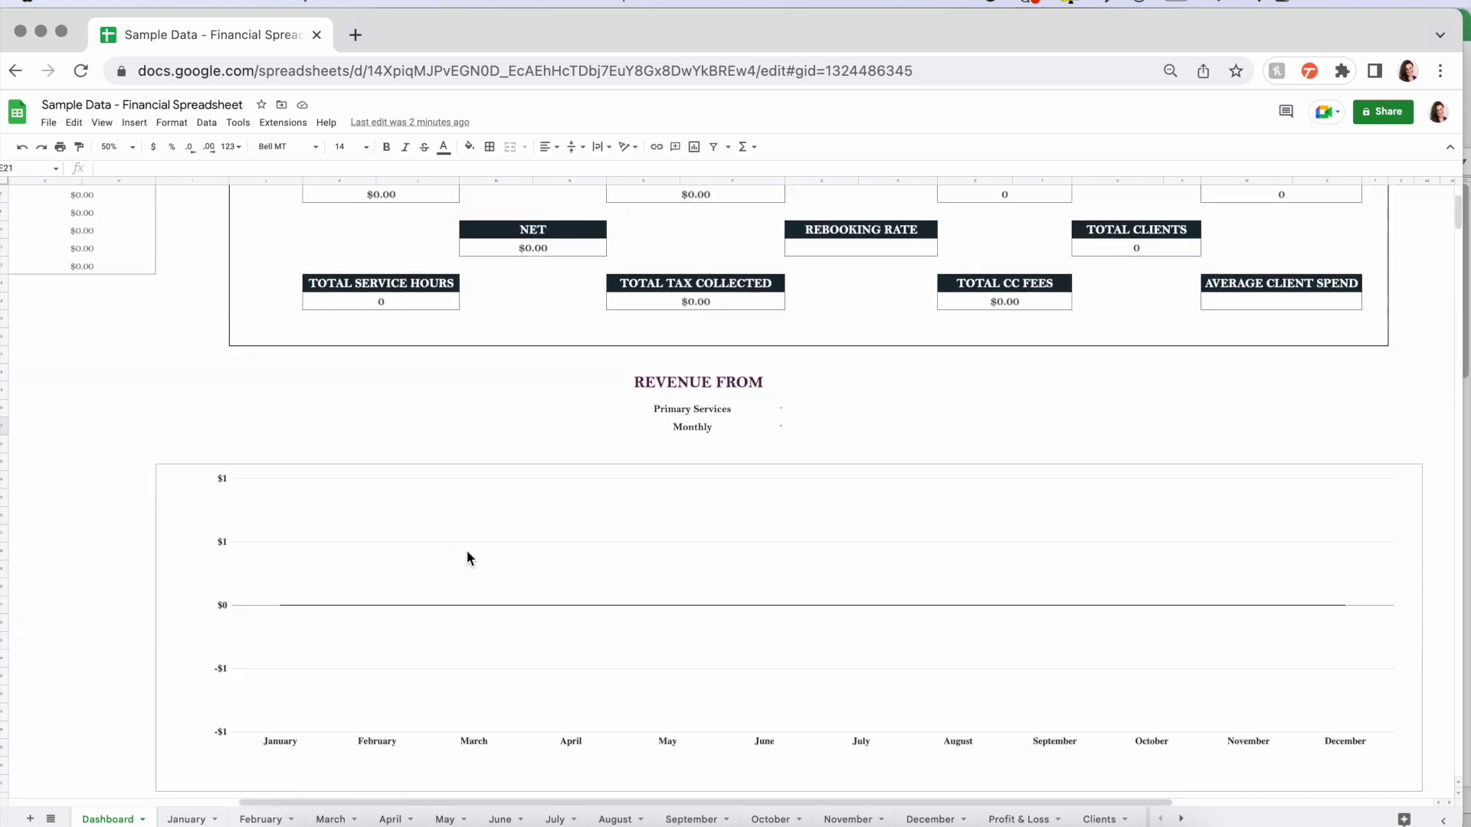
{"action": "scroll", "coordinate": [467, 550], "scroll_direction": "down", "scroll_amount": 5}
{"action": "scroll", "coordinate": [467, 550], "scroll_direction": "right", "scroll_amount": 3}
{"action": "scroll", "coordinate": [466, 550], "scroll_direction": "left", "scroll_amount": 3}
{"action": "scroll", "coordinate": [467, 550], "scroll_direction": "up", "scroll_amount": 10}
{"action": "scroll", "coordinate": [467, 550], "scroll_direction": "left", "scroll_amount": 5}
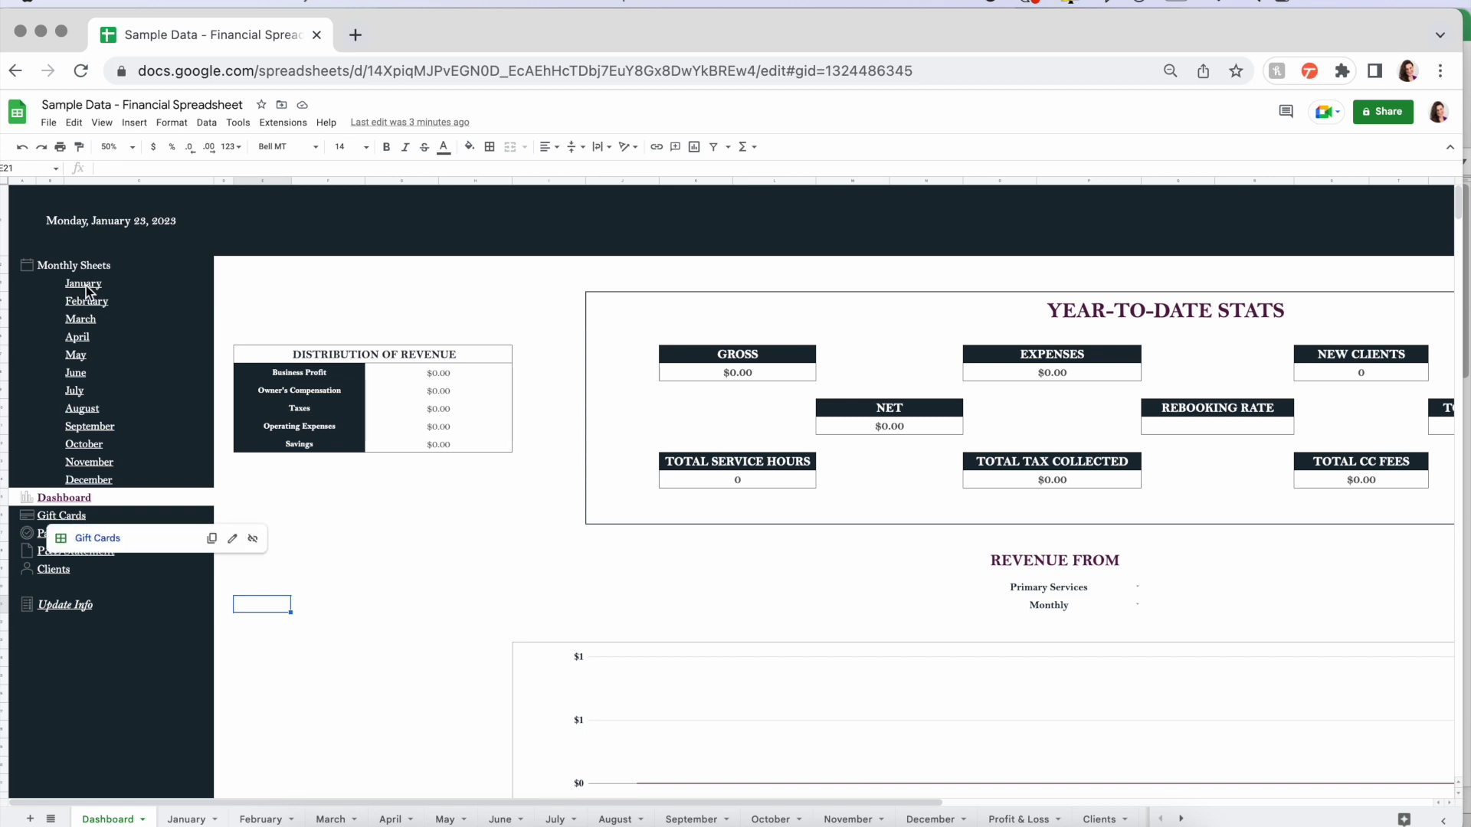
- Open the January monthly sheet and scroll right to its section navigation cells
{"action": "left_click", "coordinate": [98, 306]}
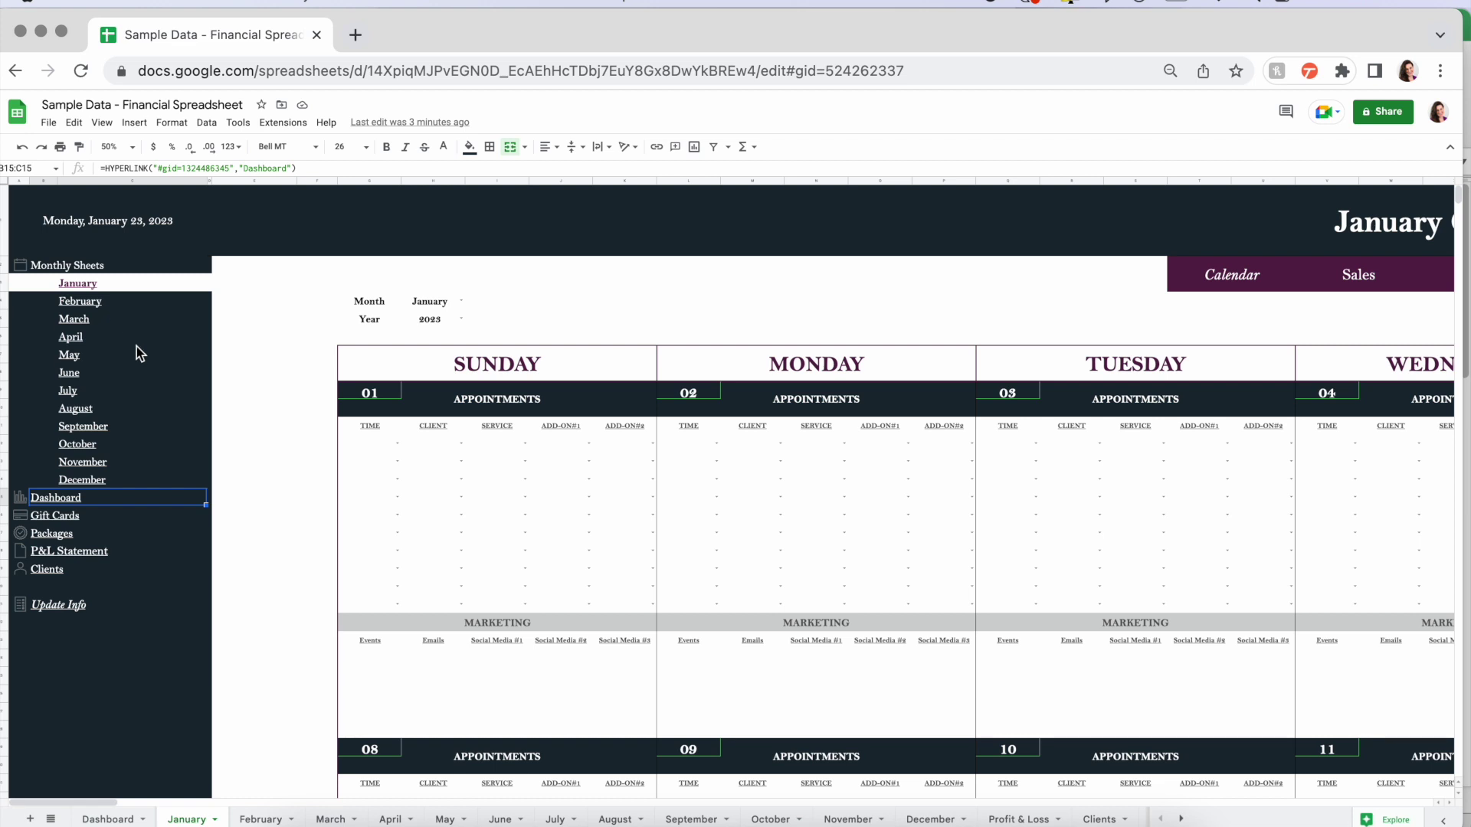
{"action": "mouse_move", "coordinate": [203, 471]}
{"action": "scroll", "coordinate": [203, 470], "scroll_direction": "right", "scroll_amount": 5}
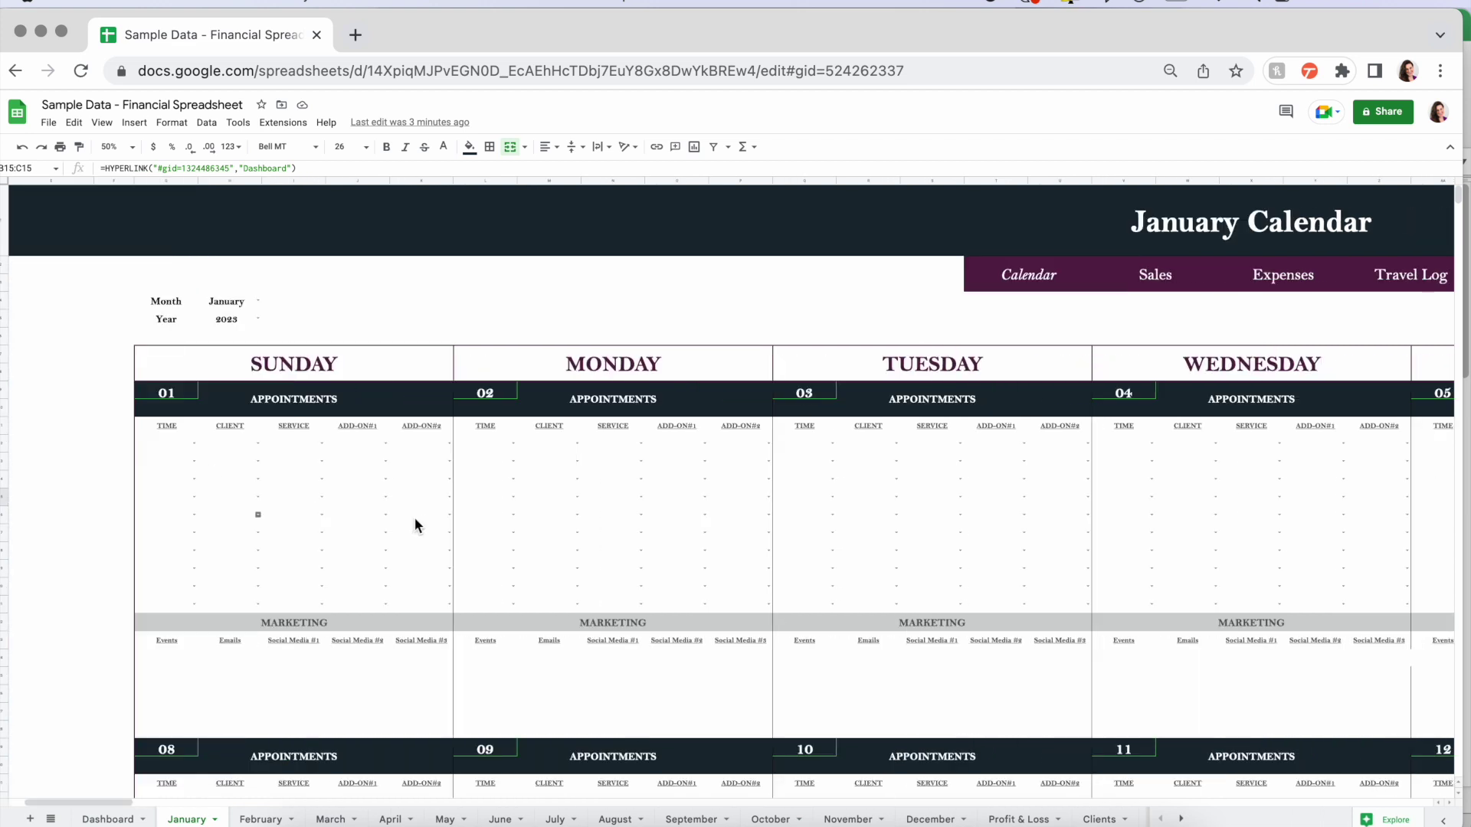
{"action": "scroll", "coordinate": [773, 535], "scroll_direction": "right", "scroll_amount": 4}
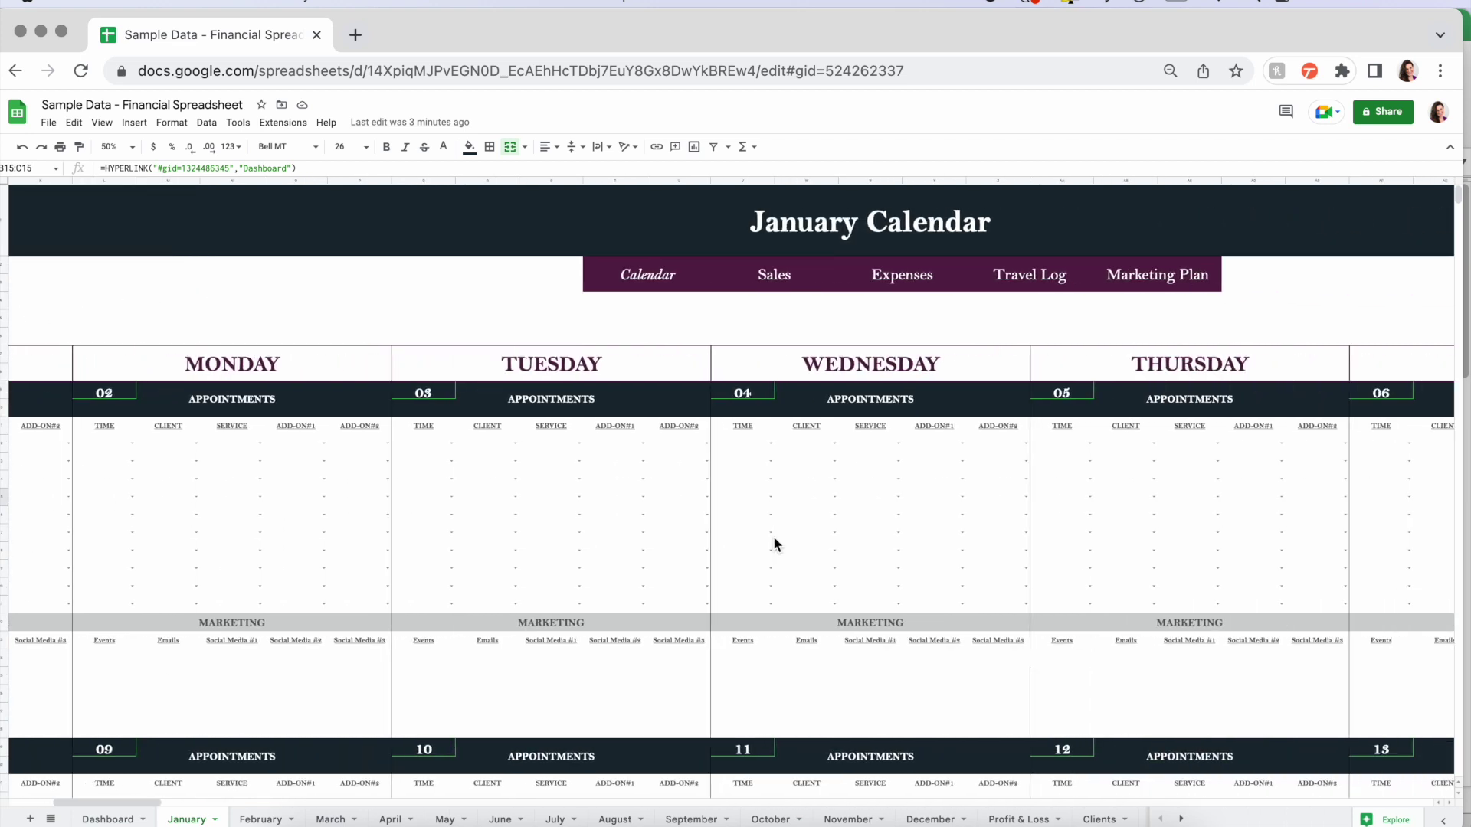
- Follow the Sales link chip to January!BG1 and look over the Sale Entry form
{"action": "left_click", "coordinate": [771, 275]}
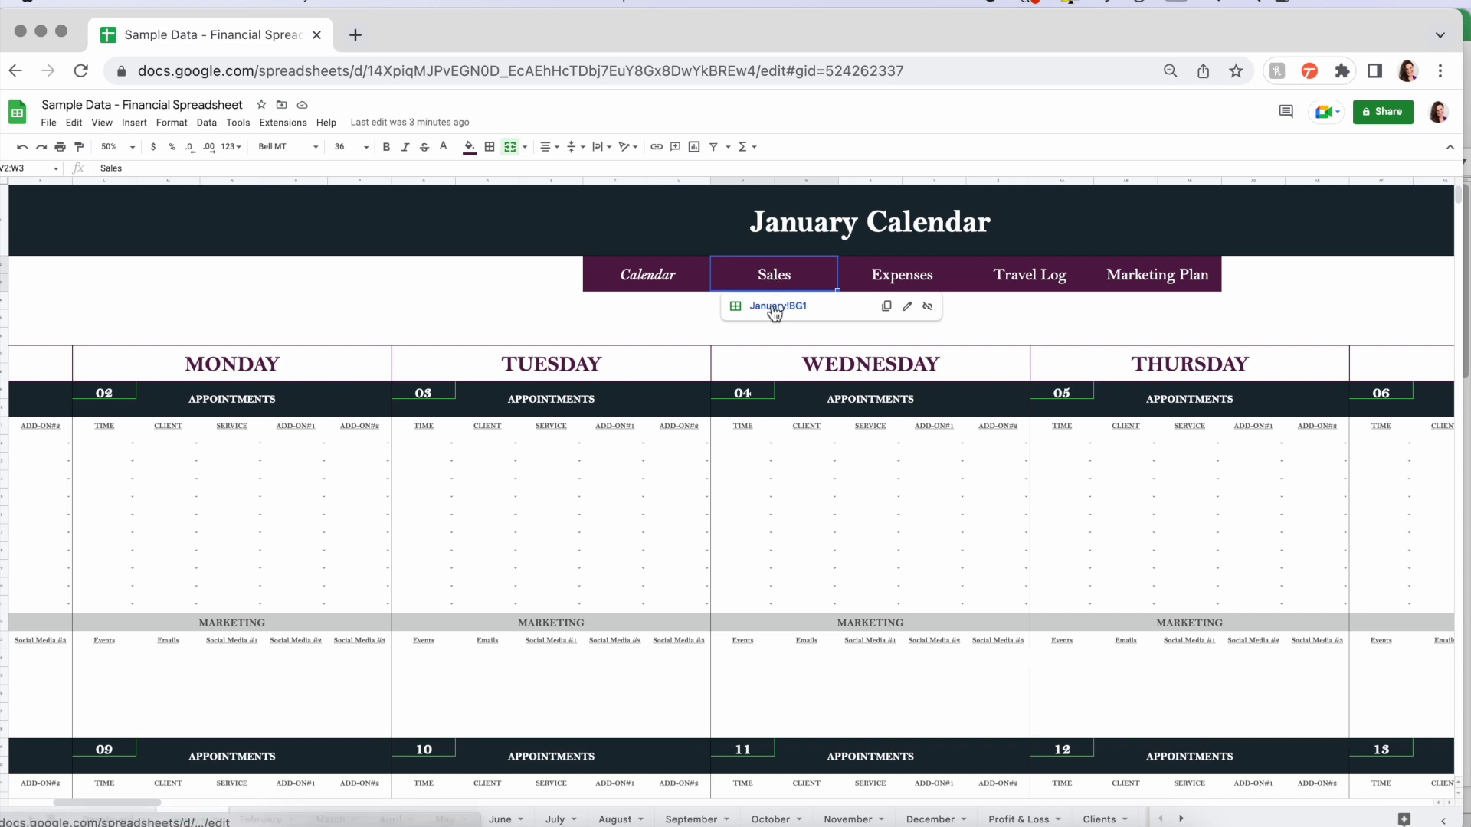
{"action": "left_click", "coordinate": [772, 306]}
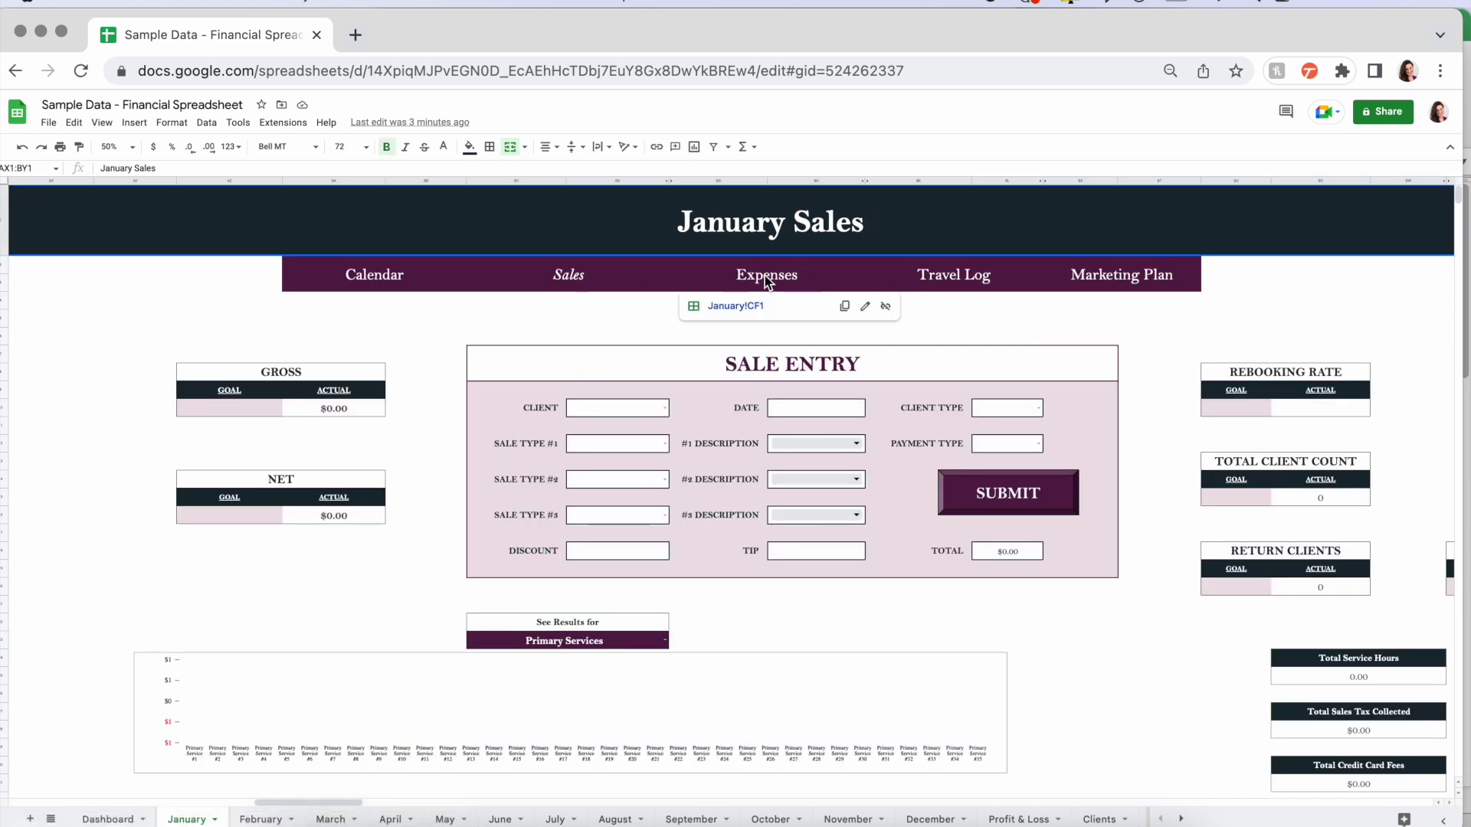
{"action": "scroll", "coordinate": [741, 487], "scroll_direction": "down", "scroll_amount": 3}
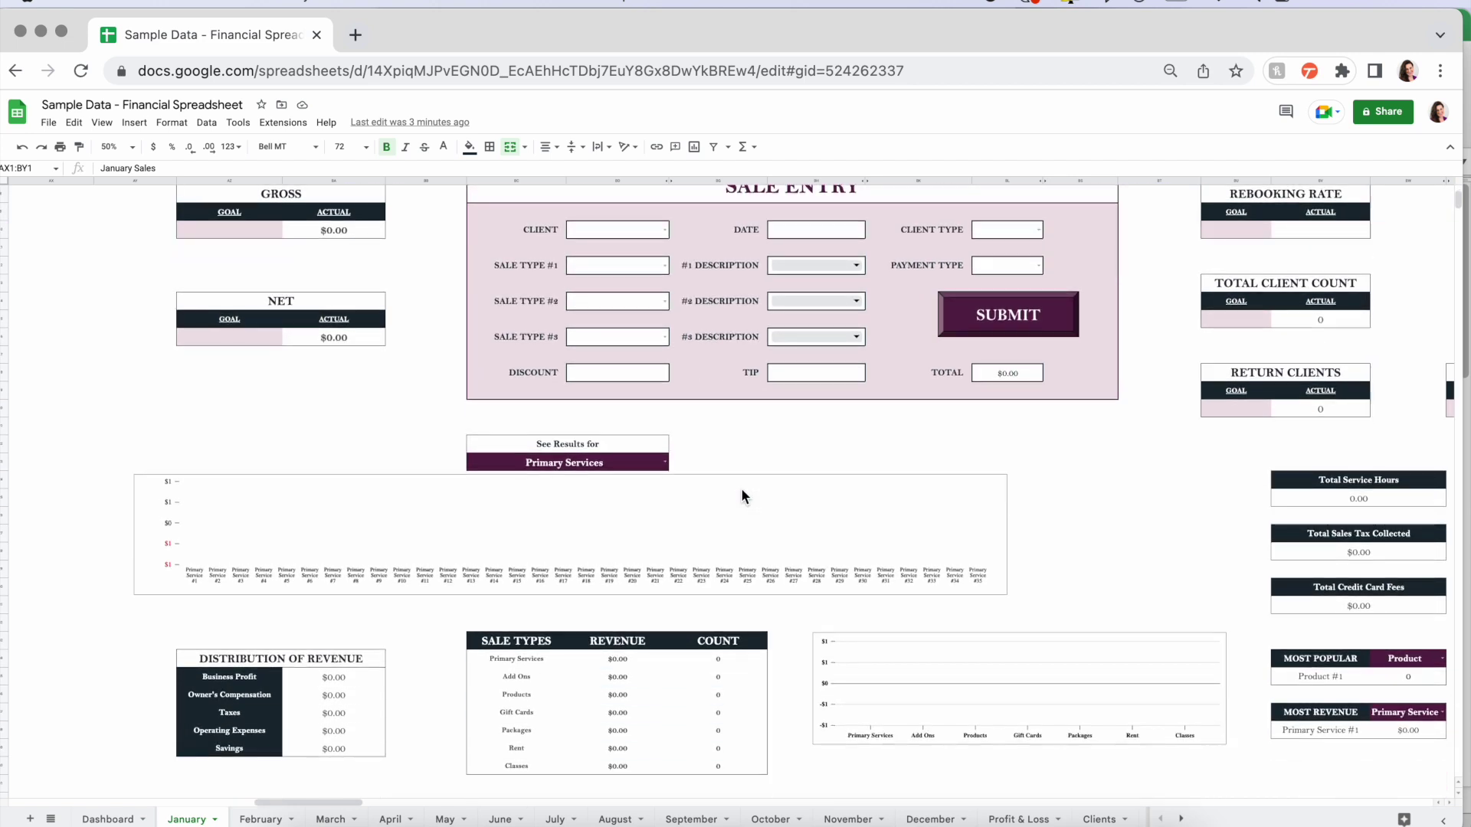
{"action": "scroll", "coordinate": [741, 489], "scroll_direction": "right", "scroll_amount": 3}
{"action": "scroll", "coordinate": [742, 490], "scroll_direction": "left", "scroll_amount": 3}
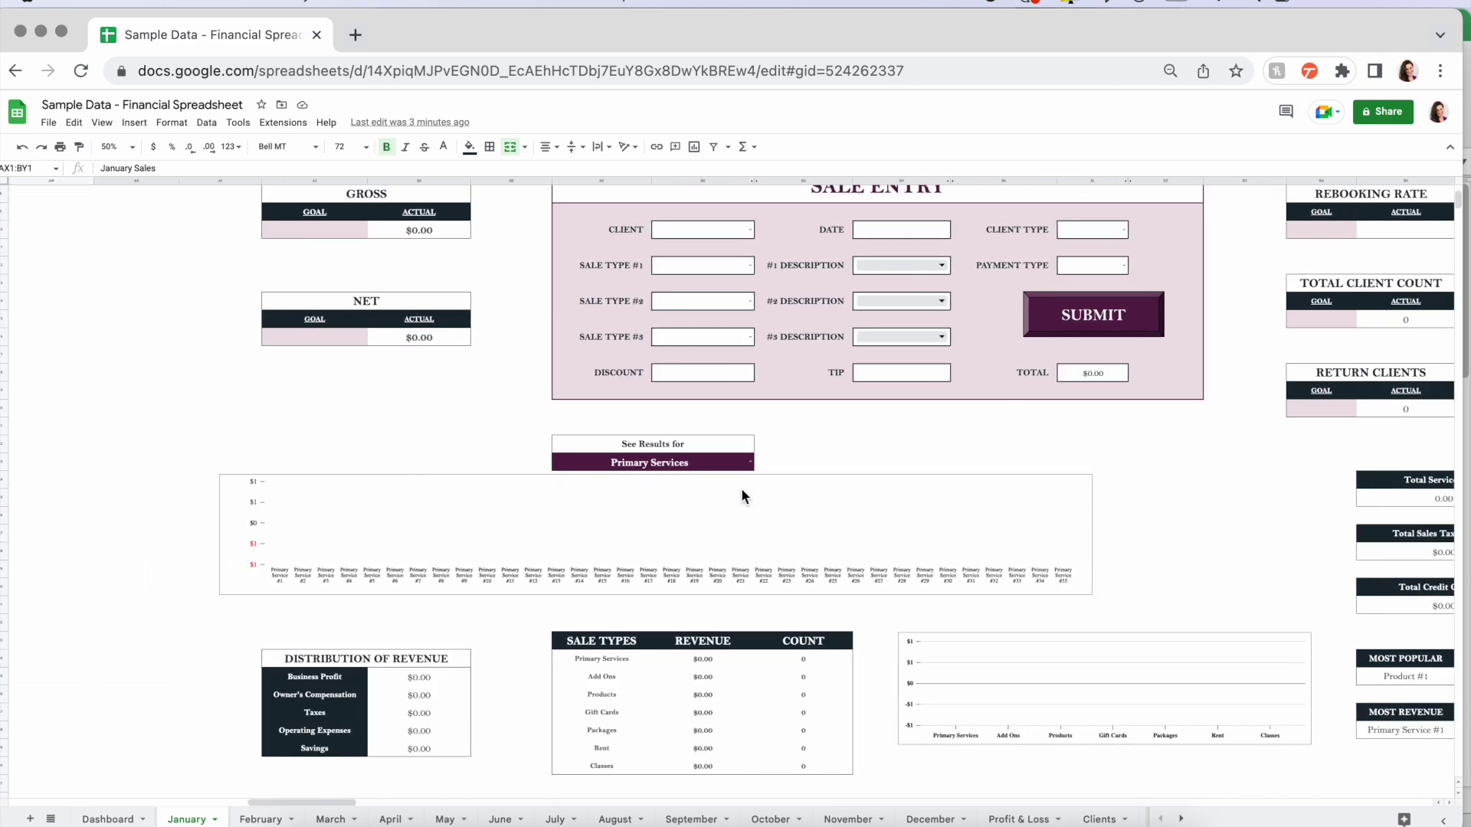
{"action": "scroll", "coordinate": [742, 488], "scroll_direction": "down", "scroll_amount": 3}
{"action": "scroll", "coordinate": [741, 490], "scroll_direction": "down", "scroll_amount": 5}
{"action": "scroll", "coordinate": [742, 489], "scroll_direction": "up", "scroll_amount": 10}
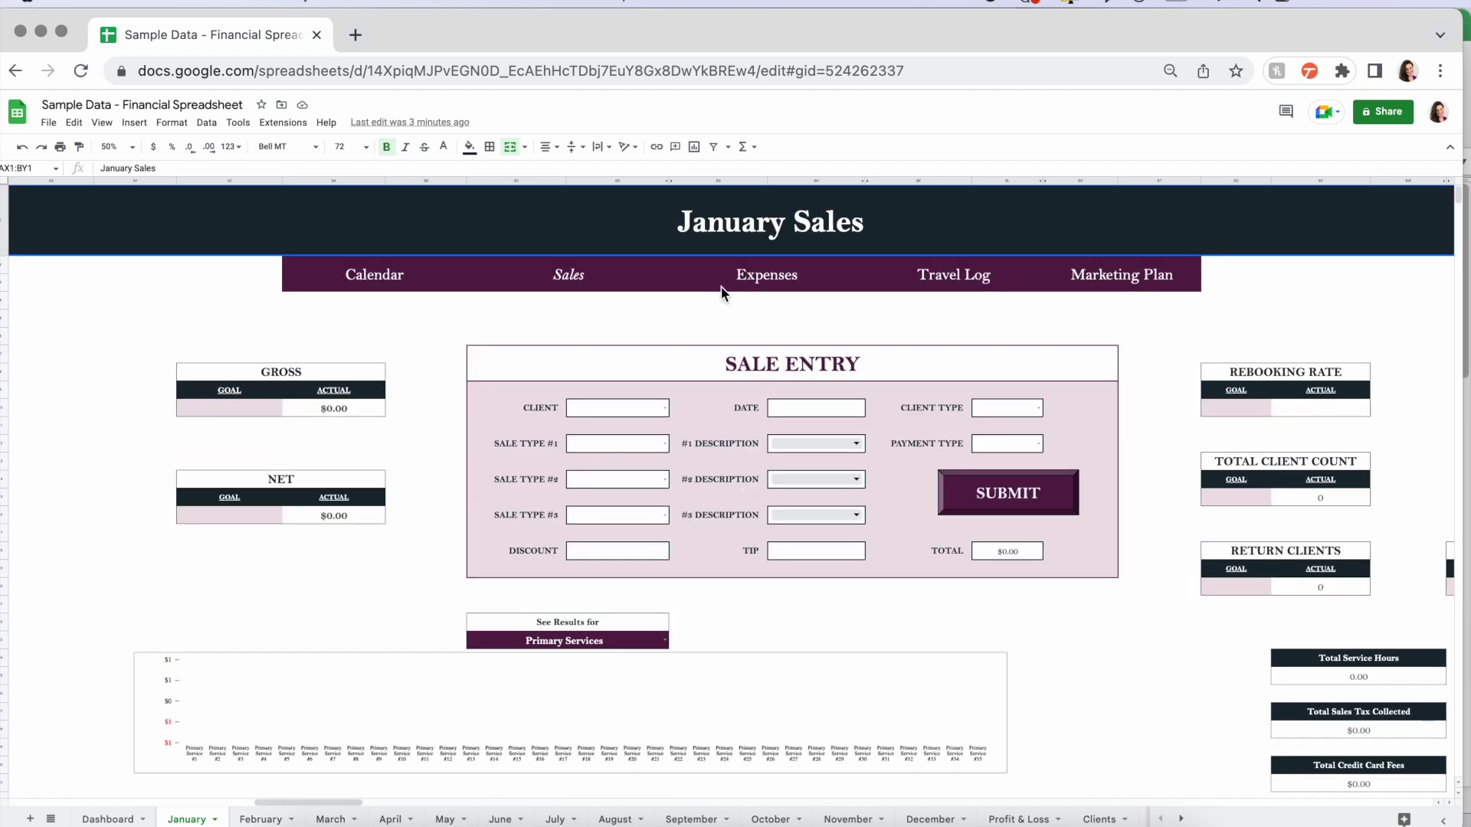
- Jump to the January Expenses section via its link chip and scroll through it
{"action": "left_click", "coordinate": [778, 281]}
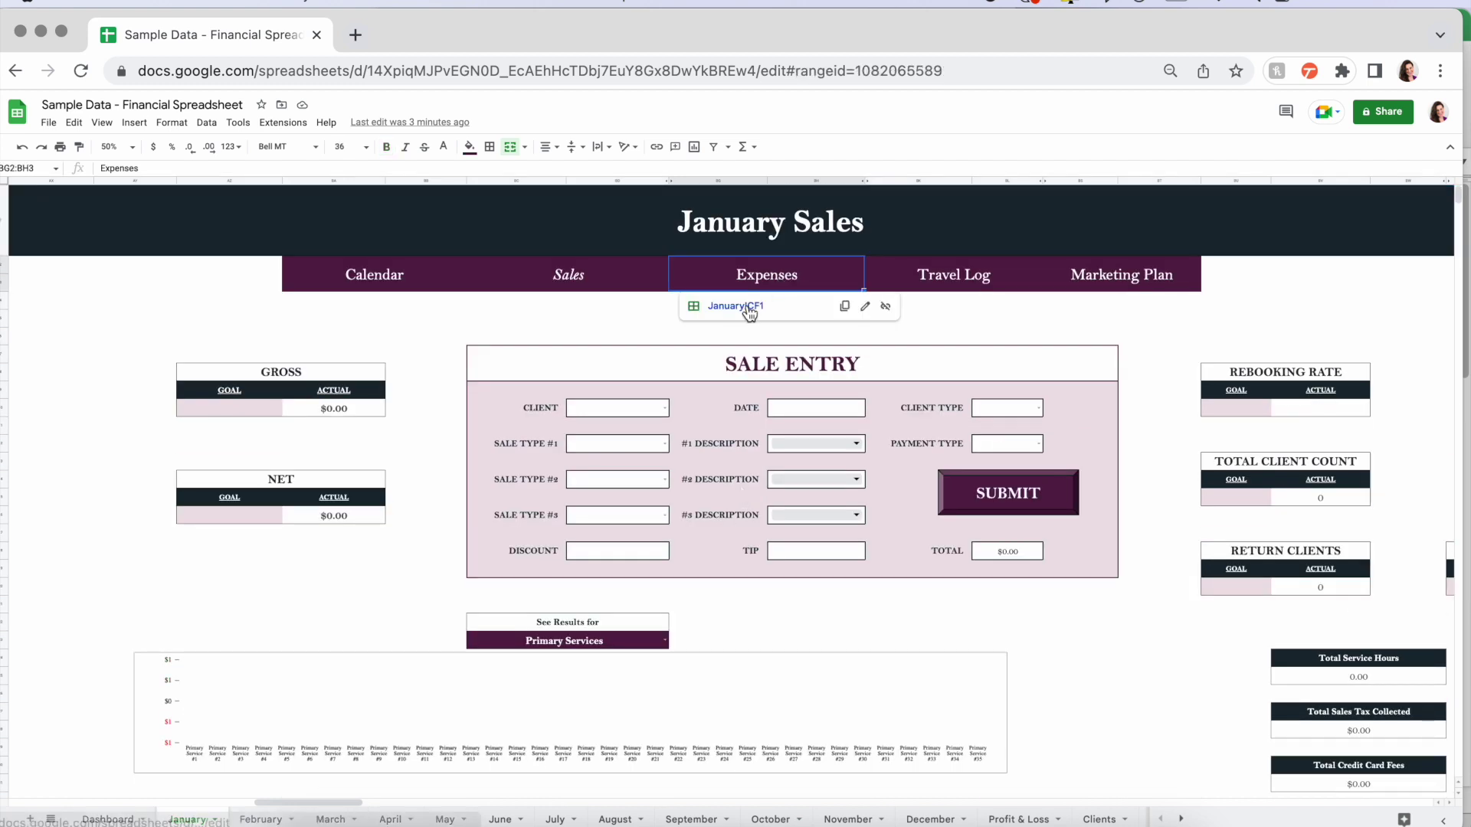
{"action": "left_click", "coordinate": [747, 306]}
{"action": "scroll", "coordinate": [746, 305], "scroll_direction": "down", "scroll_amount": 3}
{"action": "scroll", "coordinate": [746, 305], "scroll_direction": "down", "scroll_amount": 4}
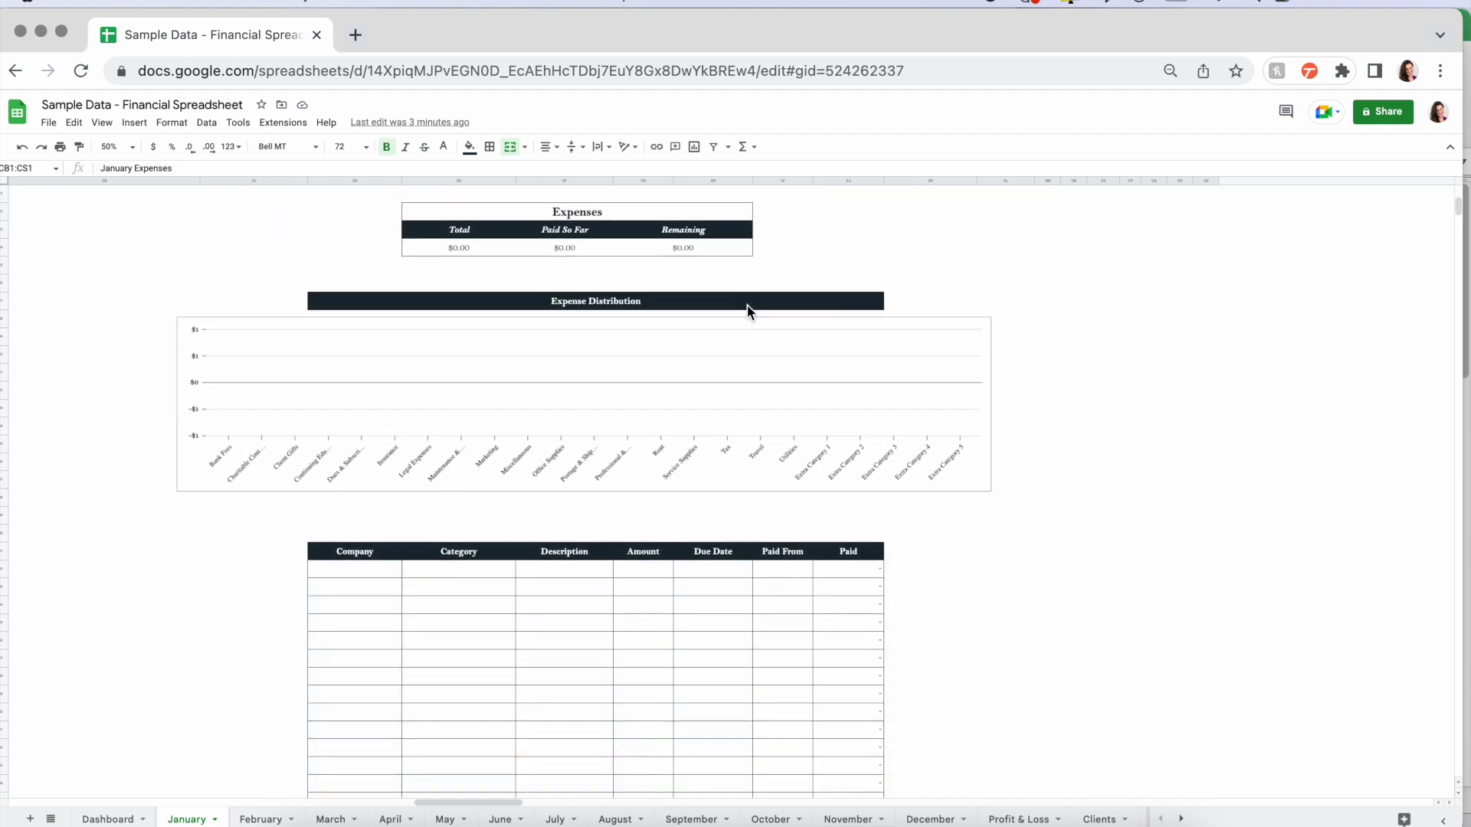
{"action": "scroll", "coordinate": [747, 305], "scroll_direction": "up", "scroll_amount": 6}
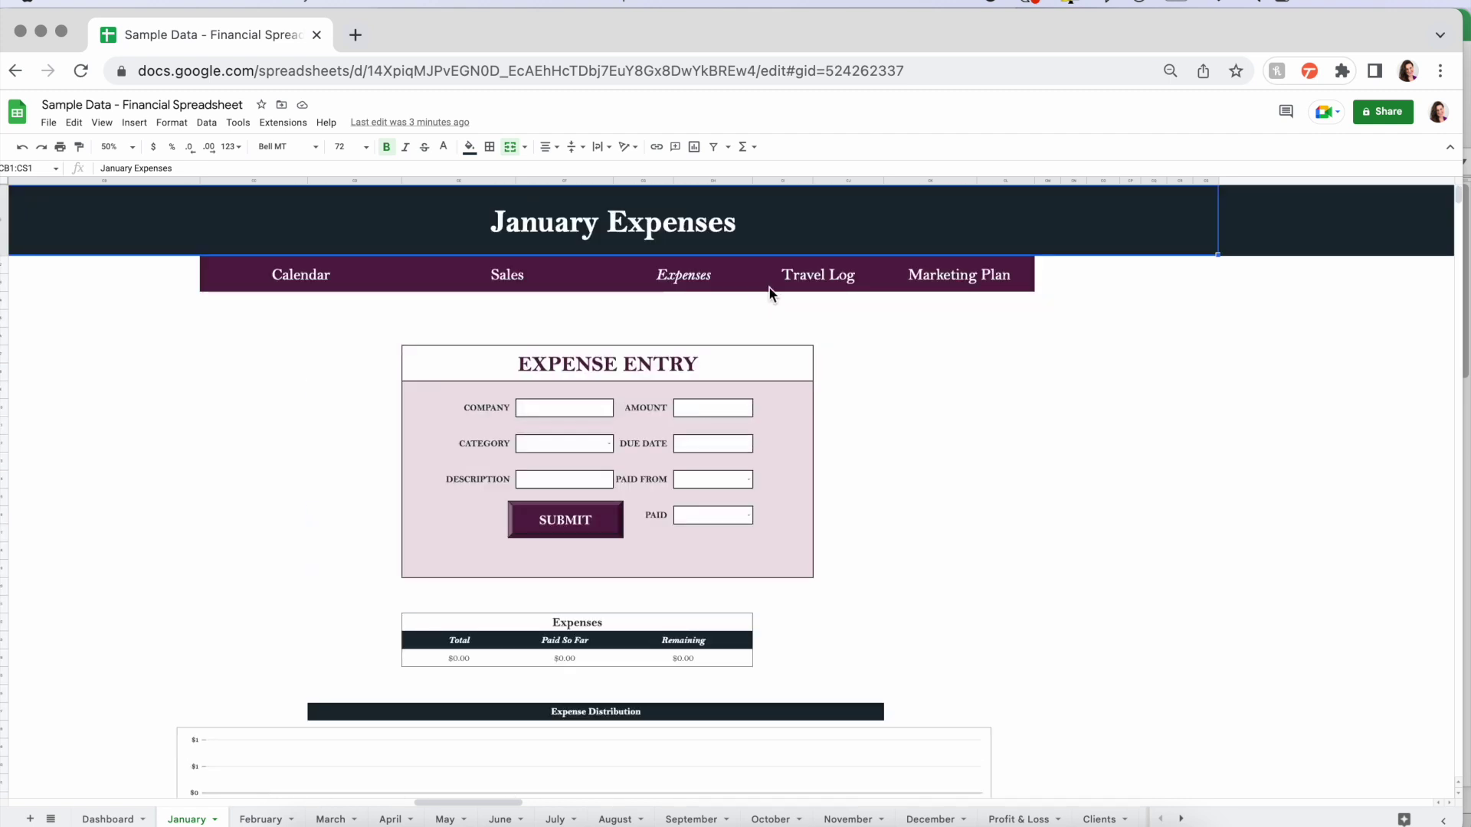
- Jump to the January Travel Log section via its link chip
{"action": "left_click", "coordinate": [819, 274]}
{"action": "left_click", "coordinate": [820, 307]}
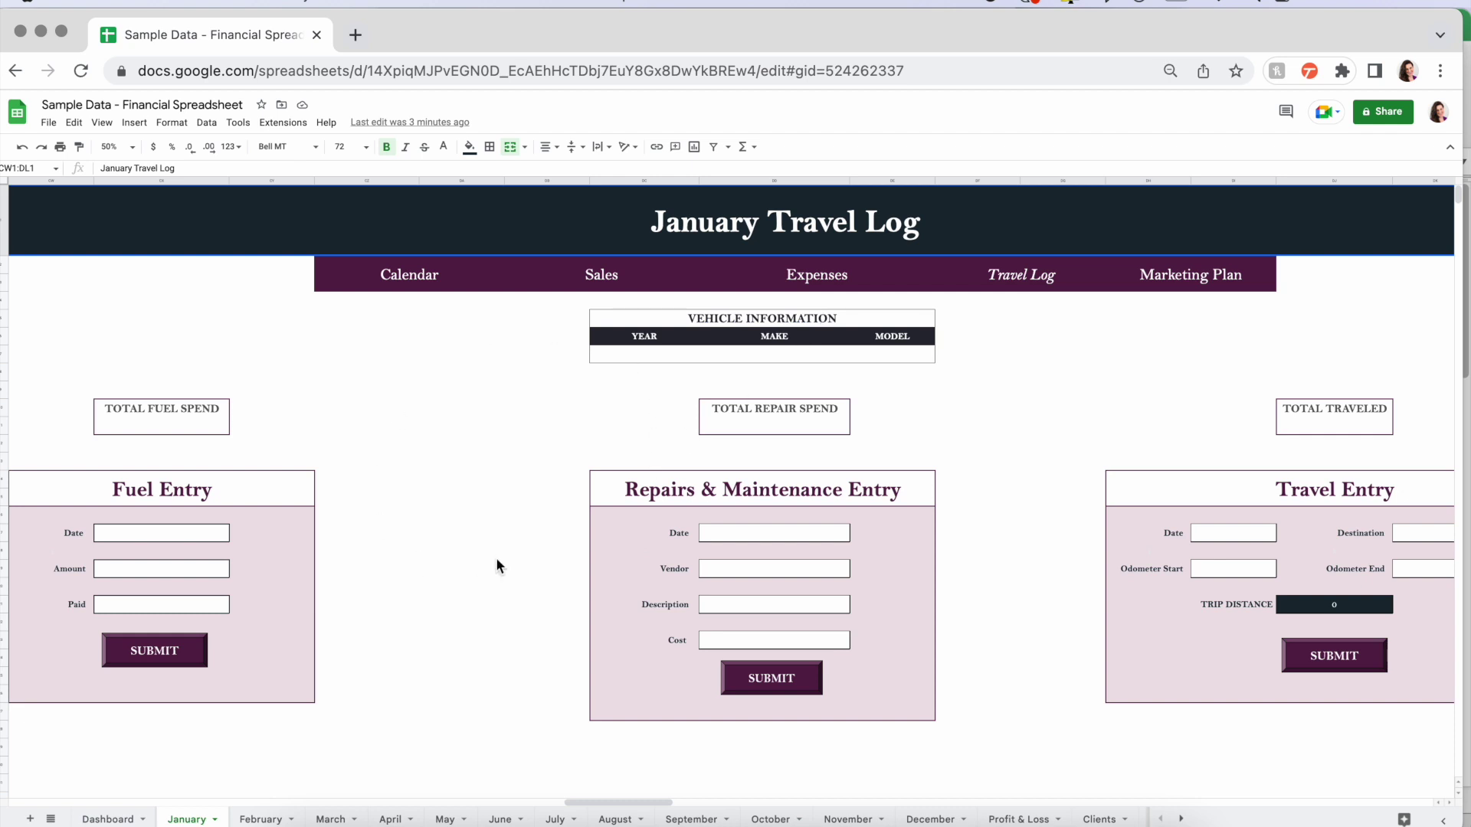
{"action": "left_click", "coordinate": [1198, 280]}
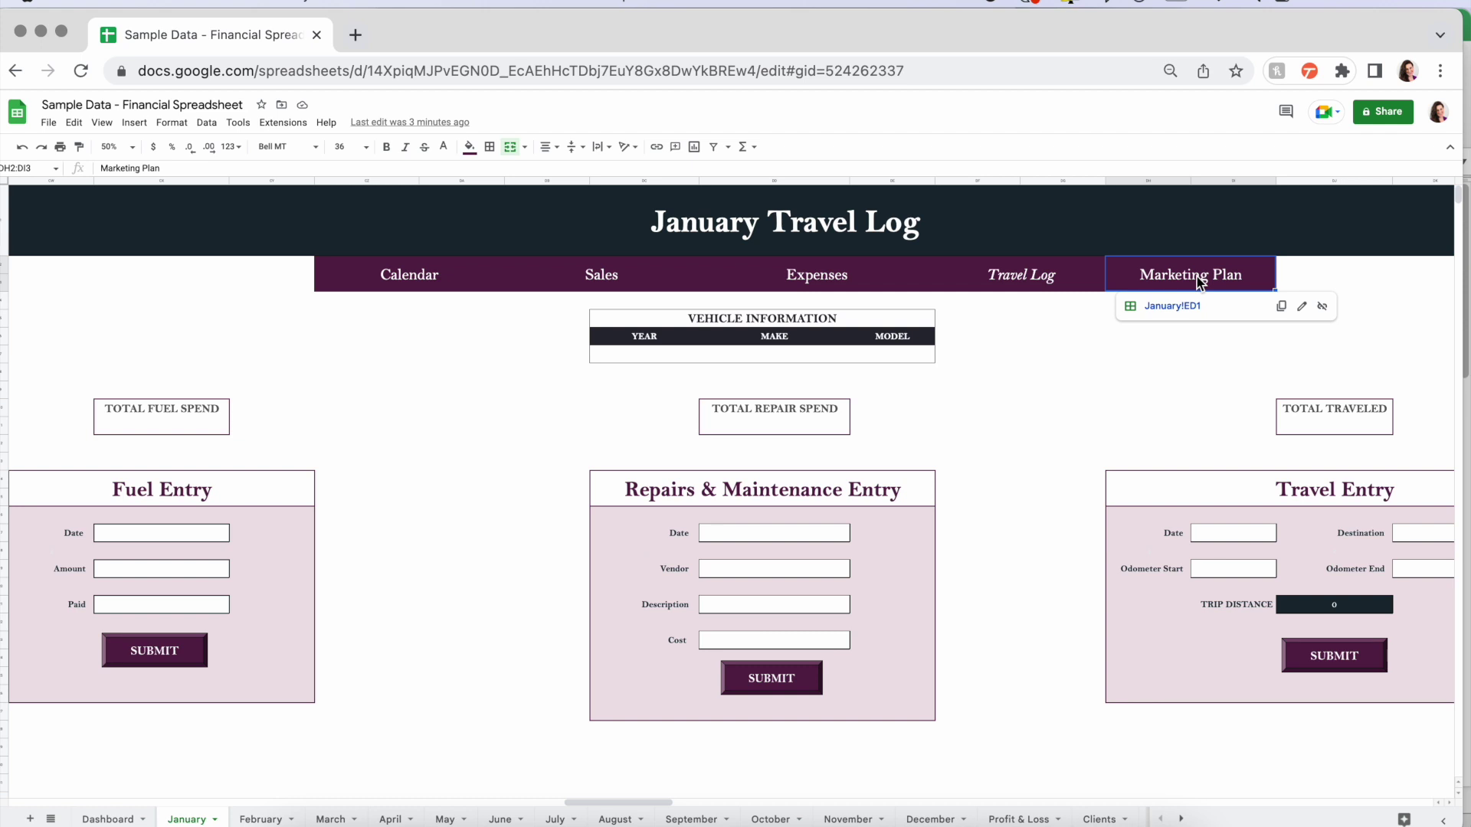
- Jump to the January Marketing Plan via its link and review the $0.00 budget and empty Promotions, Ads and Social Media tables
{"action": "left_click", "coordinate": [1172, 306]}
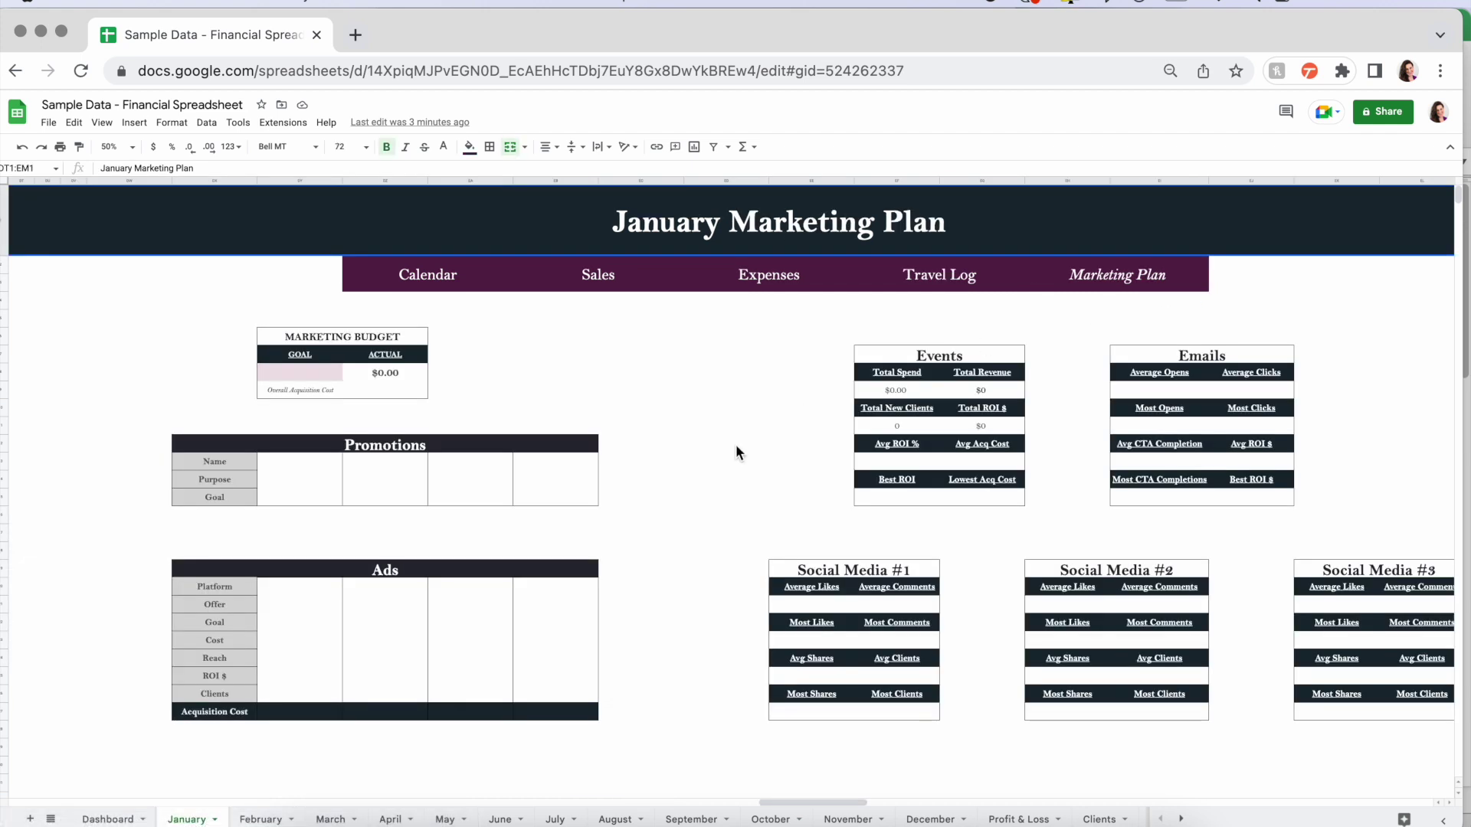
{"action": "scroll", "coordinate": [735, 452], "scroll_direction": "down", "scroll_amount": 5}
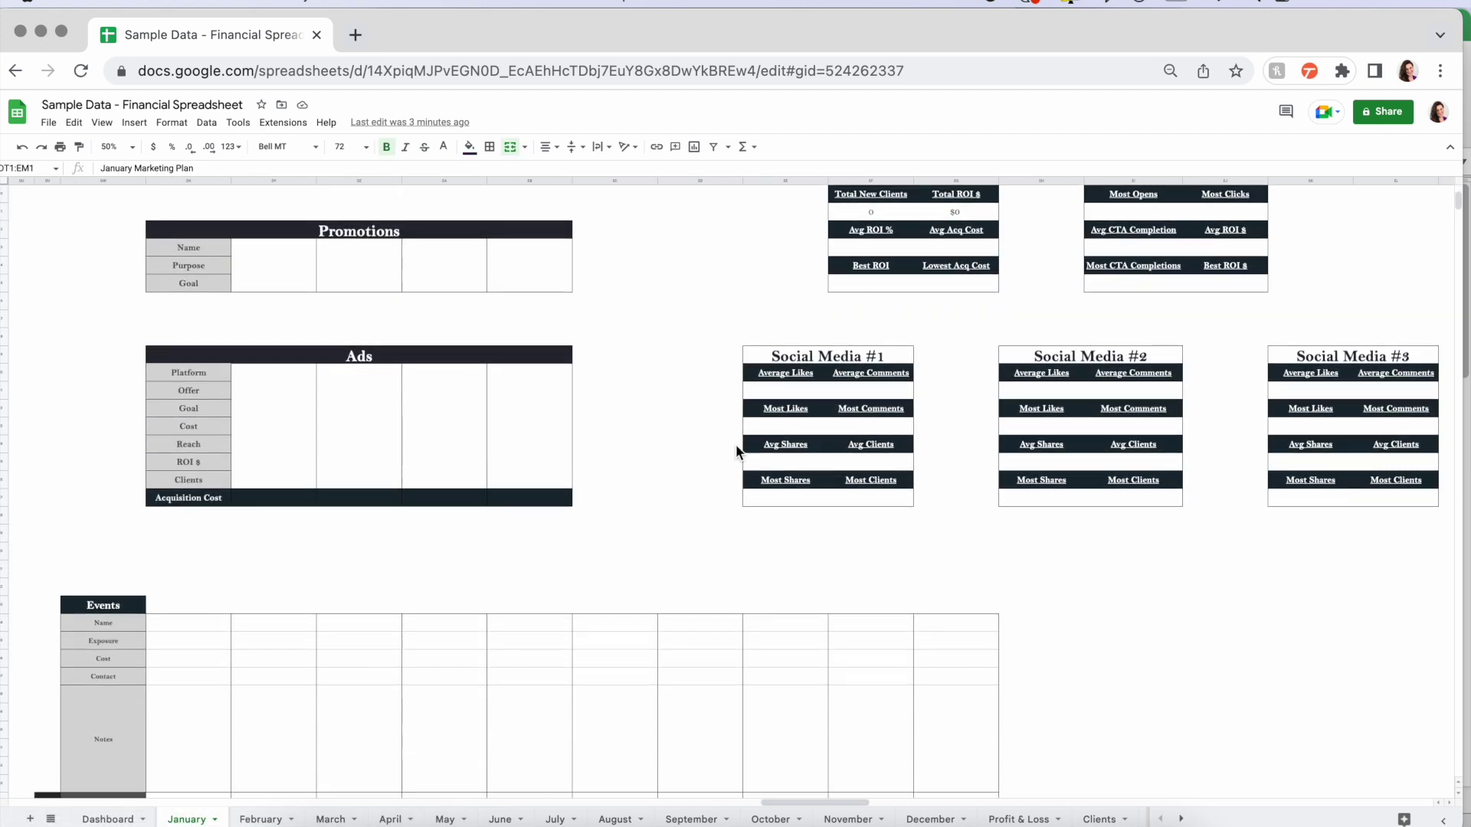
{"action": "scroll", "coordinate": [736, 452], "scroll_direction": "down", "scroll_amount": 15}
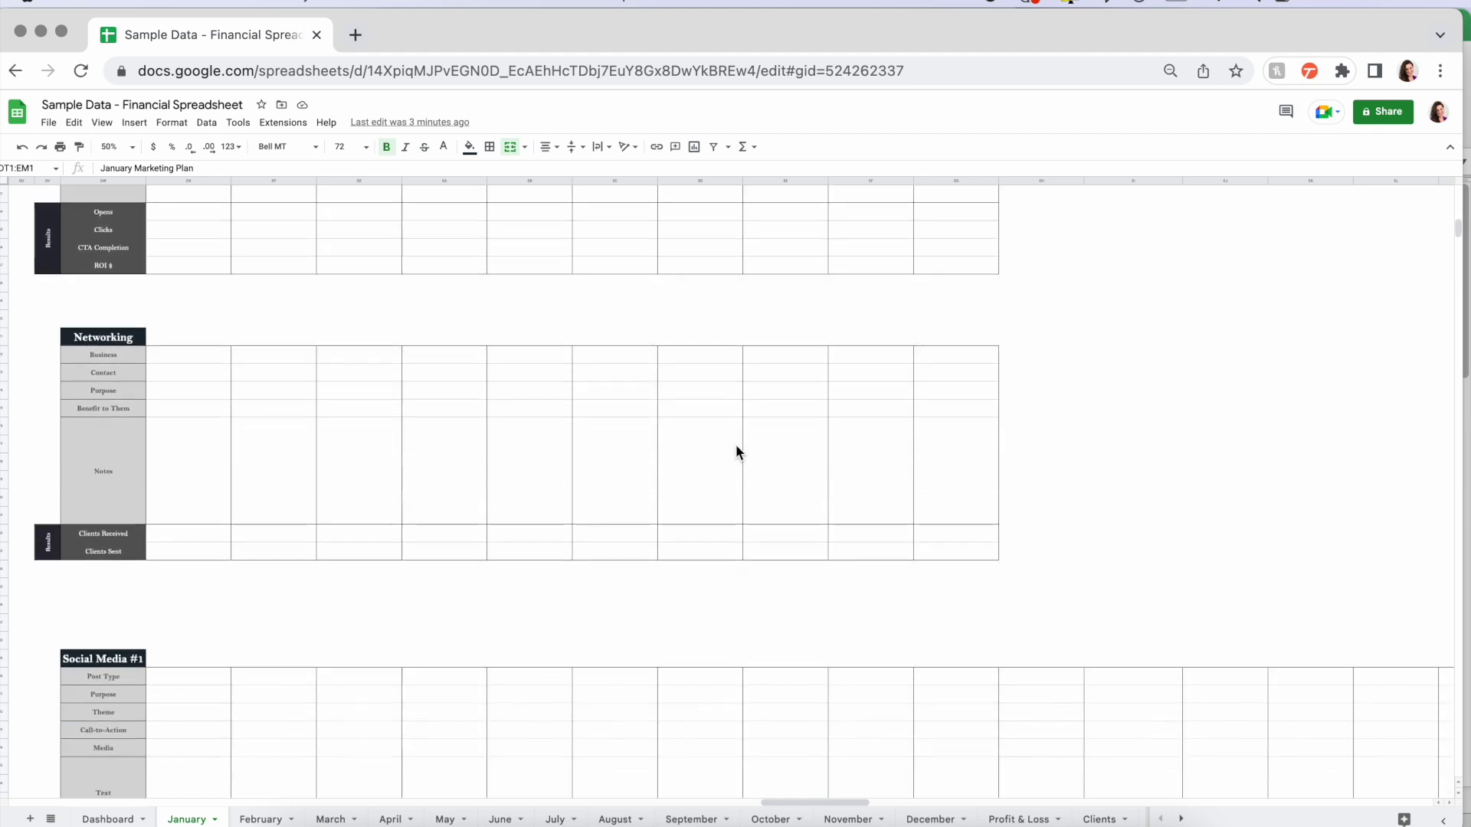
{"action": "scroll", "coordinate": [736, 452], "scroll_direction": "down", "scroll_amount": 4}
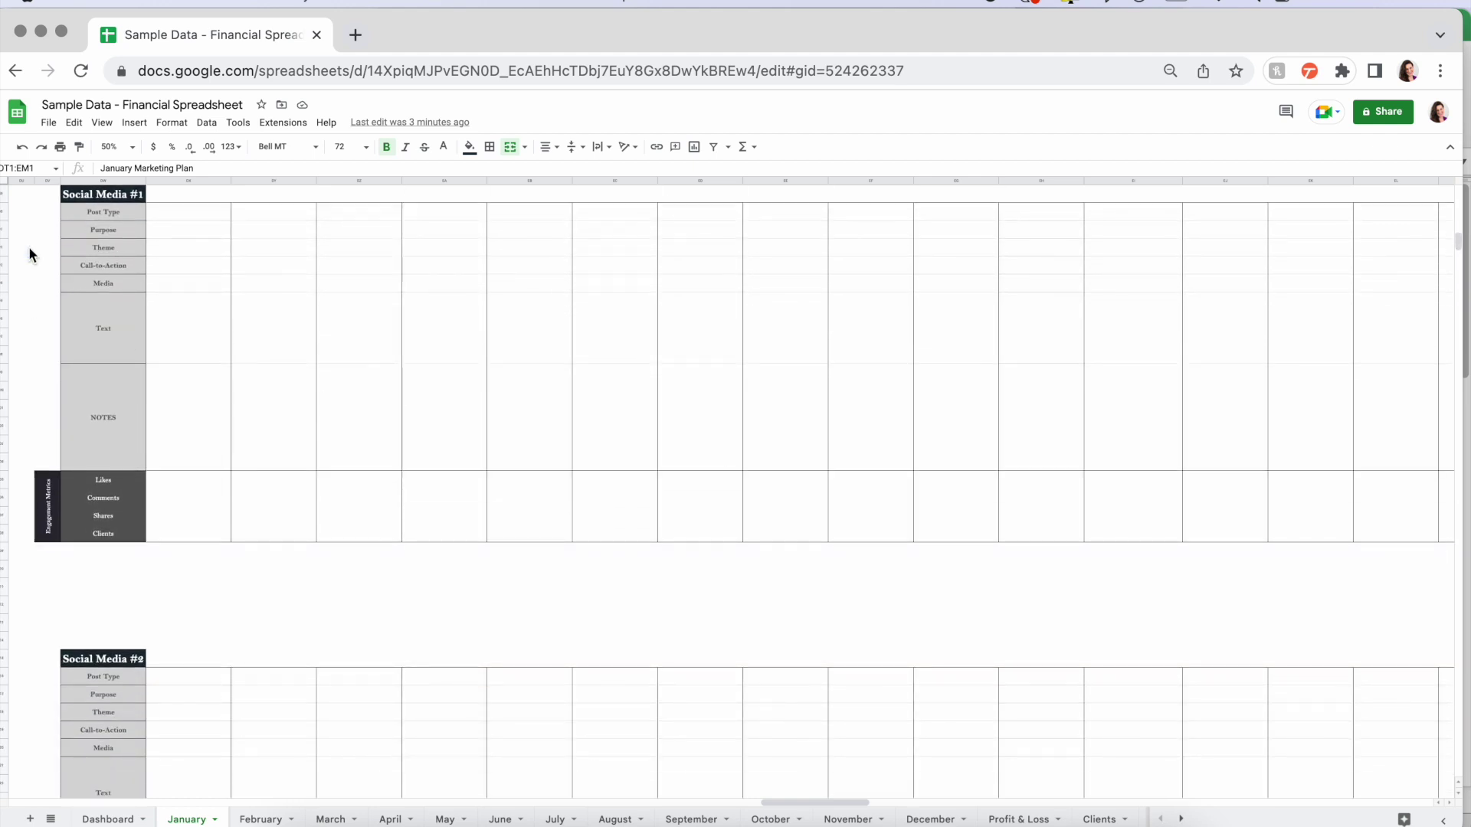
{"action": "scroll", "coordinate": [272, 570], "scroll_direction": "down", "scroll_amount": 3}
{"action": "scroll", "coordinate": [273, 571], "scroll_direction": "up", "scroll_amount": 4}
{"action": "scroll", "coordinate": [272, 571], "scroll_direction": "down", "scroll_amount": 1}
{"action": "scroll", "coordinate": [274, 571], "scroll_direction": "up", "scroll_amount": 20}
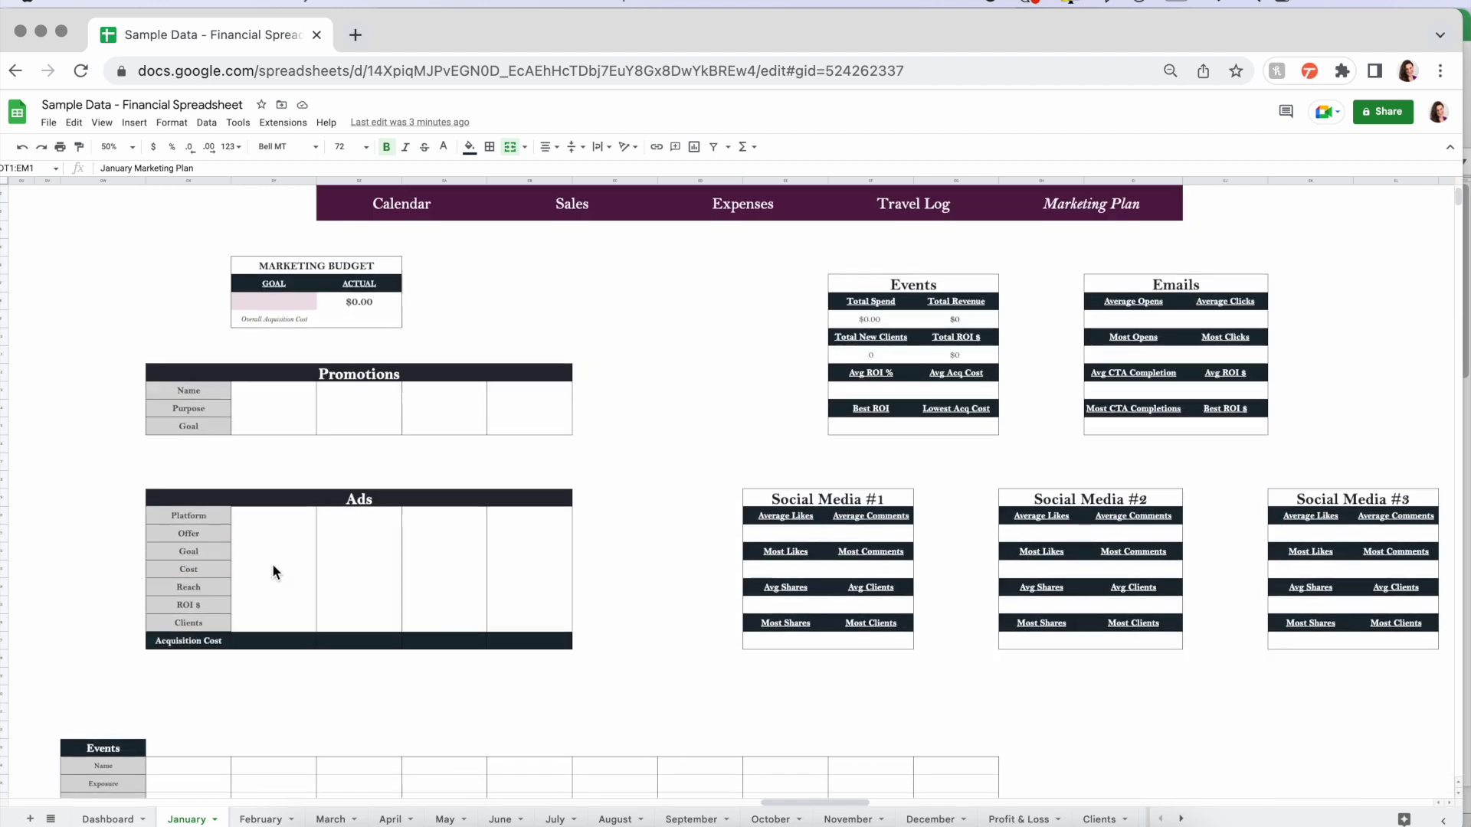
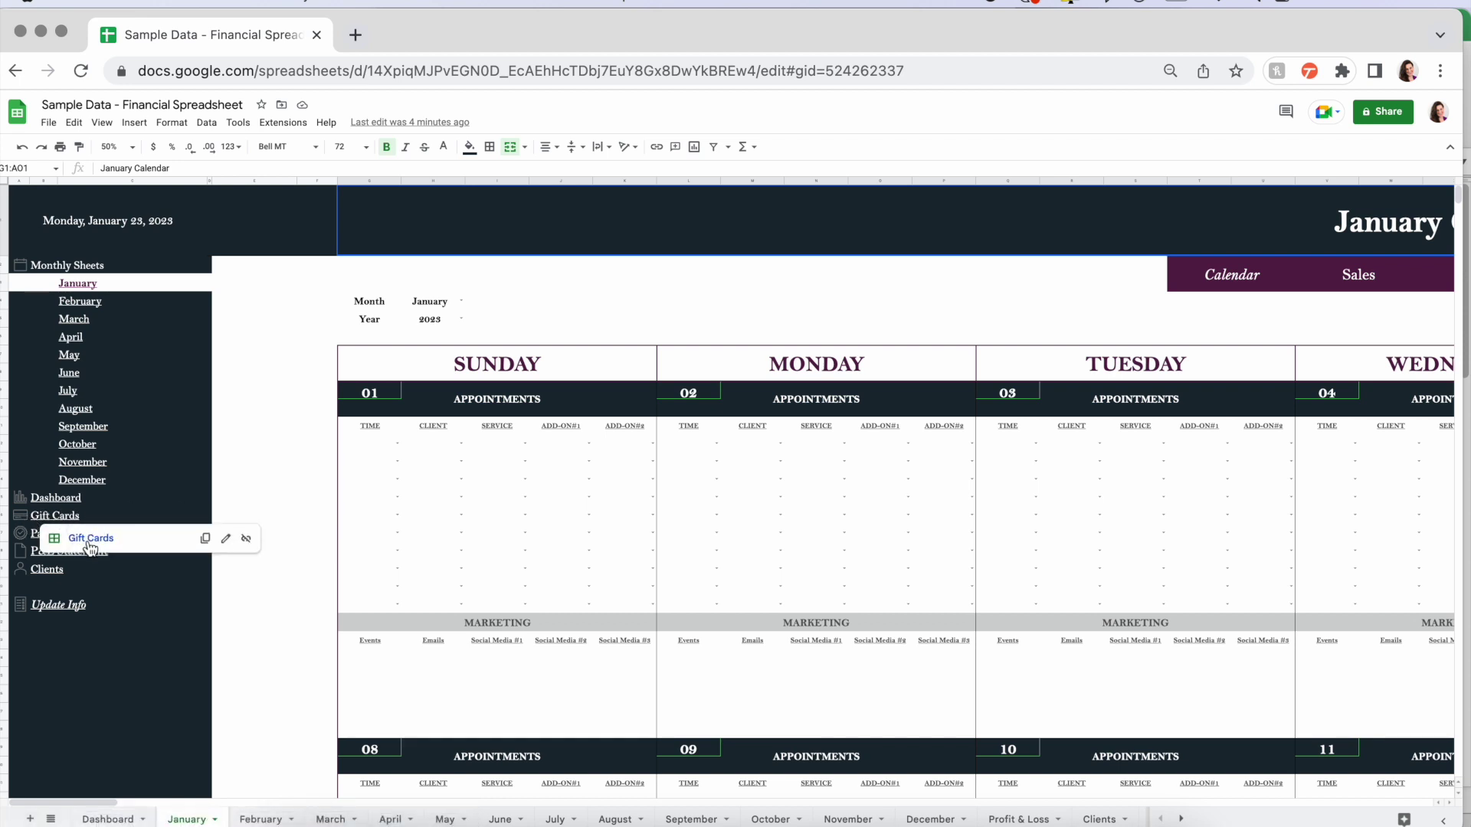
- Visit the Gift Cards and Packages sheets through the sidebar links, then go to Profit & Loss
{"action": "left_click", "coordinate": [89, 541]}
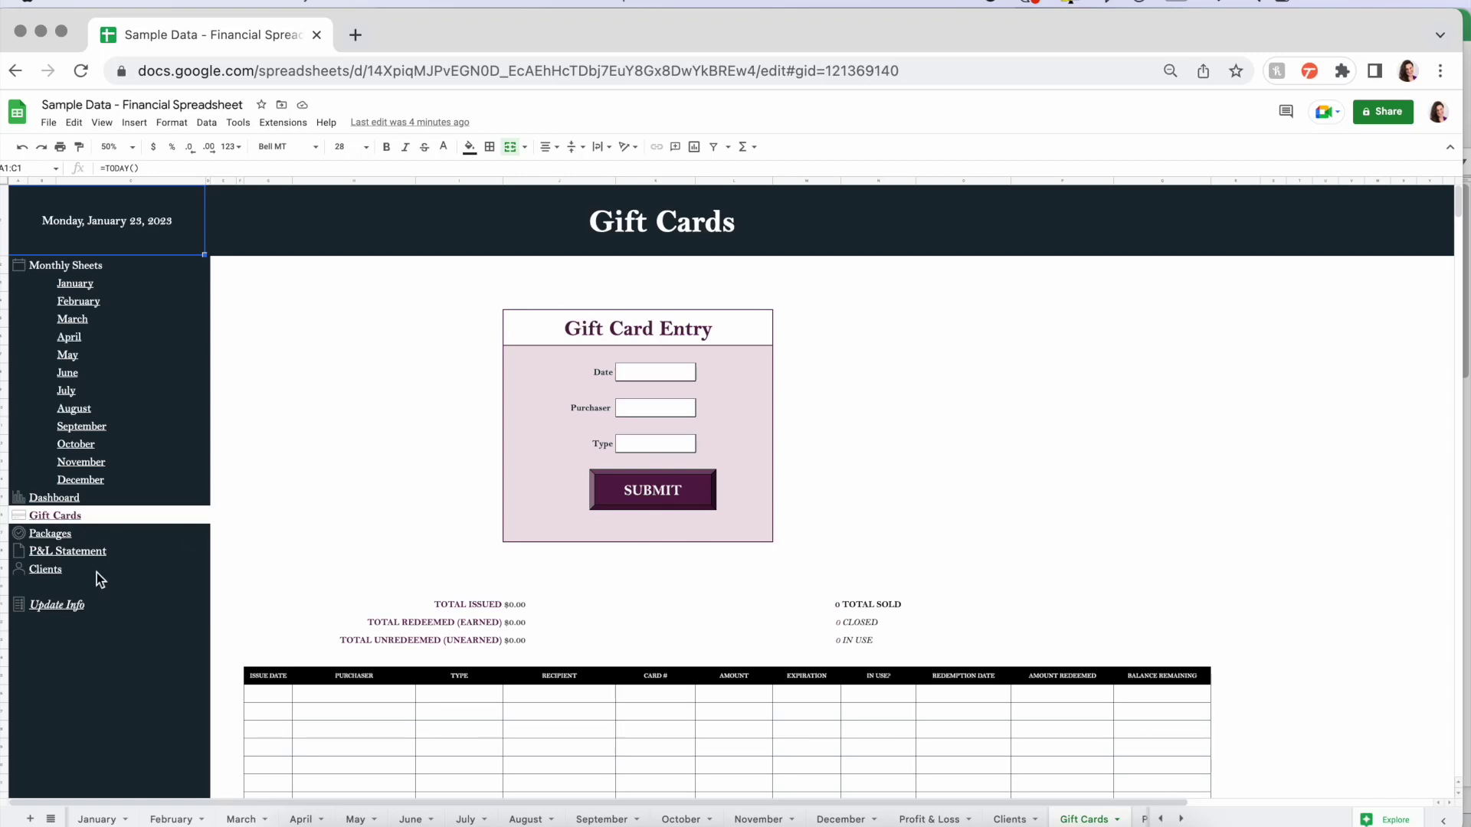
{"action": "left_click", "coordinate": [60, 540]}
{"action": "left_click", "coordinate": [76, 556]}
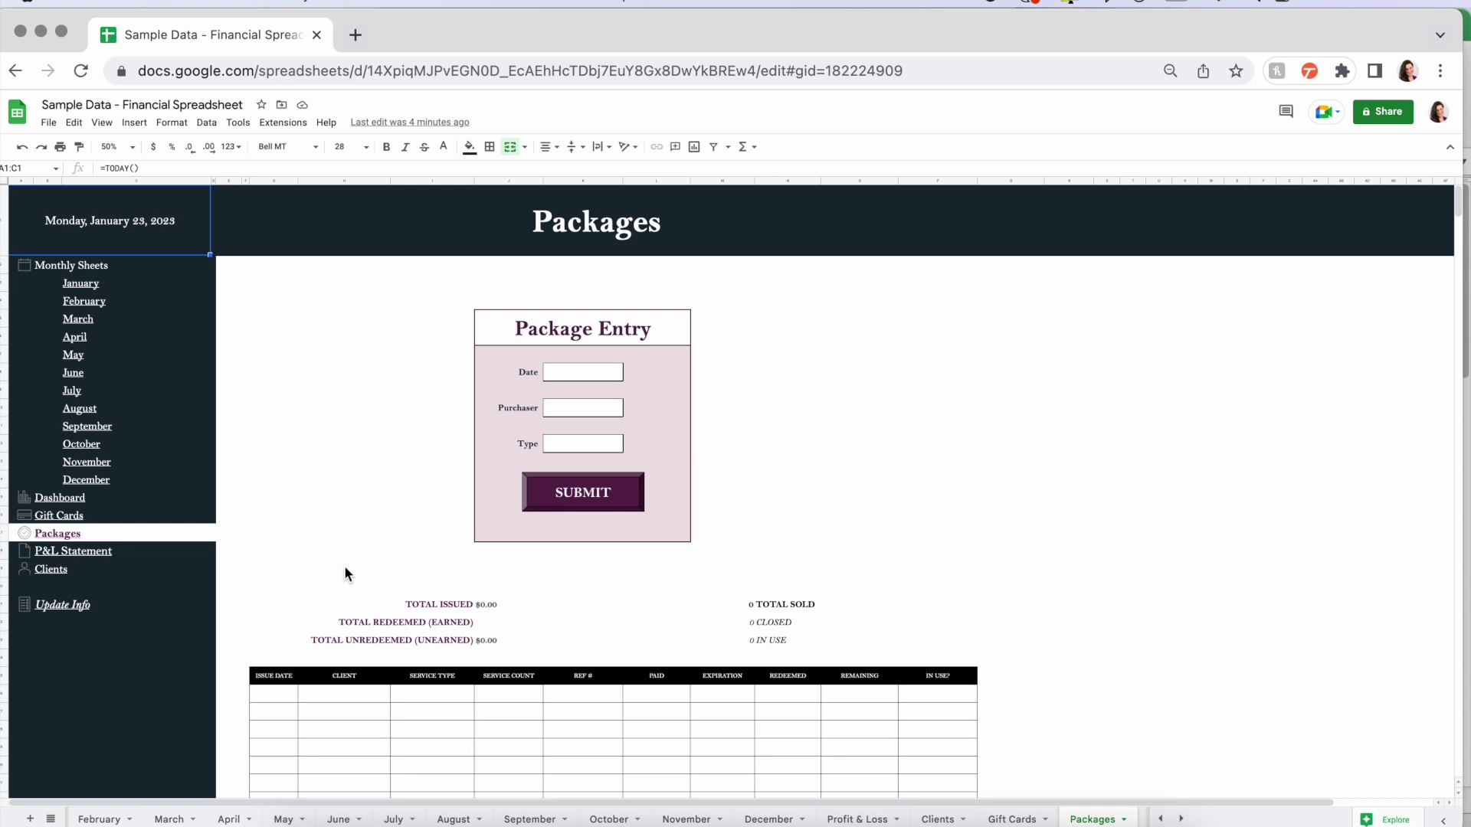
{"action": "left_click", "coordinate": [77, 556]}
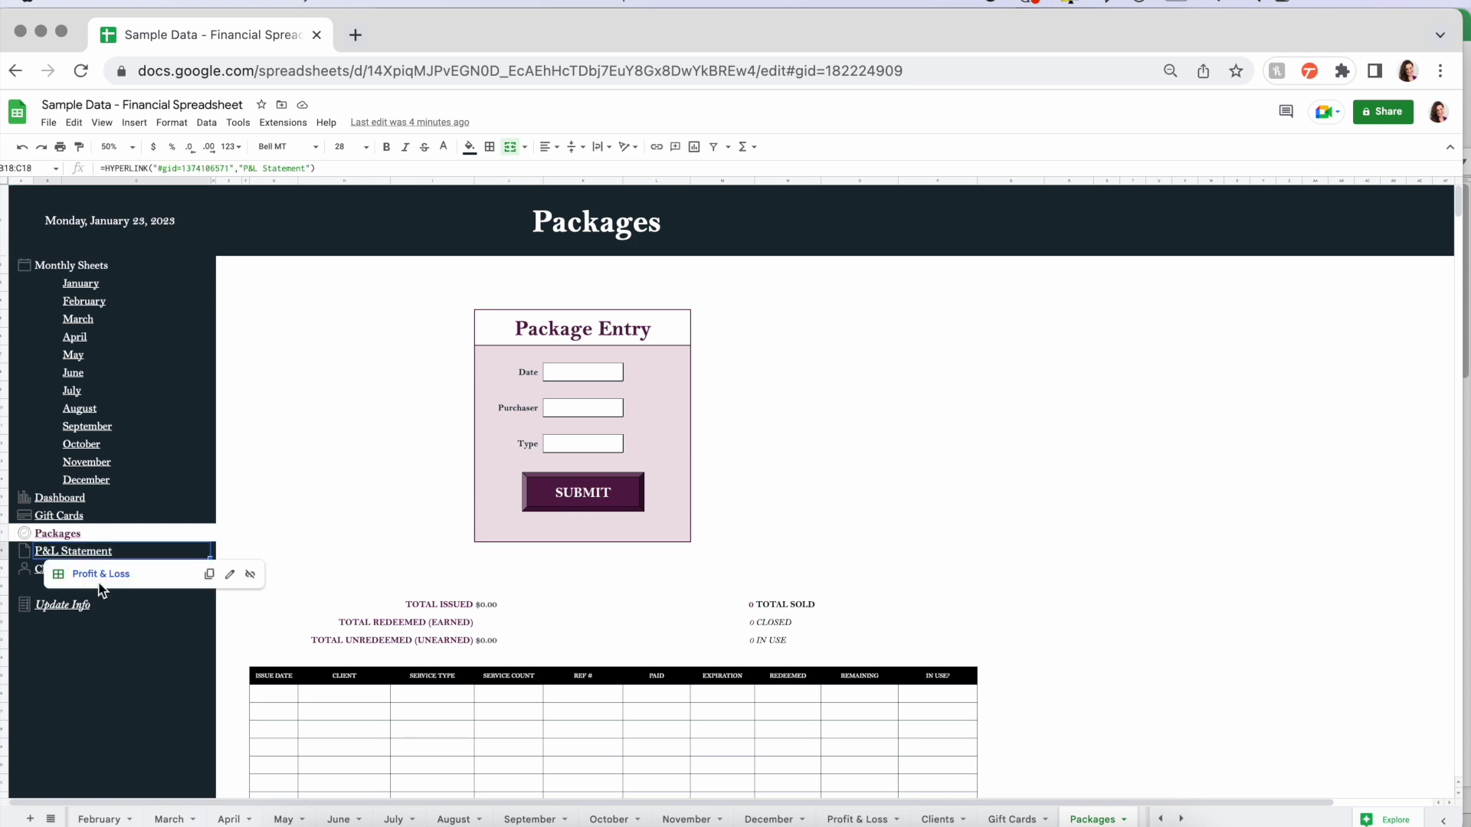
{"action": "left_click", "coordinate": [106, 578]}
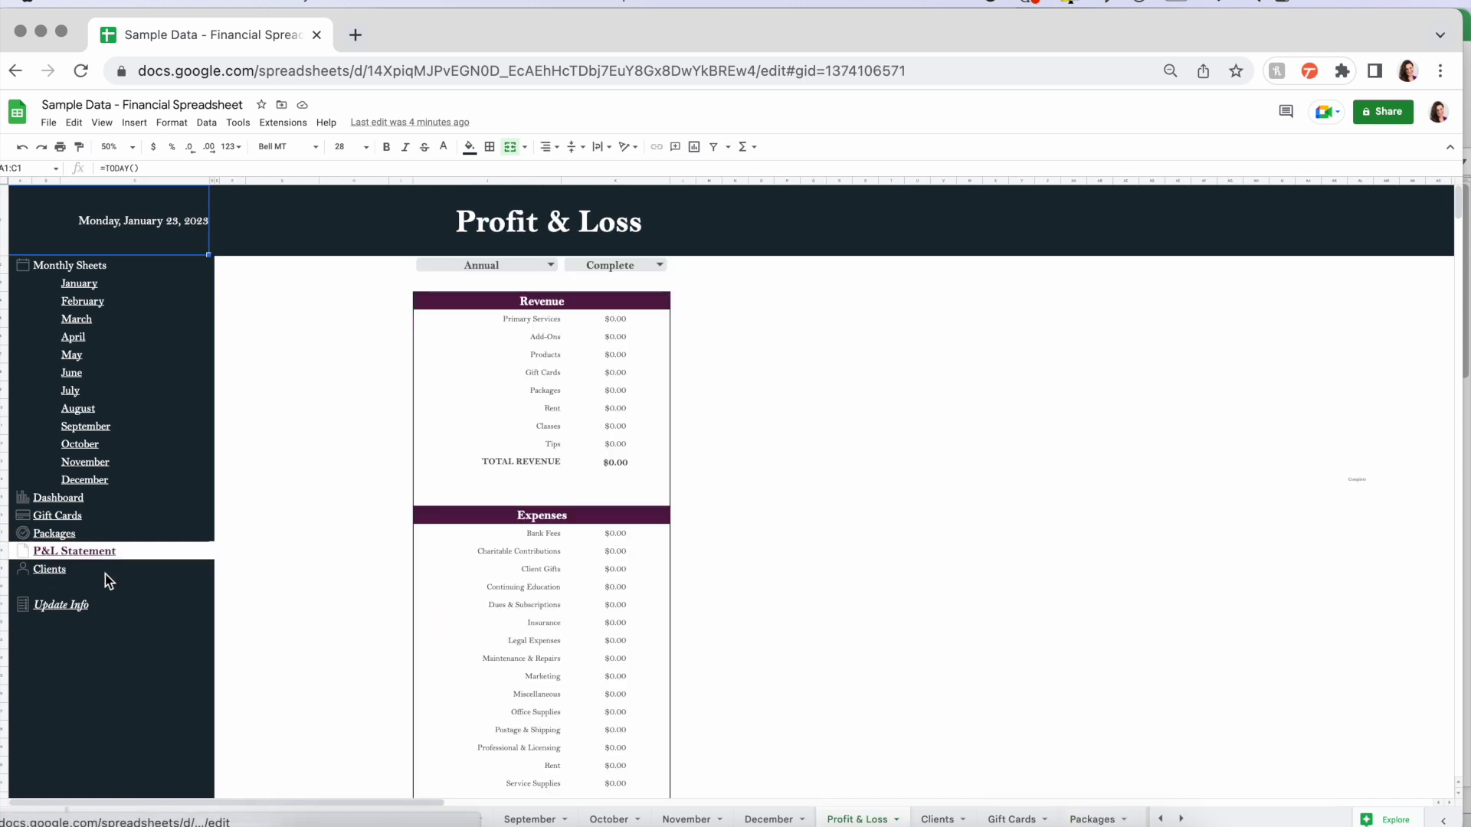
{"action": "left_click", "coordinate": [549, 265]}
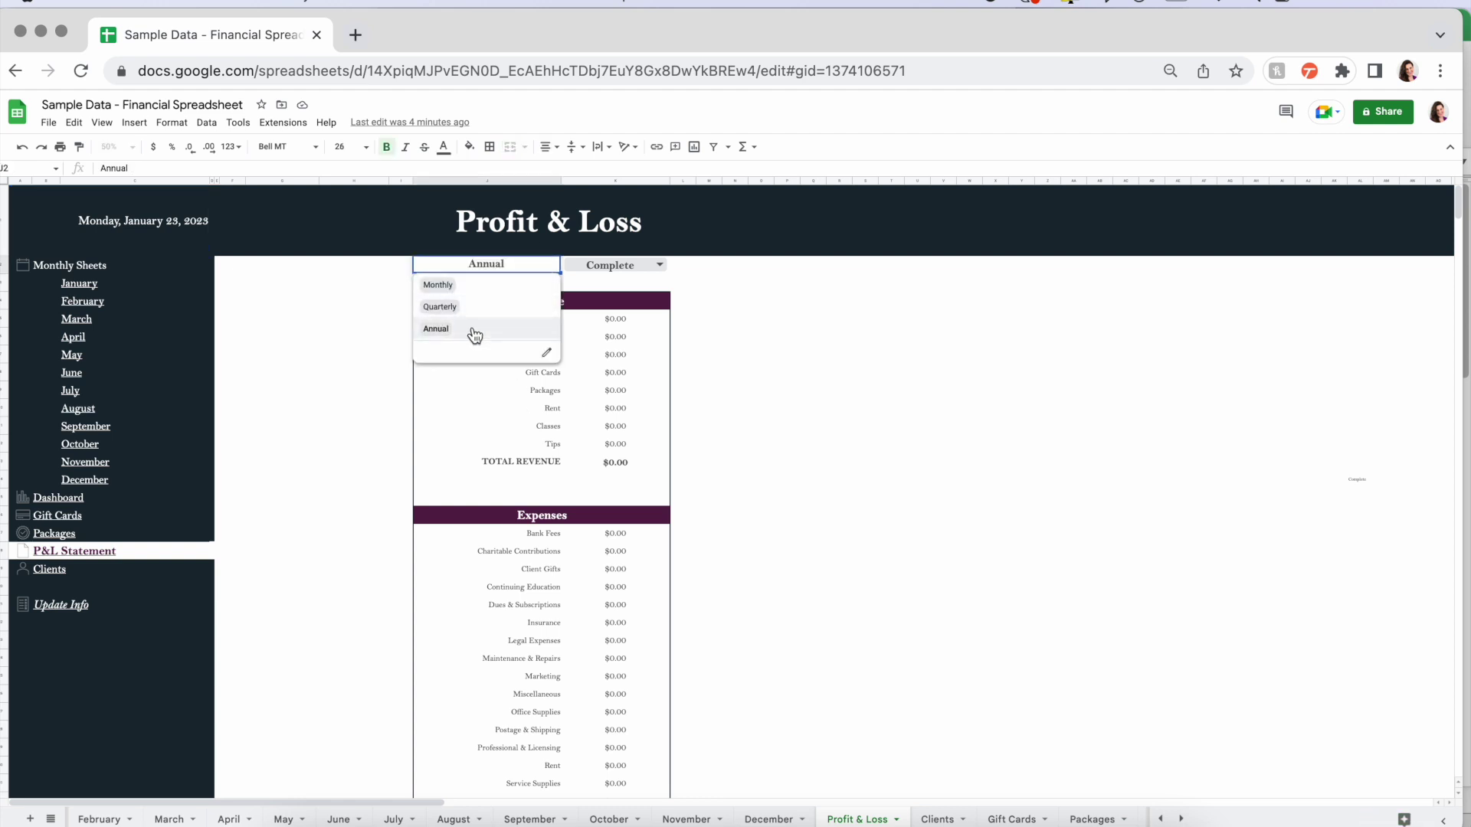
{"action": "left_click", "coordinate": [661, 265]}
{"action": "left_click", "coordinate": [759, 282]}
{"action": "scroll", "coordinate": [546, 608], "scroll_direction": "down", "scroll_amount": 5}
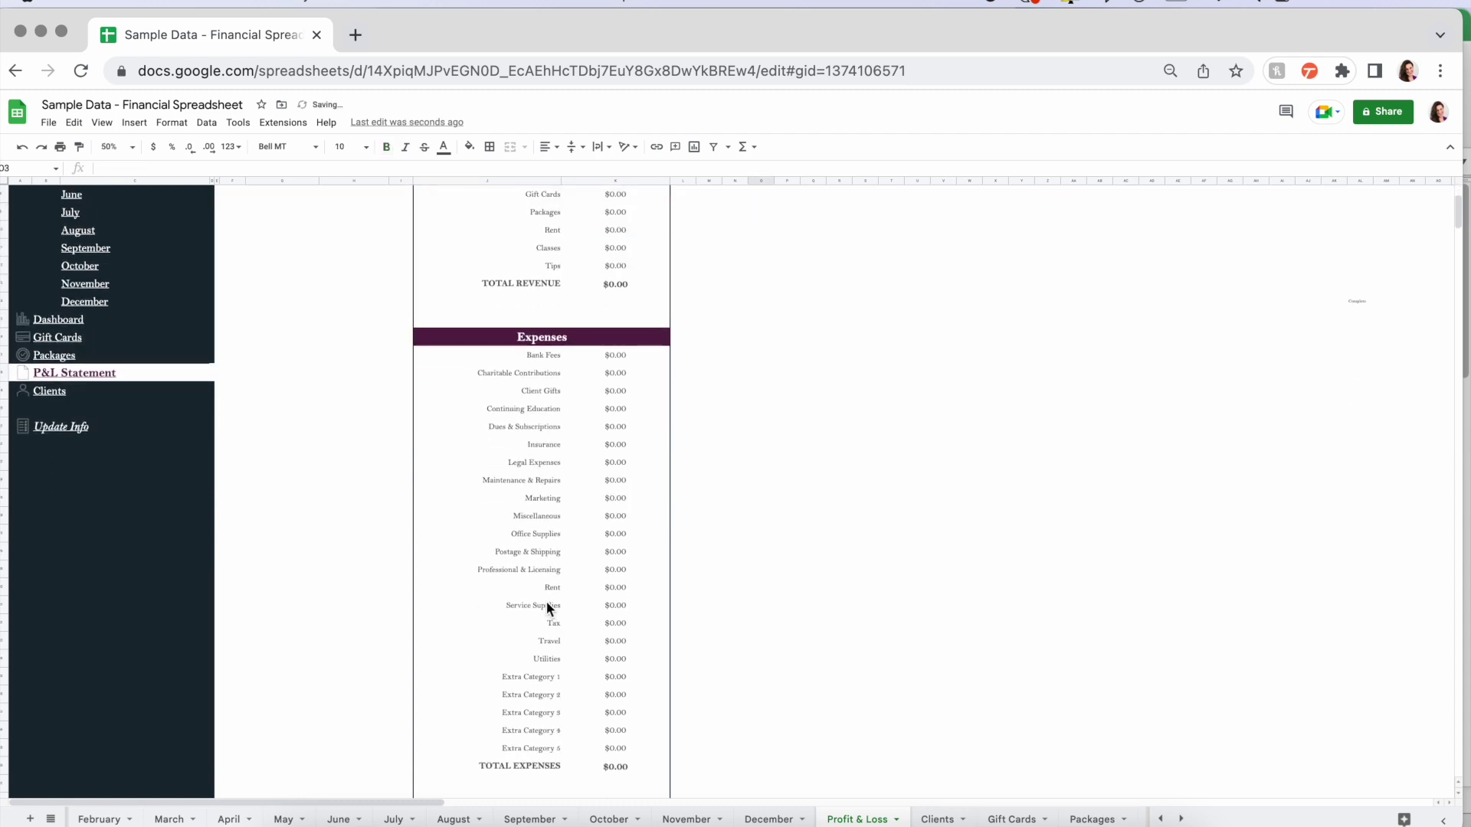
{"action": "scroll", "coordinate": [545, 601], "scroll_direction": "down", "scroll_amount": 3}
{"action": "scroll", "coordinate": [546, 601], "scroll_direction": "up", "scroll_amount": 8}
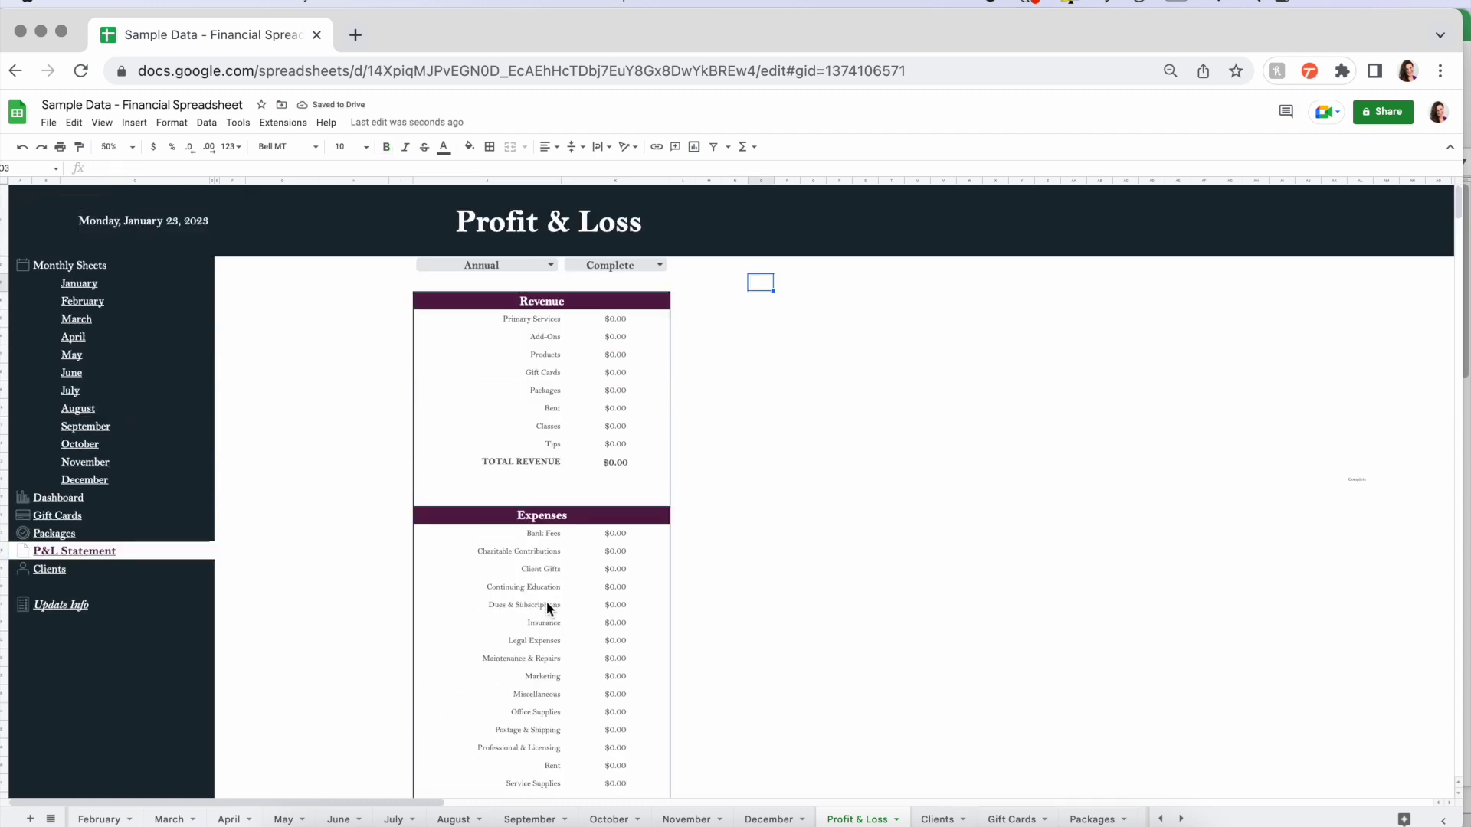
- Go to the Clients sheet and look over its Client Entry form, summary boxes, birthday and follow-up tables
{"action": "left_click", "coordinate": [54, 568]}
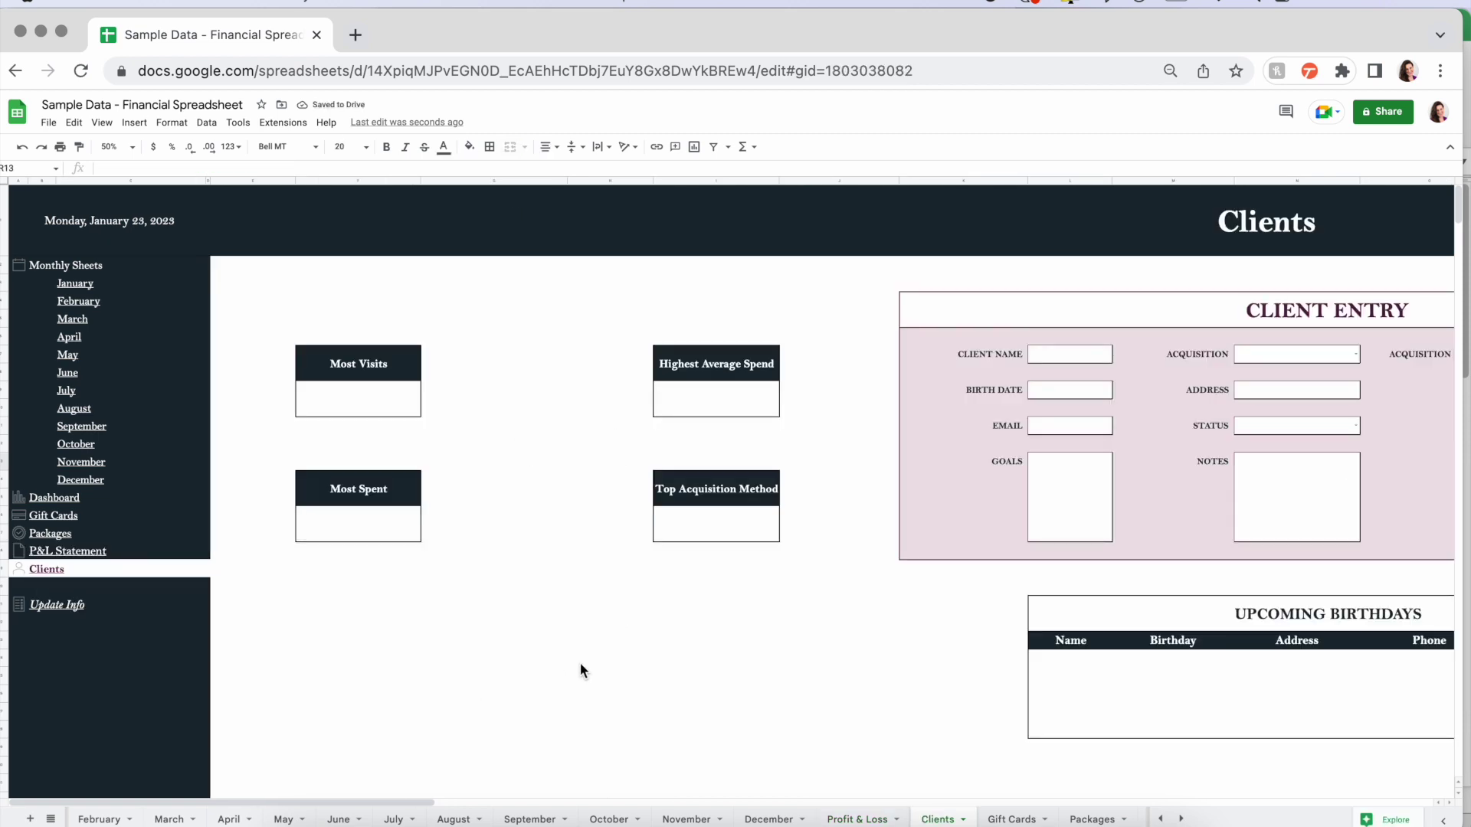
{"action": "scroll", "coordinate": [581, 664], "scroll_direction": "right", "scroll_amount": 2}
{"action": "scroll", "coordinate": [581, 664], "scroll_direction": "right", "scroll_amount": 5}
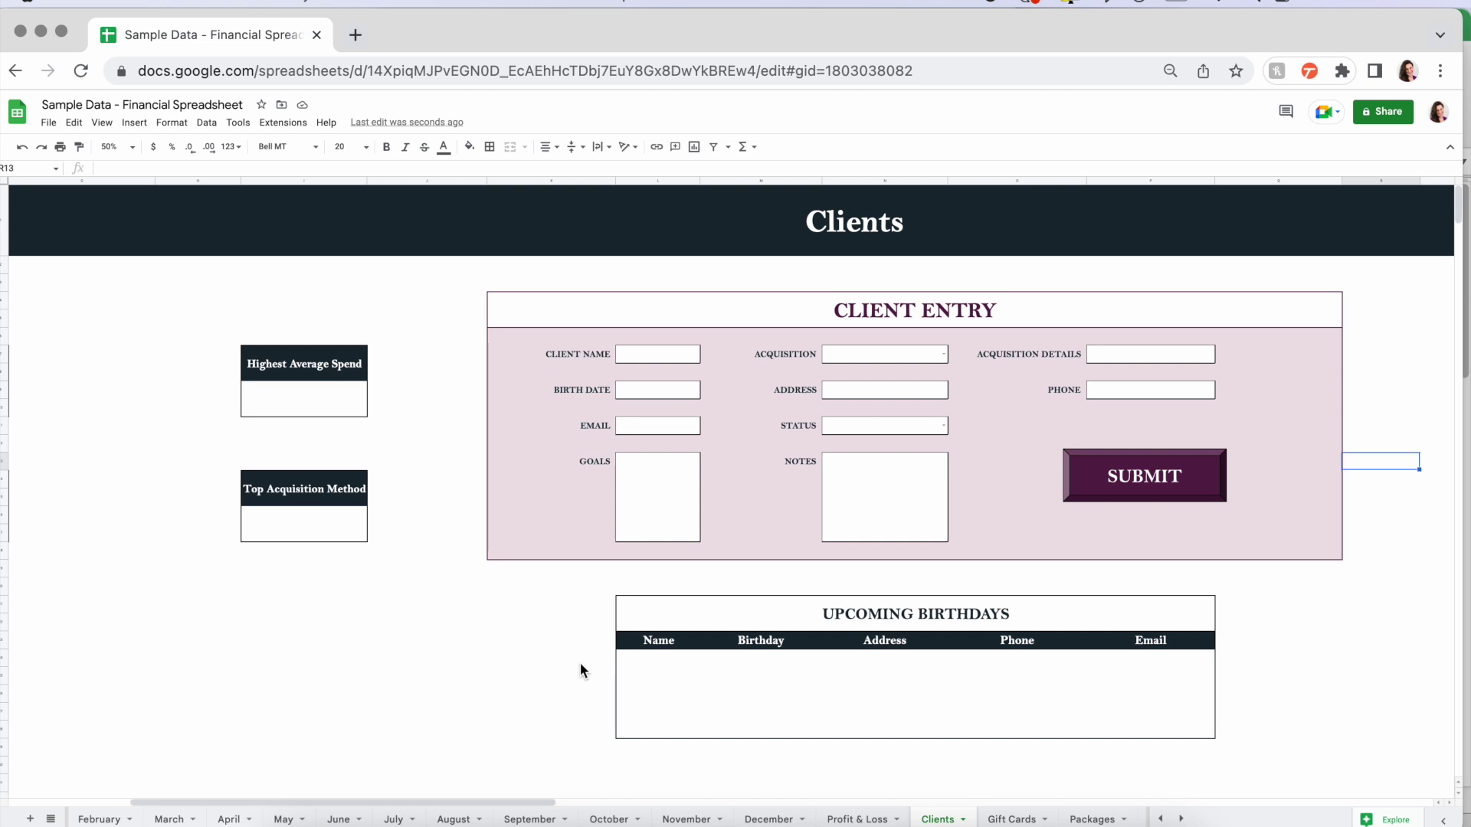
{"action": "scroll", "coordinate": [581, 663], "scroll_direction": "right", "scroll_amount": 3}
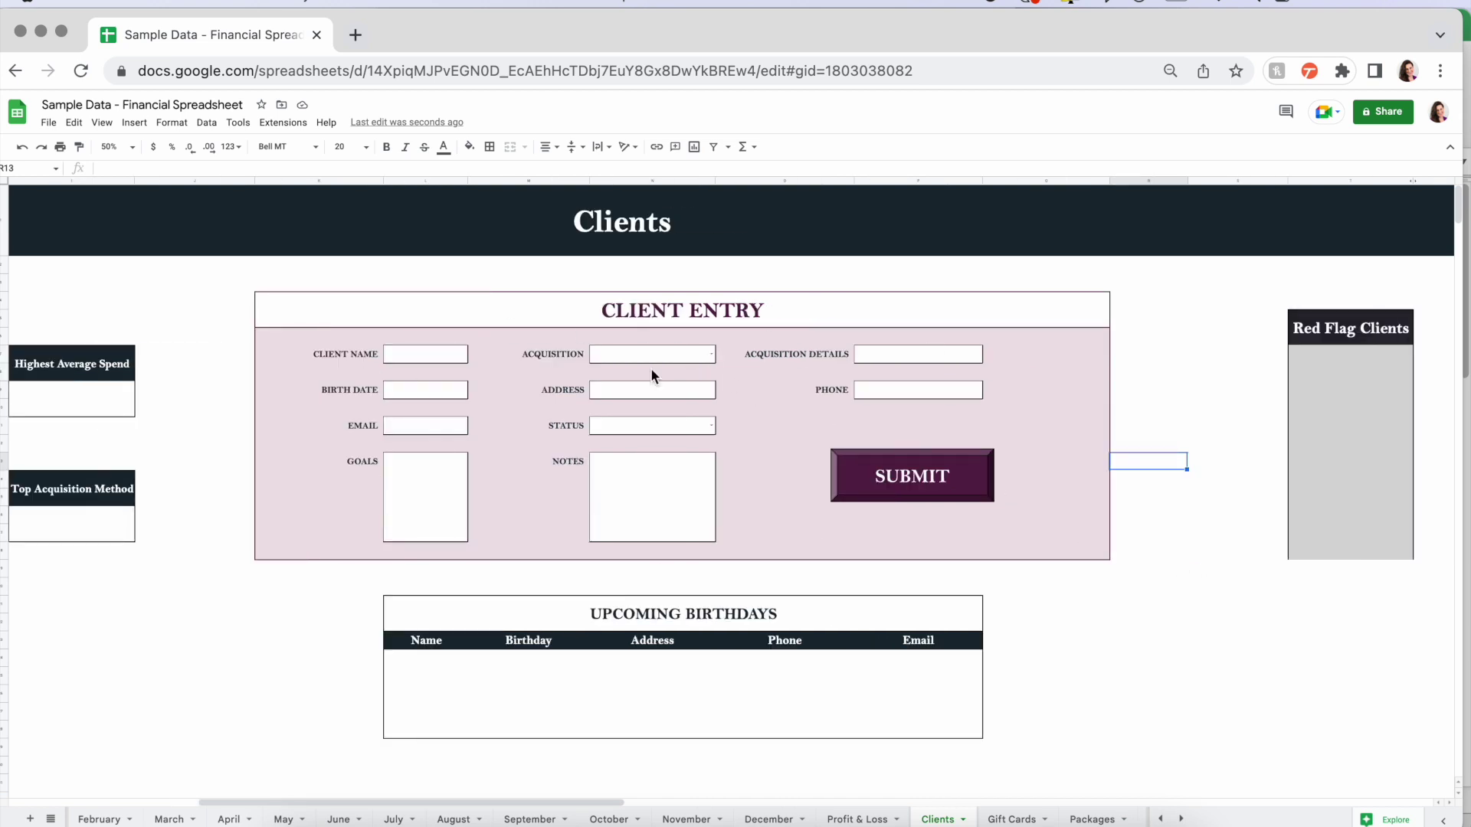
{"action": "scroll", "coordinate": [581, 543], "scroll_direction": "down", "scroll_amount": 6}
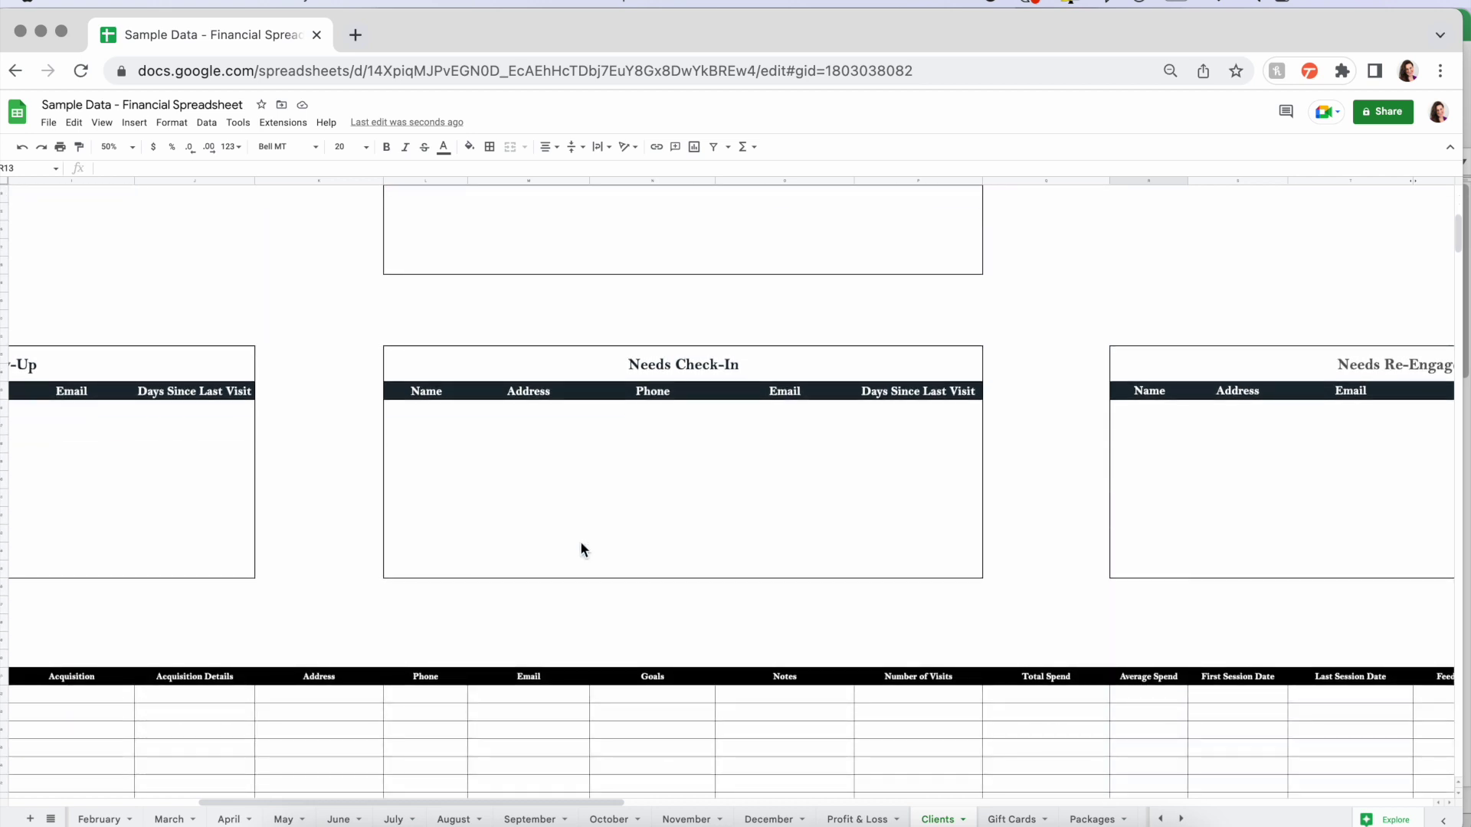
{"action": "scroll", "coordinate": [378, 659], "scroll_direction": "left", "scroll_amount": 6}
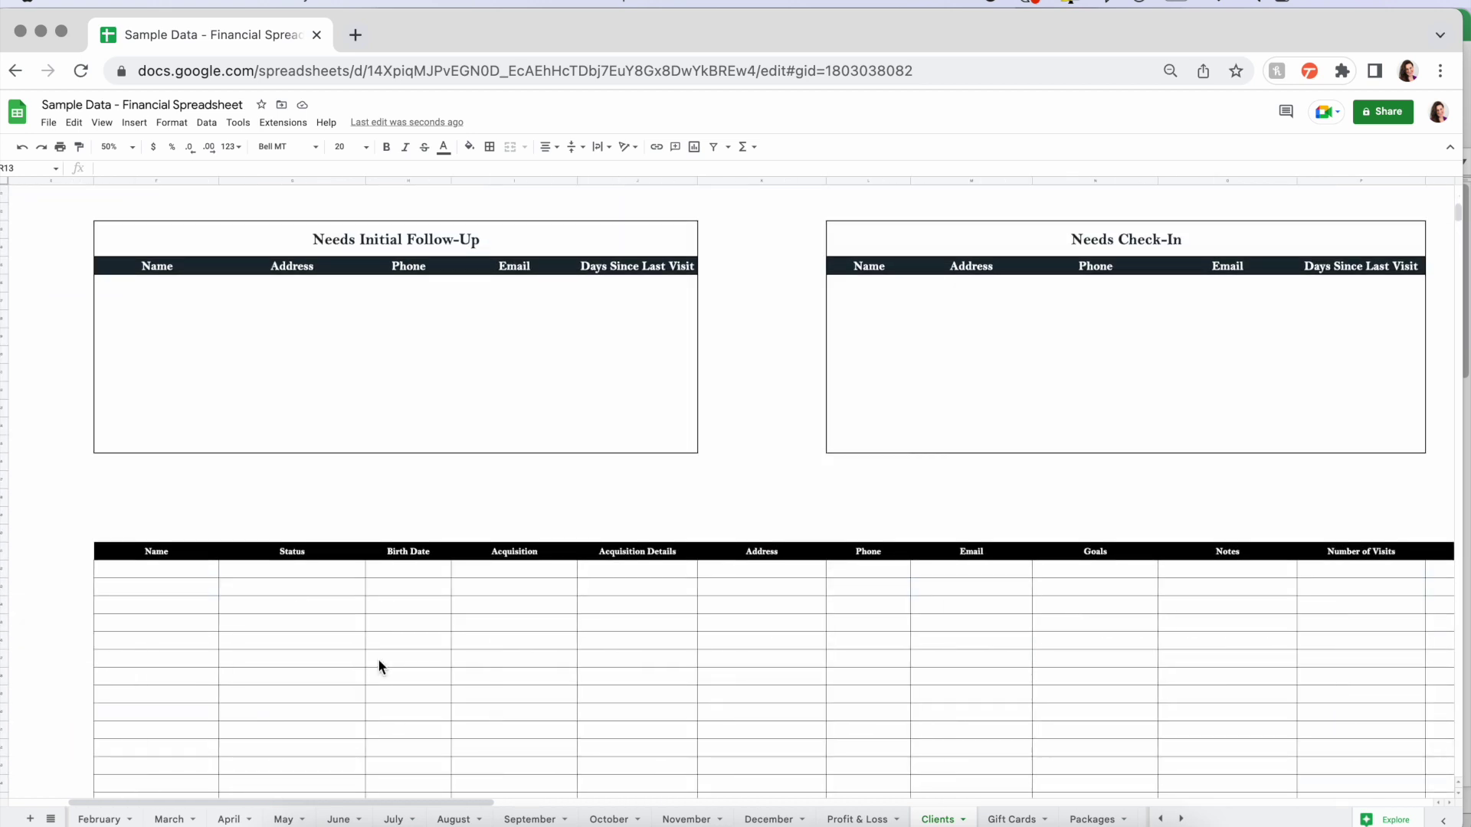
{"action": "scroll", "coordinate": [378, 659], "scroll_direction": "right", "scroll_amount": 10}
{"action": "scroll", "coordinate": [378, 659], "scroll_direction": "left", "scroll_amount": 5}
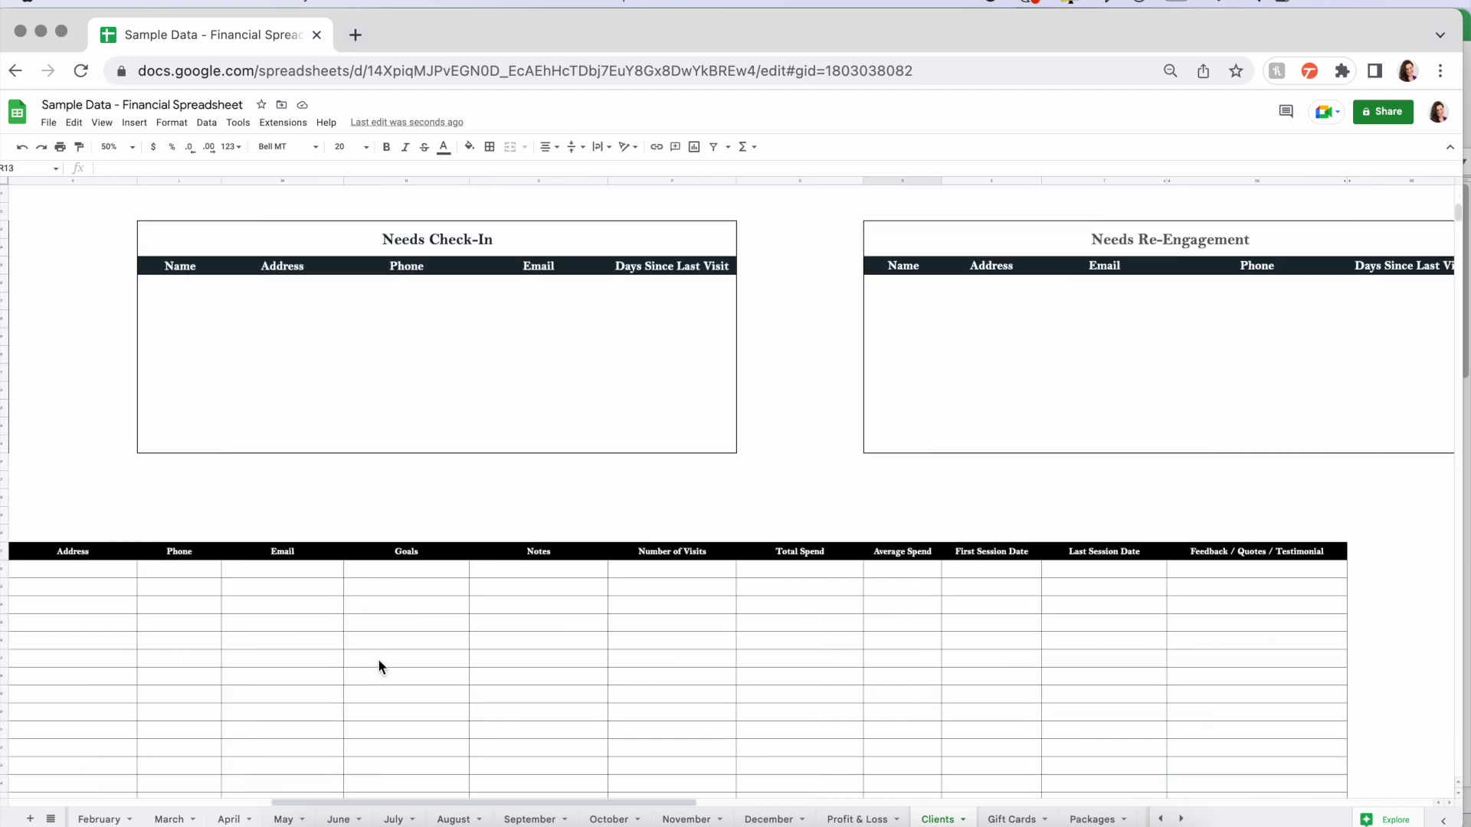
{"action": "scroll", "coordinate": [789, 617], "scroll_direction": "up", "scroll_amount": 10}
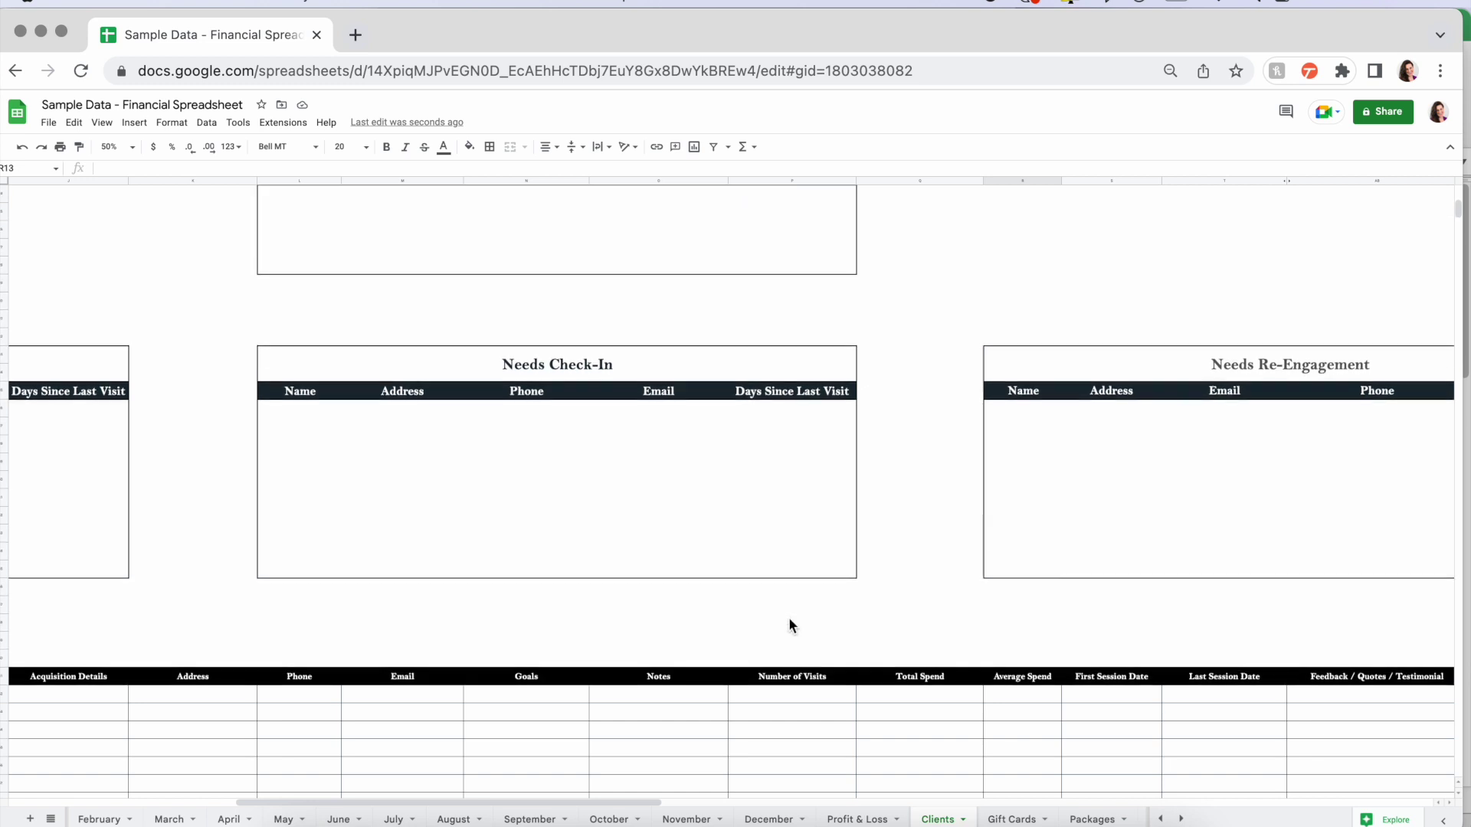
{"action": "scroll", "coordinate": [953, 655], "scroll_direction": "down", "scroll_amount": 2}
{"action": "scroll", "coordinate": [953, 656], "scroll_direction": "left", "scroll_amount": 2}
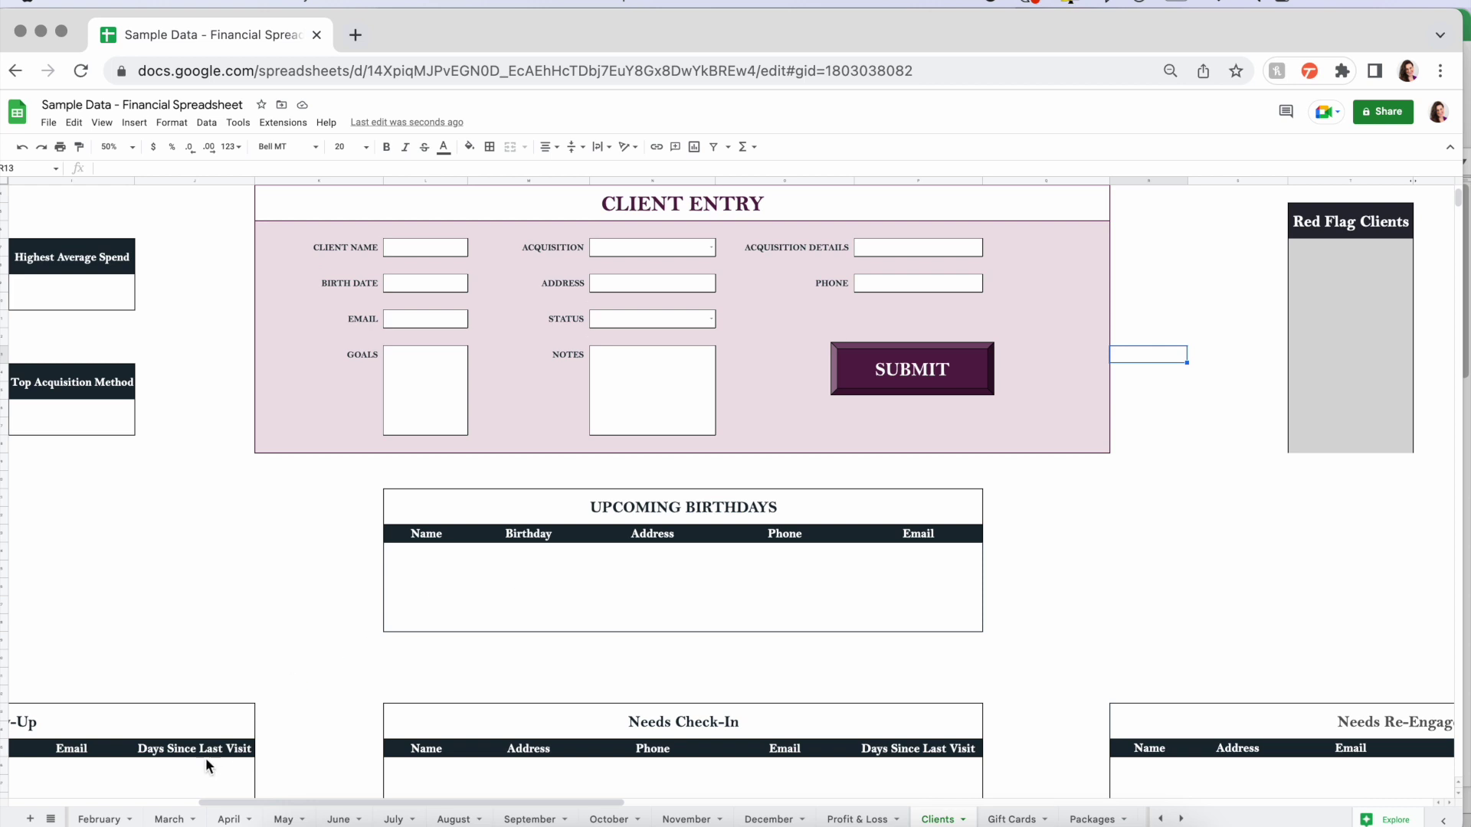
{"action": "scroll", "coordinate": [618, 621], "scroll_direction": "up", "scroll_amount": 2}
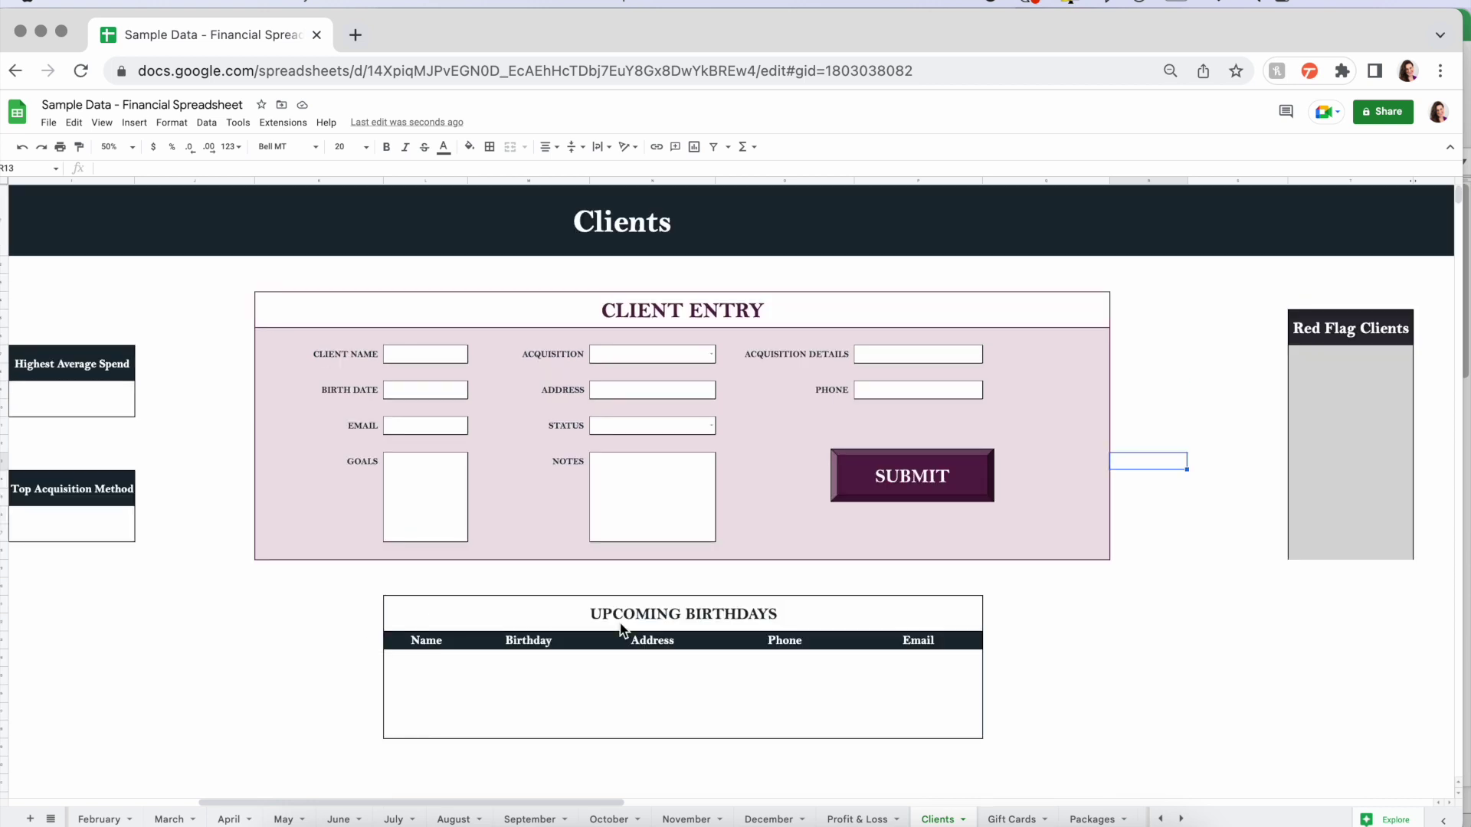
{"action": "scroll", "coordinate": [620, 629], "scroll_direction": "left", "scroll_amount": 10}
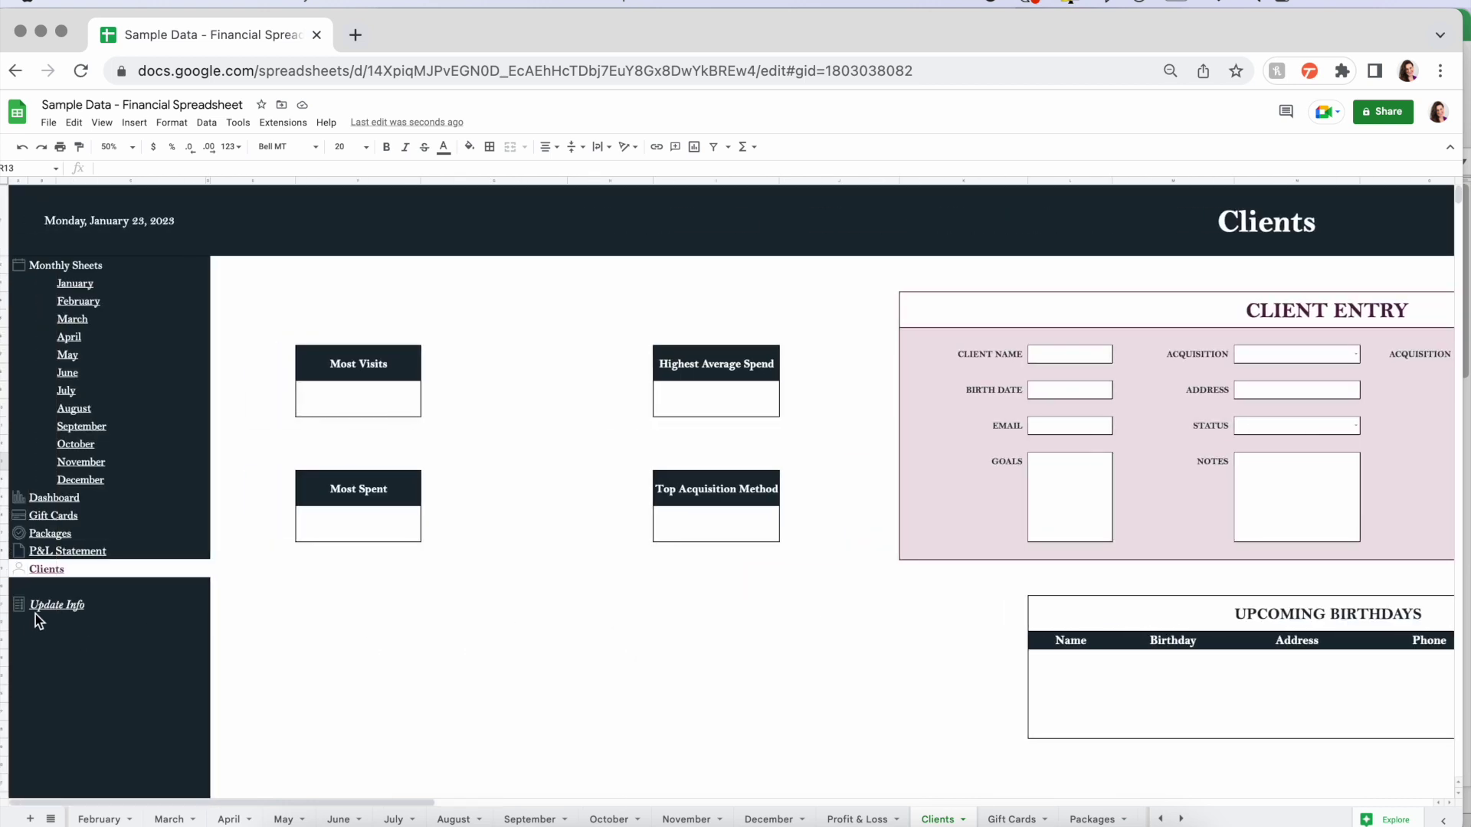
{"action": "left_click", "coordinate": [53, 610]}
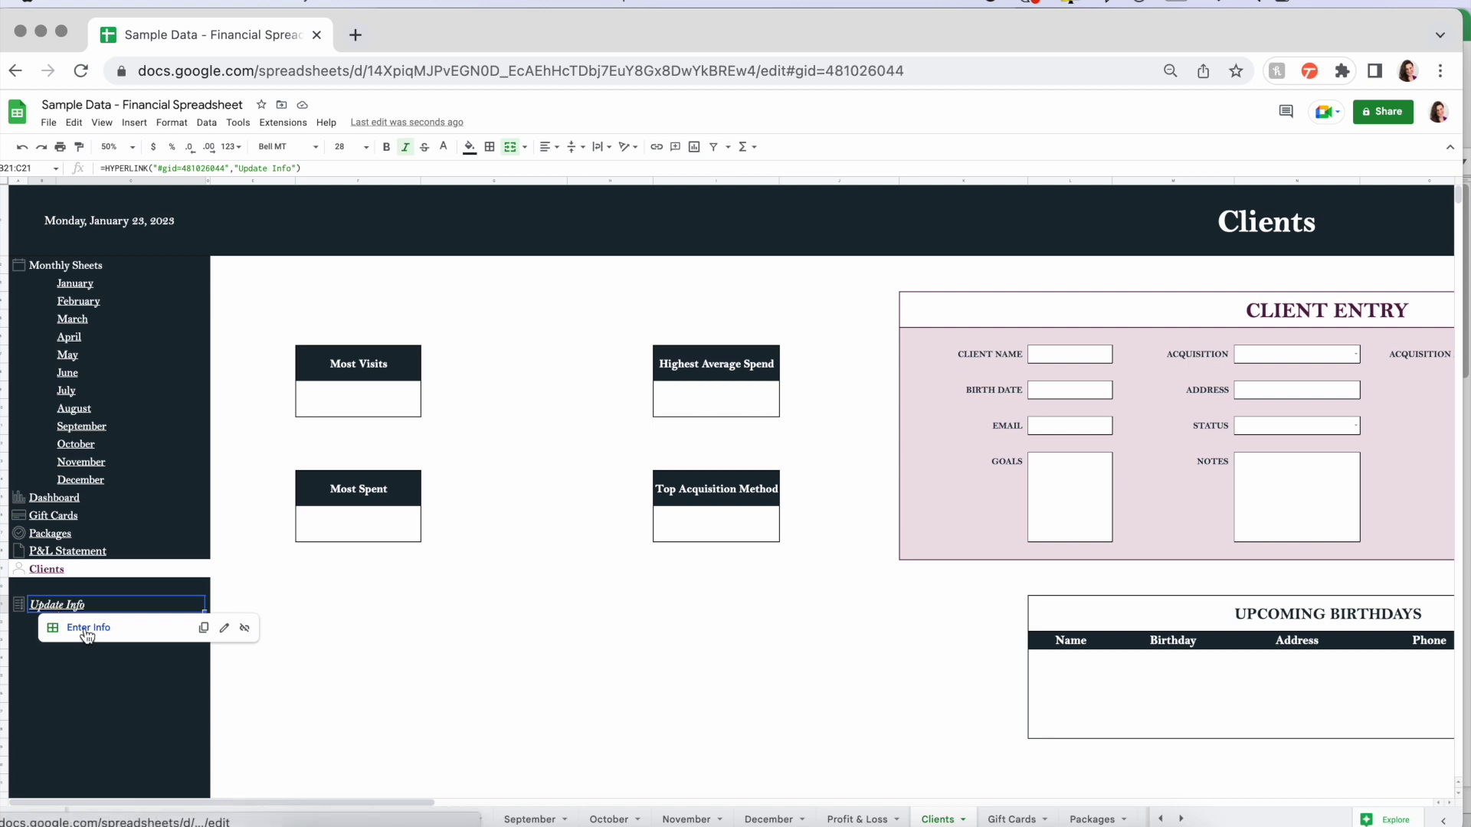
- Go to the Enter Info sheet and set the zoom to 100%
{"action": "left_click", "coordinate": [83, 626]}
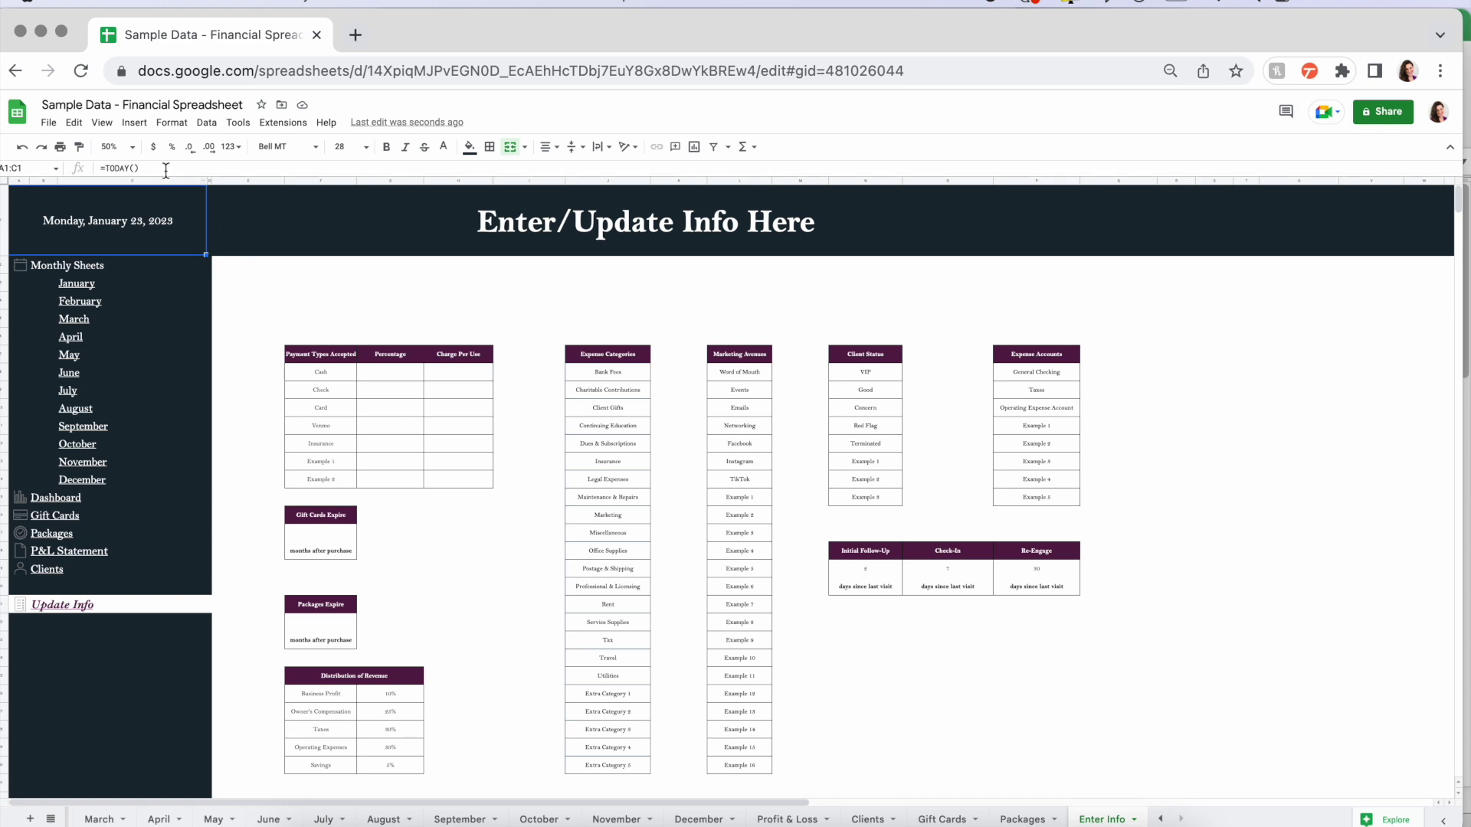
{"action": "left_click", "coordinate": [113, 146]}
{"action": "left_click", "coordinate": [118, 236]}
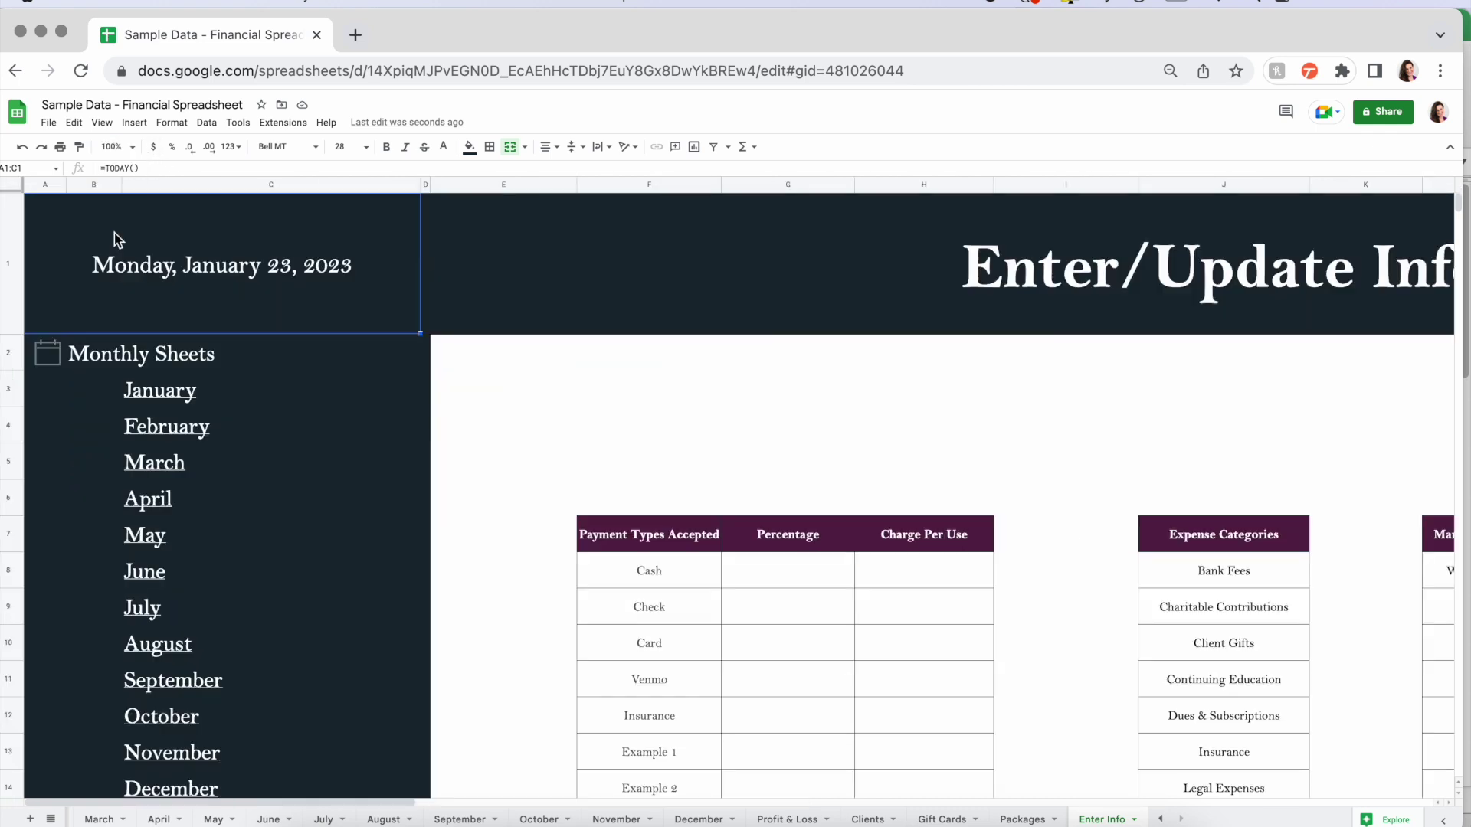
{"action": "scroll", "coordinate": [489, 366], "scroll_direction": "down", "scroll_amount": 3}
{"action": "scroll", "coordinate": [489, 366], "scroll_direction": "right", "scroll_amount": 5}
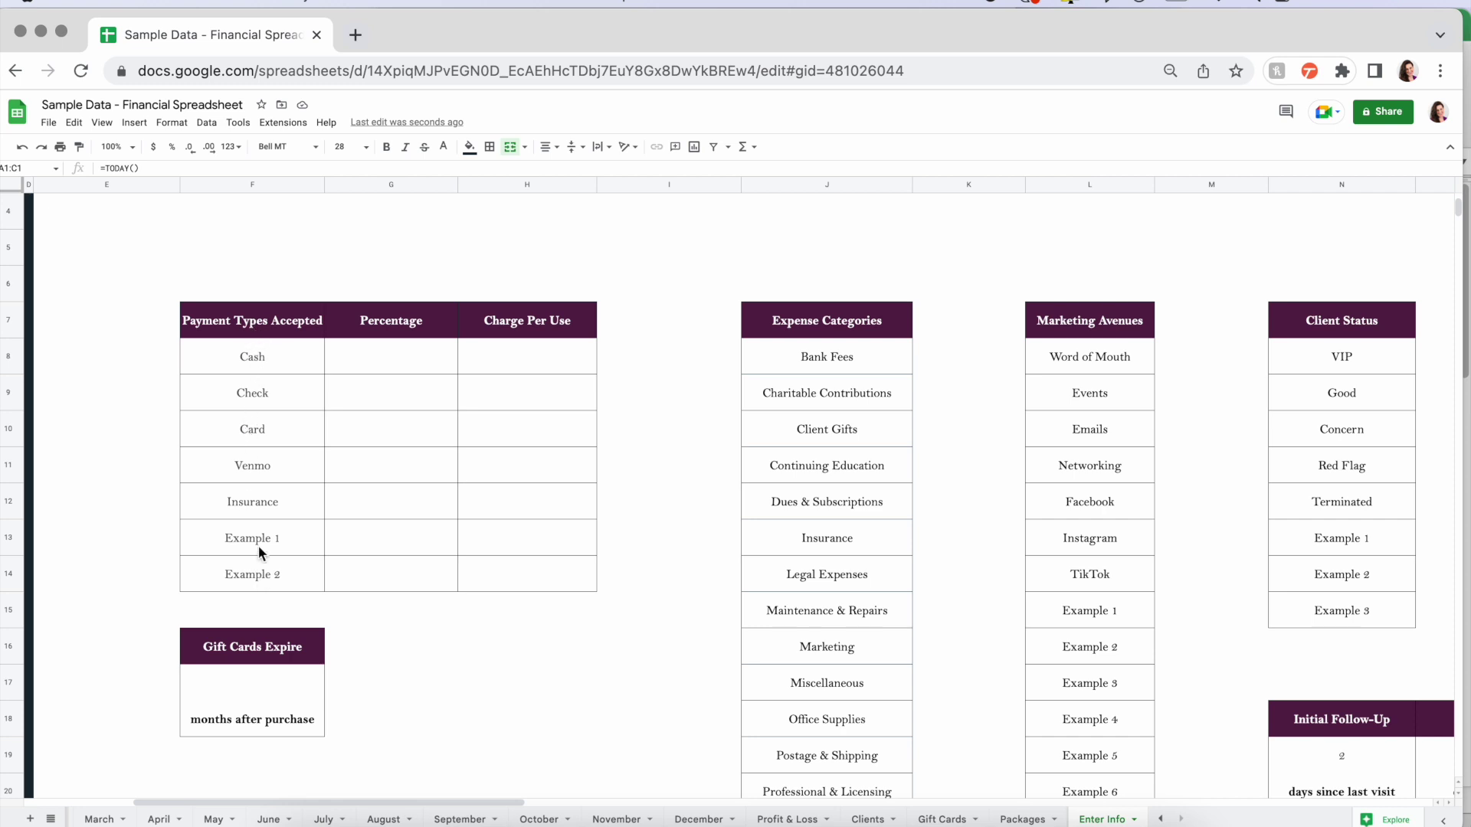
- Look through the Payment Types Accepted entries from Cash to Example 2
{"action": "left_click", "coordinate": [229, 352]}
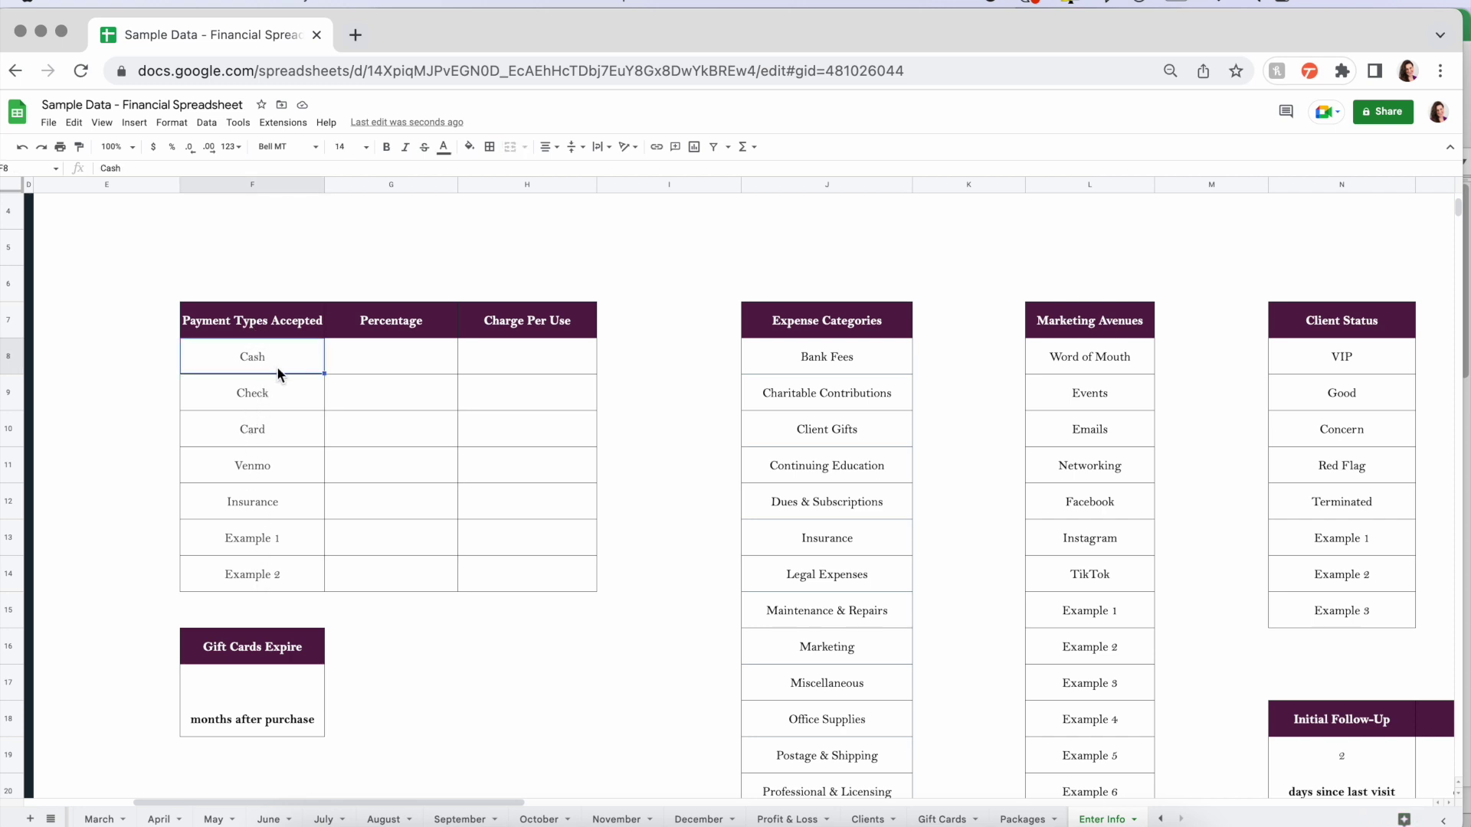
{"action": "left_click", "coordinate": [273, 392]}
{"action": "left_click", "coordinate": [280, 425]}
{"action": "left_click", "coordinate": [280, 467]}
{"action": "left_click", "coordinate": [287, 502]}
{"action": "left_click", "coordinate": [293, 545]}
{"action": "left_click_drag", "start_coordinate": [264, 360], "coordinate": [272, 578]}
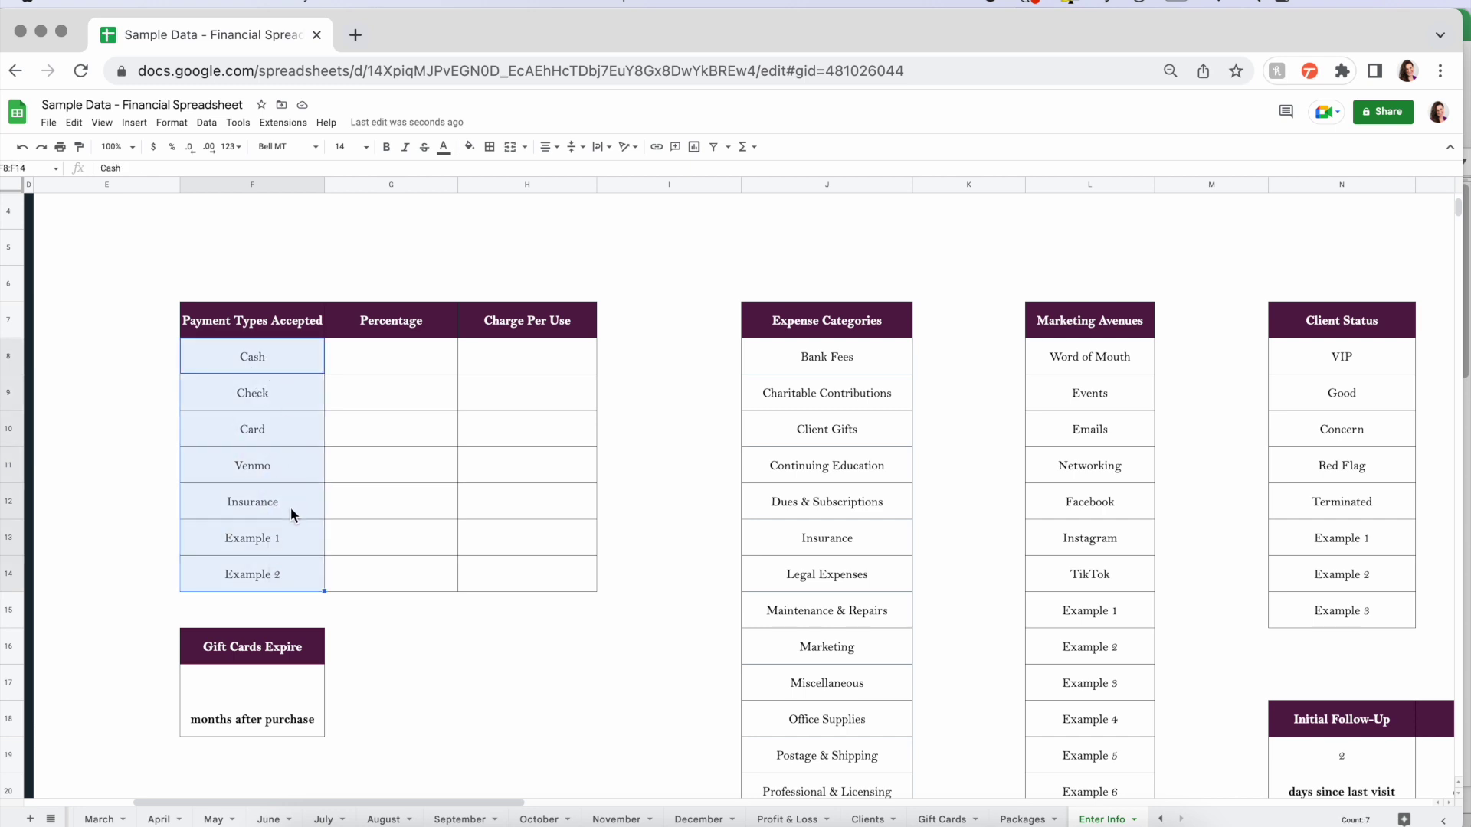
{"action": "left_click", "coordinate": [284, 364]}
- Give the Card payment type a 2.90% percentage in G10 and a $0.30 per-use charge in H10
{"action": "left_click", "coordinate": [386, 370]}
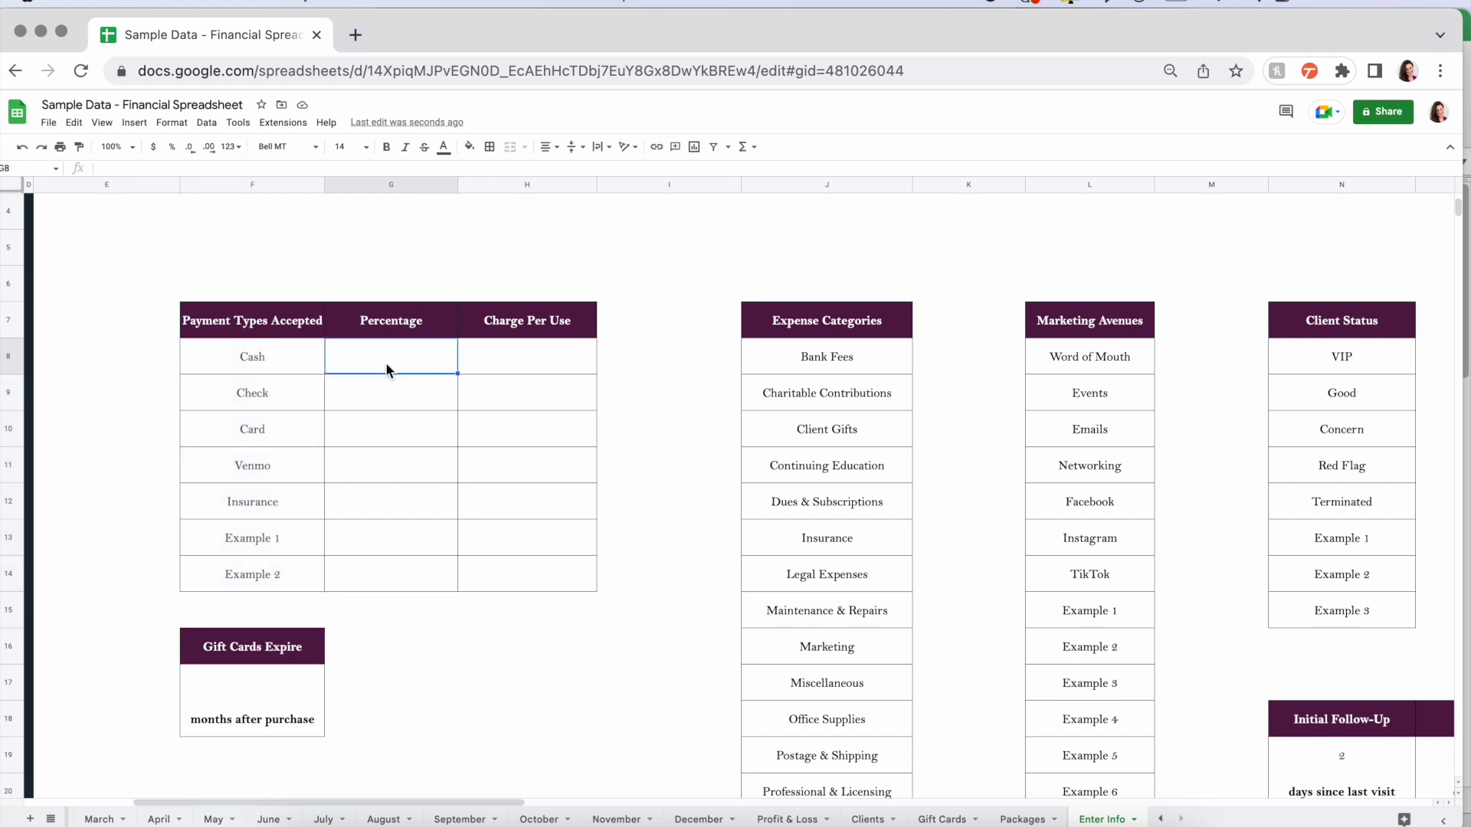
{"action": "left_click_drag", "start_coordinate": [539, 360], "coordinate": [541, 575]}
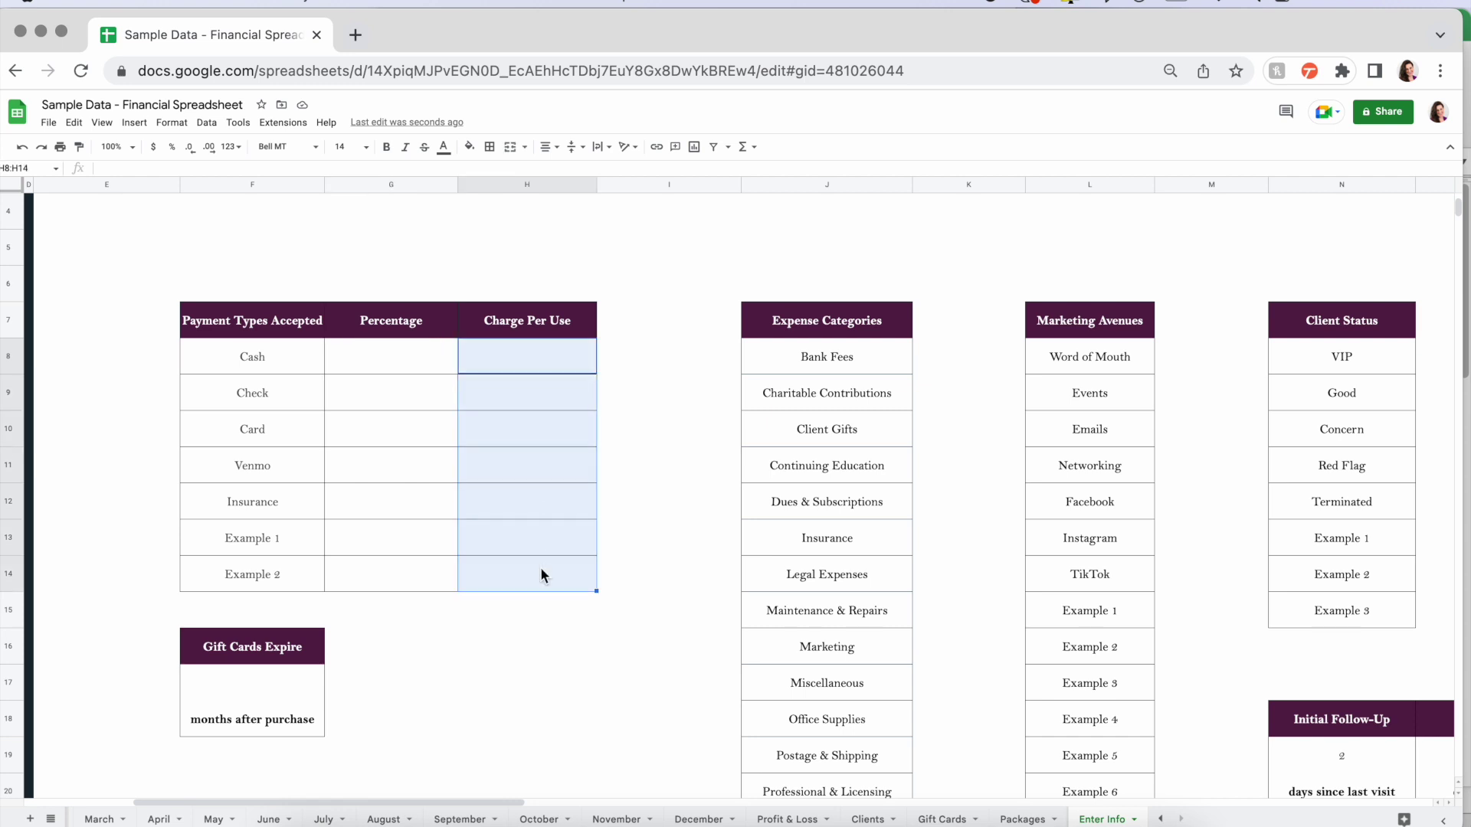
{"action": "left_click", "coordinate": [382, 429]}
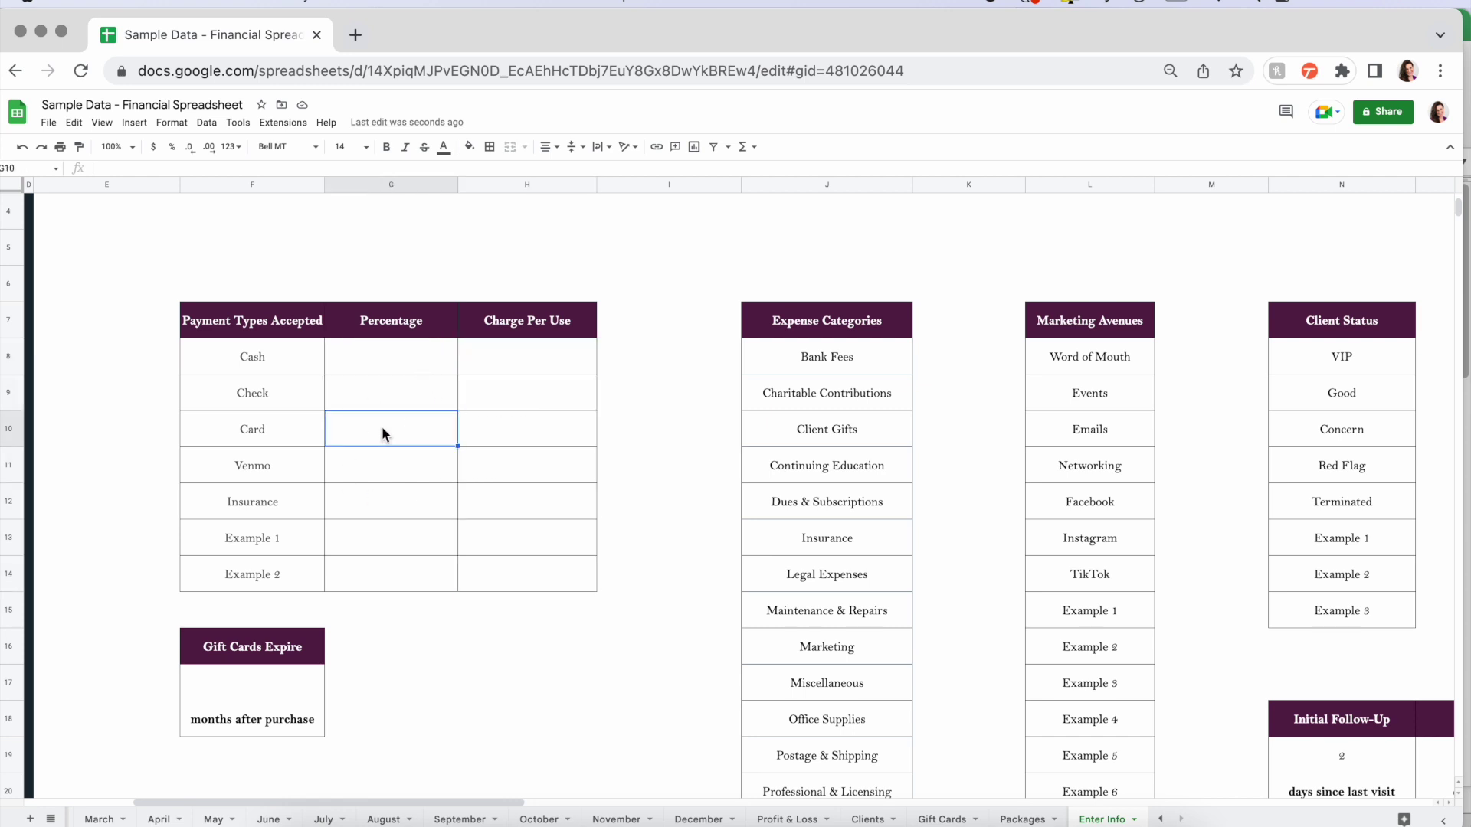
{"action": "type", "text": "2.9%"}
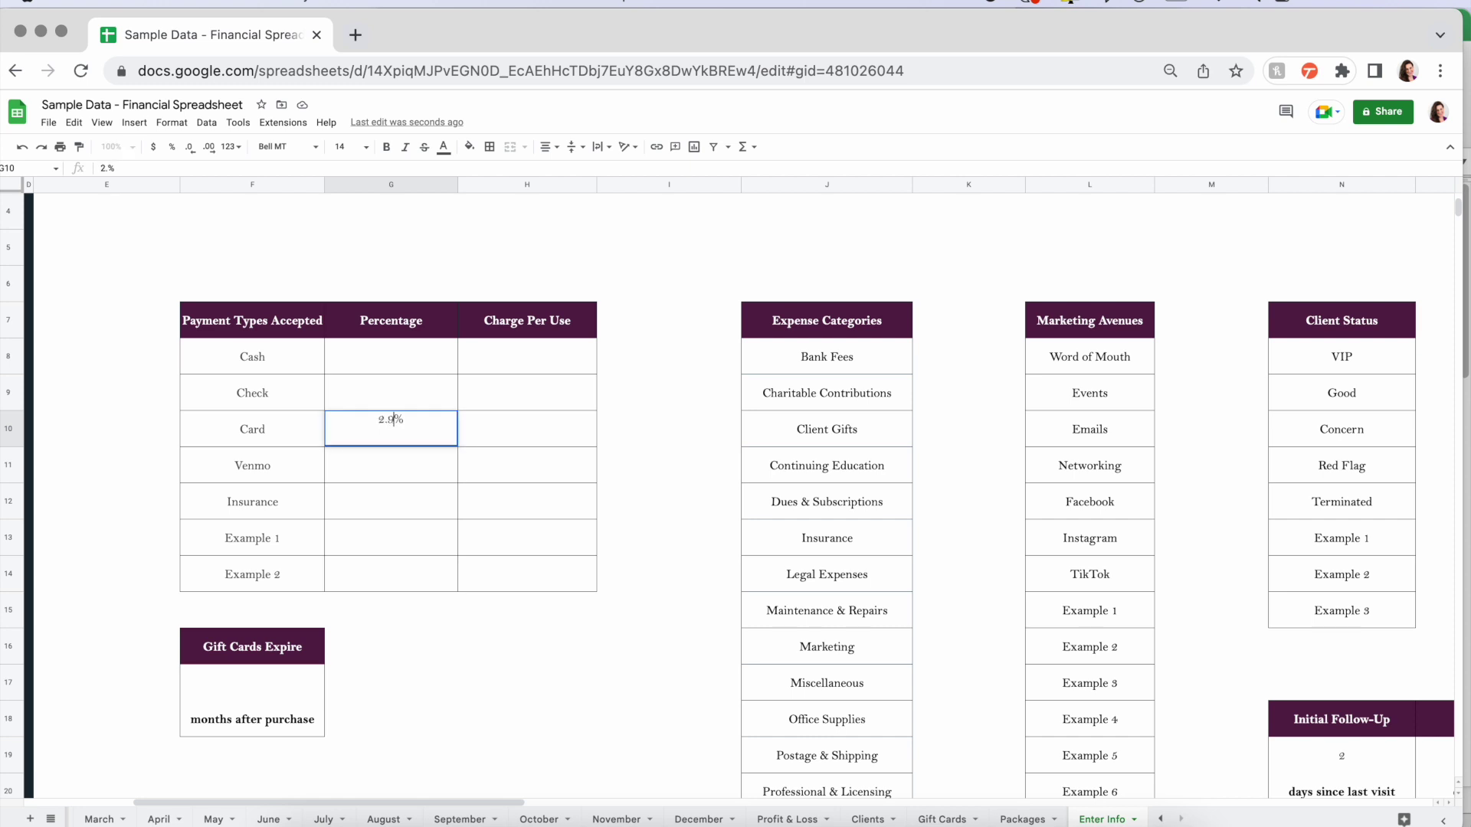
{"action": "key", "text": "Tab"}
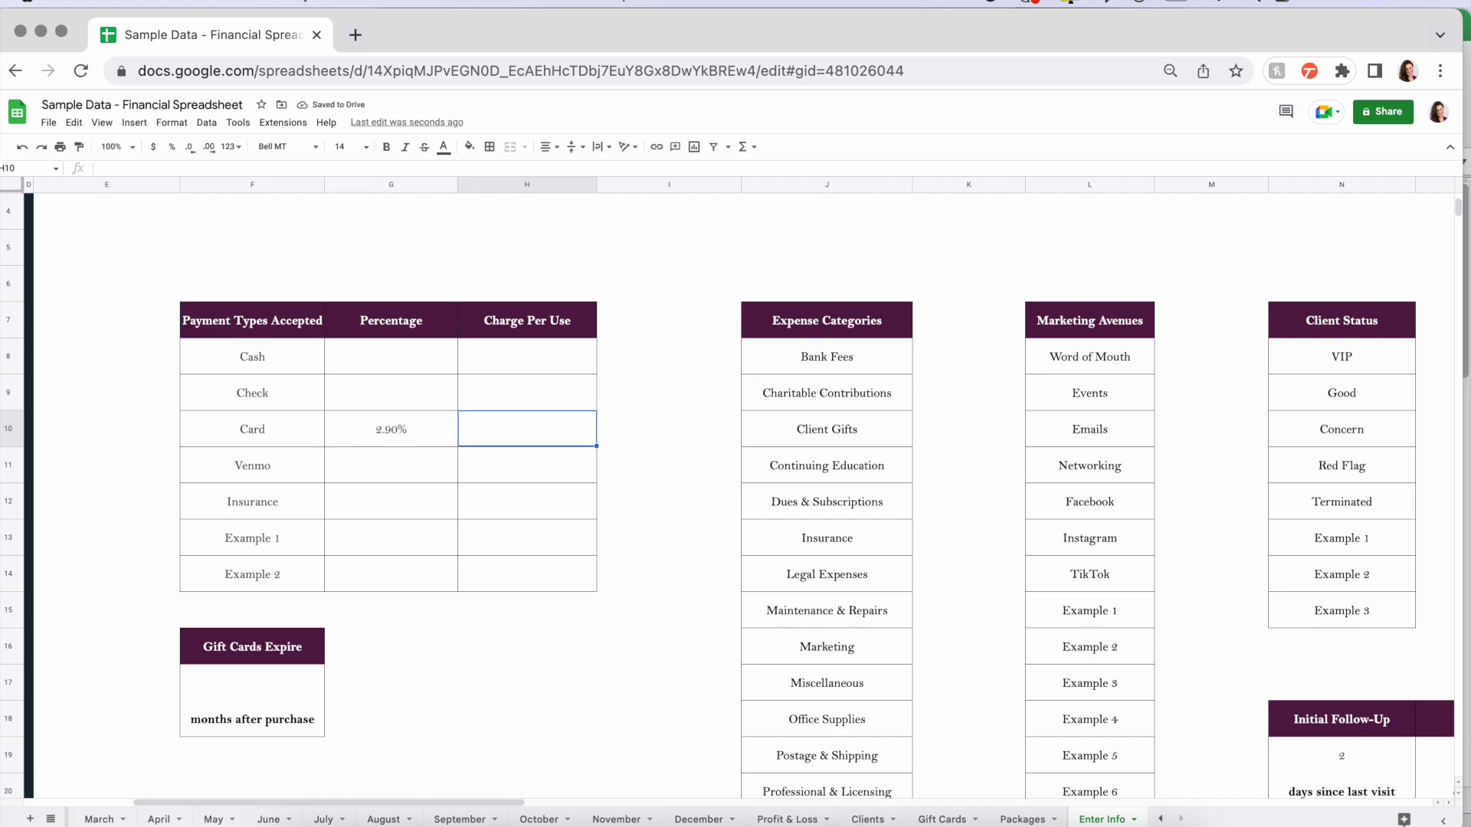
{"action": "type", "text": ".30"}
{"action": "key", "text": "Return"}
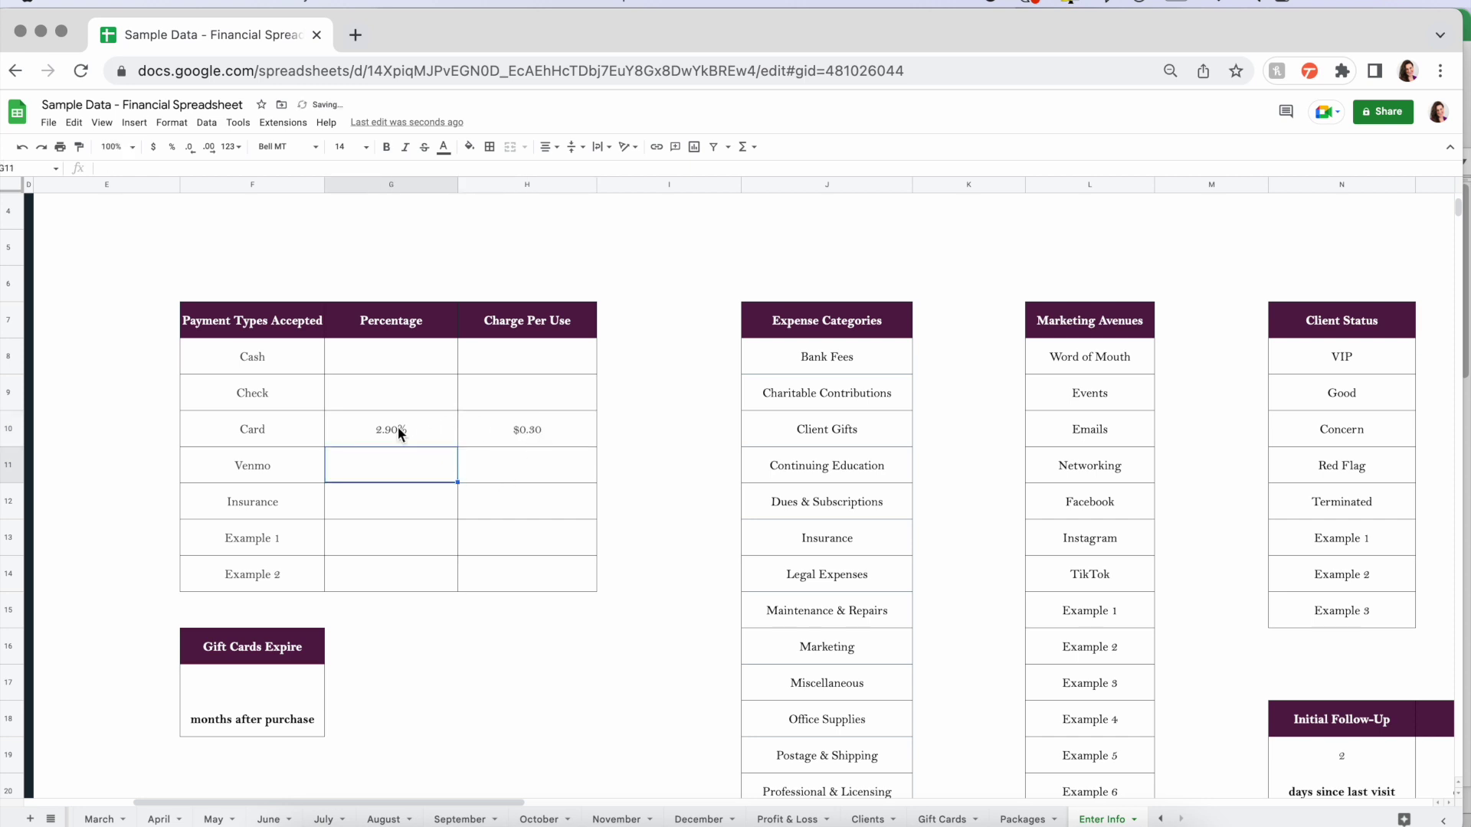
- Select the Card fee cells G10:H10 to check the entries
{"action": "left_click_drag", "start_coordinate": [494, 425], "coordinate": [398, 424]}
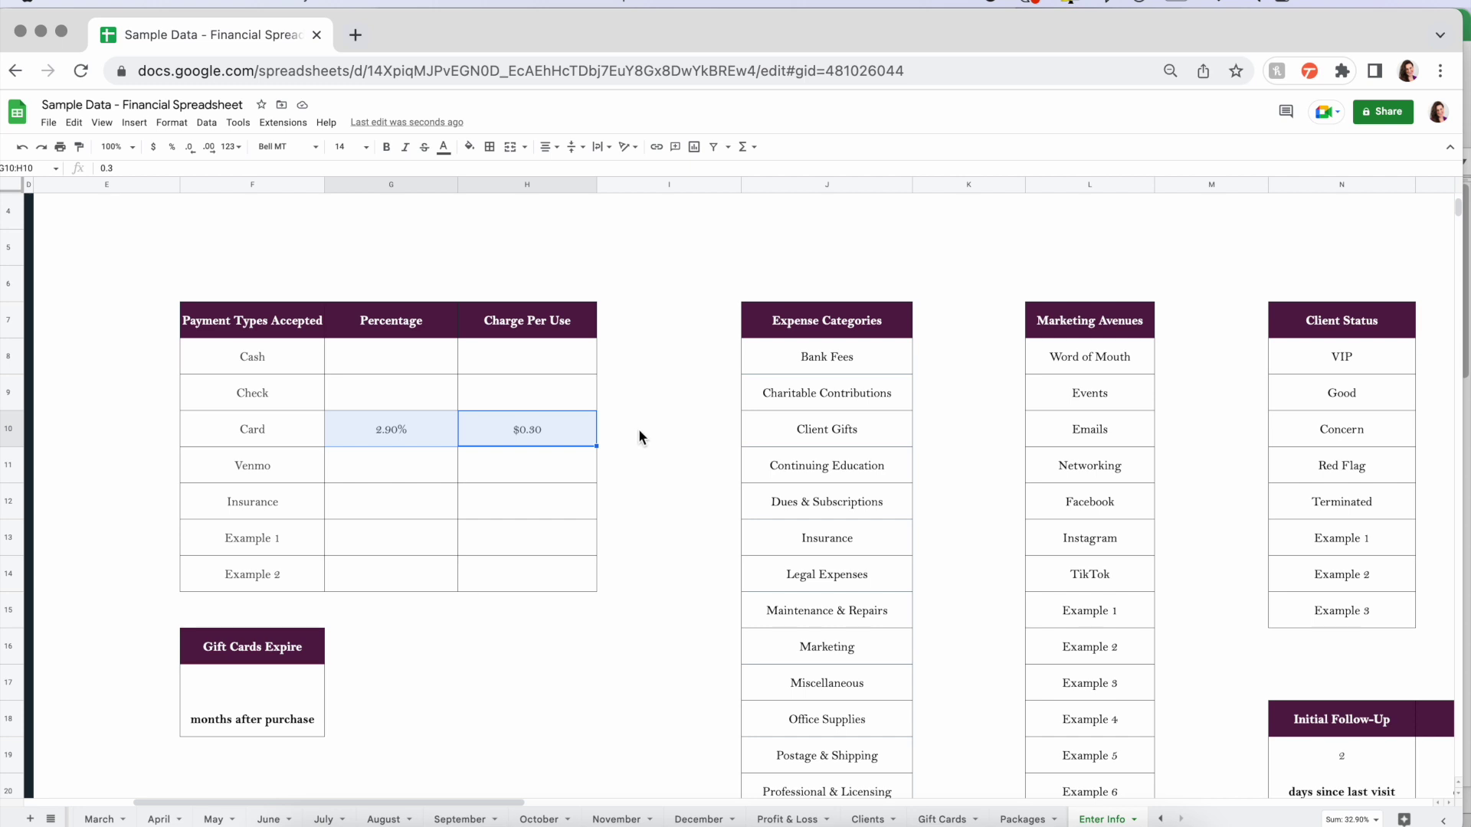
{"action": "left_click", "coordinate": [637, 429]}
{"action": "scroll", "coordinate": [559, 661], "scroll_direction": "down", "scroll_amount": 5}
- Enter 24 months in F17 for gift card expiry and 12 months in F22 for package expiry
{"action": "left_click", "coordinate": [255, 429]}
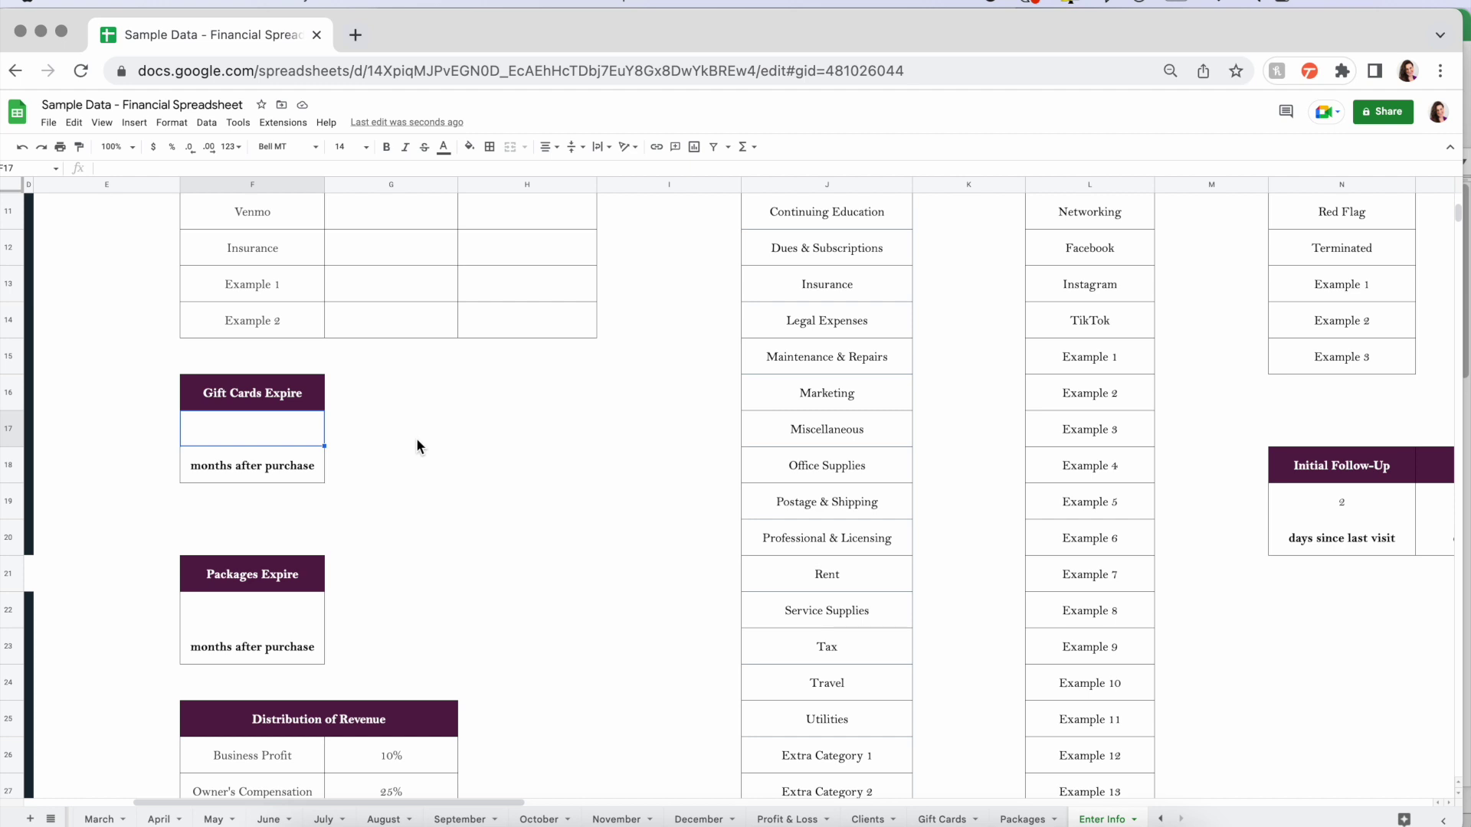
{"action": "type", "text": "24"}
{"action": "key", "text": "Return"}
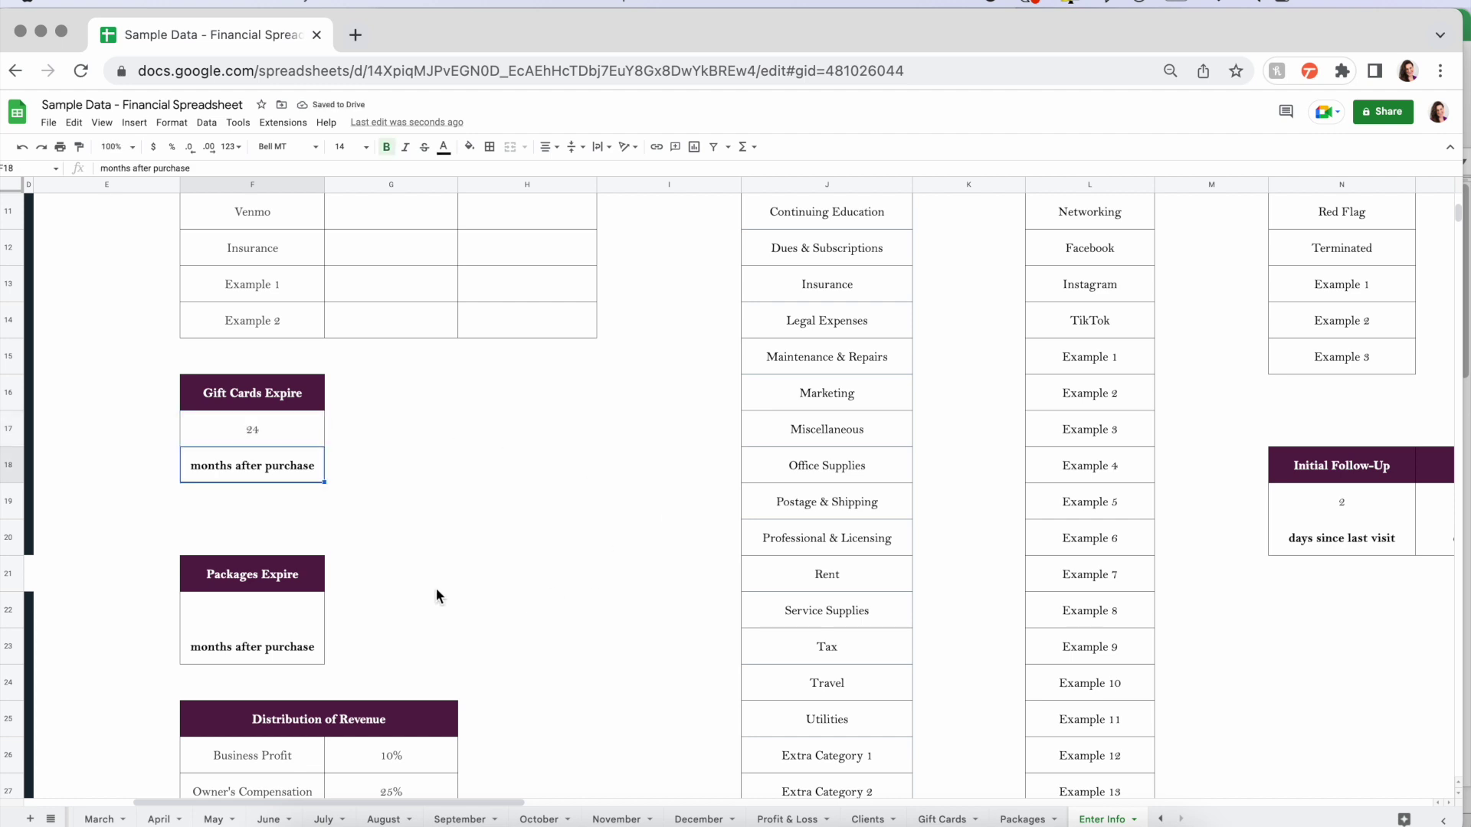
{"action": "left_click", "coordinate": [259, 606]}
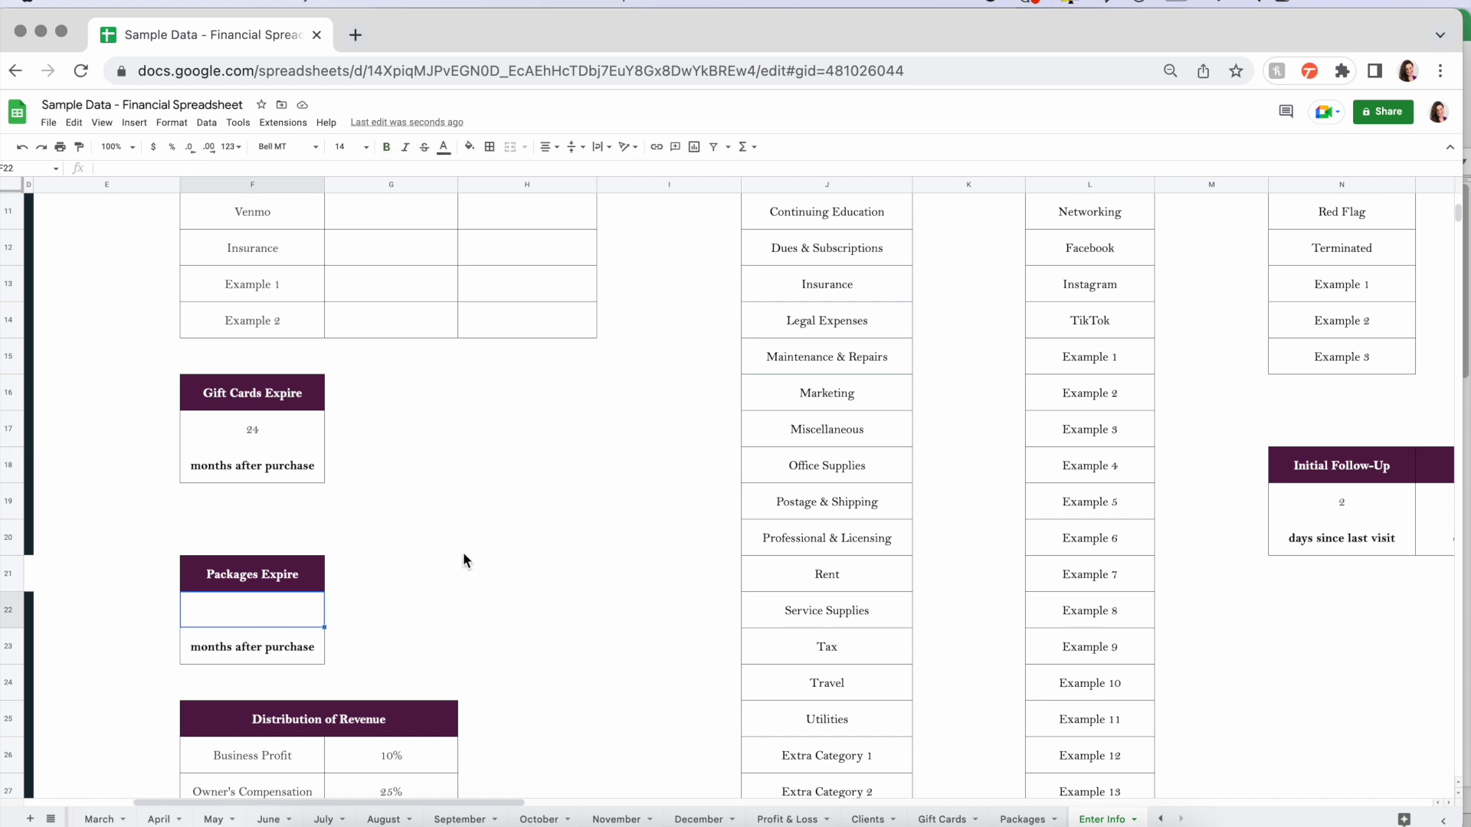
{"action": "type", "text": "12"}
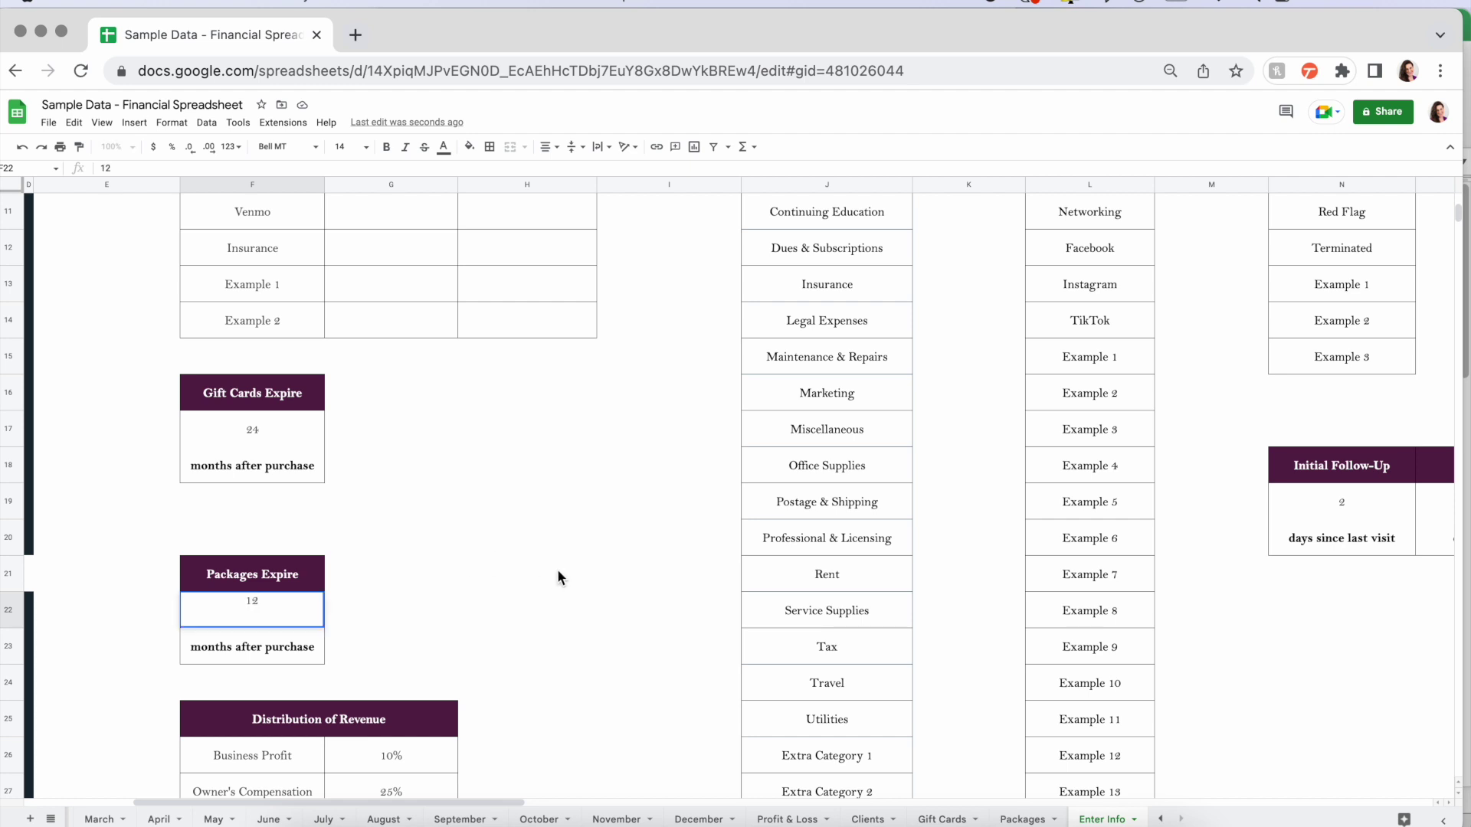
{"action": "left_click", "coordinate": [560, 625]}
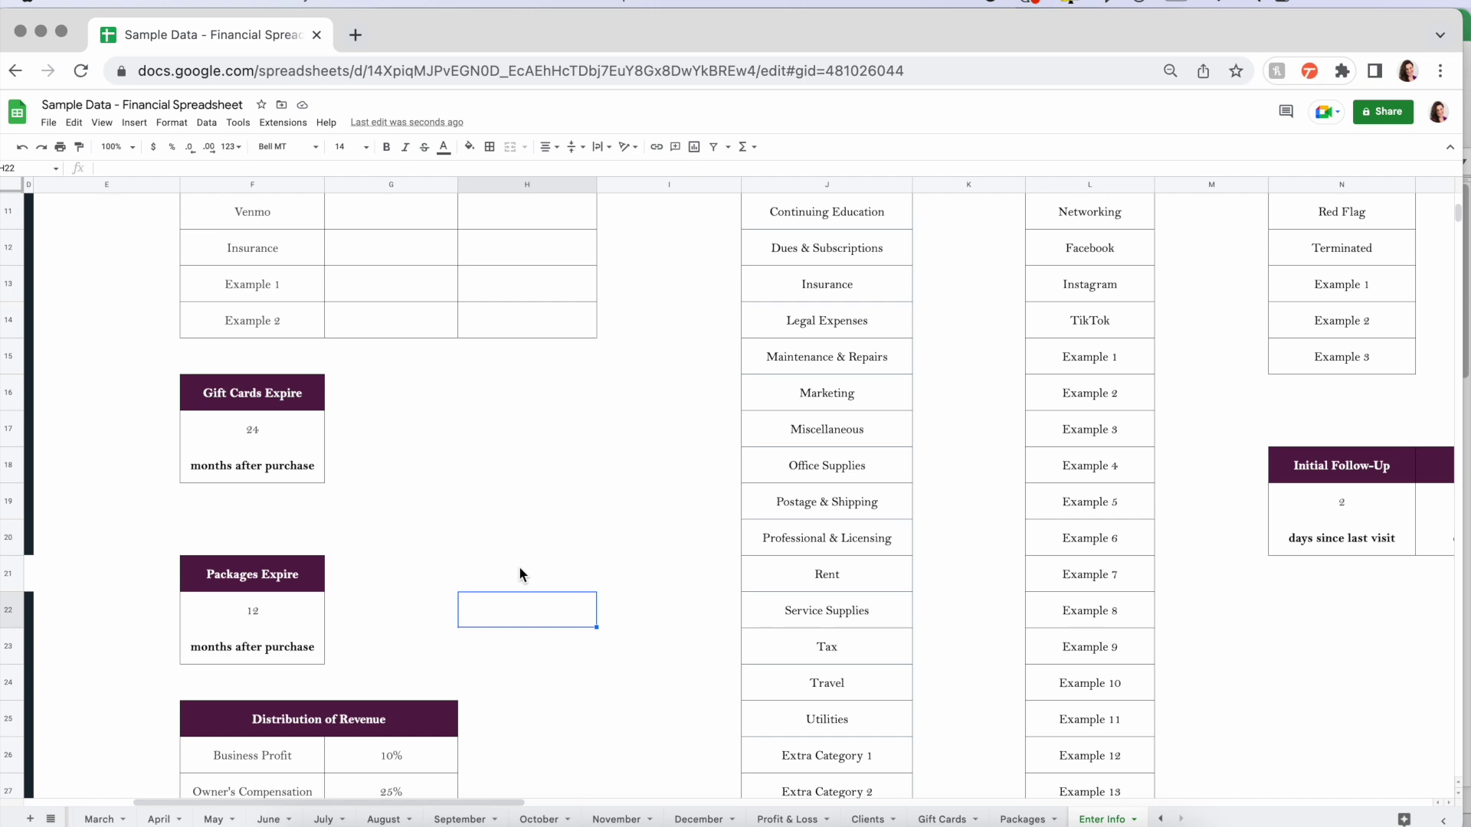
{"action": "scroll", "coordinate": [519, 574], "scroll_direction": "down", "scroll_amount": 3}
{"action": "left_click_drag", "start_coordinate": [260, 572], "coordinate": [368, 719]}
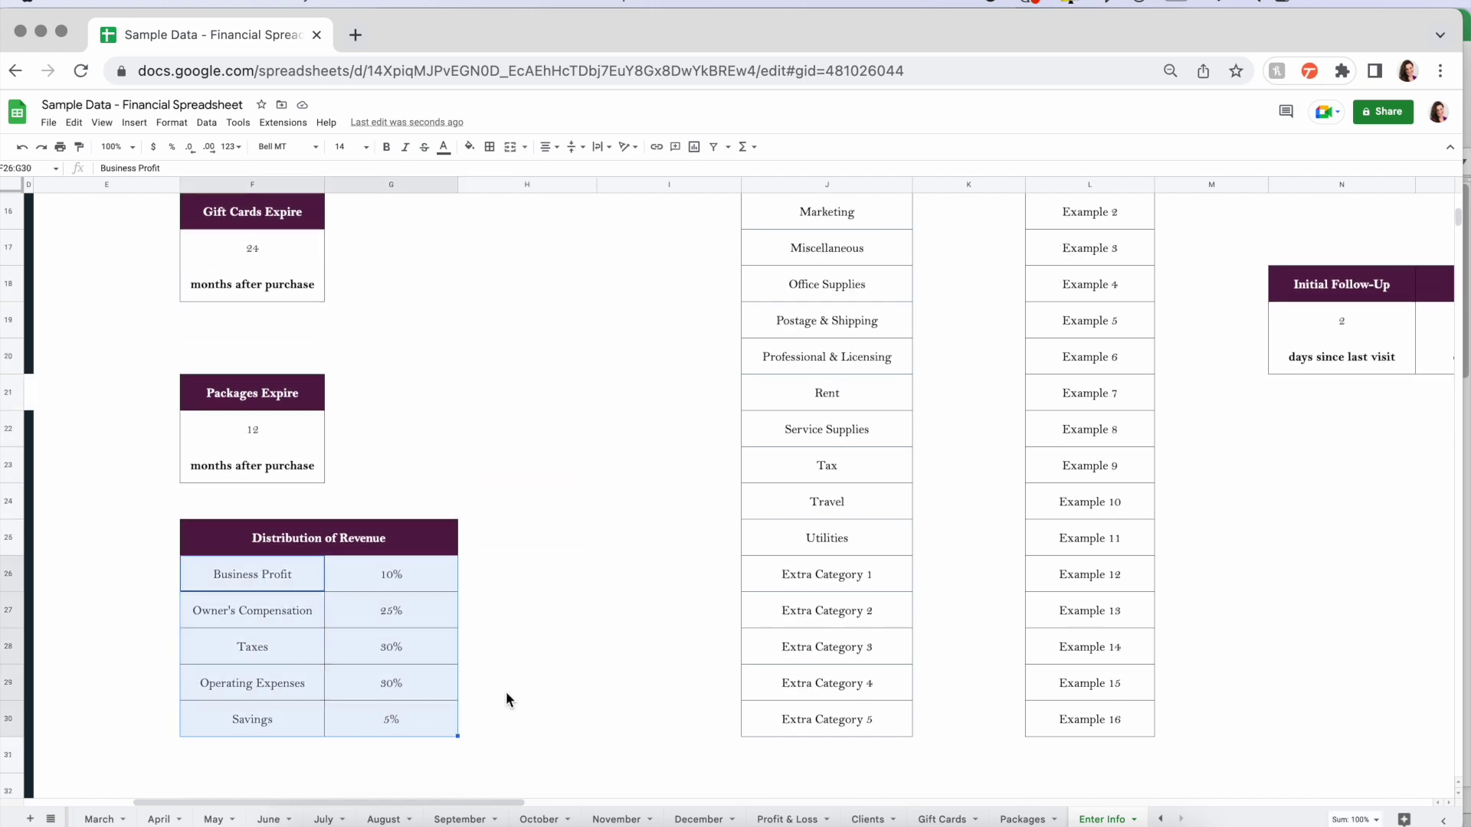
{"action": "left_click", "coordinate": [398, 582]}
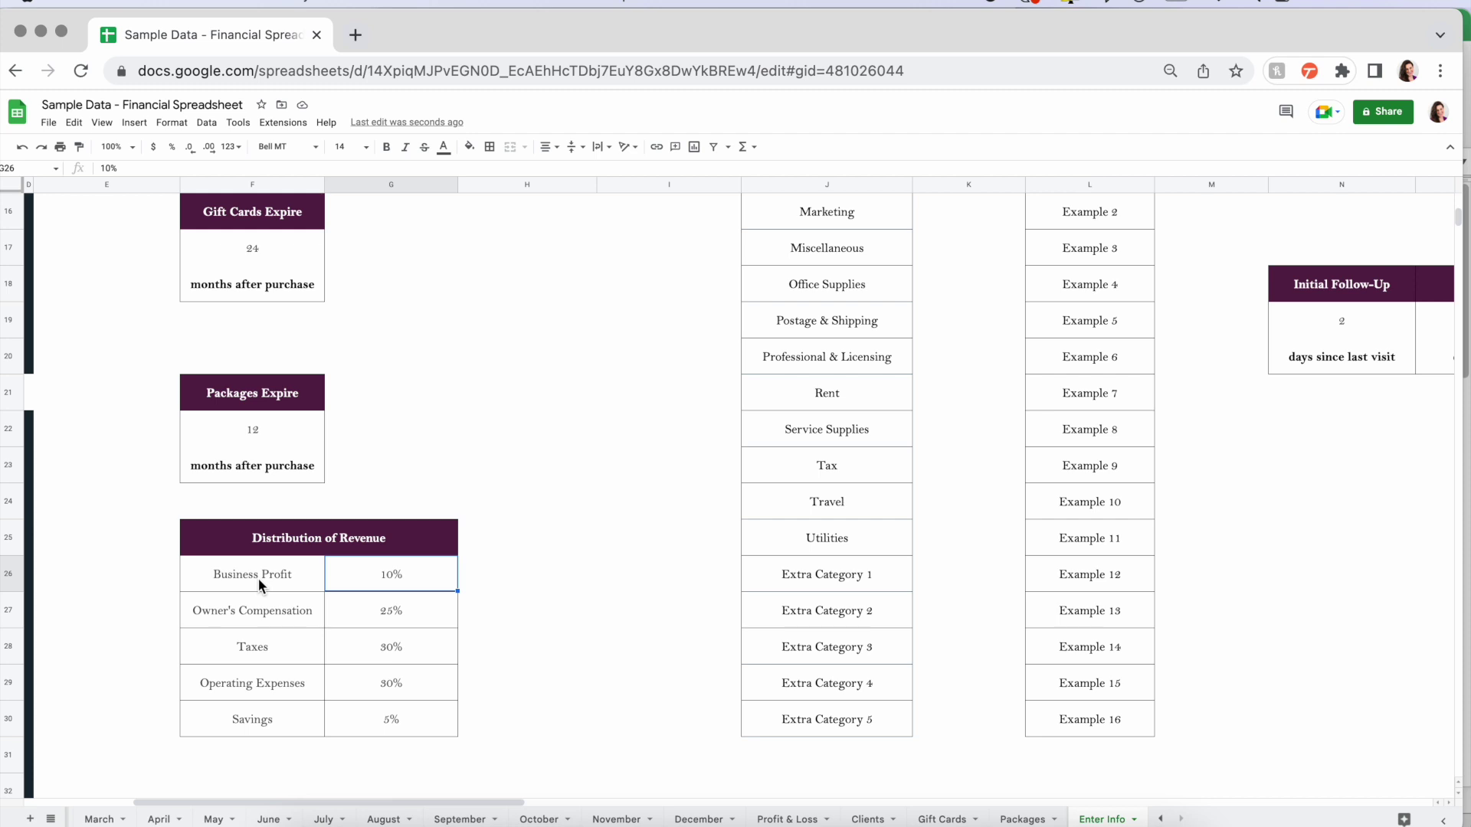
{"action": "left_click_drag", "start_coordinate": [259, 578], "coordinate": [387, 716]}
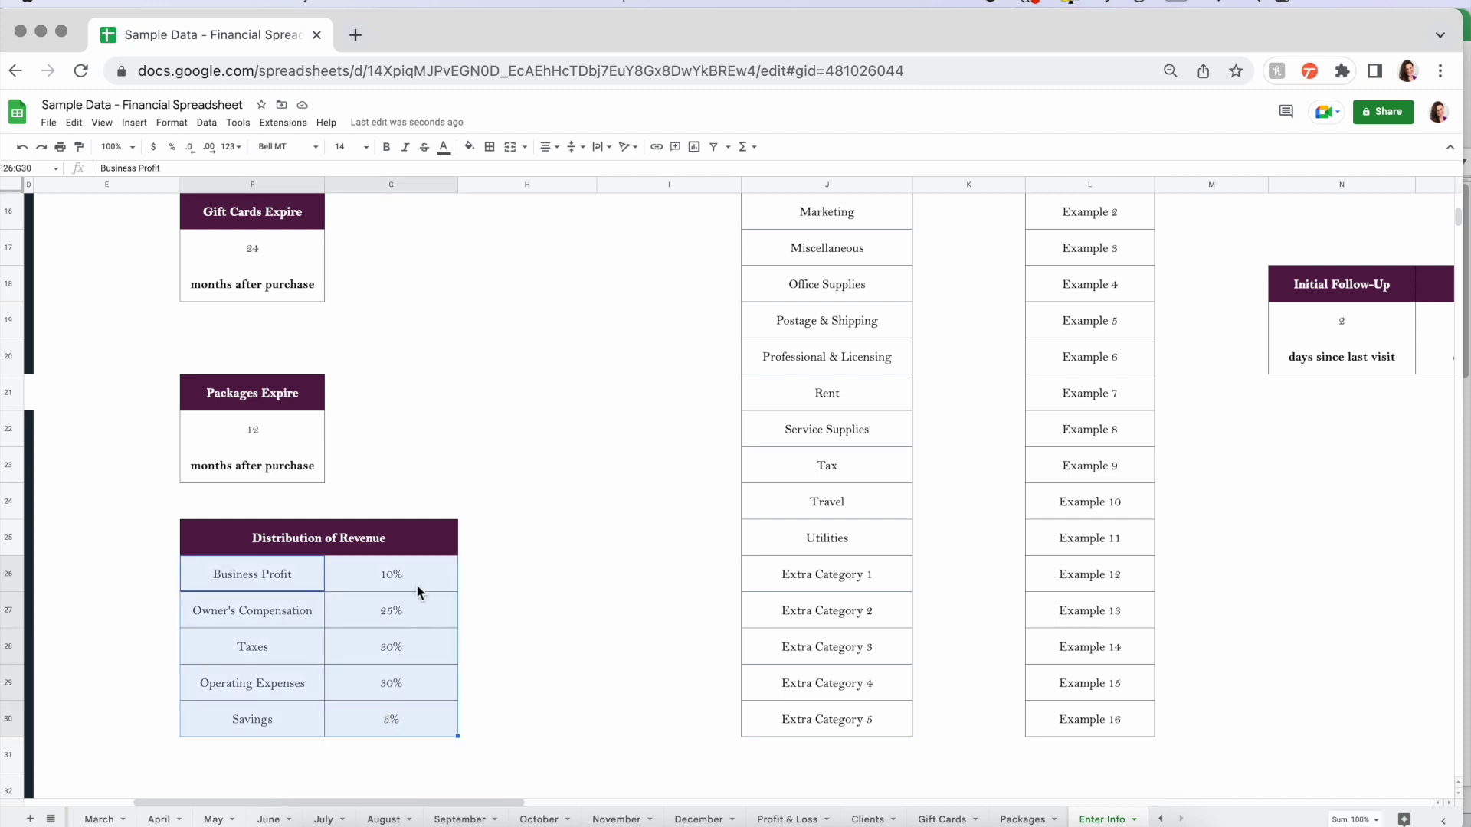
{"action": "left_click", "coordinate": [399, 579]}
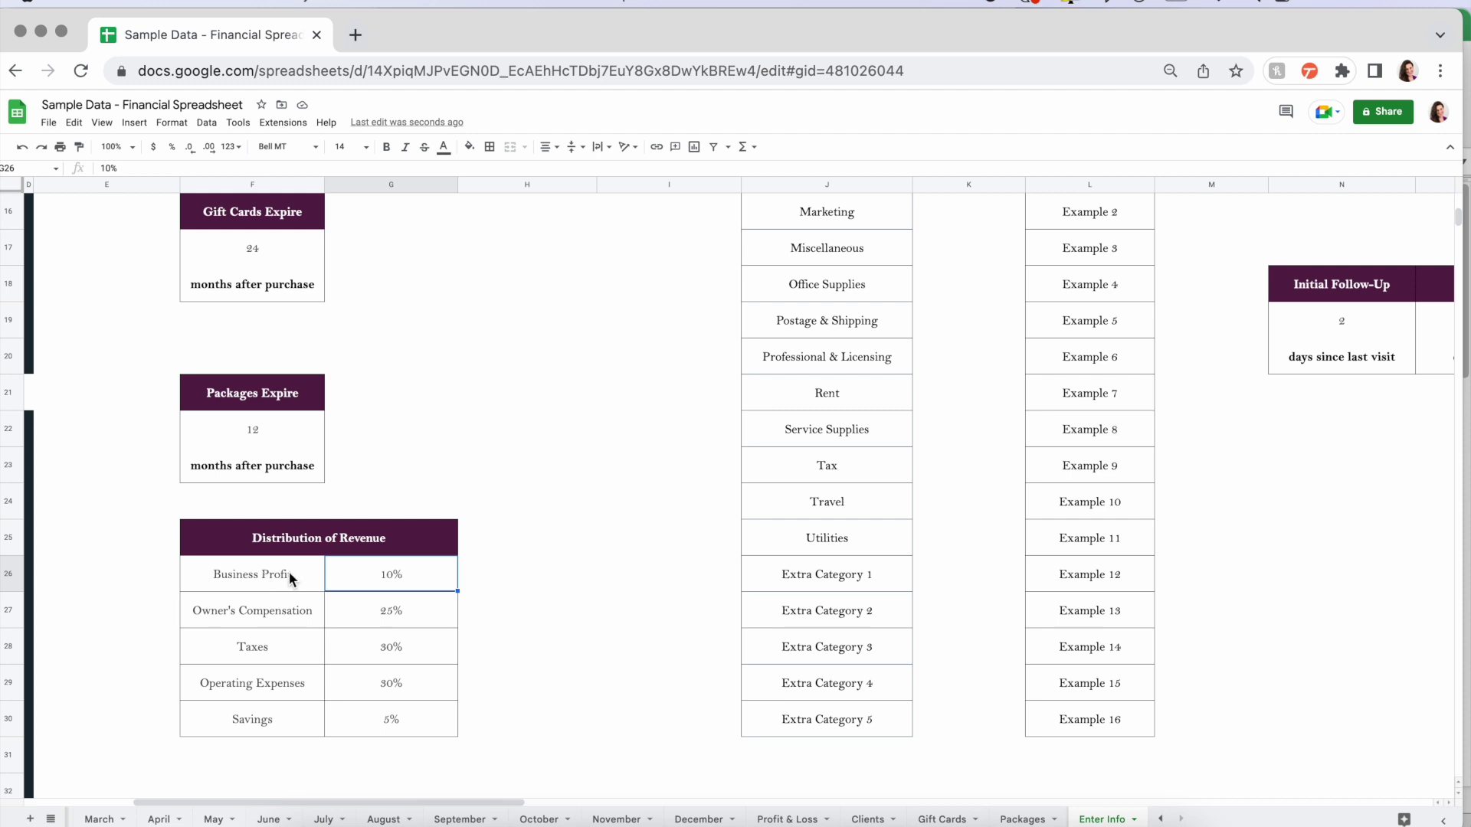
{"action": "left_click", "coordinate": [288, 571]}
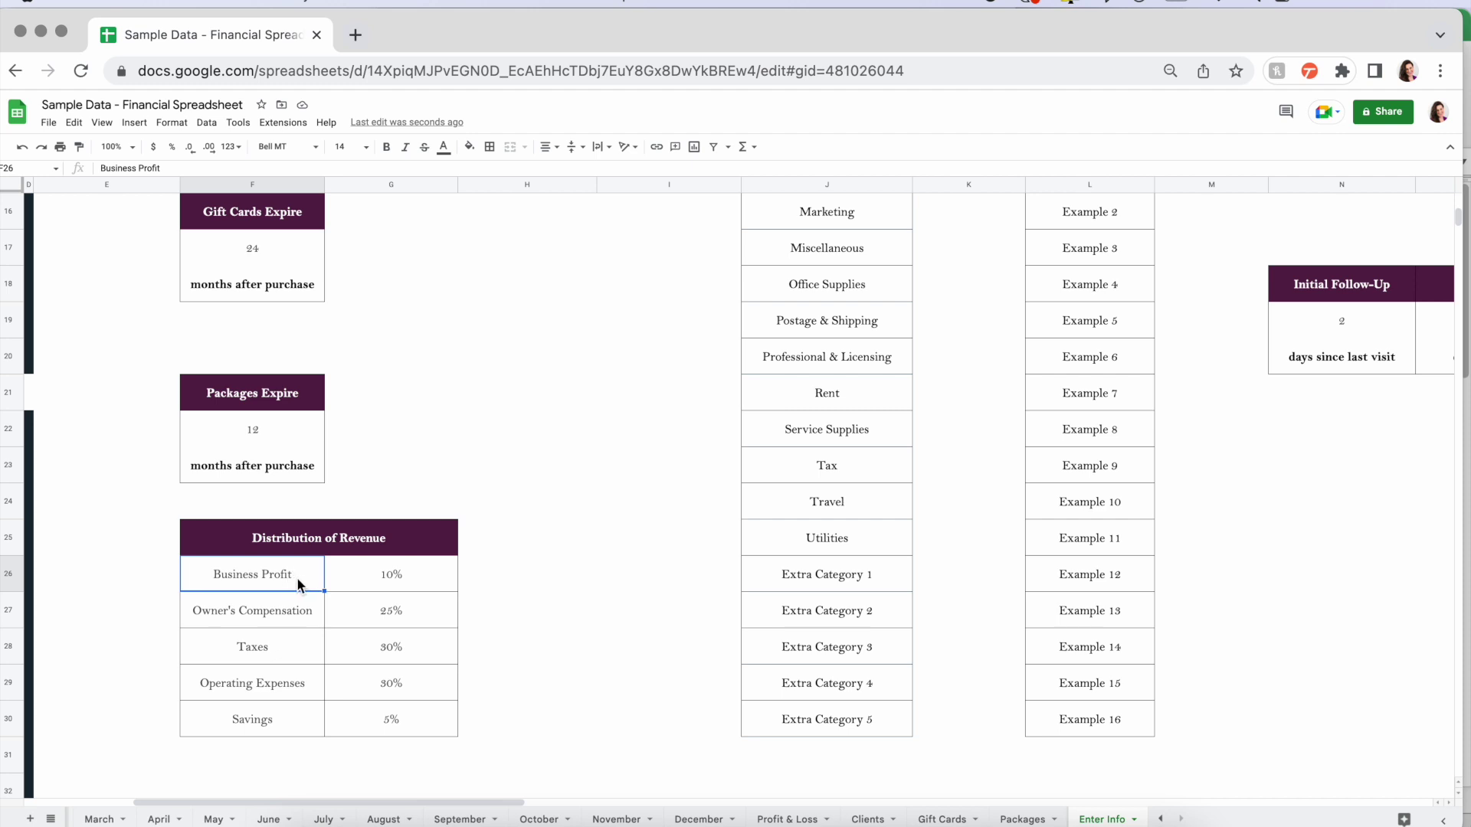
{"action": "left_click", "coordinate": [301, 610]}
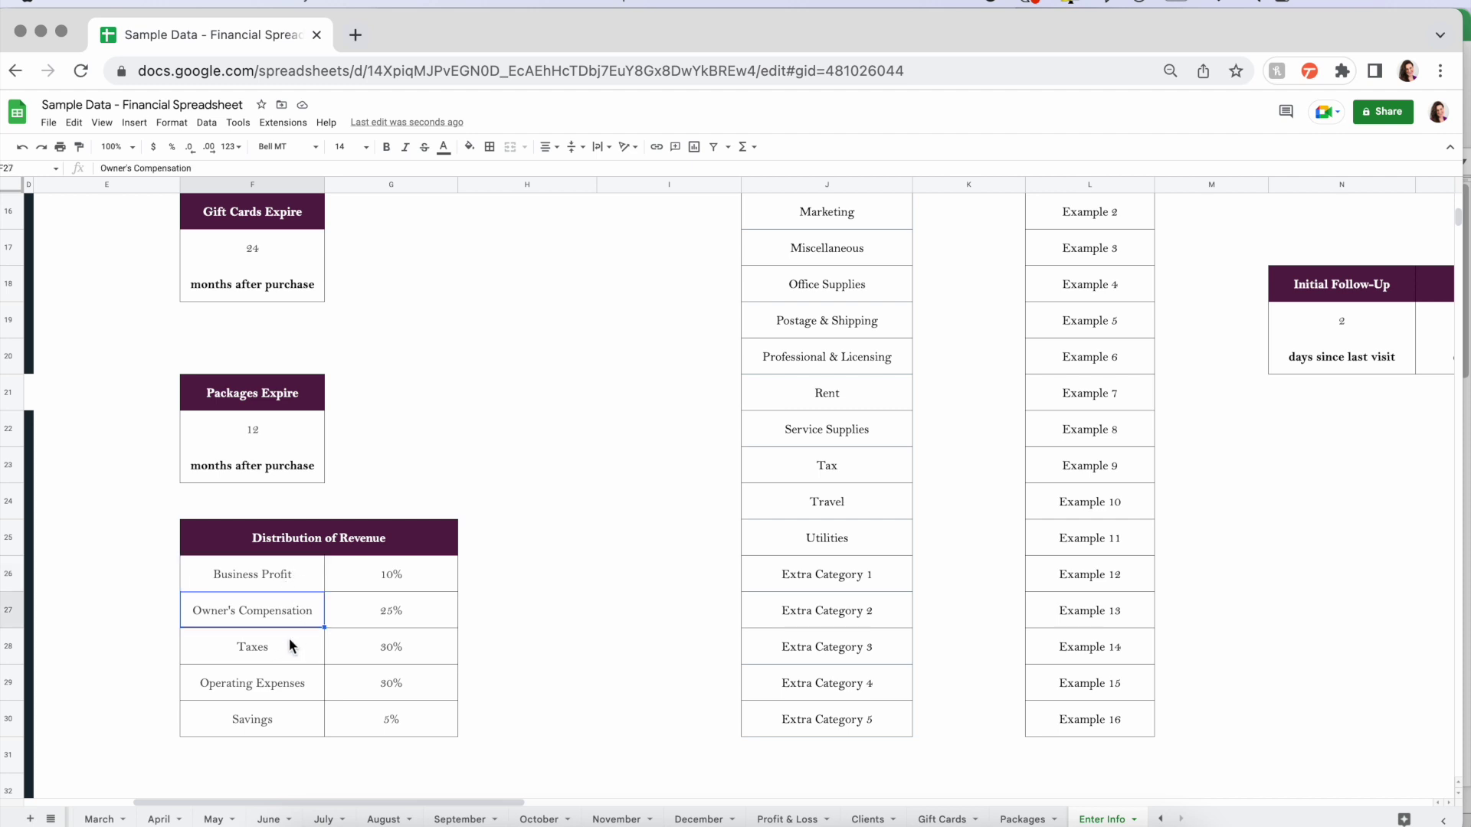
{"action": "left_click", "coordinate": [288, 637]}
{"action": "left_click", "coordinate": [301, 674]}
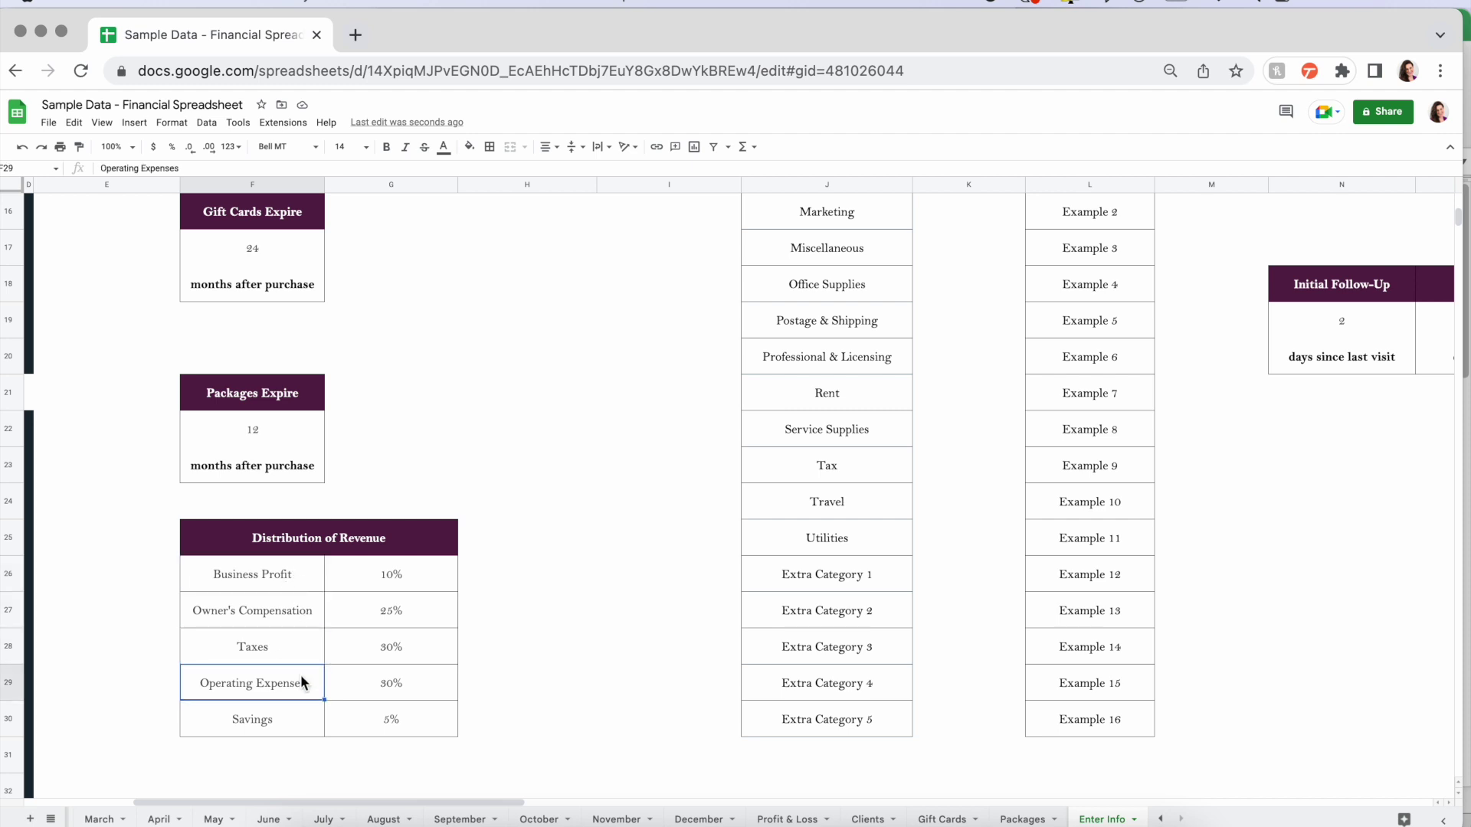
{"action": "left_click", "coordinate": [294, 720]}
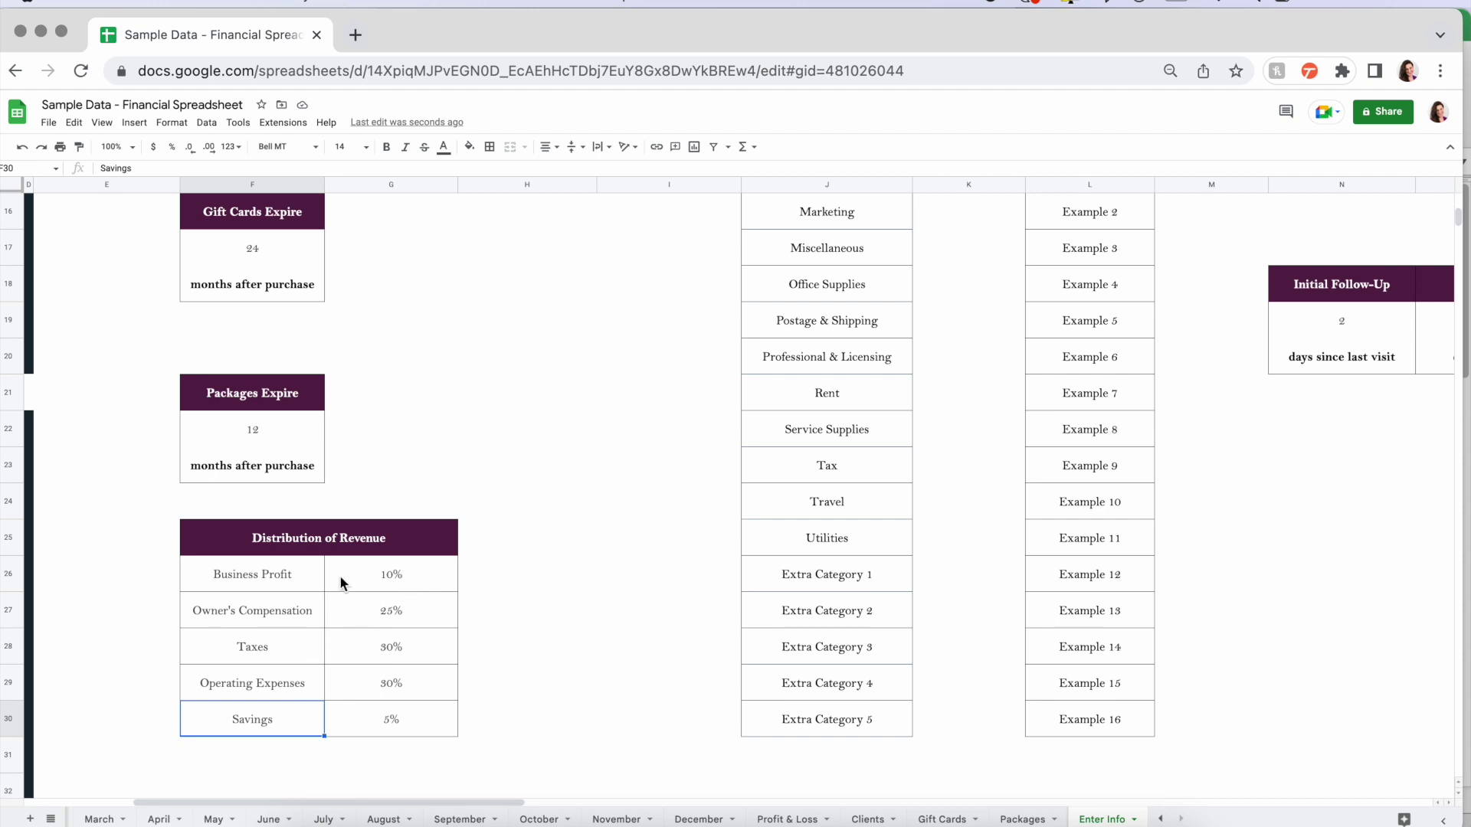
{"action": "left_click", "coordinate": [431, 581]}
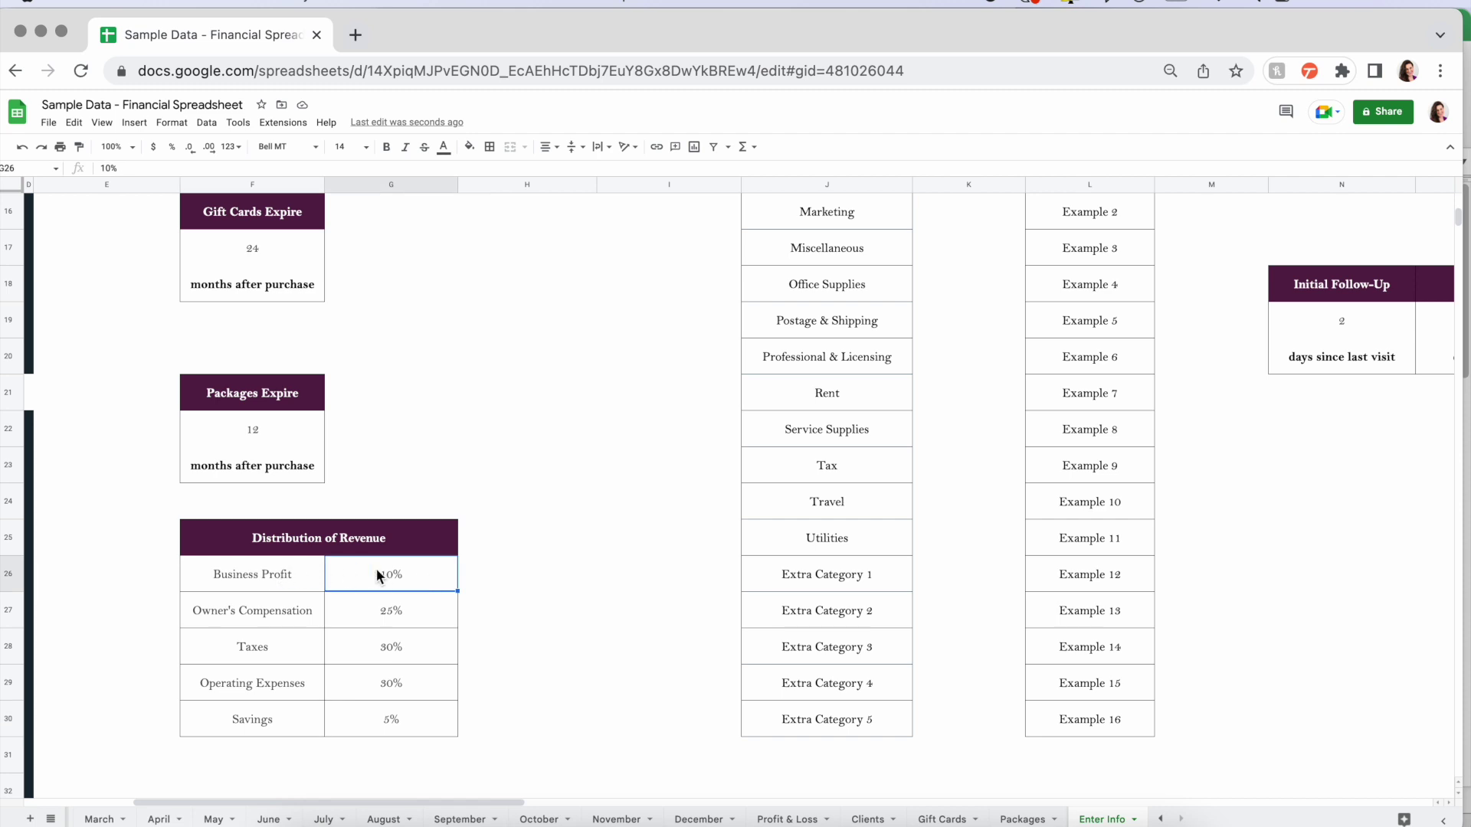
{"action": "left_click", "coordinate": [433, 617]}
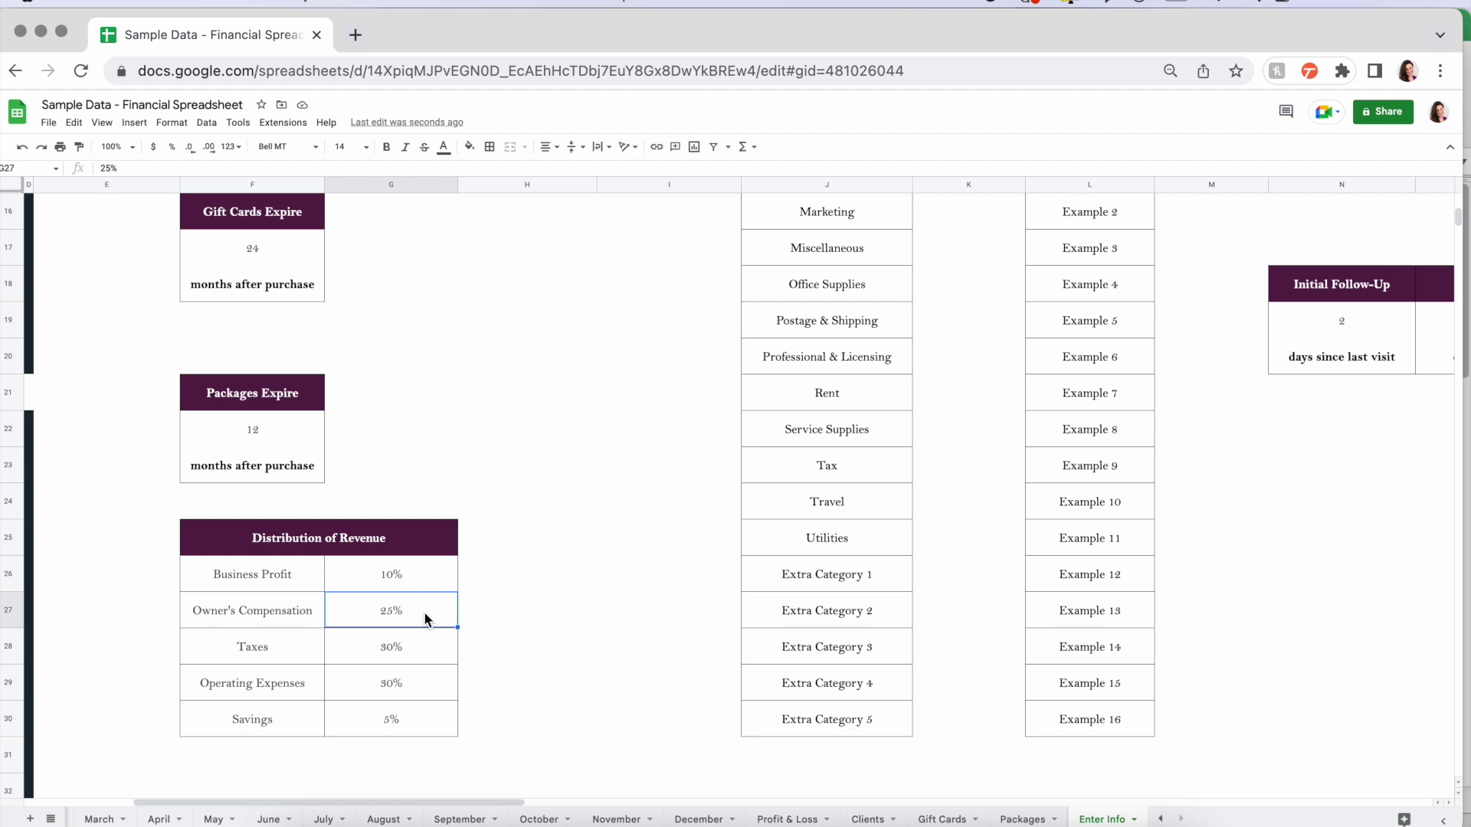
{"action": "left_click", "coordinate": [259, 572]}
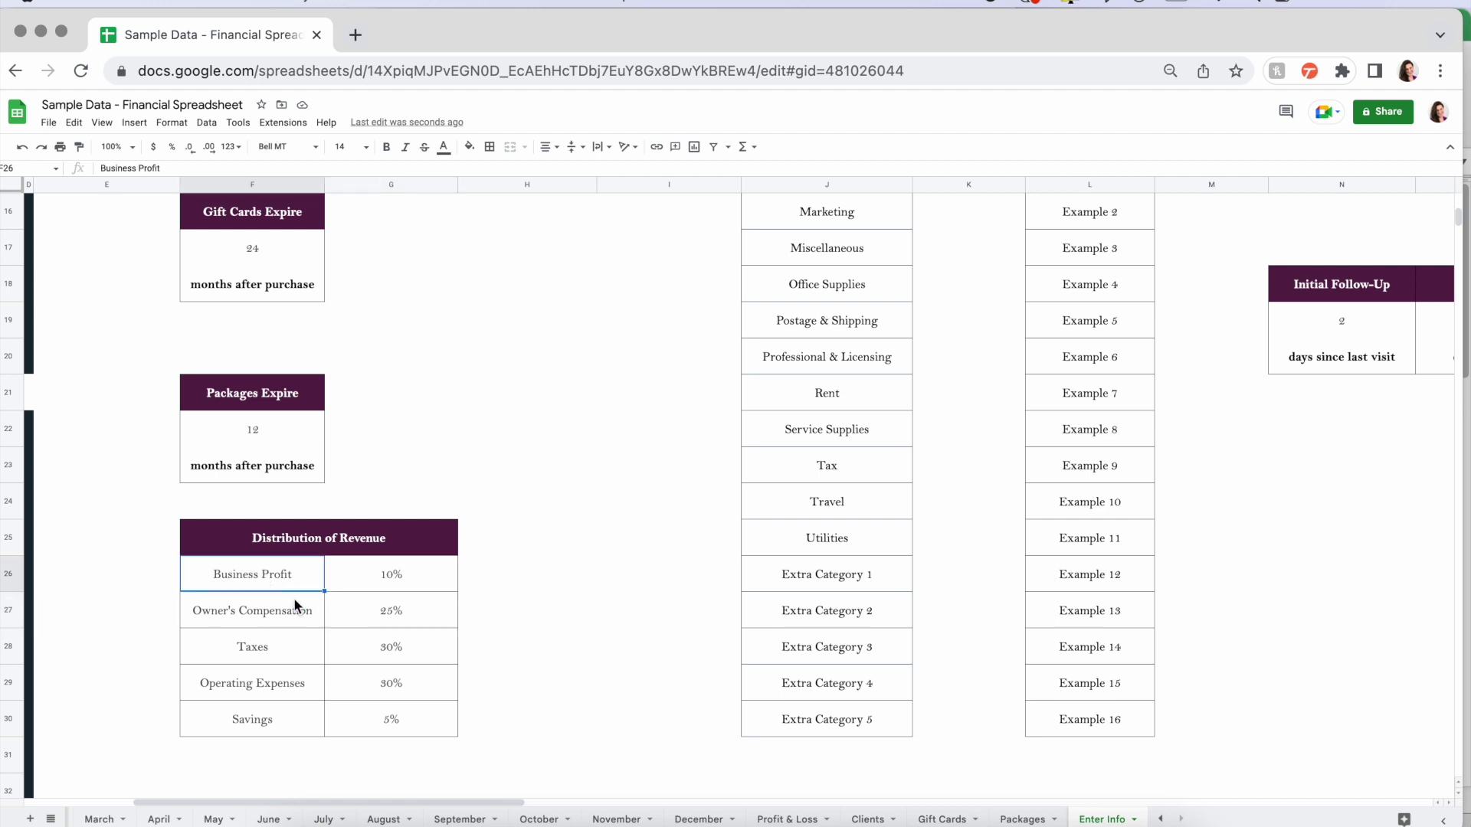
{"action": "left_click", "coordinate": [283, 613]}
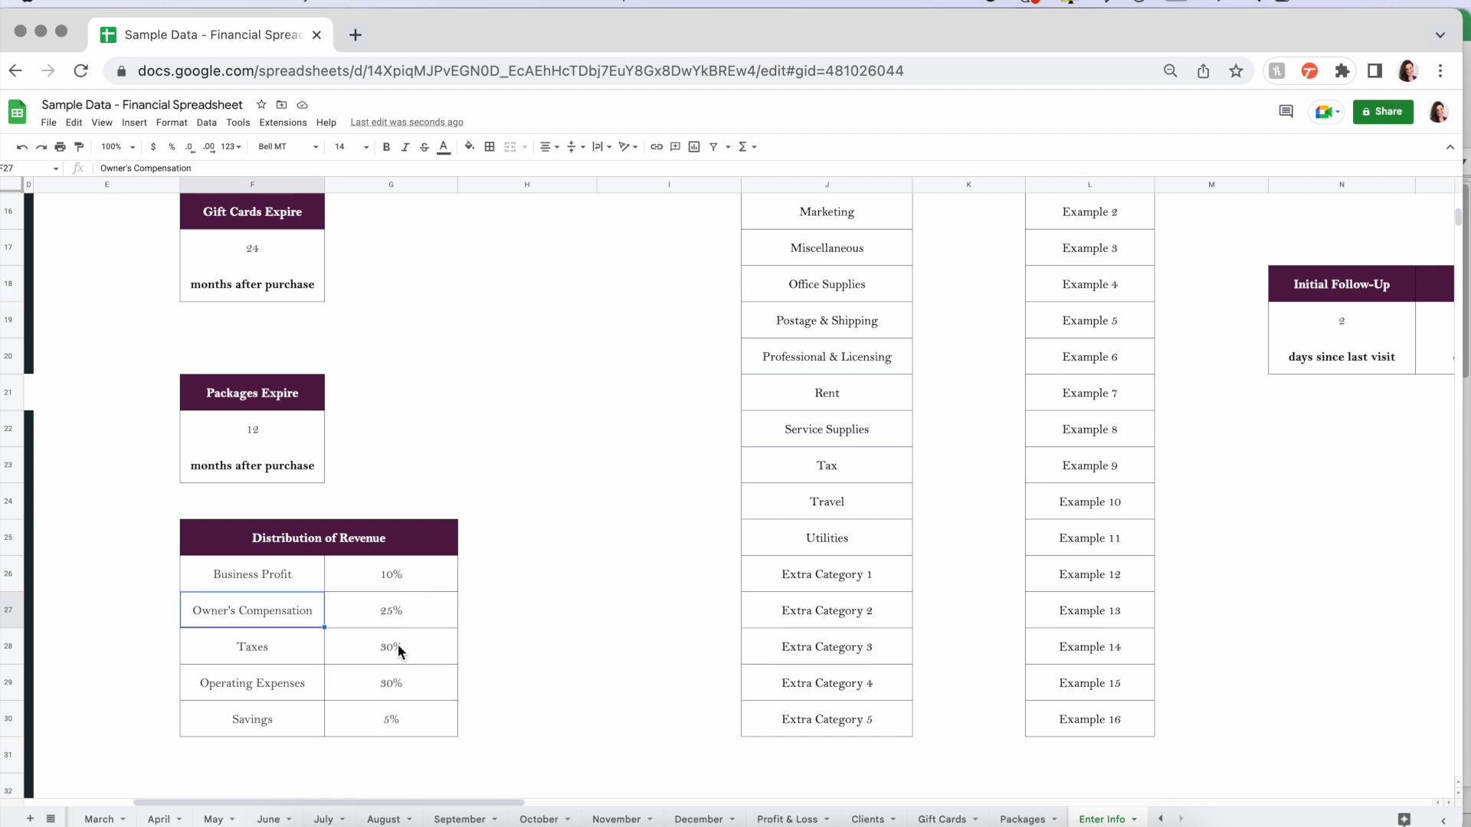
{"action": "left_click", "coordinate": [290, 652]}
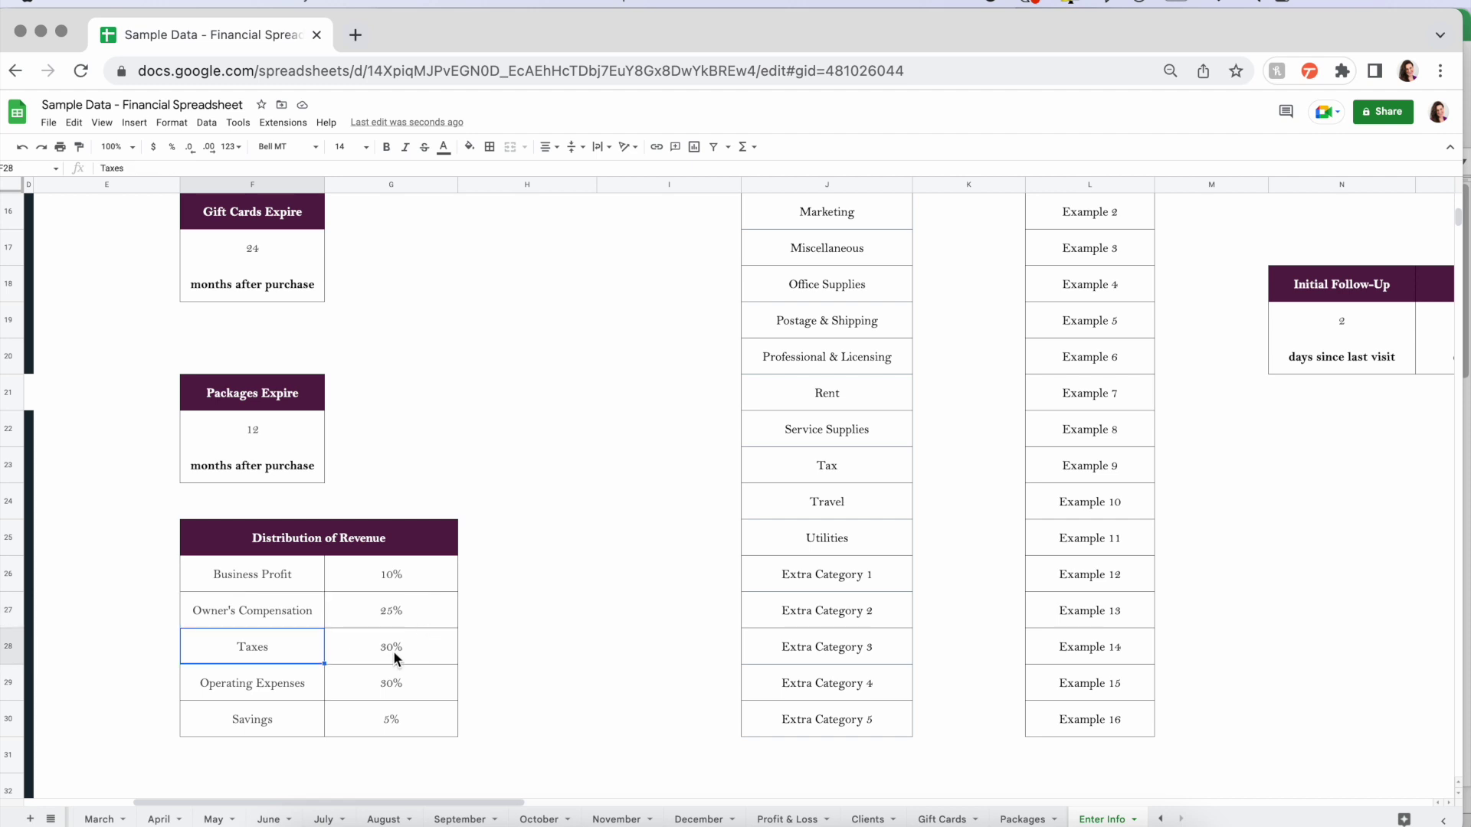
{"action": "left_click", "coordinate": [277, 687]}
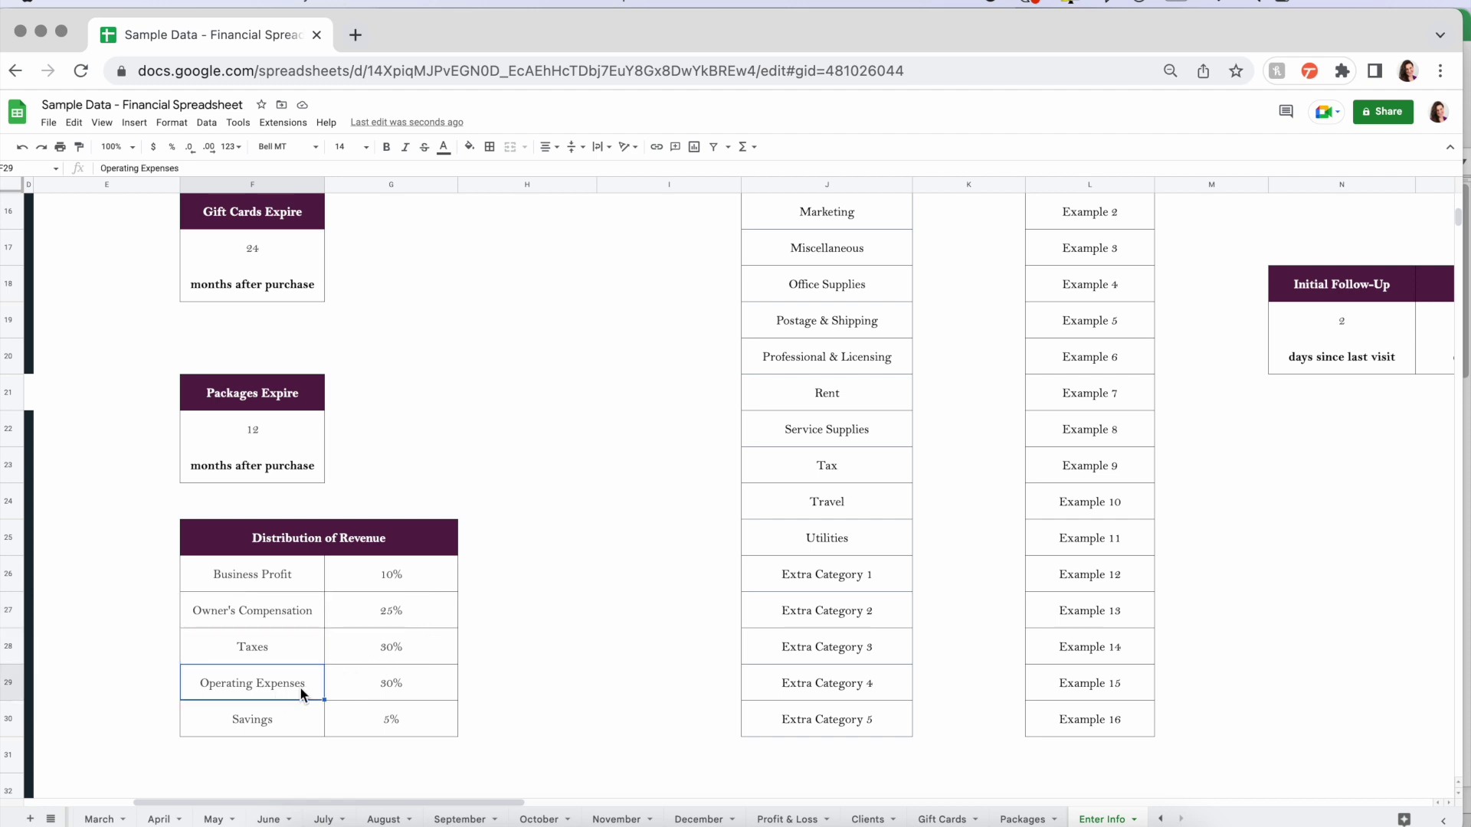
{"action": "left_click", "coordinate": [285, 724]}
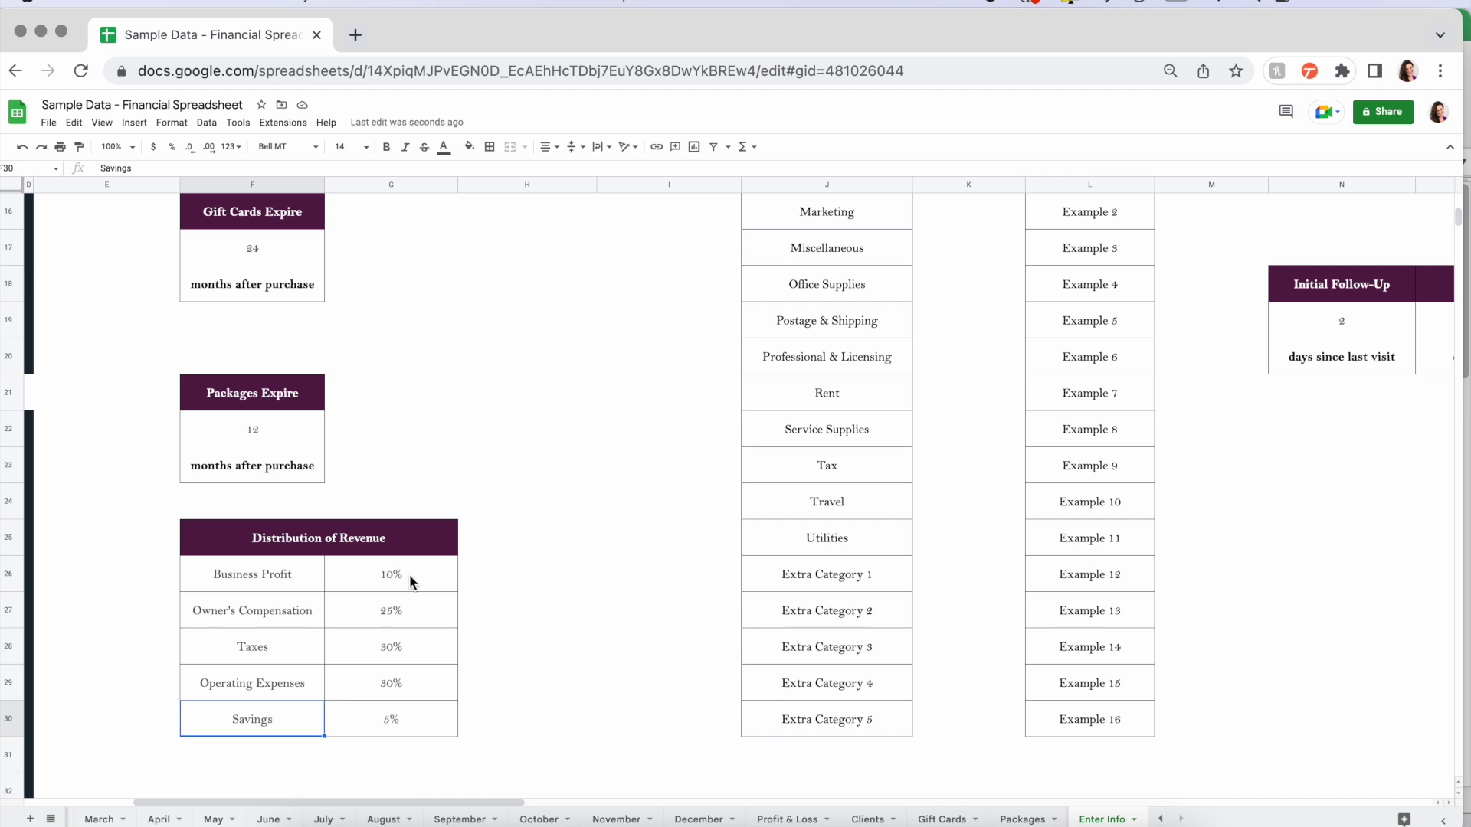
{"action": "left_click_drag", "start_coordinate": [409, 575], "coordinate": [409, 717]}
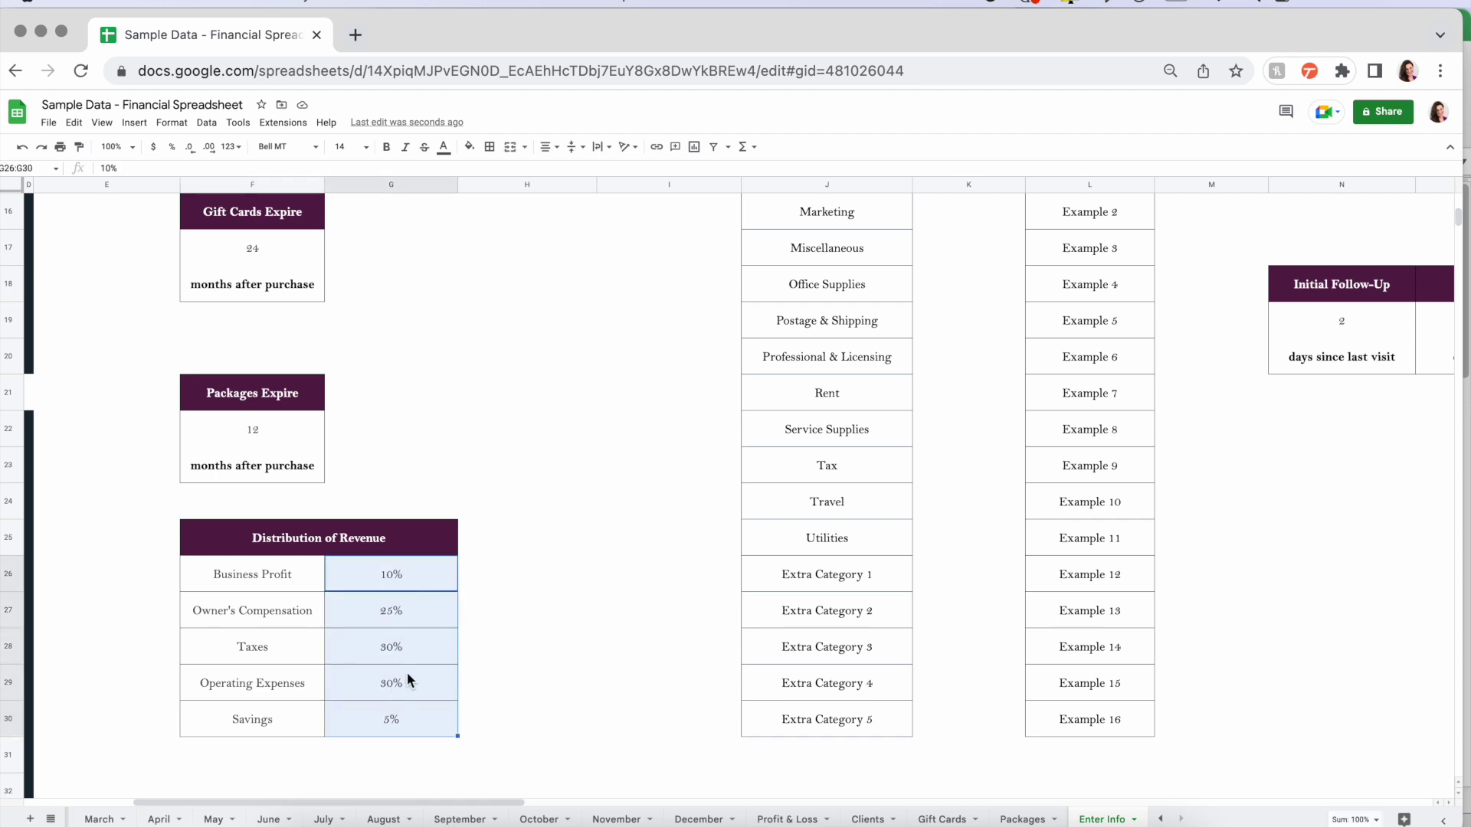
{"action": "left_click", "coordinate": [553, 662]}
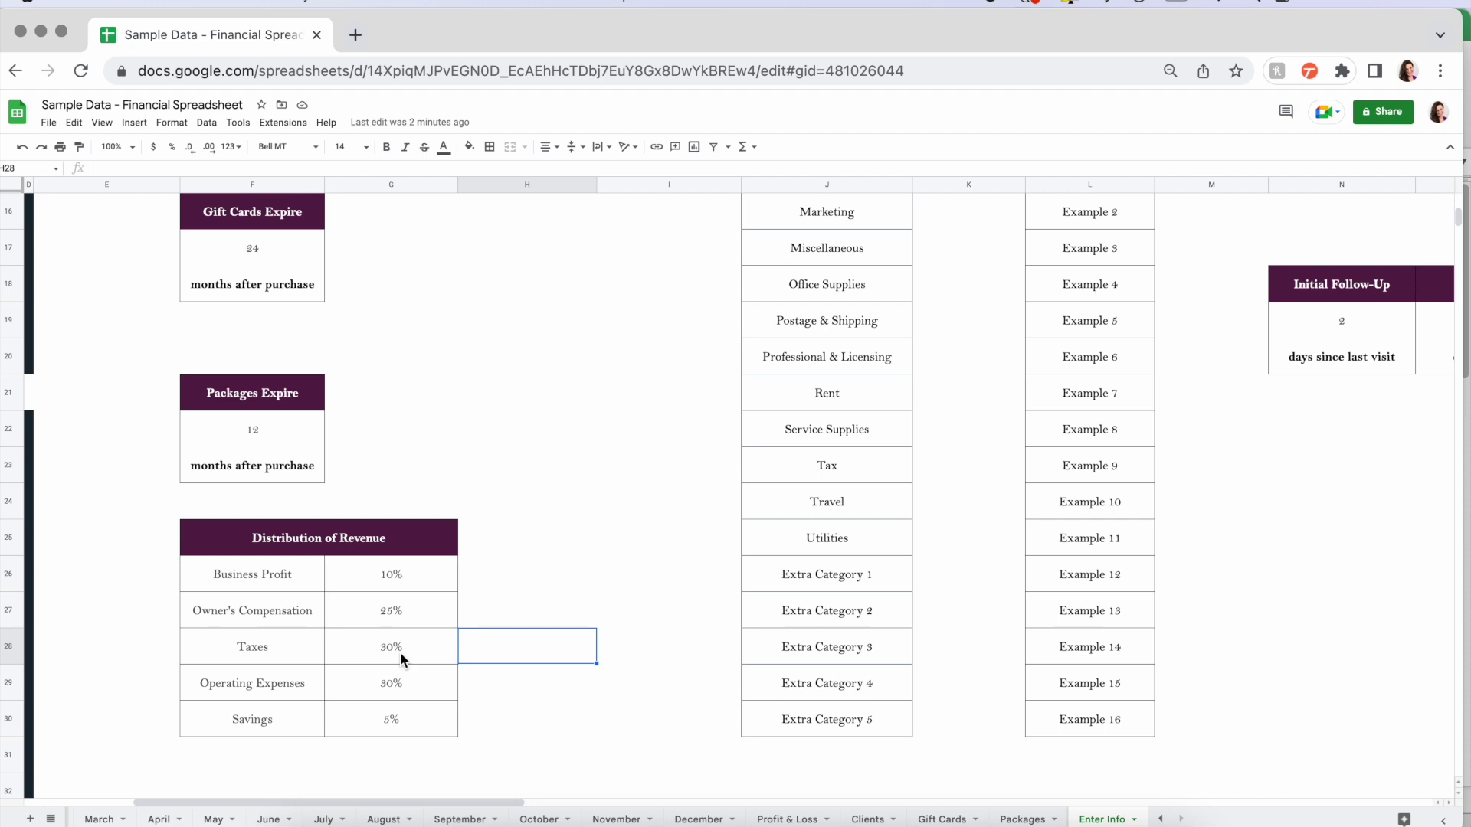
{"action": "left_click", "coordinate": [605, 588]}
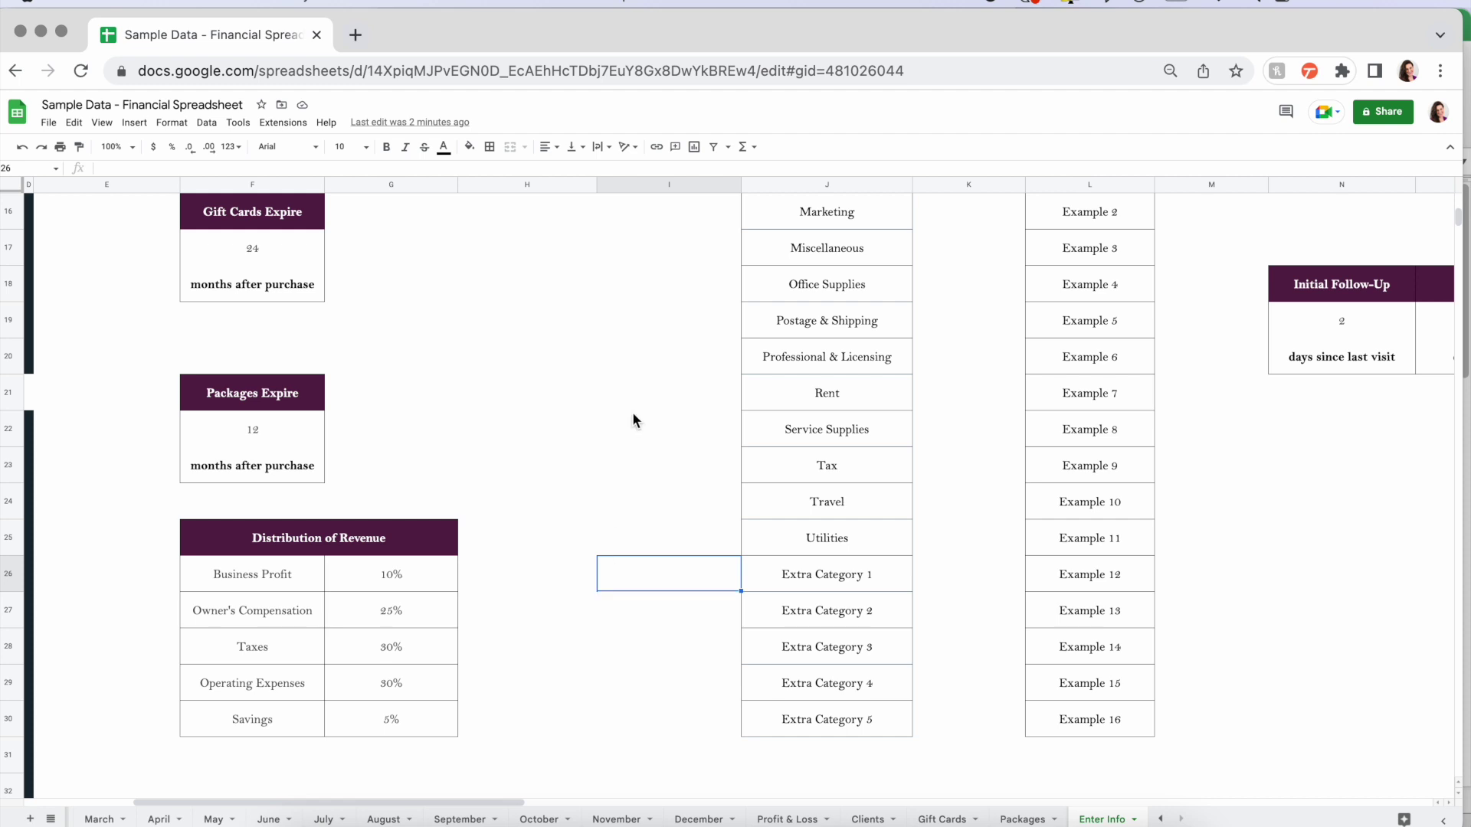
{"action": "scroll", "coordinate": [634, 420], "scroll_direction": "up", "scroll_amount": 10}
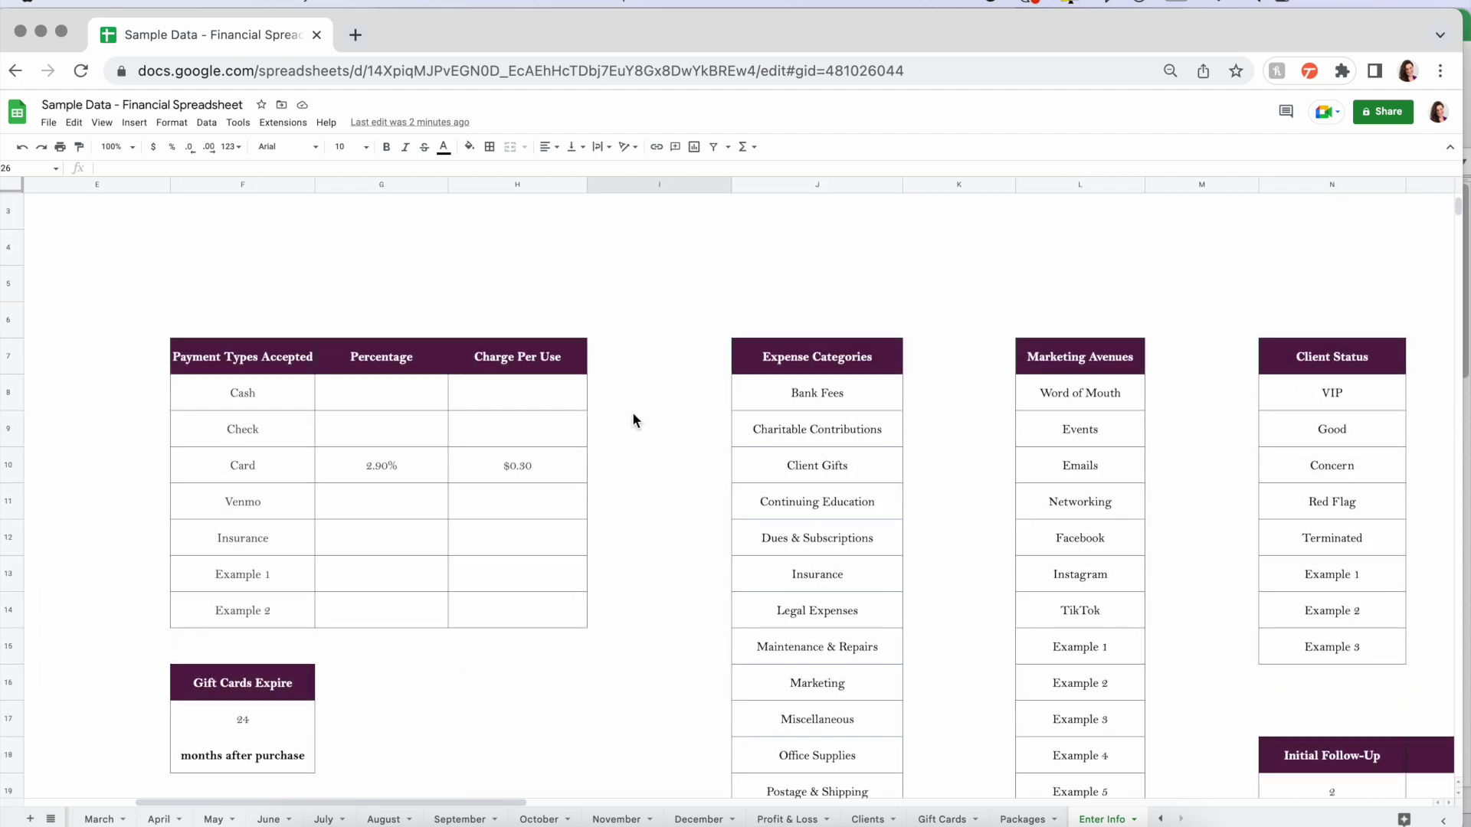
{"action": "scroll", "coordinate": [632, 420], "scroll_direction": "right", "scroll_amount": 2}
{"action": "scroll", "coordinate": [631, 420], "scroll_direction": "down", "scroll_amount": 1}
{"action": "left_click", "coordinate": [697, 356]}
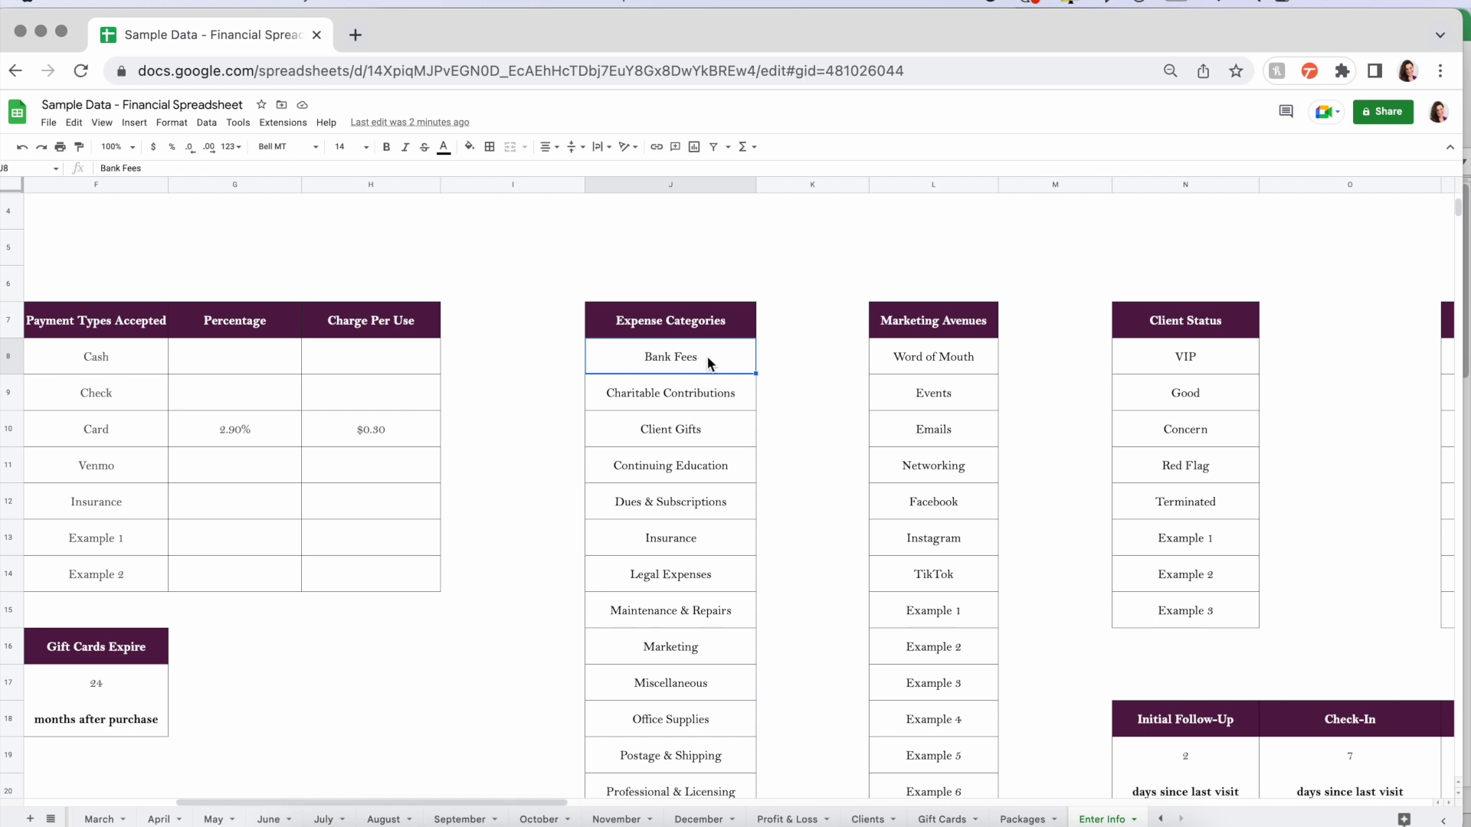
{"action": "scroll", "coordinate": [695, 504], "scroll_direction": "down", "scroll_amount": 4}
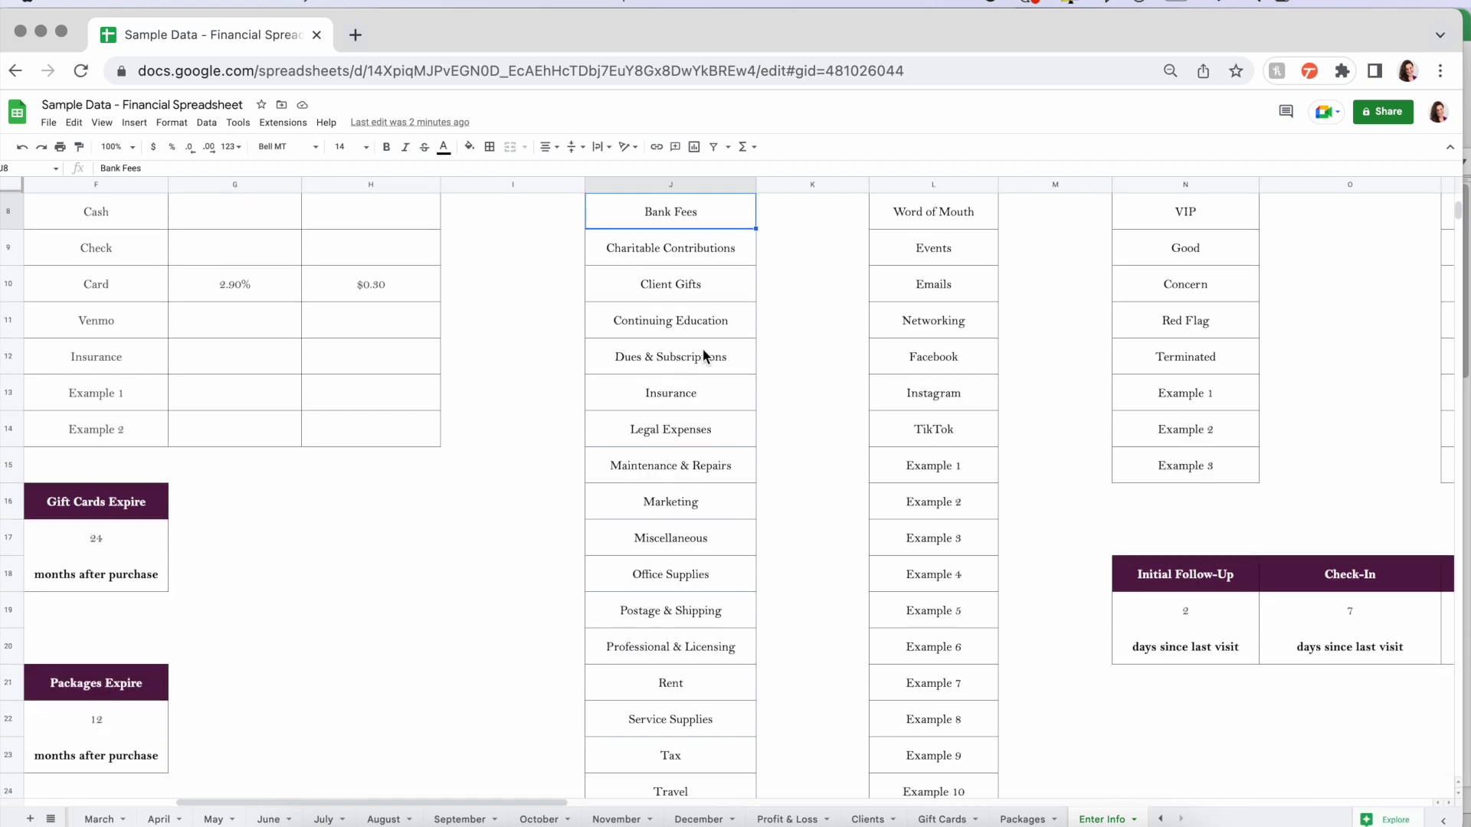
{"action": "scroll", "coordinate": [700, 680], "scroll_direction": "down", "scroll_amount": 8}
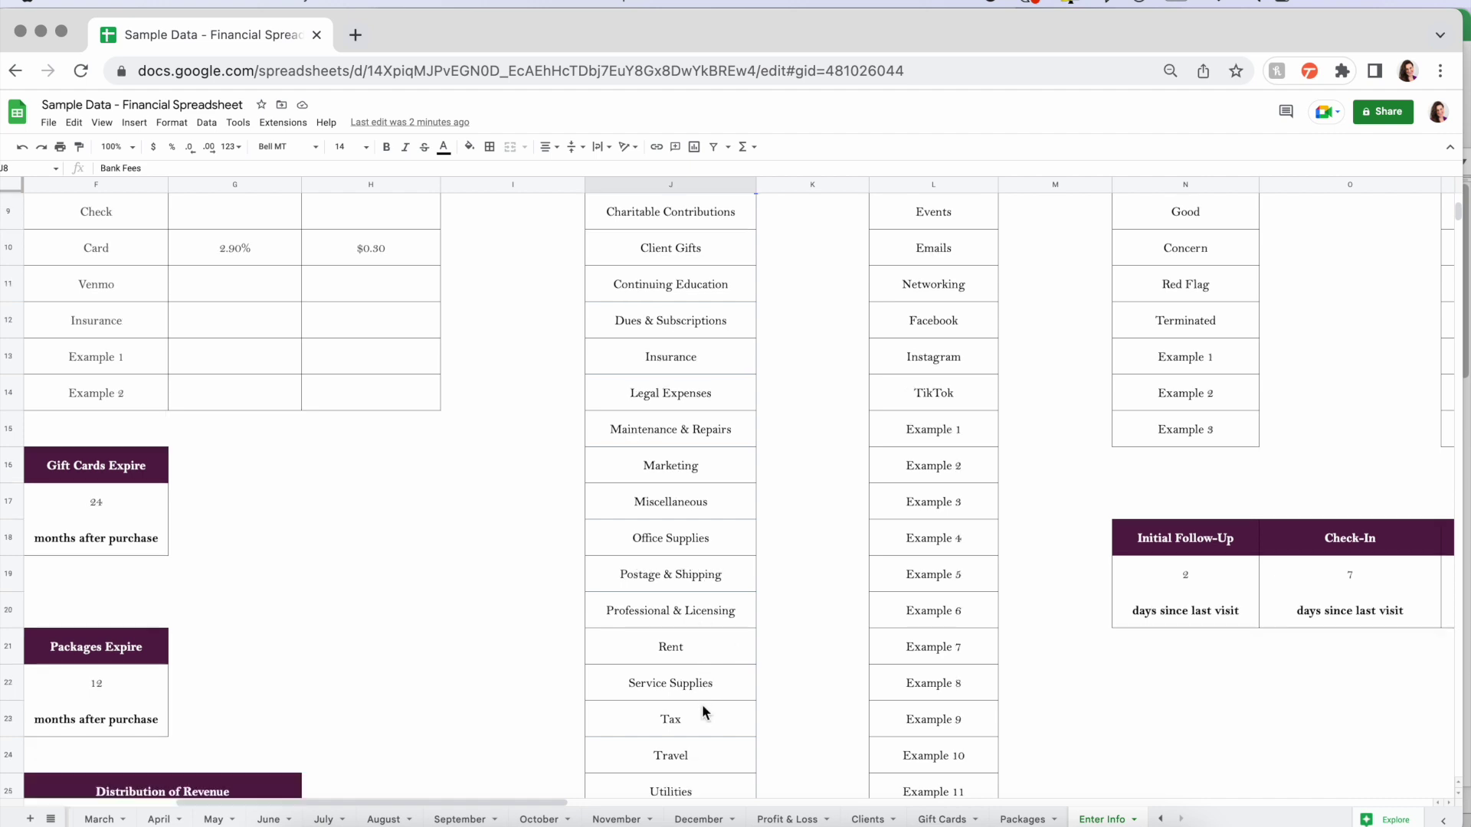
{"action": "left_click_drag", "start_coordinate": [712, 576], "coordinate": [687, 708]}
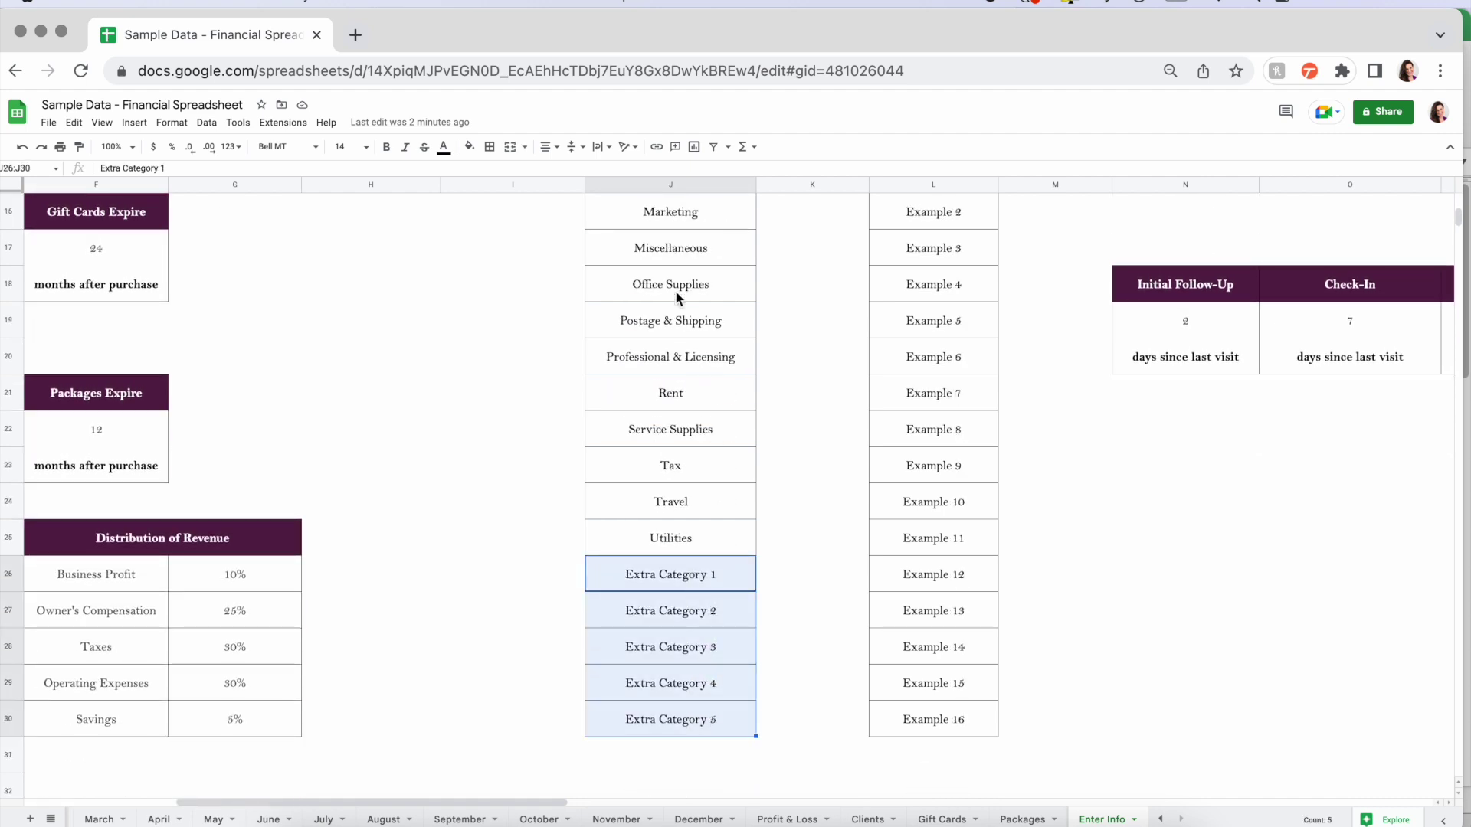
{"action": "left_click", "coordinate": [666, 395]}
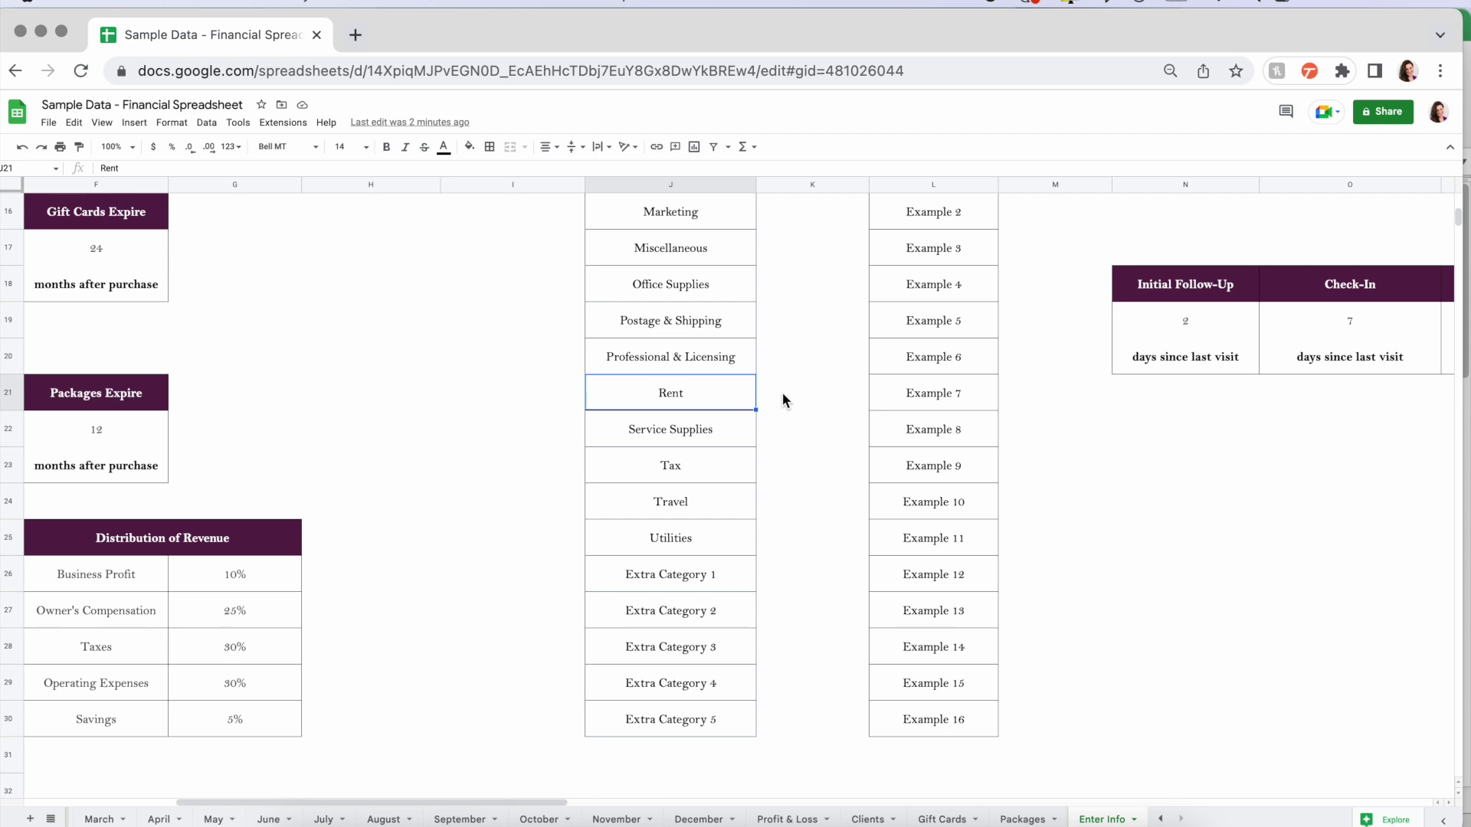
{"action": "scroll", "coordinate": [783, 392], "scroll_direction": "up", "scroll_amount": 5}
{"action": "scroll", "coordinate": [782, 392], "scroll_direction": "up", "scroll_amount": 4}
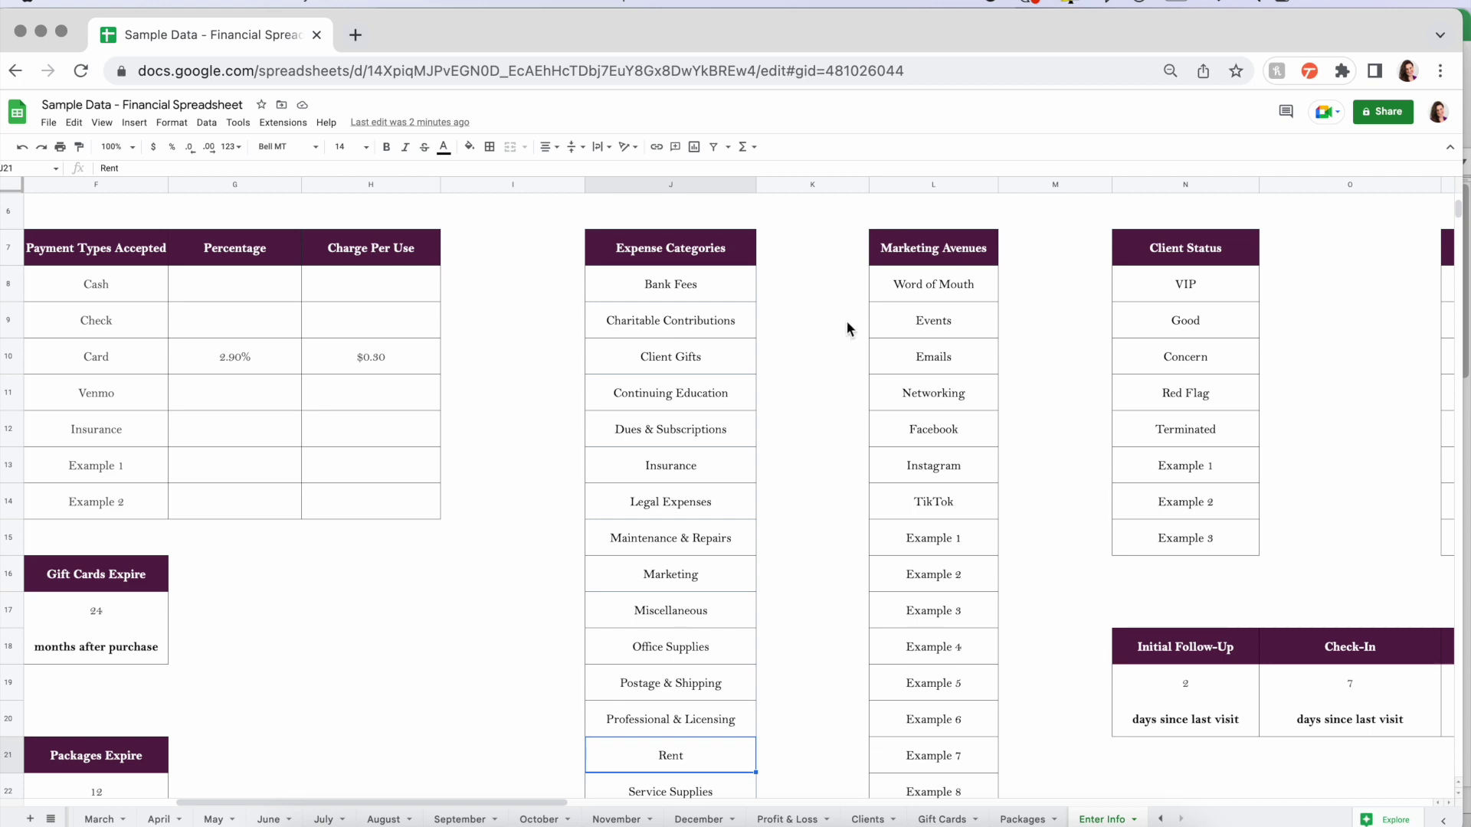
{"action": "left_click_drag", "start_coordinate": [935, 280], "coordinate": [939, 507]}
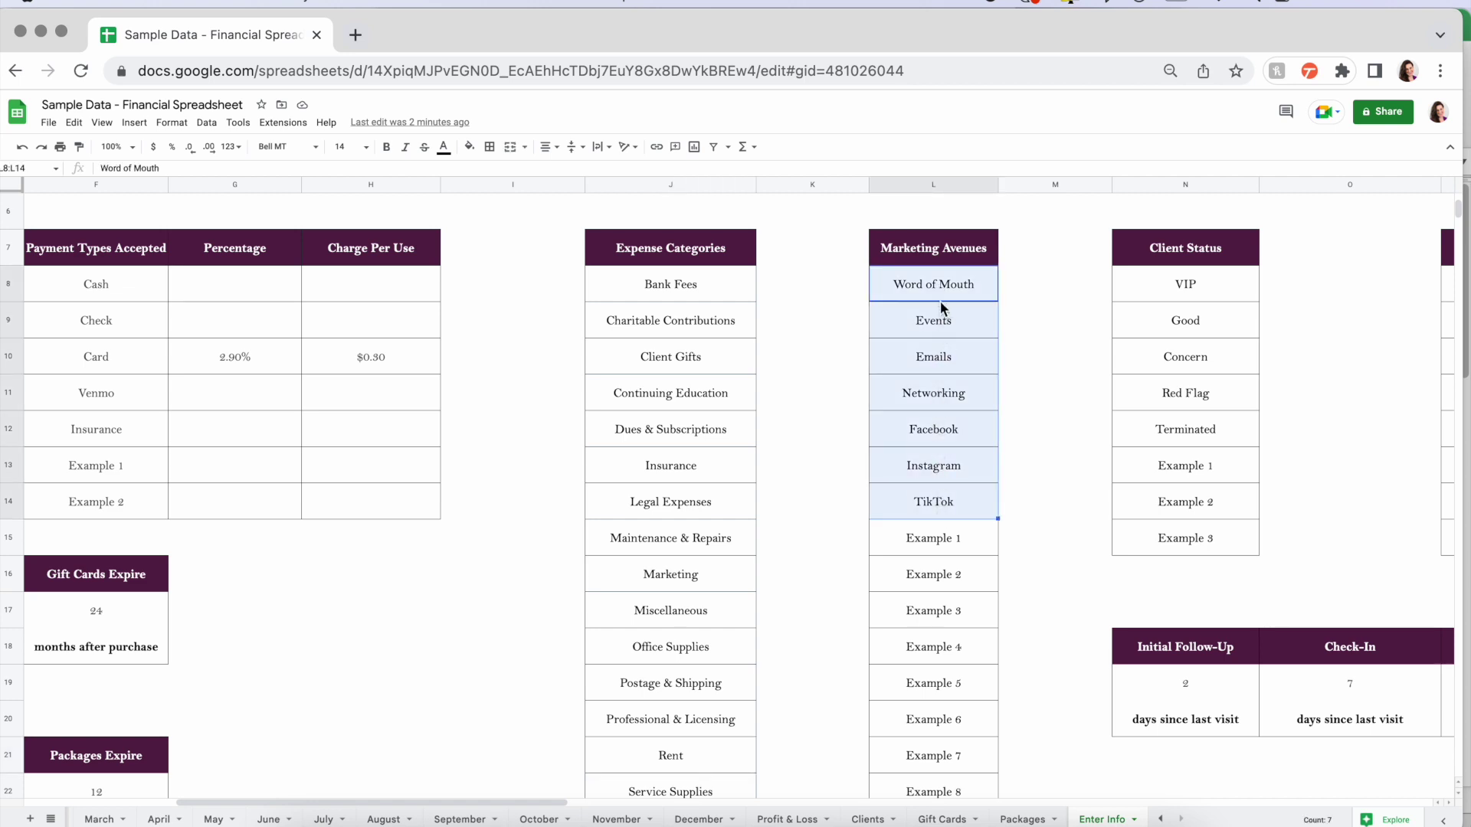
{"action": "scroll", "coordinate": [932, 471], "scroll_direction": "down", "scroll_amount": 2}
{"action": "left_click_drag", "start_coordinate": [944, 464], "coordinate": [947, 787]}
{"action": "scroll", "coordinate": [953, 517], "scroll_direction": "up", "scroll_amount": 3}
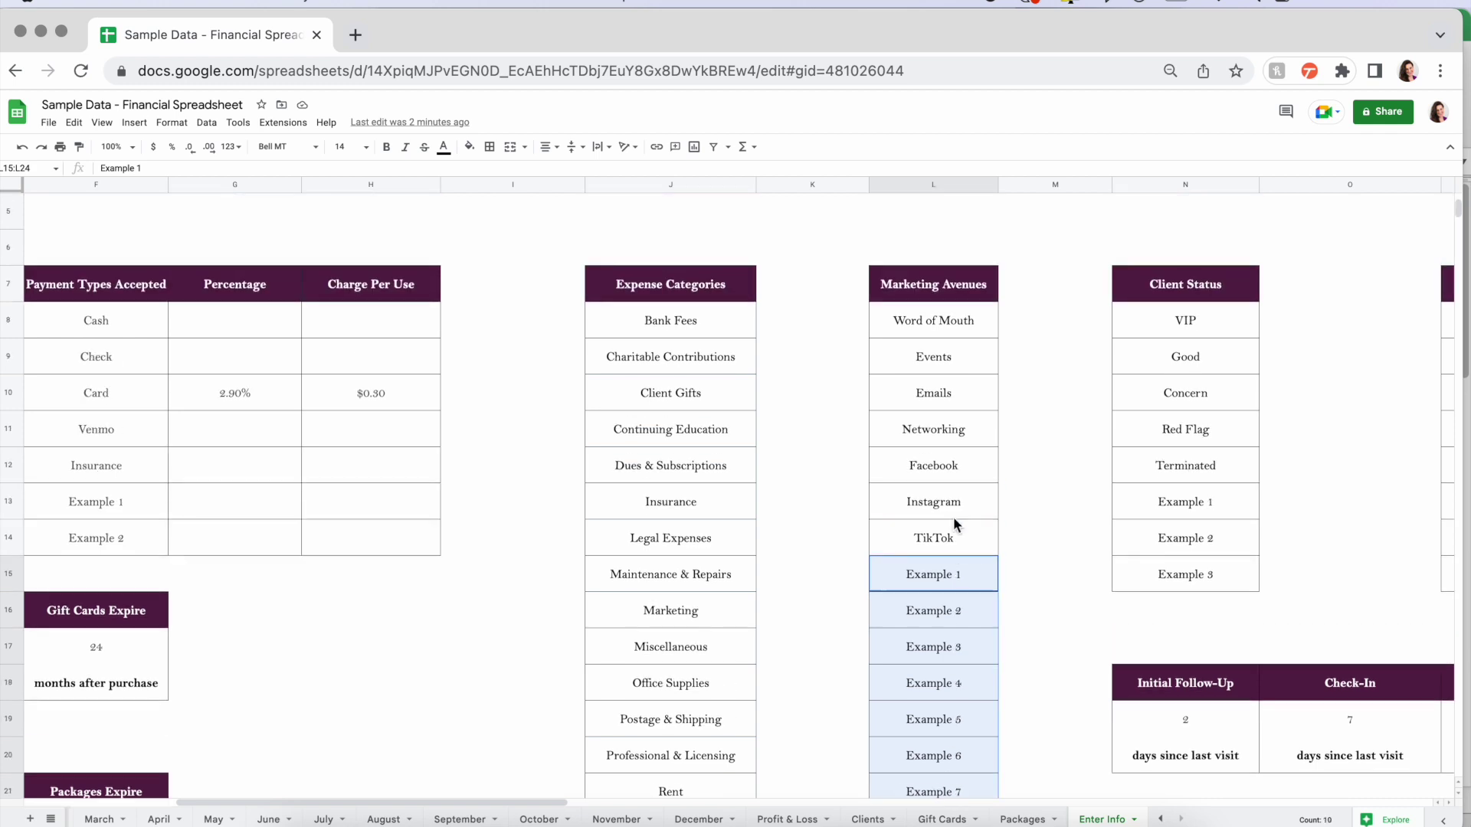
{"action": "left_click", "coordinate": [953, 325]}
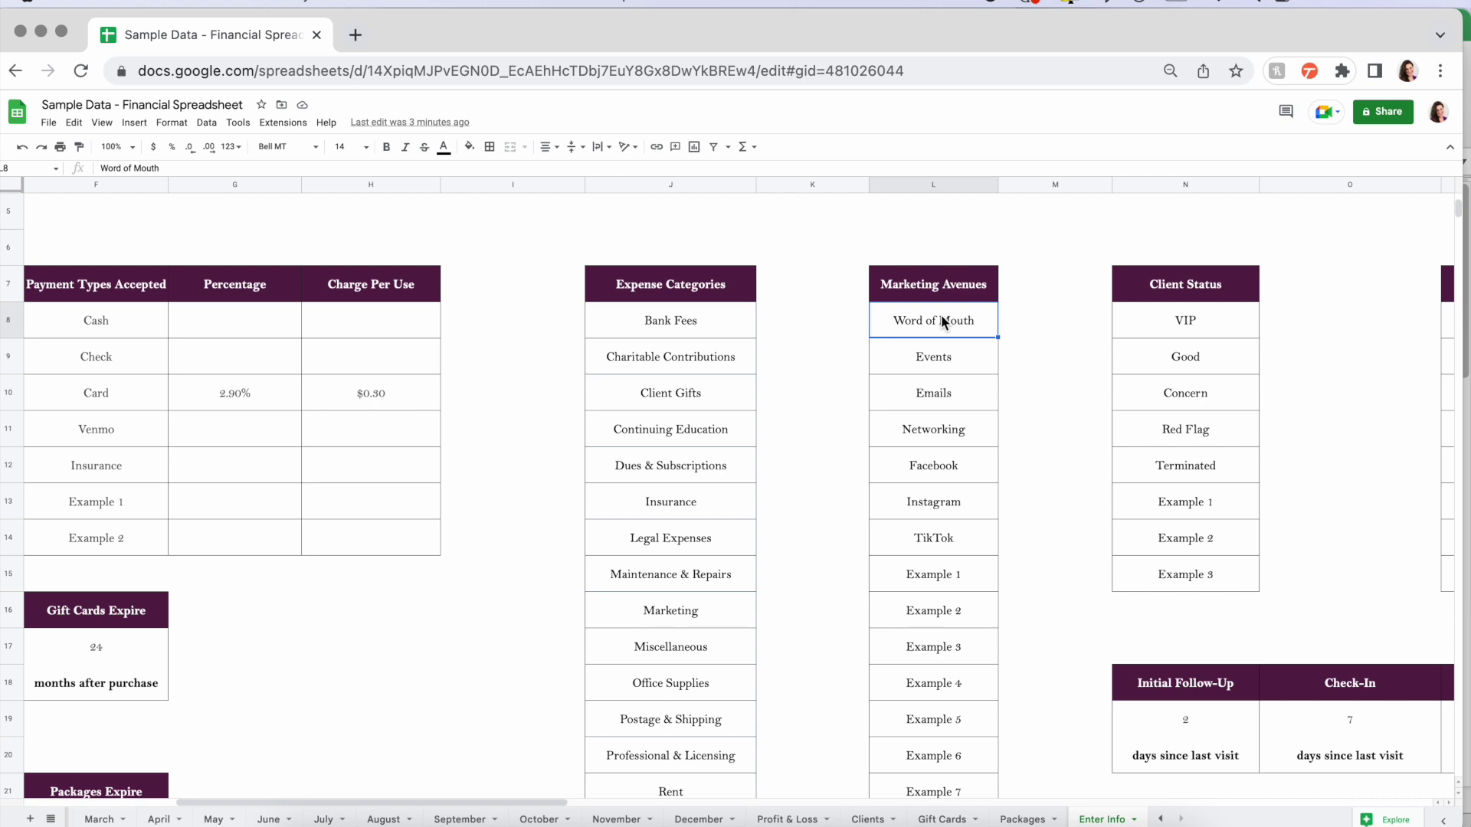
{"action": "left_click_drag", "start_coordinate": [941, 320], "coordinate": [931, 772]}
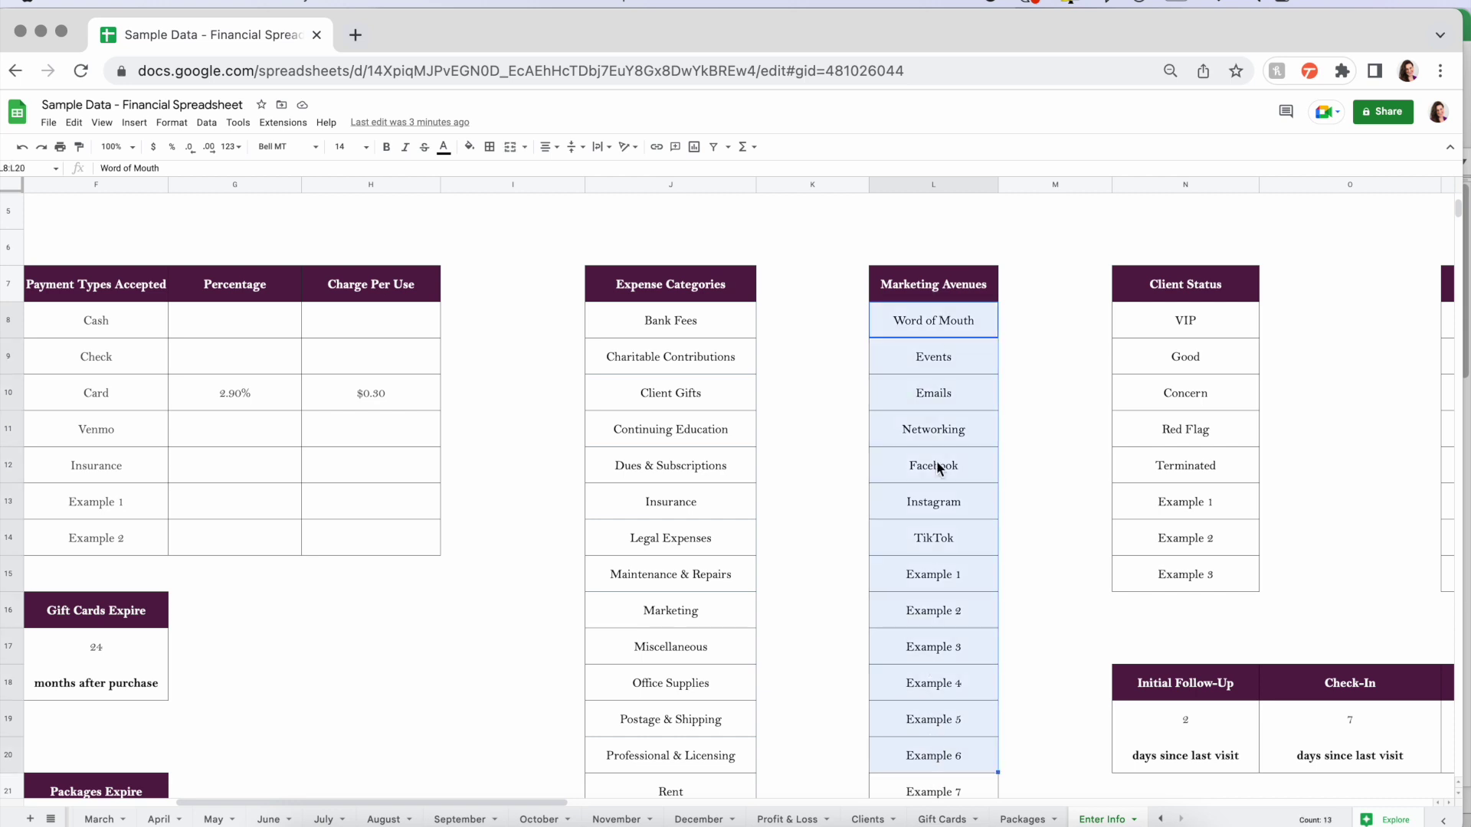
{"action": "scroll", "coordinate": [941, 628], "scroll_direction": "right", "scroll_amount": 2}
{"action": "scroll", "coordinate": [941, 628], "scroll_direction": "down", "scroll_amount": 5}
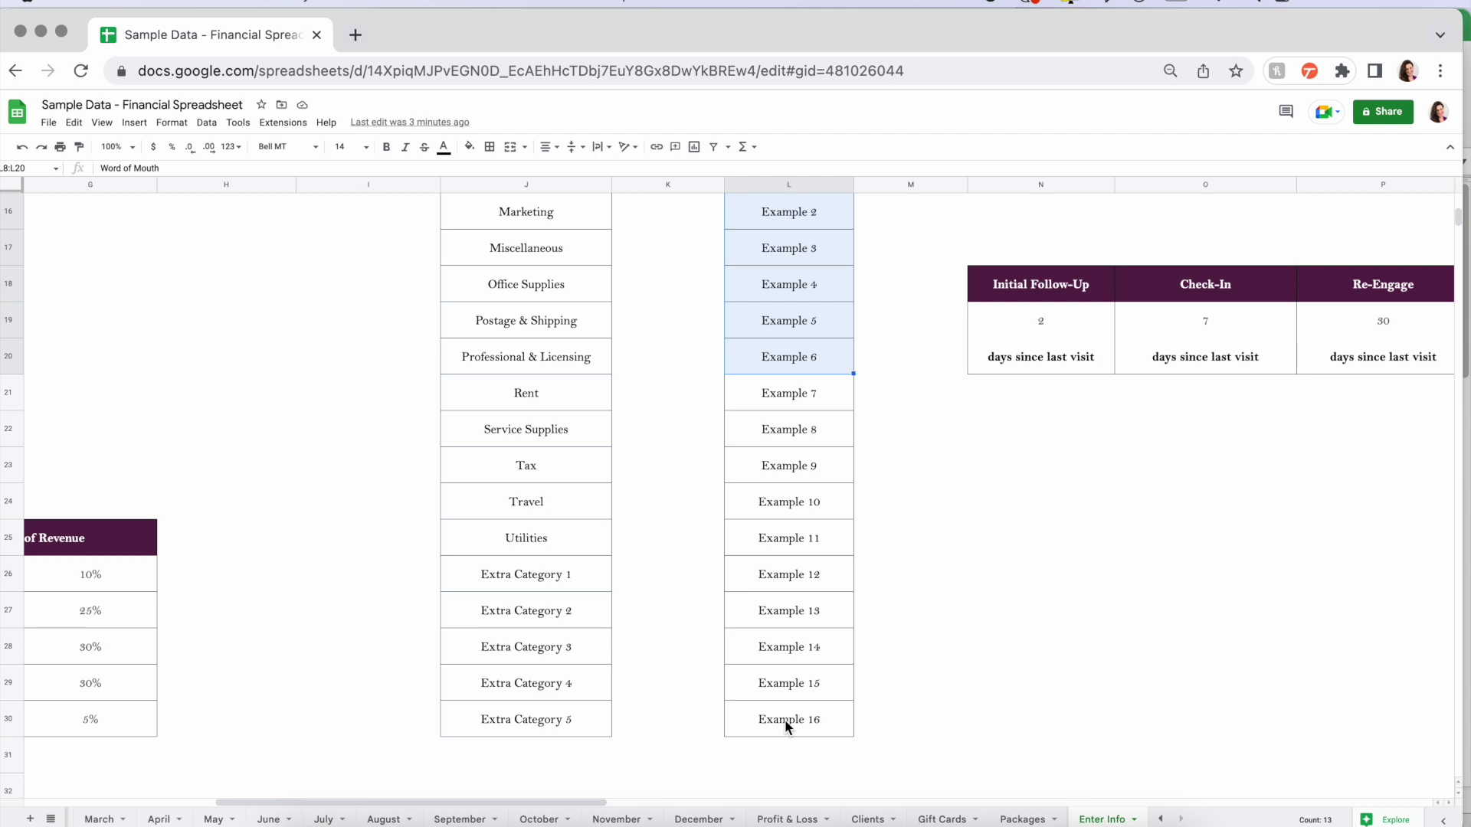
{"action": "left_click", "coordinate": [785, 719]}
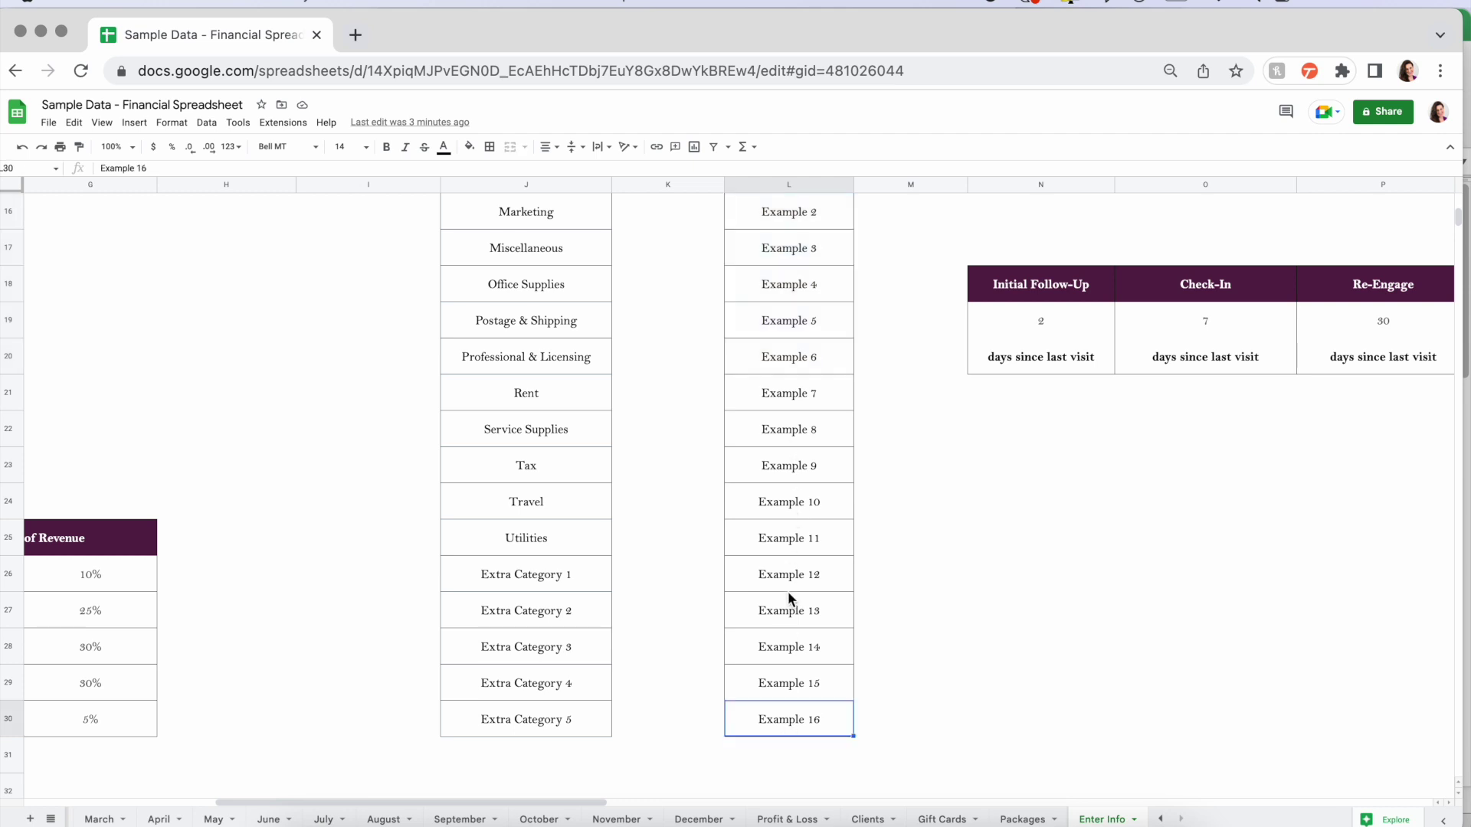
{"action": "scroll", "coordinate": [783, 494], "scroll_direction": "up", "scroll_amount": 5}
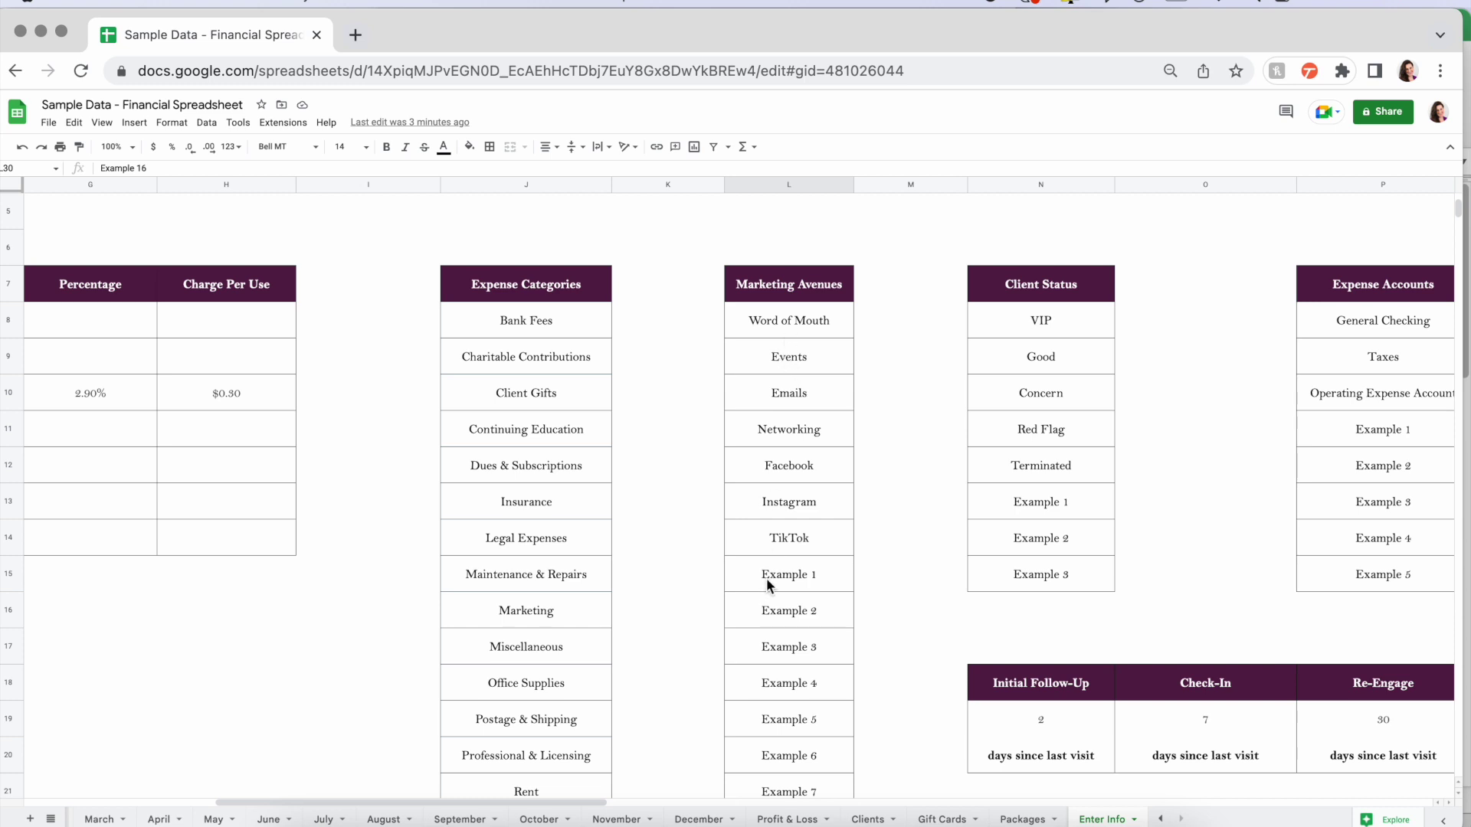
{"action": "left_click_drag", "start_coordinate": [1073, 327], "coordinate": [1067, 574]}
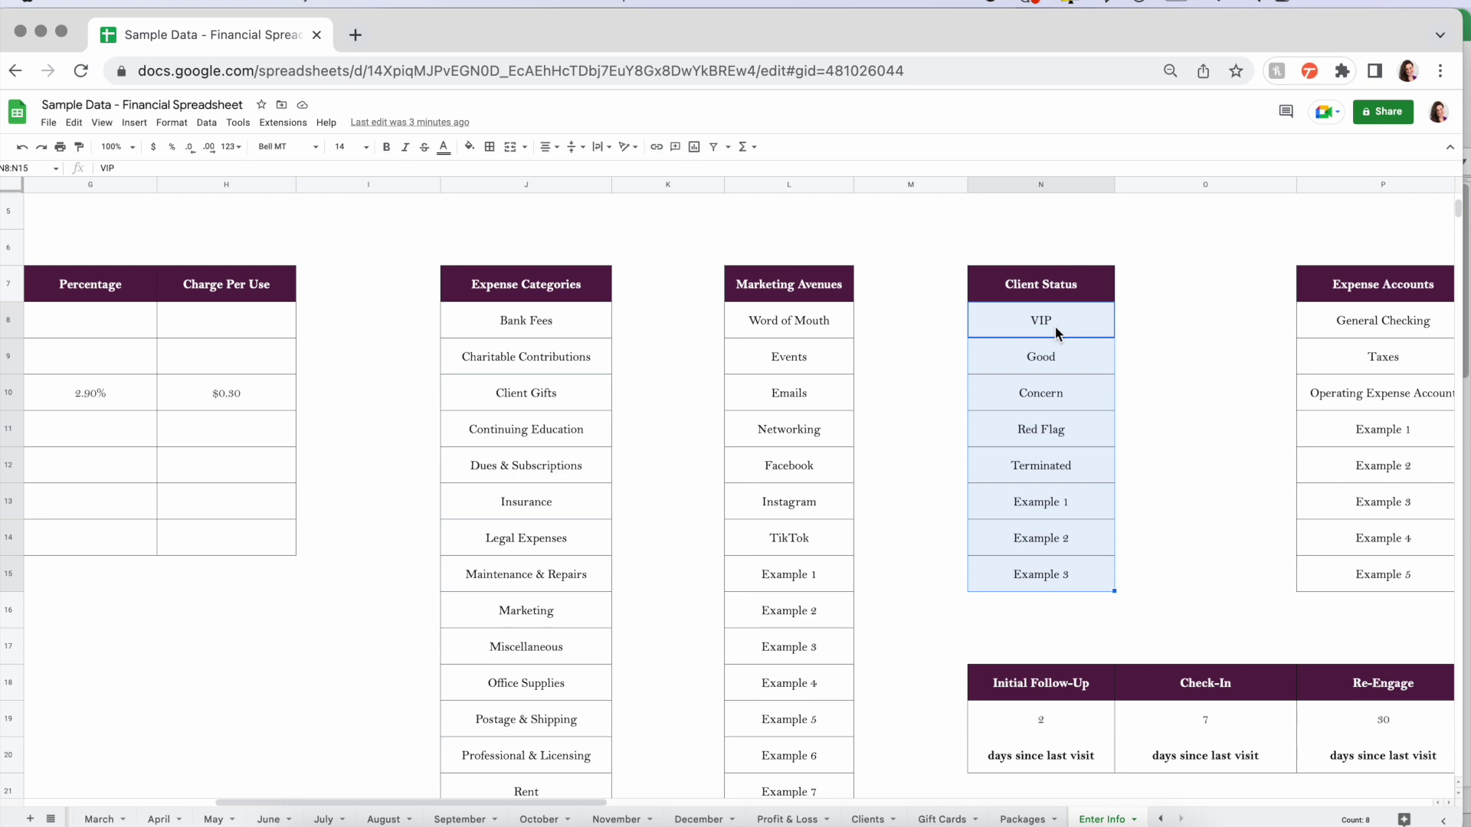
{"action": "left_click", "coordinate": [1057, 331]}
{"action": "left_click", "coordinate": [1077, 360]}
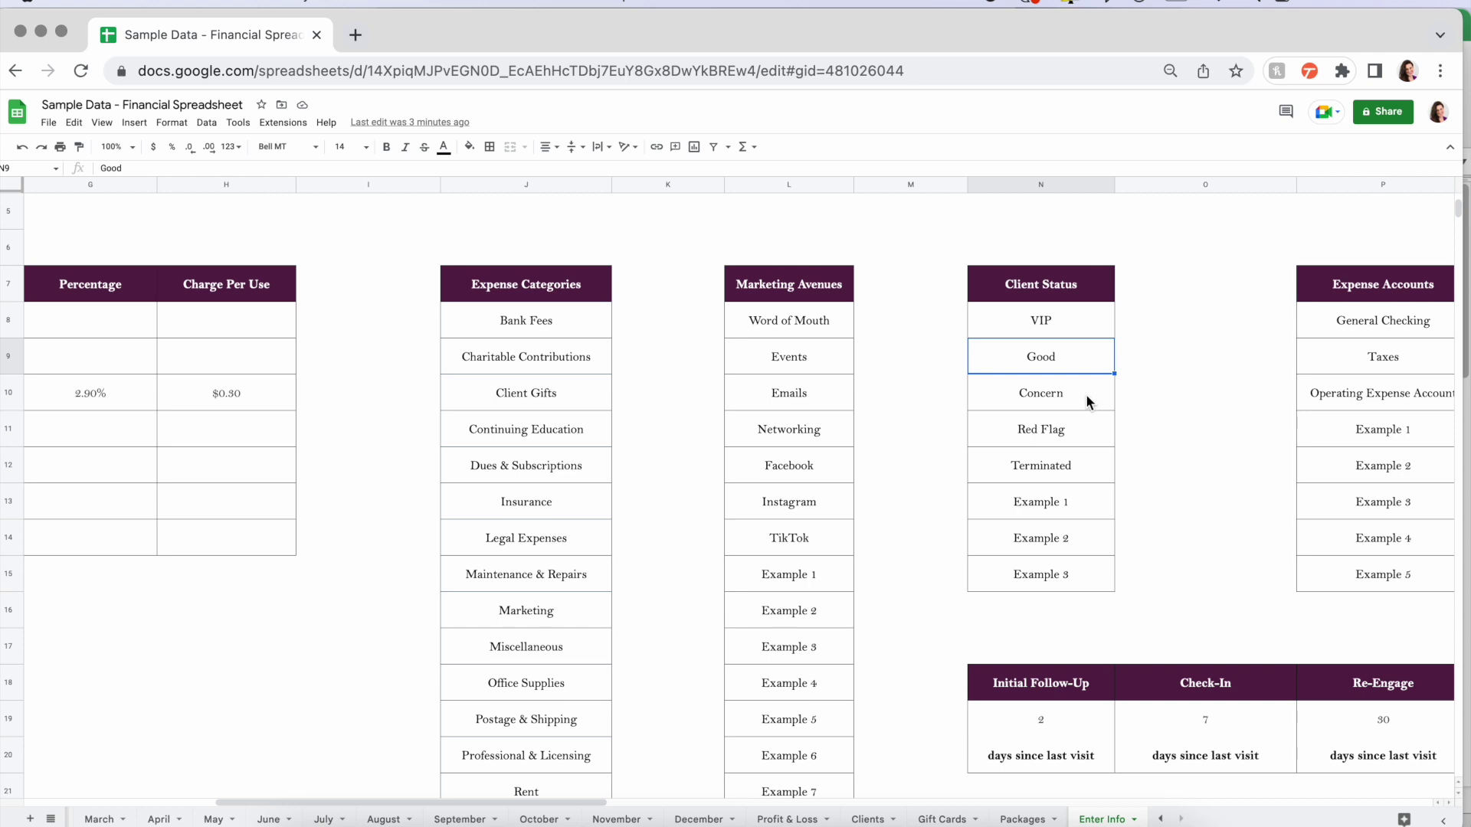
{"action": "left_click", "coordinate": [1086, 394]}
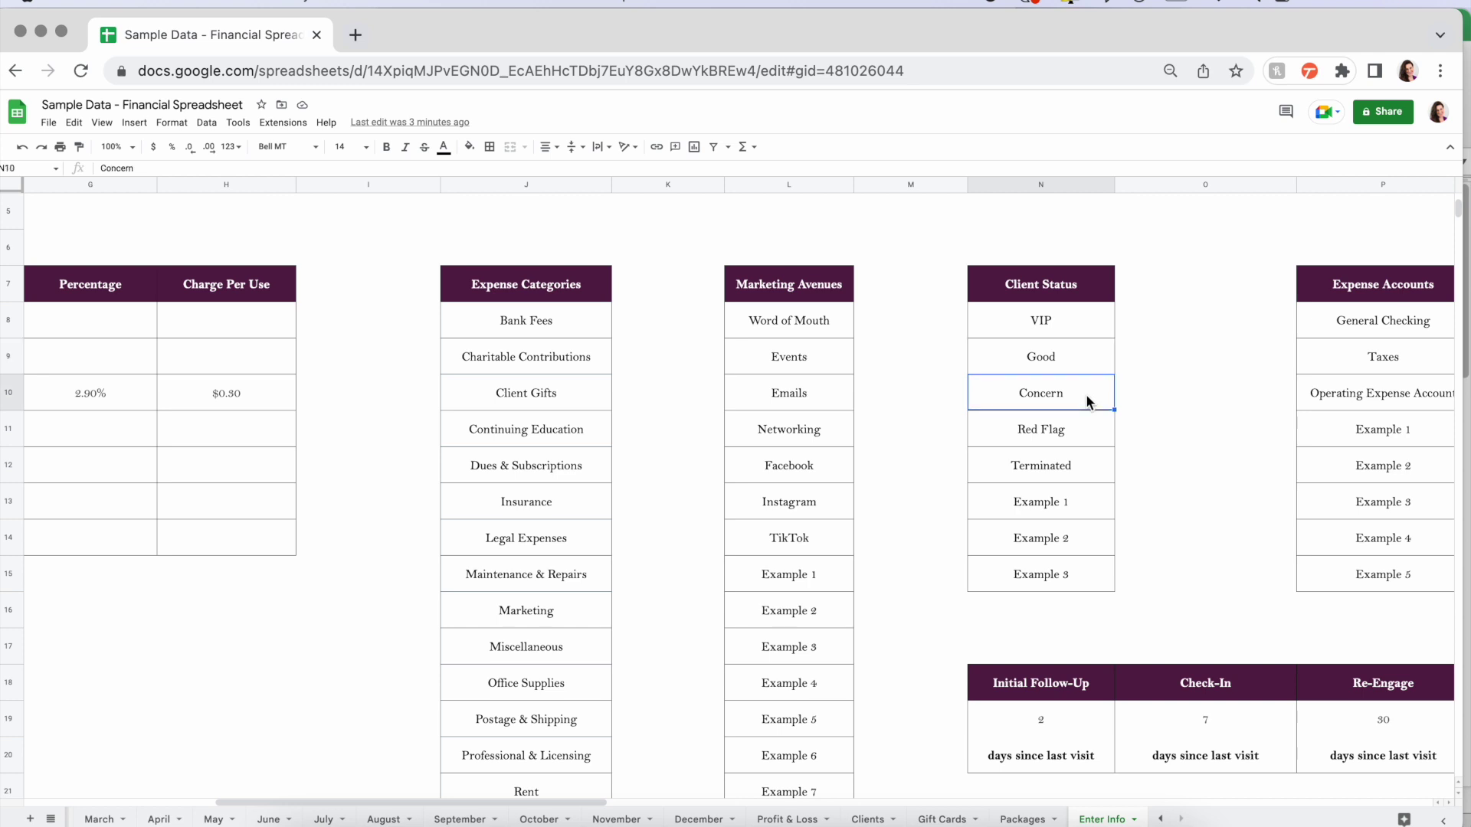
{"action": "left_click", "coordinate": [1084, 435]}
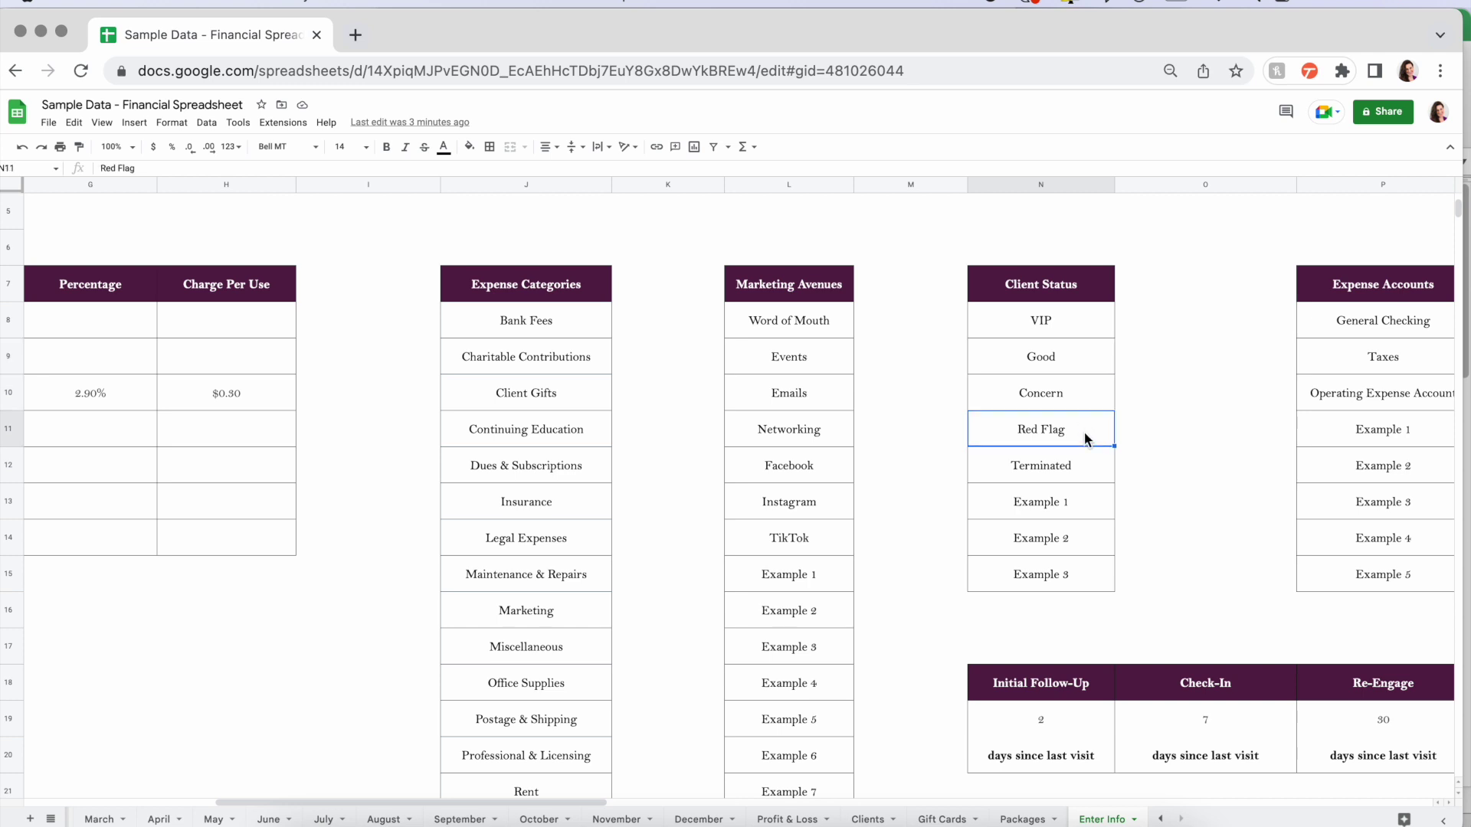
{"action": "left_click", "coordinate": [1083, 476]}
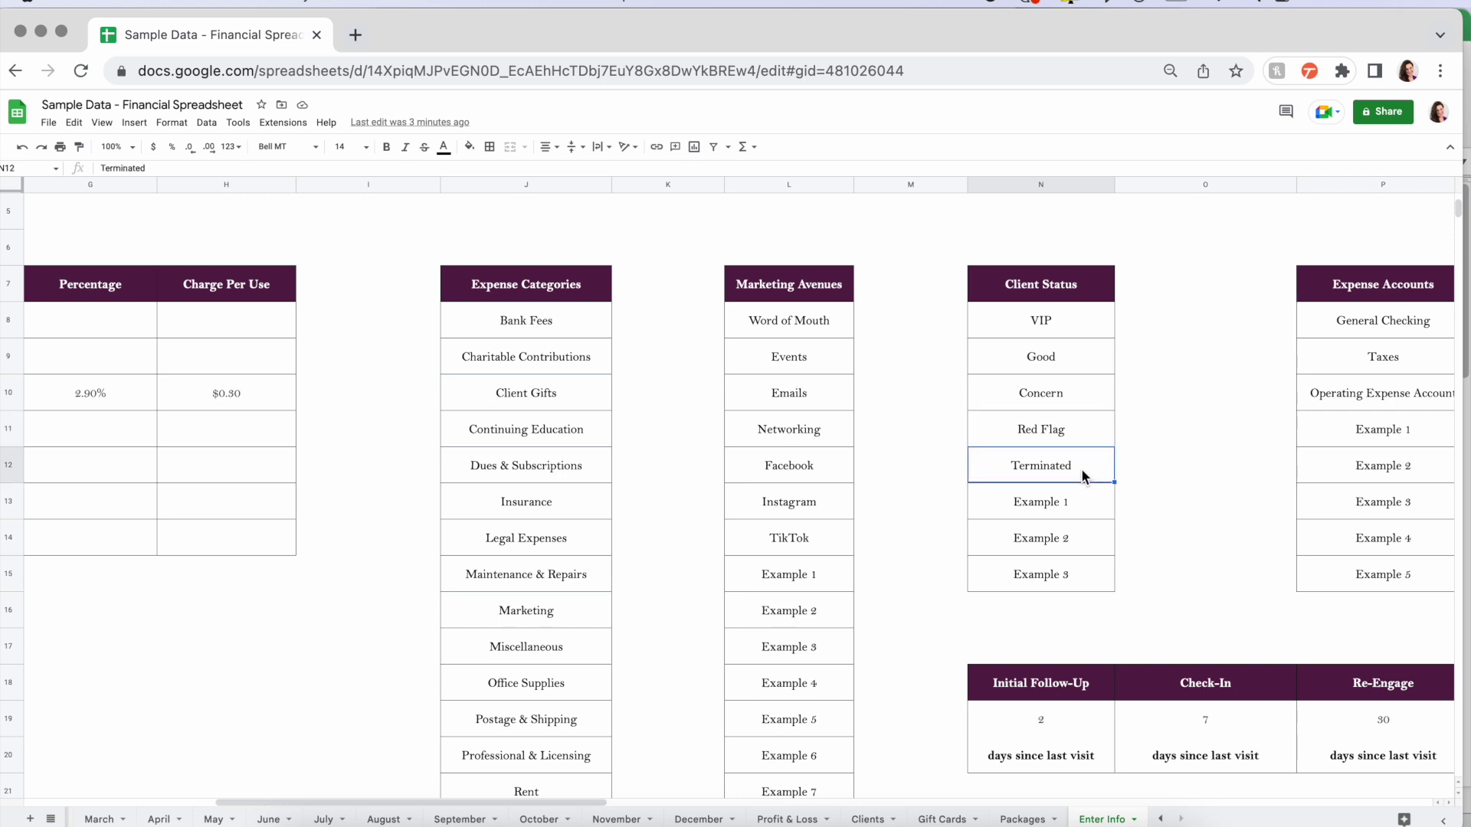
{"action": "left_click_drag", "start_coordinate": [1086, 504], "coordinate": [1083, 573]}
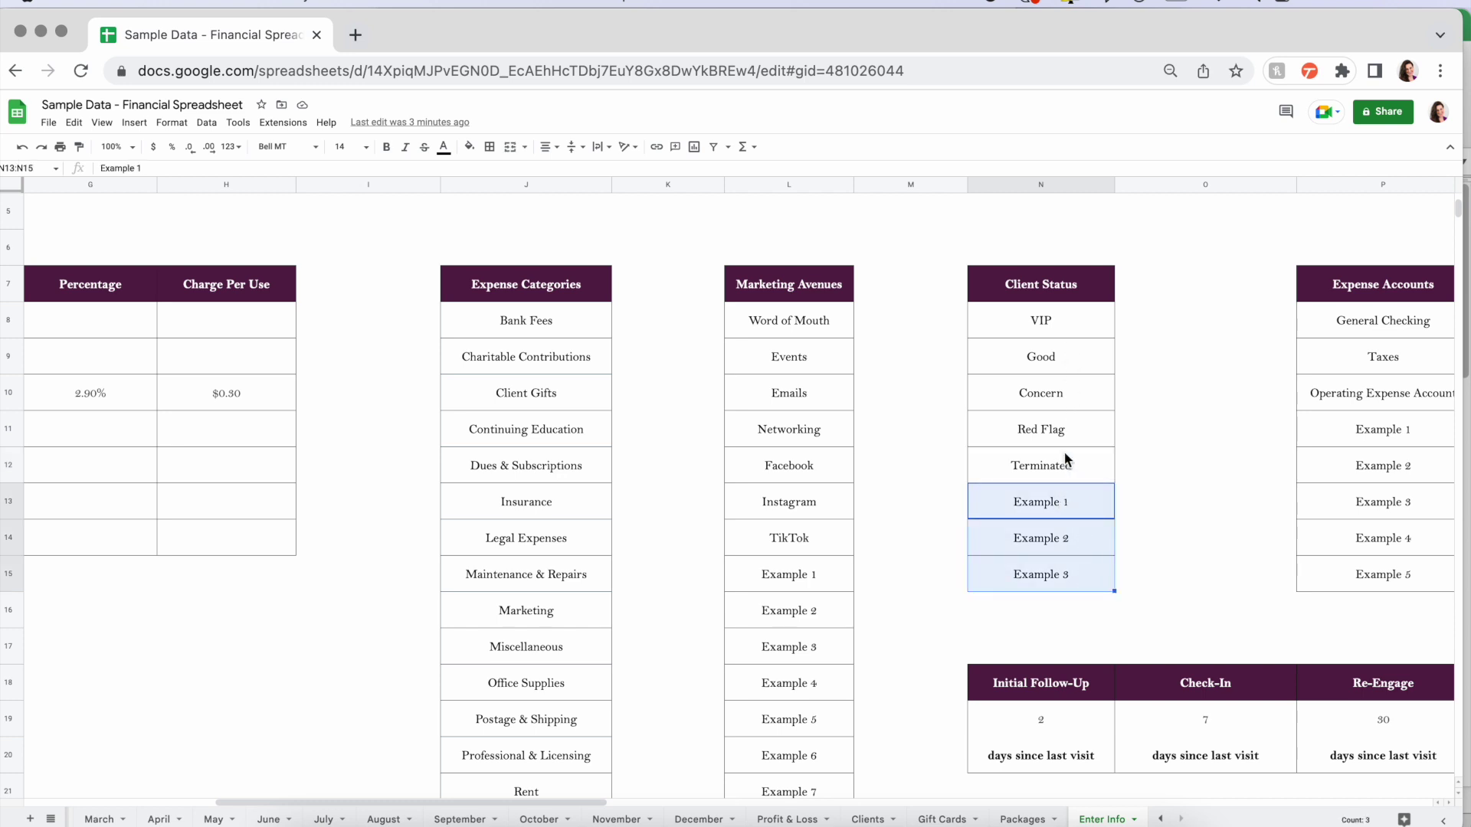
{"action": "left_click", "coordinate": [1033, 432]}
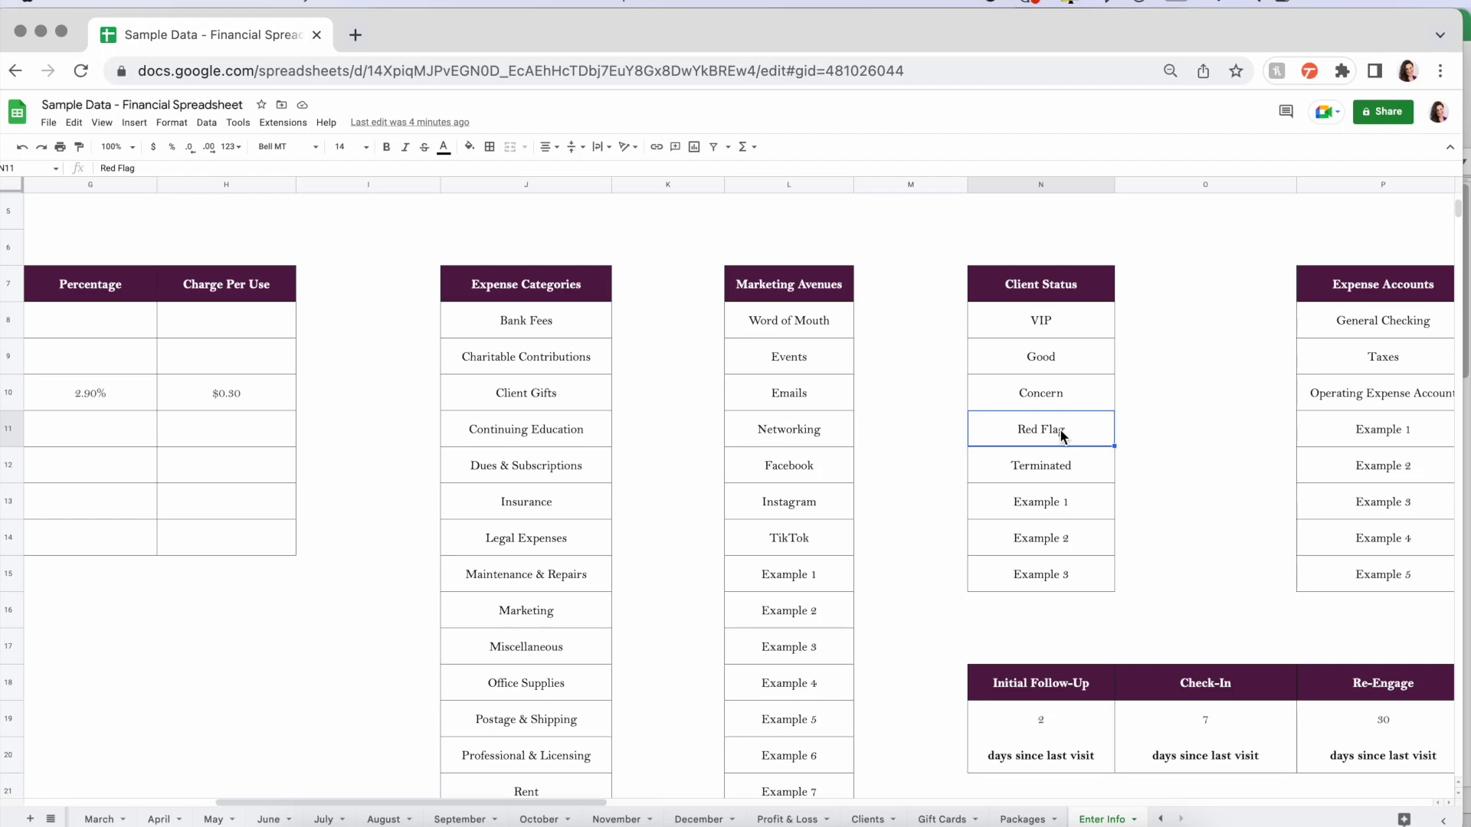
{"action": "left_click", "coordinate": [1215, 426]}
{"action": "scroll", "coordinate": [1215, 425], "scroll_direction": "right", "scroll_amount": 2}
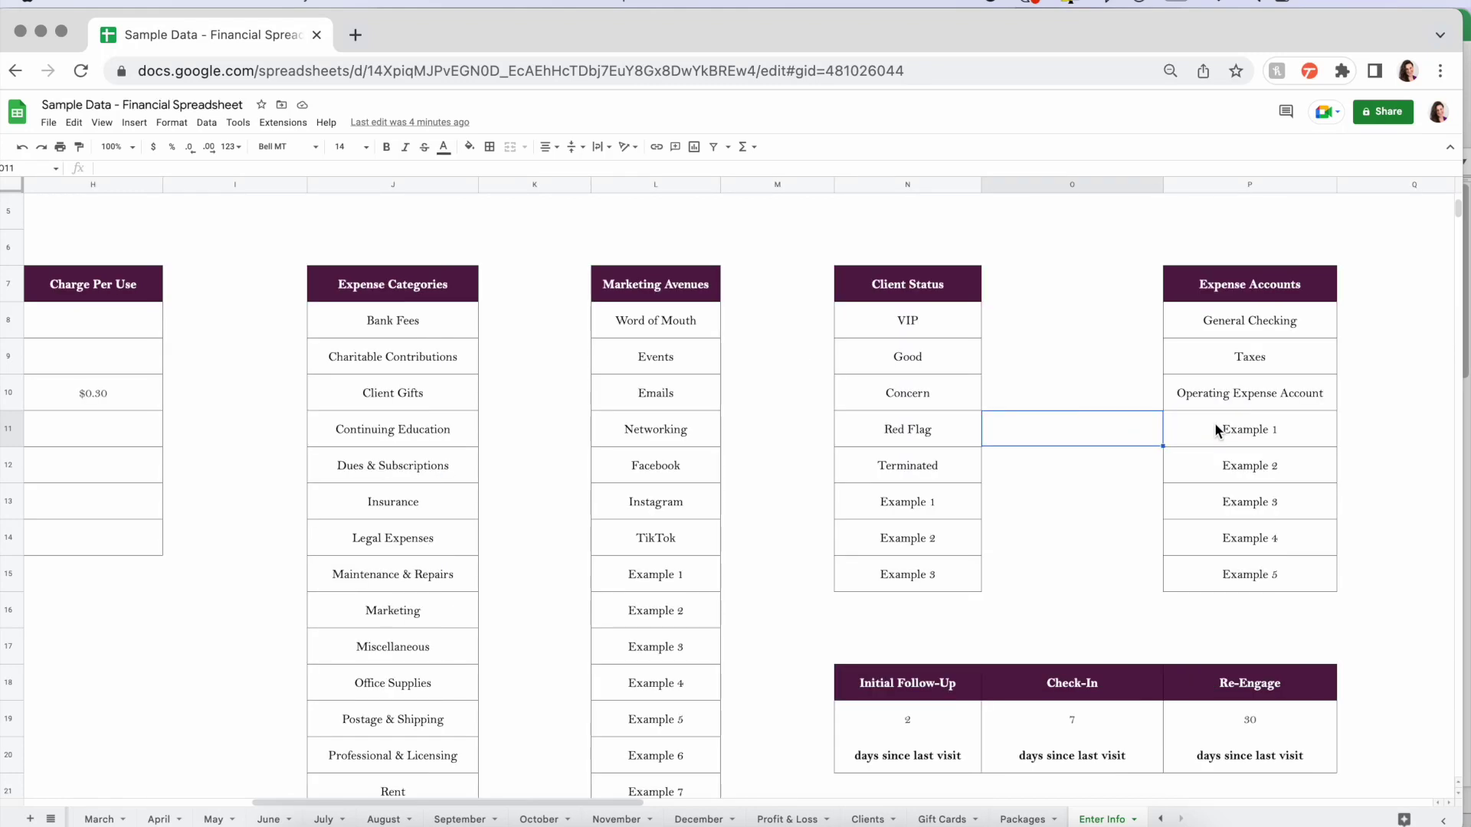
{"action": "scroll", "coordinate": [1186, 343], "scroll_direction": "right", "scroll_amount": 2}
{"action": "left_click_drag", "start_coordinate": [1133, 320], "coordinate": [1143, 576]}
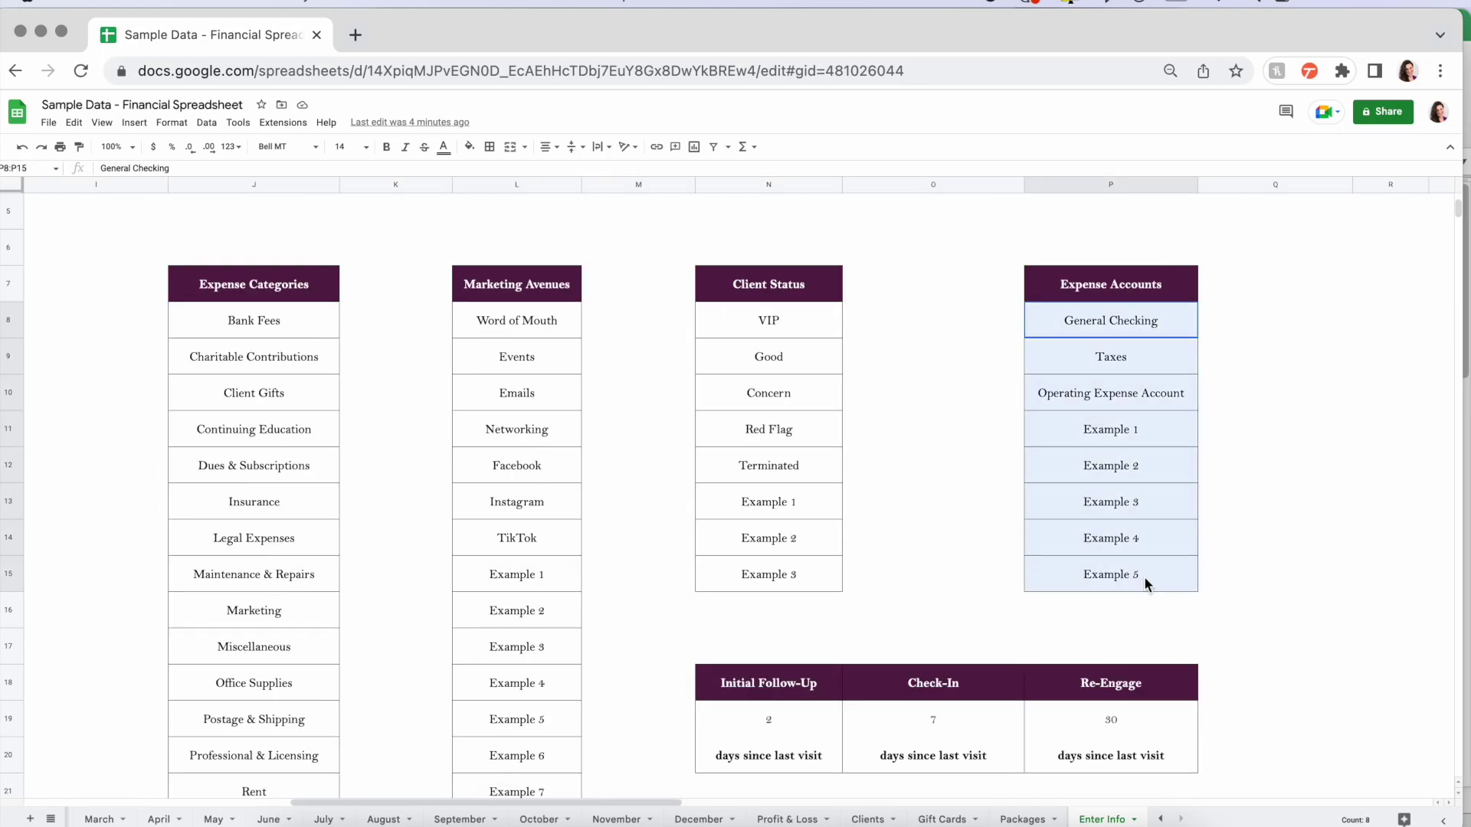
{"action": "left_click", "coordinate": [1153, 320]}
{"action": "left_click", "coordinate": [1152, 356]}
{"action": "left_click", "coordinate": [1150, 392]}
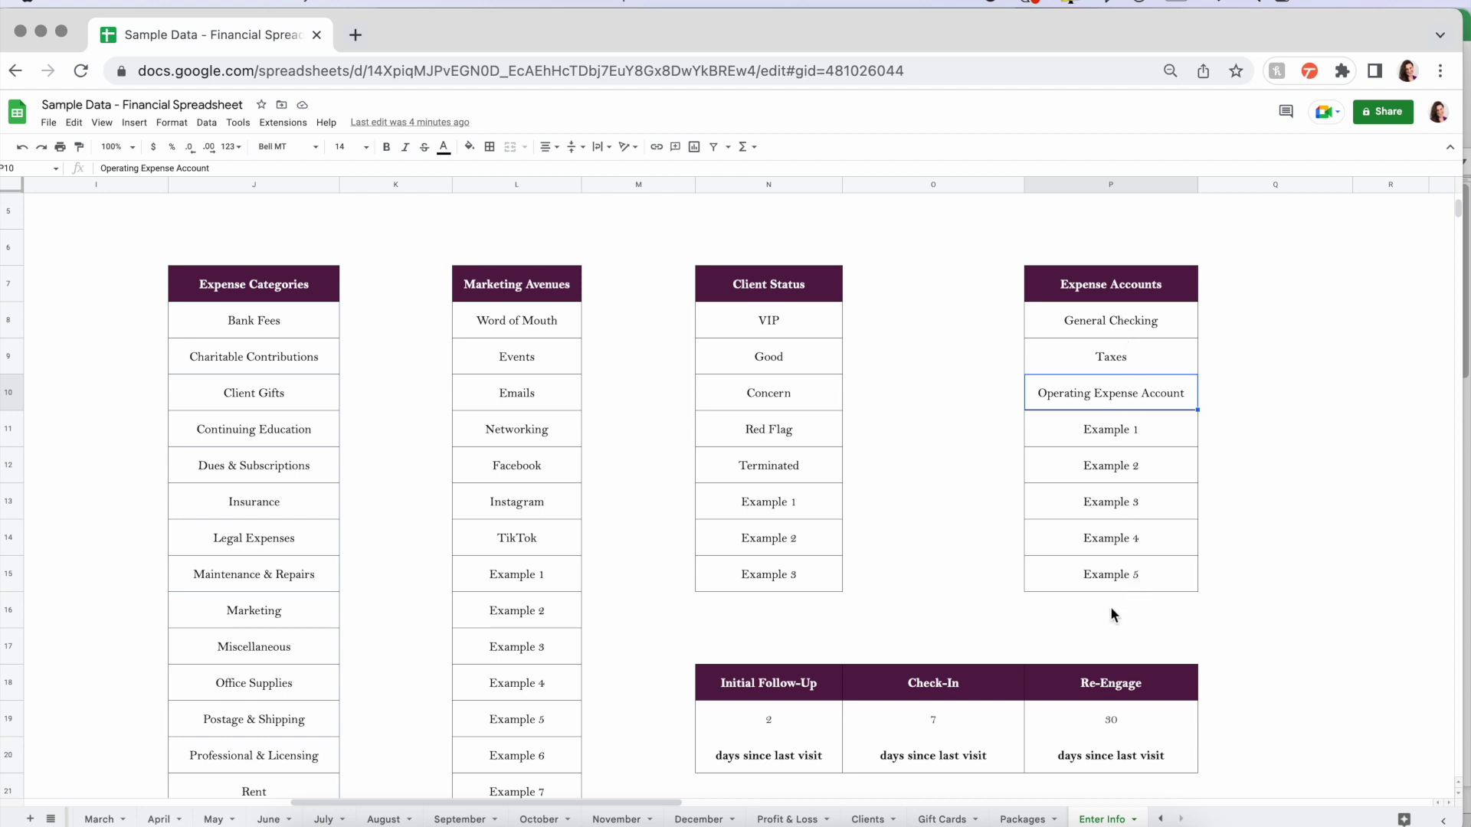
{"action": "scroll", "coordinate": [1111, 615], "scroll_direction": "down", "scroll_amount": 5}
{"action": "scroll", "coordinate": [954, 634], "scroll_direction": "down", "scroll_amount": 2}
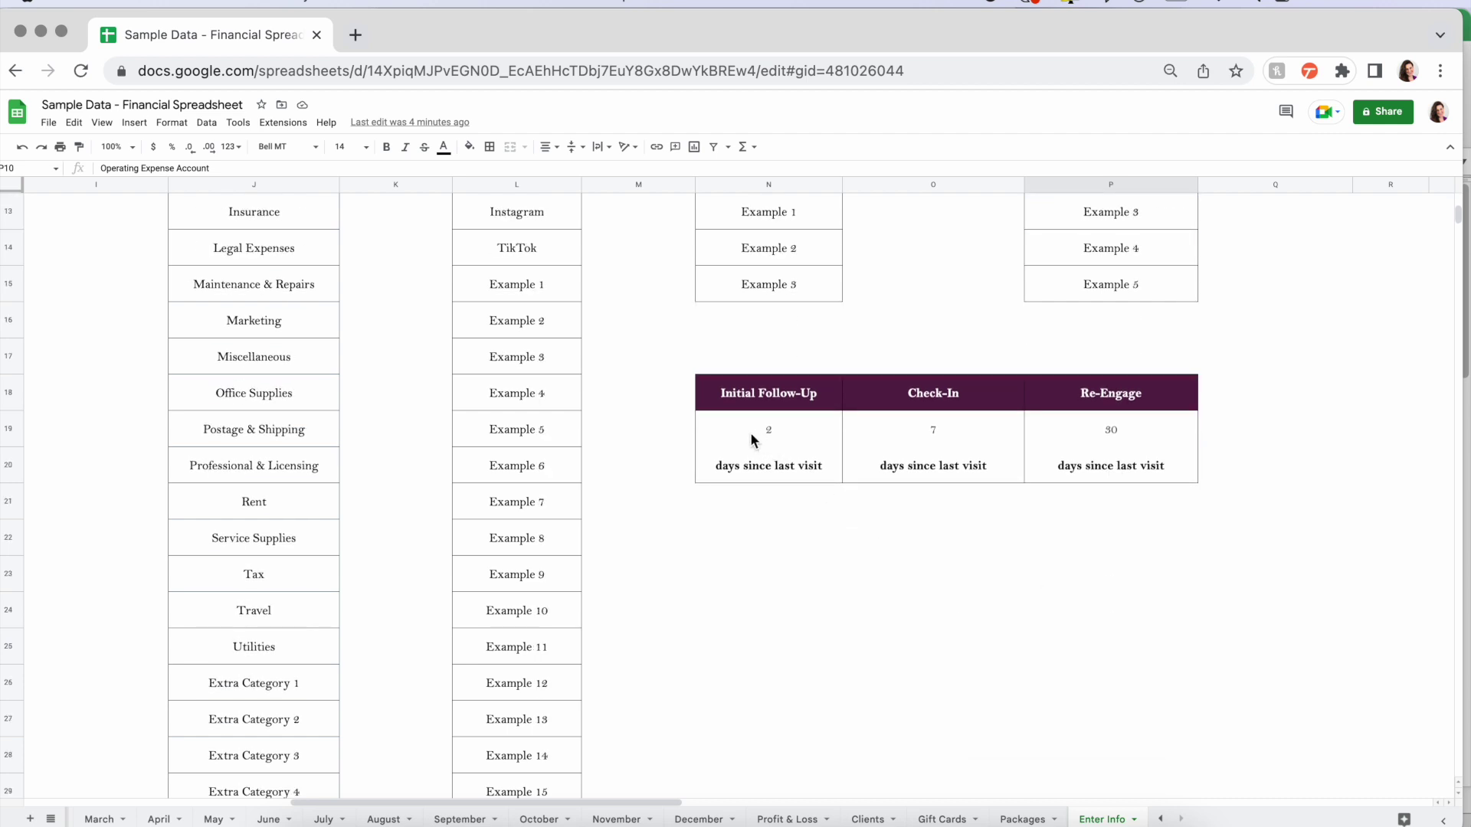
{"action": "left_click", "coordinate": [754, 438]}
{"action": "left_click", "coordinate": [922, 435]}
{"action": "left_click", "coordinate": [1045, 435]}
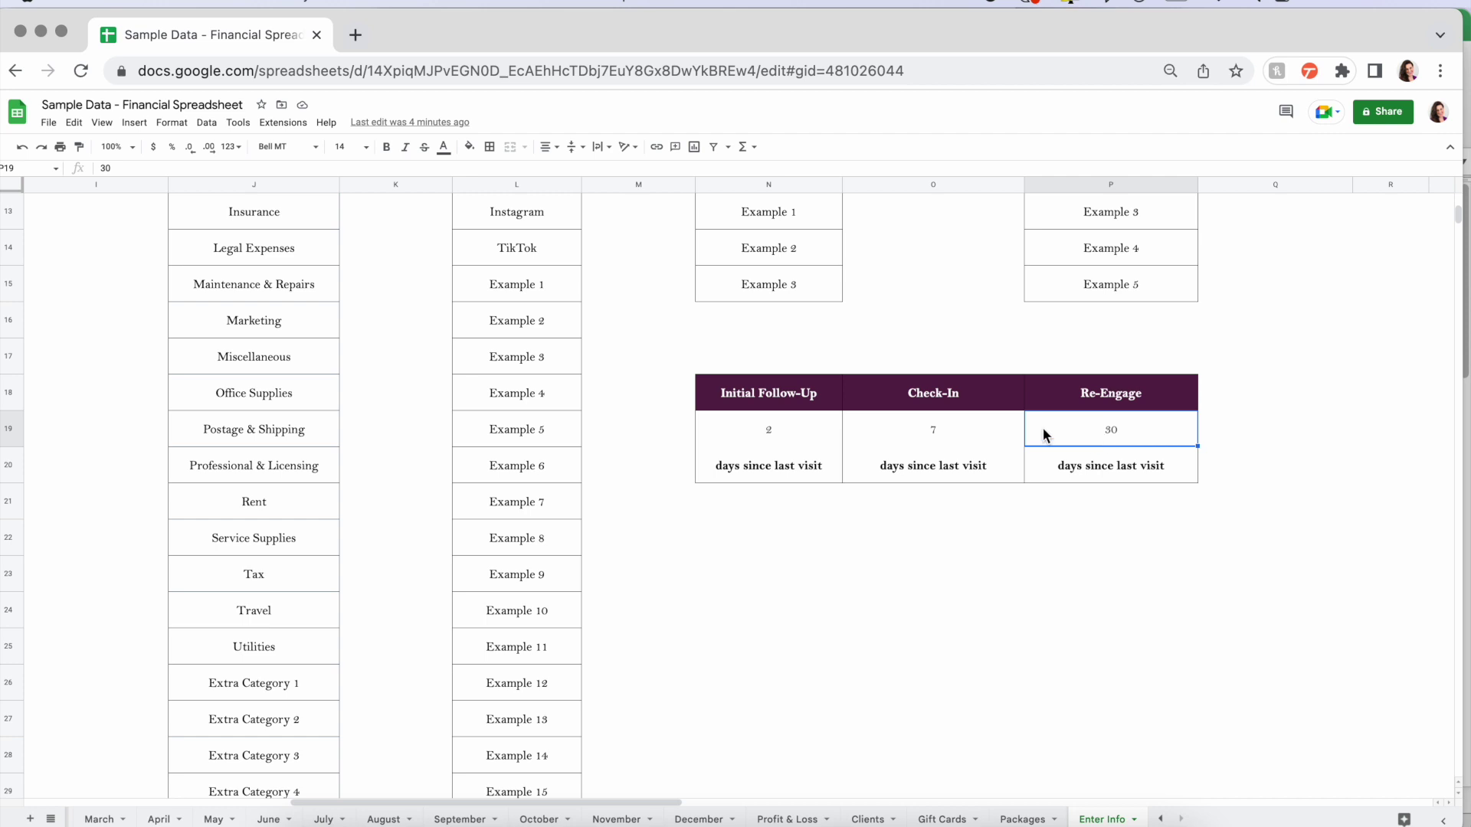
{"action": "left_click", "coordinate": [754, 434]}
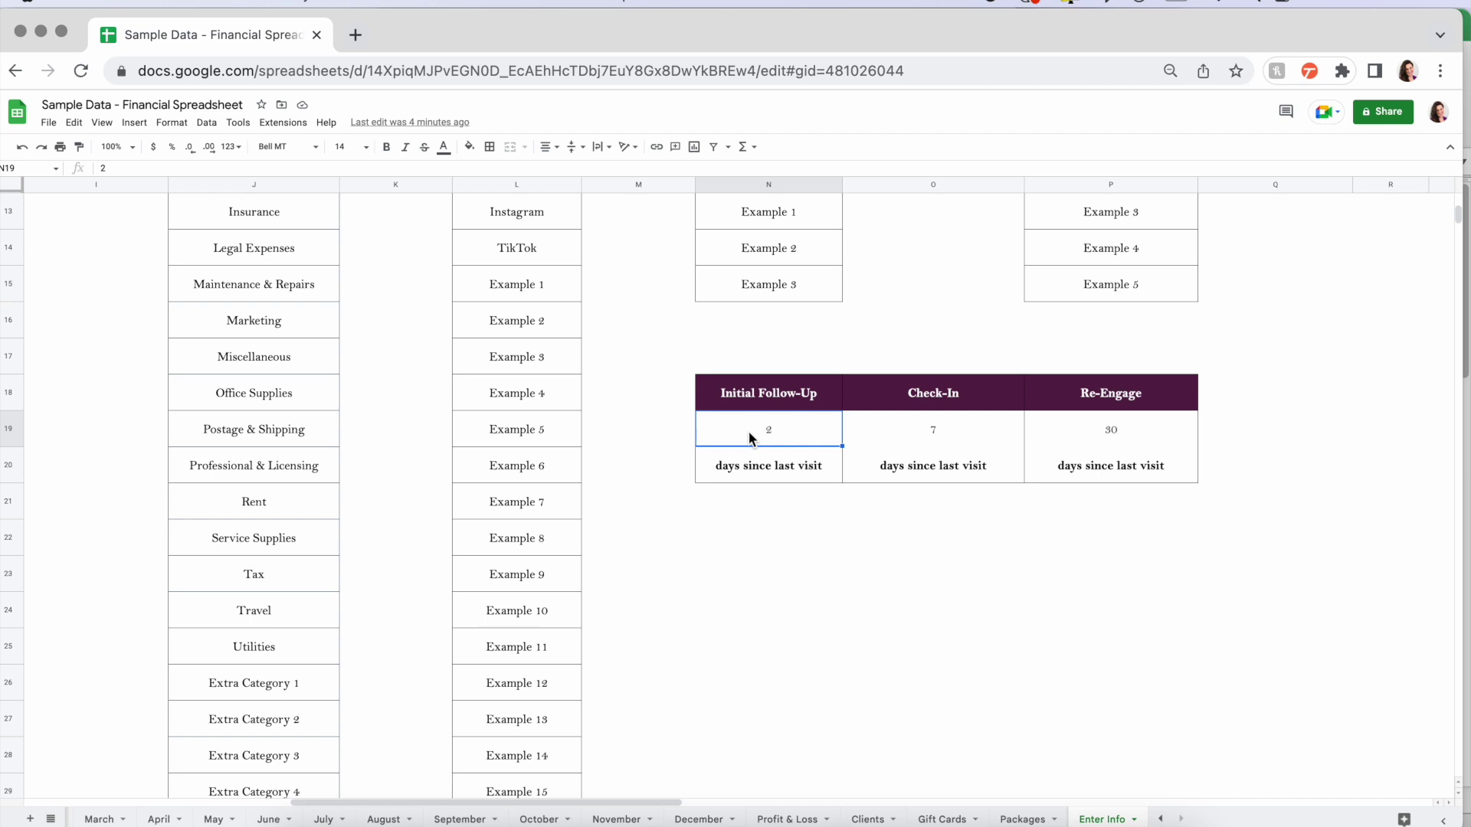
{"action": "left_click", "coordinate": [966, 435]}
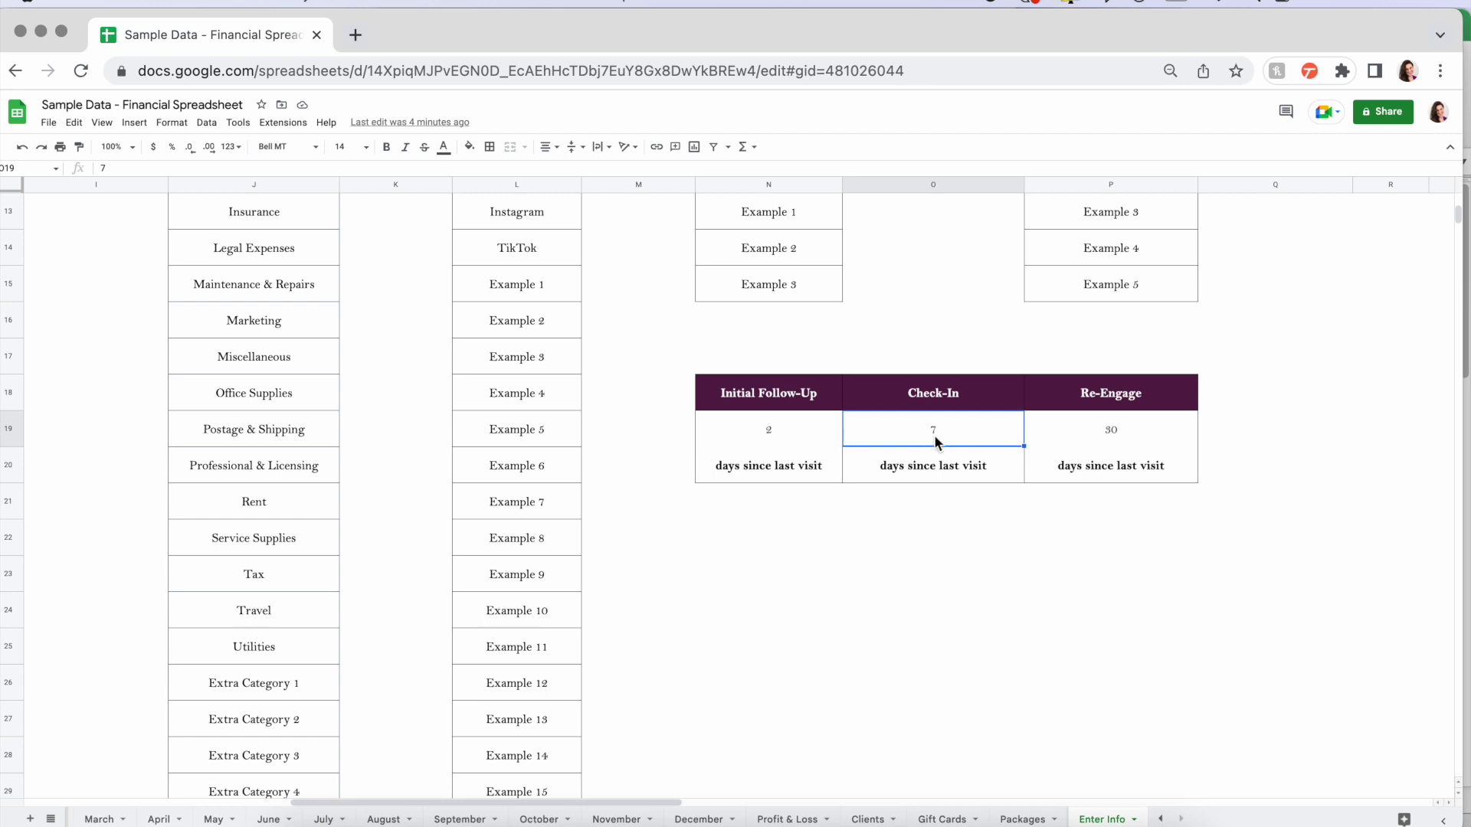
{"action": "left_click", "coordinate": [1154, 431]}
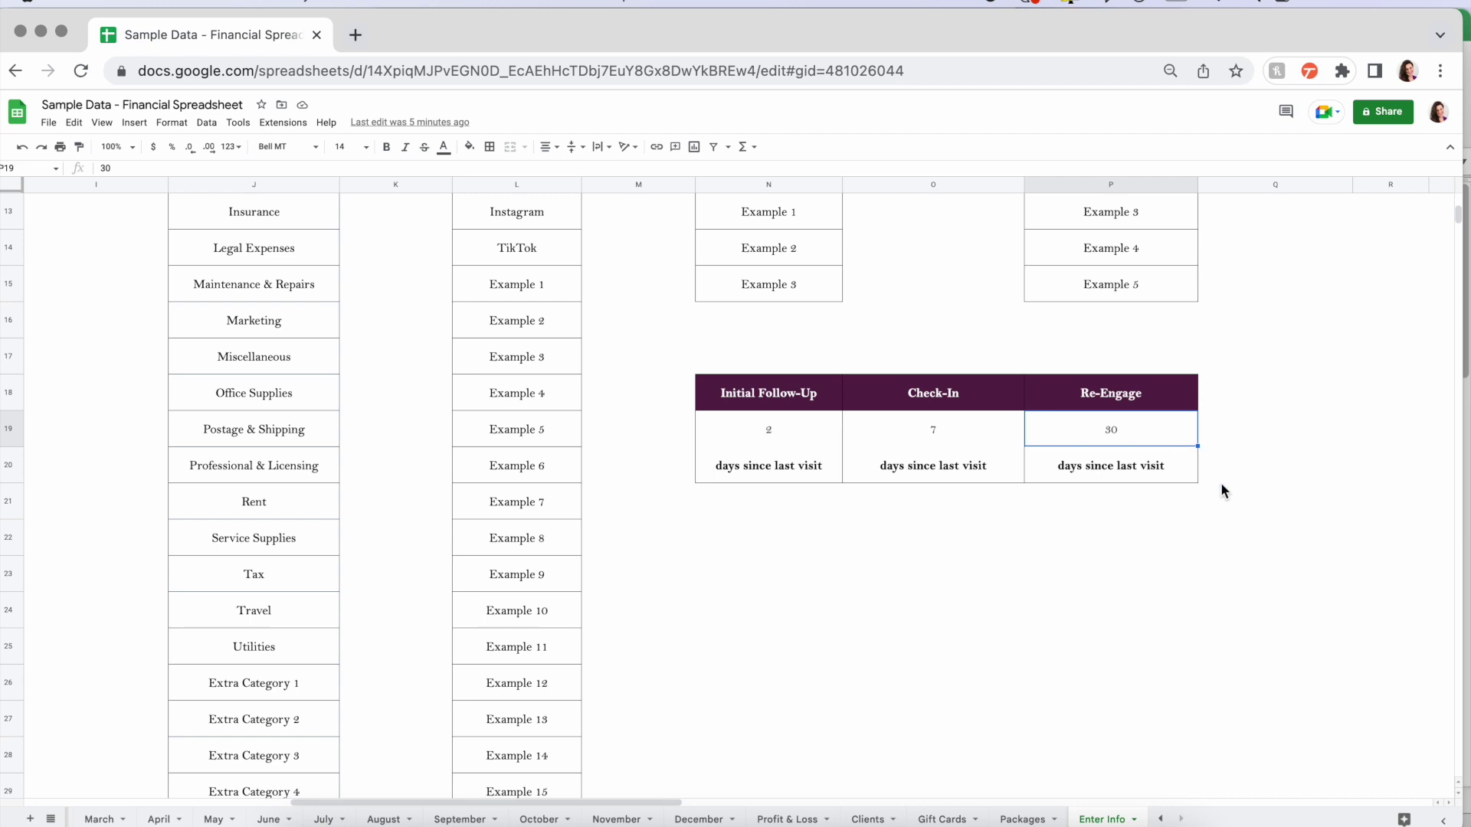
{"action": "scroll", "coordinate": [991, 627], "scroll_direction": "down", "scroll_amount": 10}
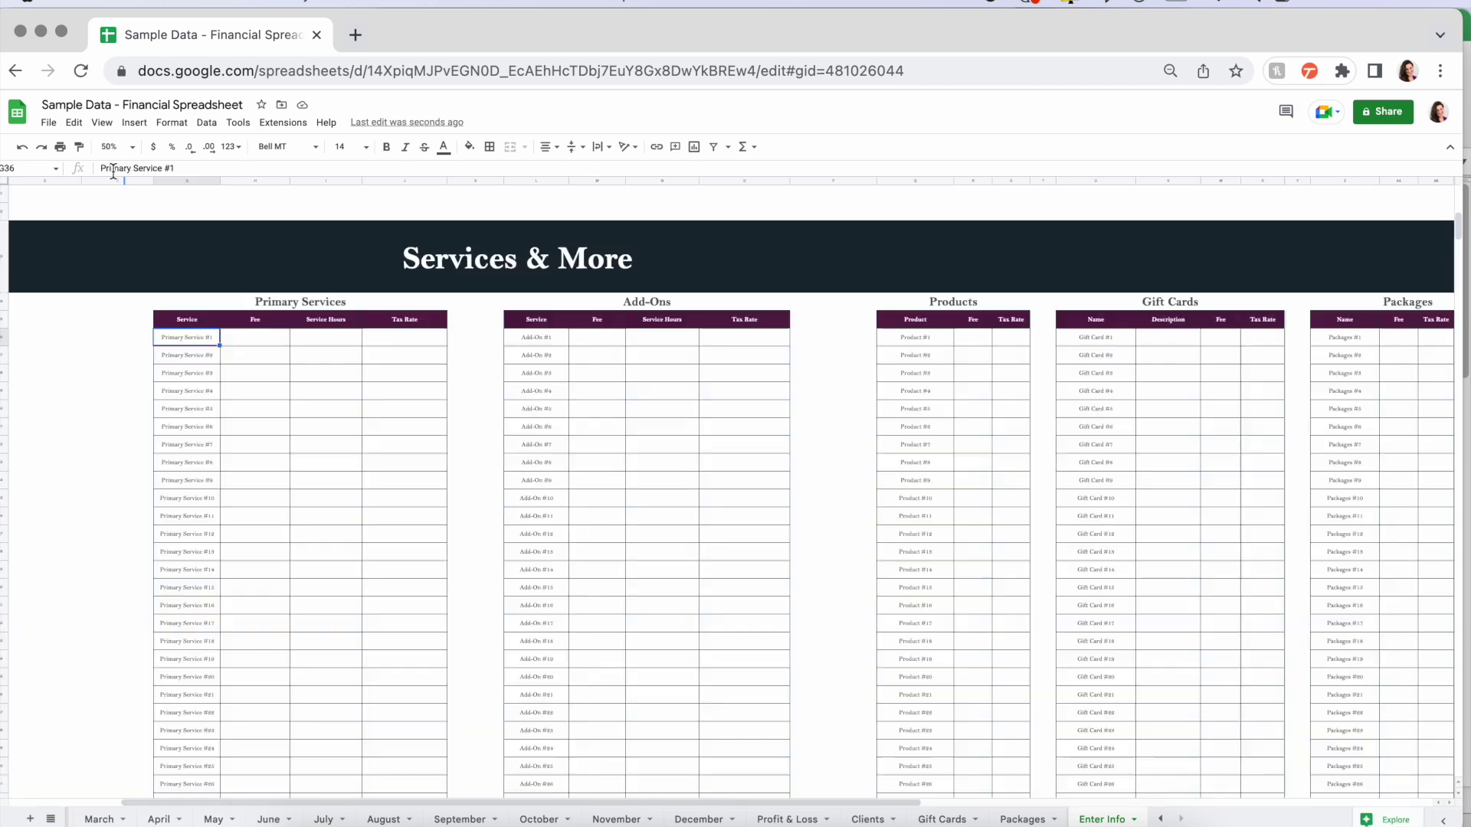
{"action": "scroll", "coordinate": [70, 413], "scroll_direction": "up", "scroll_amount": 1}
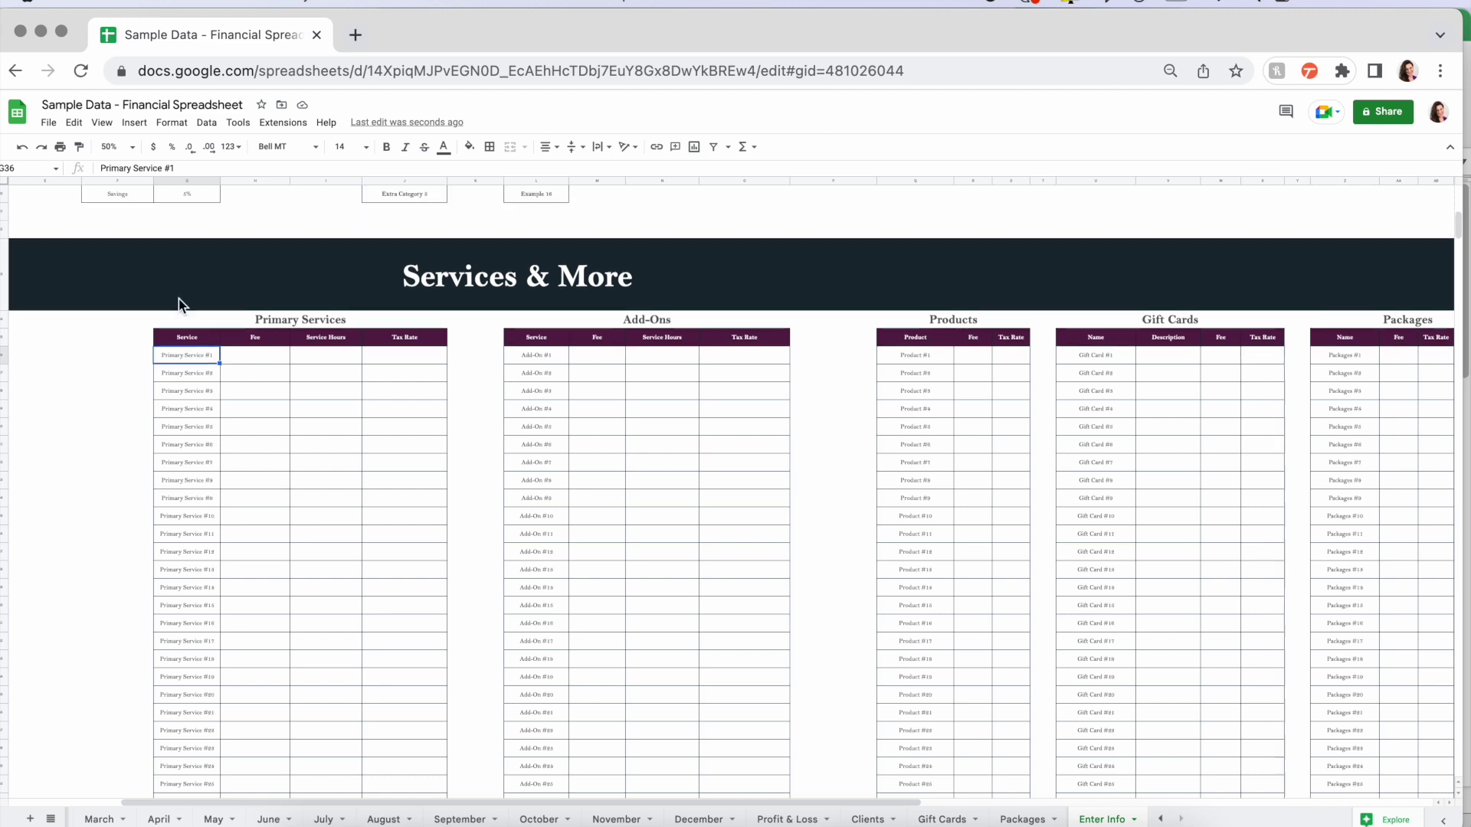
{"action": "scroll", "coordinate": [144, 375], "scroll_direction": "left", "scroll_amount": 5}
{"action": "scroll", "coordinate": [252, 416], "scroll_direction": "right", "scroll_amount": 1}
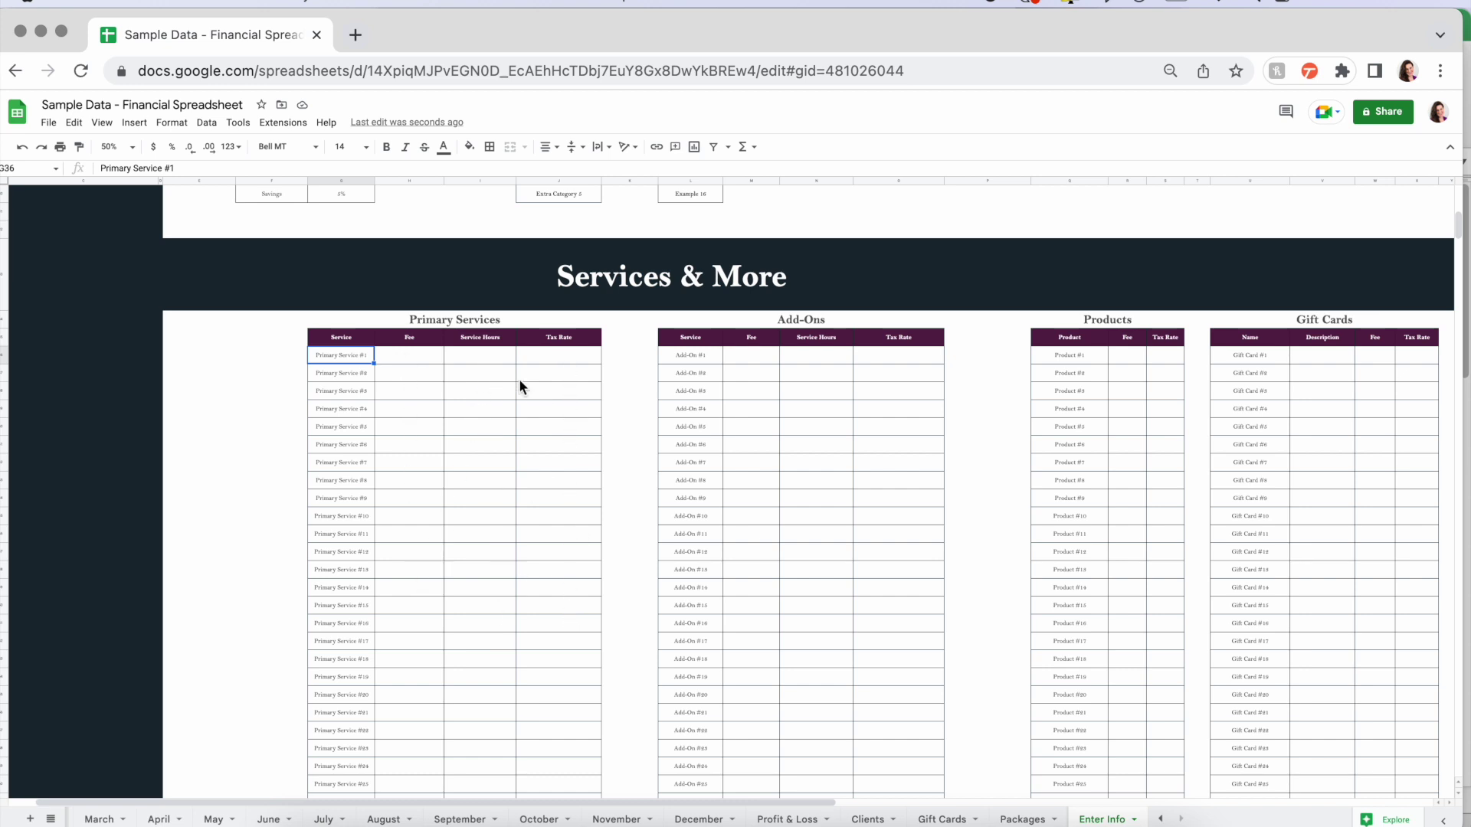
{"action": "left_click", "coordinate": [478, 322]}
{"action": "left_click", "coordinate": [799, 322]}
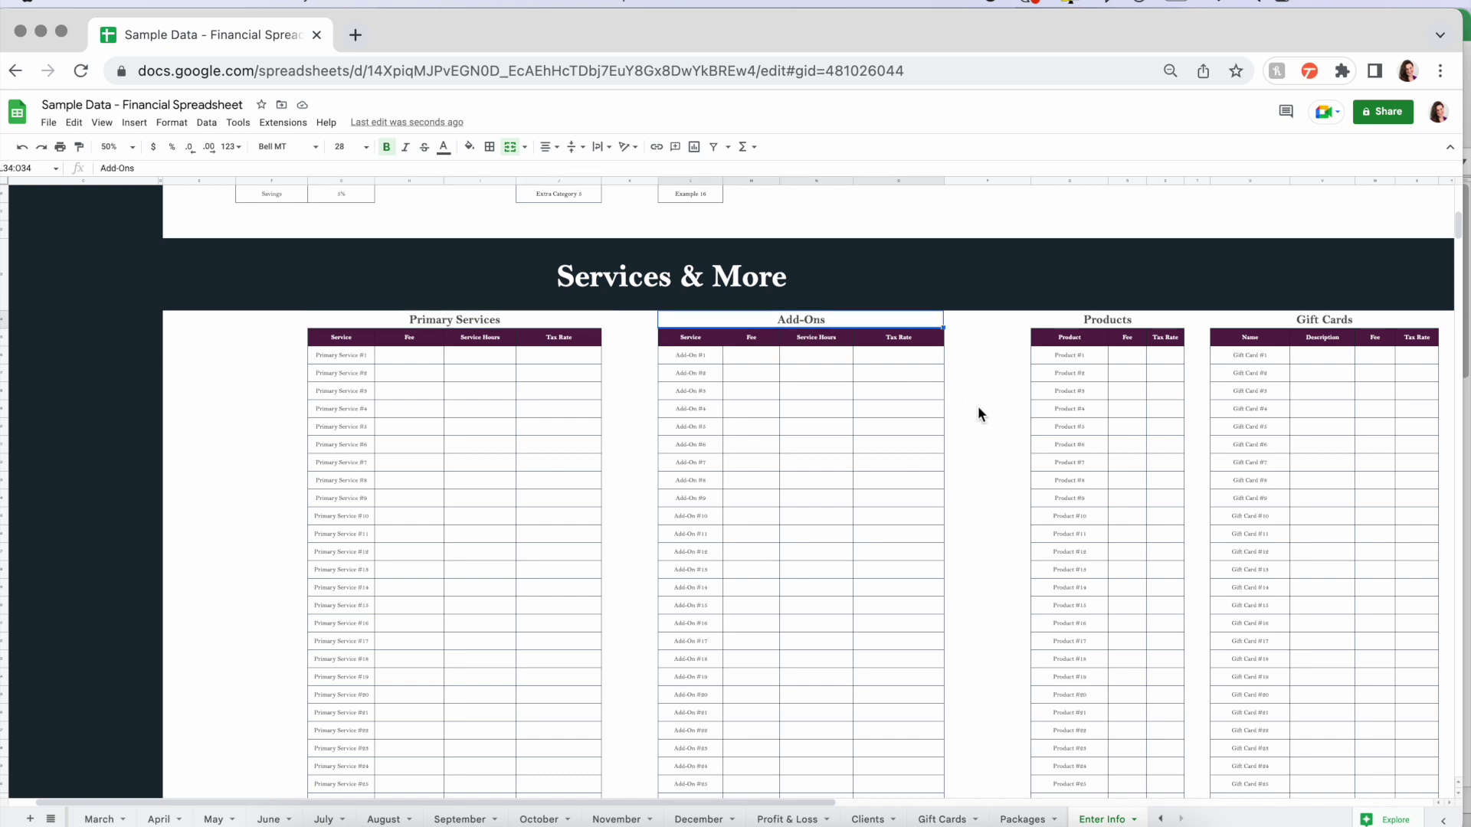
{"action": "scroll", "coordinate": [978, 414], "scroll_direction": "right", "scroll_amount": 3}
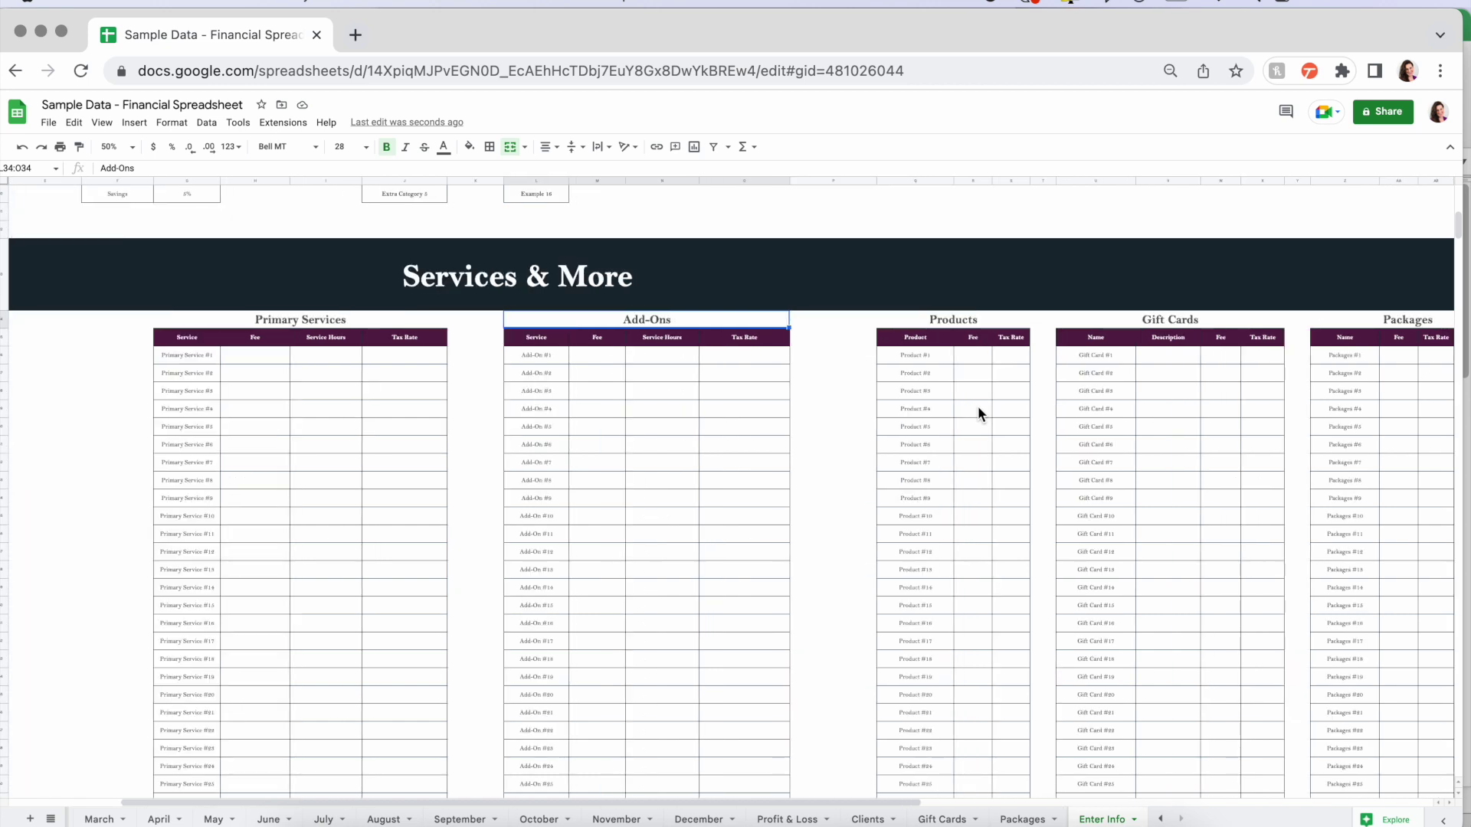
{"action": "left_click", "coordinate": [960, 323]}
{"action": "left_click", "coordinate": [1125, 326]}
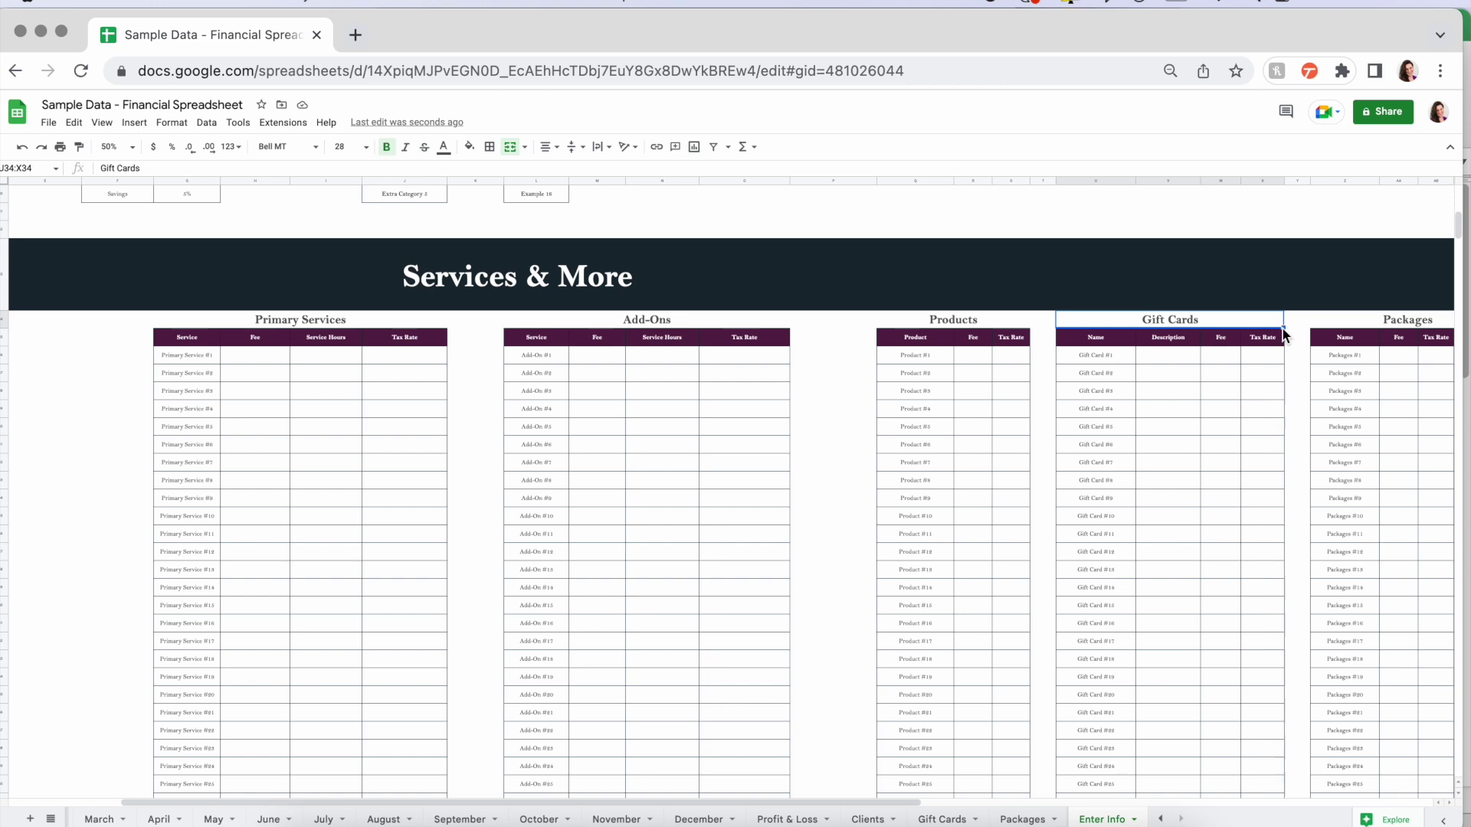
{"action": "left_click", "coordinate": [1381, 325]}
{"action": "scroll", "coordinate": [1384, 331], "scroll_direction": "right", "scroll_amount": 3}
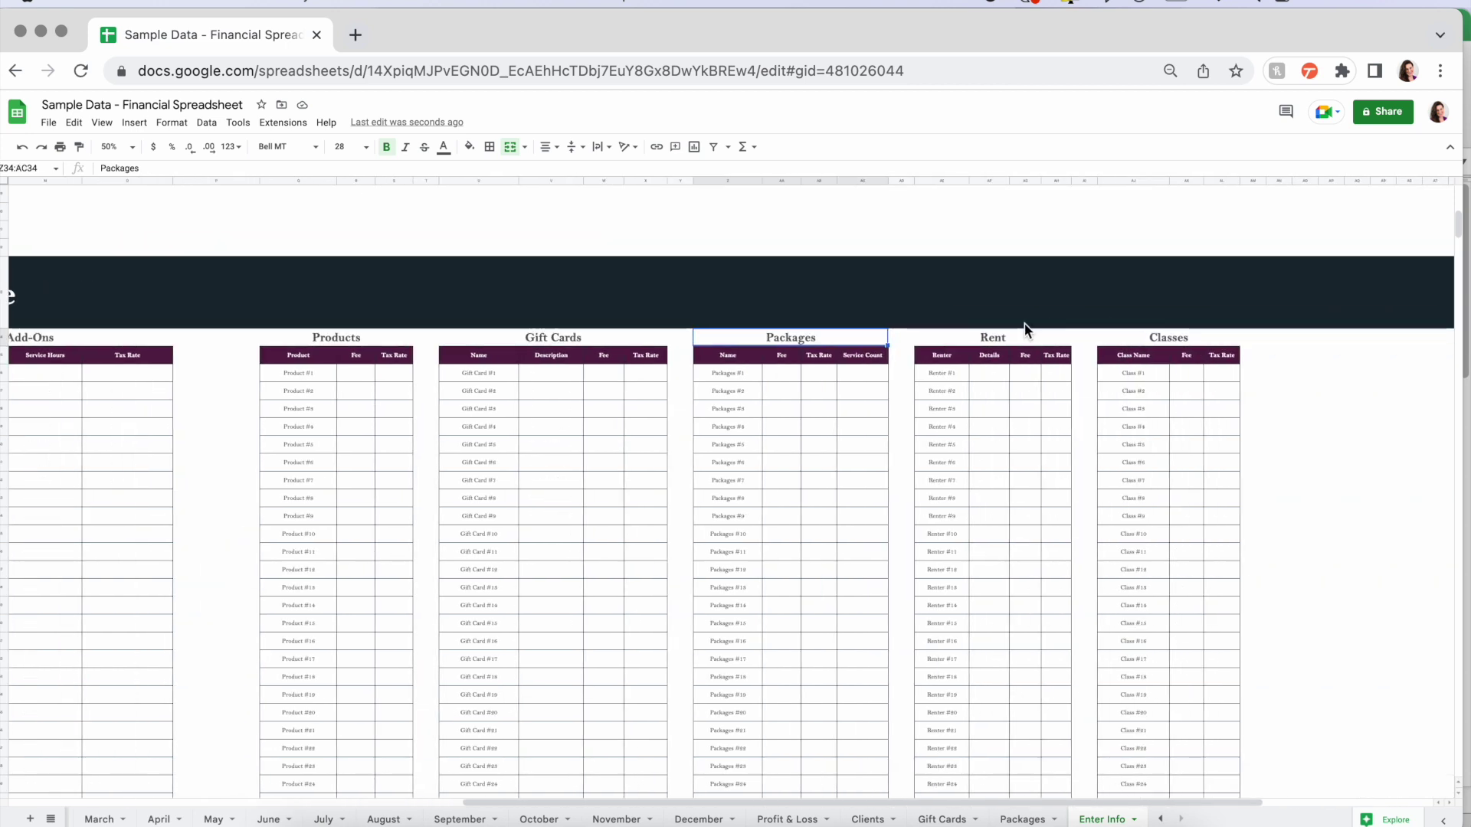
{"action": "left_click", "coordinate": [1182, 341]}
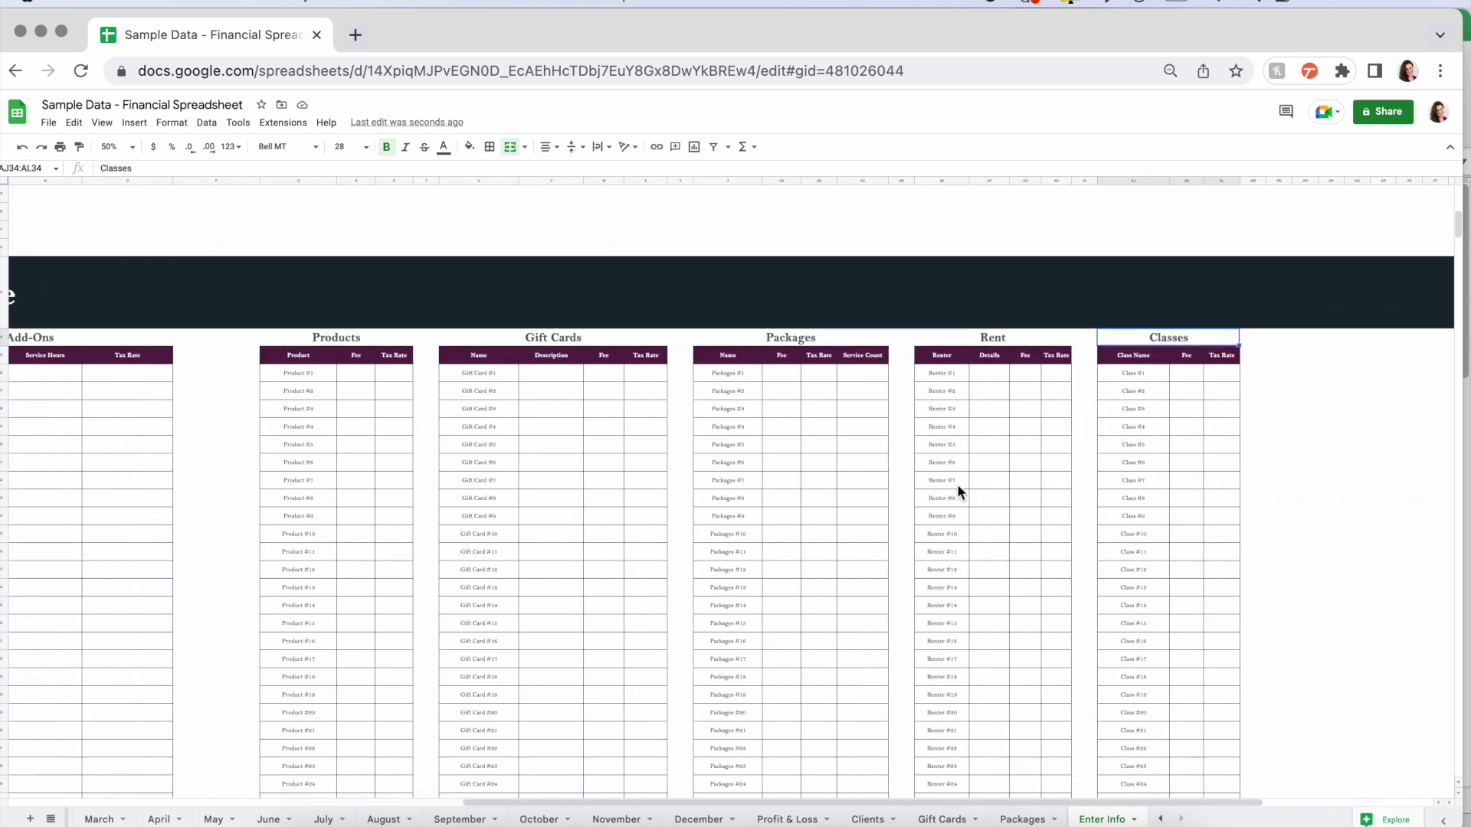
{"action": "scroll", "coordinate": [957, 487], "scroll_direction": "left", "scroll_amount": 4}
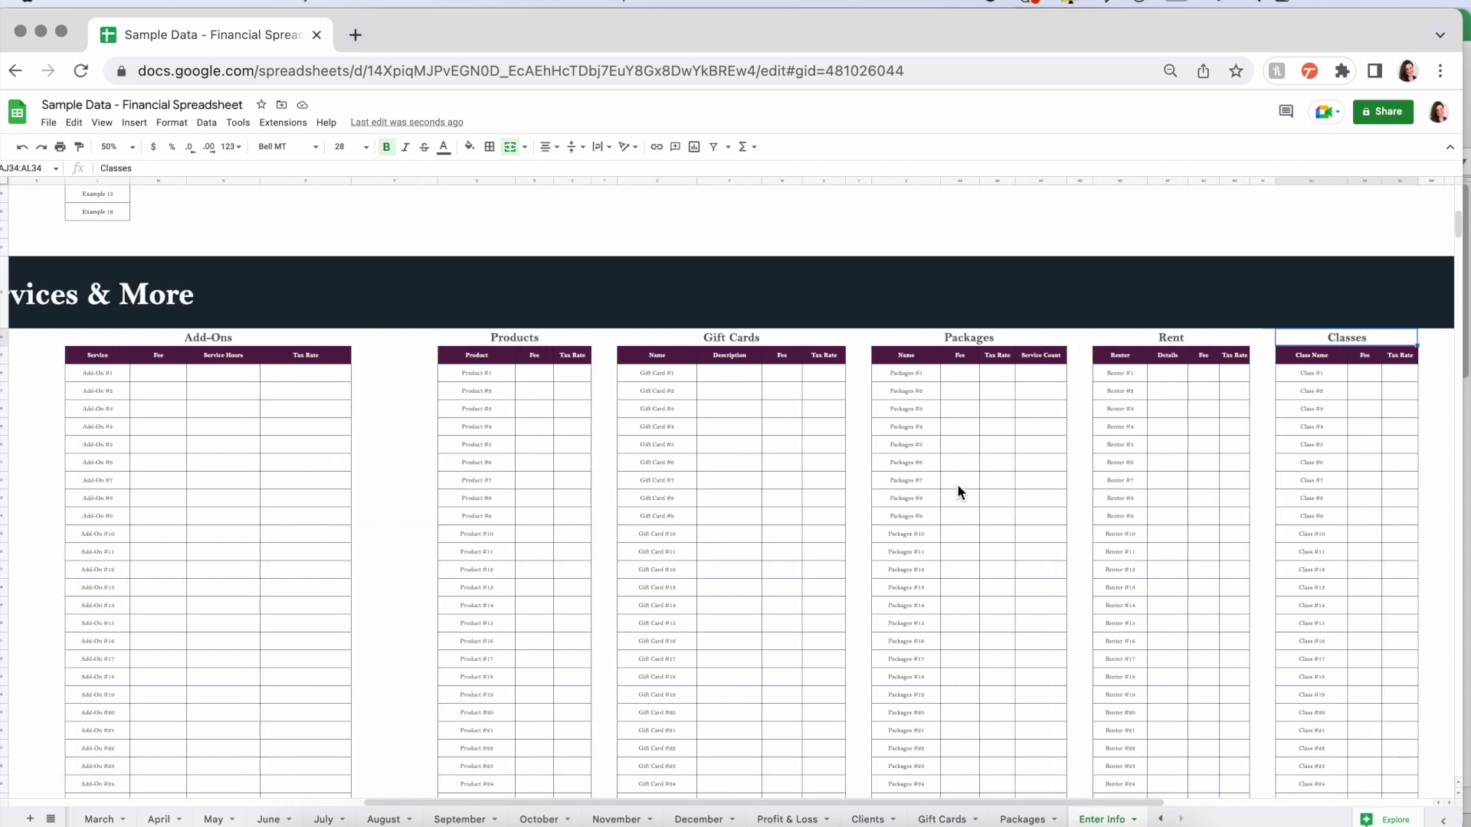
{"action": "scroll", "coordinate": [958, 484], "scroll_direction": "left", "scroll_amount": 12}
{"action": "left_click_drag", "start_coordinate": [393, 371], "coordinate": [569, 369]}
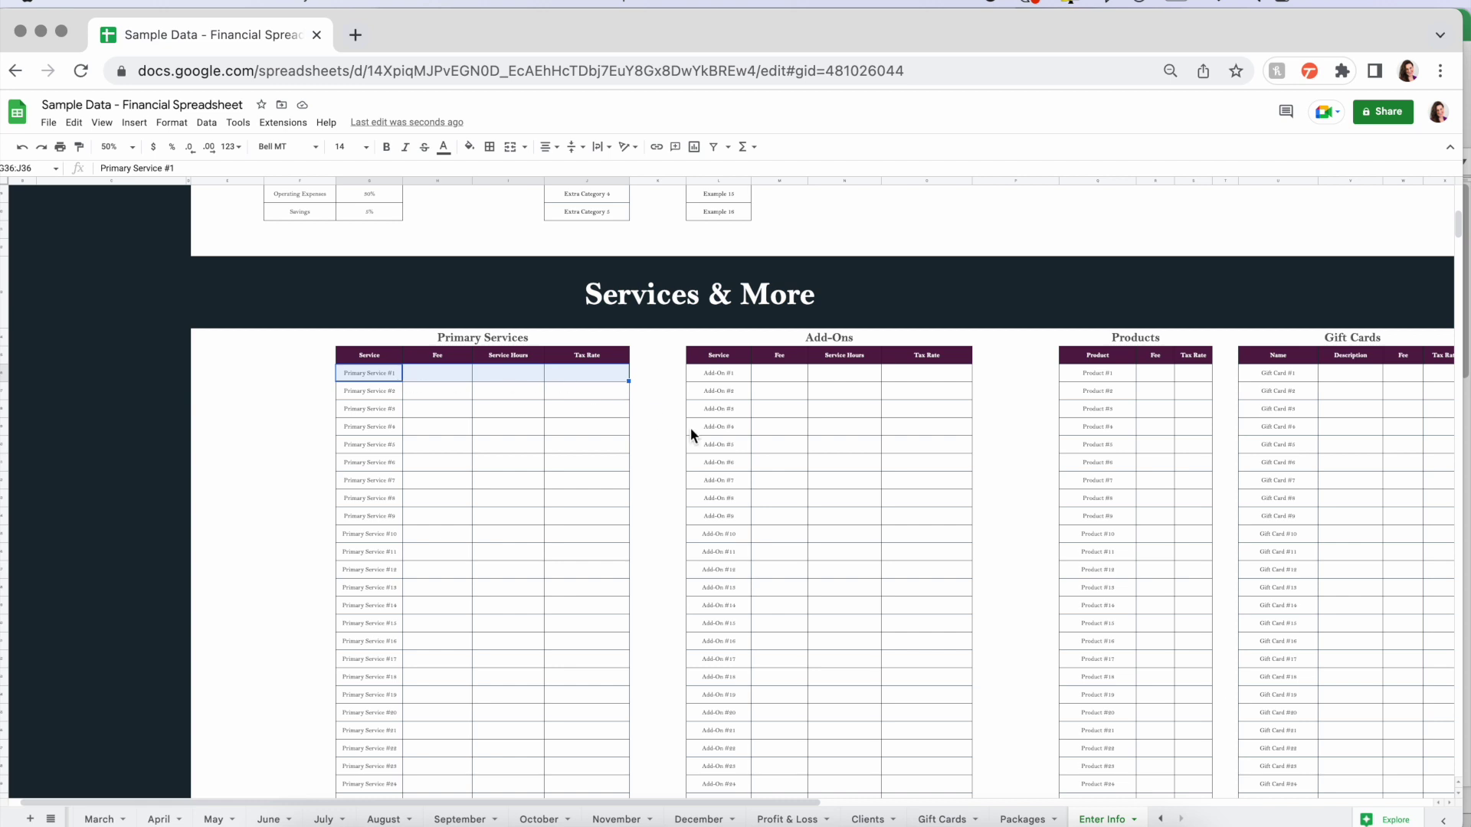
{"action": "left_click", "coordinate": [659, 420]}
{"action": "scroll", "coordinate": [659, 420], "scroll_direction": "right", "scroll_amount": 10}
{"action": "scroll", "coordinate": [659, 420], "scroll_direction": "right", "scroll_amount": 3}
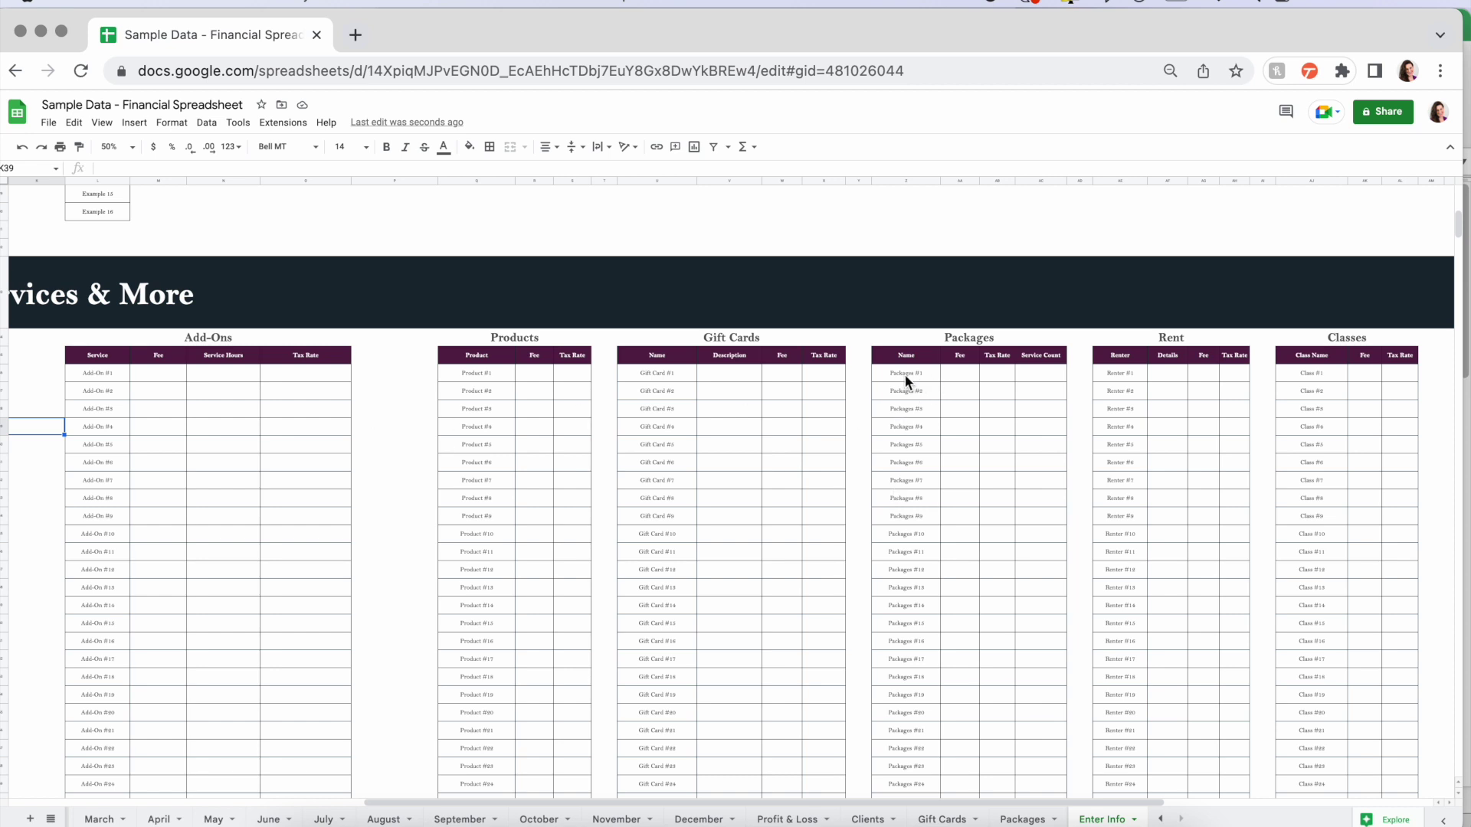
{"action": "left_click", "coordinate": [966, 339]}
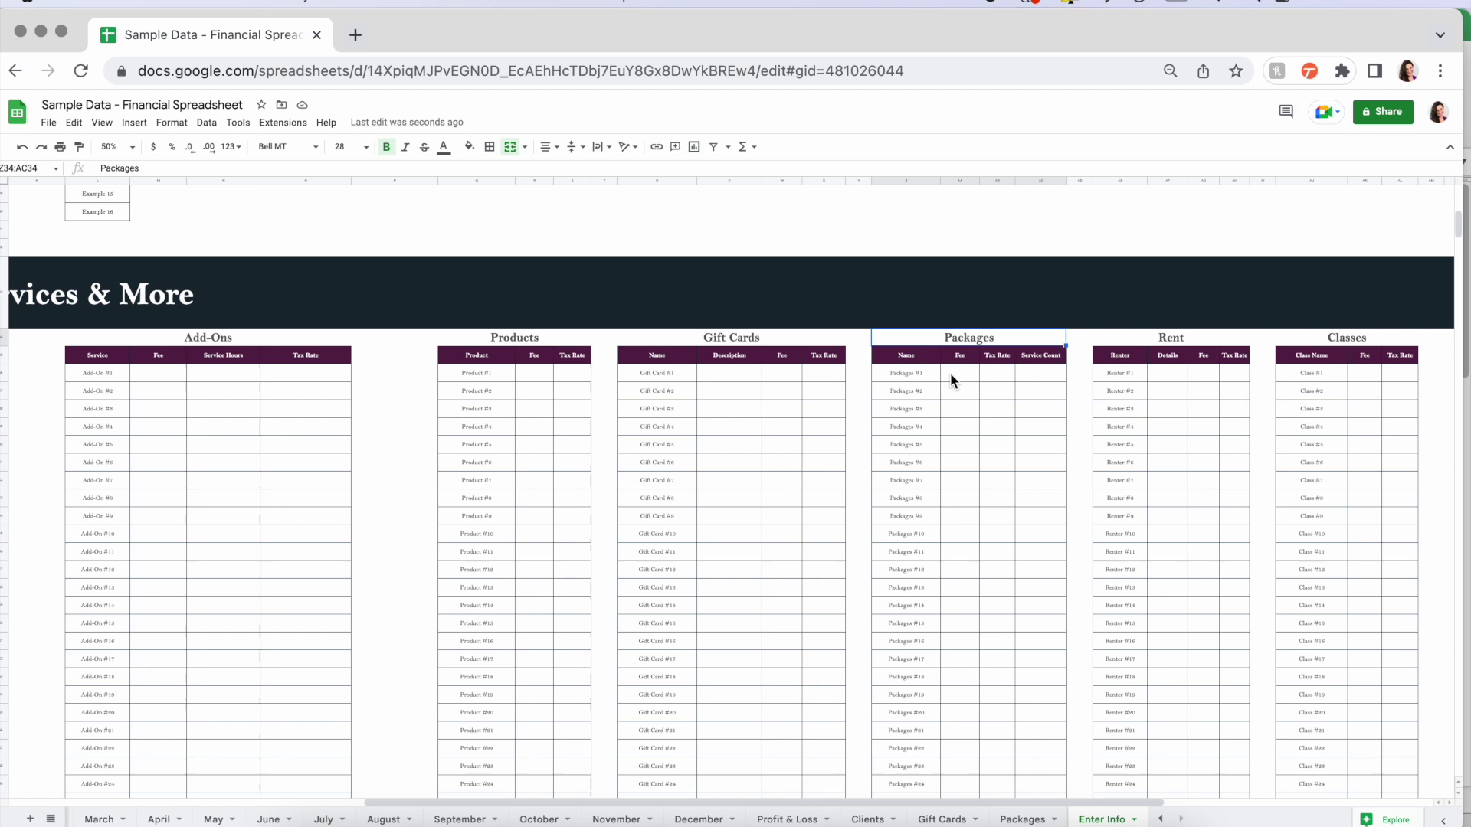
{"action": "scroll", "coordinate": [472, 422], "scroll_direction": "left", "scroll_amount": 10}
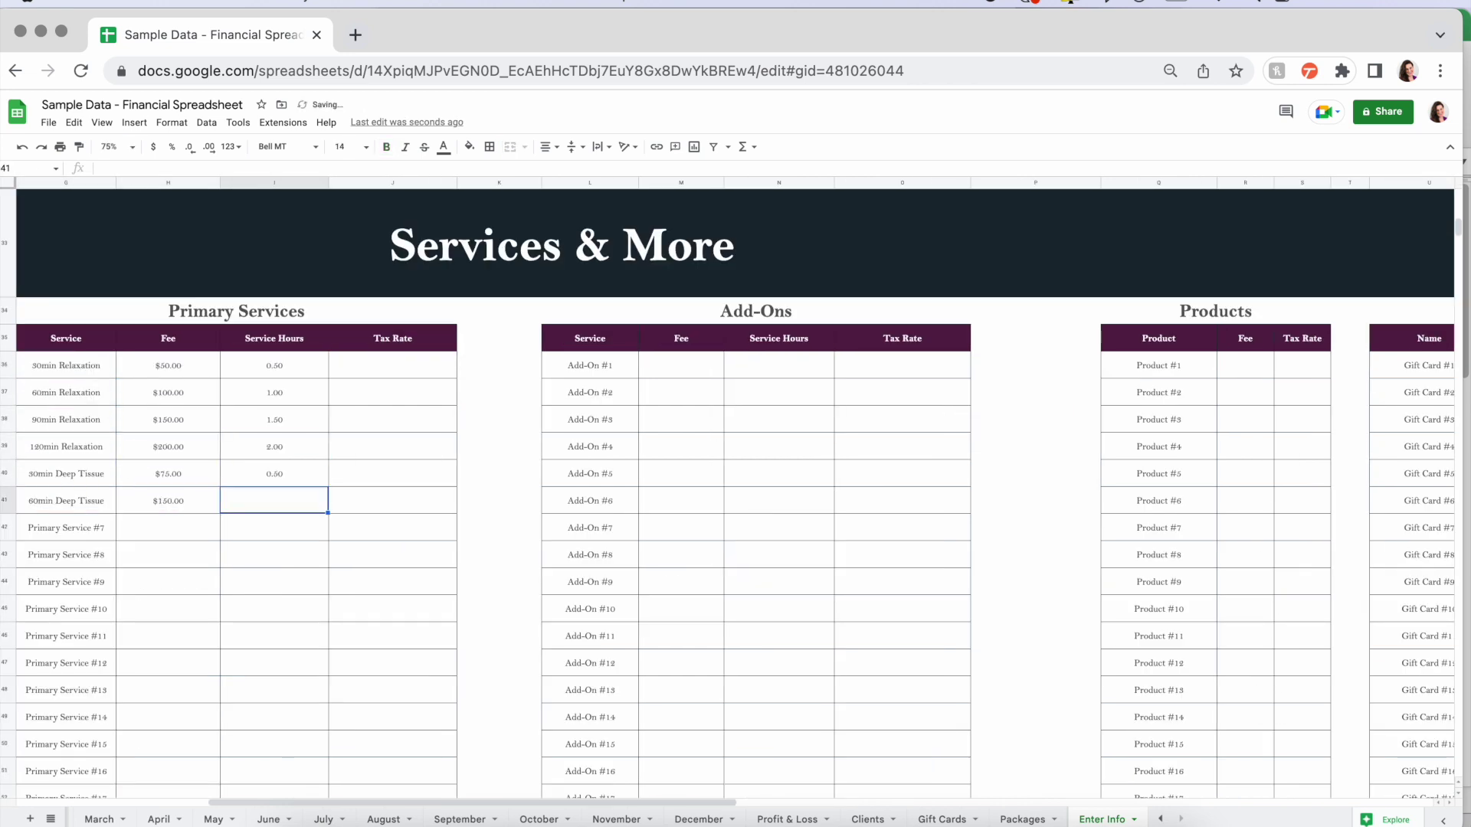
- Enter the Hot Stone, IASTM and two Sauna add-ons with their fees and hours, then check the Sauna cells
{"action": "type", "text": "1"}
{"action": "key", "text": "Return"}
{"action": "type", "text": "Hot Stone15IASTM15 Sauna30 Sauna0.5"}
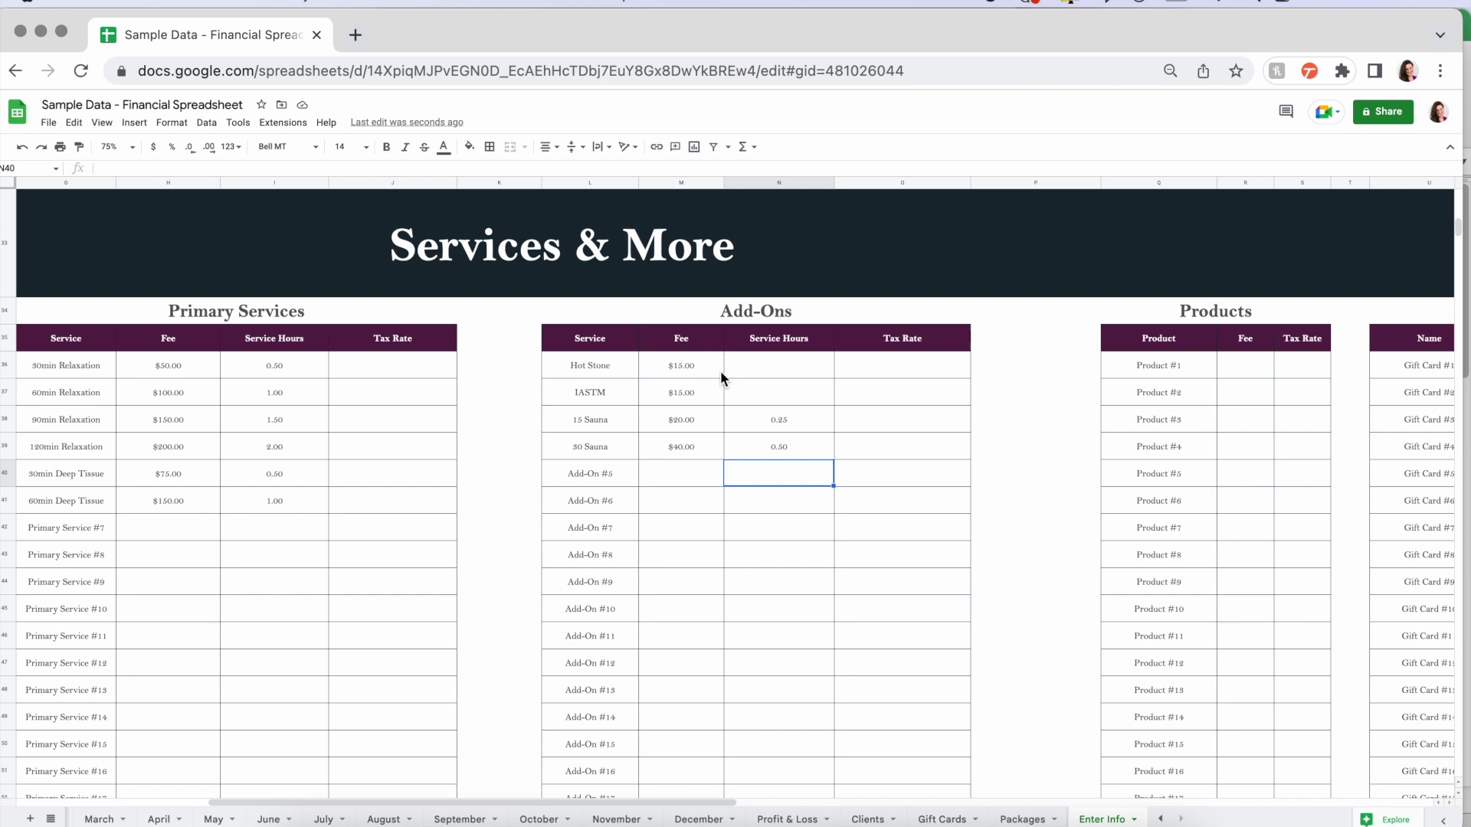
{"action": "left_click", "coordinate": [752, 374]}
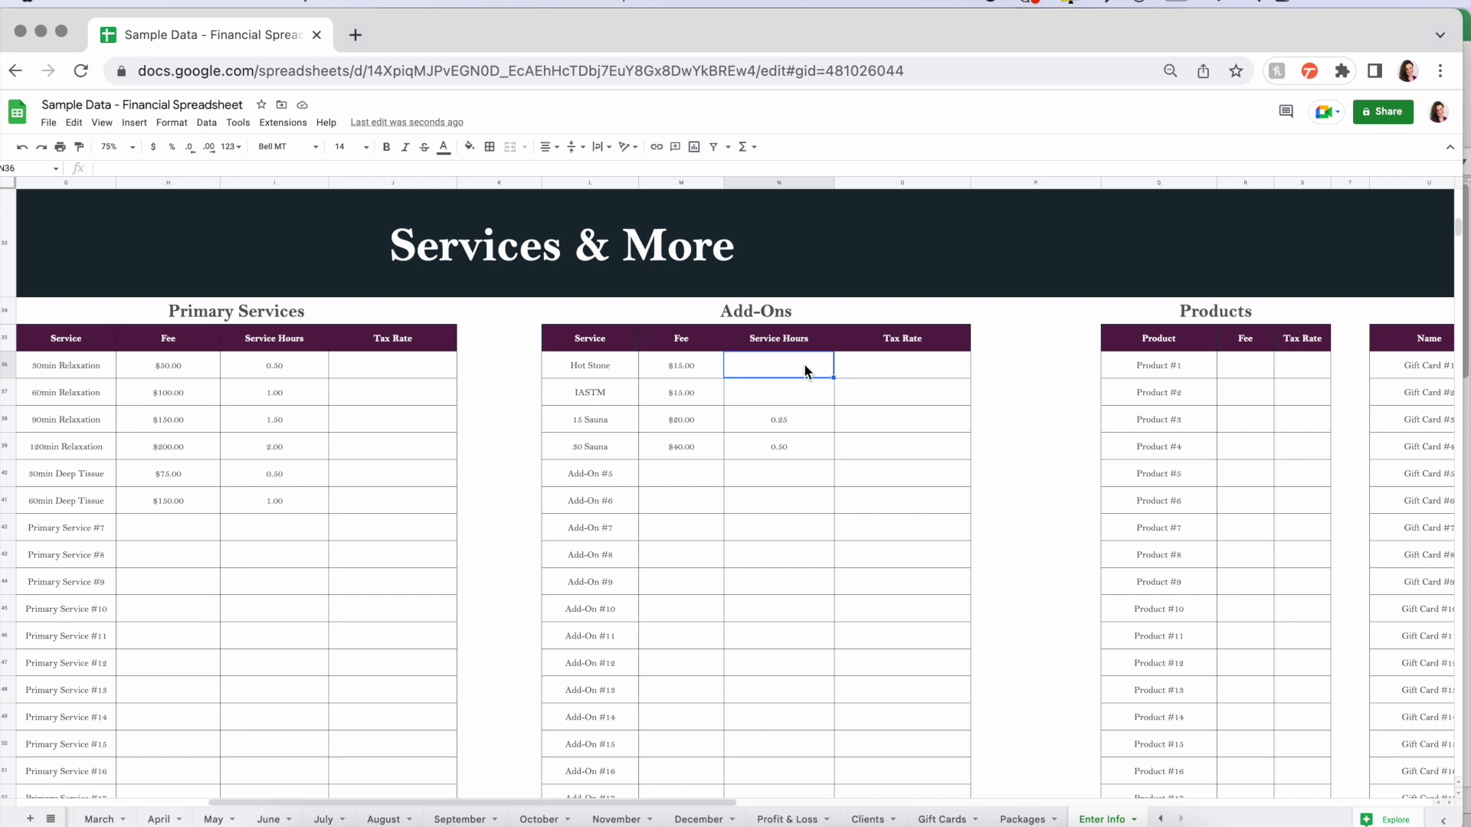
{"action": "left_click", "coordinate": [797, 418]}
{"action": "left_click", "coordinate": [604, 420]}
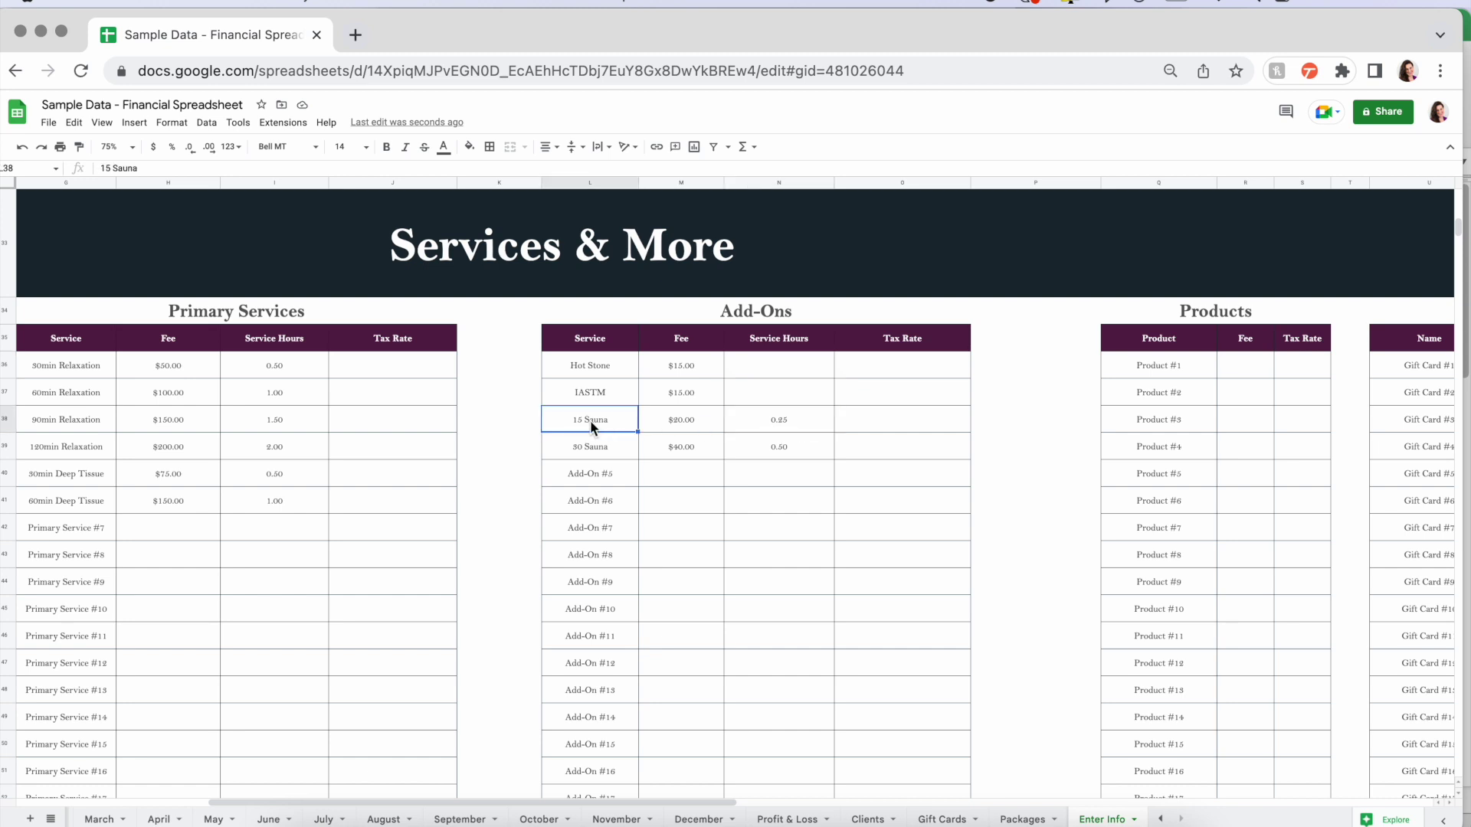
{"action": "left_click", "coordinate": [789, 421]}
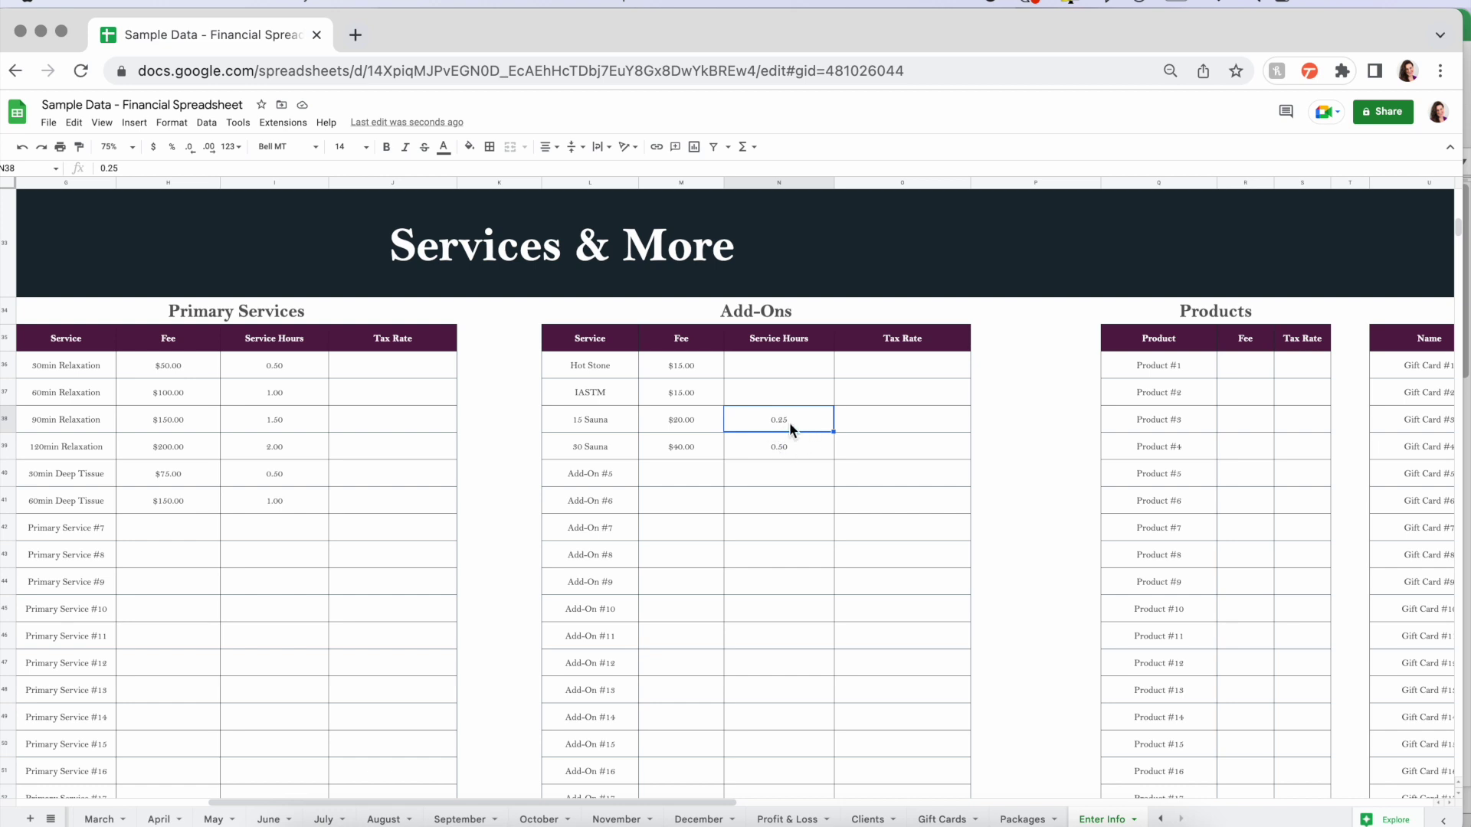
- Clear the service hours of the two Sauna add-ons
{"action": "key", "text": "BackSpace"}
{"action": "key", "text": "Down"}
{"action": "key", "text": "BackSpace"}
{"action": "scroll", "coordinate": [363, 599], "scroll_direction": "down", "scroll_amount": 3}
{"action": "scroll", "coordinate": [363, 599], "scroll_direction": "left", "scroll_amount": 1}
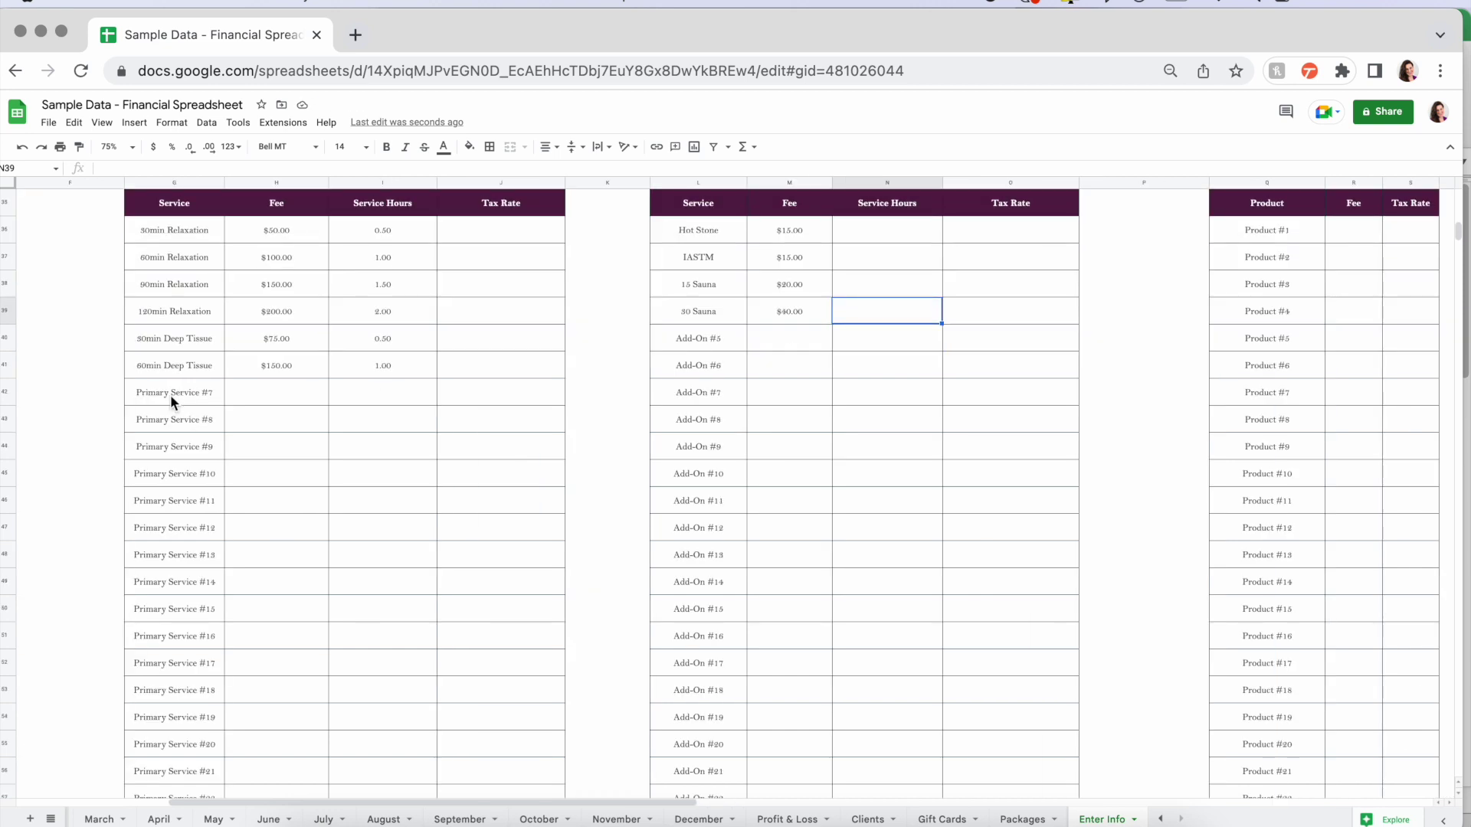
- Delete the unused placeholder names from the Primary Services and Add-Ons tables
{"action": "left_click_drag", "start_coordinate": [170, 393], "coordinate": [186, 741]}
{"action": "key", "text": "Delete"}
{"action": "scroll", "coordinate": [601, 433], "scroll_direction": "up", "scroll_amount": 5}
{"action": "left_click_drag", "start_coordinate": [701, 225], "coordinate": [716, 630]}
{"action": "key", "text": "Delete"}
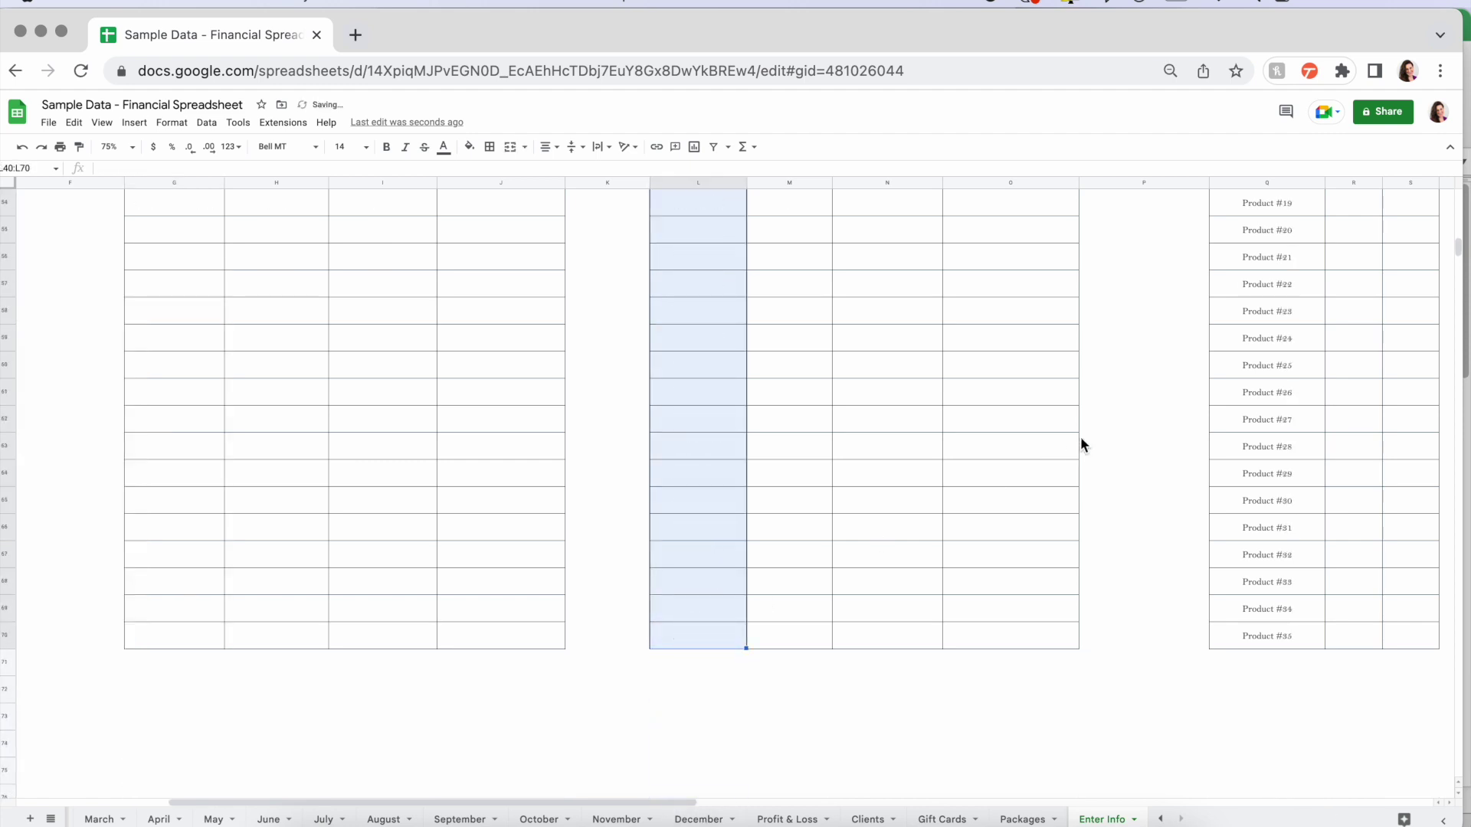
{"action": "left_click", "coordinate": [1092, 423]}
{"action": "scroll", "coordinate": [1093, 422], "scroll_direction": "up", "scroll_amount": 8}
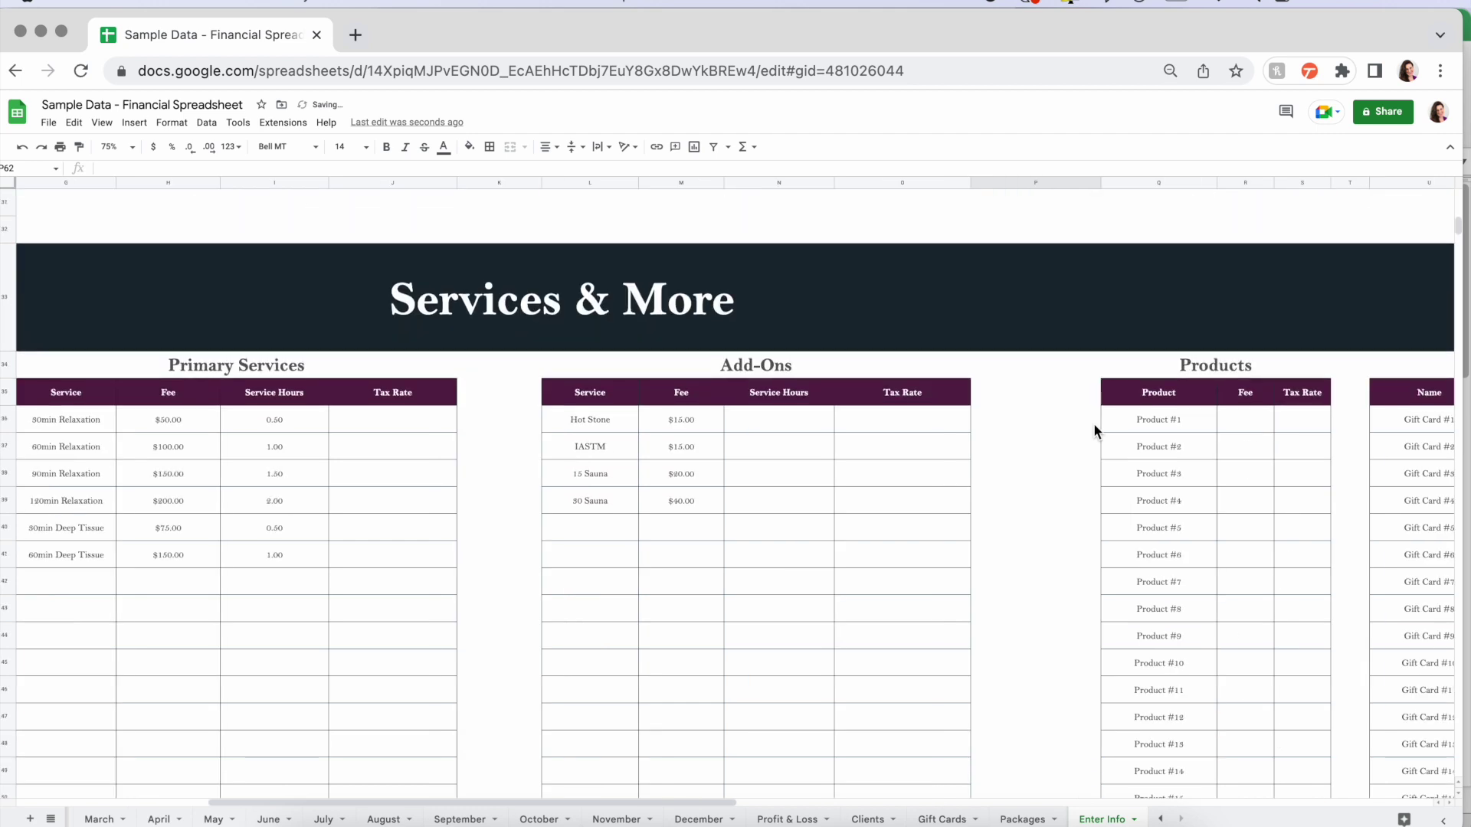
{"action": "scroll", "coordinate": [1092, 422], "scroll_direction": "right", "scroll_amount": 6}
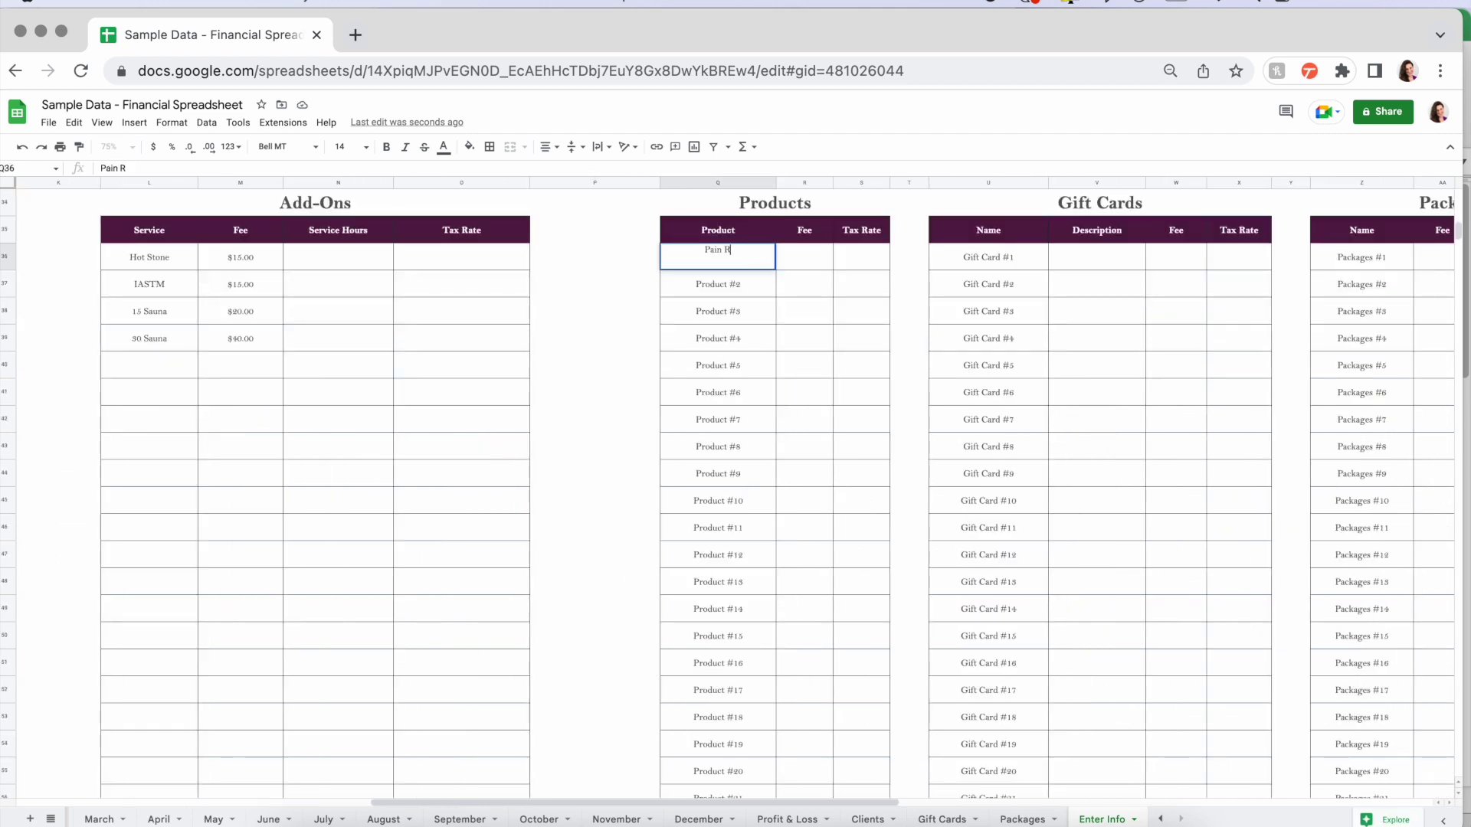
- Add Pain Relief Cream - 16oz at $20 with 9.75% tax, and fill 9.75% down the Products Tax Rate column
{"action": "type", "text": "Pain"}
{"action": "type", "text": "Relief Cream - 16oz"}
{"action": "key", "text": "Tab"}
{"action": "type", "text": "20"}
{"action": "key", "text": "Tab"}
{"action": "type", "text": "9.75%"}
{"action": "key", "text": "Return"}
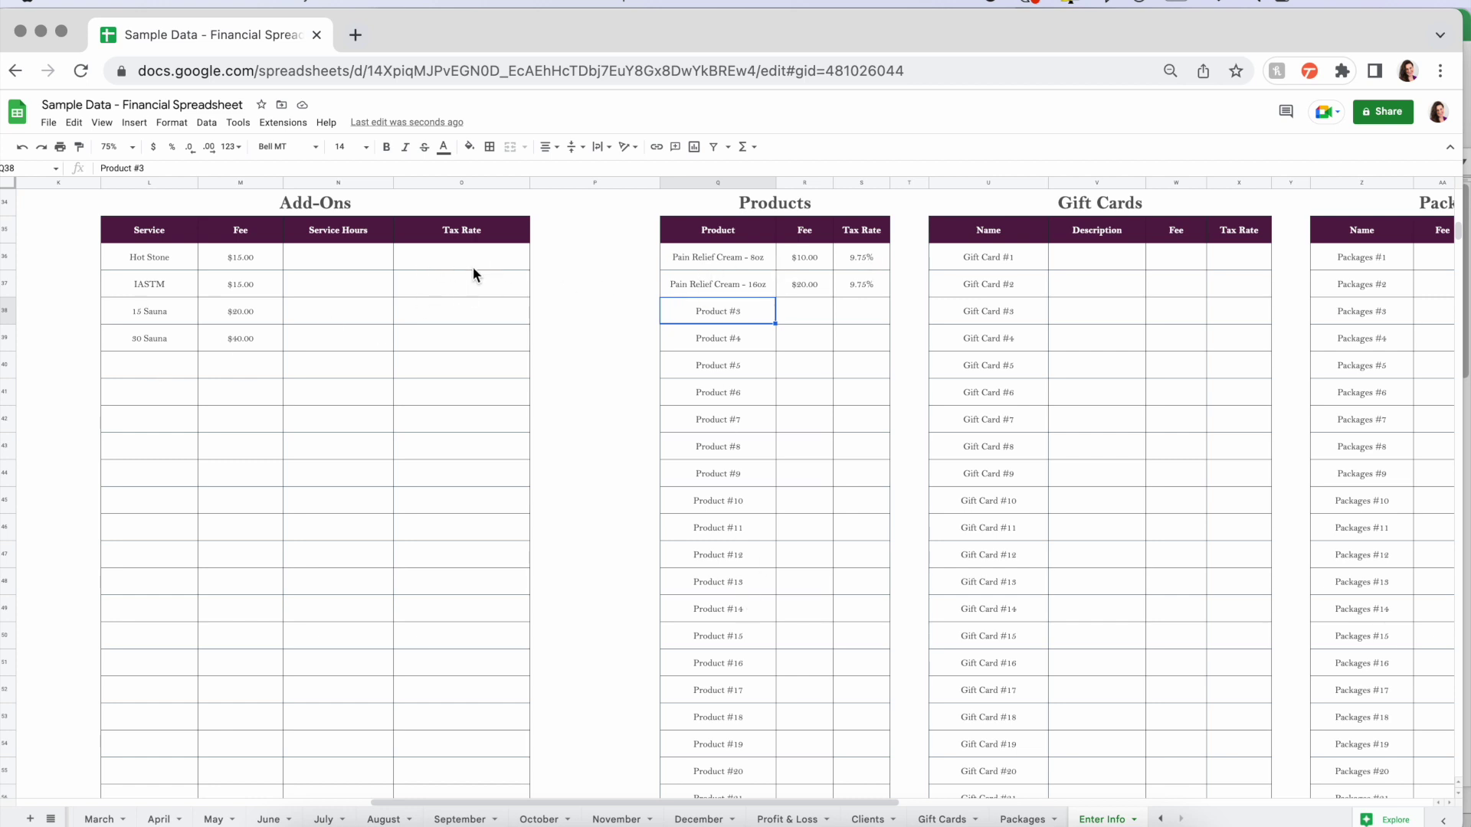
{"action": "left_click", "coordinate": [862, 258]}
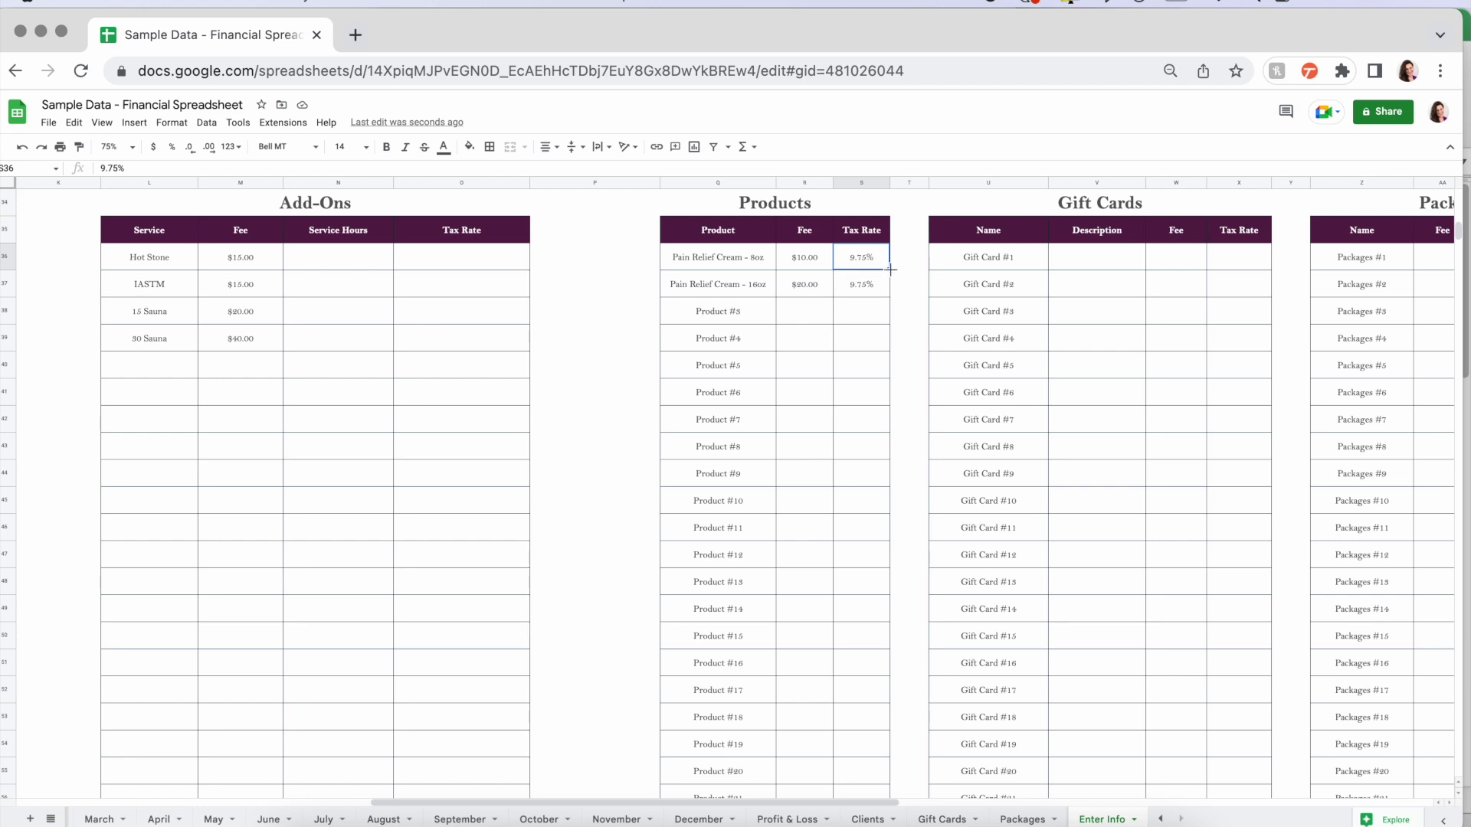
{"action": "left_click_drag", "start_coordinate": [890, 269], "coordinate": [889, 699]}
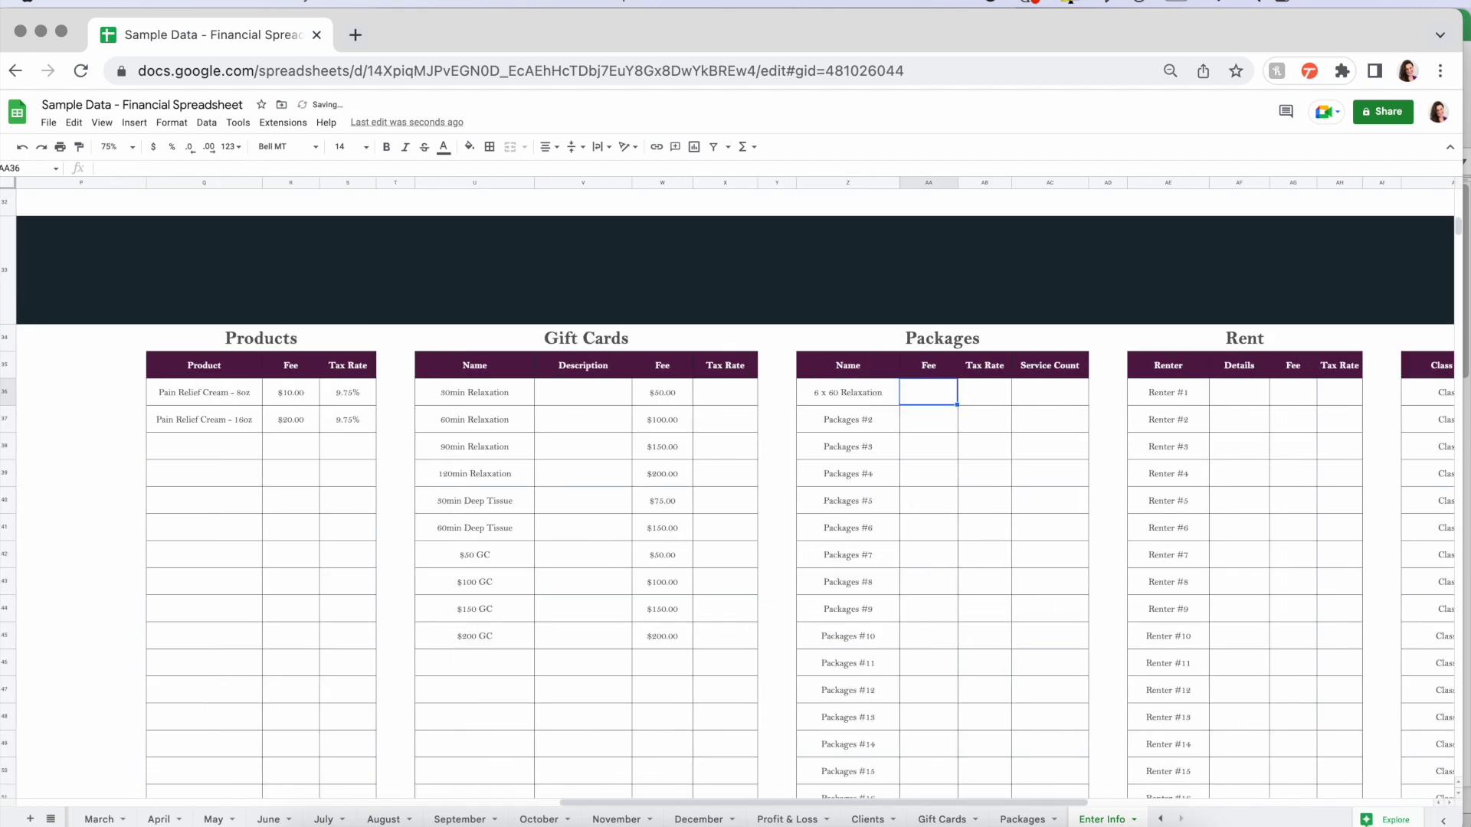
- Add the 6 x 60 DT package with an $850 fee
{"action": "key", "text": "Return"}
{"action": "type", "text": "6 x 60 DT"}
{"action": "key", "text": "Tab"}
{"action": "type", "text": "850"}
{"action": "key", "text": "Tab"}
{"action": "left_click_drag", "start_coordinate": [848, 473], "coordinate": [870, 761]}
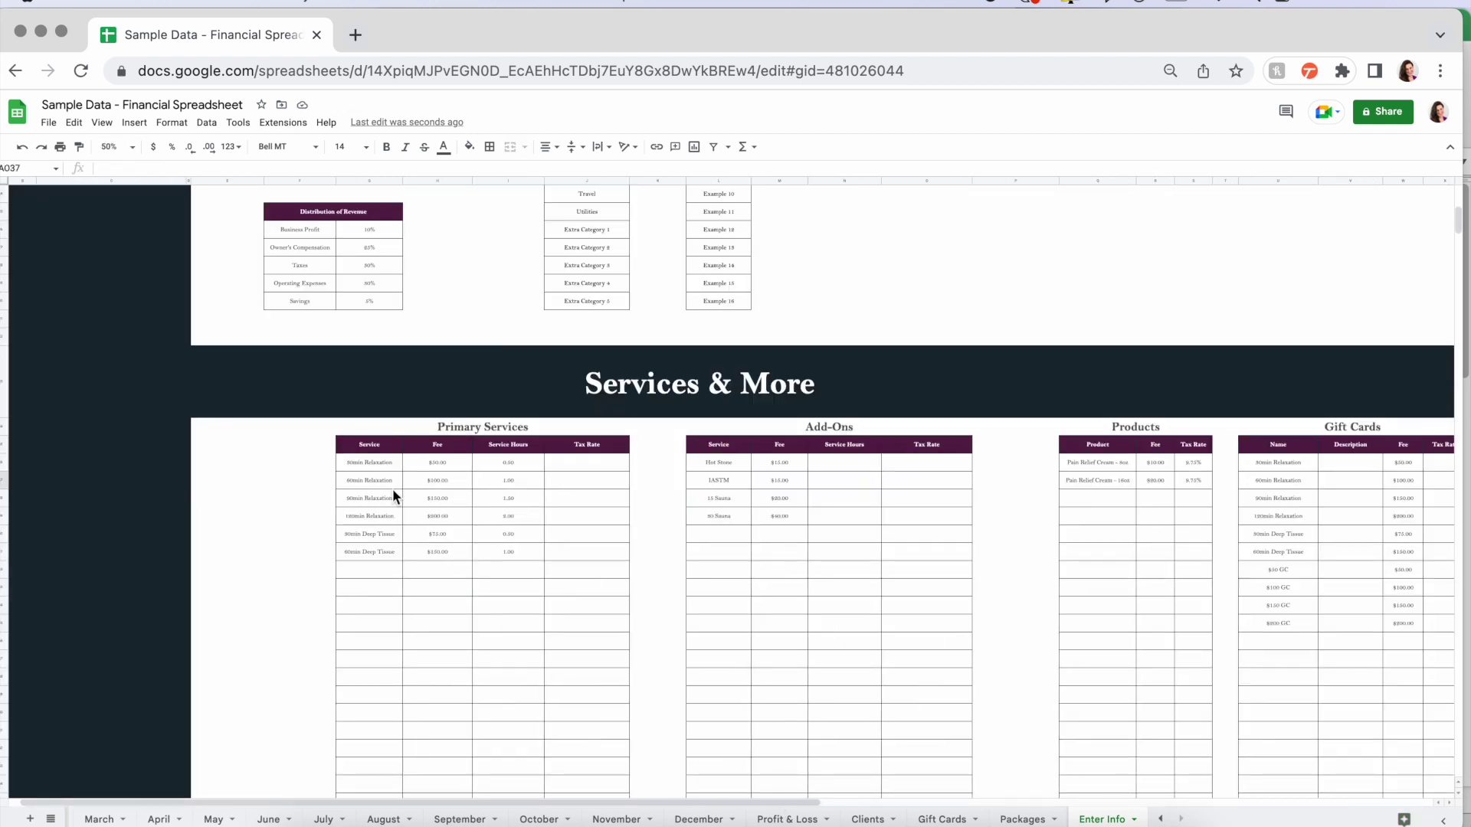
- Scroll across the Primary Services, Add-Ons, Products and Gift Cards tables, then open the zoom dropdown
{"action": "scroll", "coordinate": [722, 556], "scroll_direction": "right", "scroll_amount": 5}
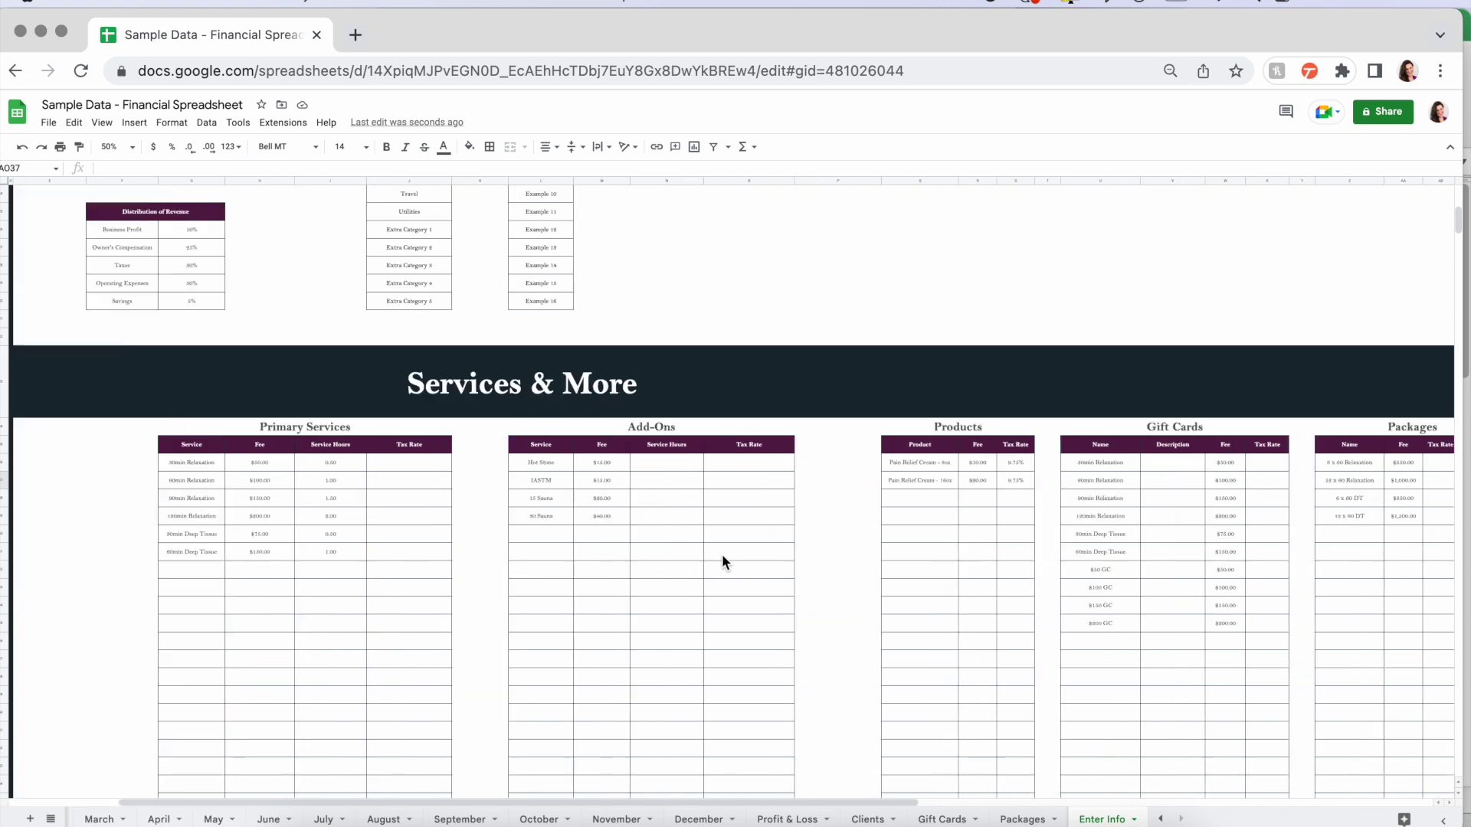
{"action": "scroll", "coordinate": [922, 496], "scroll_direction": "right", "scroll_amount": 4}
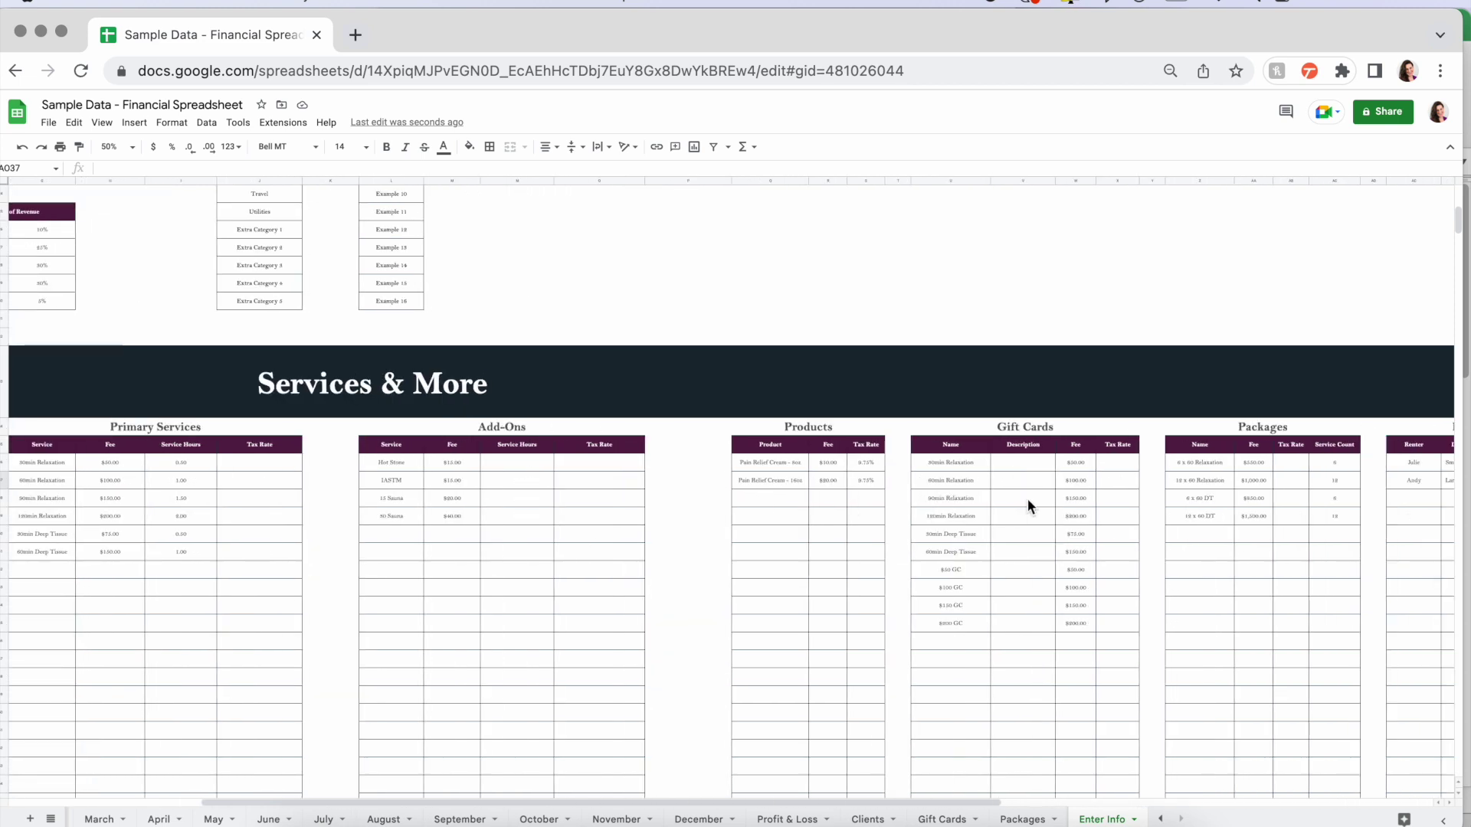
{"action": "scroll", "coordinate": [1027, 499], "scroll_direction": "right", "scroll_amount": 6}
{"action": "scroll", "coordinate": [1202, 498], "scroll_direction": "right", "scroll_amount": 6}
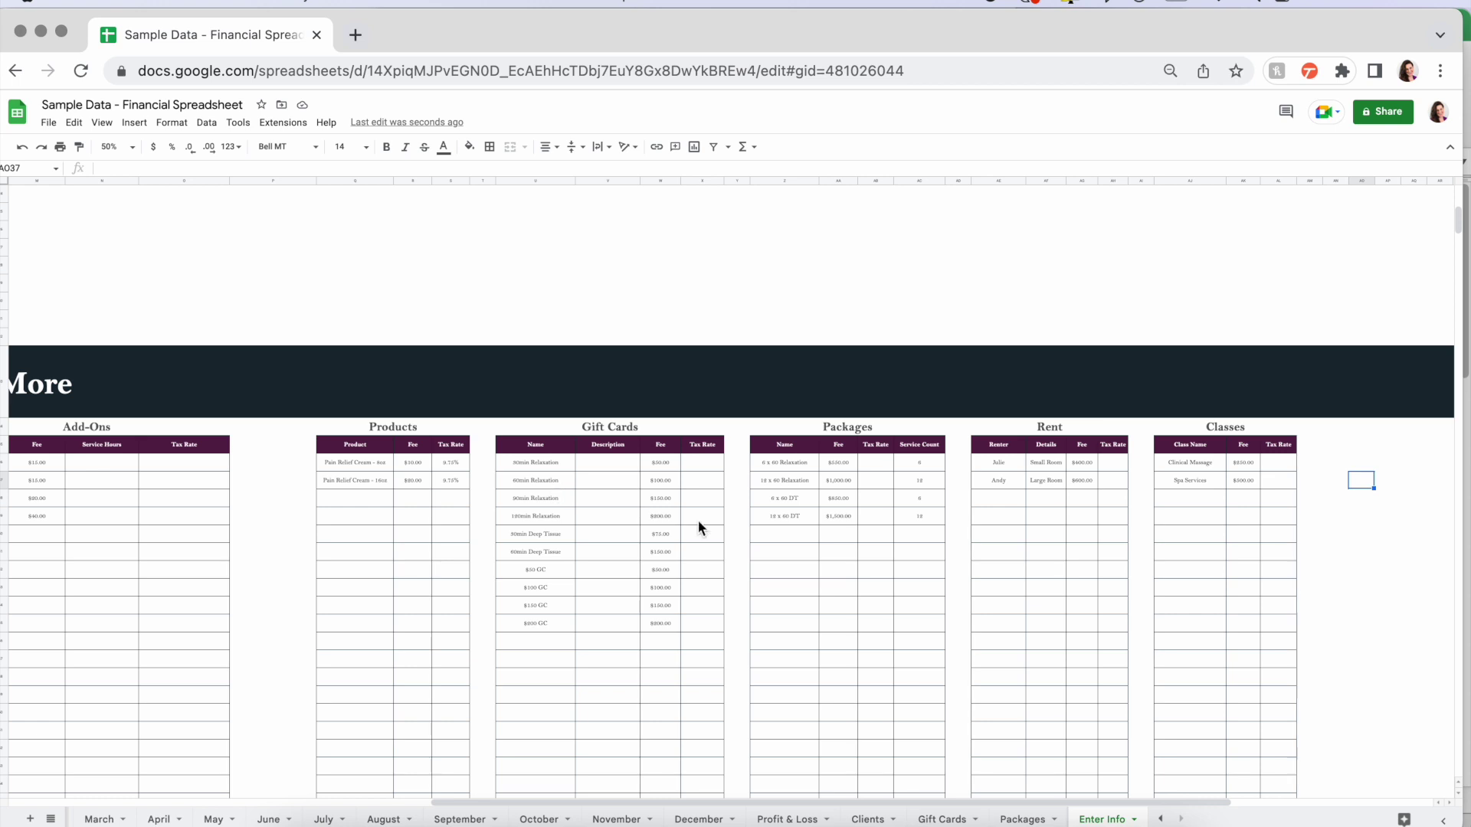
{"action": "scroll", "coordinate": [419, 510], "scroll_direction": "left", "scroll_amount": 15}
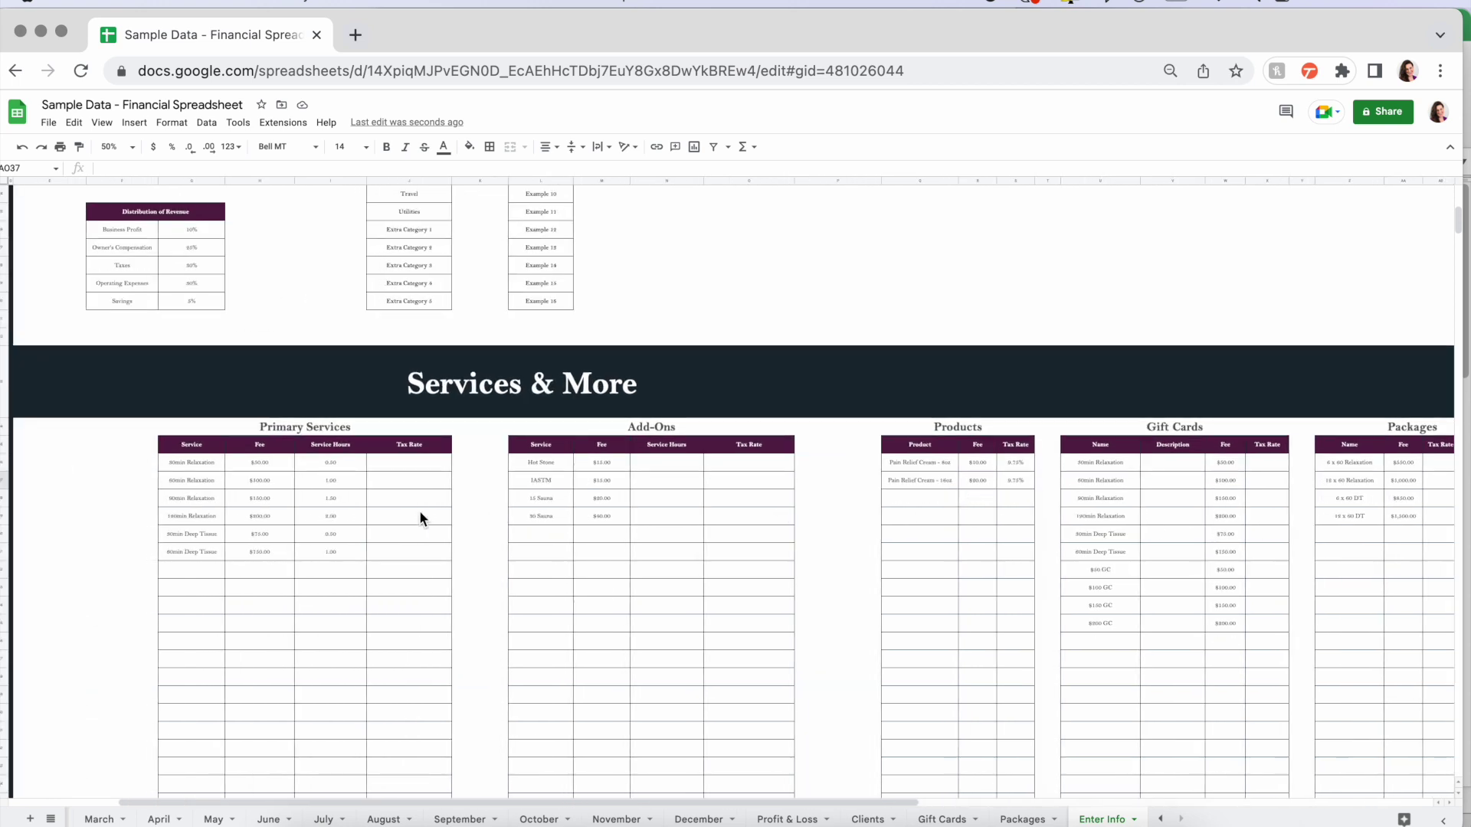
{"action": "scroll", "coordinate": [420, 510], "scroll_direction": "left", "scroll_amount": 5}
{"action": "scroll", "coordinate": [317, 370], "scroll_direction": "down", "scroll_amount": 1}
{"action": "left_click", "coordinate": [132, 148]}
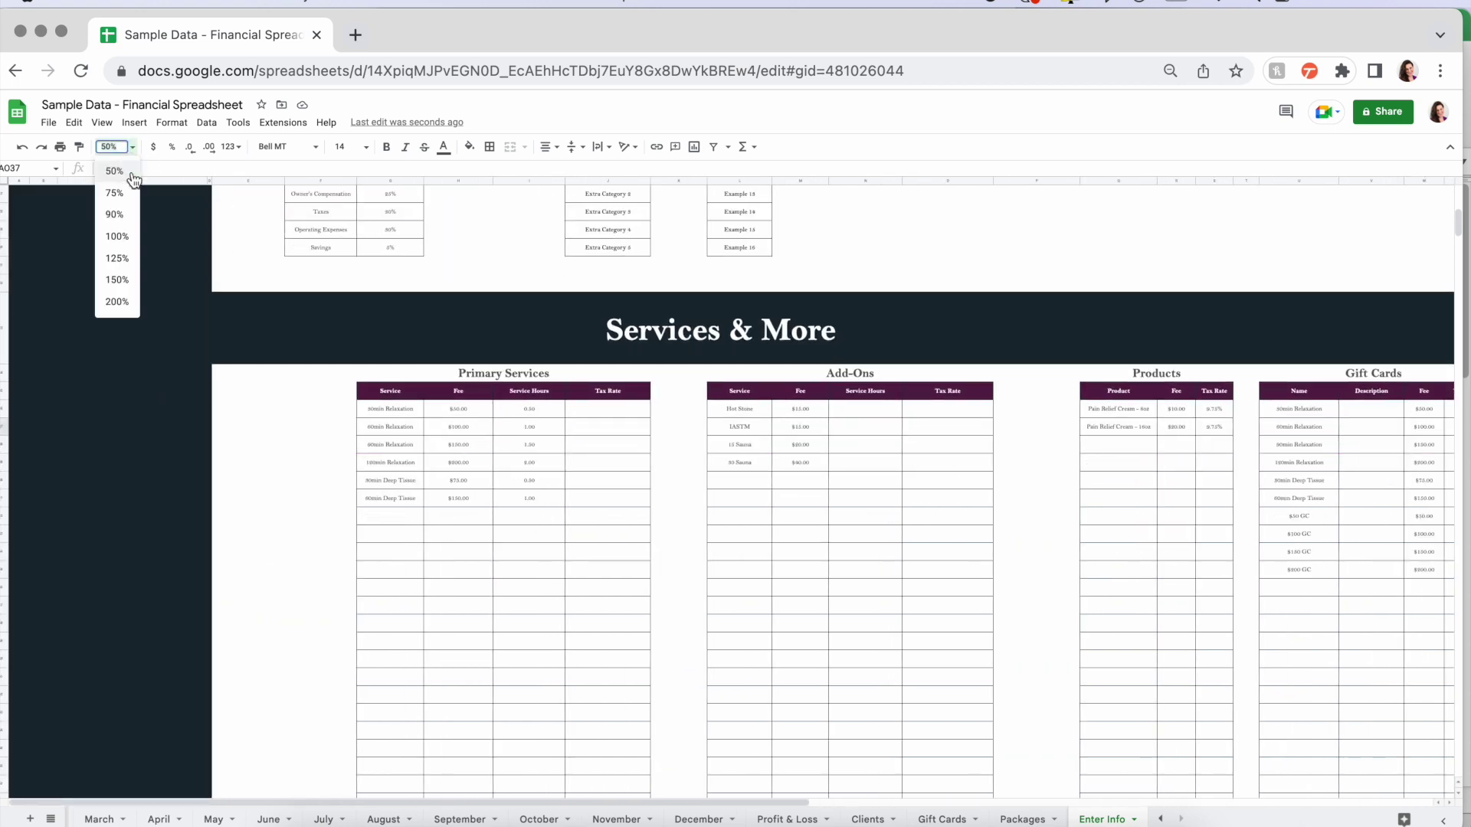
- Zoom to 75% and review the six Primary Services' names, fee and hour totals, and tax rates
{"action": "left_click", "coordinate": [114, 193]}
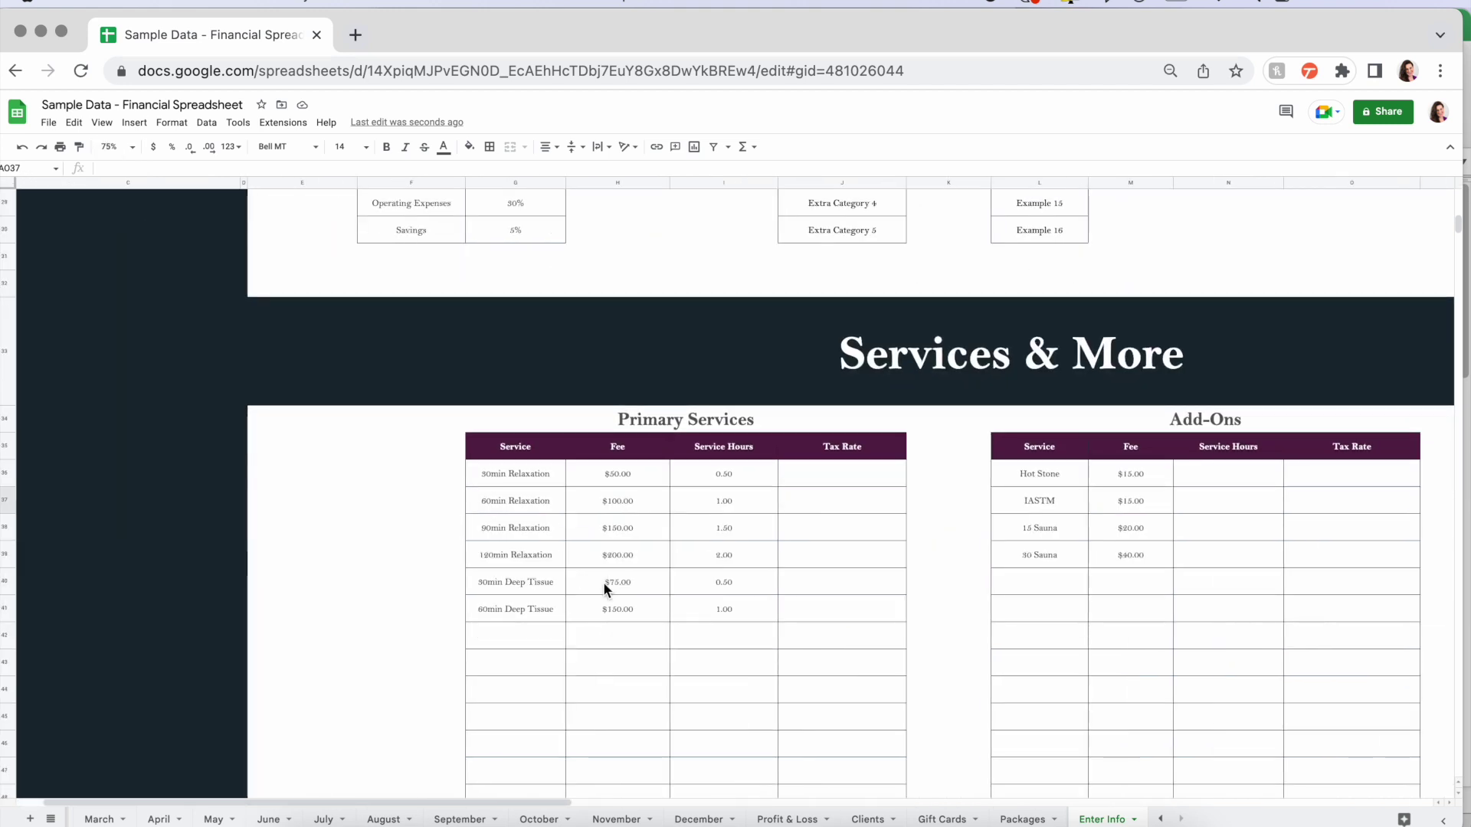
{"action": "scroll", "coordinate": [604, 581], "scroll_direction": "right", "scroll_amount": 6}
{"action": "scroll", "coordinate": [604, 581], "scroll_direction": "down", "scroll_amount": 2}
{"action": "left_click_drag", "start_coordinate": [260, 389], "coordinate": [278, 526]}
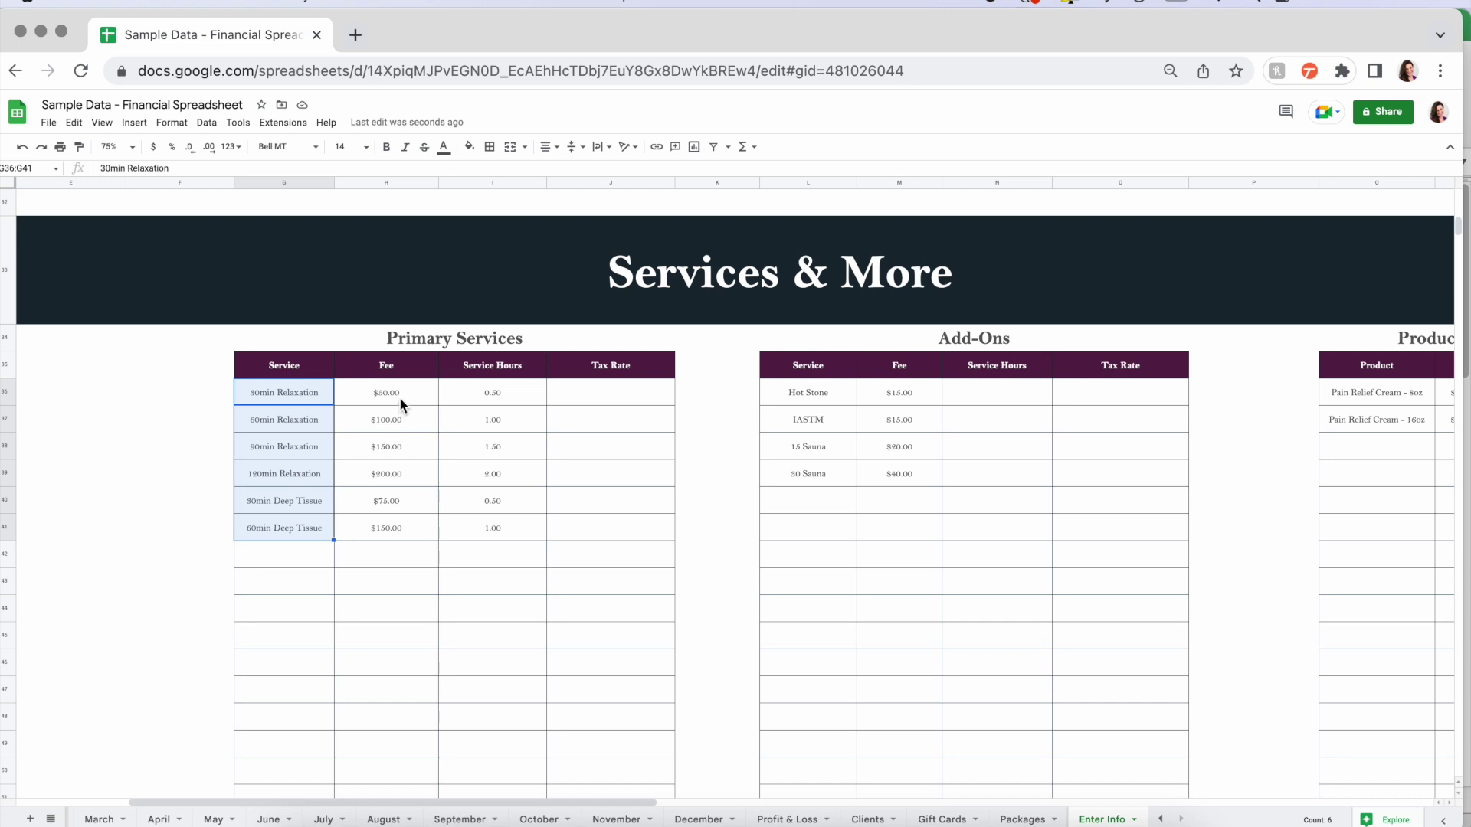
{"action": "left_click_drag", "start_coordinate": [415, 395], "coordinate": [417, 531]}
{"action": "left_click_drag", "start_coordinate": [522, 393], "coordinate": [526, 525]}
{"action": "left_click", "coordinate": [505, 389]}
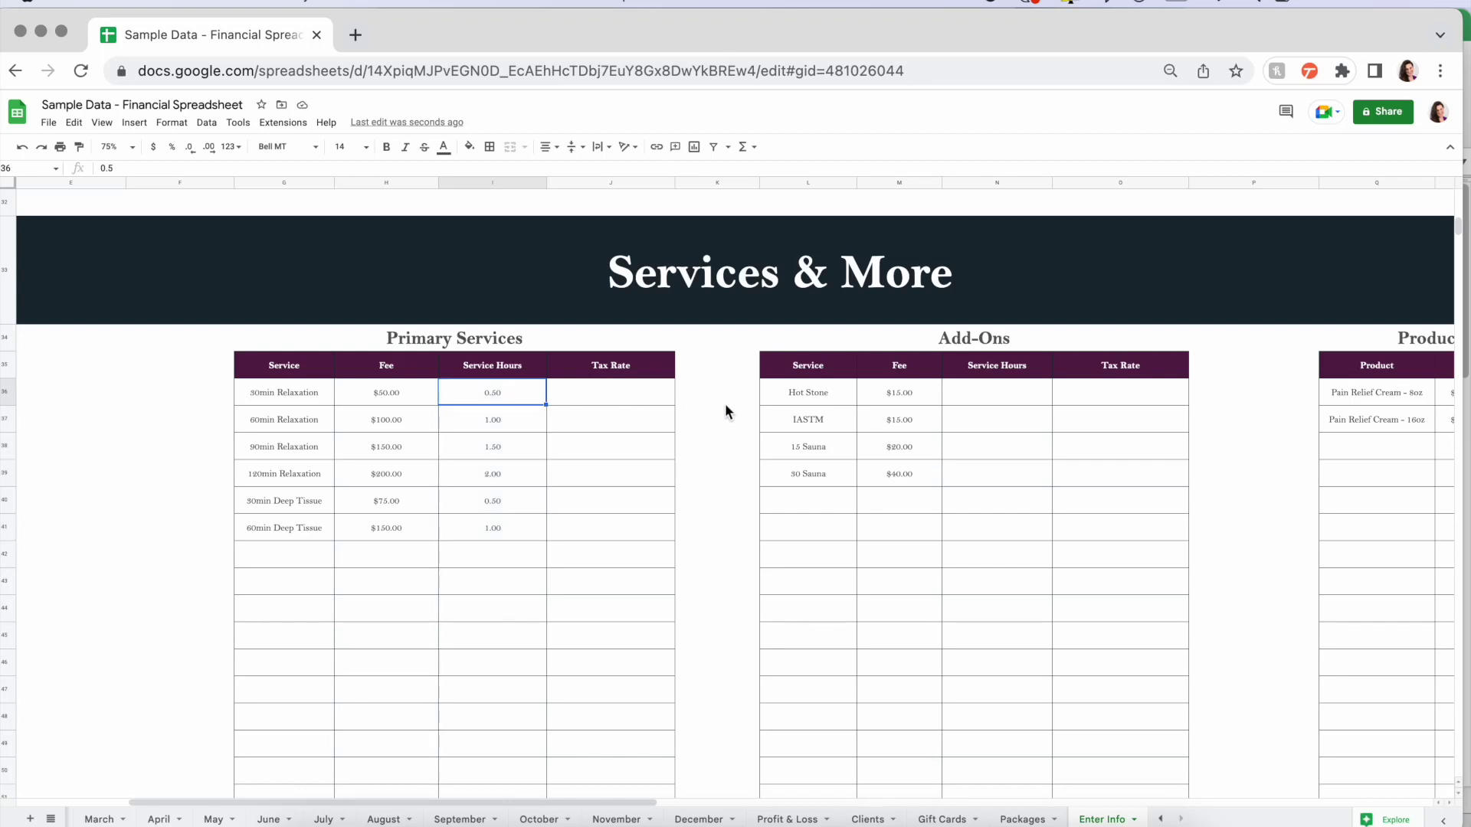
{"action": "scroll", "coordinate": [724, 403], "scroll_direction": "right", "scroll_amount": 2}
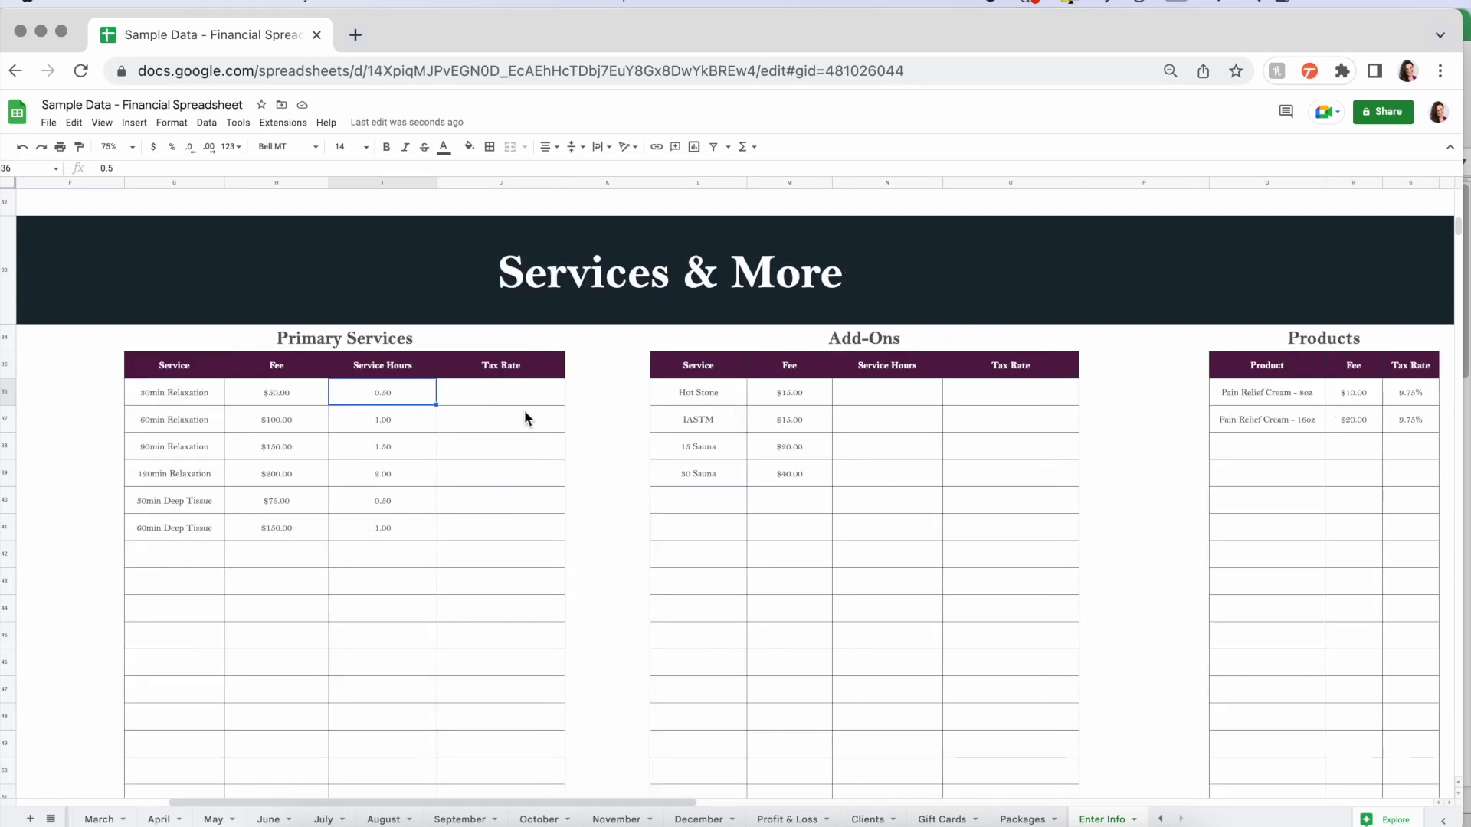
{"action": "left_click_drag", "start_coordinate": [549, 395], "coordinate": [549, 528]}
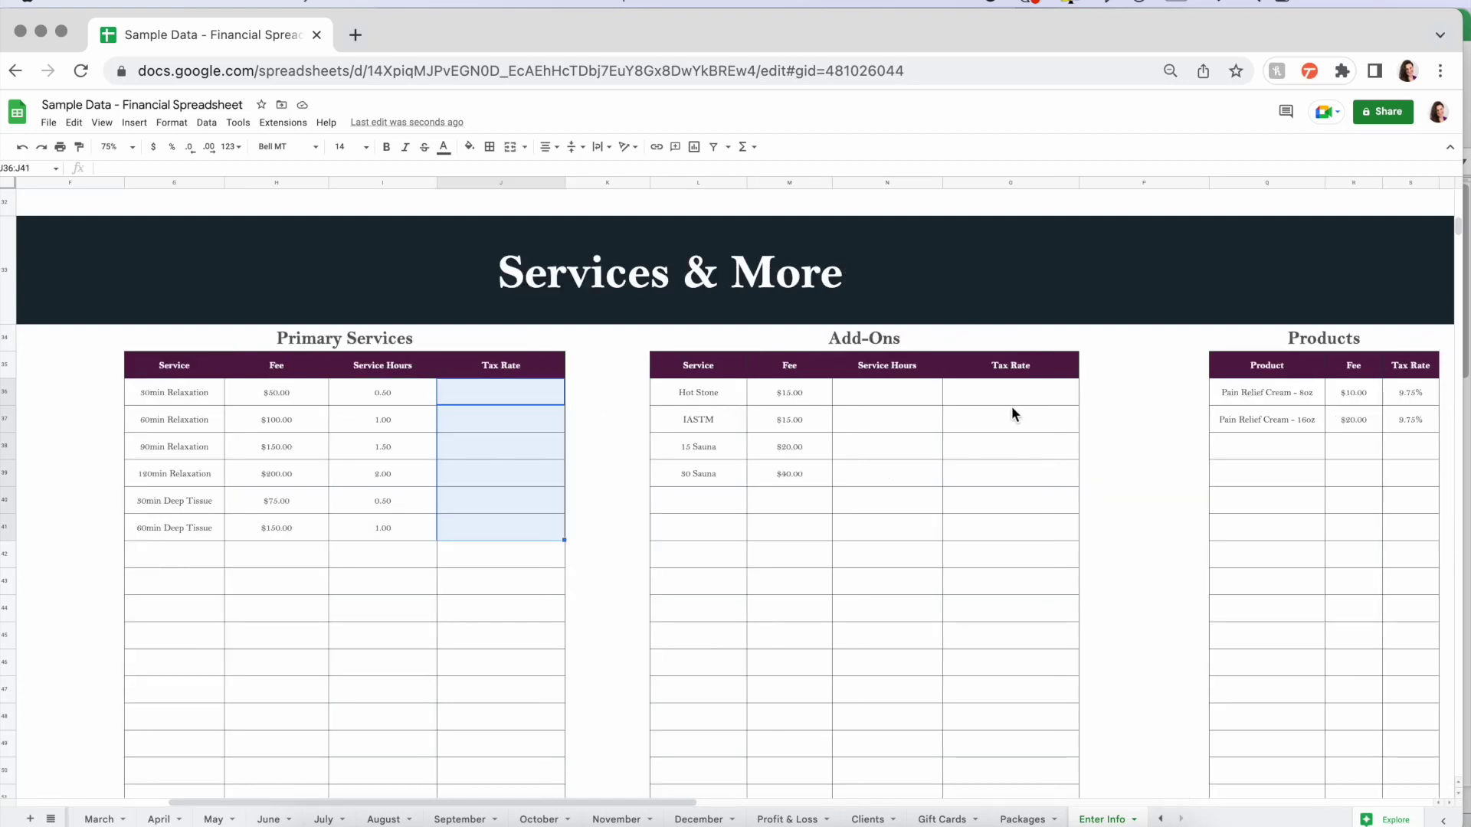
{"action": "left_click", "coordinate": [1151, 405]}
- Check the 8oz Pain Relief Cream's $10.00 fee and 9.75% tax, and the ten gift card names
{"action": "scroll", "coordinate": [866, 395], "scroll_direction": "right", "scroll_amount": 2}
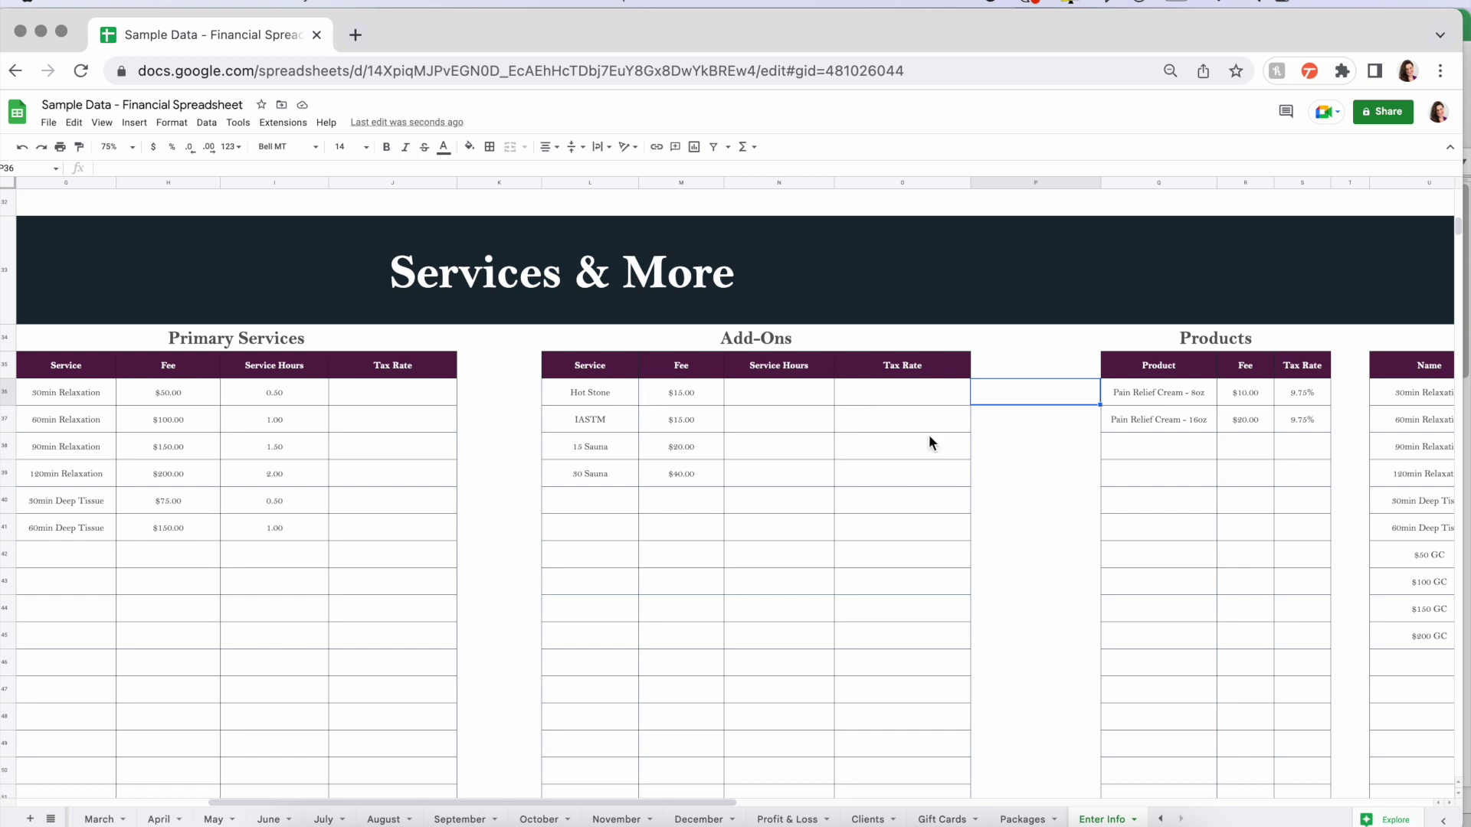
{"action": "scroll", "coordinate": [994, 437], "scroll_direction": "right", "scroll_amount": 8}
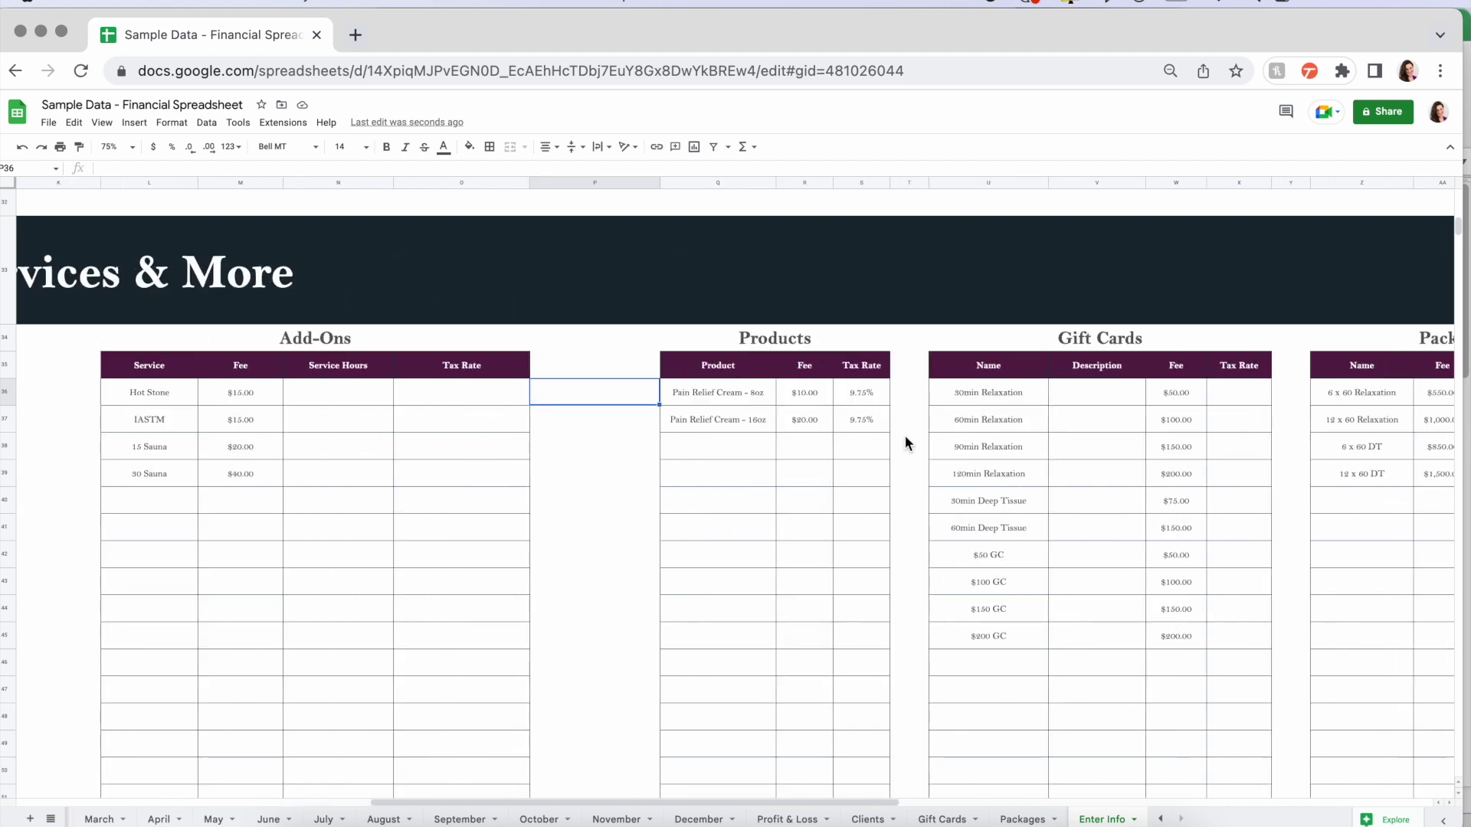
{"action": "left_click", "coordinate": [714, 392]}
{"action": "left_click", "coordinate": [806, 393]}
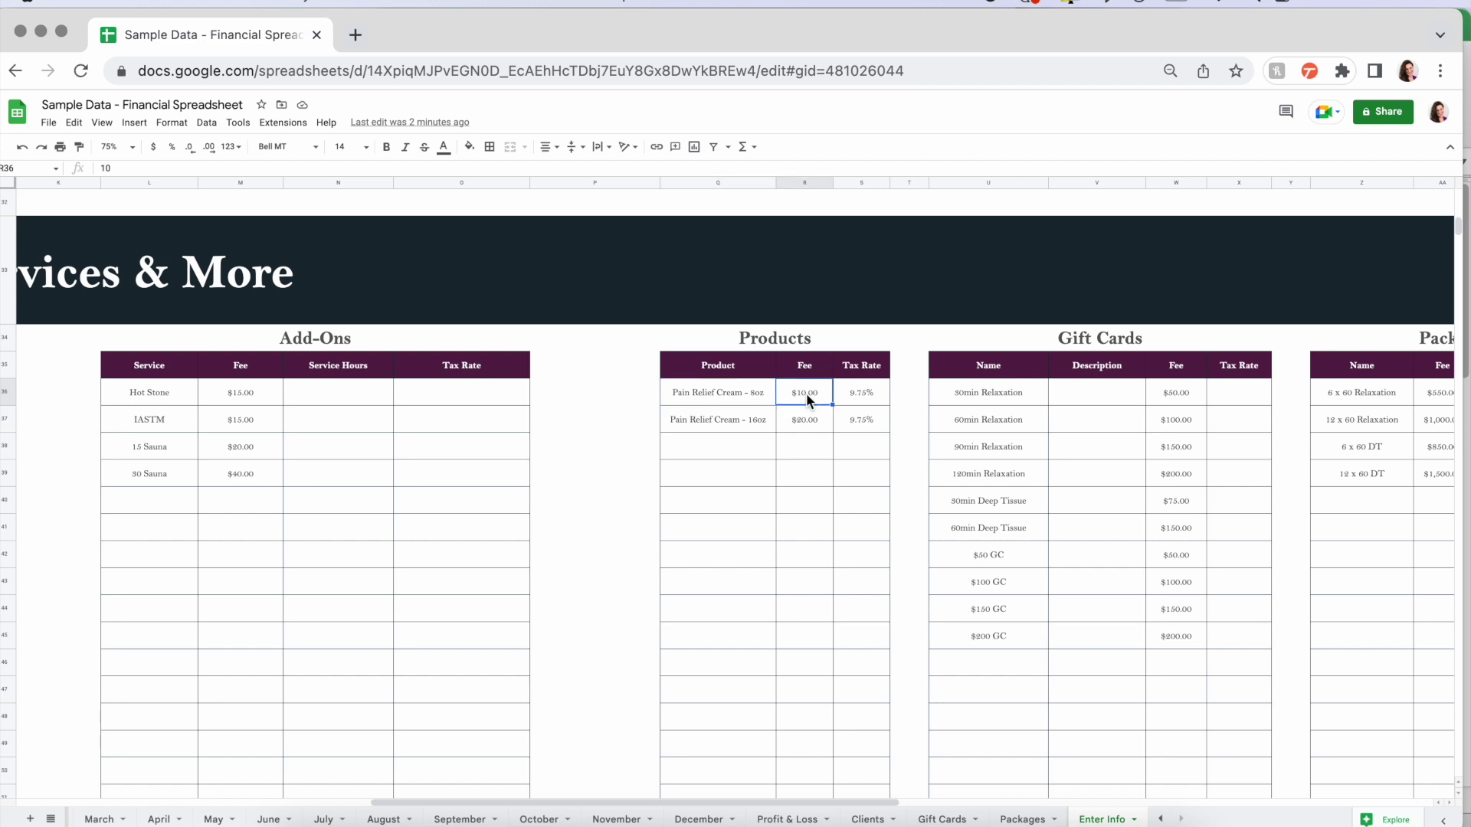
{"action": "left_click", "coordinate": [861, 395]}
{"action": "scroll", "coordinate": [1012, 414], "scroll_direction": "right", "scroll_amount": 3}
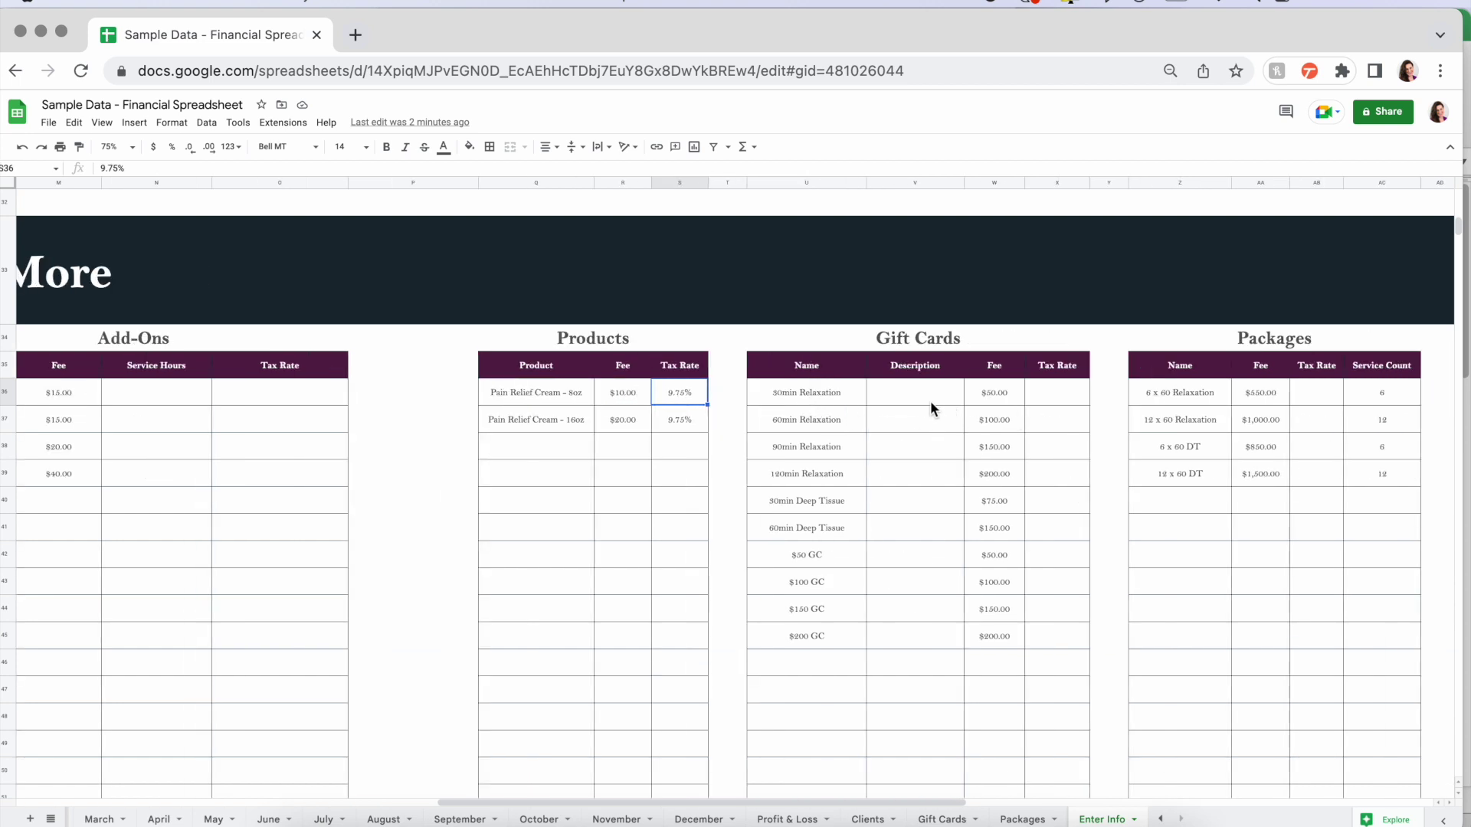
{"action": "left_click_drag", "start_coordinate": [815, 395], "coordinate": [820, 626]}
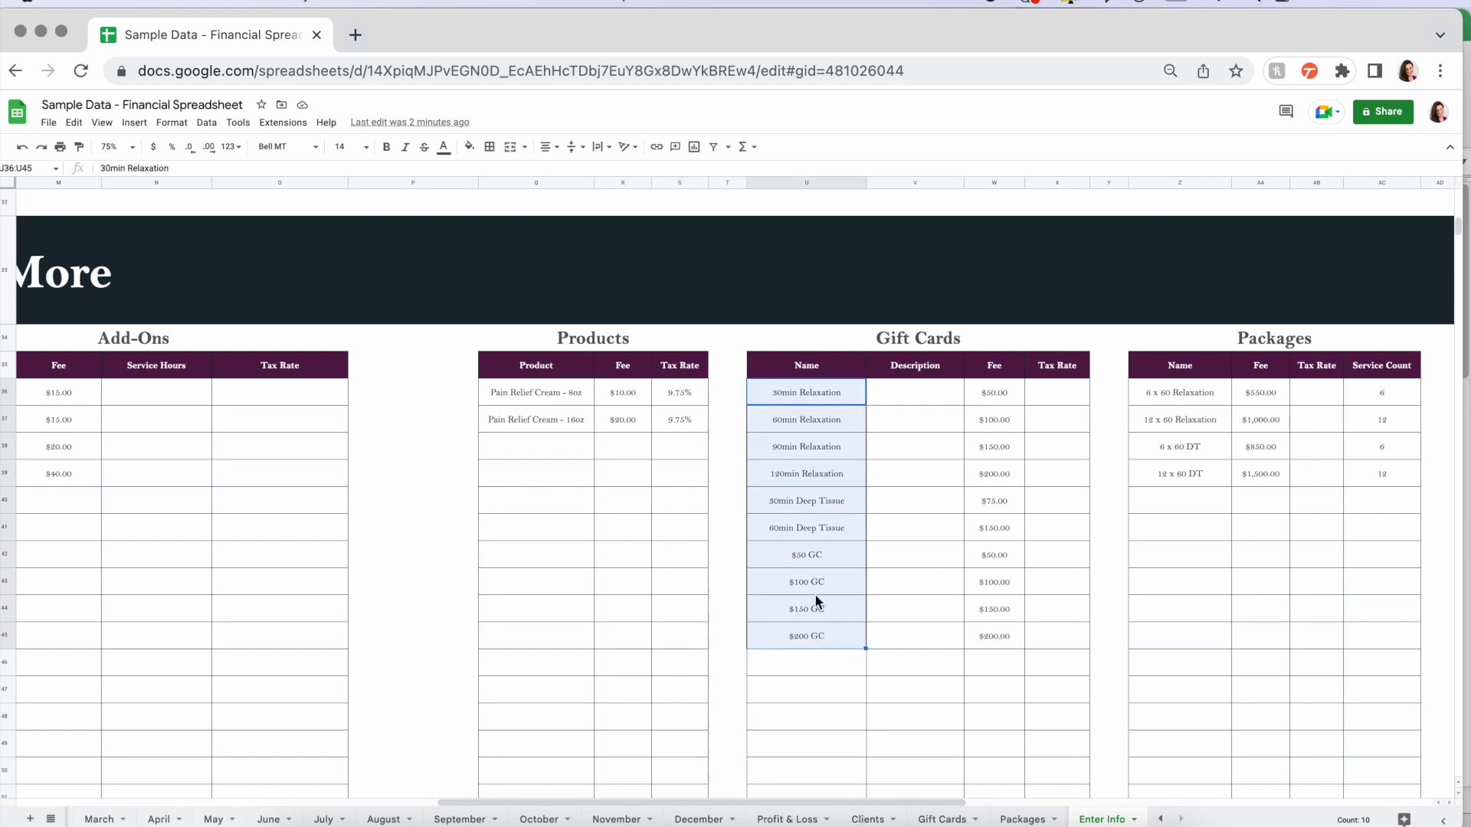
{"action": "left_click", "coordinate": [811, 554]}
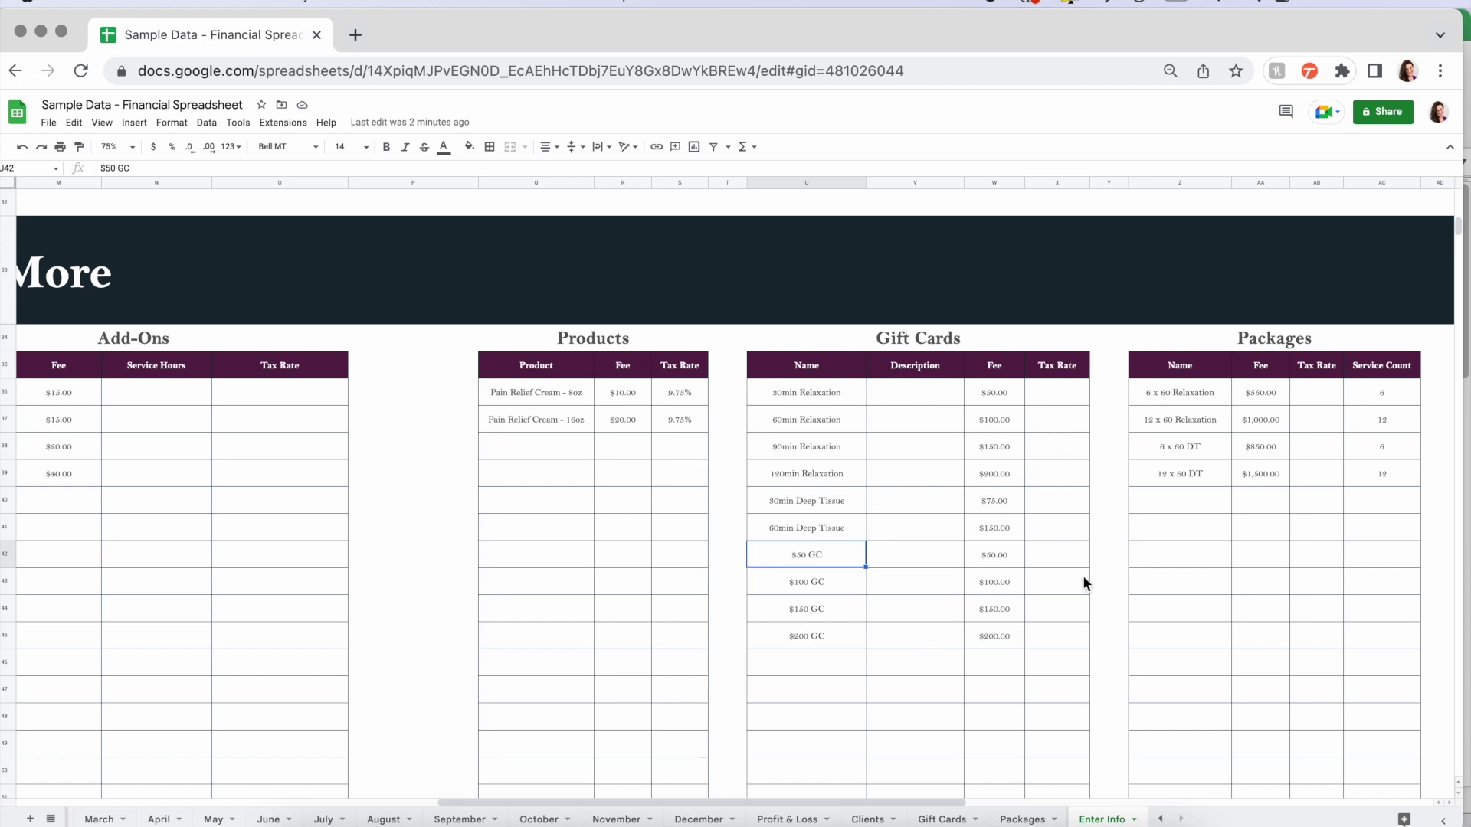
{"action": "scroll", "coordinate": [1081, 554], "scroll_direction": "right", "scroll_amount": 5}
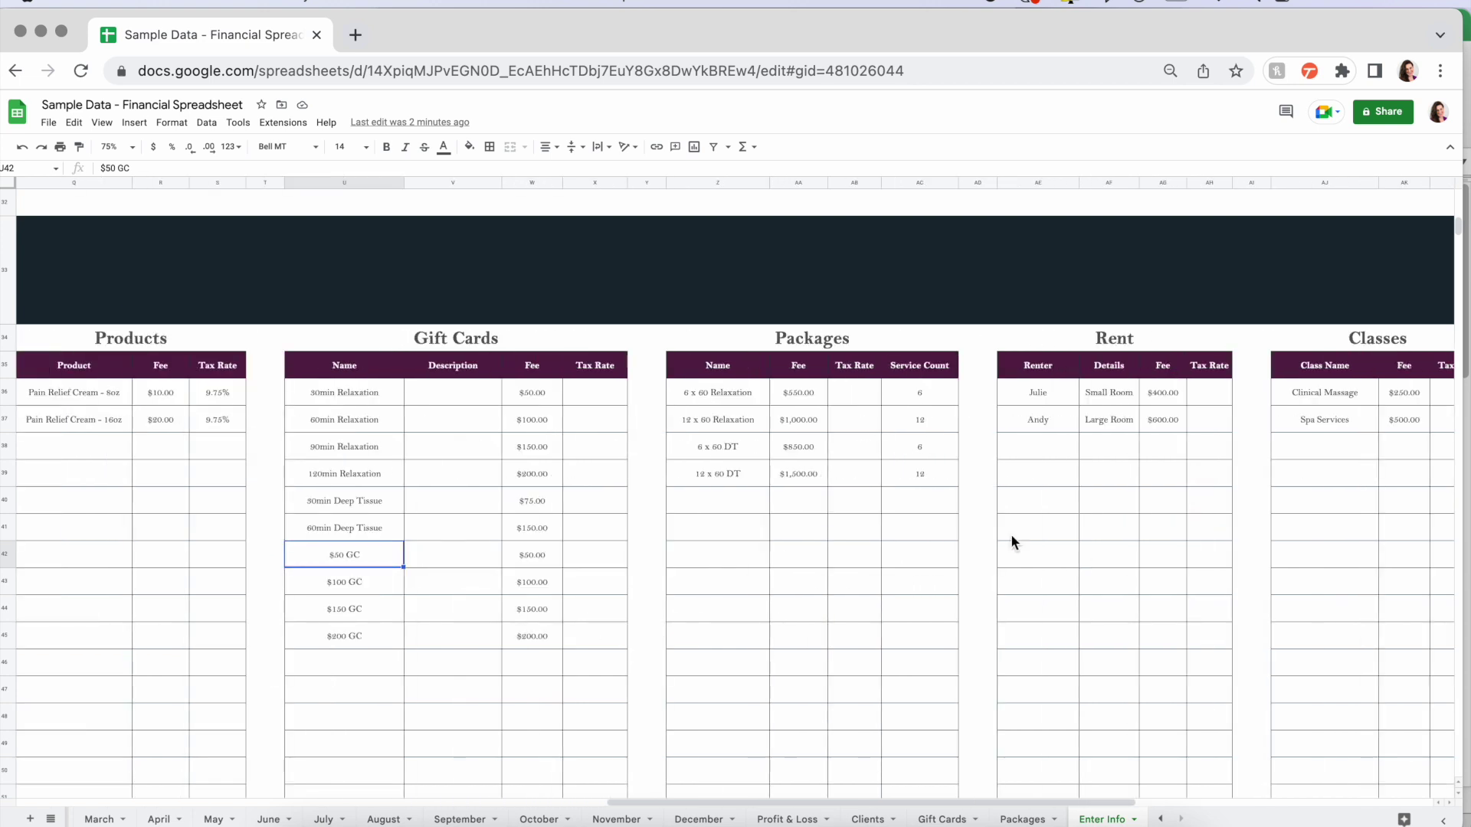
- Review the four packages, checking service counts of 6 and 12 for the Relaxation packages
{"action": "left_click_drag", "start_coordinate": [728, 392], "coordinate": [729, 484]}
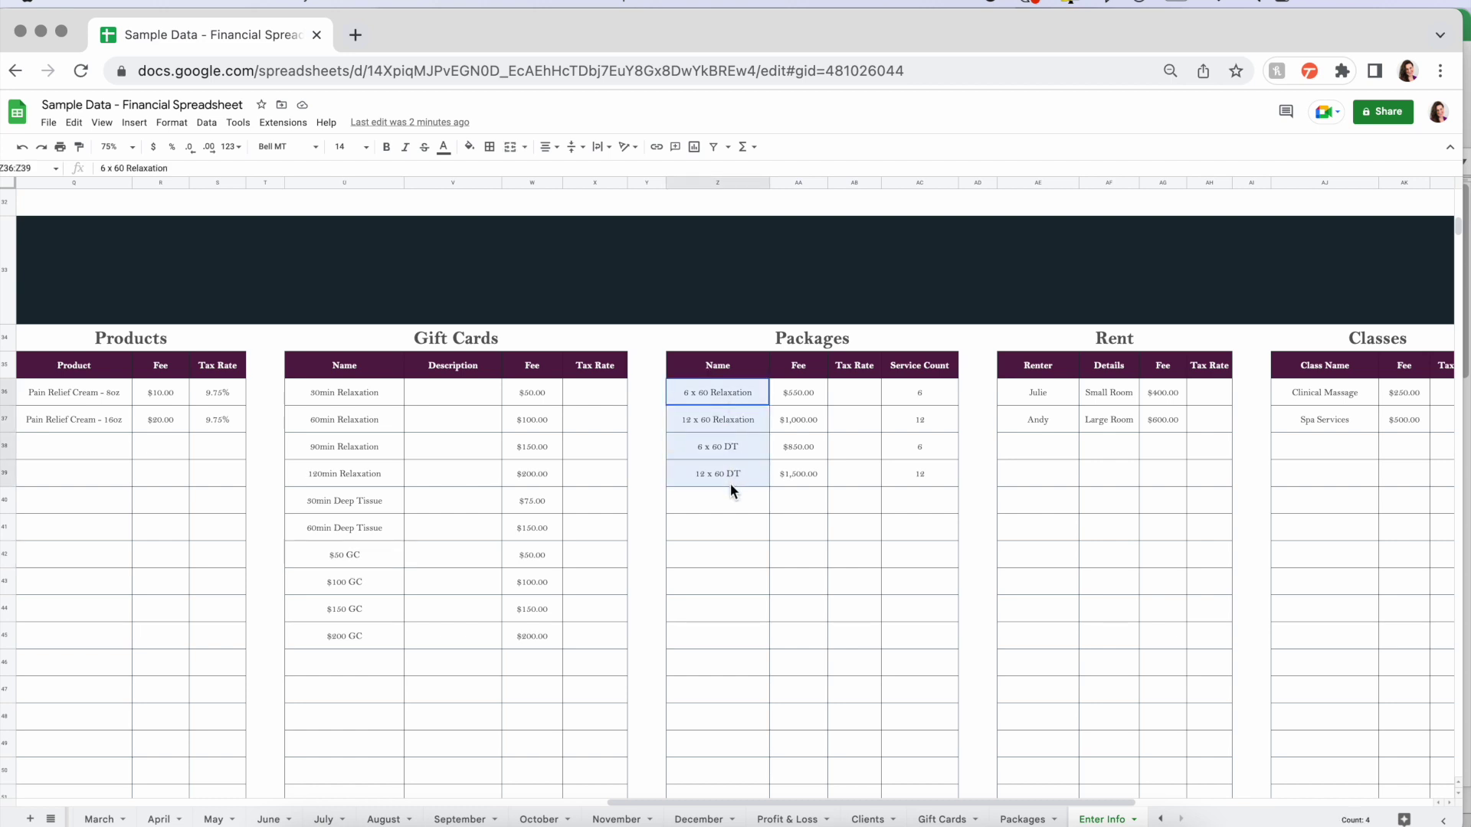
{"action": "left_click", "coordinate": [682, 397]}
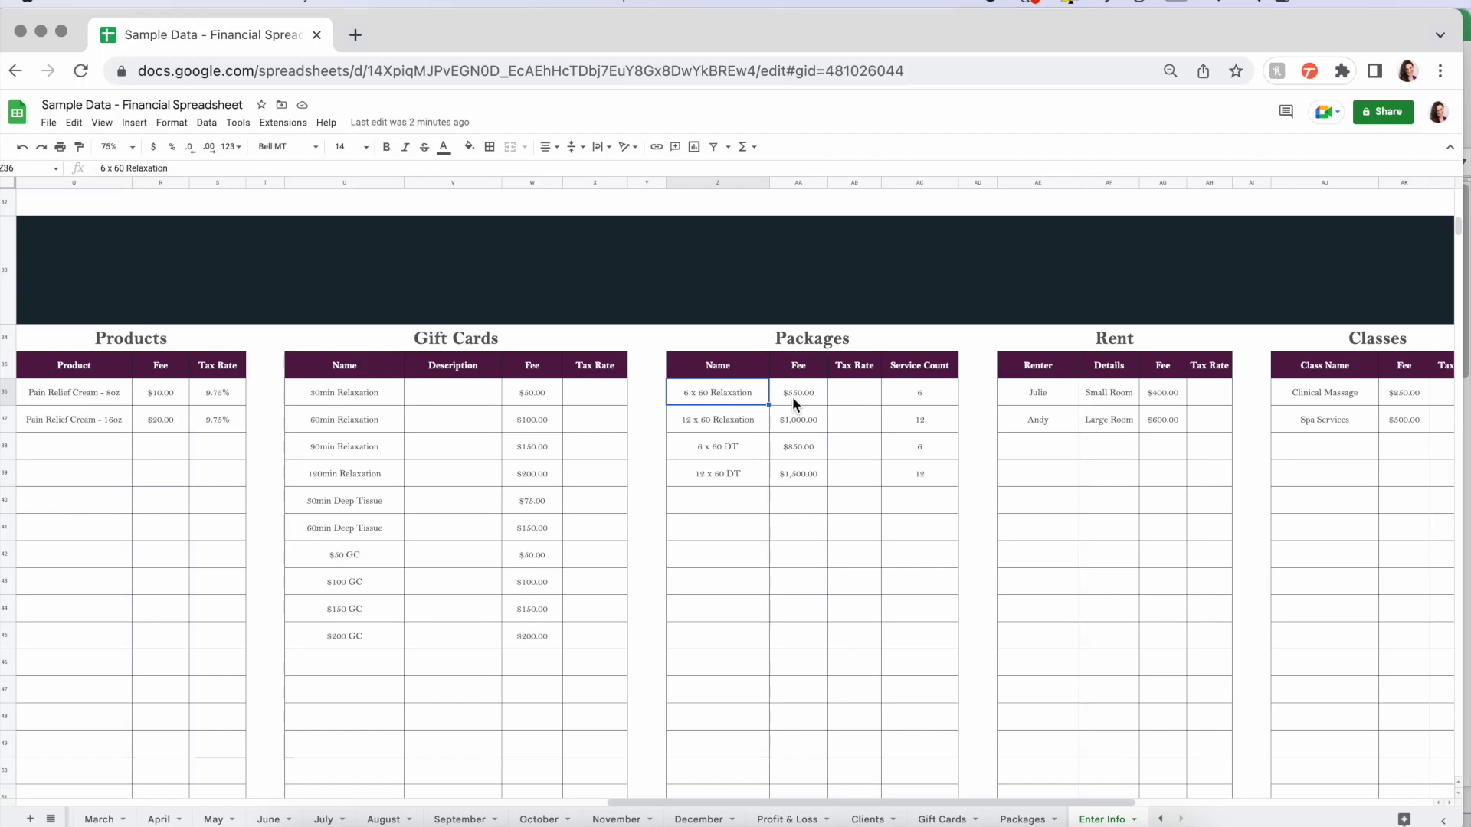
{"action": "left_click", "coordinate": [856, 394]}
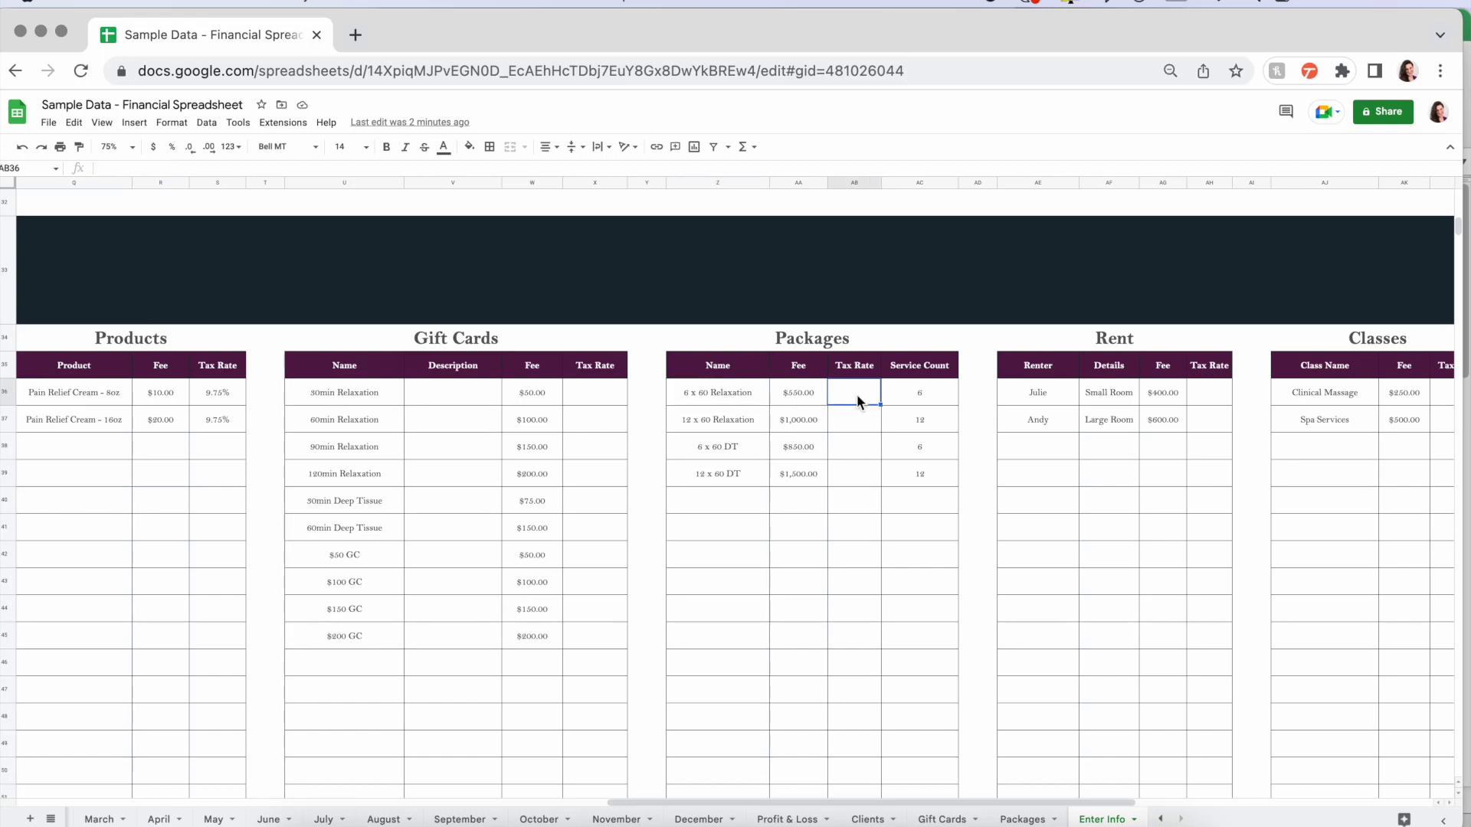
{"action": "left_click", "coordinate": [933, 395]}
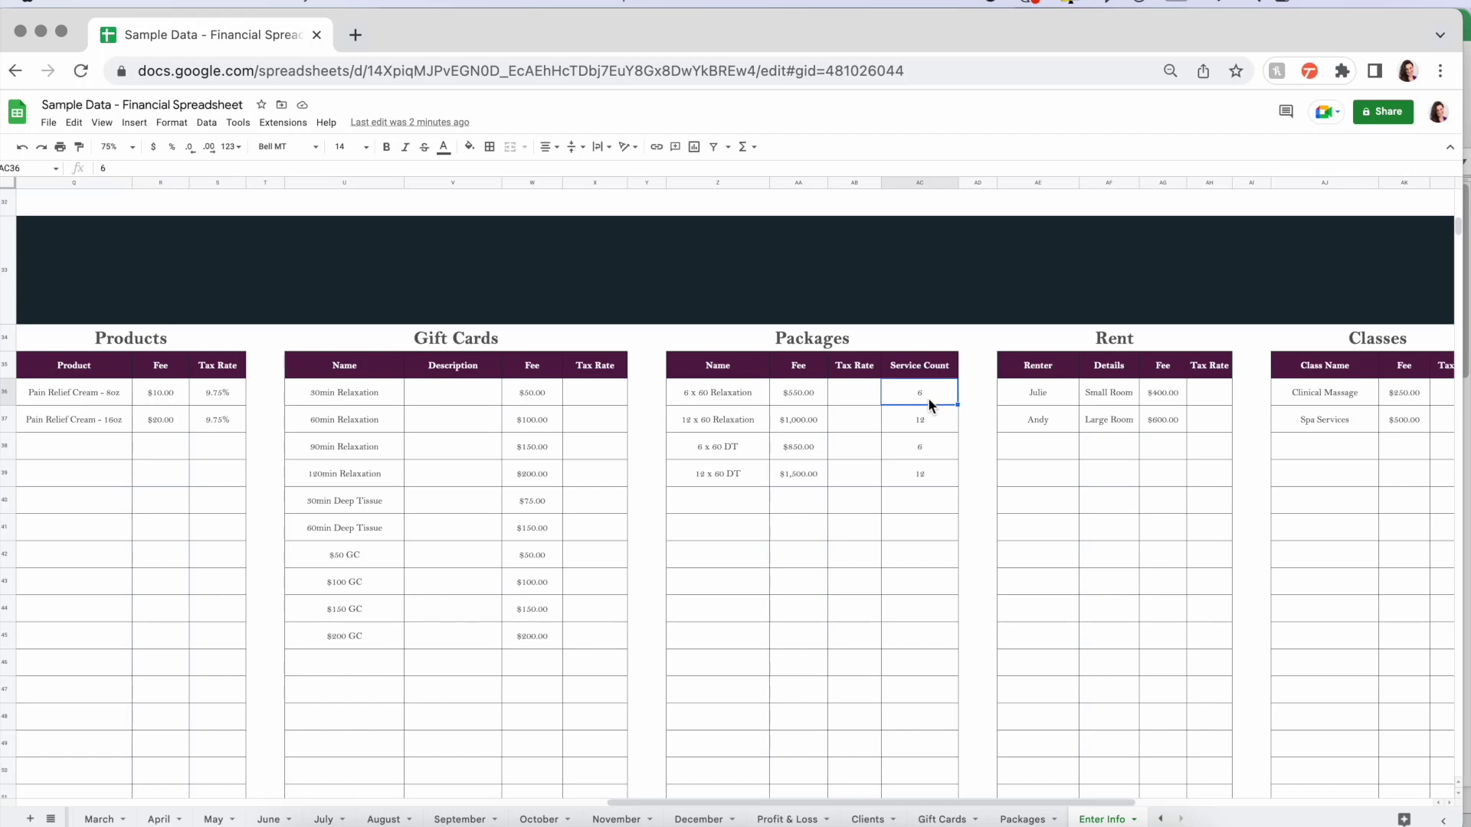
{"action": "left_click", "coordinate": [739, 420]}
{"action": "left_click", "coordinate": [911, 419]}
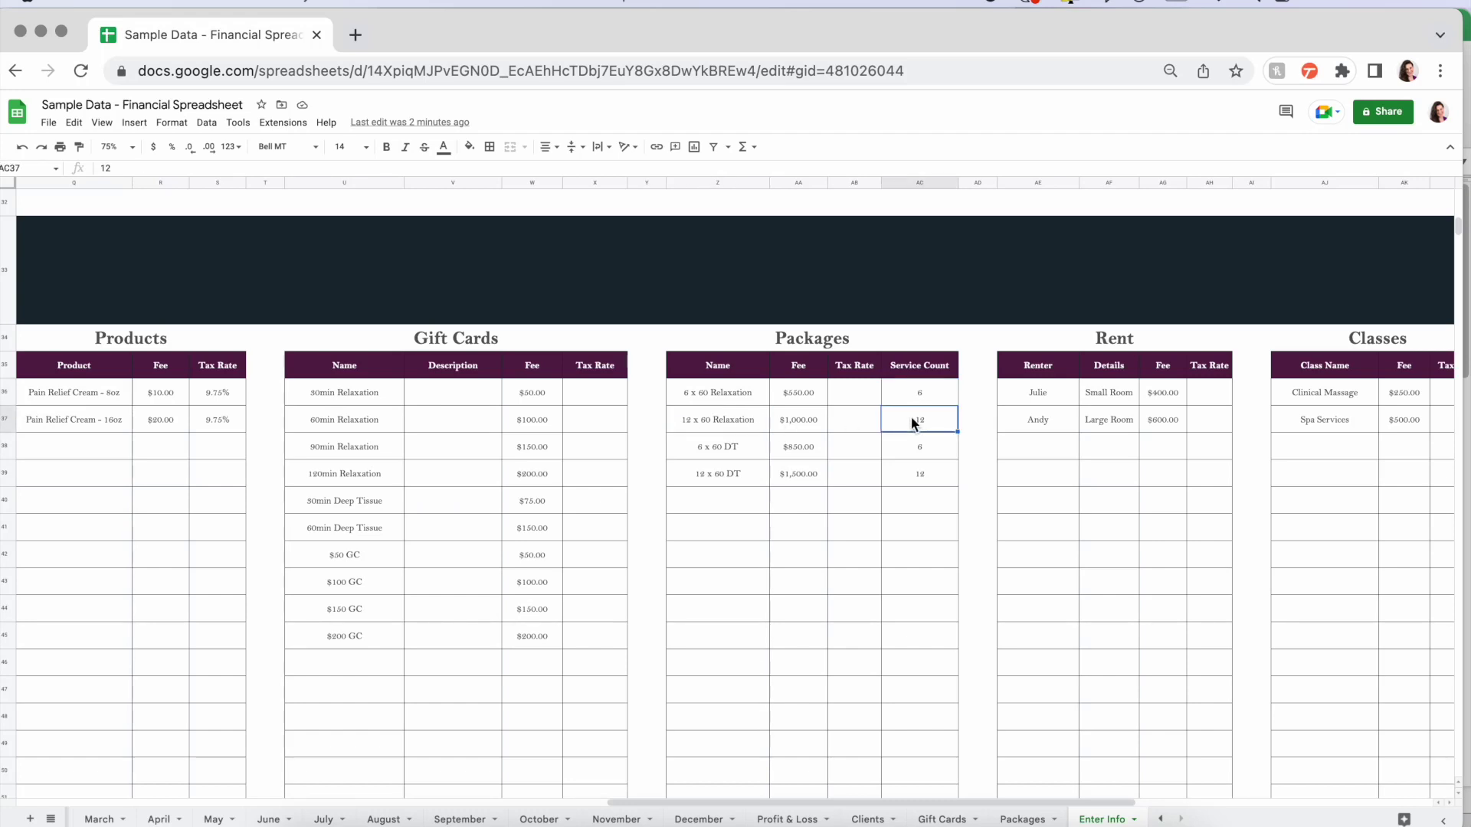
- Check the Small Room rental at $400.00 and the two class entries with their fees
{"action": "scroll", "coordinate": [970, 416], "scroll_direction": "right", "scroll_amount": 2}
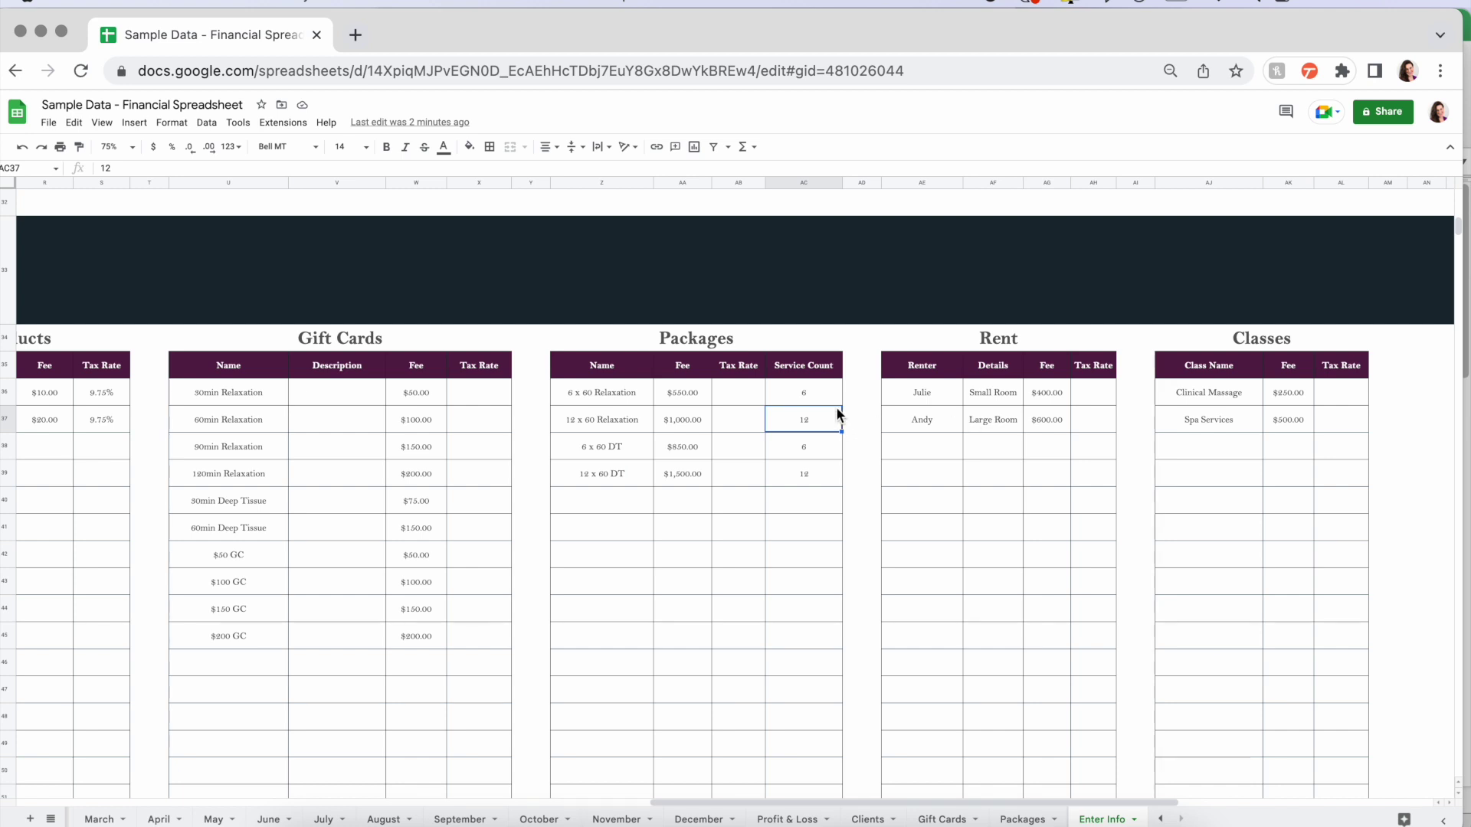
{"action": "left_click", "coordinate": [913, 392]}
{"action": "left_click", "coordinate": [994, 396]}
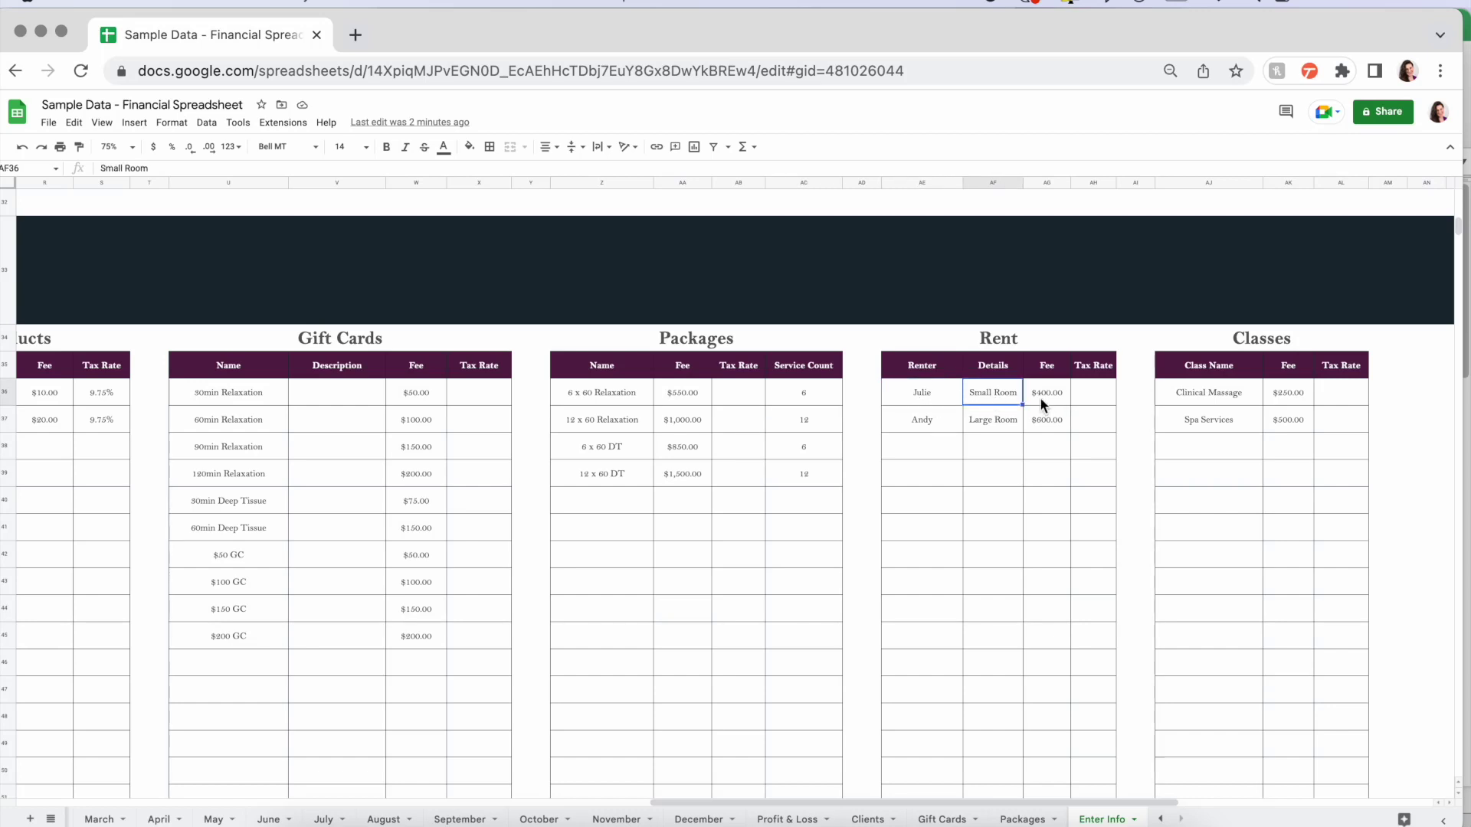
{"action": "left_click", "coordinate": [1040, 396]}
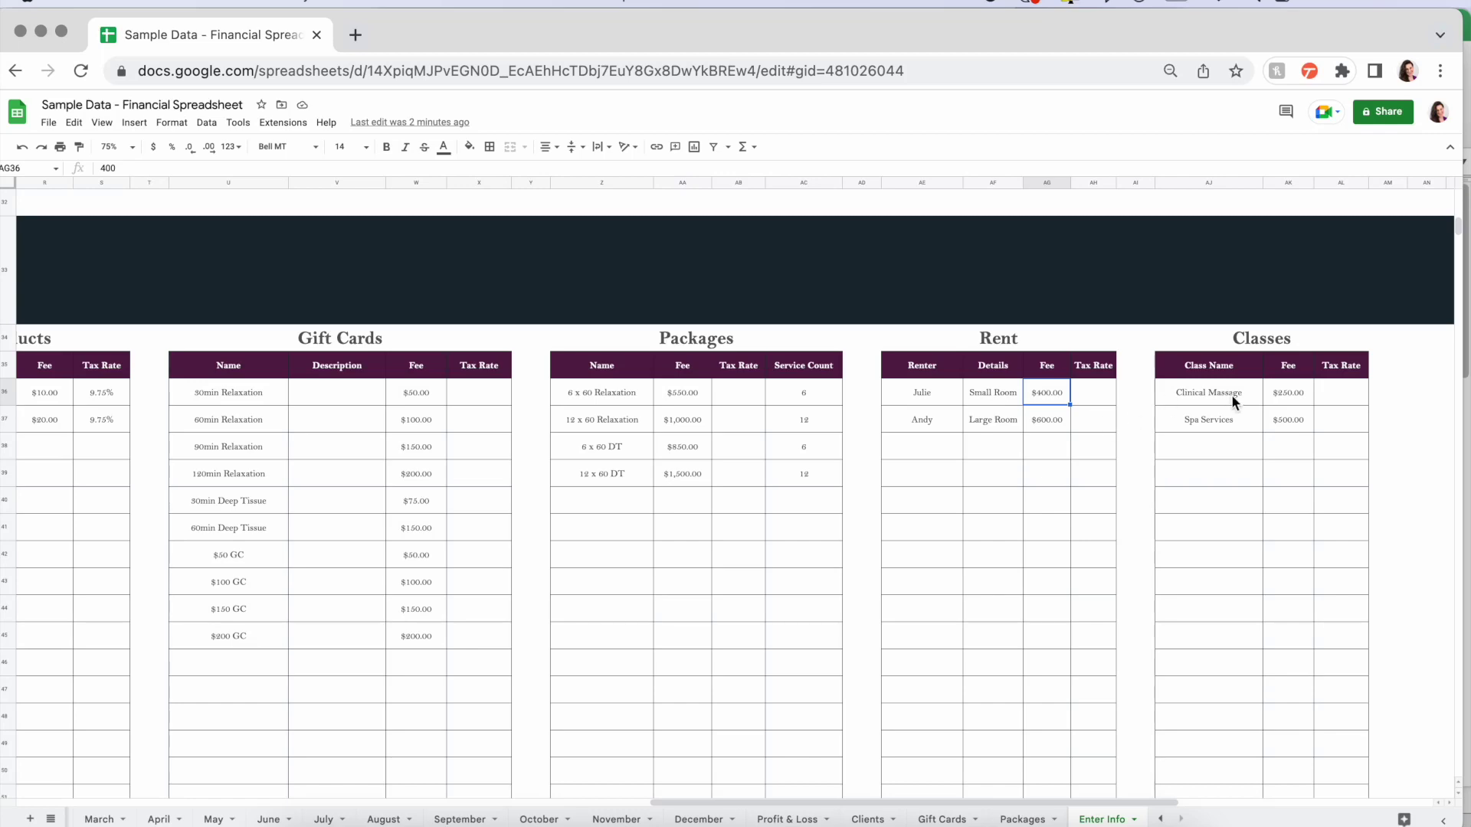
{"action": "left_click_drag", "start_coordinate": [1202, 388], "coordinate": [1348, 420]}
{"action": "left_click", "coordinate": [1390, 393]}
- Scroll back to the top of Enter Info and return to the Clients sheet
{"action": "scroll", "coordinate": [1395, 404], "scroll_direction": "left", "scroll_amount": 10}
{"action": "scroll", "coordinate": [1396, 403], "scroll_direction": "up", "scroll_amount": 15}
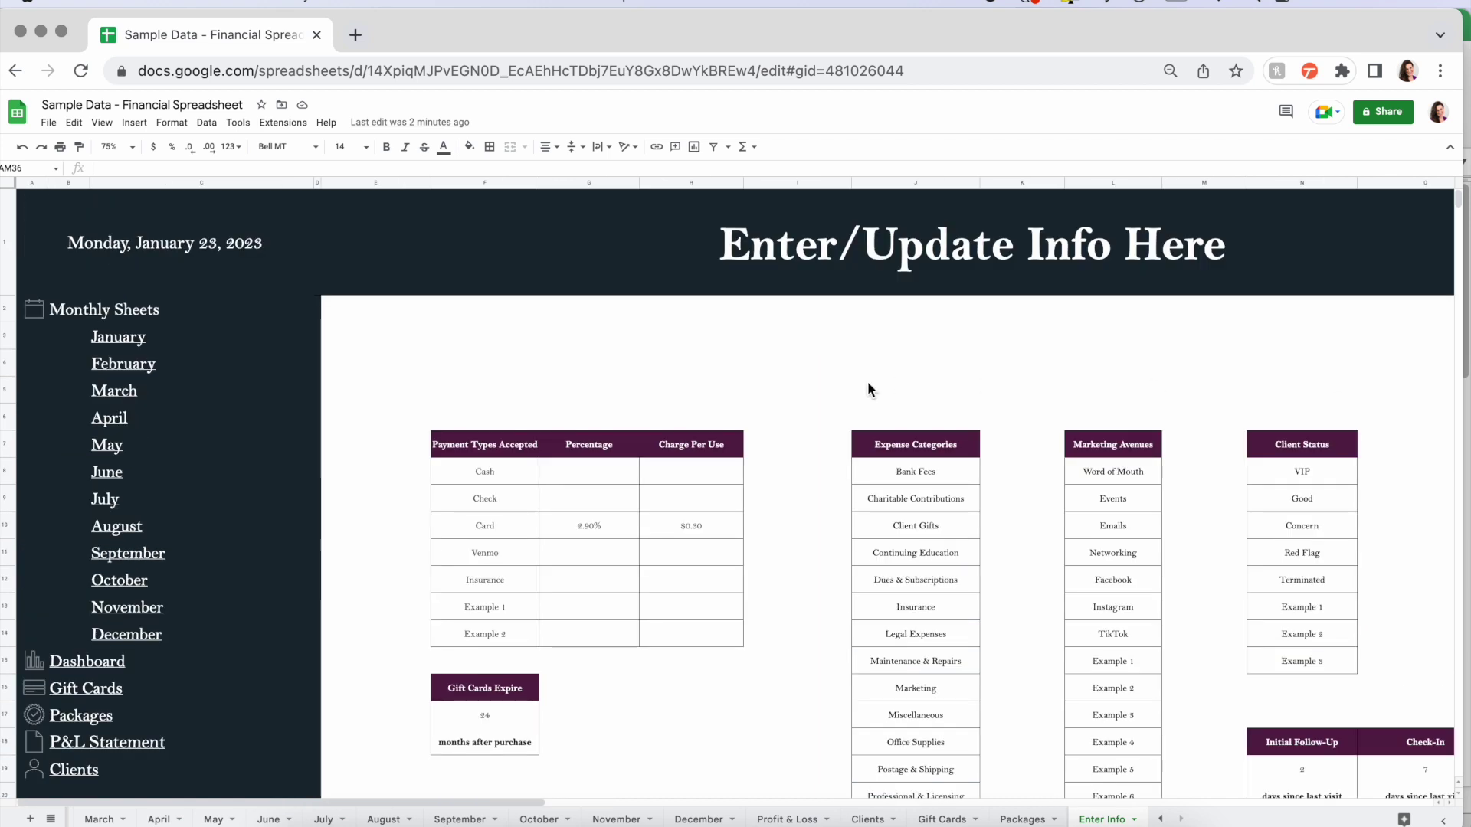
{"action": "scroll", "coordinate": [765, 670], "scroll_direction": "down", "scroll_amount": 4}
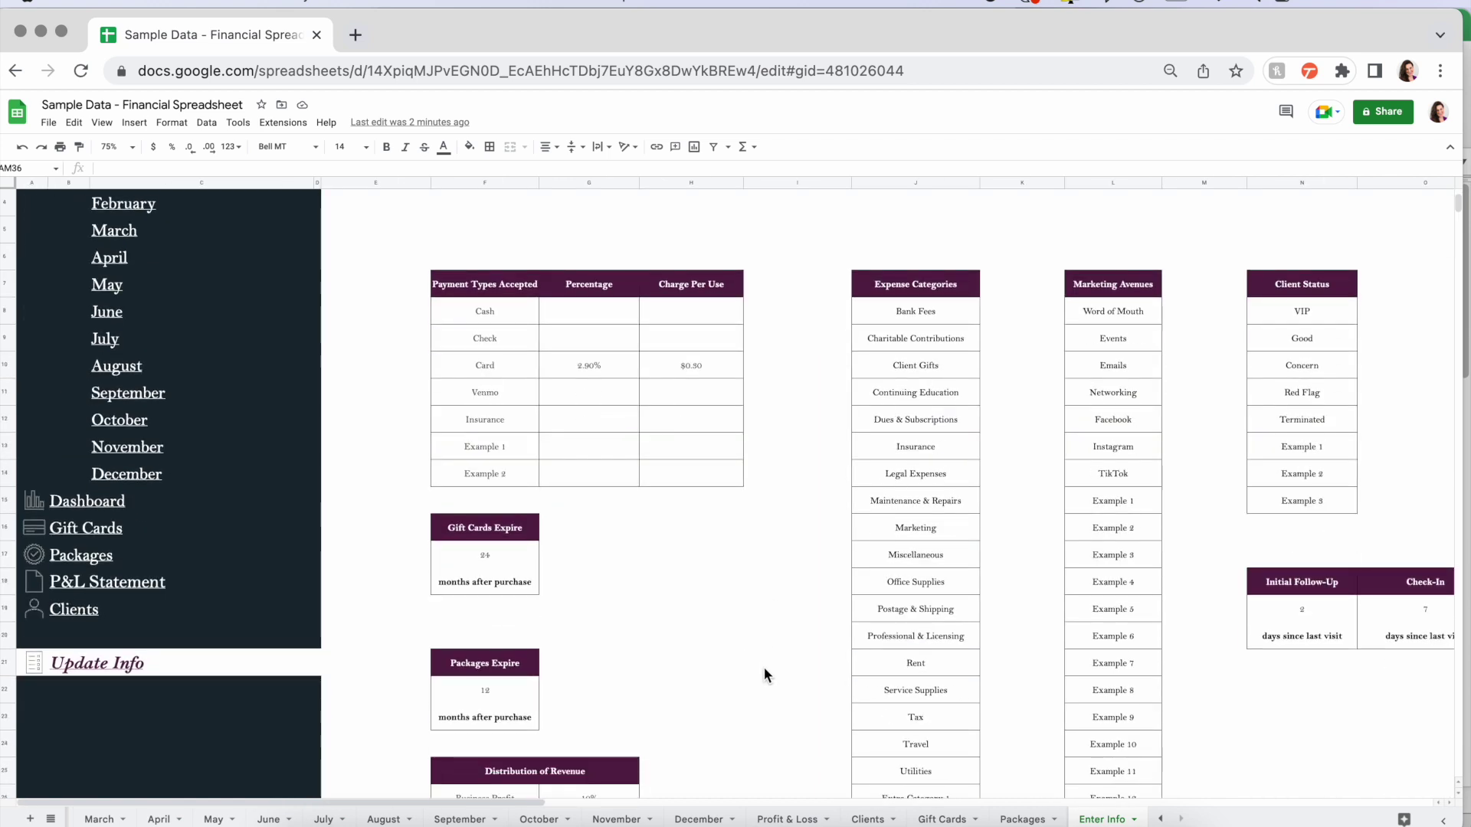
{"action": "scroll", "coordinate": [764, 668], "scroll_direction": "down", "scroll_amount": 1}
{"action": "scroll", "coordinate": [764, 668], "scroll_direction": "up", "scroll_amount": 5}
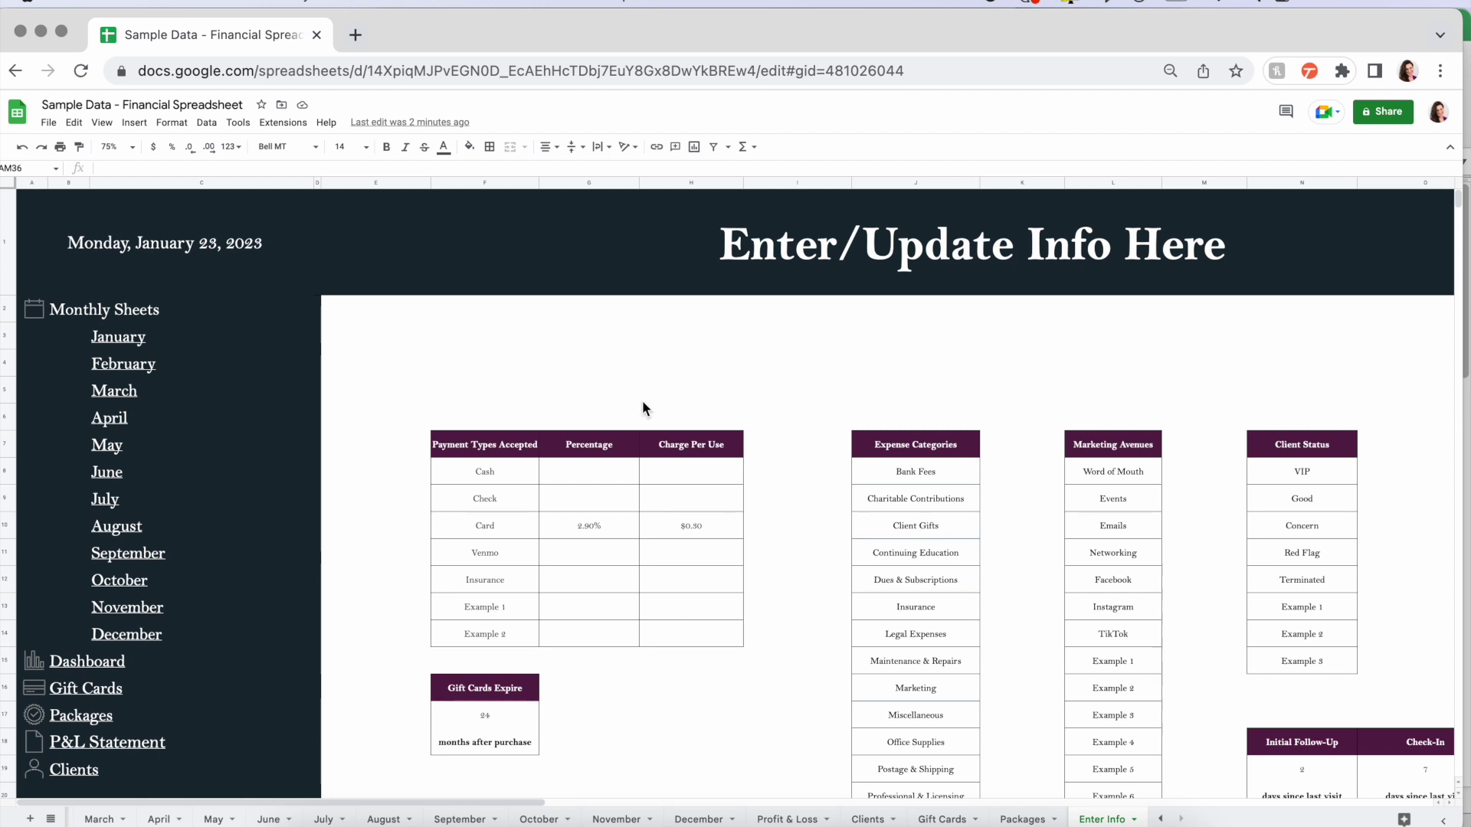
{"action": "left_click", "coordinate": [868, 818]}
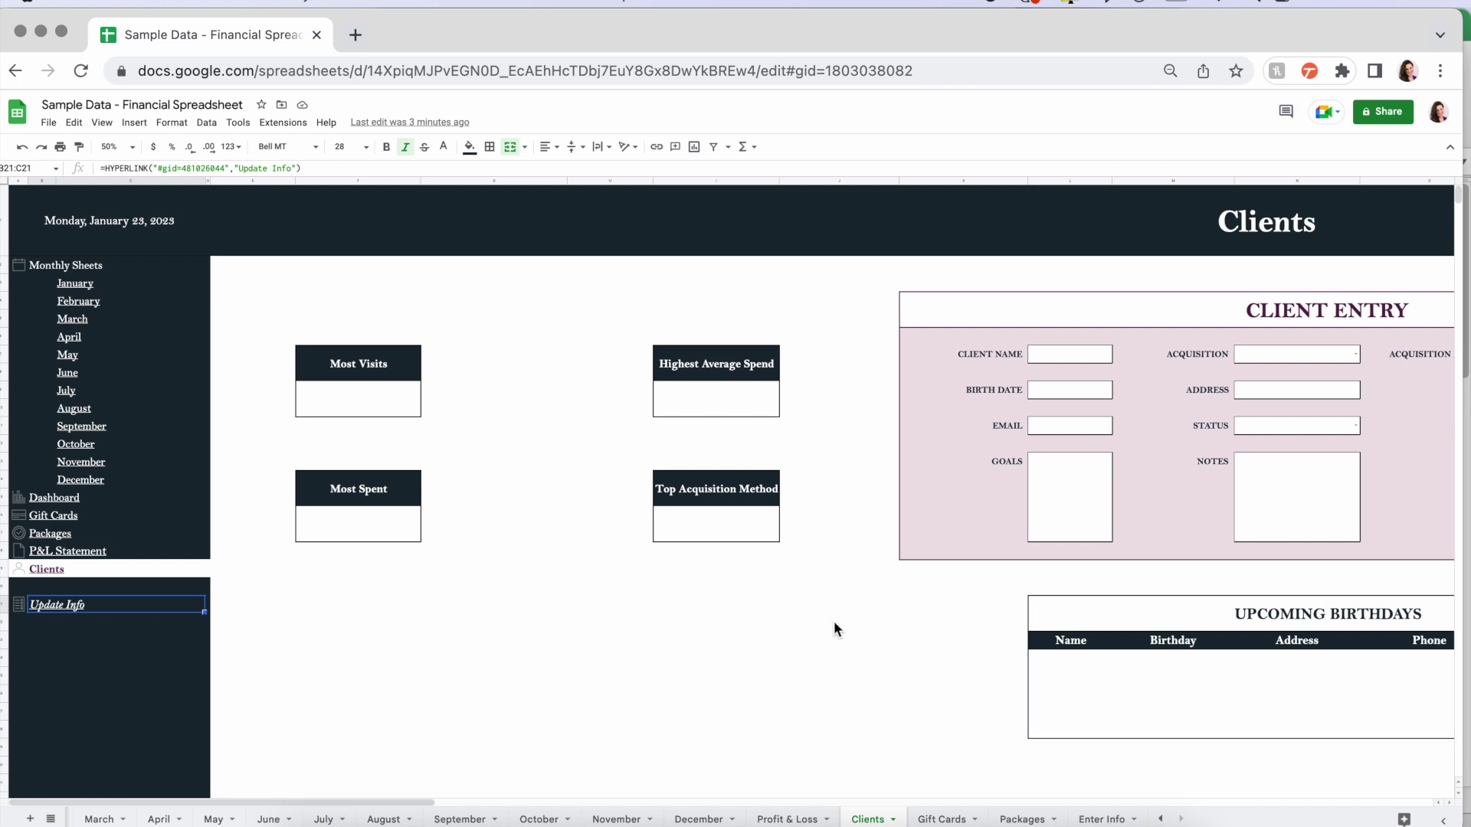
{"action": "scroll", "coordinate": [834, 620], "scroll_direction": "right", "scroll_amount": 5}
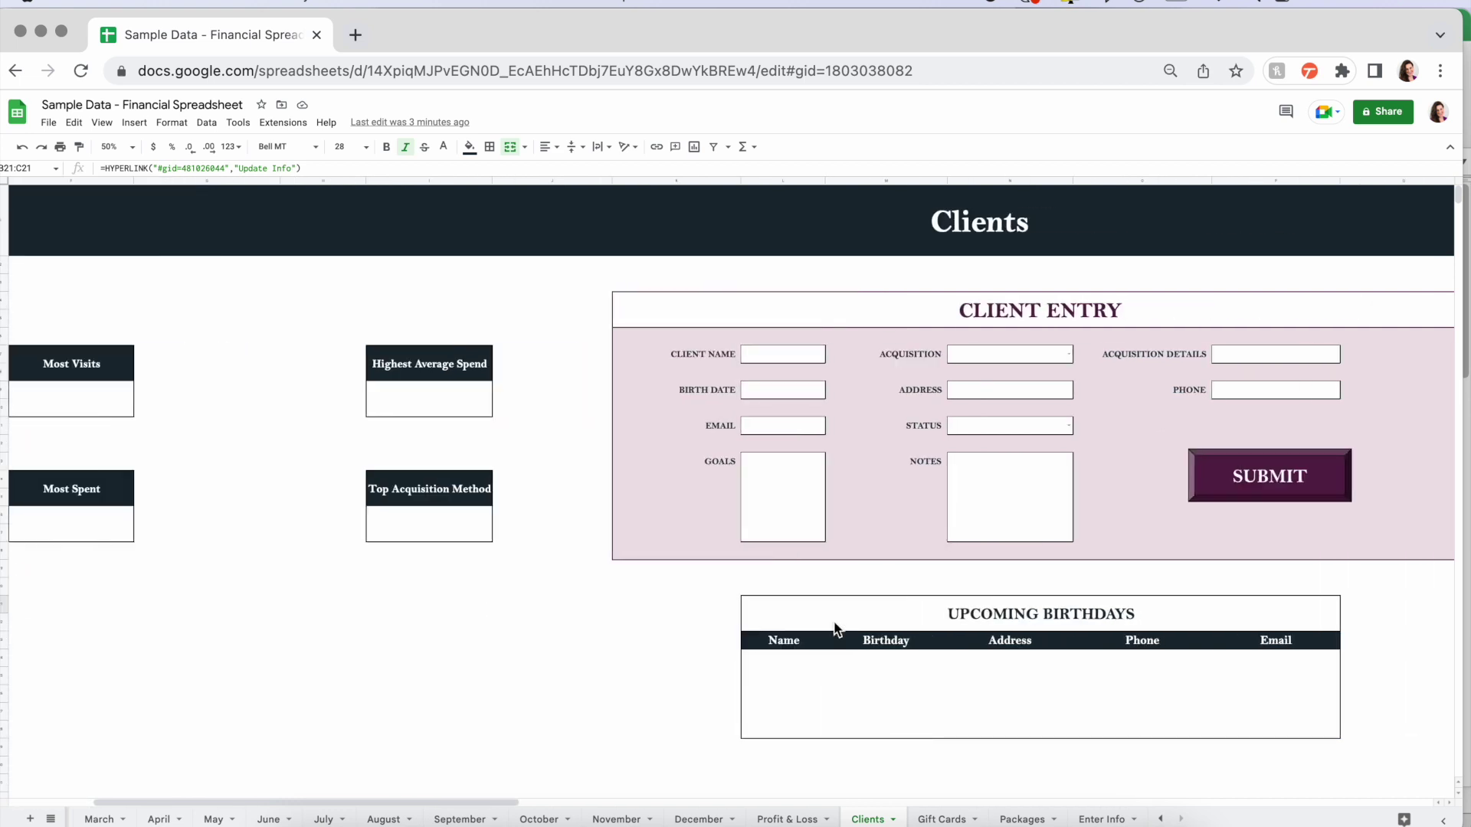
{"action": "scroll", "coordinate": [836, 628], "scroll_direction": "right", "scroll_amount": 2}
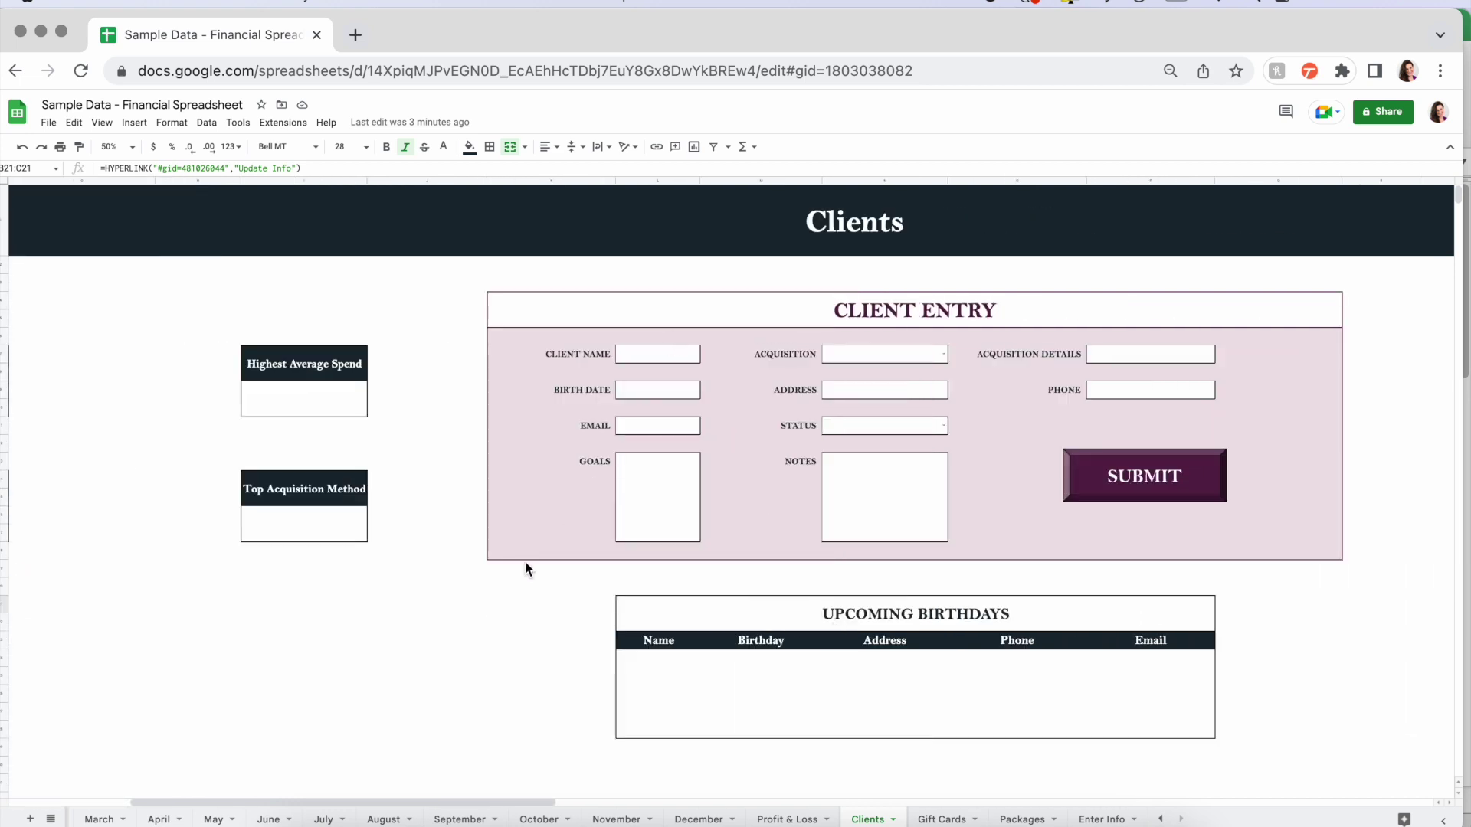
{"action": "scroll", "coordinate": [526, 563], "scroll_direction": "left", "scroll_amount": 2}
{"action": "scroll", "coordinate": [525, 562], "scroll_direction": "right", "scroll_amount": 5}
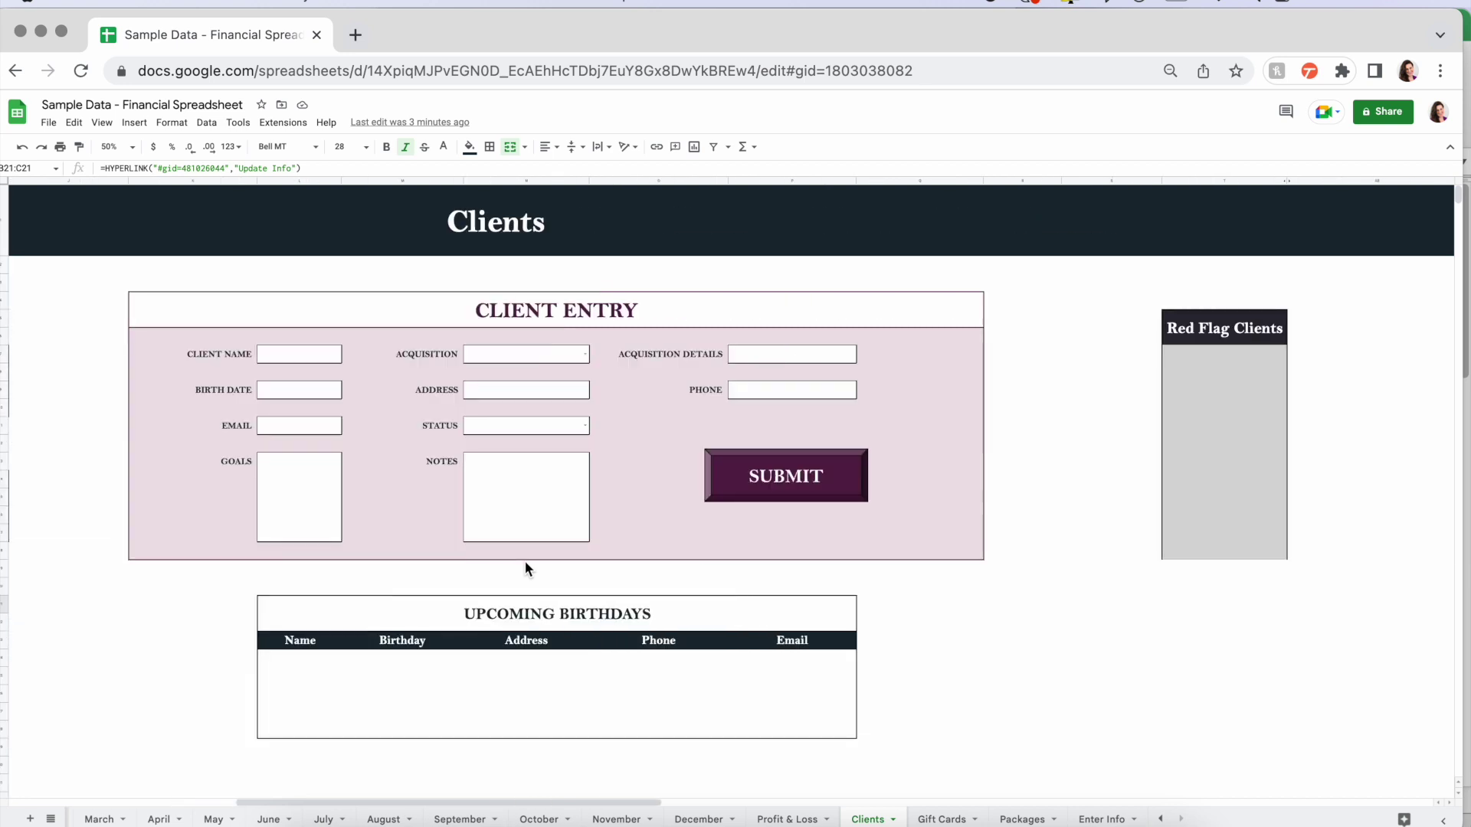
{"action": "scroll", "coordinate": [526, 567], "scroll_direction": "down", "scroll_amount": 3}
{"action": "scroll", "coordinate": [526, 566], "scroll_direction": "left", "scroll_amount": 5}
{"action": "scroll", "coordinate": [526, 567], "scroll_direction": "down", "scroll_amount": 3}
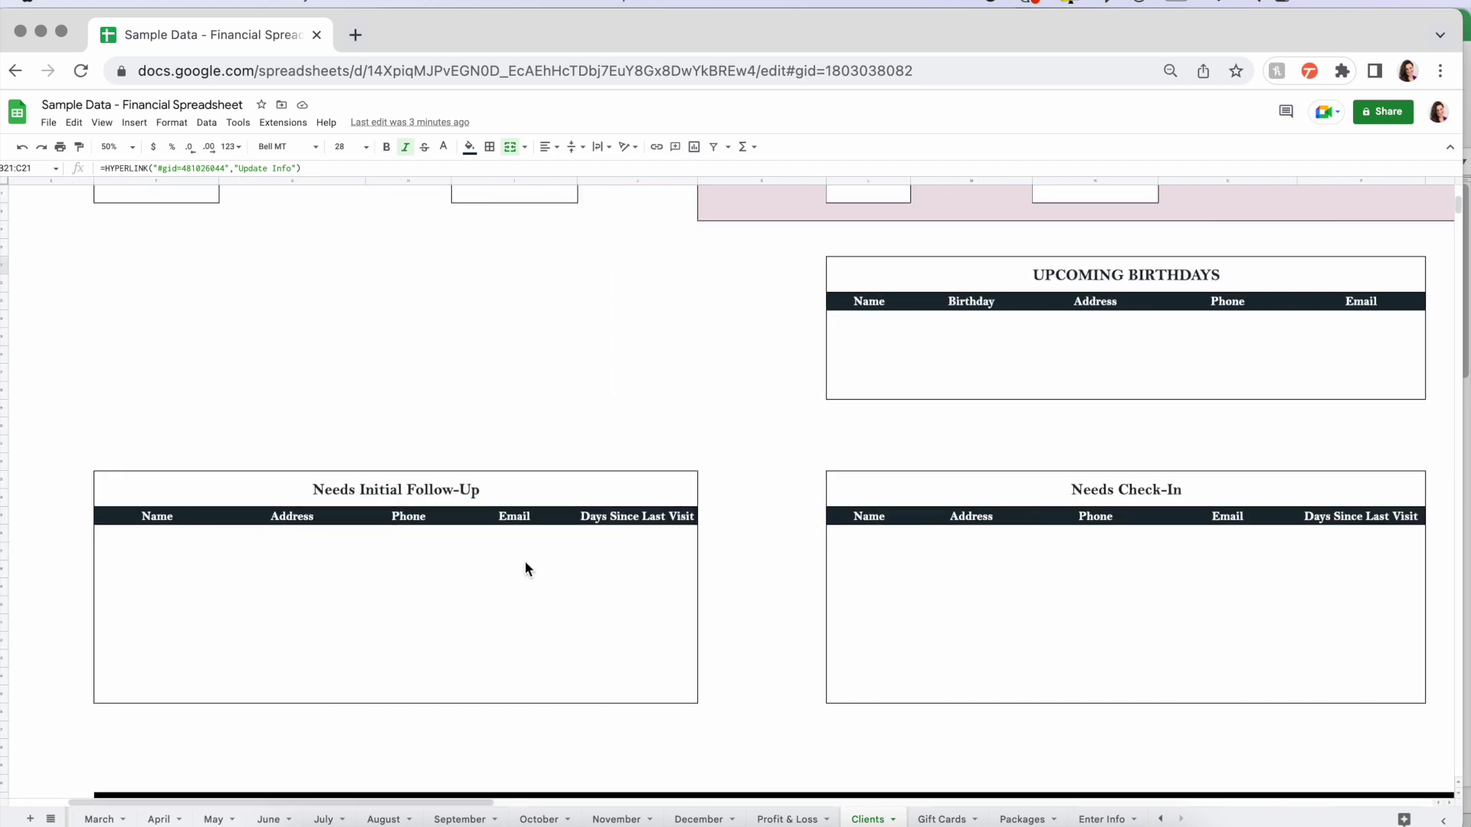
{"action": "scroll", "coordinate": [526, 569], "scroll_direction": "up", "scroll_amount": 6}
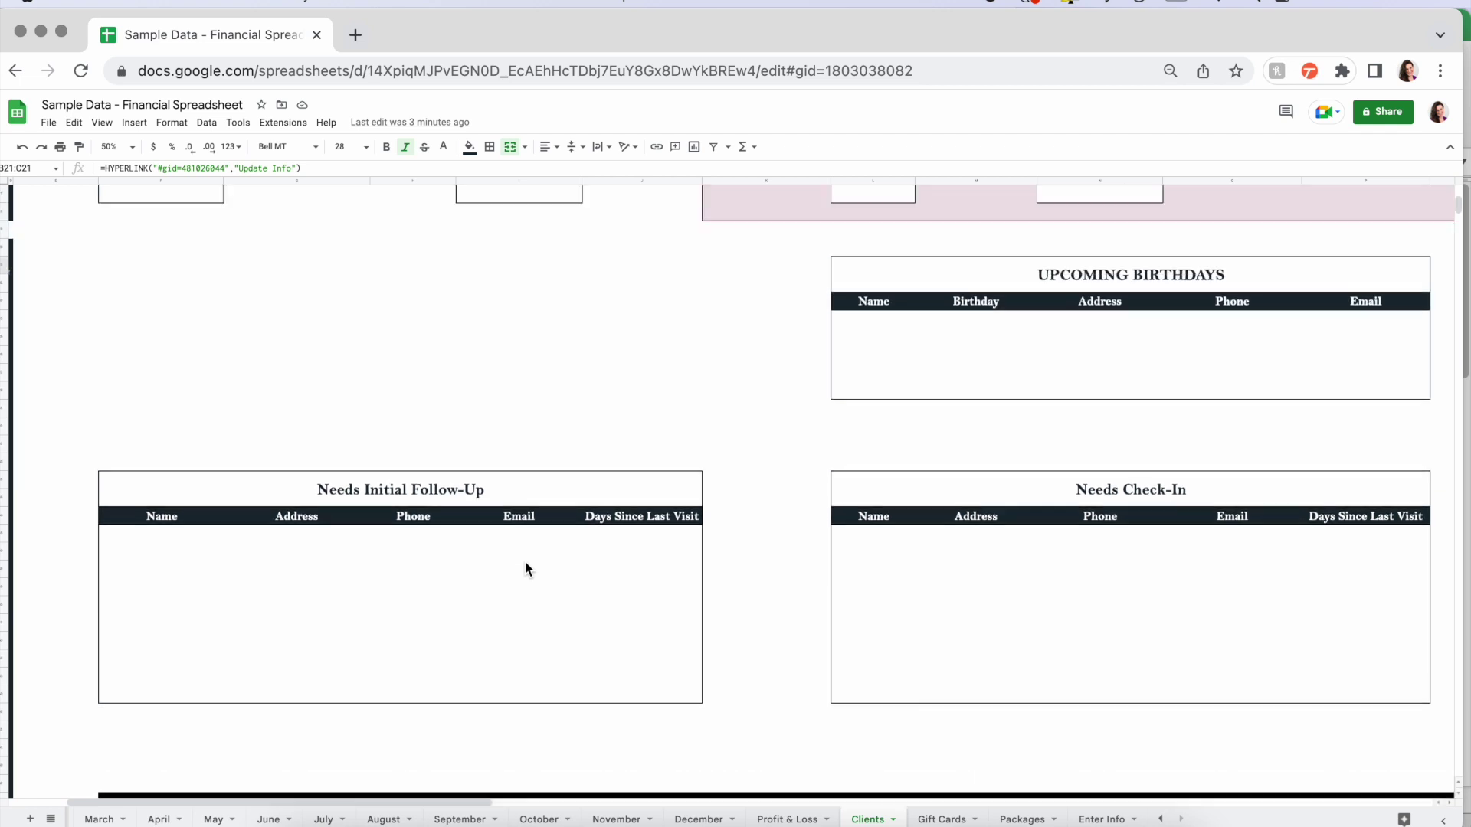
{"action": "left_click", "coordinate": [134, 408]}
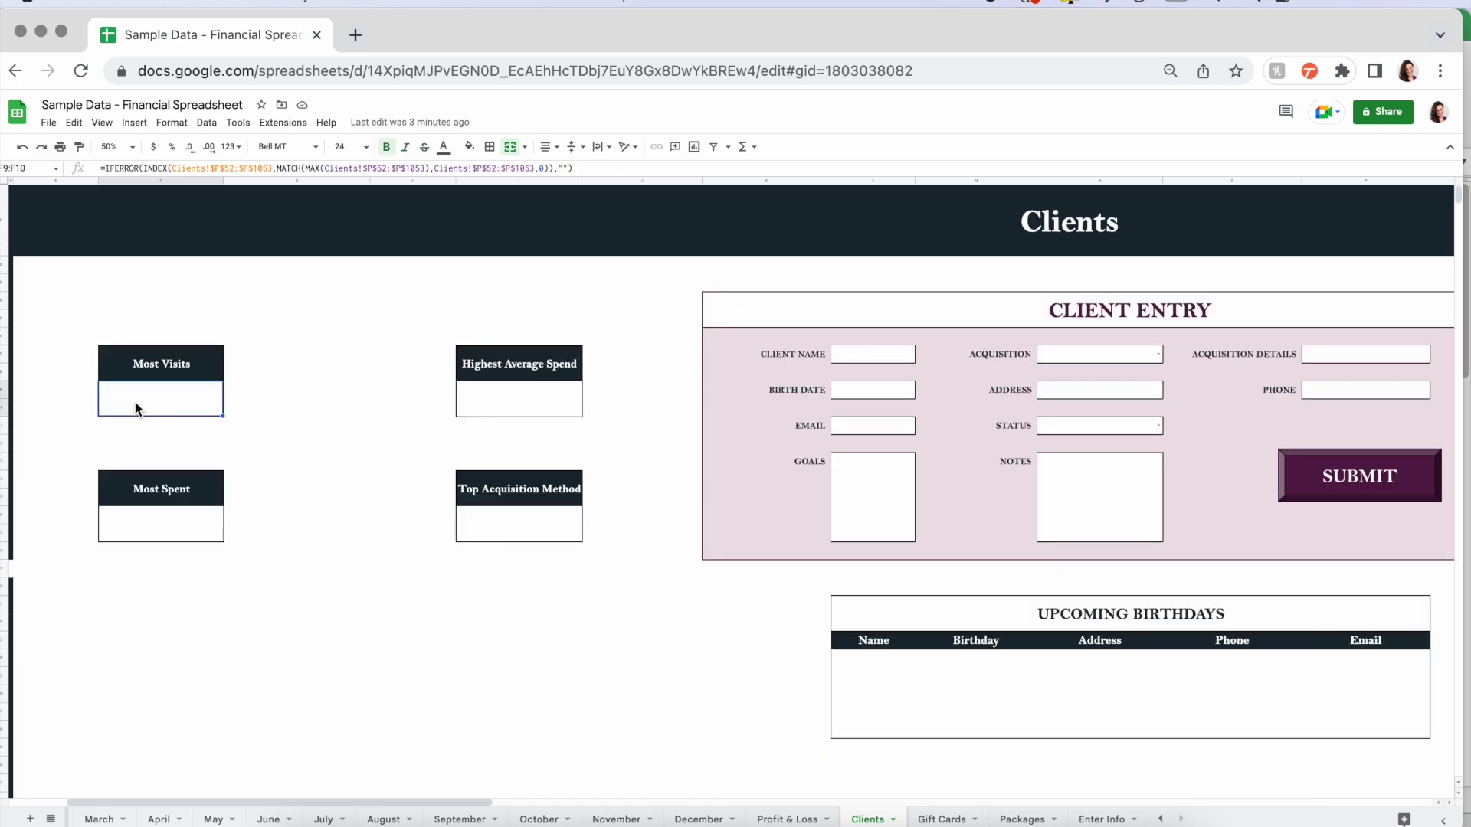
{"action": "left_click", "coordinate": [530, 402]}
{"action": "left_click", "coordinate": [182, 517]}
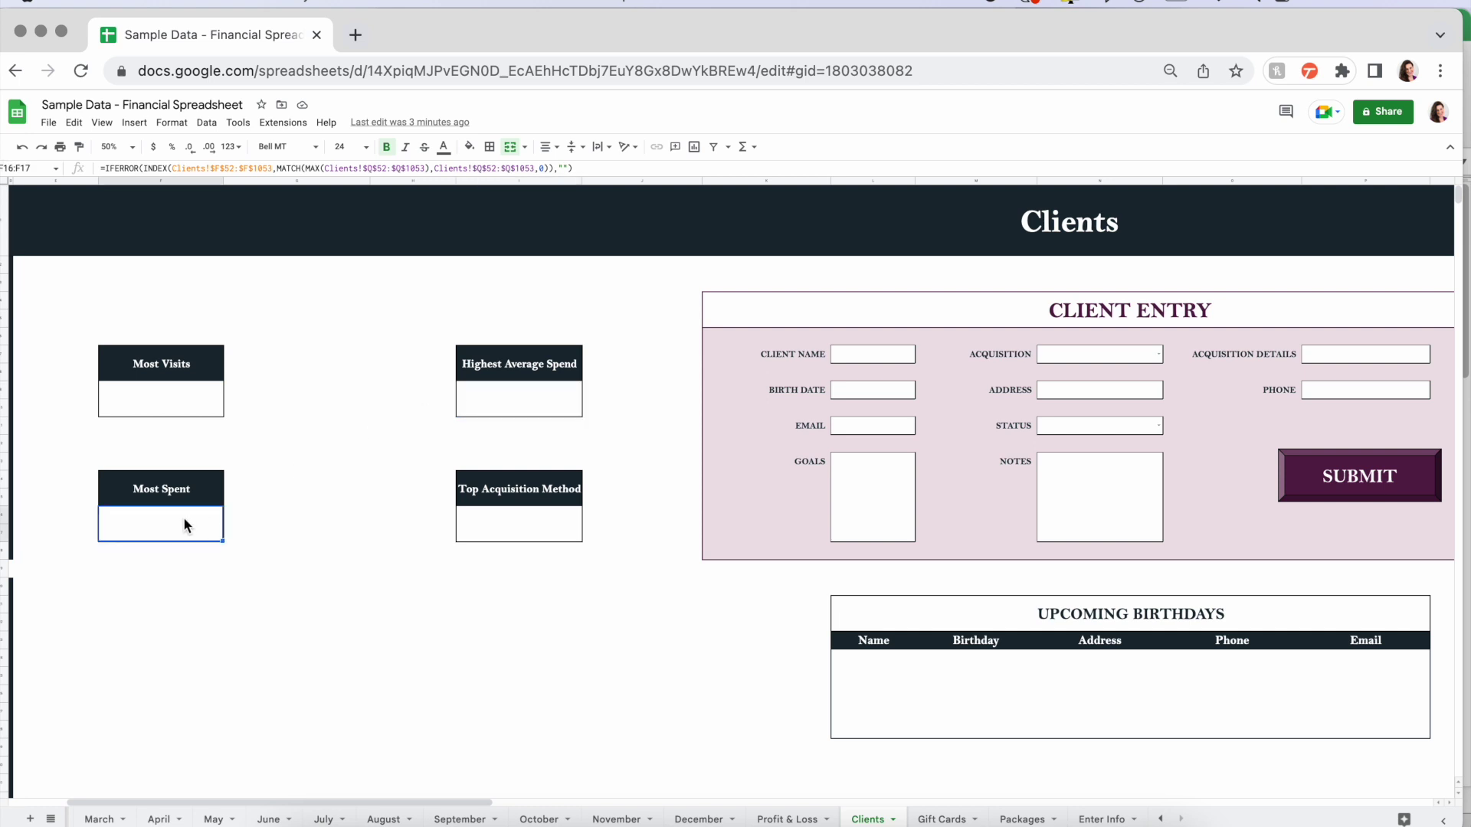
{"action": "left_click", "coordinate": [536, 533]}
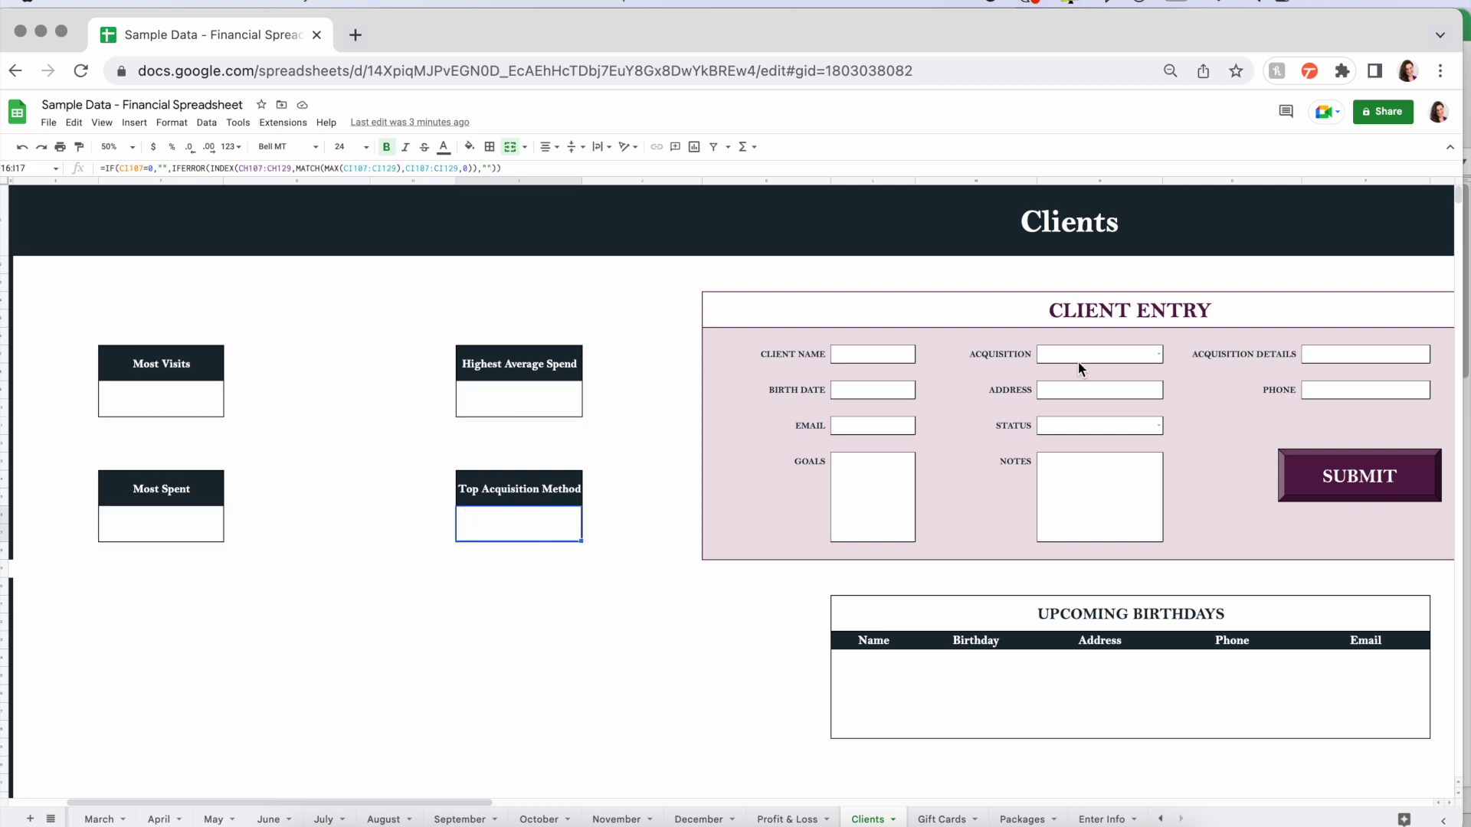
{"action": "left_click", "coordinate": [779, 634]}
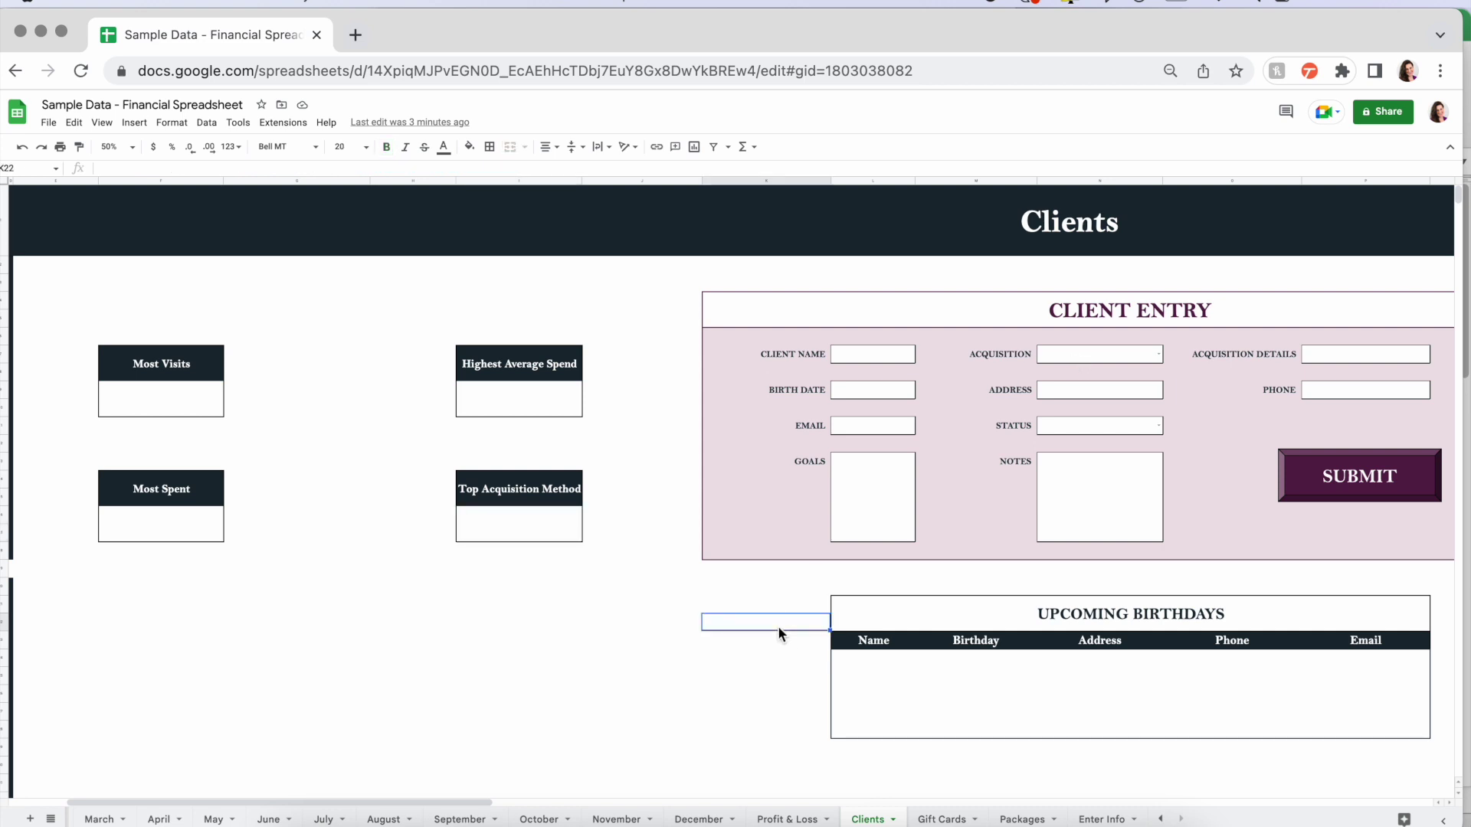
{"action": "scroll", "coordinate": [778, 635], "scroll_direction": "right", "scroll_amount": 5}
{"action": "scroll", "coordinate": [1123, 563], "scroll_direction": "right", "scroll_amount": 3}
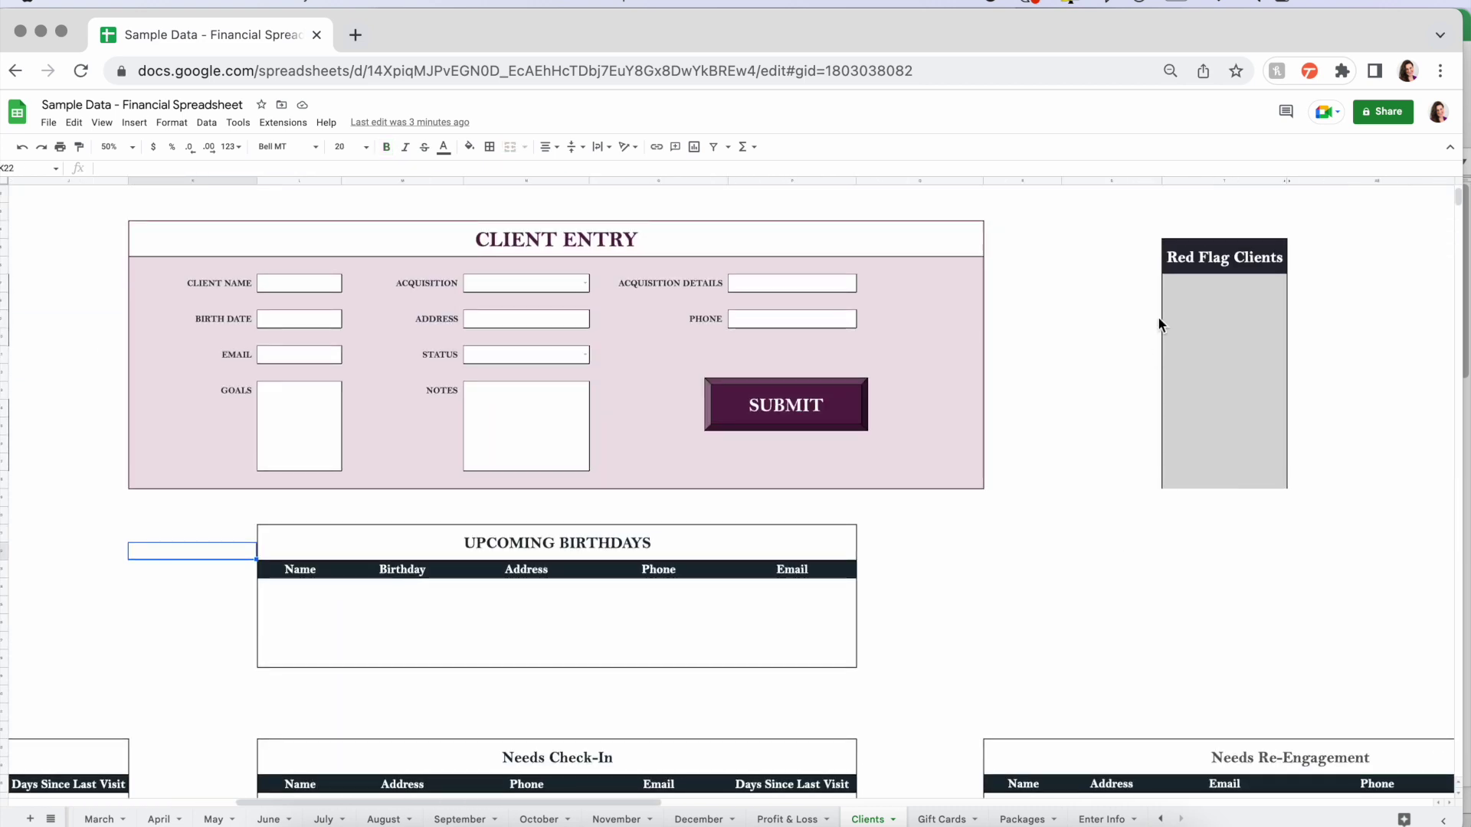
{"action": "left_click_drag", "start_coordinate": [1202, 278], "coordinate": [1207, 477]}
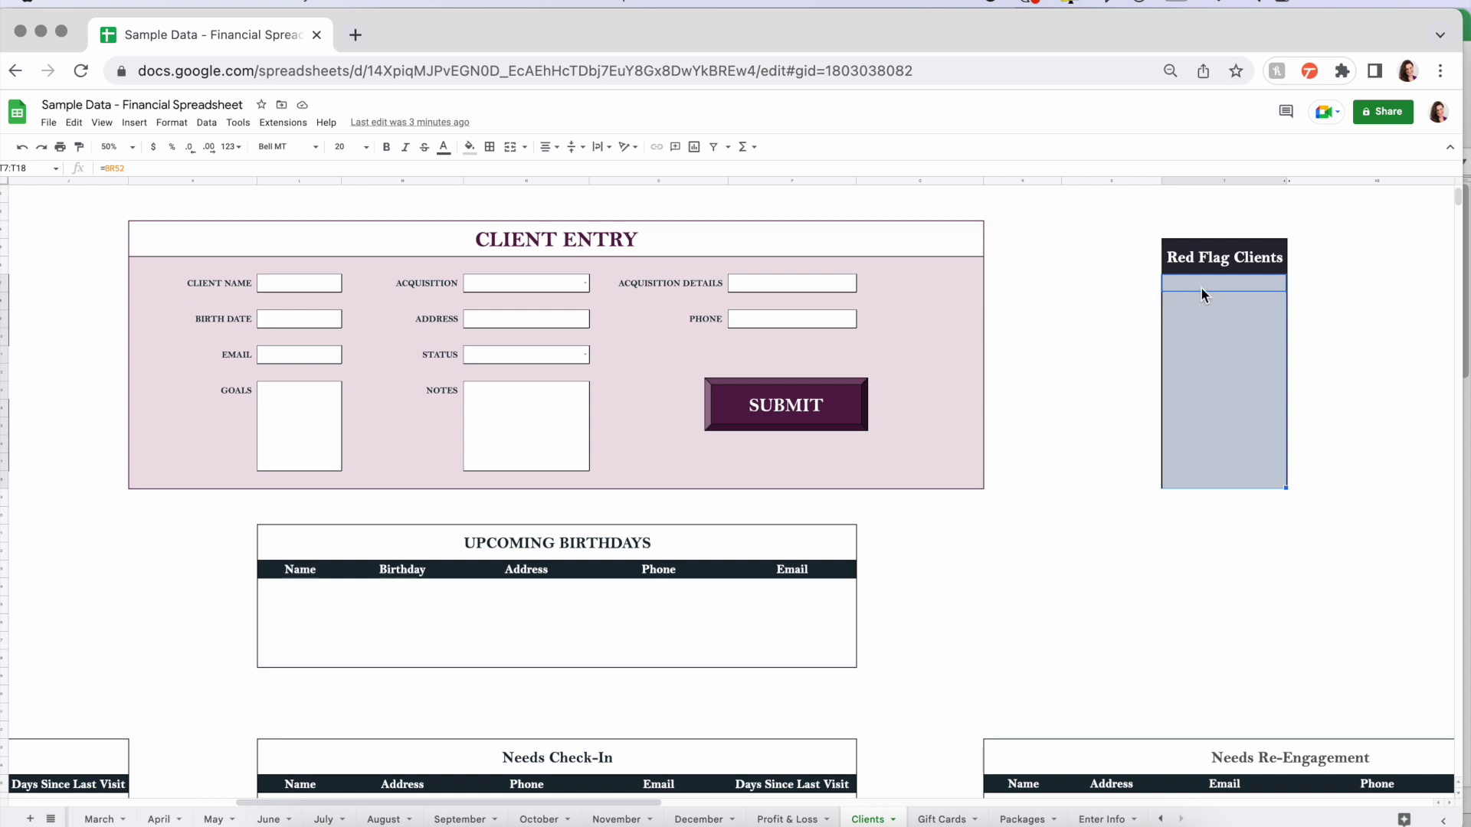
{"action": "left_click", "coordinate": [1123, 285]}
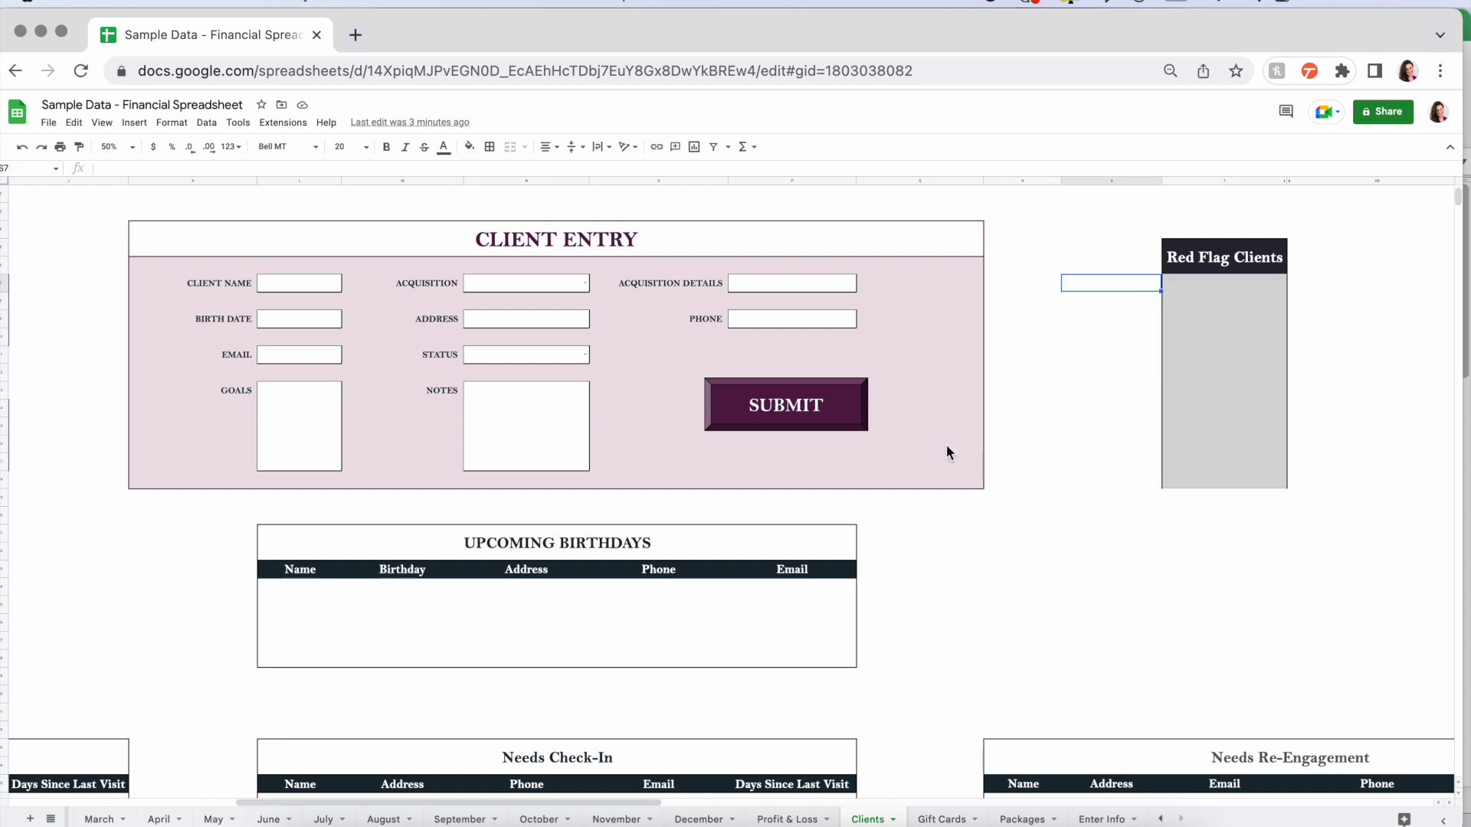
{"action": "scroll", "coordinate": [771, 570], "scroll_direction": "down", "scroll_amount": 3}
{"action": "scroll", "coordinate": [770, 570], "scroll_direction": "left", "scroll_amount": 5}
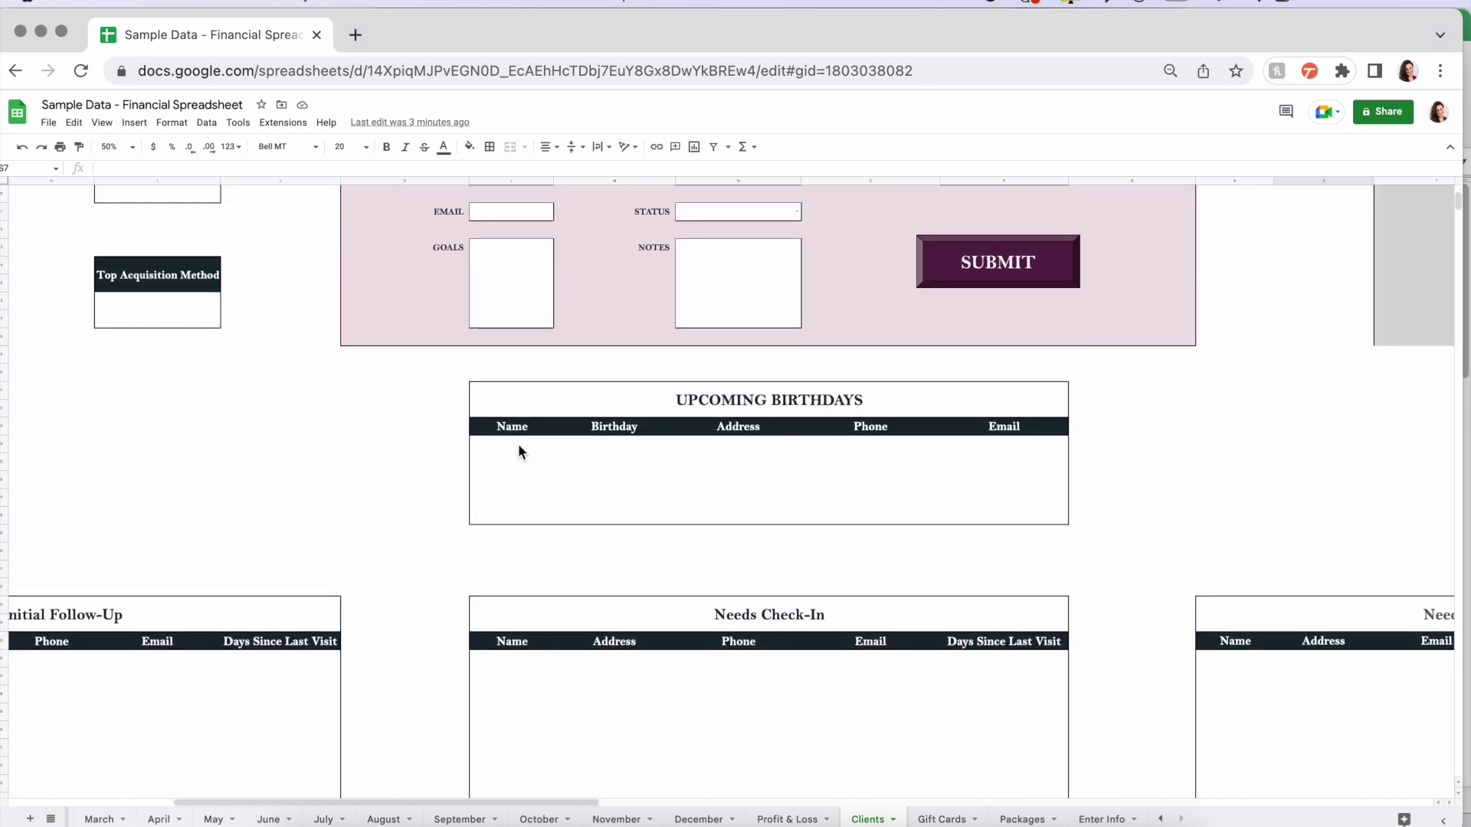
{"action": "left_click", "coordinate": [486, 443]}
{"action": "left_click", "coordinate": [383, 481]}
{"action": "scroll", "coordinate": [383, 481], "scroll_direction": "left", "scroll_amount": 5}
{"action": "scroll", "coordinate": [383, 481], "scroll_direction": "down", "scroll_amount": 2}
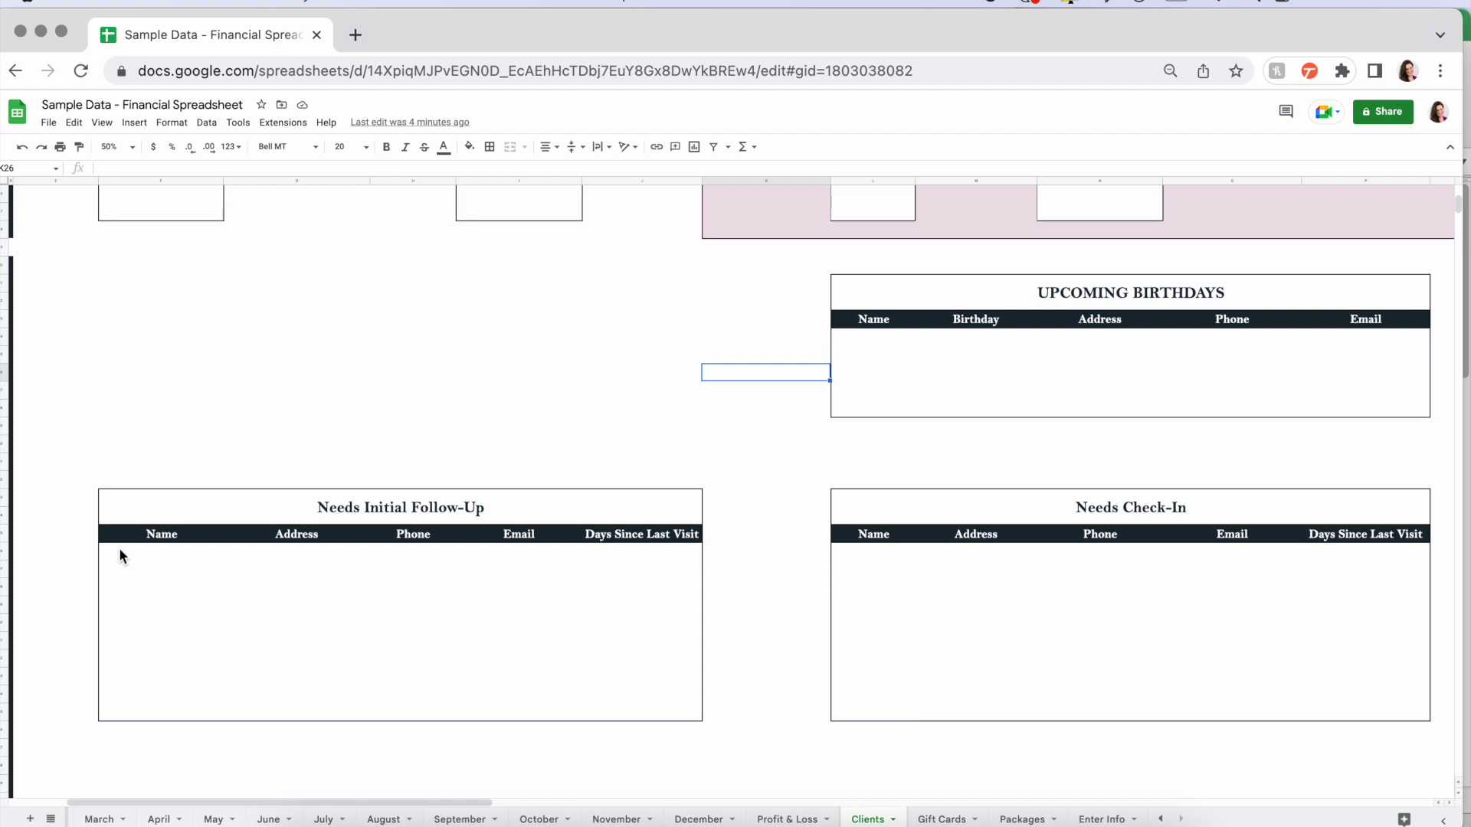
{"action": "scroll", "coordinate": [912, 558], "scroll_direction": "right", "scroll_amount": 6}
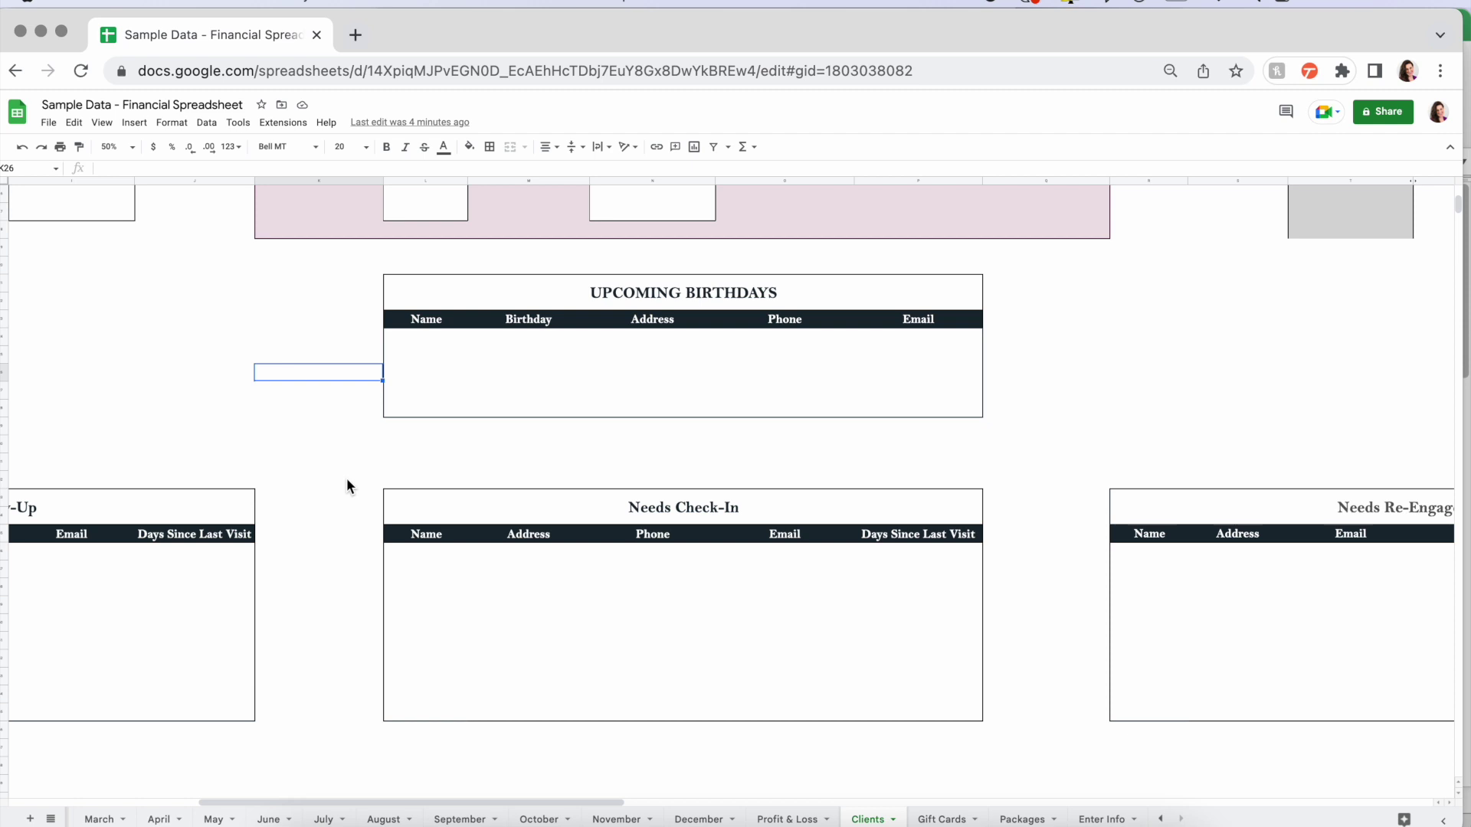
{"action": "scroll", "coordinate": [347, 479], "scroll_direction": "up", "scroll_amount": 5}
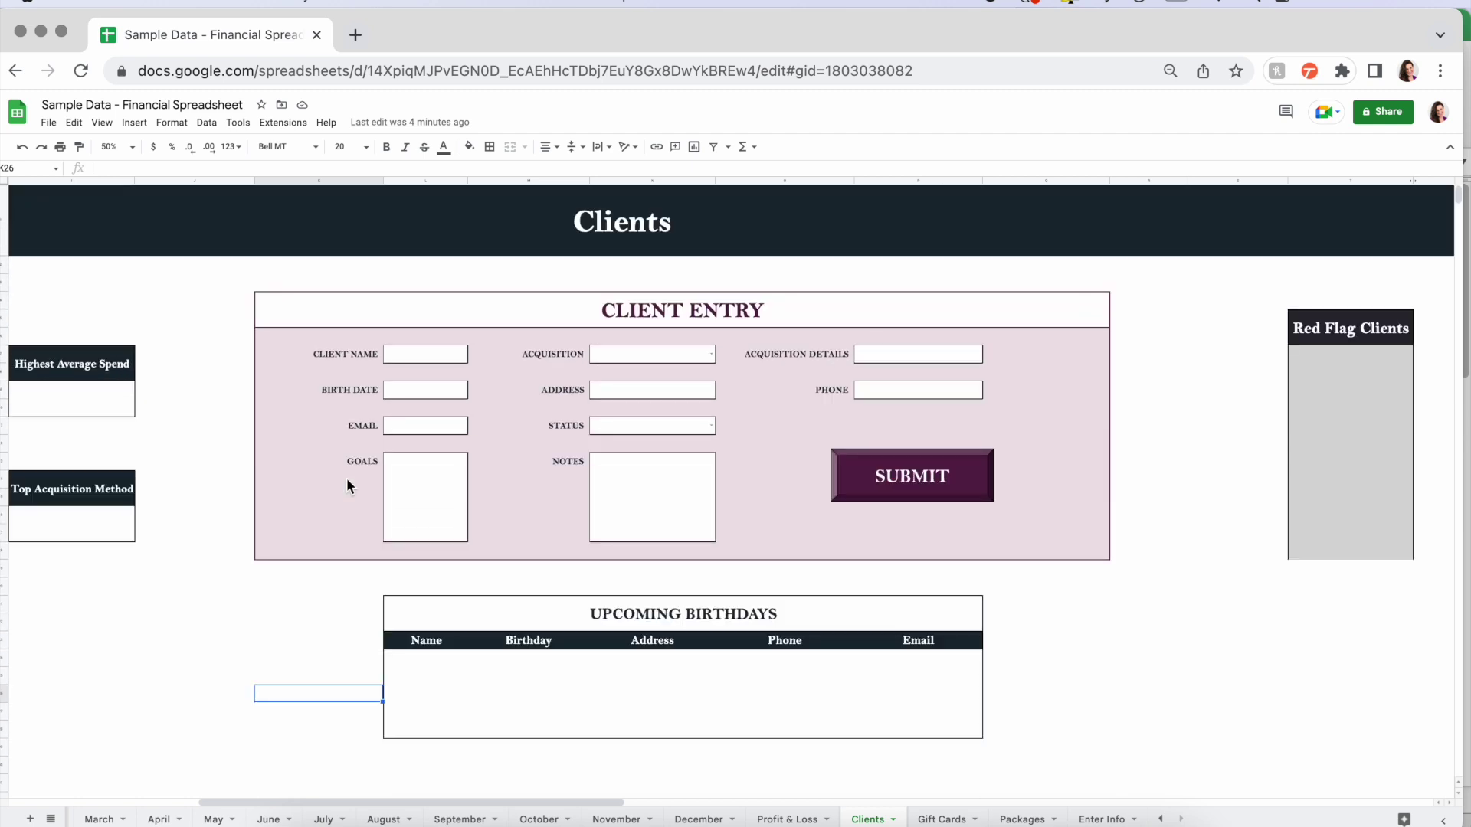
{"action": "scroll", "coordinate": [347, 478], "scroll_direction": "left", "scroll_amount": 2}
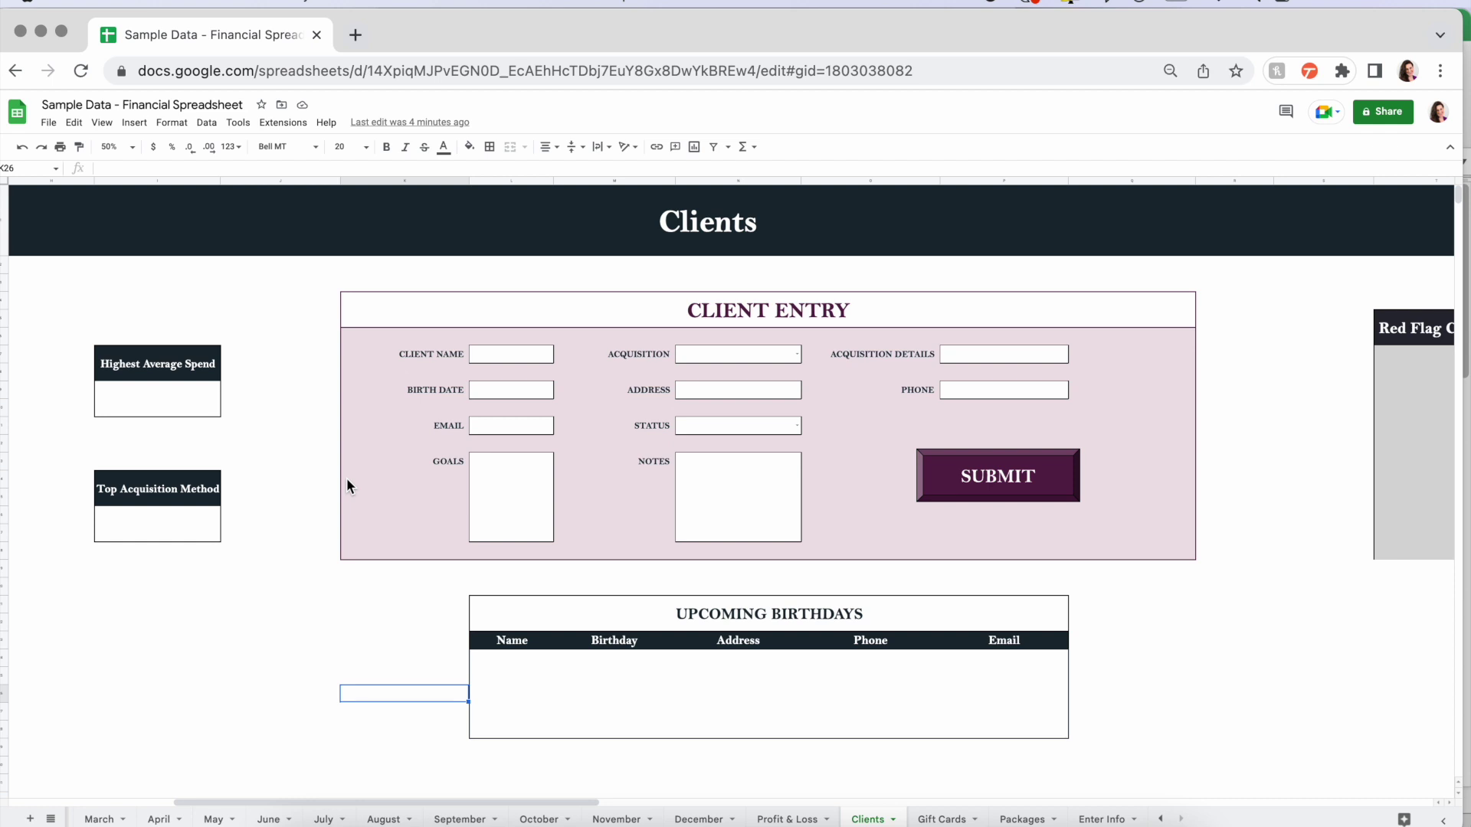
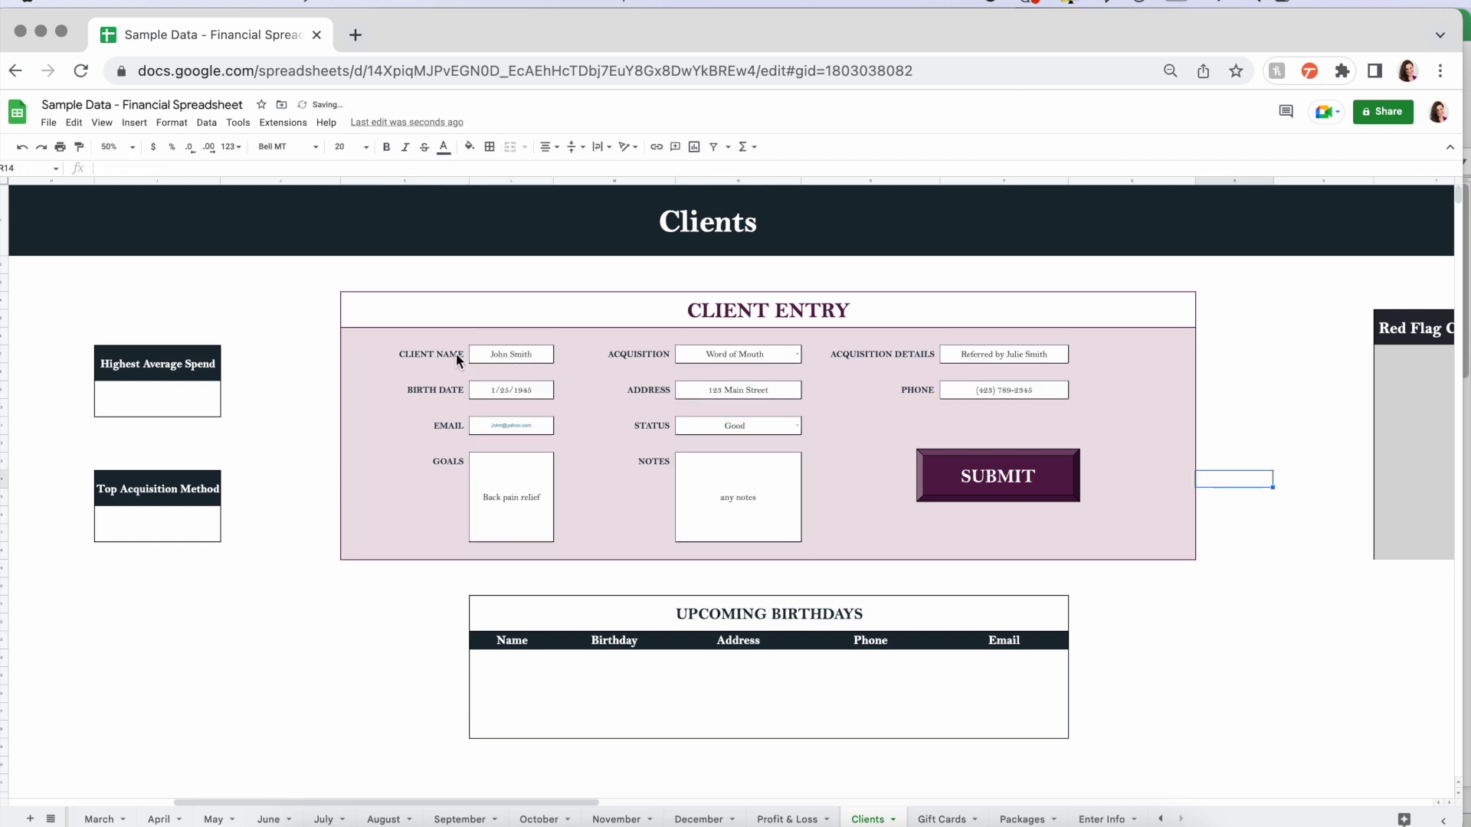
- Enter the sample client's name, referral note, birth date, address, phone and e-mail, keeping Word of Mouth acquisition
{"action": "left_click", "coordinate": [795, 354]}
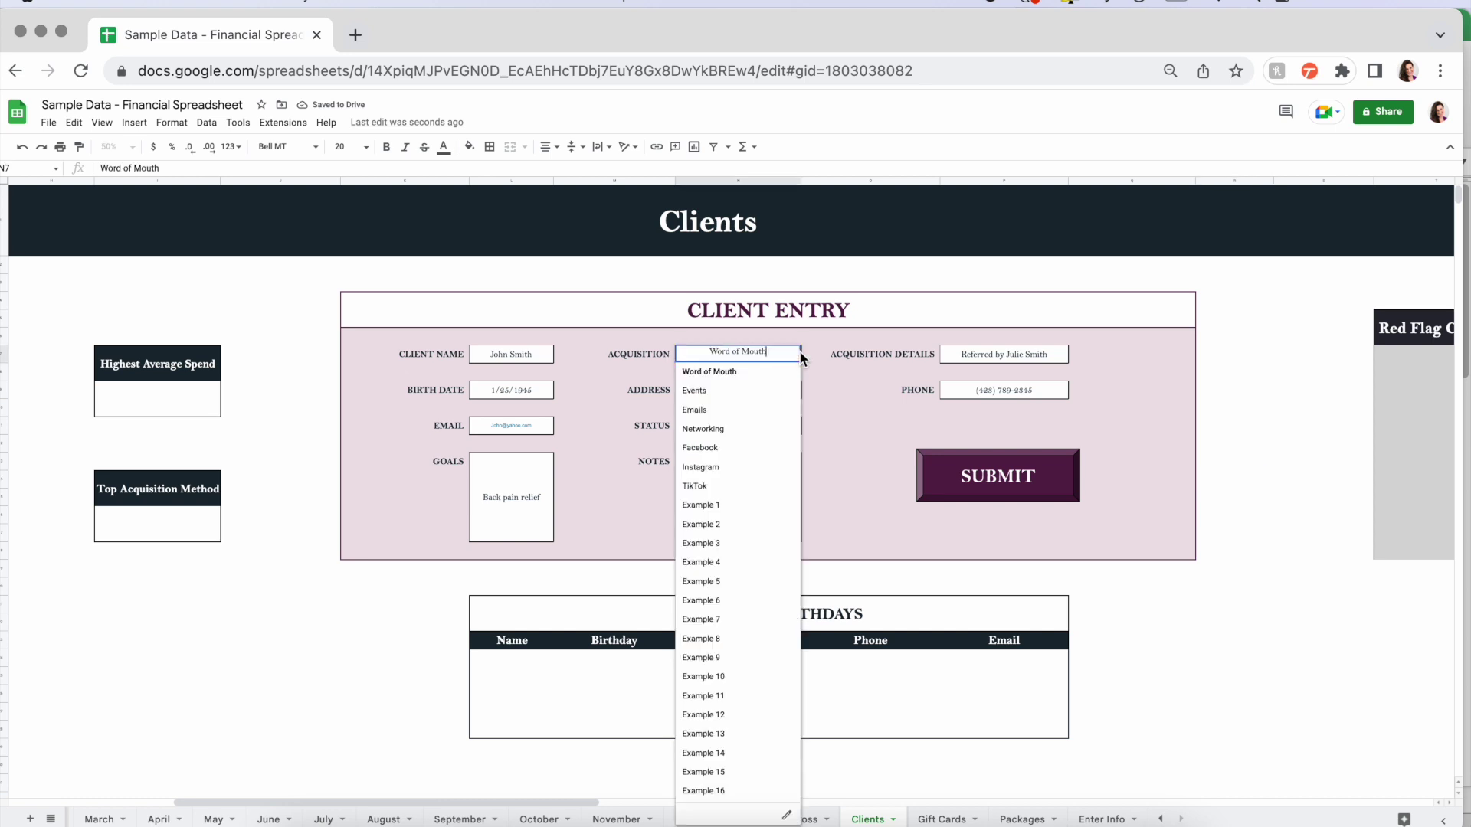
{"action": "left_click", "coordinate": [810, 354]}
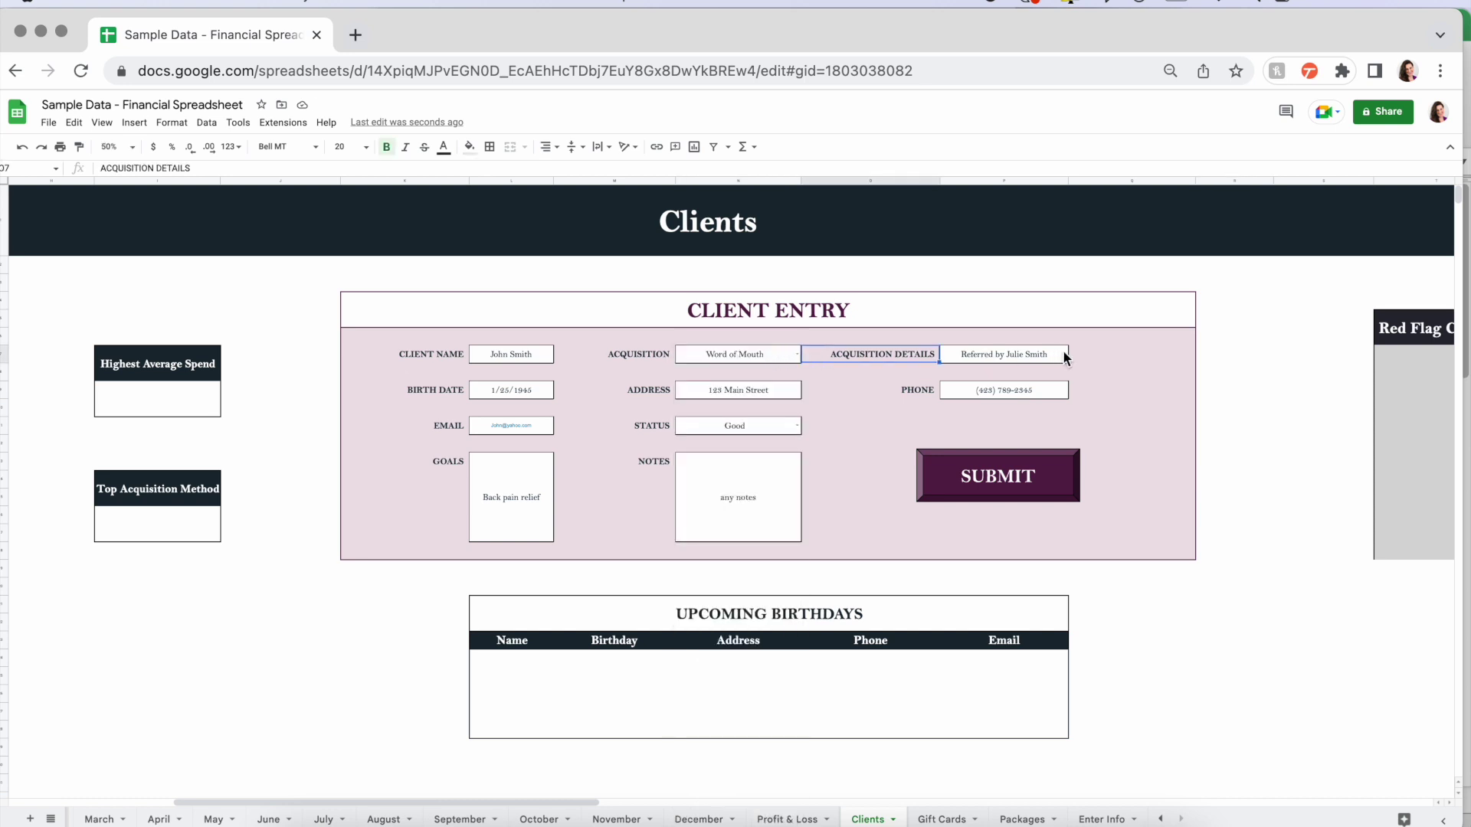
{"action": "left_click", "coordinate": [1008, 354]}
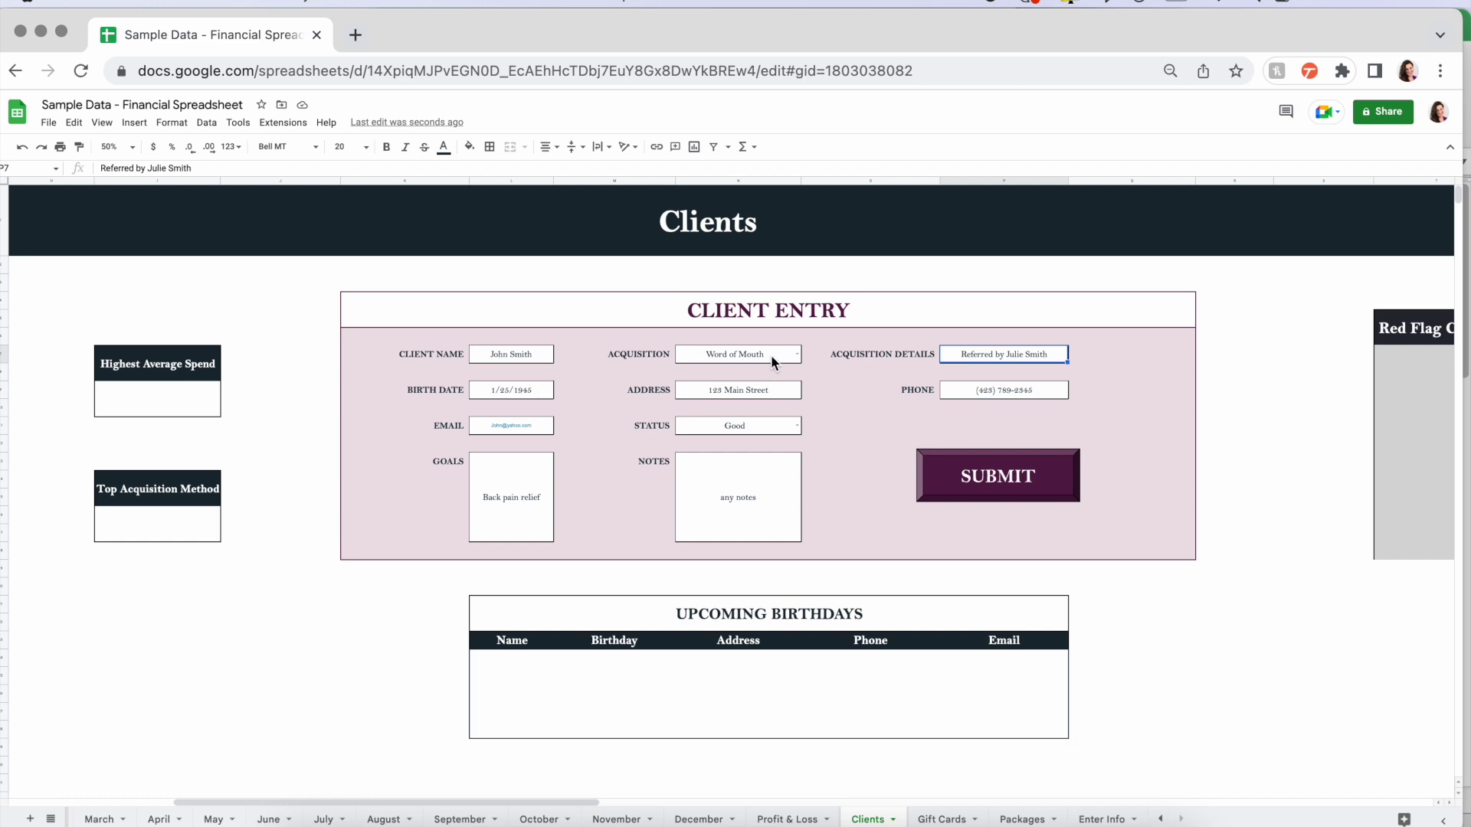
{"action": "left_click", "coordinate": [797, 352]}
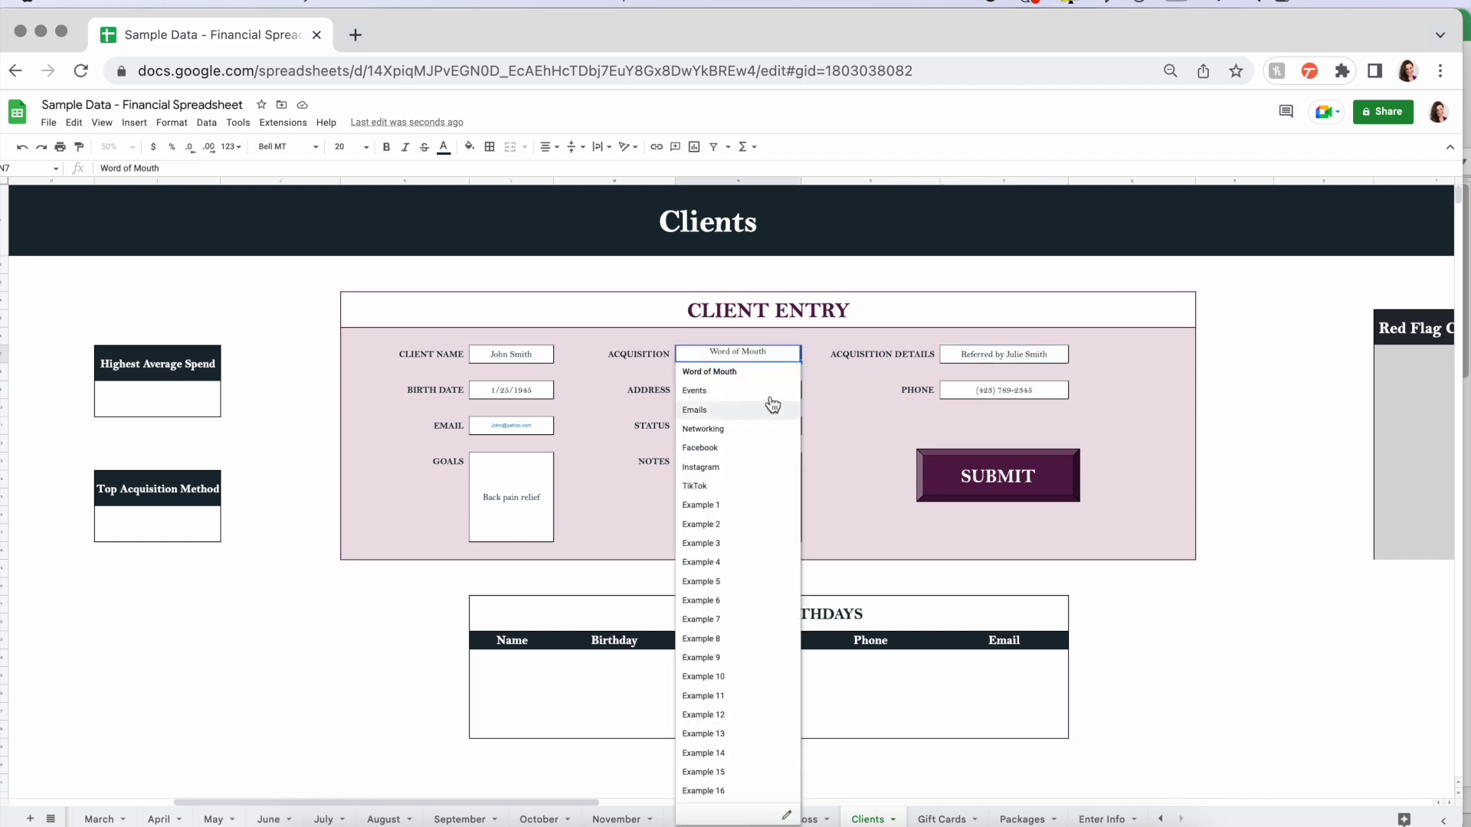
{"action": "left_click", "coordinate": [1125, 355]}
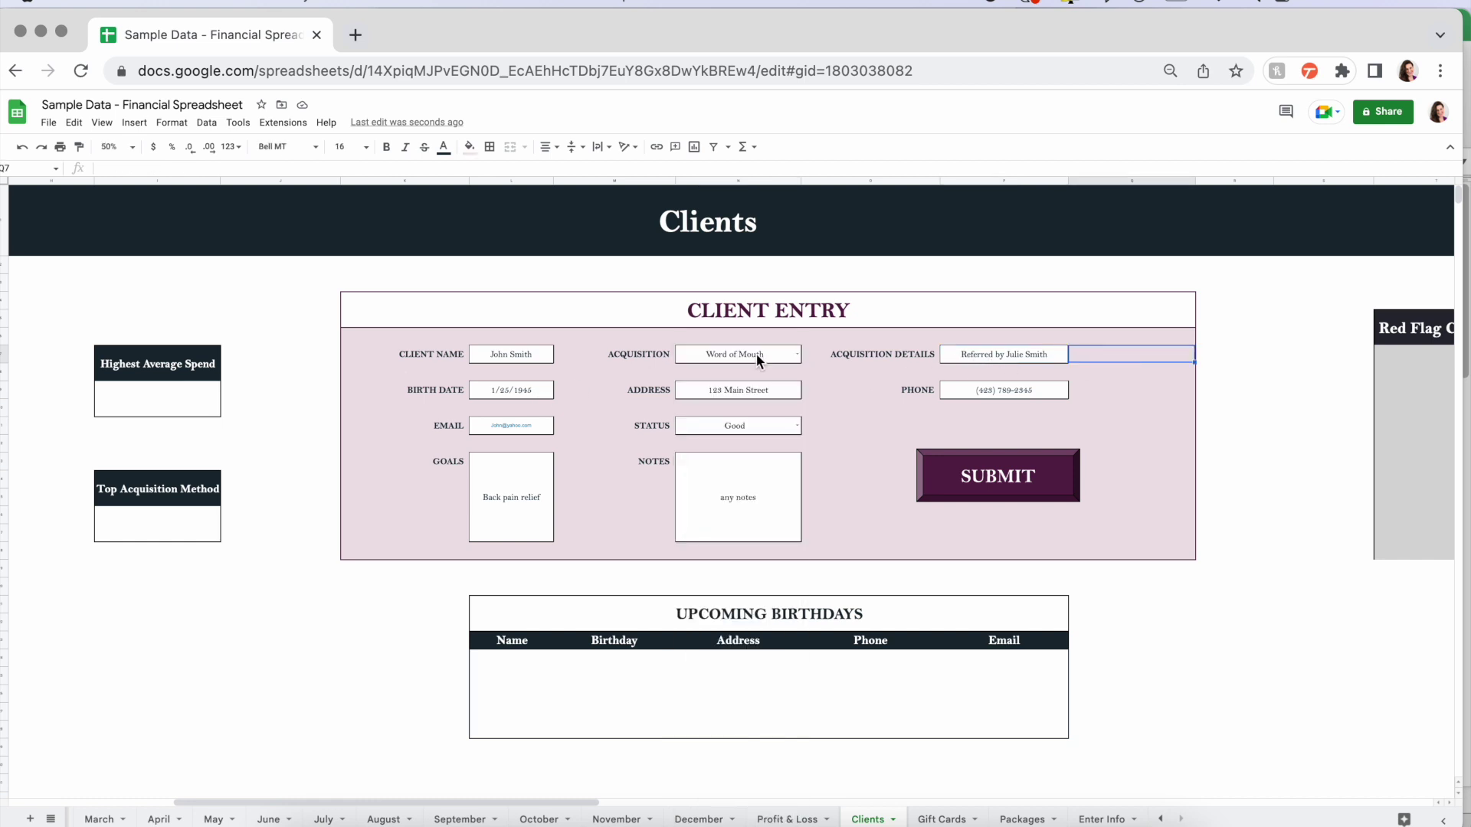
- Review the entries, keep status Good, submit the client, then switch to the Excel workbook
{"action": "left_click", "coordinate": [529, 394]}
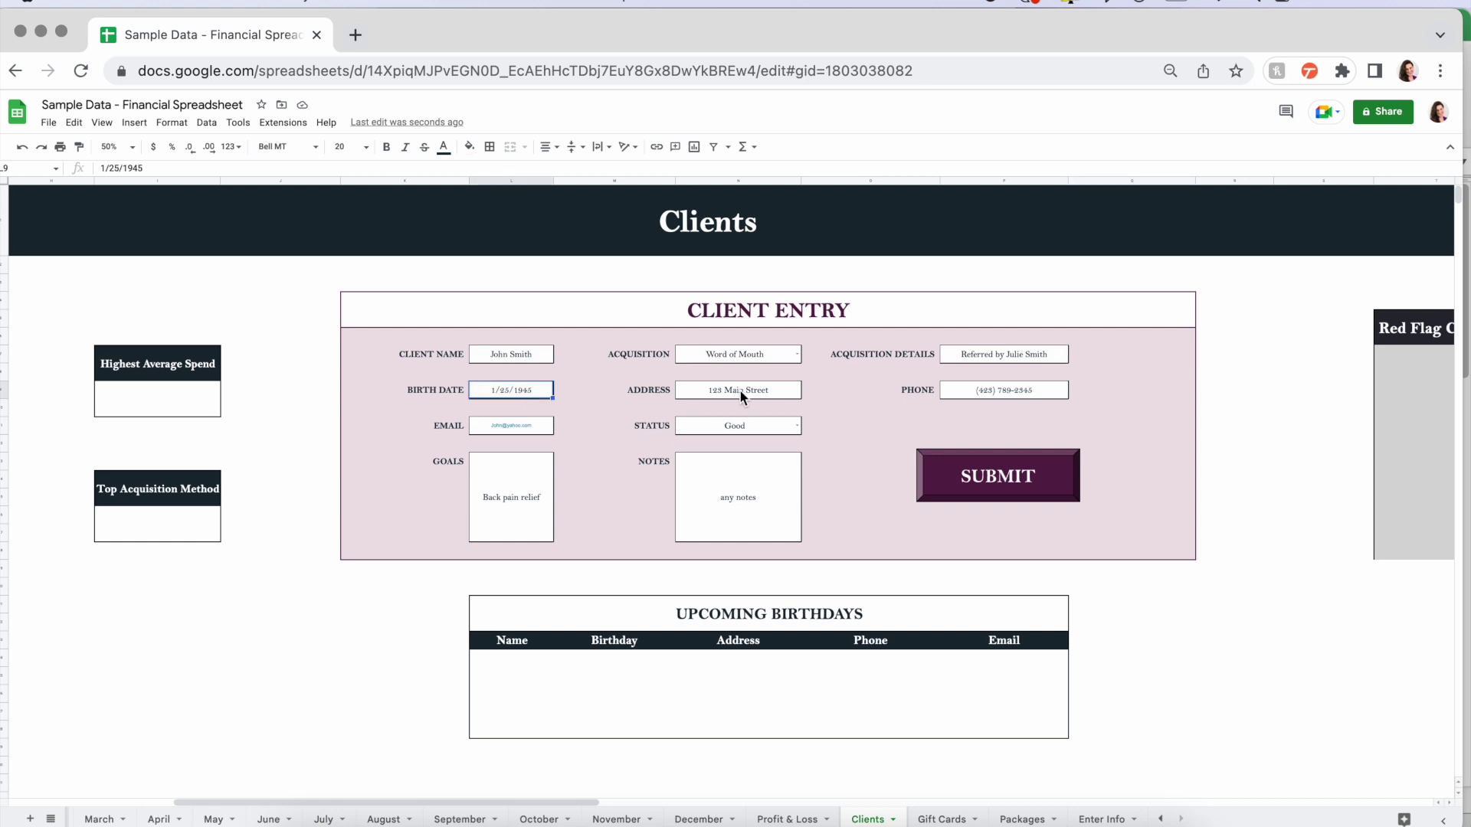
{"action": "left_click", "coordinate": [767, 389]}
{"action": "left_click", "coordinate": [992, 392]}
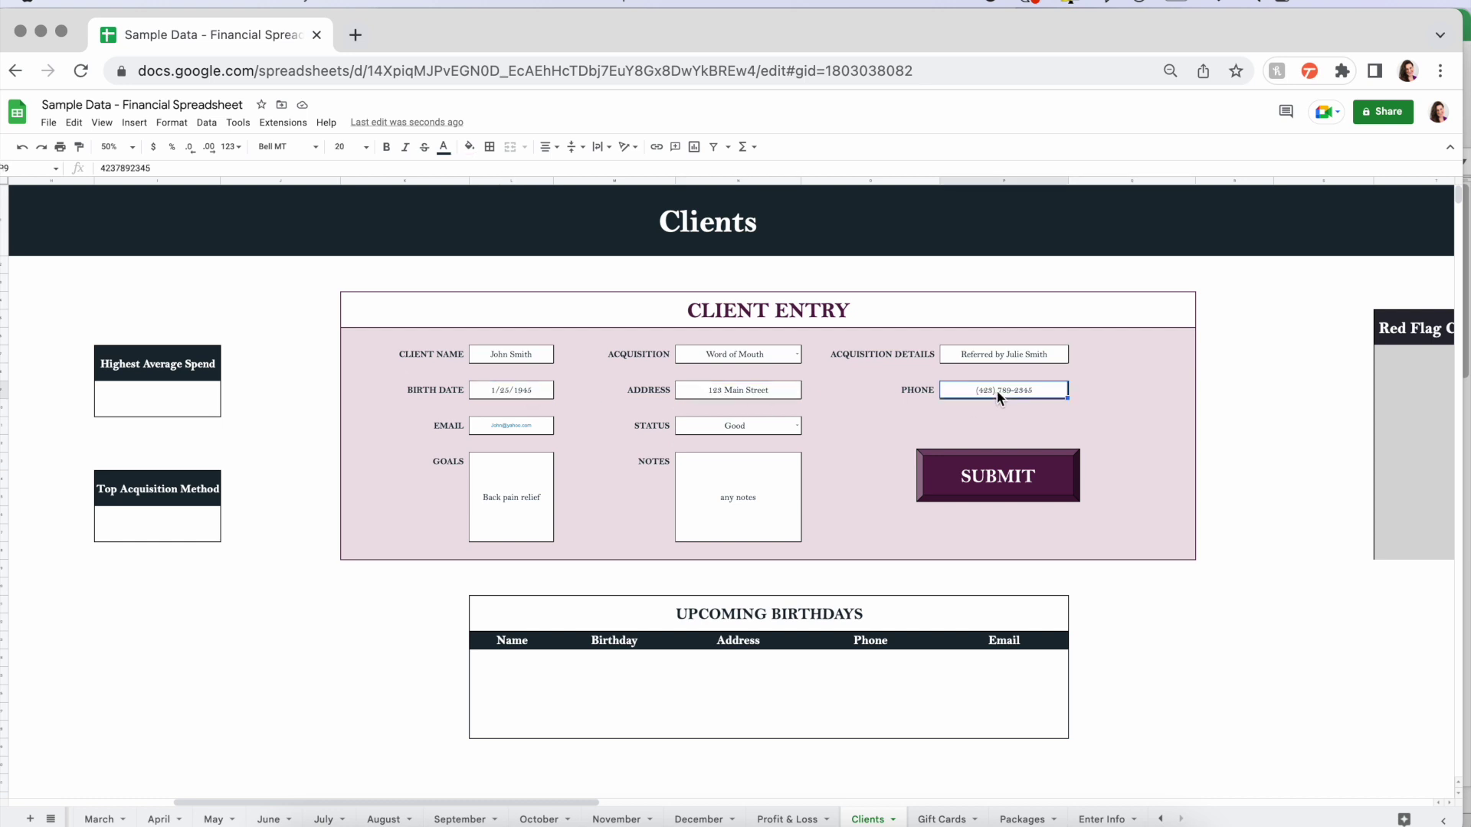
{"action": "left_click", "coordinate": [534, 425]}
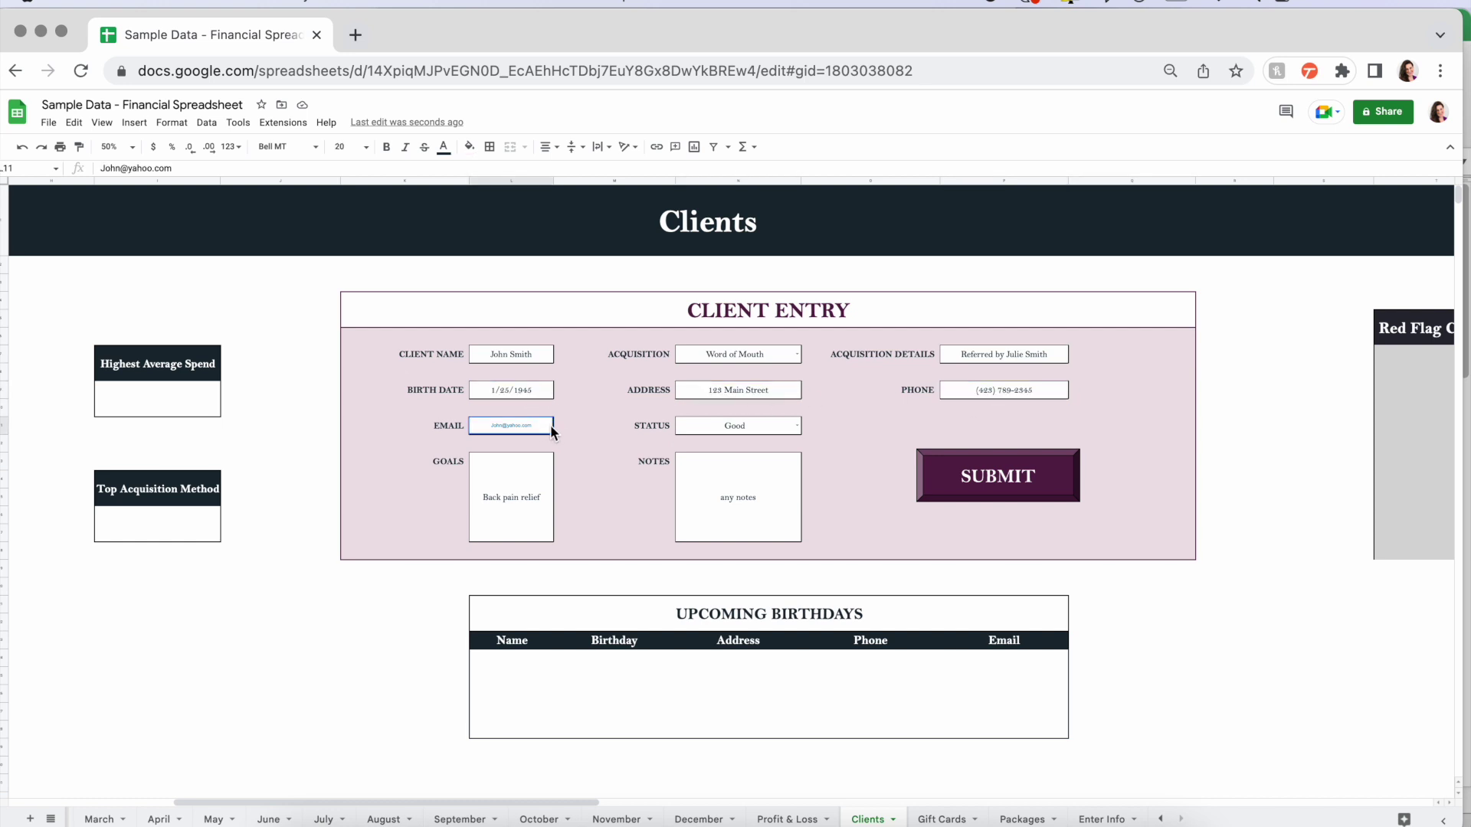
{"action": "left_click", "coordinate": [796, 426]}
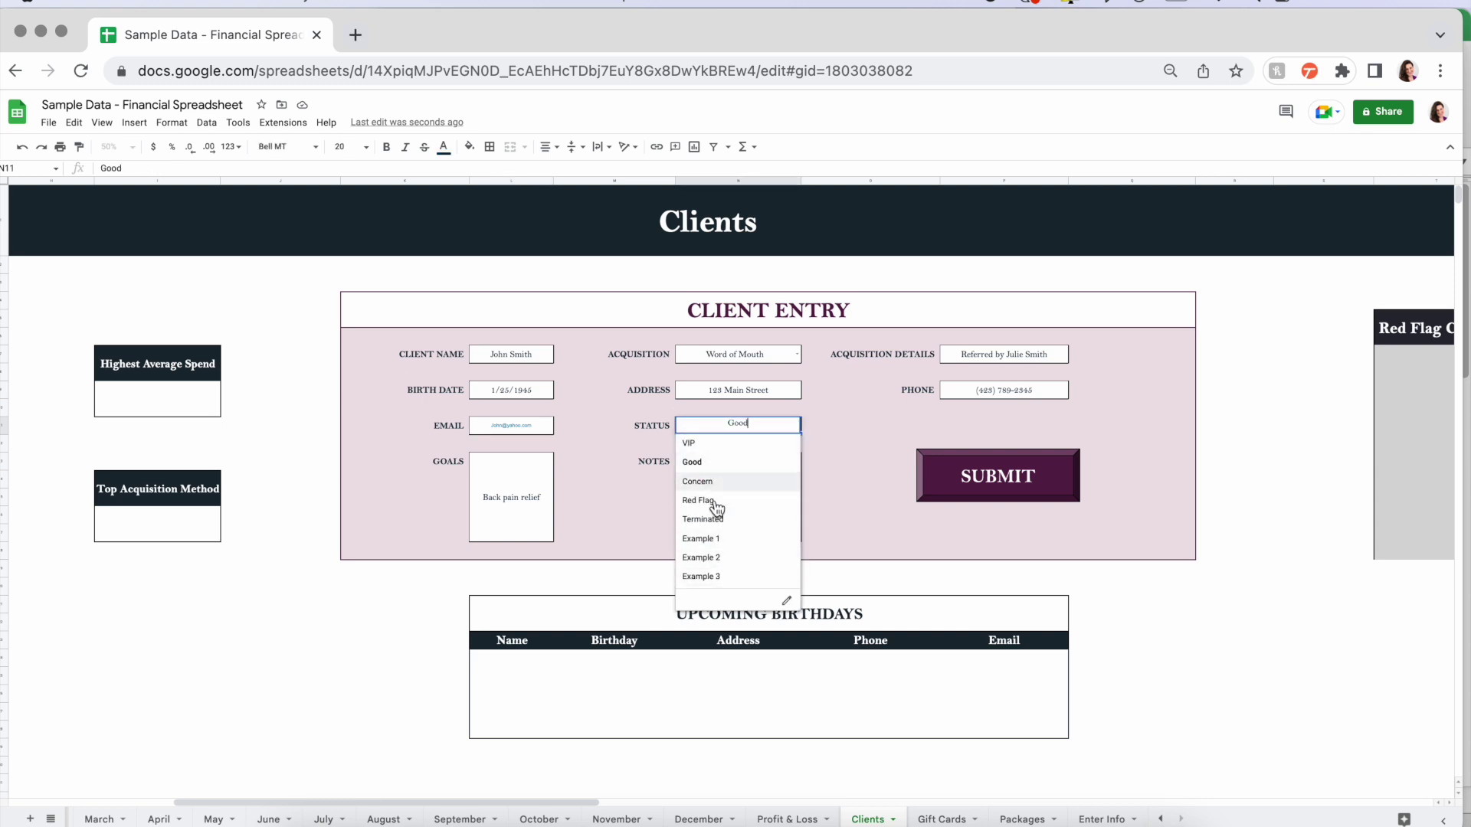
{"action": "left_click", "coordinate": [848, 429]}
{"action": "left_click", "coordinate": [498, 501]}
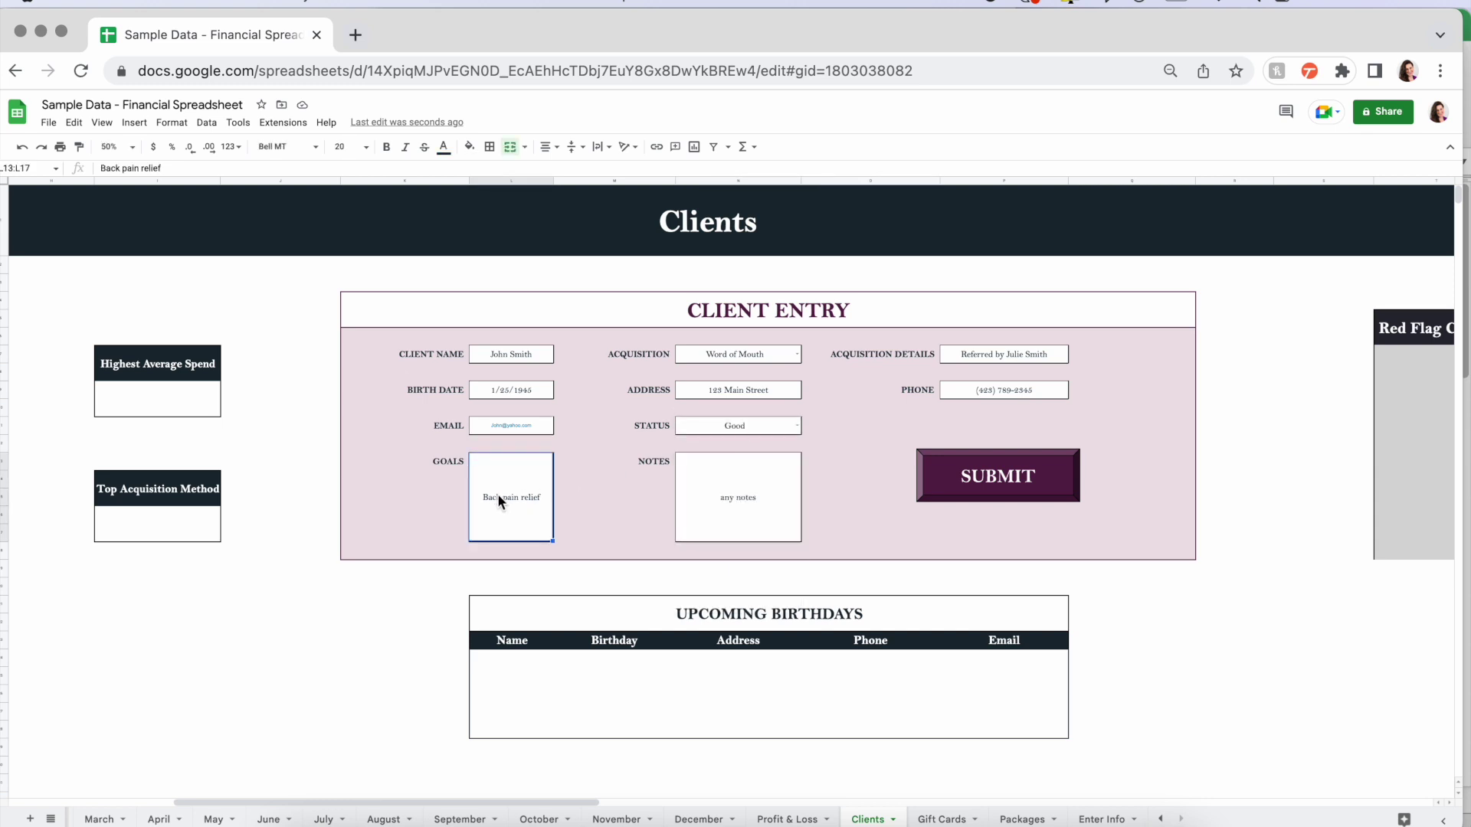
{"action": "left_click", "coordinate": [724, 494]}
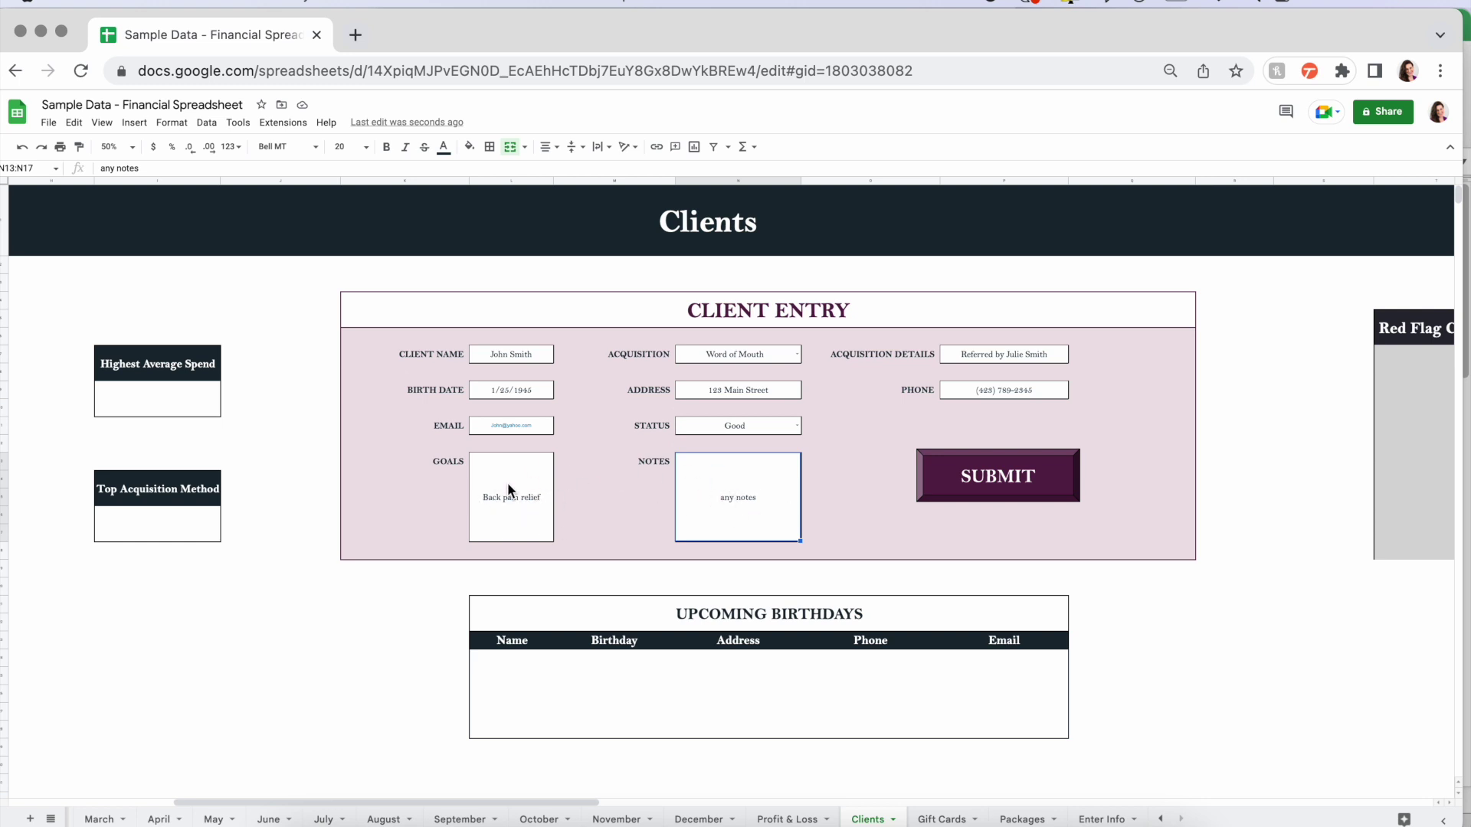
{"action": "left_click", "coordinate": [876, 496]}
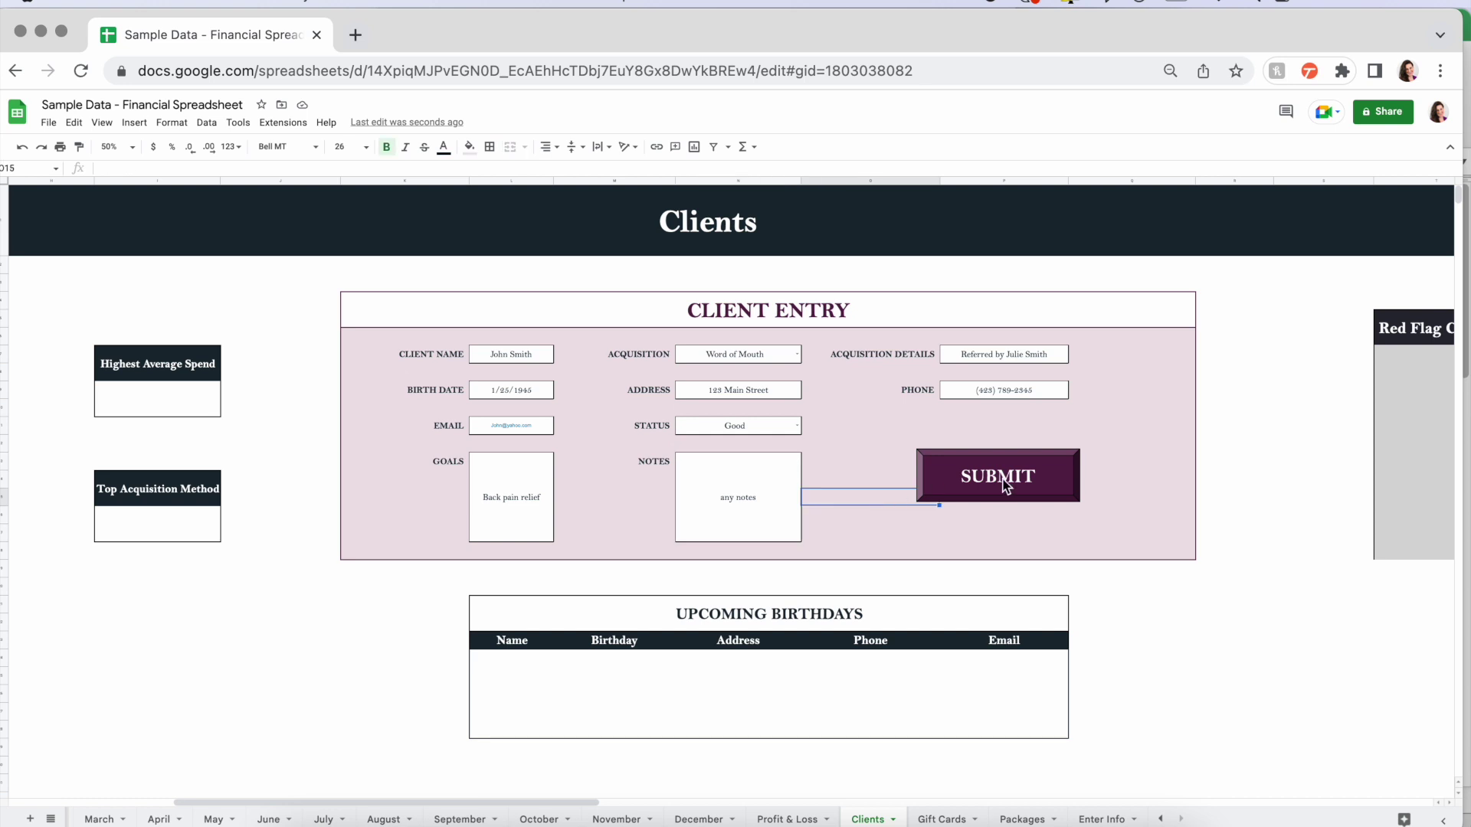
{"action": "left_click", "coordinate": [1005, 487]}
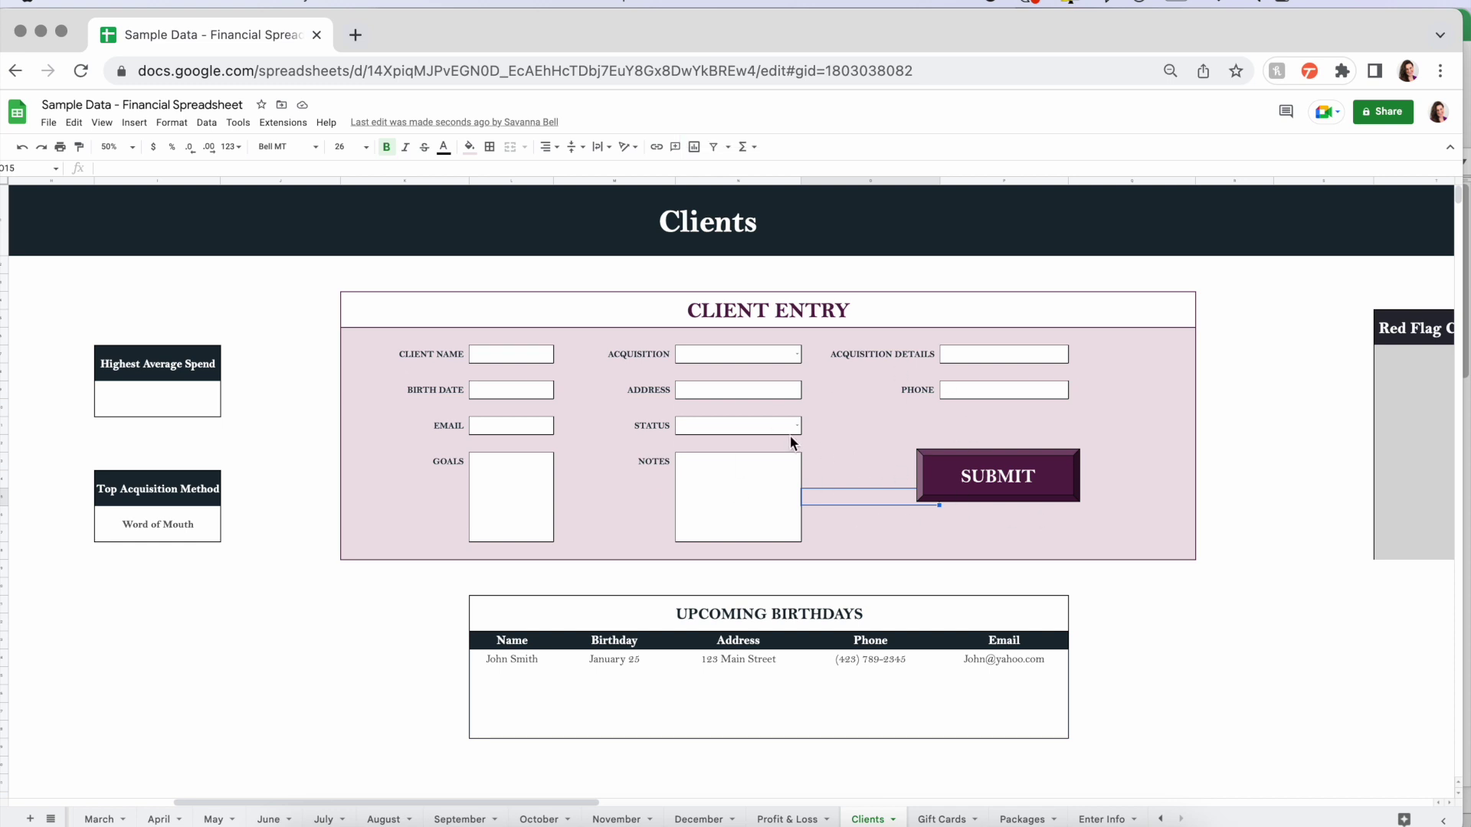
{"action": "left_click", "coordinate": [952, 813]}
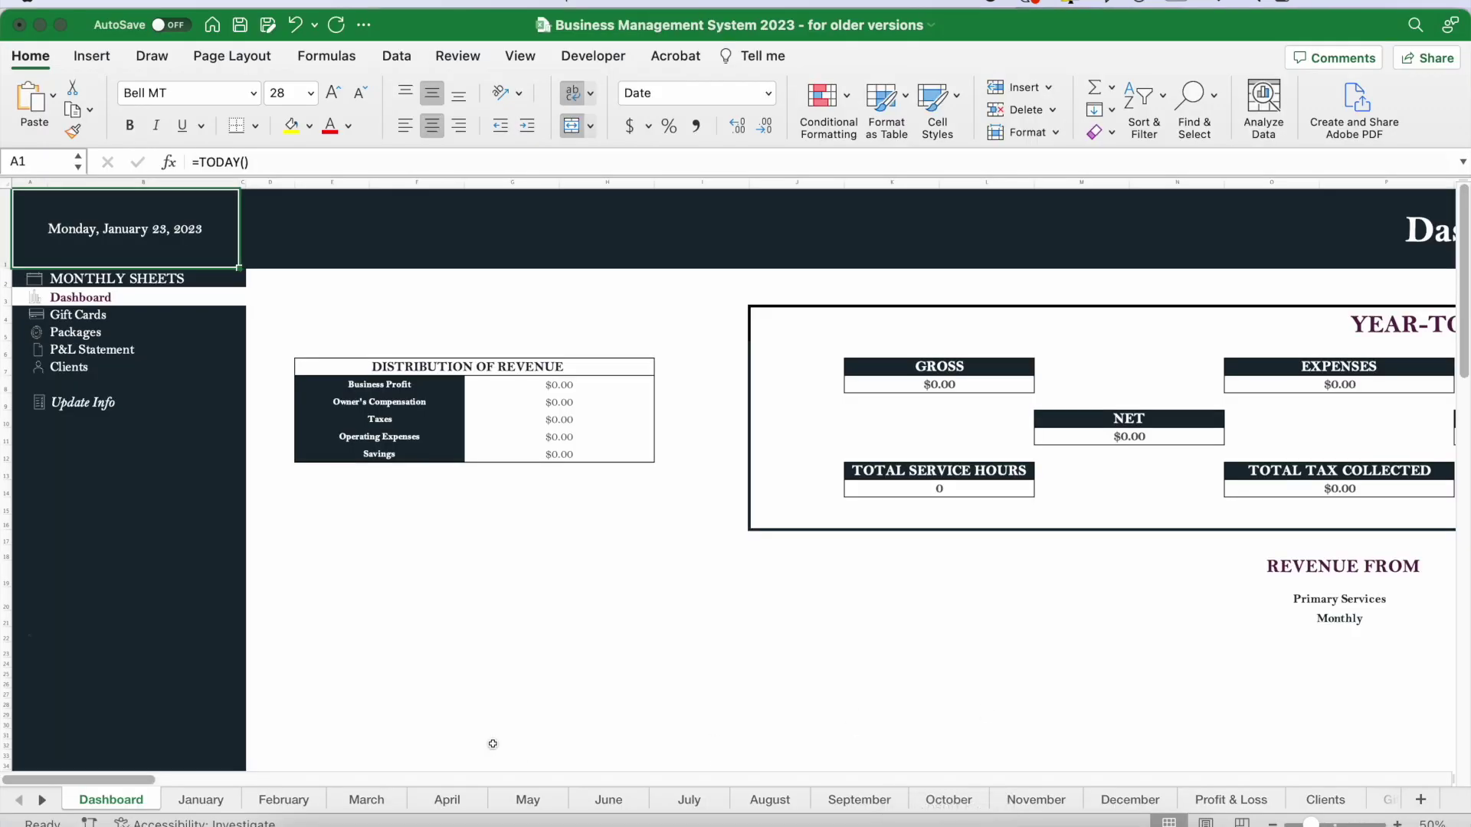
- Show the Clients sheet in the Excel Business Management System workbook
{"action": "left_click", "coordinate": [1307, 806]}
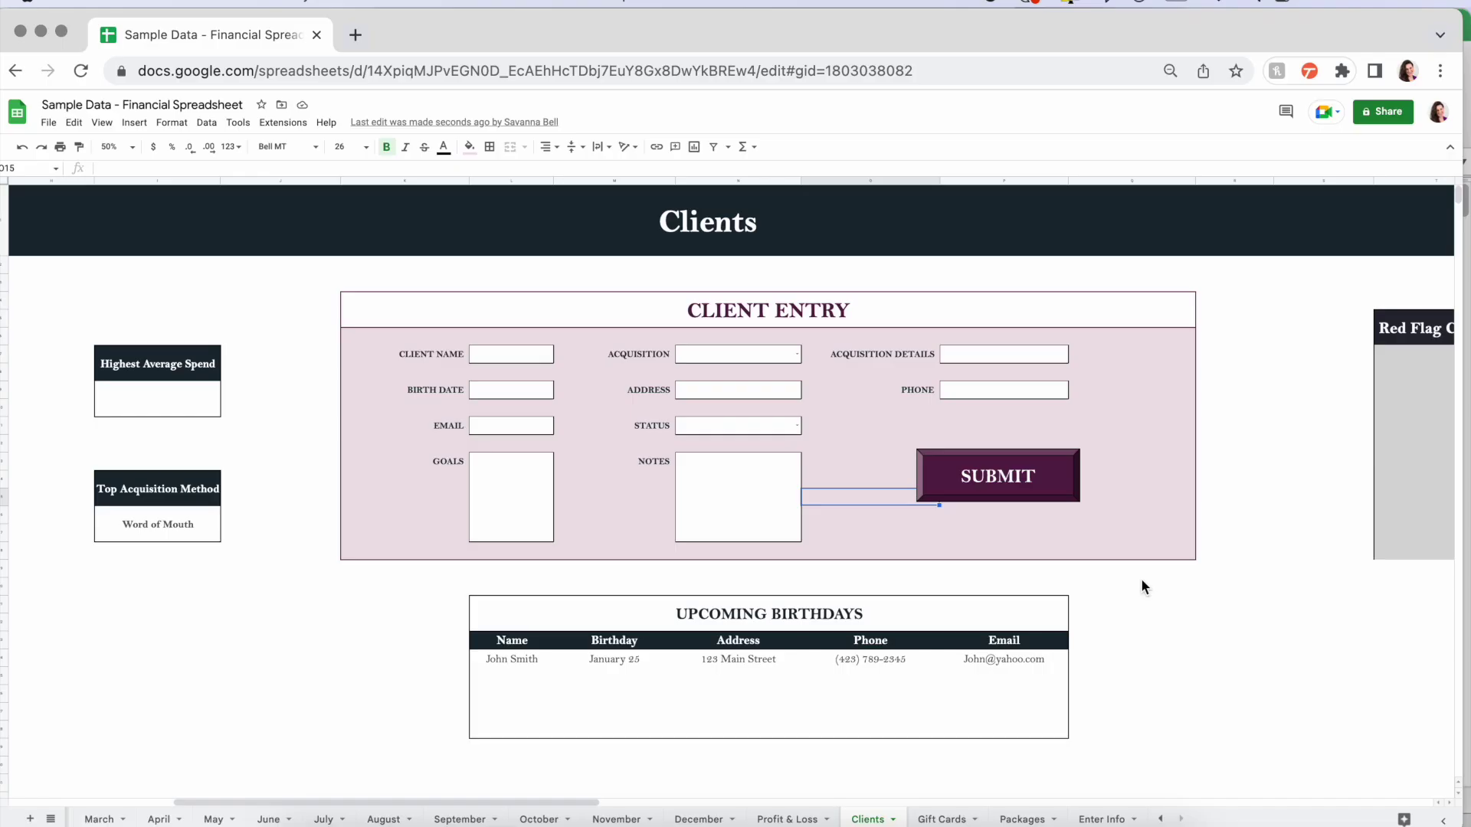
- Scroll down and right to the client table showing the new client's row
{"action": "scroll", "coordinate": [1141, 577], "scroll_direction": "down", "scroll_amount": 3}
{"action": "scroll", "coordinate": [1141, 581], "scroll_direction": "down", "scroll_amount": 6}
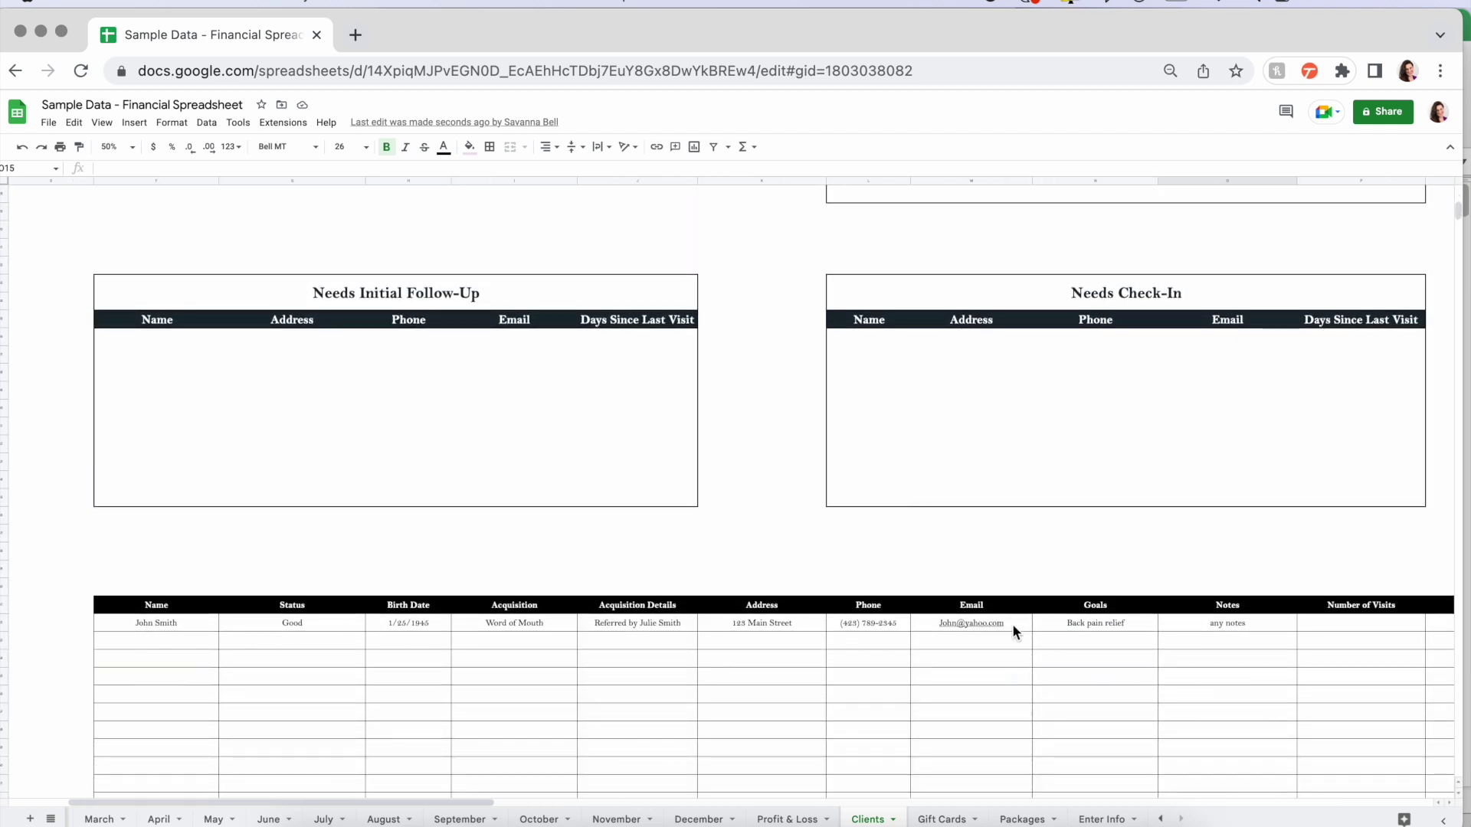
{"action": "scroll", "coordinate": [1013, 624], "scroll_direction": "right", "scroll_amount": 5}
{"action": "scroll", "coordinate": [1012, 623], "scroll_direction": "right", "scroll_amount": 2}
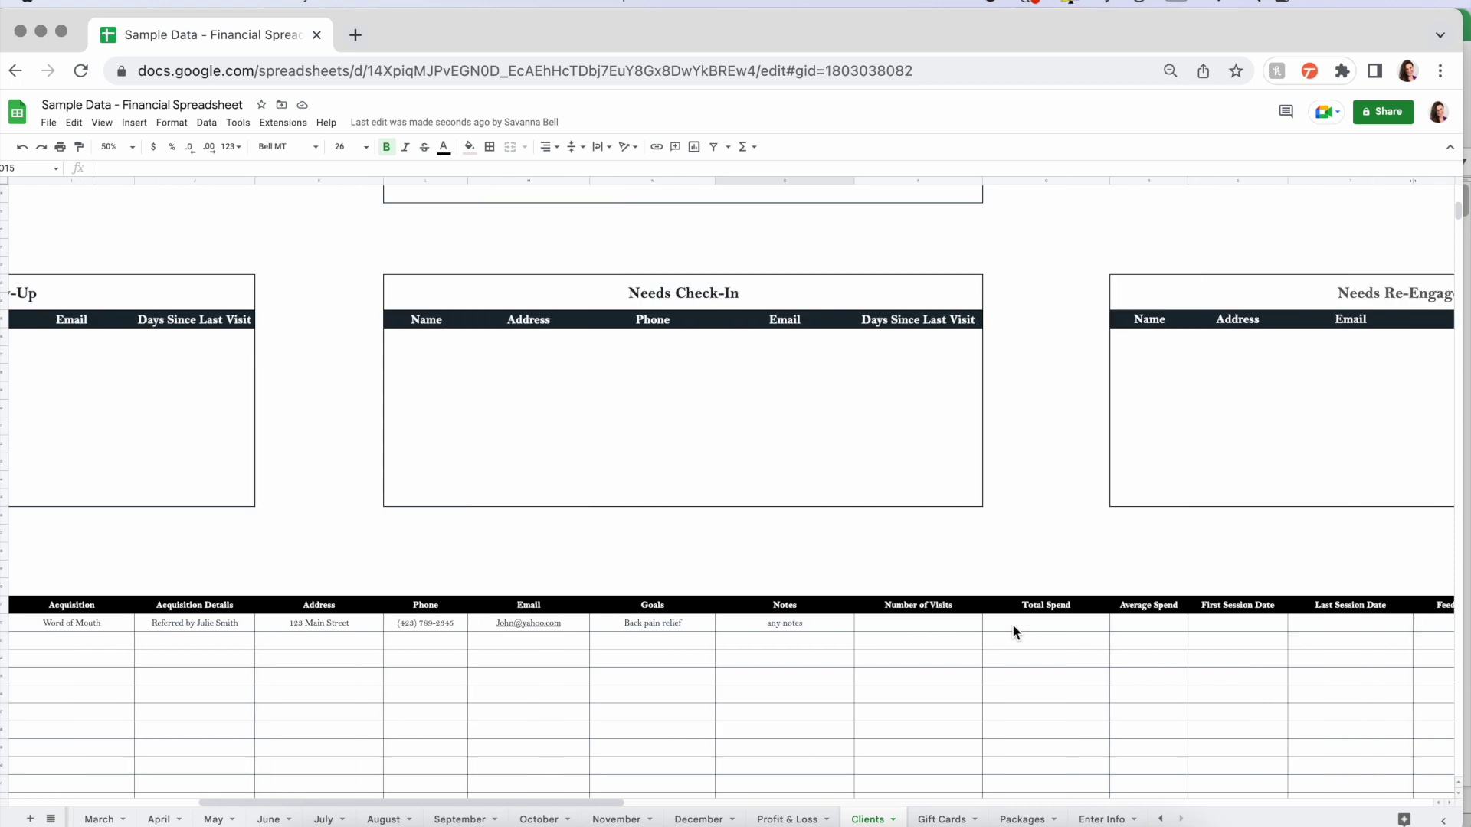
{"action": "scroll", "coordinate": [1012, 624], "scroll_direction": "right", "scroll_amount": 5}
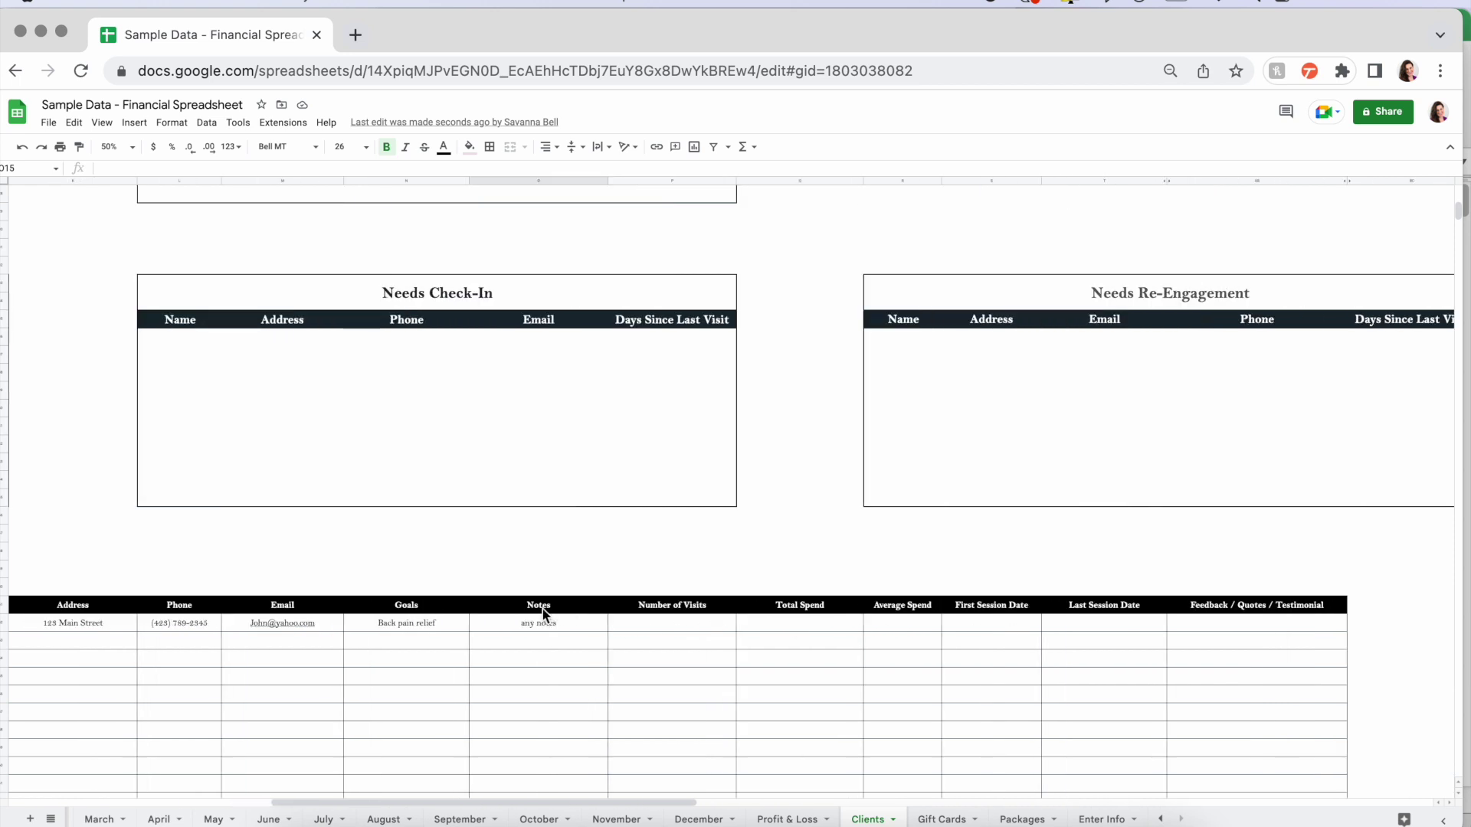
{"action": "left_click", "coordinate": [674, 625]}
{"action": "left_click", "coordinate": [797, 629]}
{"action": "left_click", "coordinate": [912, 624]}
{"action": "left_click", "coordinate": [984, 622]}
{"action": "left_click", "coordinate": [1087, 622]}
{"action": "left_click", "coordinate": [1228, 622]}
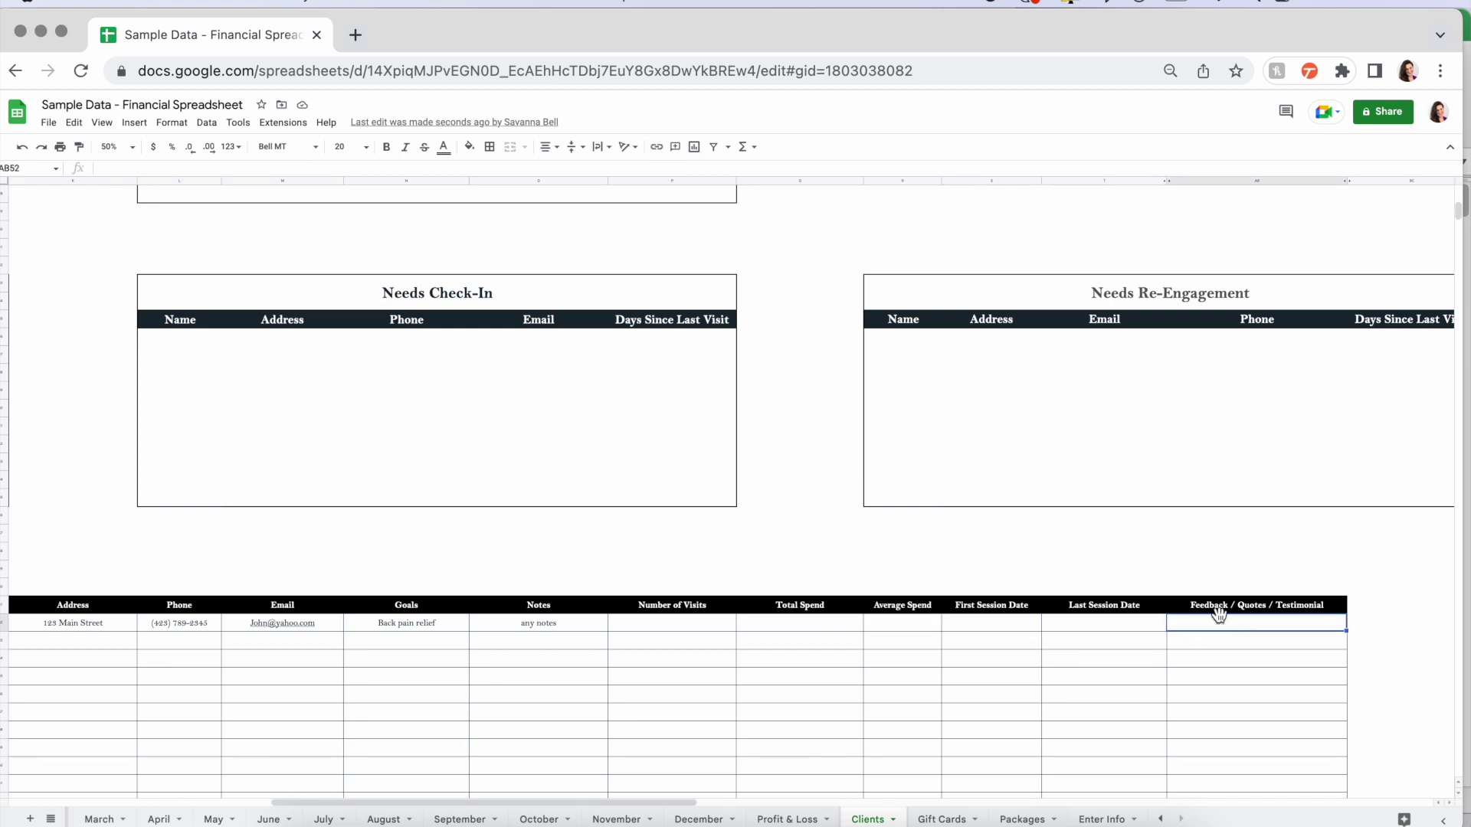
{"action": "left_click", "coordinate": [643, 629]}
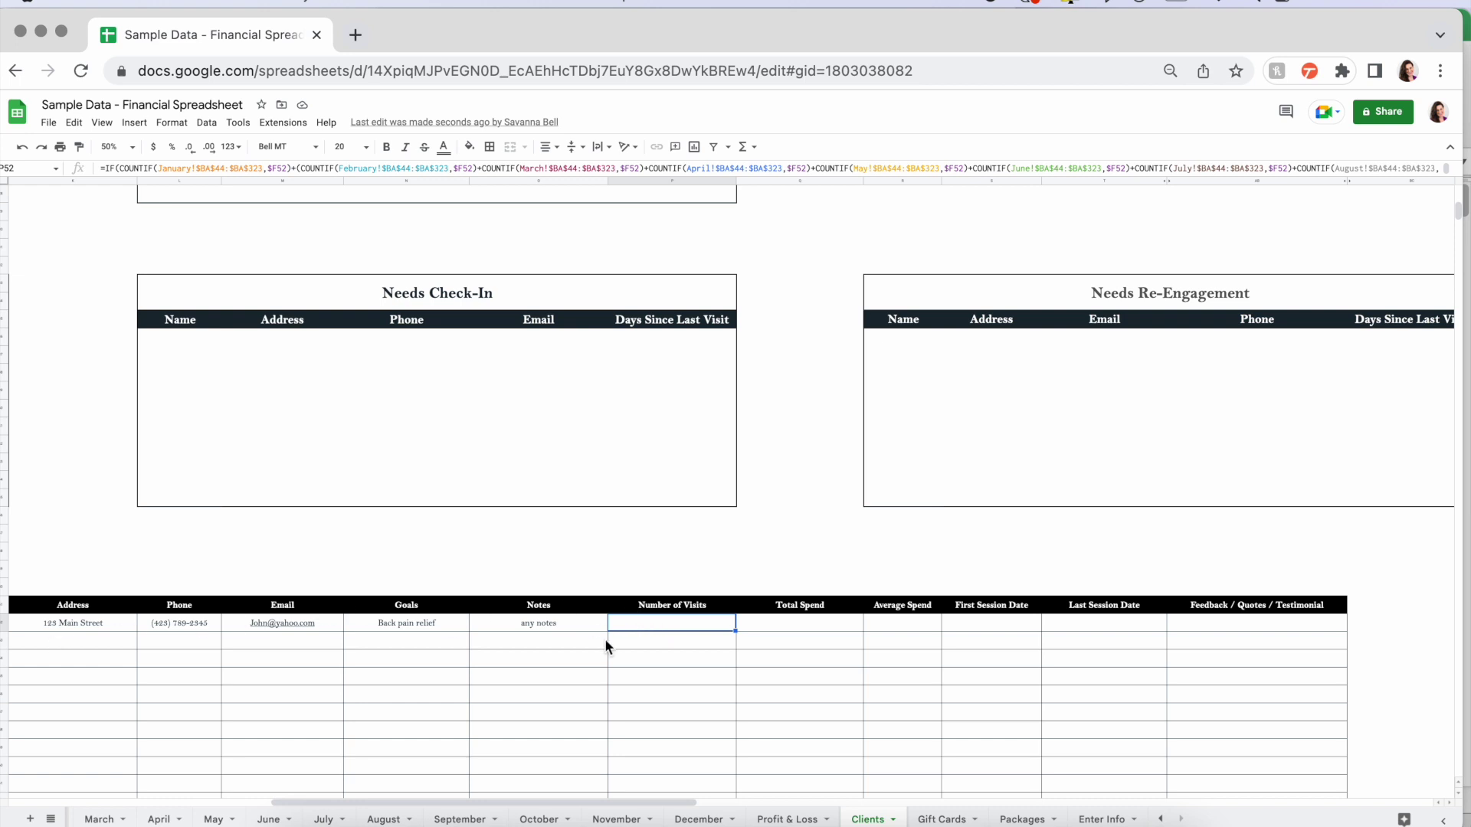
{"action": "left_click", "coordinate": [802, 627]}
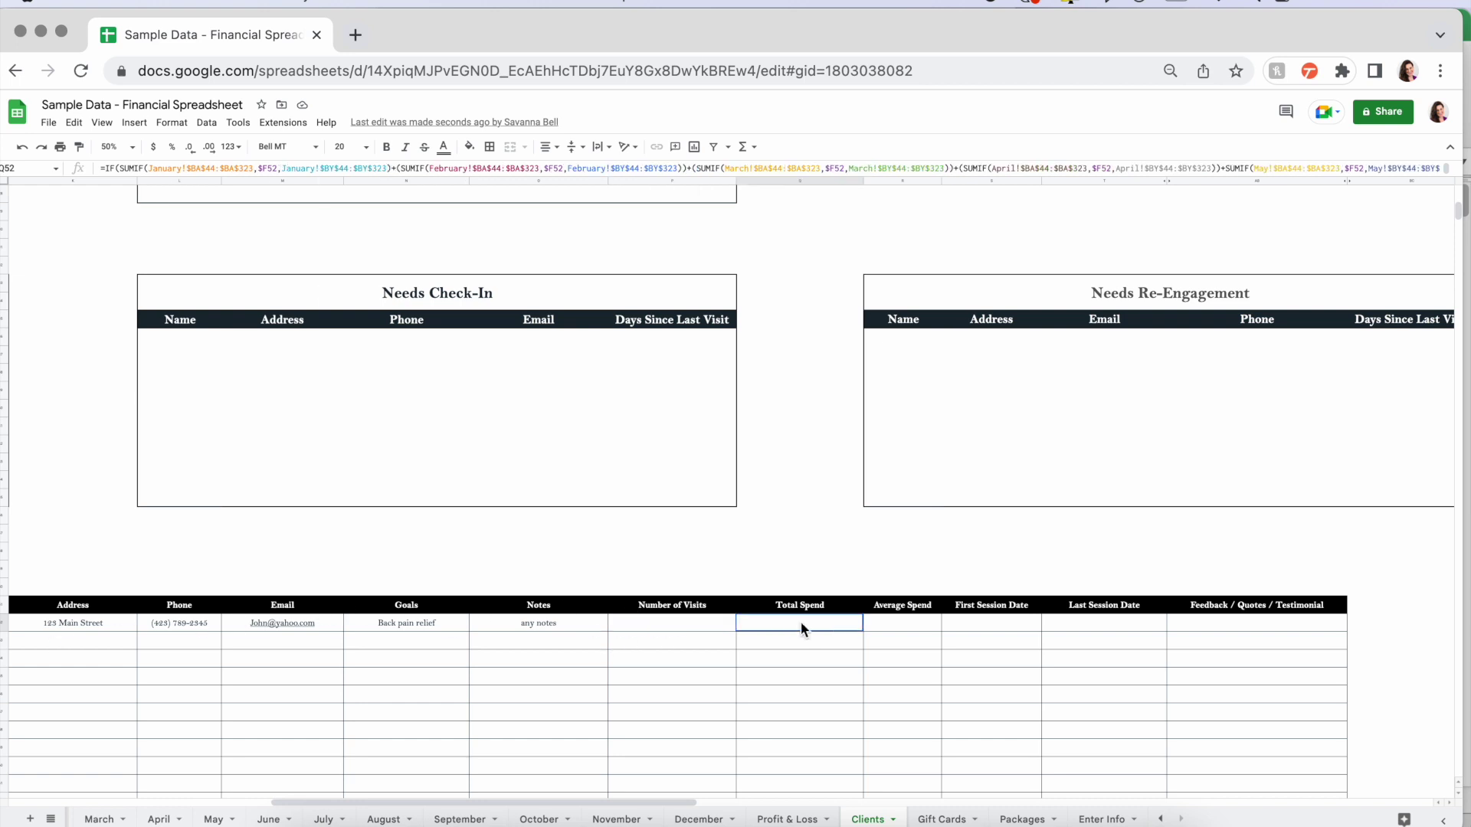
{"action": "left_click", "coordinate": [890, 626]}
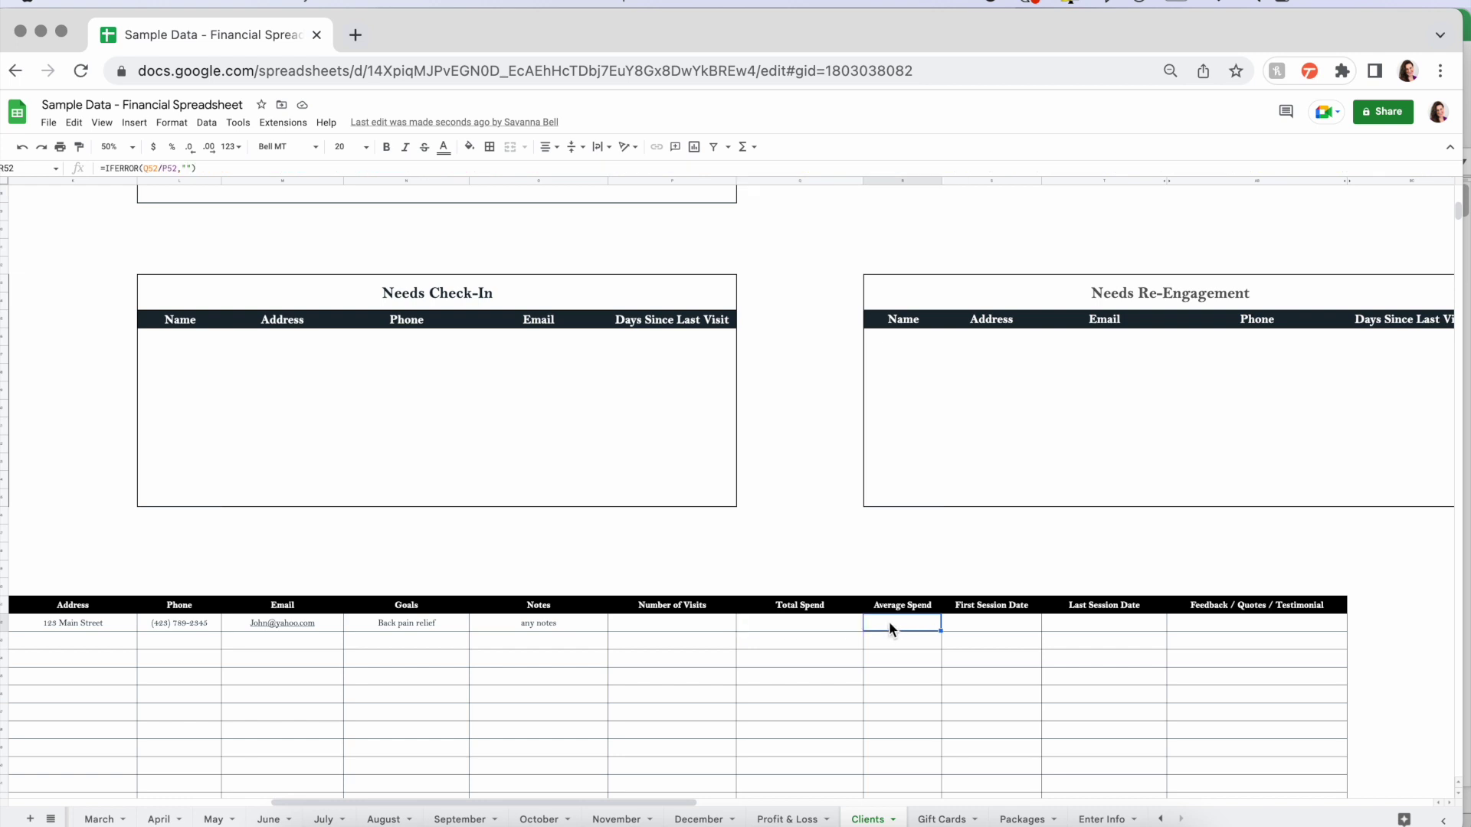
{"action": "left_click", "coordinate": [998, 624]}
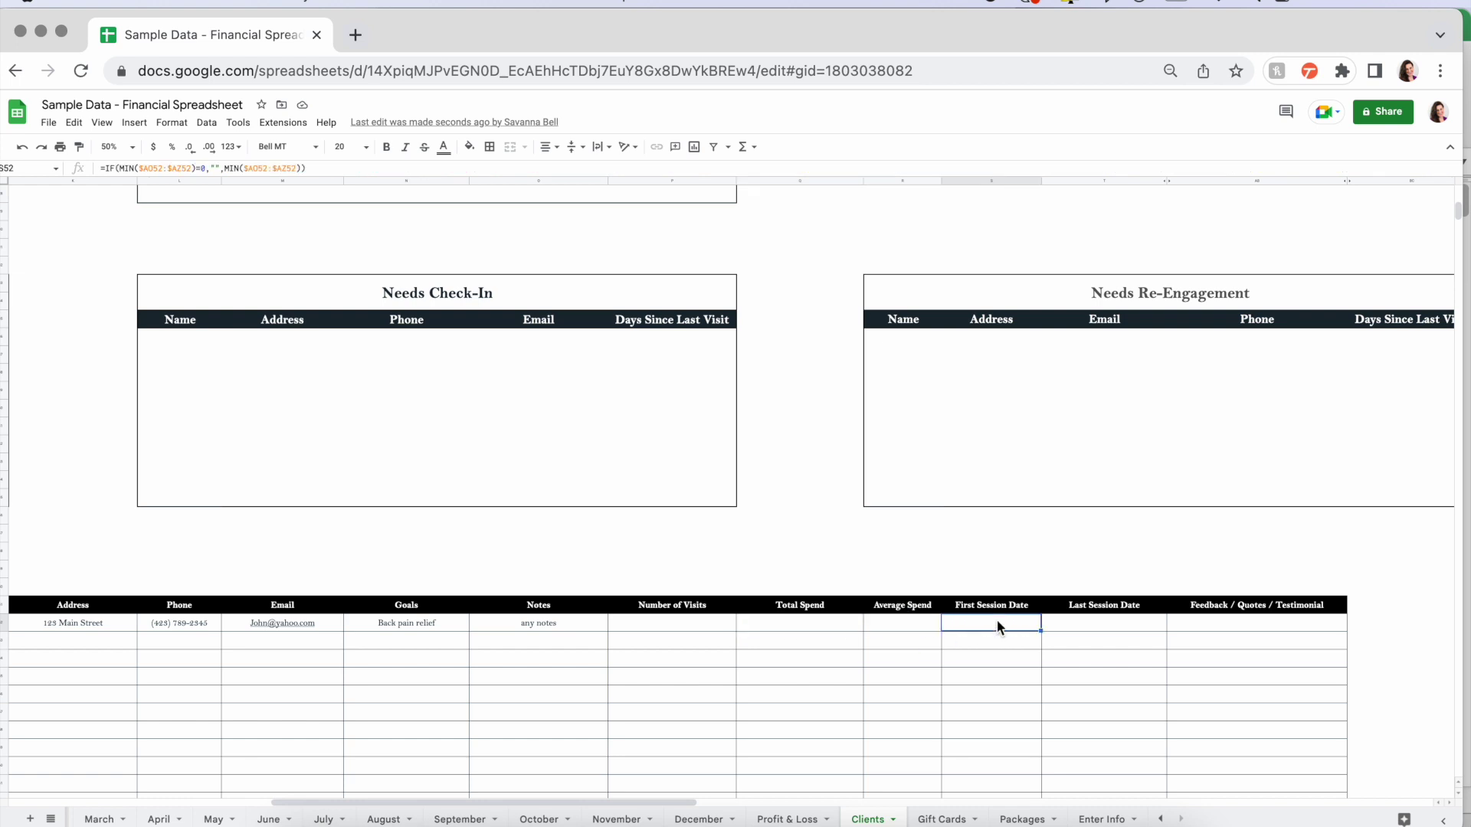
{"action": "left_click", "coordinate": [1072, 626]}
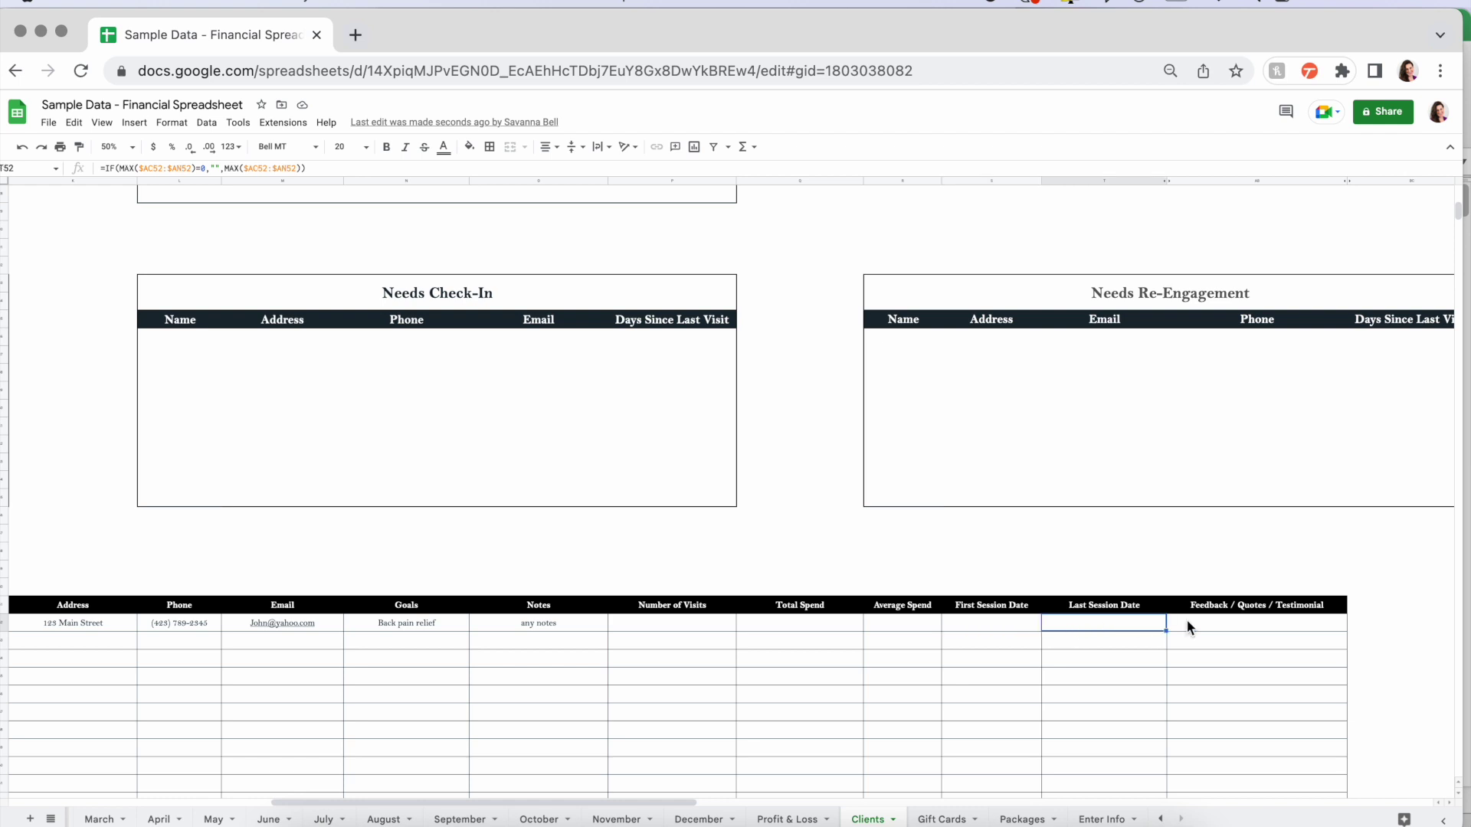
{"action": "left_click", "coordinate": [1210, 627]}
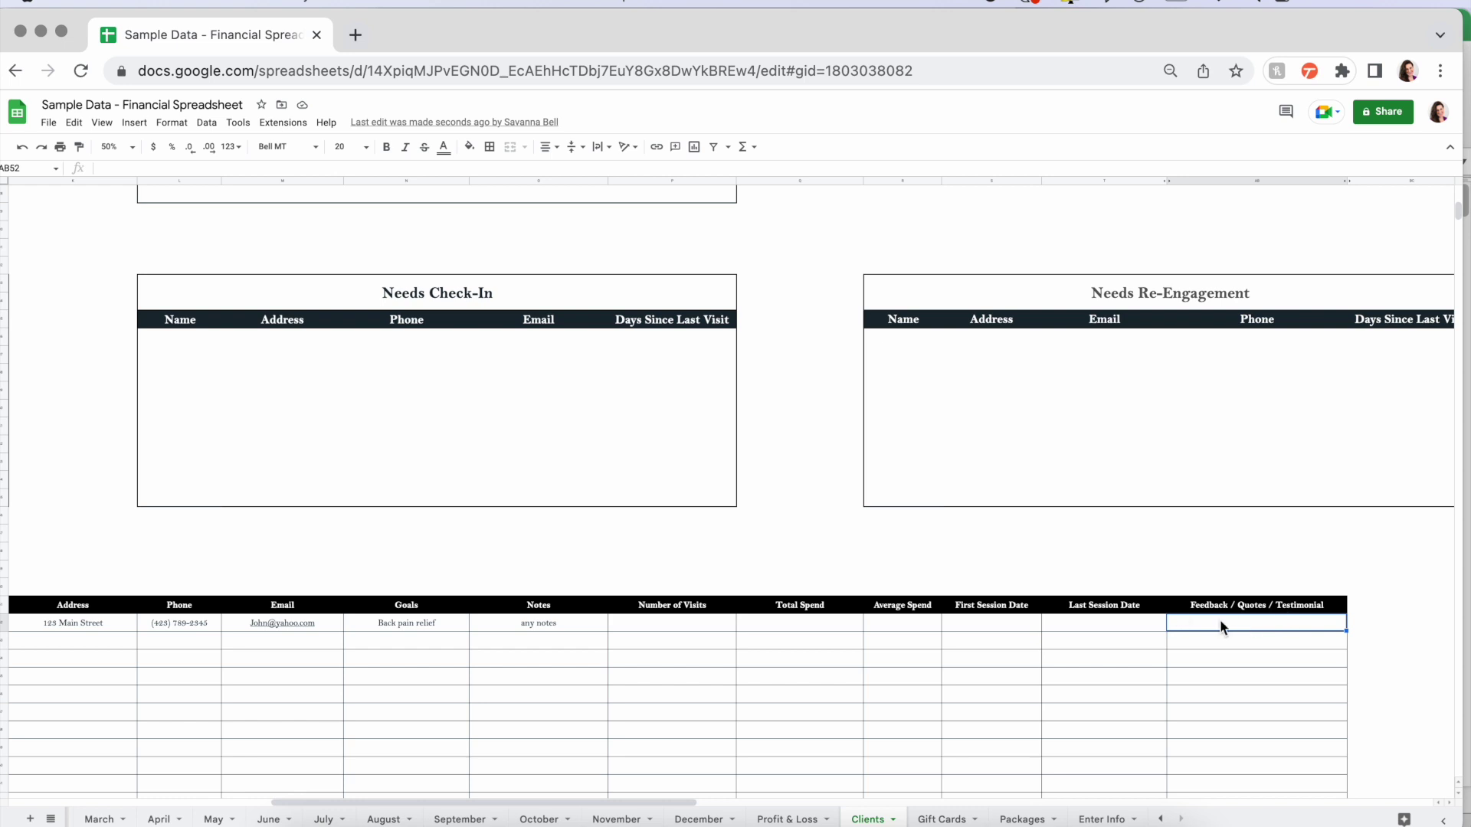
{"action": "scroll", "coordinate": [861, 624], "scroll_direction": "left", "scroll_amount": 6}
{"action": "scroll", "coordinate": [862, 622], "scroll_direction": "left", "scroll_amount": 2}
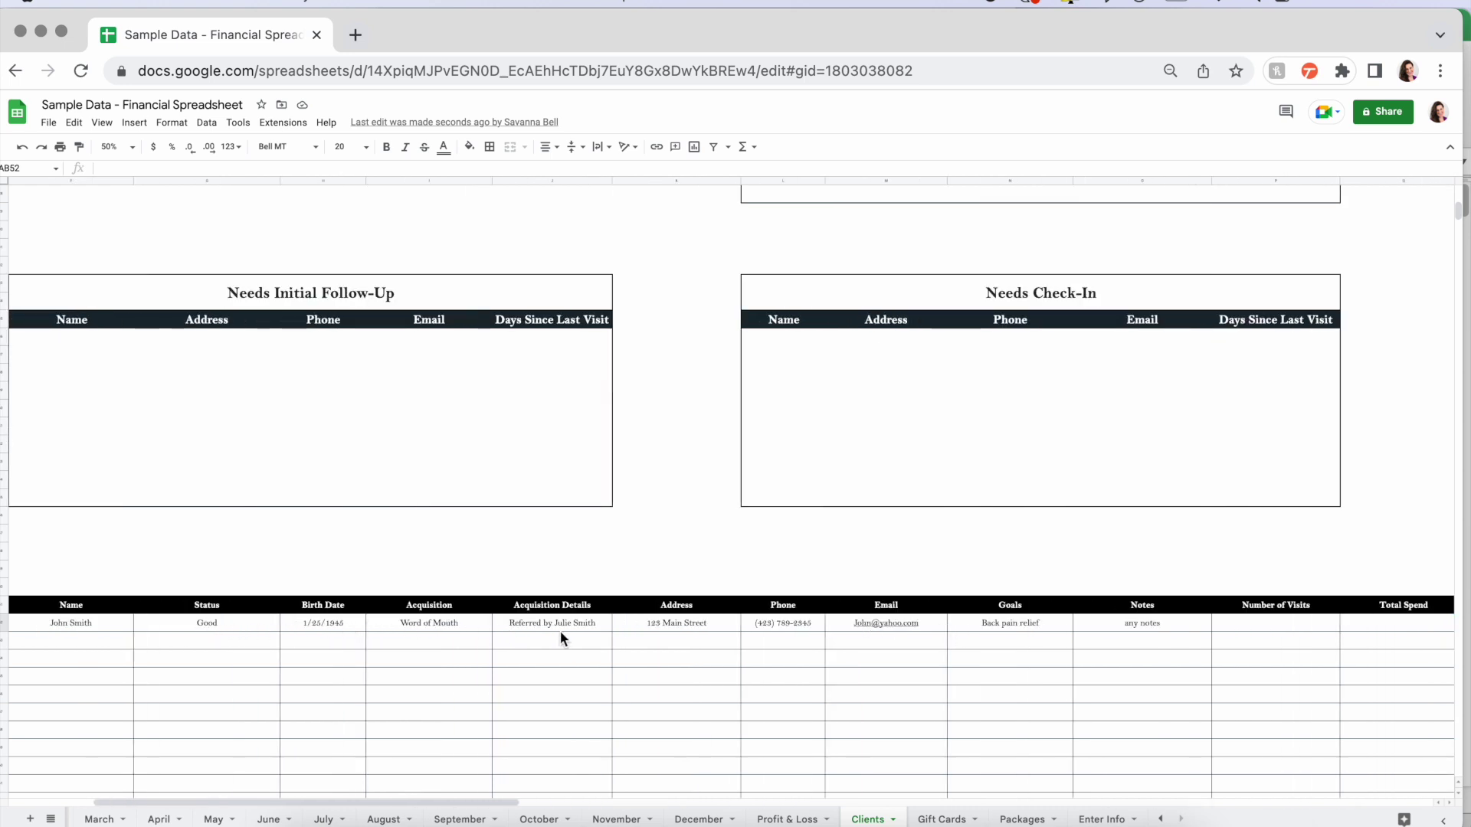
{"action": "scroll", "coordinate": [378, 628], "scroll_direction": "left", "scroll_amount": 1}
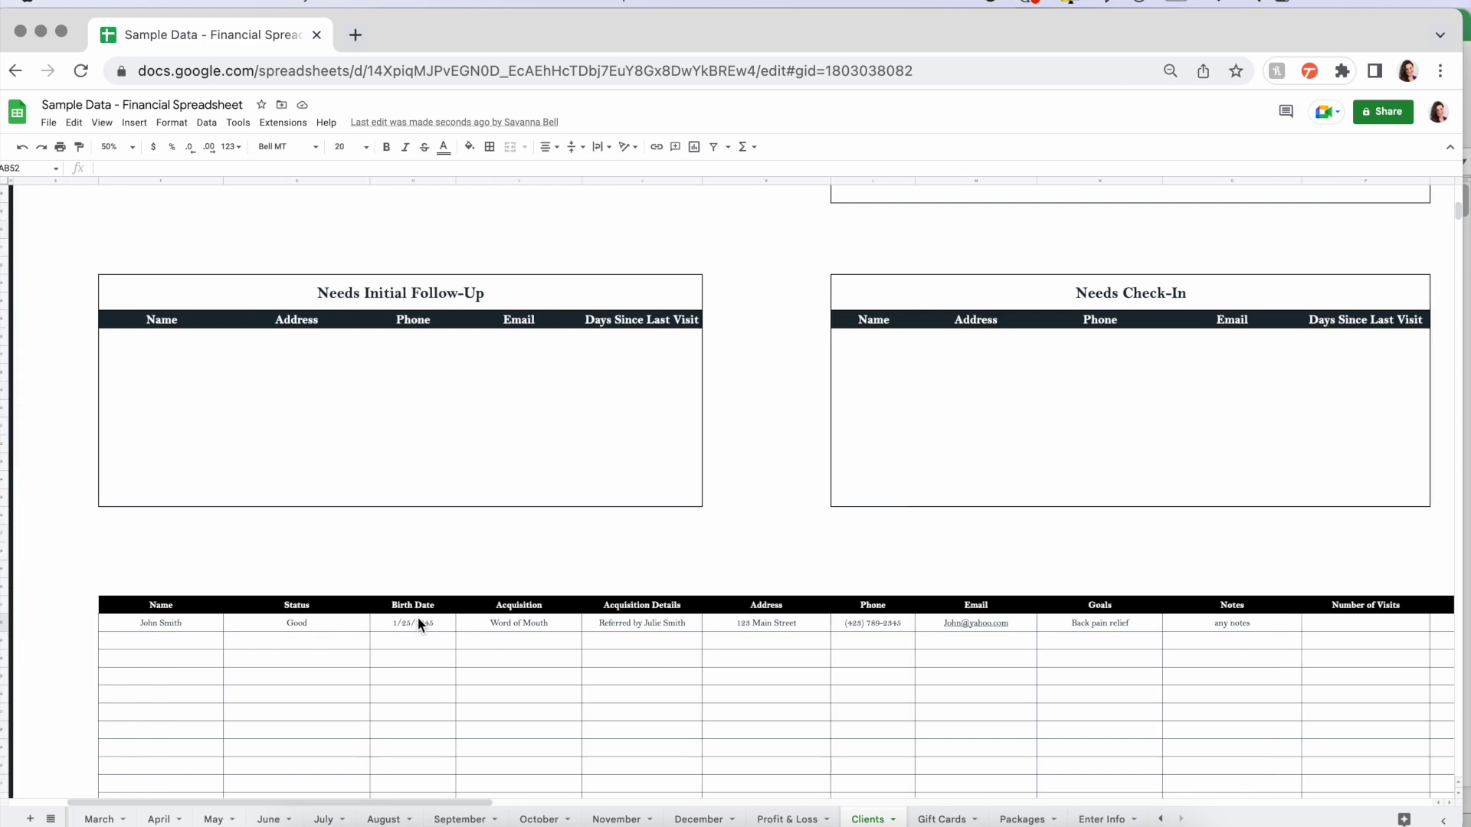
{"action": "left_click", "coordinate": [866, 622]}
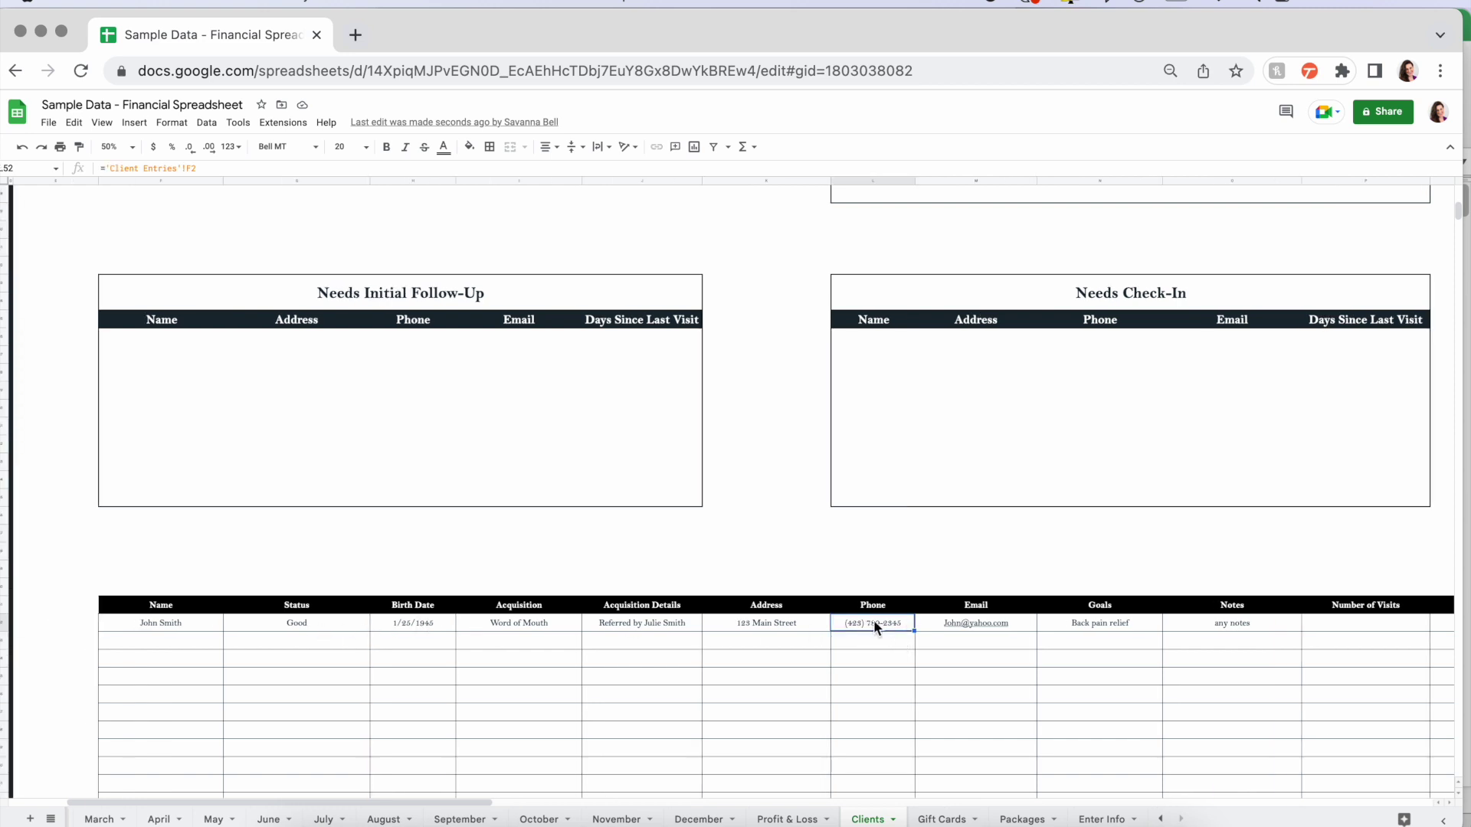
{"action": "scroll", "coordinate": [977, 628], "scroll_direction": "right", "scroll_amount": 5}
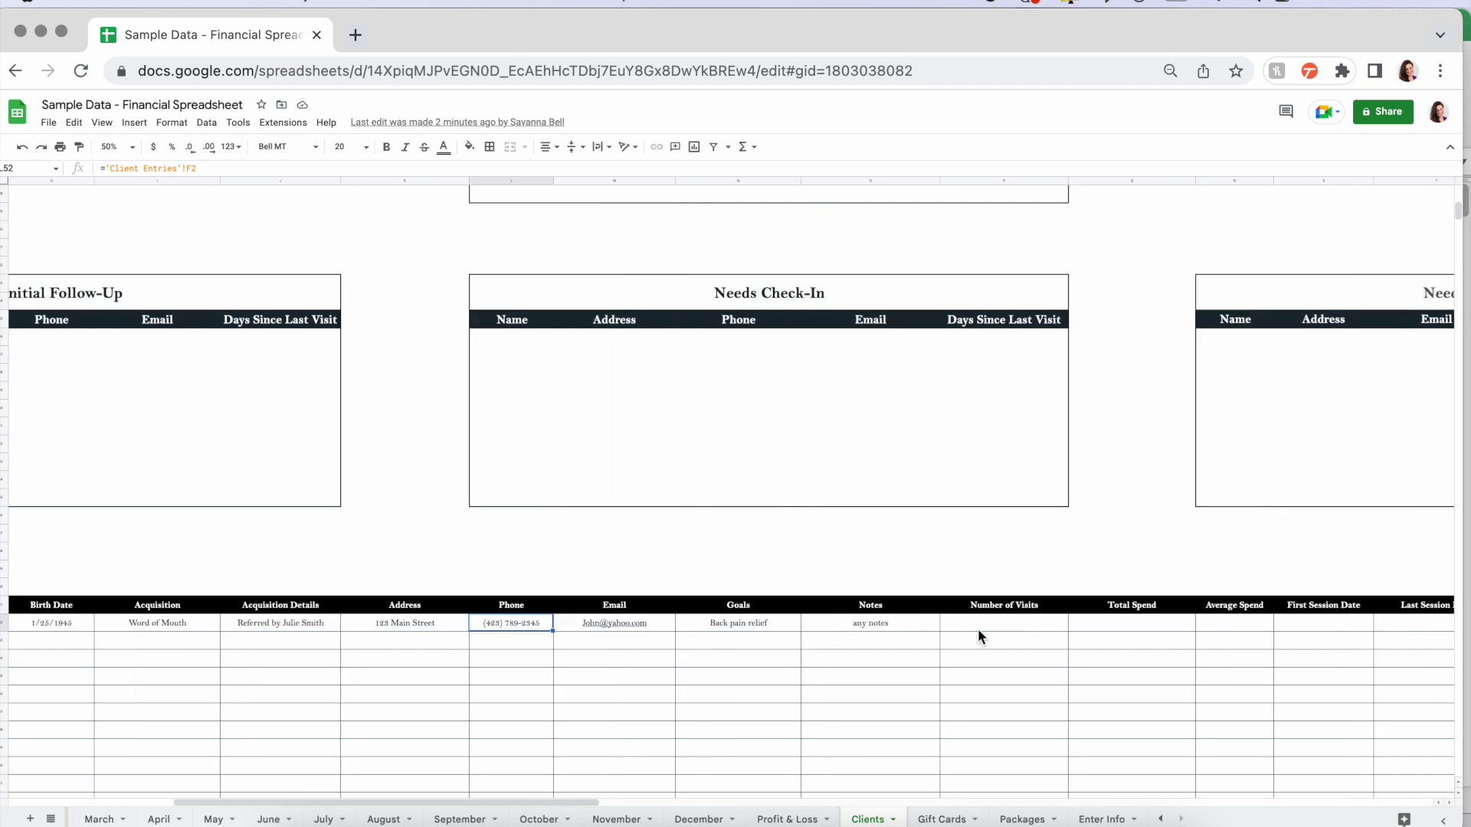
{"action": "scroll", "coordinate": [996, 625], "scroll_direction": "right", "scroll_amount": 3}
{"action": "left_click_drag", "start_coordinate": [802, 622], "coordinate": [1241, 634]}
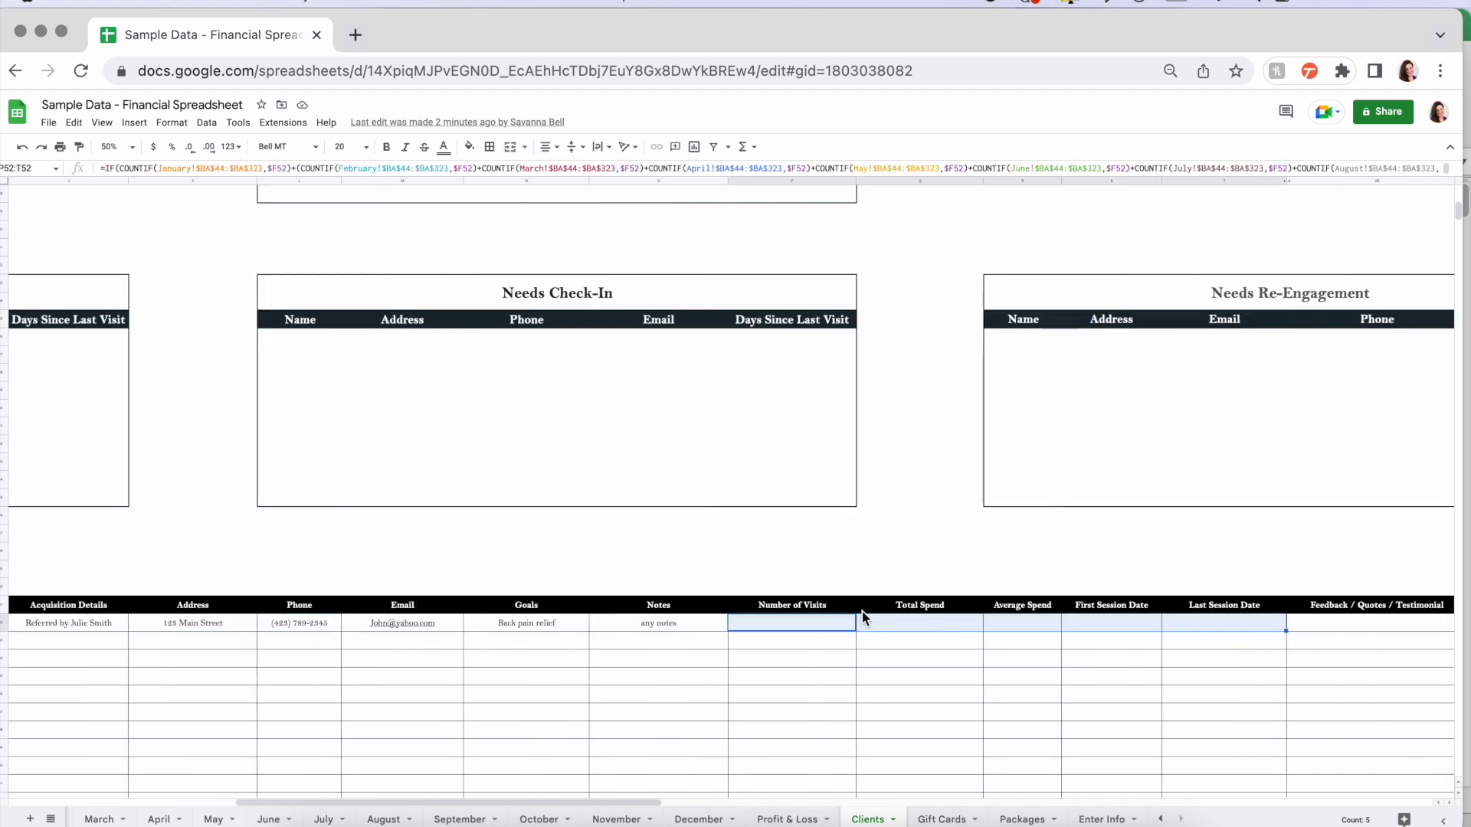
{"action": "left_click", "coordinate": [475, 172]}
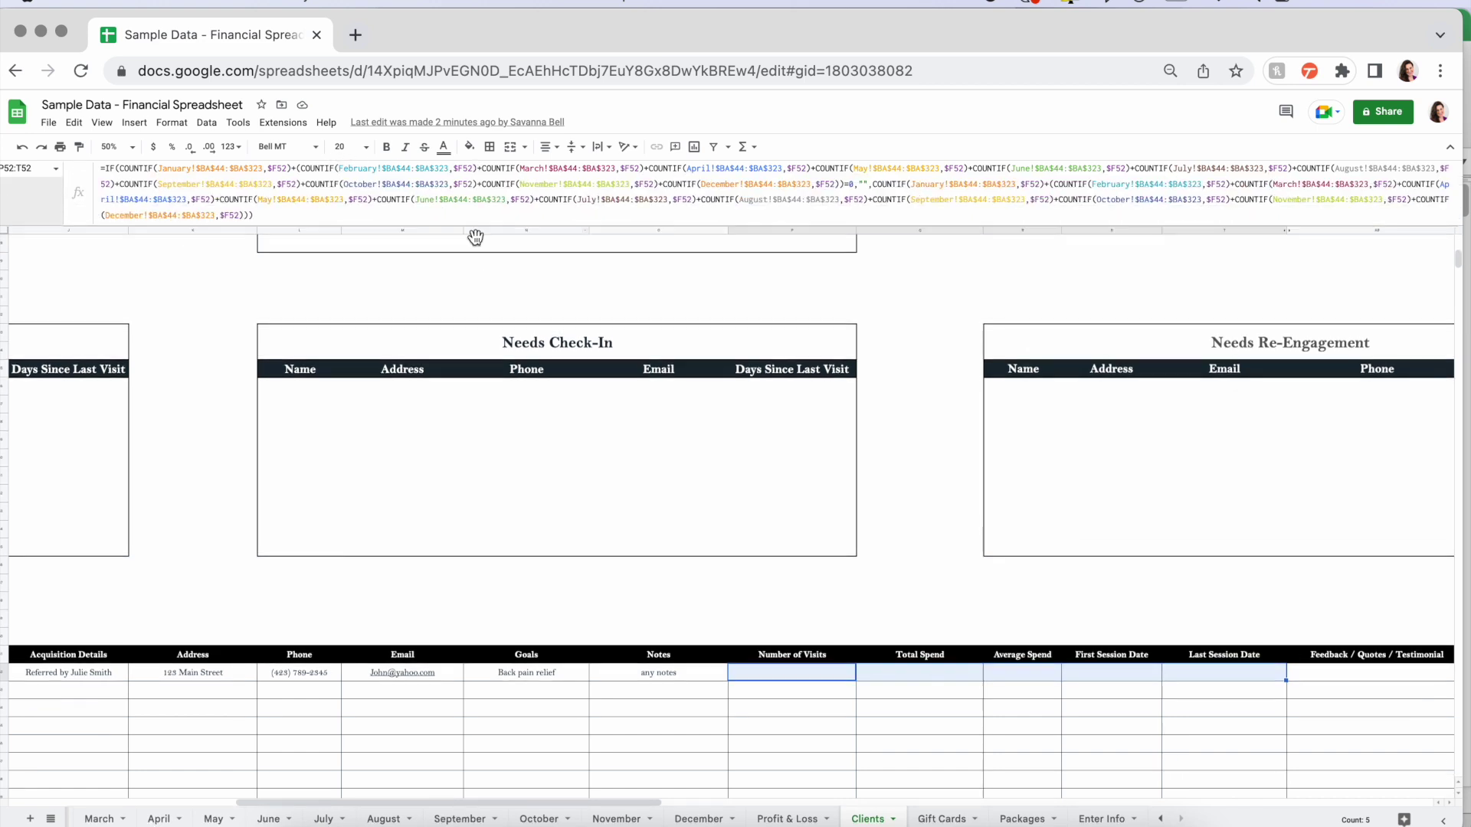
{"action": "key", "text": "Escape"}
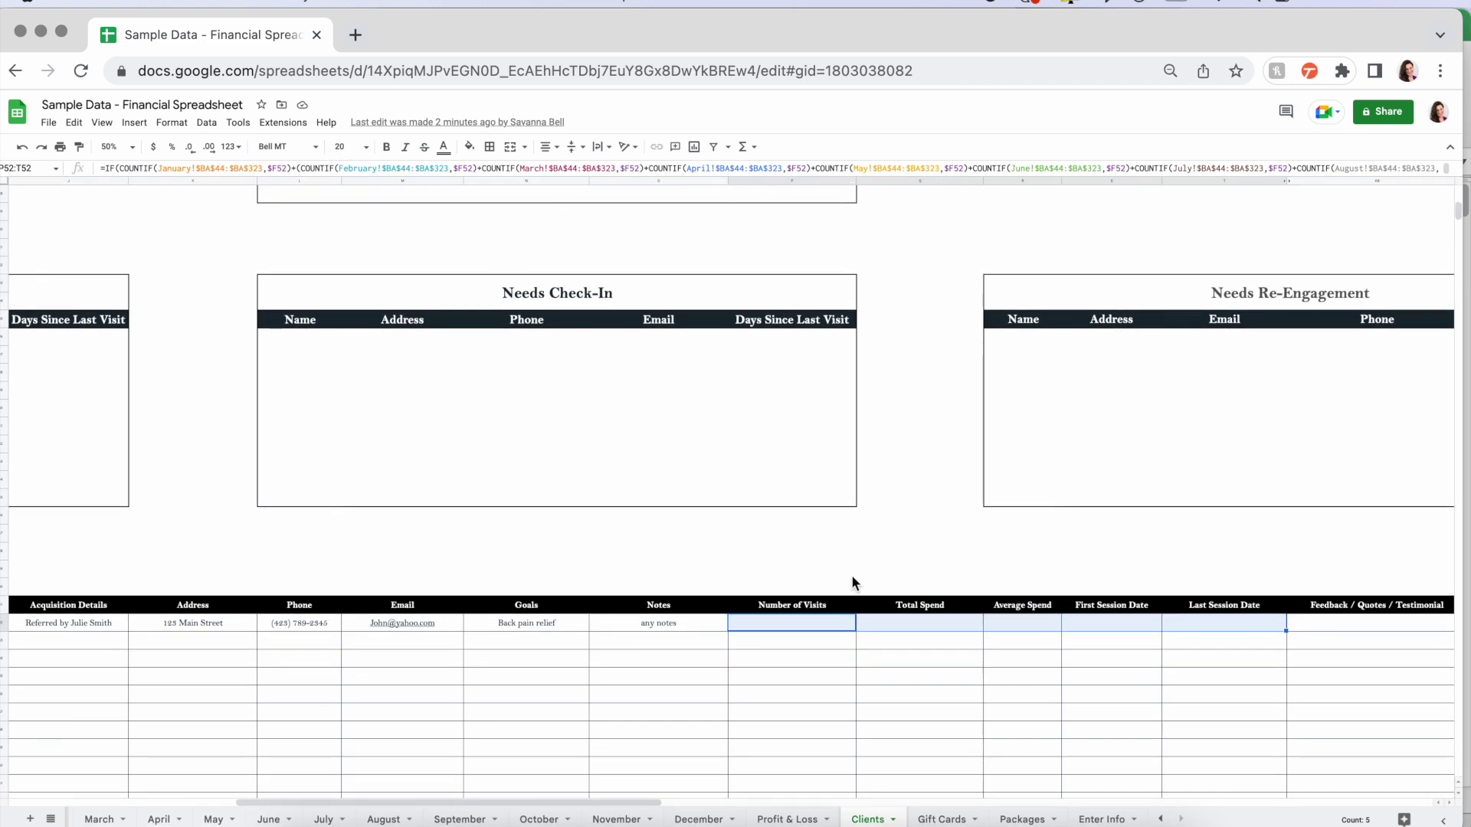
{"action": "left_click", "coordinate": [846, 573]}
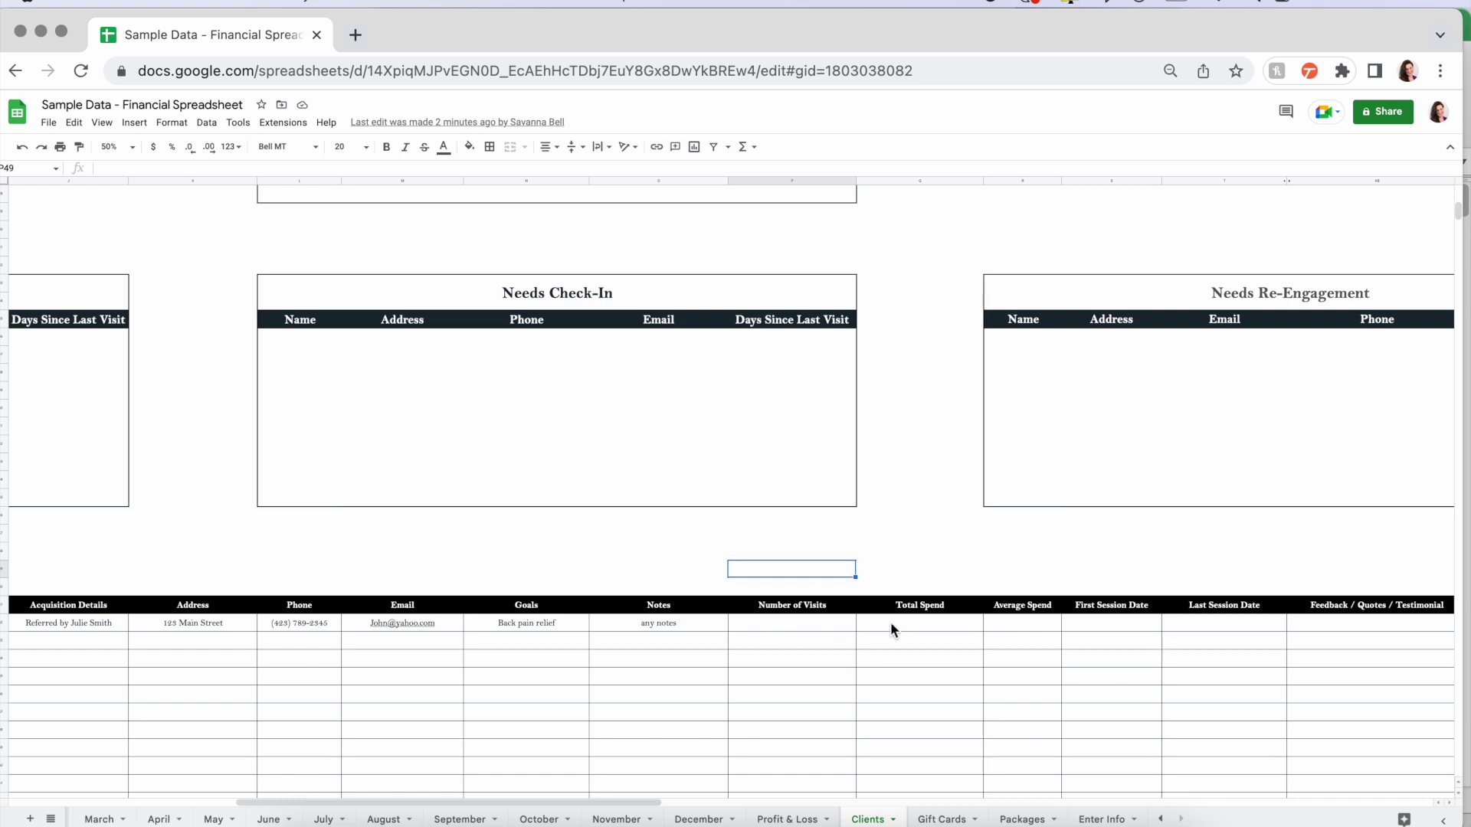
- Return to the Client Entry form and choose the next client's acquisition method
{"action": "scroll", "coordinate": [665, 509], "scroll_direction": "left", "scroll_amount": 5}
{"action": "scroll", "coordinate": [665, 508], "scroll_direction": "up", "scroll_amount": 6}
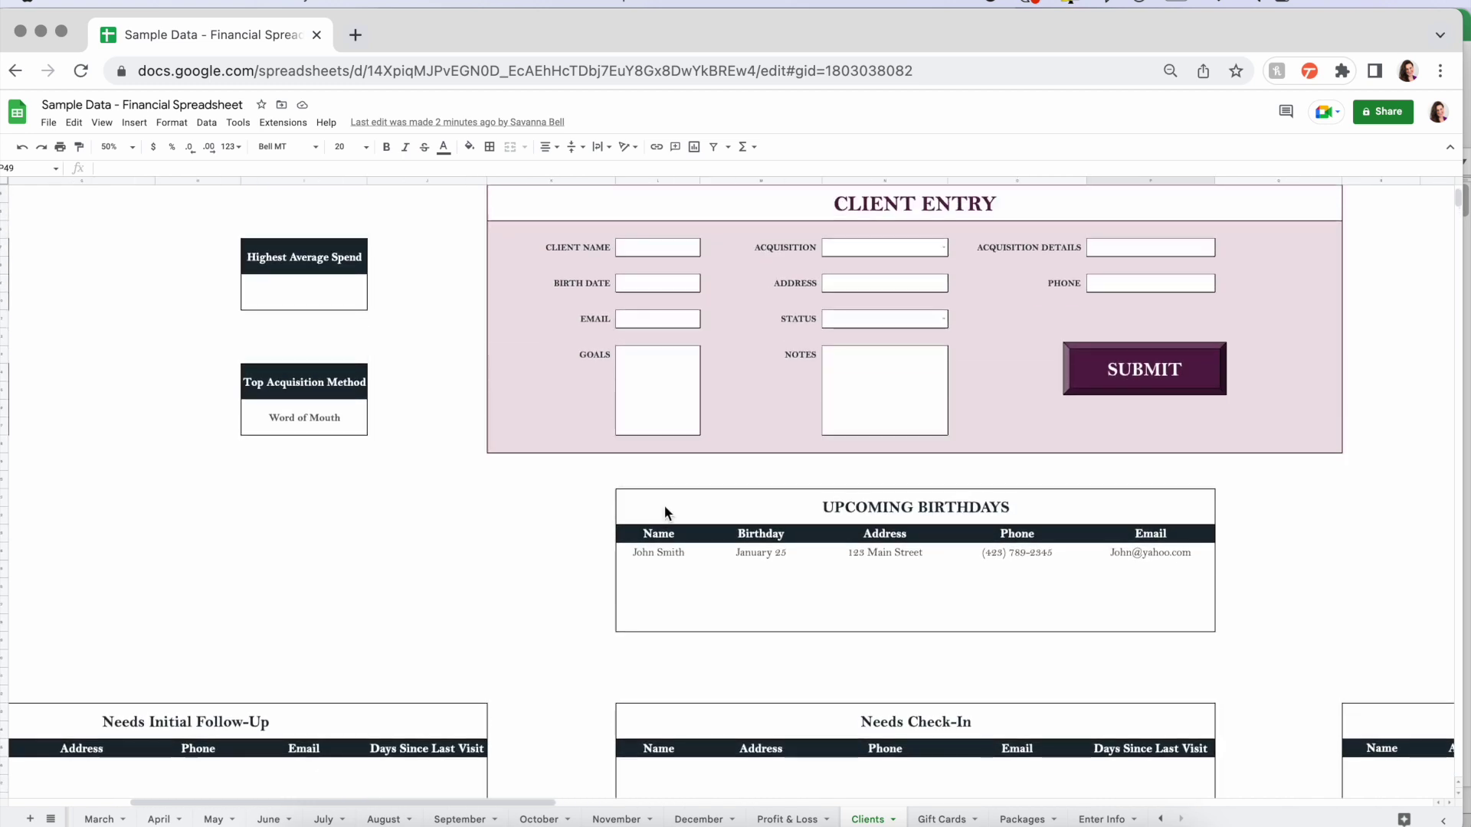
{"action": "scroll", "coordinate": [374, 536], "scroll_direction": "left", "scroll_amount": 5}
{"action": "scroll", "coordinate": [373, 537], "scroll_direction": "up", "scroll_amount": 2}
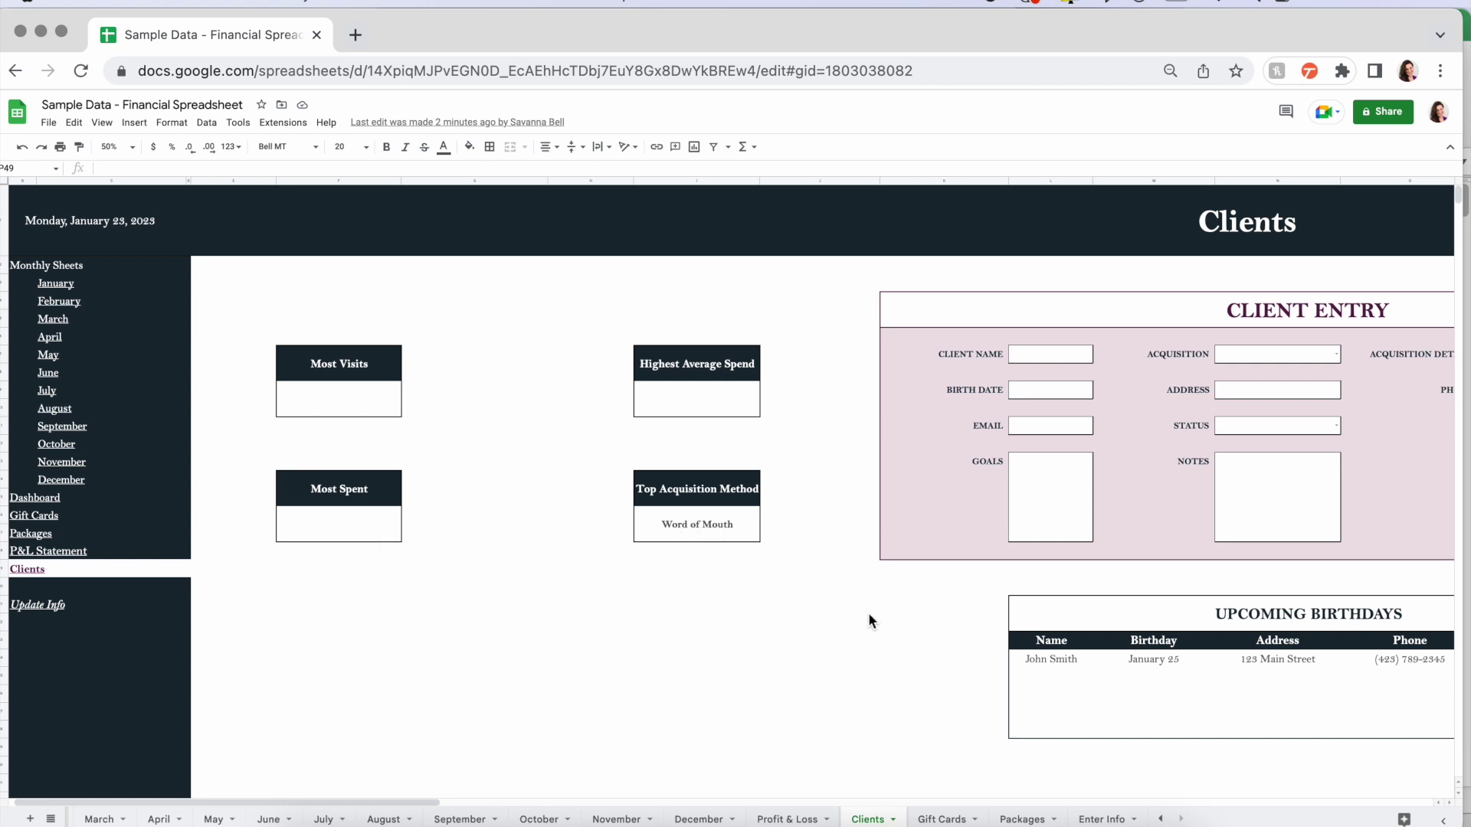
{"action": "scroll", "coordinate": [949, 652], "scroll_direction": "right", "scroll_amount": 3}
{"action": "scroll", "coordinate": [949, 653], "scroll_direction": "down", "scroll_amount": 2}
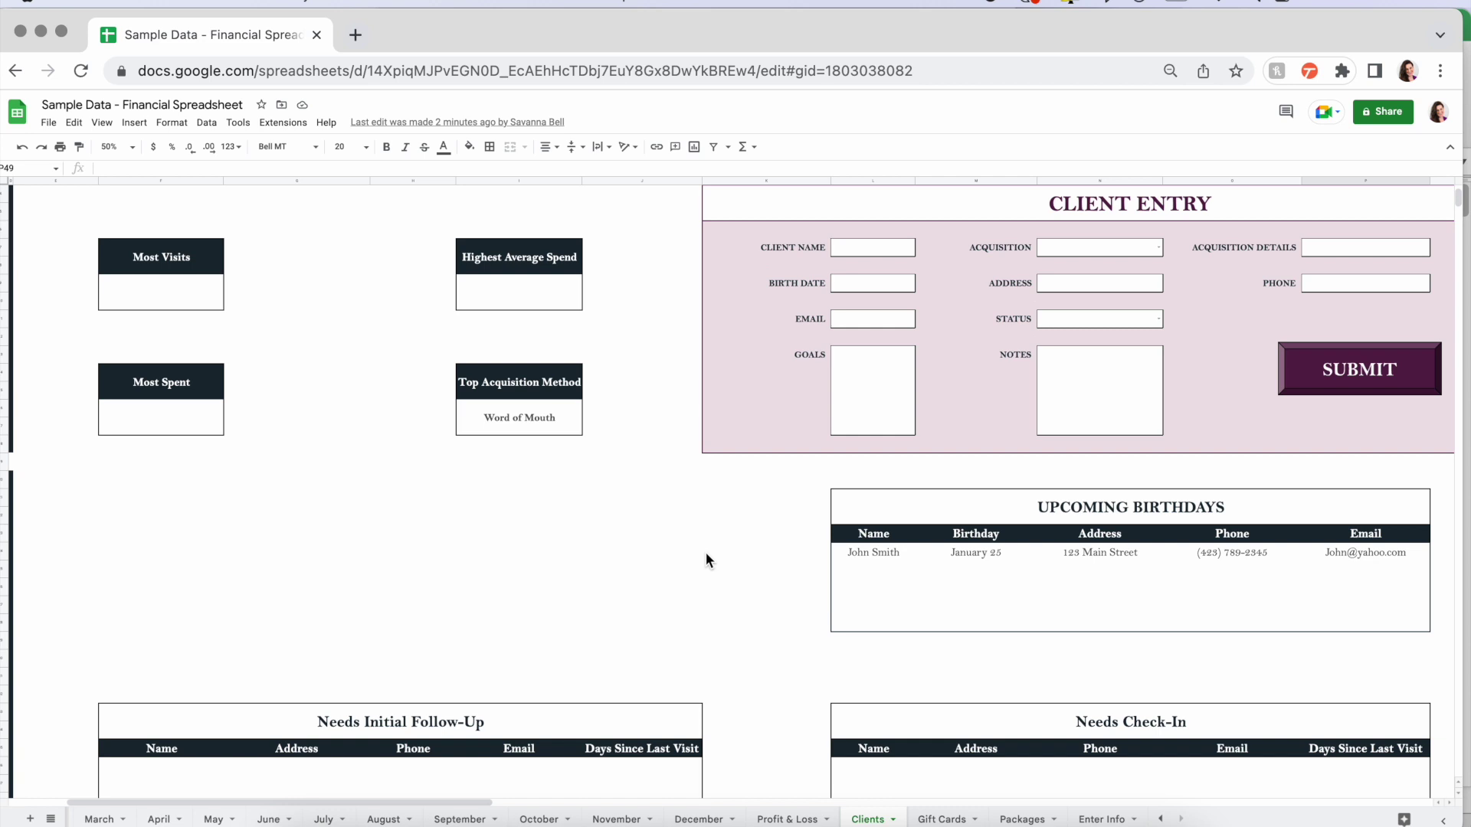
{"action": "scroll", "coordinate": [706, 553], "scroll_direction": "down", "scroll_amount": 1}
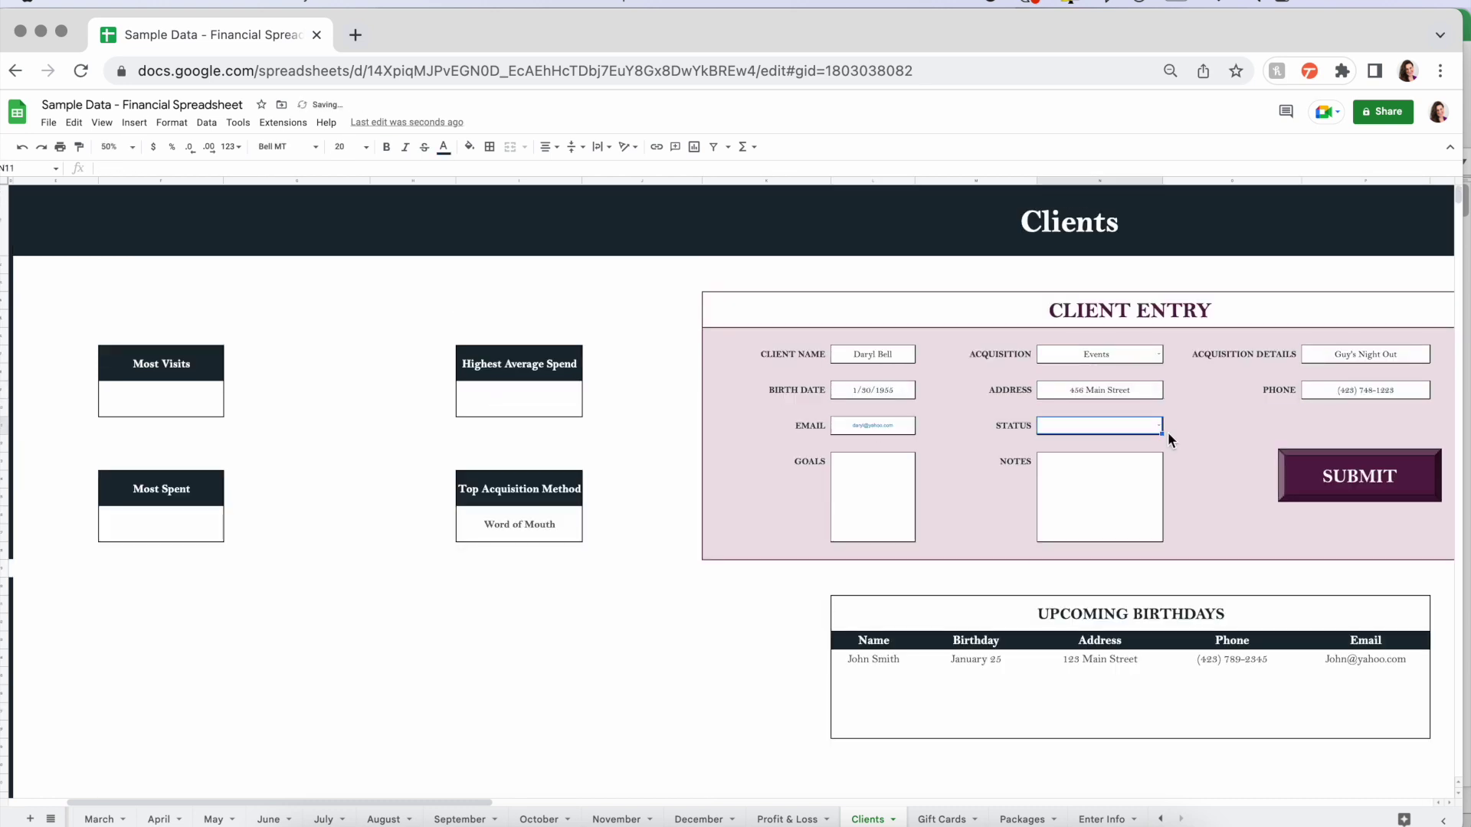
{"action": "left_click", "coordinate": [1149, 354]}
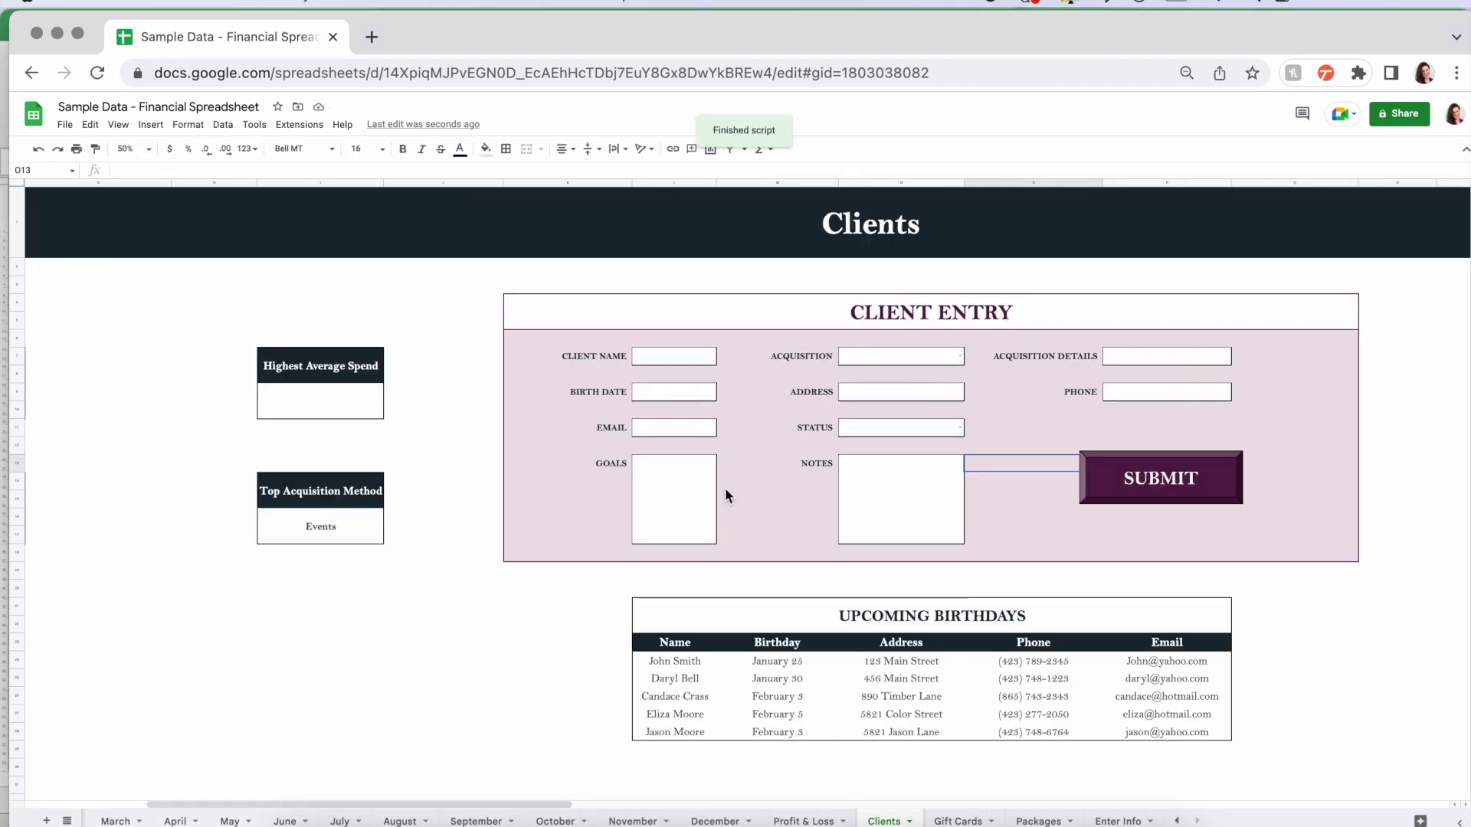
- Review the client list by selecting the Feedback, Notes and Goals entries for all rows
{"action": "scroll", "coordinate": [931, 604], "scroll_direction": "left", "scroll_amount": 5}
{"action": "scroll", "coordinate": [933, 604], "scroll_direction": "down", "scroll_amount": 5}
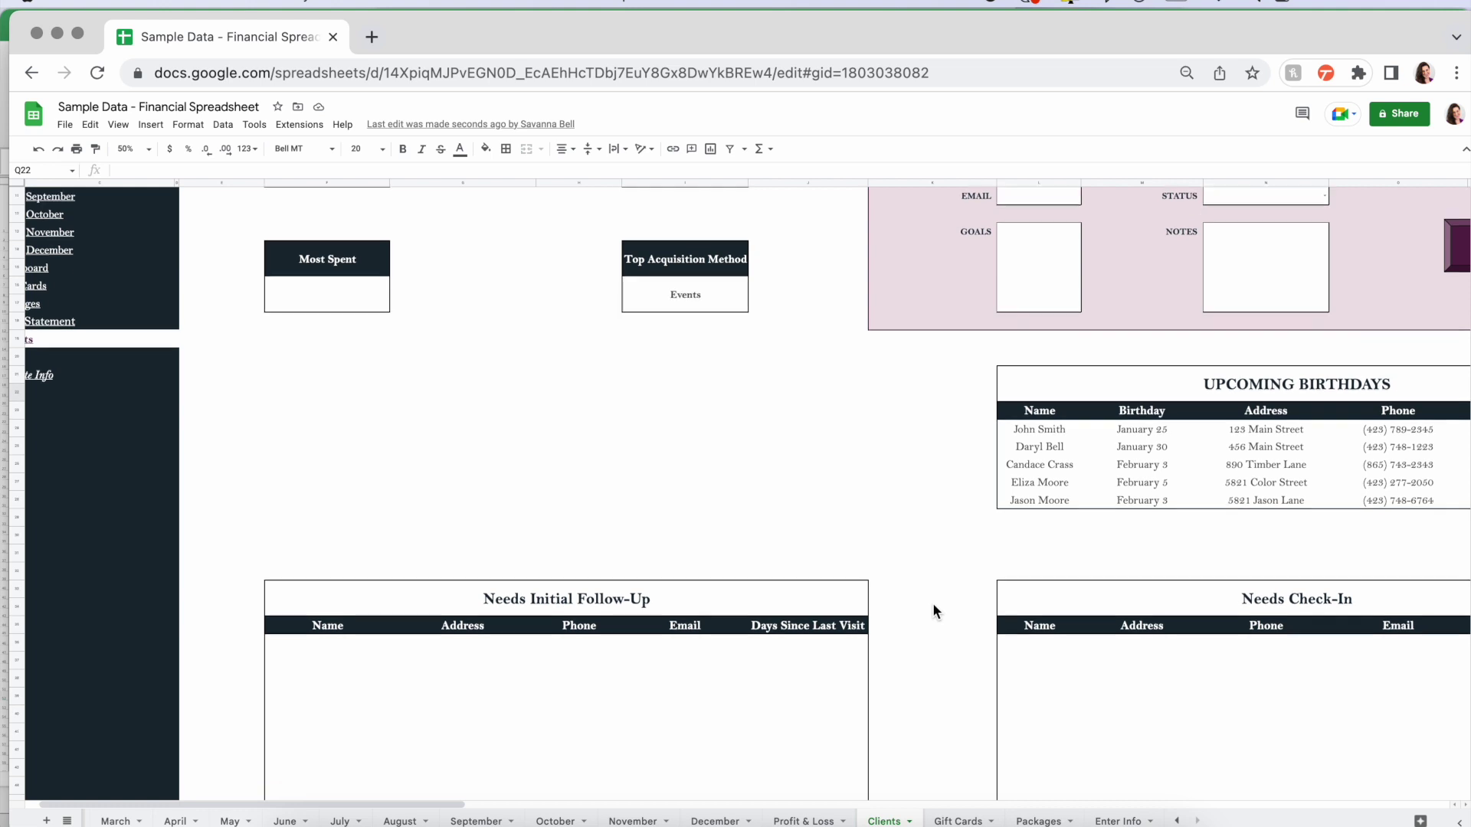
{"action": "scroll", "coordinate": [931, 603], "scroll_direction": "down", "scroll_amount": 4}
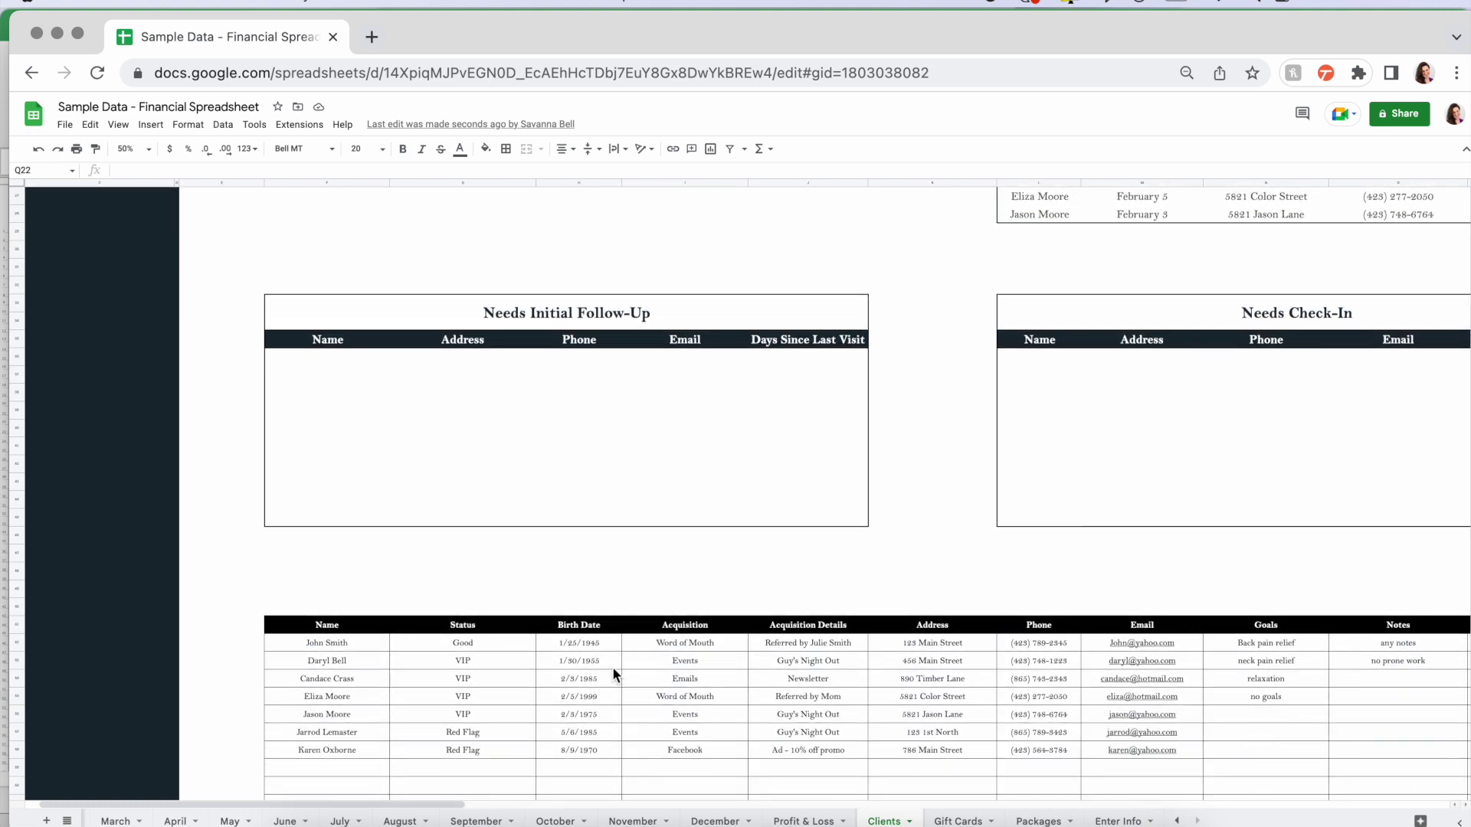
{"action": "scroll", "coordinate": [988, 741], "scroll_direction": "right", "scroll_amount": 10}
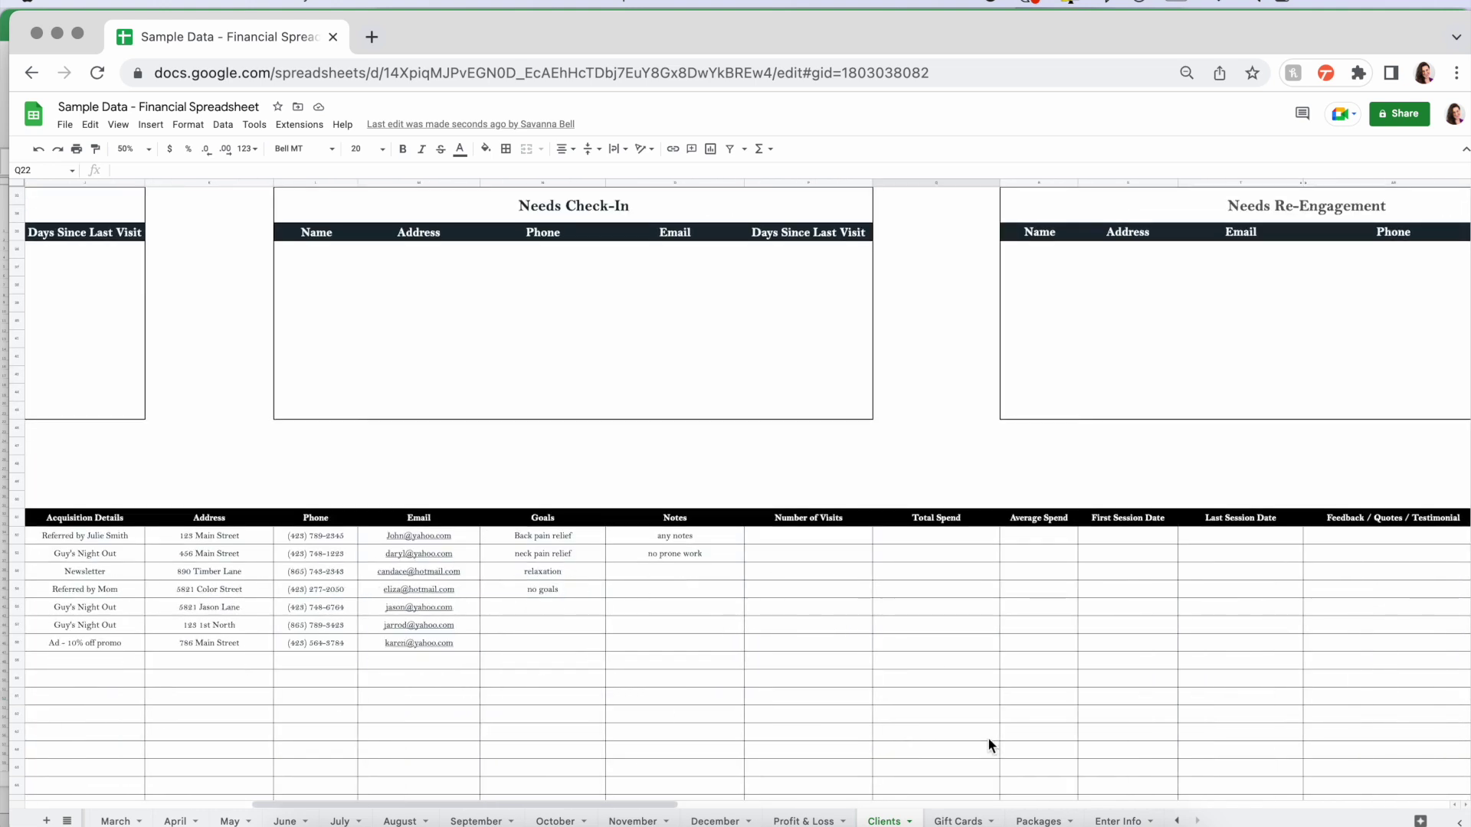
{"action": "left_click_drag", "start_coordinate": [1164, 534], "coordinate": [1169, 737]}
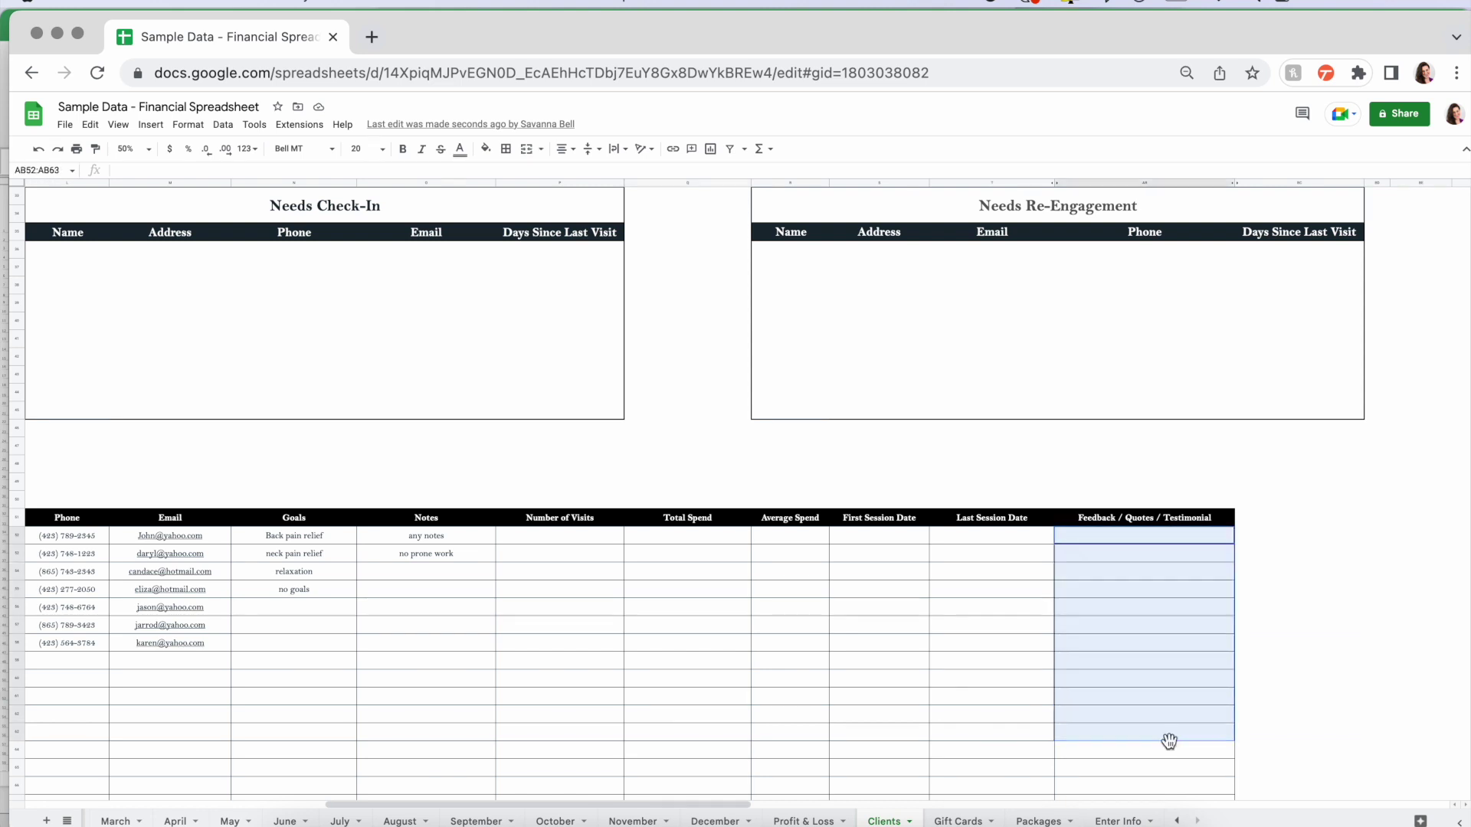
{"action": "left_click_drag", "start_coordinate": [426, 534], "coordinate": [426, 736]}
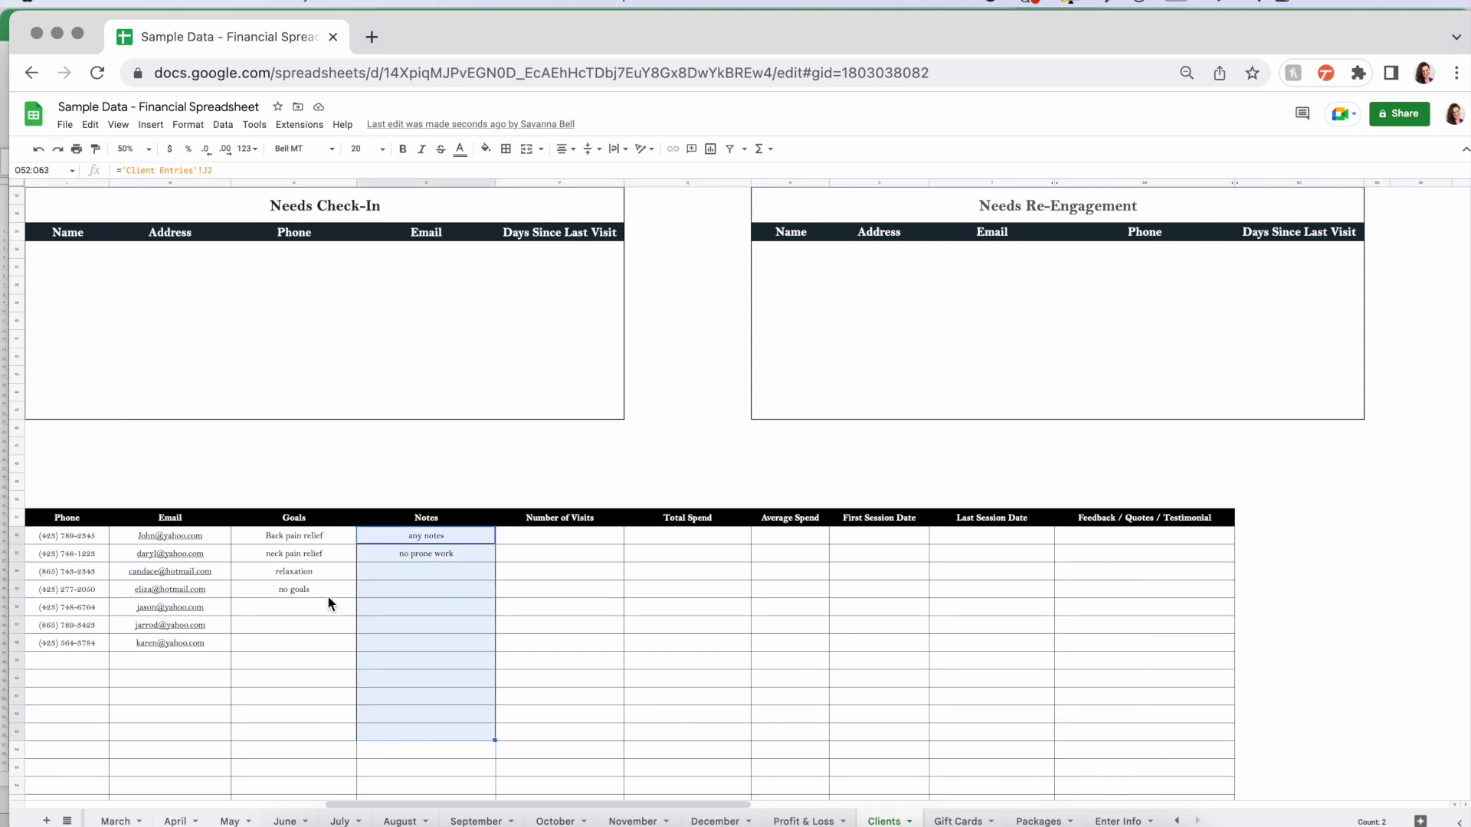
{"action": "left_click_drag", "start_coordinate": [282, 536], "coordinate": [283, 672]}
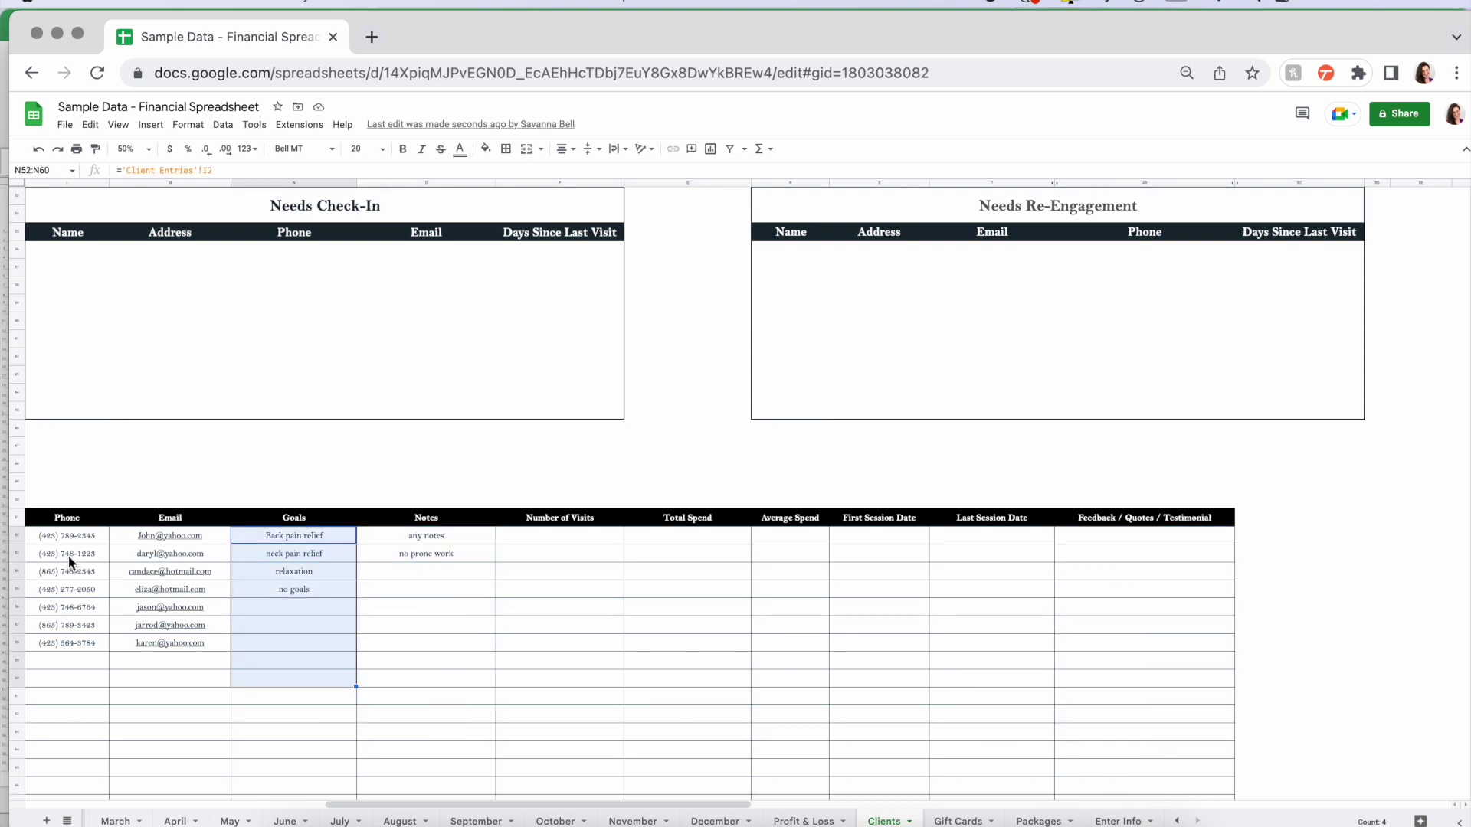
{"action": "scroll", "coordinate": [475, 498], "scroll_direction": "left", "scroll_amount": 3}
{"action": "scroll", "coordinate": [475, 498], "scroll_direction": "up", "scroll_amount": 2}
{"action": "left_click", "coordinate": [475, 499]}
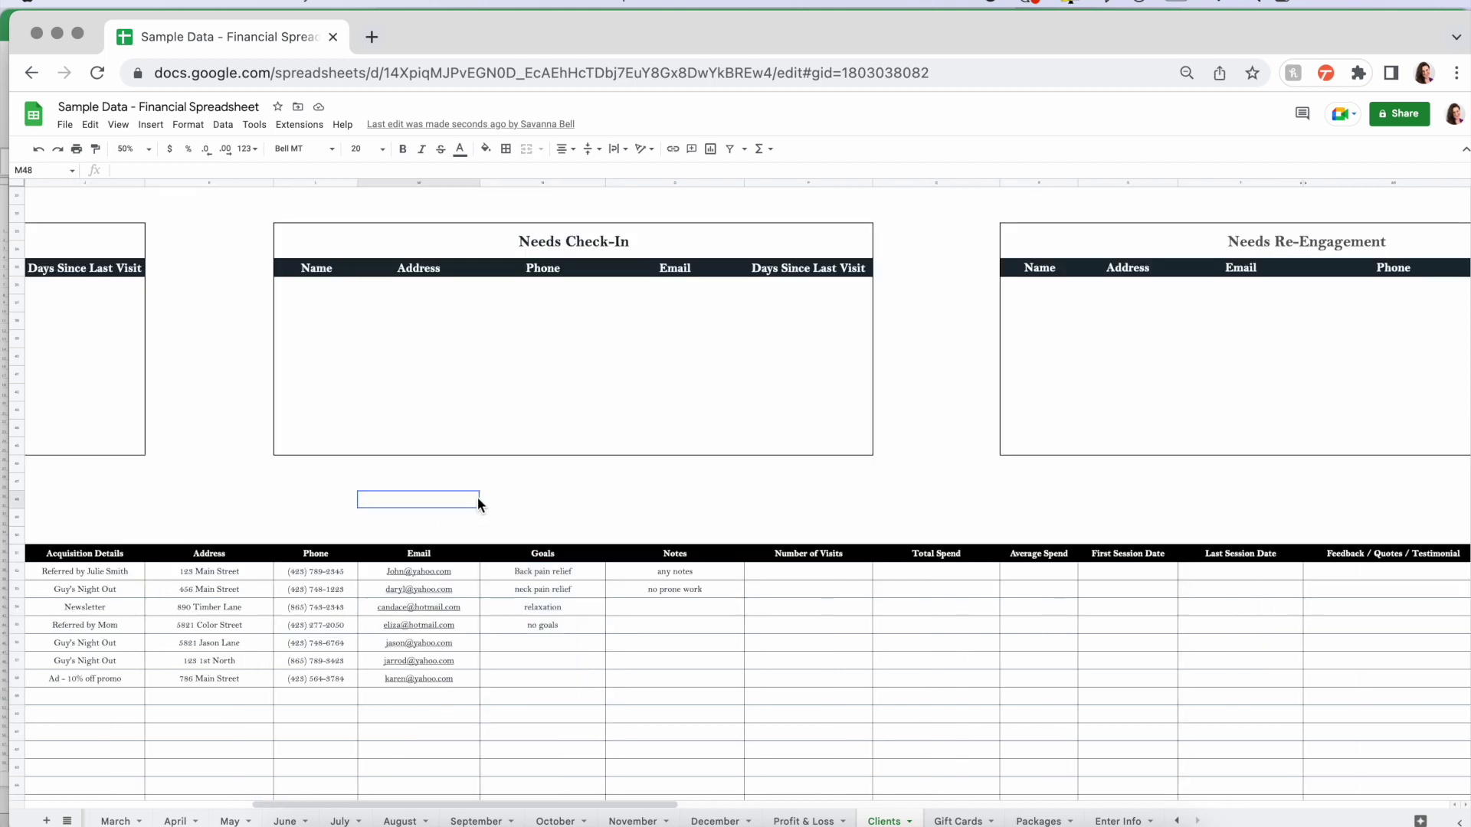
- Scroll back up to the top of the Clients sheet
{"action": "scroll", "coordinate": [478, 504], "scroll_direction": "up", "scroll_amount": 1}
{"action": "scroll", "coordinate": [477, 498], "scroll_direction": "up", "scroll_amount": 2}
{"action": "scroll", "coordinate": [476, 499], "scroll_direction": "left", "scroll_amount": 5}
{"action": "scroll", "coordinate": [477, 499], "scroll_direction": "up", "scroll_amount": 1}
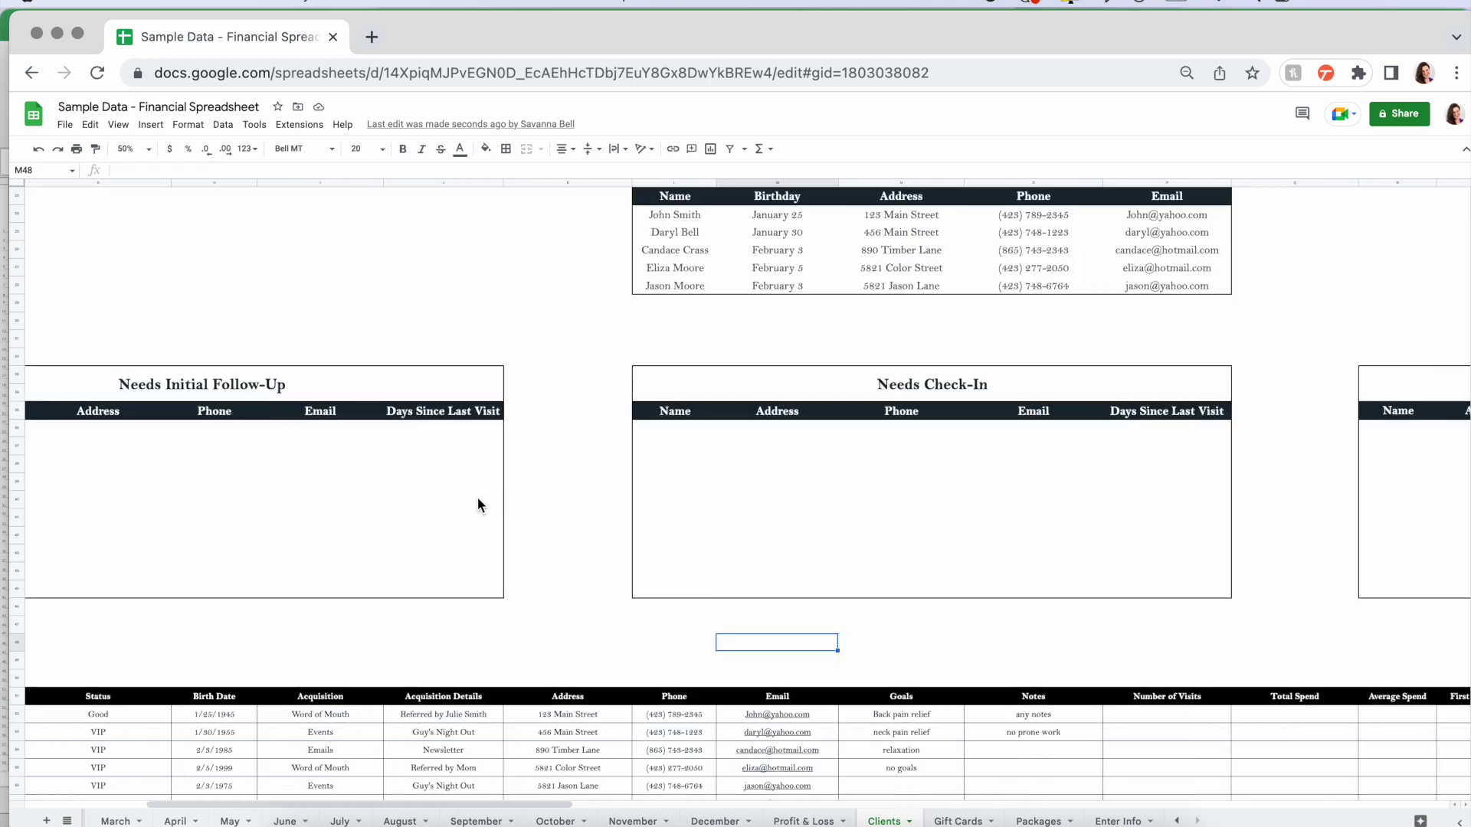
{"action": "scroll", "coordinate": [1238, 492], "scroll_direction": "right", "scroll_amount": 5}
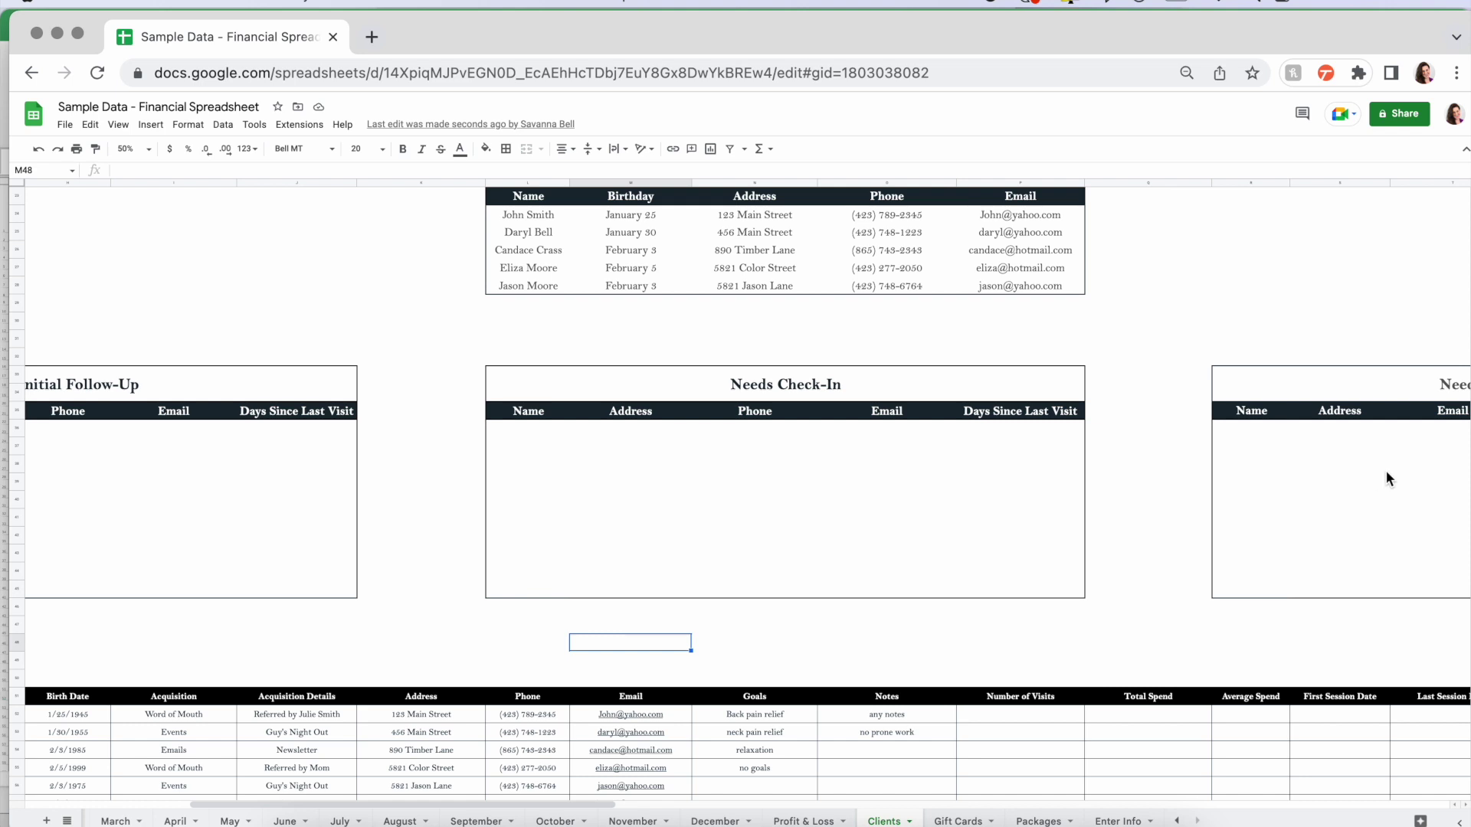
{"action": "scroll", "coordinate": [1385, 475], "scroll_direction": "up", "scroll_amount": 1}
{"action": "scroll", "coordinate": [1047, 480], "scroll_direction": "up", "scroll_amount": 3}
{"action": "scroll", "coordinate": [1047, 481], "scroll_direction": "left", "scroll_amount": 3}
{"action": "scroll", "coordinate": [1045, 472], "scroll_direction": "up", "scroll_amount": 3}
{"action": "scroll", "coordinate": [1045, 471], "scroll_direction": "left", "scroll_amount": 2}
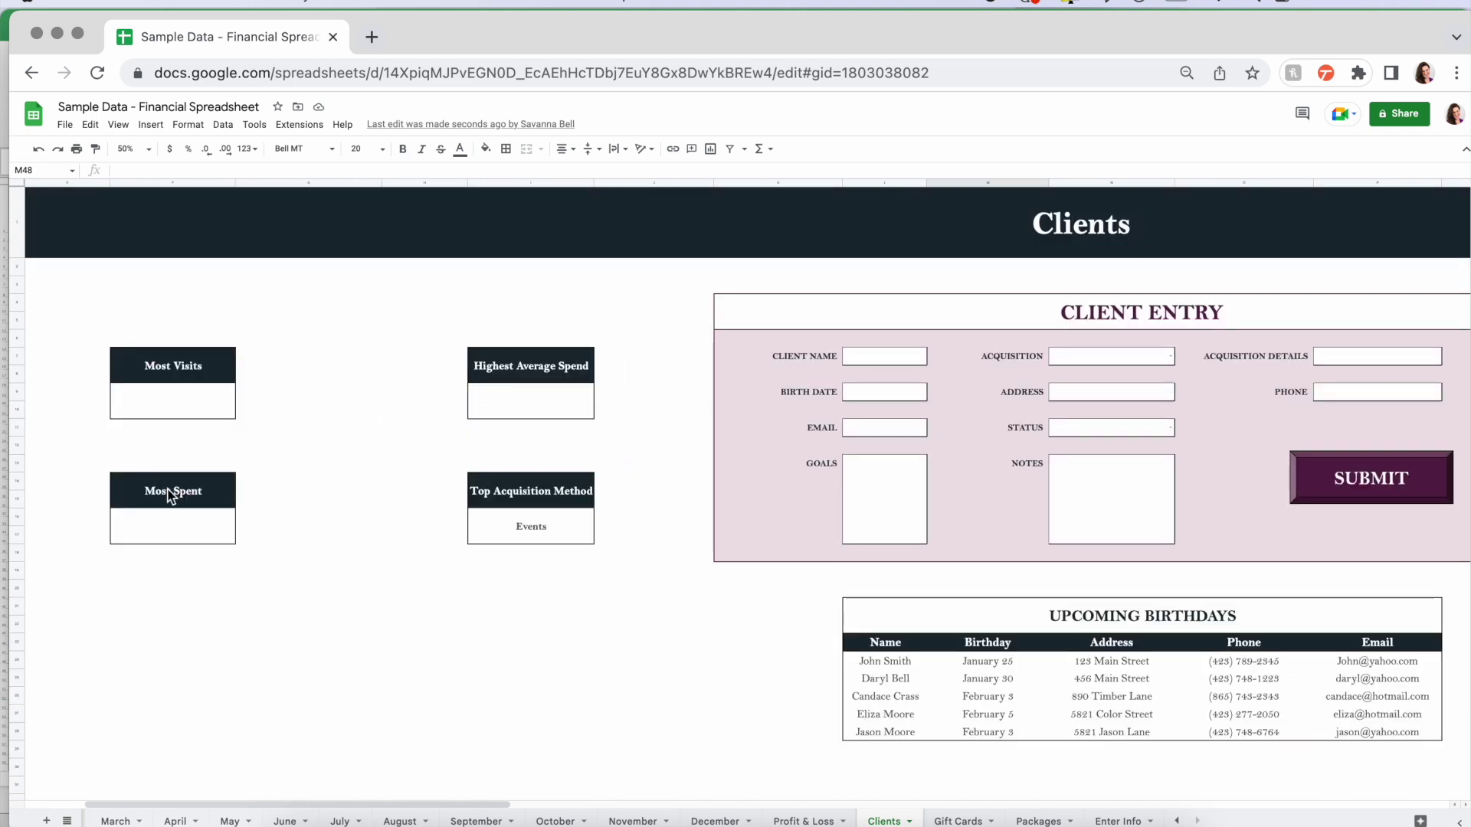
{"action": "left_click", "coordinate": [672, 469]}
{"action": "scroll", "coordinate": [673, 469], "scroll_direction": "right", "scroll_amount": 5}
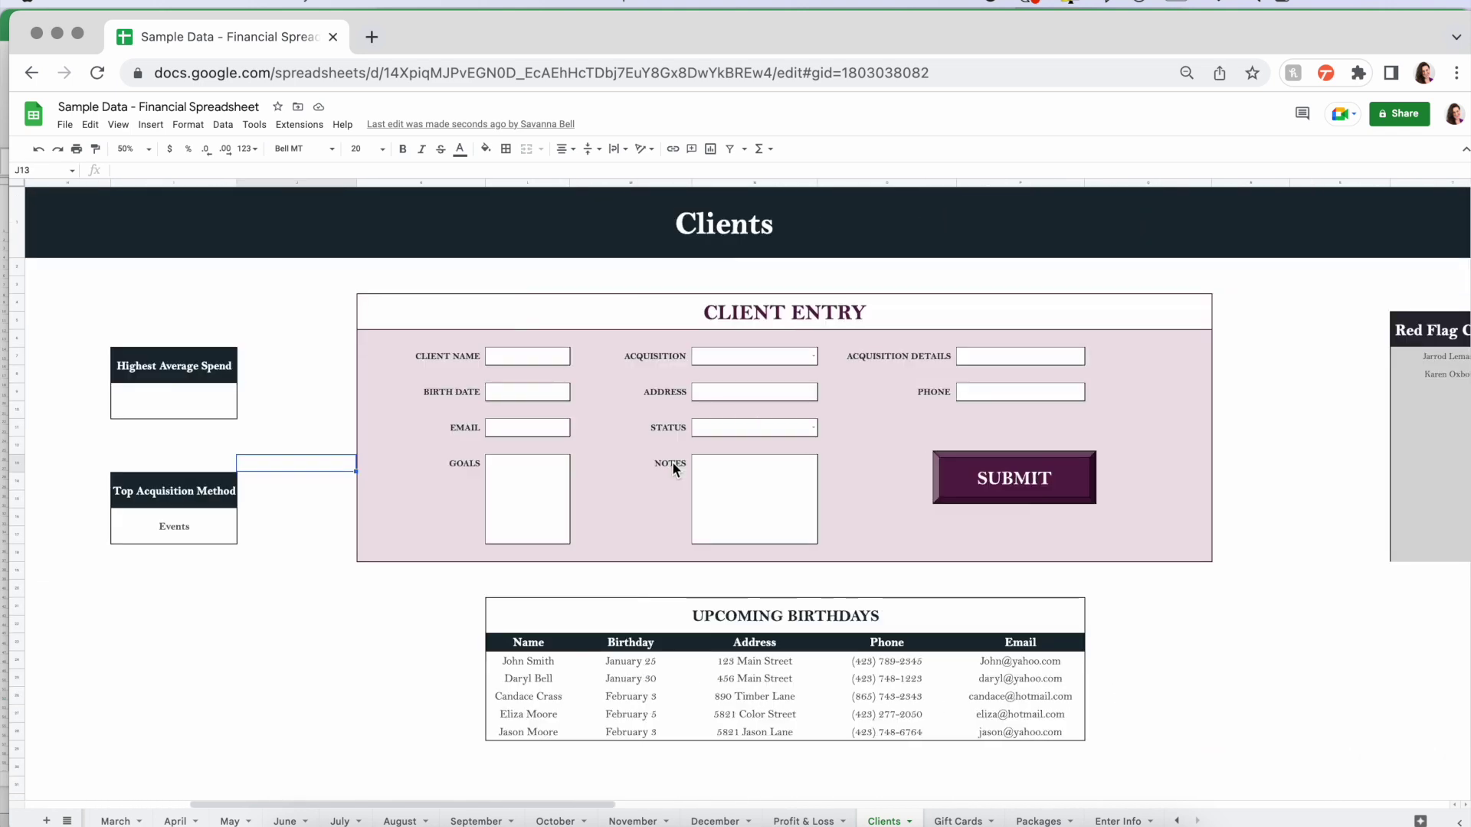
{"action": "scroll", "coordinate": [1108, 511], "scroll_direction": "right", "scroll_amount": 1}
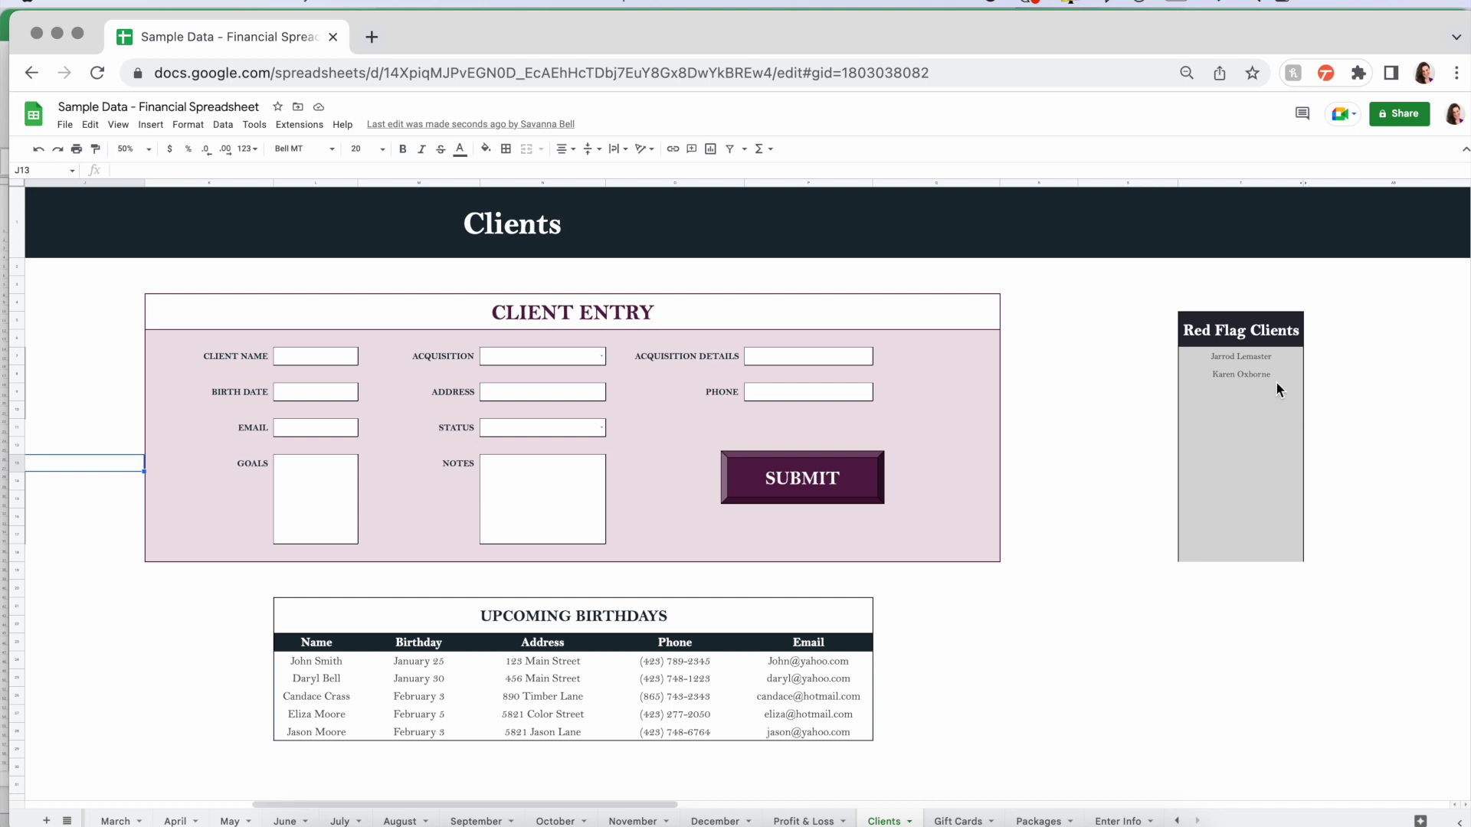
{"action": "left_click_drag", "start_coordinate": [1275, 354], "coordinate": [1276, 553]}
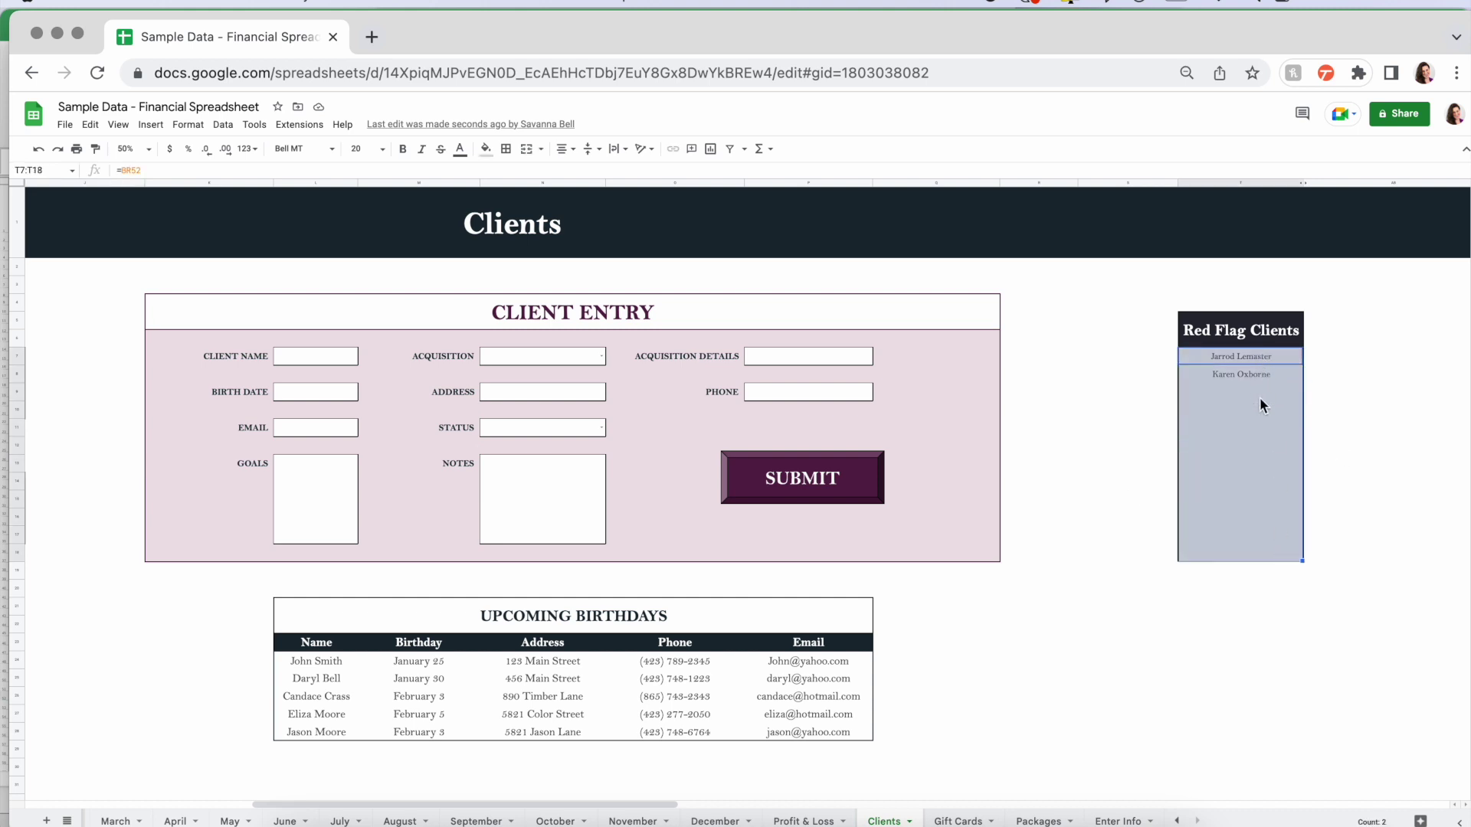
{"action": "left_click", "coordinate": [1327, 444]}
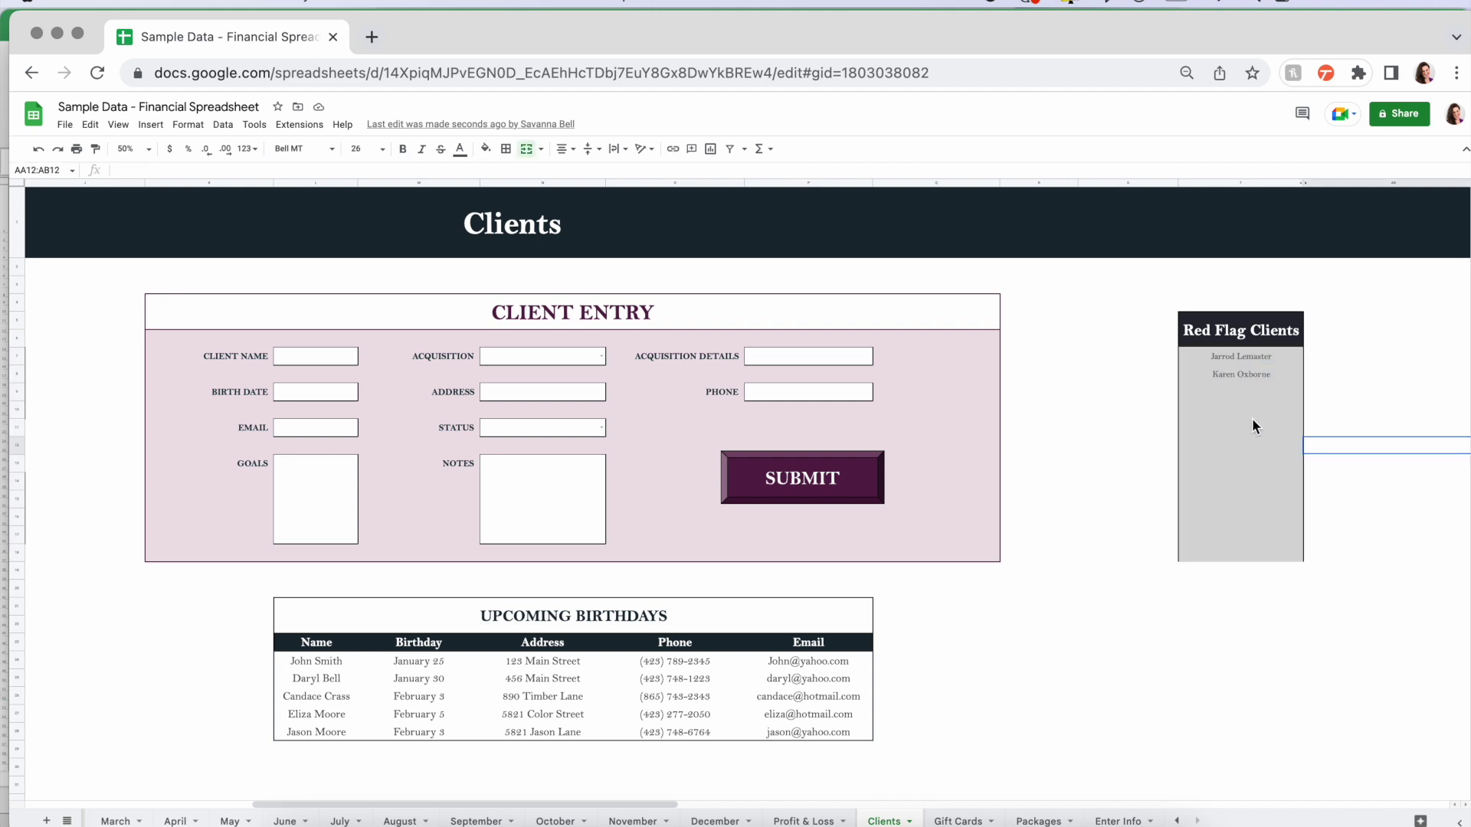
{"action": "scroll", "coordinate": [668, 500], "scroll_direction": "left", "scroll_amount": 10}
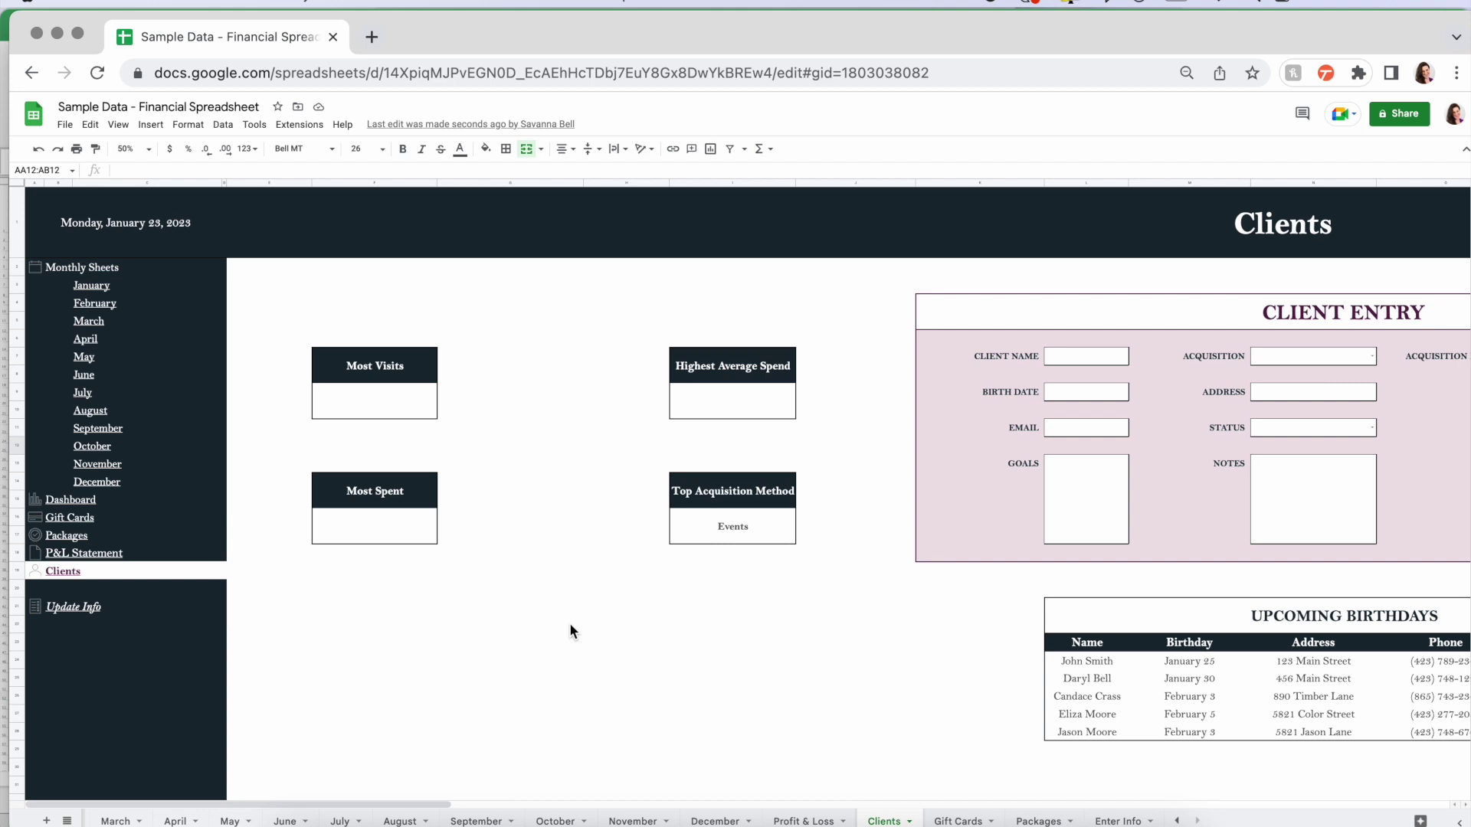
{"action": "scroll", "coordinate": [570, 625], "scroll_direction": "down", "scroll_amount": 5}
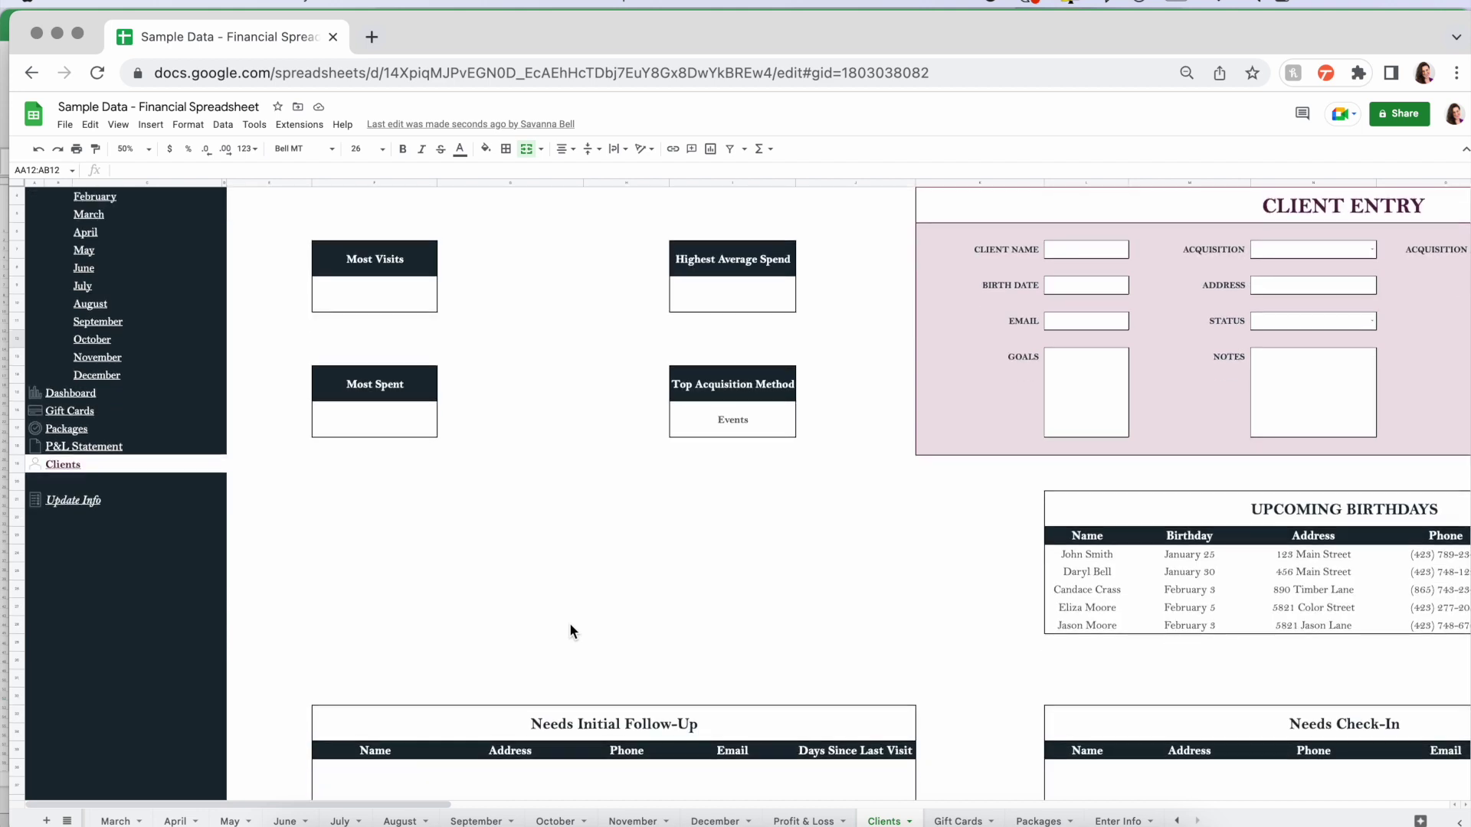
{"action": "scroll", "coordinate": [570, 632], "scroll_direction": "down", "scroll_amount": 2}
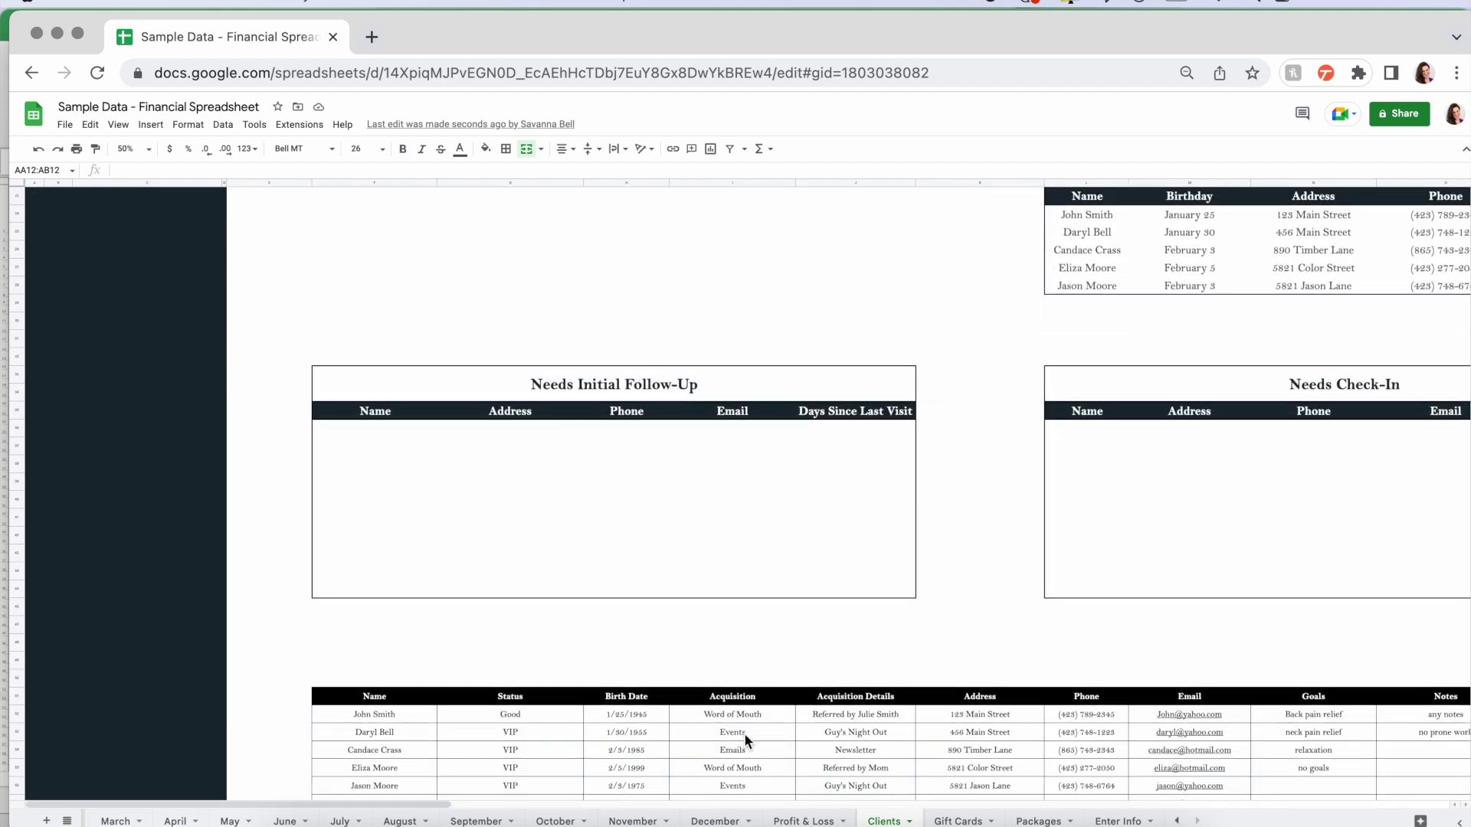
{"action": "scroll", "coordinate": [579, 671], "scroll_direction": "down", "scroll_amount": 1}
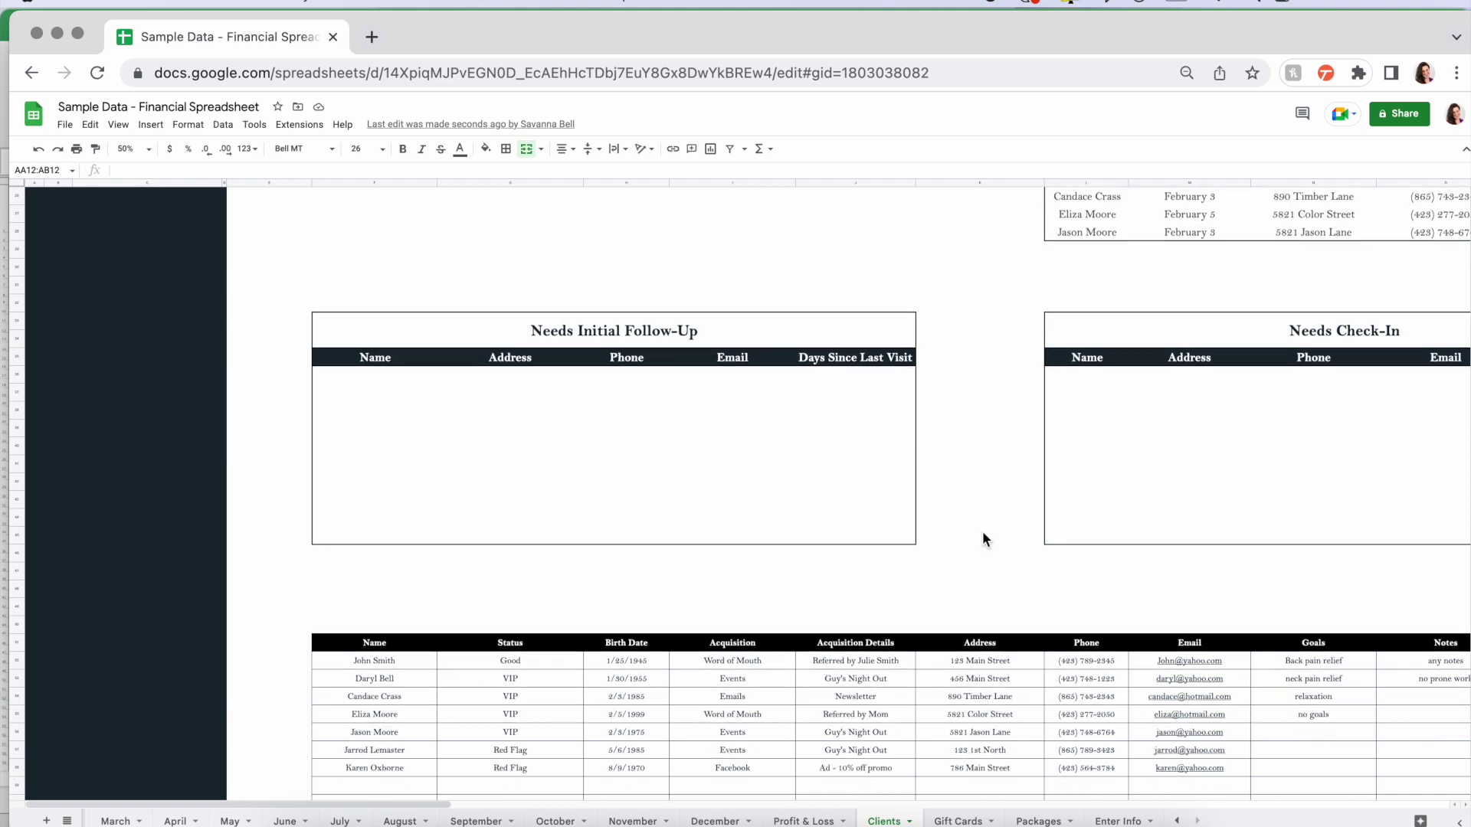
{"action": "scroll", "coordinate": [983, 535], "scroll_direction": "up", "scroll_amount": 8}
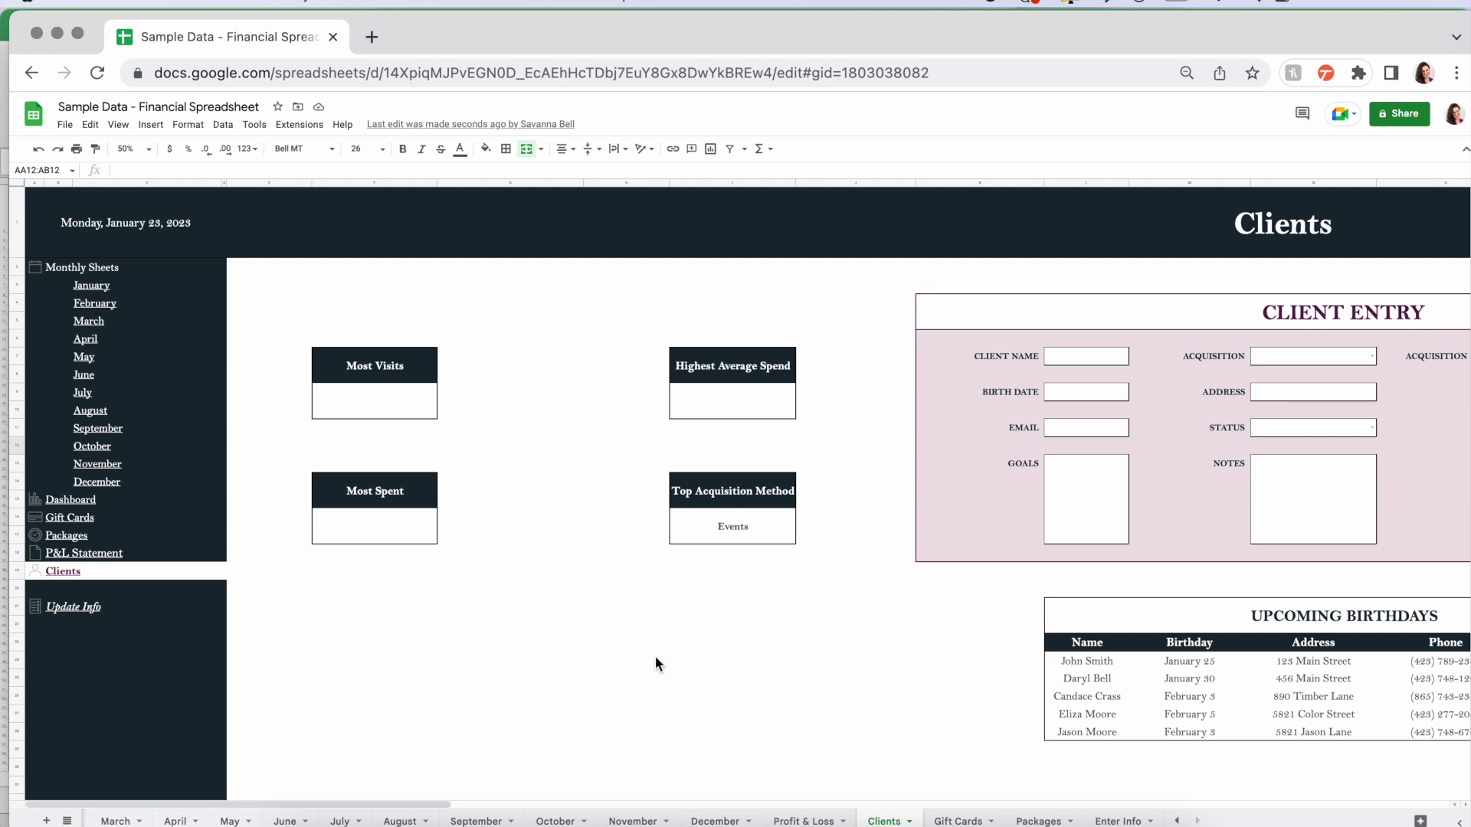
- Follow the January link in the sidebar to the January calendar sheet
{"action": "left_click", "coordinate": [93, 288]}
{"action": "left_click", "coordinate": [132, 310]}
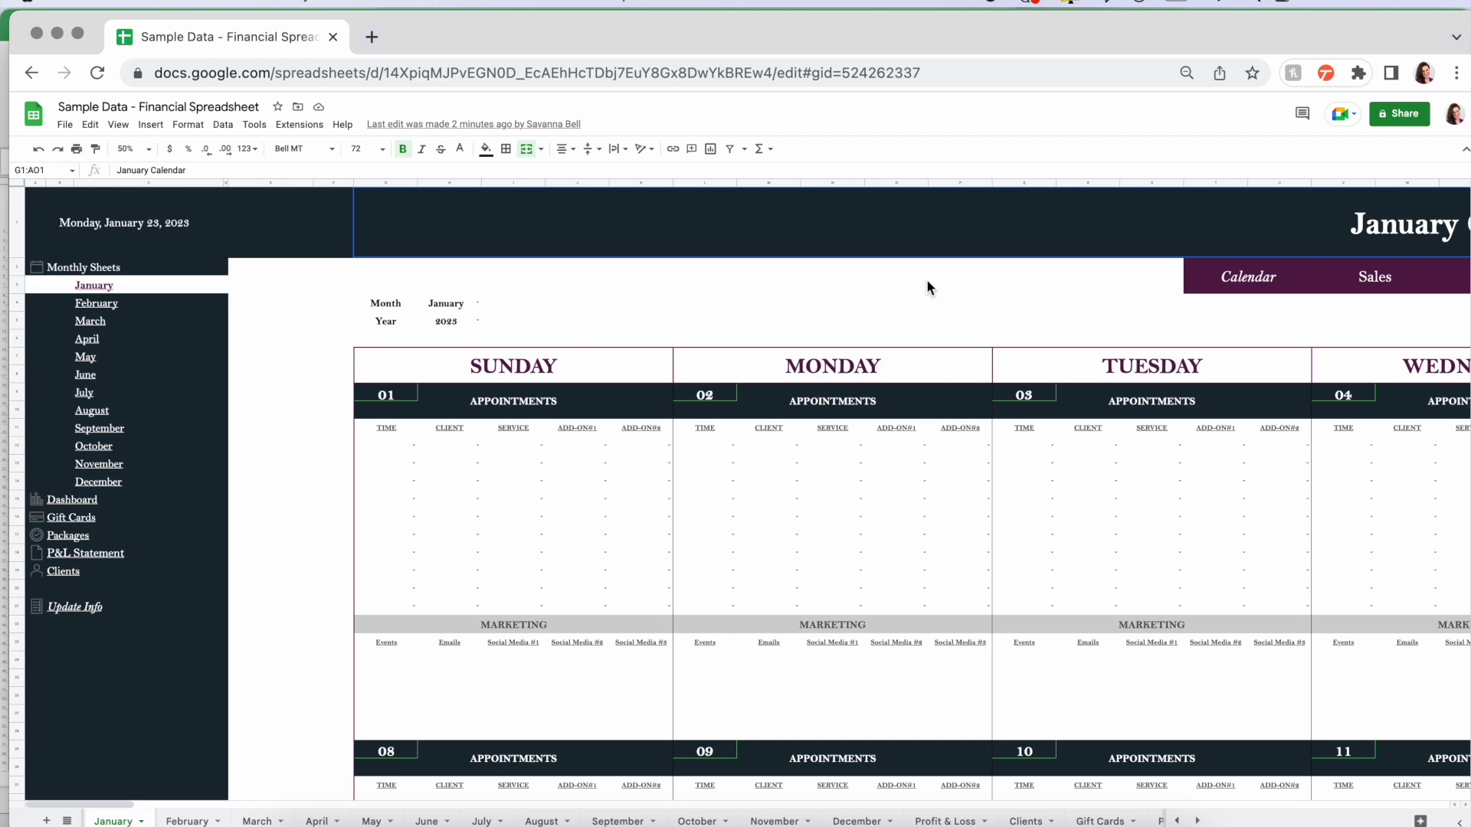
{"action": "scroll", "coordinate": [926, 279], "scroll_direction": "right", "scroll_amount": 5}
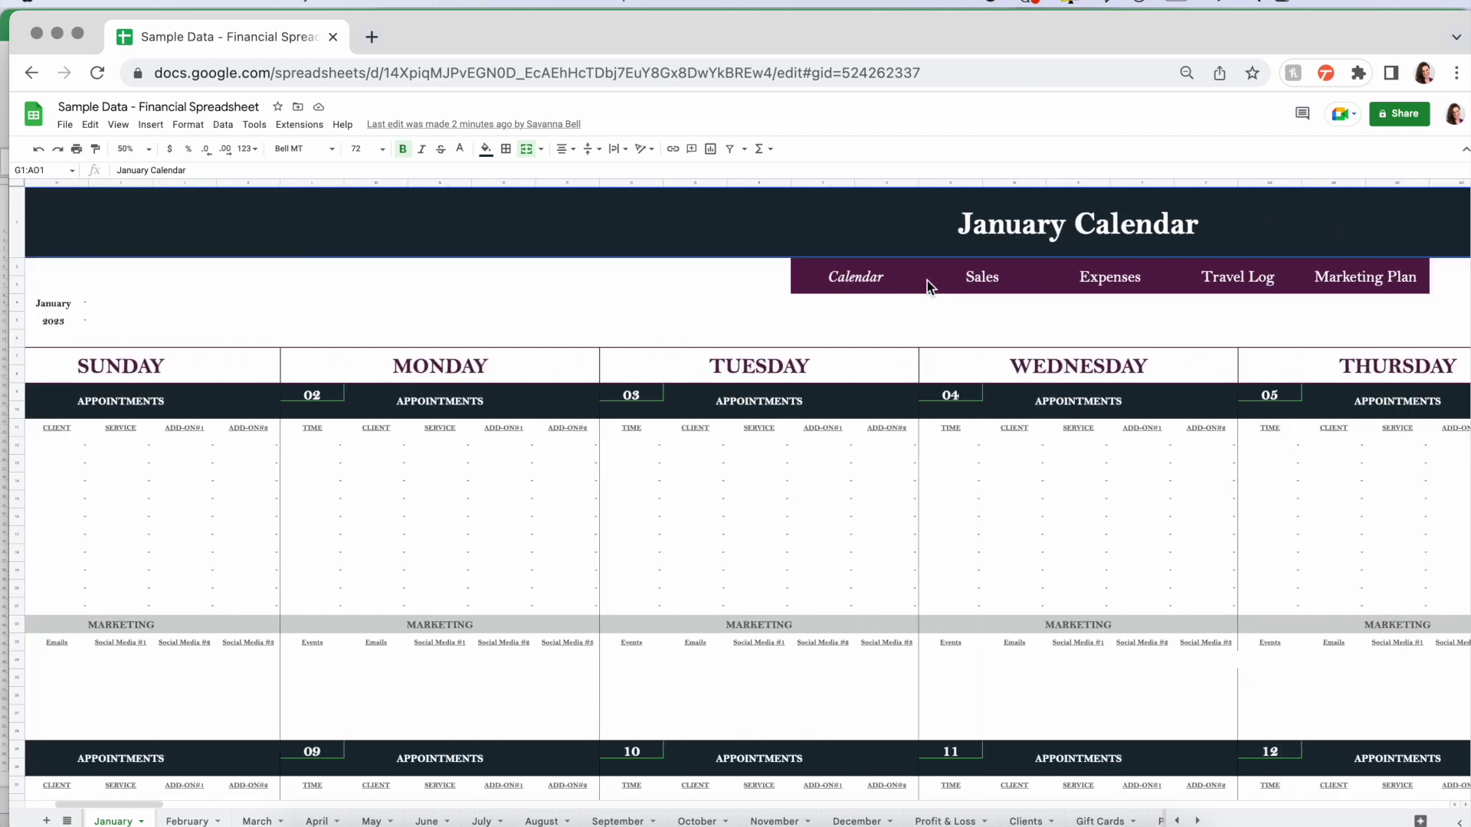
{"action": "scroll", "coordinate": [927, 281], "scroll_direction": "left", "scroll_amount": 10}
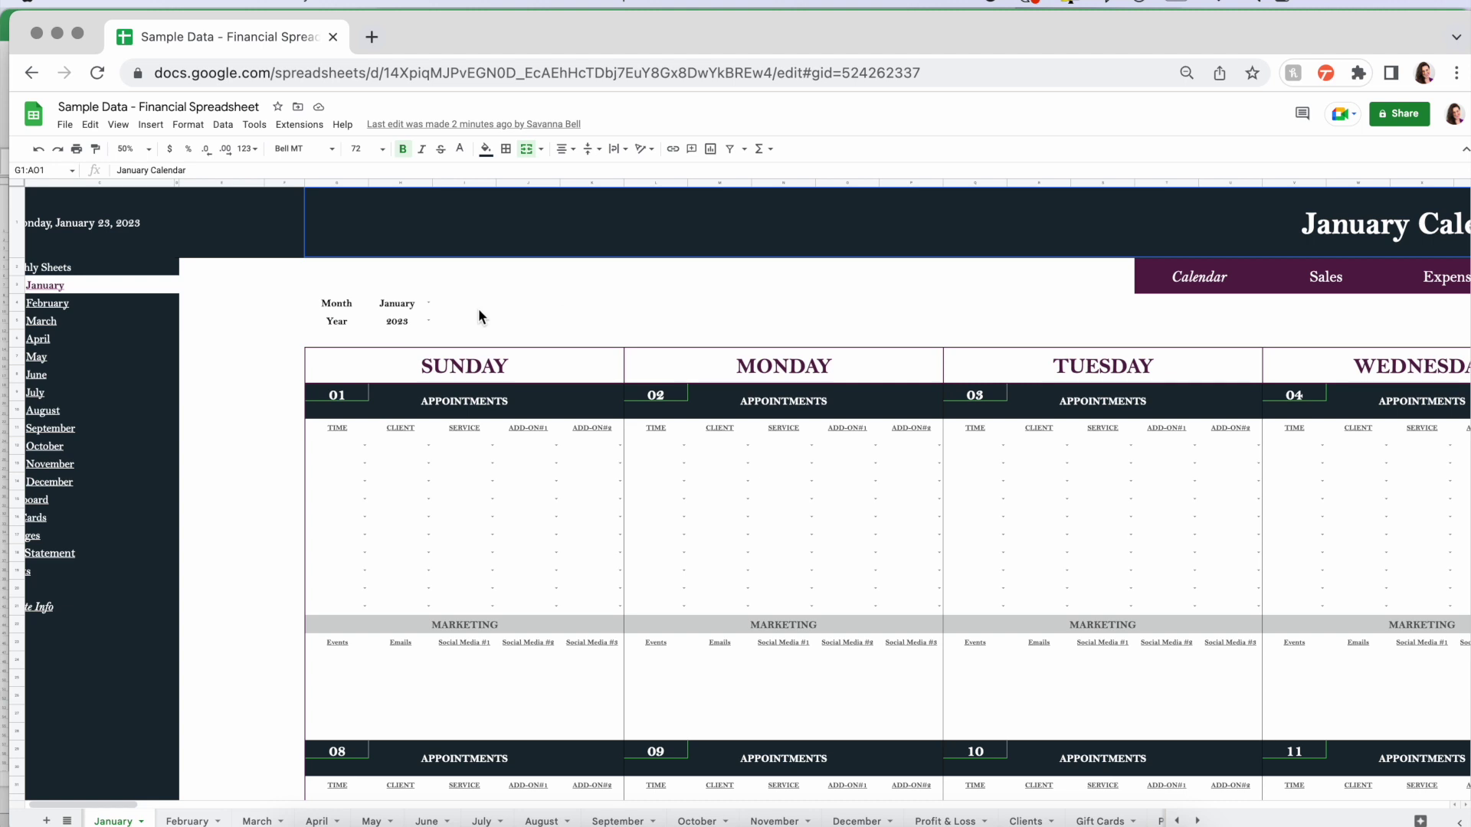
{"action": "left_click", "coordinate": [428, 323]}
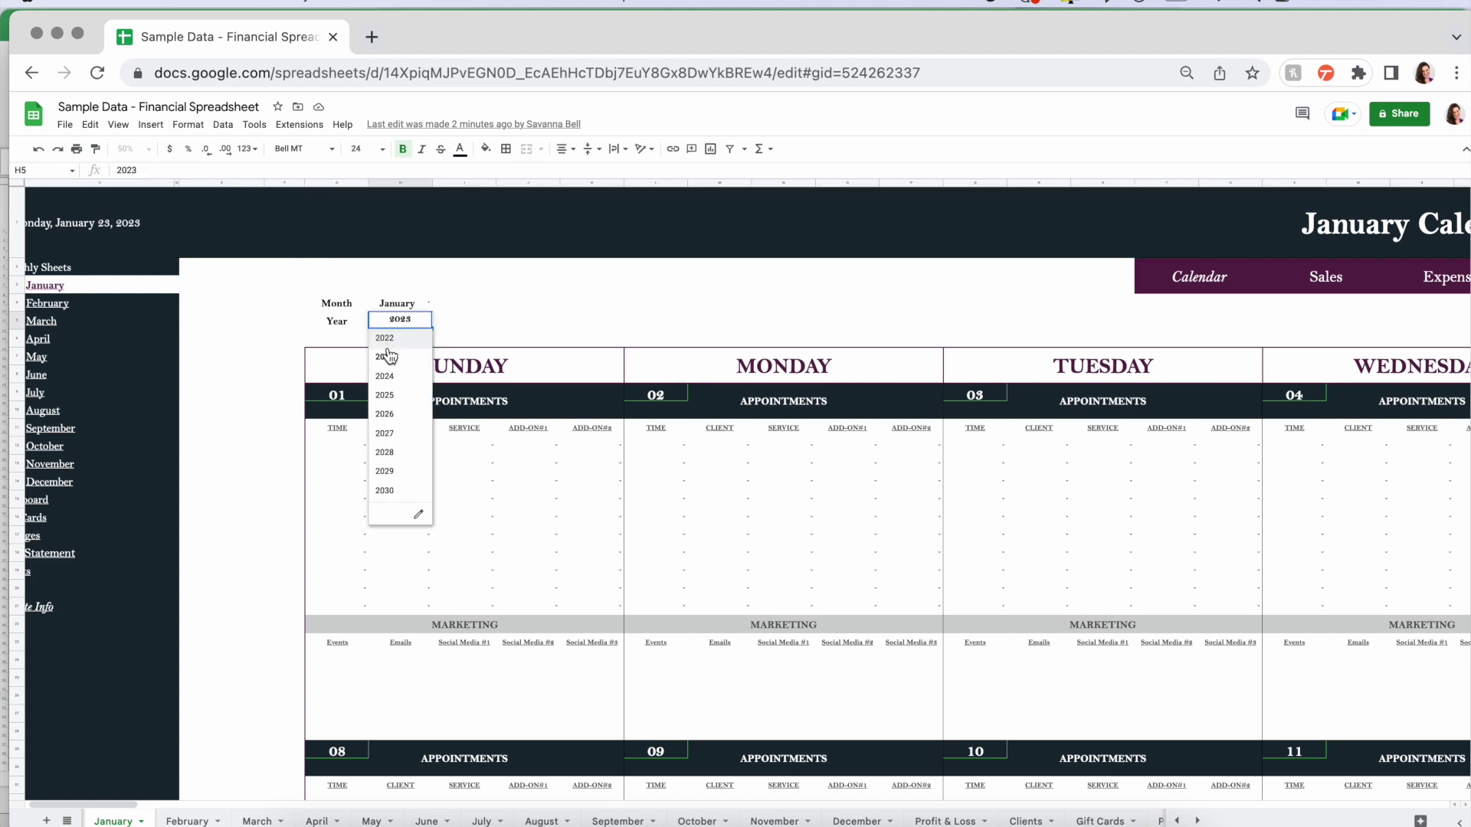
{"action": "left_click", "coordinate": [389, 378]}
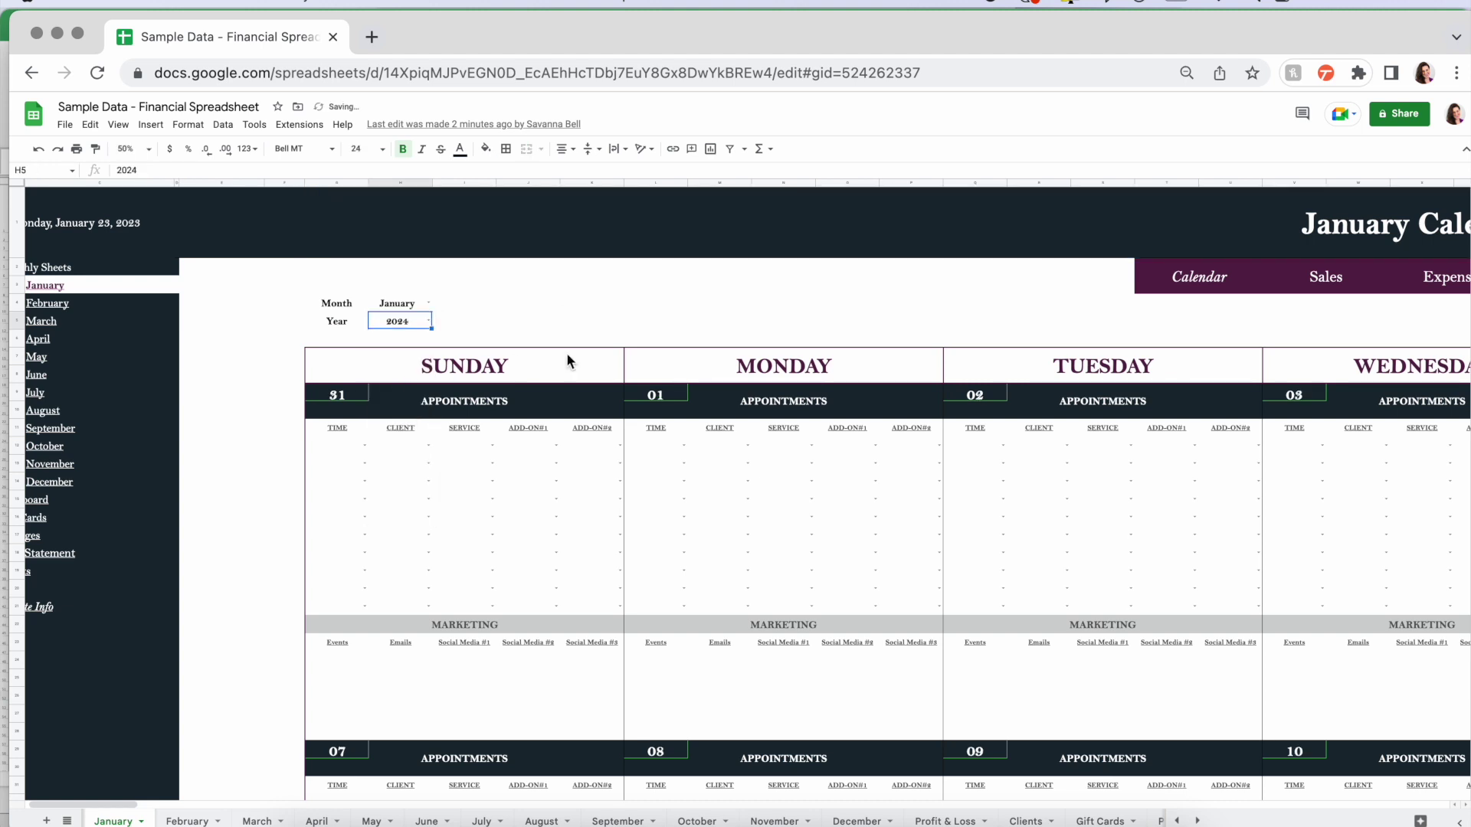
{"action": "left_click", "coordinate": [428, 322]}
{"action": "left_click", "coordinate": [389, 358]}
{"action": "left_click", "coordinate": [545, 317]}
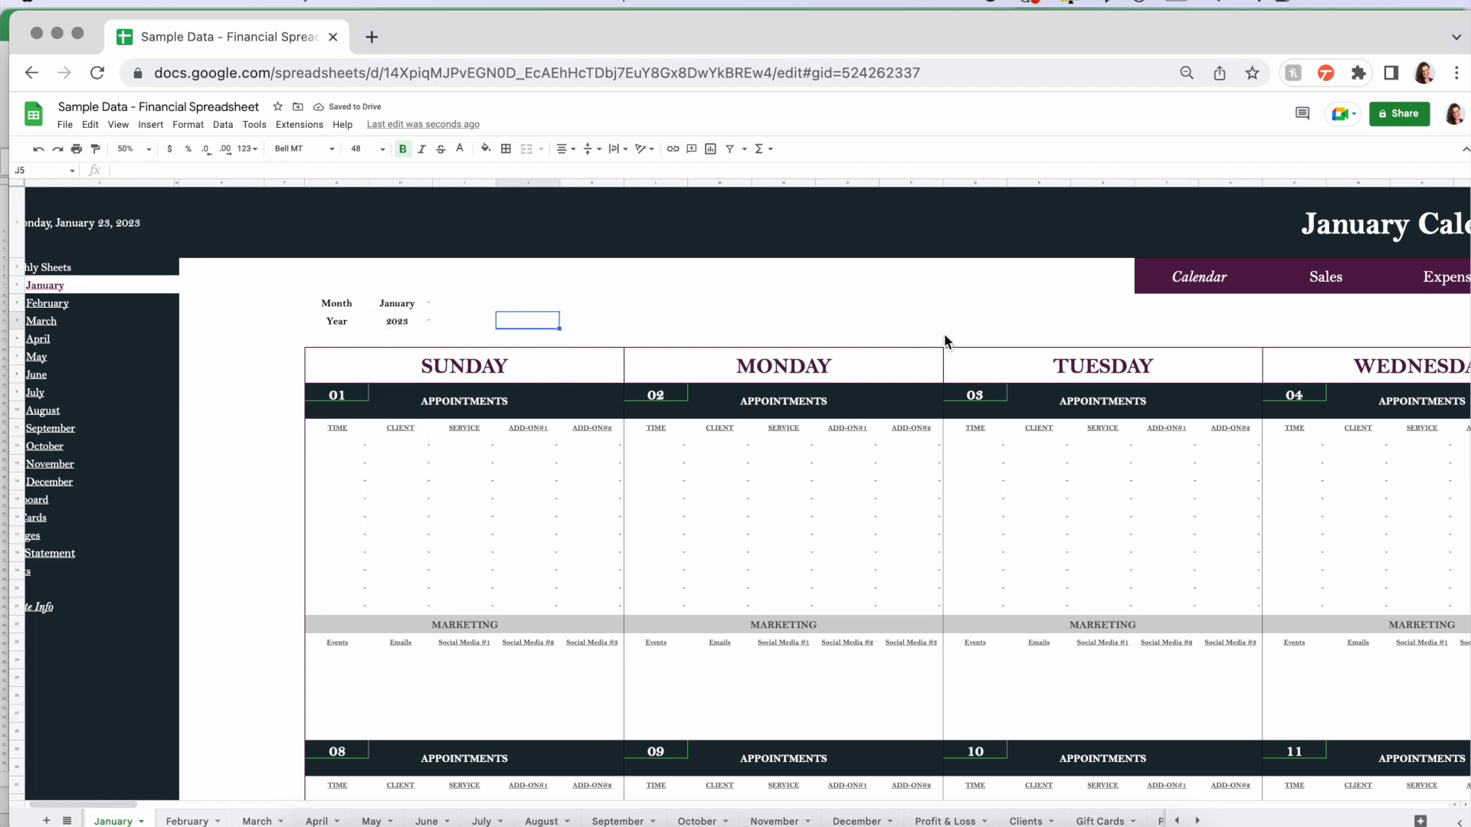
{"action": "scroll", "coordinate": [944, 334], "scroll_direction": "down", "scroll_amount": 2}
{"action": "scroll", "coordinate": [843, 351], "scroll_direction": "right", "scroll_amount": 2}
{"action": "scroll", "coordinate": [728, 378], "scroll_direction": "up", "scroll_amount": 2}
{"action": "scroll", "coordinate": [728, 378], "scroll_direction": "right", "scroll_amount": 2}
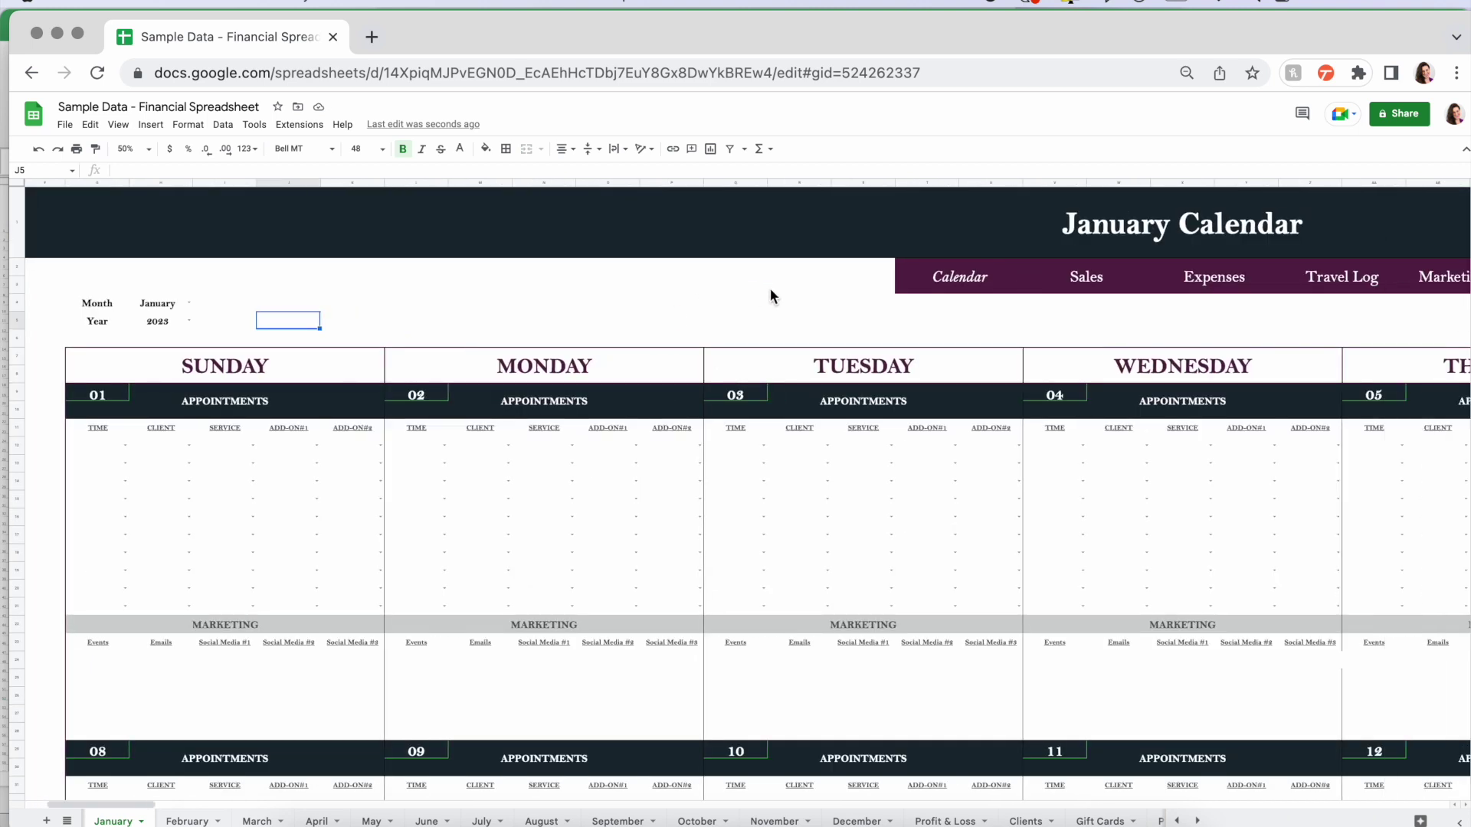
{"action": "scroll", "coordinate": [770, 290], "scroll_direction": "right", "scroll_amount": 2}
{"action": "scroll", "coordinate": [770, 295], "scroll_direction": "right", "scroll_amount": 1}
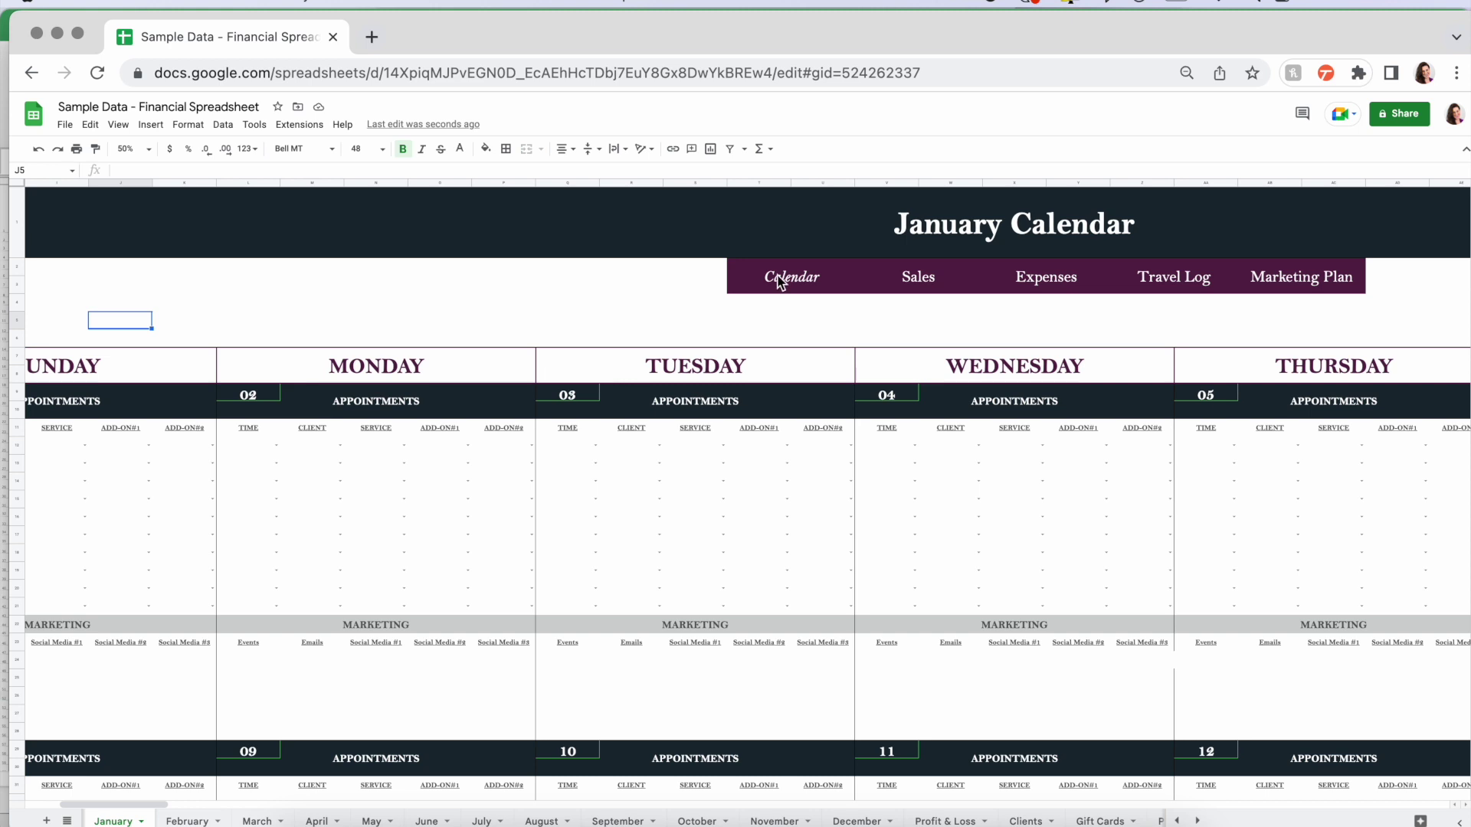
{"action": "scroll", "coordinate": [781, 306], "scroll_direction": "right", "scroll_amount": 5}
{"action": "scroll", "coordinate": [781, 306], "scroll_direction": "left", "scroll_amount": 3}
{"action": "left_click", "coordinate": [785, 288]}
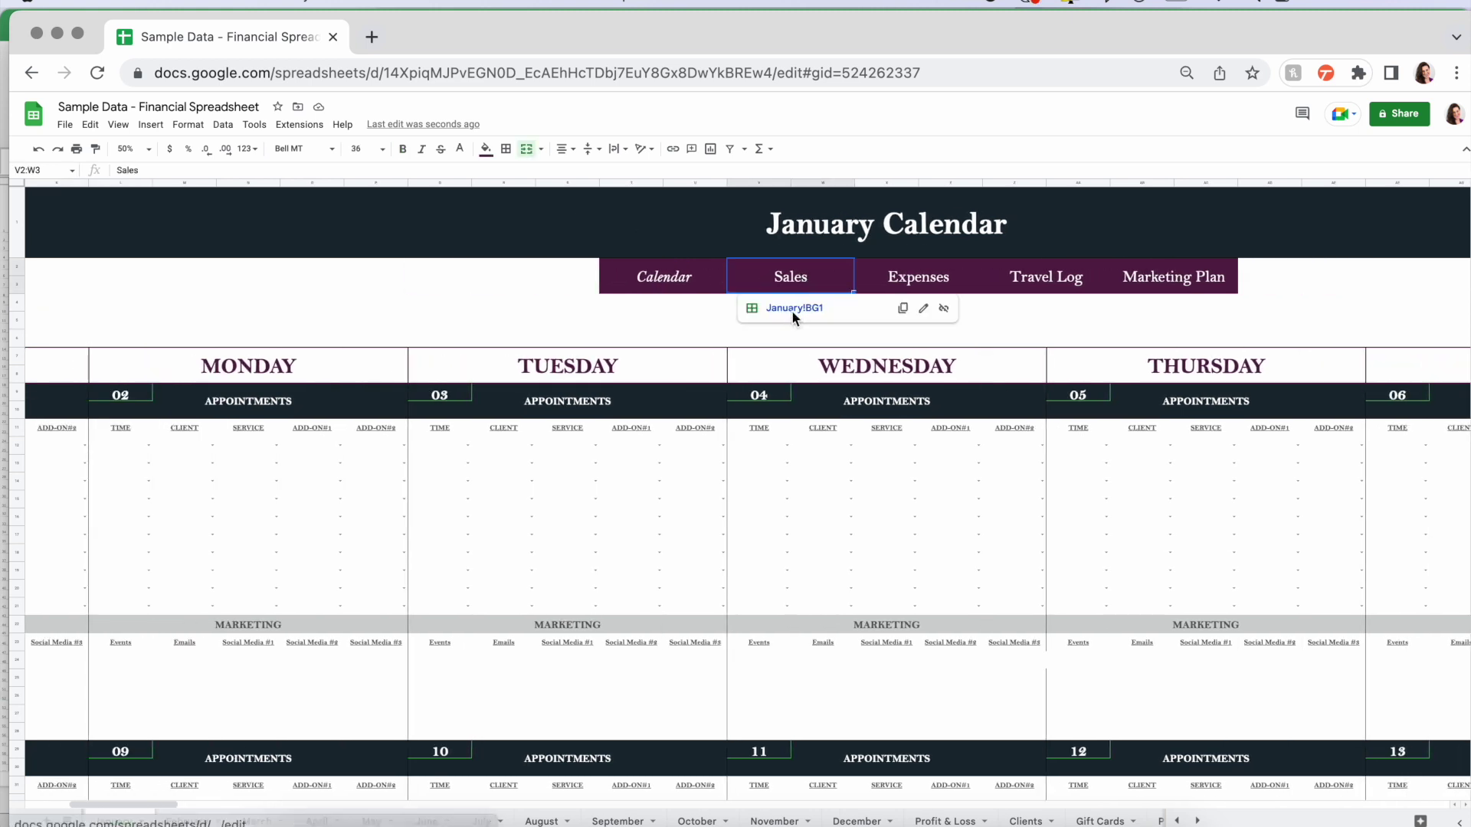
{"action": "left_click", "coordinate": [793, 311]}
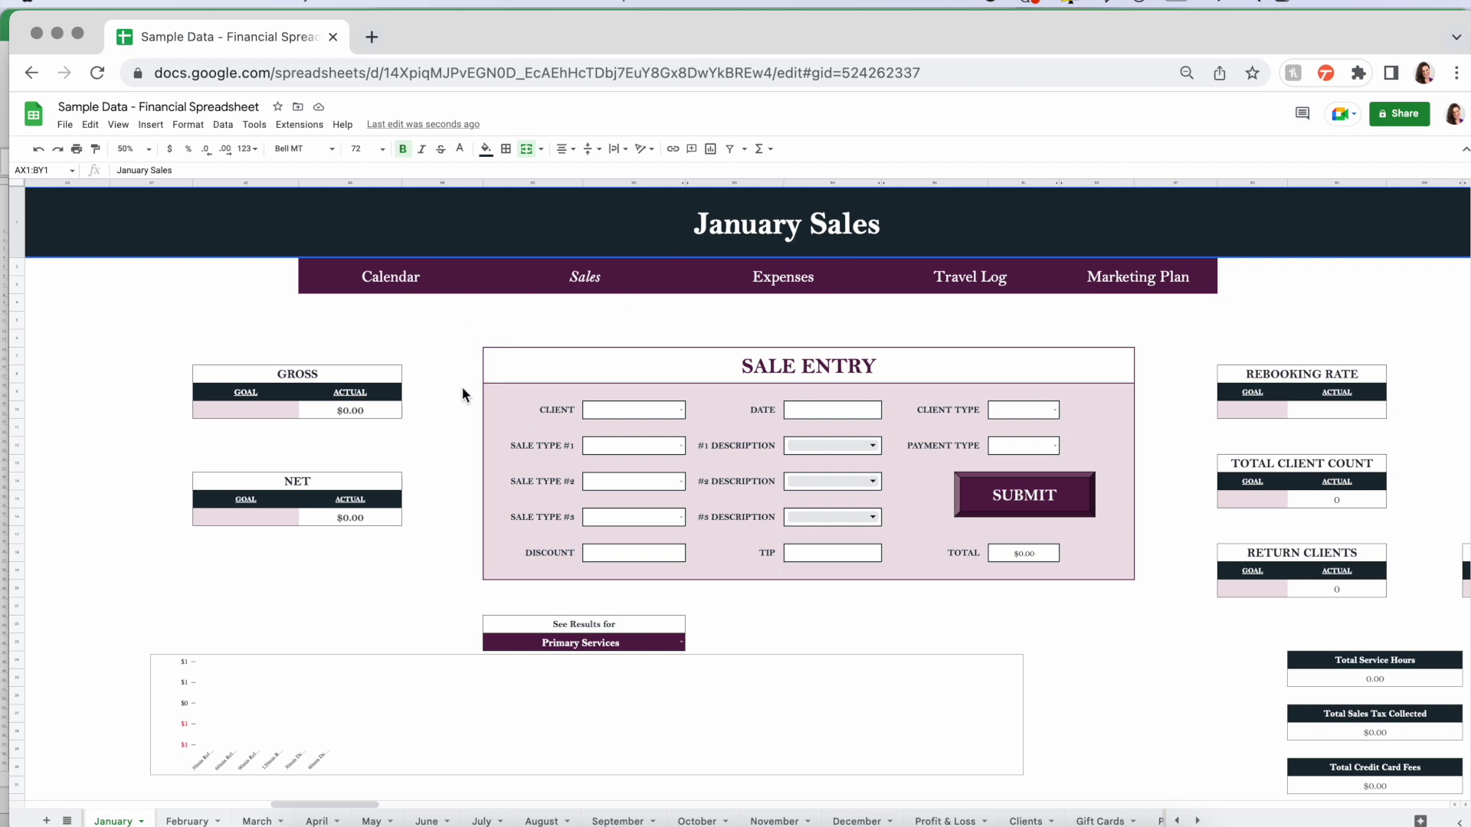
{"action": "scroll", "coordinate": [461, 386], "scroll_direction": "down", "scroll_amount": 5}
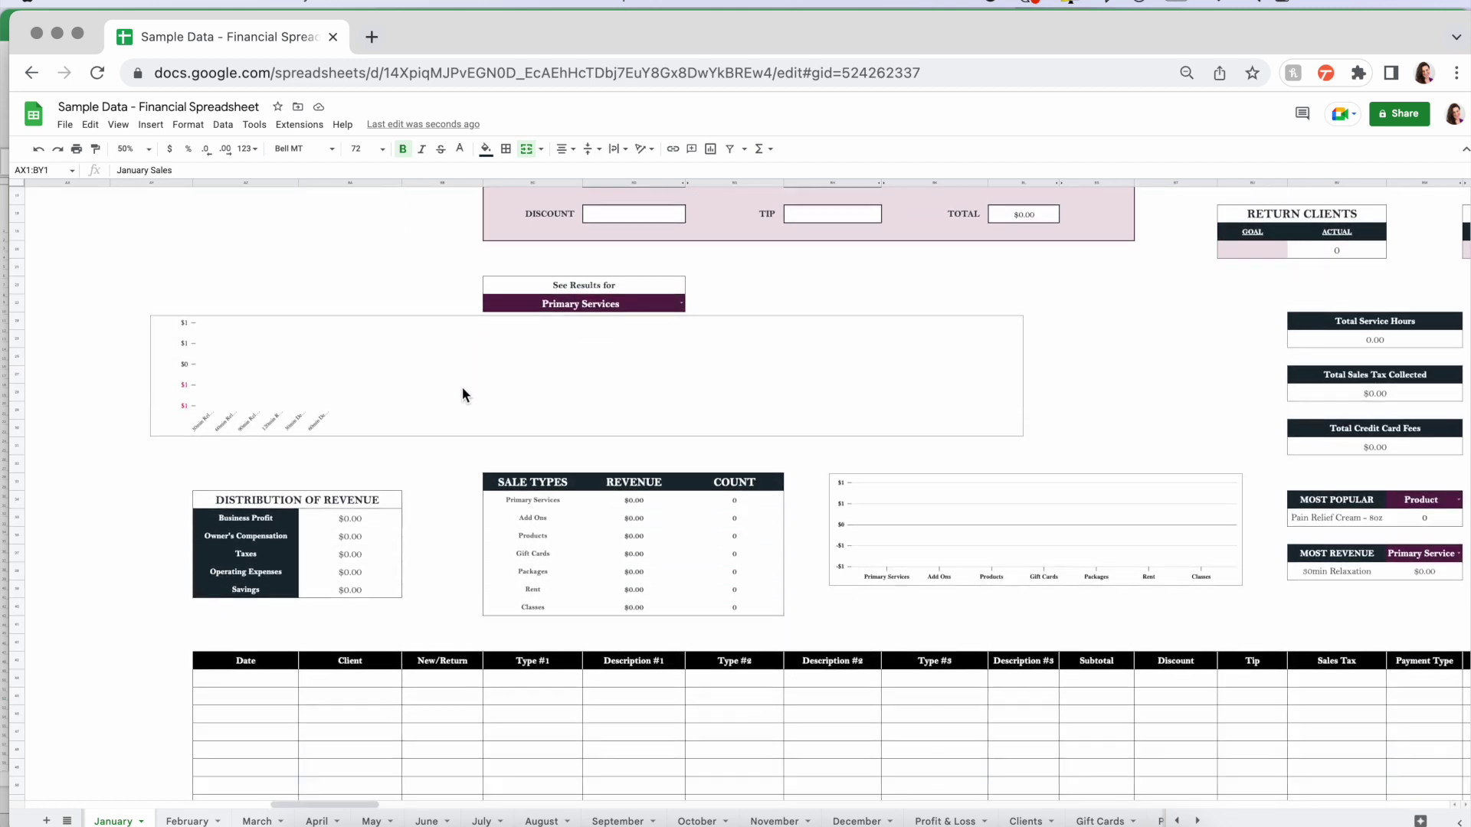
{"action": "scroll", "coordinate": [462, 388], "scroll_direction": "right", "scroll_amount": 4}
{"action": "scroll", "coordinate": [462, 387], "scroll_direction": "up", "scroll_amount": 3}
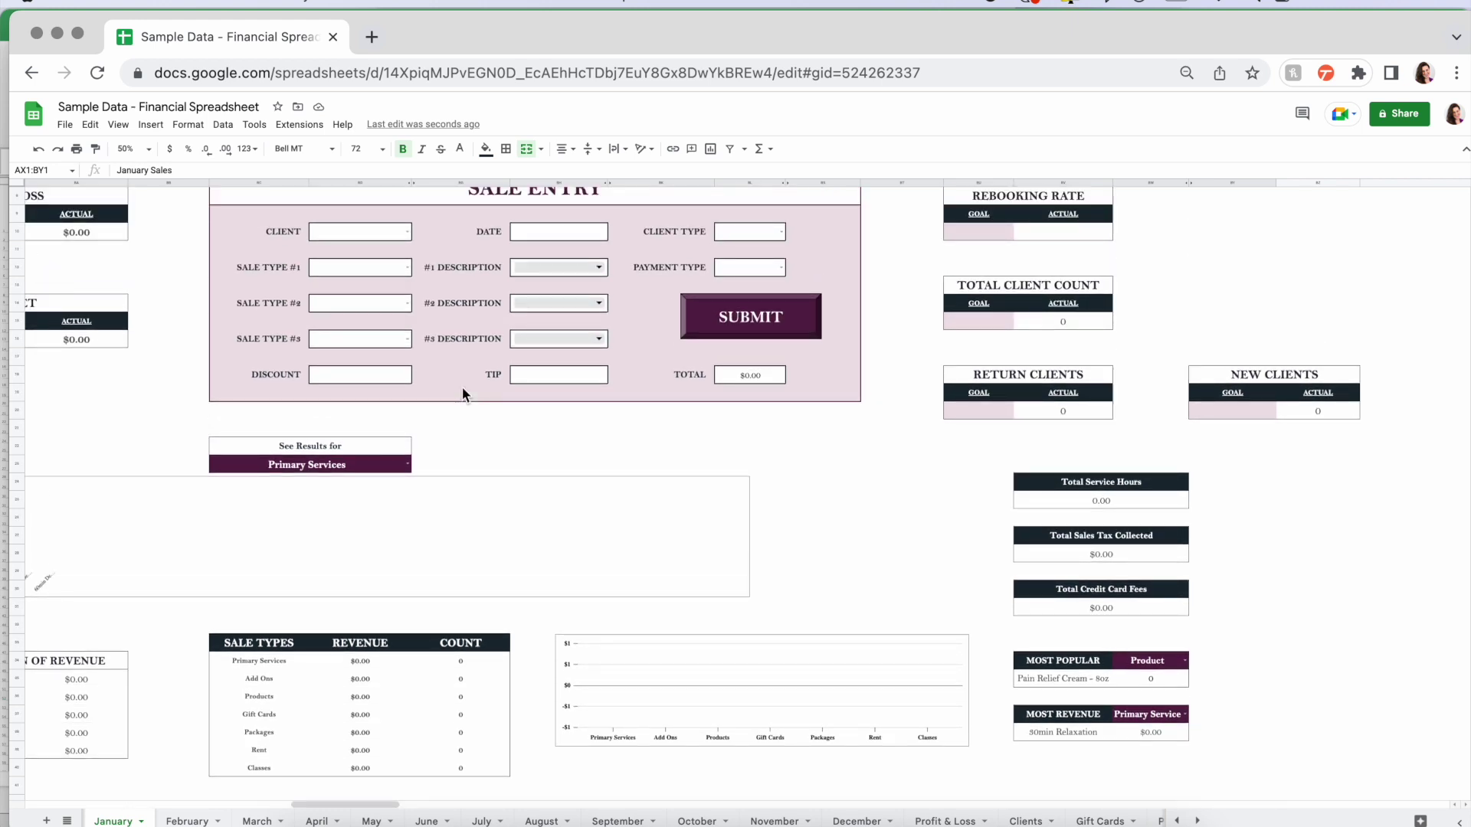
{"action": "scroll", "coordinate": [462, 387], "scroll_direction": "up", "scroll_amount": 3}
{"action": "scroll", "coordinate": [462, 388], "scroll_direction": "left", "scroll_amount": 4}
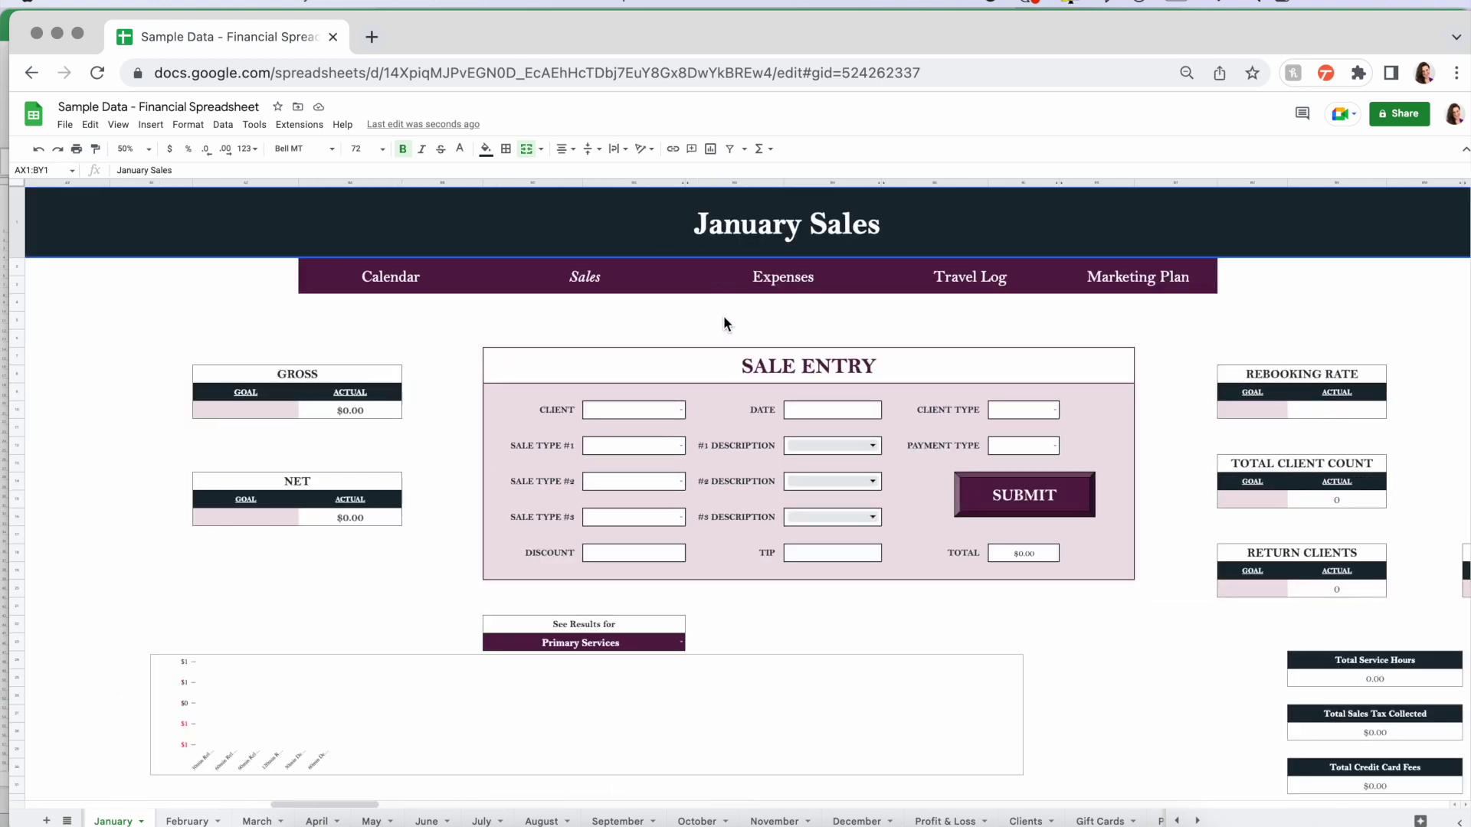
{"action": "left_click", "coordinate": [796, 277]}
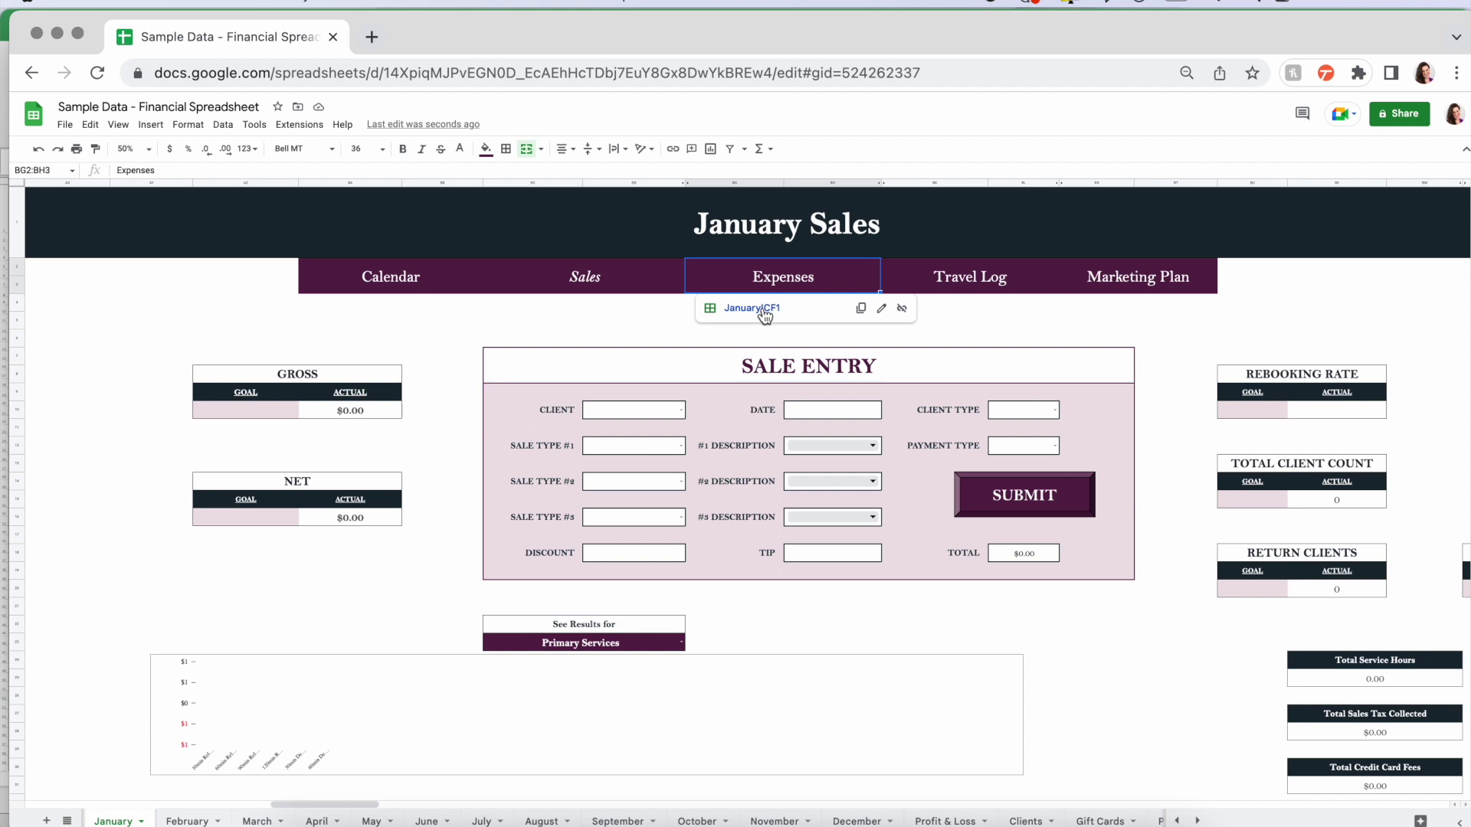
{"action": "left_click", "coordinate": [754, 309]}
{"action": "scroll", "coordinate": [764, 314], "scroll_direction": "down", "scroll_amount": 5}
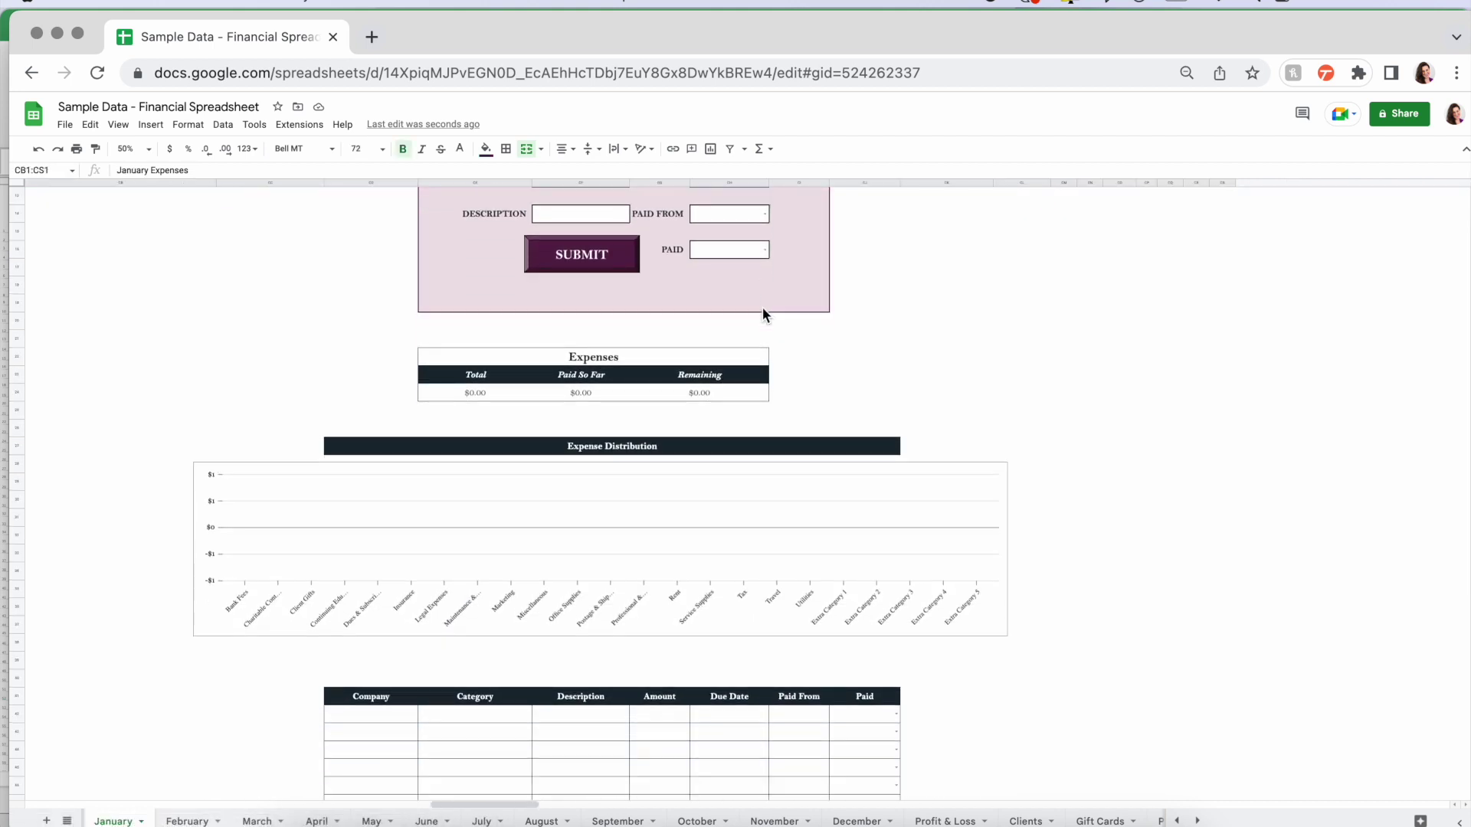
{"action": "scroll", "coordinate": [762, 306], "scroll_direction": "up", "scroll_amount": 4}
{"action": "left_click", "coordinate": [832, 279]}
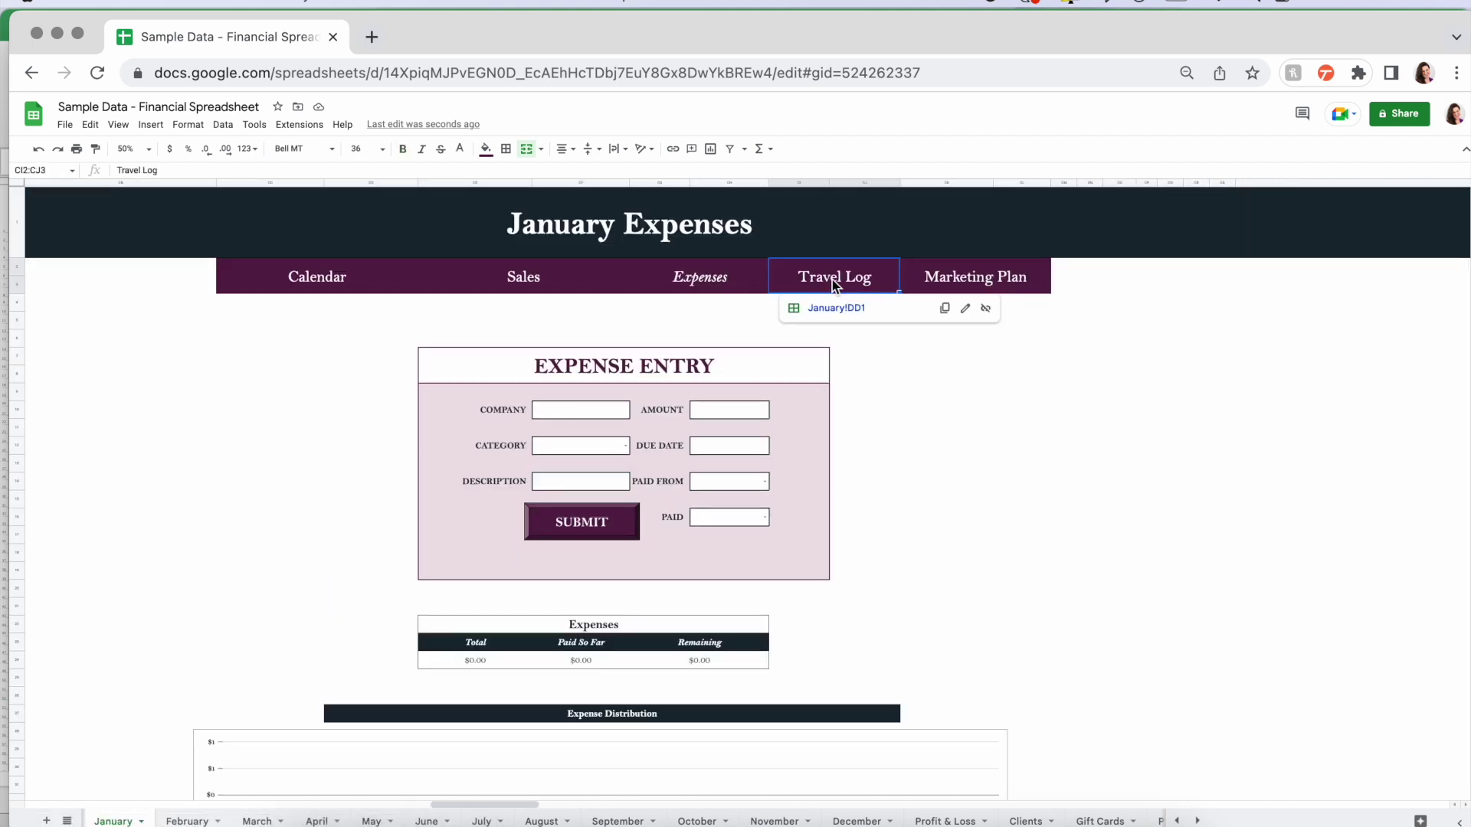
{"action": "left_click", "coordinate": [836, 307]}
{"action": "scroll", "coordinate": [839, 311], "scroll_direction": "down", "scroll_amount": 3}
{"action": "scroll", "coordinate": [838, 310], "scroll_direction": "up", "scroll_amount": 2}
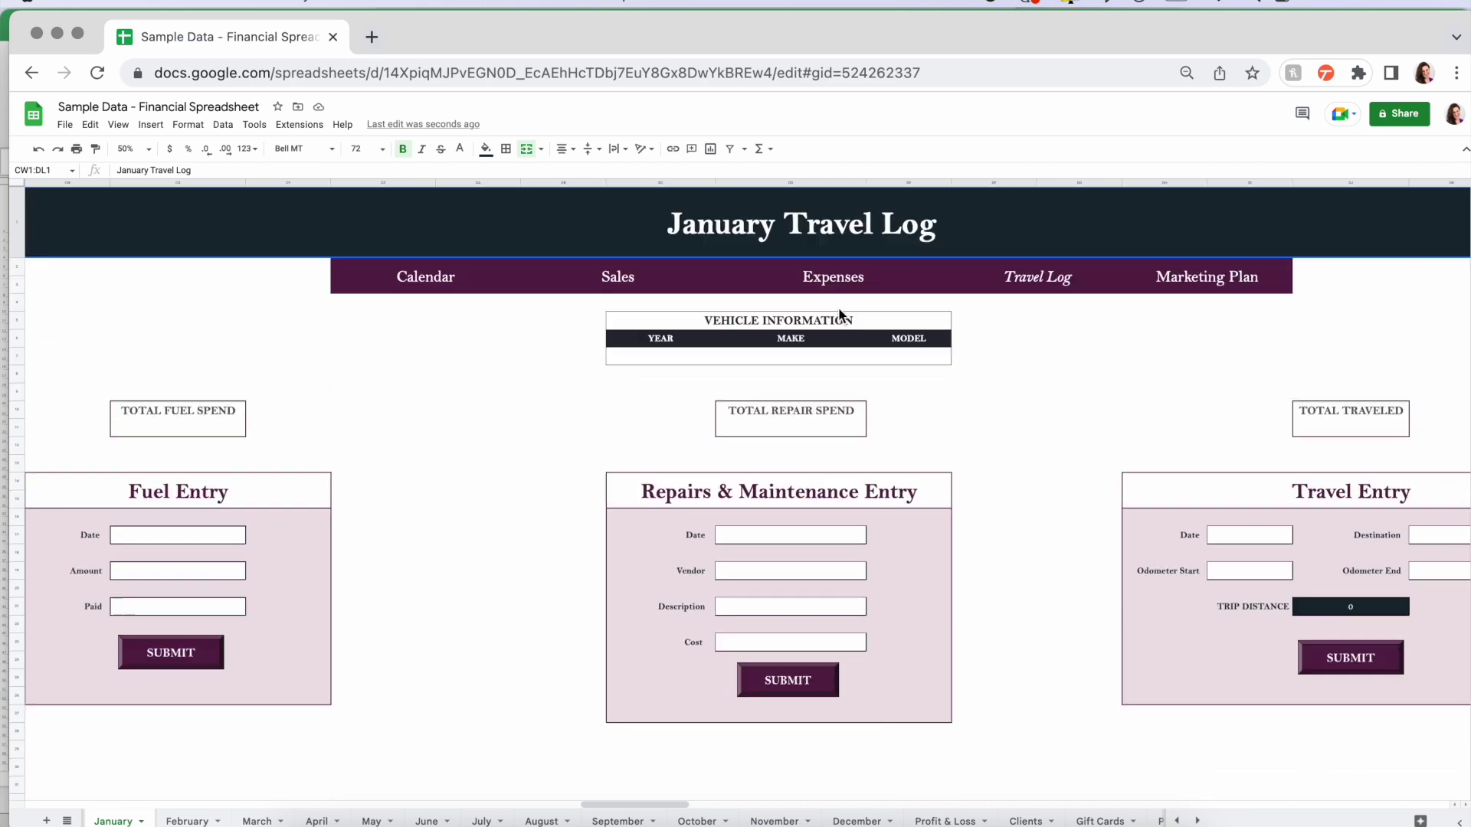
{"action": "left_click", "coordinate": [1175, 278]}
{"action": "left_click", "coordinate": [1187, 308]}
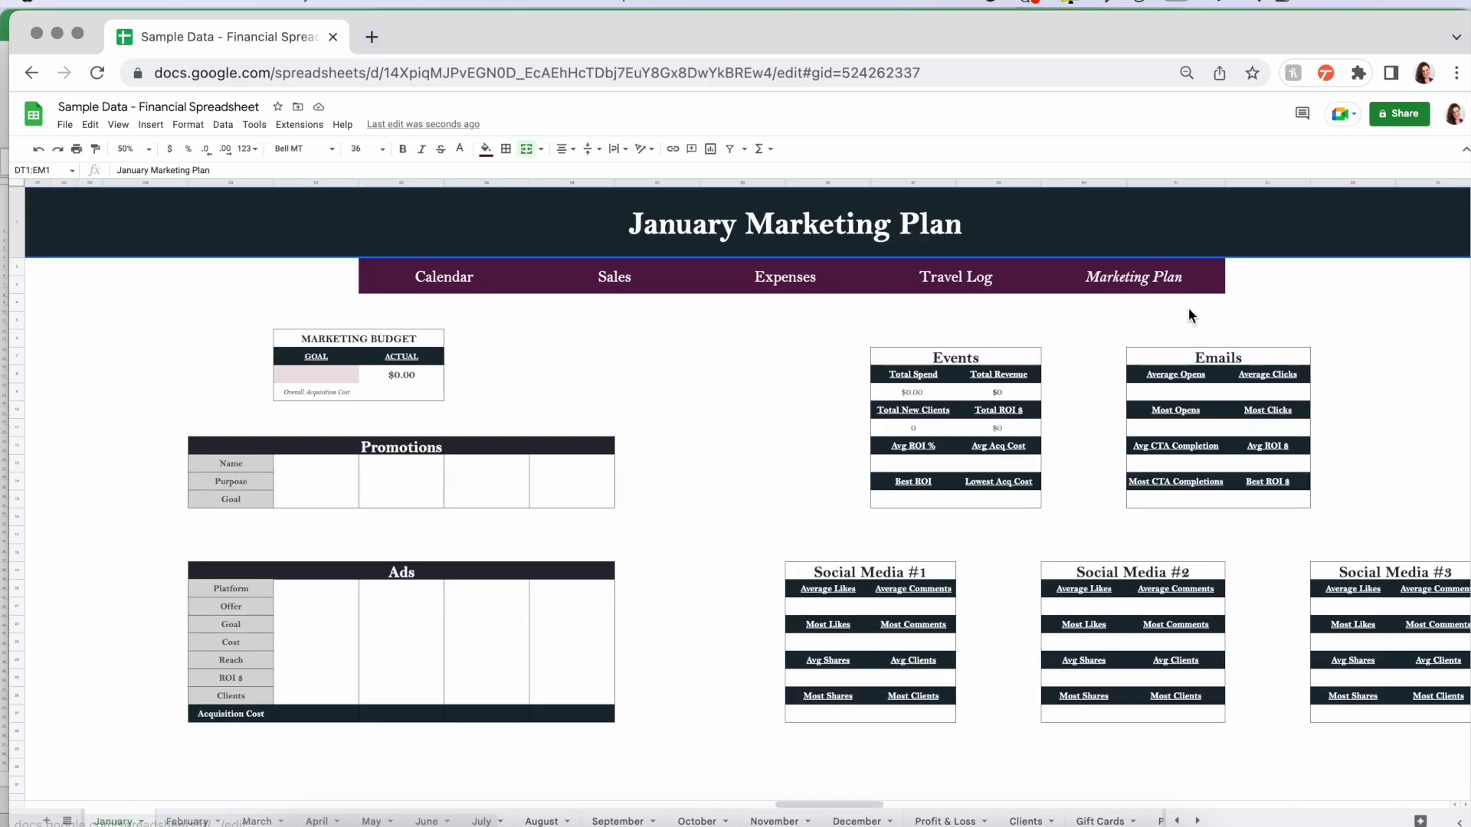
{"action": "scroll", "coordinate": [1188, 308], "scroll_direction": "down", "scroll_amount": 5}
{"action": "scroll", "coordinate": [1188, 308], "scroll_direction": "right", "scroll_amount": 1}
{"action": "scroll", "coordinate": [1188, 308], "scroll_direction": "down", "scroll_amount": 7}
{"action": "scroll", "coordinate": [1060, 308], "scroll_direction": "up", "scroll_amount": 12}
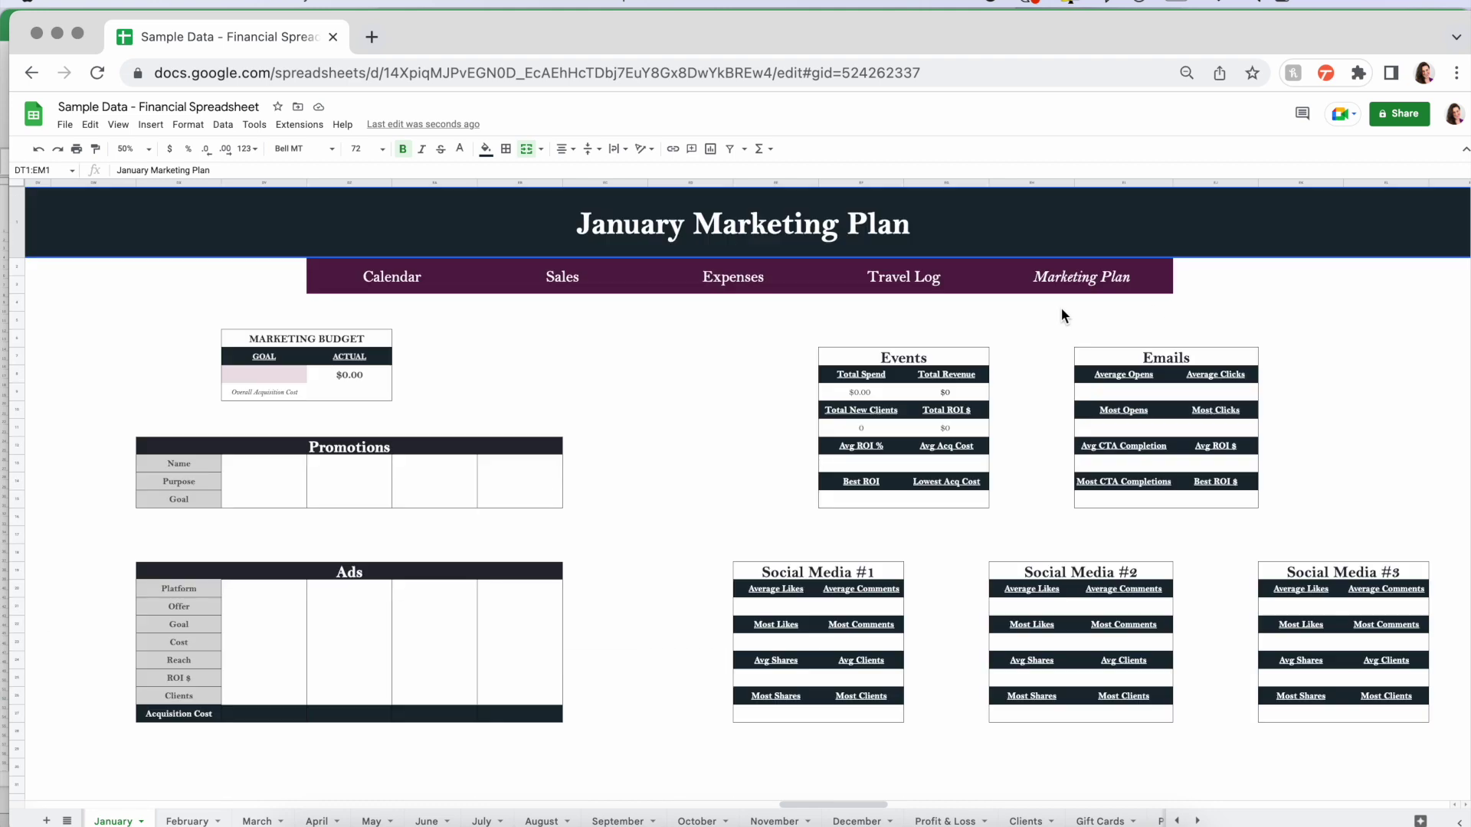
{"action": "left_click", "coordinate": [400, 278]}
{"action": "left_click", "coordinate": [379, 305]}
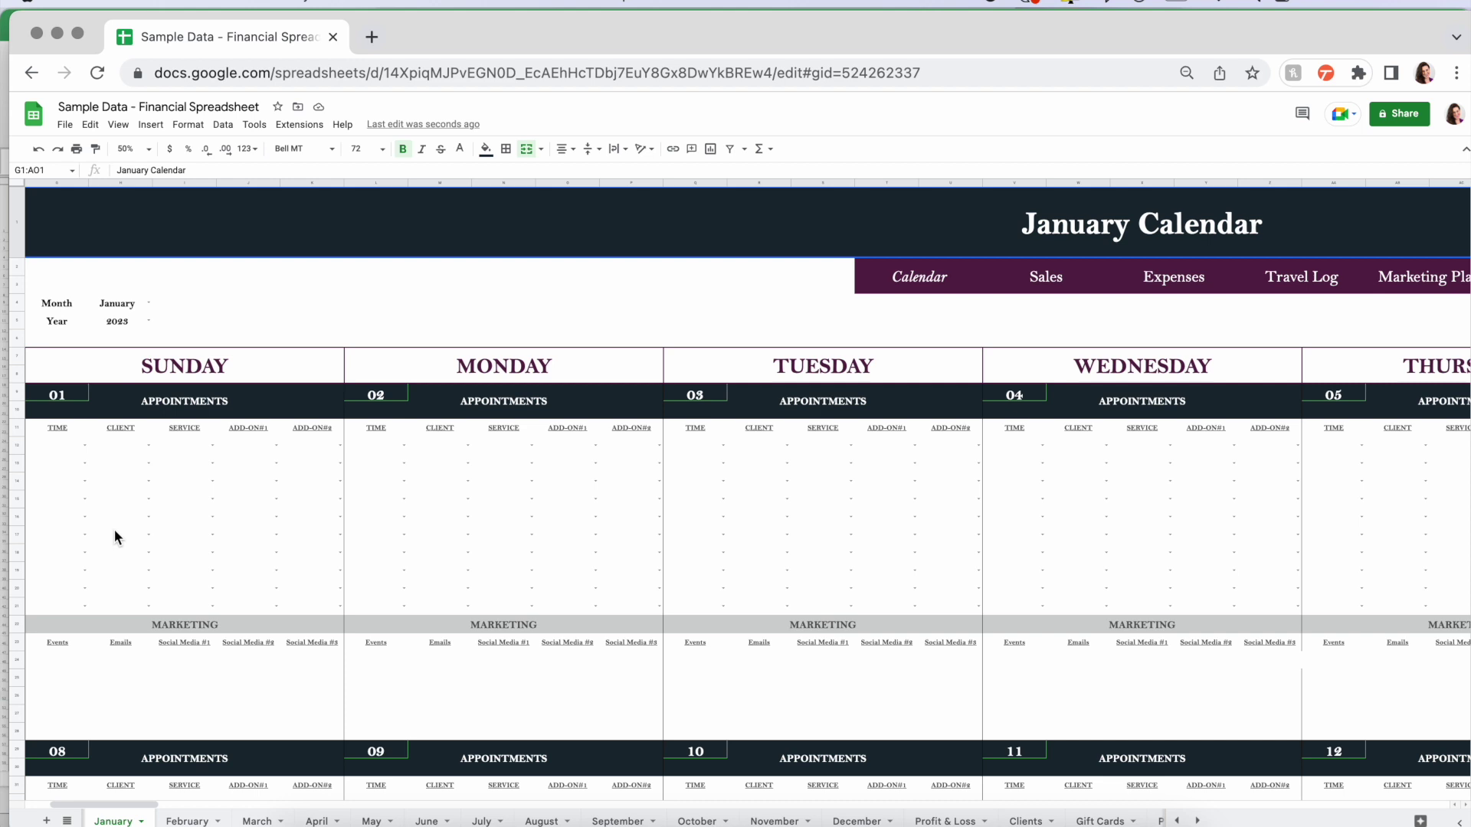
- Book Sunday 01's first slot at 8:00 AM for the client: 90min Relaxation with Hot Stone
{"action": "scroll", "coordinate": [308, 300], "scroll_direction": "down", "scroll_amount": 3}
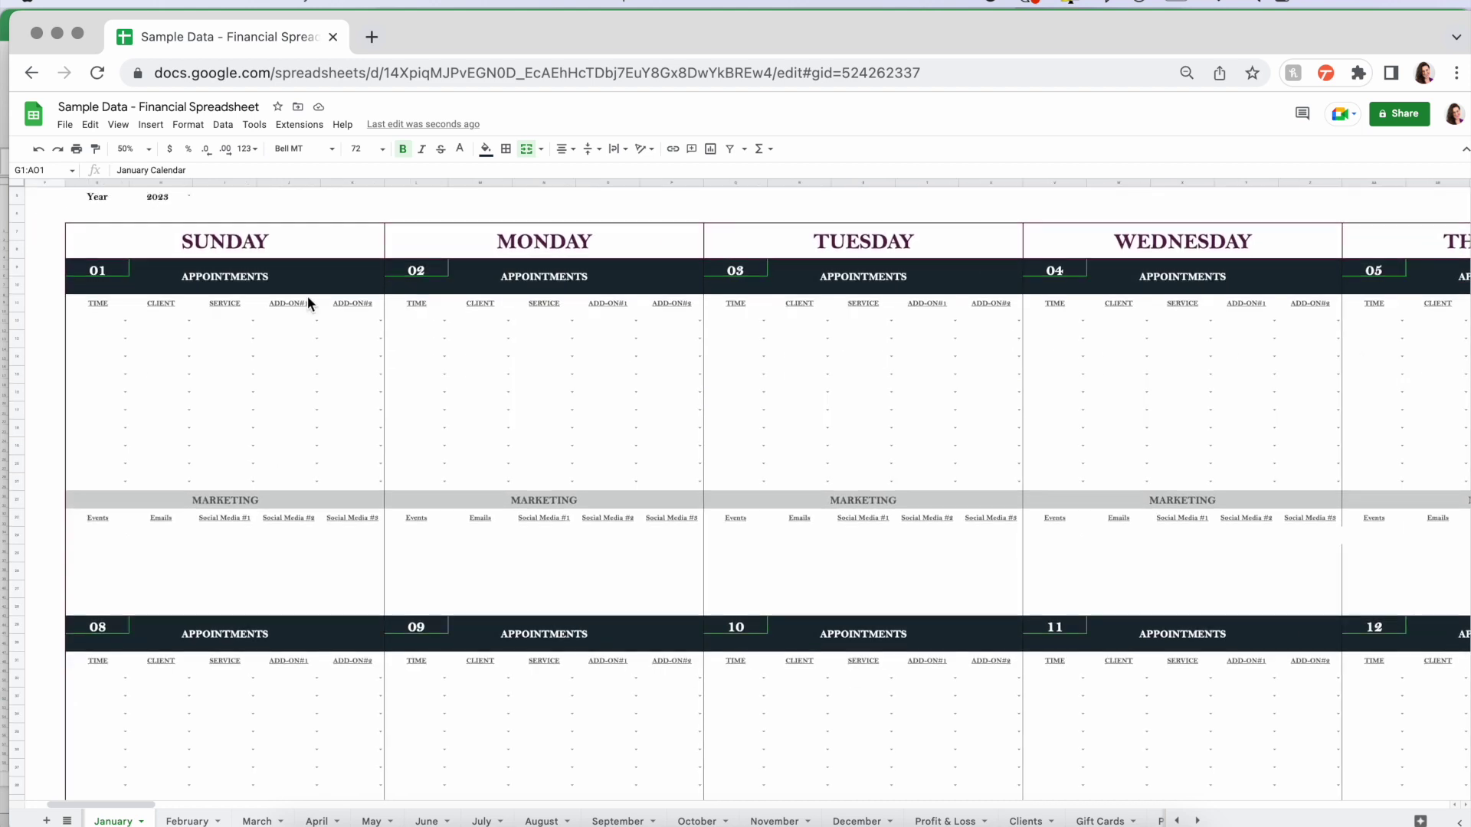
{"action": "left_click", "coordinate": [124, 321]}
{"action": "left_click", "coordinate": [213, 360]}
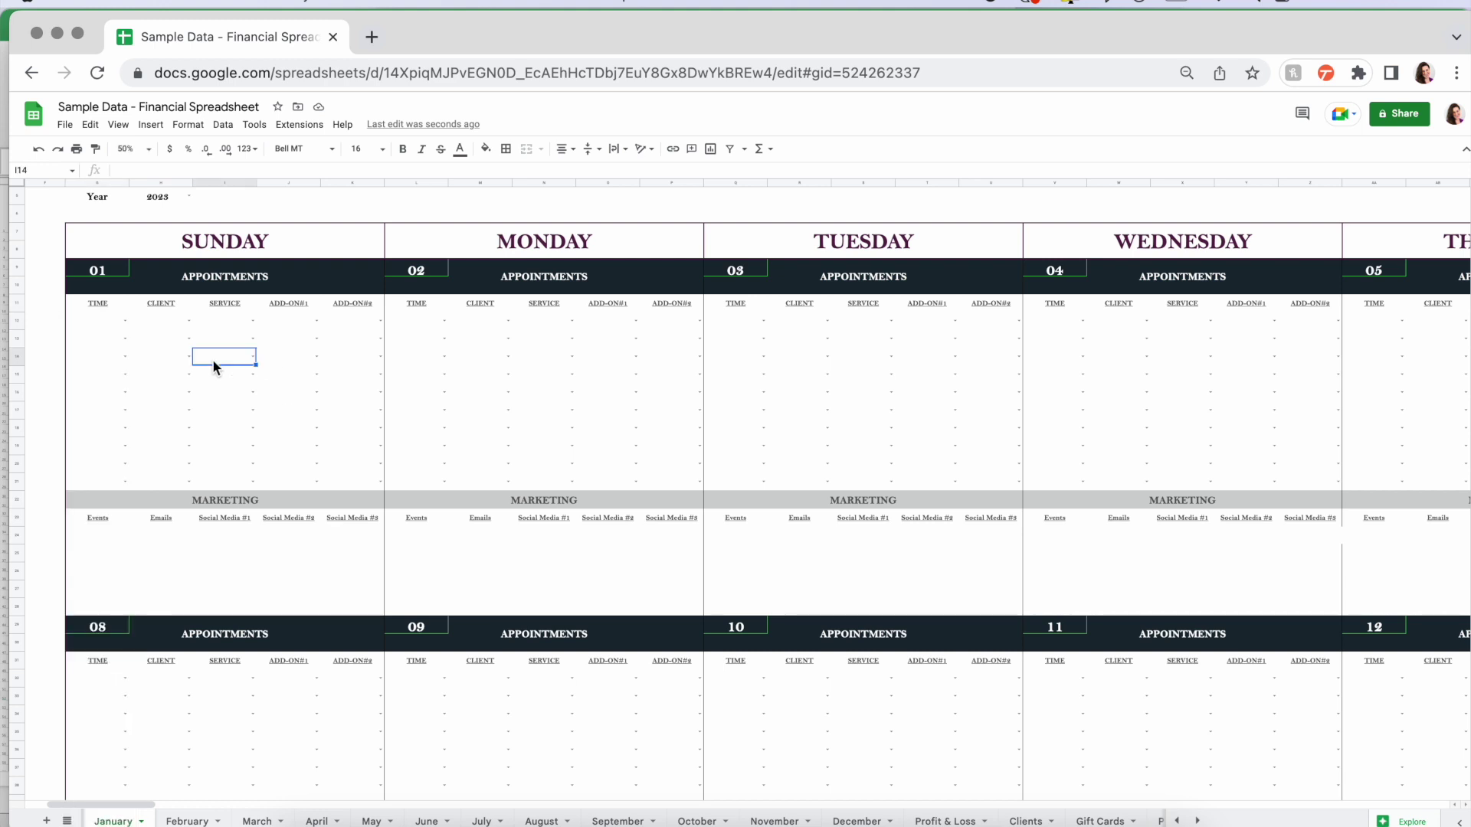
{"action": "left_click", "coordinate": [44, 356]}
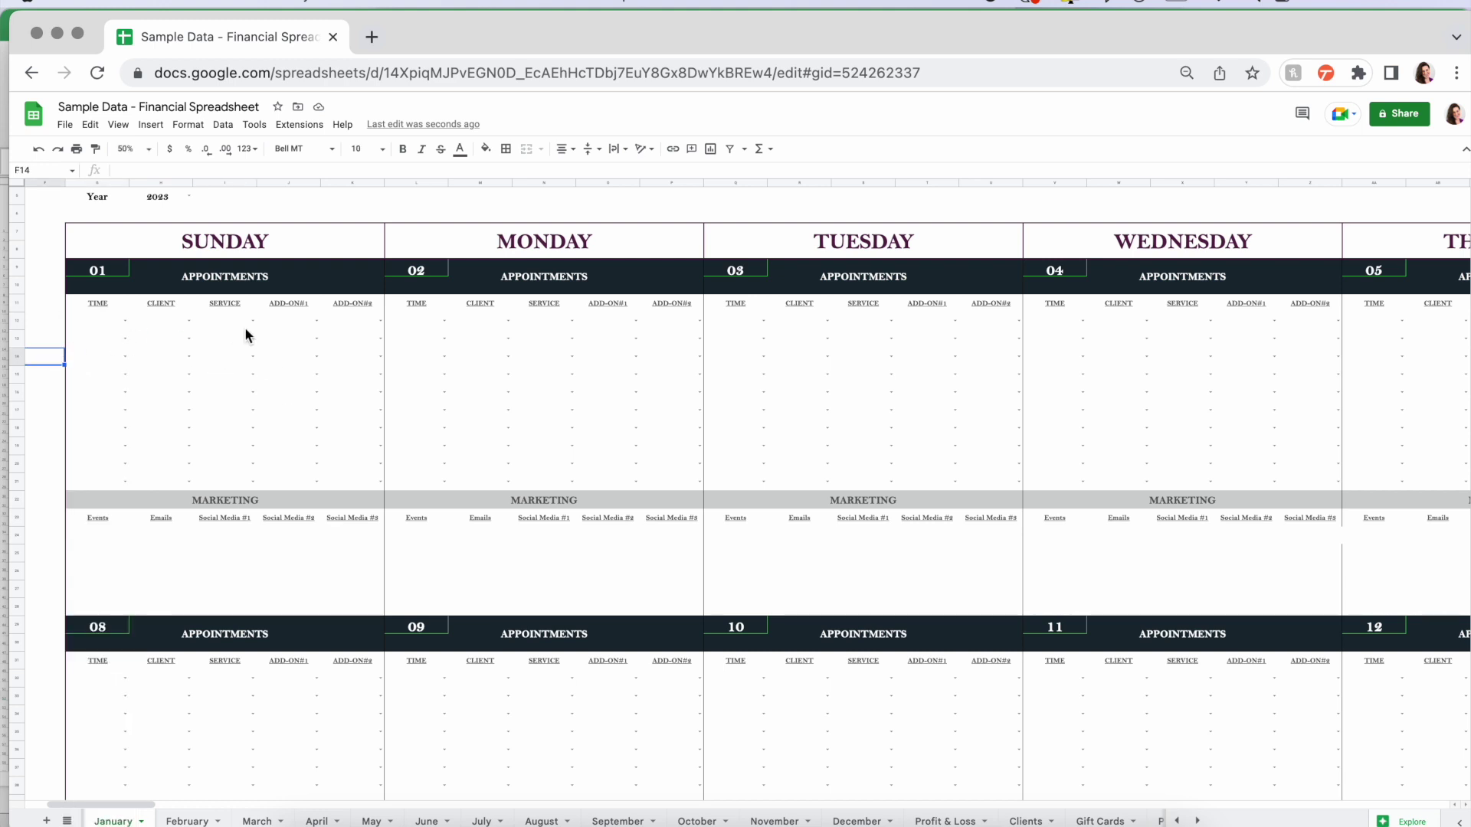
{"action": "left_click", "coordinate": [126, 323]}
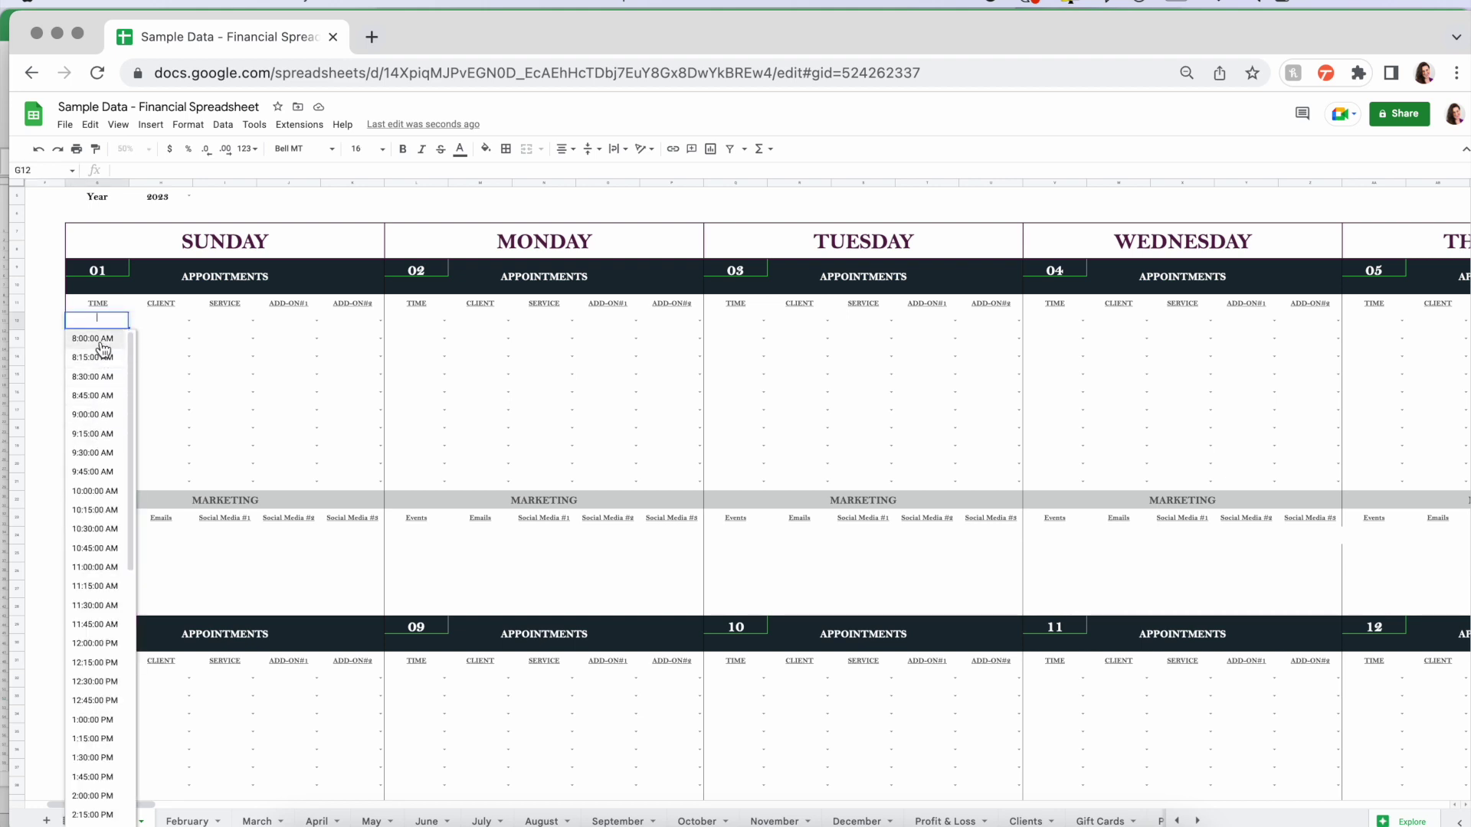
{"action": "left_click", "coordinate": [93, 338]}
{"action": "left_click", "coordinate": [189, 319]}
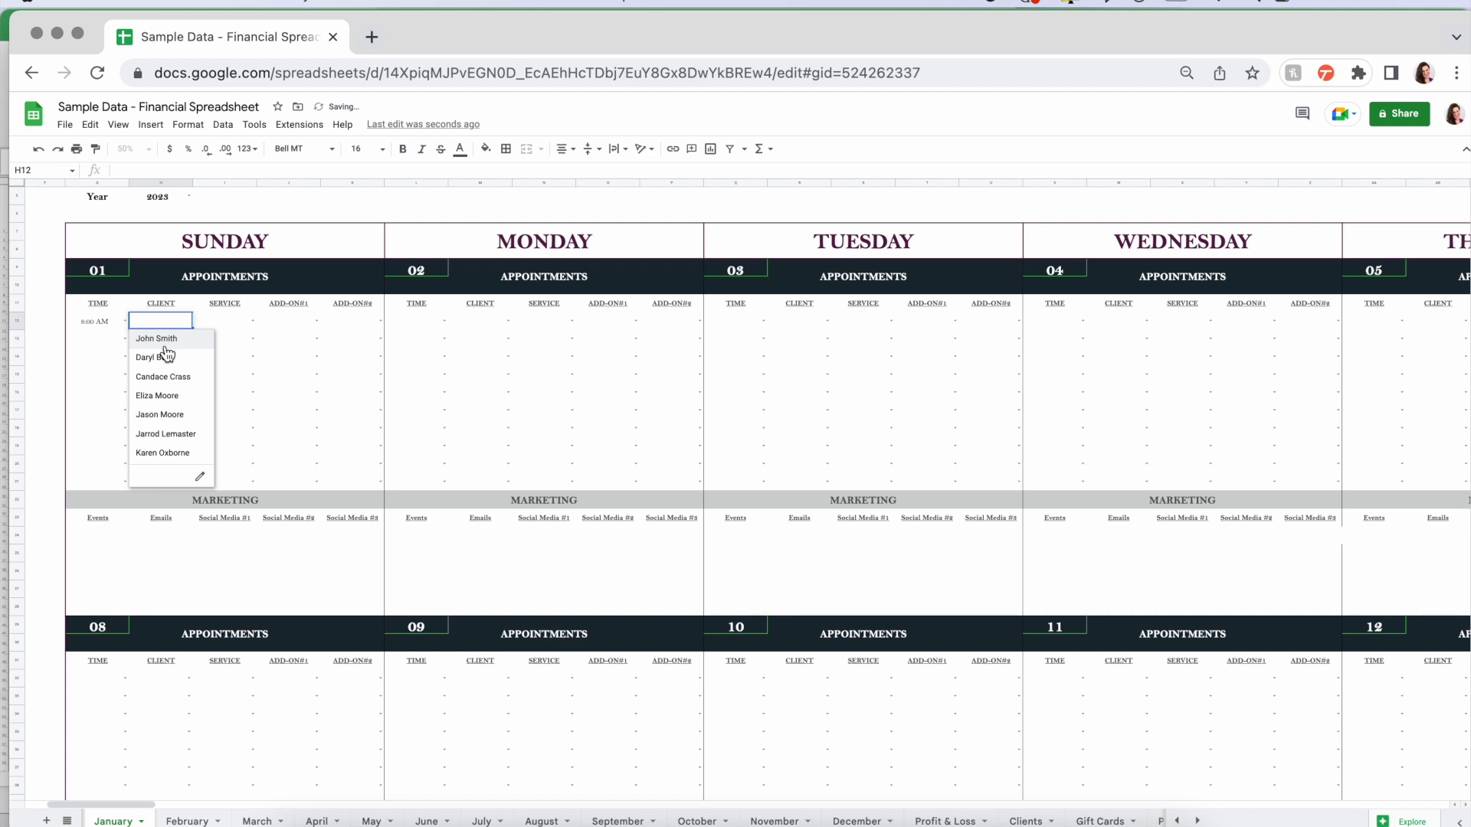
{"action": "left_click", "coordinate": [164, 340]}
{"action": "left_click", "coordinate": [255, 321]}
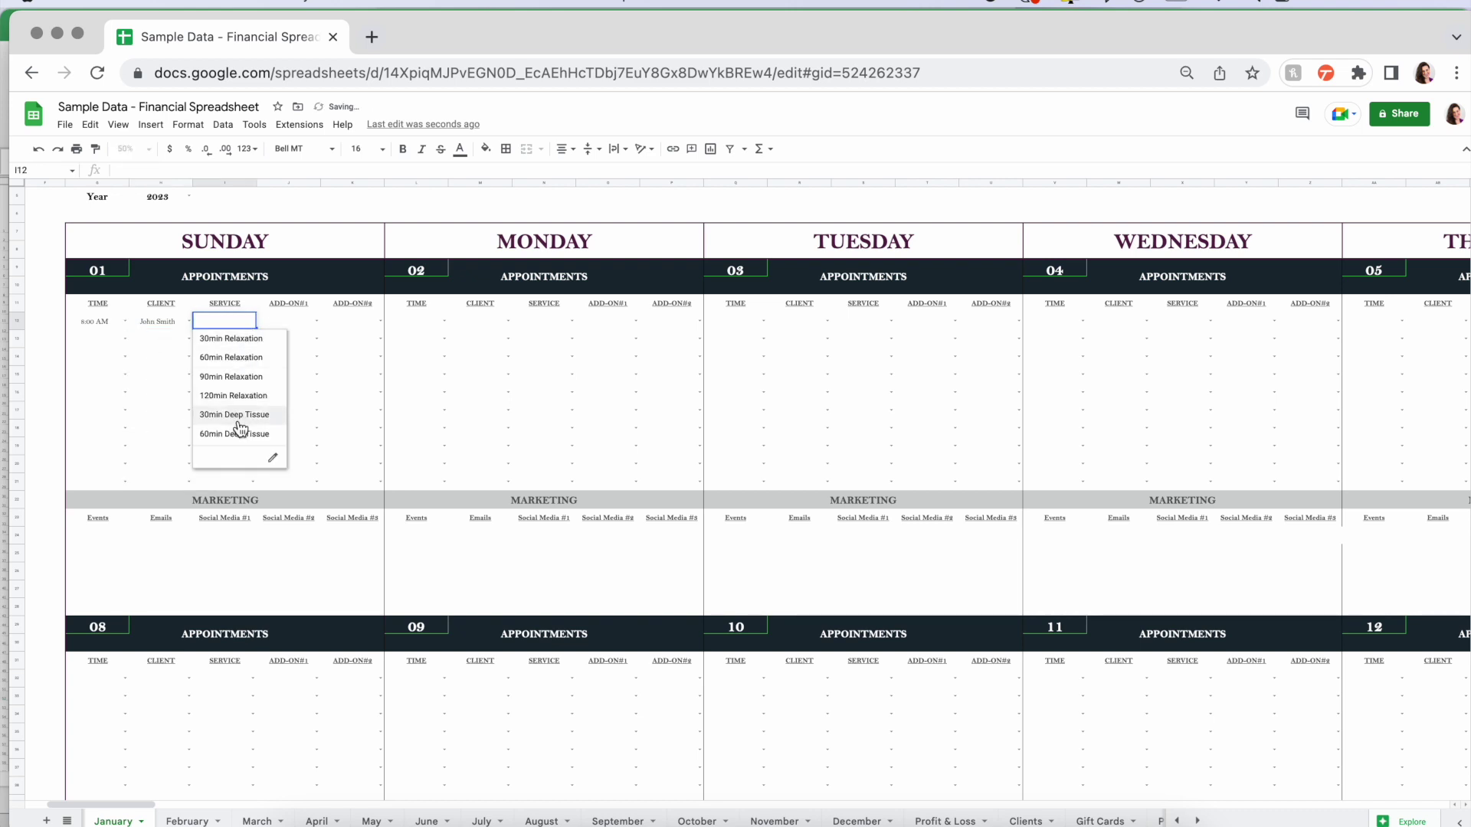
{"action": "left_click", "coordinate": [234, 379]}
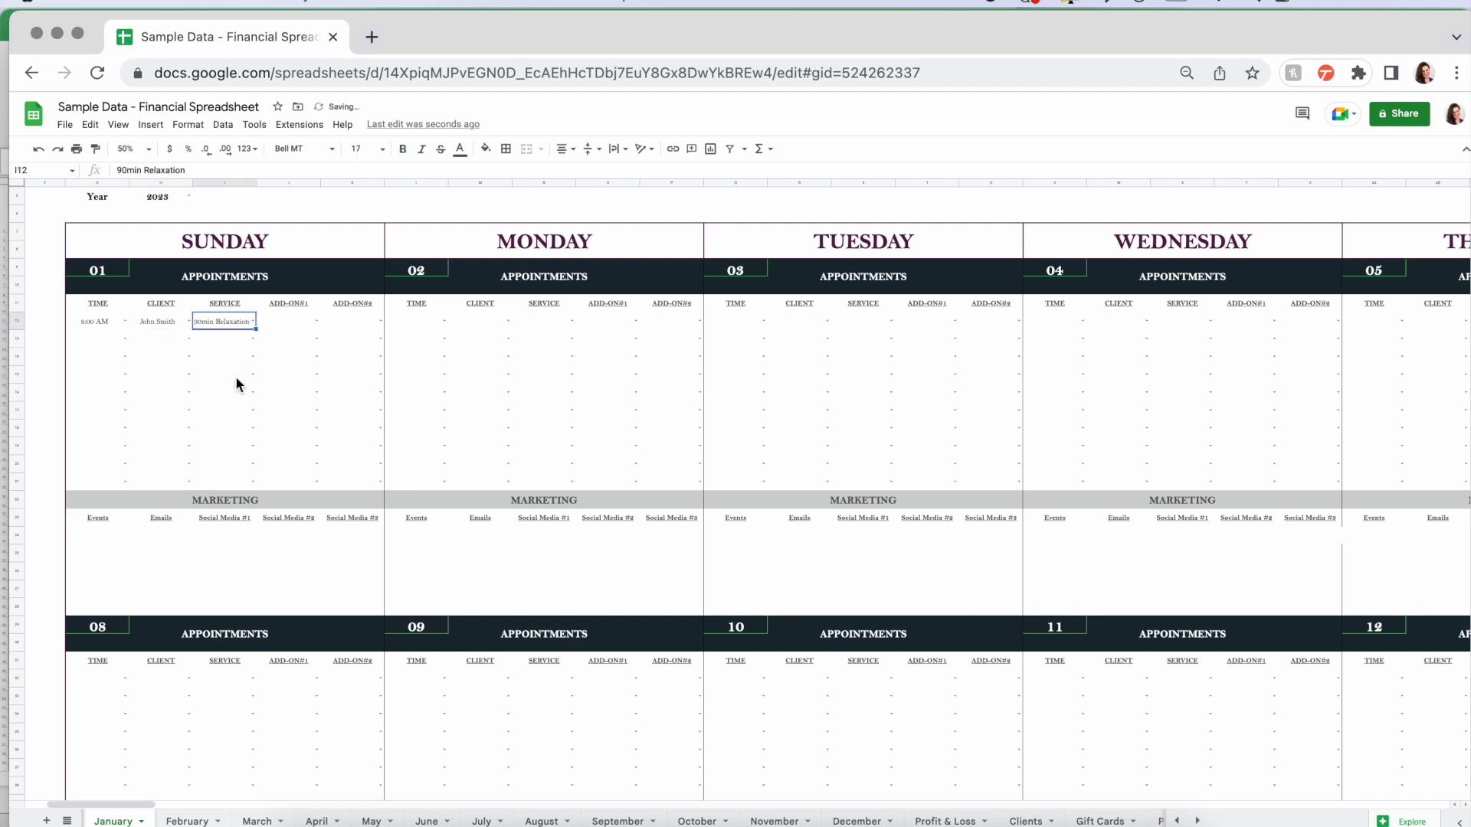
{"action": "left_click", "coordinate": [316, 321]}
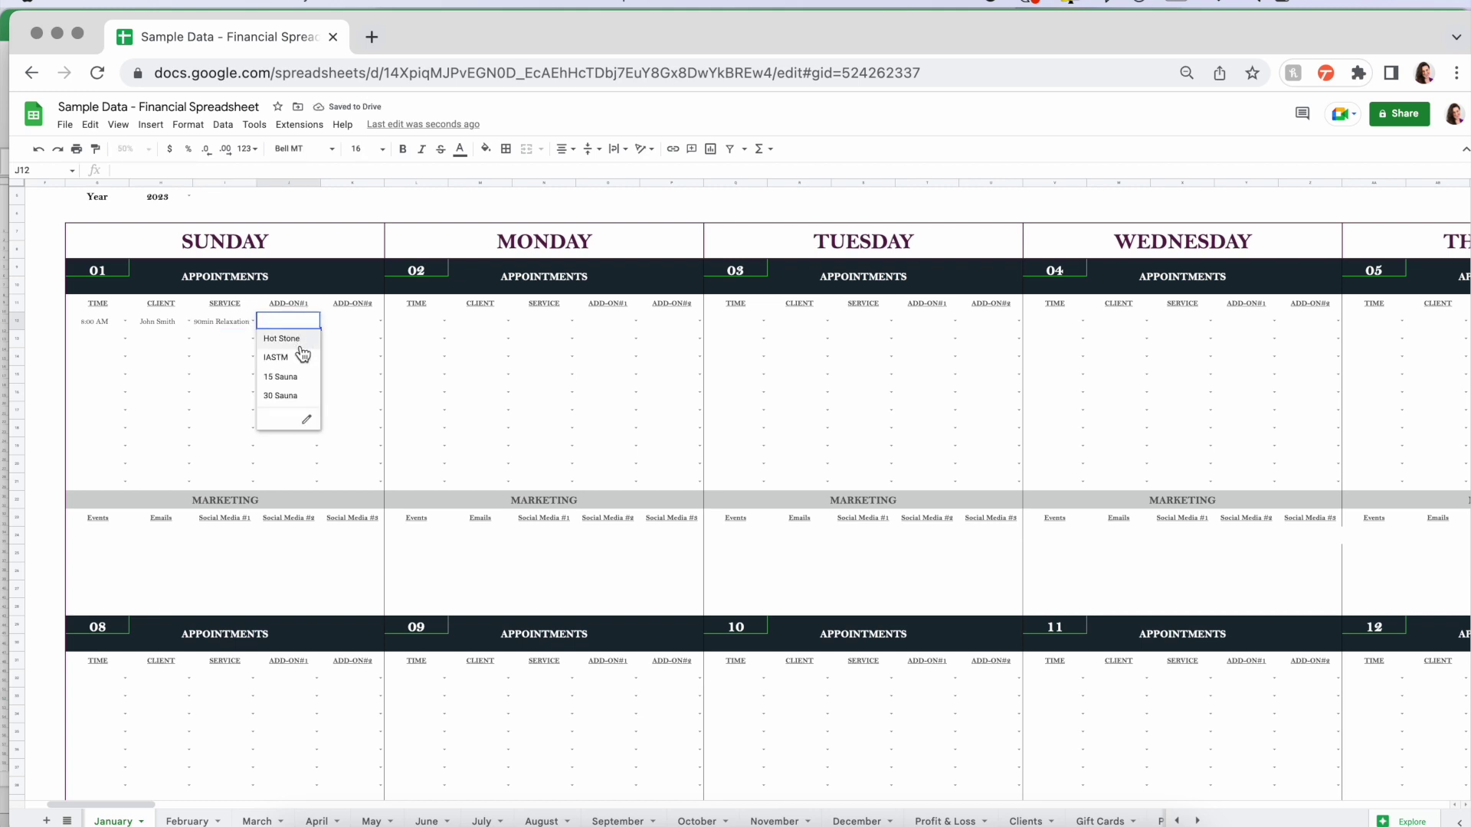
{"action": "left_click", "coordinate": [291, 339]}
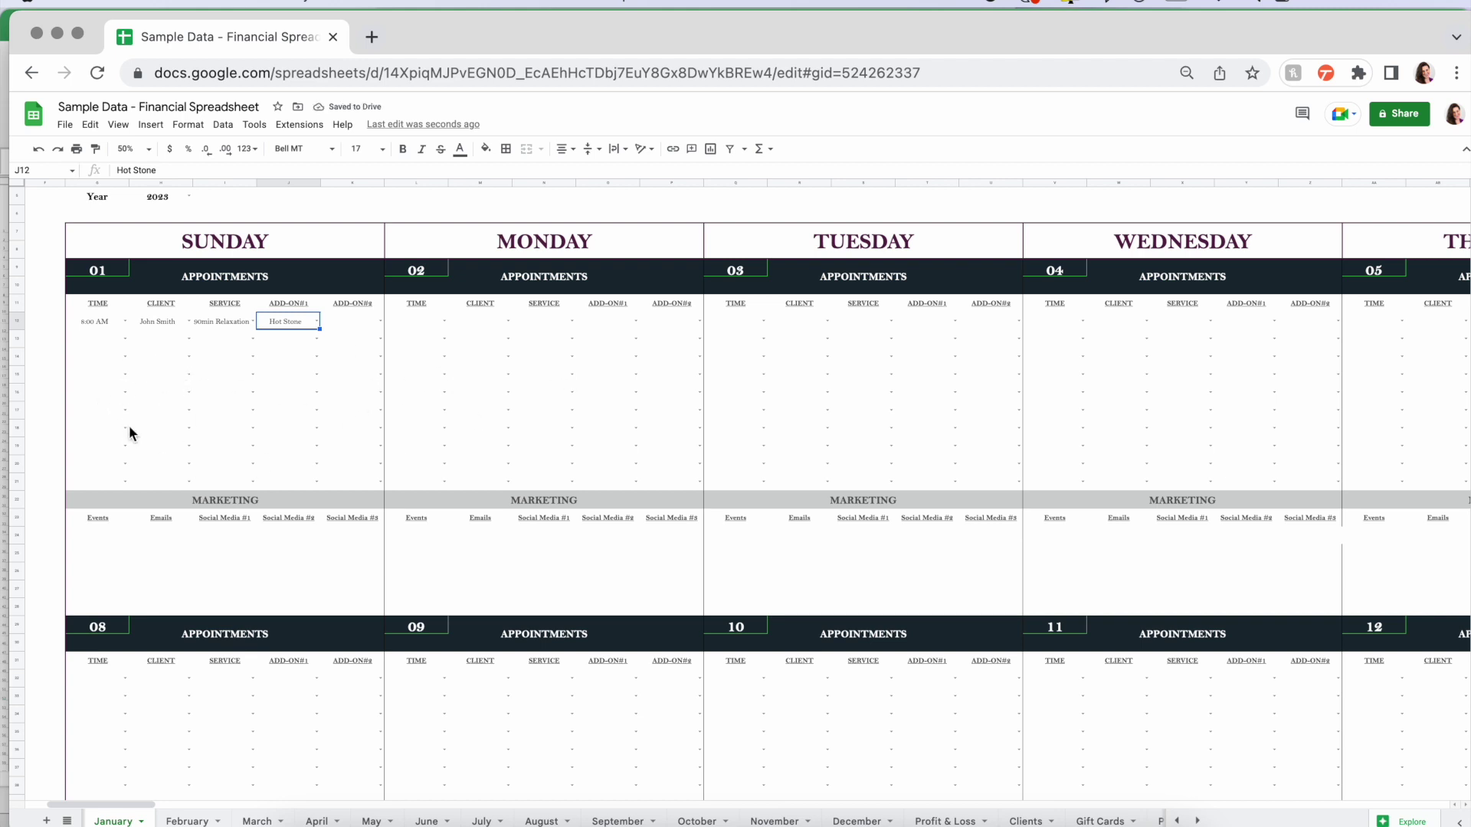
- Inspect the formula and marketing area below Sunday's Events heading
{"action": "left_click", "coordinate": [93, 530]}
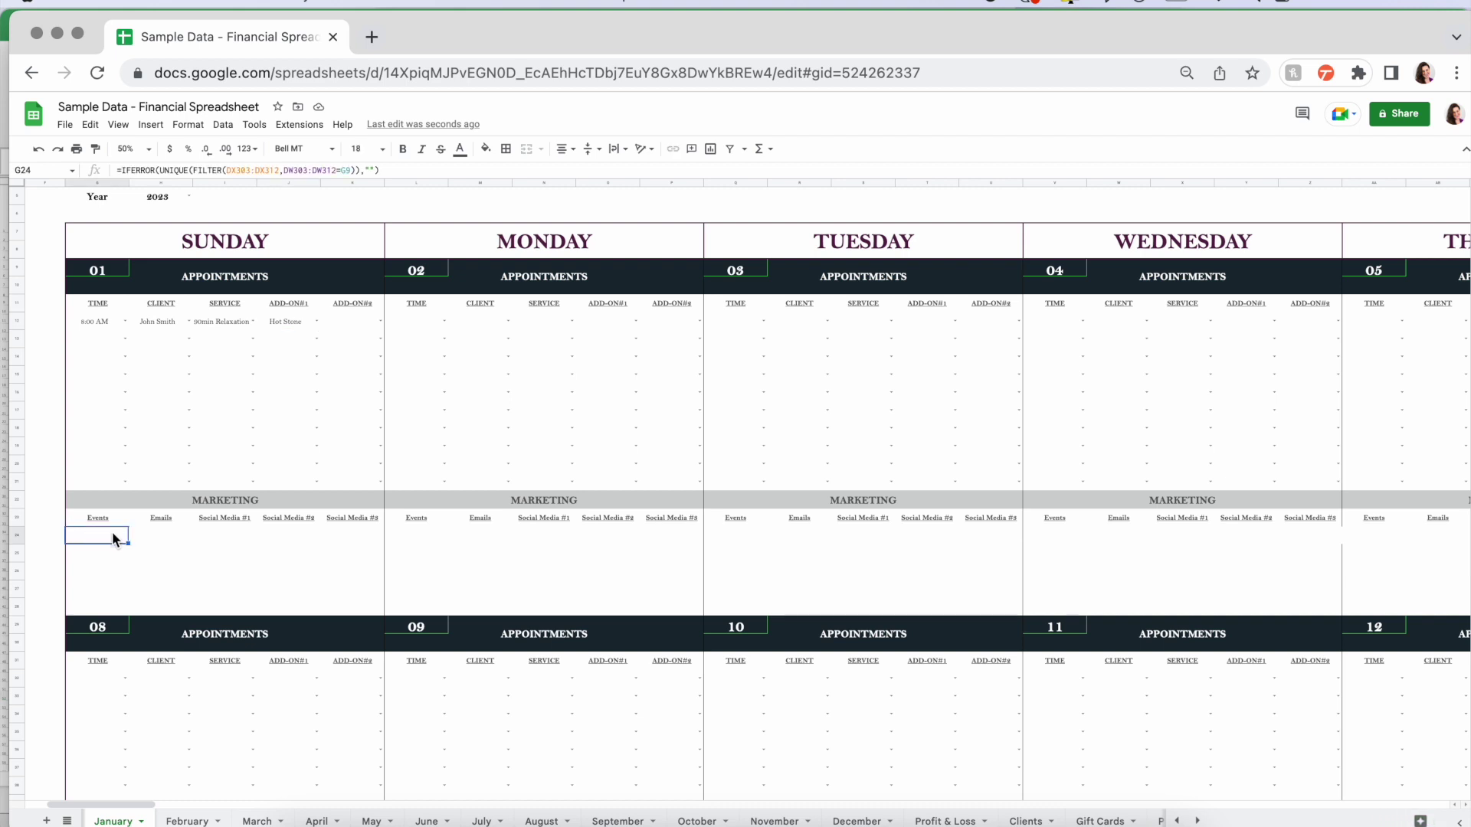
{"action": "left_click_drag", "start_coordinate": [98, 540], "coordinate": [351, 607]}
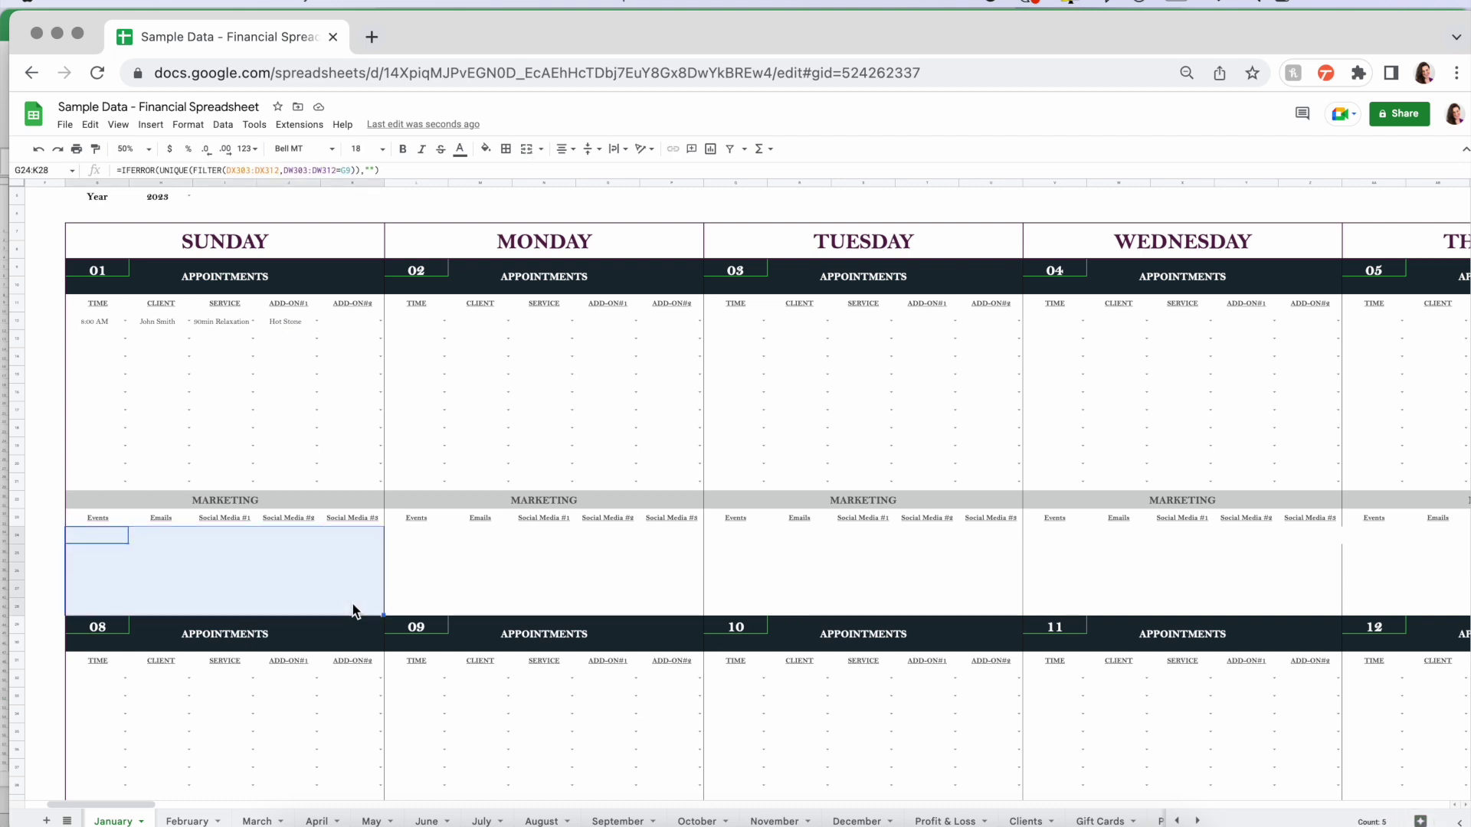
{"action": "left_click", "coordinate": [44, 535]}
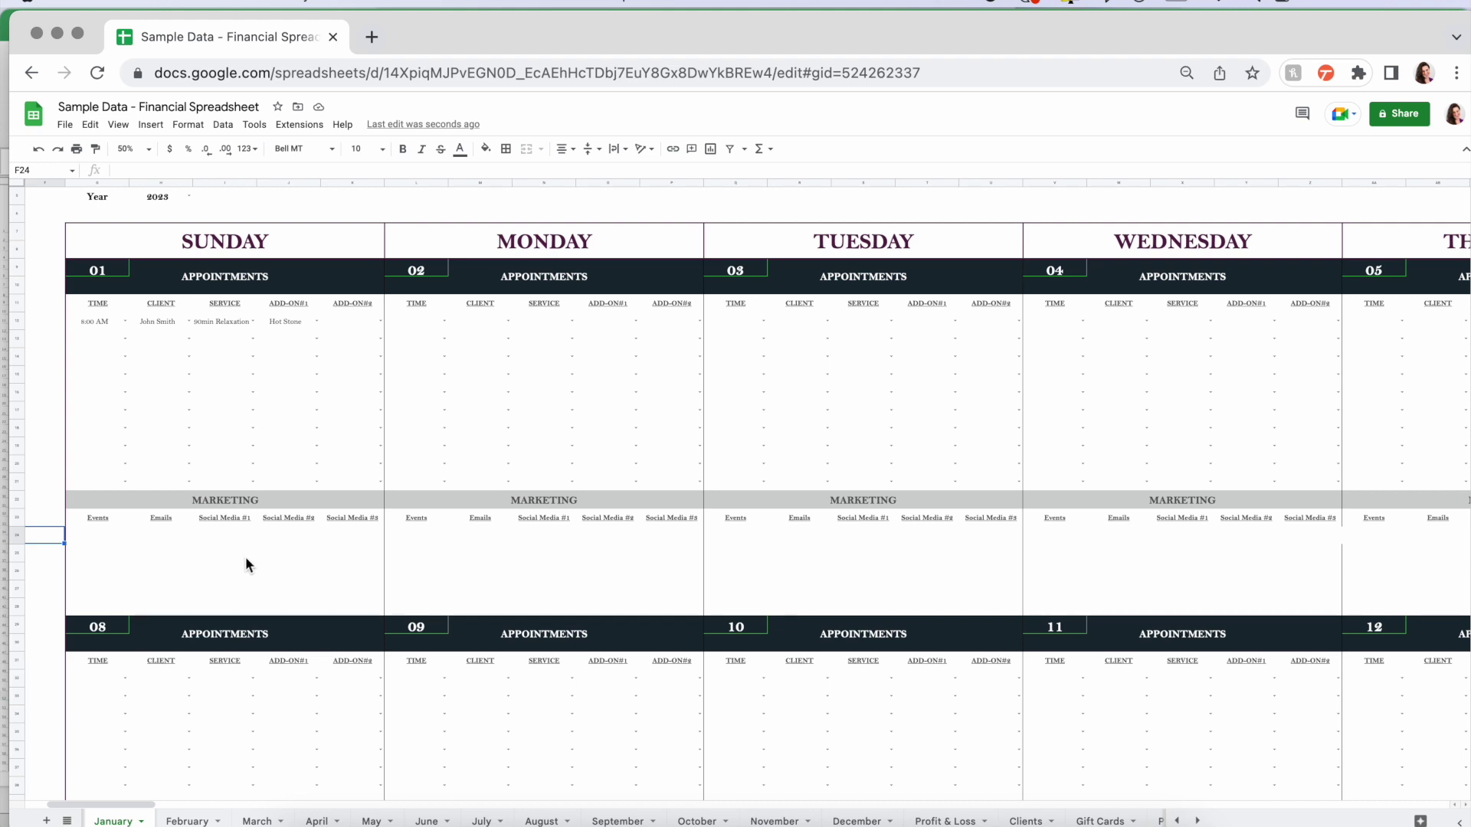
{"action": "scroll", "coordinate": [259, 565], "scroll_direction": "up", "scroll_amount": 1}
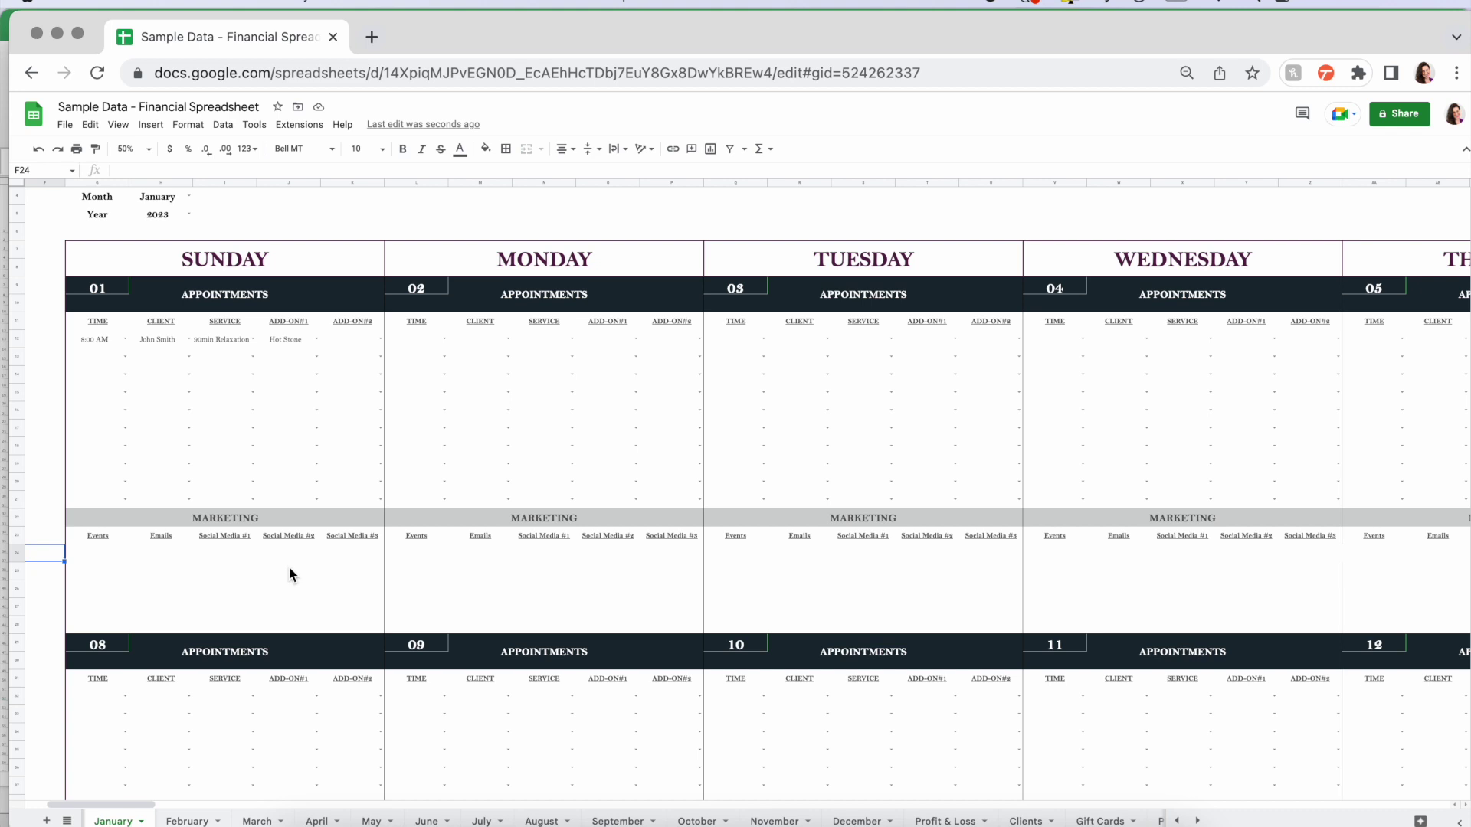
{"action": "scroll", "coordinate": [290, 569], "scroll_direction": "up", "scroll_amount": 3}
{"action": "scroll", "coordinate": [653, 516], "scroll_direction": "down", "scroll_amount": 3}
{"action": "scroll", "coordinate": [653, 516], "scroll_direction": "right", "scroll_amount": 4}
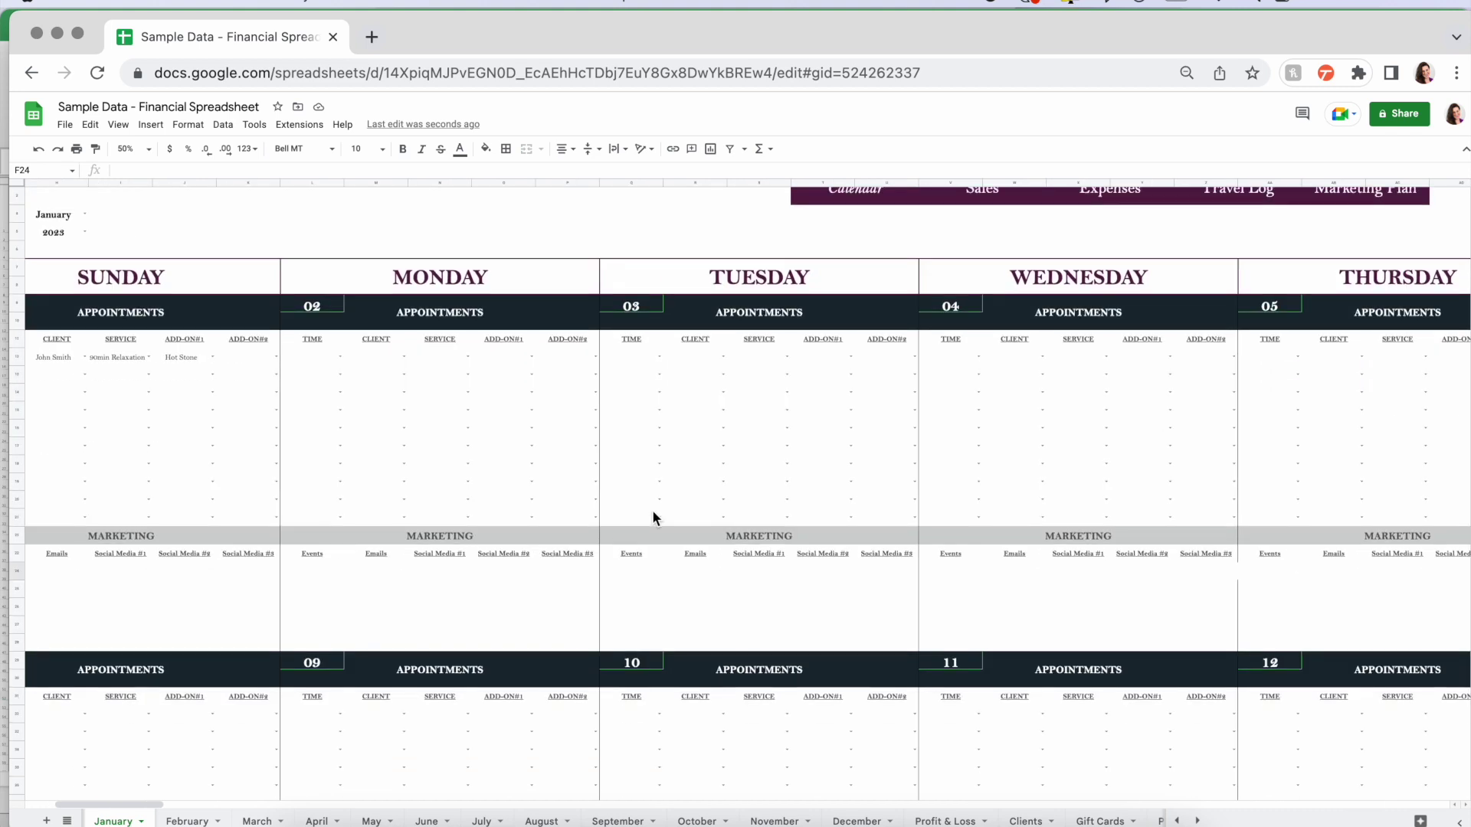
{"action": "scroll", "coordinate": [653, 519], "scroll_direction": "right", "scroll_amount": 8}
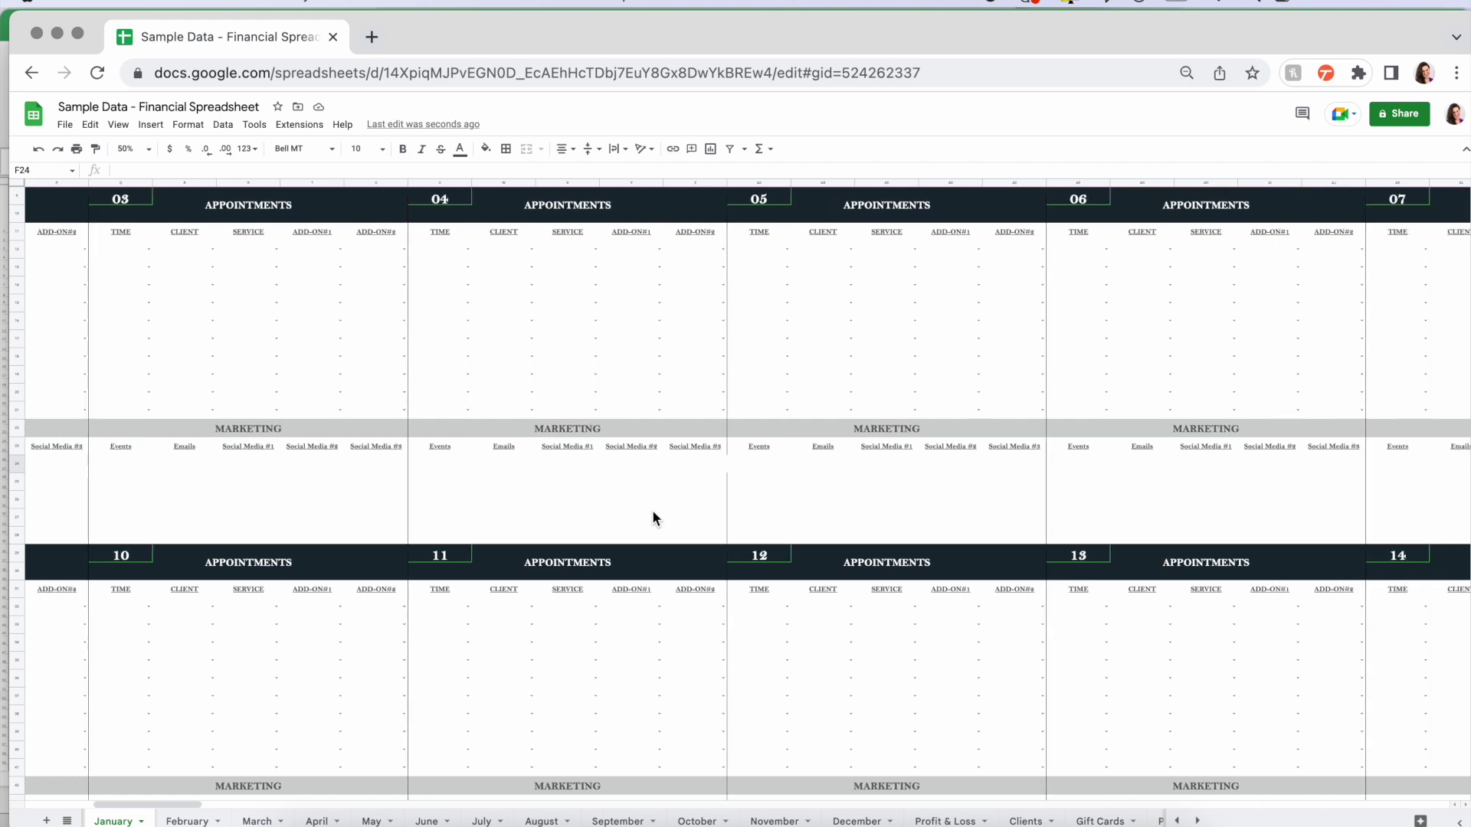
{"action": "scroll", "coordinate": [653, 518], "scroll_direction": "up", "scroll_amount": 3}
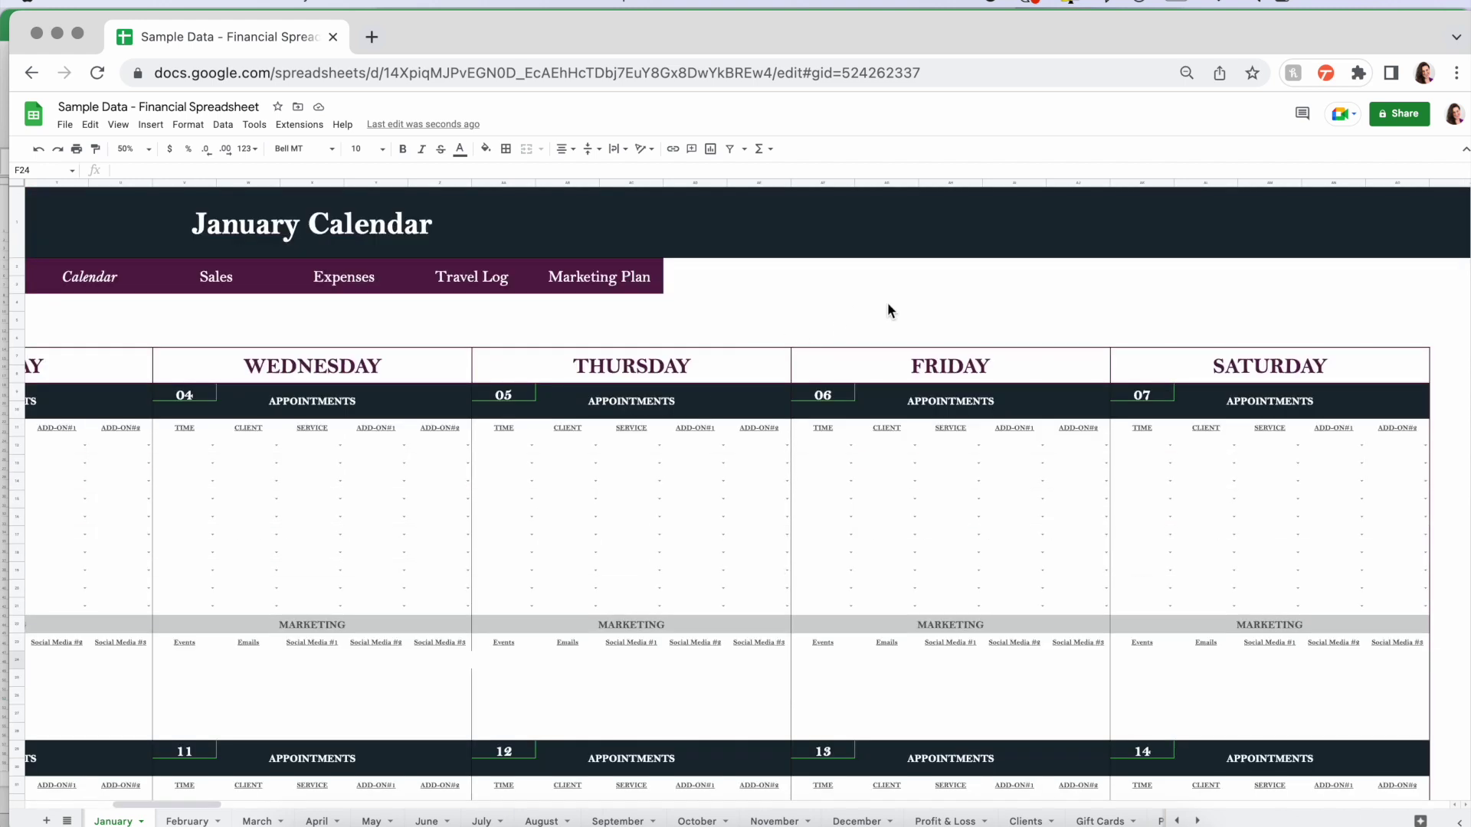
{"action": "scroll", "coordinate": [887, 302], "scroll_direction": "left", "scroll_amount": 2}
- Jump to the January Sales section and look over its dashboard
{"action": "left_click", "coordinate": [356, 284]}
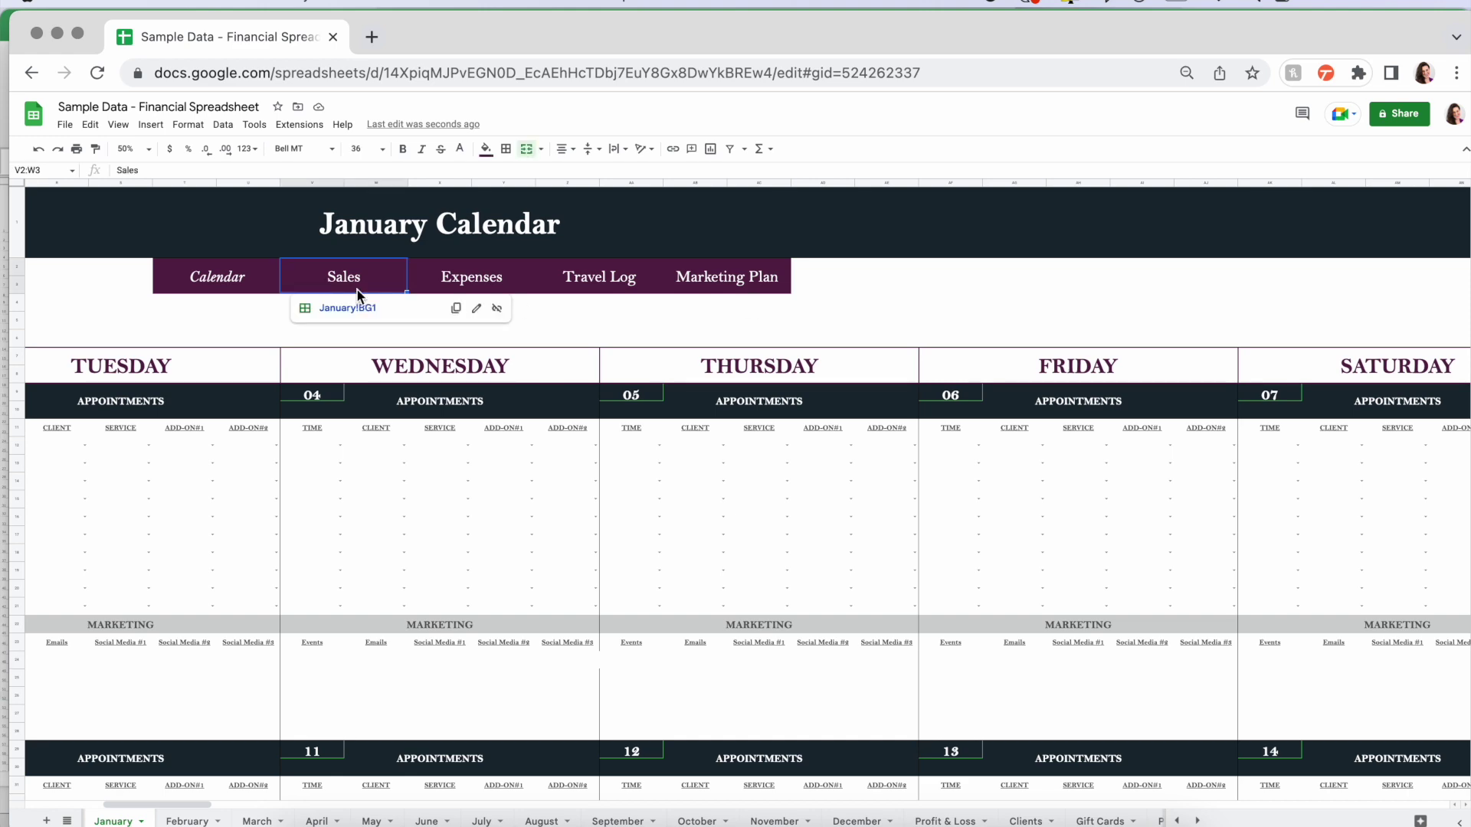
{"action": "left_click", "coordinate": [358, 314]}
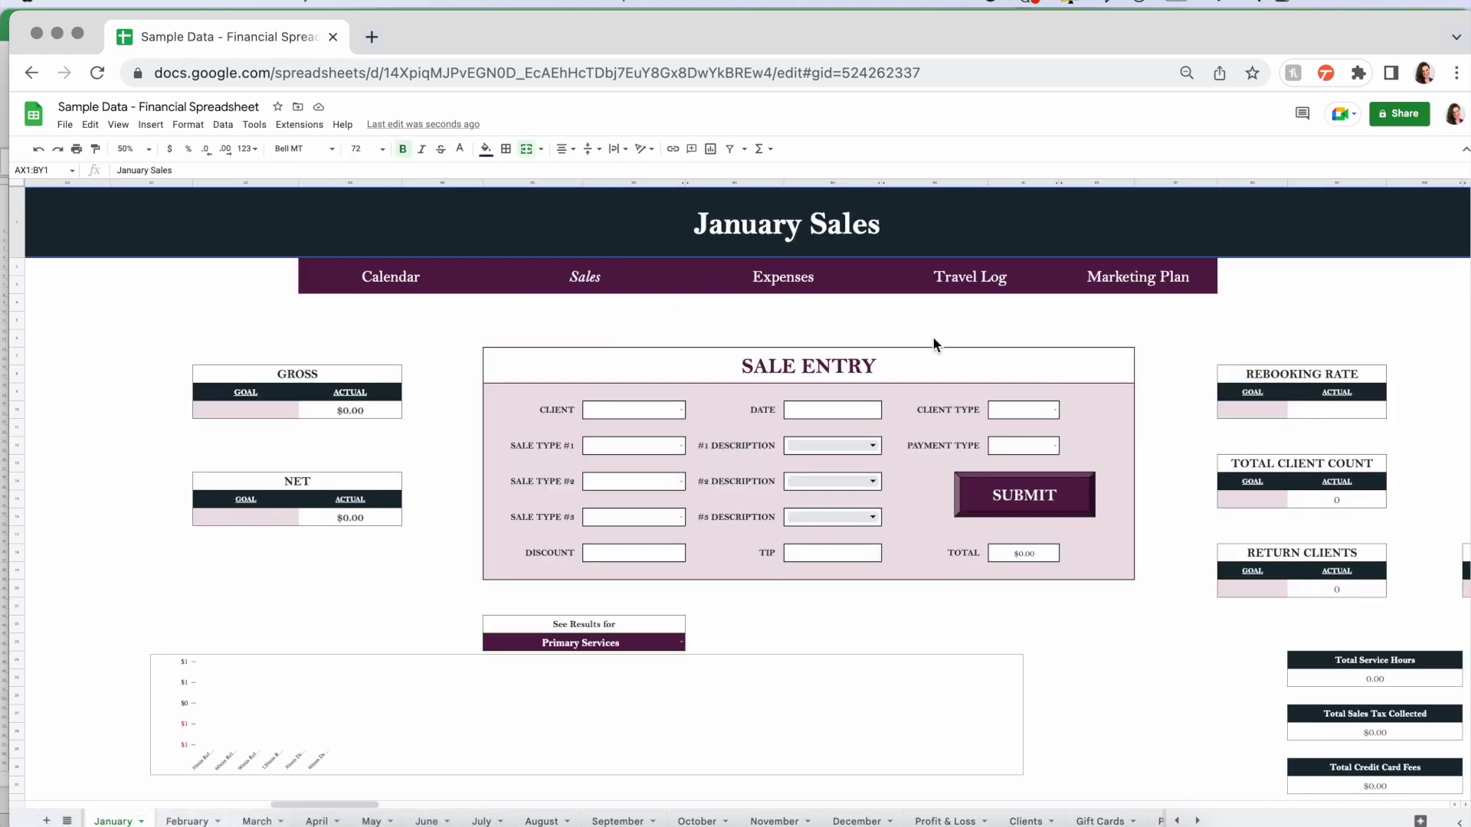
{"action": "scroll", "coordinate": [933, 343], "scroll_direction": "left", "scroll_amount": 10}
{"action": "scroll", "coordinate": [933, 343], "scroll_direction": "right", "scroll_amount": 12}
{"action": "scroll", "coordinate": [933, 343], "scroll_direction": "left", "scroll_amount": 3}
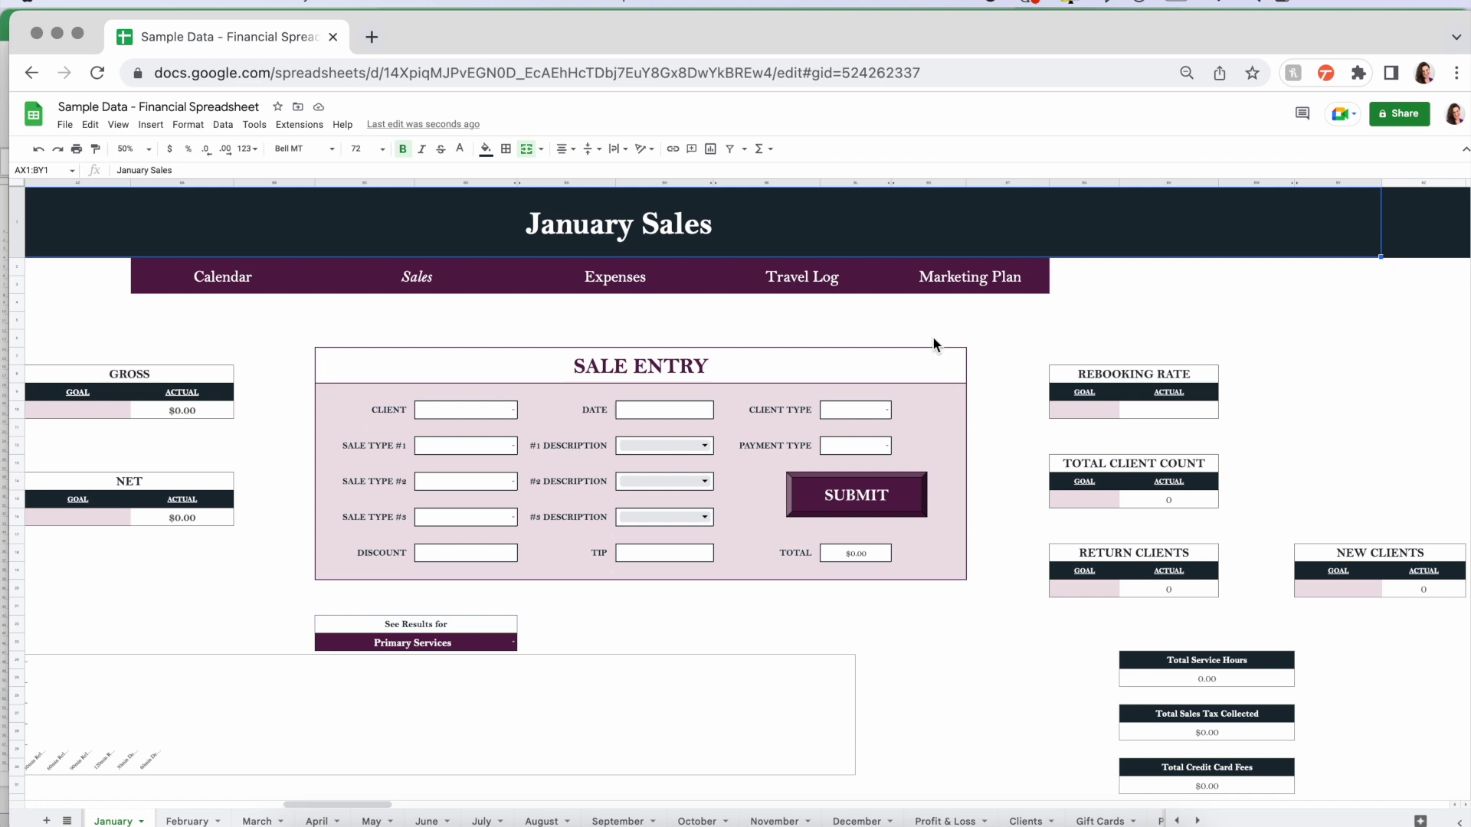
{"action": "scroll", "coordinate": [1063, 590], "scroll_direction": "down", "scroll_amount": 1}
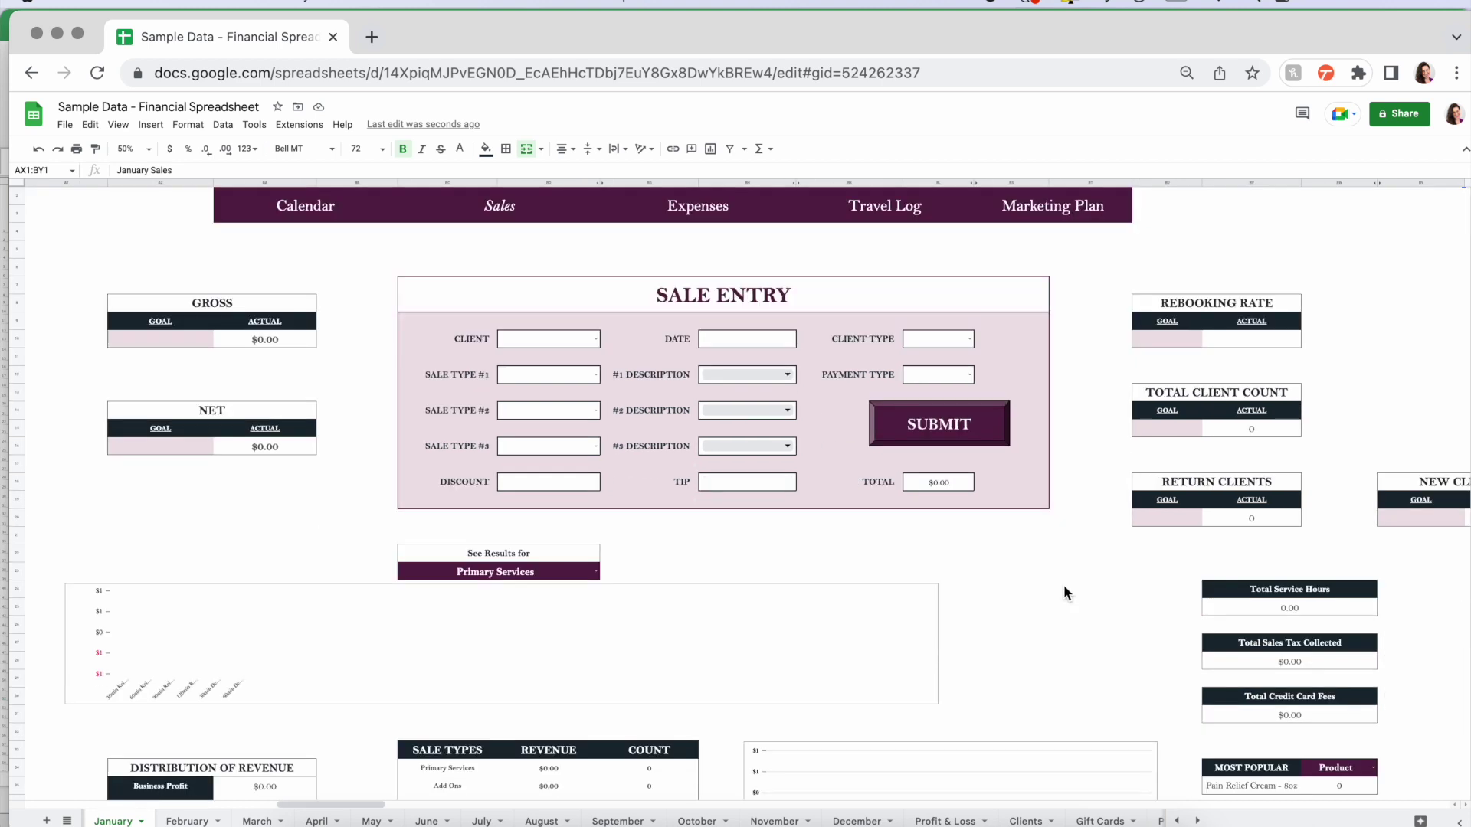
{"action": "scroll", "coordinate": [1063, 593], "scroll_direction": "up", "scroll_amount": 1}
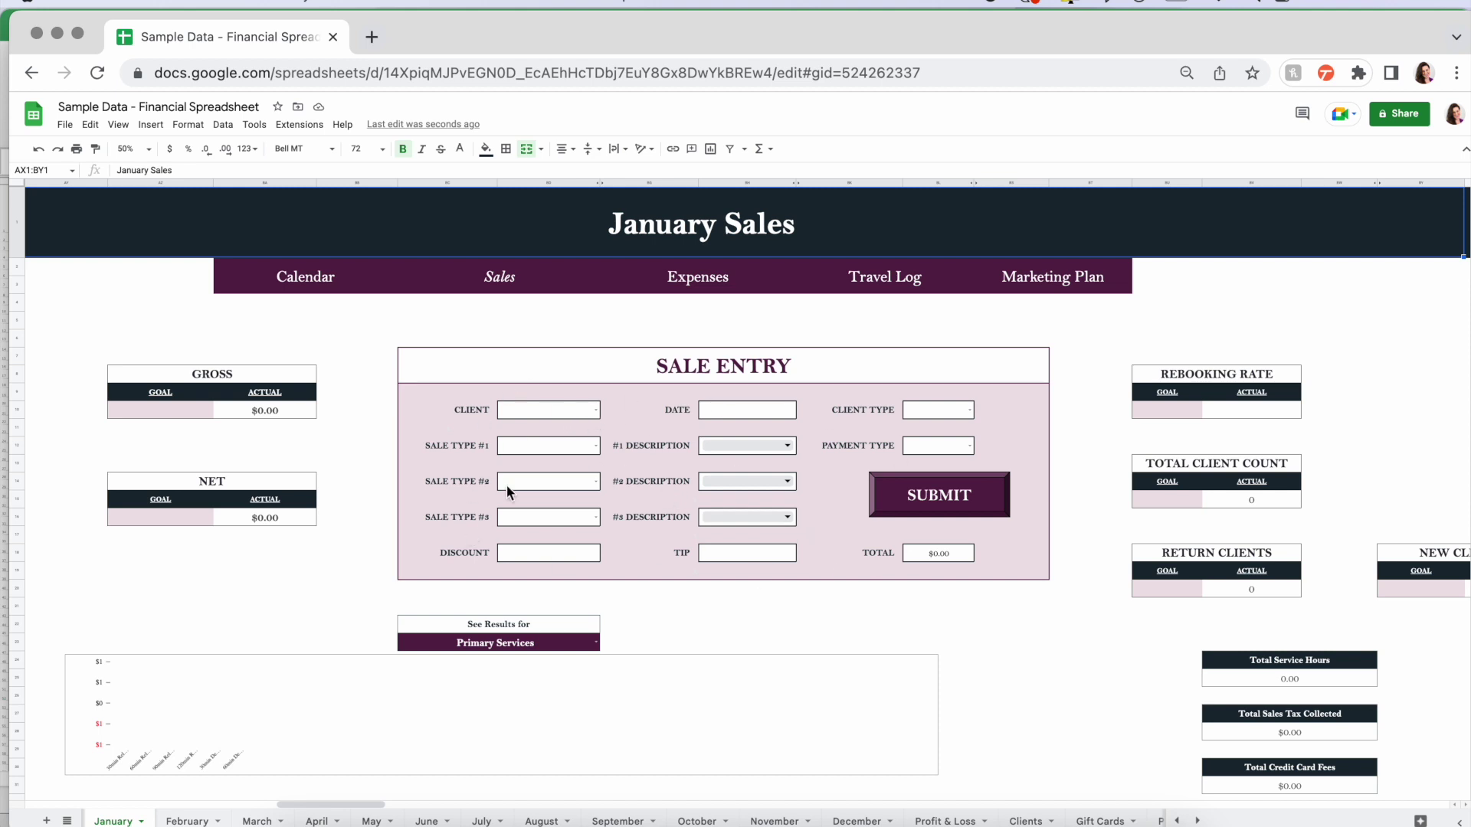
{"action": "scroll", "coordinate": [784, 596], "scroll_direction": "down", "scroll_amount": 5}
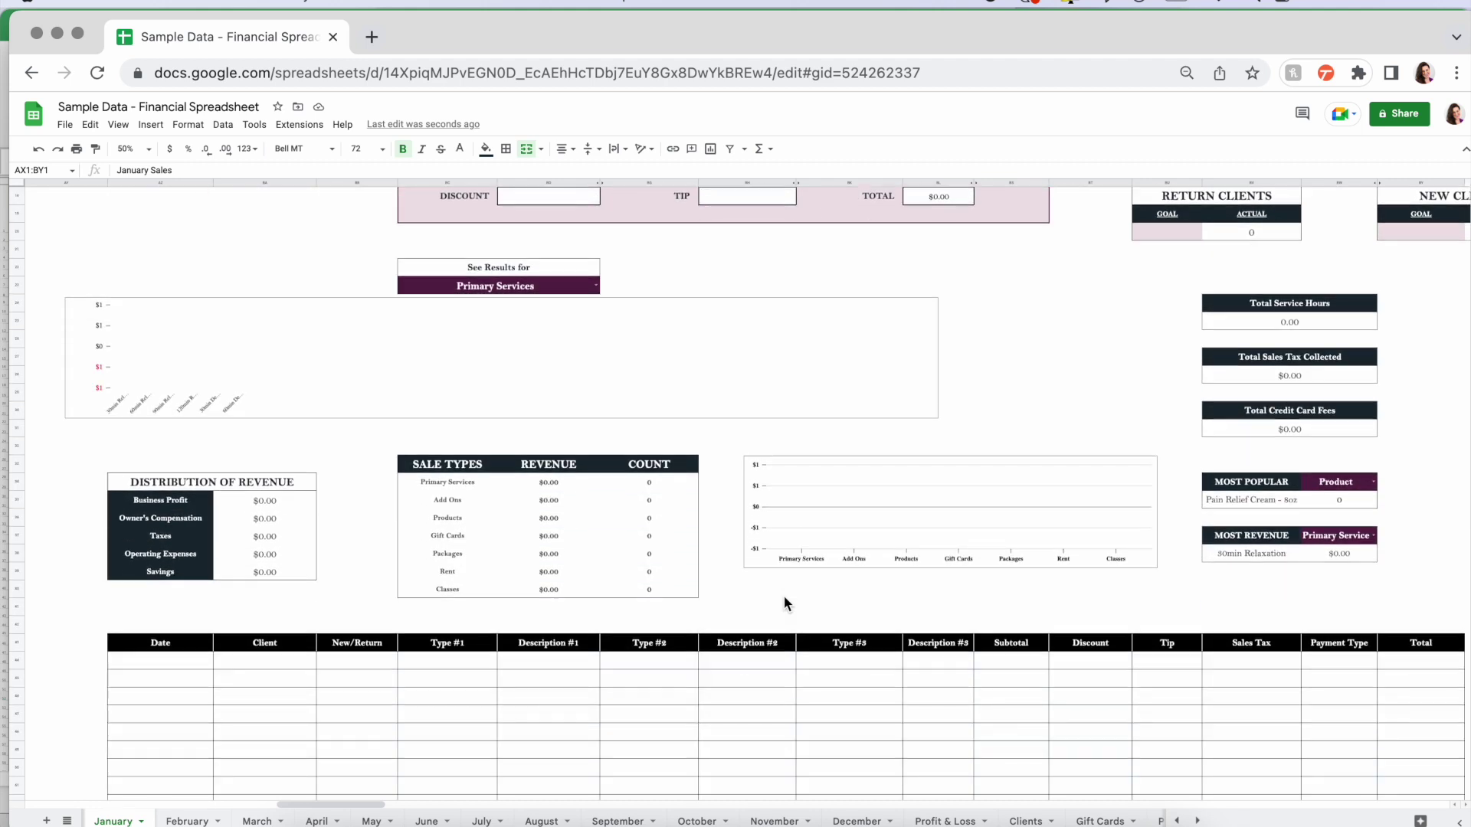
{"action": "scroll", "coordinate": [1237, 705], "scroll_direction": "right", "scroll_amount": 3}
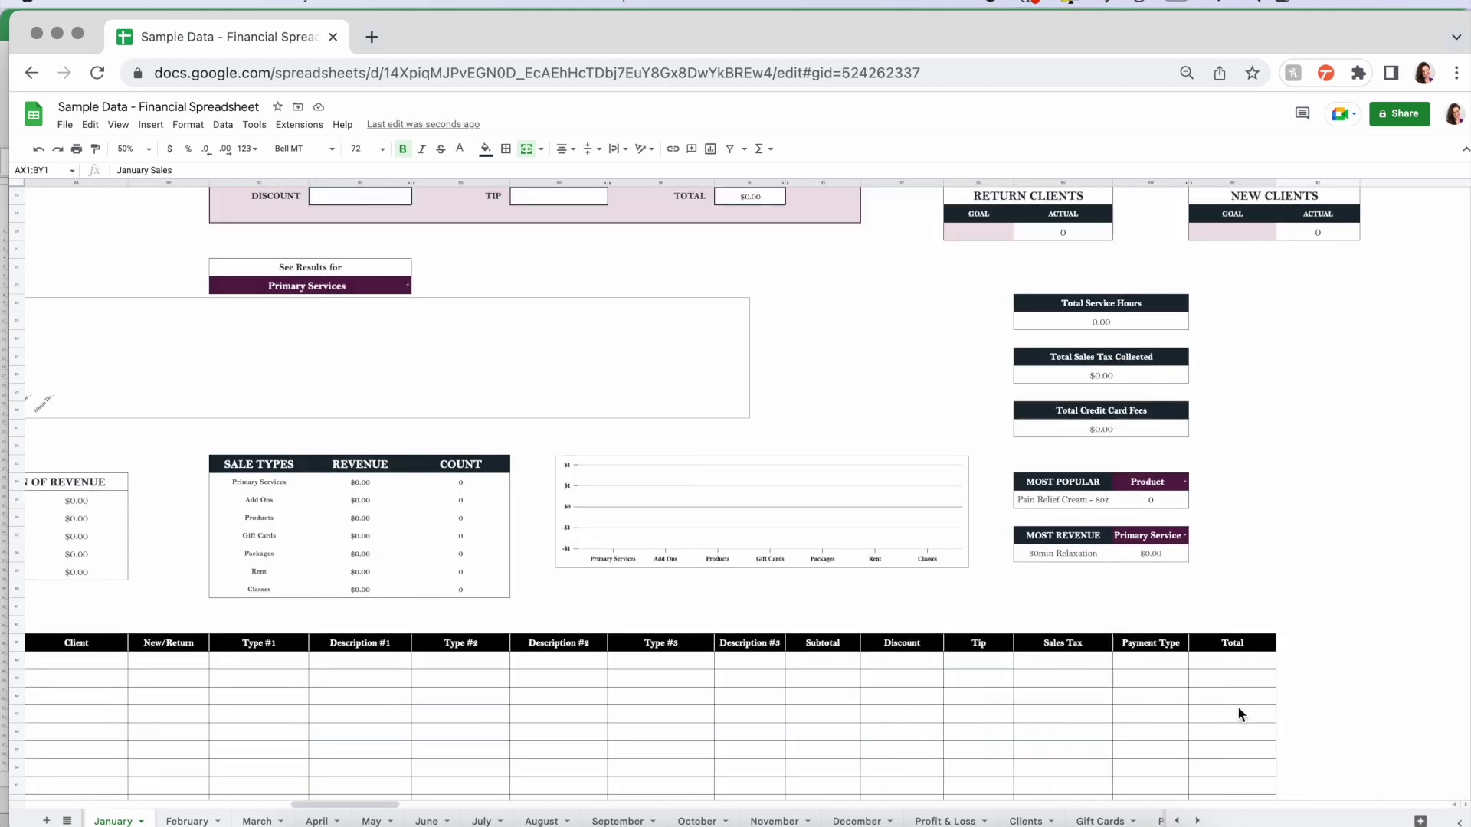
{"action": "scroll", "coordinate": [1237, 714], "scroll_direction": "left", "scroll_amount": 2}
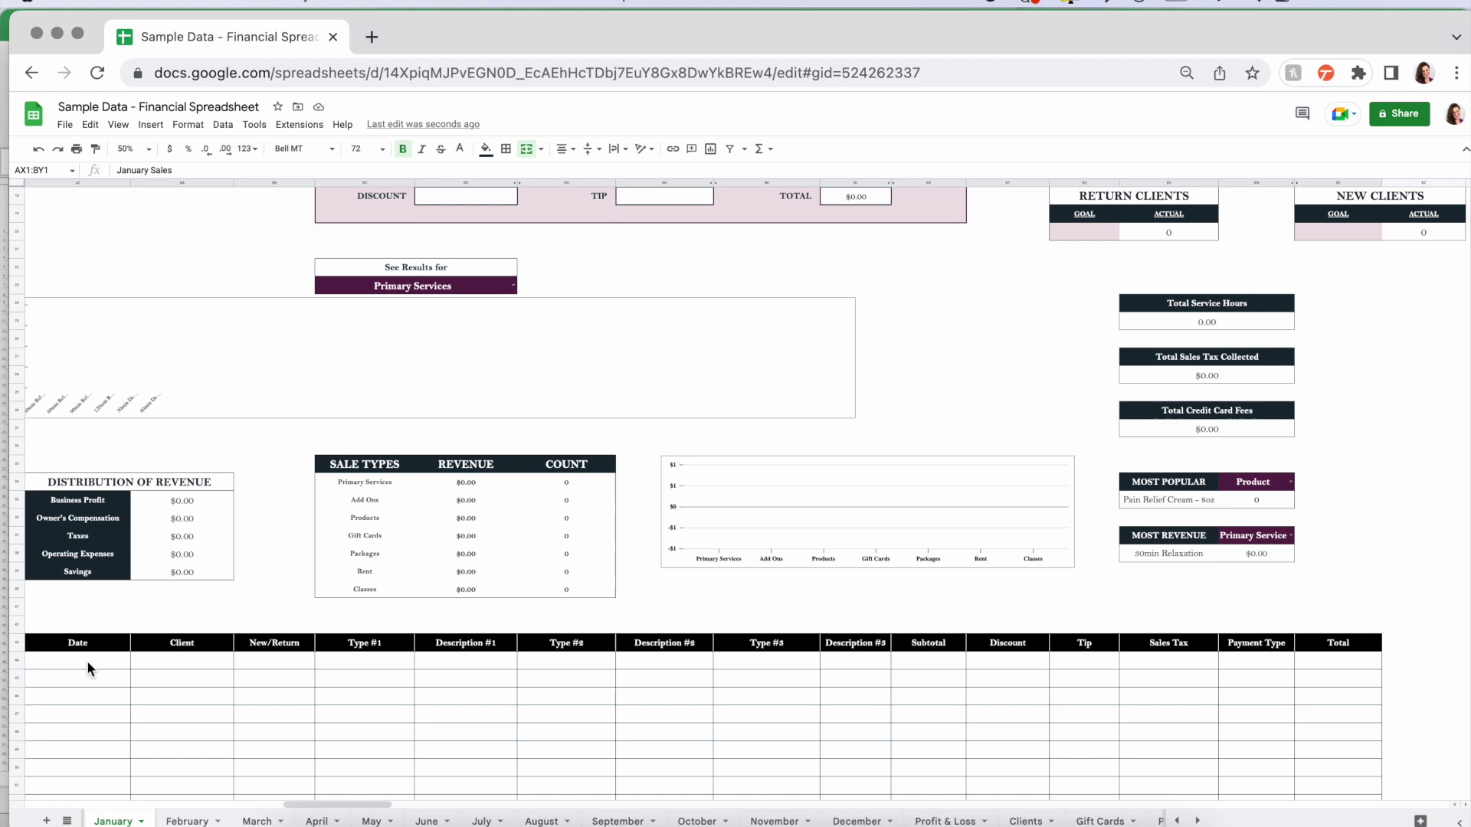
- Inspect the first sales log row and its formulas
{"action": "left_click_drag", "start_coordinate": [88, 664], "coordinate": [870, 673]}
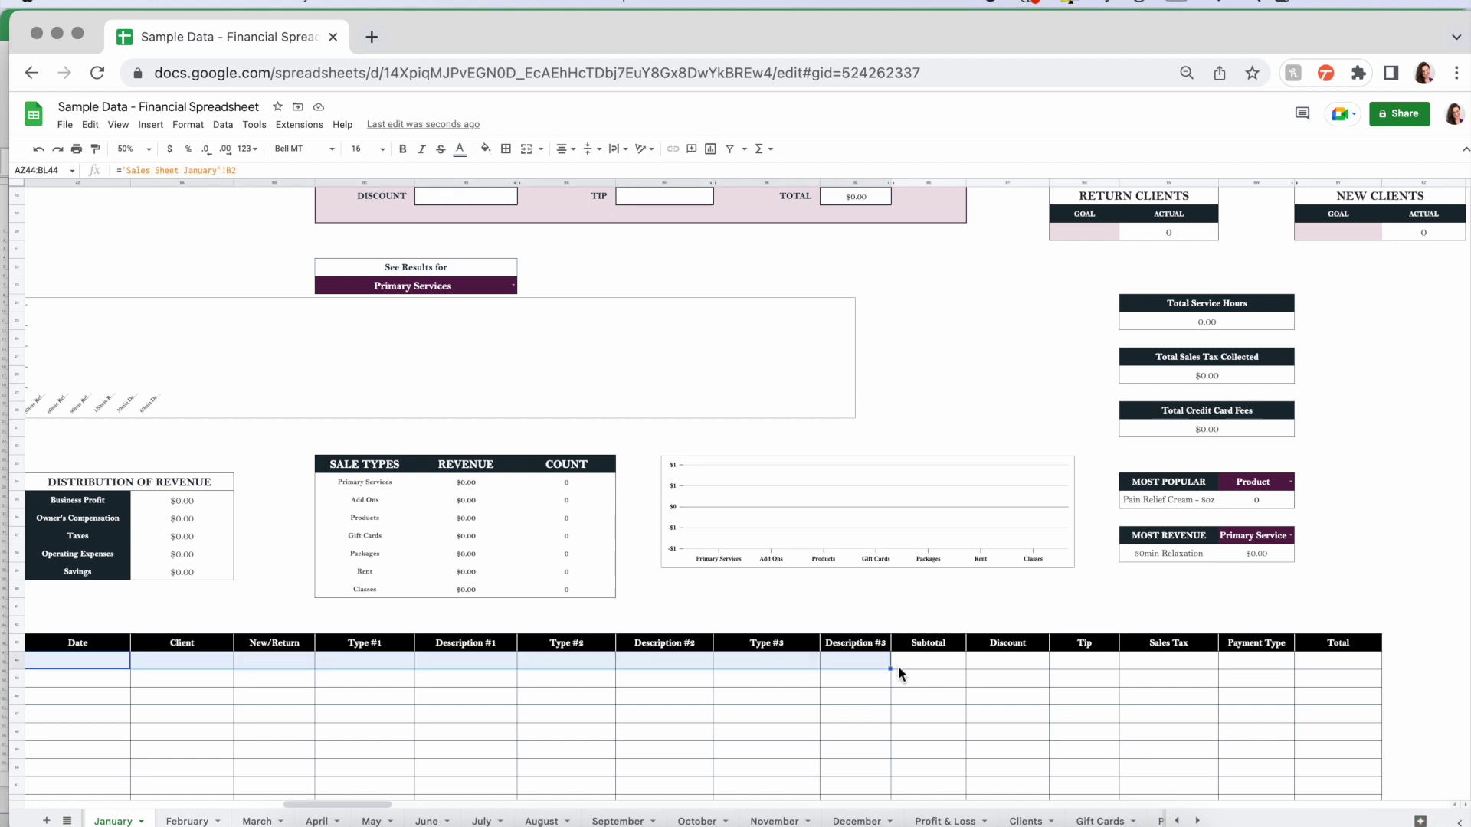
{"action": "left_click", "coordinate": [498, 714]}
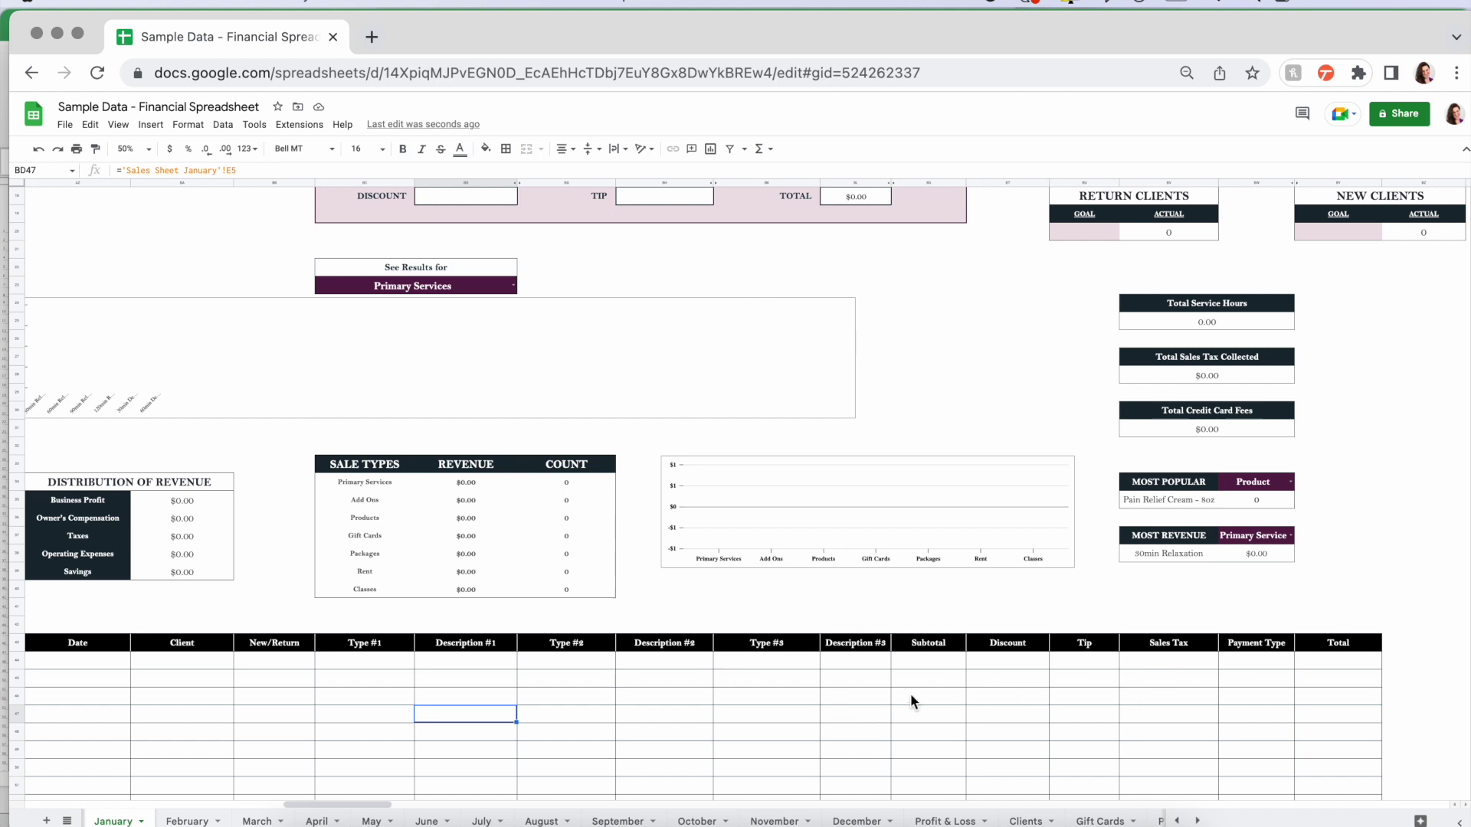
{"action": "scroll", "coordinate": [735, 613], "scroll_direction": "up", "scroll_amount": 5}
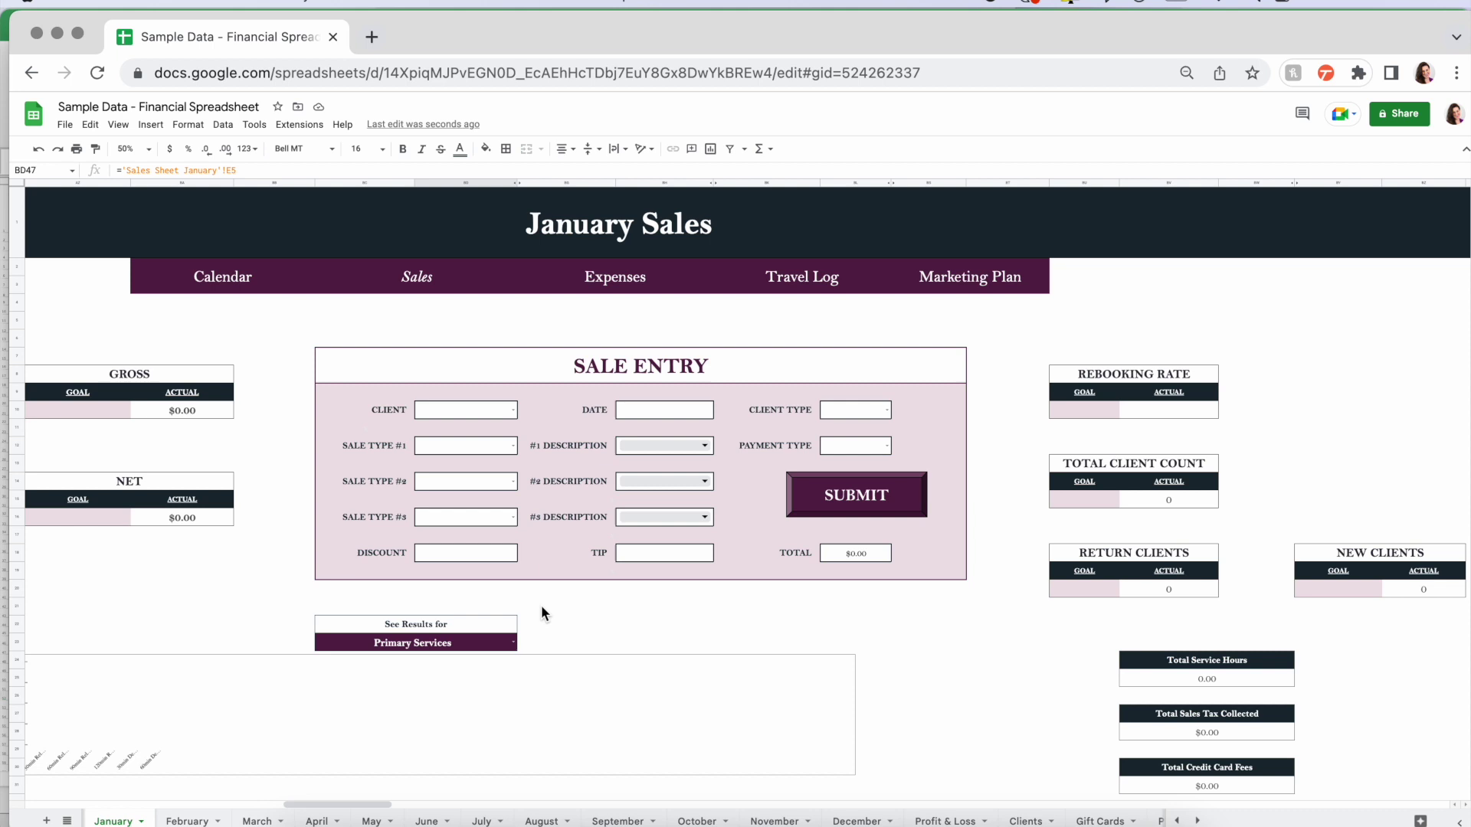
- Choose the client, set the sale date to 1/23/2023 and client type New
{"action": "left_click", "coordinate": [513, 411]}
{"action": "left_click", "coordinate": [454, 426]}
{"action": "left_click", "coordinate": [664, 409]}
{"action": "type", "text": "1/23"}
{"action": "left_click", "coordinate": [887, 410]}
{"action": "left_click", "coordinate": [850, 427]}
- Add items: PrimaryServices 30min Relaxation, AddOns Hot Stone, Products Pain Relief Cream - 8oz
{"action": "left_click", "coordinate": [512, 445]}
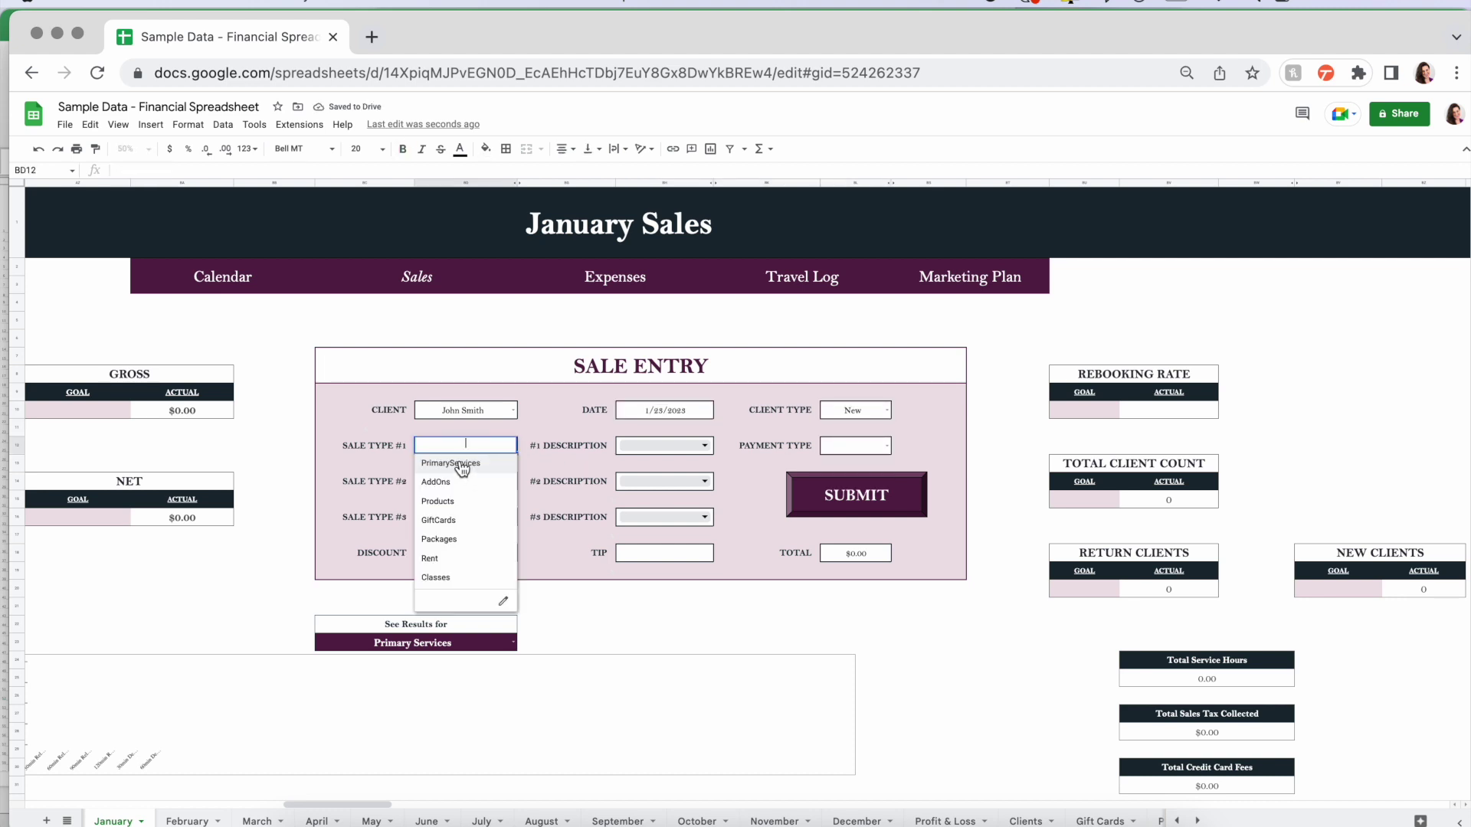
{"action": "left_click", "coordinate": [462, 465]}
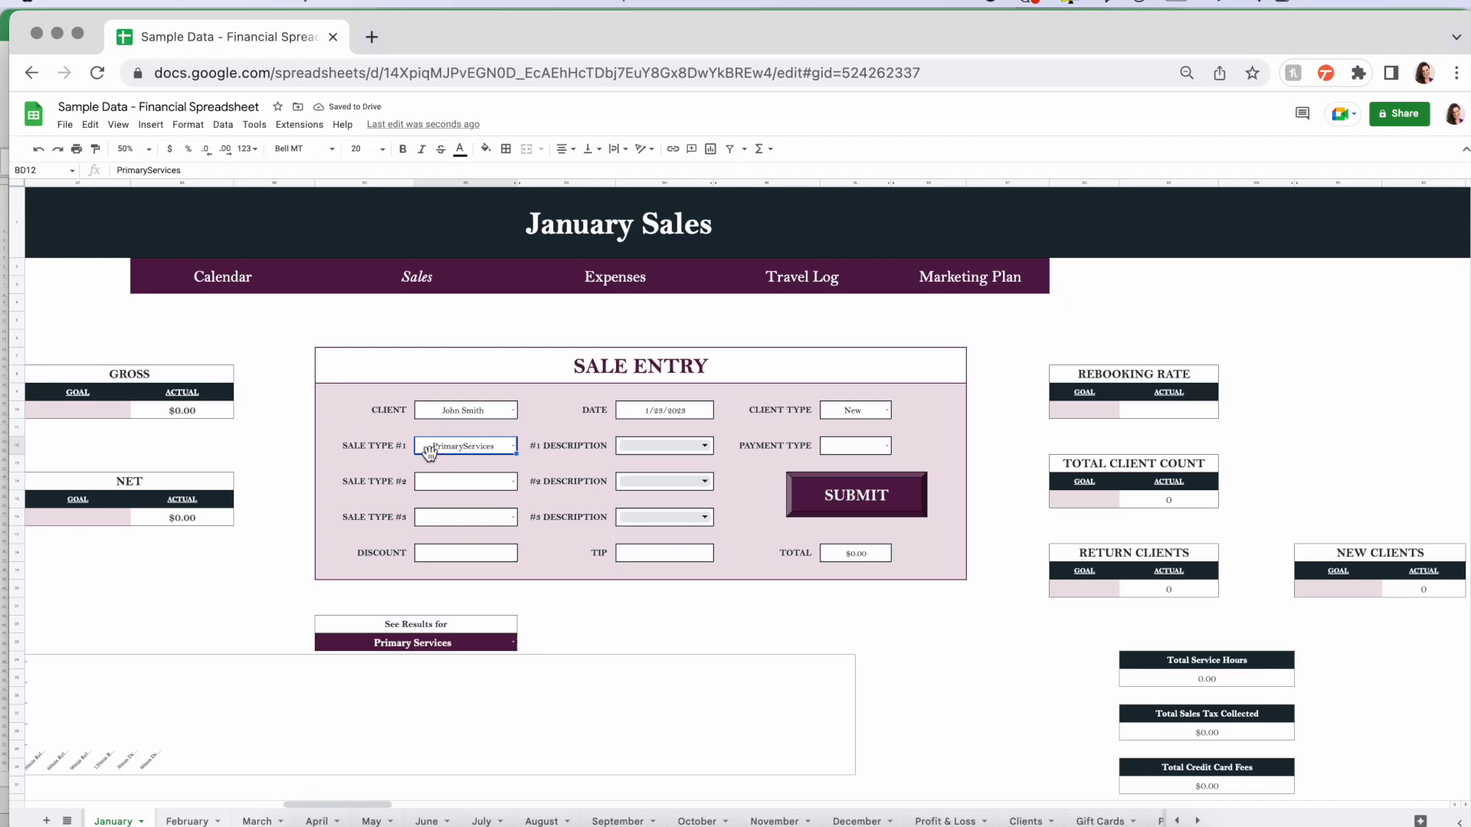
{"action": "left_click", "coordinate": [706, 444]}
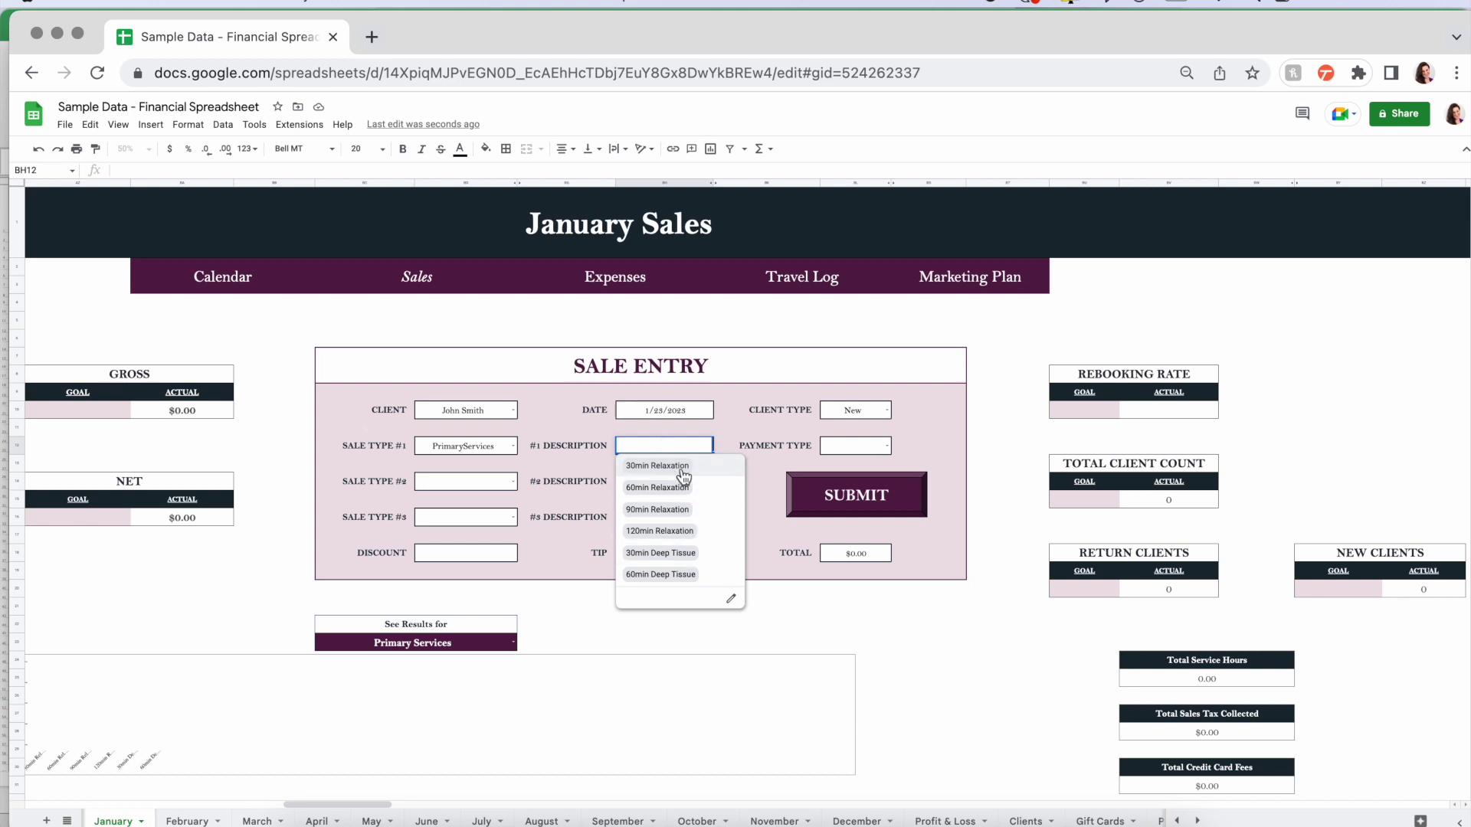
{"action": "left_click", "coordinate": [704, 467]}
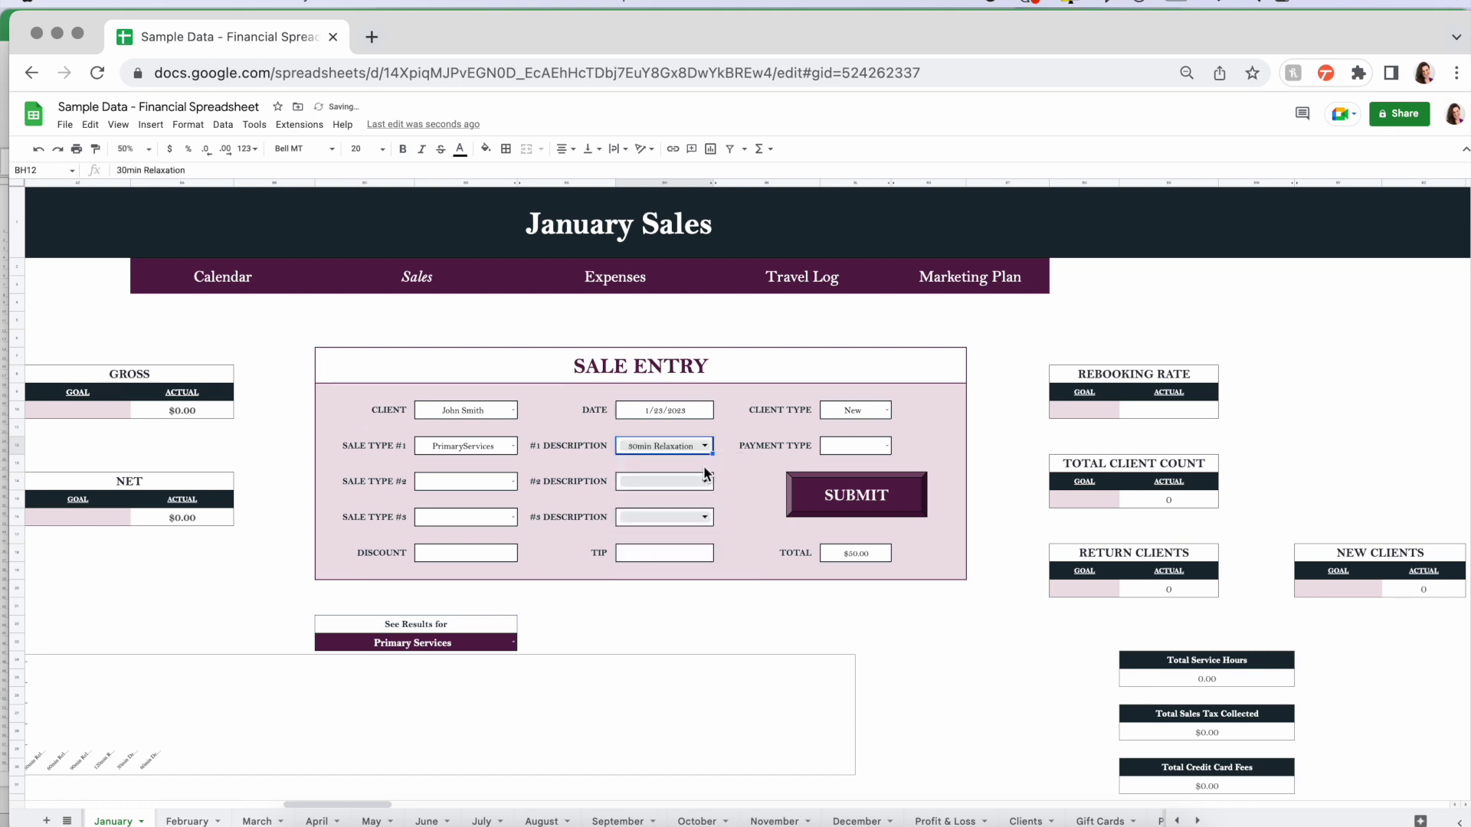
{"action": "left_click", "coordinate": [516, 481]}
{"action": "left_click", "coordinate": [458, 517]}
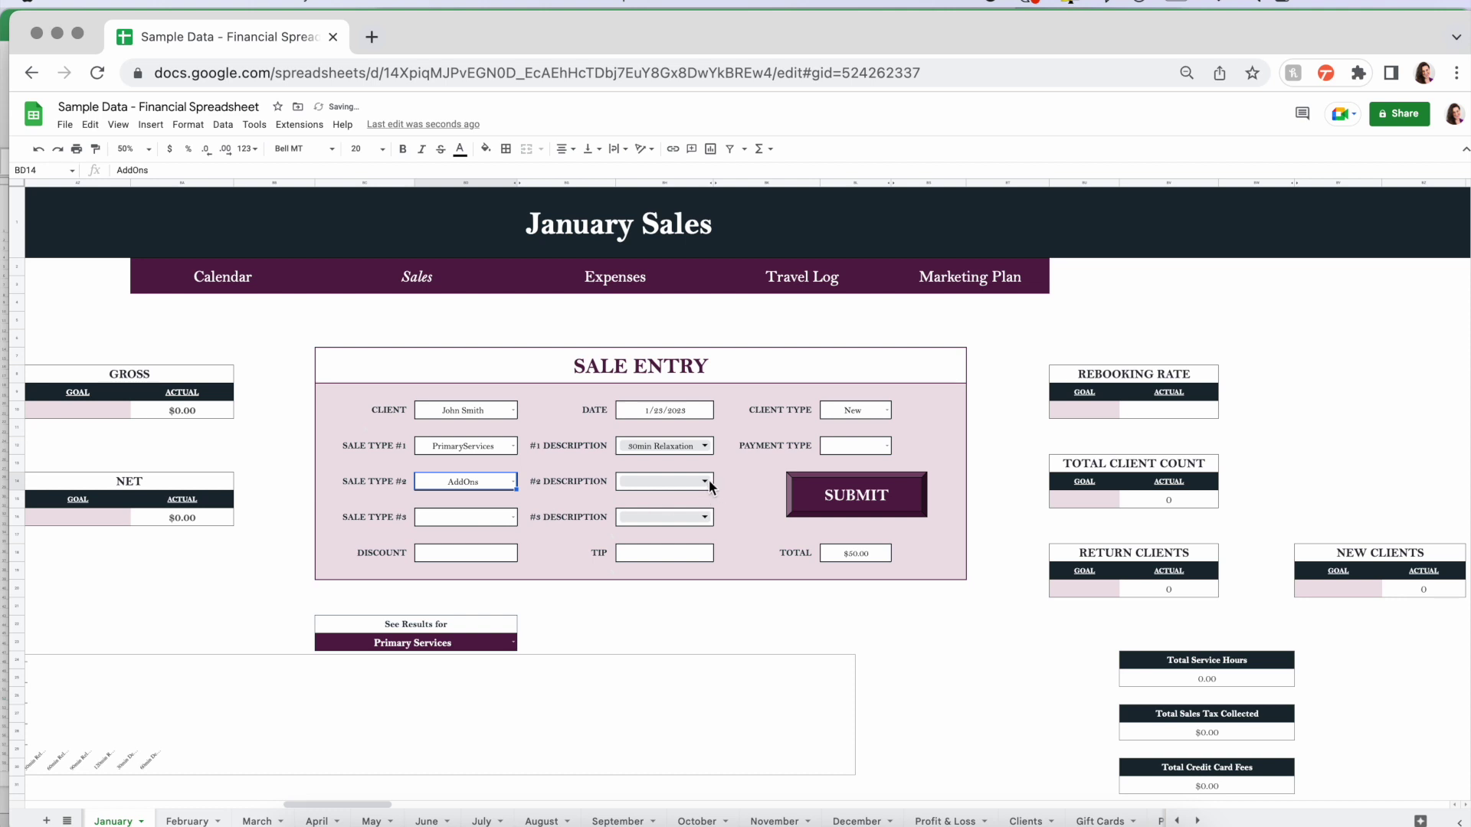
{"action": "left_click", "coordinate": [708, 481]}
{"action": "left_click", "coordinate": [677, 505]}
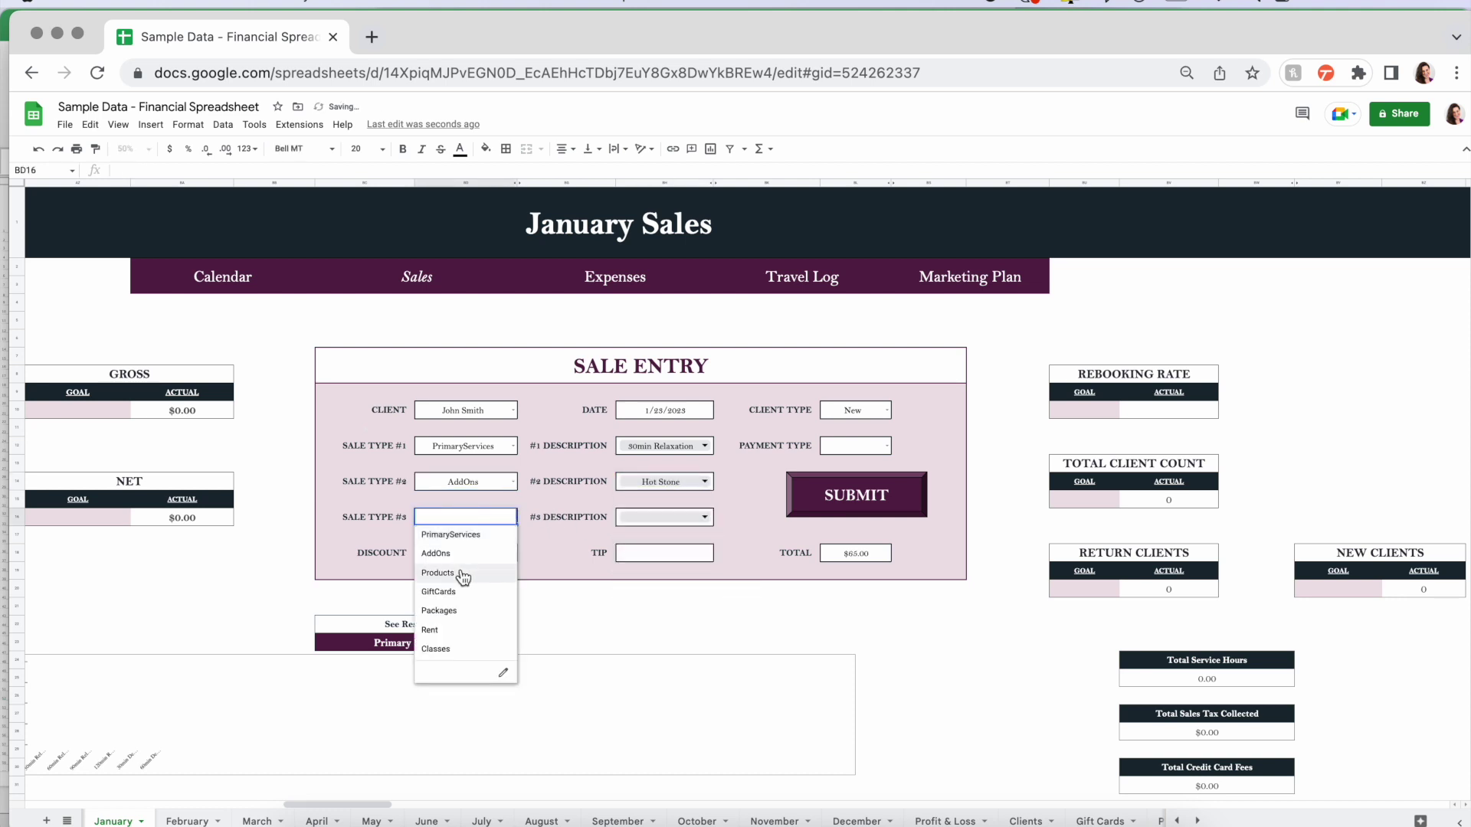
{"action": "left_click", "coordinate": [440, 572]}
{"action": "left_click", "coordinate": [704, 515]}
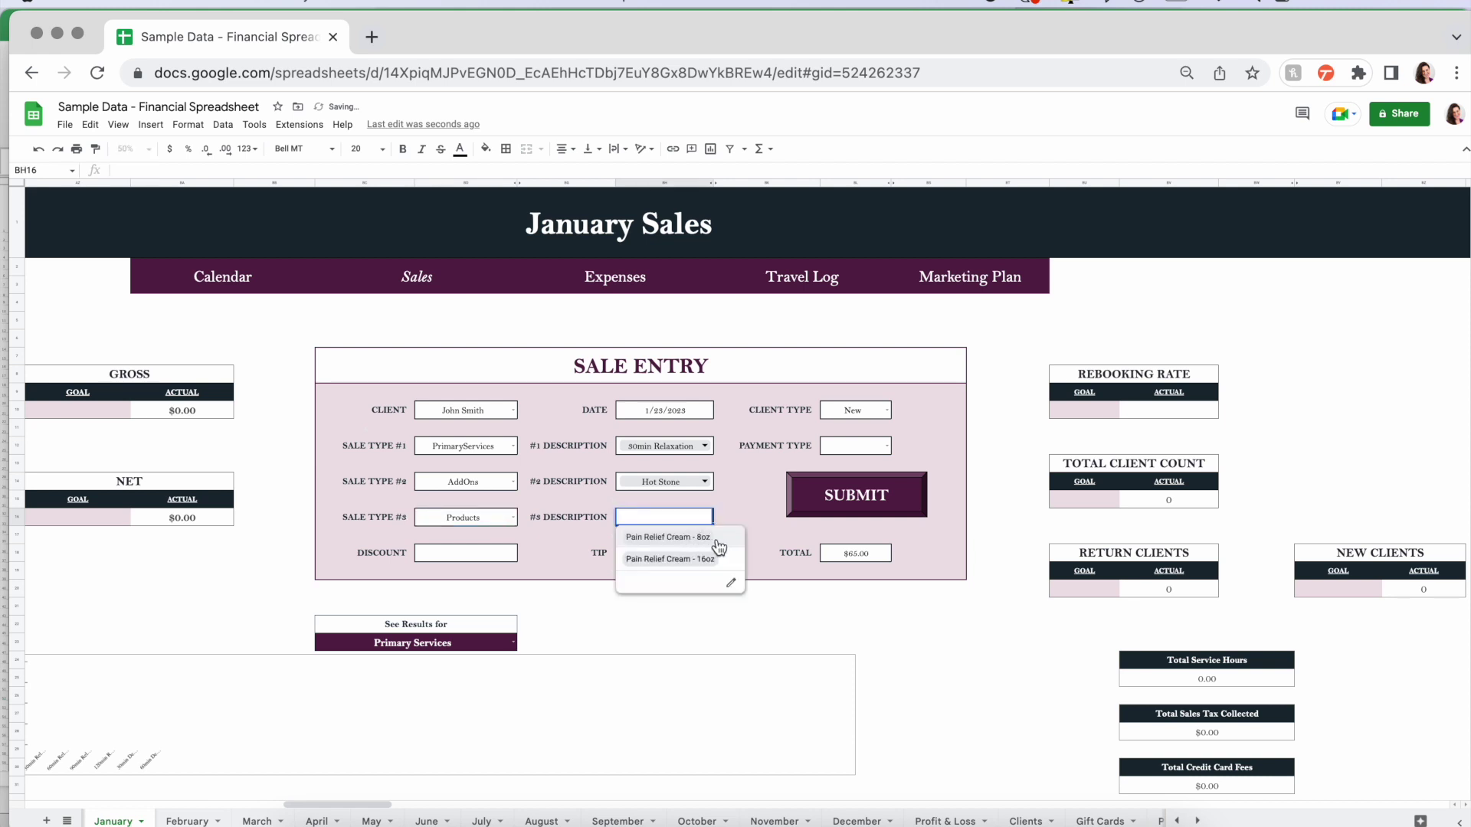
{"action": "left_click", "coordinate": [720, 539]}
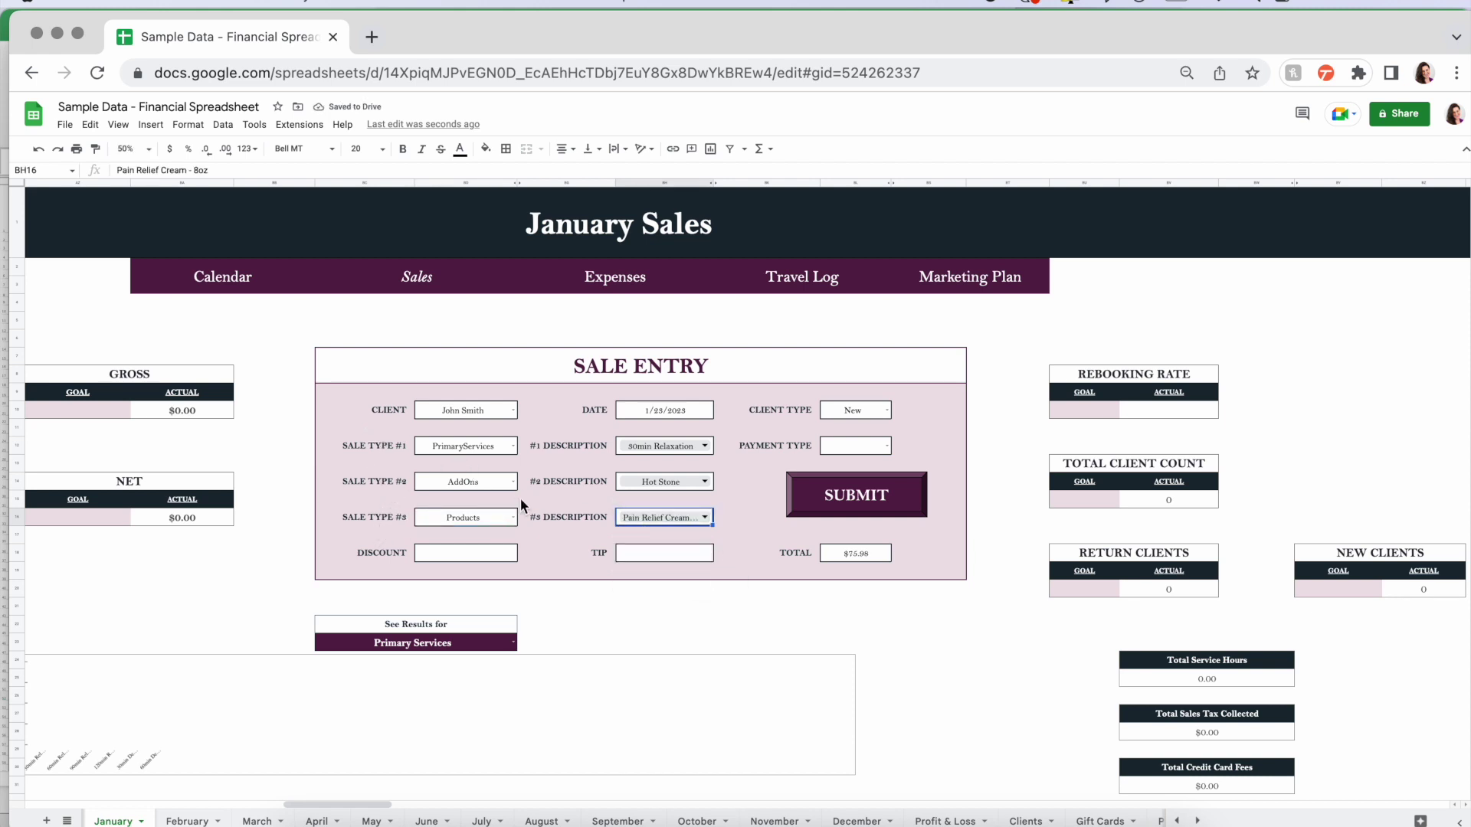
- Set payment to Card, a $10 discount and $20 tip, then submit the sale
{"action": "left_click", "coordinate": [887, 446]}
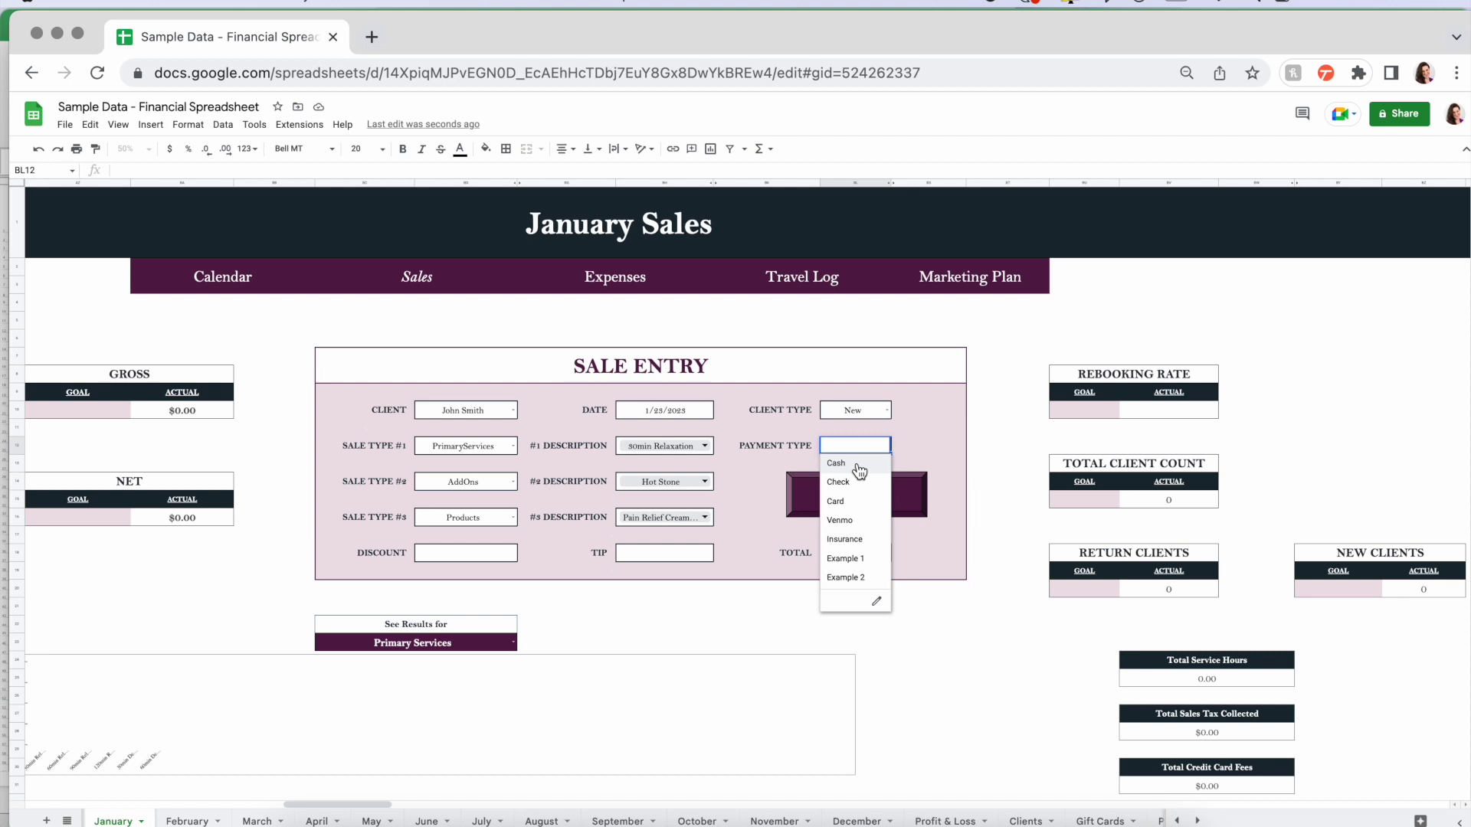
{"action": "left_click", "coordinate": [858, 503]}
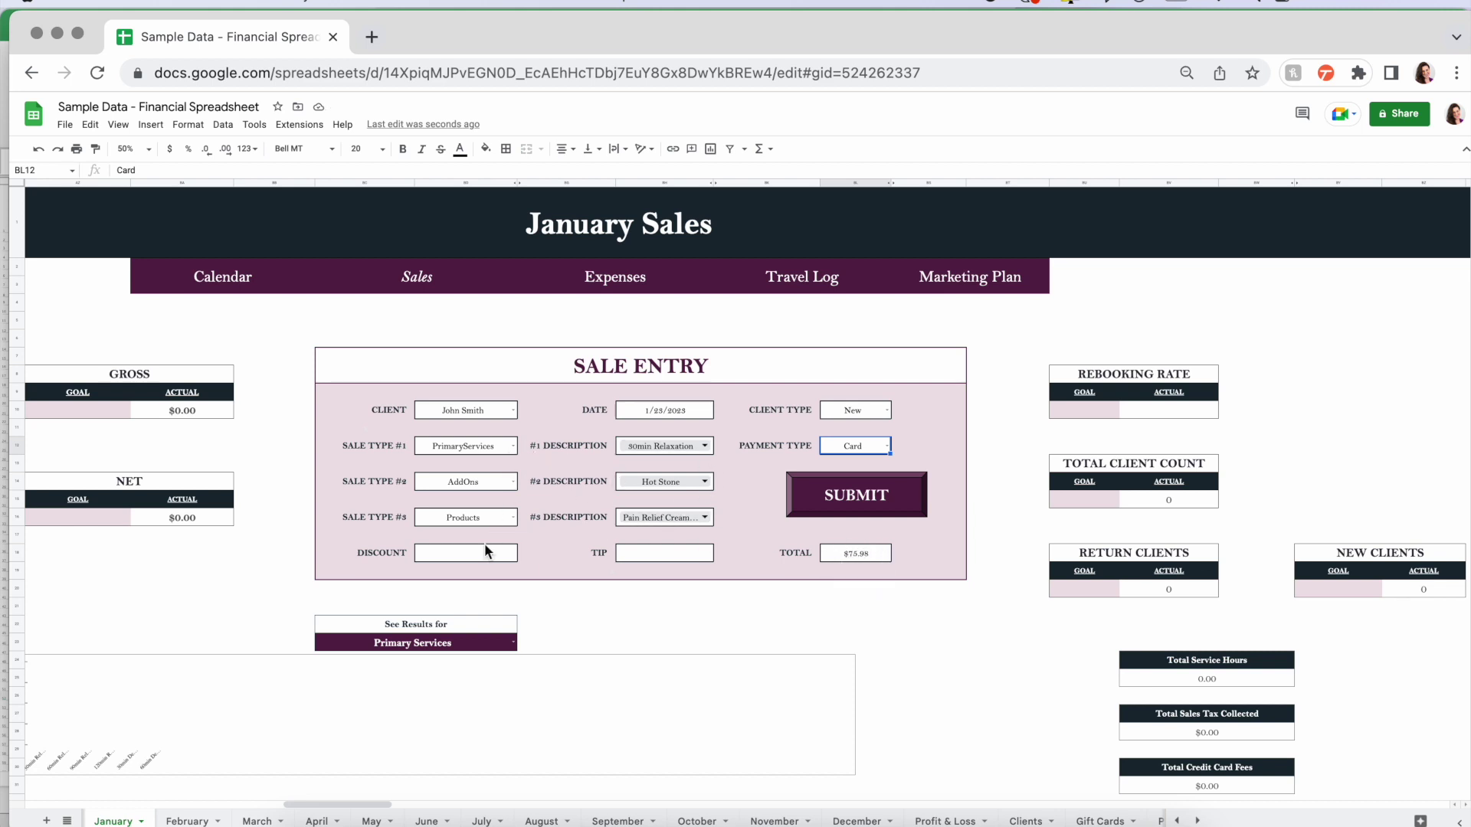
{"action": "left_click", "coordinate": [457, 553]}
{"action": "type", "text": "10"}
{"action": "key", "text": "Tab"}
{"action": "left_click", "coordinate": [664, 553]}
{"action": "type", "text": "20"}
{"action": "key", "text": "Return"}
{"action": "left_click", "coordinate": [867, 550]}
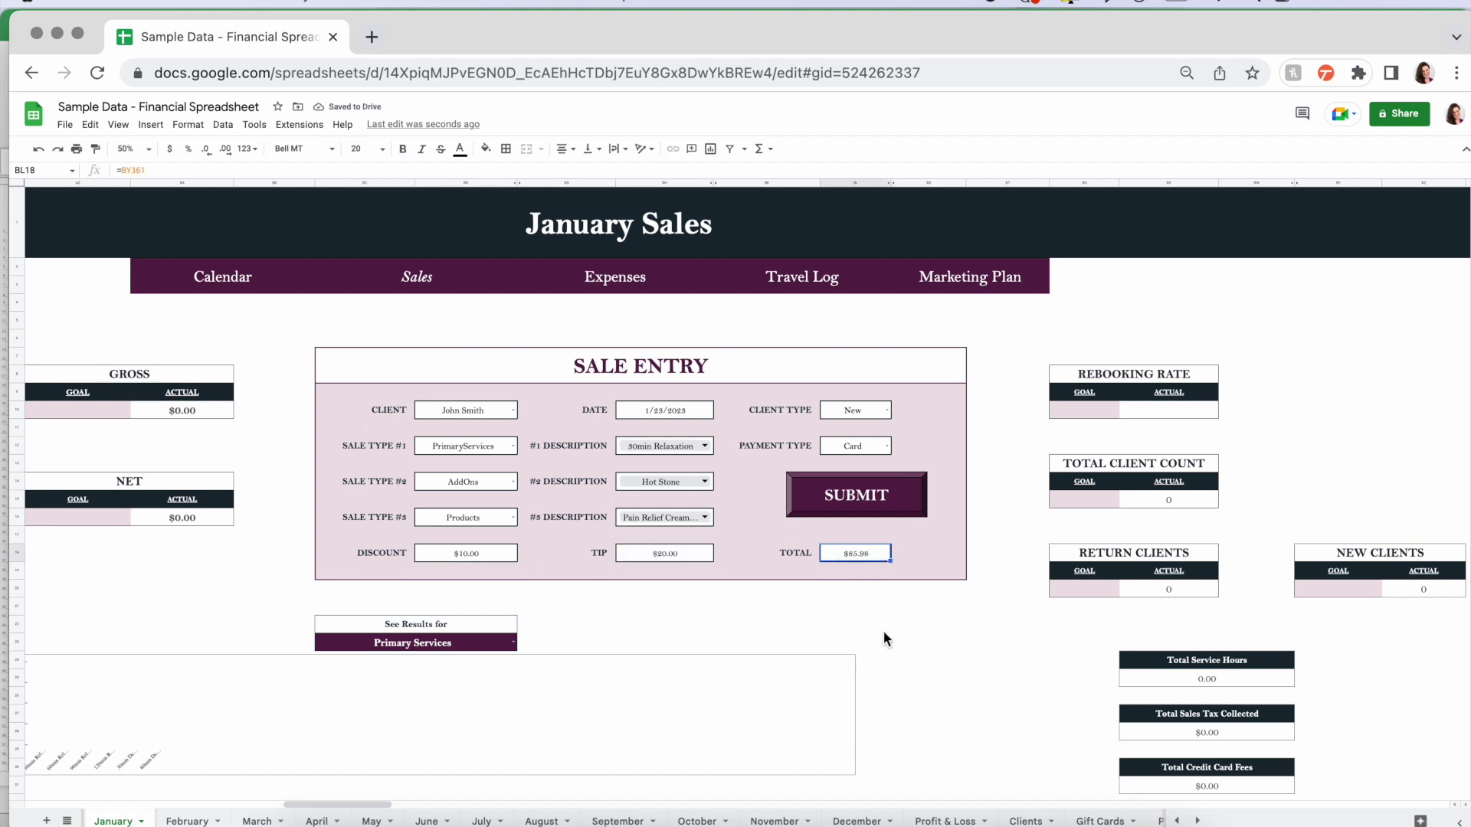
{"action": "left_click", "coordinate": [852, 488]}
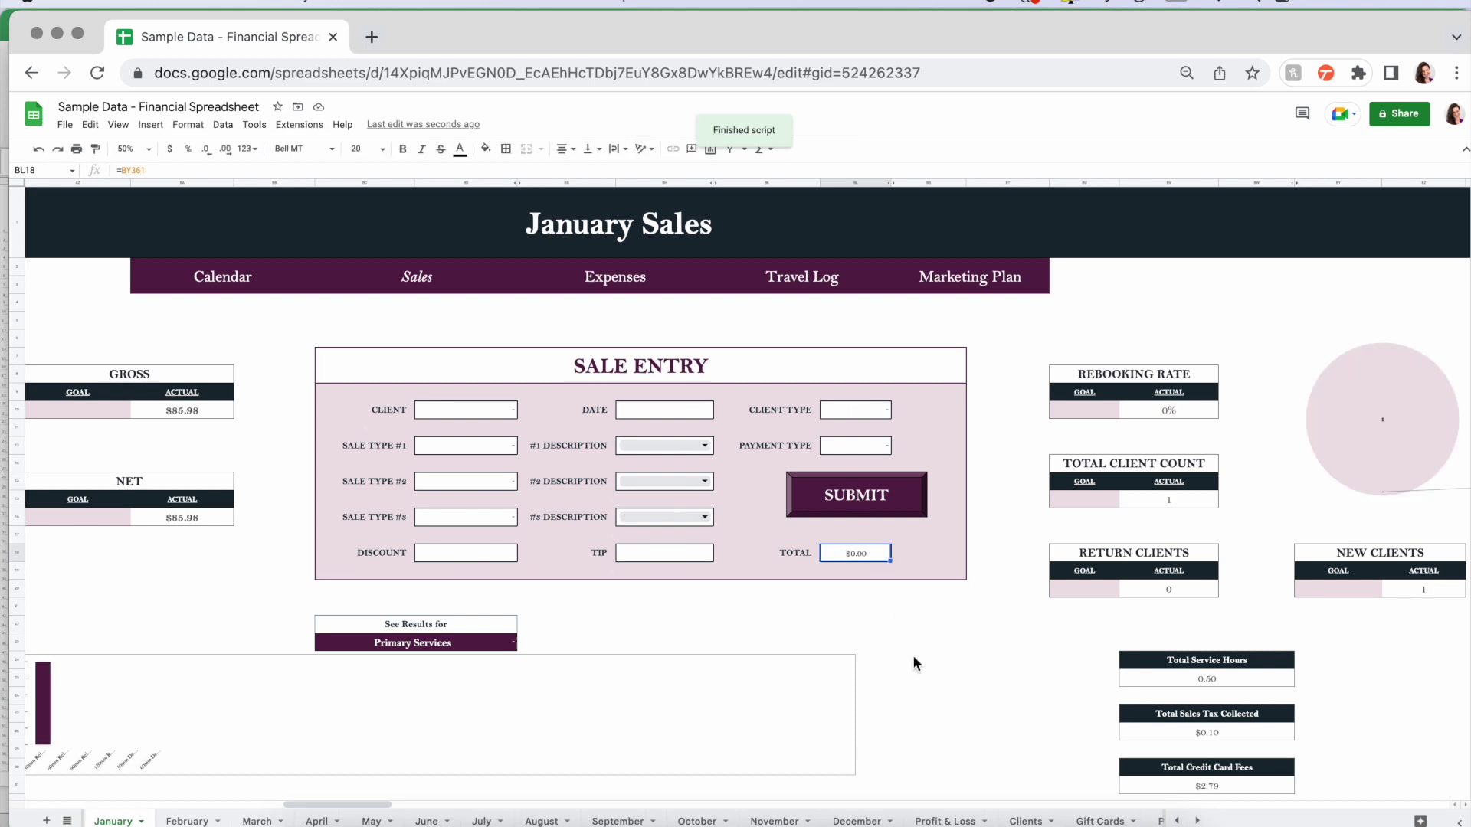
- Scroll through the updated sales log, revenue tables and charts, then back up
{"action": "scroll", "coordinate": [912, 655], "scroll_direction": "down", "scroll_amount": 5}
{"action": "scroll", "coordinate": [913, 655], "scroll_direction": "left", "scroll_amount": 3}
{"action": "scroll", "coordinate": [913, 655], "scroll_direction": "down", "scroll_amount": 1}
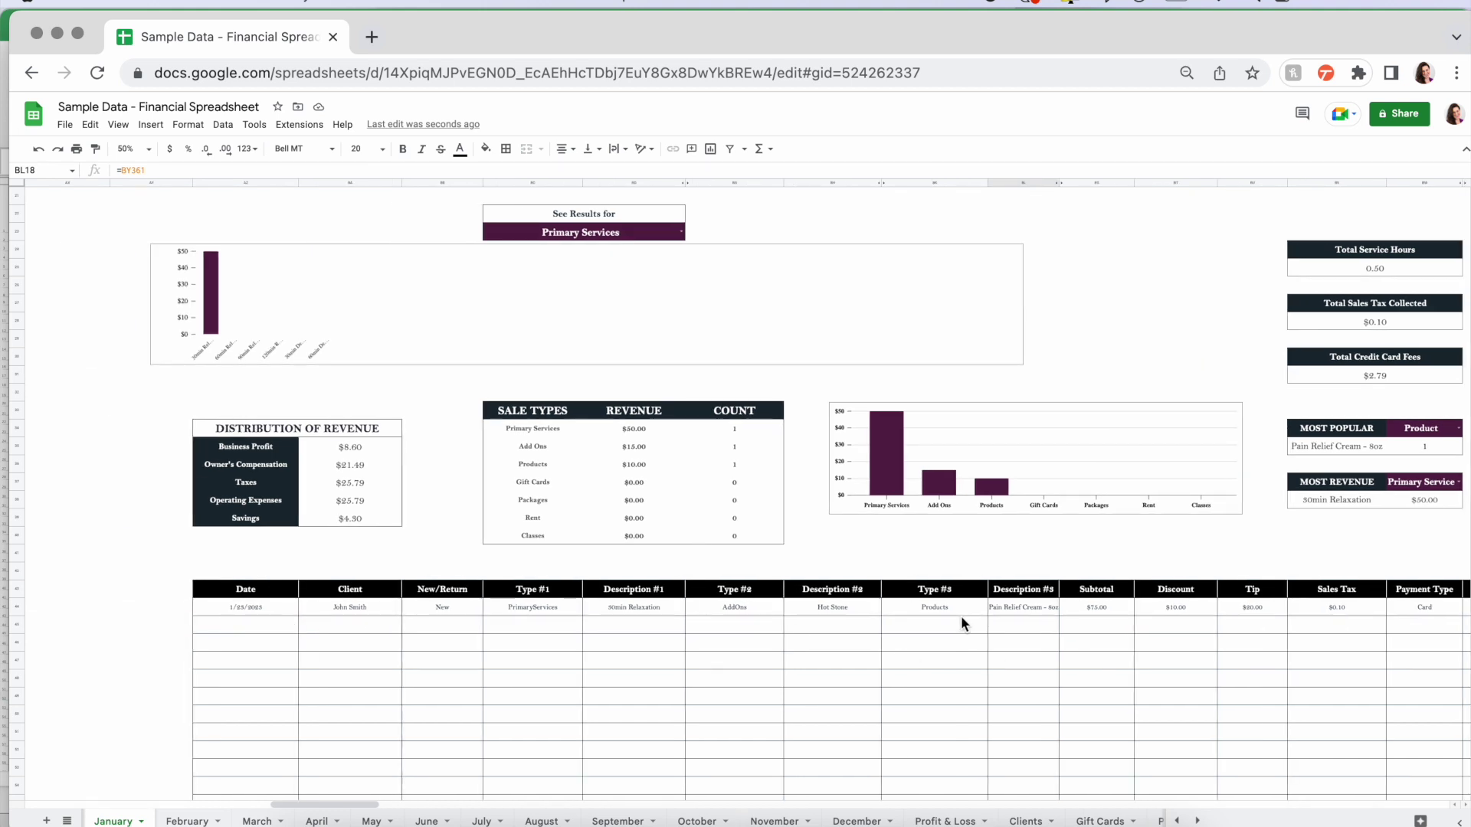
{"action": "scroll", "coordinate": [961, 614], "scroll_direction": "up", "scroll_amount": 2}
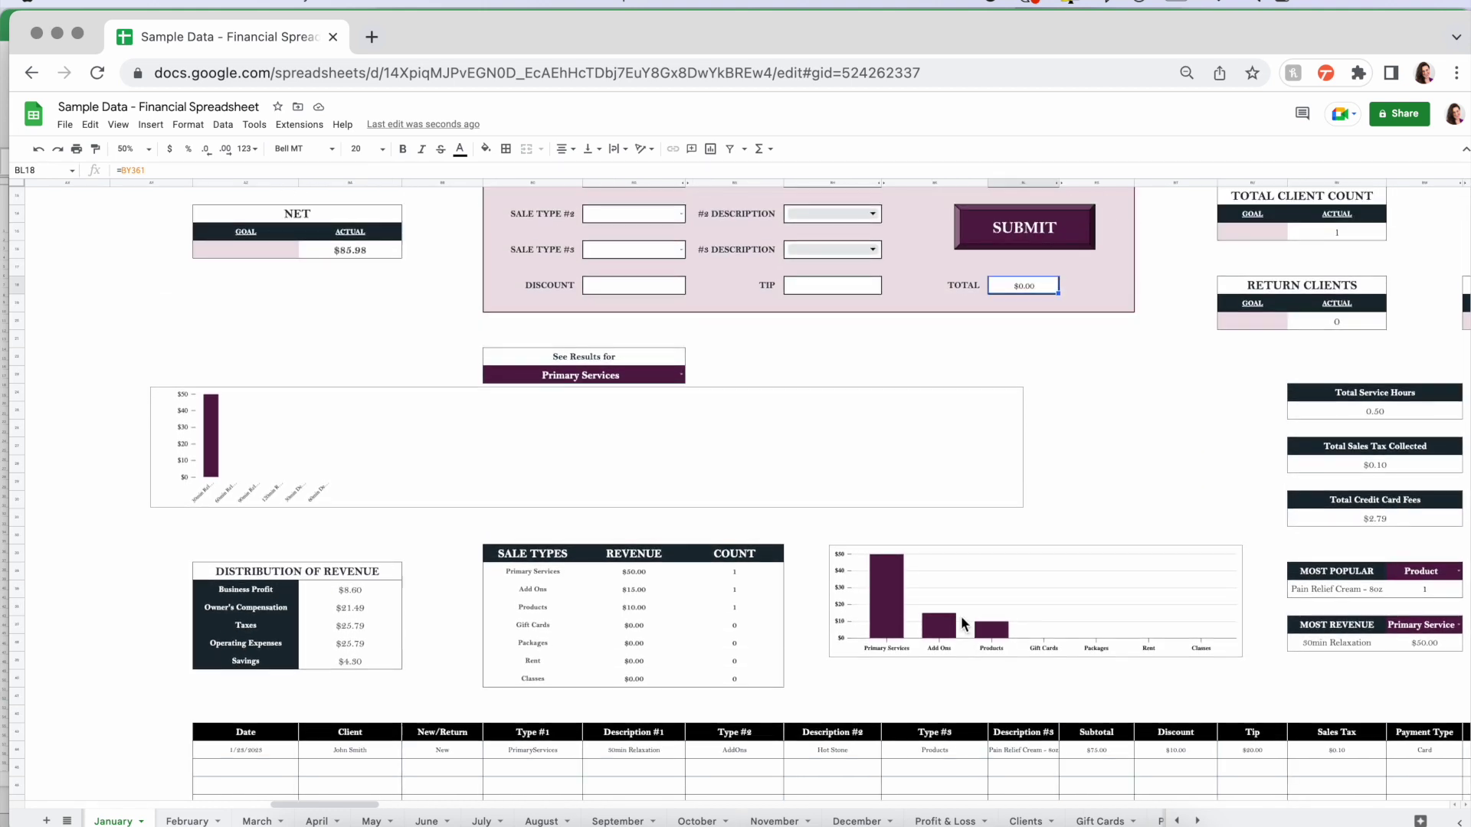
{"action": "scroll", "coordinate": [962, 622], "scroll_direction": "up", "scroll_amount": 1}
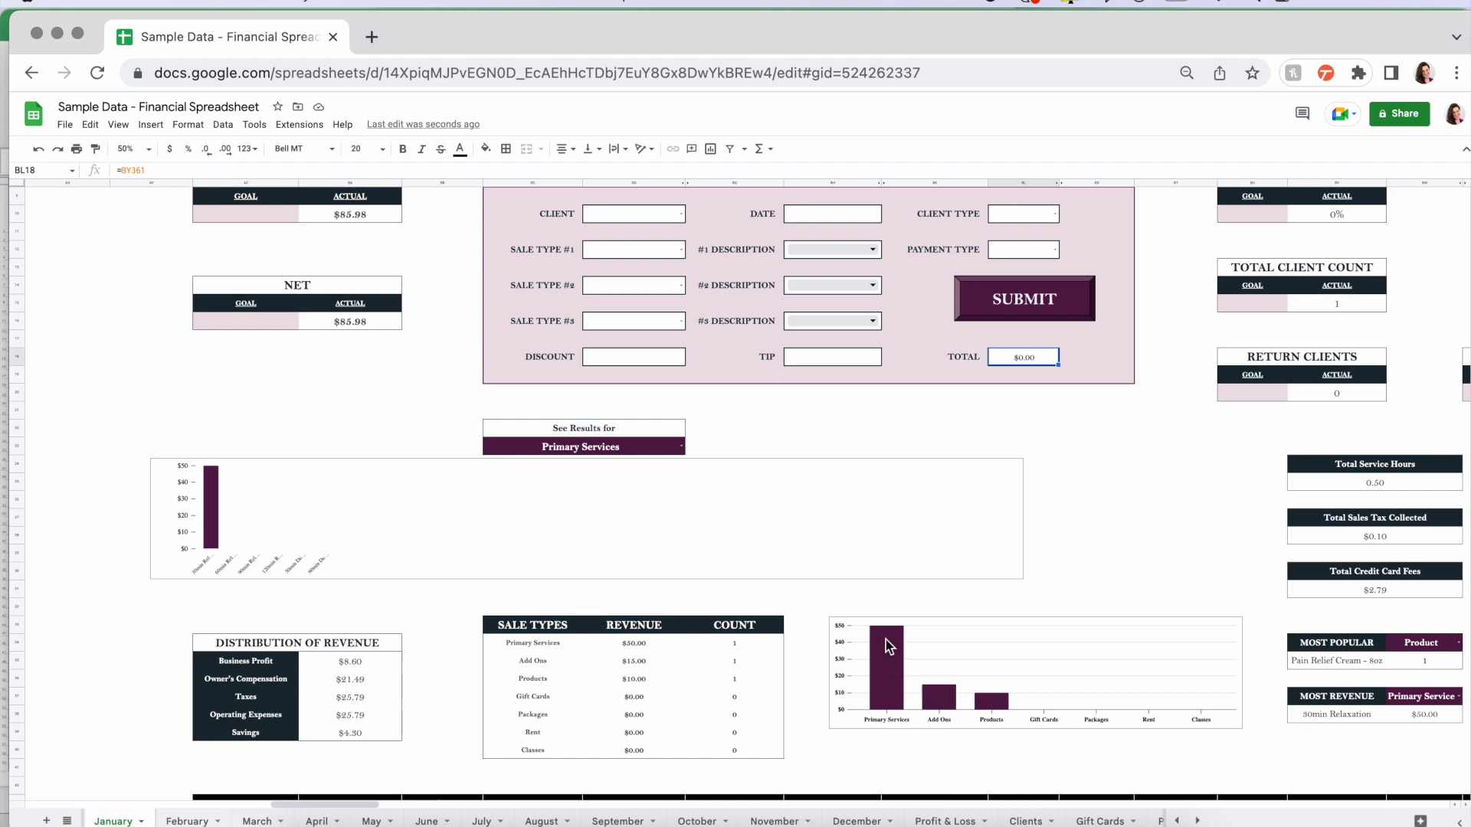
{"action": "scroll", "coordinate": [885, 641], "scroll_direction": "up", "scroll_amount": 3}
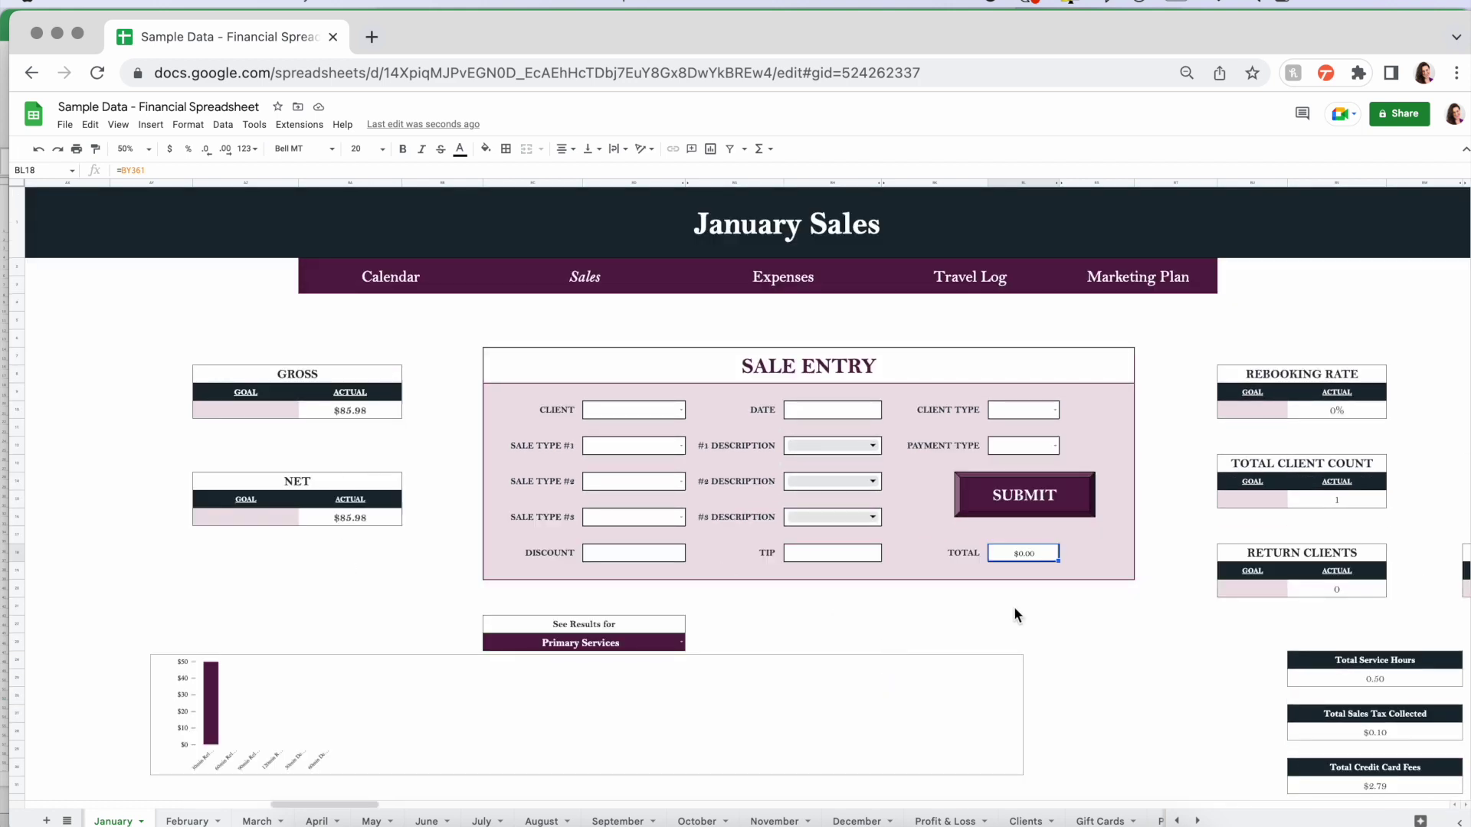
{"action": "scroll", "coordinate": [1118, 645], "scroll_direction": "right", "scroll_amount": 2}
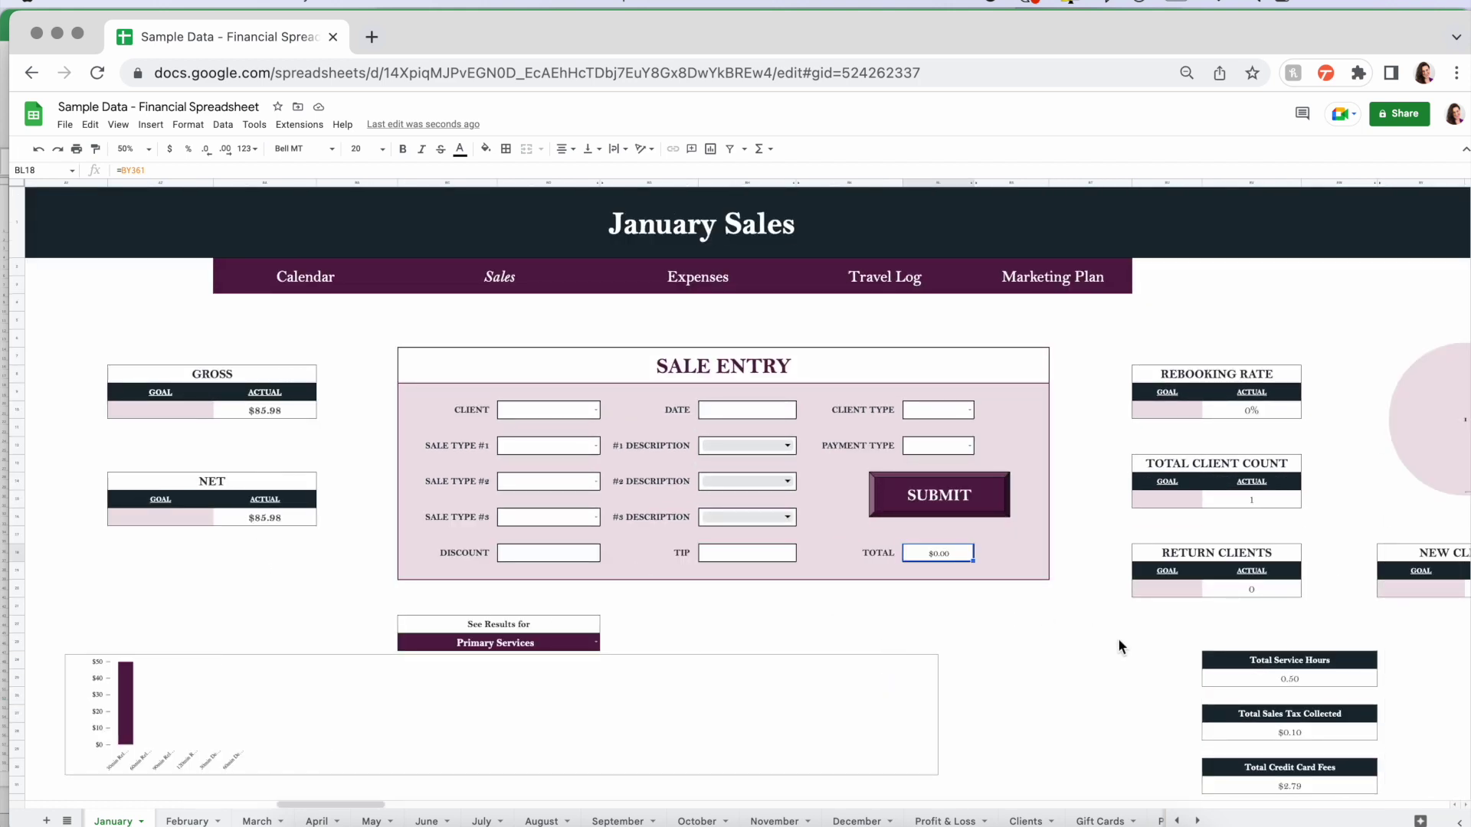
{"action": "scroll", "coordinate": [1118, 647], "scroll_direction": "down", "scroll_amount": 1}
{"action": "scroll", "coordinate": [1118, 647], "scroll_direction": "right", "scroll_amount": 2}
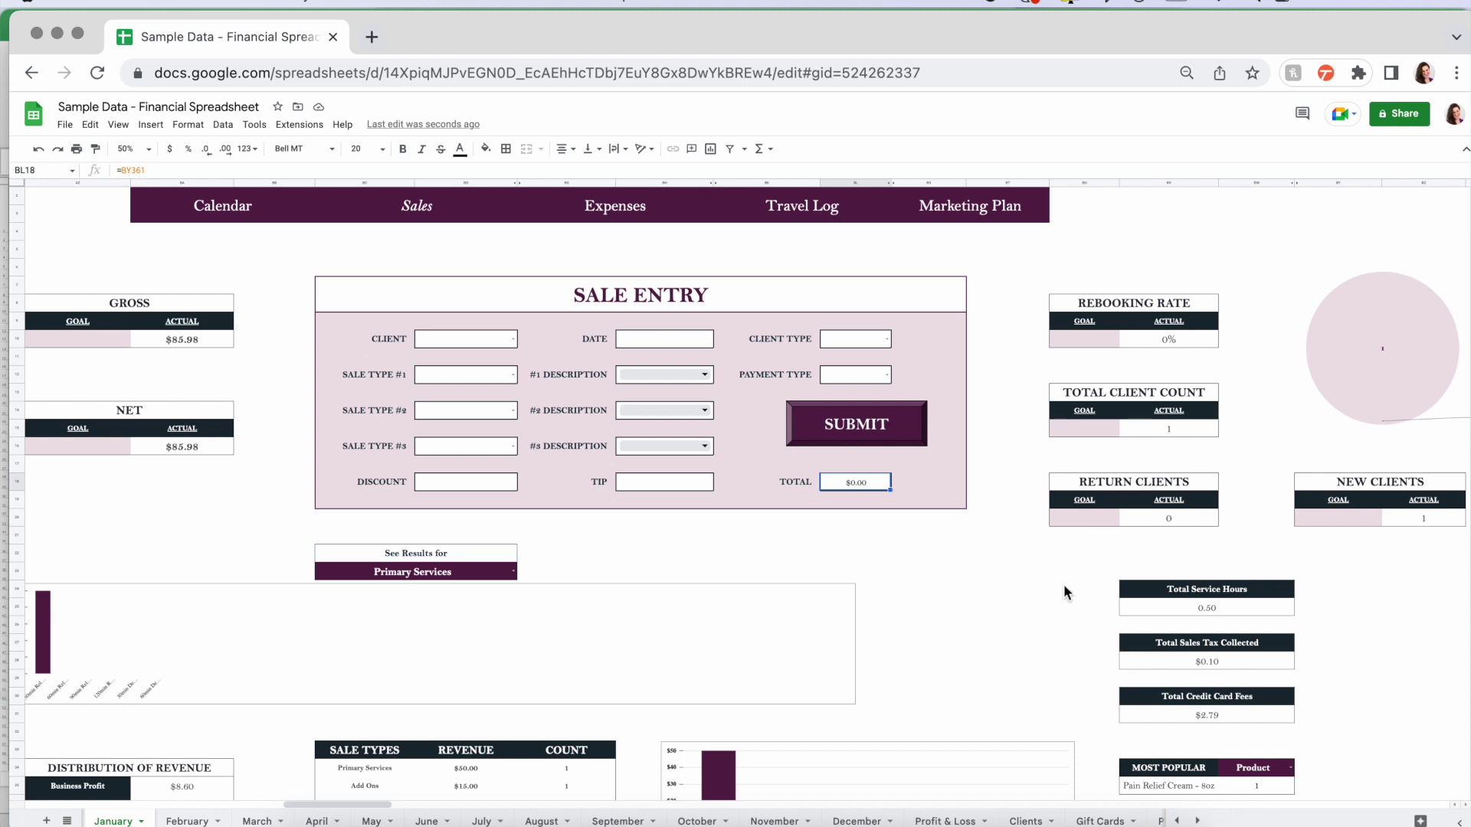
{"action": "scroll", "coordinate": [875, 588], "scroll_direction": "up", "scroll_amount": 1}
{"action": "scroll", "coordinate": [876, 589], "scroll_direction": "left", "scroll_amount": 2}
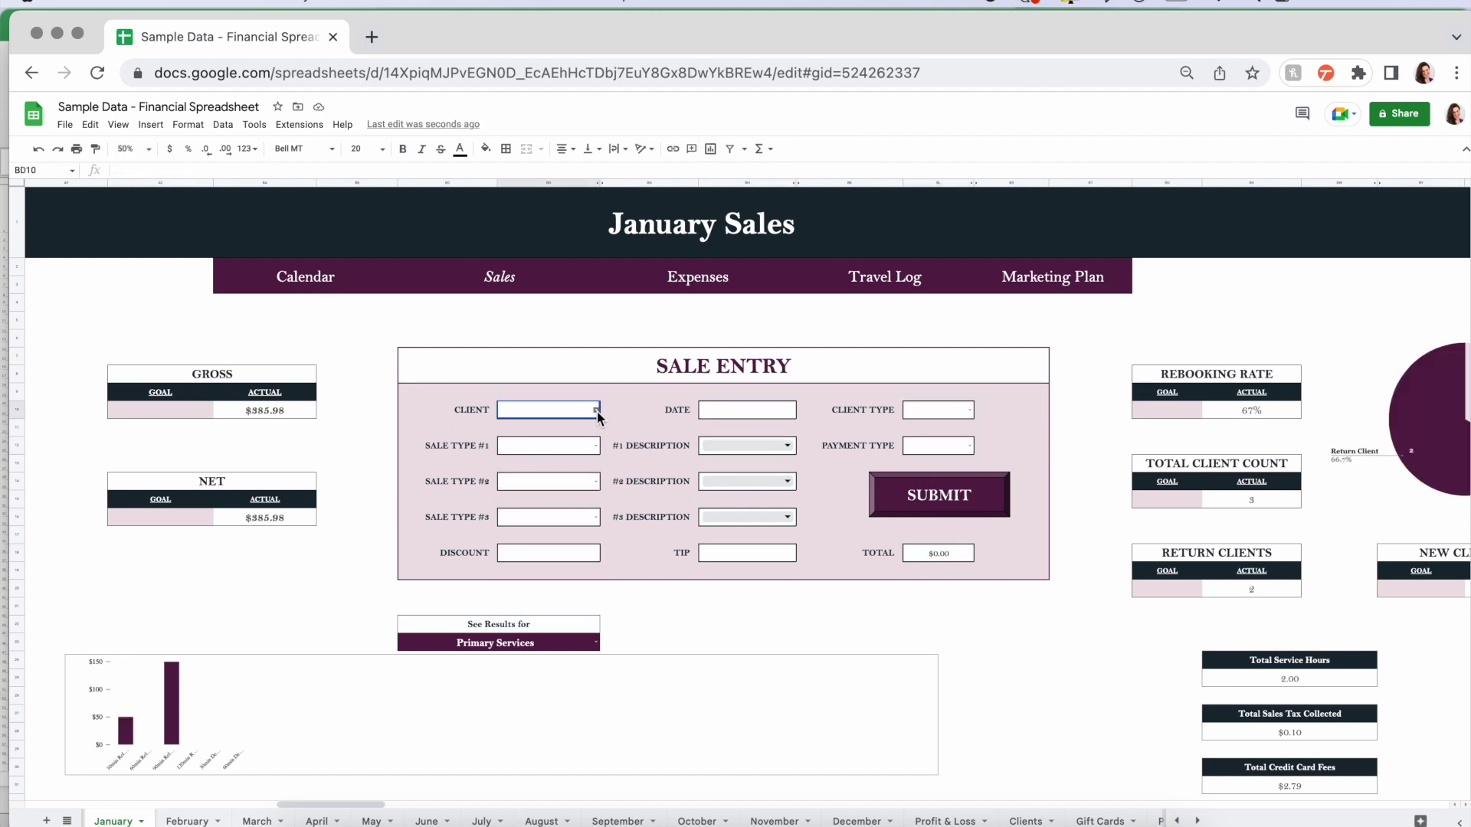
- Leave the submitted form, review the five-row January sales log, and check the $652.93 gross actual
{"action": "left_click", "coordinate": [1031, 642]}
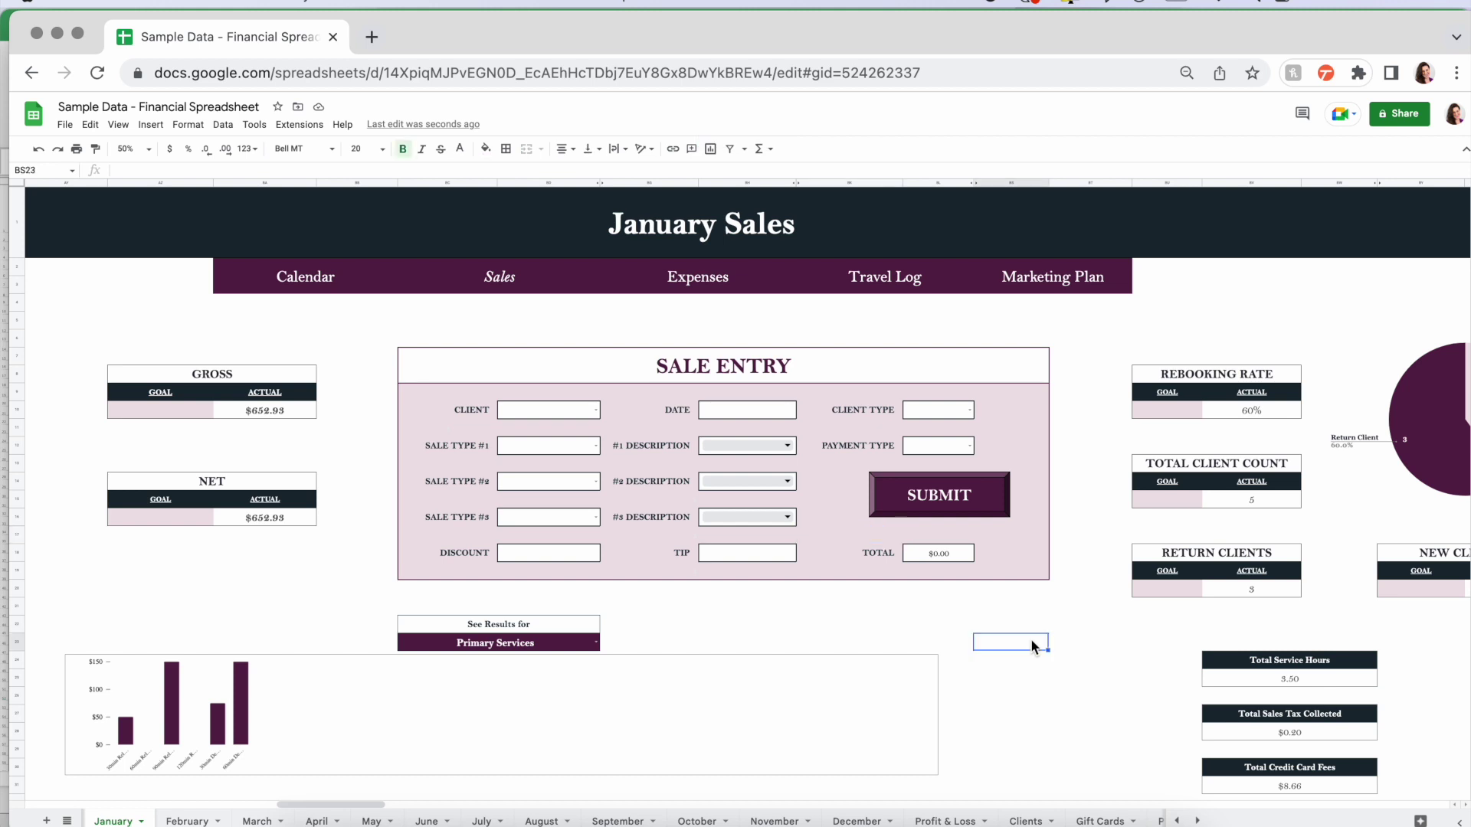
{"action": "scroll", "coordinate": [1031, 644], "scroll_direction": "down", "scroll_amount": 10}
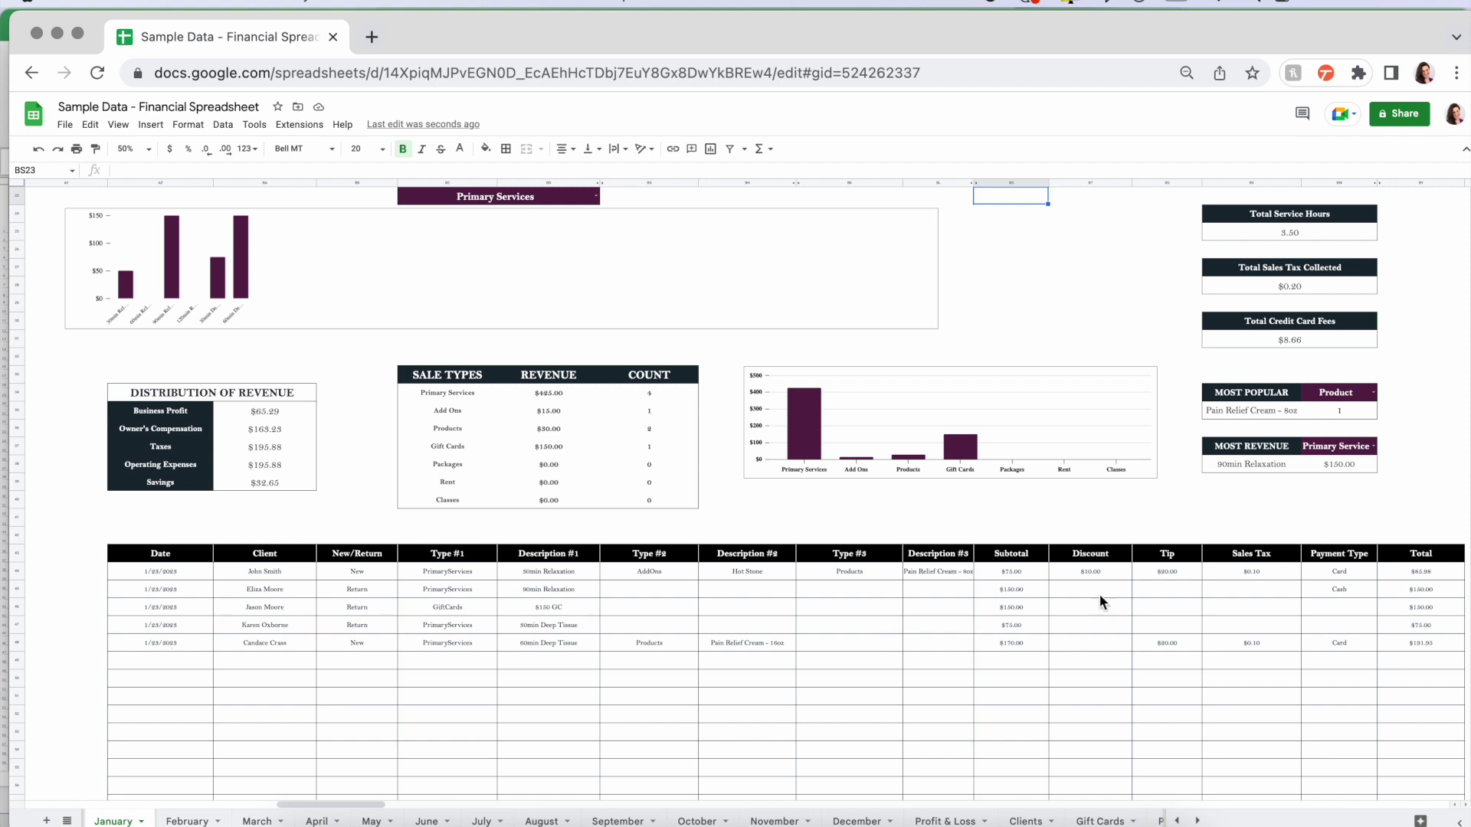
{"action": "scroll", "coordinate": [1270, 620], "scroll_direction": "down", "scroll_amount": 1}
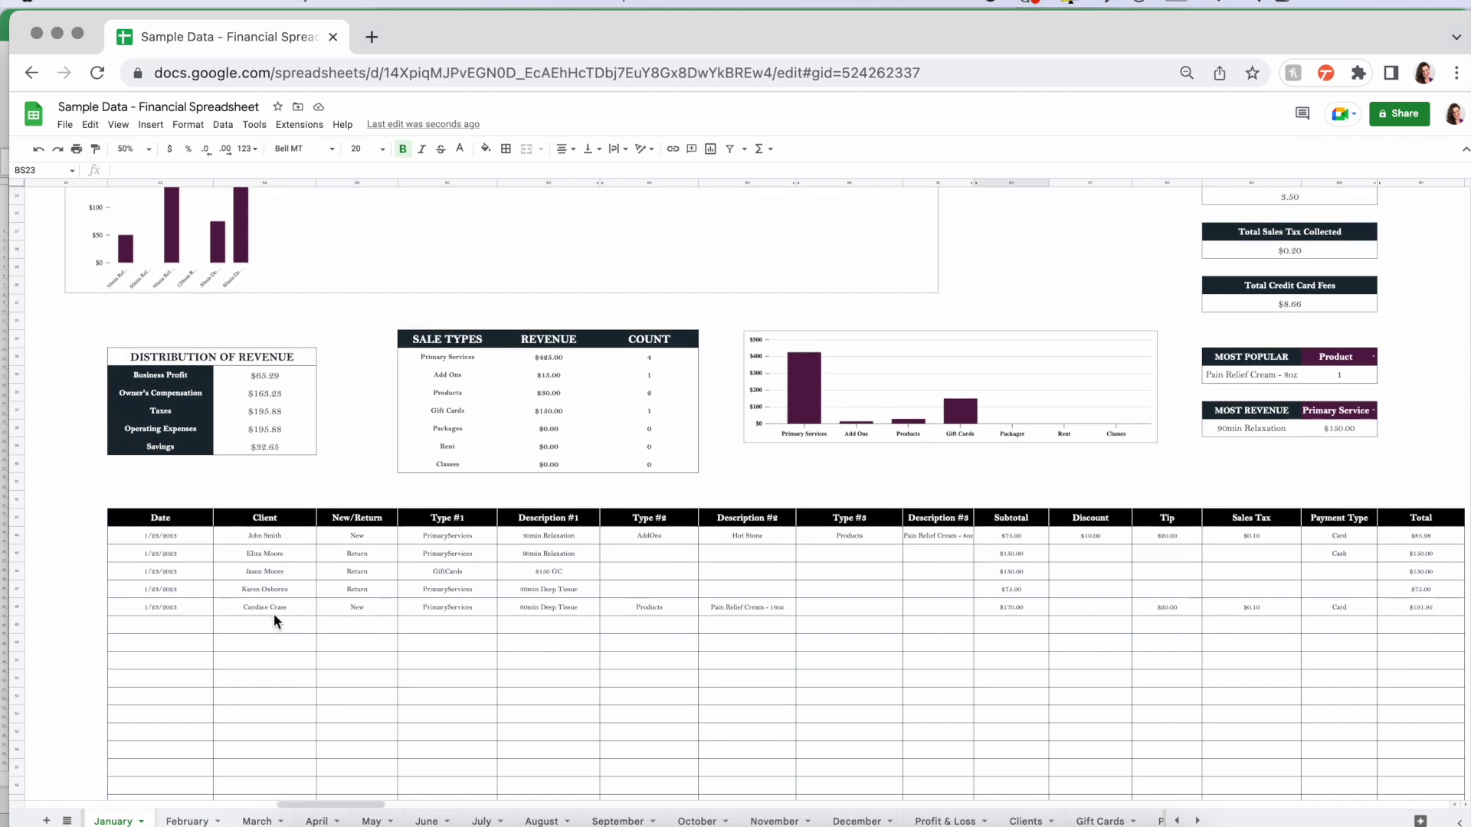
{"action": "scroll", "coordinate": [434, 635], "scroll_direction": "up", "scroll_amount": 10}
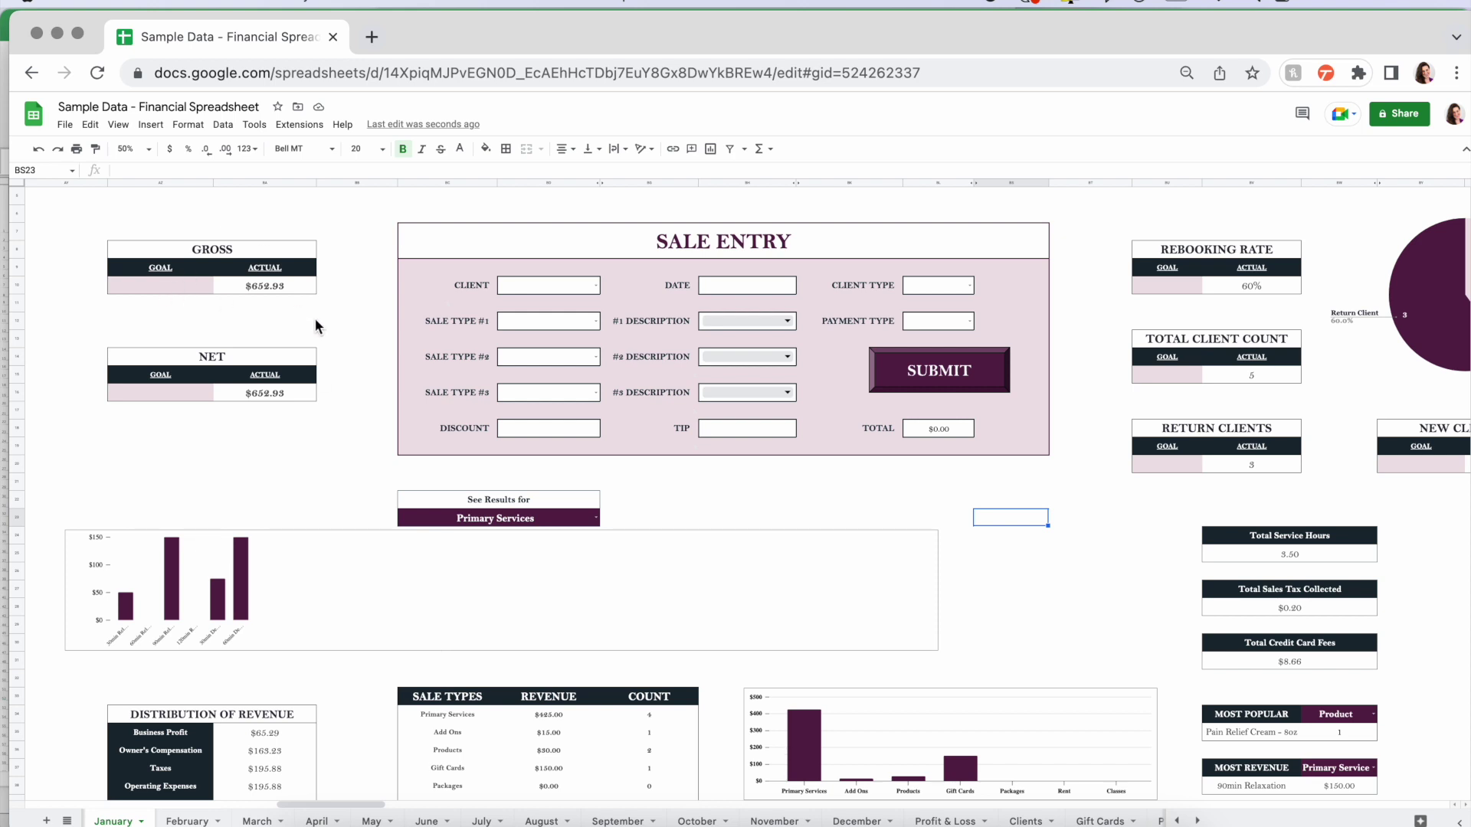
{"action": "left_click", "coordinate": [258, 283]}
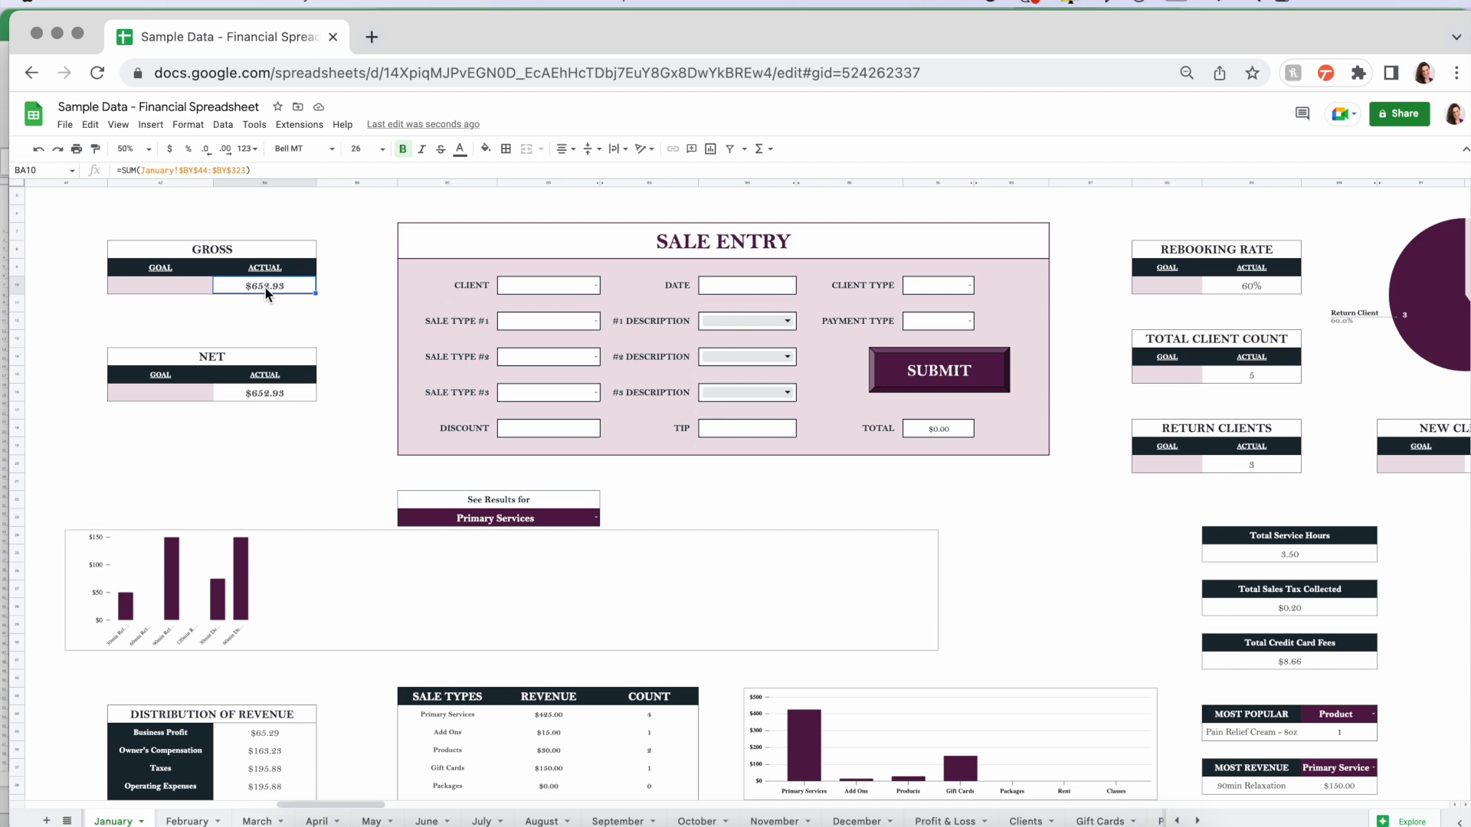
- Enter 3000 as the January gross goal and confirm it shows $3,000.00
{"action": "left_click", "coordinate": [168, 285]}
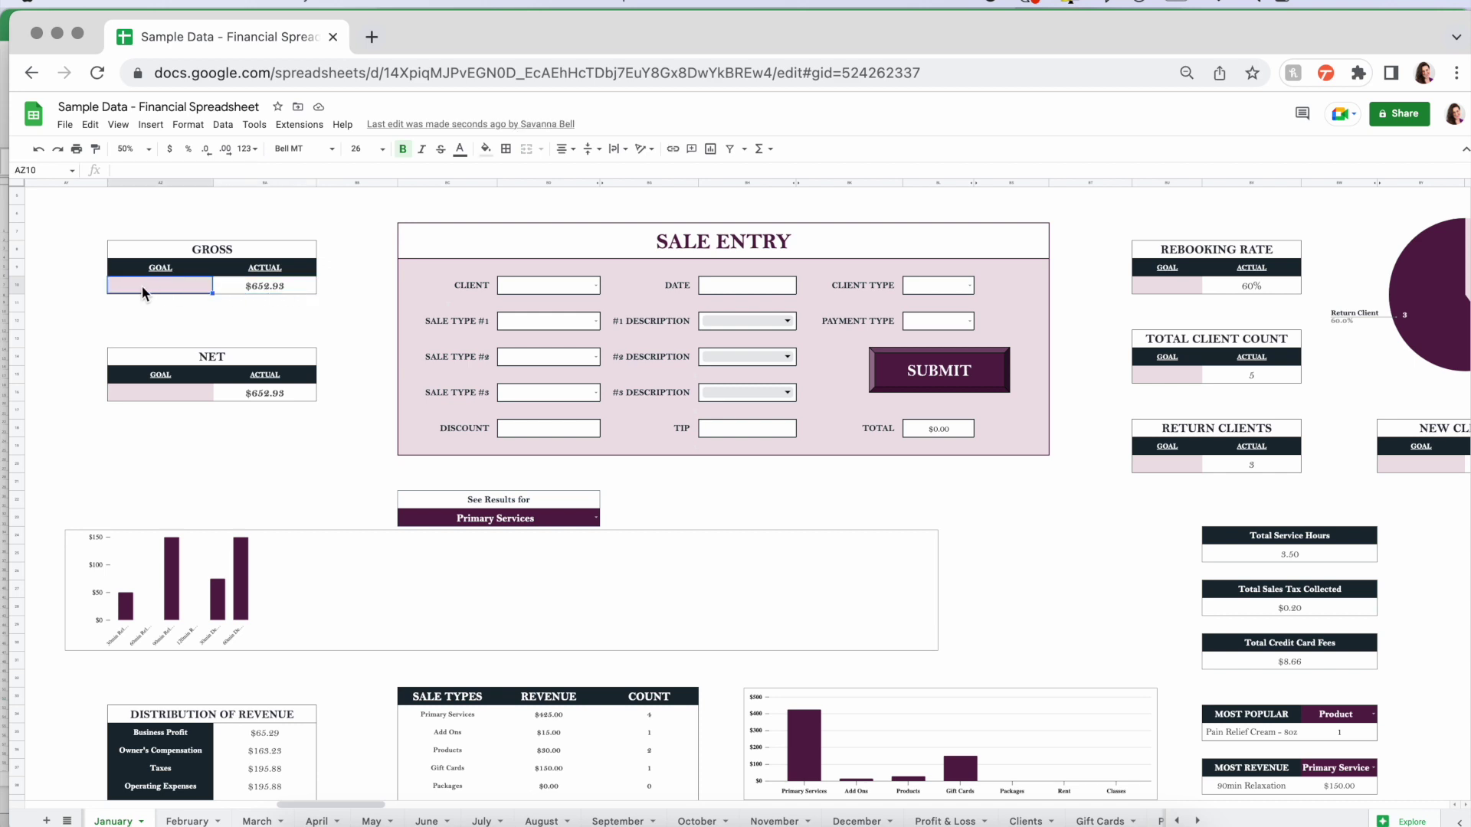
{"action": "scroll", "coordinate": [156, 291], "scroll_direction": "up", "scroll_amount": 3}
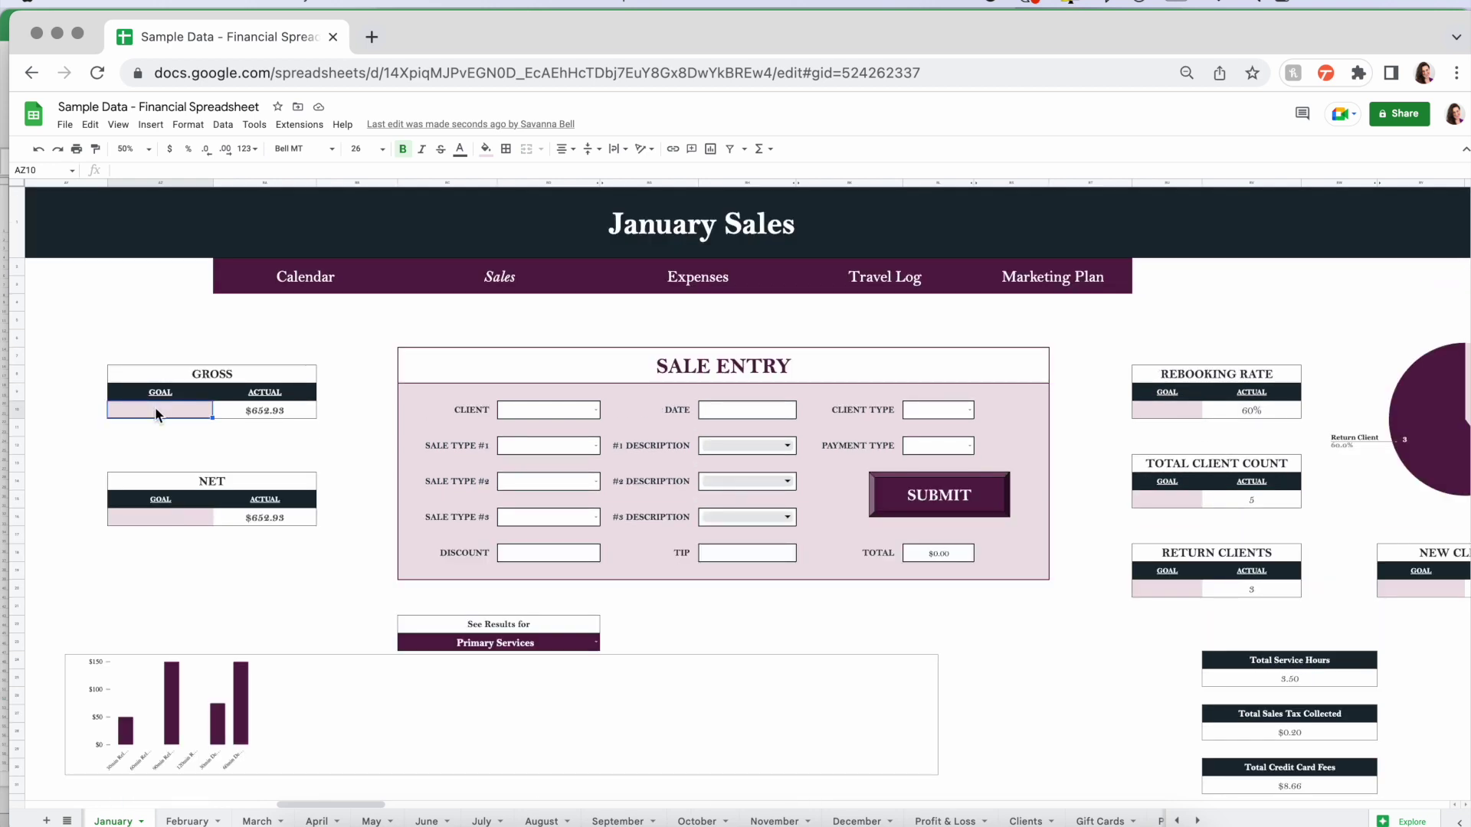
{"action": "type", "text": "3000"}
{"action": "key", "text": "Tab"}
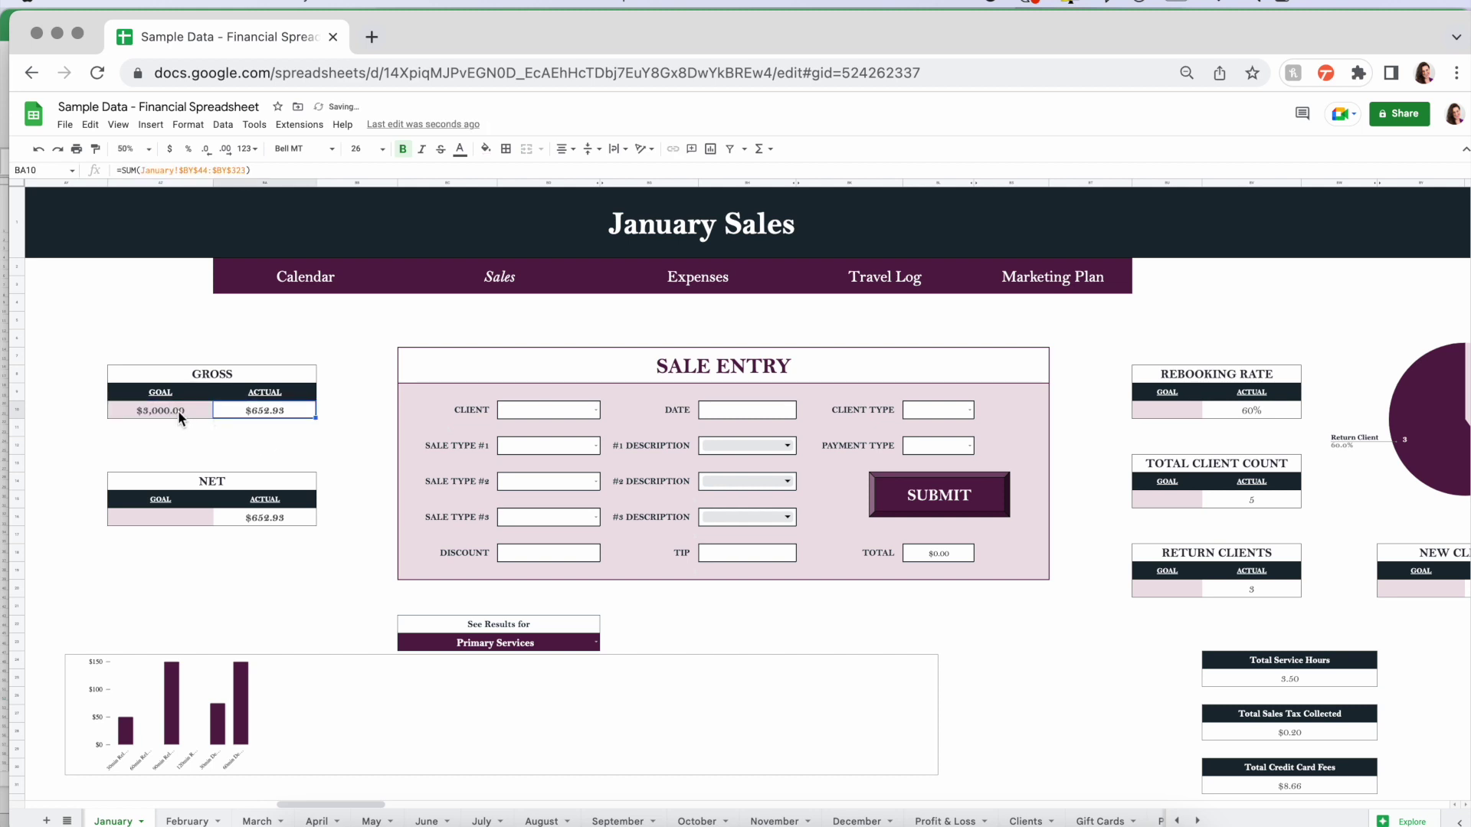
{"action": "left_click", "coordinate": [162, 409]}
{"action": "left_click", "coordinate": [240, 409]}
- Review the net goal, net and gross actual figures, and the rebooking rate cells
{"action": "left_click", "coordinate": [196, 517]}
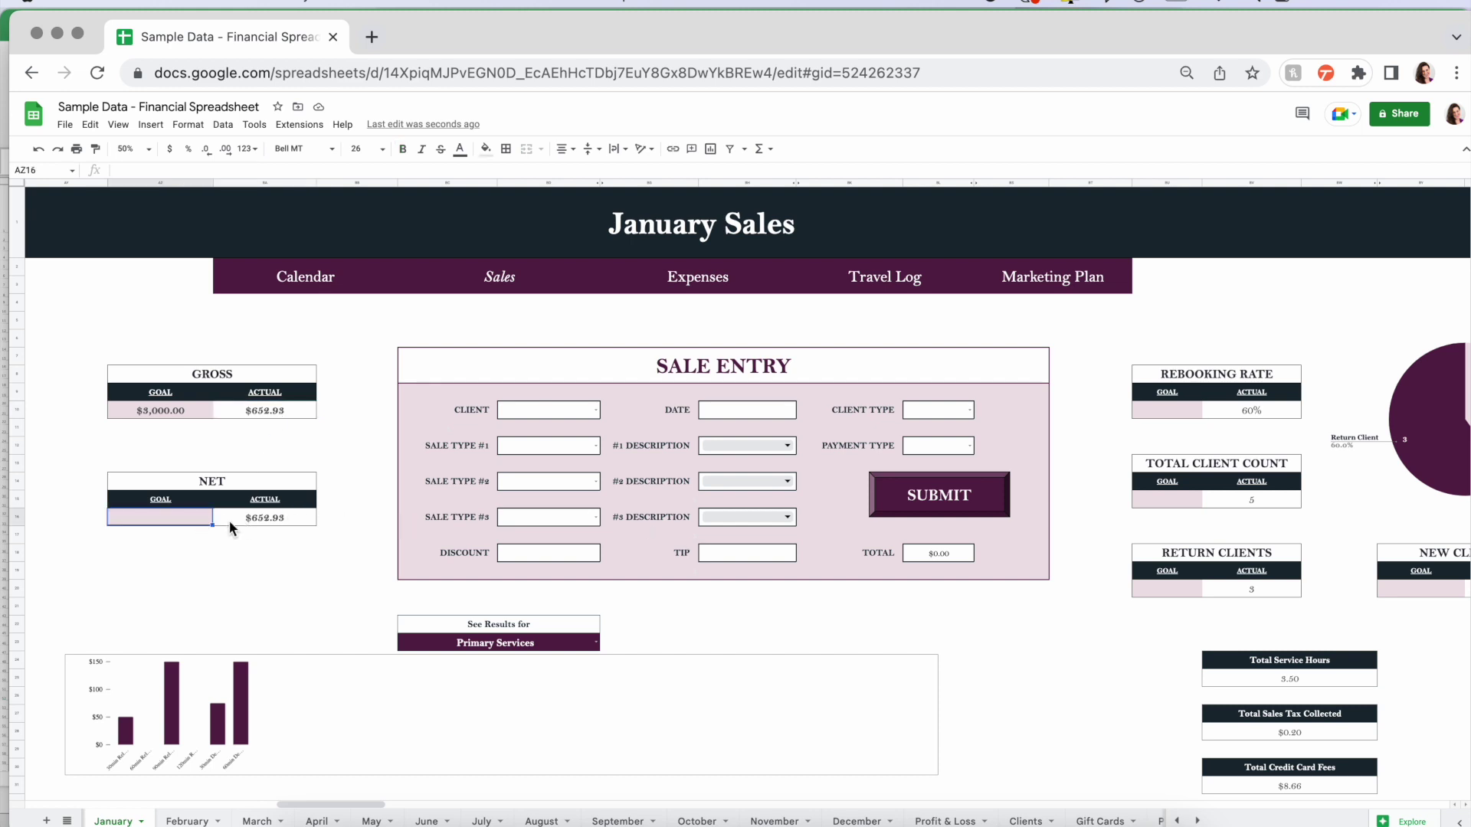
{"action": "left_click", "coordinate": [280, 521]}
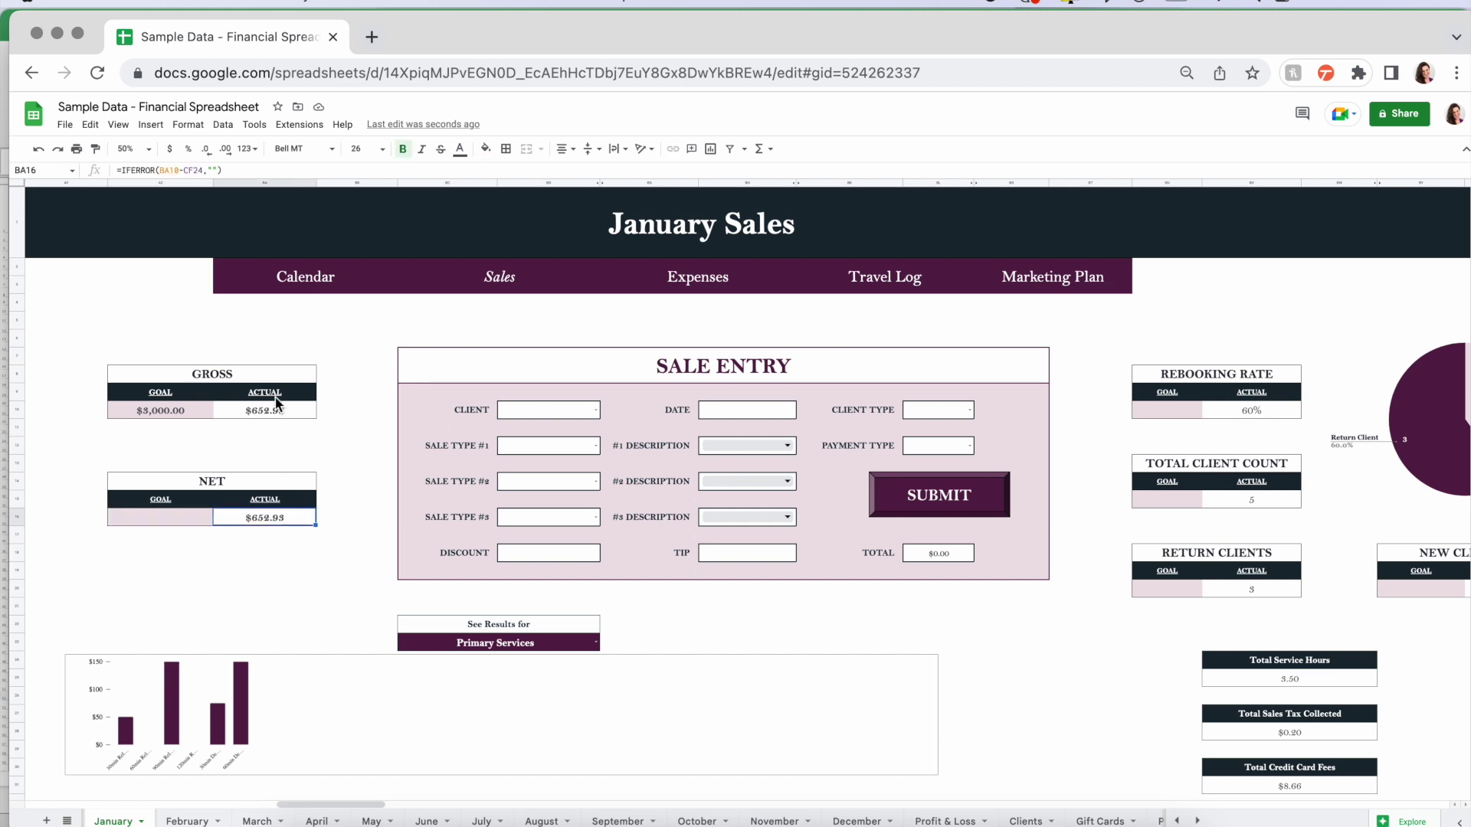
{"action": "left_click", "coordinate": [268, 409]}
{"action": "left_click", "coordinate": [278, 518]}
{"action": "scroll", "coordinate": [1197, 414], "scroll_direction": "right", "scroll_amount": 5}
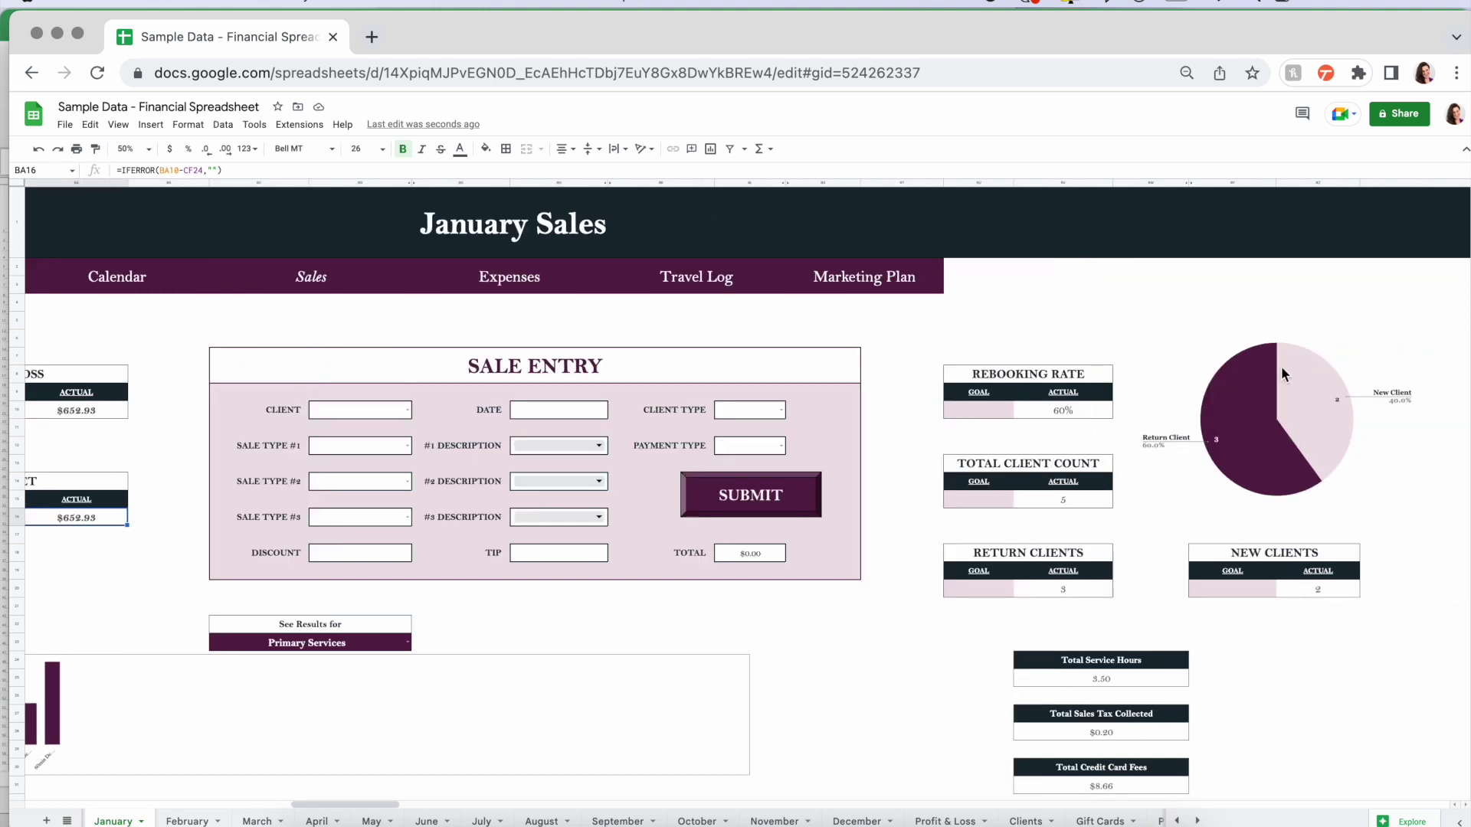
{"action": "left_click", "coordinate": [1047, 411]}
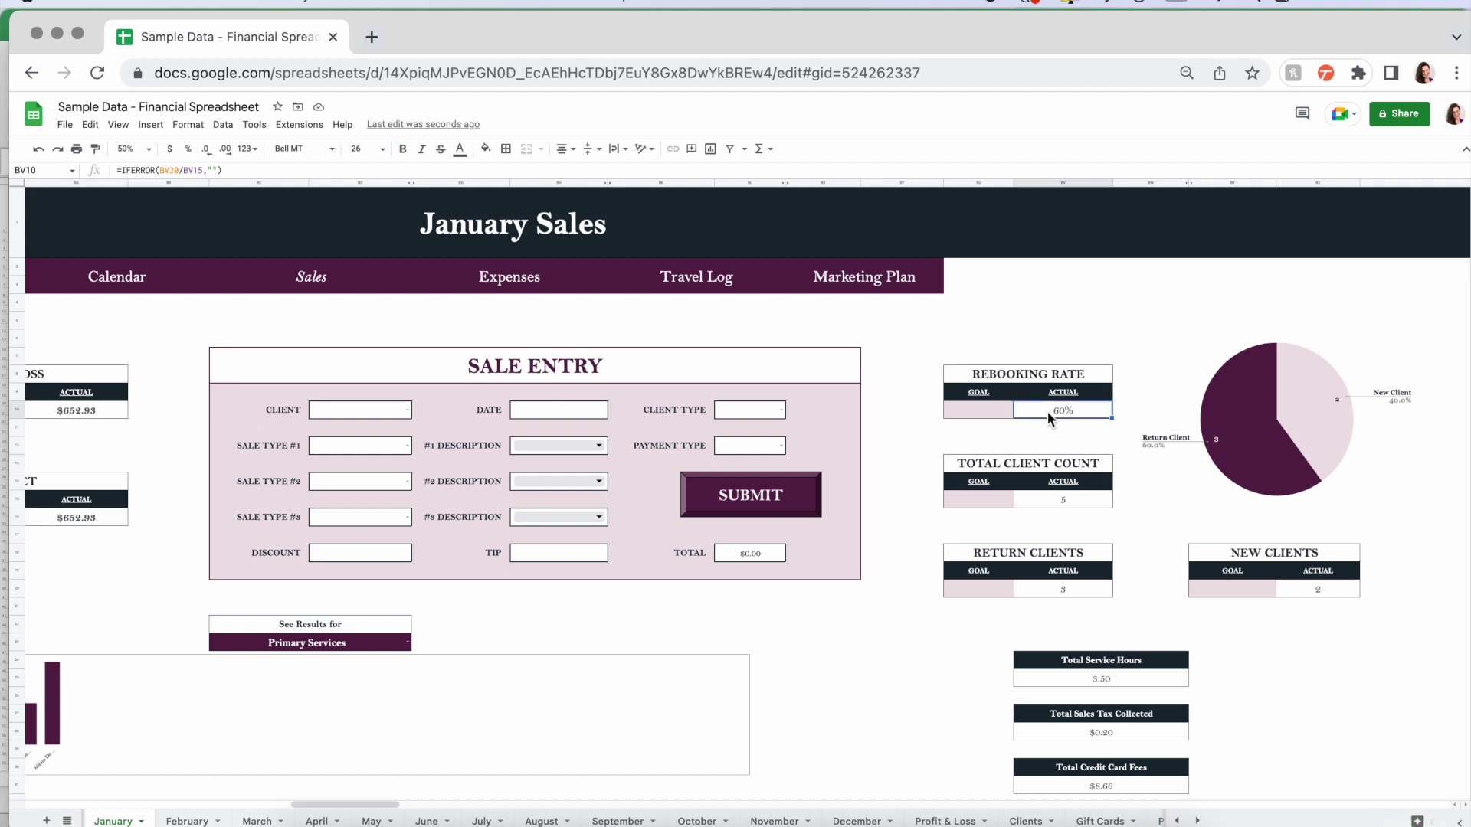
{"action": "left_click", "coordinate": [981, 410]}
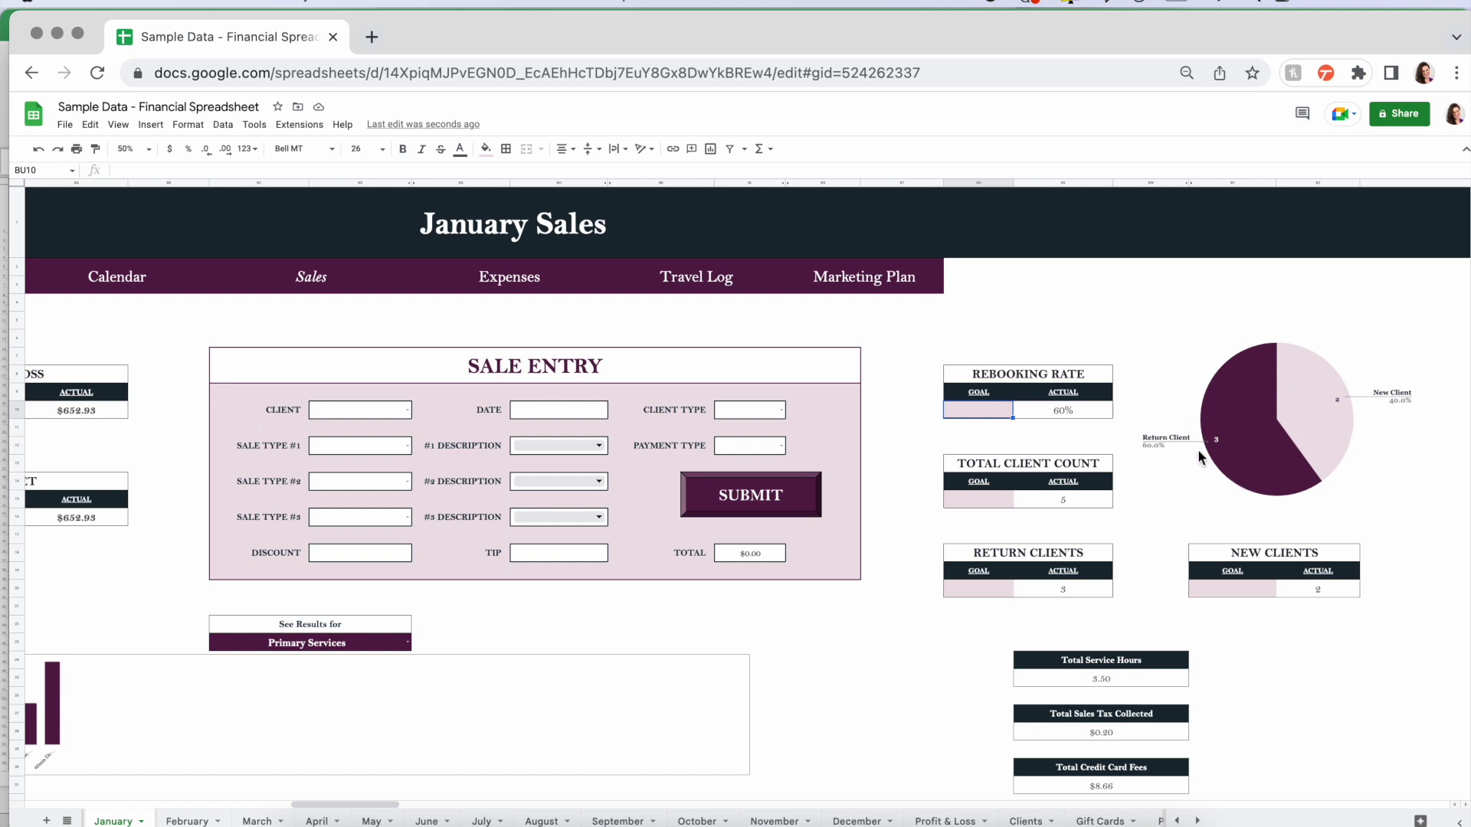
- Inspect the formulas behind Total Service Hours, Total Sales Tax Collected and Total Credit Card Fees
{"action": "scroll", "coordinate": [923, 626], "scroll_direction": "down", "scroll_amount": 3}
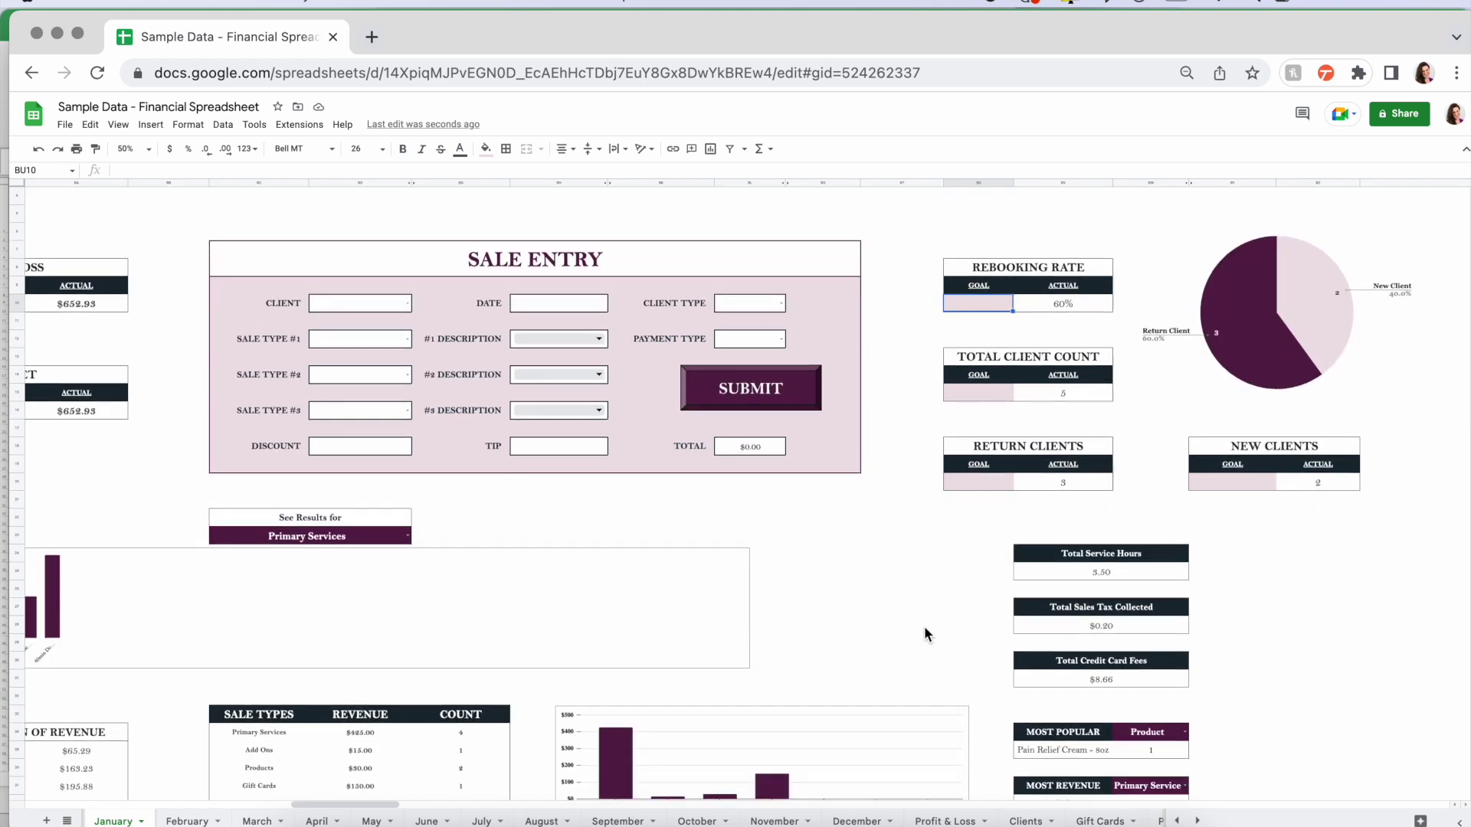
{"action": "scroll", "coordinate": [1104, 581], "scroll_direction": "down", "scroll_amount": 1}
{"action": "left_click", "coordinate": [1148, 516]}
{"action": "left_click", "coordinate": [1146, 576]}
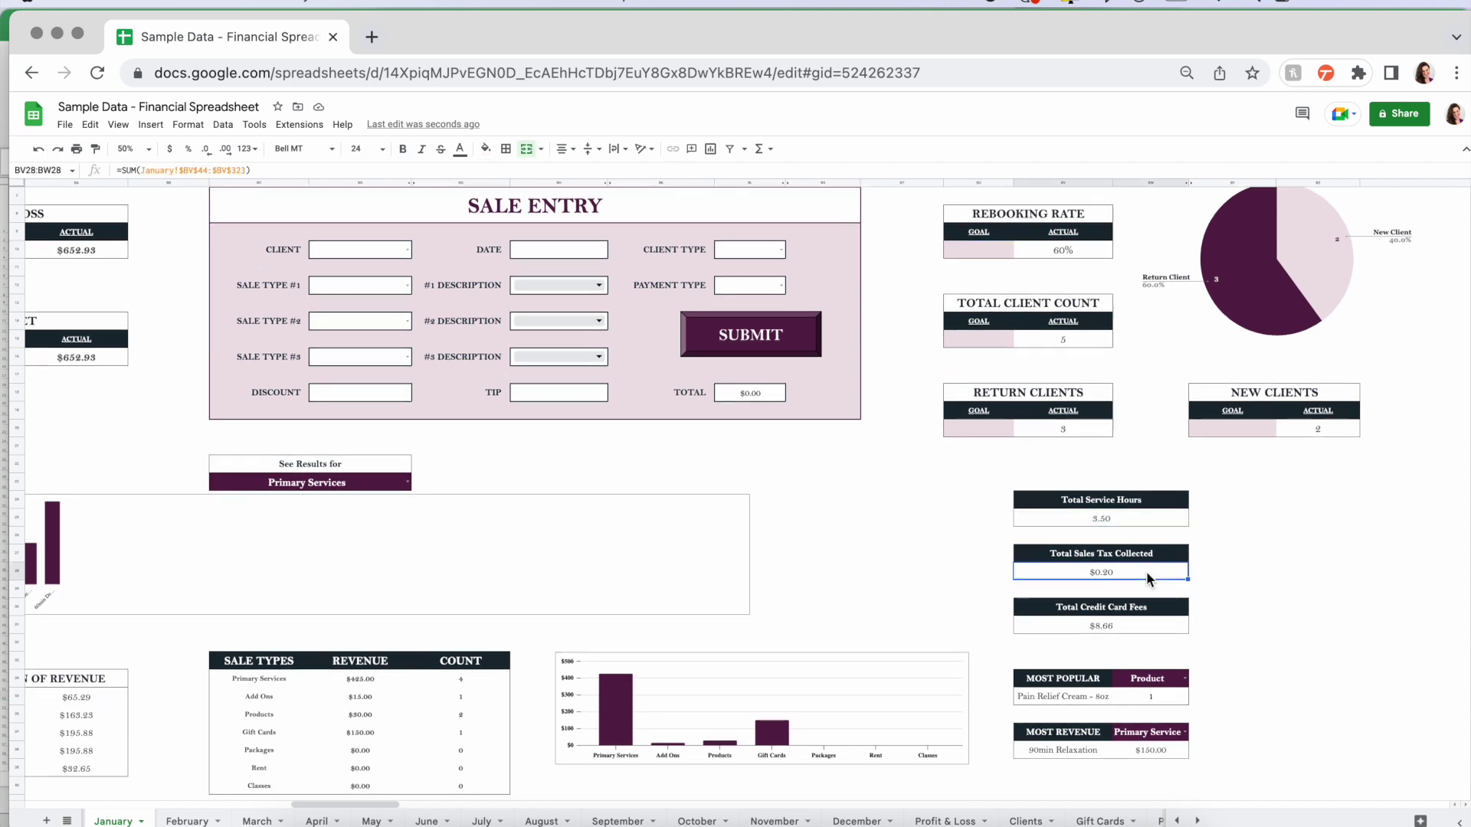
{"action": "left_click", "coordinate": [1137, 625]}
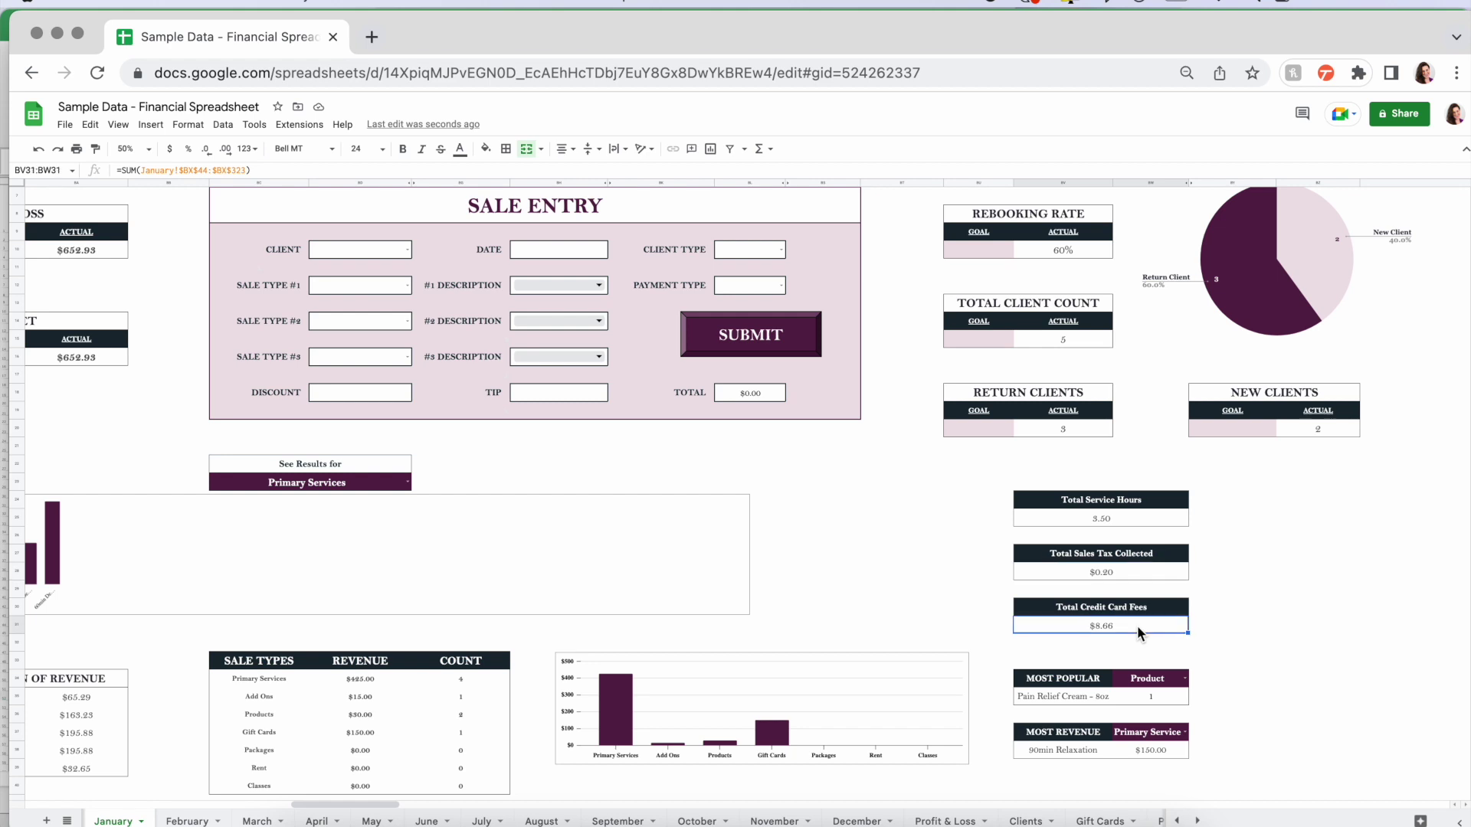
- Reset Most Popular and Most Revenue to Choose One, then show the most popular Primary Service
{"action": "scroll", "coordinate": [1231, 683], "scroll_direction": "down", "scroll_amount": 3}
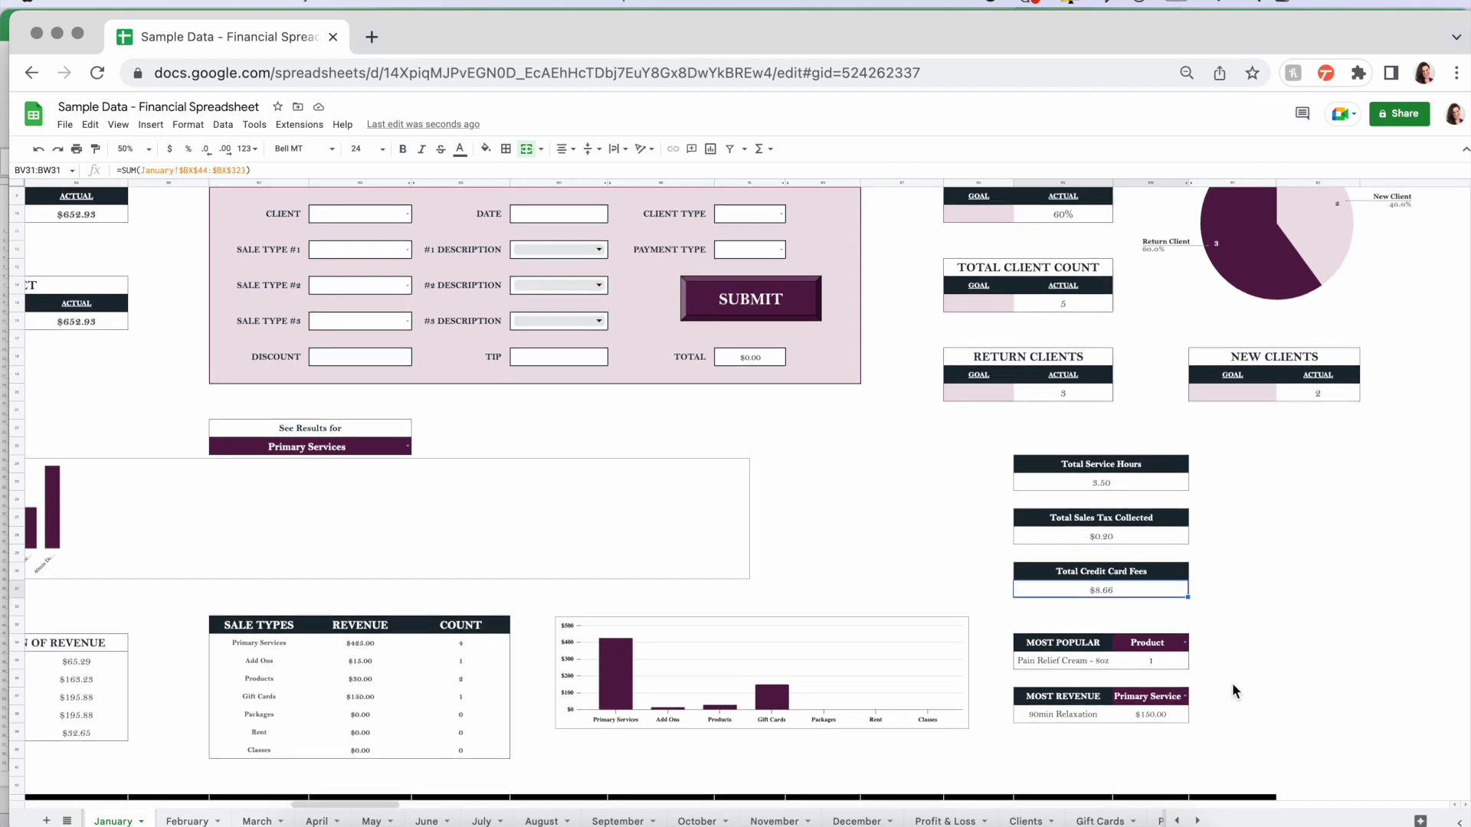
{"action": "left_click", "coordinate": [1185, 626]}
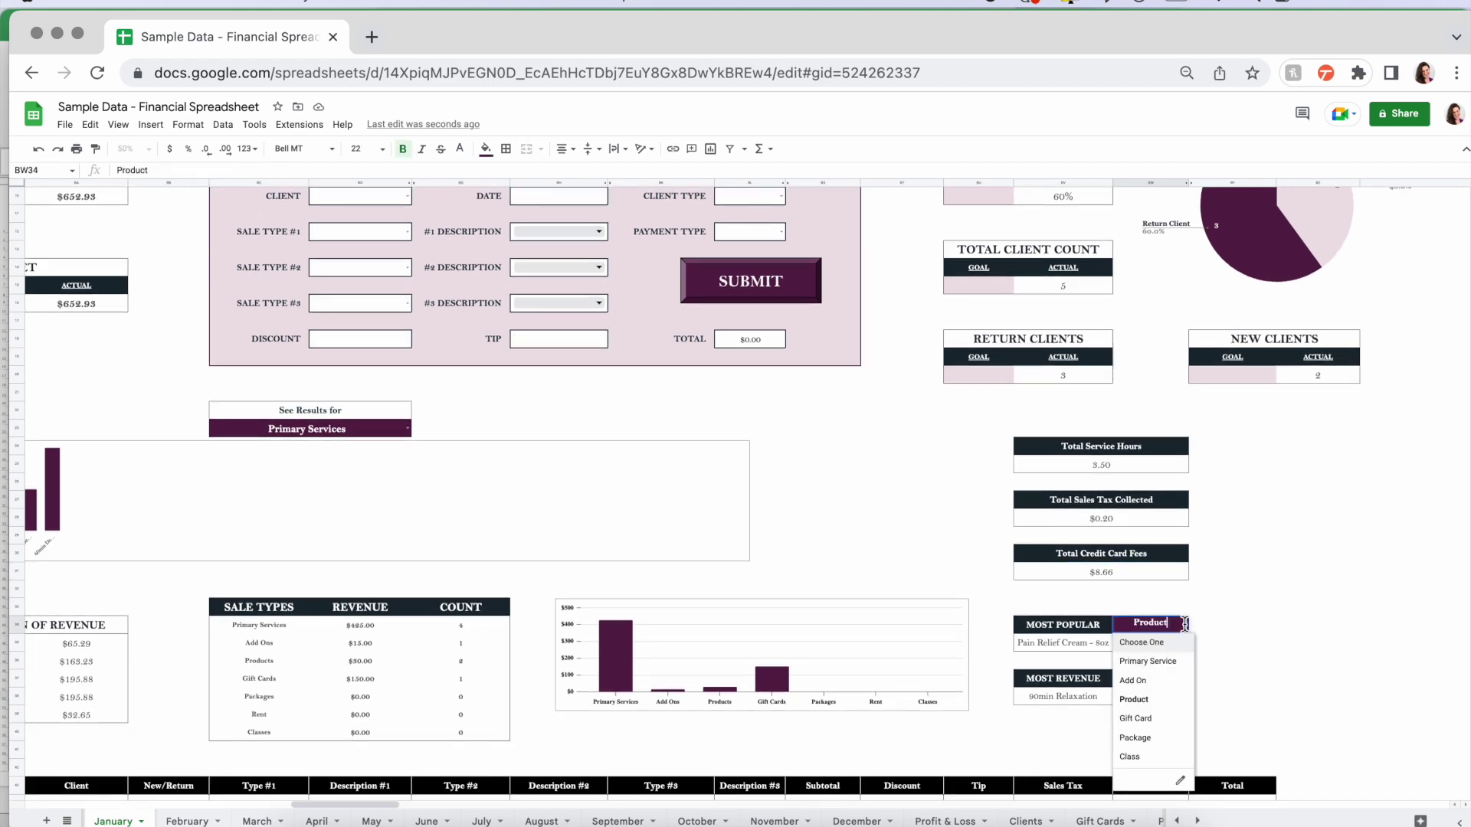
{"action": "left_click", "coordinate": [1147, 644]}
{"action": "left_click", "coordinate": [1183, 679]}
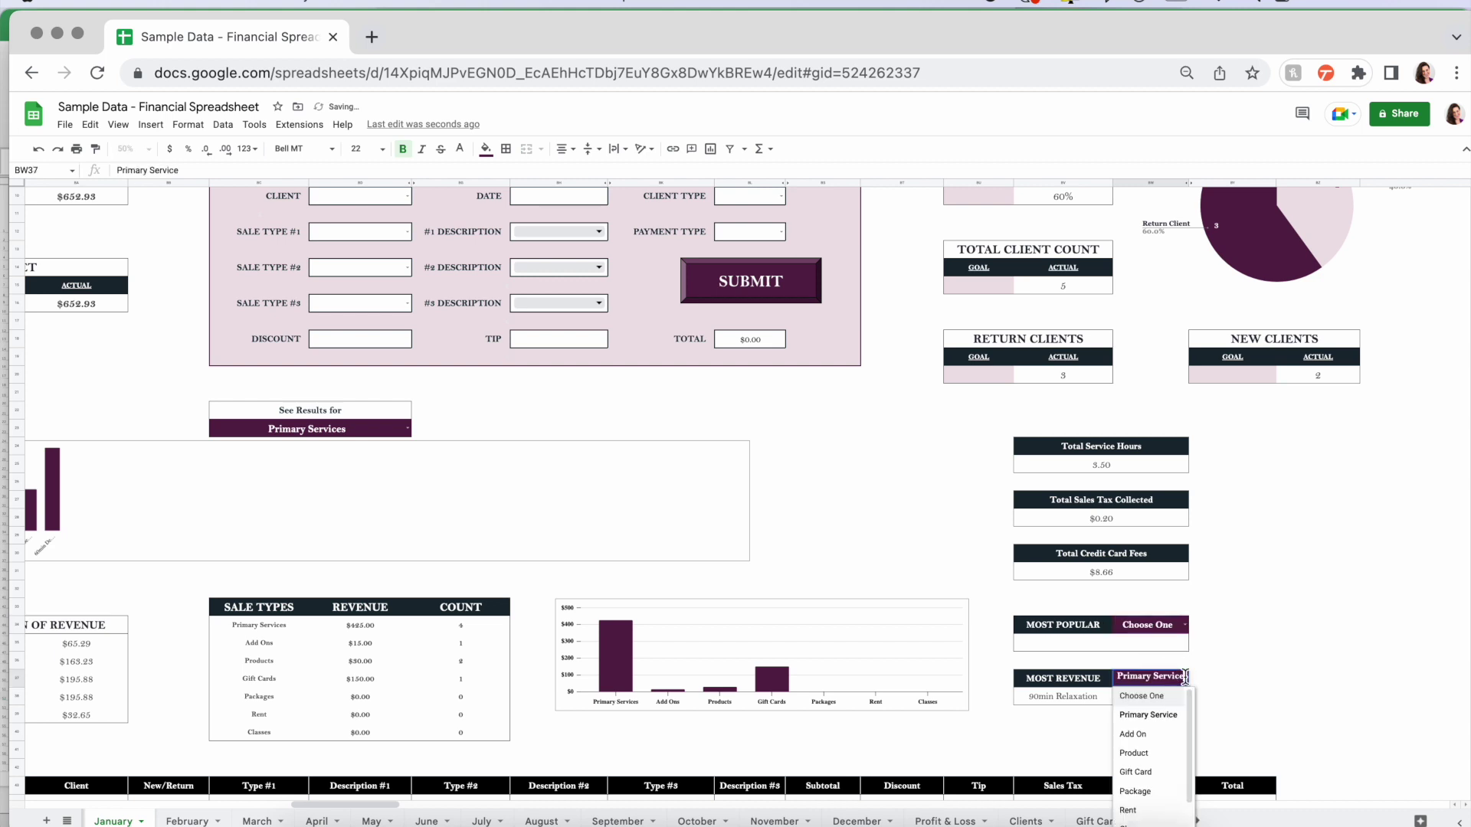
{"action": "left_click", "coordinate": [1146, 697]}
{"action": "left_click", "coordinate": [1185, 626]}
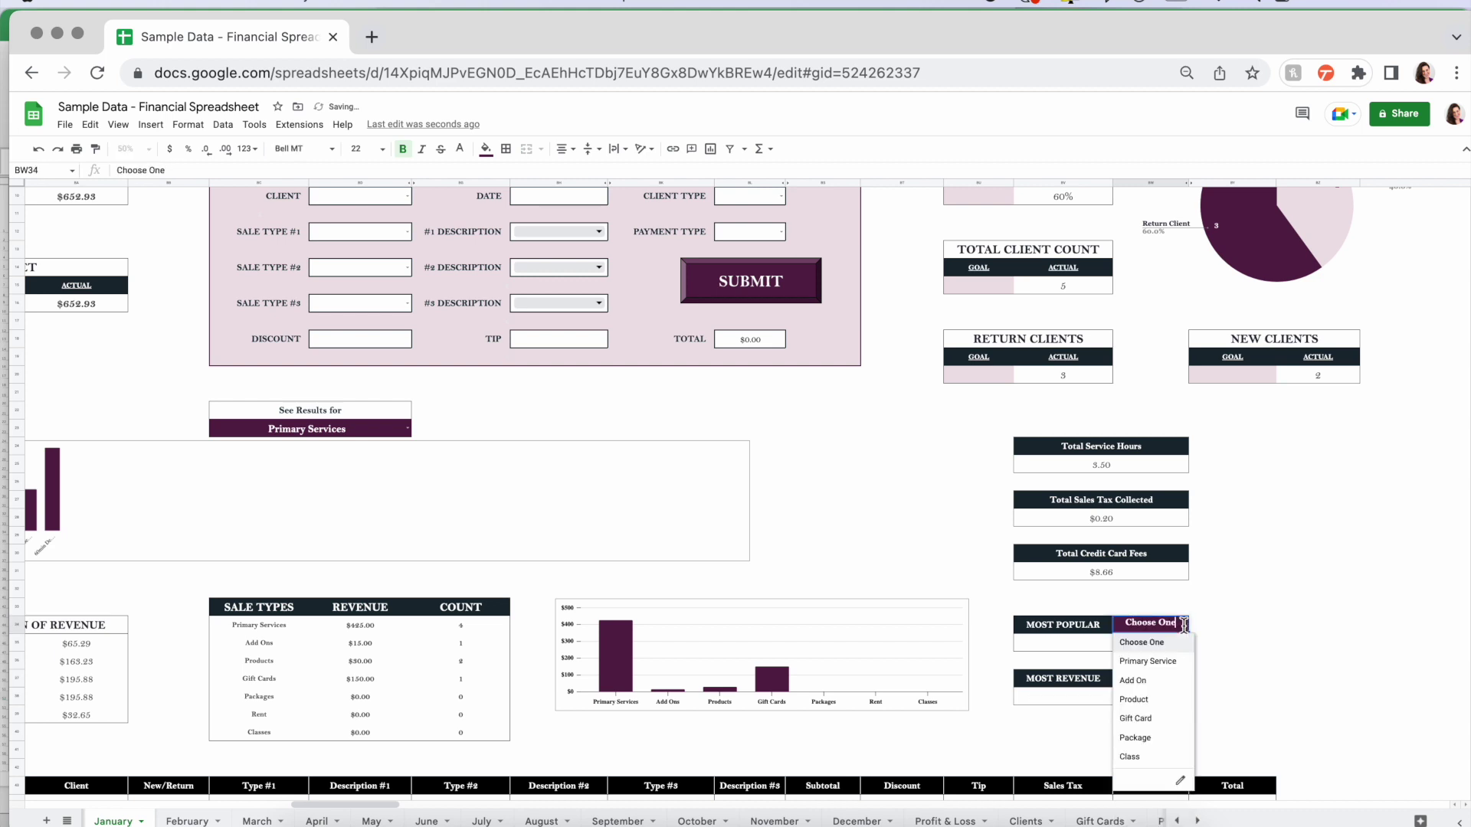
{"action": "left_click", "coordinate": [1147, 662]}
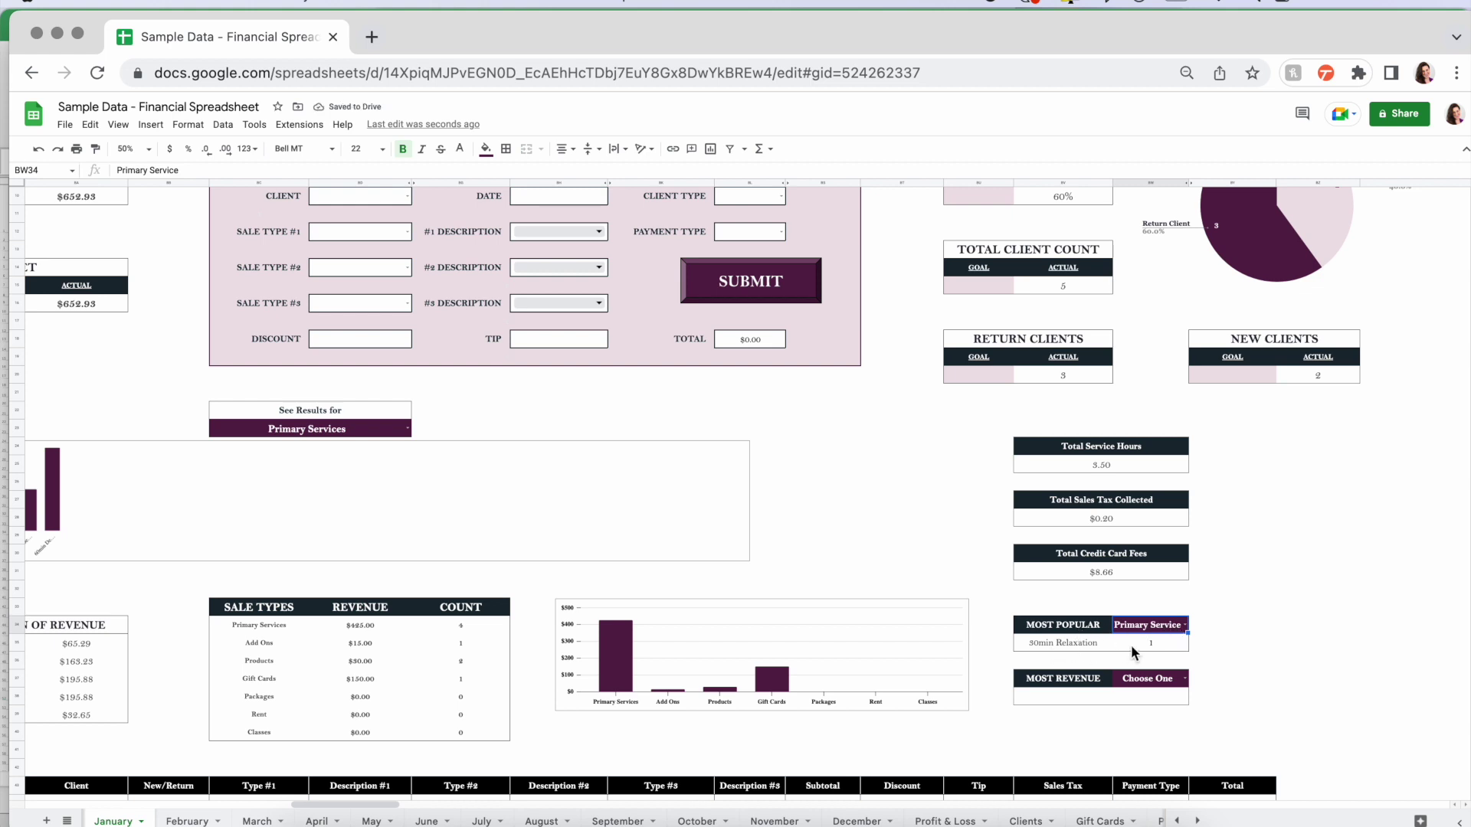
- Switch Most Popular to Add On, then Product, and set Most Revenue back to Primary Service
{"action": "left_click", "coordinate": [1184, 626]}
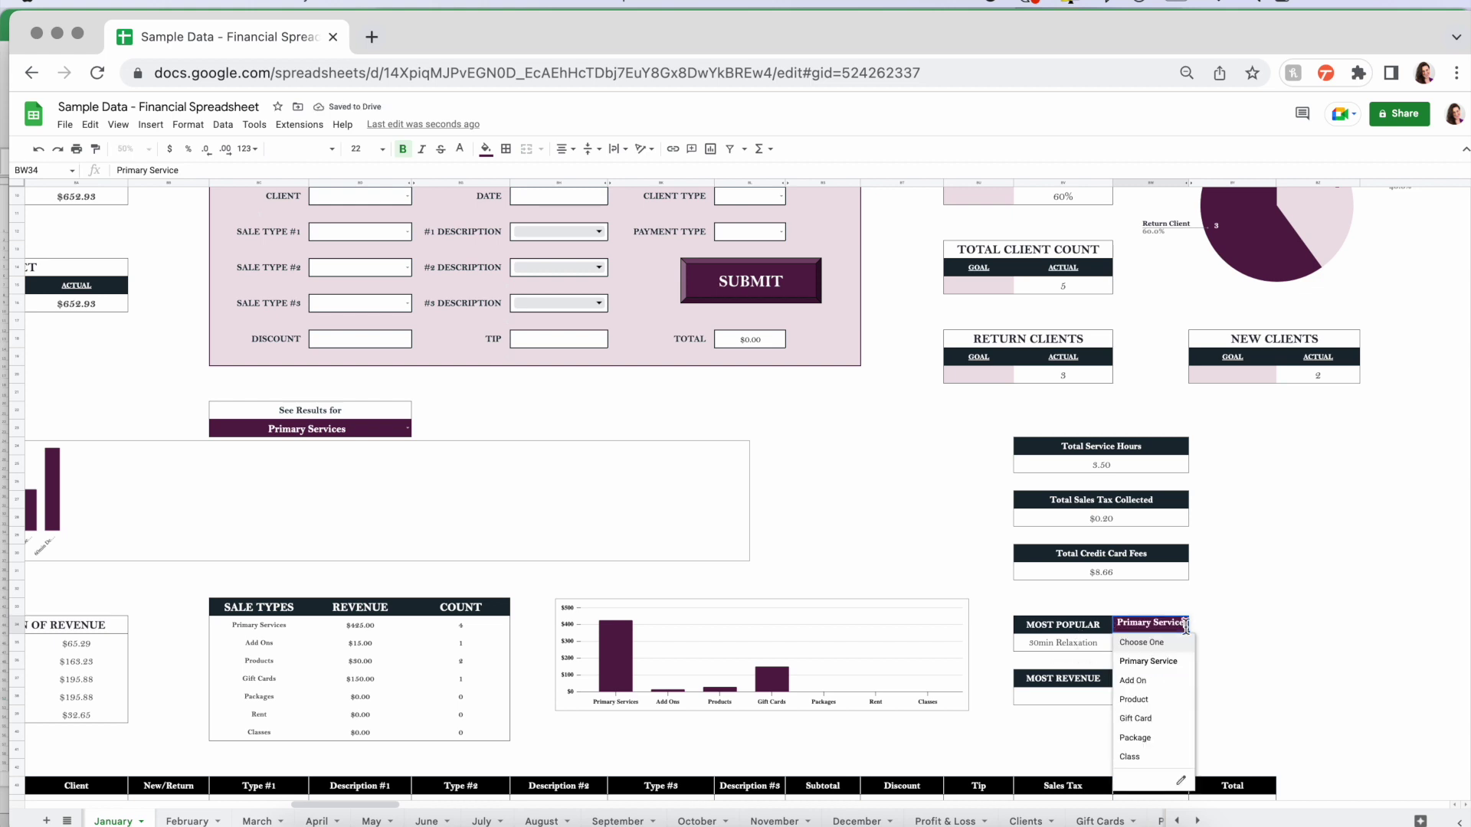
{"action": "left_click", "coordinate": [1143, 683]}
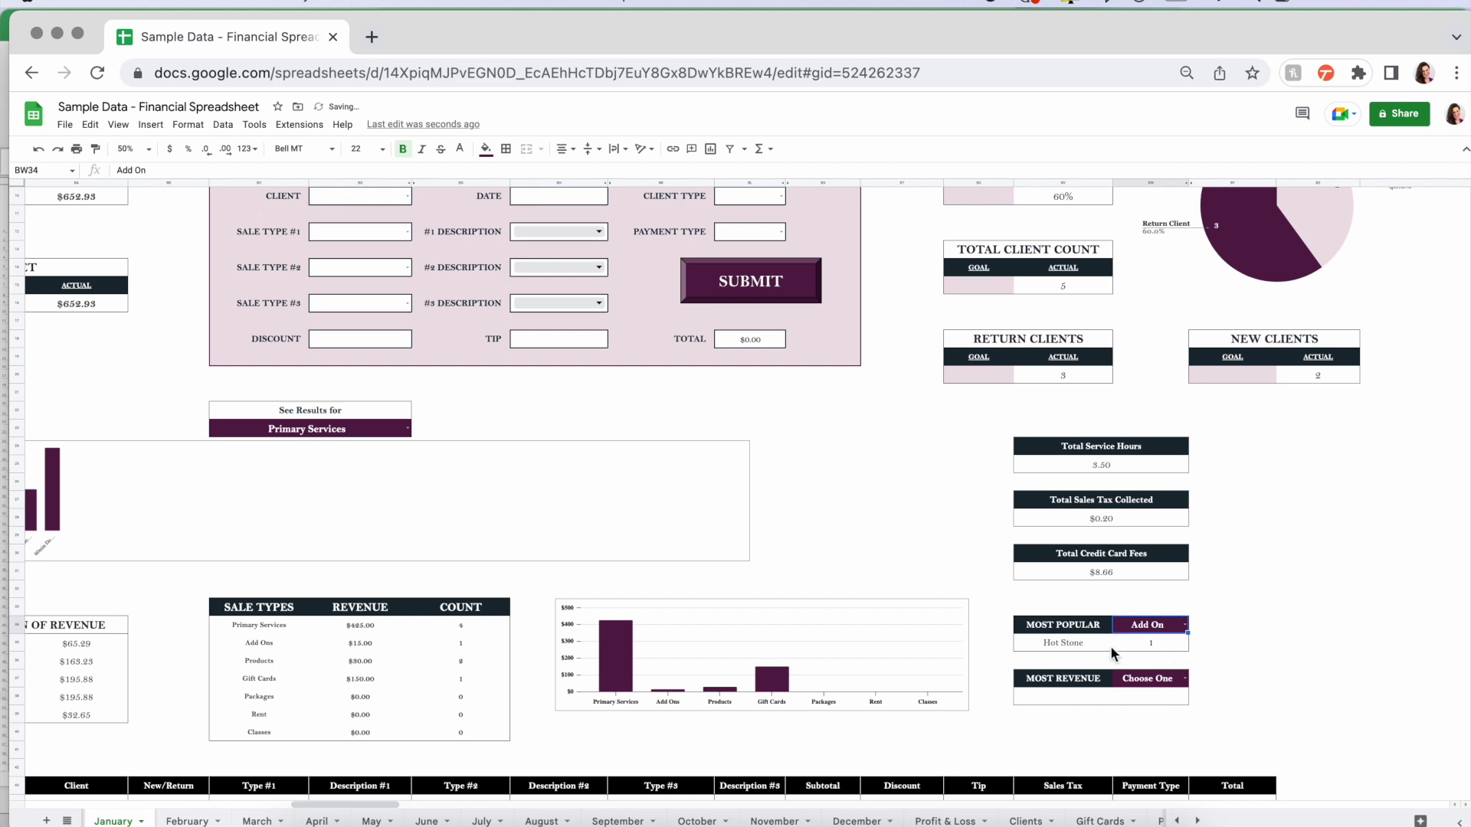
{"action": "left_click", "coordinate": [1183, 625]}
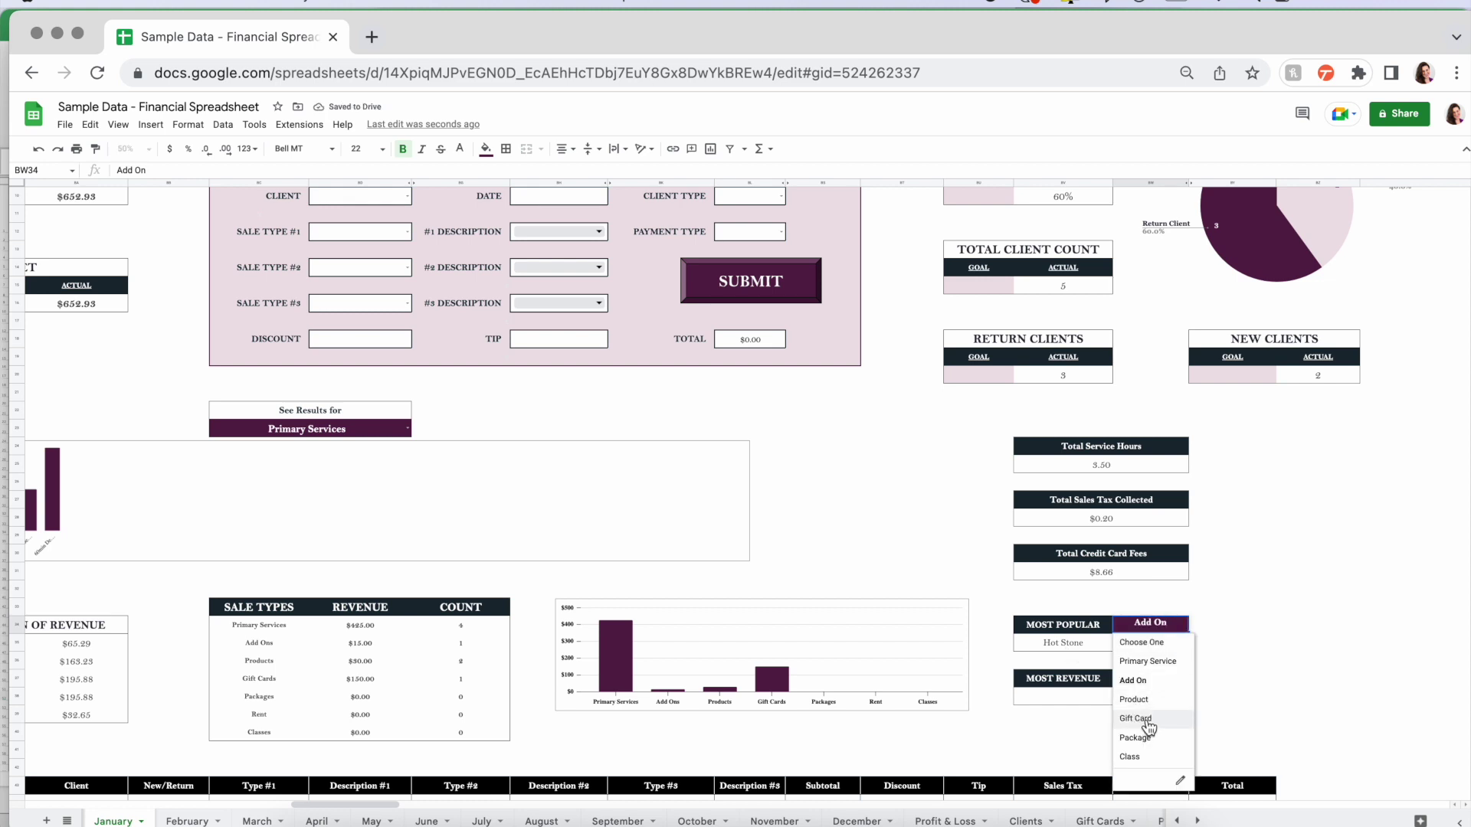
{"action": "left_click", "coordinate": [1135, 699]}
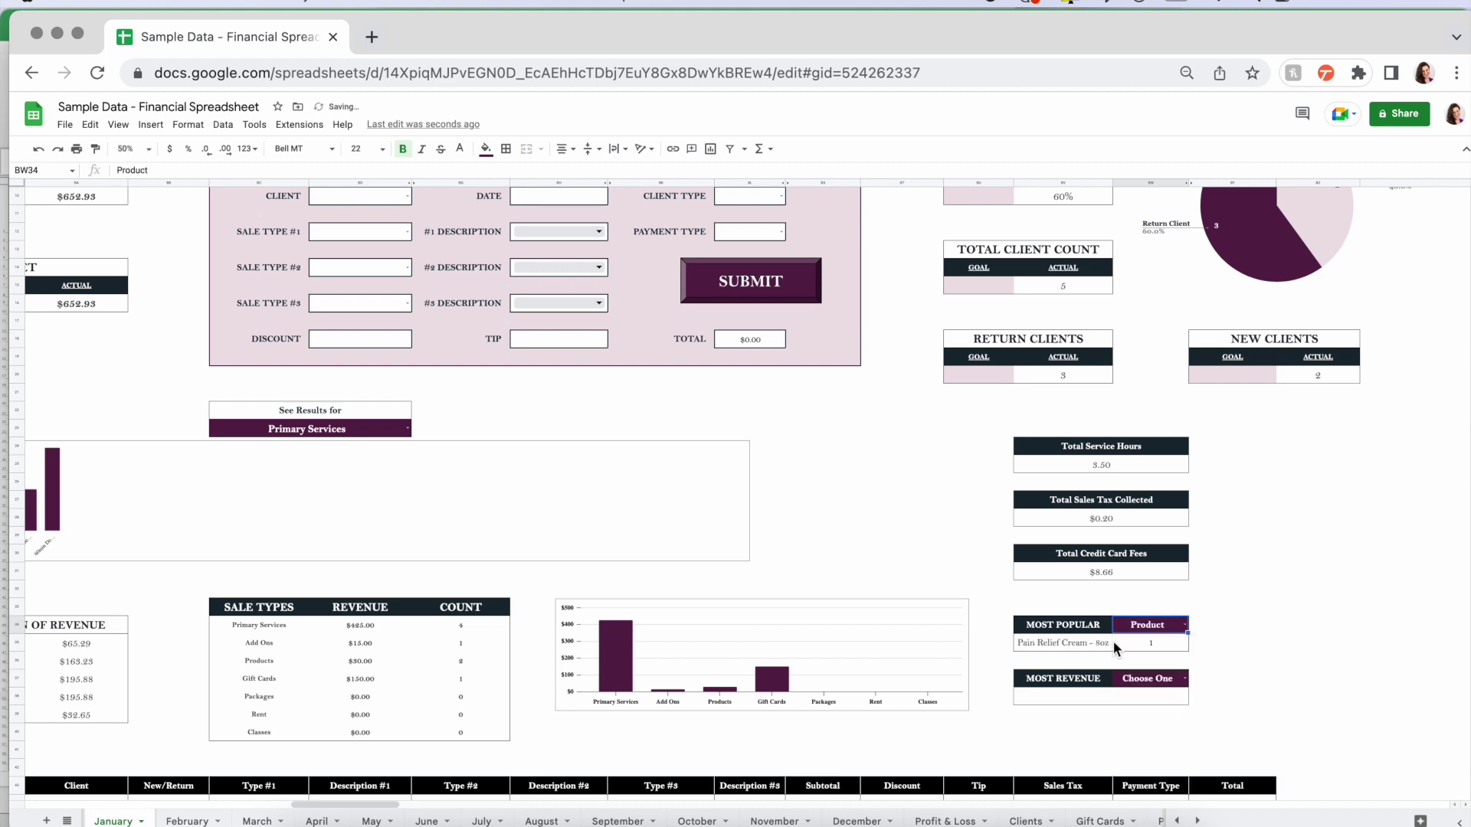
{"action": "left_click", "coordinate": [1184, 678]}
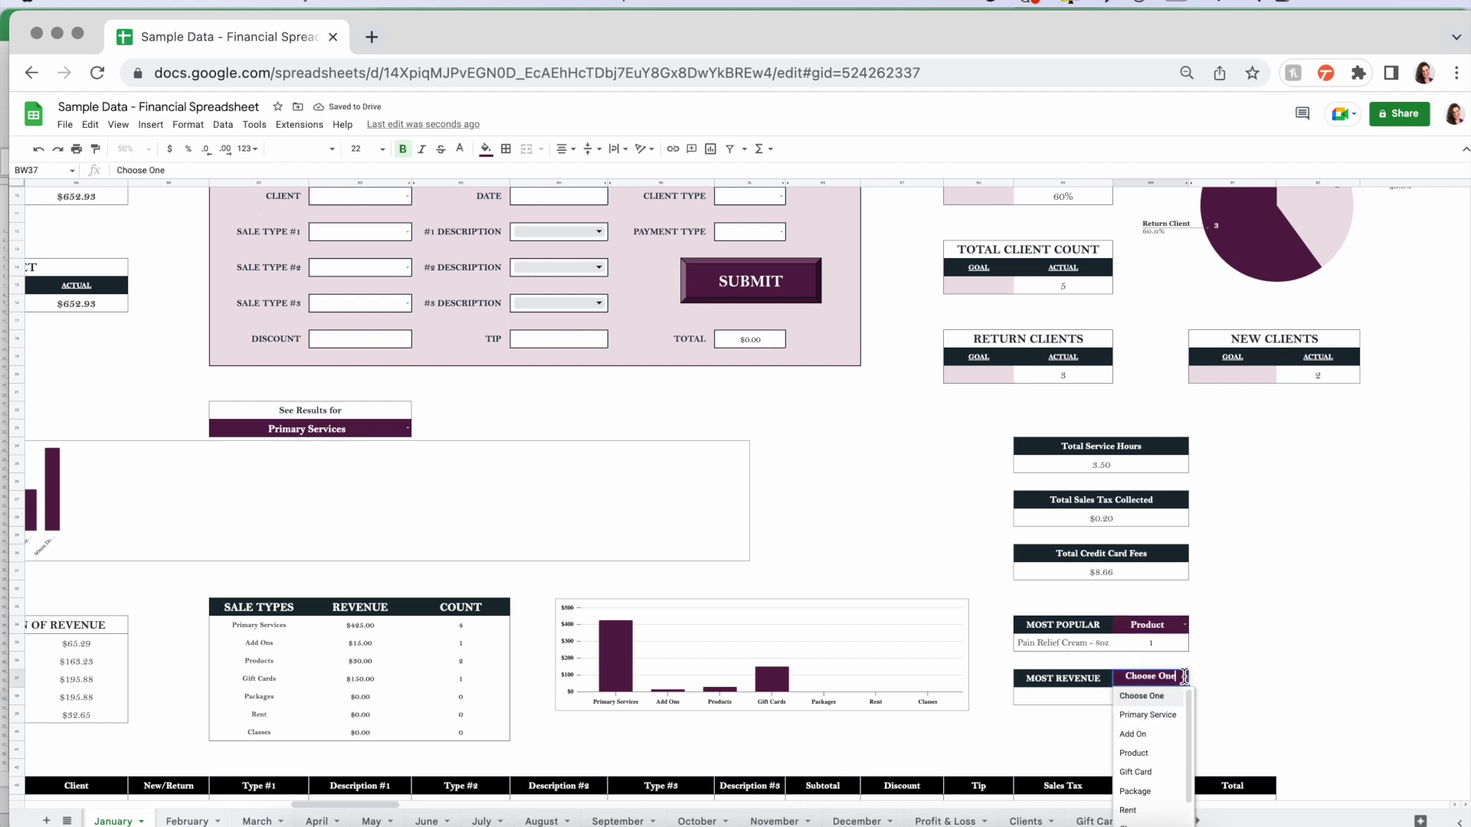
{"action": "left_click", "coordinate": [1153, 714]}
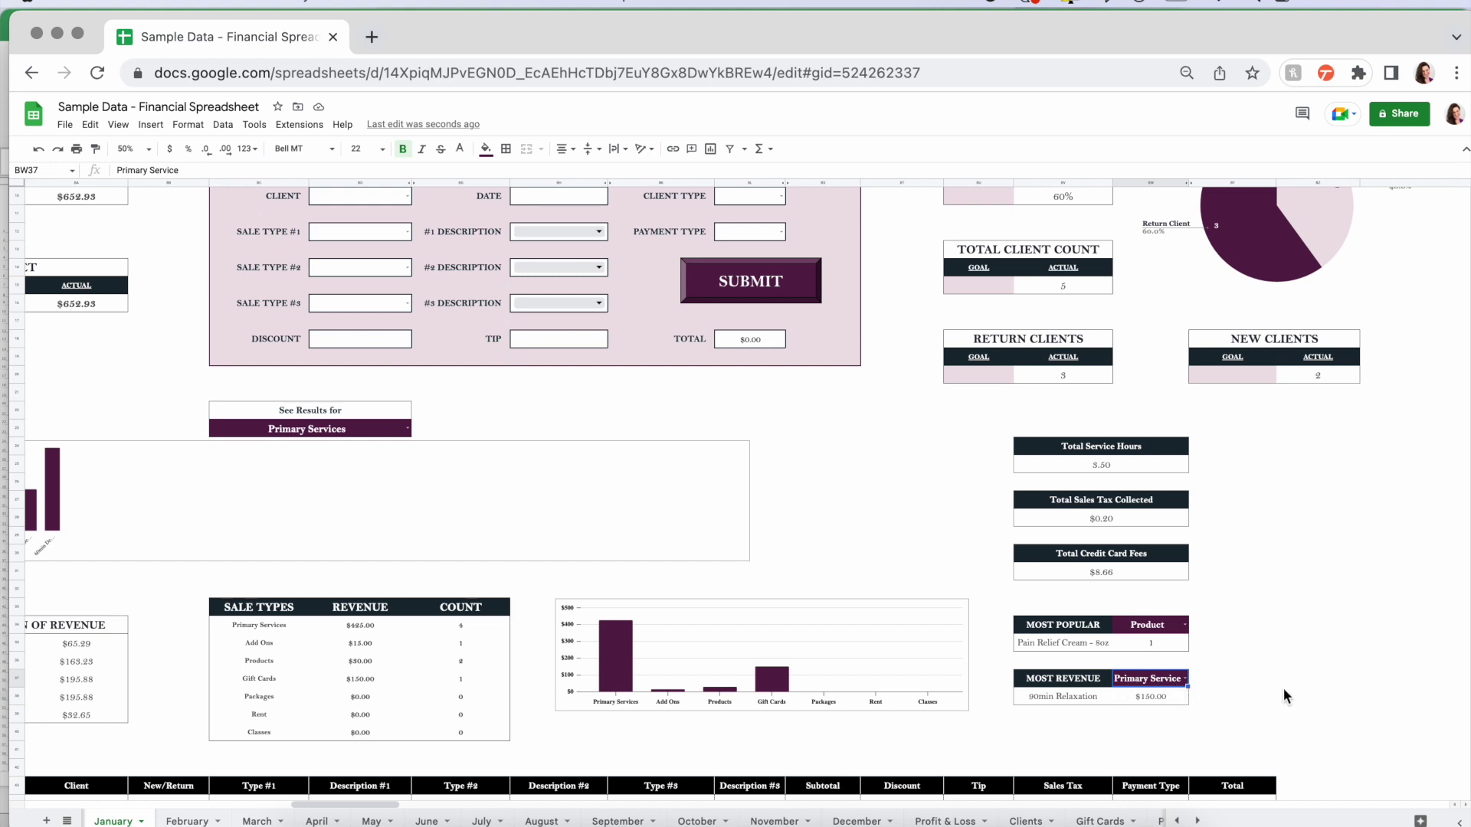
{"action": "left_click_drag", "start_coordinate": [1073, 624], "coordinate": [1163, 687]}
{"action": "left_click", "coordinate": [1234, 659]}
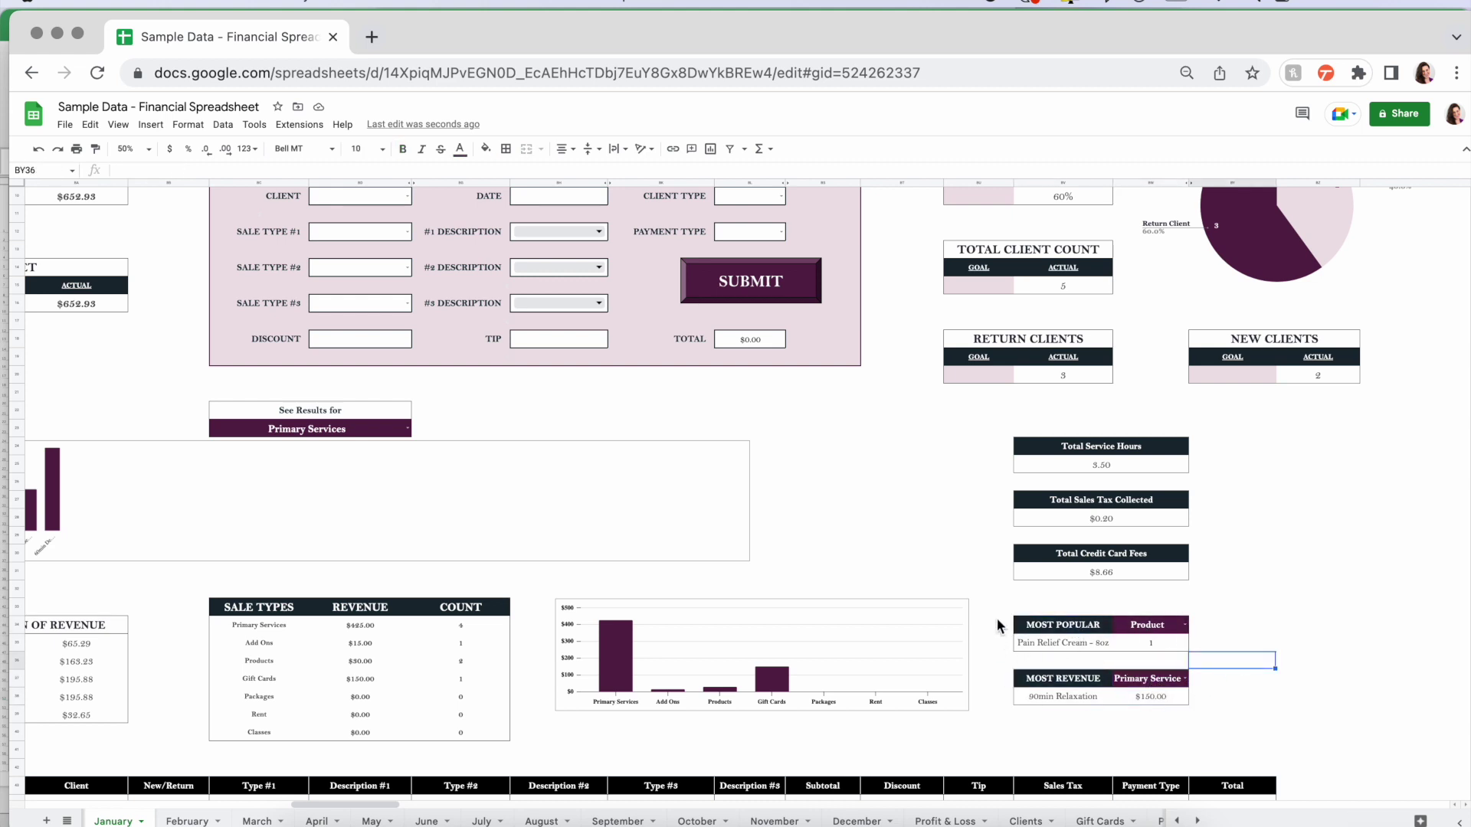
- Keep Primary Services as the results chart category and zoom the sheet to 100%
{"action": "scroll", "coordinate": [985, 656], "scroll_direction": "left", "scroll_amount": 5}
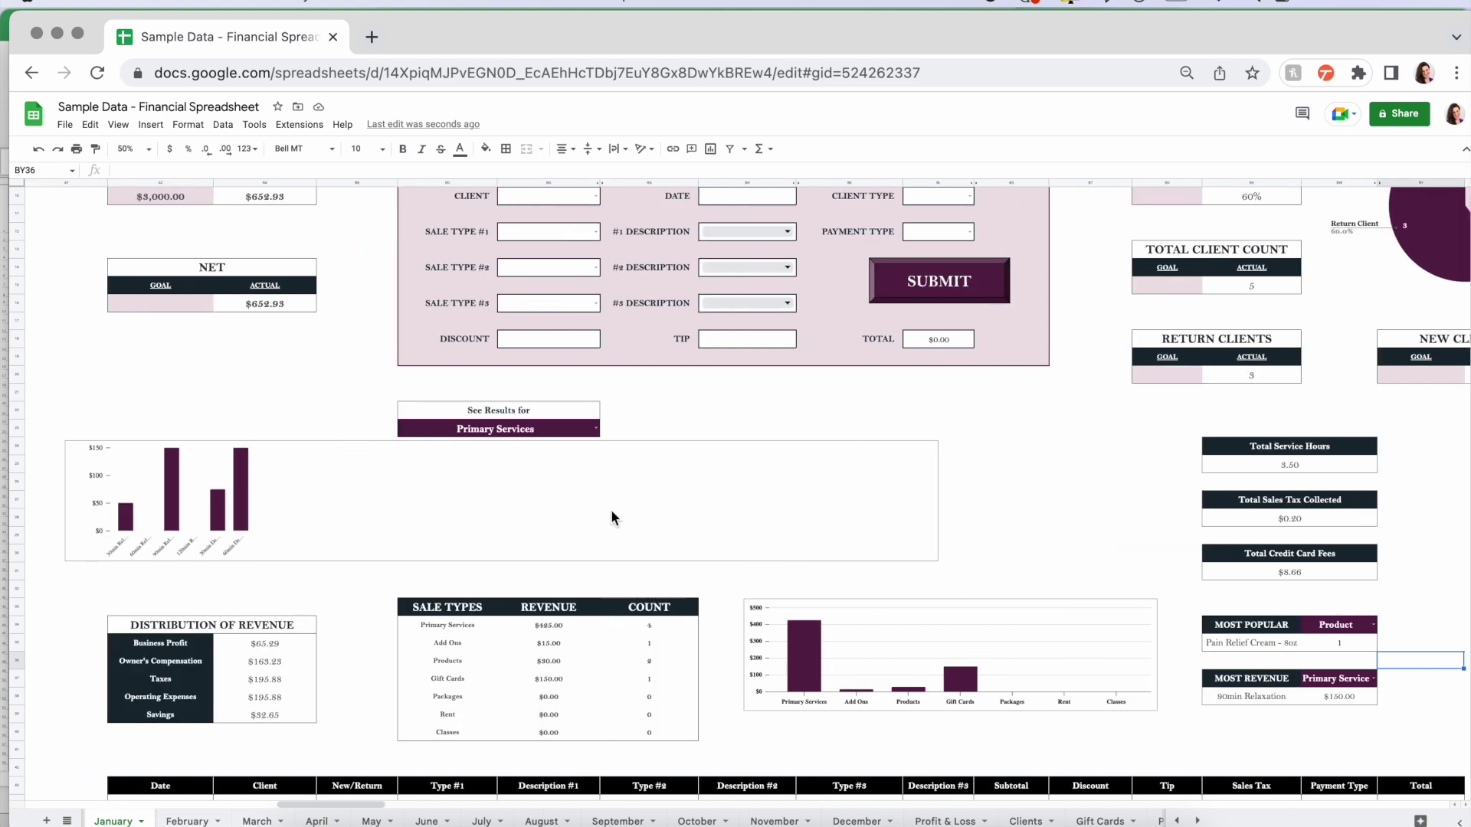
{"action": "left_click", "coordinate": [594, 429]}
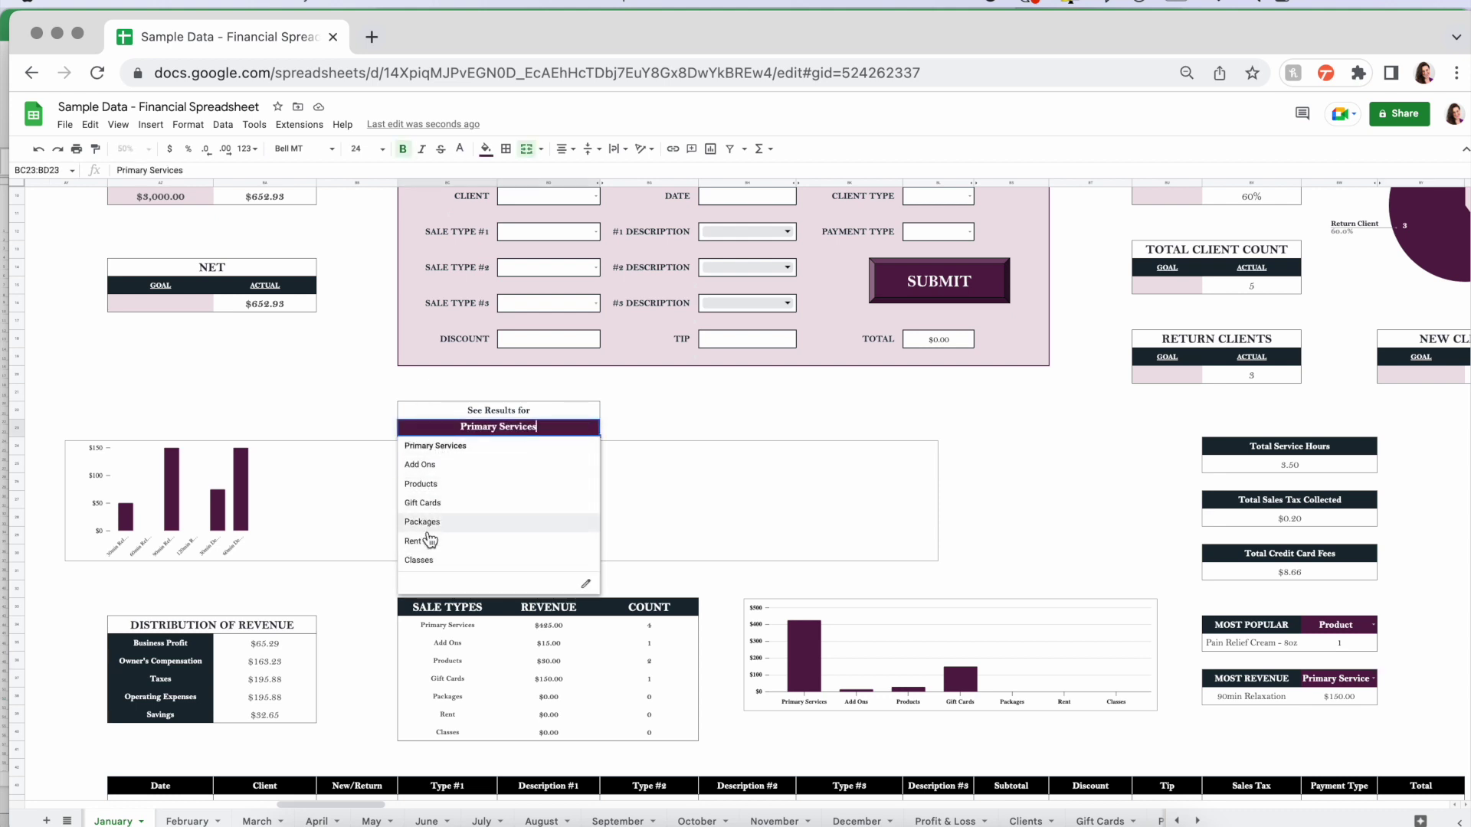
{"action": "left_click", "coordinate": [429, 446]}
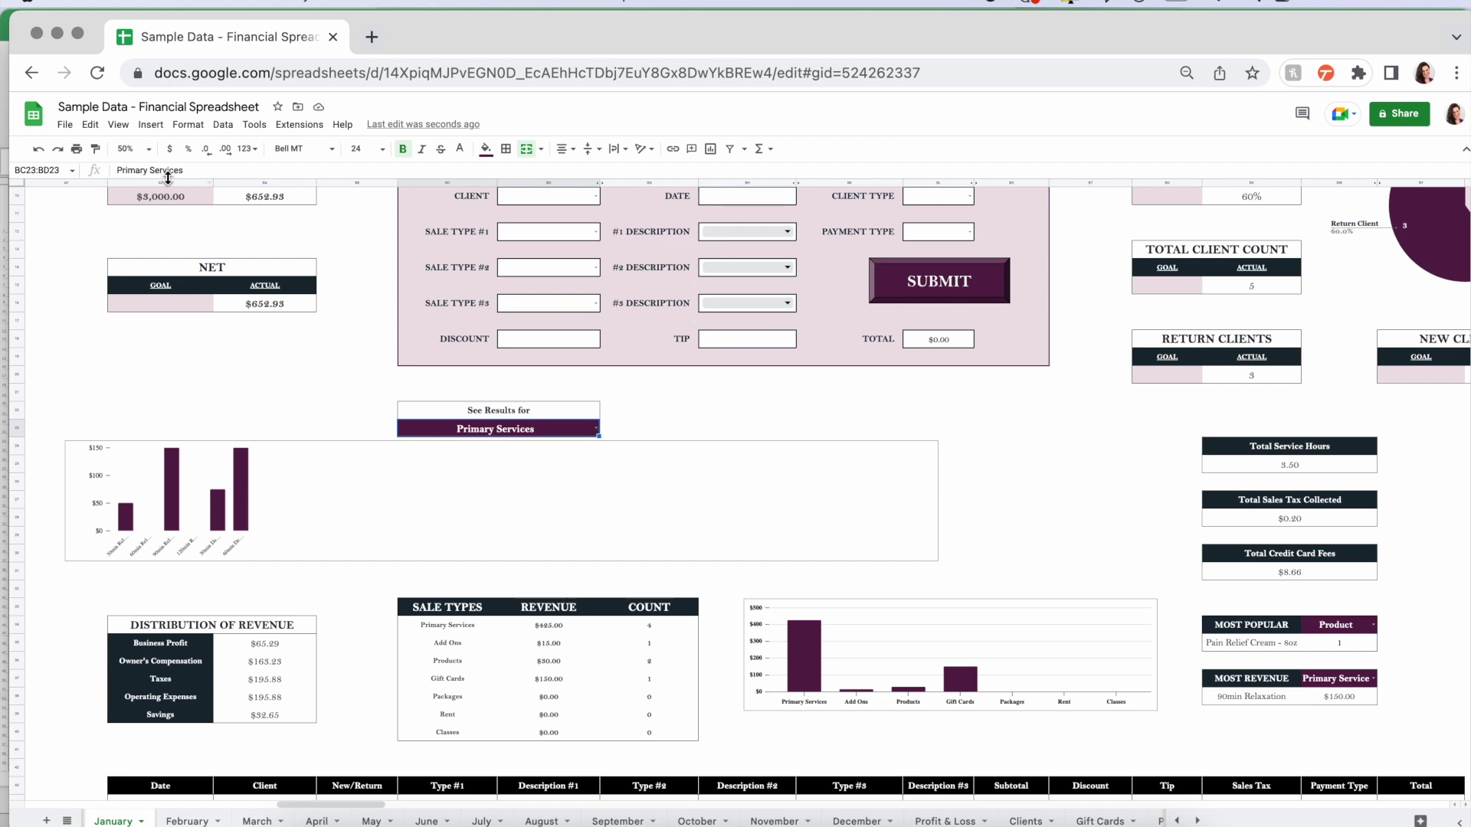
{"action": "left_click", "coordinate": [134, 149]}
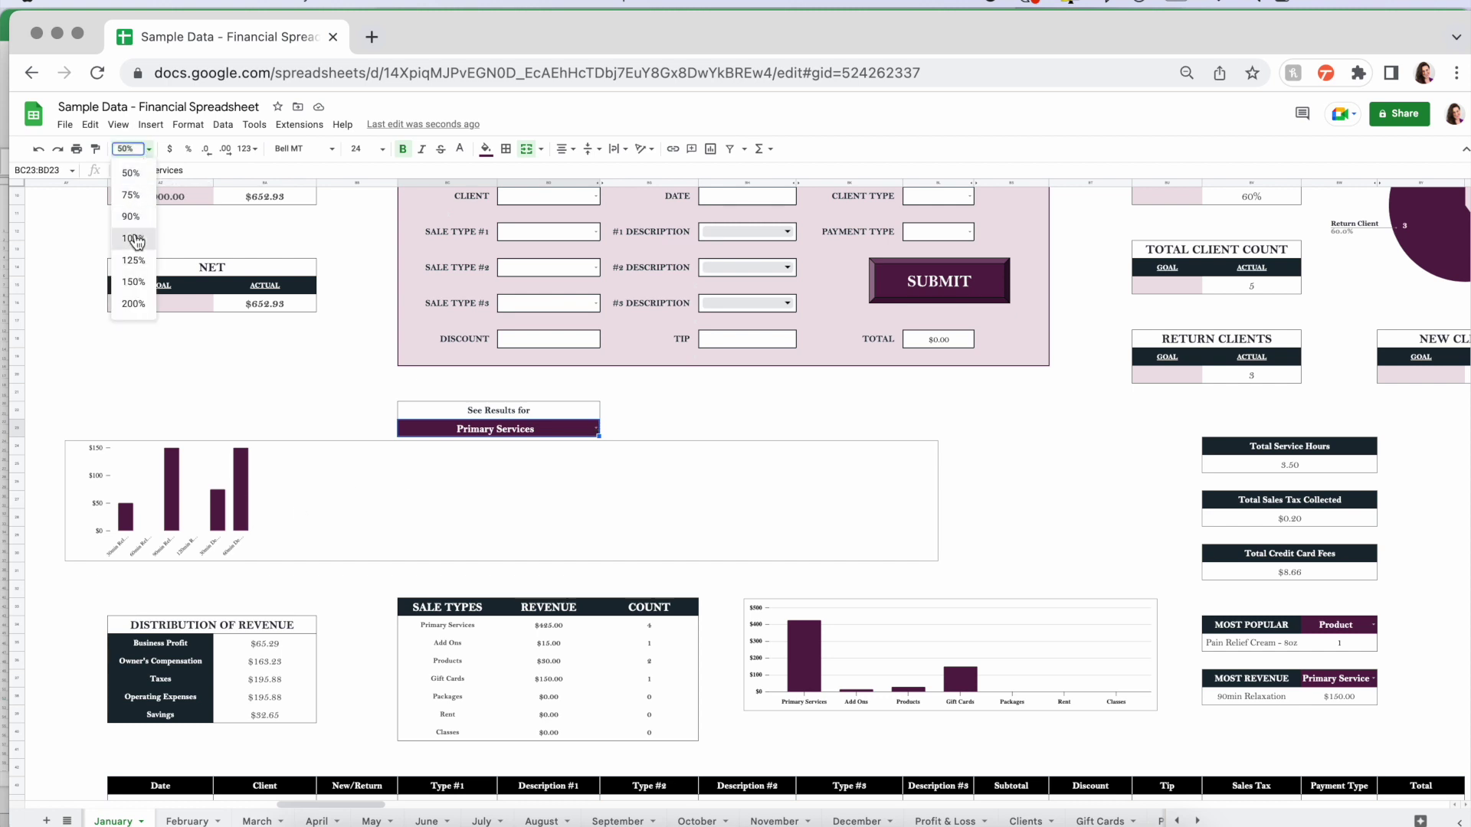
{"action": "left_click", "coordinate": [133, 238]}
{"action": "scroll", "coordinate": [265, 440], "scroll_direction": "down", "scroll_amount": 5}
{"action": "scroll", "coordinate": [265, 439], "scroll_direction": "down", "scroll_amount": 2}
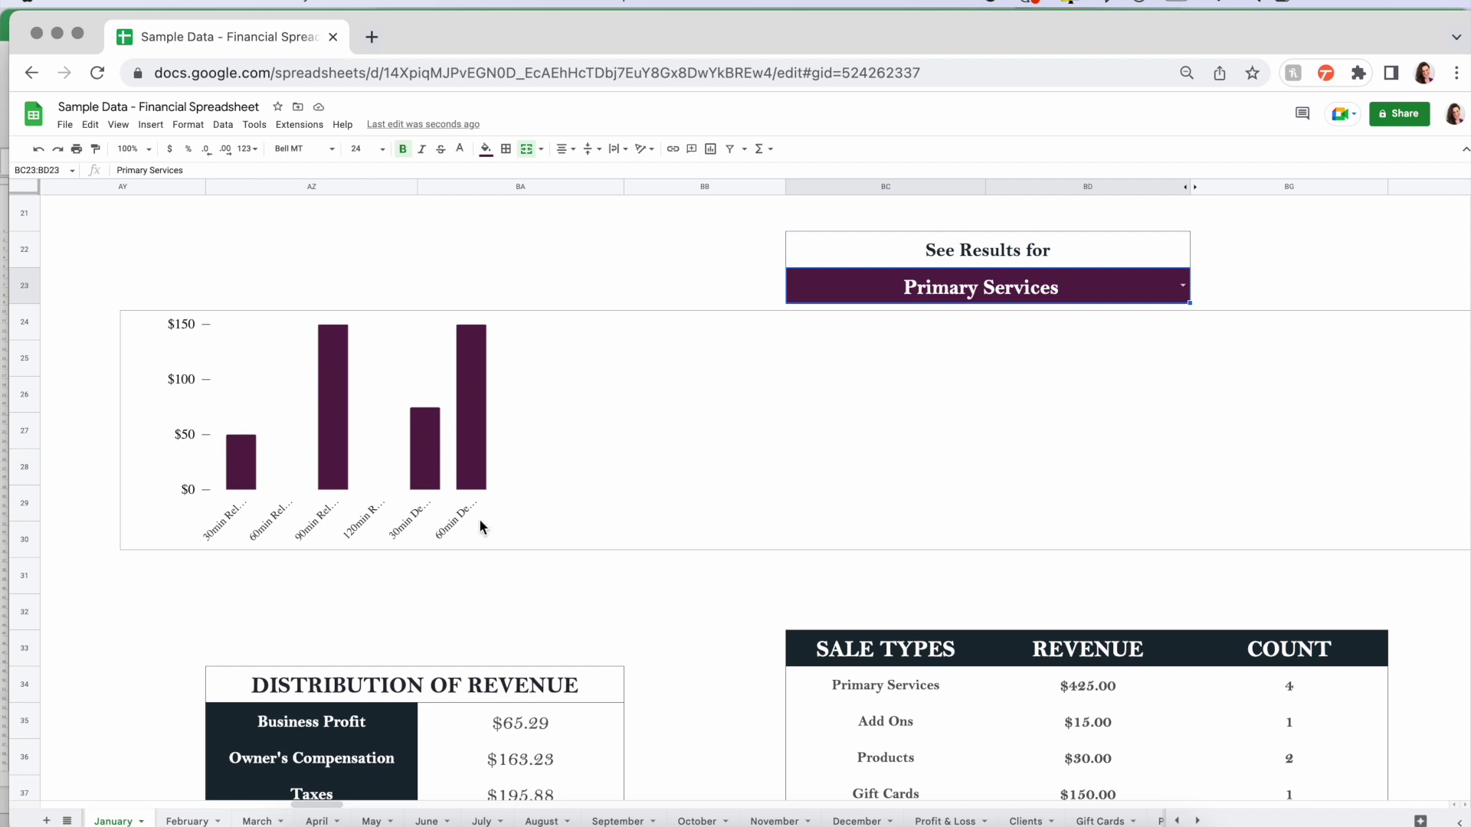
{"action": "left_click", "coordinate": [1183, 286]}
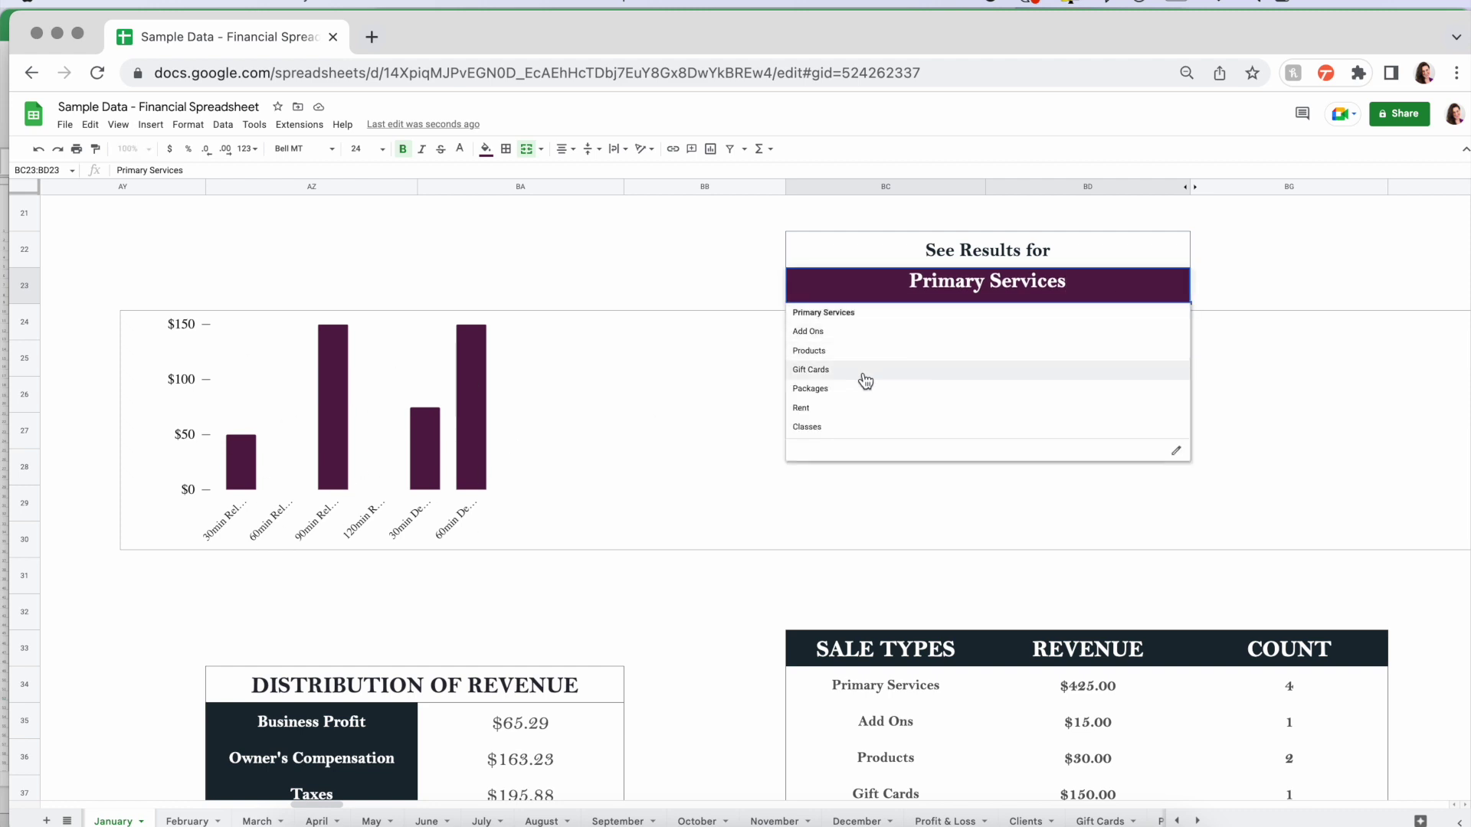
{"action": "left_click", "coordinate": [845, 352]}
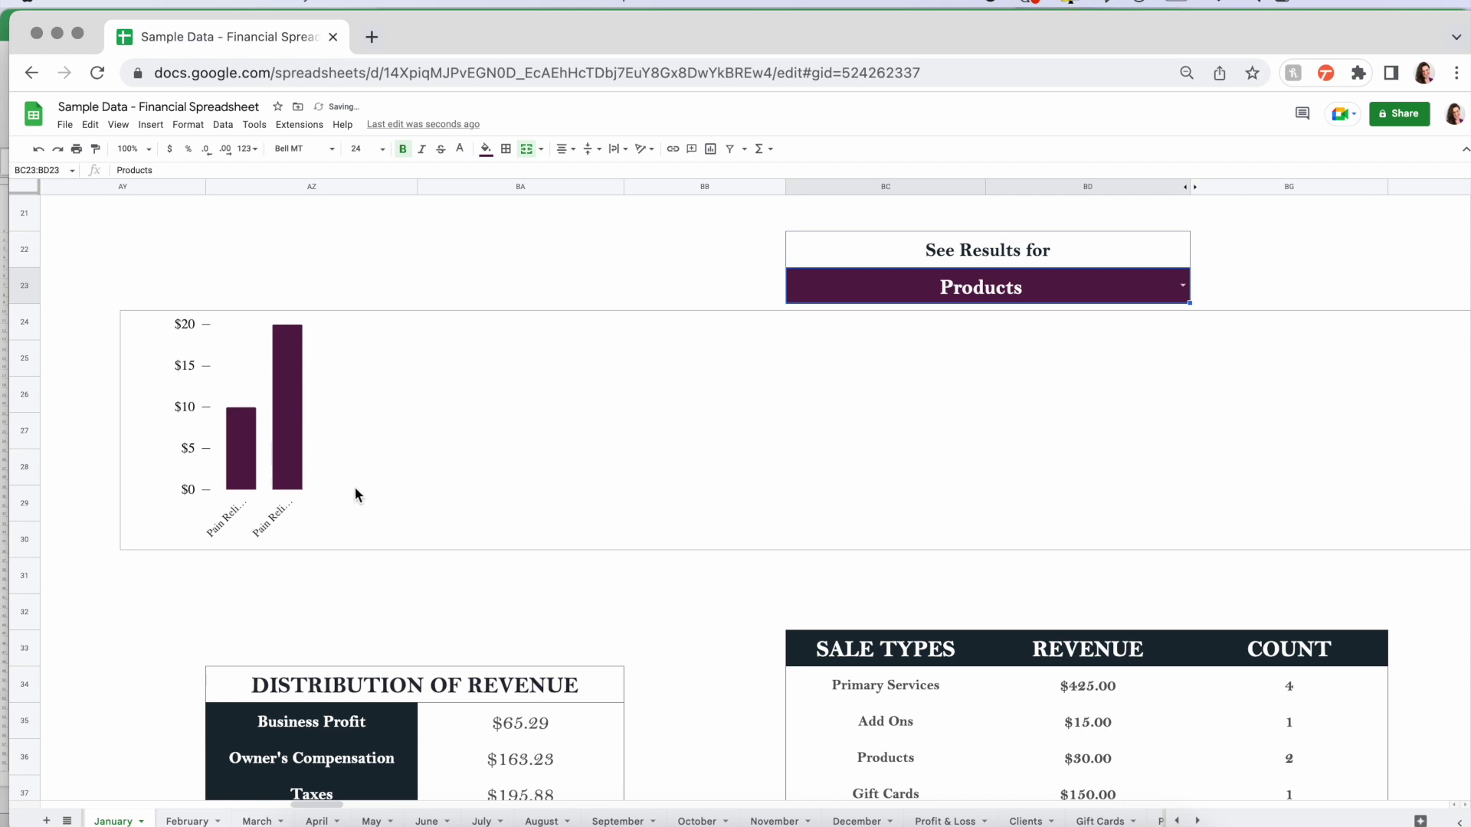
{"action": "left_click", "coordinate": [1181, 288]}
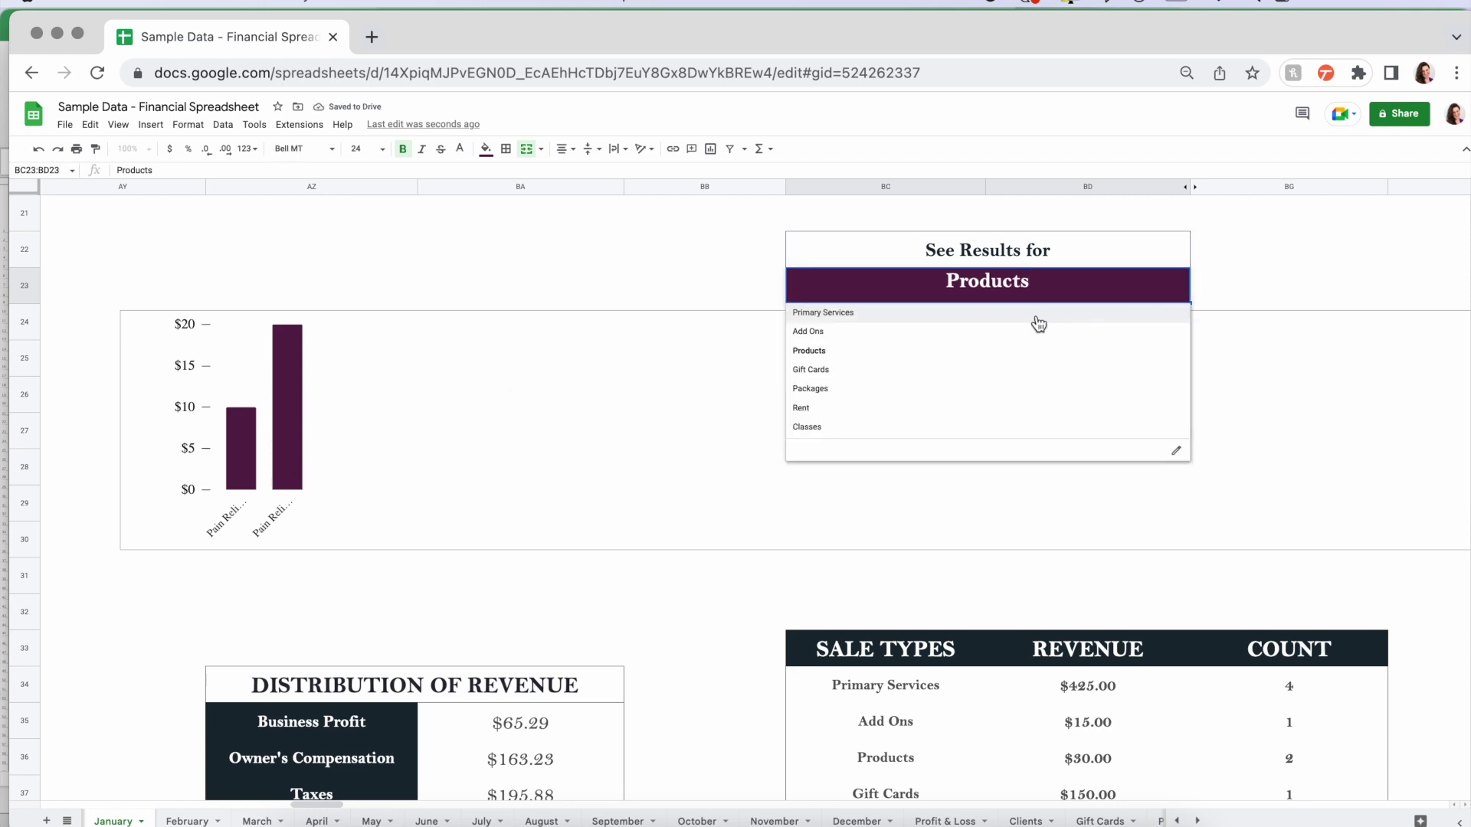
{"action": "left_click", "coordinate": [1031, 314]}
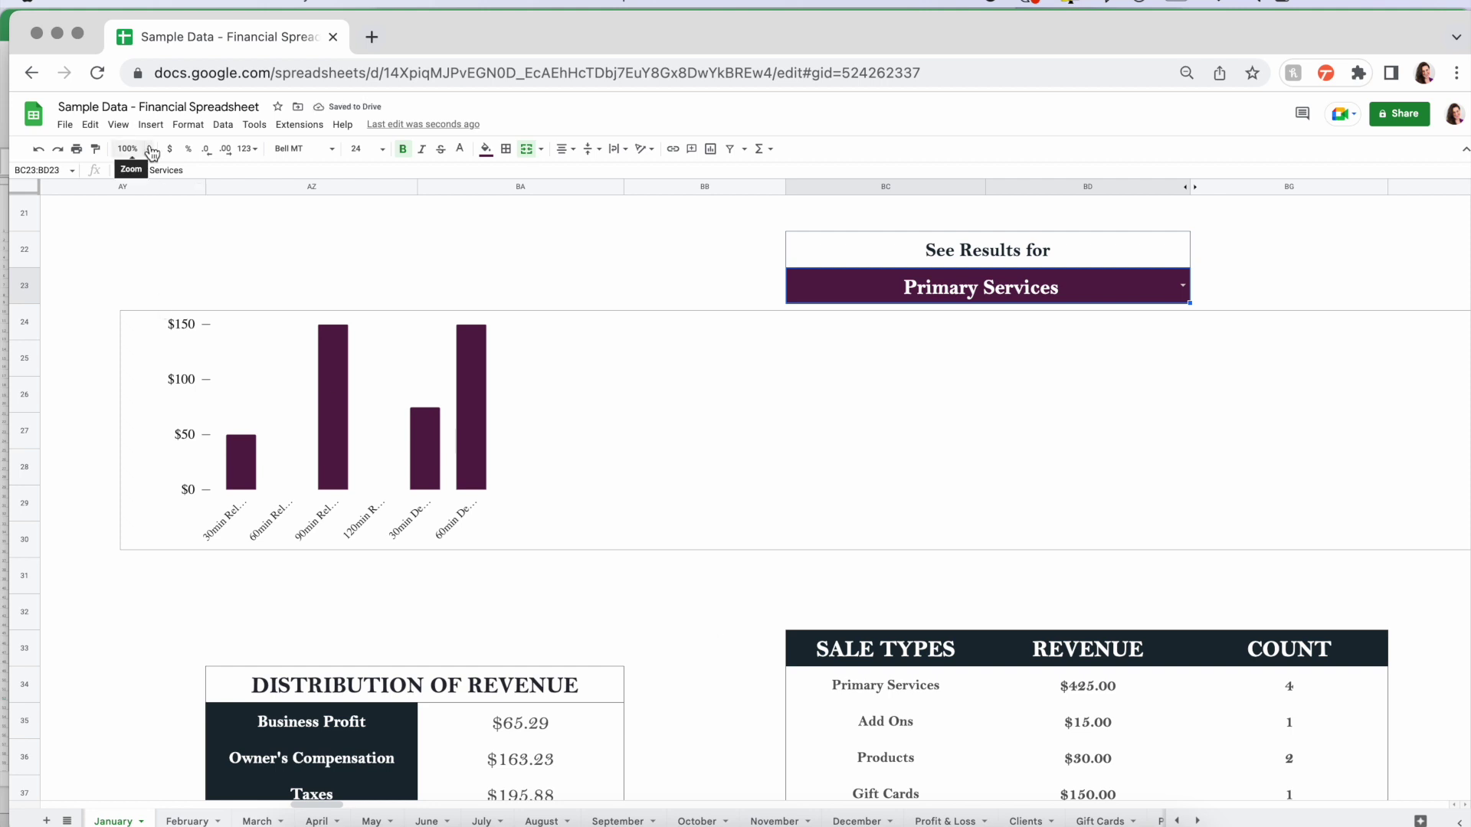
{"action": "scroll", "coordinate": [503, 527], "scroll_direction": "down", "scroll_amount": 3}
- Inspect the Business Profit, Savings and Taxes formulas
{"action": "left_click_drag", "start_coordinate": [550, 501], "coordinate": [553, 650]}
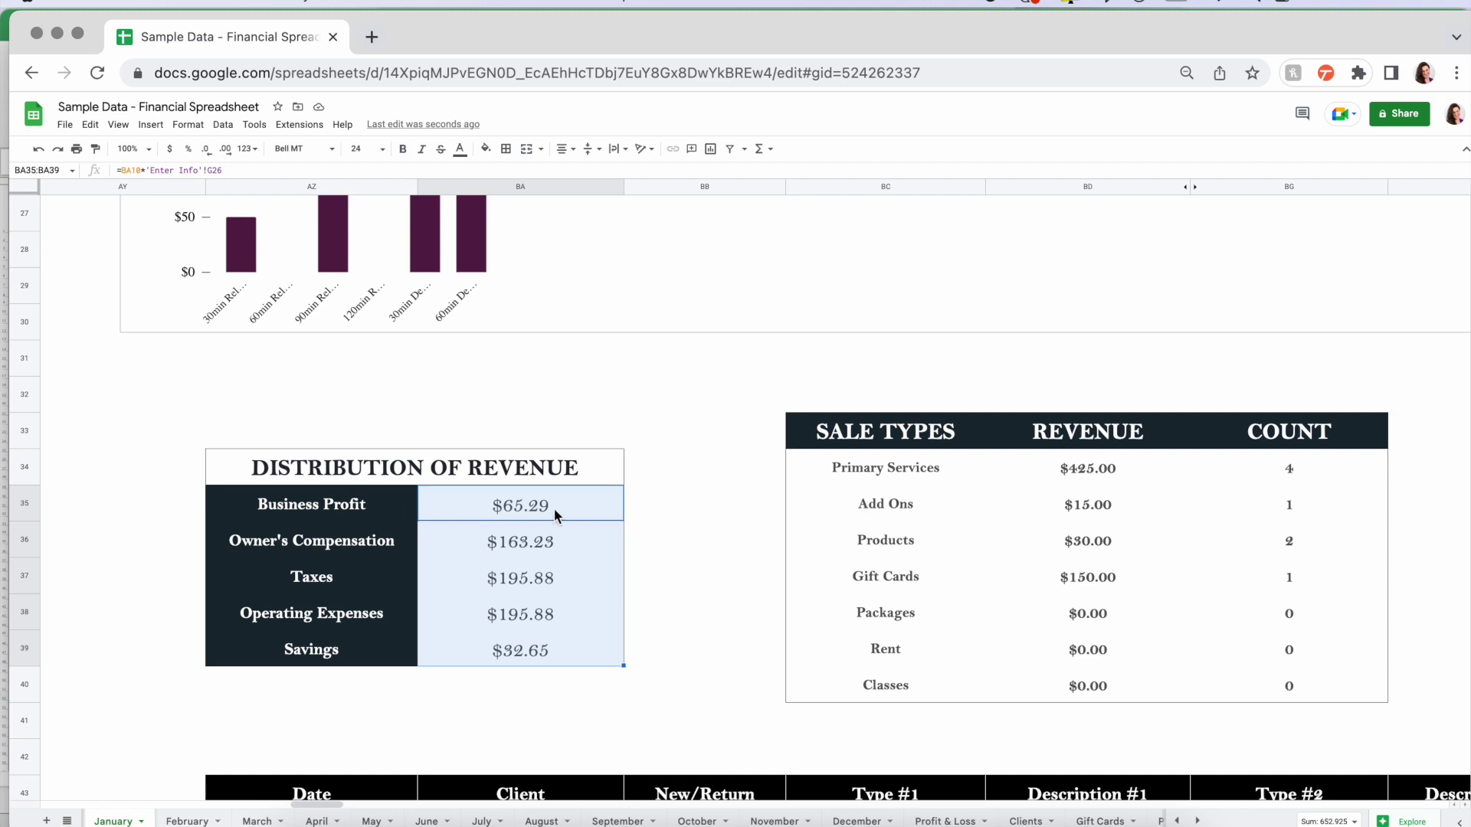
{"action": "left_click", "coordinate": [449, 507]}
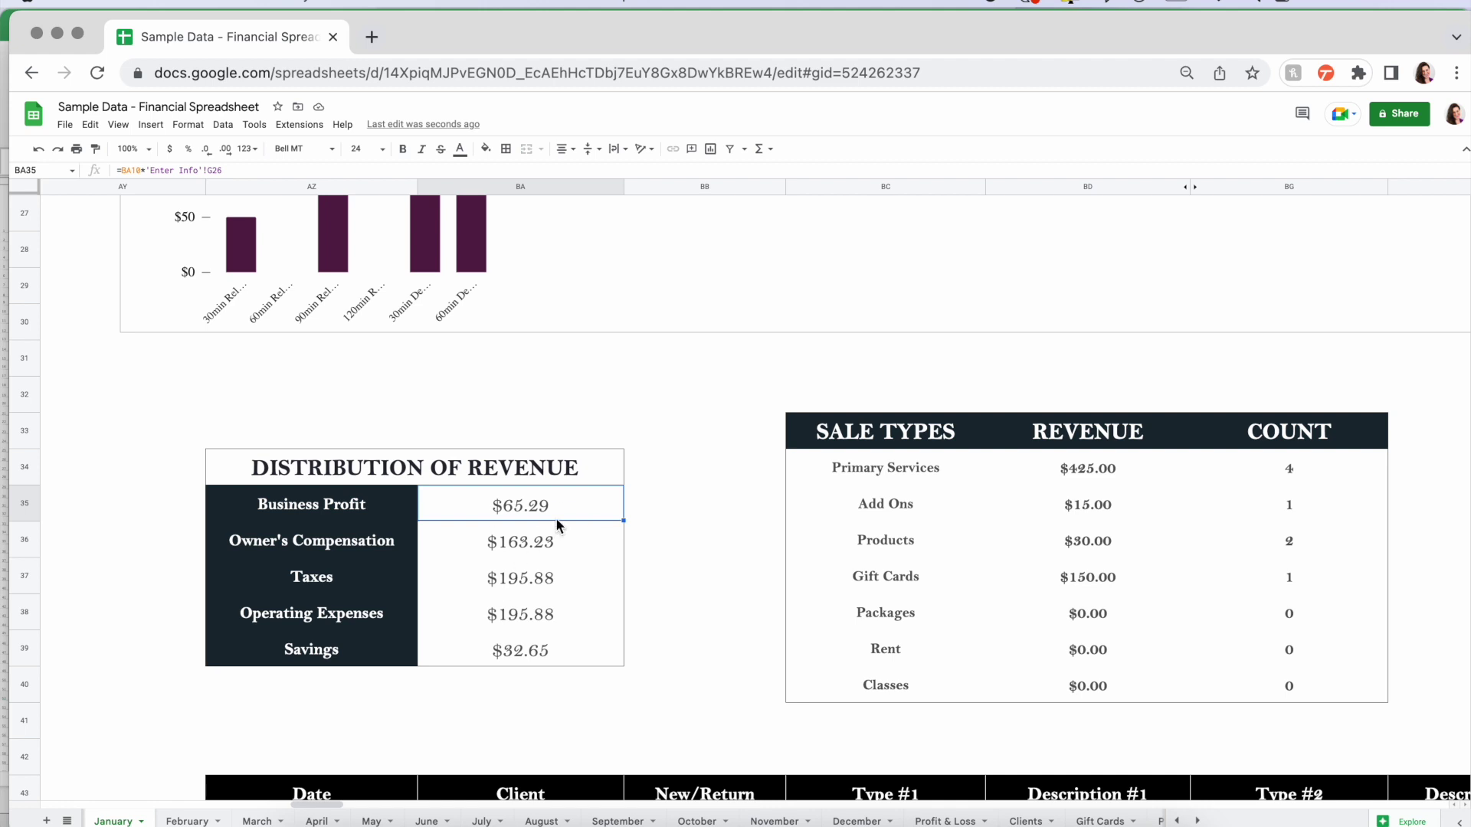
{"action": "left_click", "coordinate": [481, 659]}
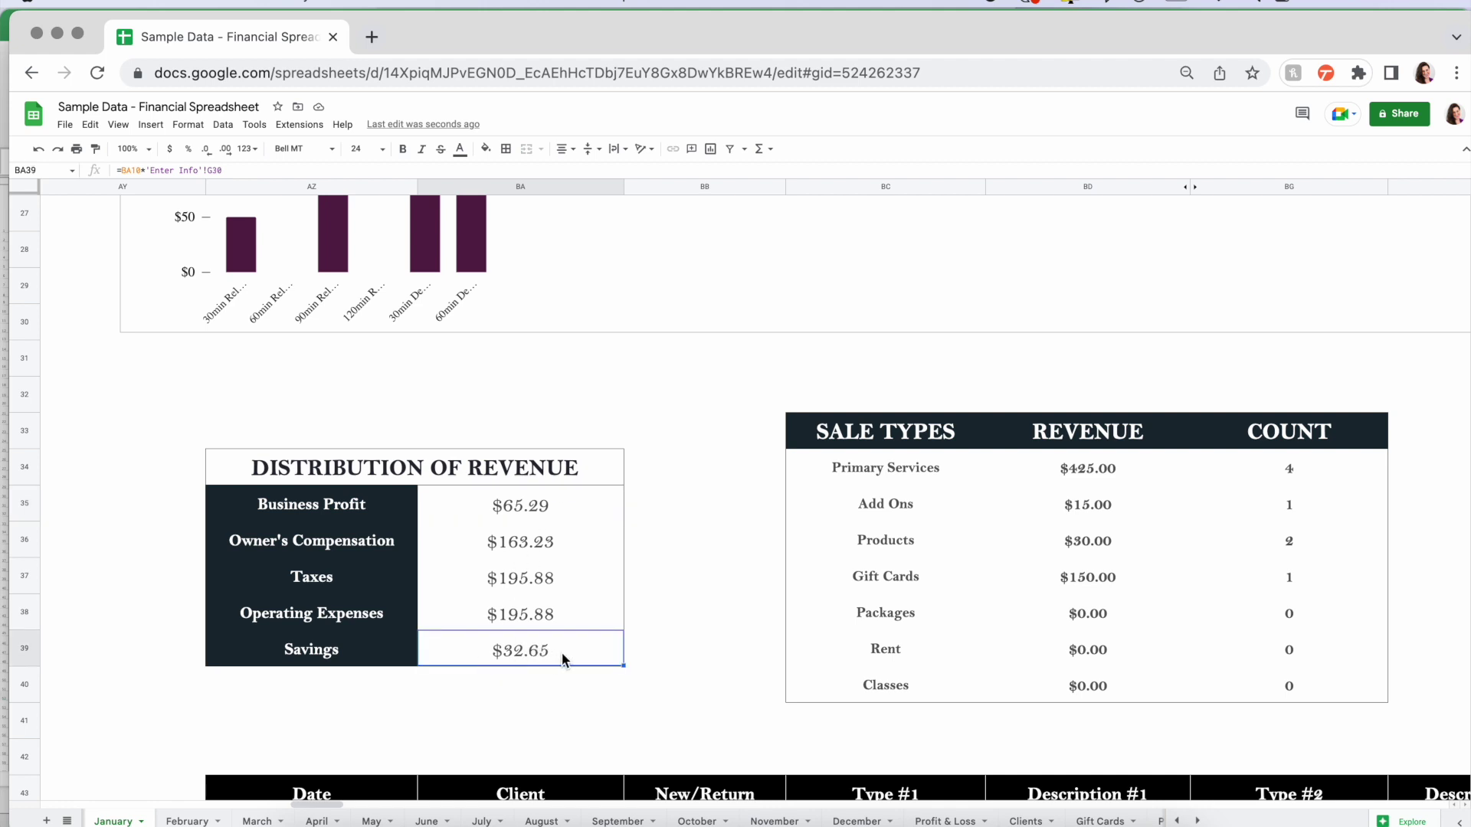
{"action": "left_click", "coordinate": [558, 576]}
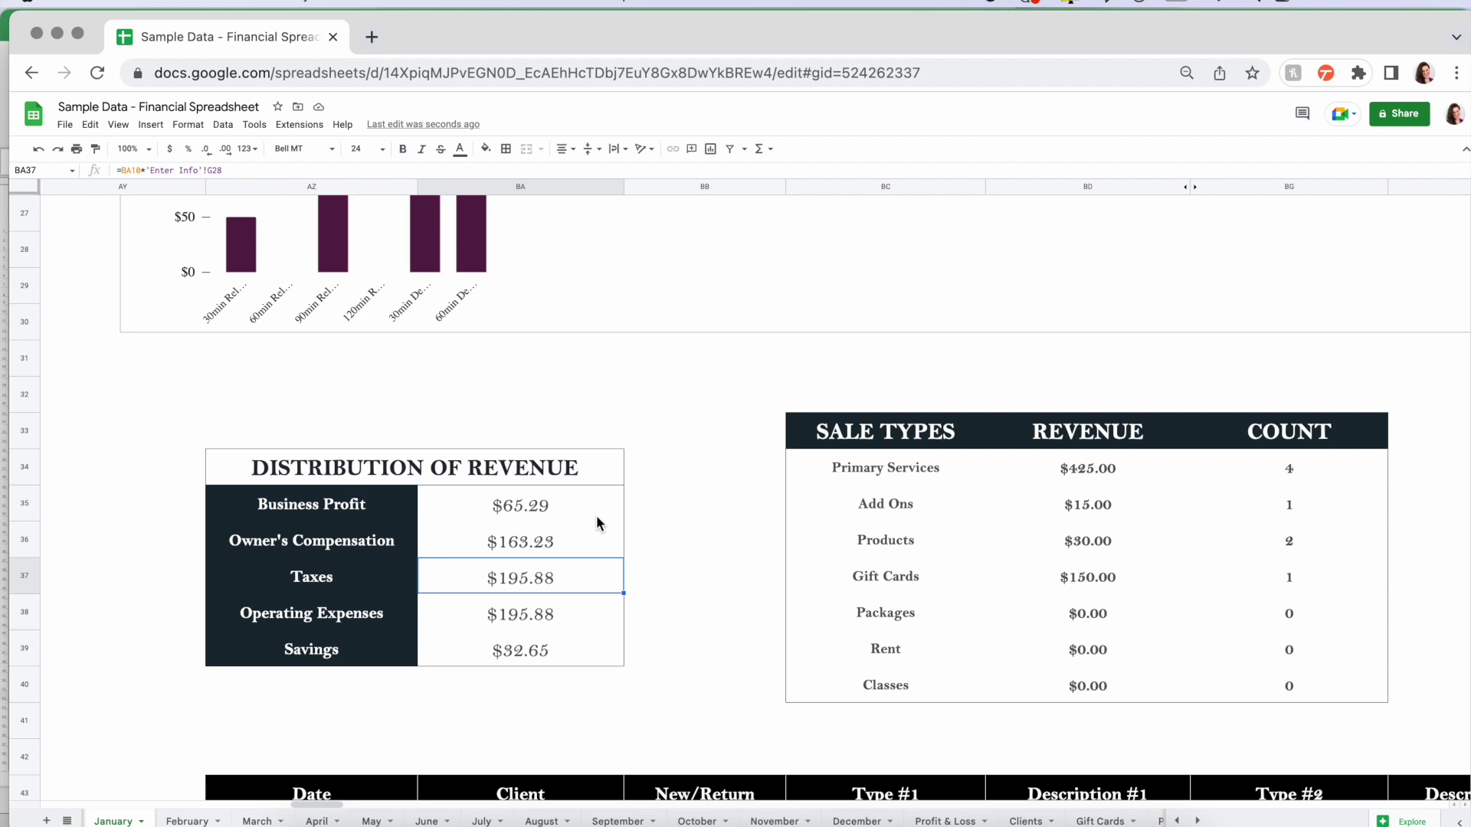
- Review the Sale Types revenue and count figures and the revenue-by-sale-type bar chart
{"action": "scroll", "coordinate": [706, 564], "scroll_direction": "right", "scroll_amount": 10}
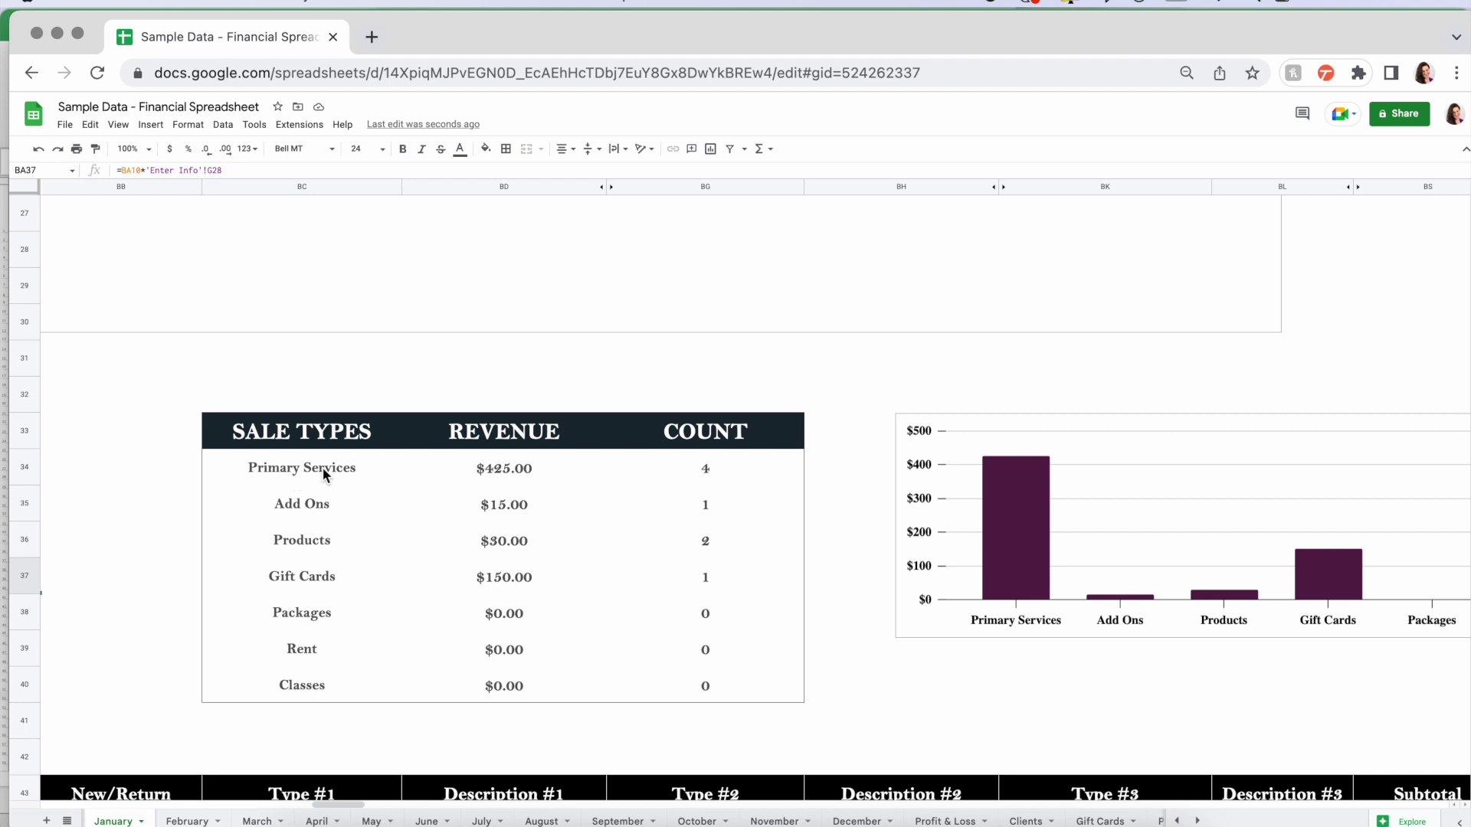
{"action": "left_click_drag", "start_coordinate": [356, 481], "coordinate": [725, 677]}
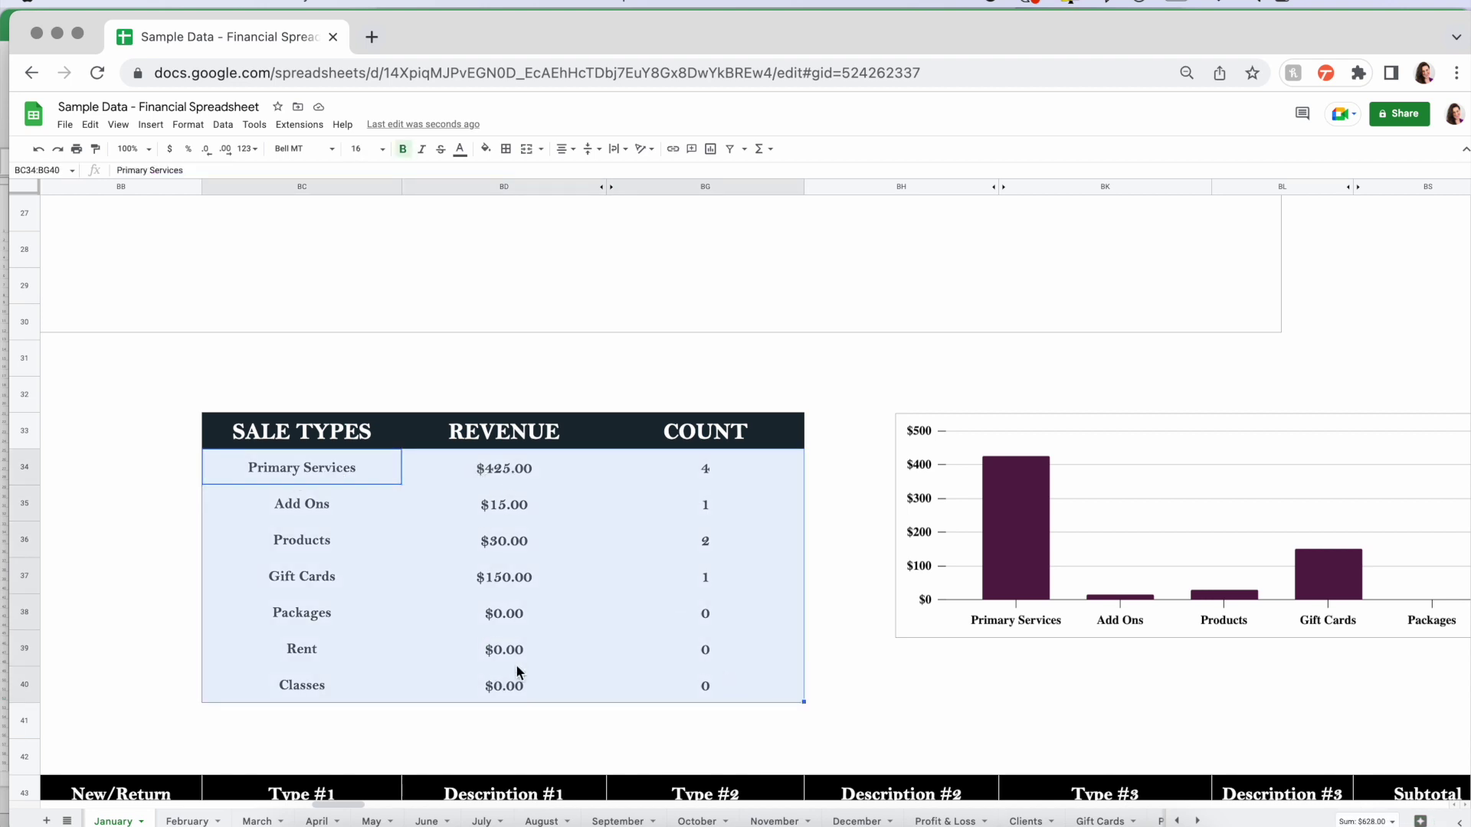
{"action": "left_click", "coordinate": [866, 677]}
{"action": "scroll", "coordinate": [866, 677], "scroll_direction": "right", "scroll_amount": 6}
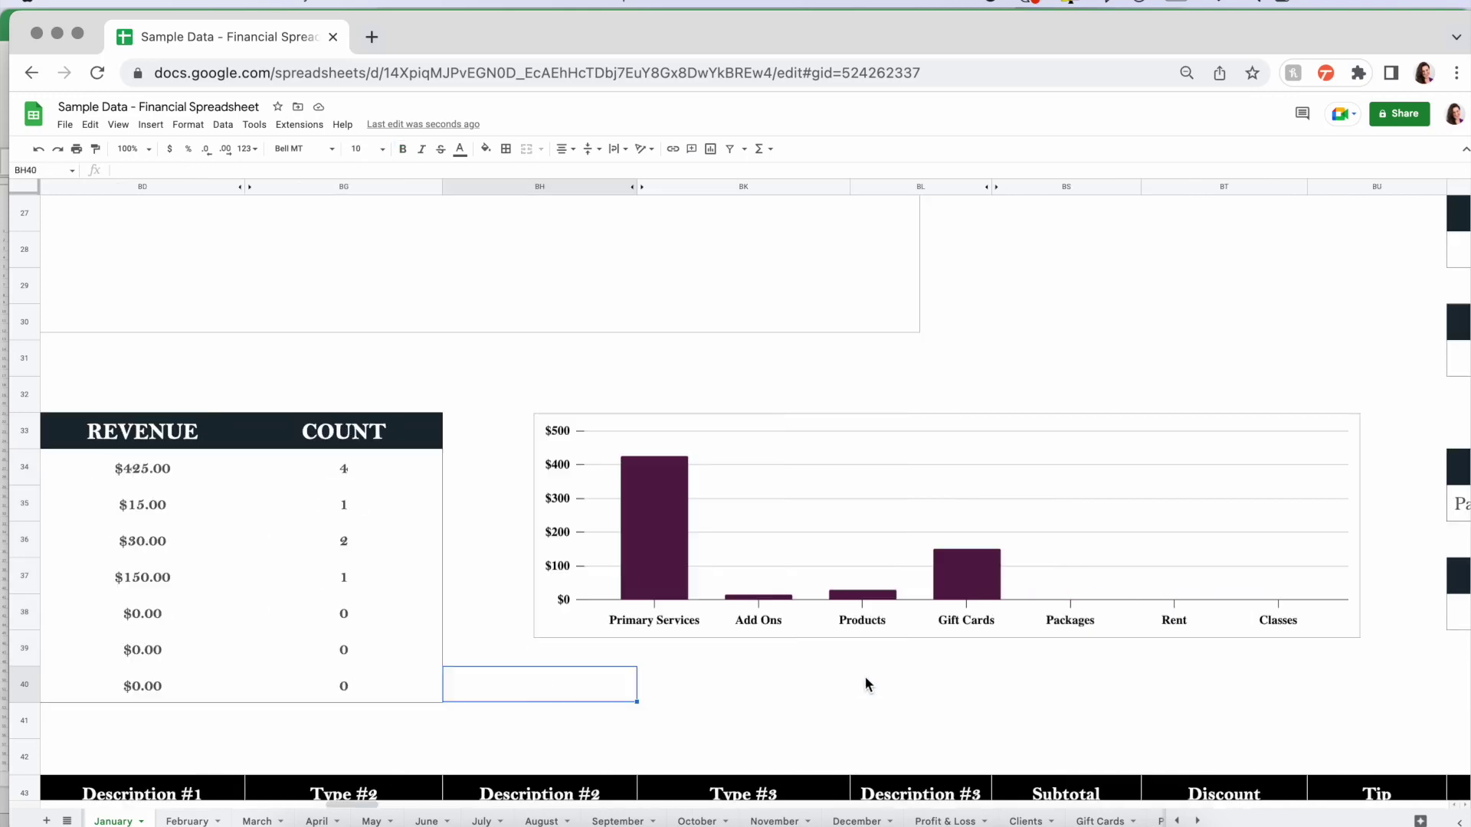
{"action": "left_click", "coordinate": [697, 611]}
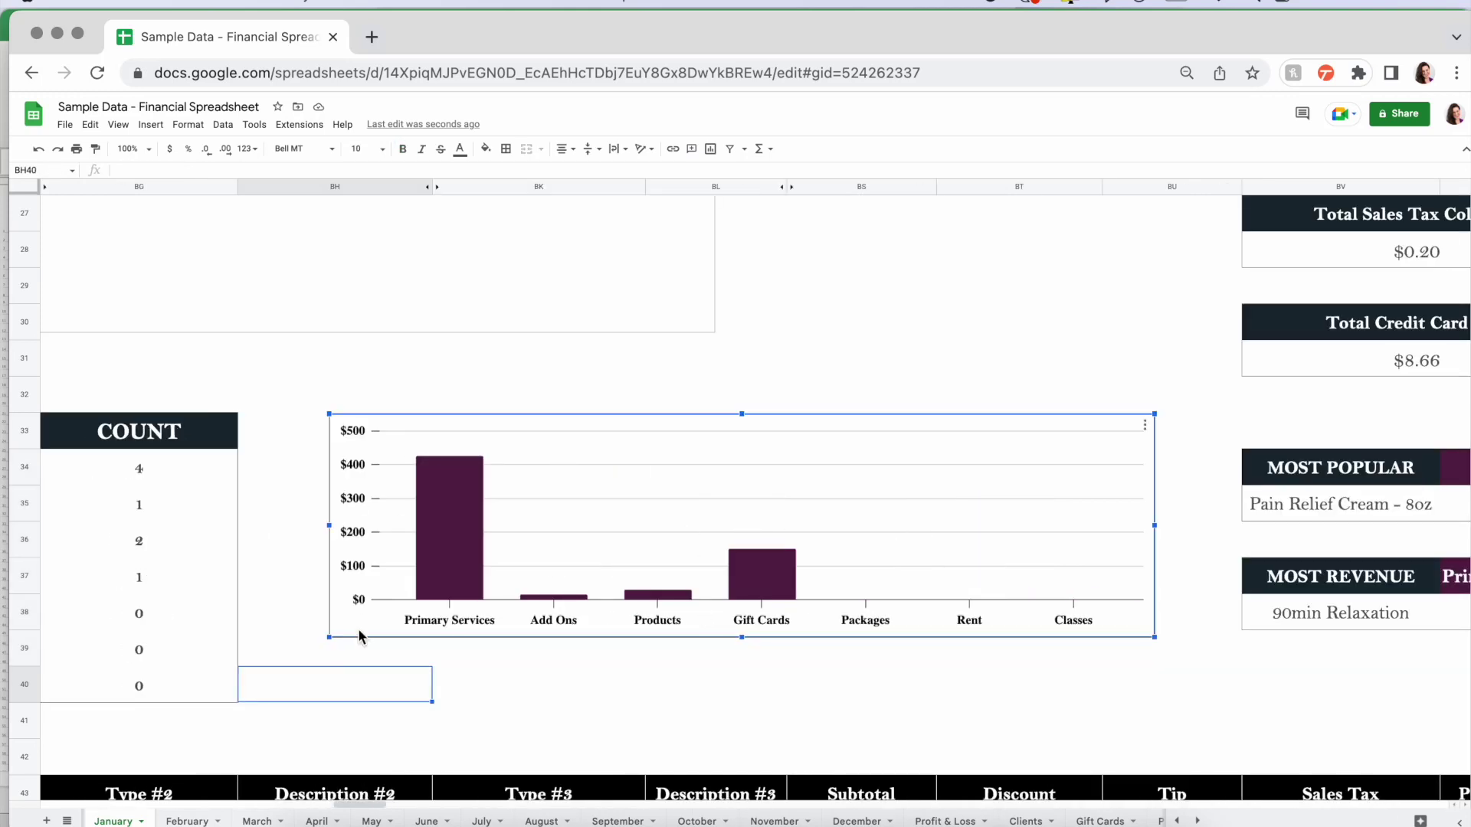
{"action": "mouse_move", "coordinate": [451, 474]}
{"action": "mouse_move", "coordinate": [657, 599]}
{"action": "scroll", "coordinate": [871, 672], "scroll_direction": "left", "scroll_amount": 5}
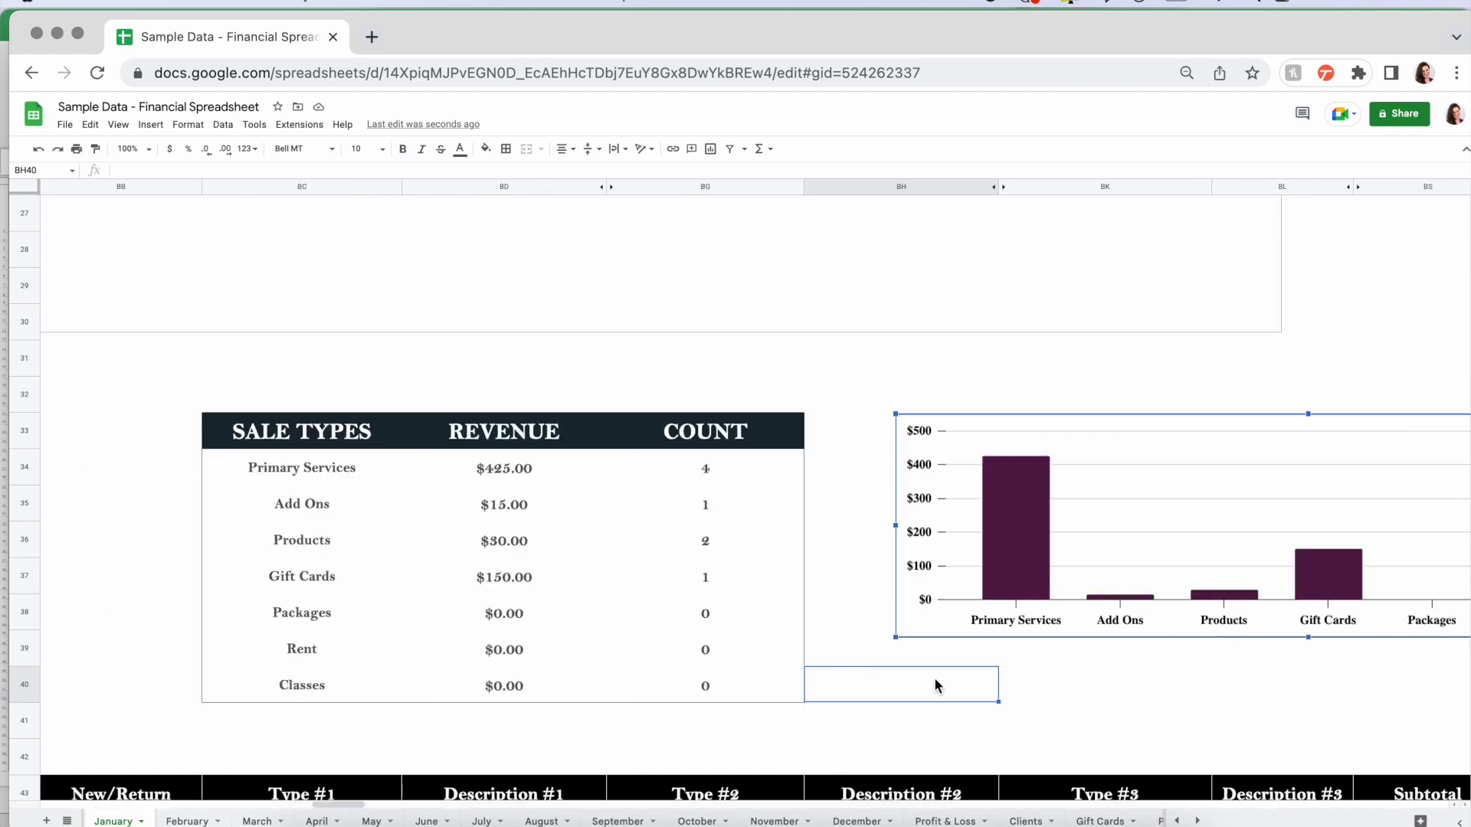
{"action": "left_click", "coordinate": [146, 149]}
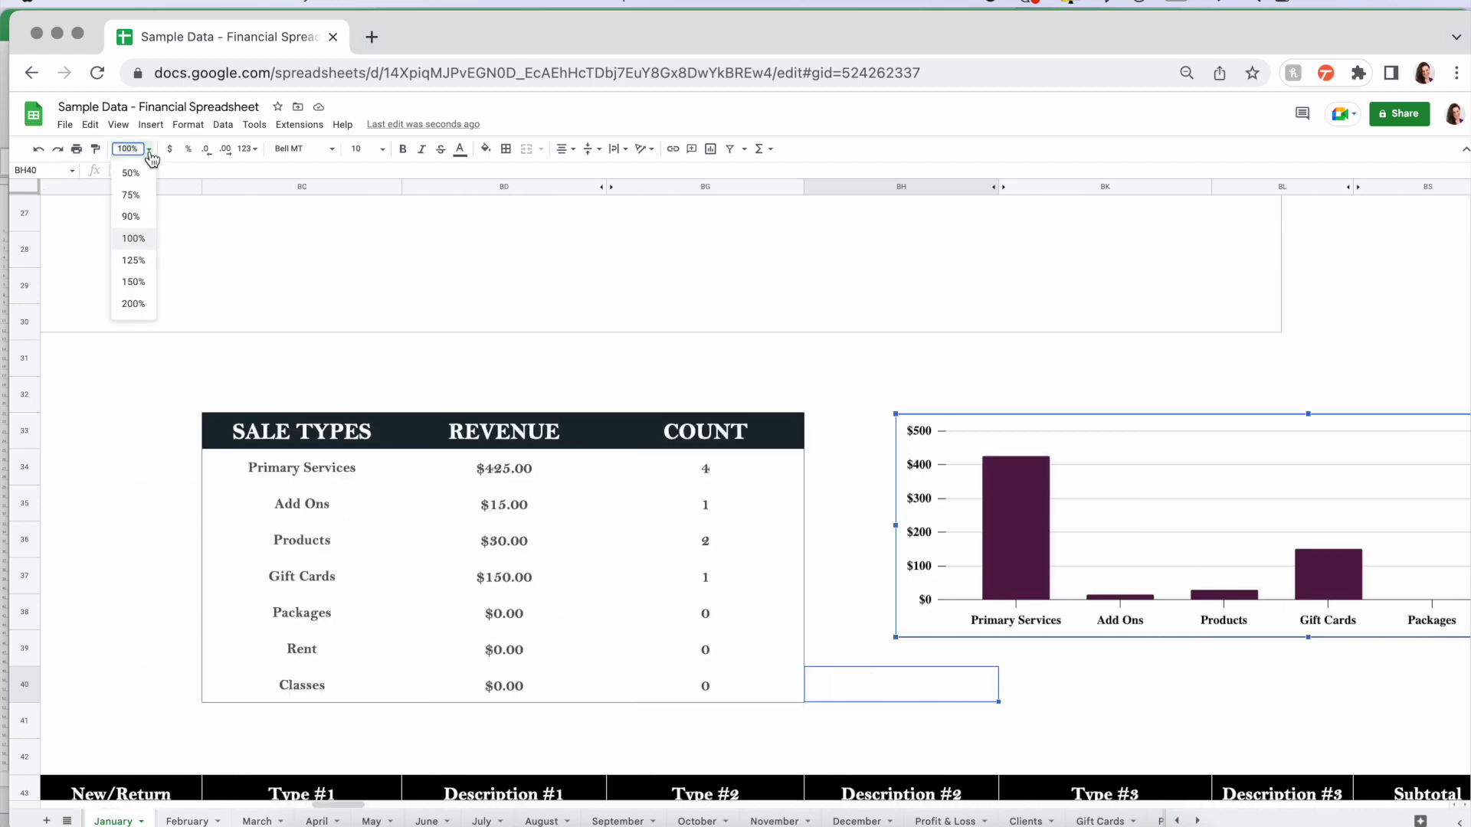
- Zoom the January Sales sheet to 50% and scroll across it to the Expenses section
{"action": "left_click", "coordinate": [131, 173]}
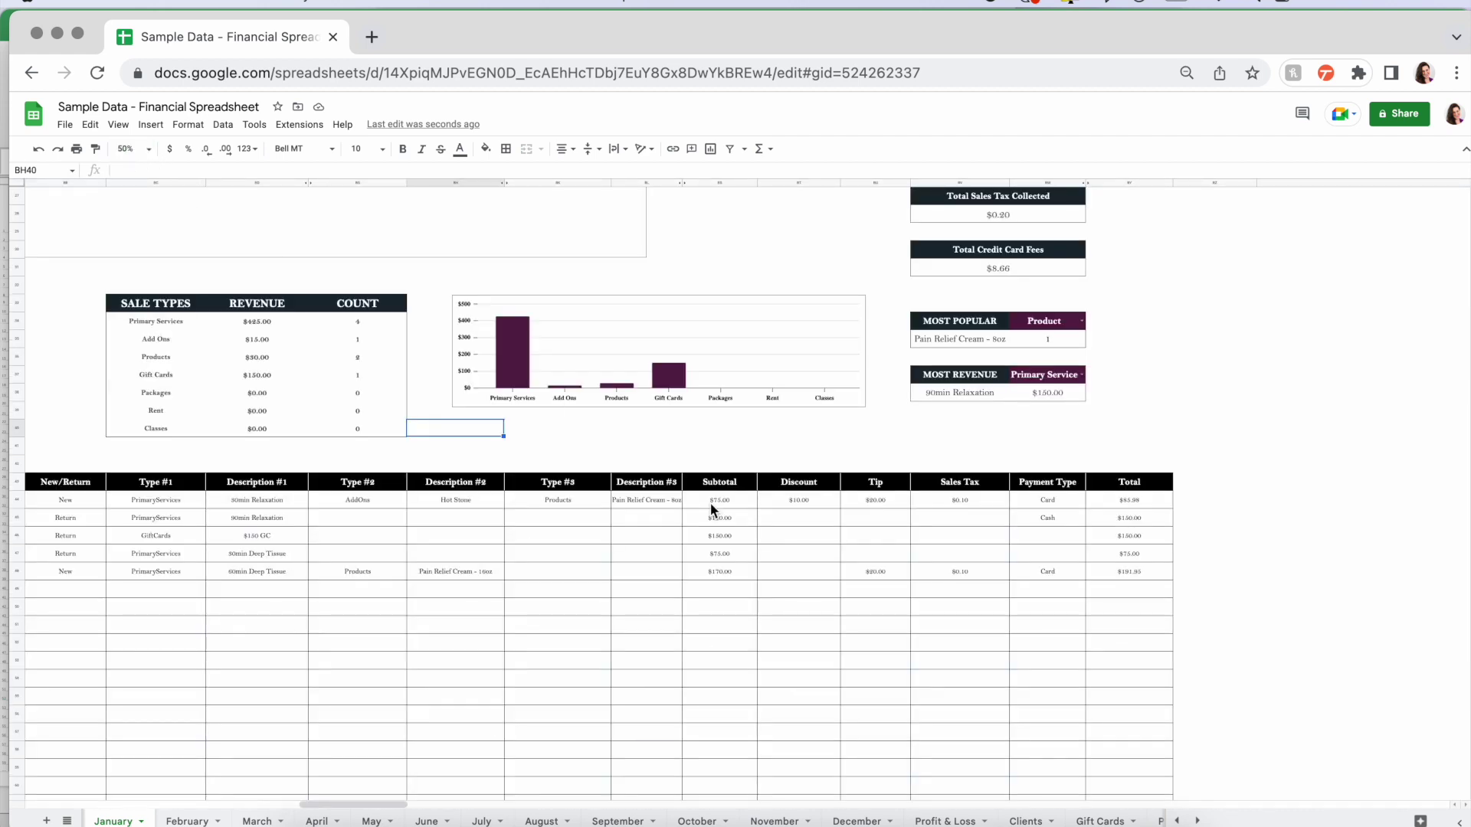
{"action": "scroll", "coordinate": [710, 503], "scroll_direction": "up", "scroll_amount": 5}
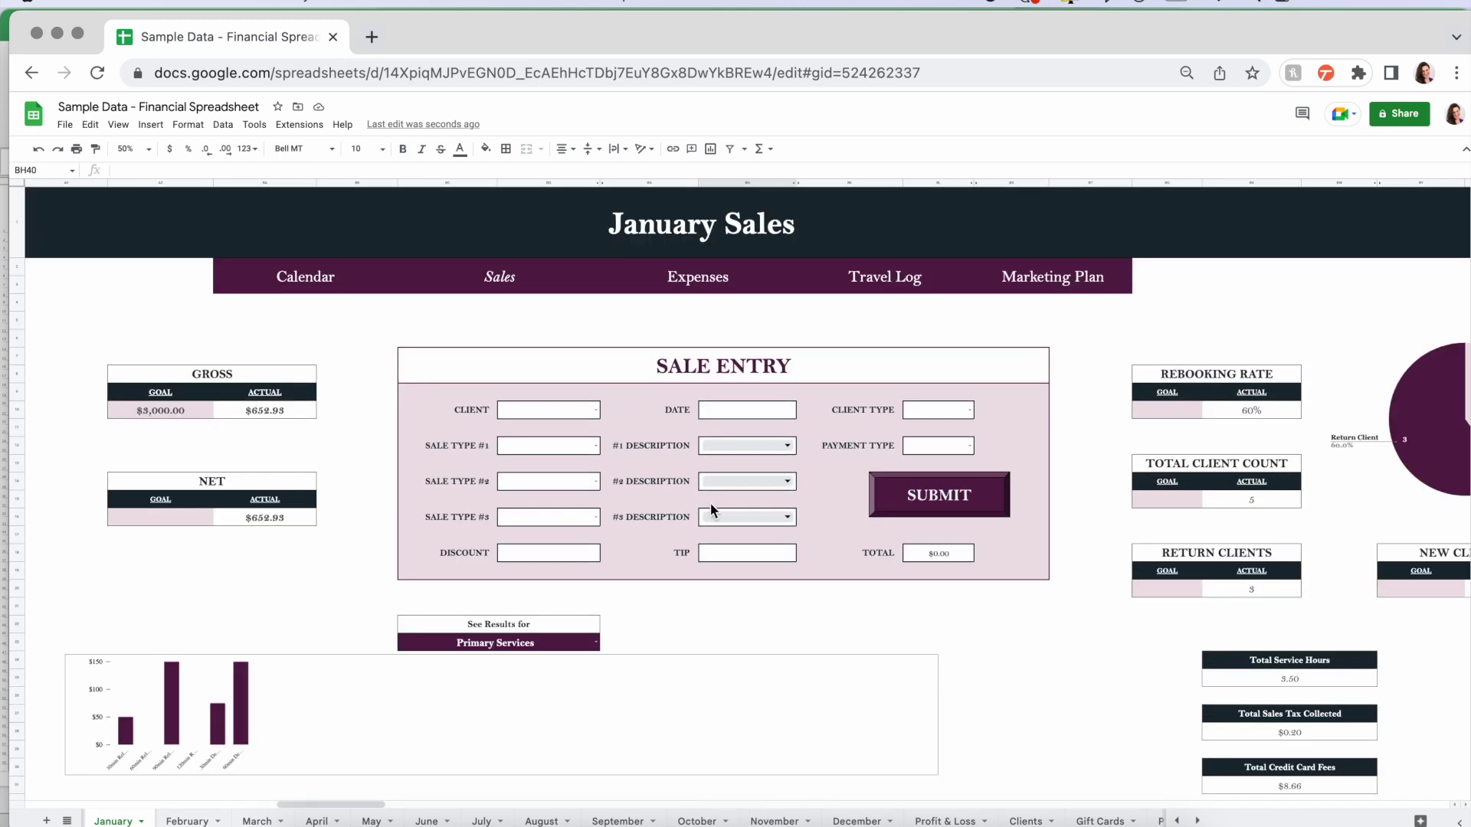
{"action": "scroll", "coordinate": [1081, 534], "scroll_direction": "down", "scroll_amount": 6}
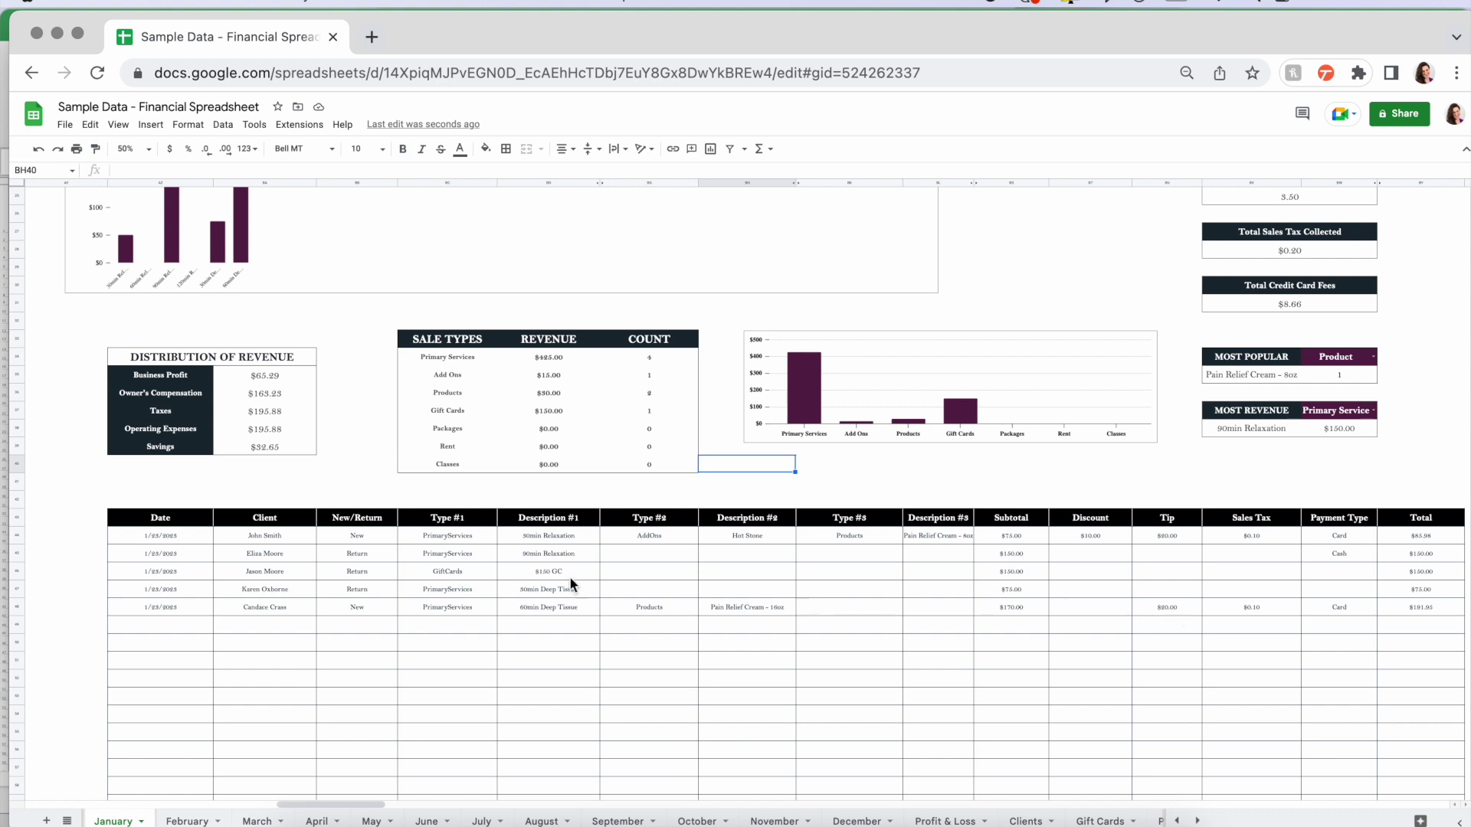
{"action": "scroll", "coordinate": [1077, 667], "scroll_direction": "up", "scroll_amount": 4}
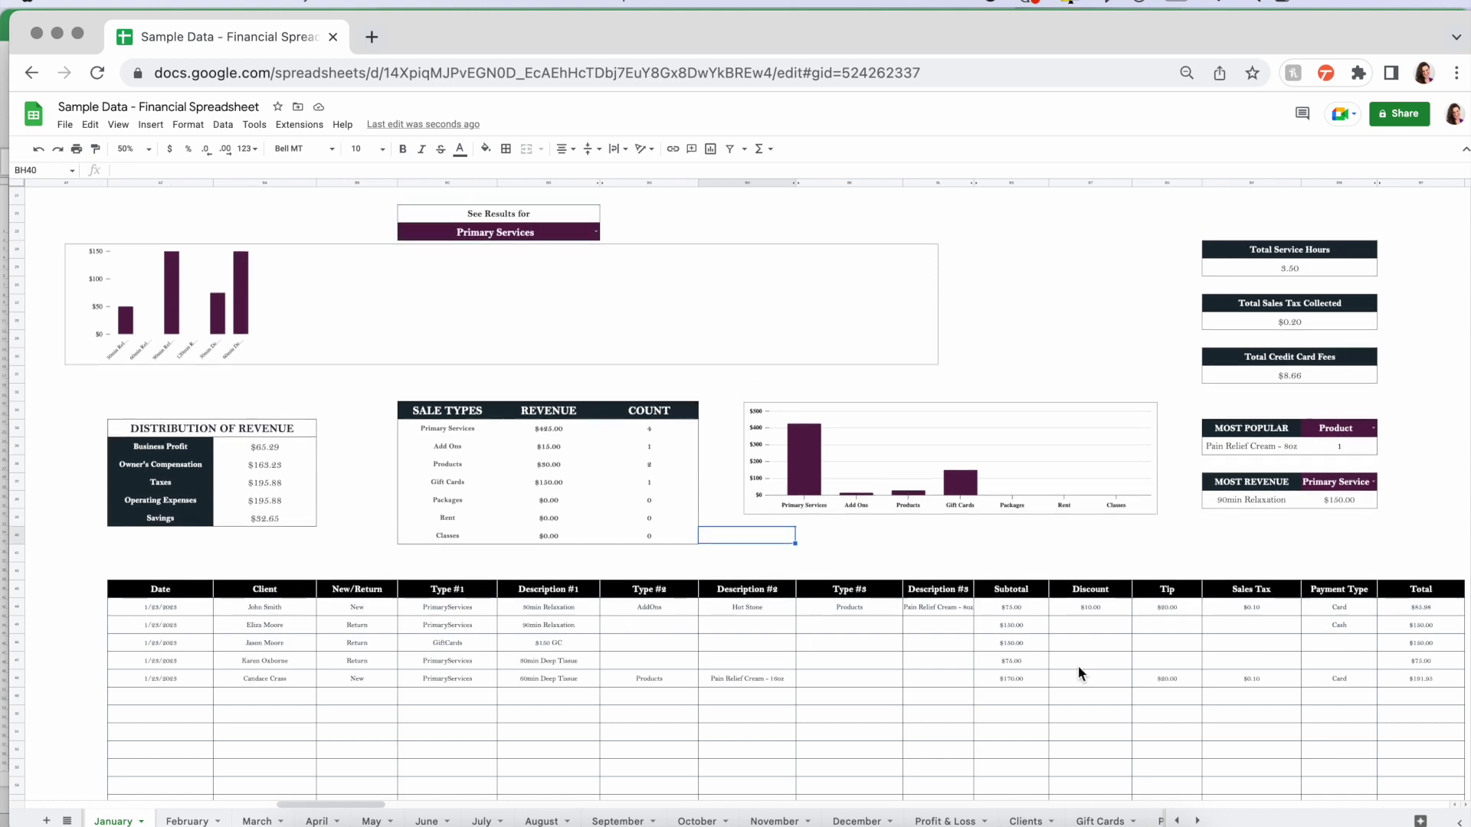
{"action": "scroll", "coordinate": [1142, 582], "scroll_direction": "up", "scroll_amount": 1}
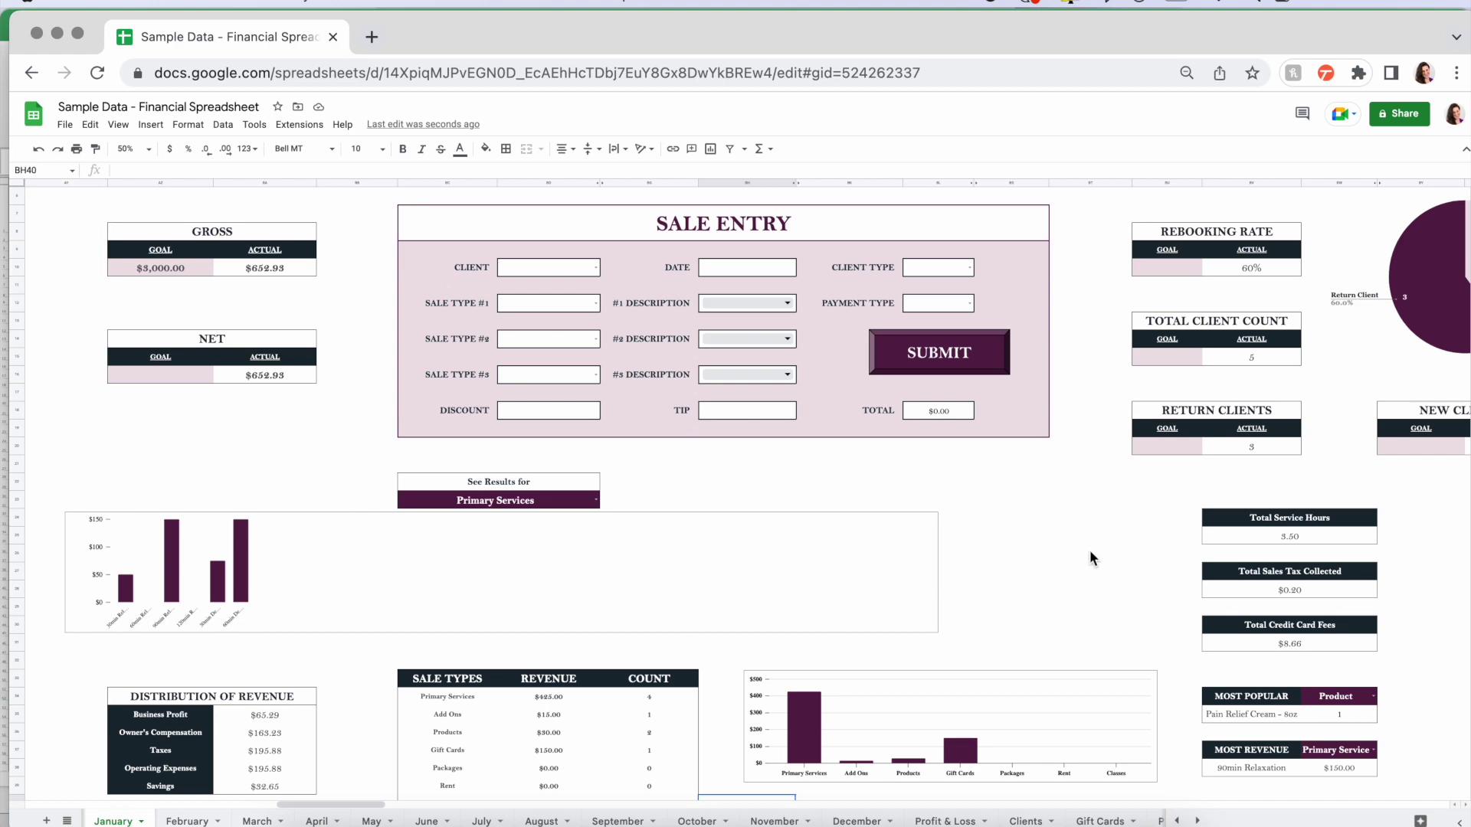
{"action": "scroll", "coordinate": [1089, 550], "scroll_direction": "up", "scroll_amount": 4}
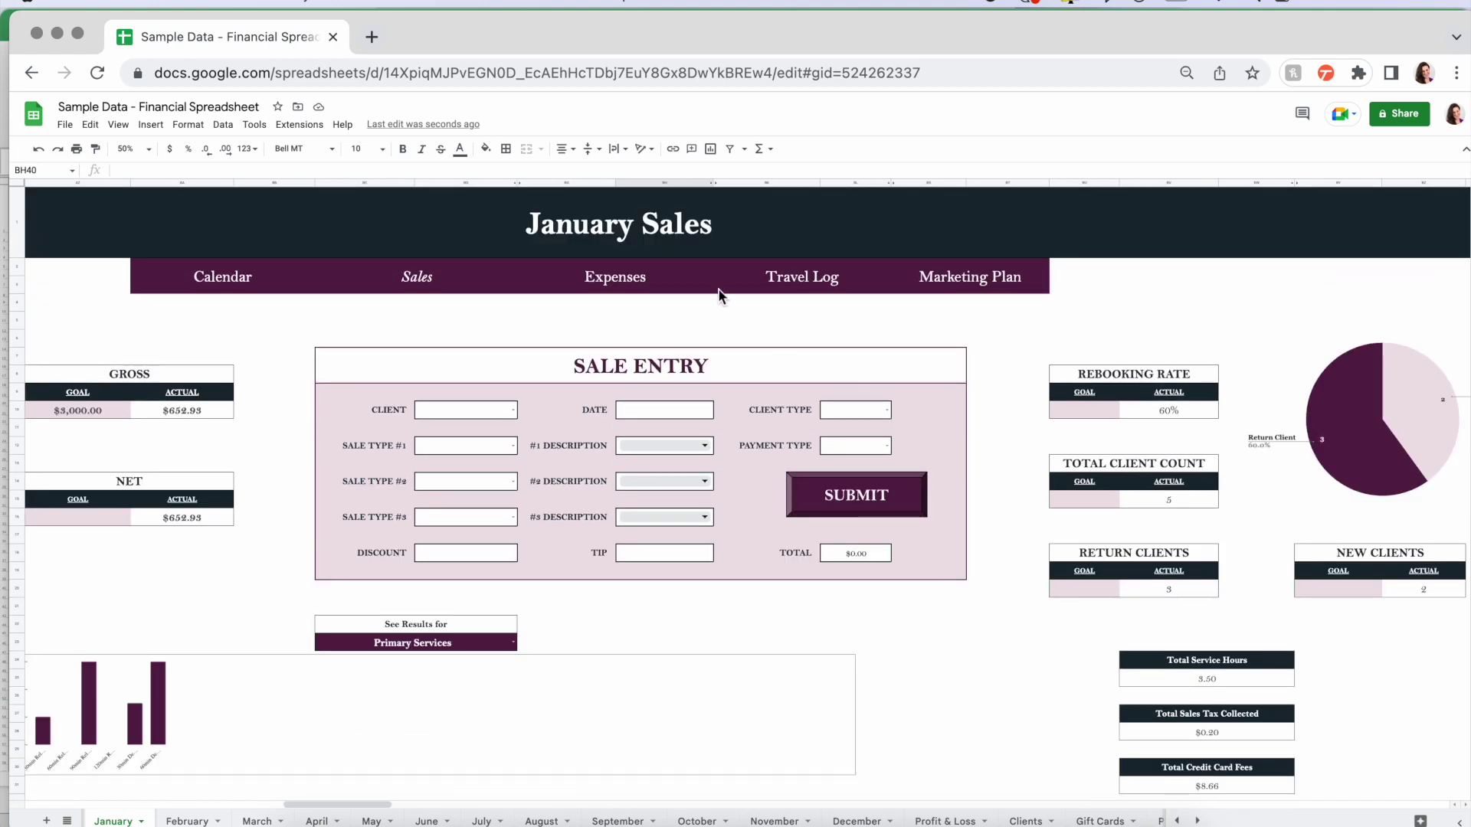
{"action": "scroll", "coordinate": [862, 369], "scroll_direction": "right", "scroll_amount": 10}
- Enter ABC Landlord as the expense company, with category Rent and amount $500.00
{"action": "scroll", "coordinate": [863, 369], "scroll_direction": "right", "scroll_amount": 15}
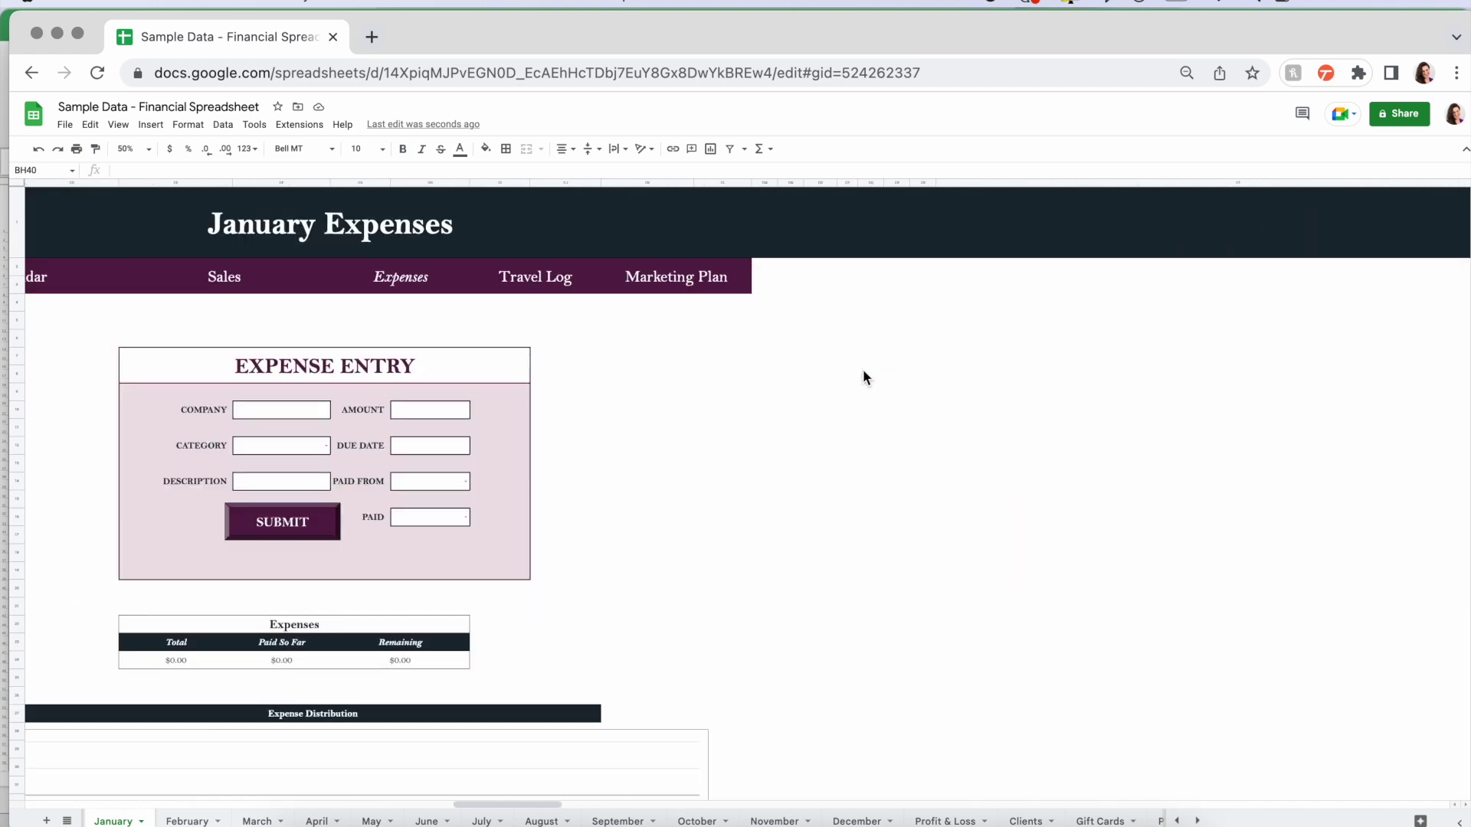
{"action": "scroll", "coordinate": [863, 369], "scroll_direction": "left", "scroll_amount": 8}
{"action": "scroll", "coordinate": [862, 375], "scroll_direction": "right", "scroll_amount": 5}
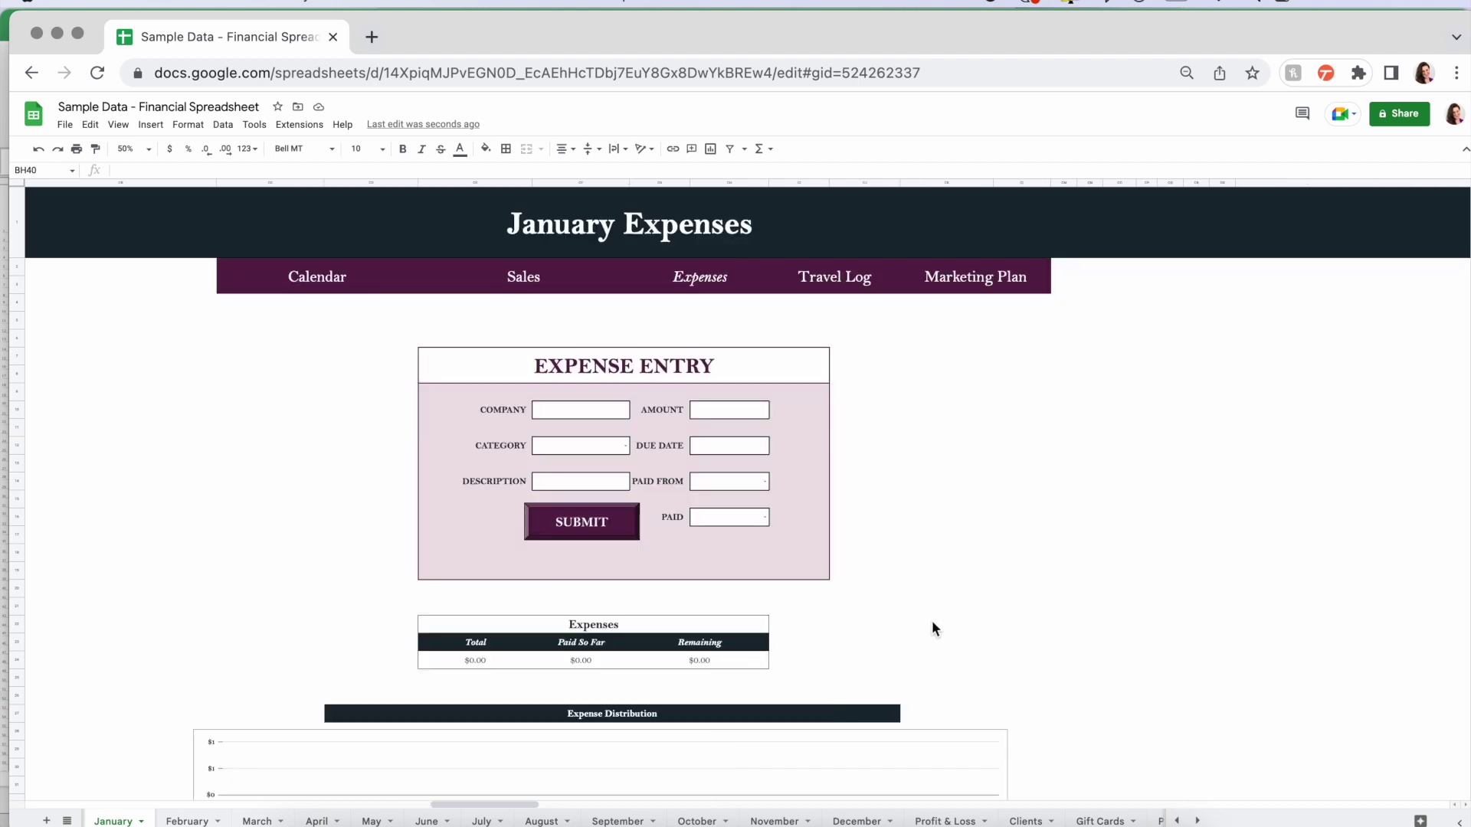
{"action": "scroll", "coordinate": [932, 624], "scroll_direction": "down", "scroll_amount": 2}
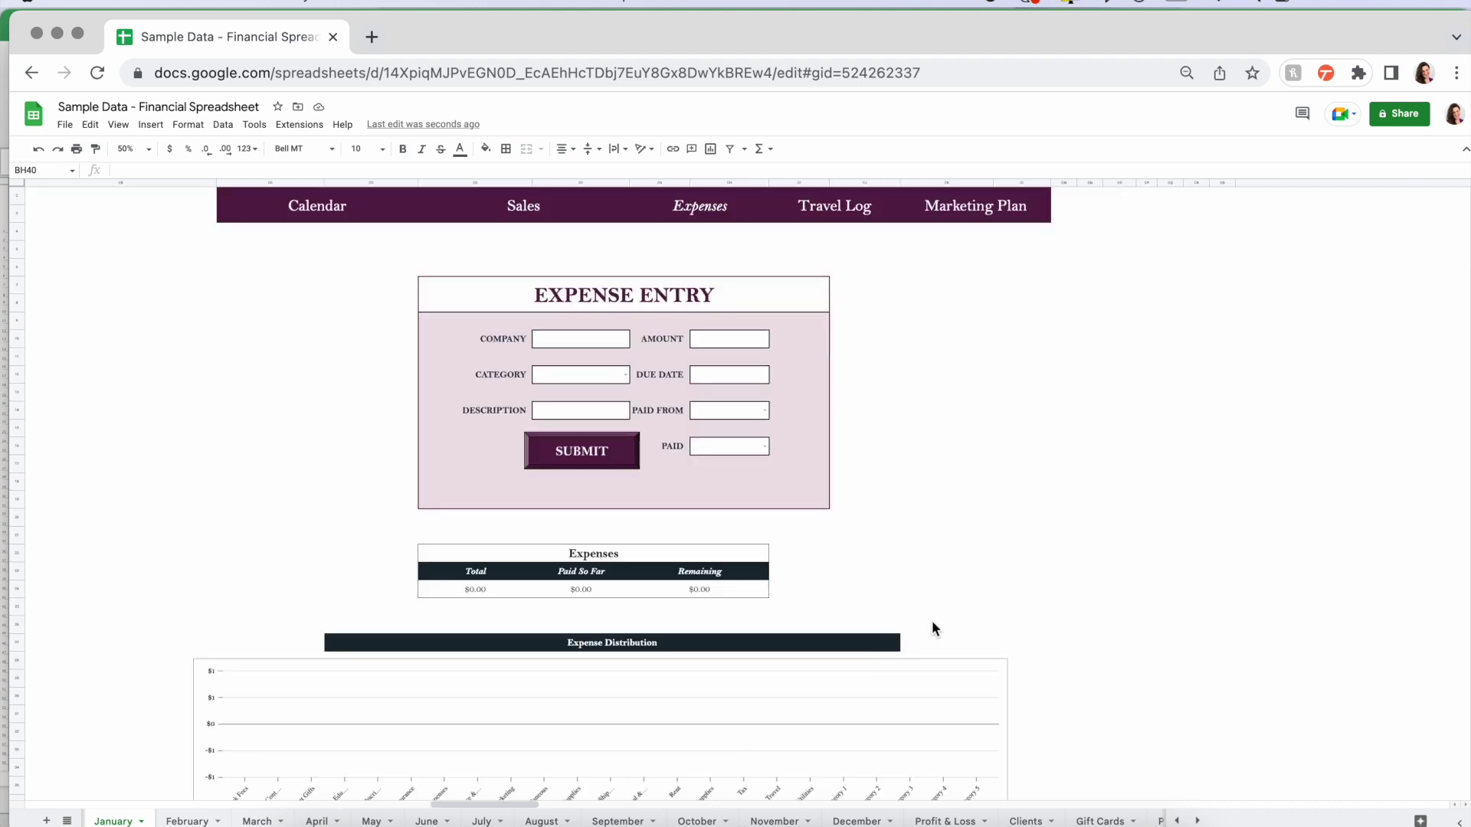
{"action": "left_click", "coordinate": [586, 340]}
{"action": "type", "text": "ABC Landlord"}
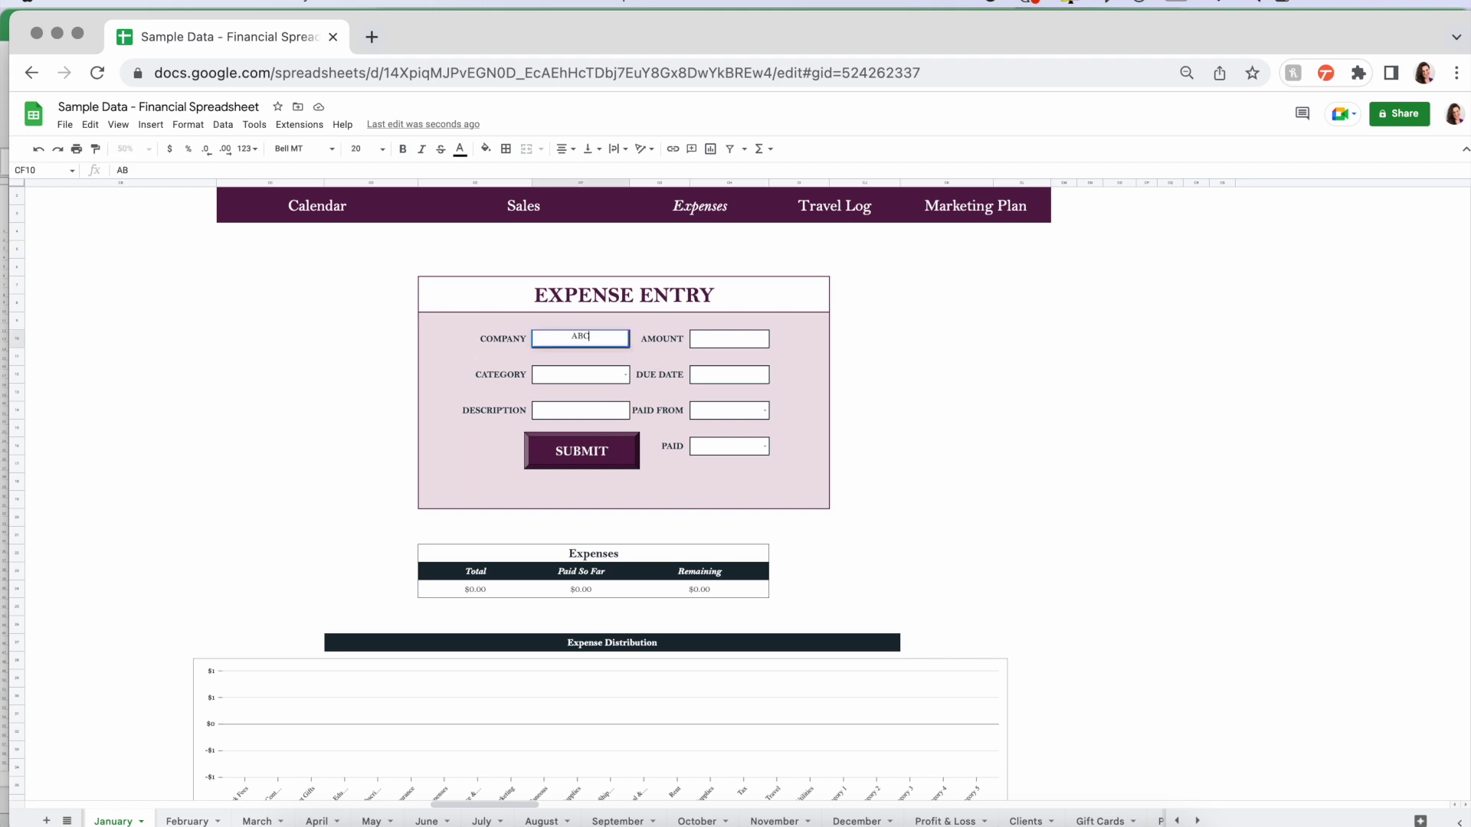
{"action": "left_click", "coordinate": [623, 375]}
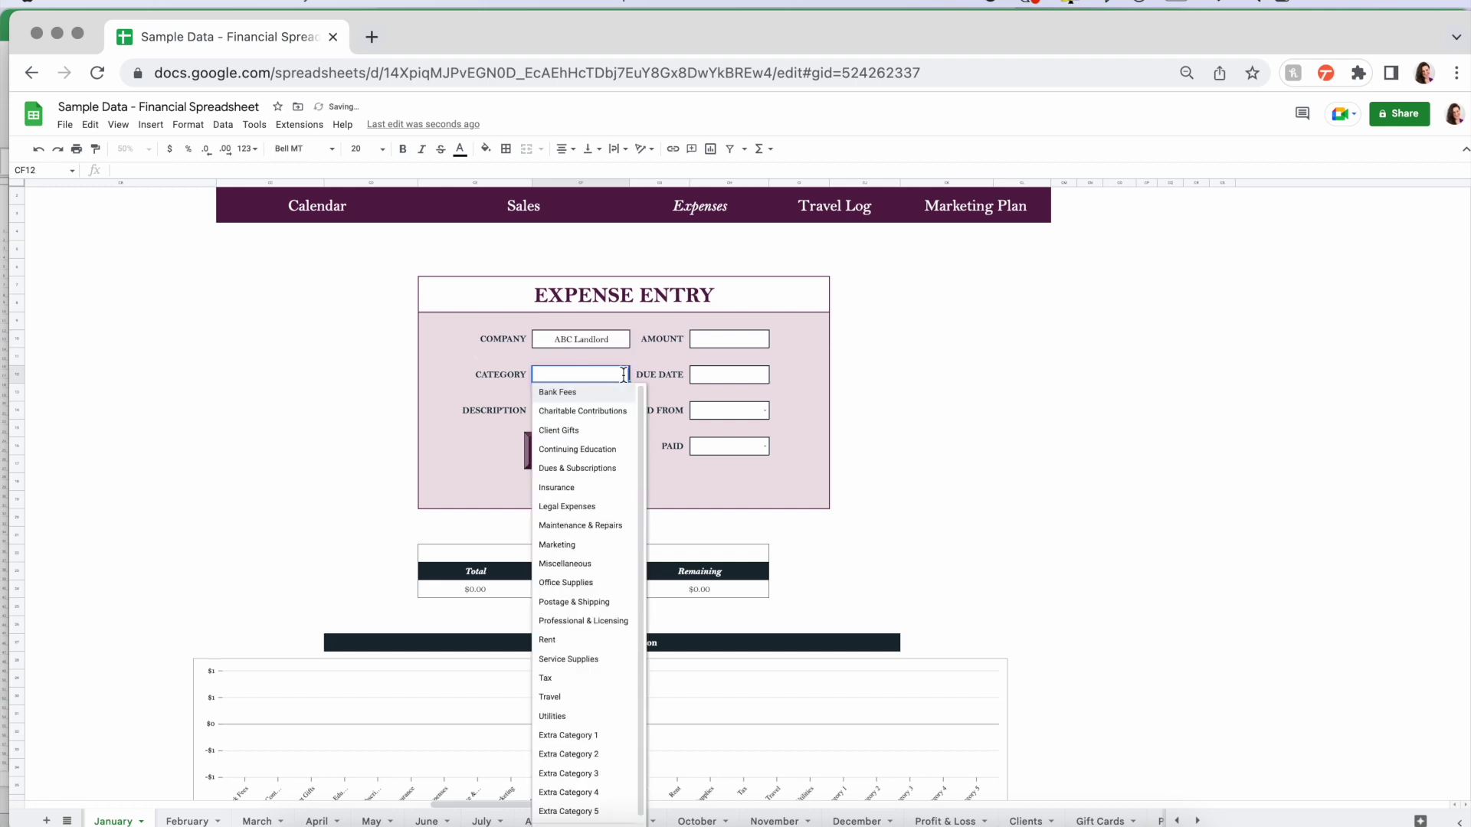
{"action": "left_click", "coordinate": [559, 640]}
{"action": "left_click", "coordinate": [731, 345]}
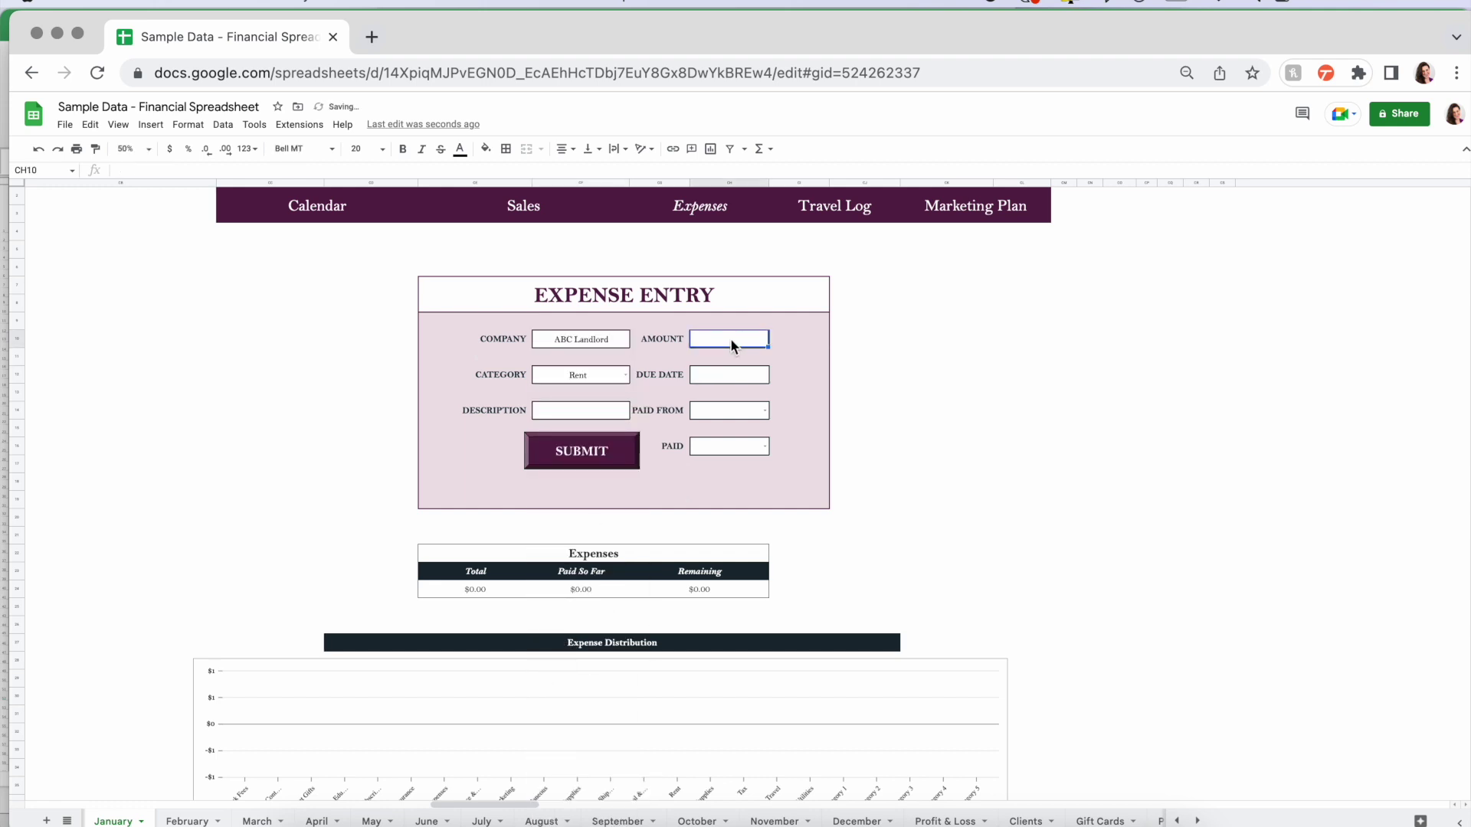
{"action": "type", "text": "500"}
{"action": "key", "text": "Return"}
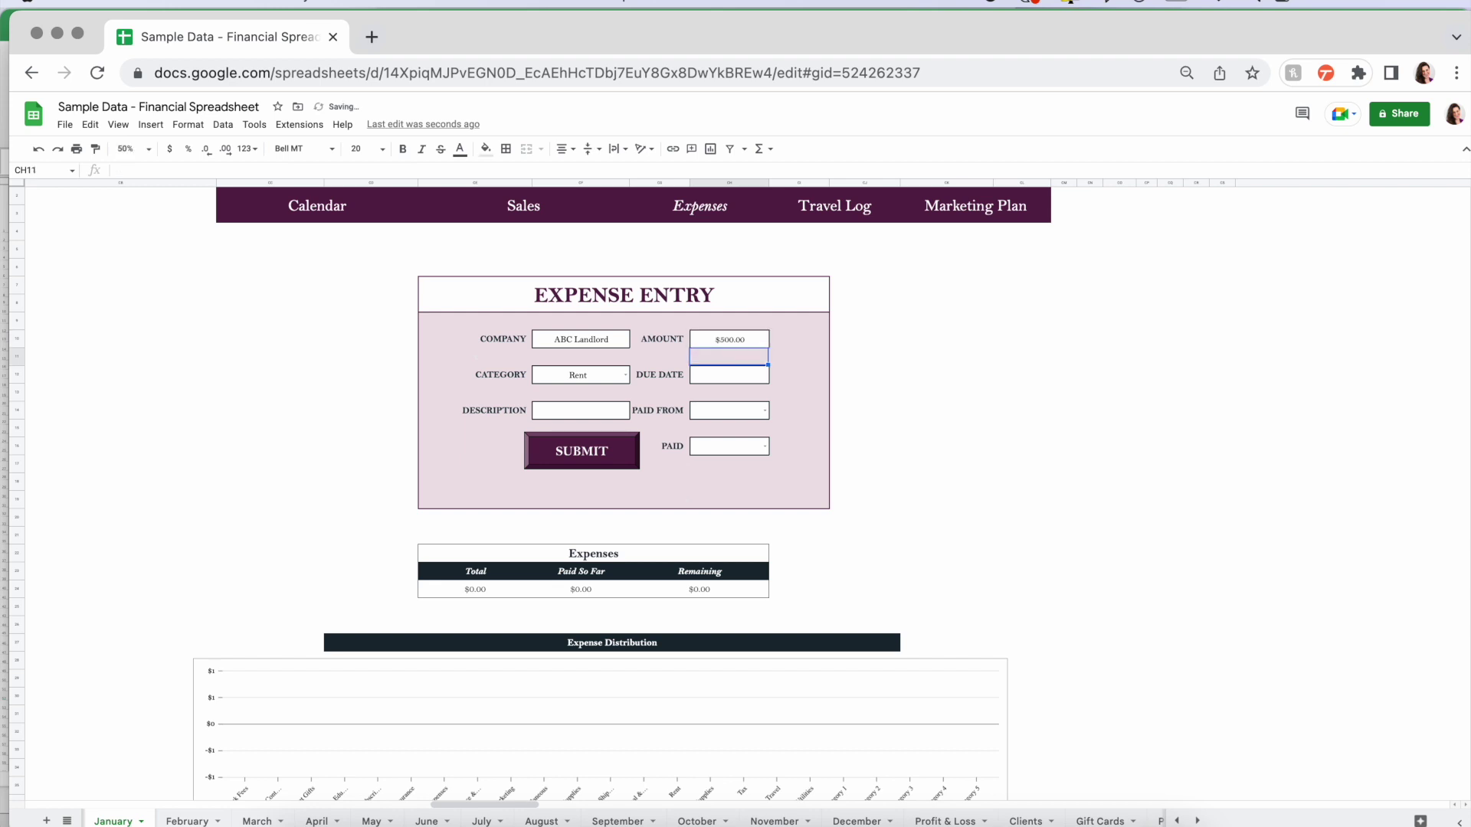
- Set due date 1/1/2023, paid from General Checking, paid Yes, and submit the expense
{"action": "left_click", "coordinate": [726, 376]}
{"action": "type", "text": "1/1/2023"}
{"action": "key", "text": "Return"}
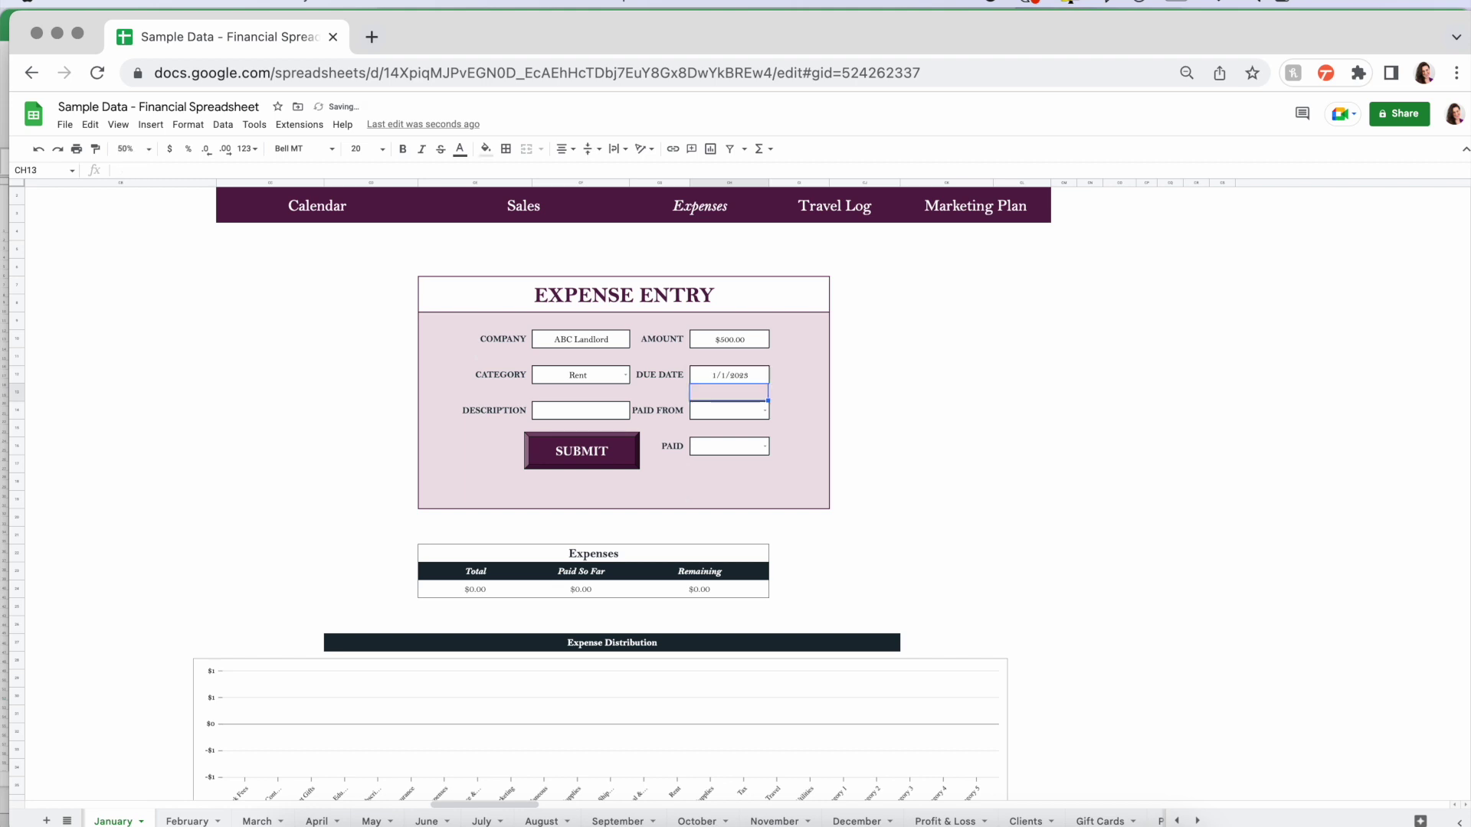
{"action": "left_click", "coordinate": [609, 411]}
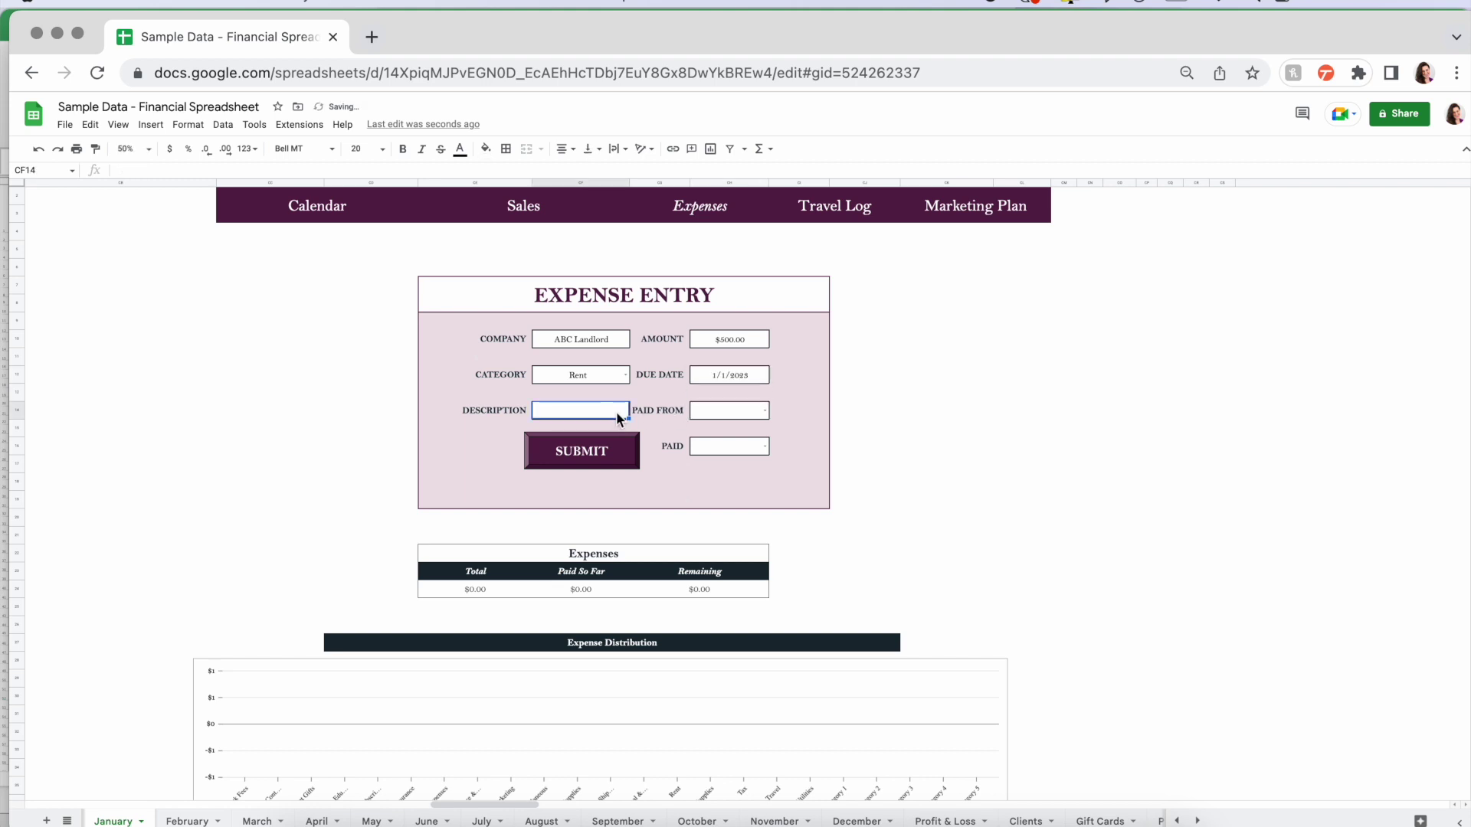
{"action": "left_click", "coordinate": [765, 412]}
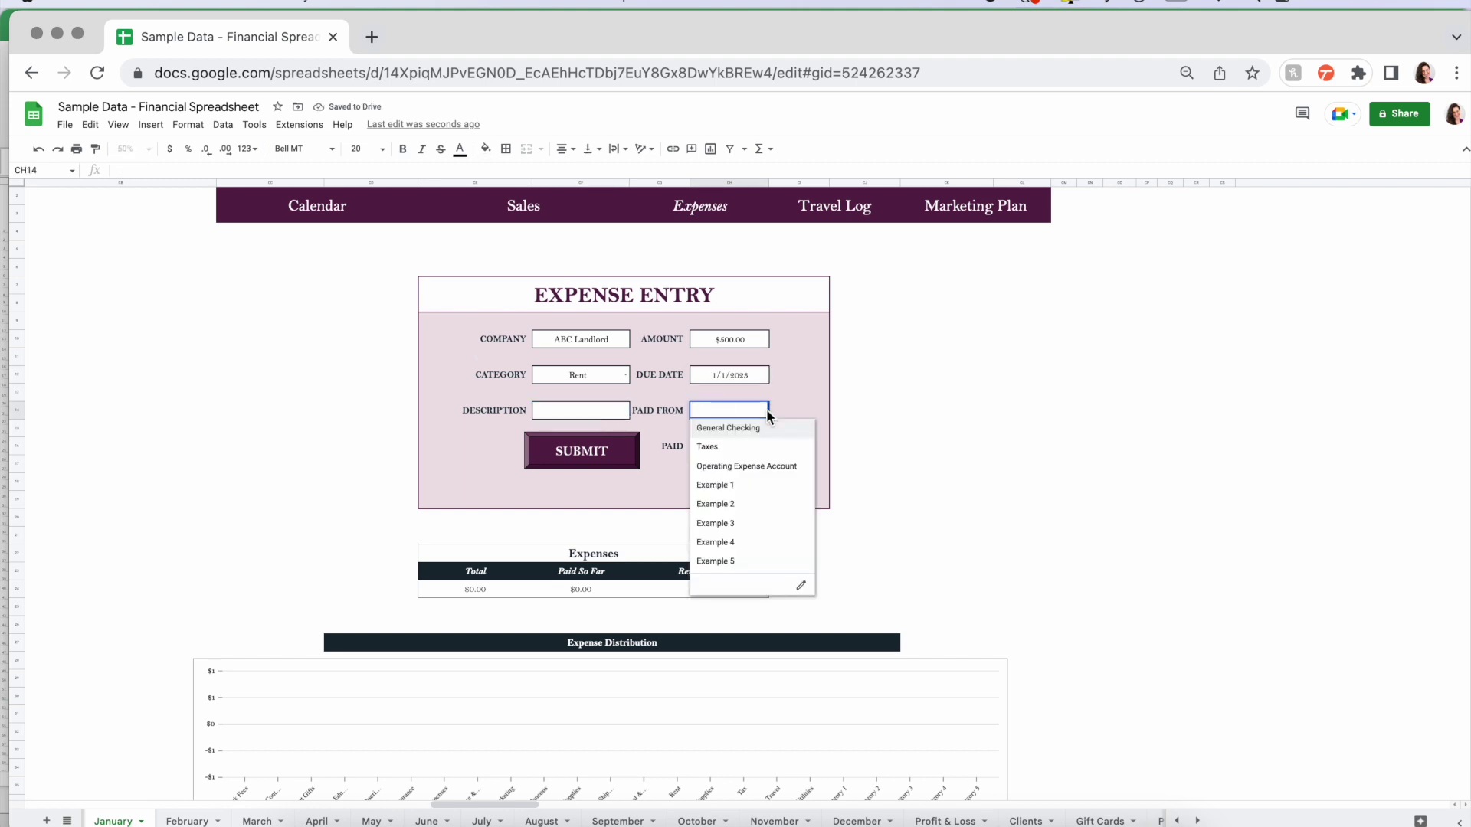
{"action": "left_click", "coordinate": [745, 428]}
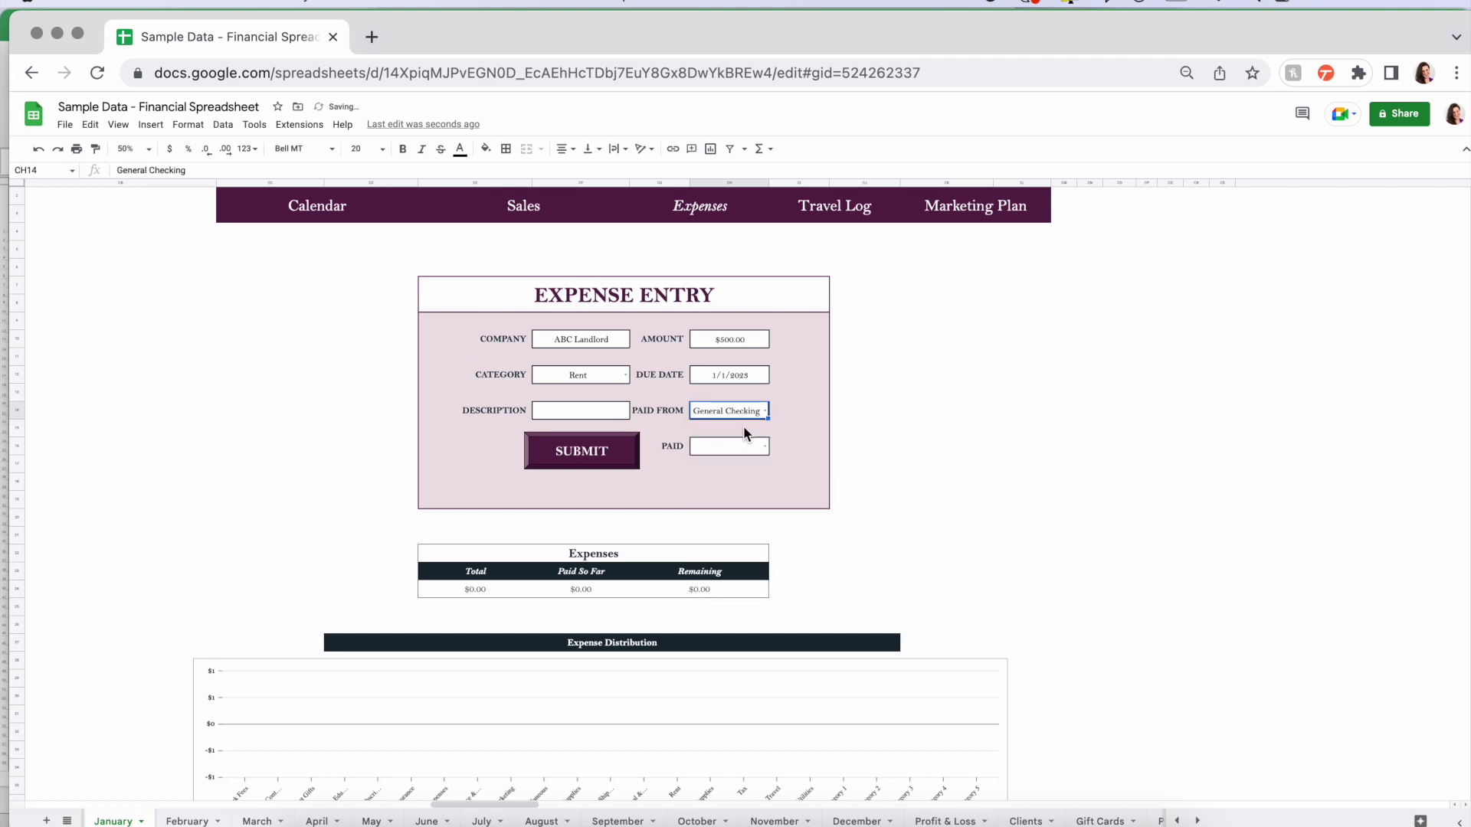
{"action": "left_click", "coordinate": [766, 444]}
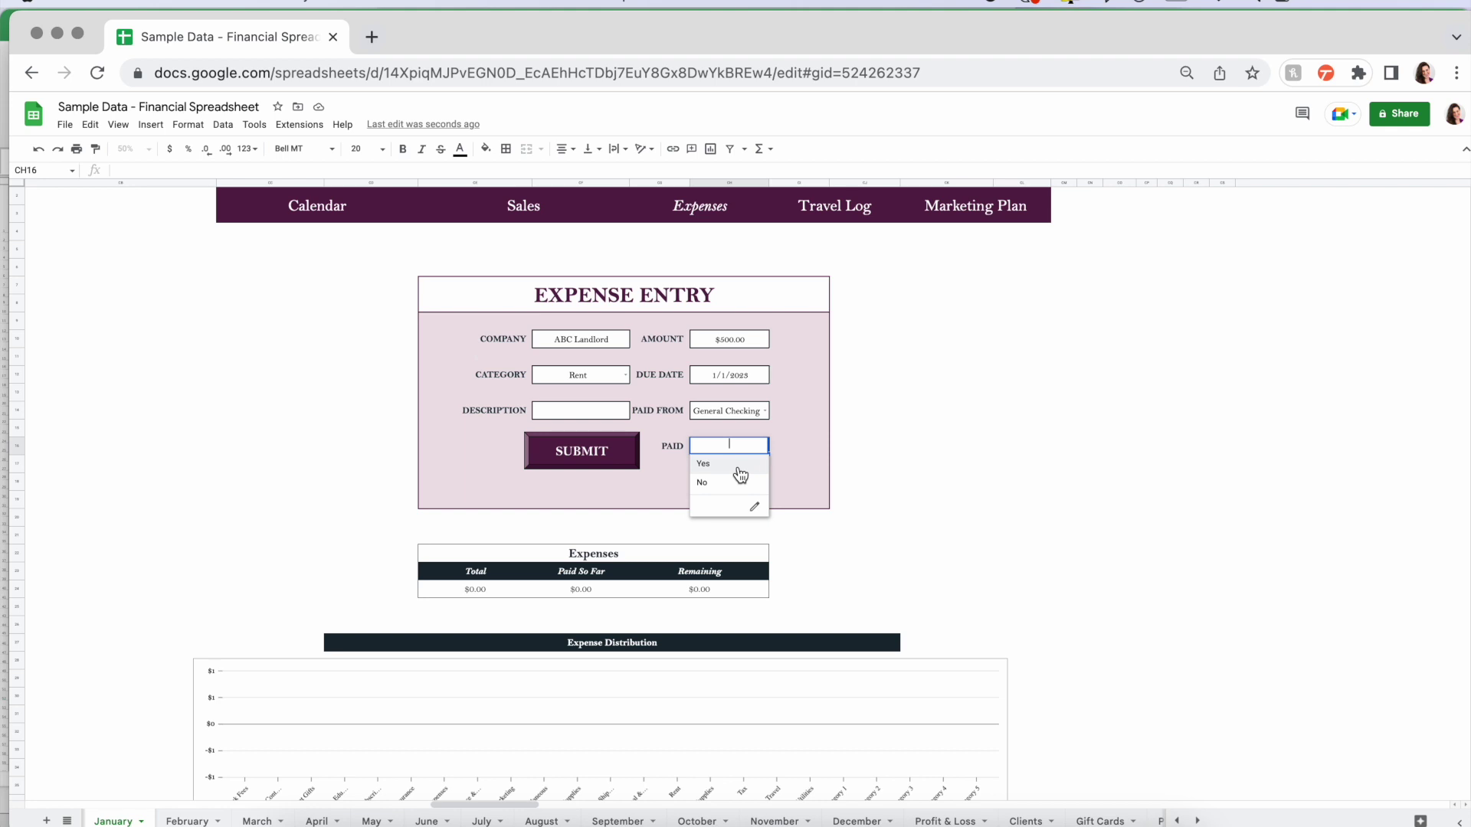
{"action": "left_click", "coordinate": [722, 465]}
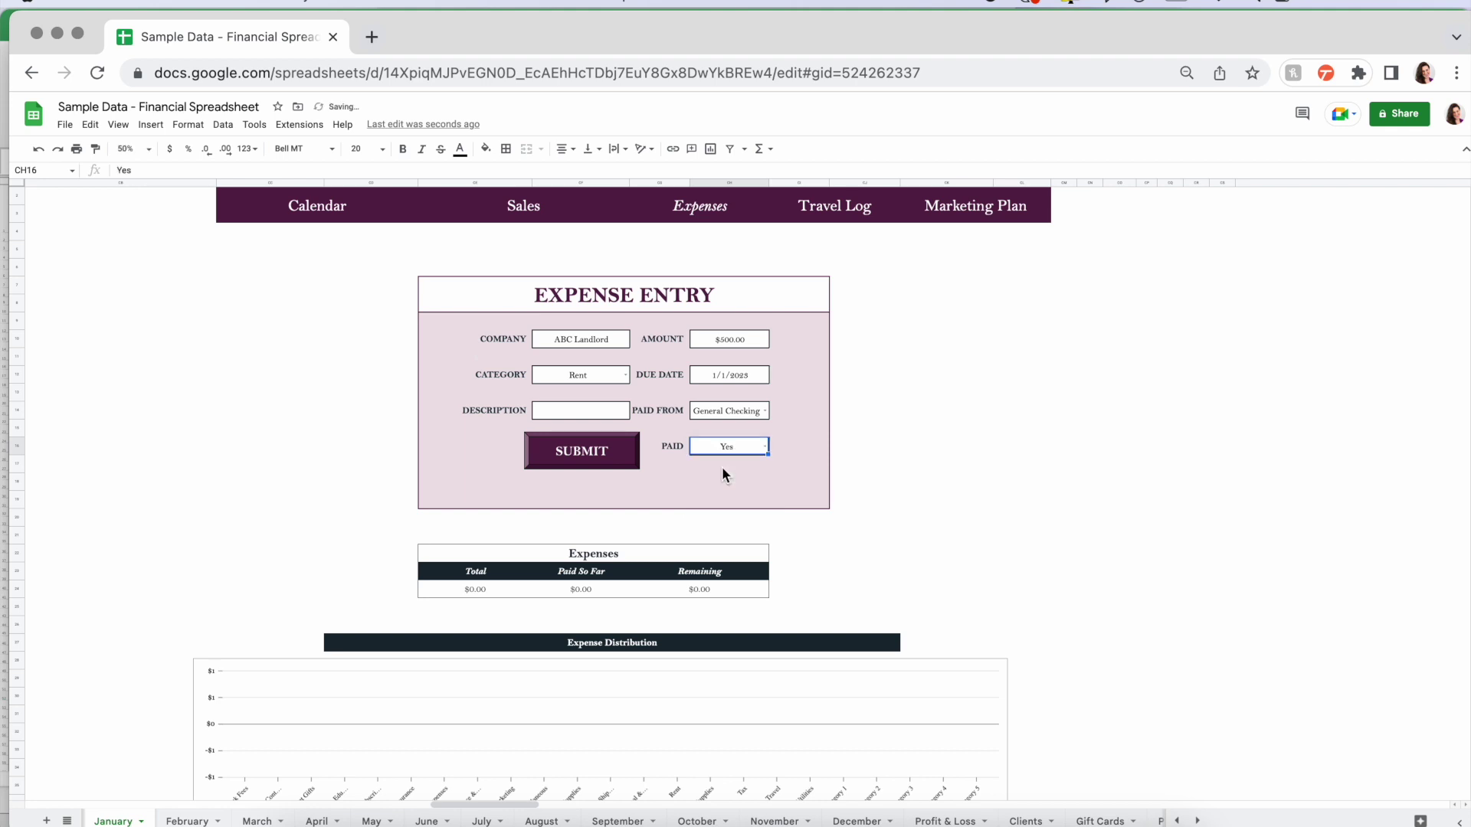
{"action": "left_click", "coordinate": [599, 455]}
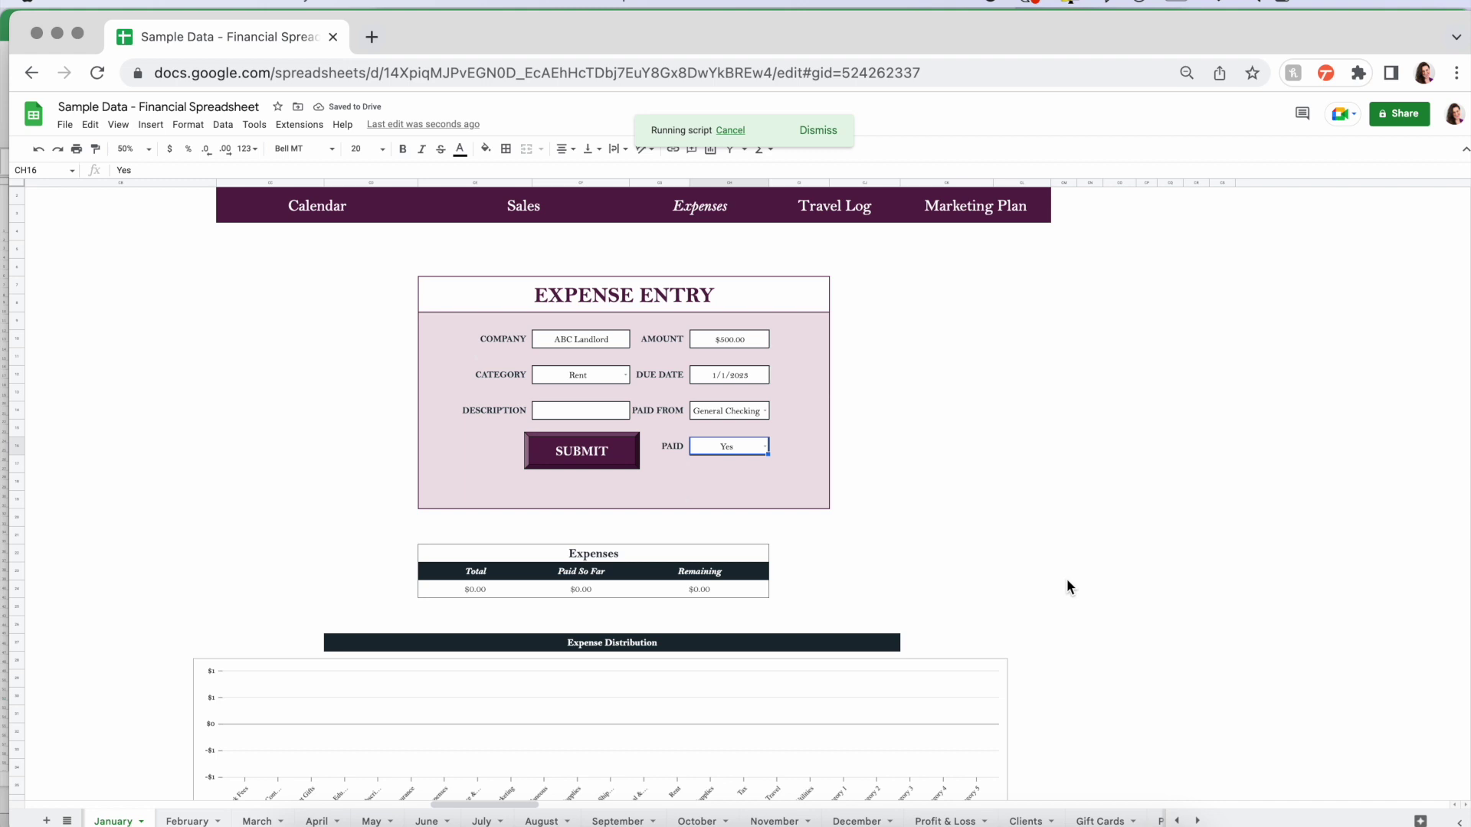
- Scroll back up to the Expense Entry form and select its company and category fields
{"action": "scroll", "coordinate": [1067, 588], "scroll_direction": "down", "scroll_amount": 5}
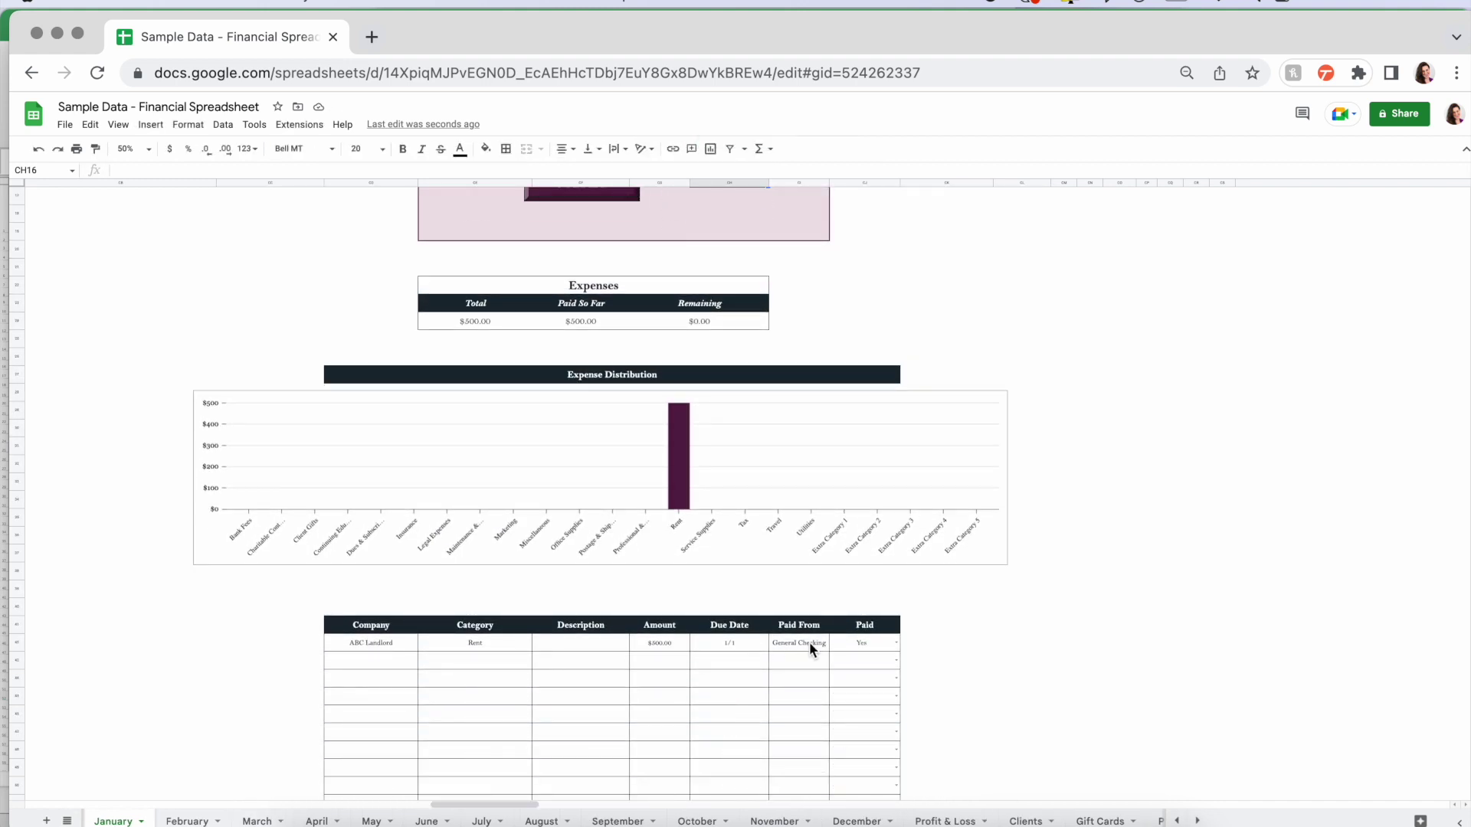
{"action": "scroll", "coordinate": [976, 594], "scroll_direction": "up", "scroll_amount": 3}
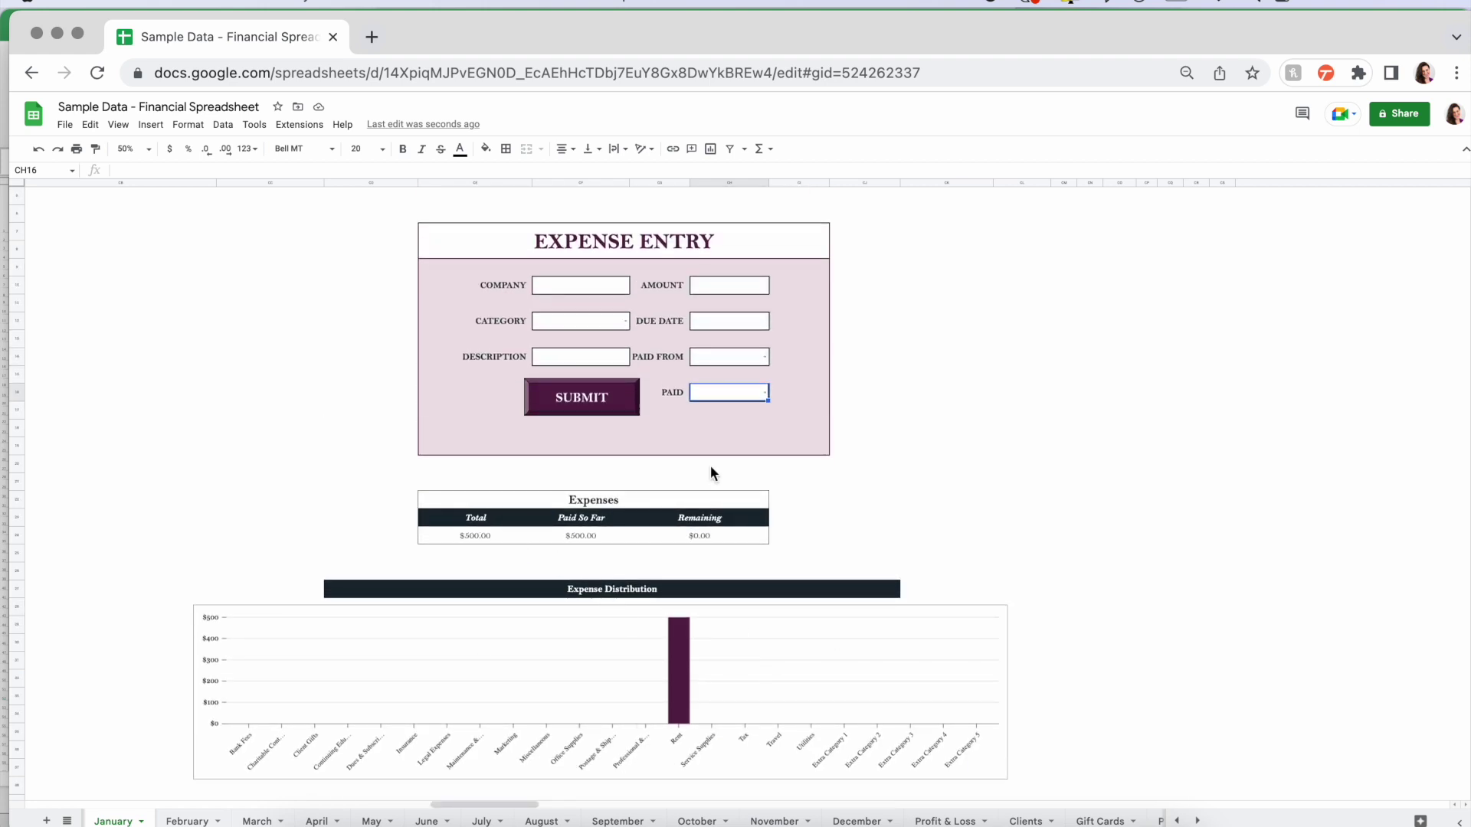
{"action": "left_click", "coordinate": [612, 285]}
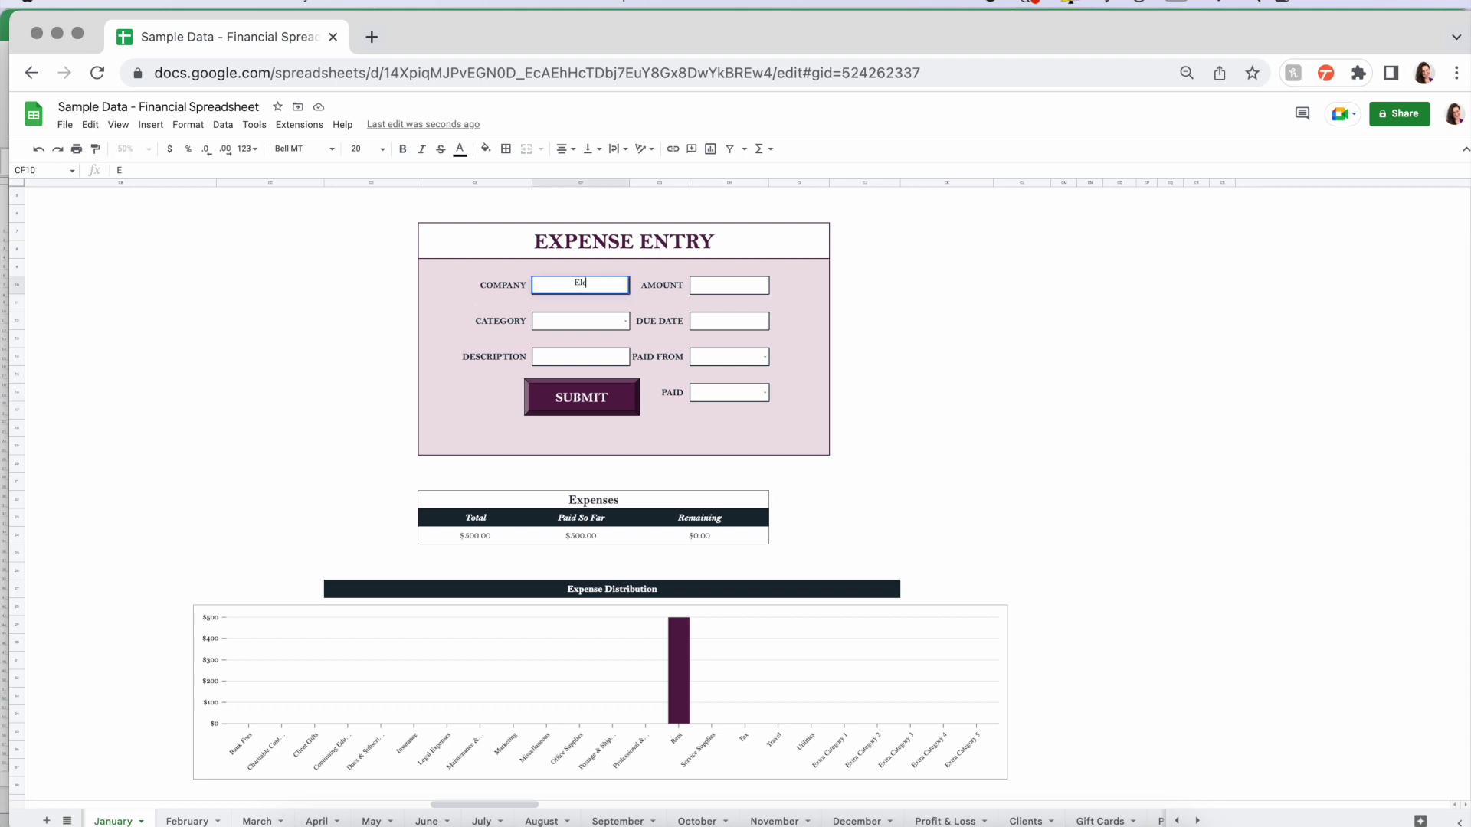
{"action": "left_click", "coordinate": [609, 321]}
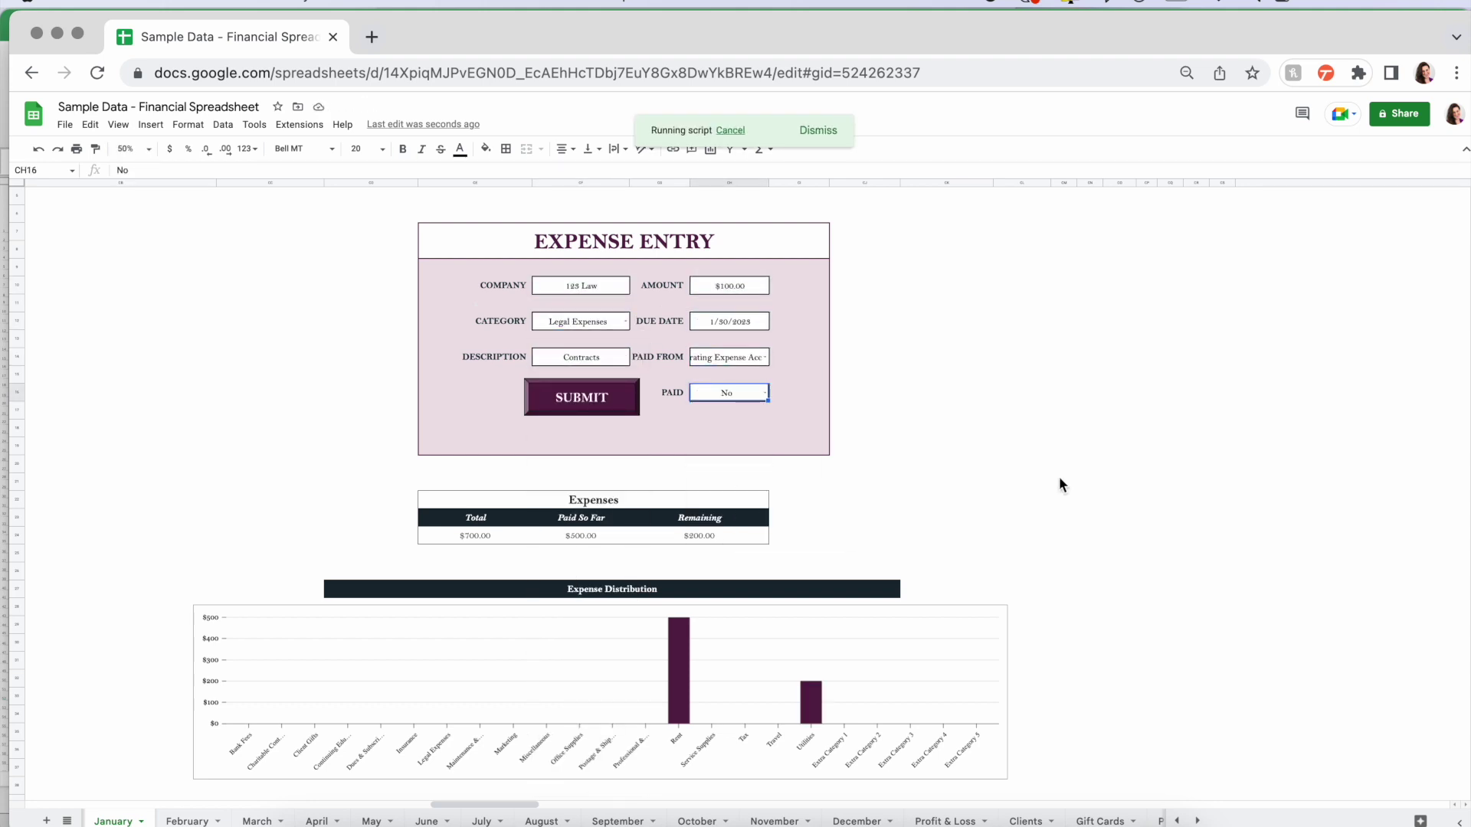
{"action": "scroll", "coordinate": [1059, 477], "scroll_direction": "down", "scroll_amount": 3}
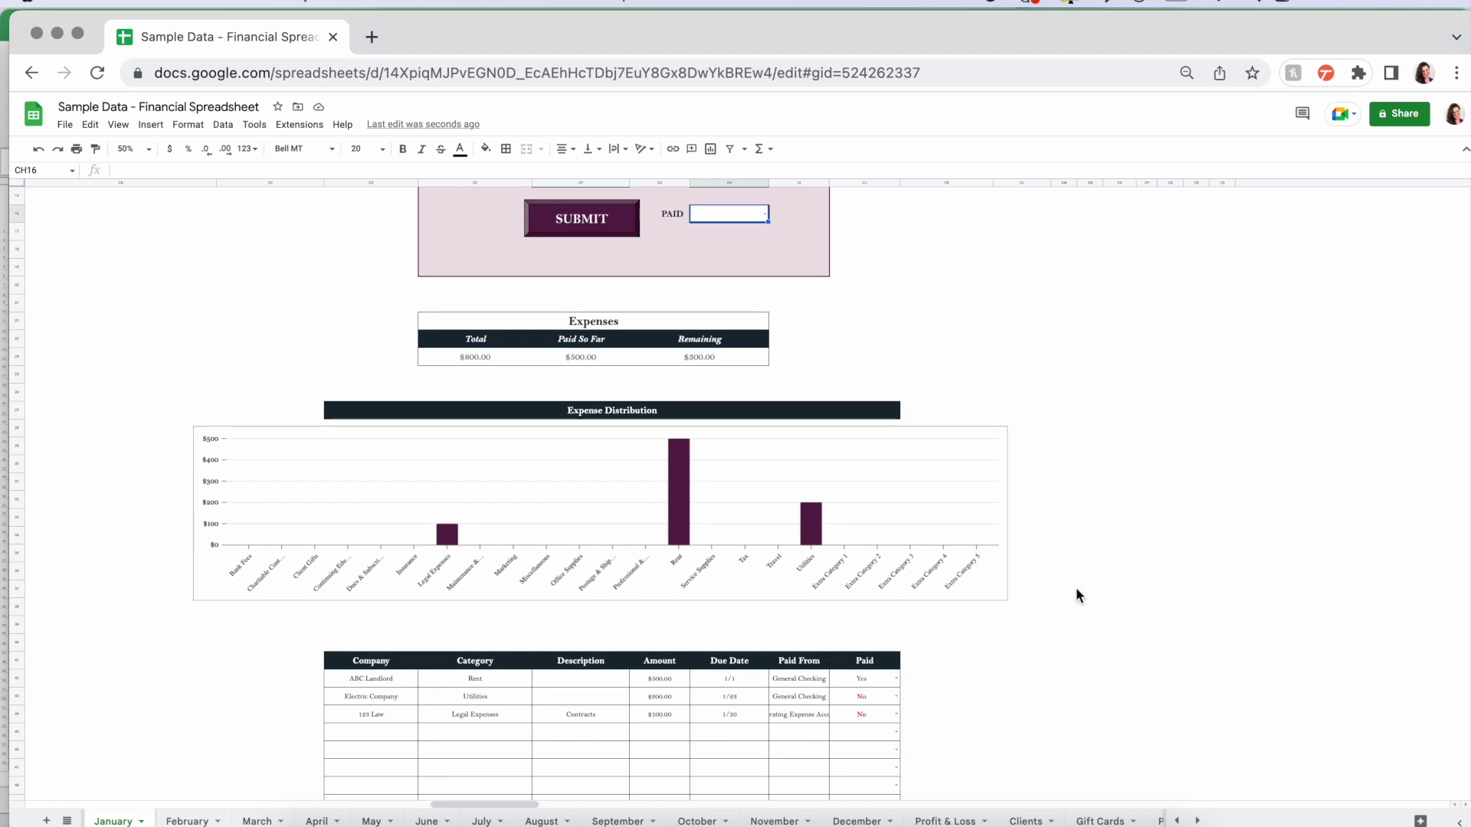
{"action": "scroll", "coordinate": [1076, 589], "scroll_direction": "down", "scroll_amount": 1}
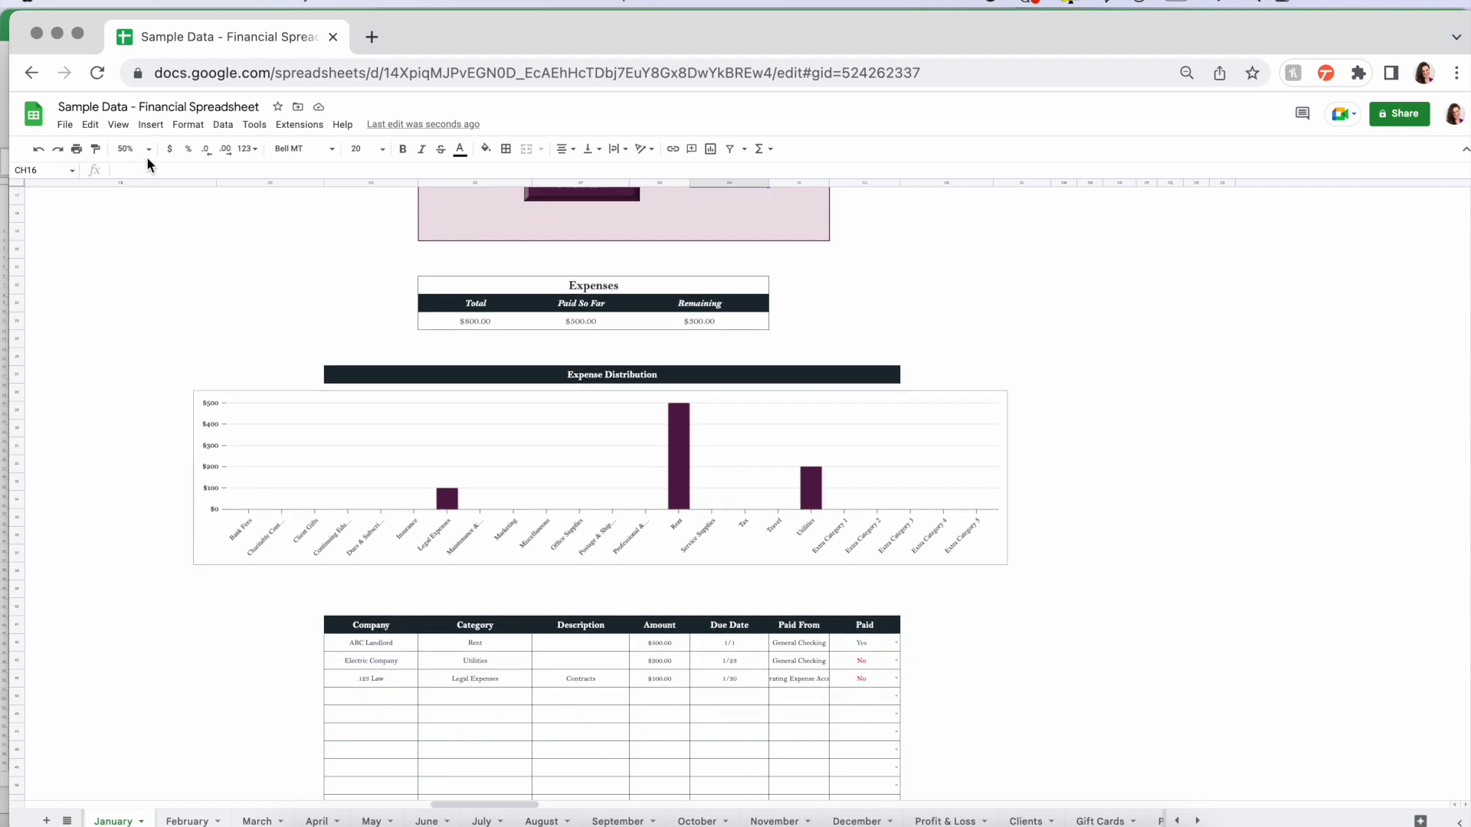
{"action": "scroll", "coordinate": [350, 432], "scroll_direction": "up", "scroll_amount": 5}
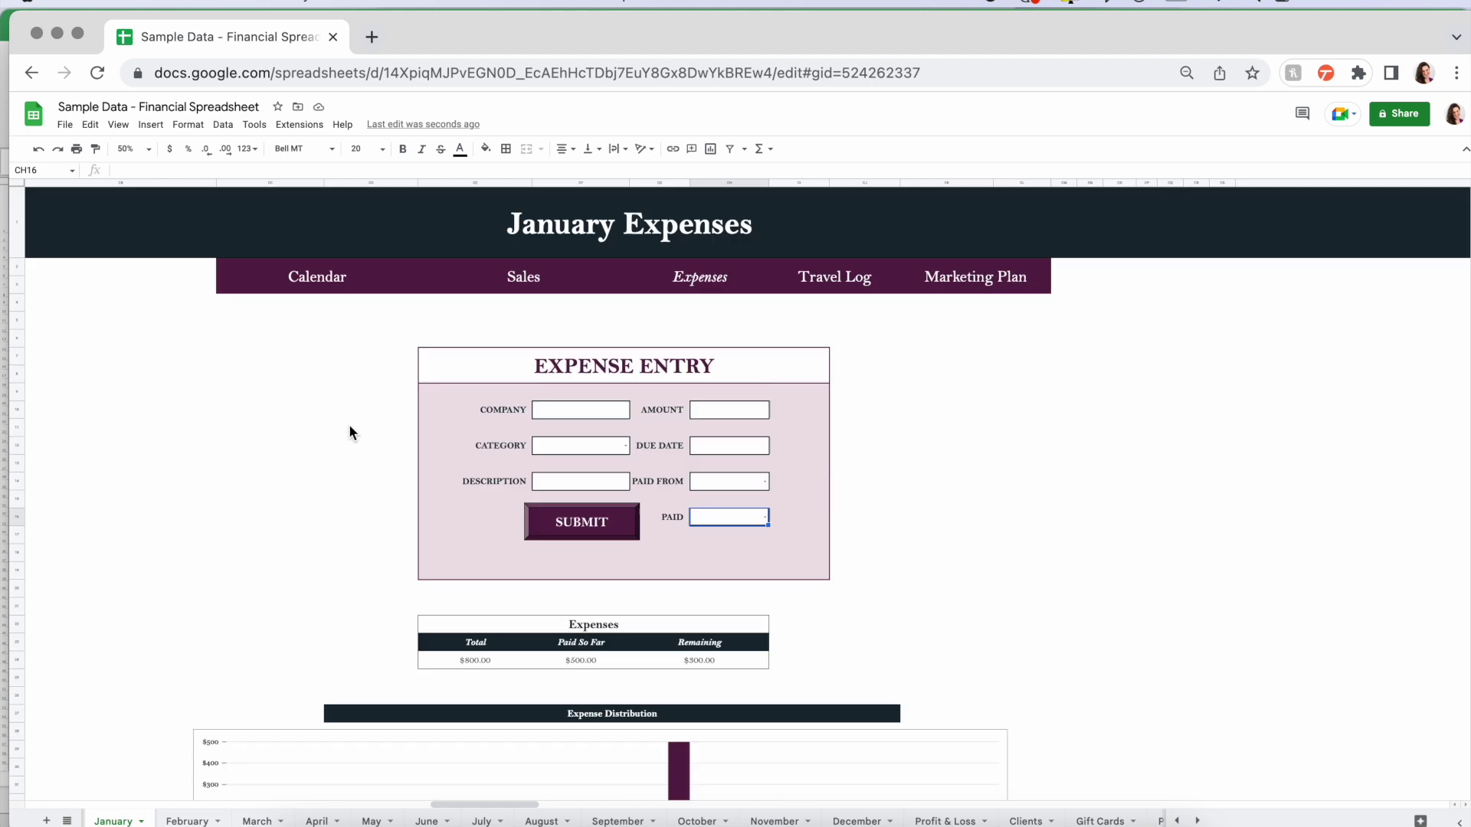
- Zoom the January Expenses view to 90%
{"action": "left_click", "coordinate": [128, 148]}
{"action": "left_click", "coordinate": [135, 222]}
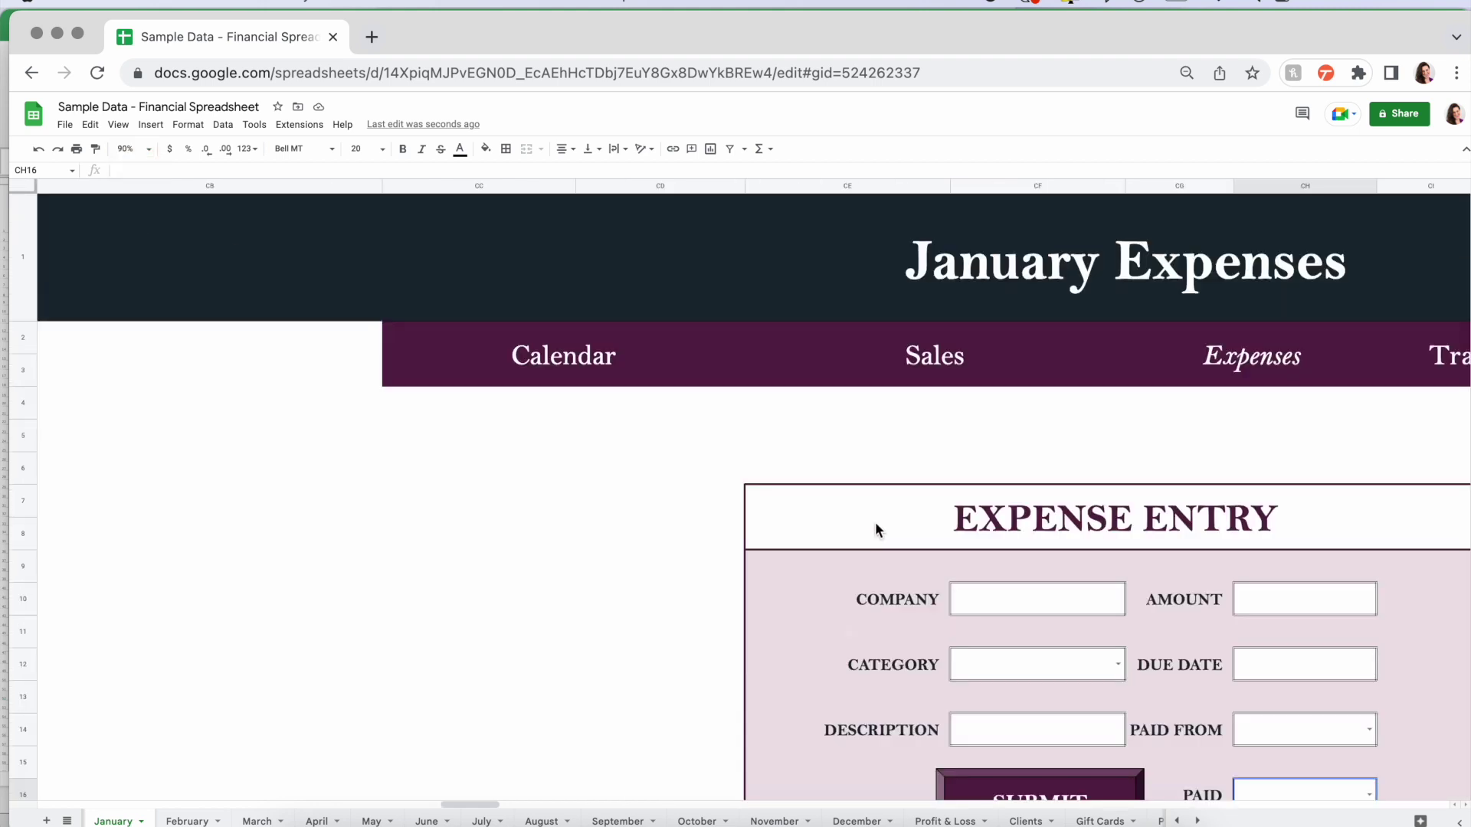
{"action": "scroll", "coordinate": [874, 522], "scroll_direction": "down", "scroll_amount": 6}
{"action": "scroll", "coordinate": [875, 521], "scroll_direction": "right", "scroll_amount": 8}
{"action": "scroll", "coordinate": [875, 522], "scroll_direction": "down", "scroll_amount": 5}
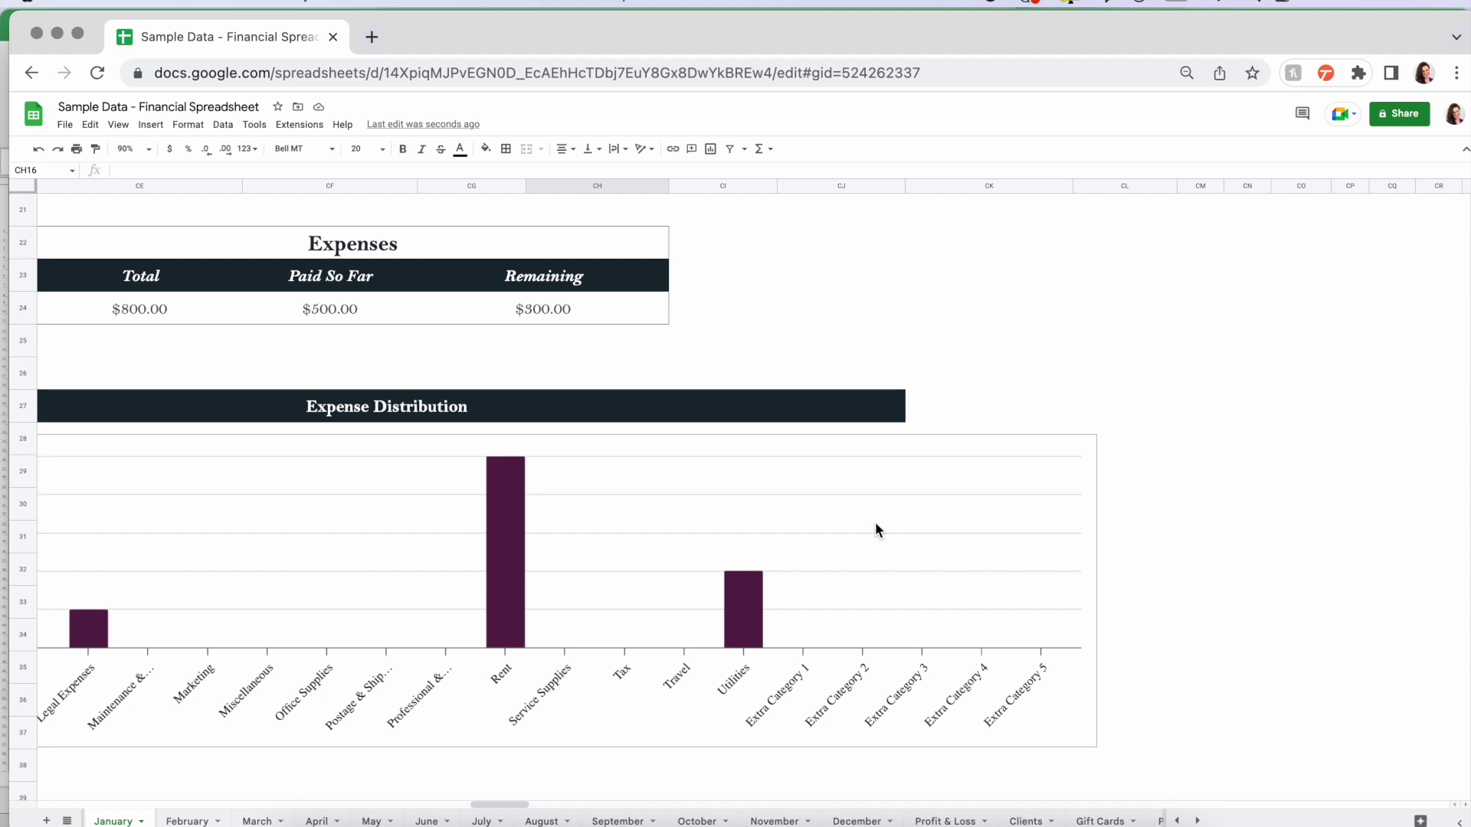
{"action": "scroll", "coordinate": [875, 521], "scroll_direction": "left", "scroll_amount": 8}
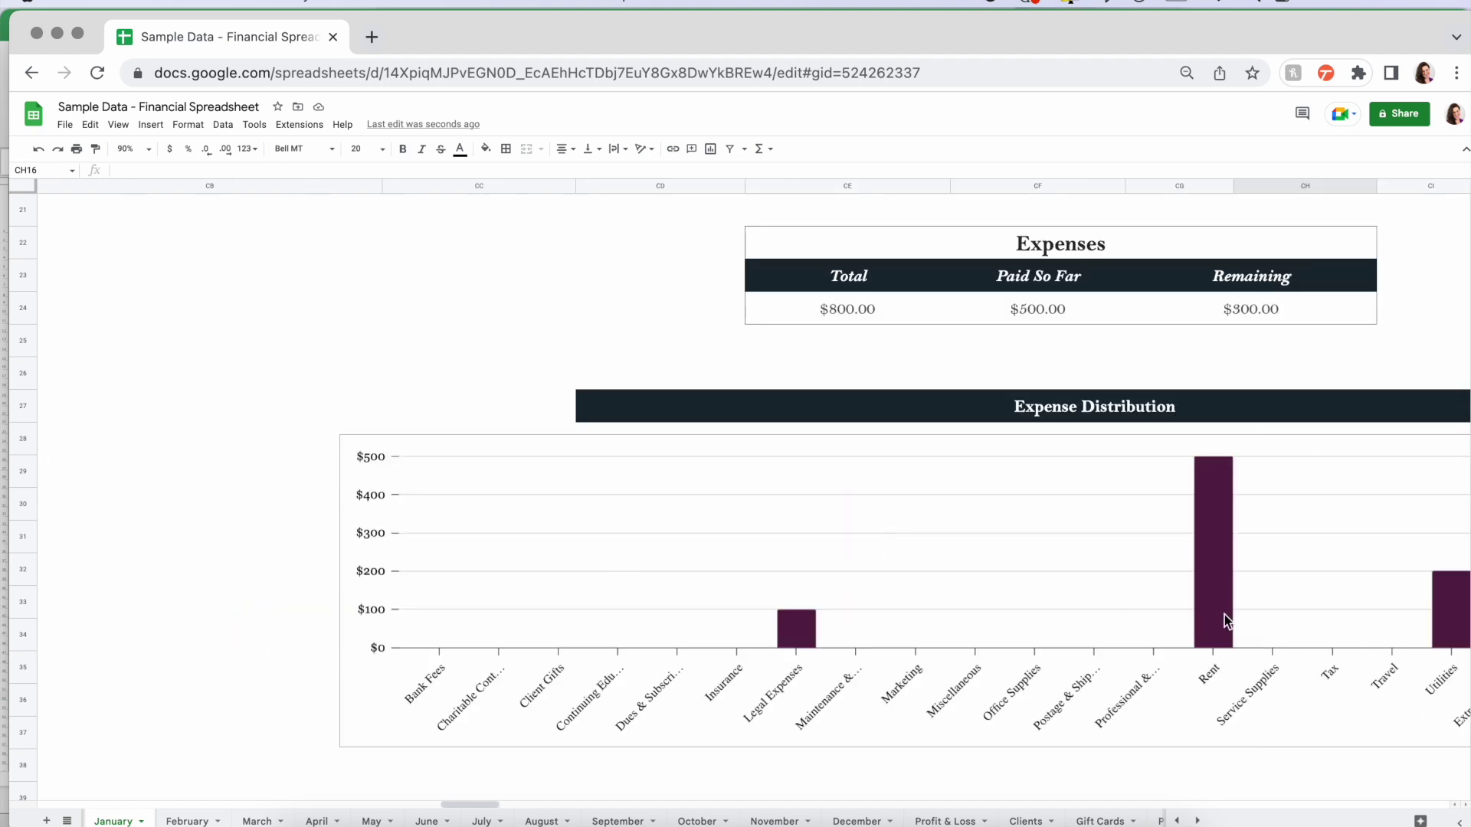
- Inspect the formulas behind the $800.00 Total, Paid So Far and Remaining amounts
{"action": "left_click", "coordinate": [844, 306]}
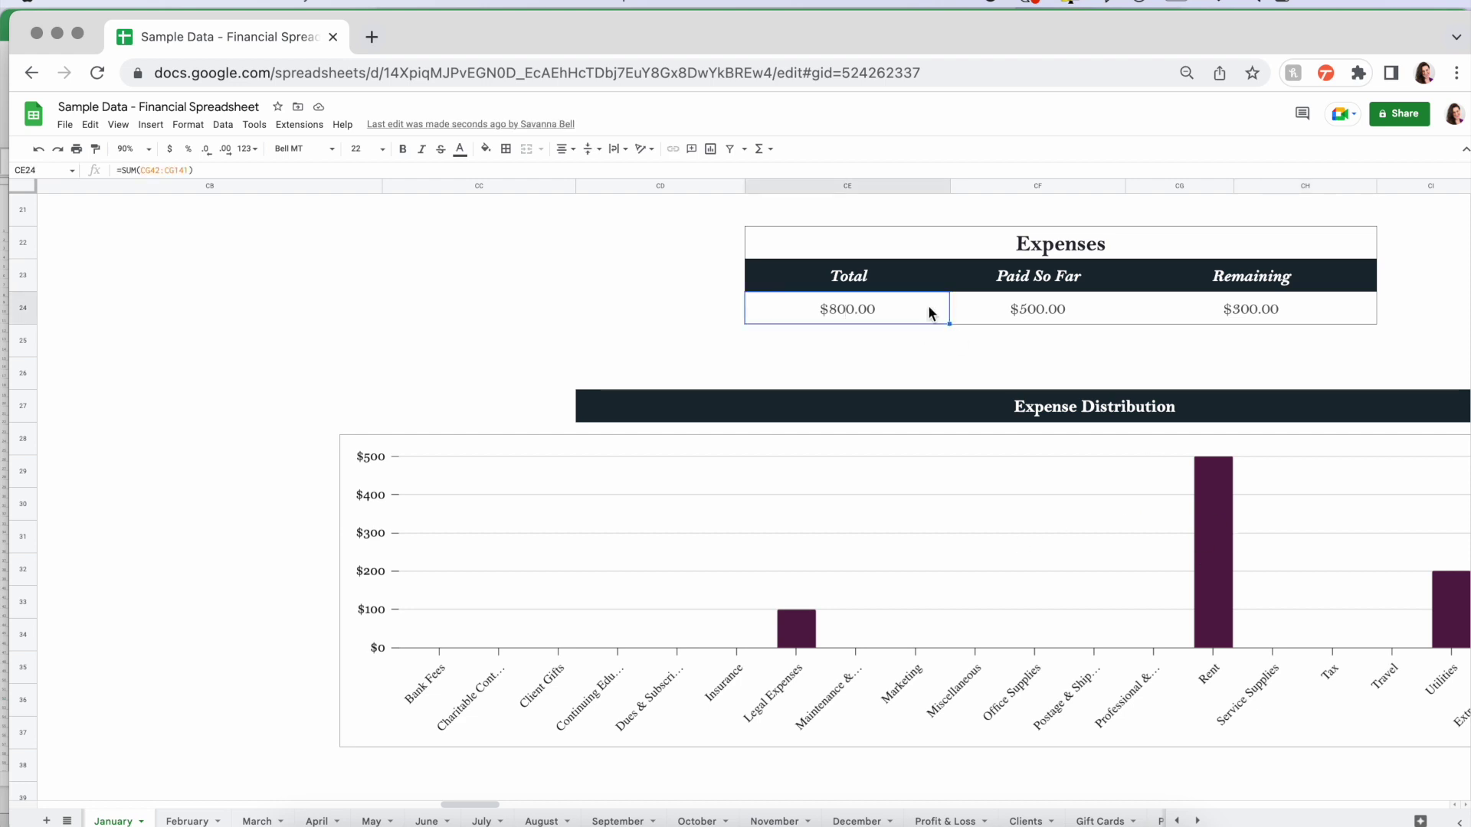
{"action": "left_click", "coordinate": [1040, 307]}
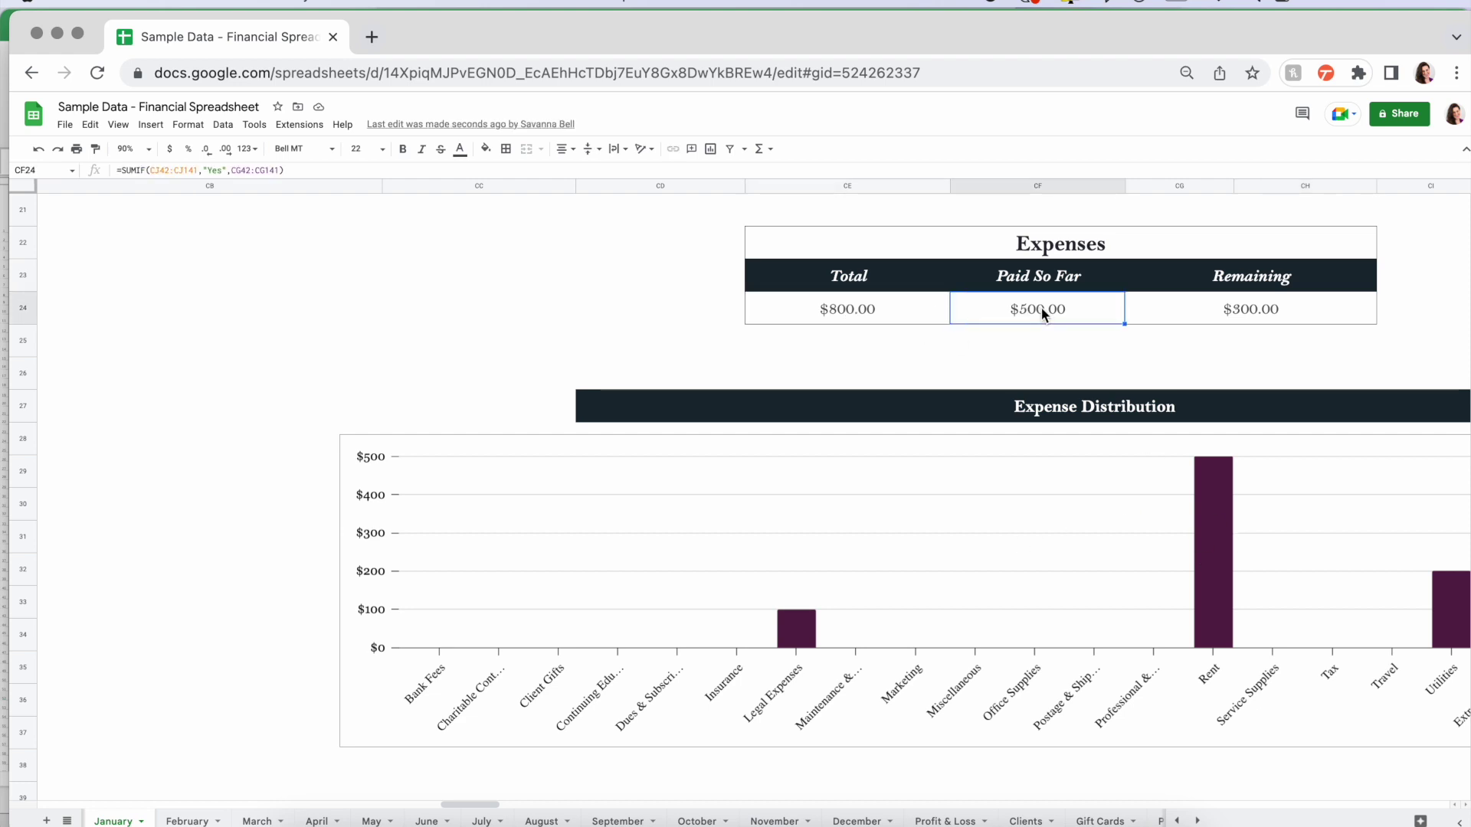
{"action": "left_click", "coordinate": [1253, 310]}
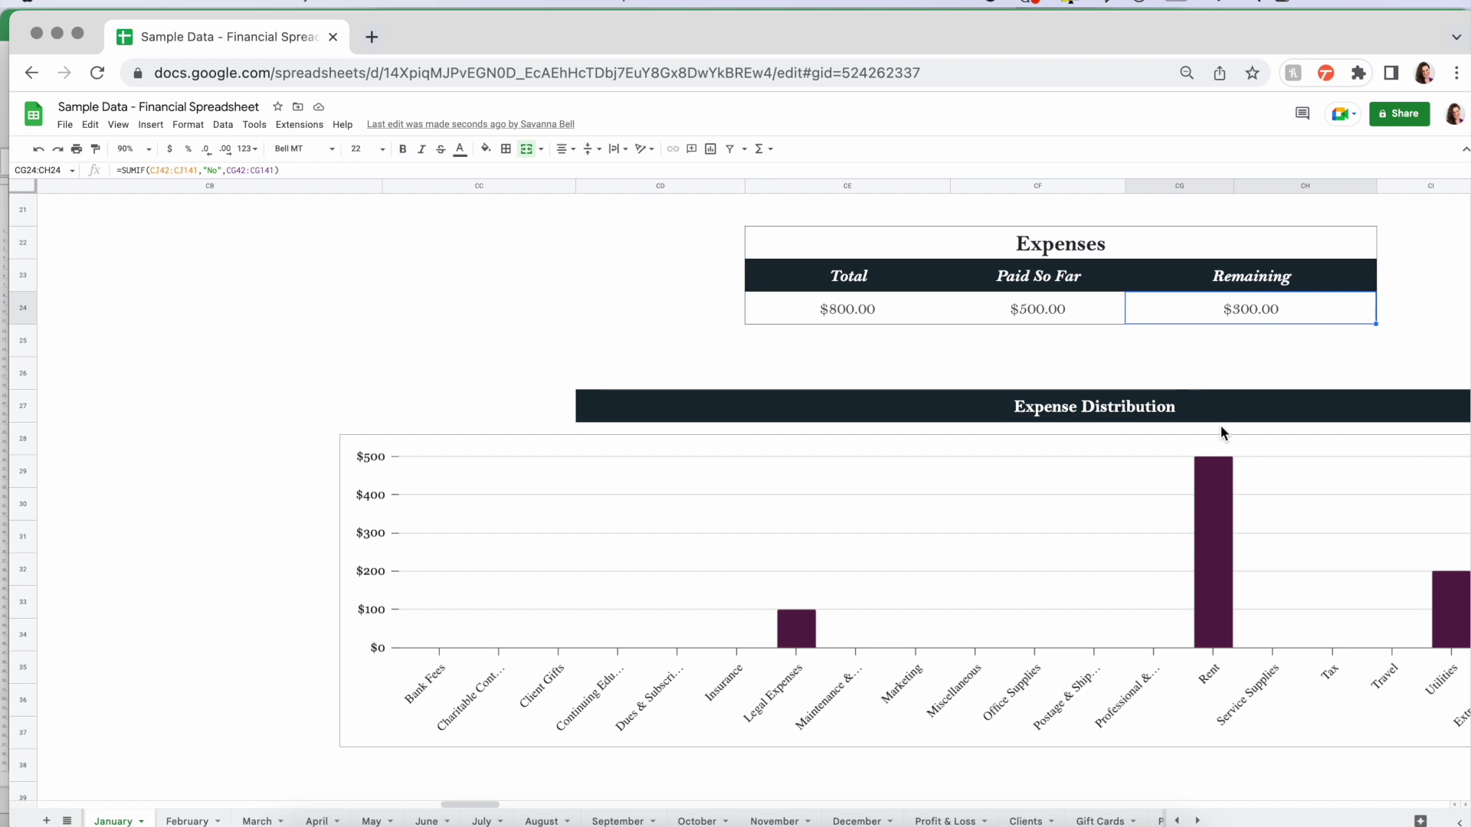
{"action": "scroll", "coordinate": [1220, 426], "scroll_direction": "down", "scroll_amount": 10}
{"action": "scroll", "coordinate": [1220, 426], "scroll_direction": "right", "scroll_amount": 4}
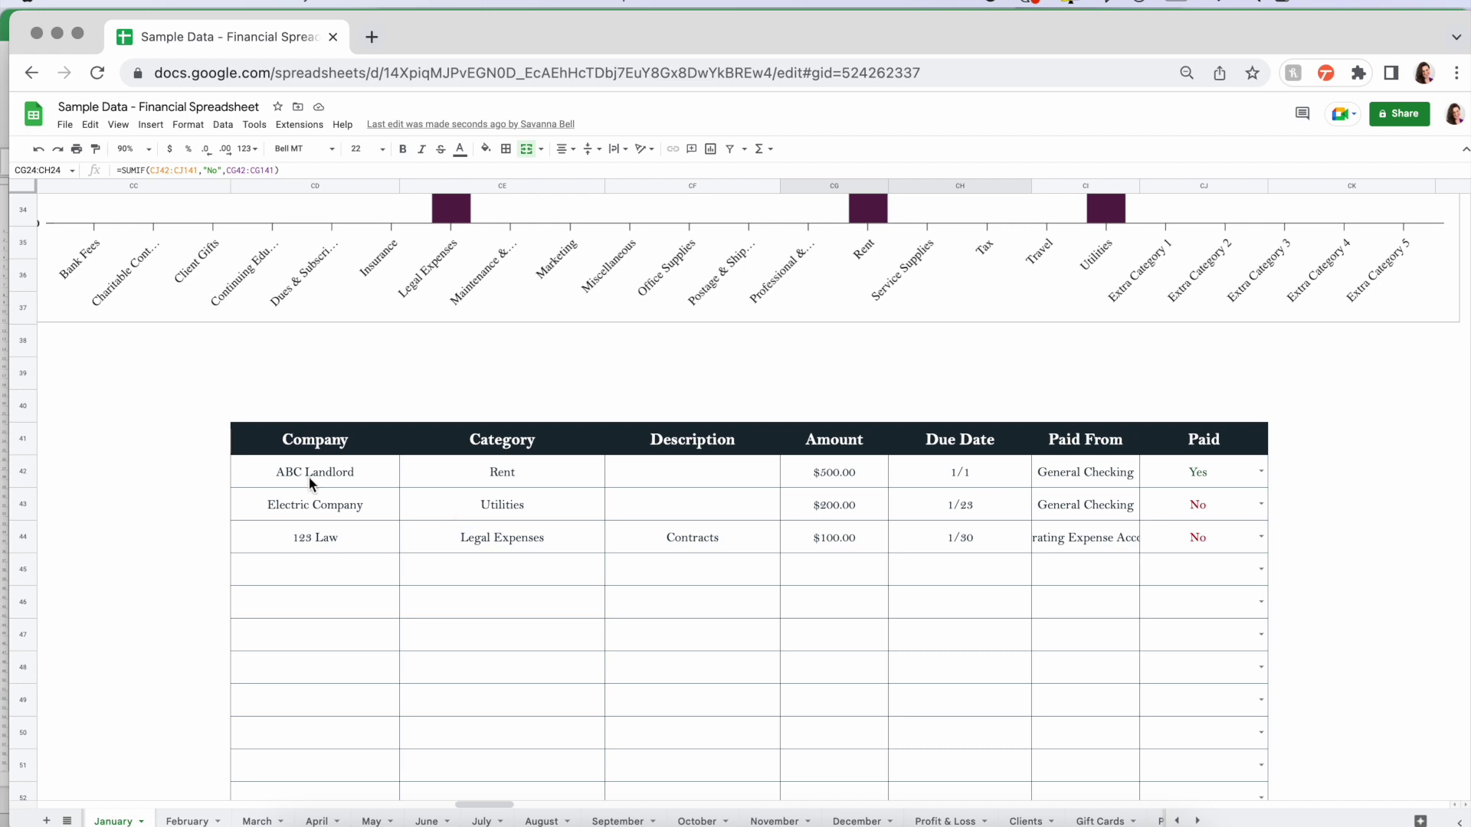
- Set Electric Company's Paid cell in row 43 to Yes and scroll up to the summary
{"action": "left_click", "coordinate": [1262, 503]}
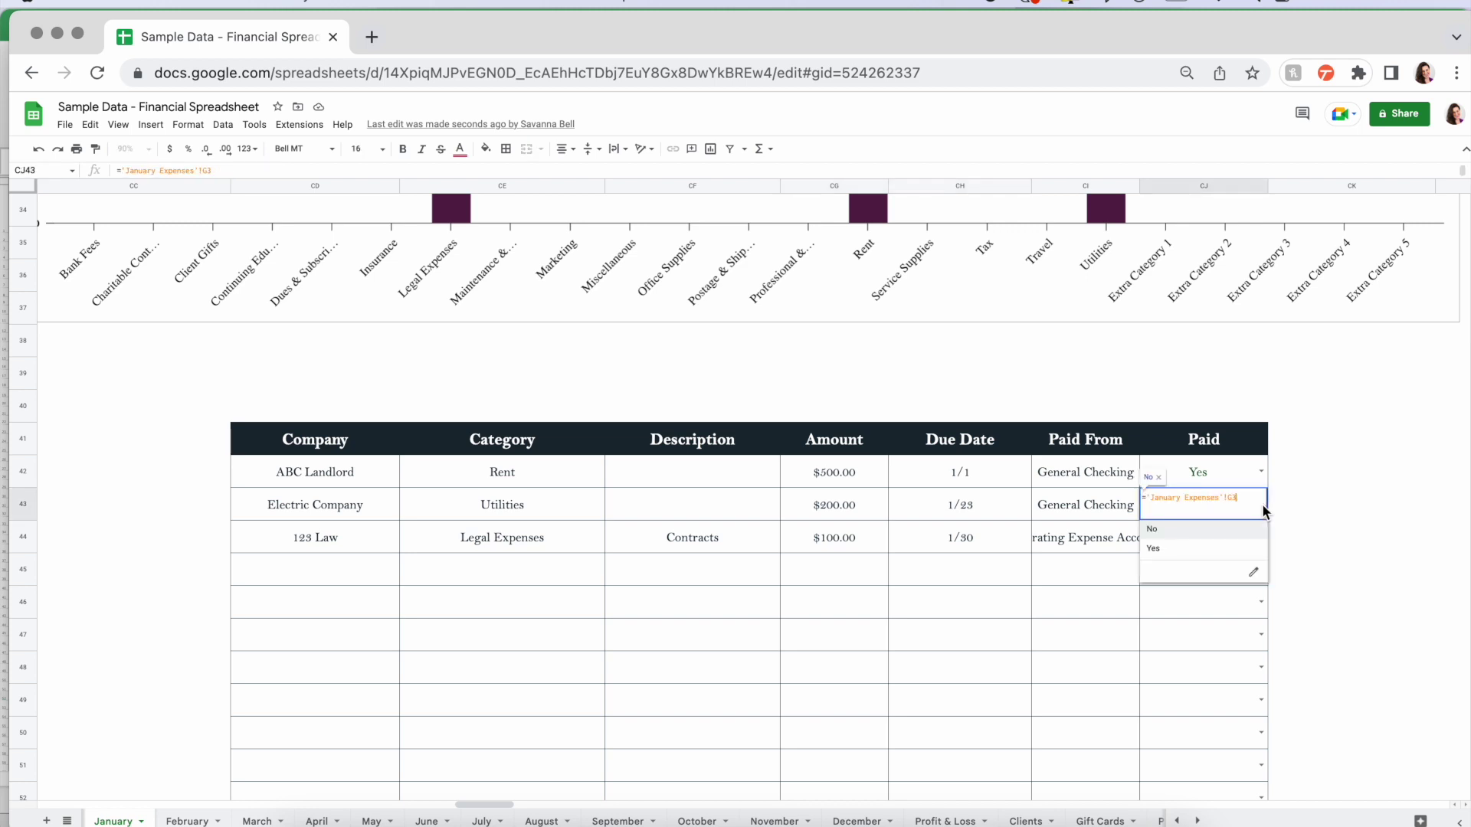
{"action": "left_click", "coordinate": [1191, 530]}
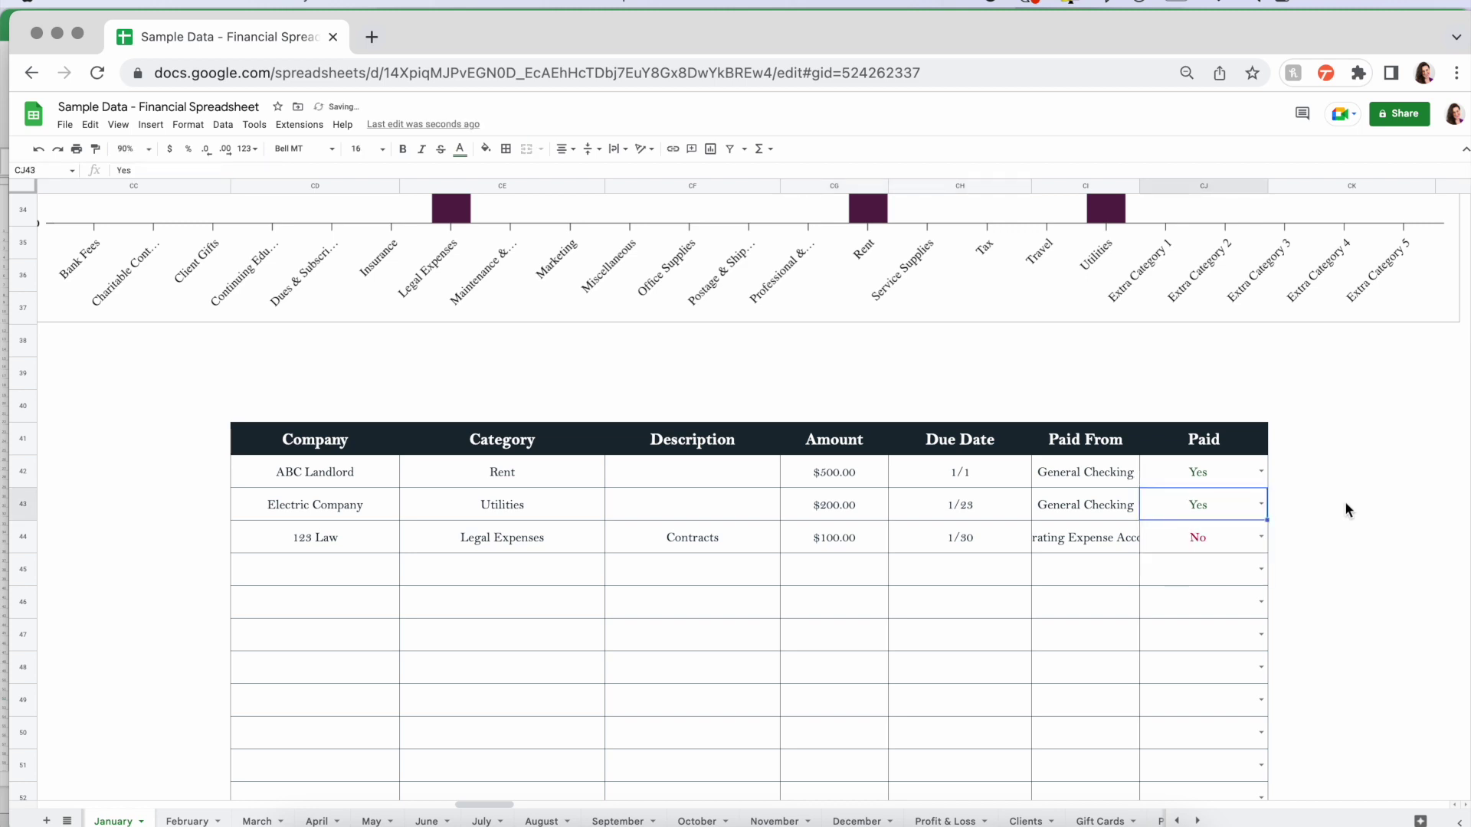
{"action": "left_click", "coordinate": [1331, 466]}
{"action": "scroll", "coordinate": [1332, 466], "scroll_direction": "up", "scroll_amount": 10}
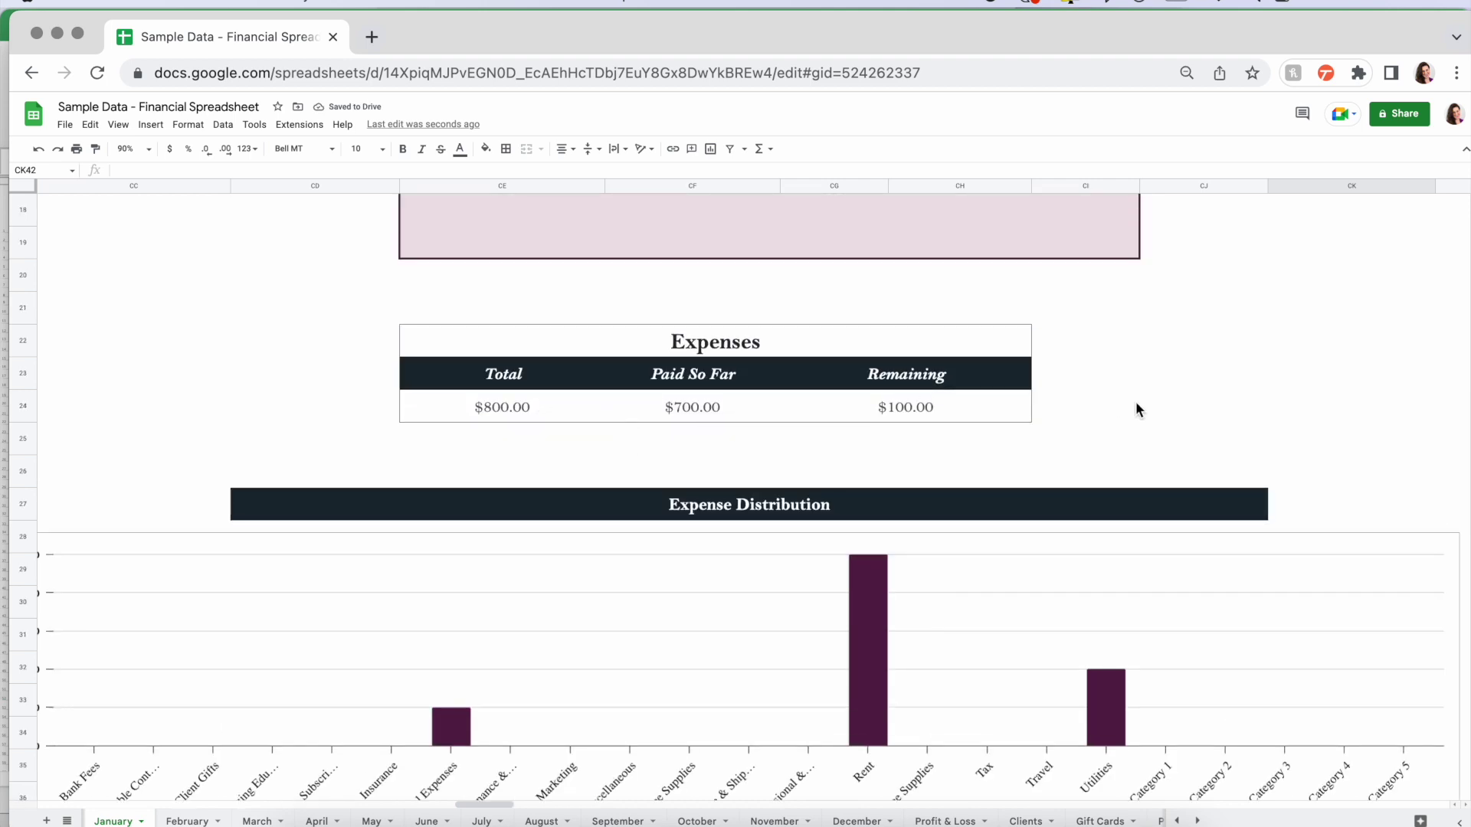
{"action": "scroll", "coordinate": [1135, 409], "scroll_direction": "up", "scroll_amount": 2}
{"action": "scroll", "coordinate": [1136, 403], "scroll_direction": "up", "scroll_amount": 3}
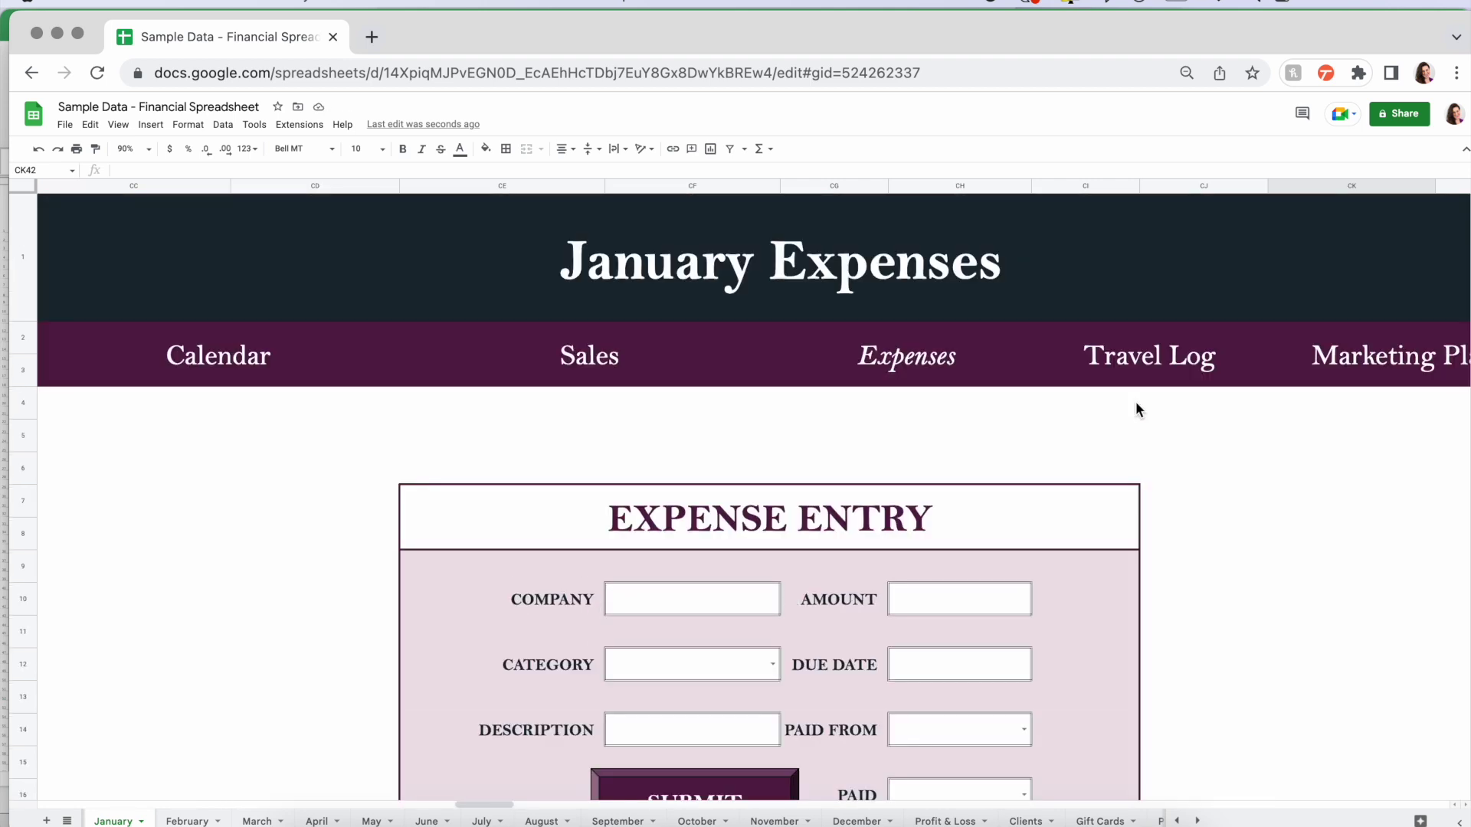
- Zoom out to 50% and jump to the January Travel Log section via its nav link
{"action": "left_click", "coordinate": [137, 149]}
{"action": "left_click", "coordinate": [135, 183]}
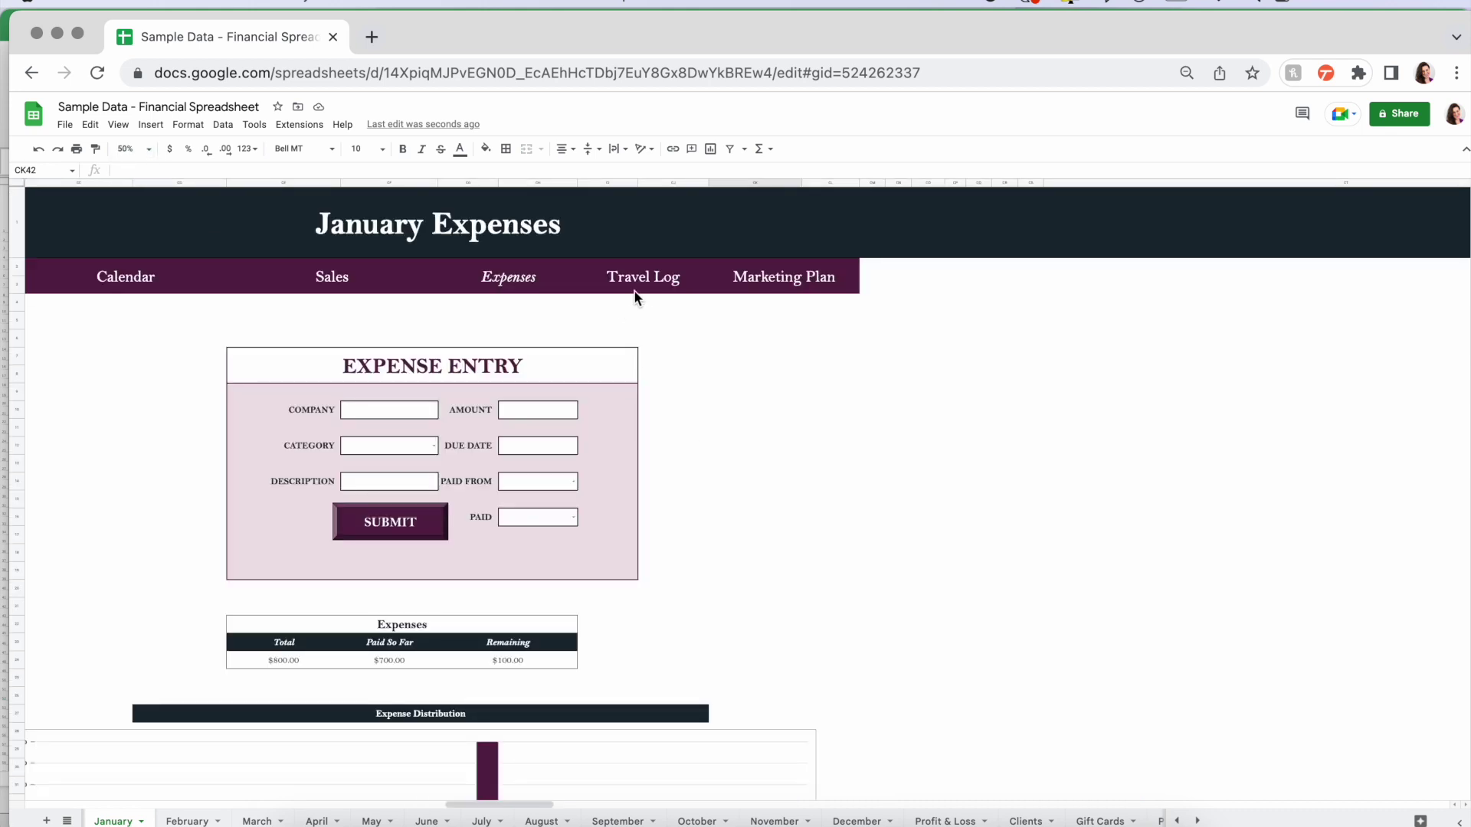
{"action": "left_click", "coordinate": [655, 277]}
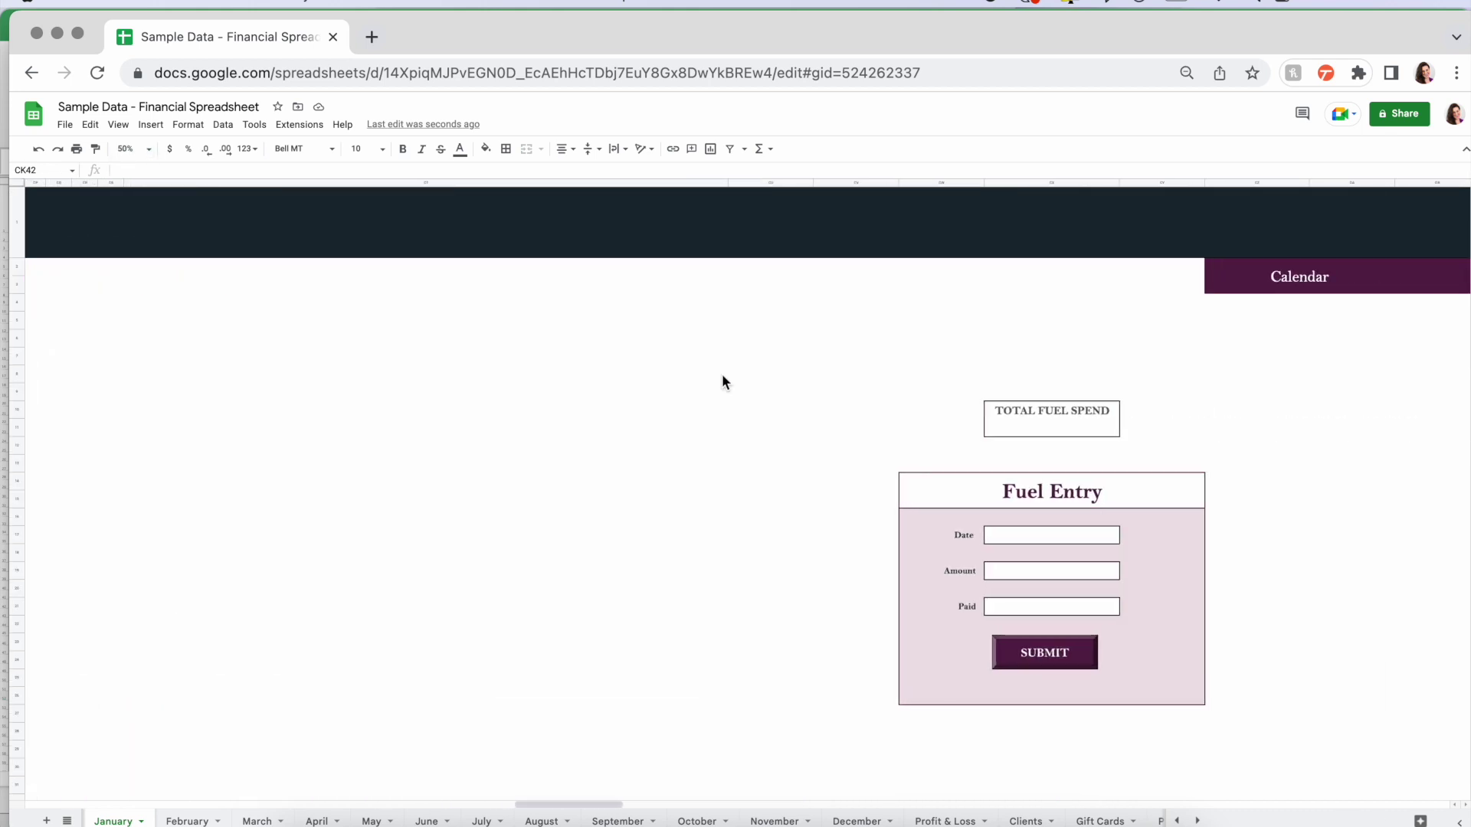
- Review the empty vehicle information cells and the Fuel, Repairs and Travel tables
{"action": "scroll", "coordinate": [722, 380], "scroll_direction": "right", "scroll_amount": 2}
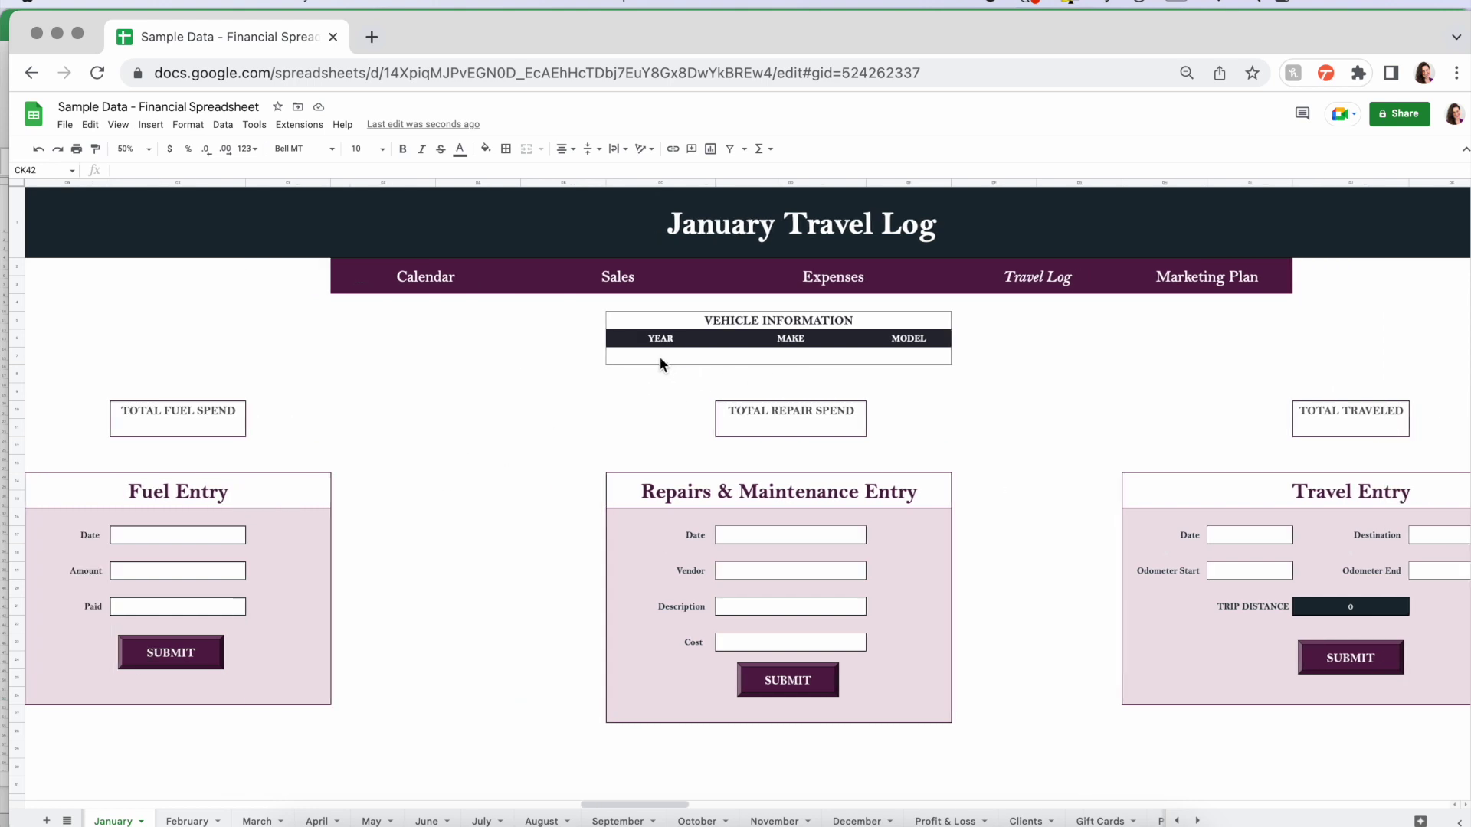
{"action": "left_click_drag", "start_coordinate": [658, 356], "coordinate": [919, 349]}
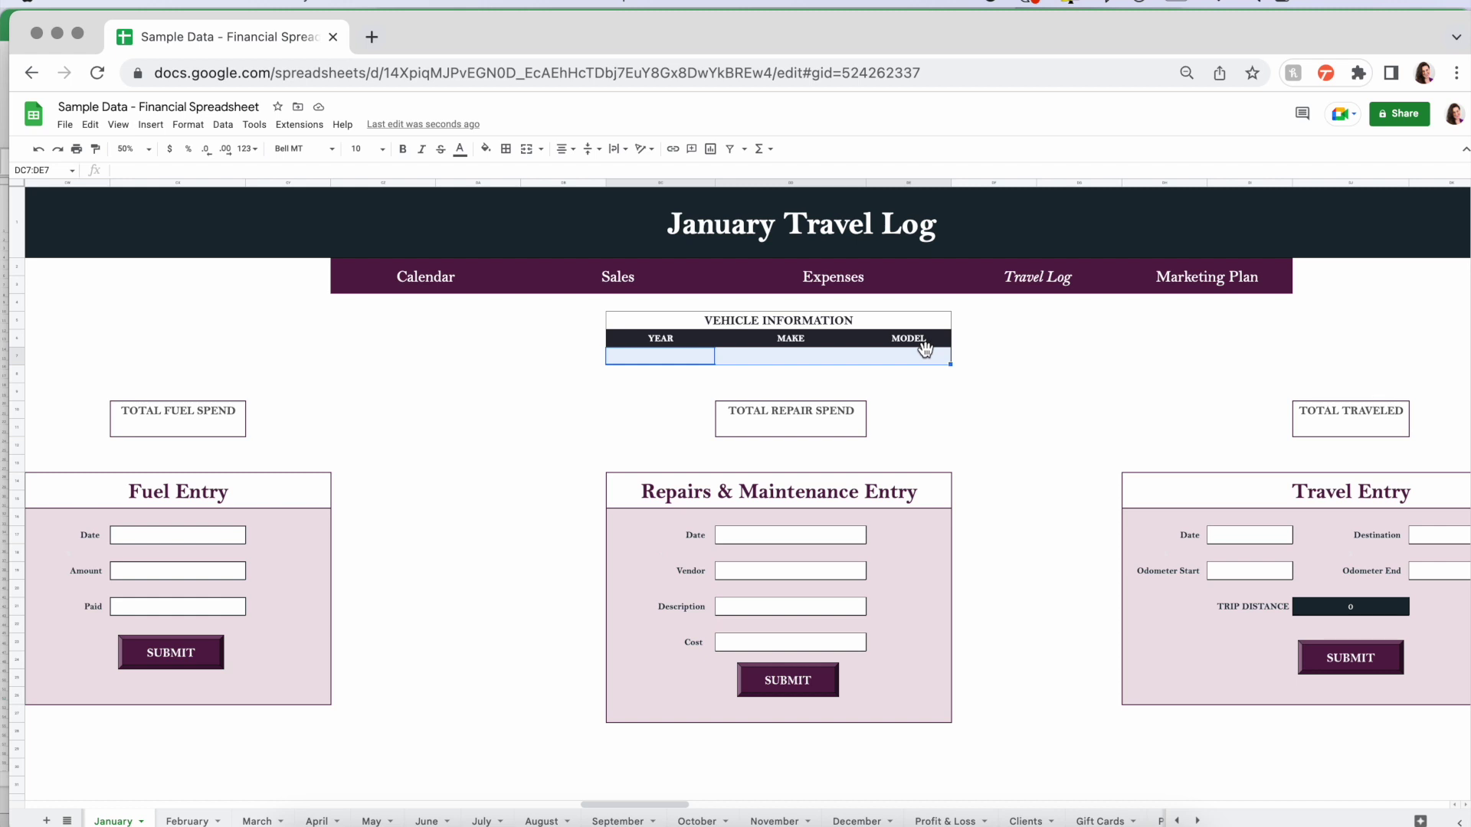
{"action": "left_click", "coordinate": [489, 464]}
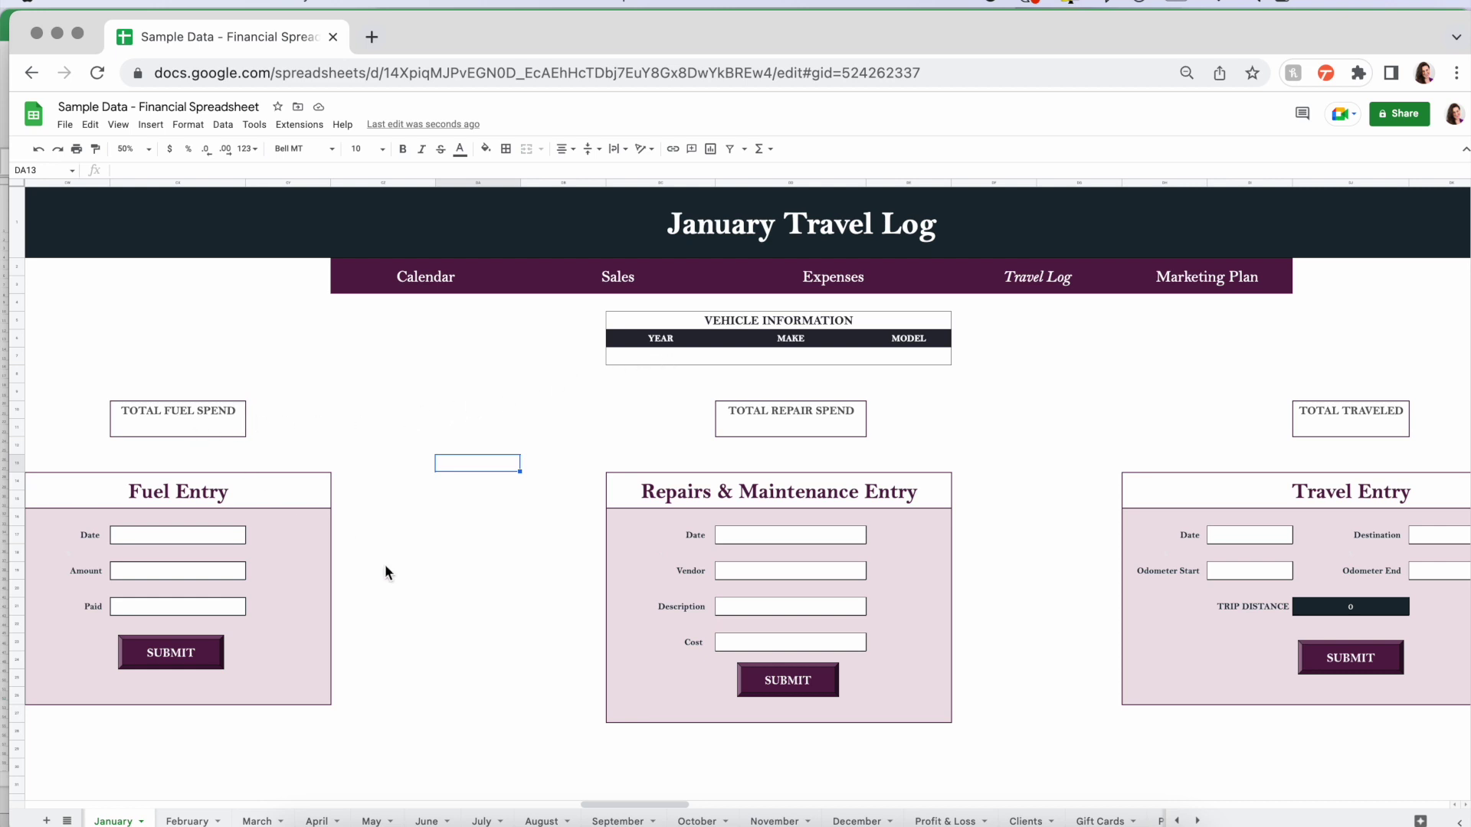
{"action": "scroll", "coordinate": [386, 568], "scroll_direction": "down", "scroll_amount": 2}
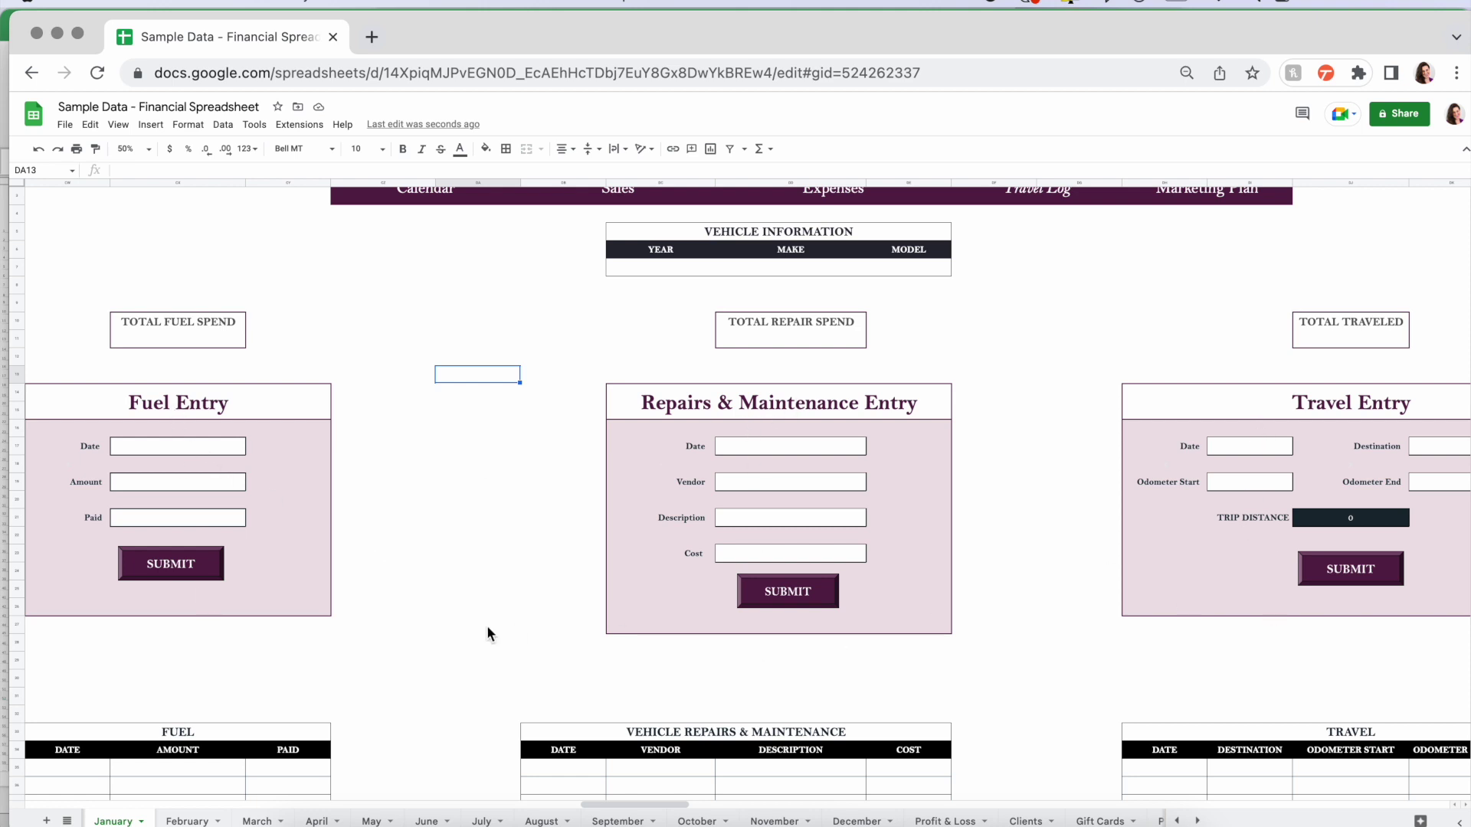
{"action": "scroll", "coordinate": [488, 632], "scroll_direction": "down", "scroll_amount": 8}
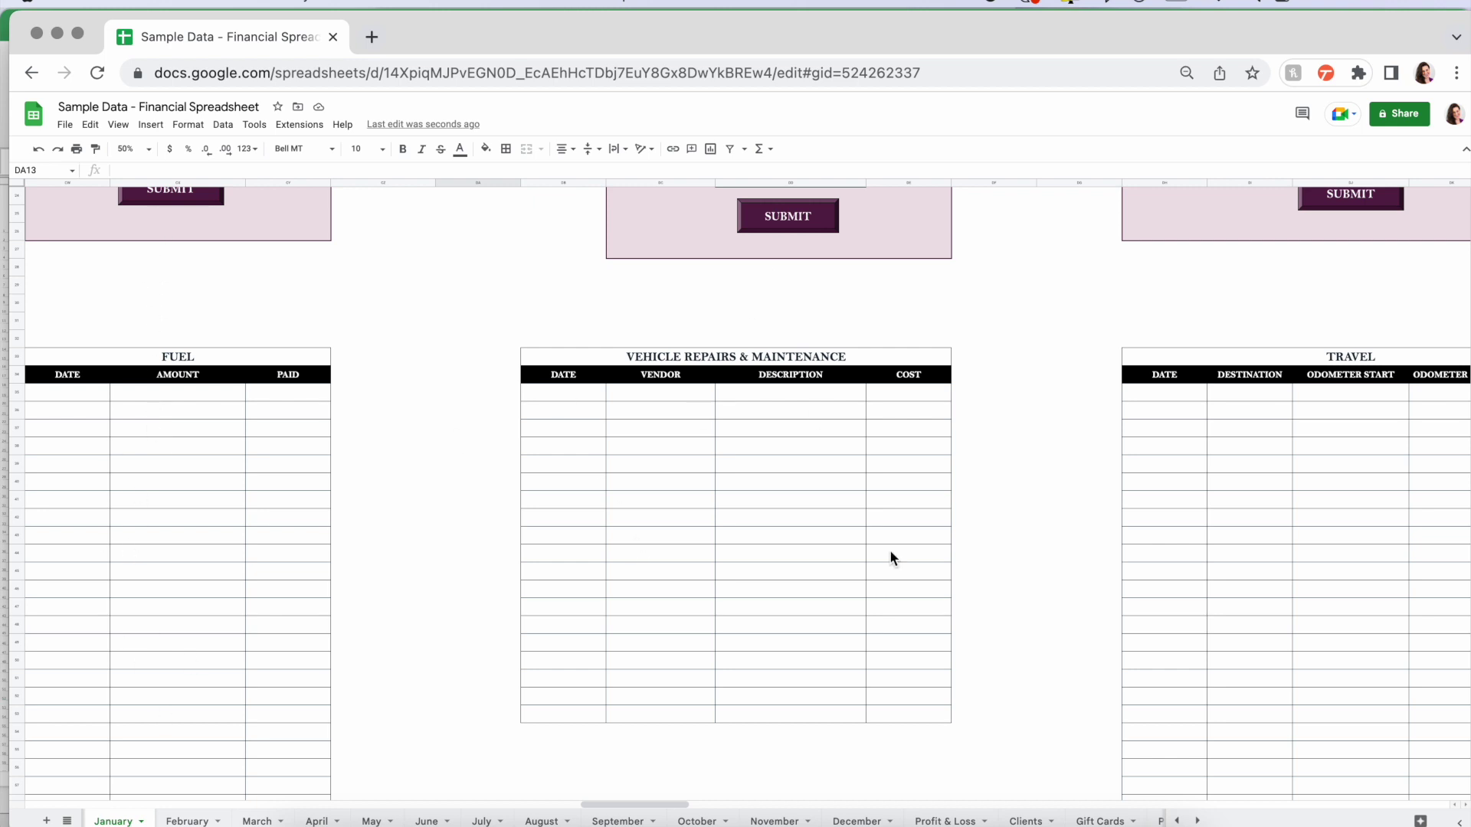
{"action": "scroll", "coordinate": [1191, 741], "scroll_direction": "up", "scroll_amount": 4}
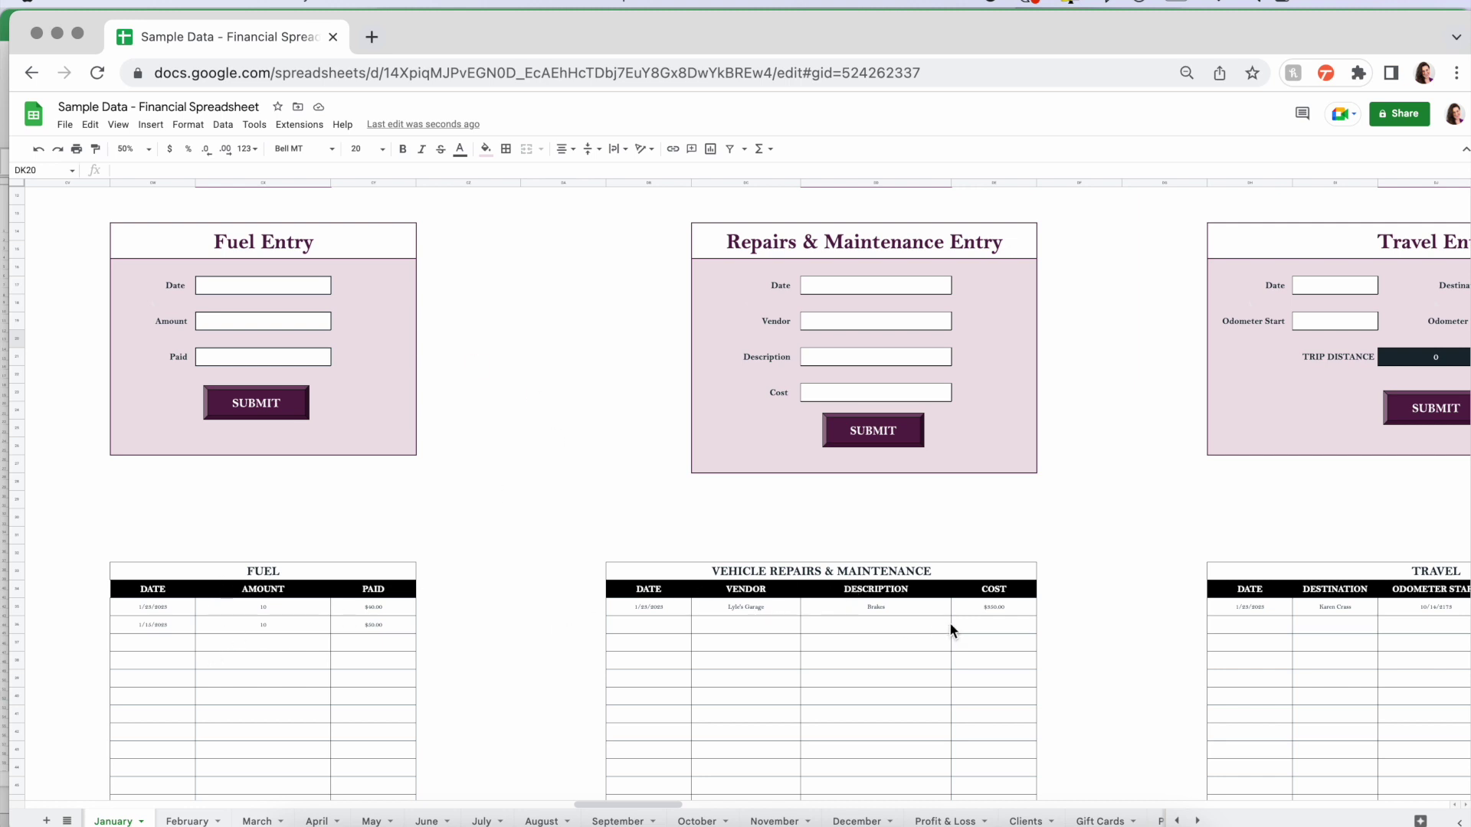
{"action": "scroll", "coordinate": [949, 622], "scroll_direction": "right", "scroll_amount": 3}
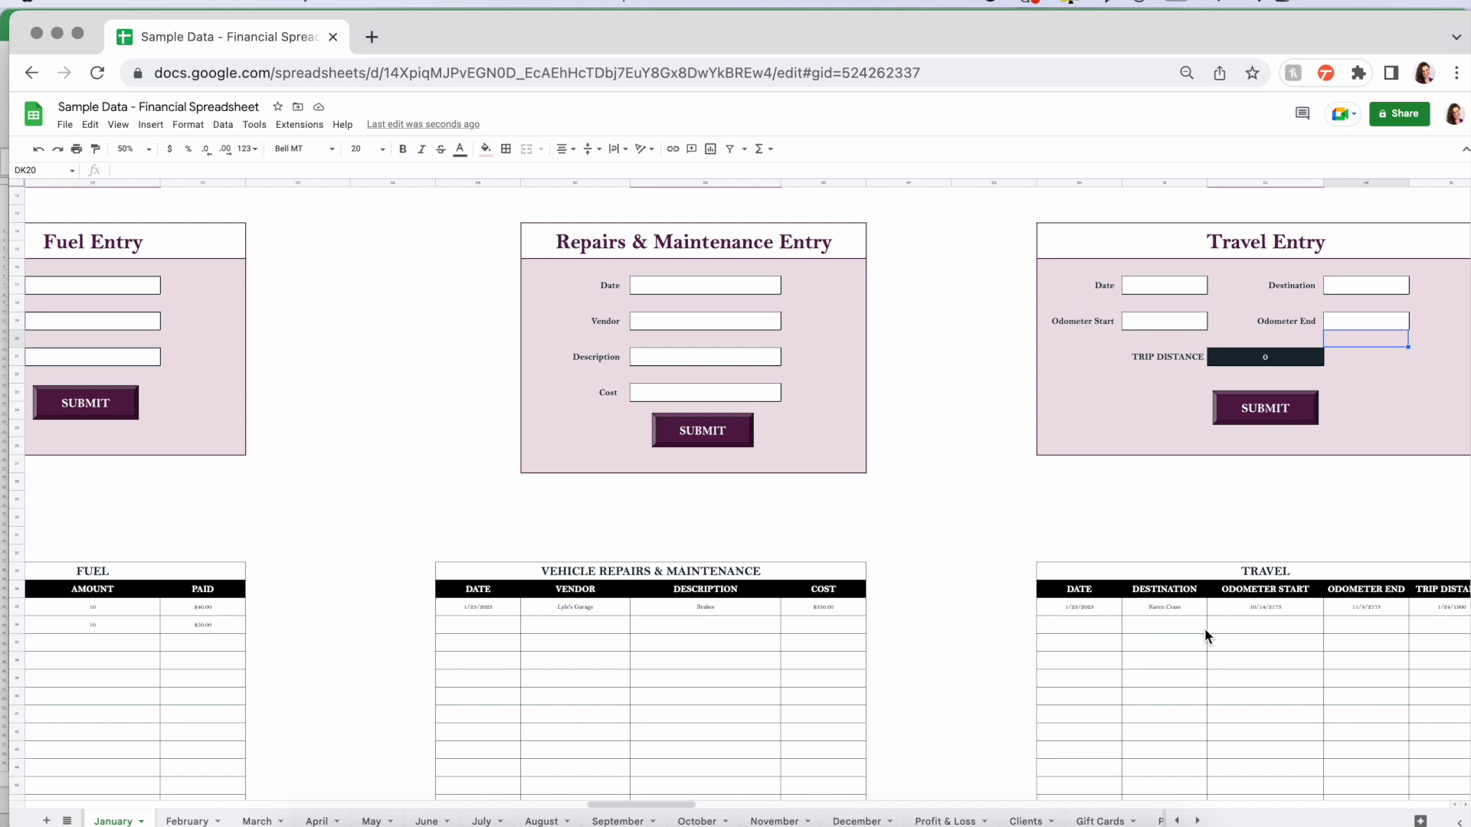
{"action": "scroll", "coordinate": [1204, 628], "scroll_direction": "right", "scroll_amount": 2}
{"action": "scroll", "coordinate": [1224, 614], "scroll_direction": "up", "scroll_amount": 5}
{"action": "left_click", "coordinate": [1147, 431]}
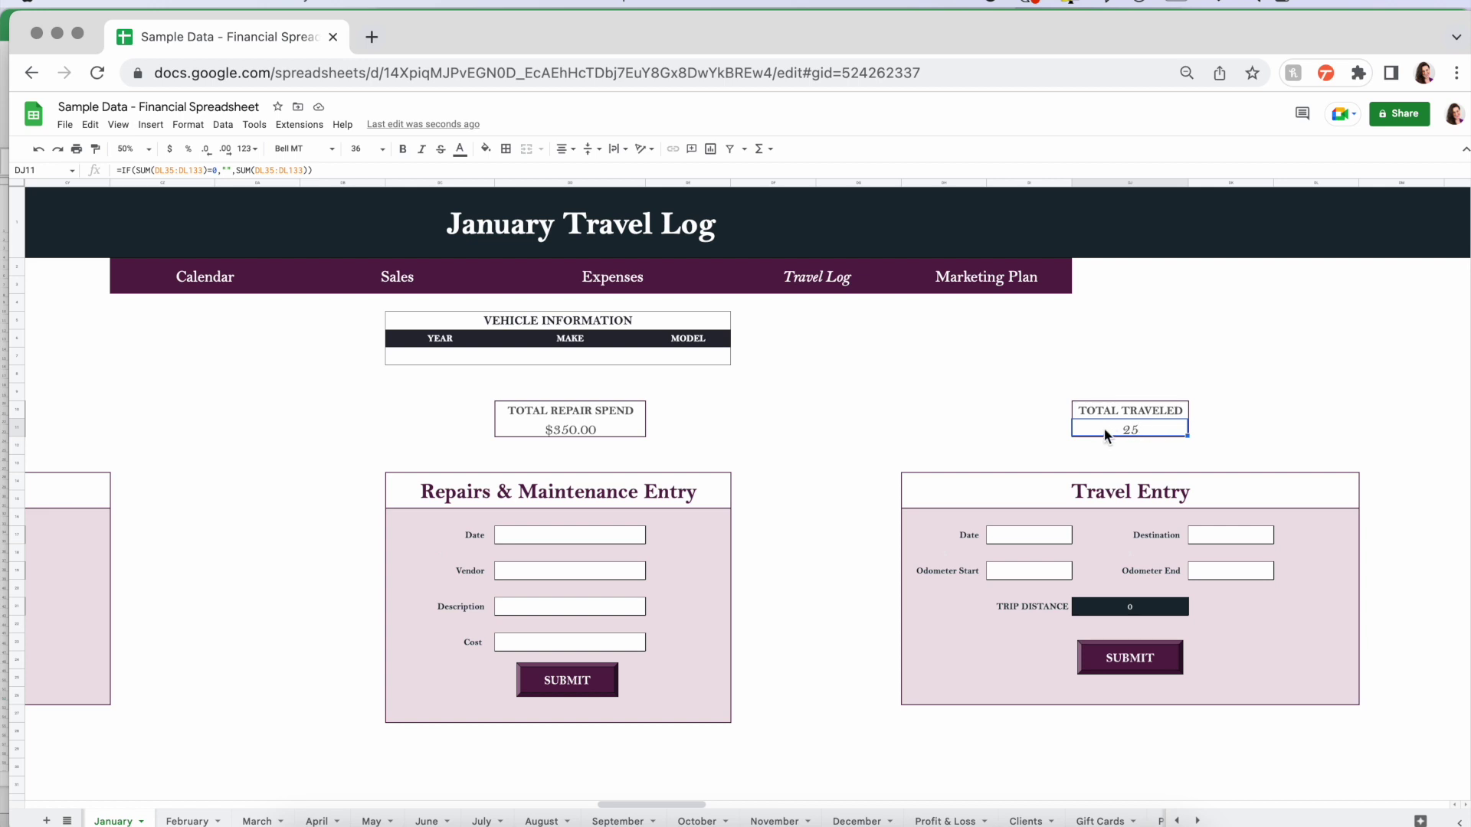
{"action": "left_click", "coordinate": [594, 430]}
{"action": "scroll", "coordinate": [424, 433], "scroll_direction": "left", "scroll_amount": 2}
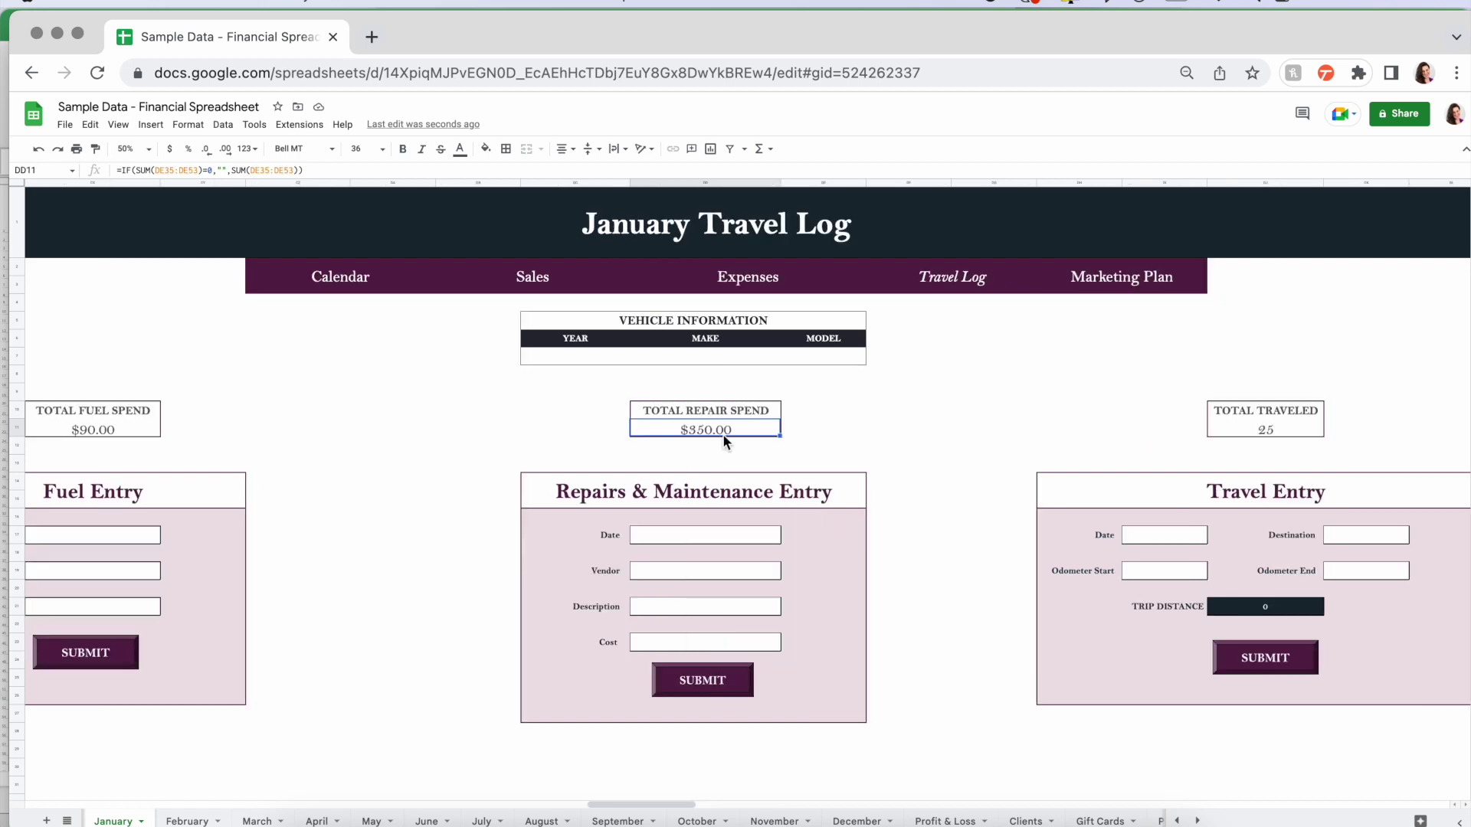
{"action": "scroll", "coordinate": [416, 431], "scroll_direction": "left", "scroll_amount": 2}
{"action": "left_click", "coordinate": [202, 429]}
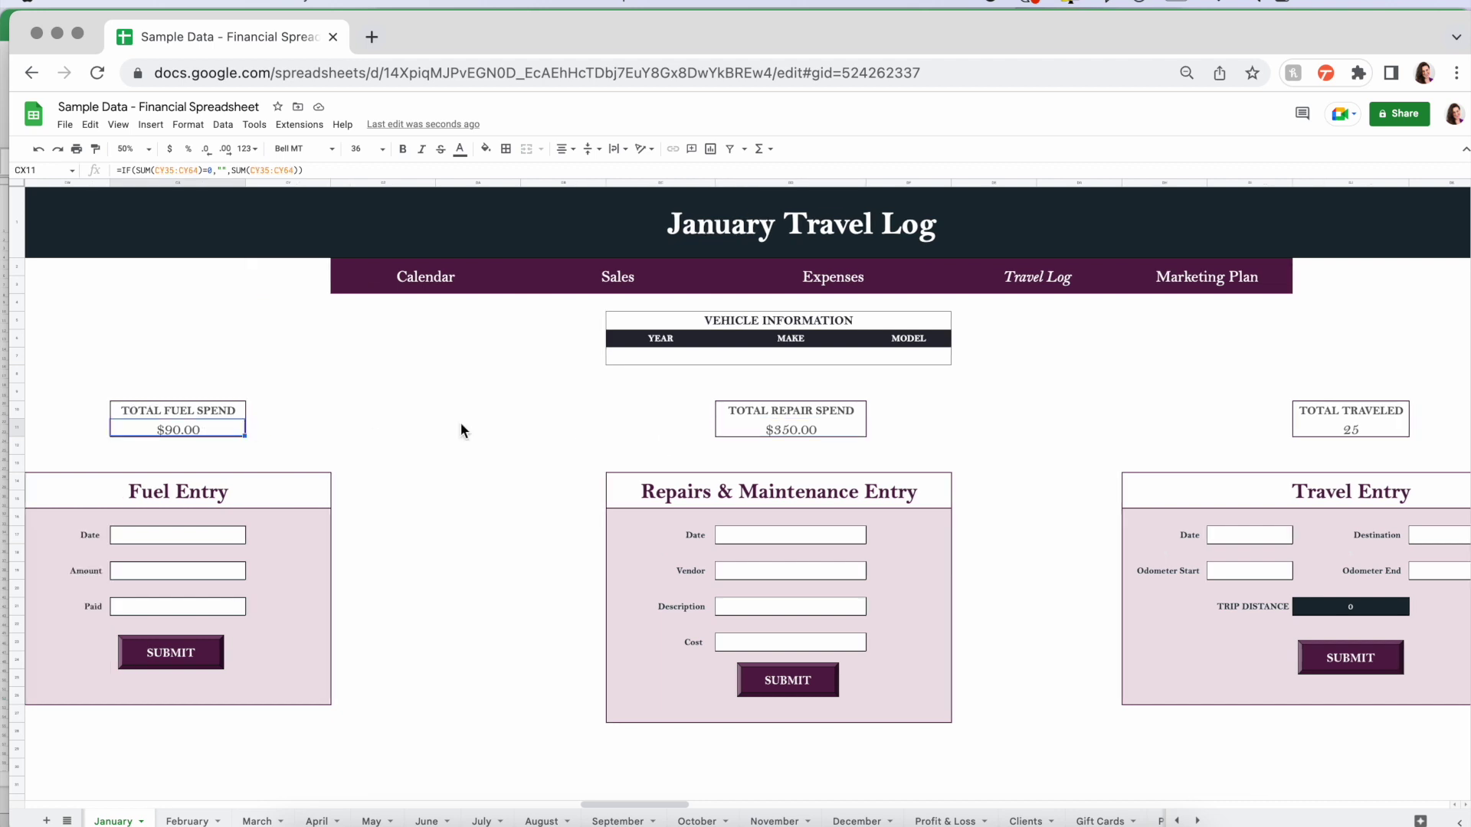
{"action": "scroll", "coordinate": [460, 450], "scroll_direction": "left", "scroll_amount": 4}
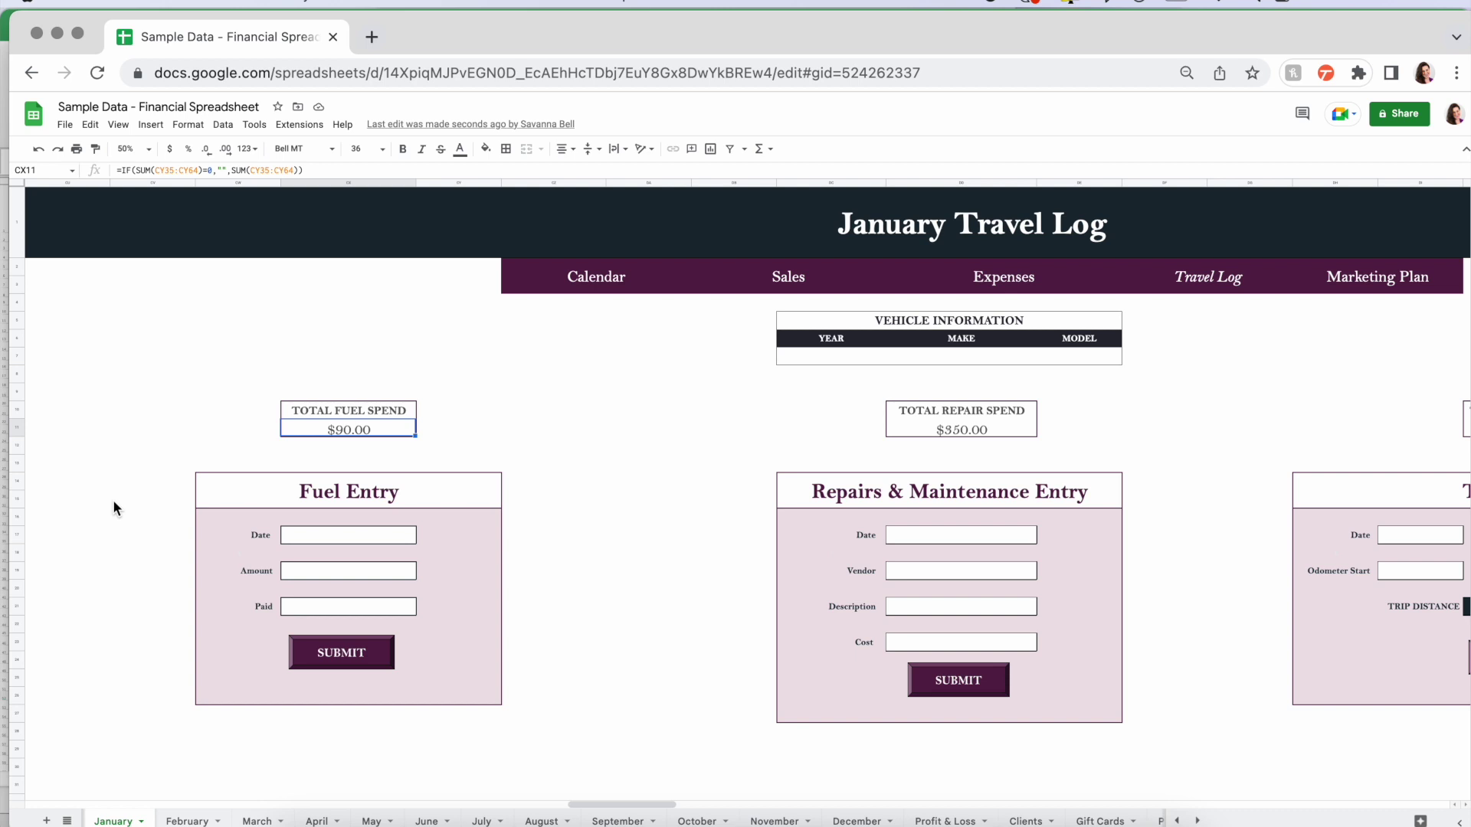
{"action": "left_click", "coordinate": [720, 442]}
{"action": "scroll", "coordinate": [1036, 460], "scroll_direction": "right", "scroll_amount": 4}
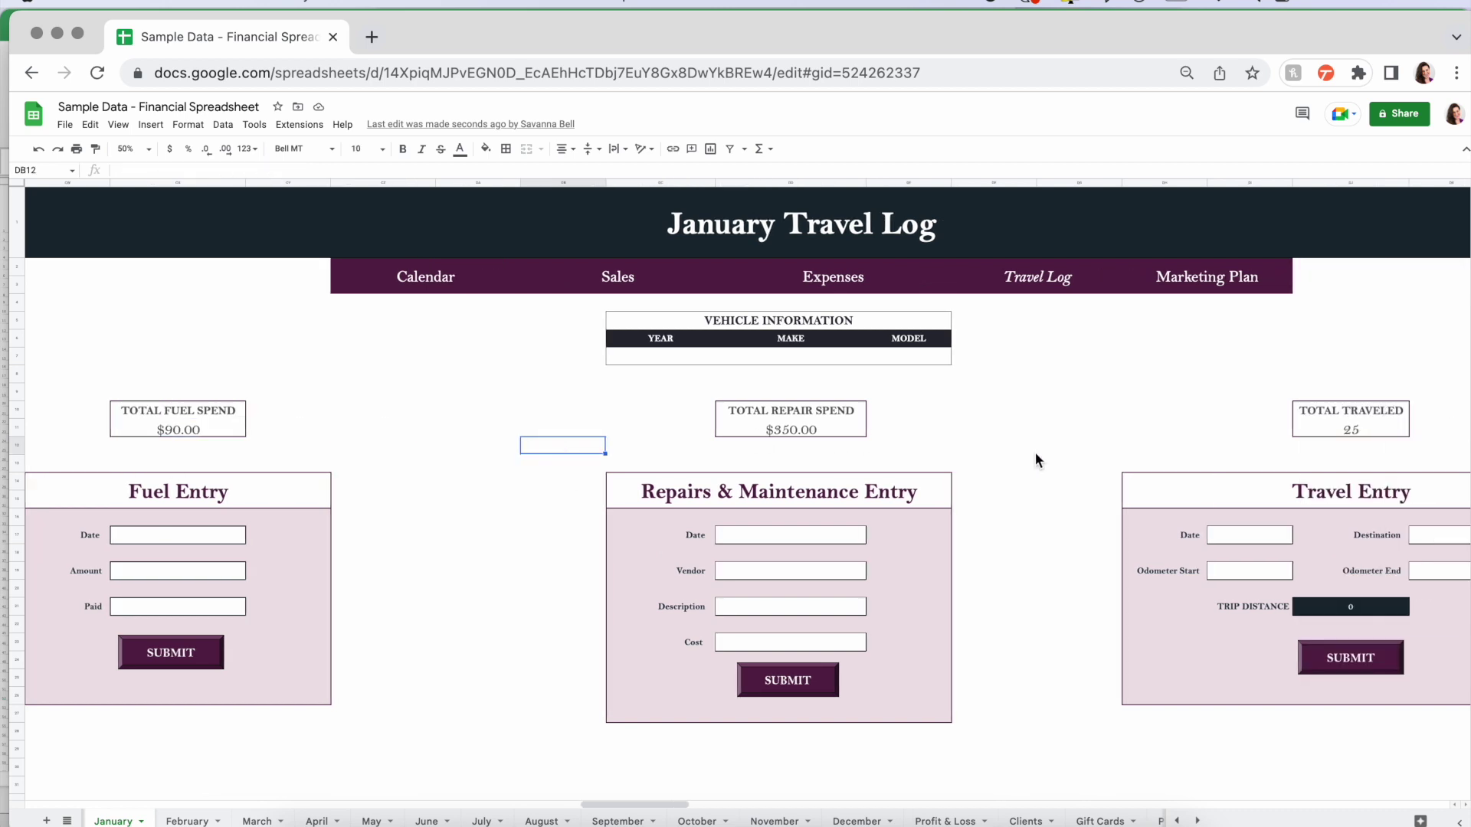
{"action": "scroll", "coordinate": [1035, 460], "scroll_direction": "down", "scroll_amount": 5}
{"action": "scroll", "coordinate": [1035, 460], "scroll_direction": "up", "scroll_amount": 5}
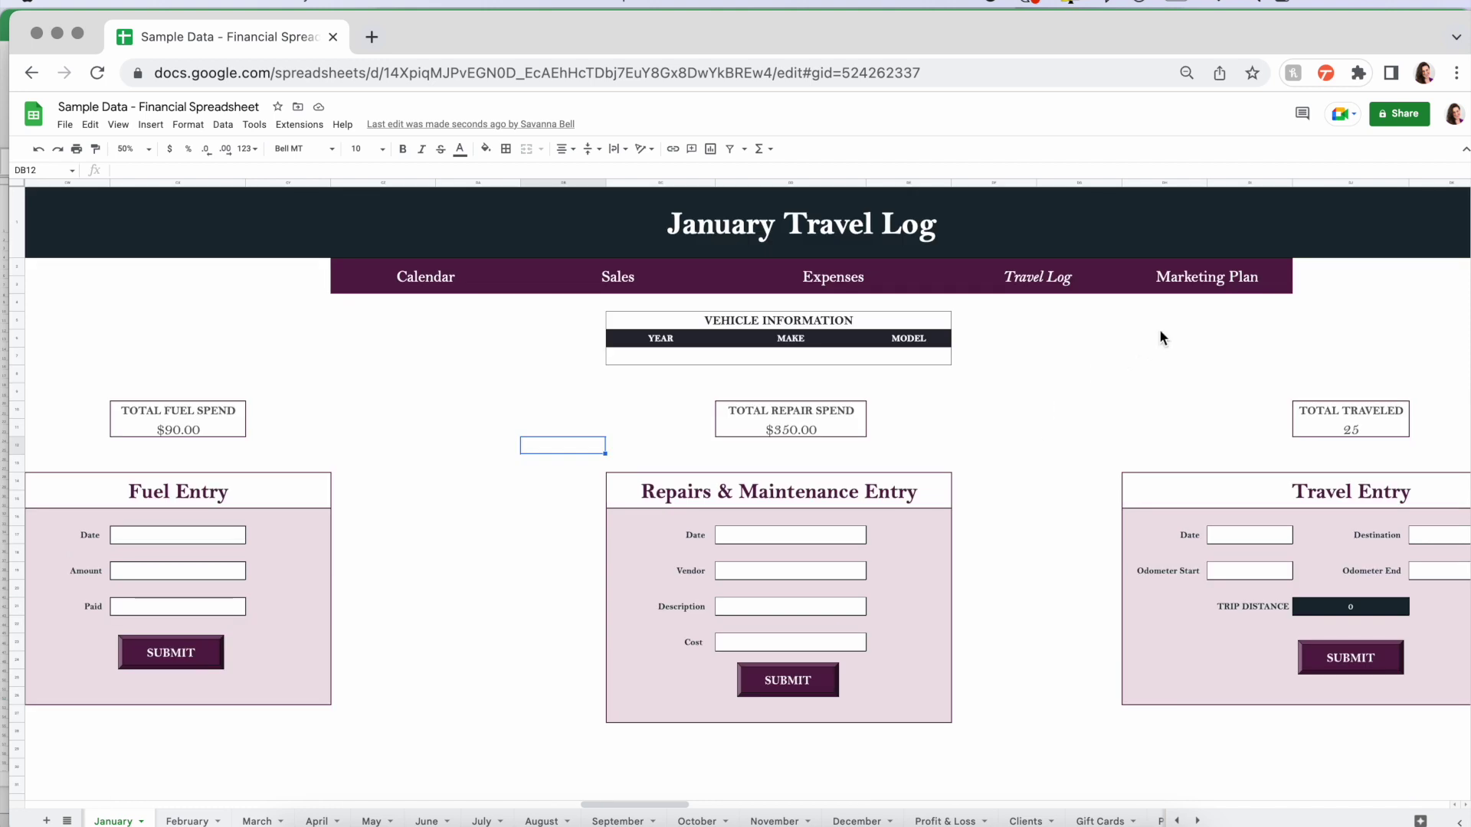
{"action": "mouse_move", "coordinate": [1195, 282]}
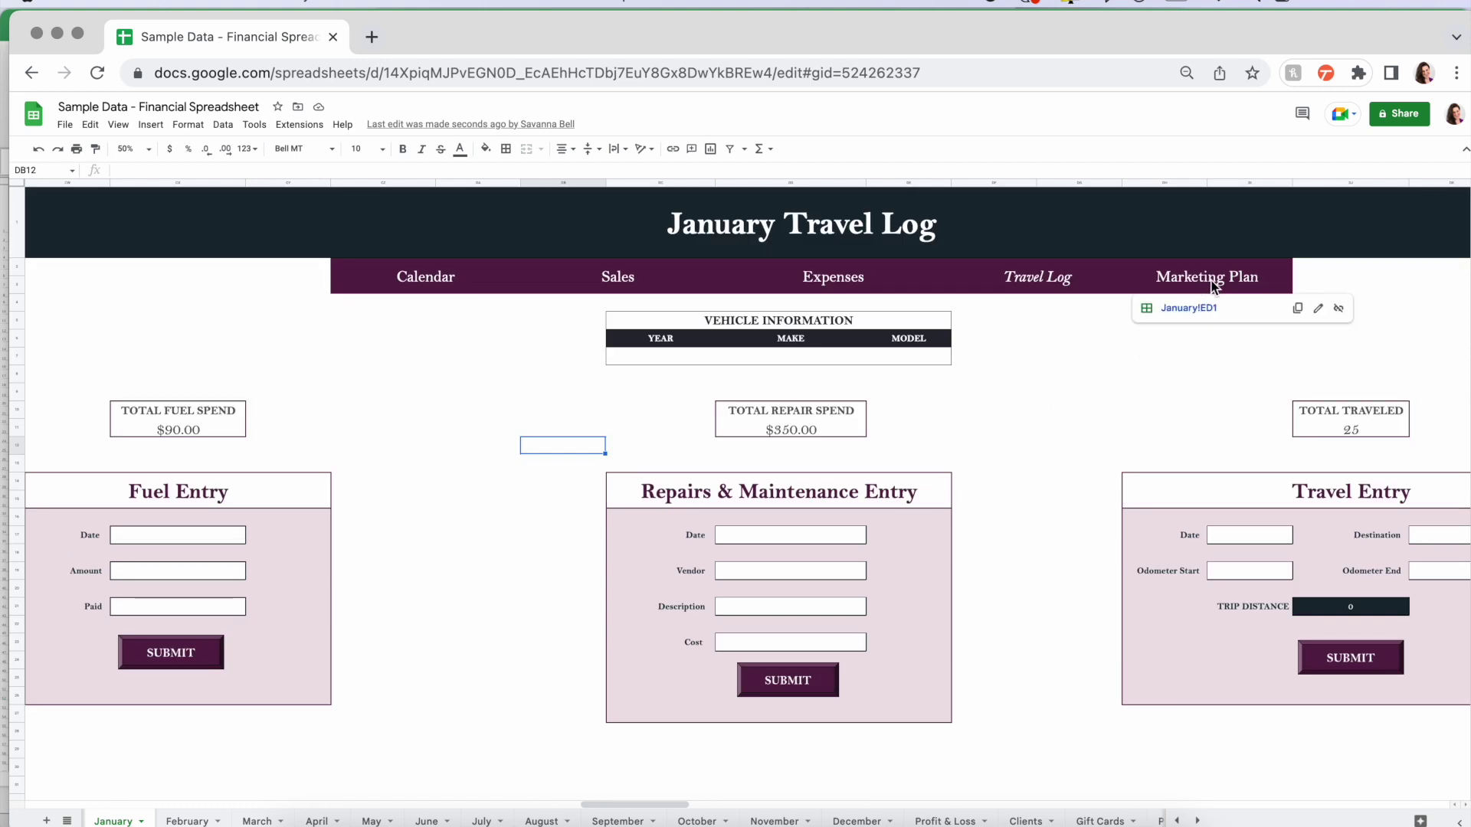
{"action": "left_click", "coordinate": [1190, 309]}
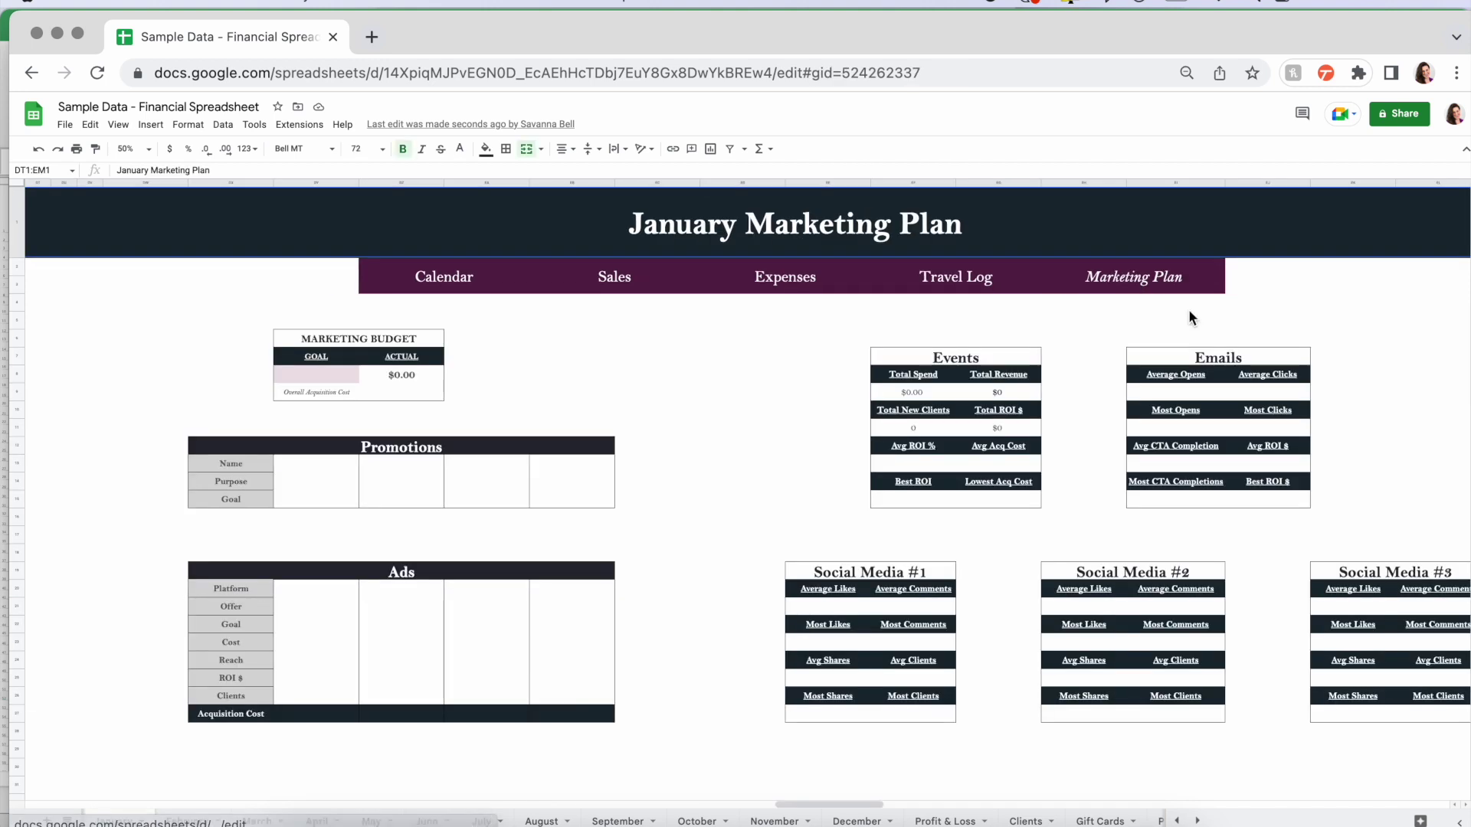
{"action": "left_click", "coordinate": [326, 374]}
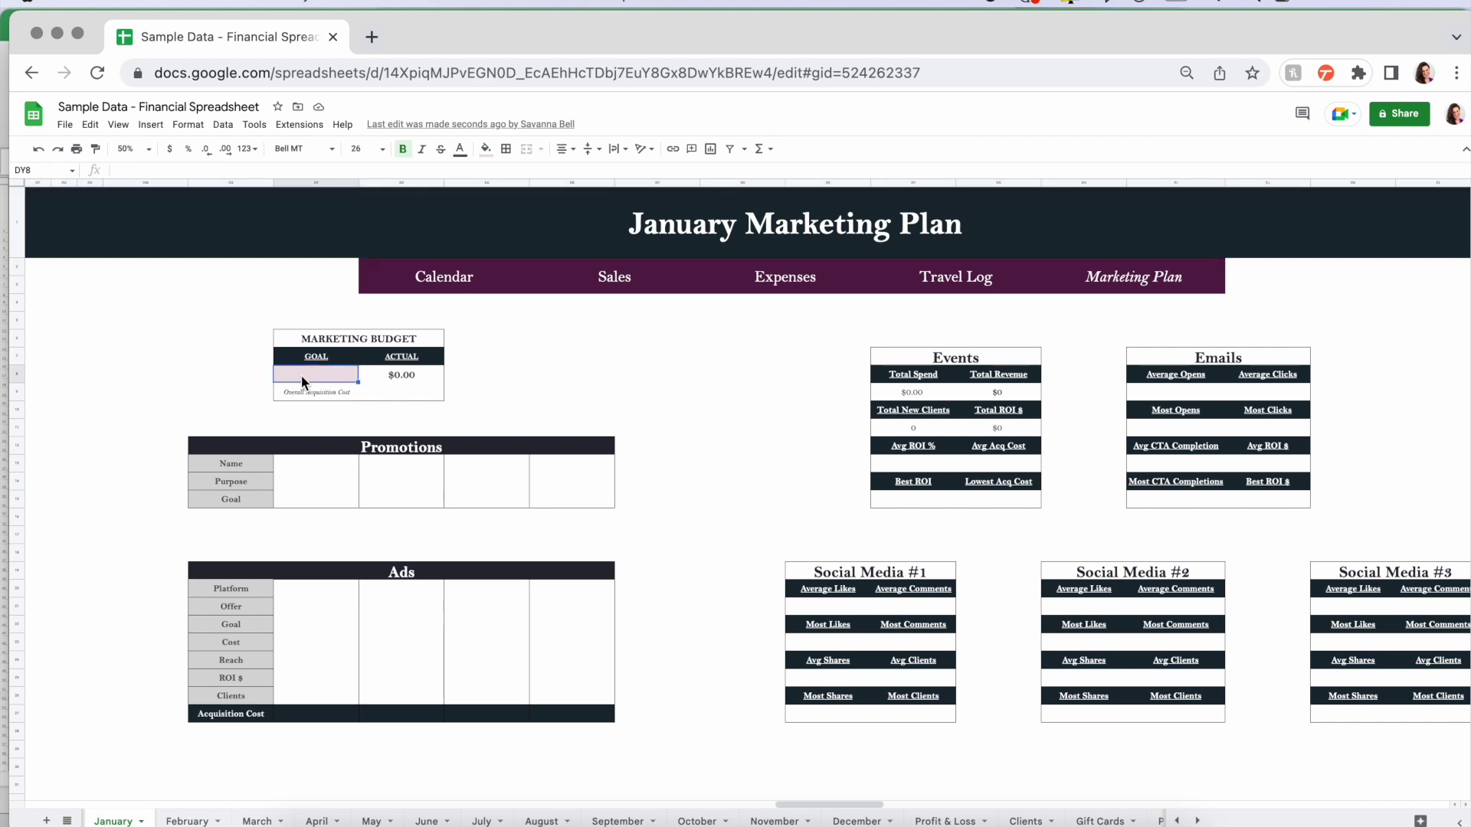
{"action": "left_click", "coordinate": [408, 374]}
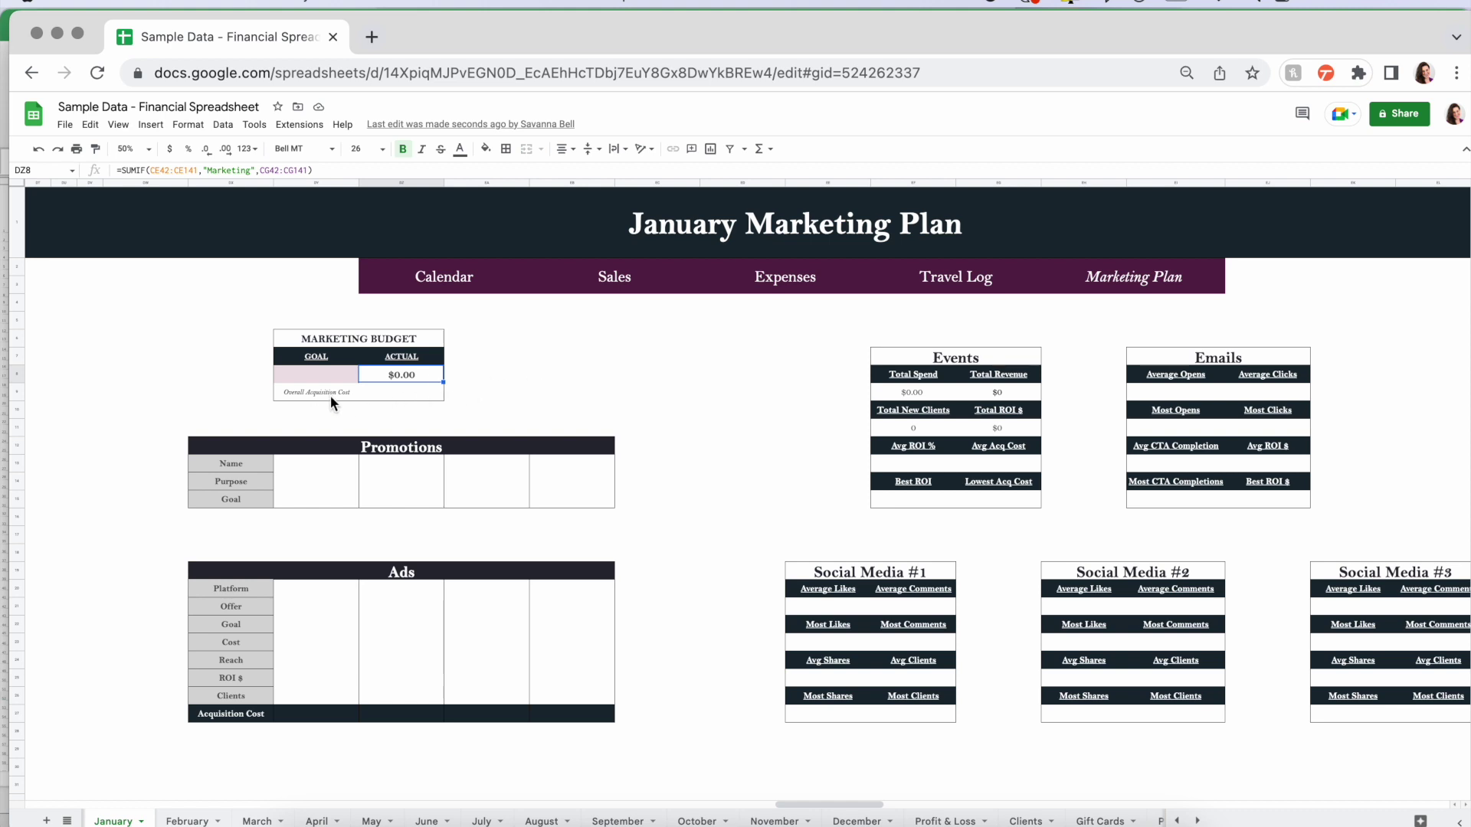
{"action": "left_click", "coordinate": [403, 392]}
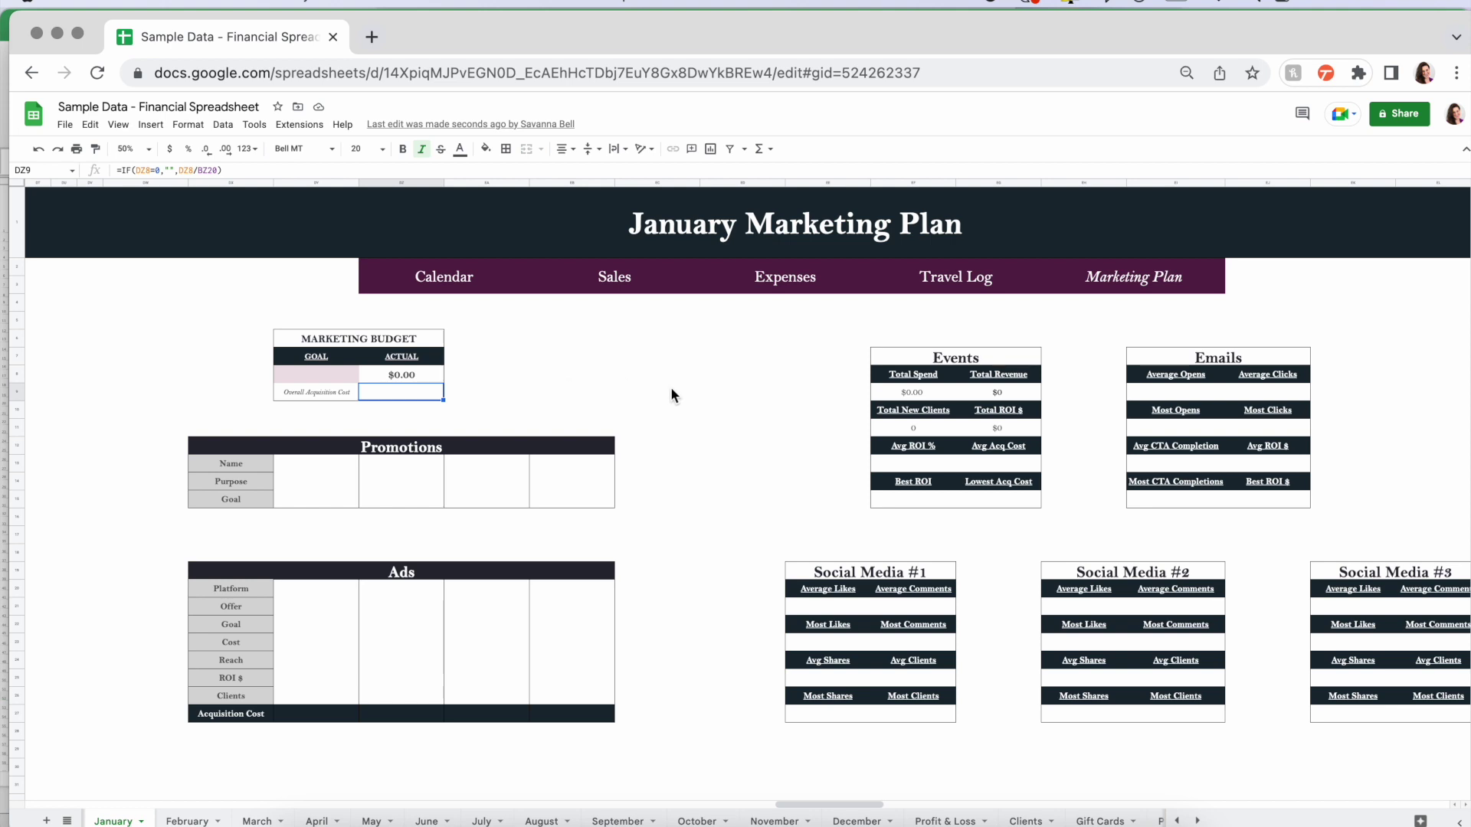
{"action": "left_click", "coordinate": [239, 463]}
{"action": "left_click_drag", "start_coordinate": [288, 461], "coordinate": [573, 496]}
{"action": "left_click", "coordinate": [308, 460]}
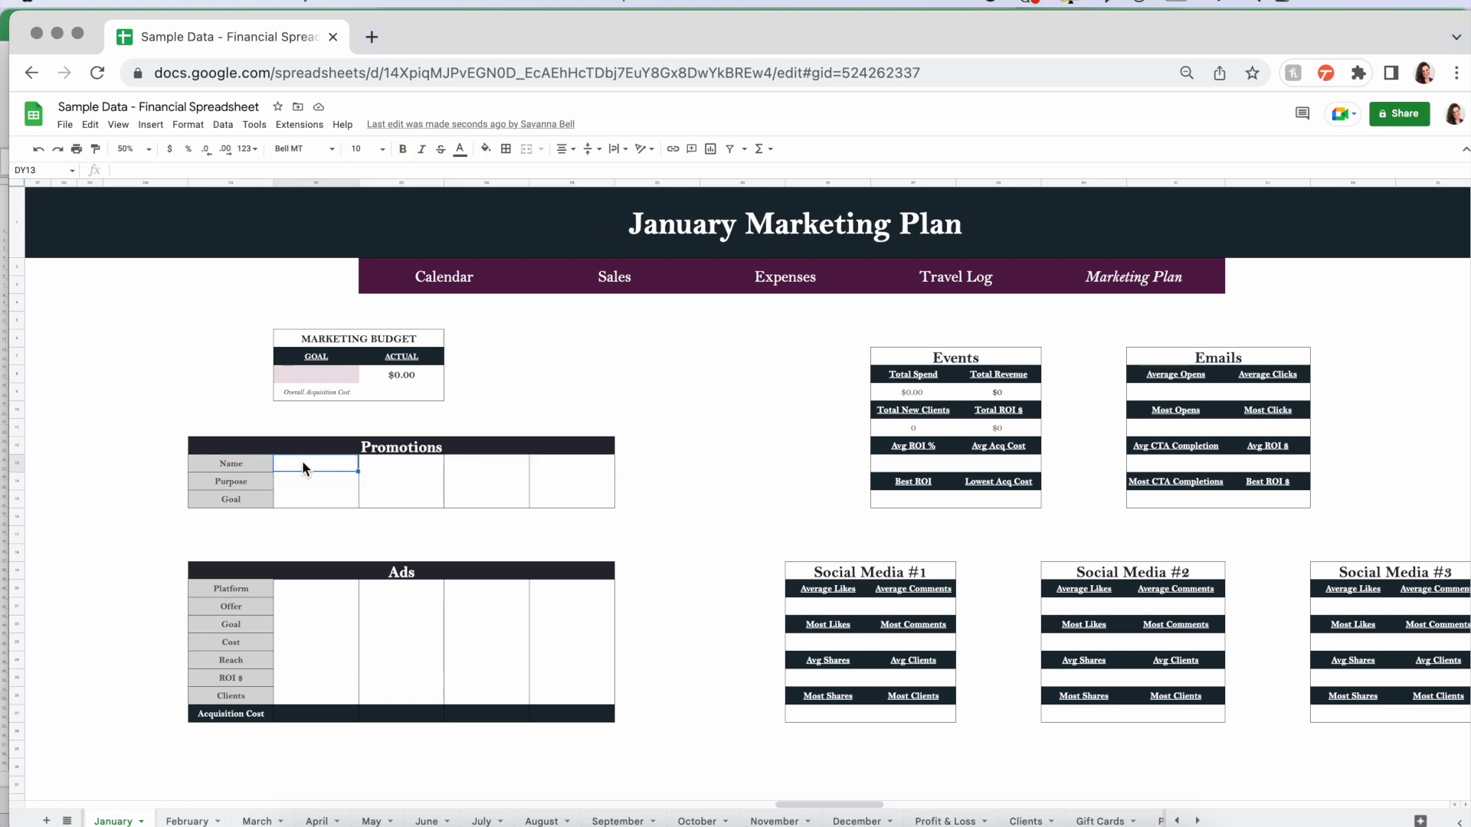
{"action": "left_click", "coordinate": [293, 483]}
{"action": "left_click", "coordinate": [306, 496]}
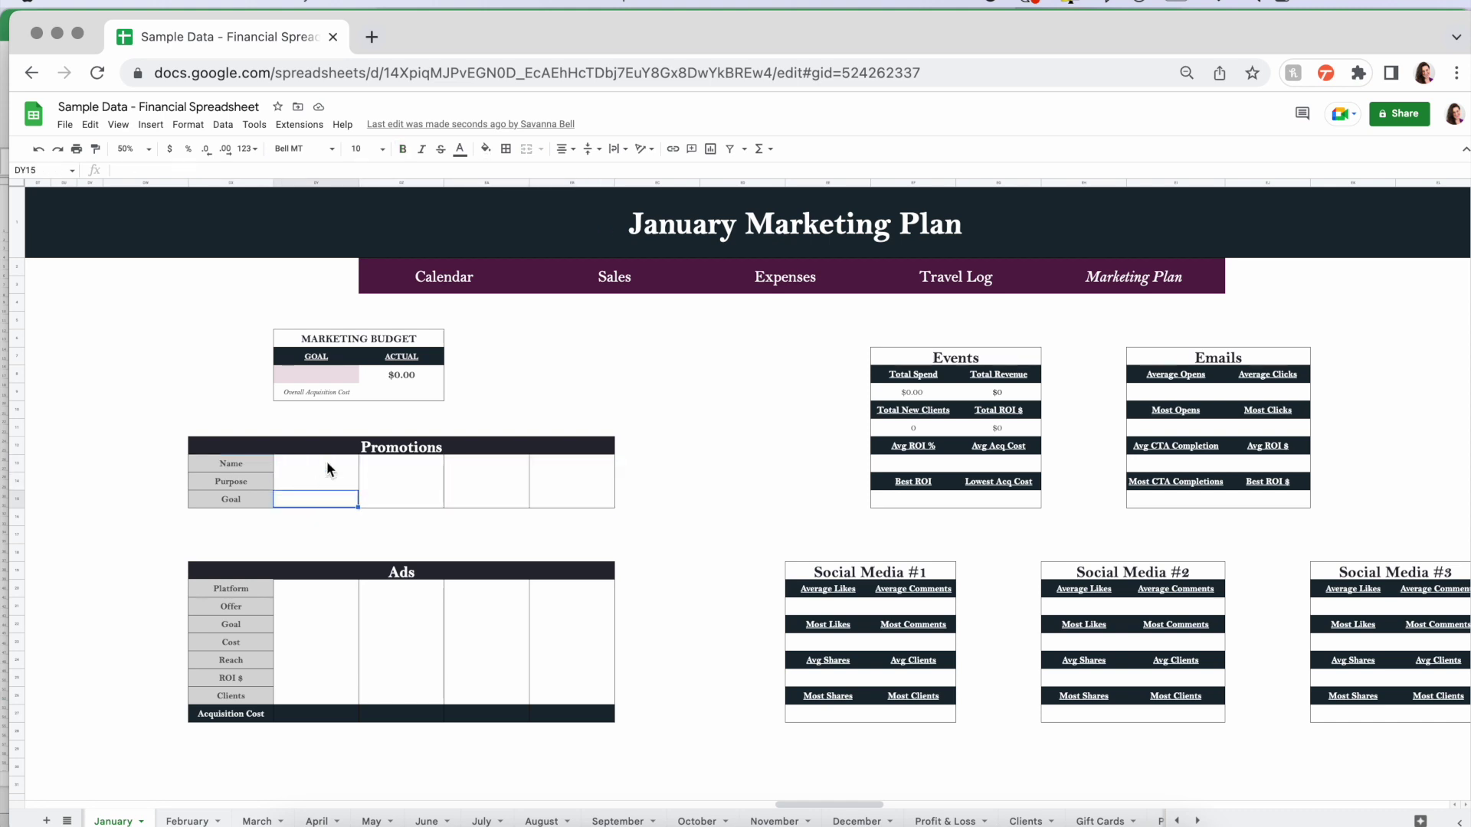
{"action": "scroll", "coordinate": [774, 536], "scroll_direction": "down", "scroll_amount": 2}
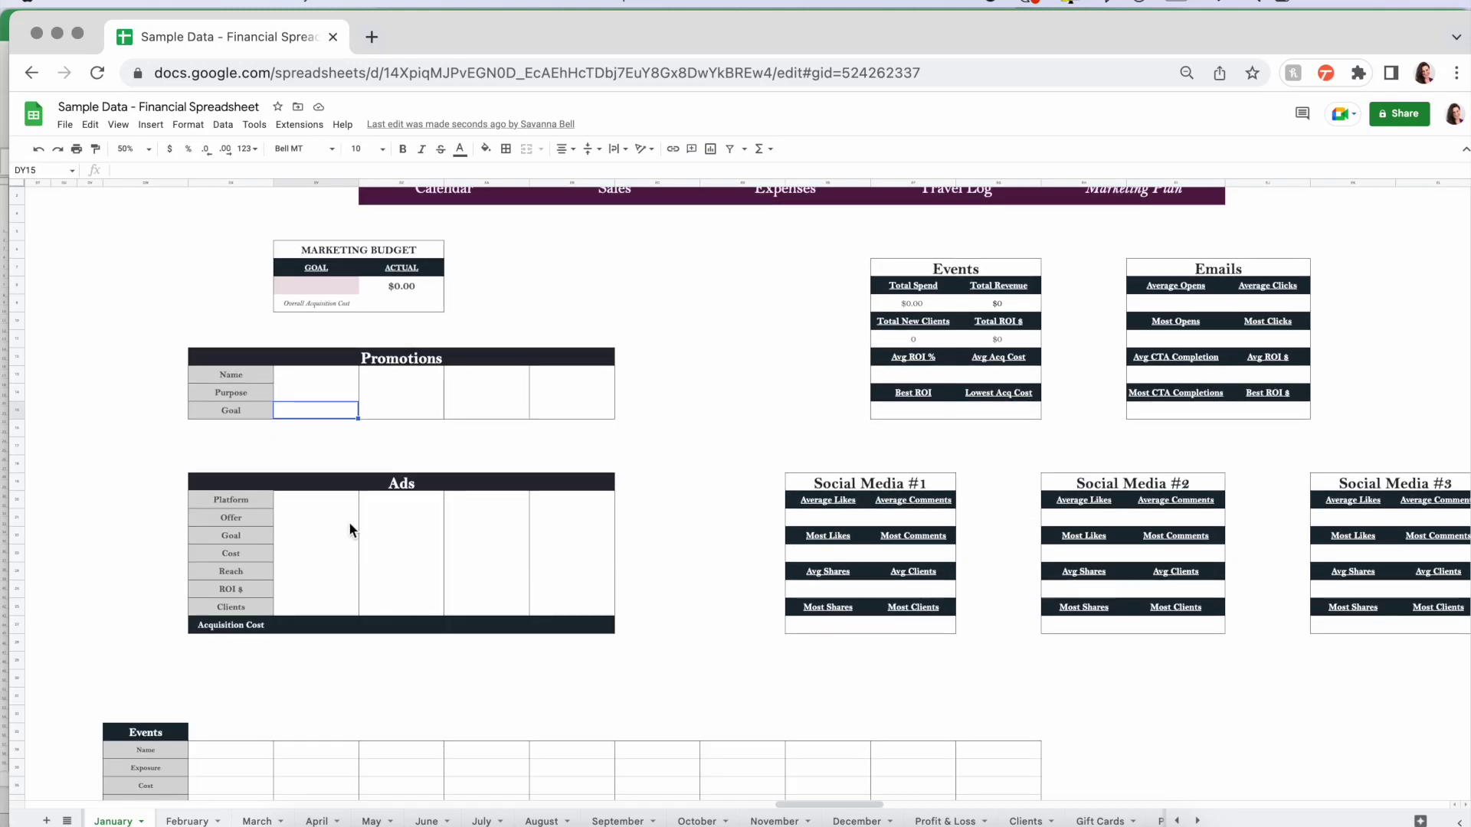
{"action": "left_click", "coordinate": [306, 502]}
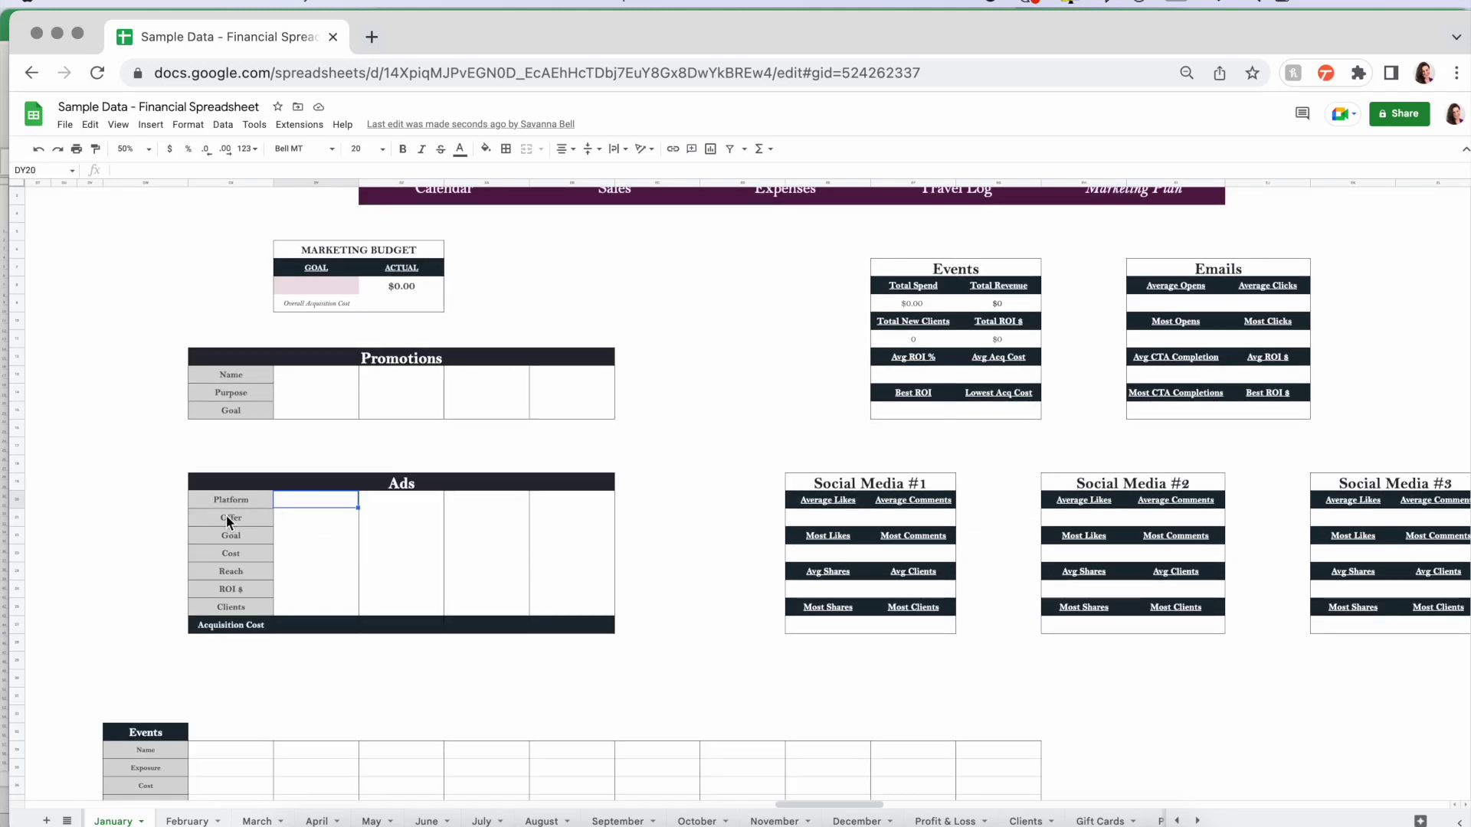
{"action": "key", "text": "Down"}
{"action": "key", "text": "Down"}
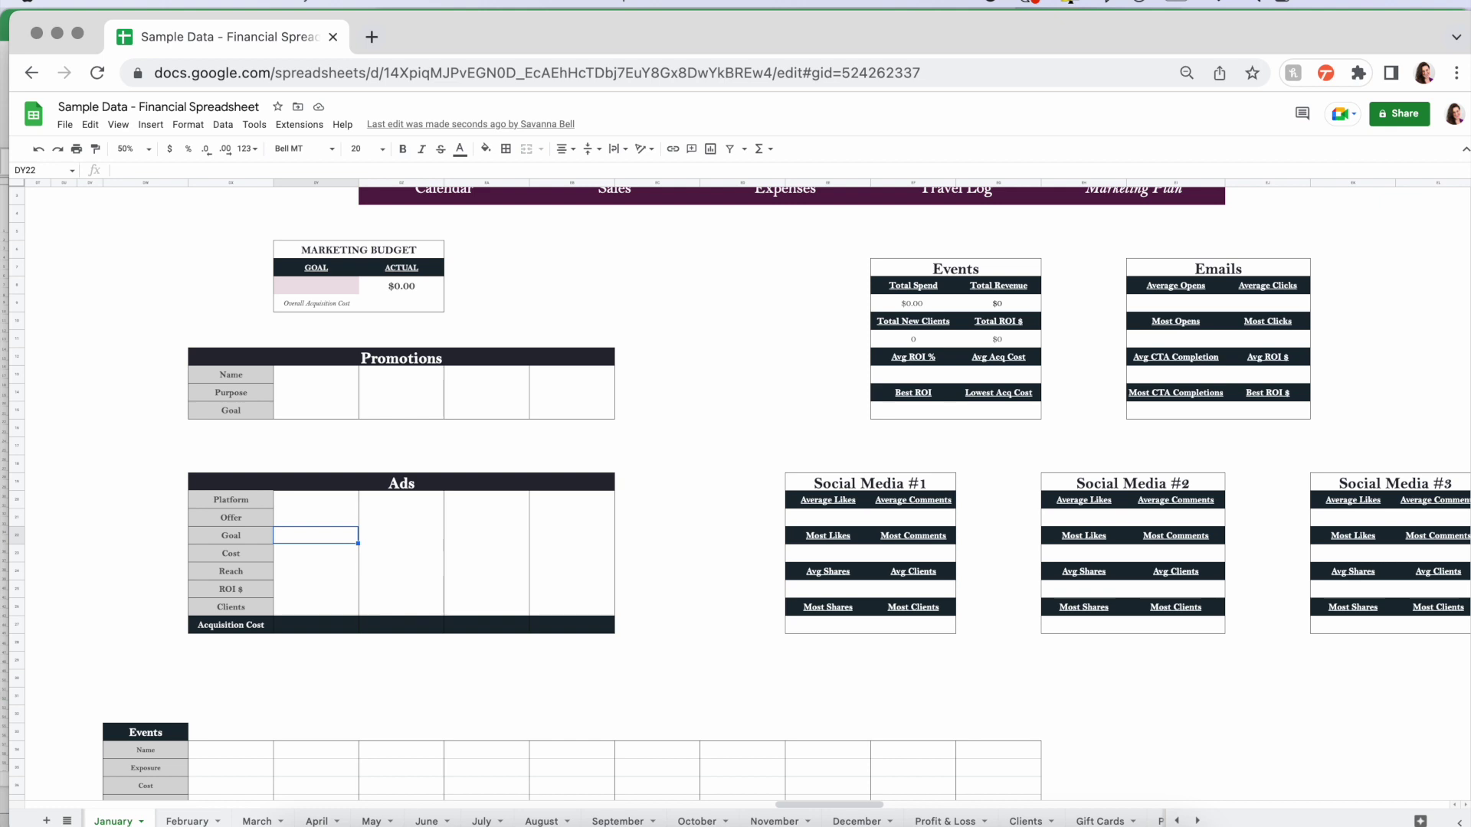
{"action": "key", "text": "Down"}
{"action": "key", "text": "Down"}
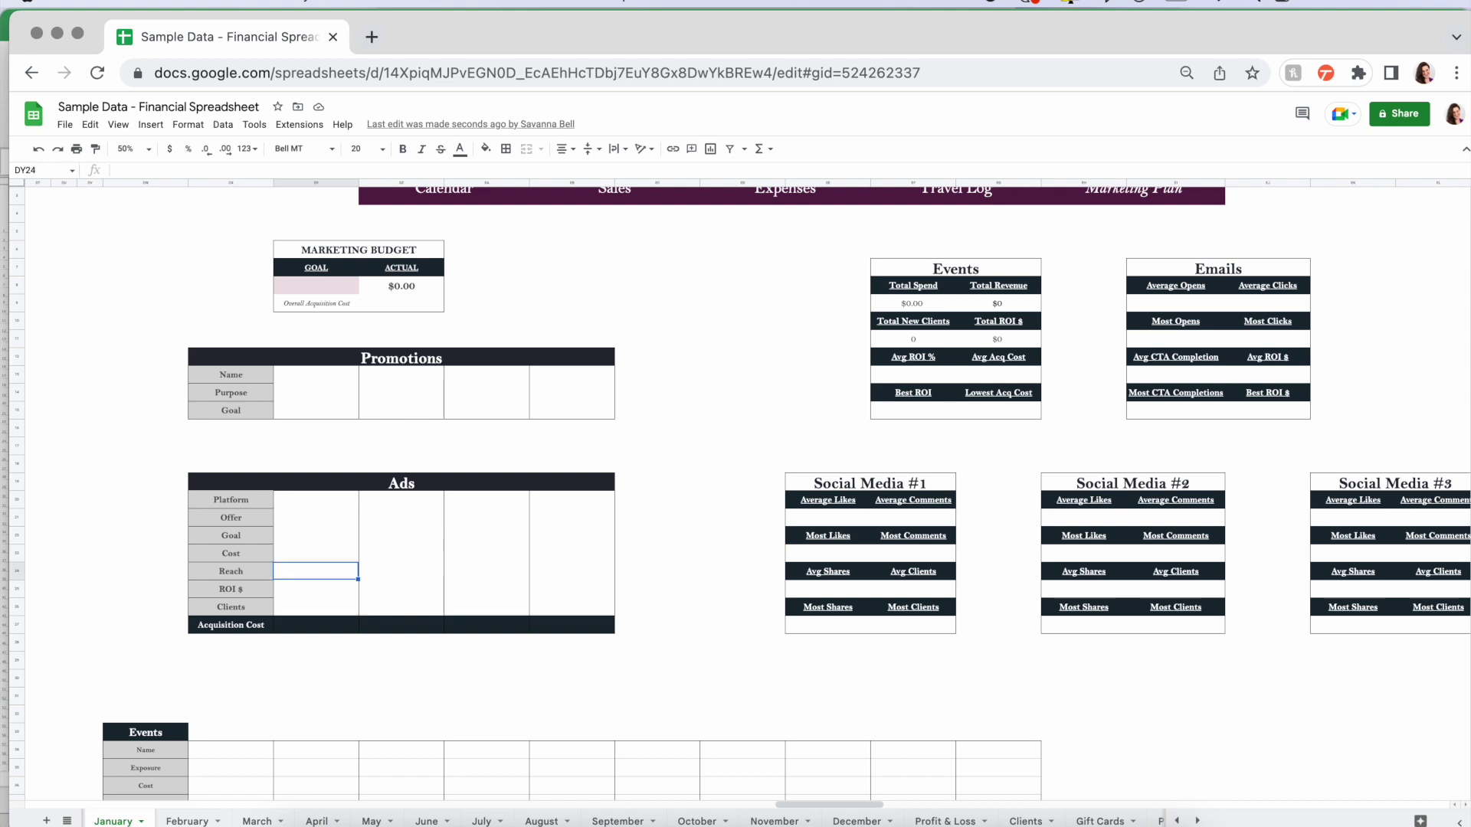
{"action": "key", "text": "Down"}
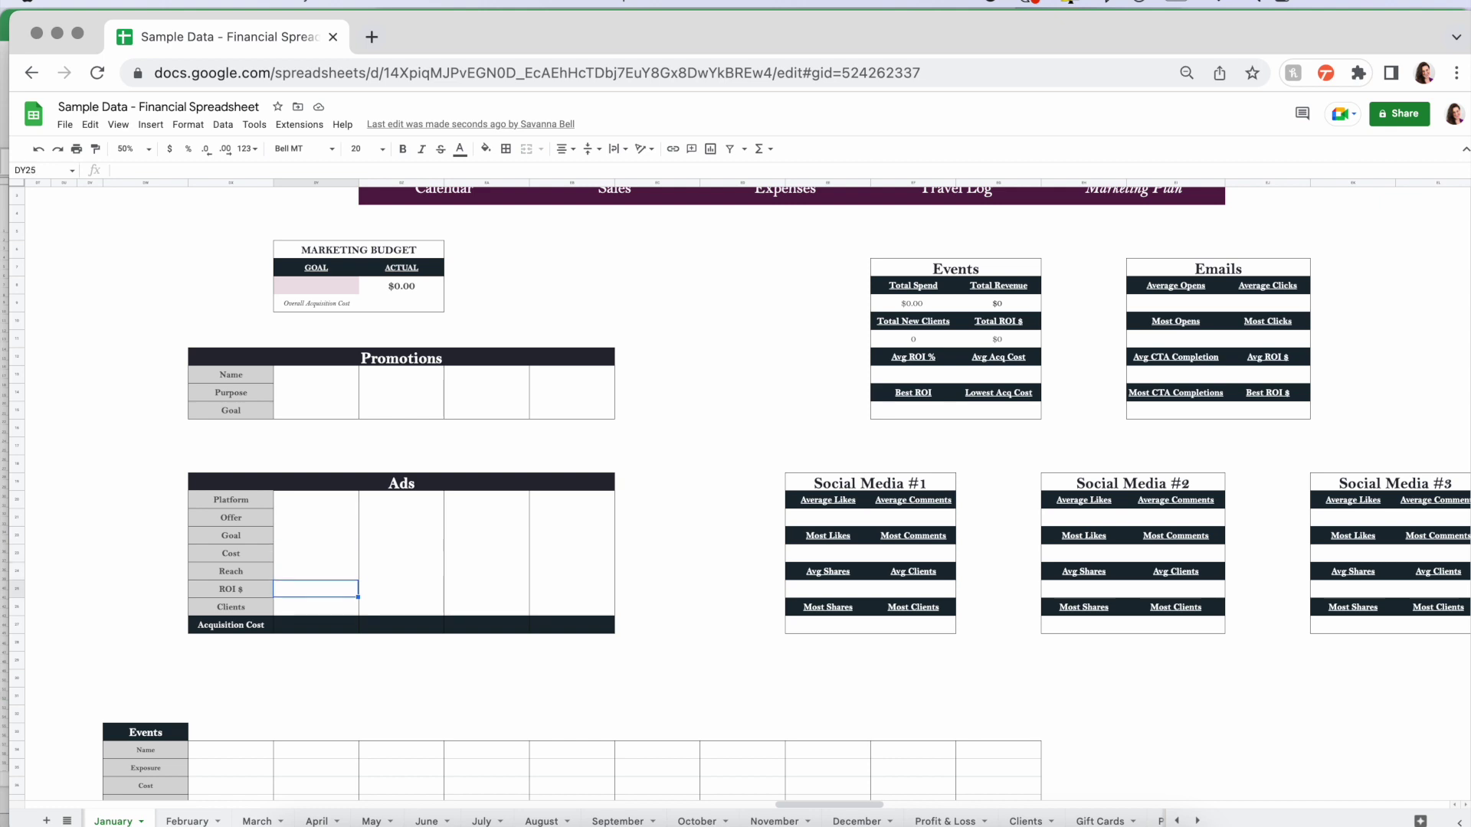
{"action": "key", "text": "Up"}
{"action": "key", "text": "Down"}
{"action": "key", "text": "Down"}
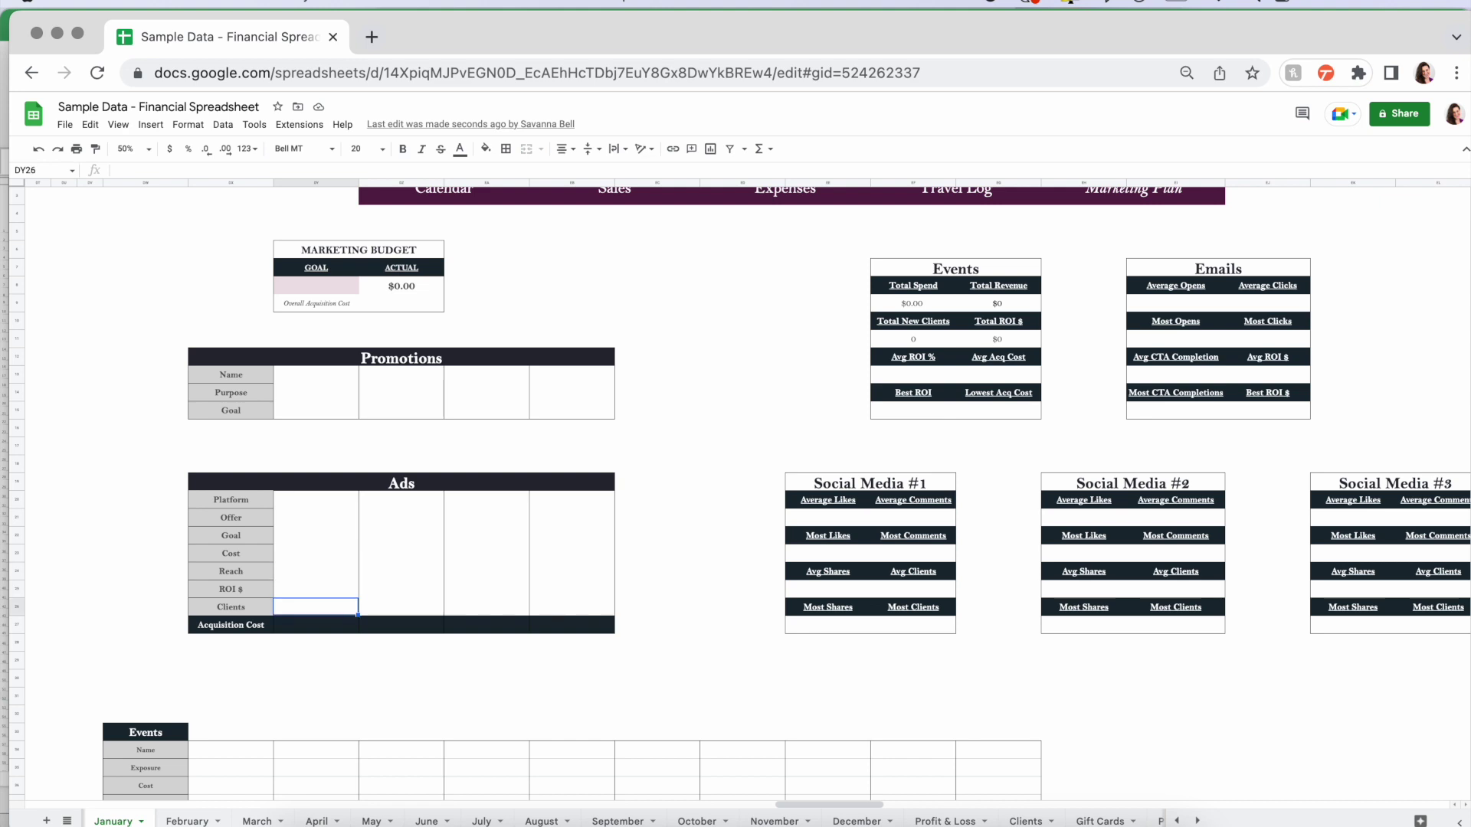
{"action": "key", "text": "Down"}
{"action": "key", "text": "Up"}
{"action": "key", "text": "Up"}
{"action": "key", "text": "Up"}
{"action": "key", "text": "Up"}
{"action": "key", "text": "Up"}
{"action": "key", "text": "Up"}
{"action": "key", "text": "Up"}
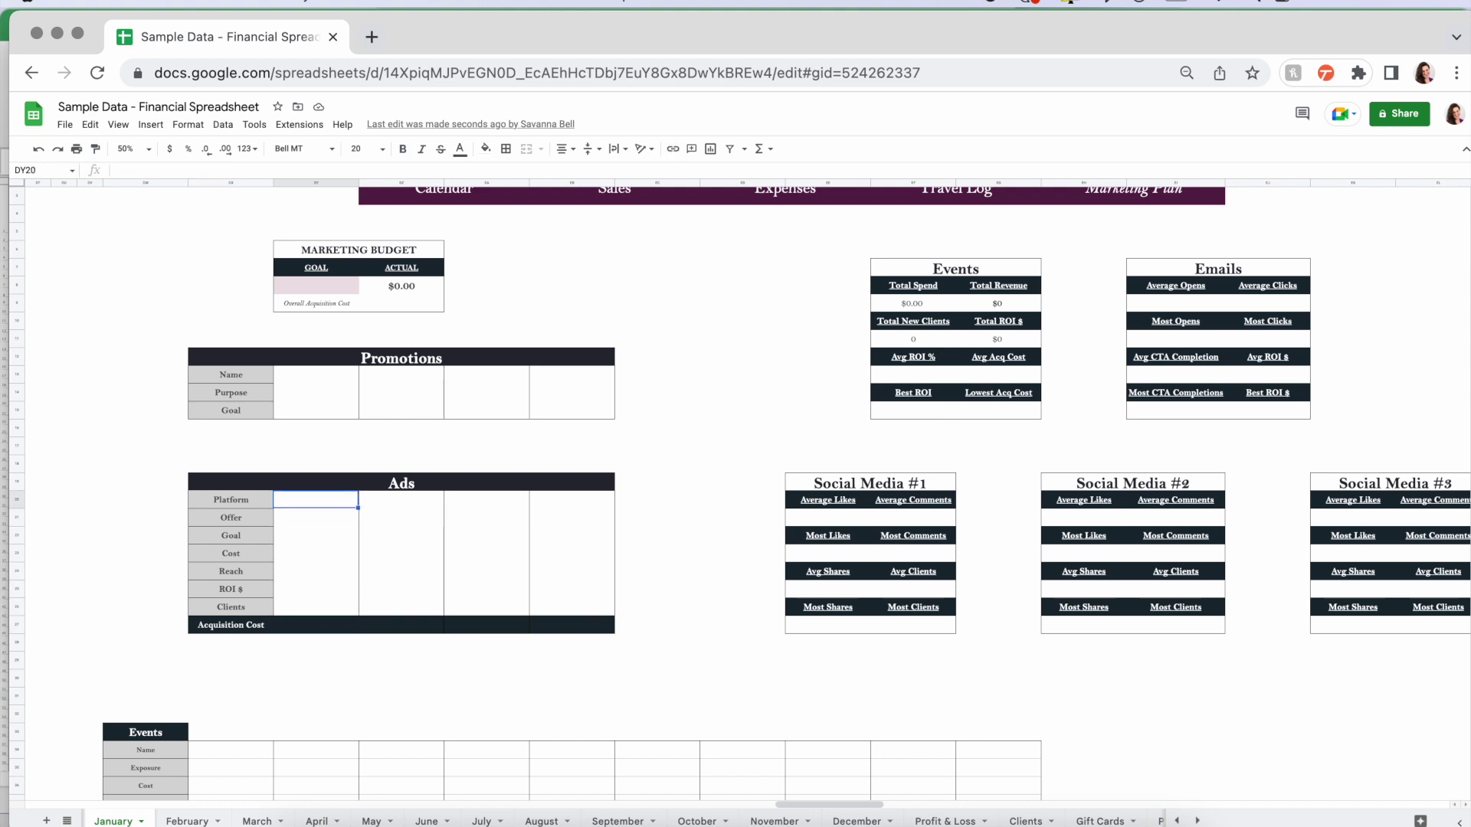
{"action": "key", "text": "Right"}
{"action": "key", "text": "Right"}
{"action": "key", "text": "Right"}
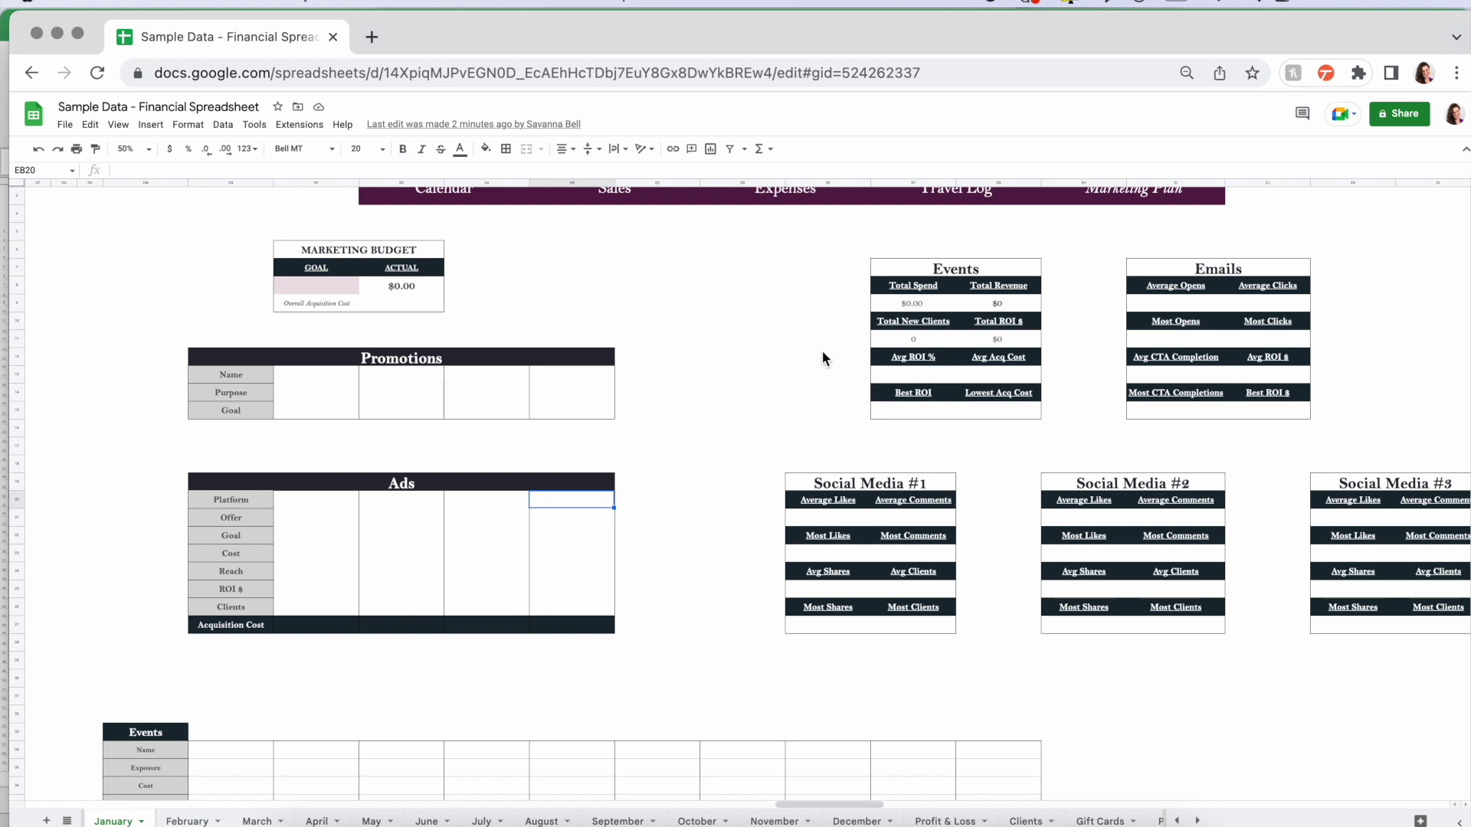
{"action": "left_click_drag", "start_coordinate": [769, 249], "coordinate": [1449, 642]}
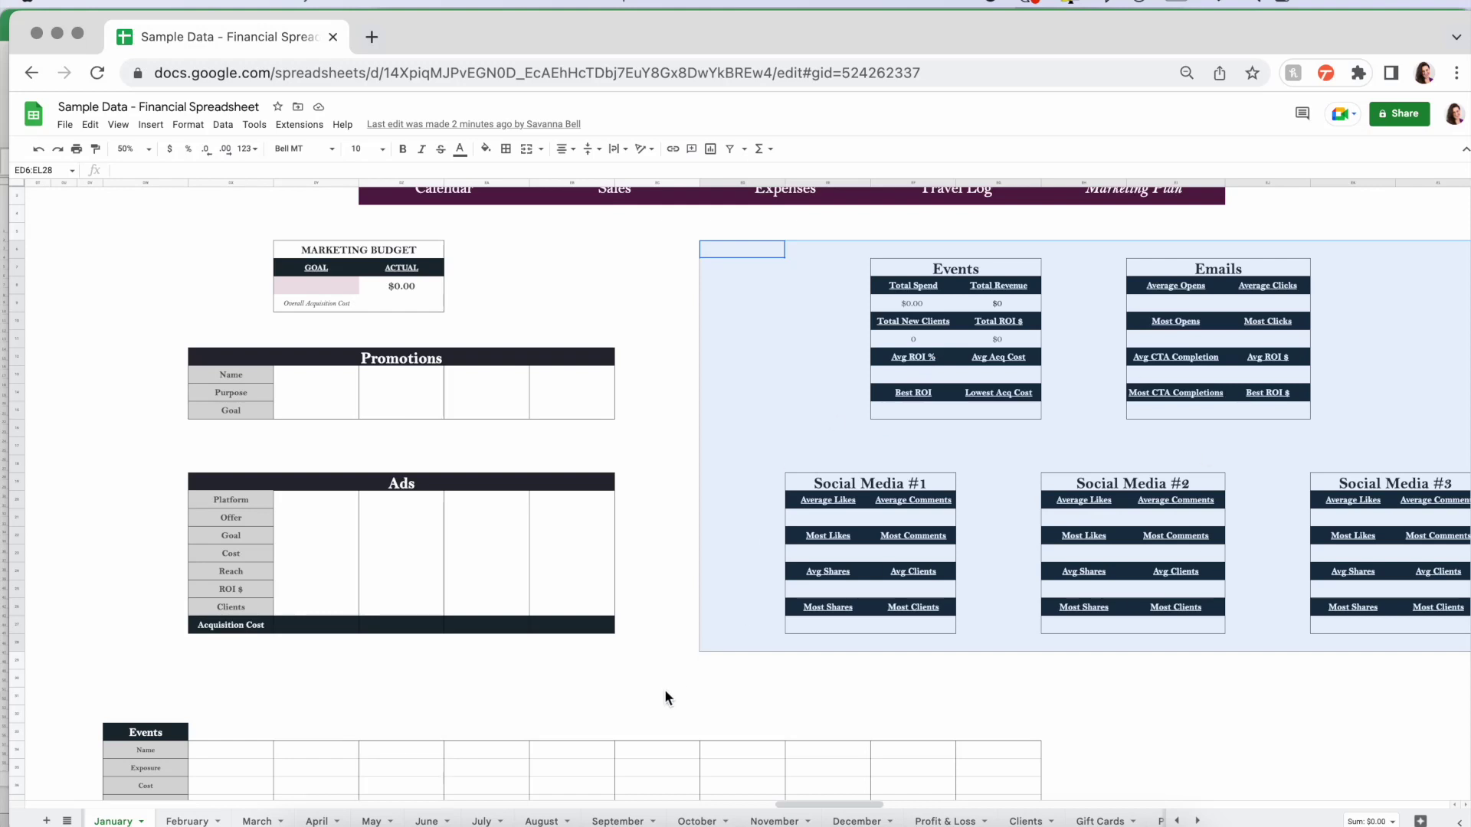
{"action": "left_click", "coordinate": [660, 689]}
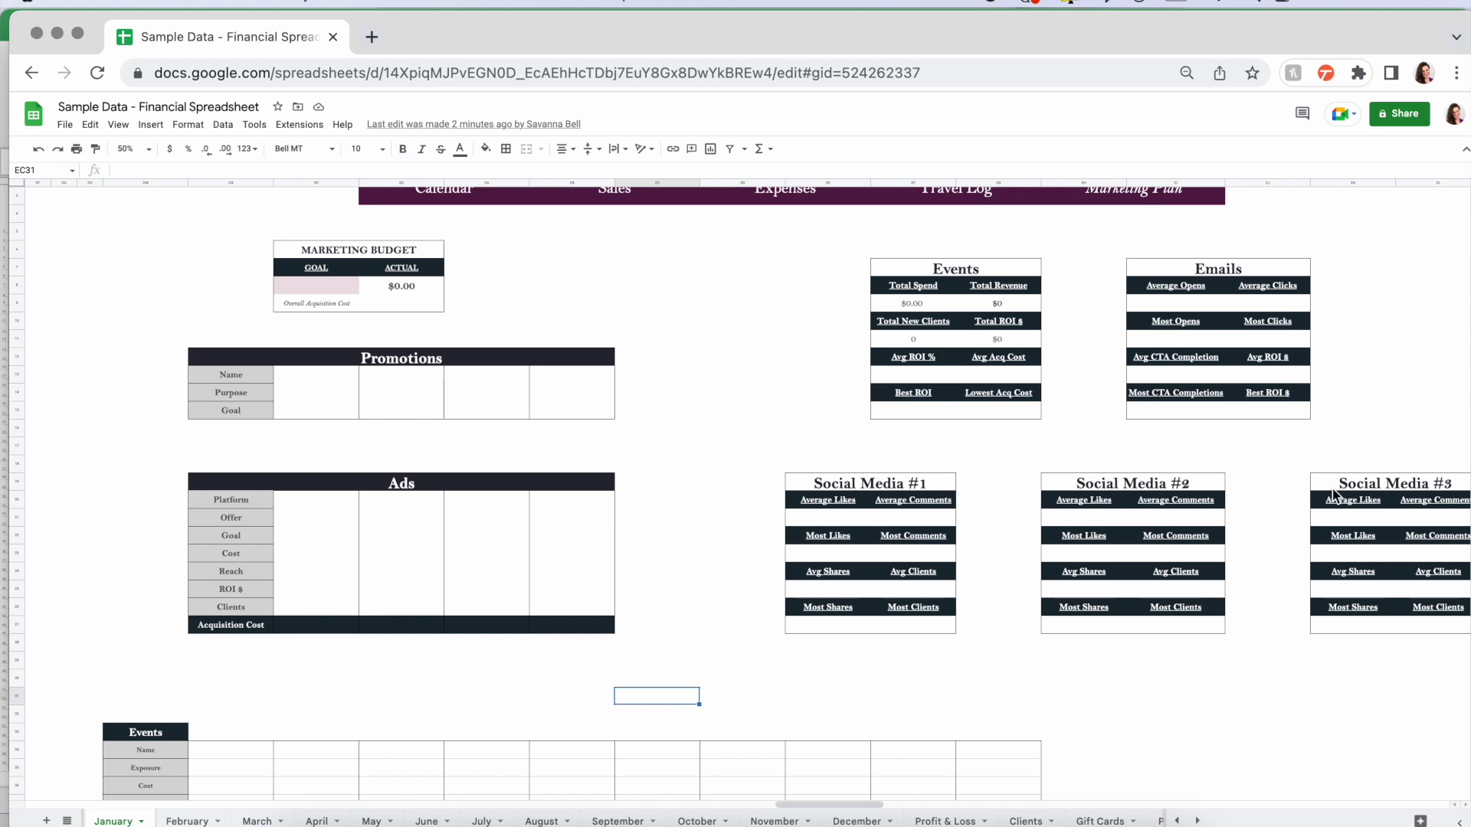
{"action": "left_click", "coordinate": [912, 482]}
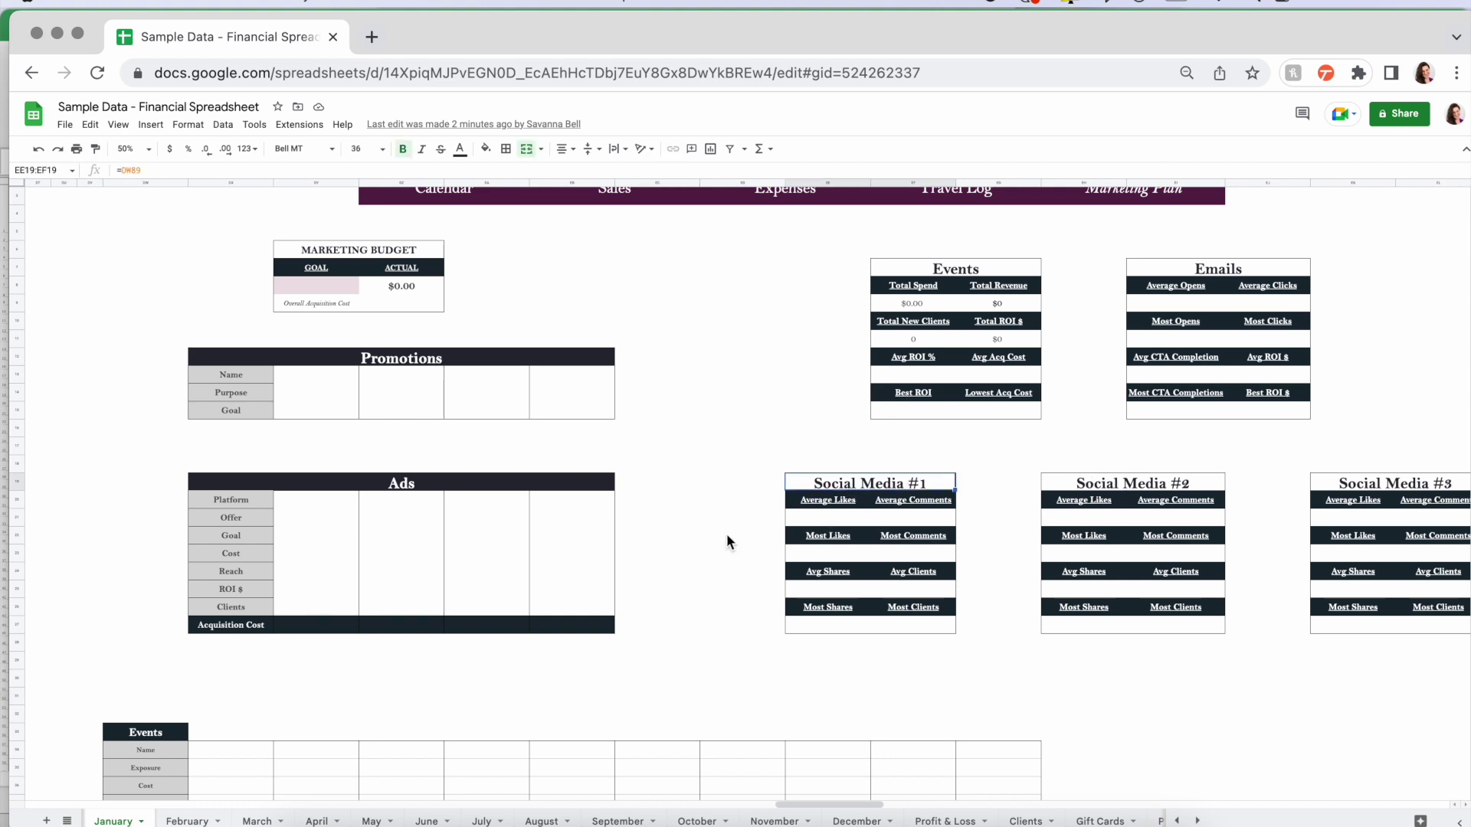
{"action": "left_click", "coordinate": [739, 627]}
- Locate the Events table and zoom the sheet to 90%
{"action": "scroll", "coordinate": [738, 627], "scroll_direction": "down", "scroll_amount": 3}
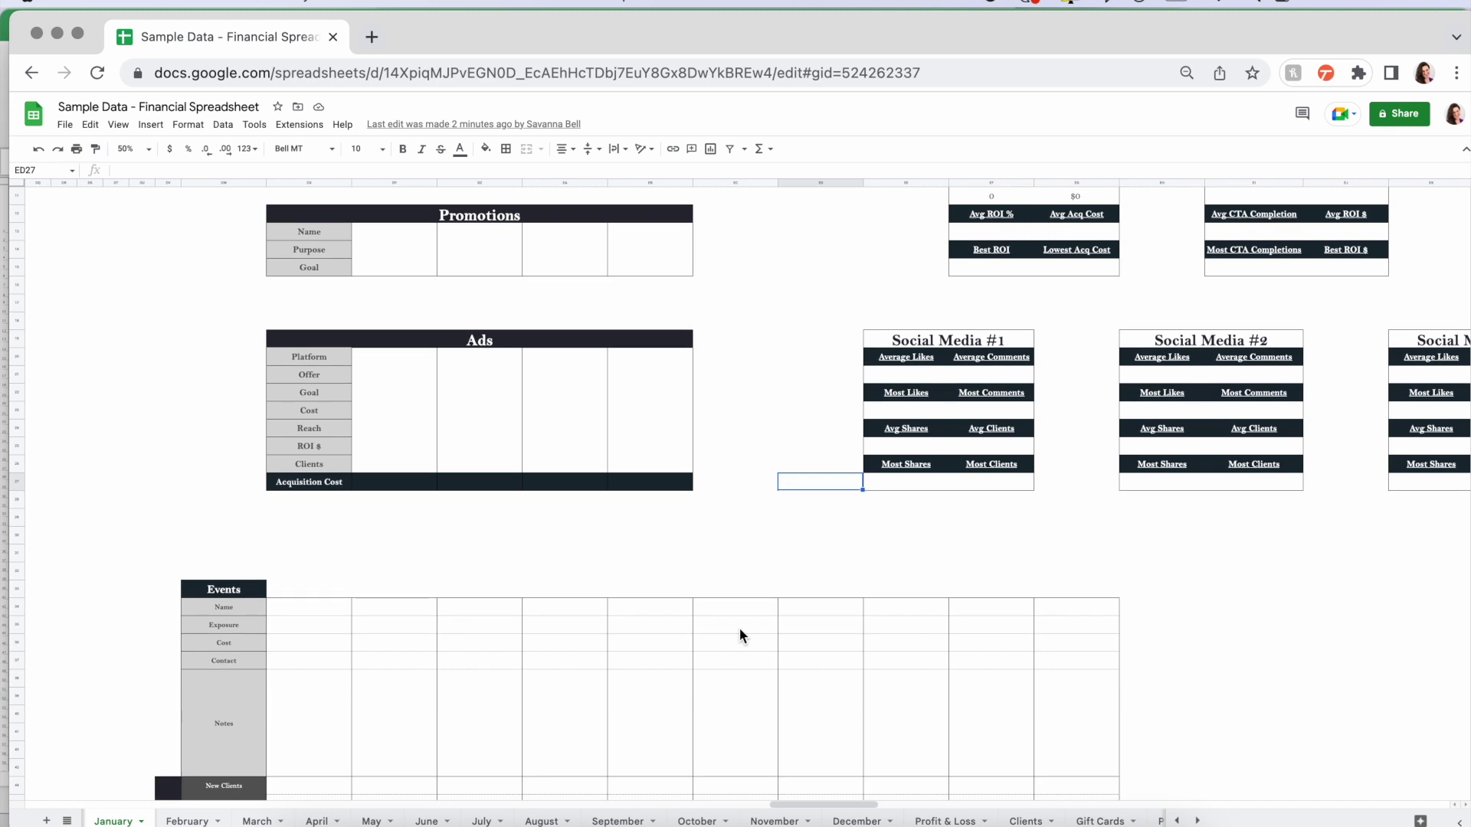
{"action": "left_click", "coordinate": [232, 571]}
{"action": "scroll", "coordinate": [369, 555], "scroll_direction": "down", "scroll_amount": 3}
{"action": "scroll", "coordinate": [369, 554], "scroll_direction": "left", "scroll_amount": 3}
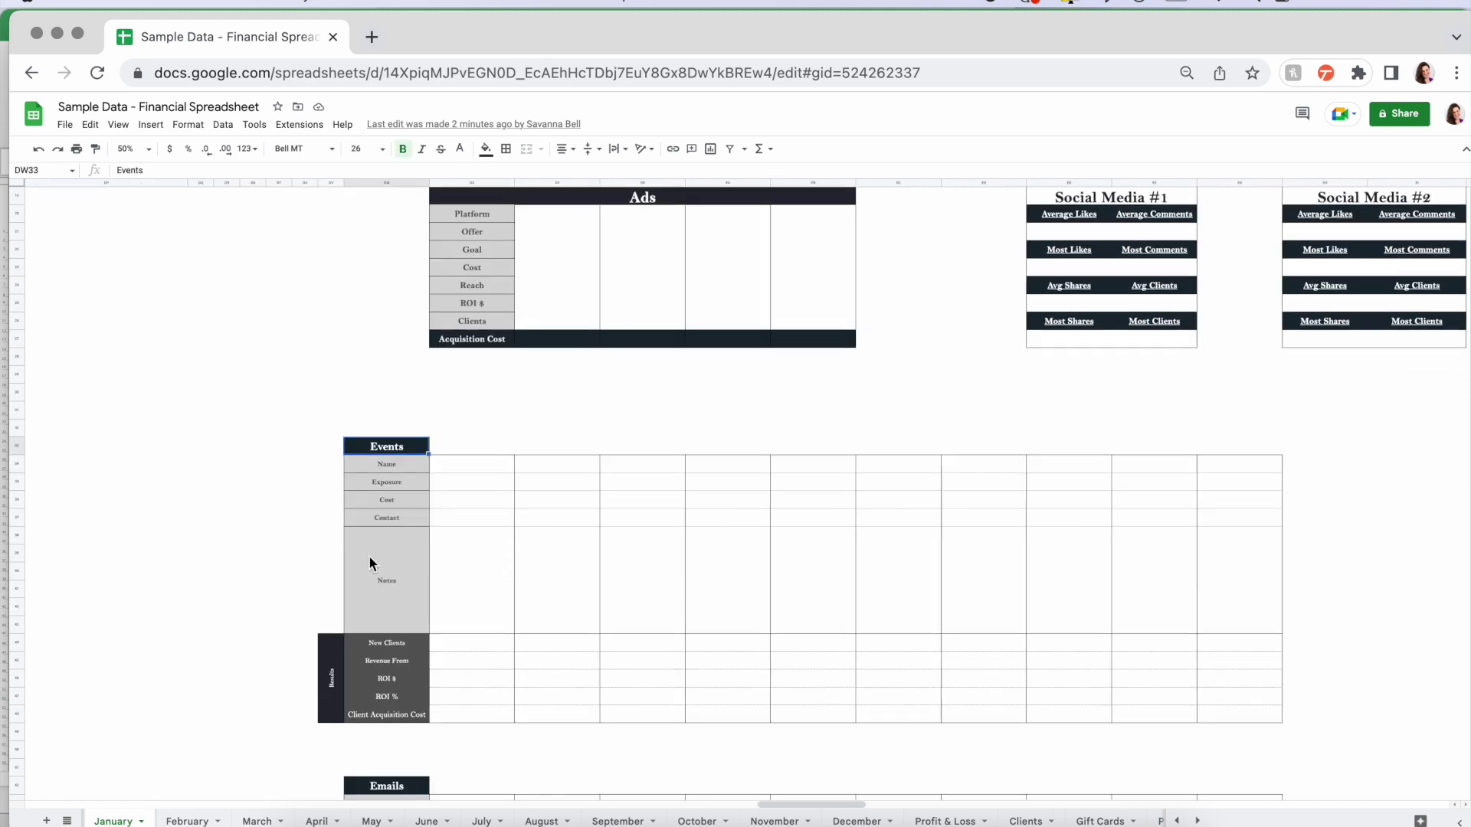
{"action": "scroll", "coordinate": [386, 397], "scroll_direction": "down", "scroll_amount": 2}
{"action": "scroll", "coordinate": [386, 397], "scroll_direction": "right", "scroll_amount": 3}
{"action": "left_click", "coordinate": [290, 376]}
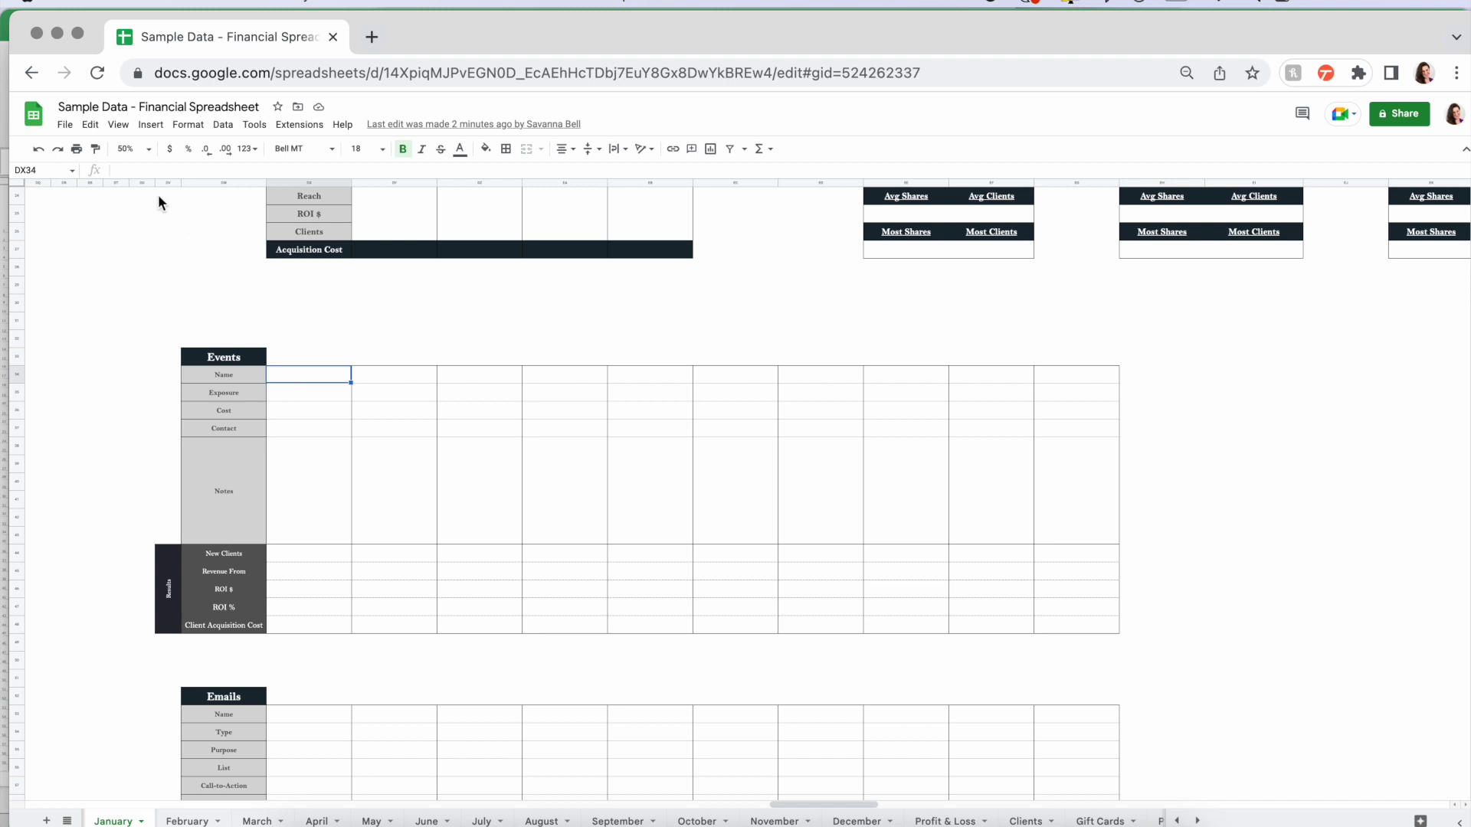
{"action": "left_click", "coordinate": [132, 148]}
{"action": "left_click", "coordinate": [132, 216]}
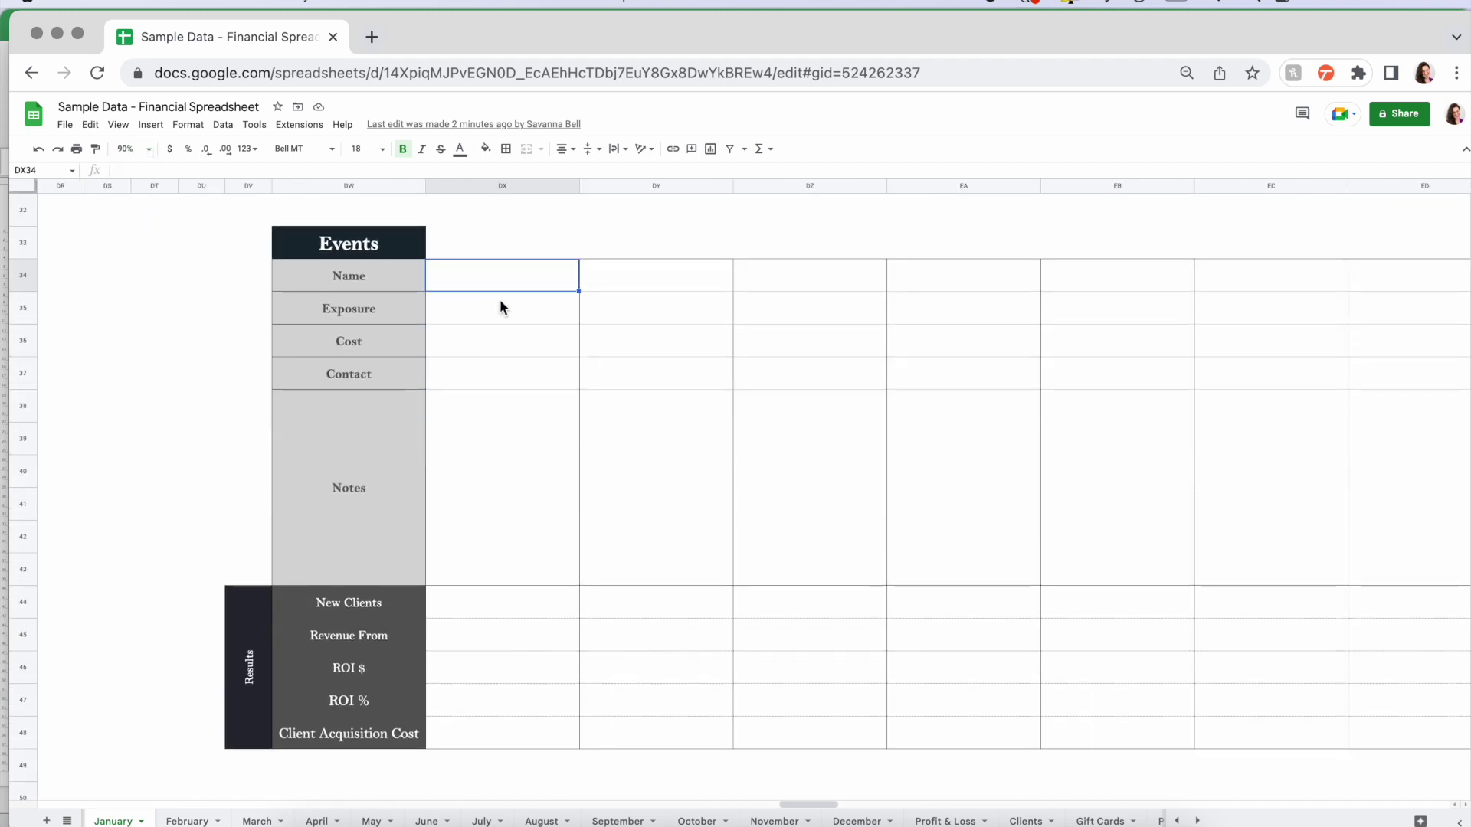
- Log Girls' Night Out on 1/23/23: exposure 800, cost 100, organizer name, and supplies notes
{"action": "left_click", "coordinate": [499, 306]}
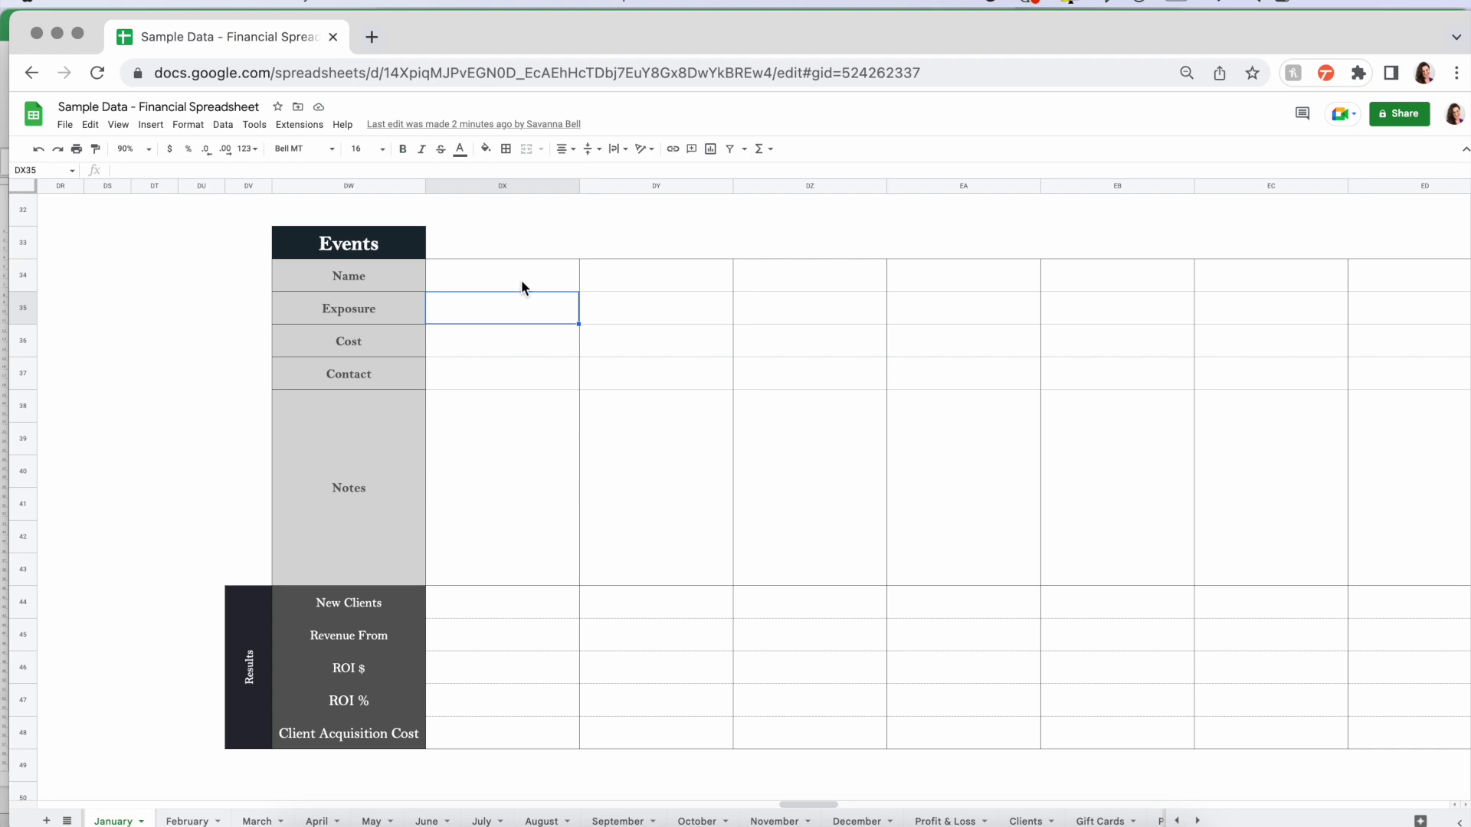
{"action": "left_click", "coordinate": [493, 237]}
{"action": "type", "text": "1/23/"}
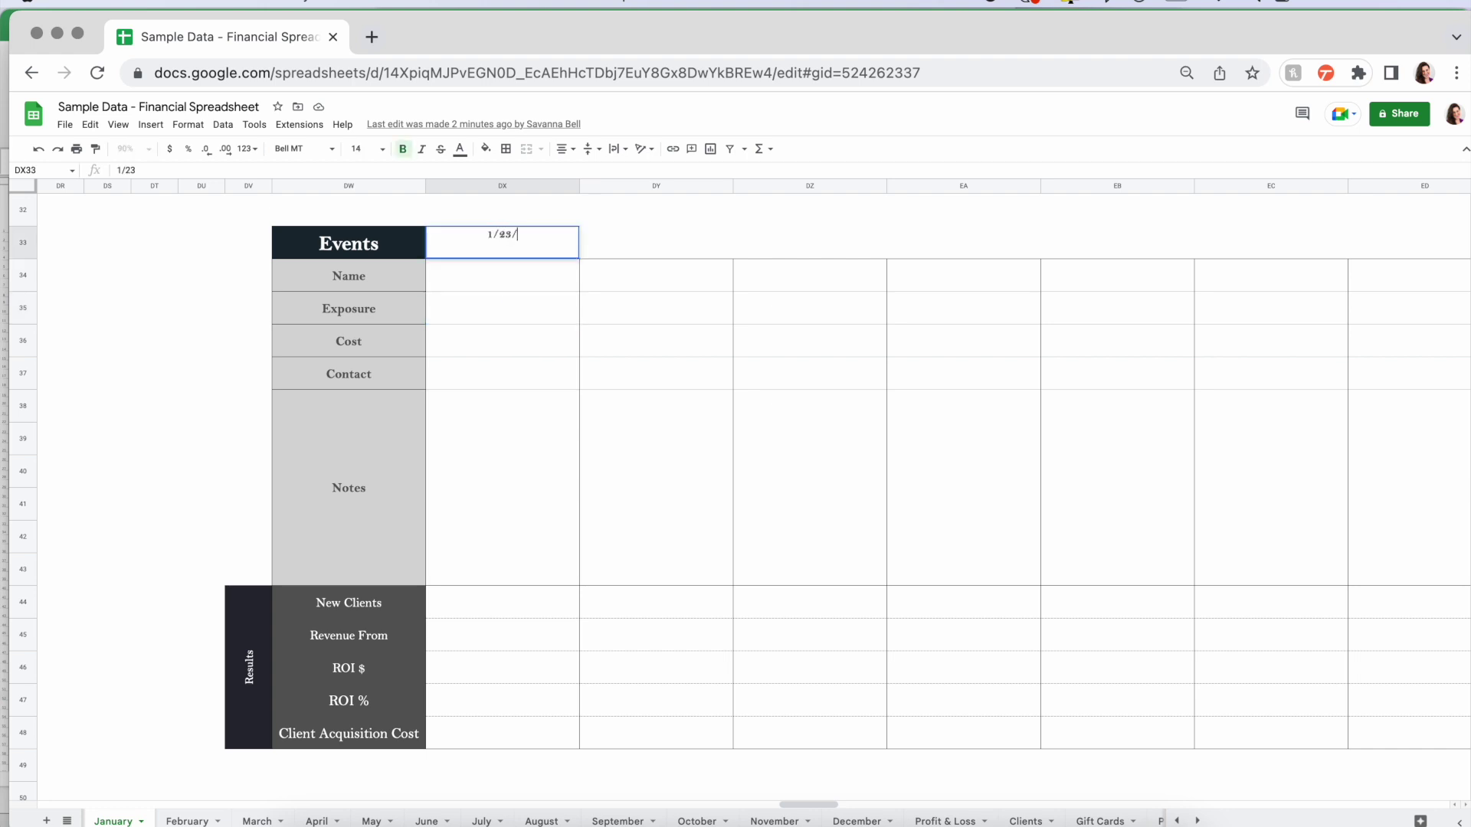
{"action": "type", "text": "23"}
{"action": "key", "text": "Return"}
{"action": "key", "text": "super+space"}
{"action": "key", "text": "Escape"}
{"action": "type", "text": ", cards, etc."}
{"action": "left_click", "coordinate": [493, 602]}
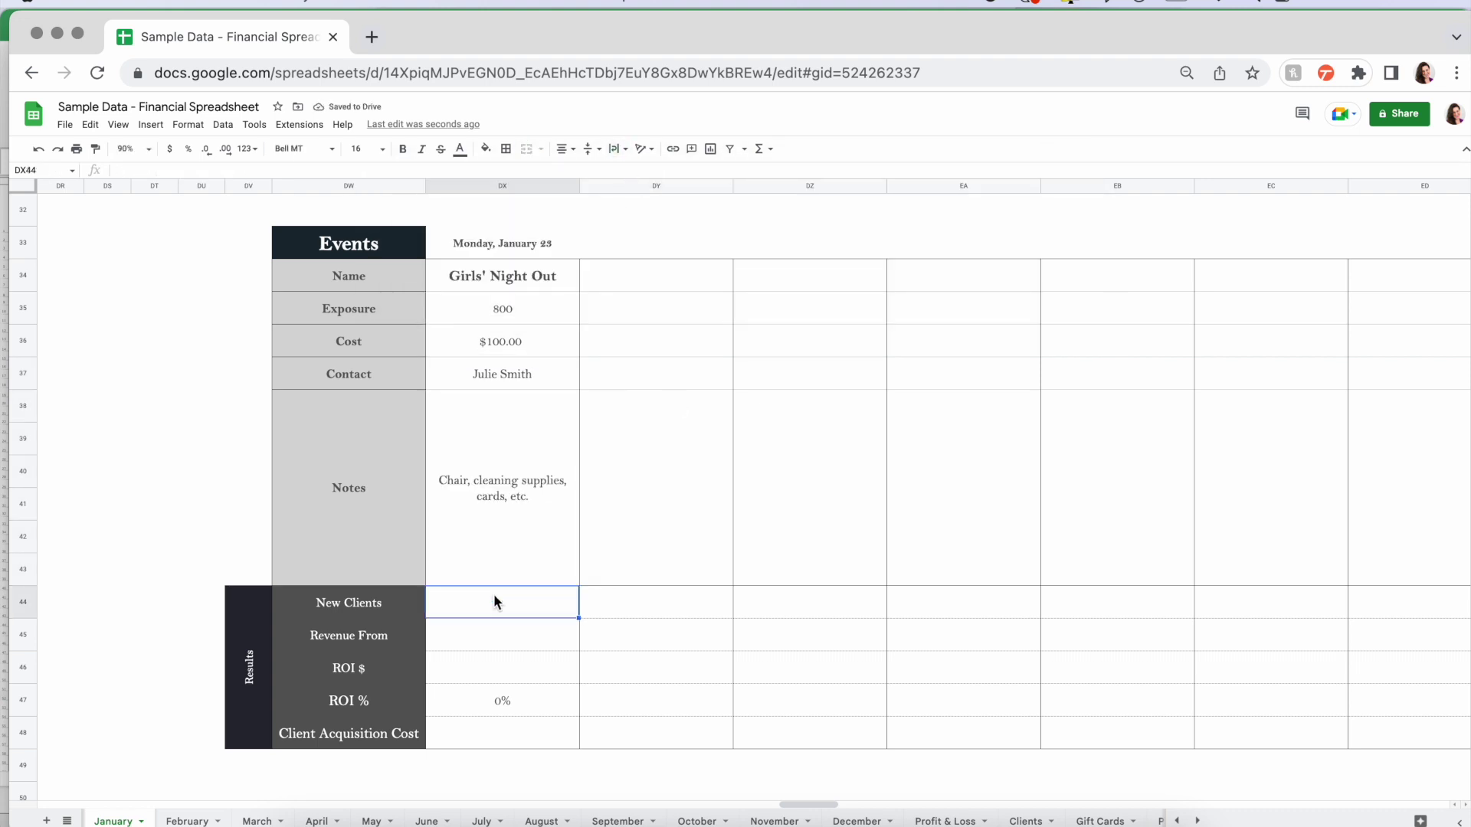
- Review the event's details and its New Clients, Revenue, ROI and acquisition cost formulas
{"action": "left_click_drag", "start_coordinate": [481, 274], "coordinate": [484, 540]}
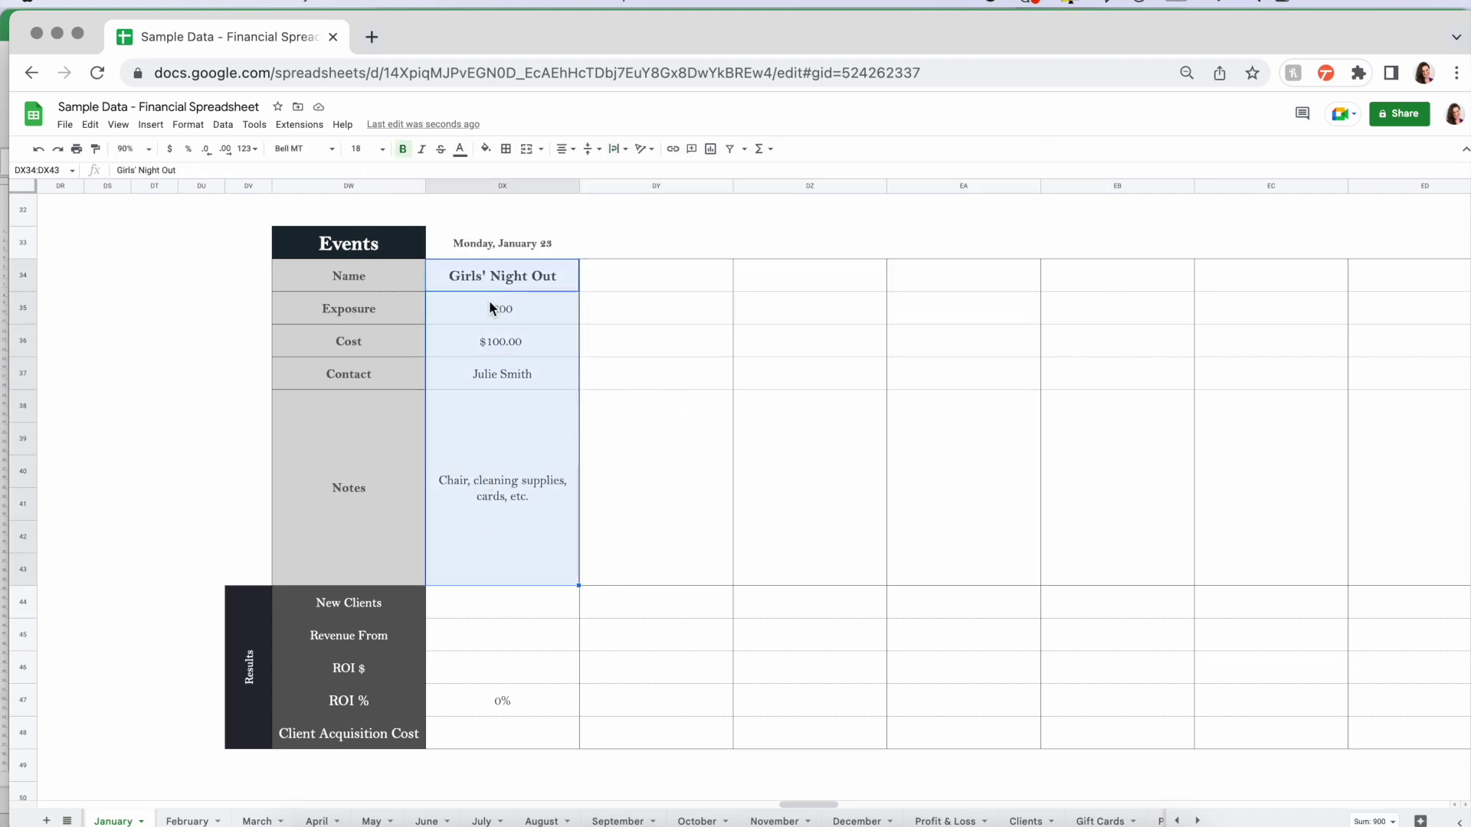
{"action": "left_click", "coordinate": [482, 242]}
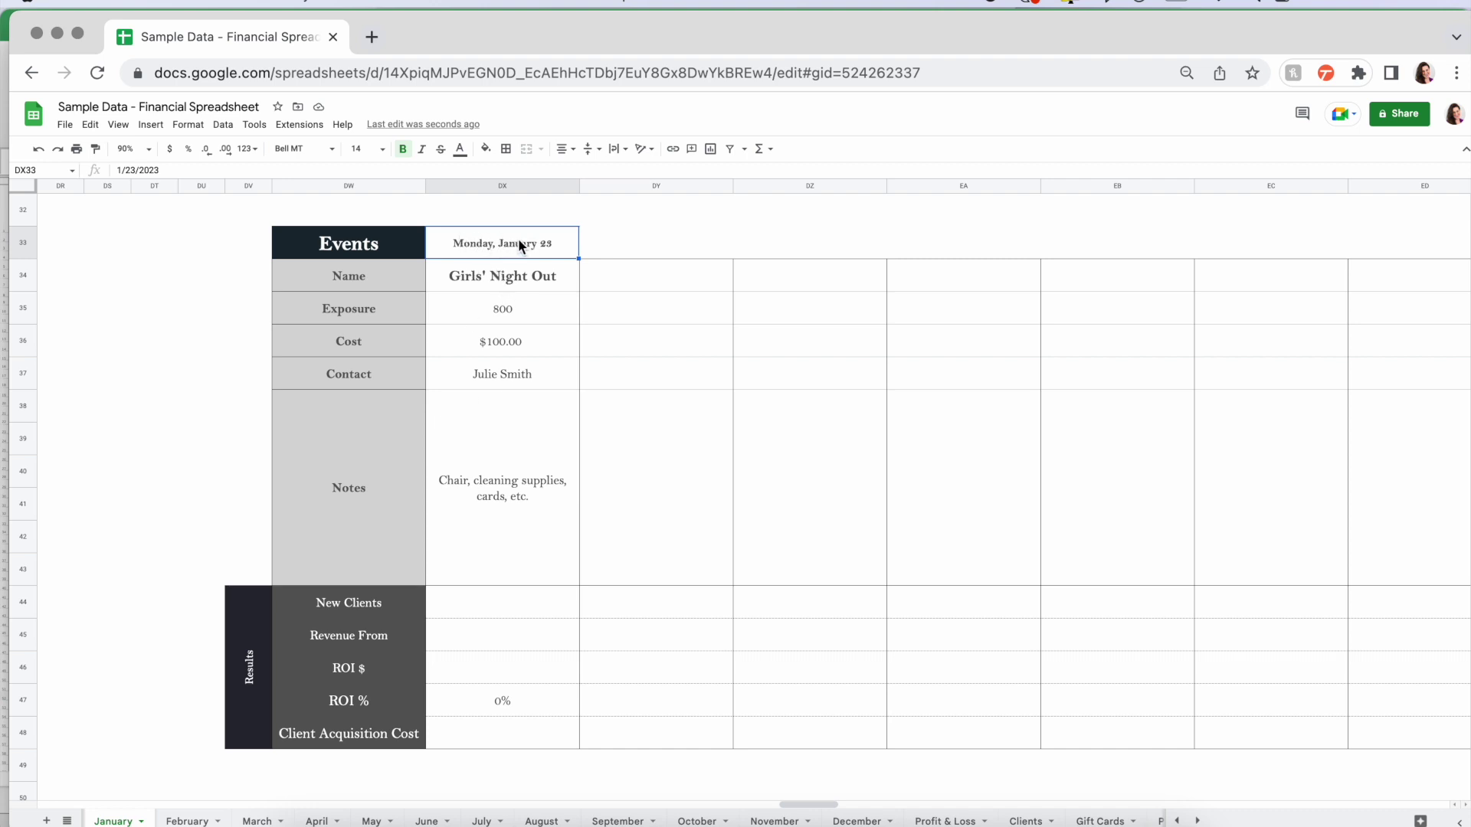
{"action": "left_click", "coordinate": [495, 605]}
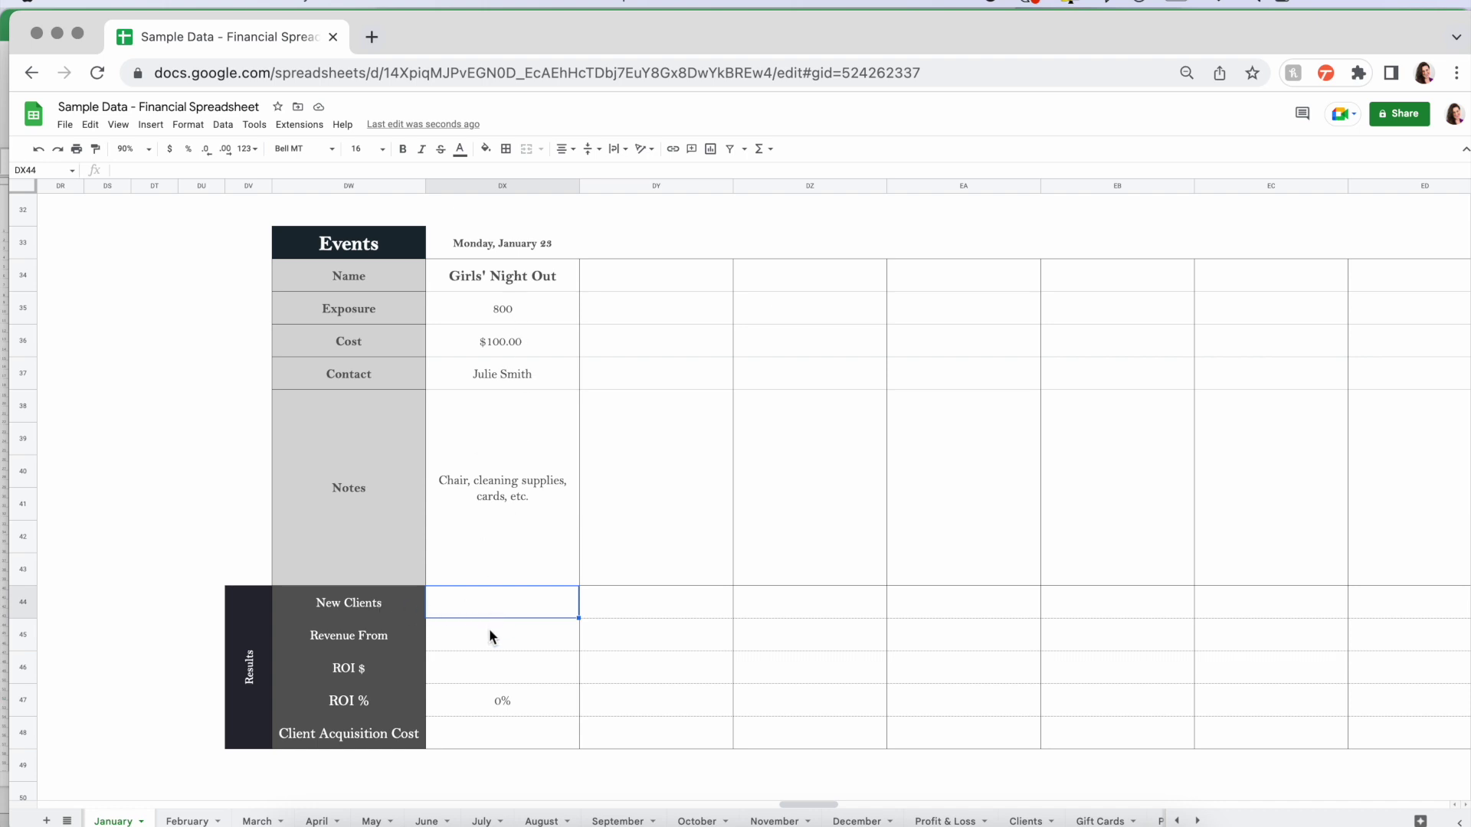
{"action": "left_click", "coordinate": [490, 635]}
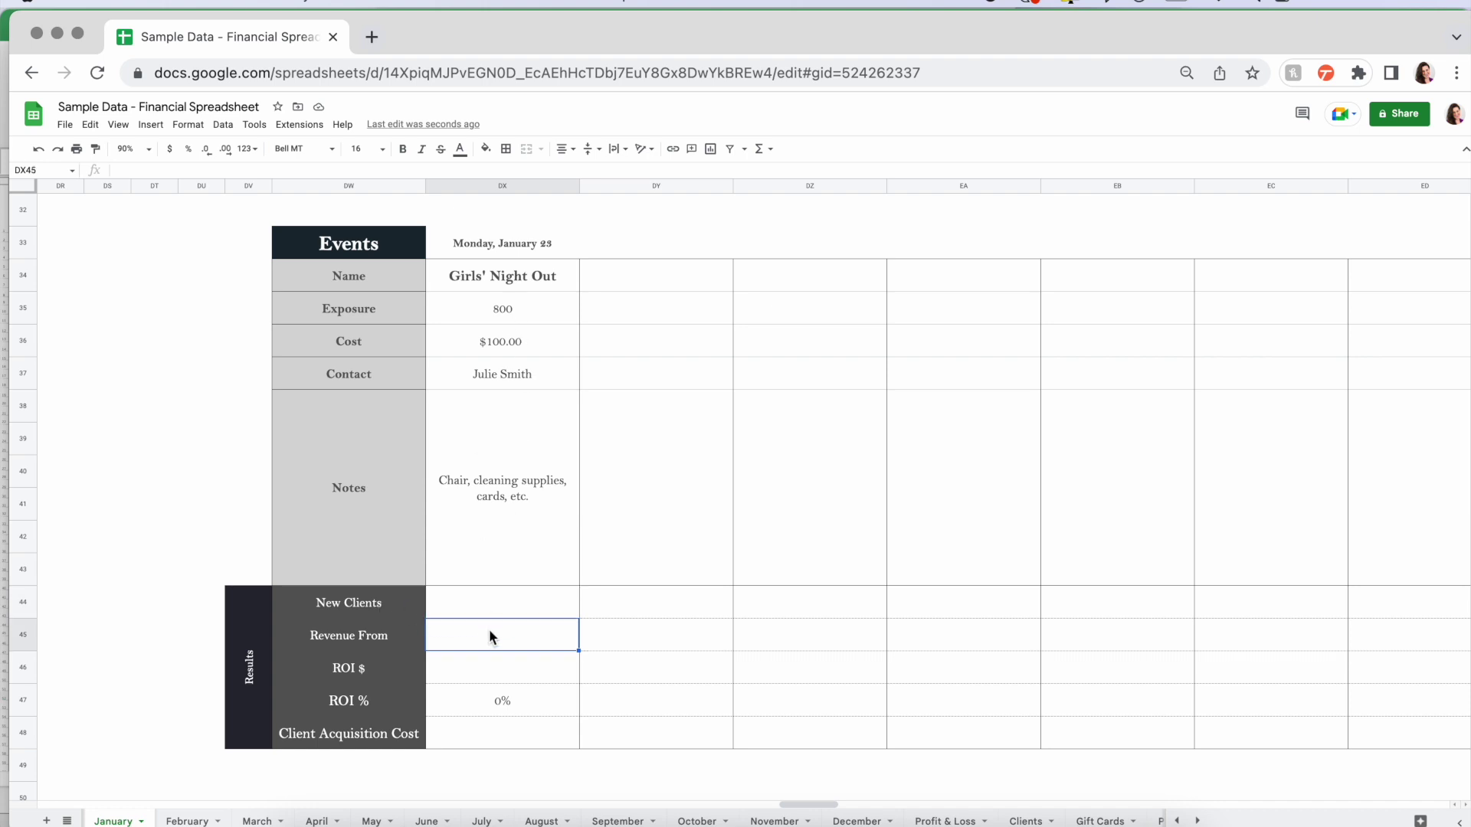
{"action": "left_click", "coordinate": [500, 668]}
{"action": "left_click", "coordinate": [531, 700]}
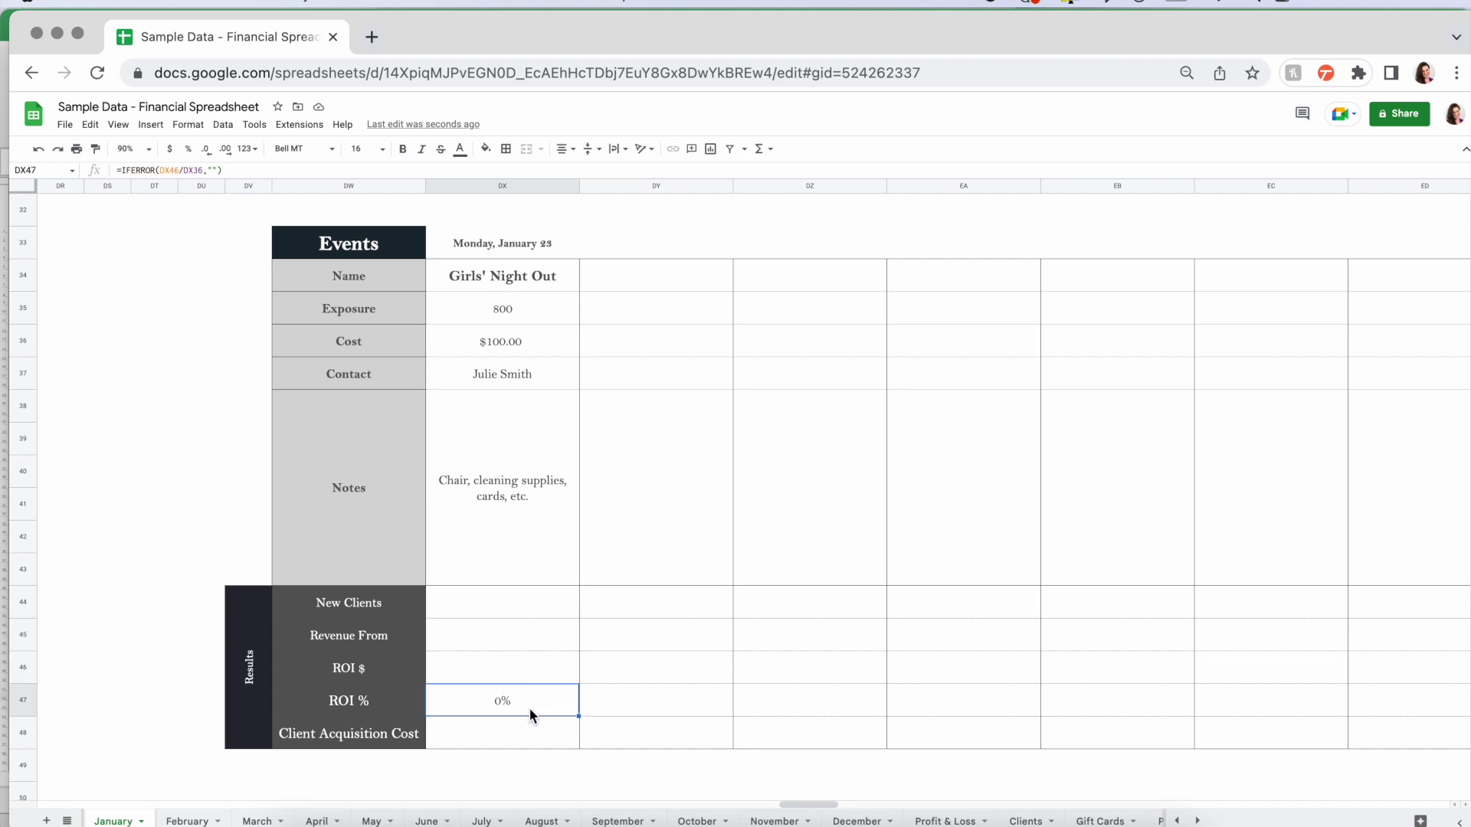
{"action": "left_click", "coordinate": [511, 733]}
{"action": "left_click", "coordinate": [489, 600]}
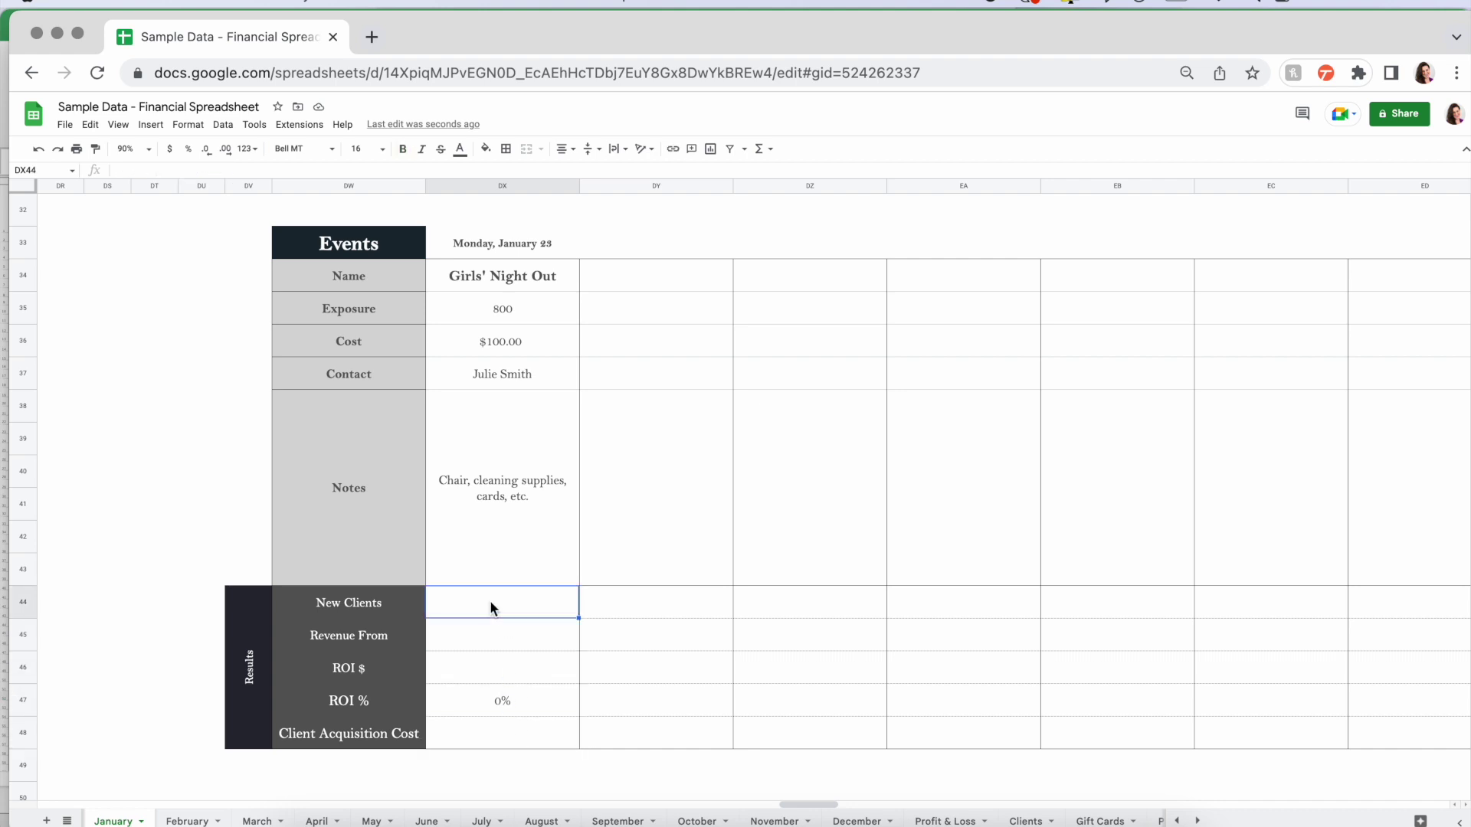
- Enter 5 new clients and $500 revenue for Girls' Night Out
{"action": "type", "text": "5"}
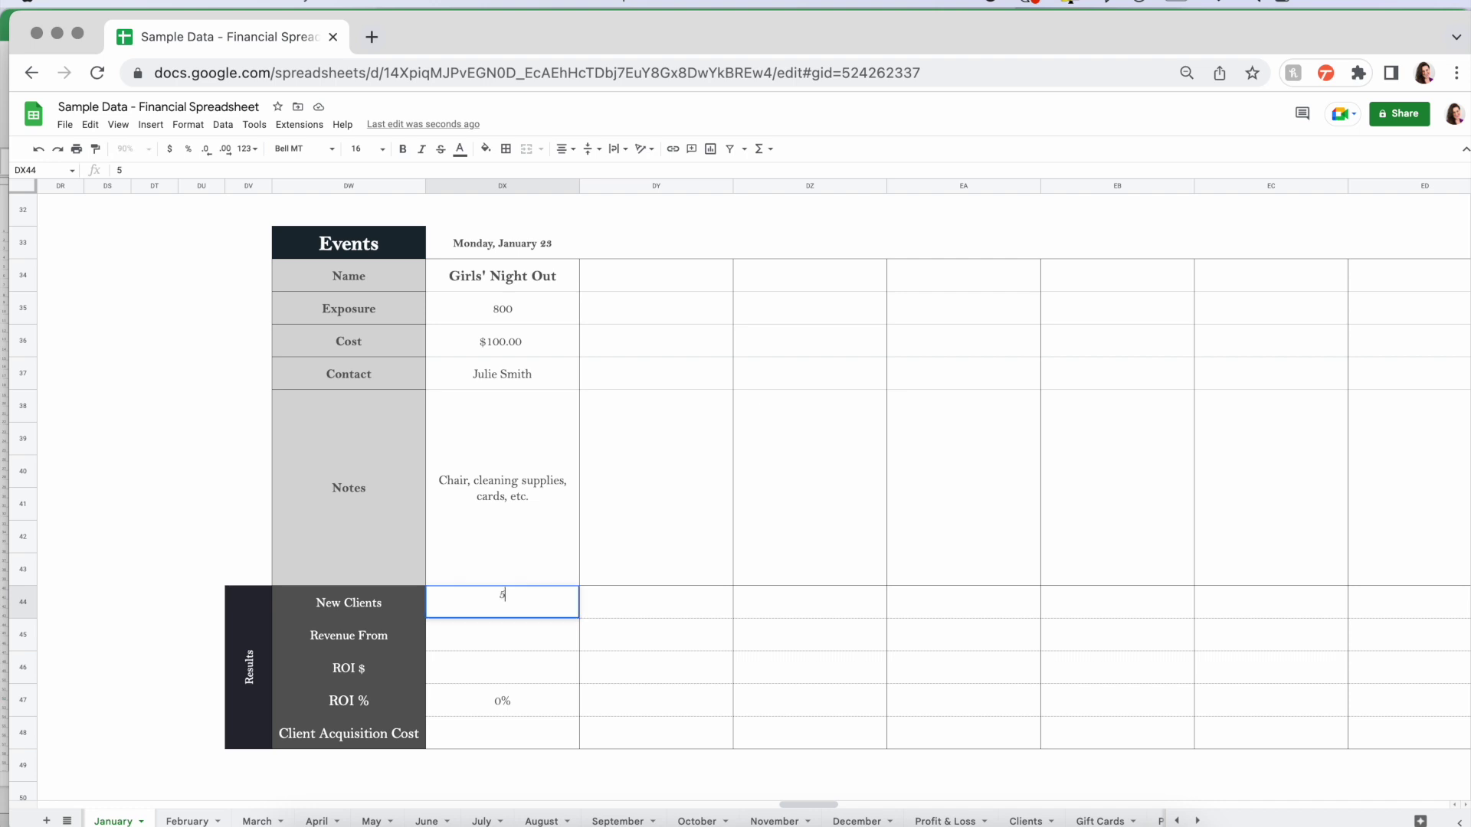
{"action": "key", "text": "Return"}
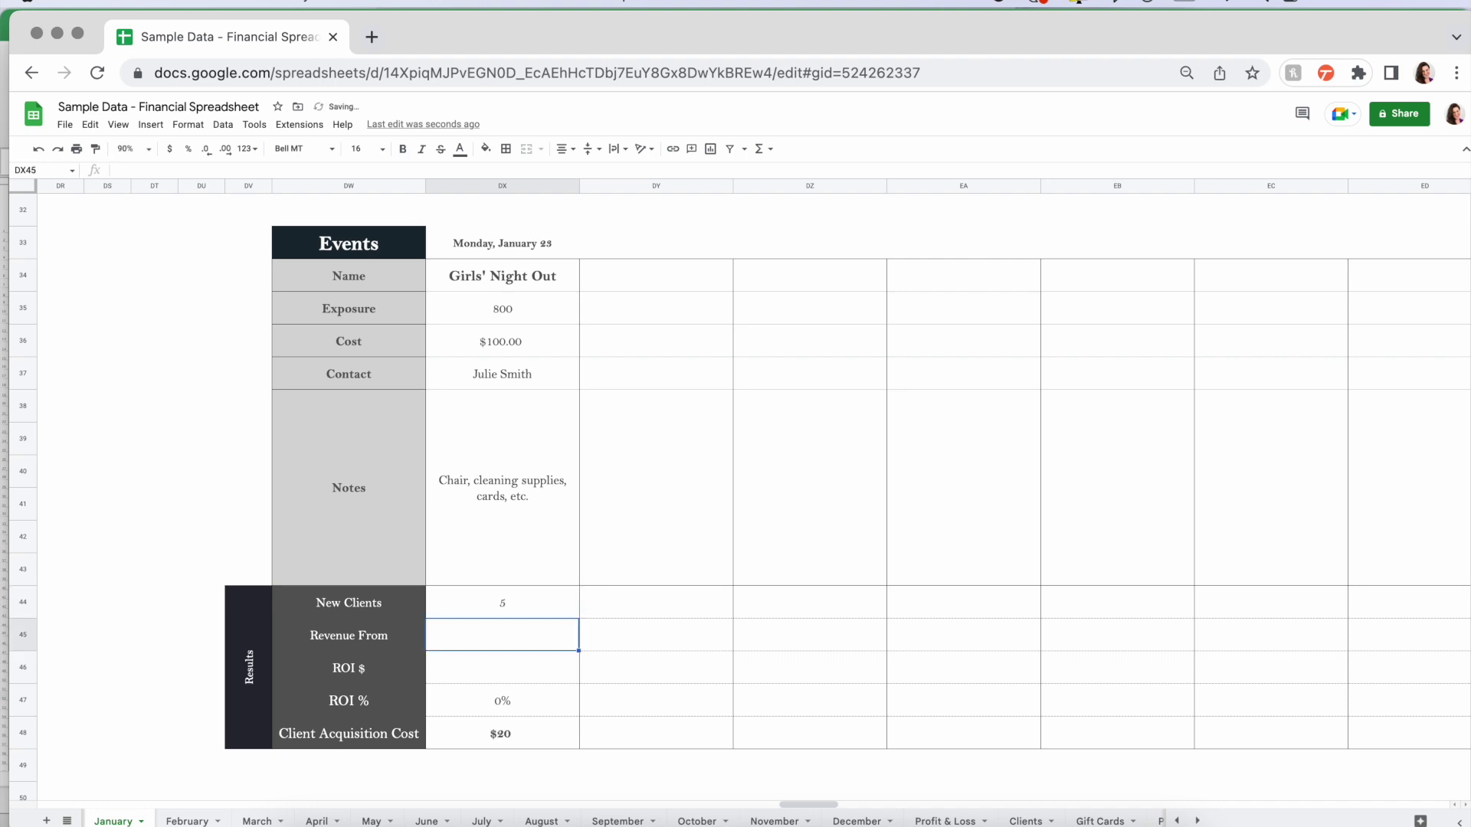
{"action": "type", "text": "500"}
{"action": "key", "text": "Return"}
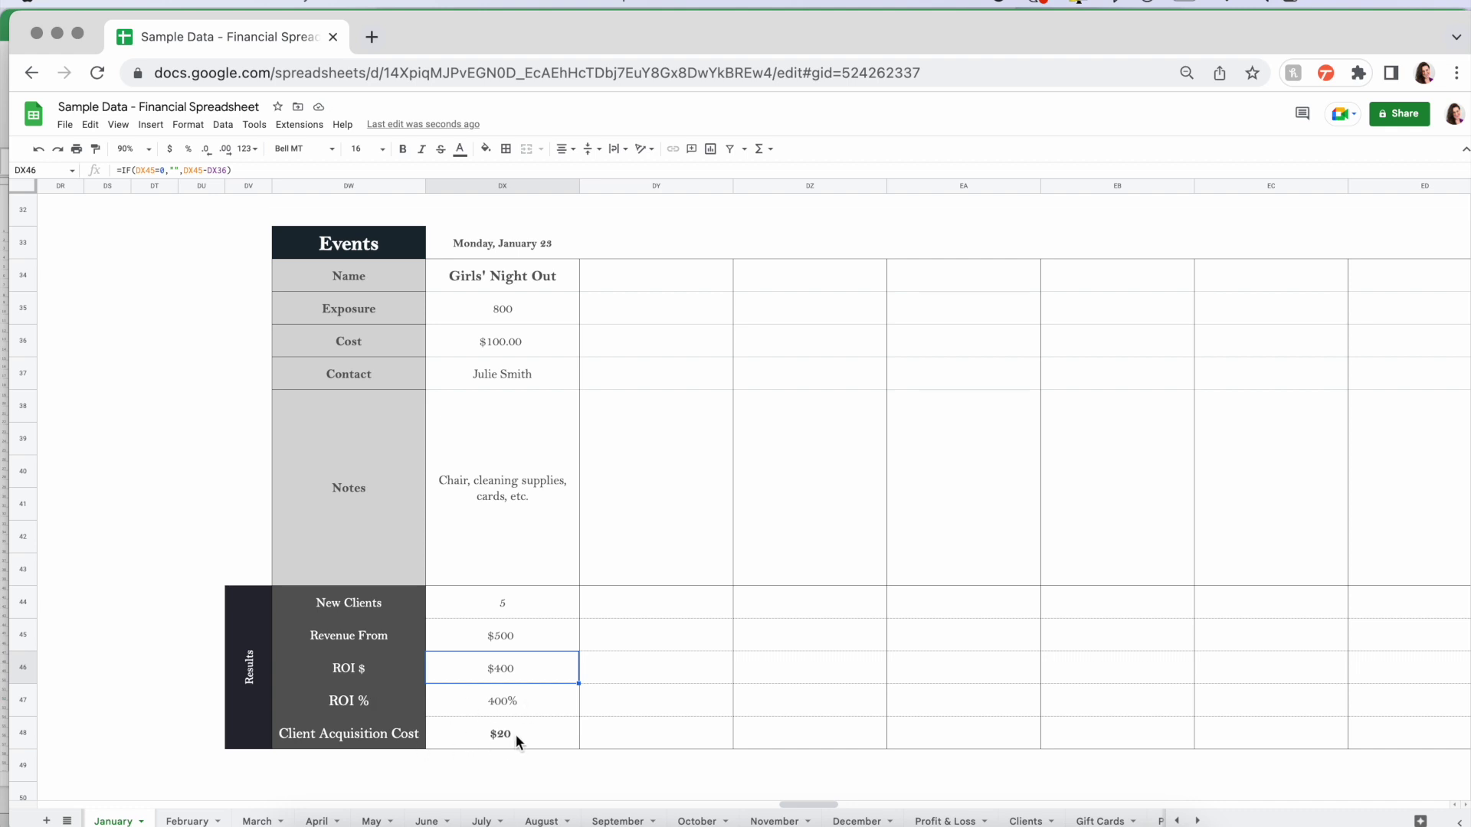
- Move across the next event's empty date row and return to cell DY33
{"action": "left_click", "coordinate": [650, 250]}
{"action": "left_click", "coordinate": [761, 244]}
{"action": "left_click", "coordinate": [927, 244]}
{"action": "left_click", "coordinate": [1060, 241]}
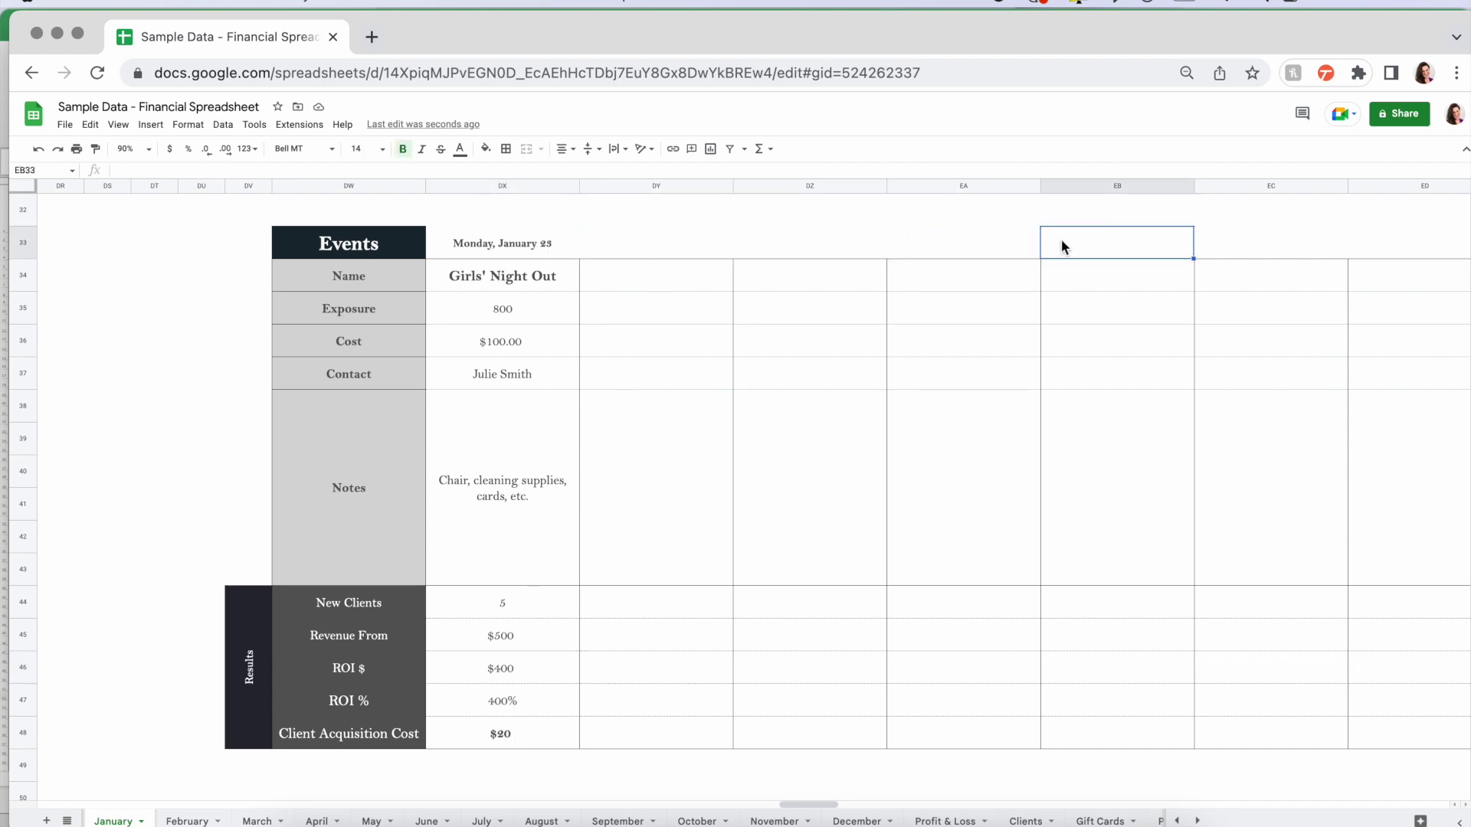
{"action": "left_click", "coordinate": [1221, 245]}
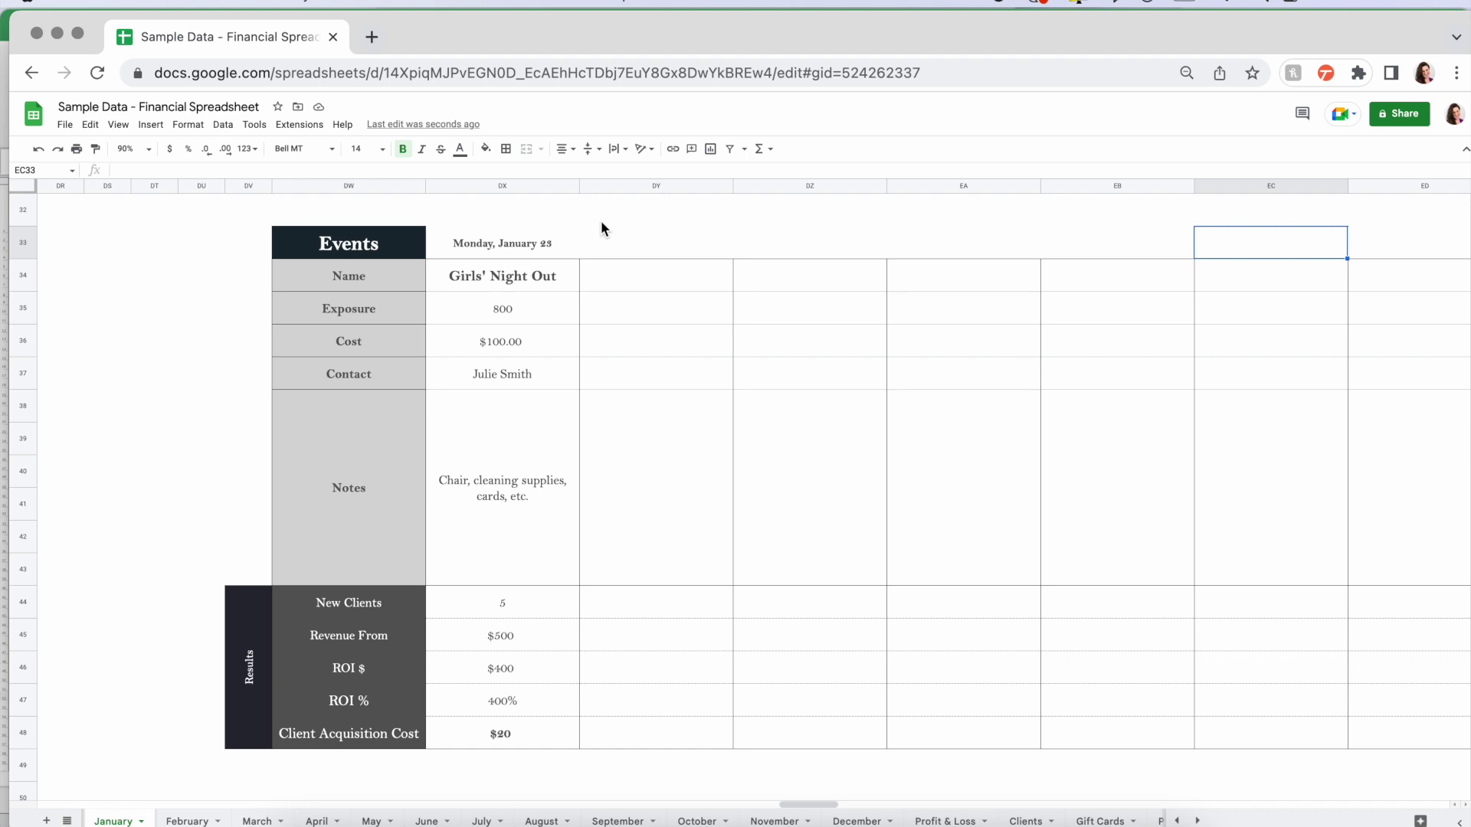
{"action": "left_click", "coordinate": [641, 241]}
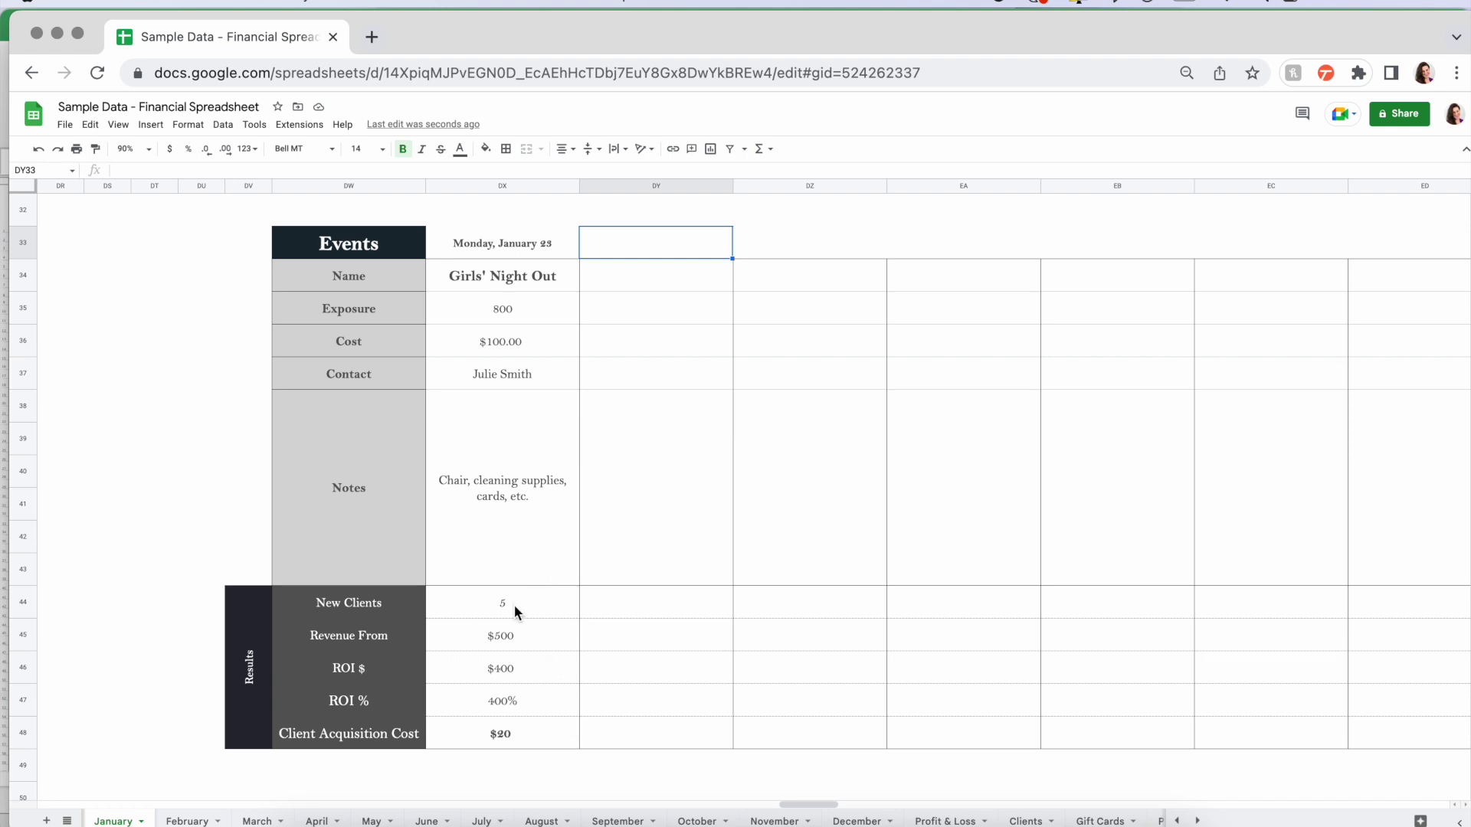
{"action": "scroll", "coordinate": [696, 528], "scroll_direction": "down", "scroll_amount": 10}
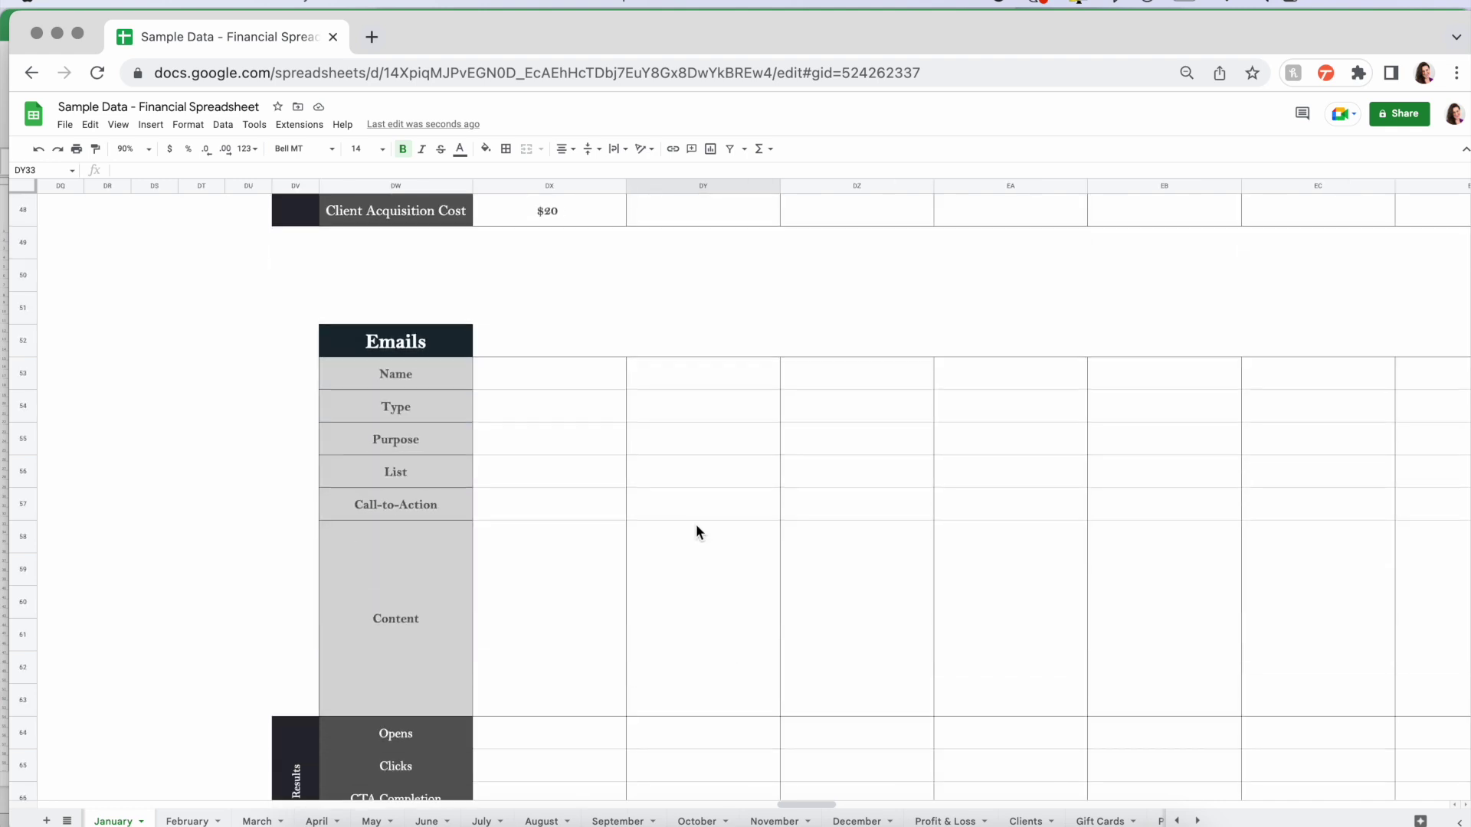
{"action": "scroll", "coordinate": [696, 528], "scroll_direction": "up", "scroll_amount": 1}
{"action": "left_click", "coordinate": [545, 274]}
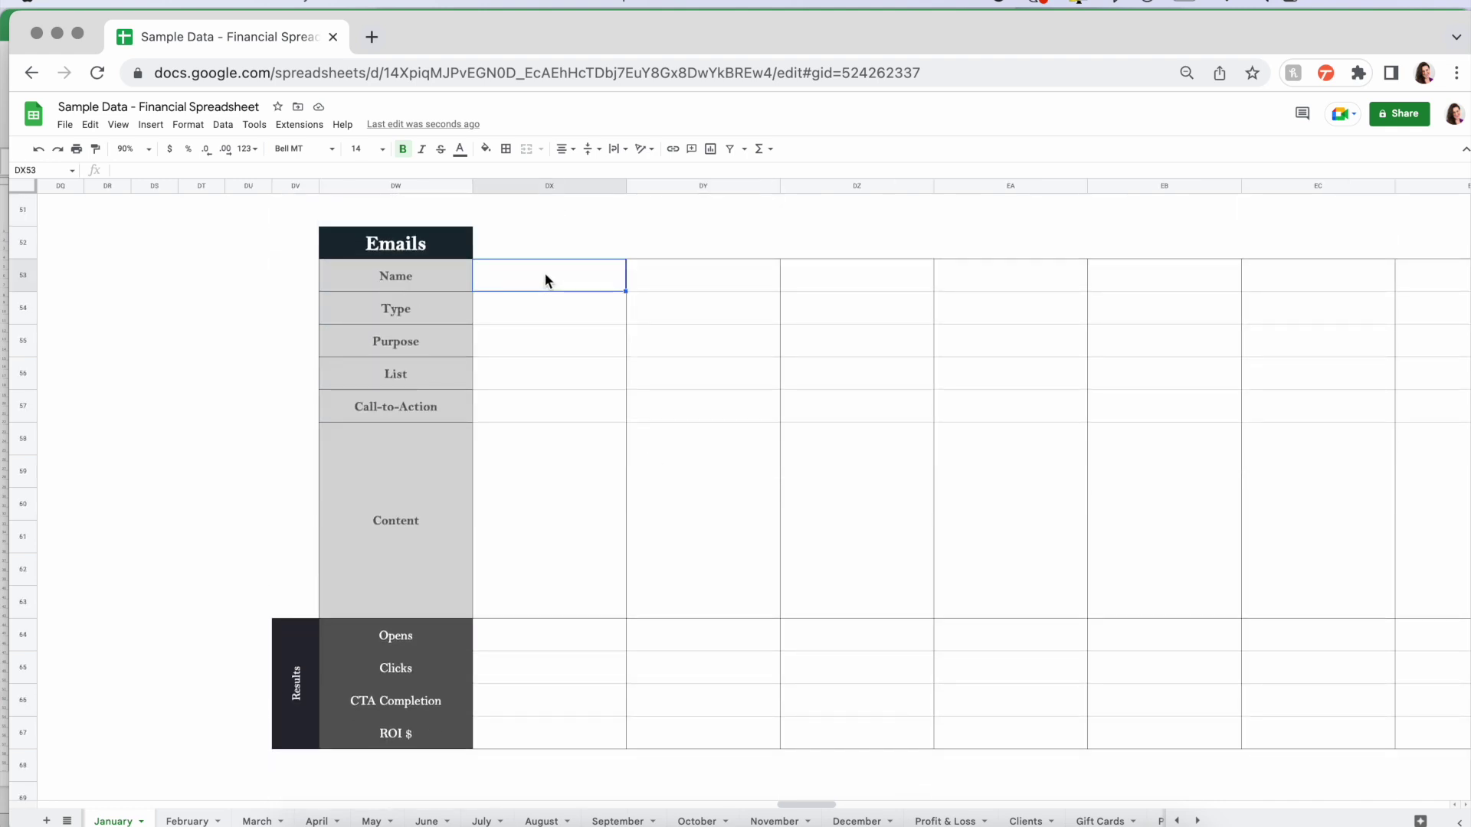
{"action": "key", "text": "Down"}
{"action": "key", "text": "Down"}
{"action": "key", "text": "Down"}
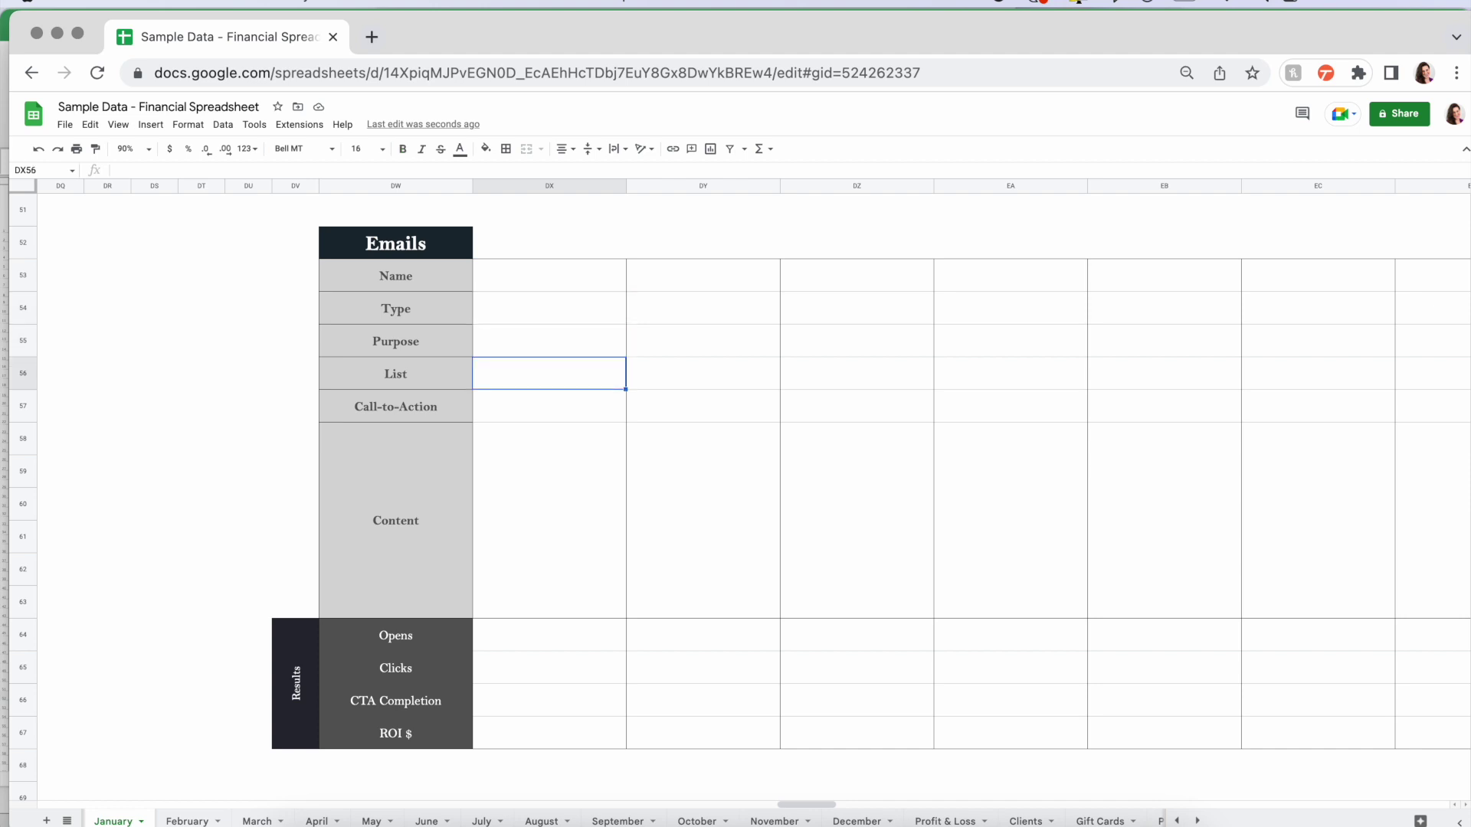
{"action": "key", "text": "Down"}
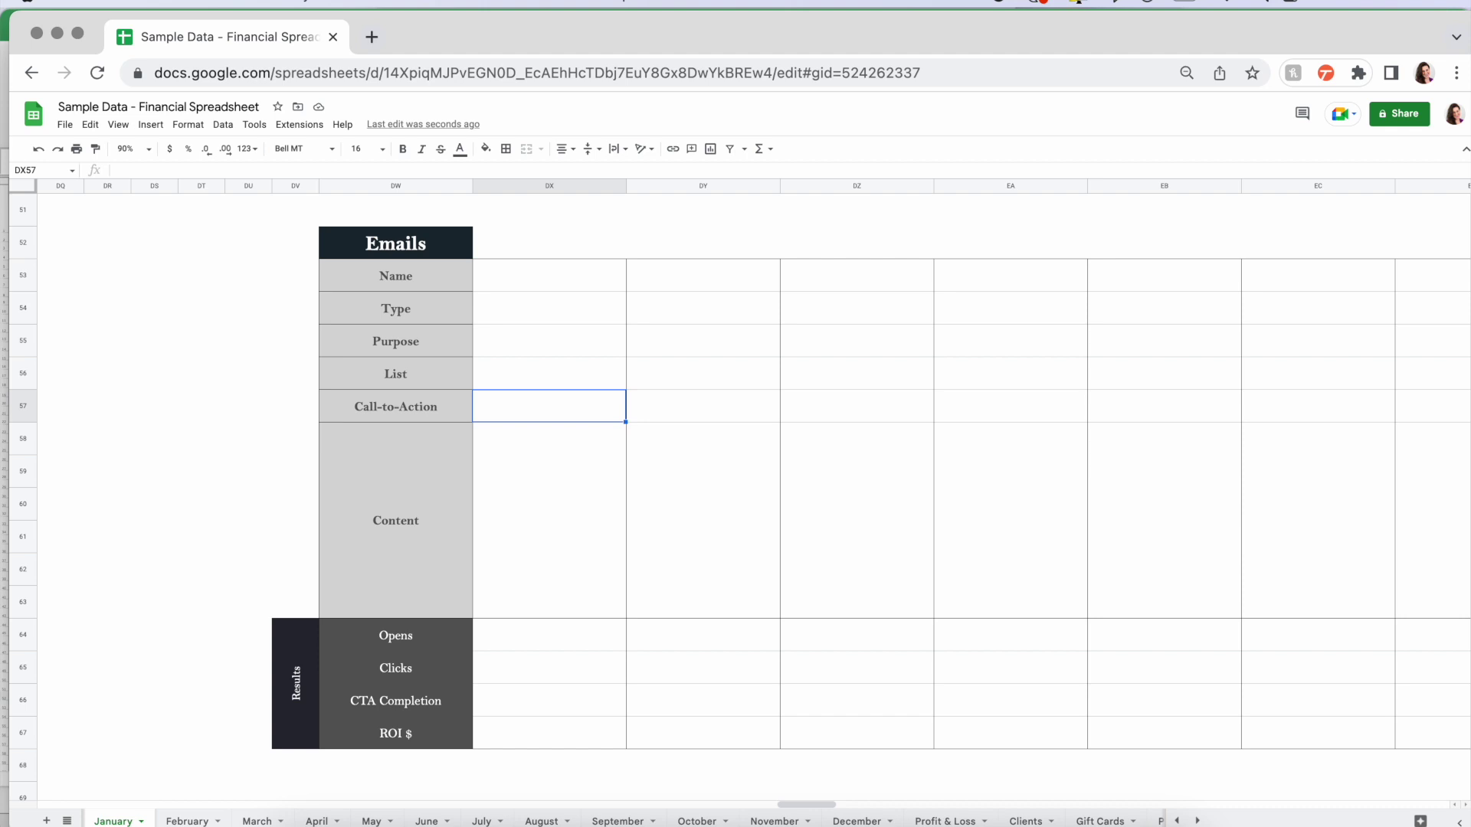
{"action": "left_click", "coordinate": [540, 639]}
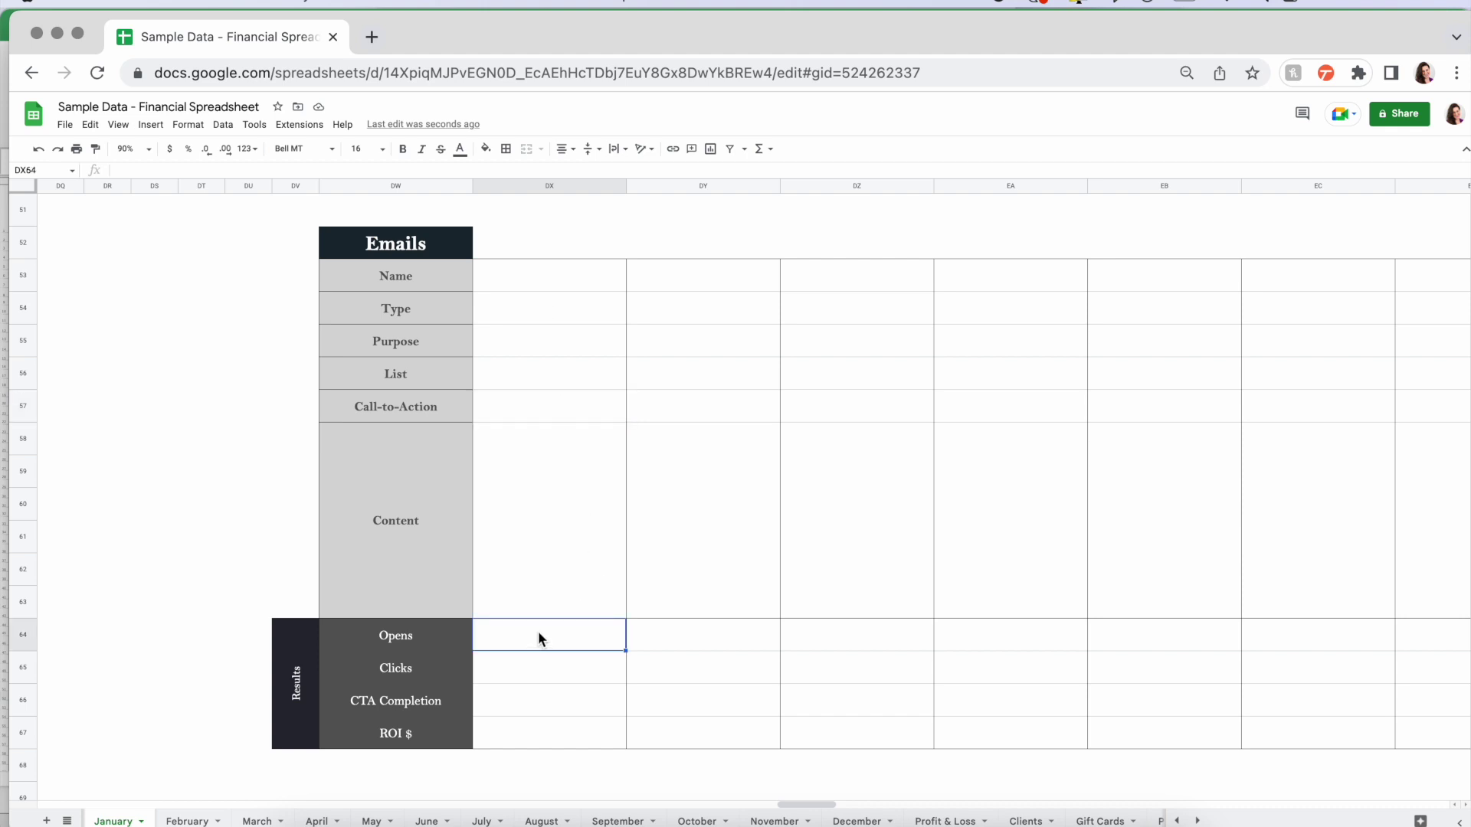
{"action": "left_click", "coordinate": [530, 669]}
{"action": "left_click", "coordinate": [524, 694]}
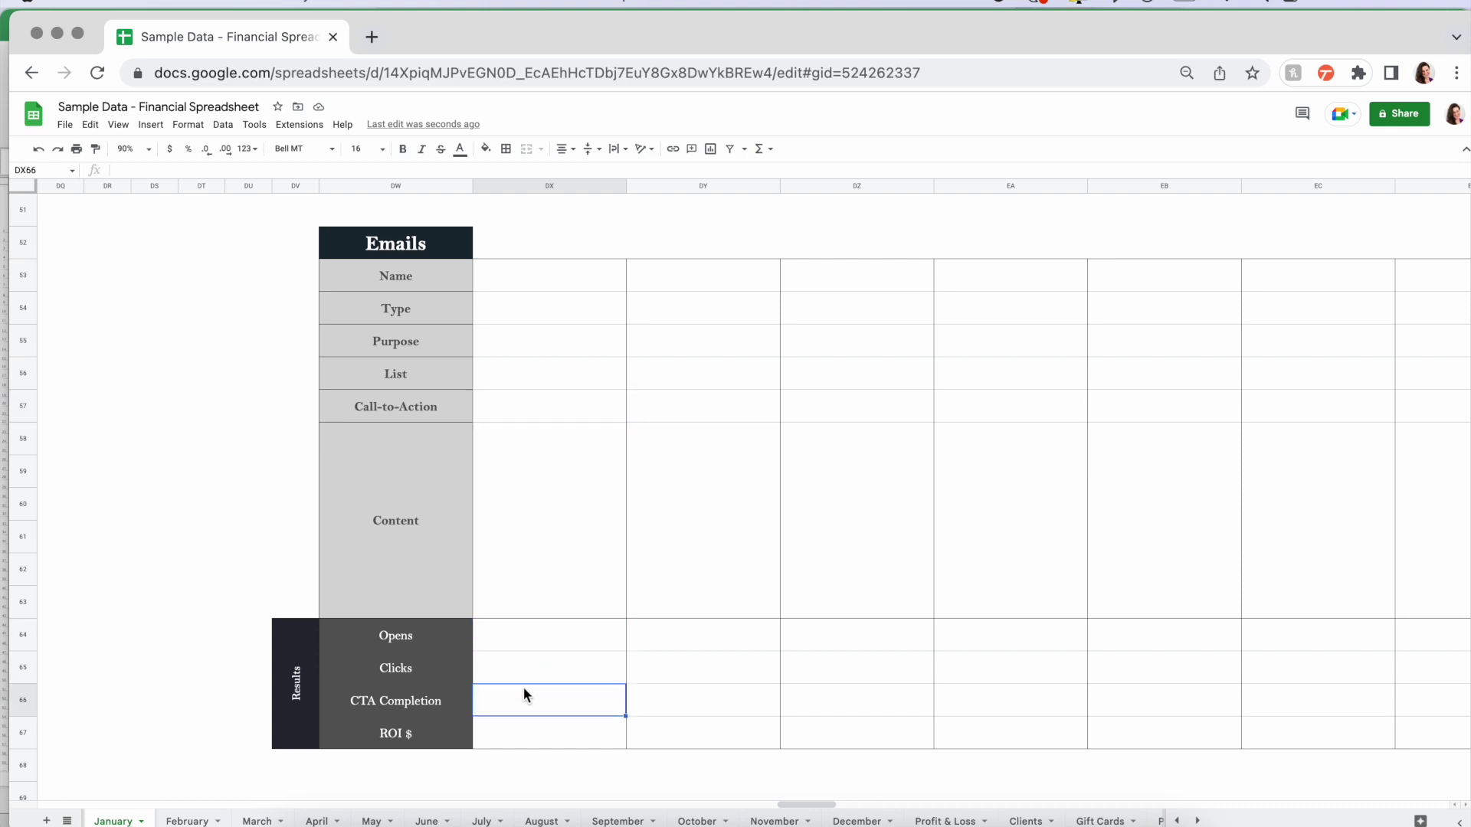
{"action": "left_click", "coordinate": [506, 734]}
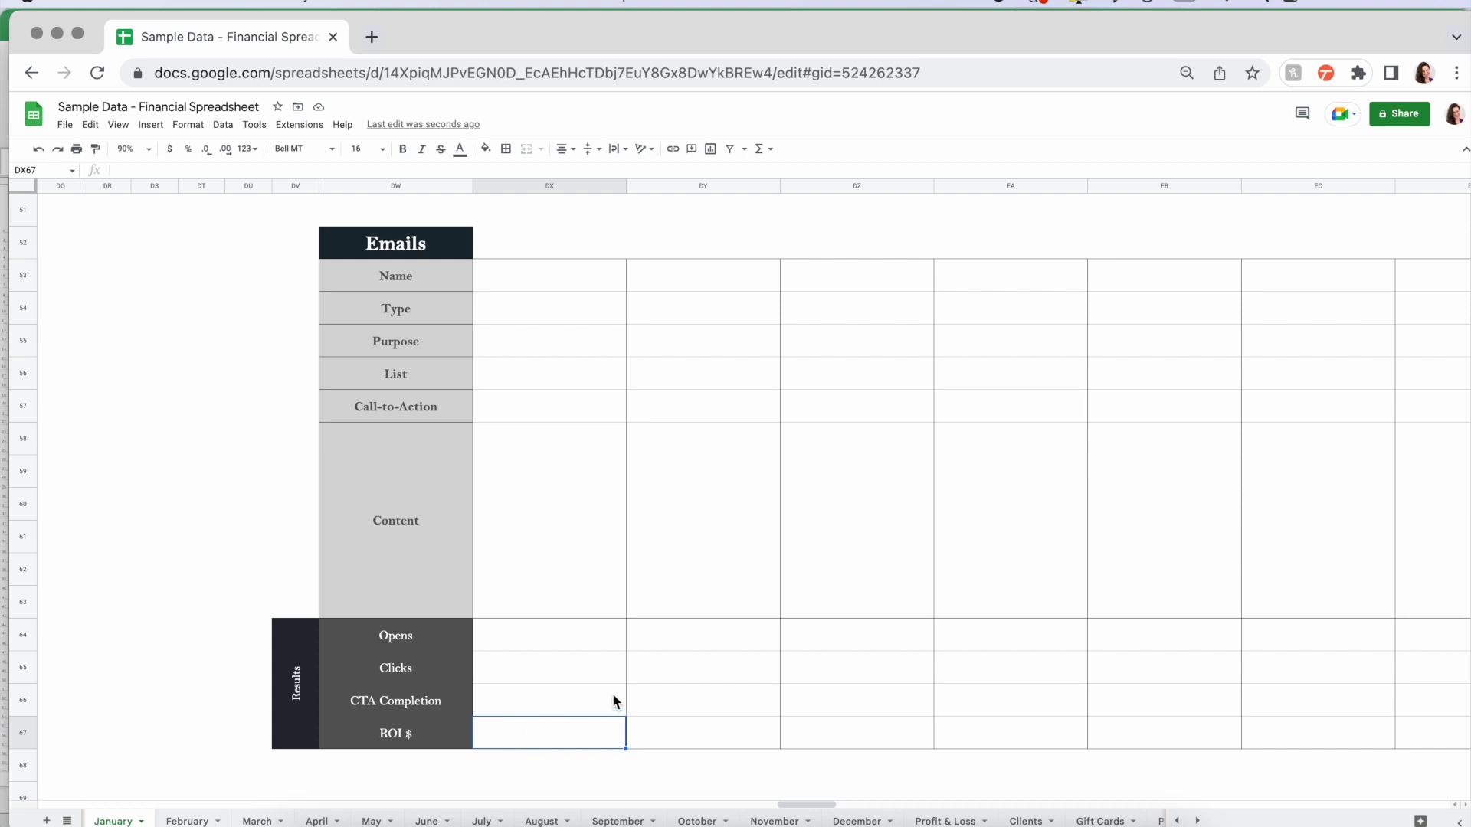
{"action": "scroll", "coordinate": [613, 700], "scroll_direction": "down", "scroll_amount": 6}
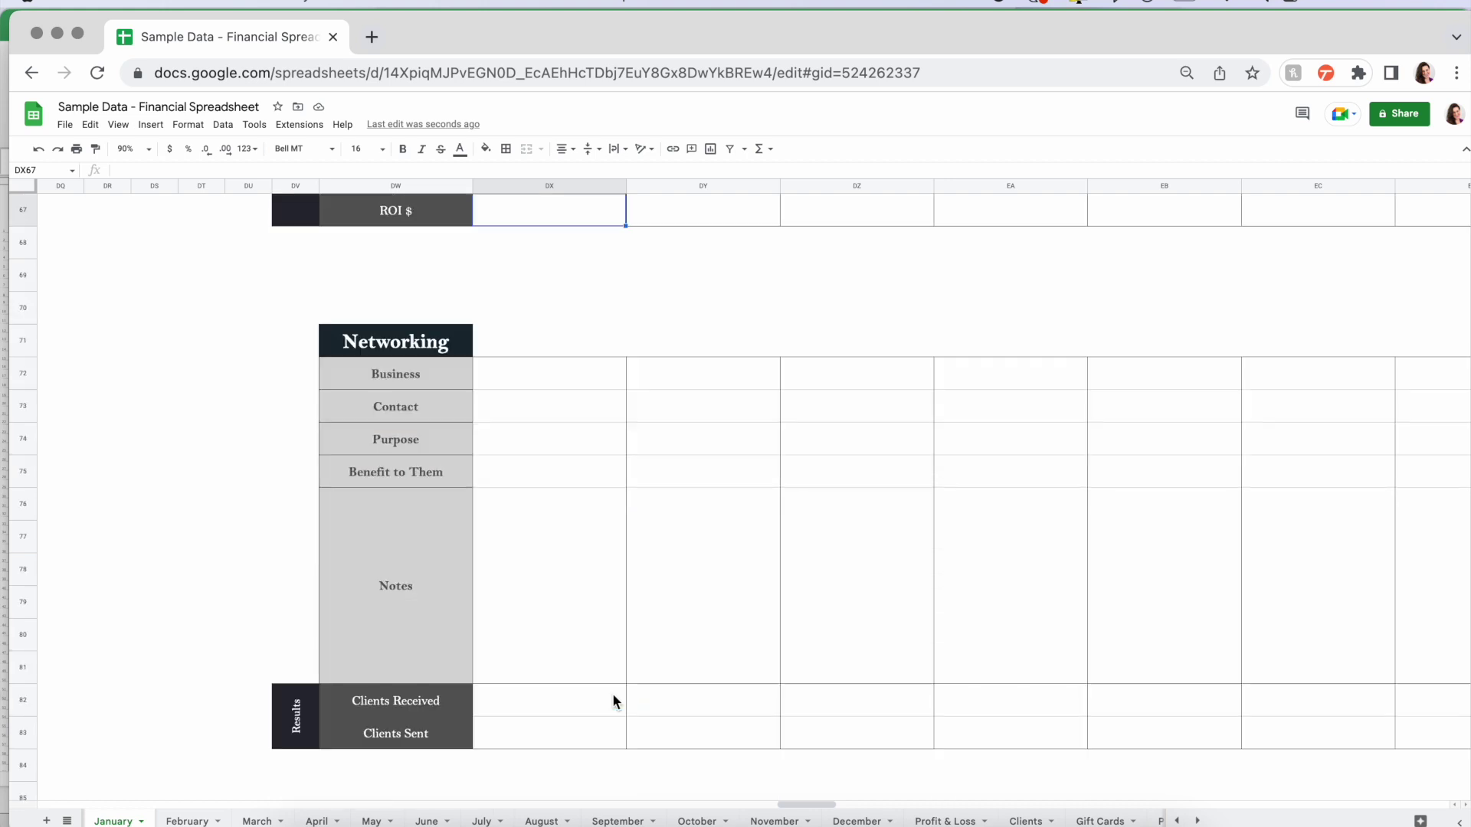
{"action": "left_click", "coordinate": [515, 309]}
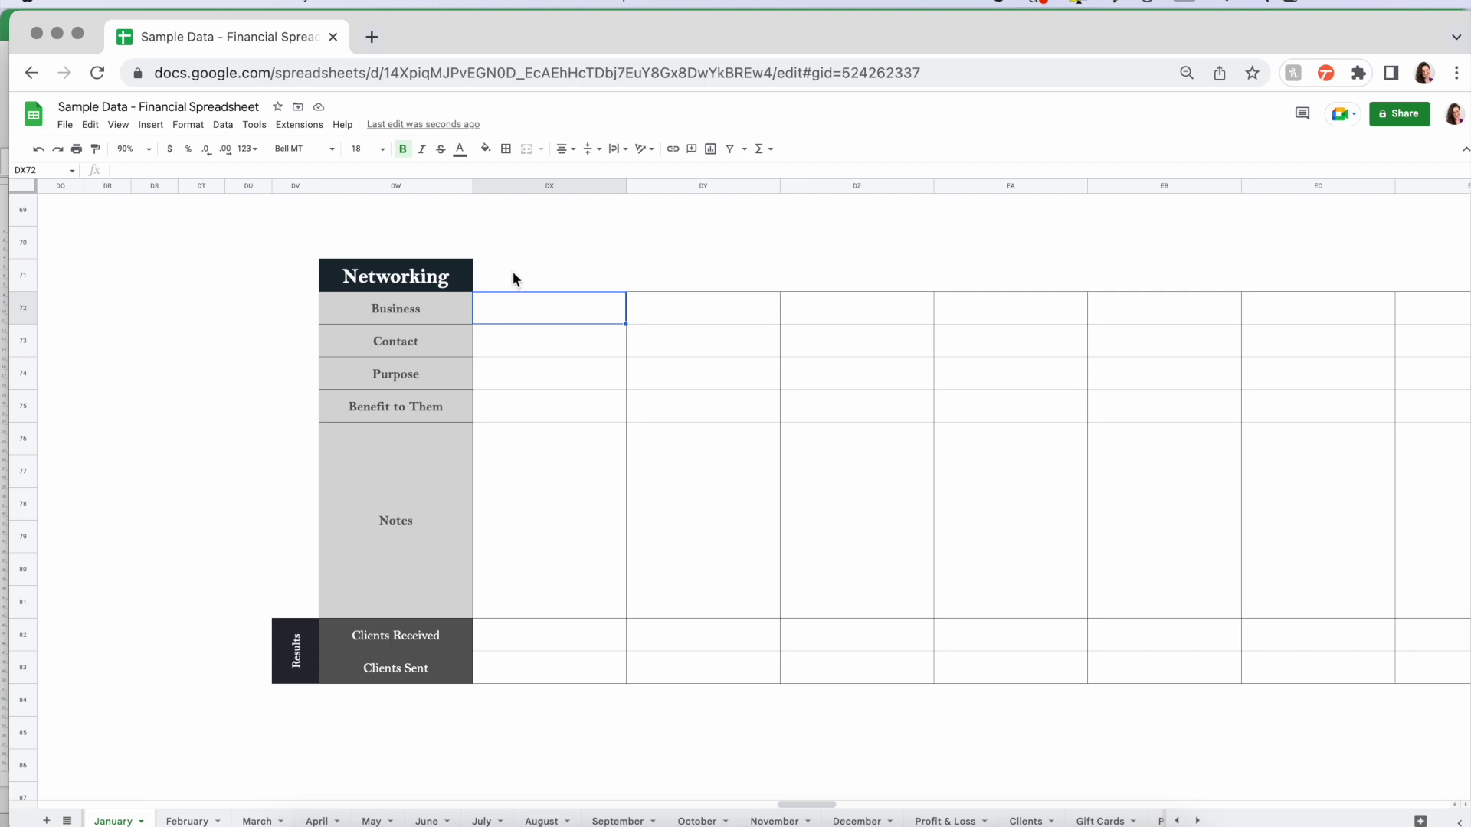
{"action": "left_click", "coordinate": [518, 347]}
{"action": "left_click", "coordinate": [545, 377]}
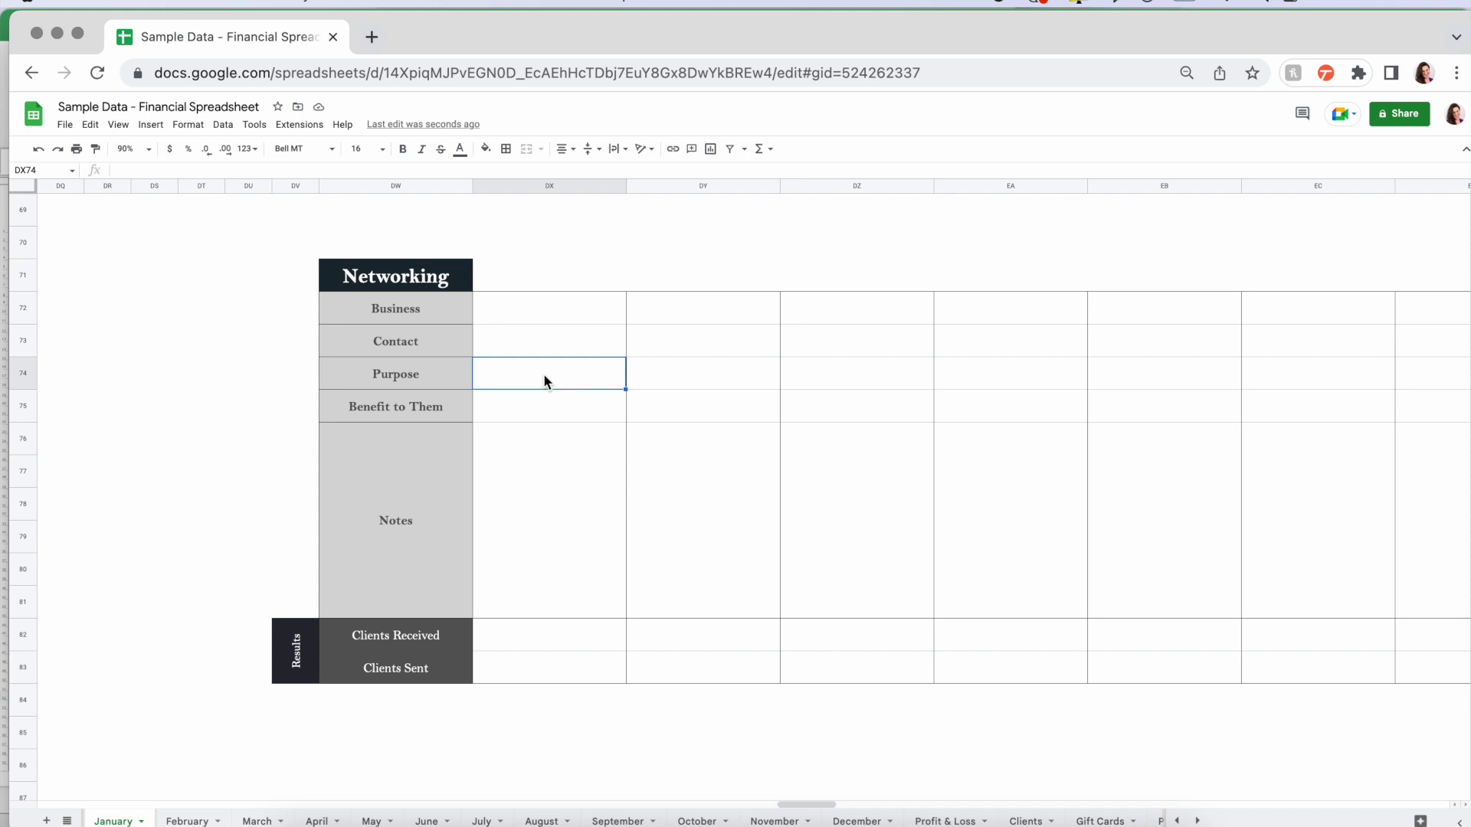
{"action": "left_click", "coordinate": [560, 417]}
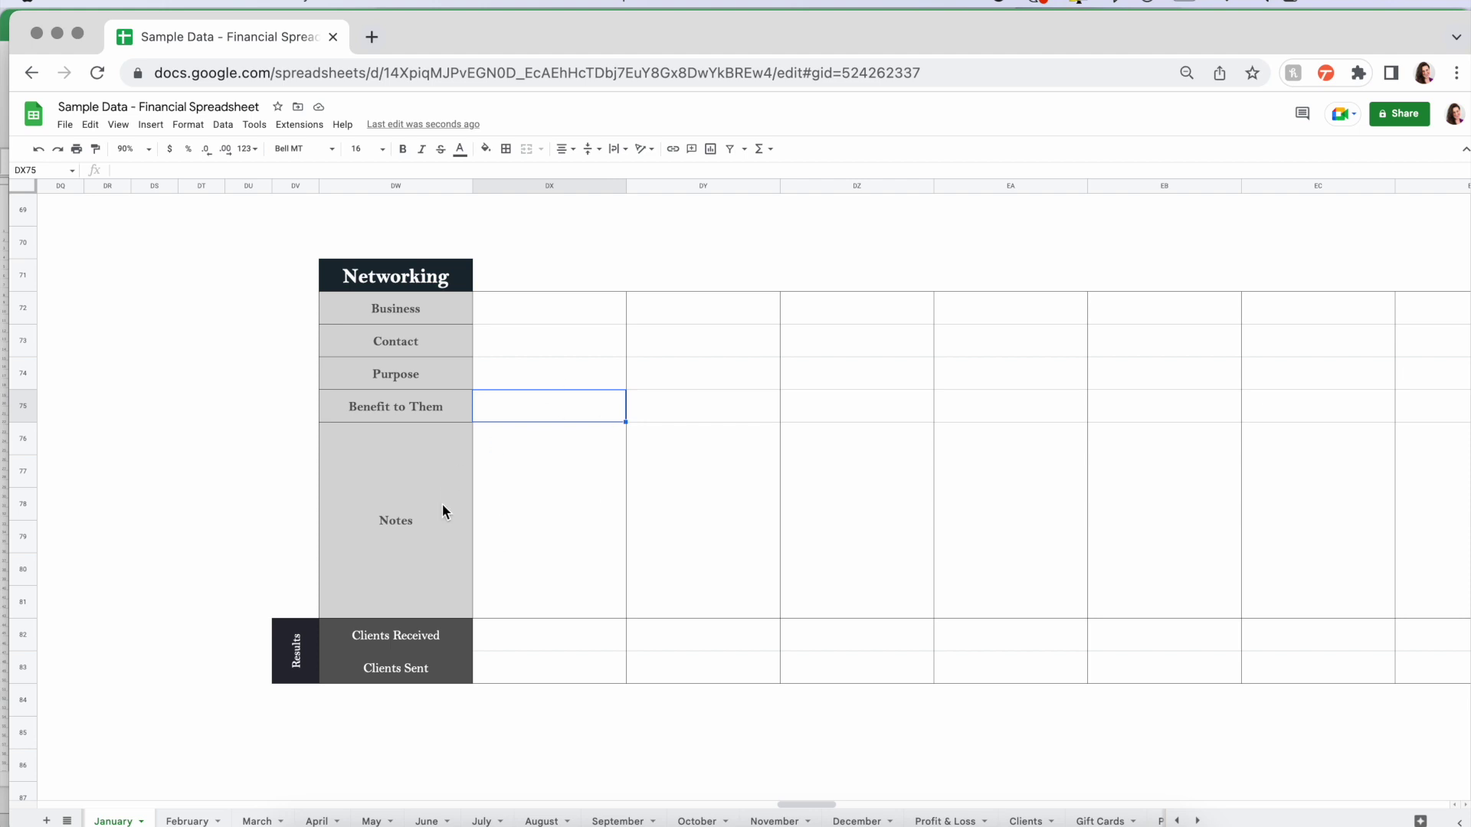
{"action": "left_click", "coordinate": [530, 520]}
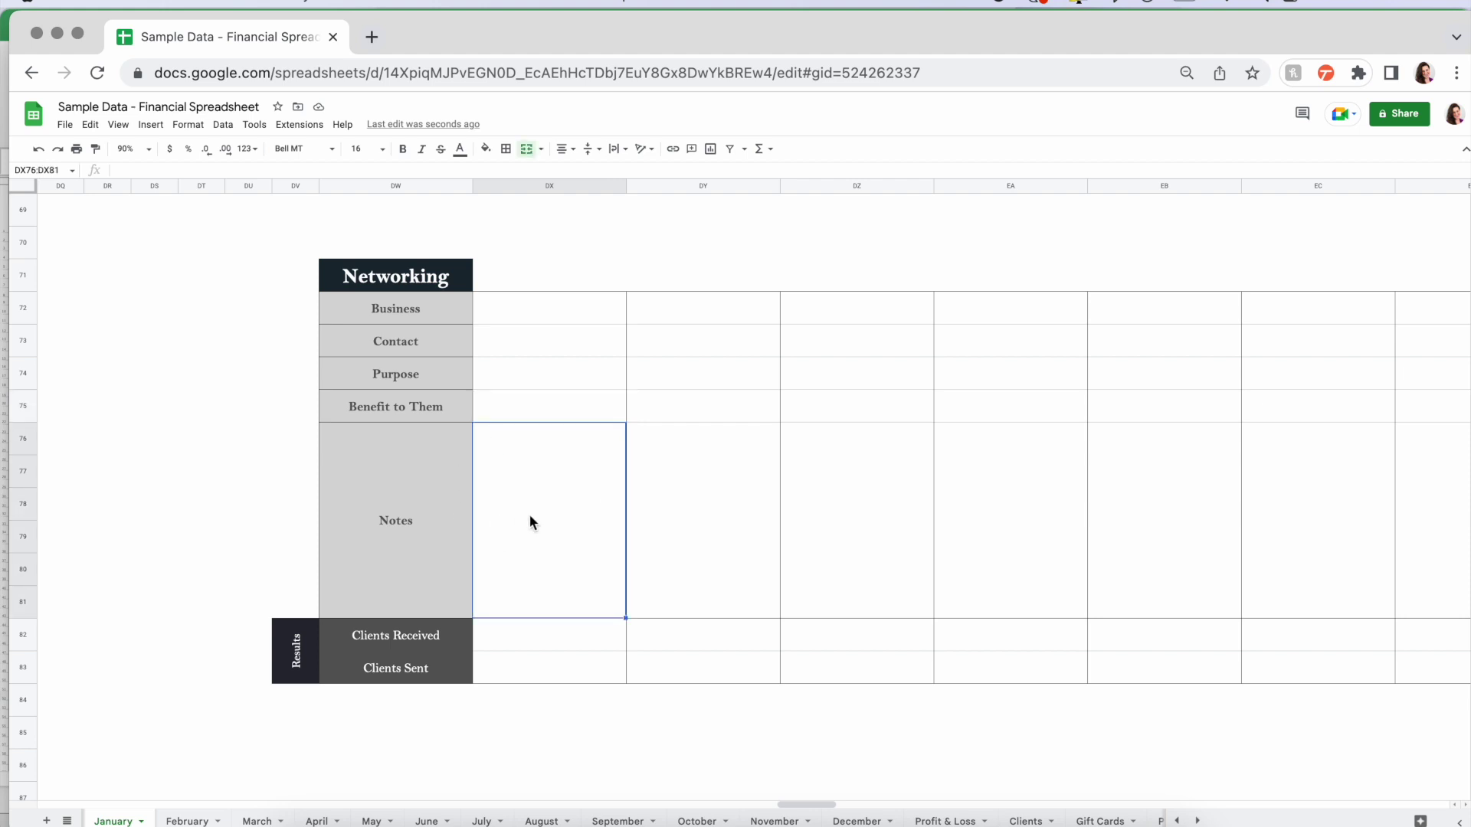
{"action": "left_click", "coordinate": [535, 636]}
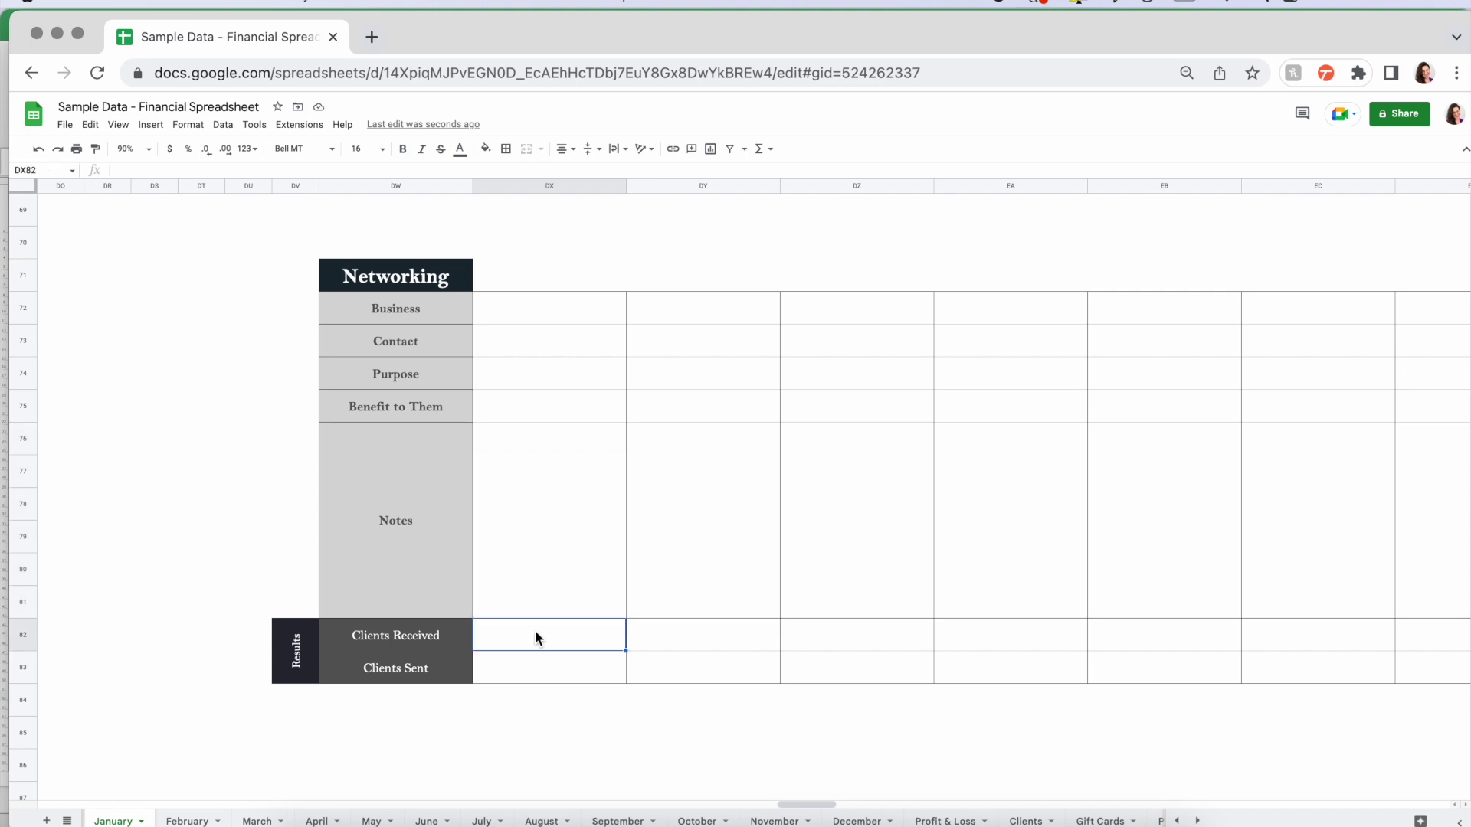
{"action": "left_click", "coordinate": [522, 668]}
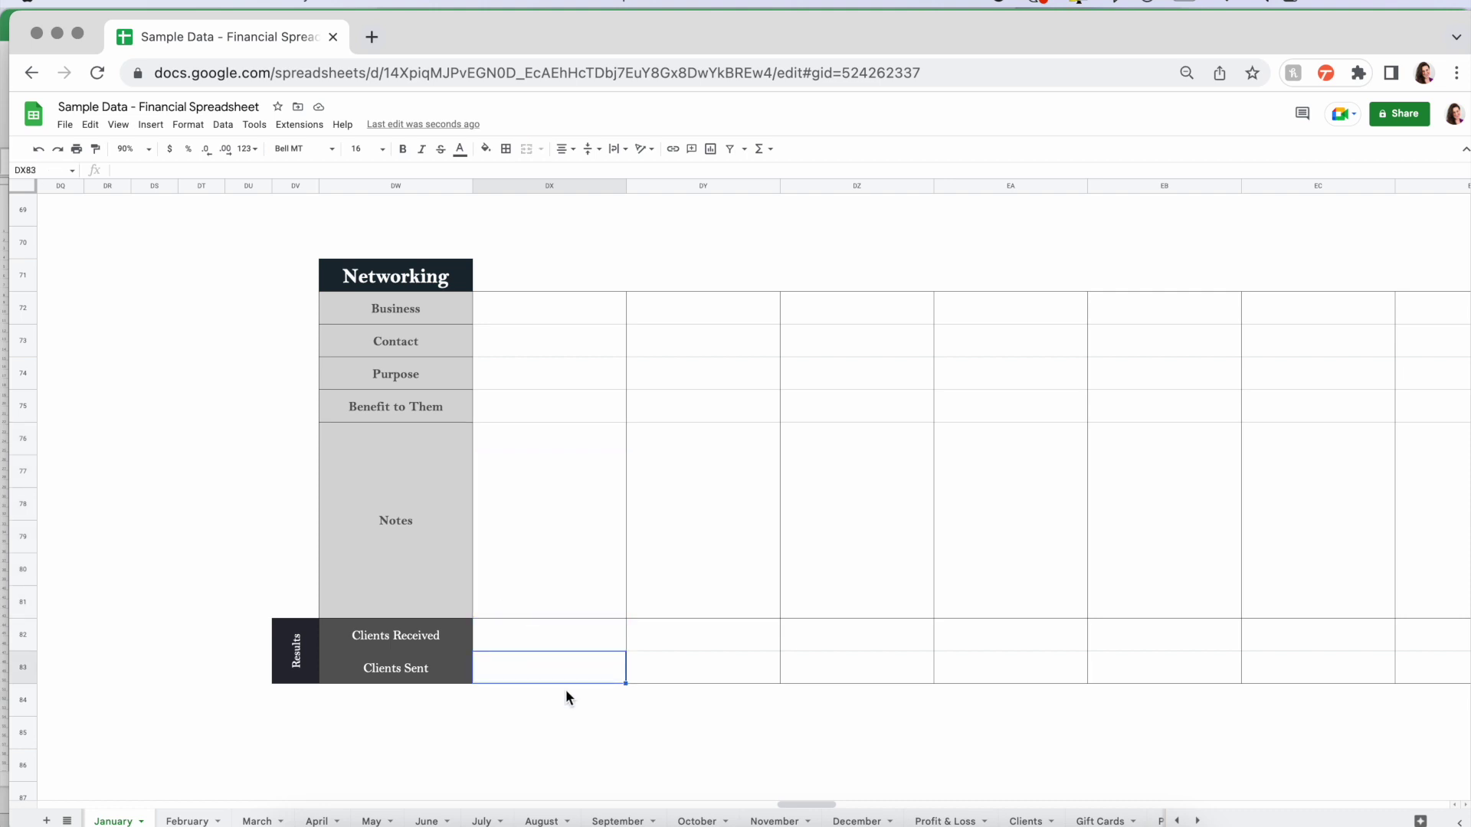
{"action": "scroll", "coordinate": [565, 689], "scroll_direction": "down", "scroll_amount": 2}
{"action": "scroll", "coordinate": [766, 531], "scroll_direction": "right", "scroll_amount": 2}
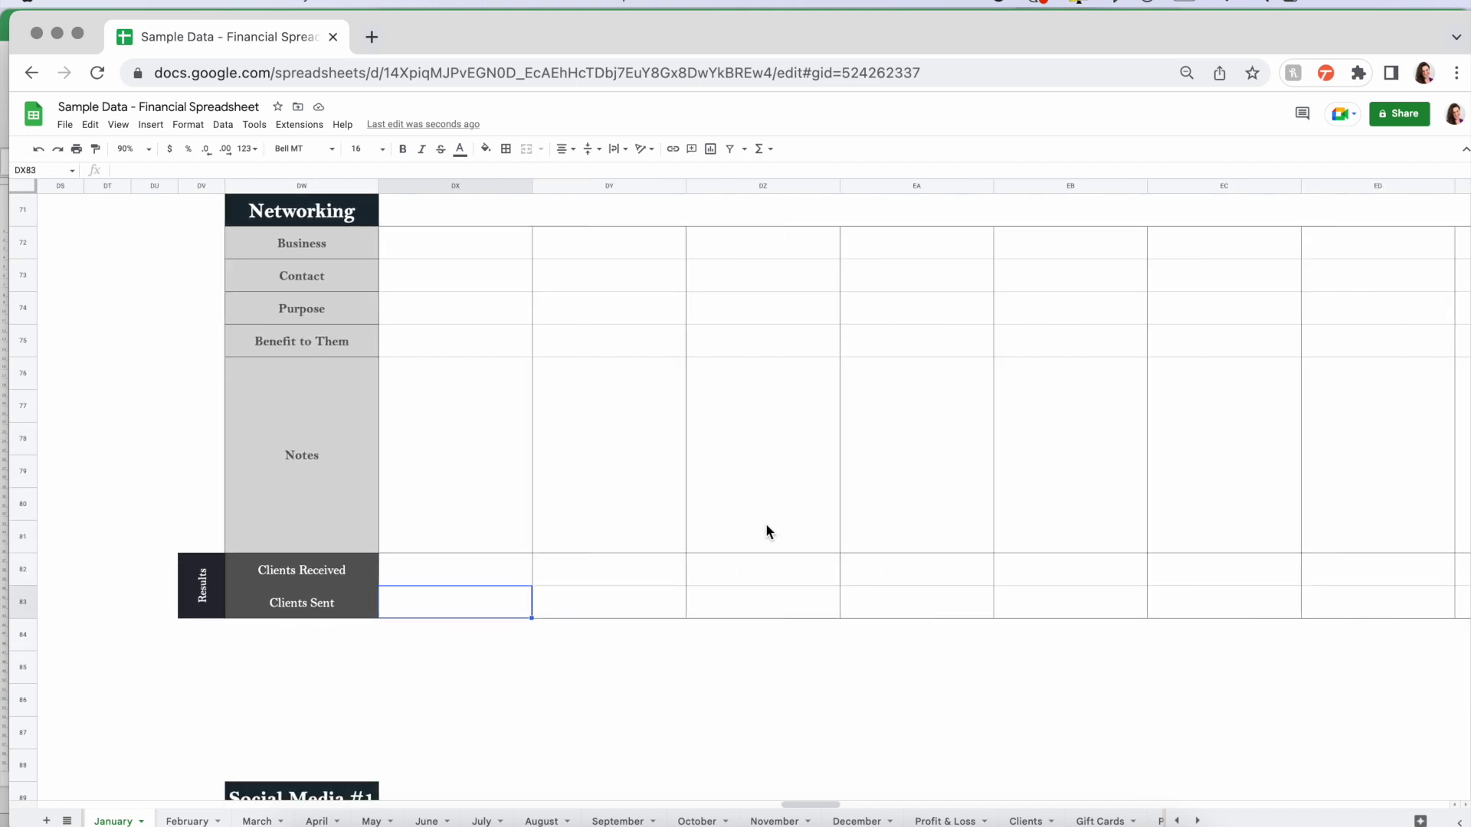
{"action": "scroll", "coordinate": [766, 531], "scroll_direction": "down", "scroll_amount": 5}
{"action": "scroll", "coordinate": [766, 531], "scroll_direction": "down", "scroll_amount": 2}
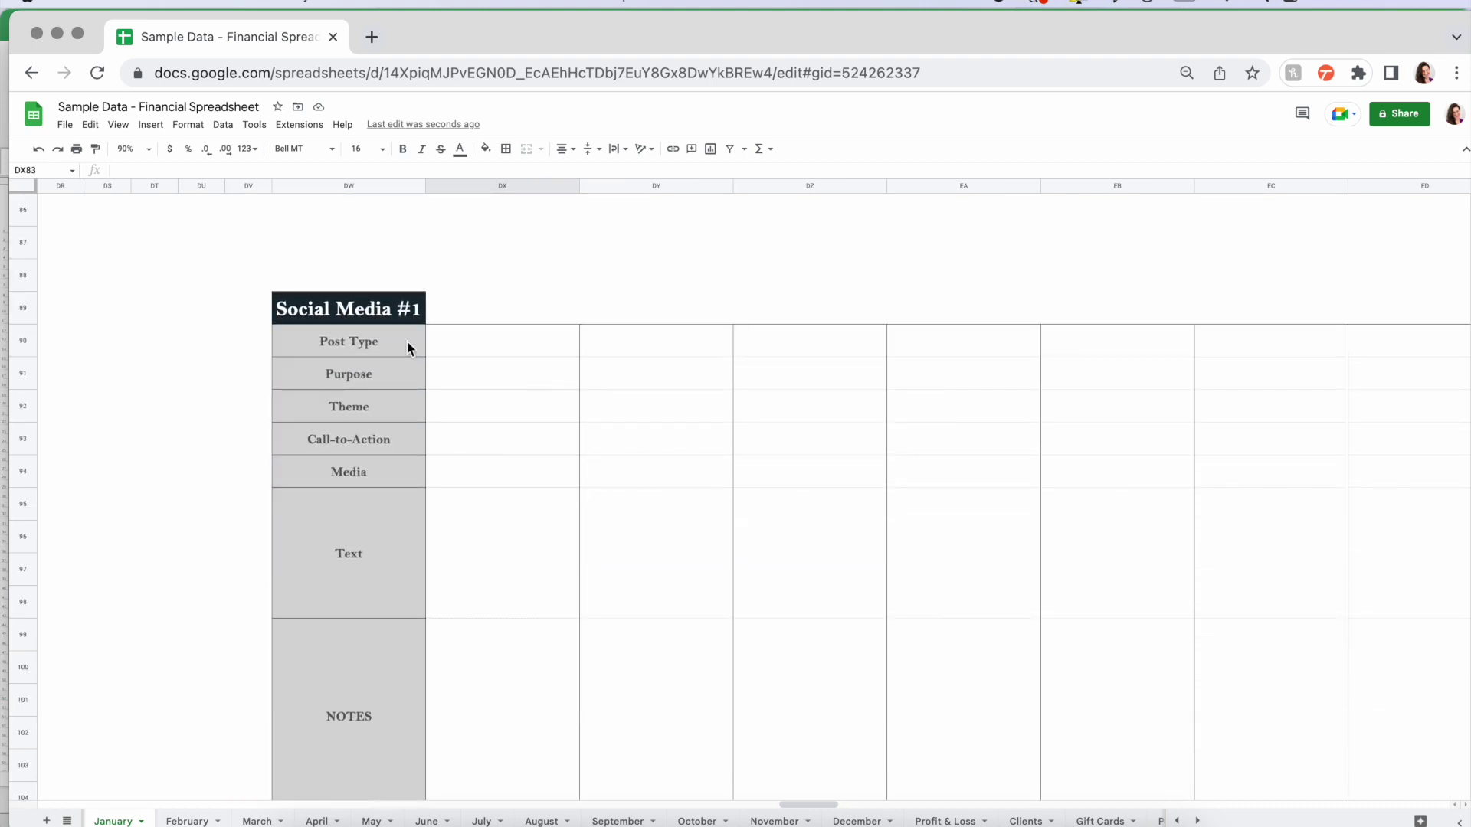
{"action": "left_click", "coordinate": [355, 311]}
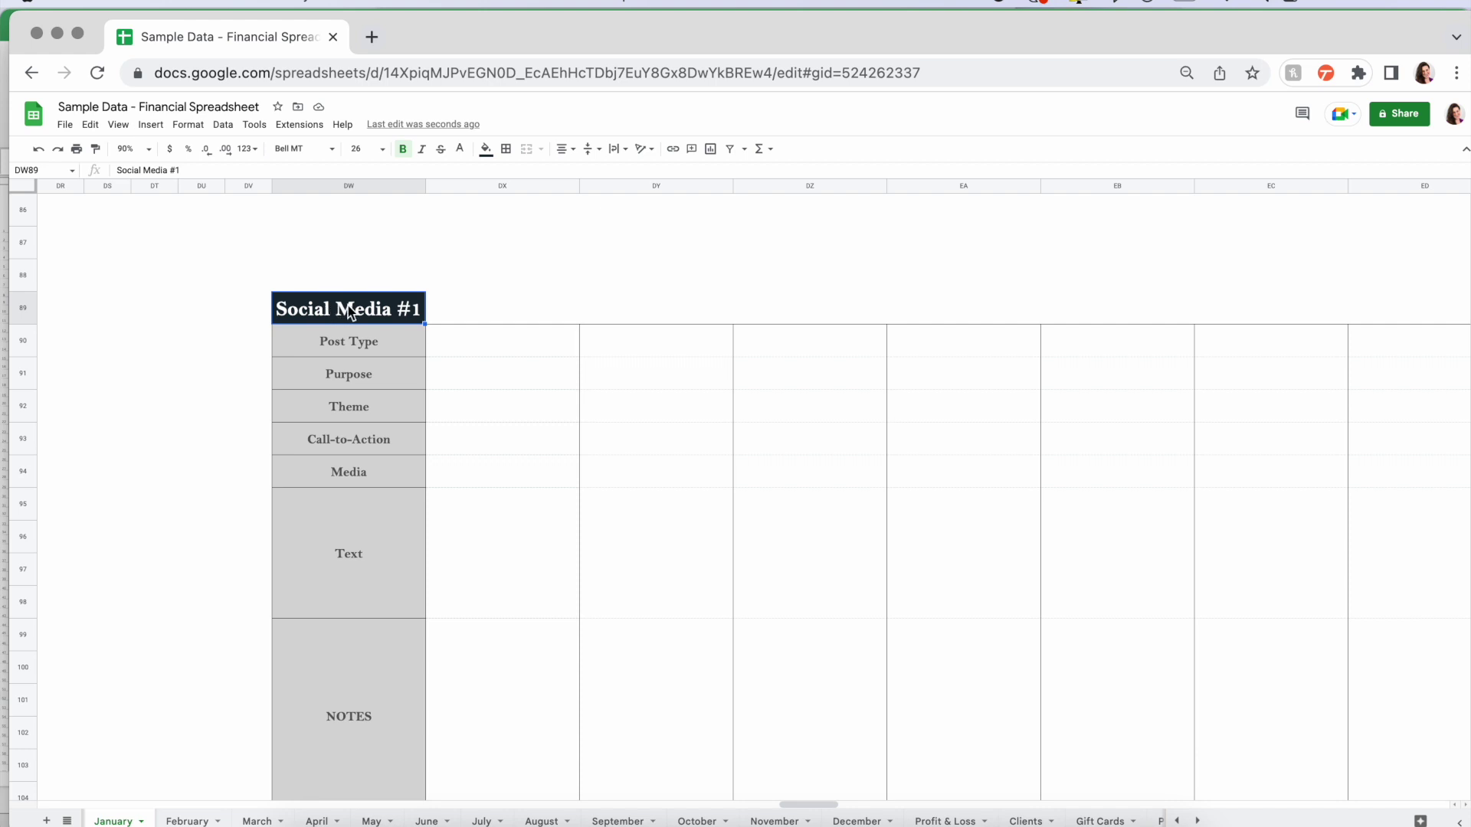
{"action": "scroll", "coordinate": [415, 448], "scroll_direction": "down", "scroll_amount": 7}
{"action": "scroll", "coordinate": [423, 599], "scroll_direction": "right", "scroll_amount": 1}
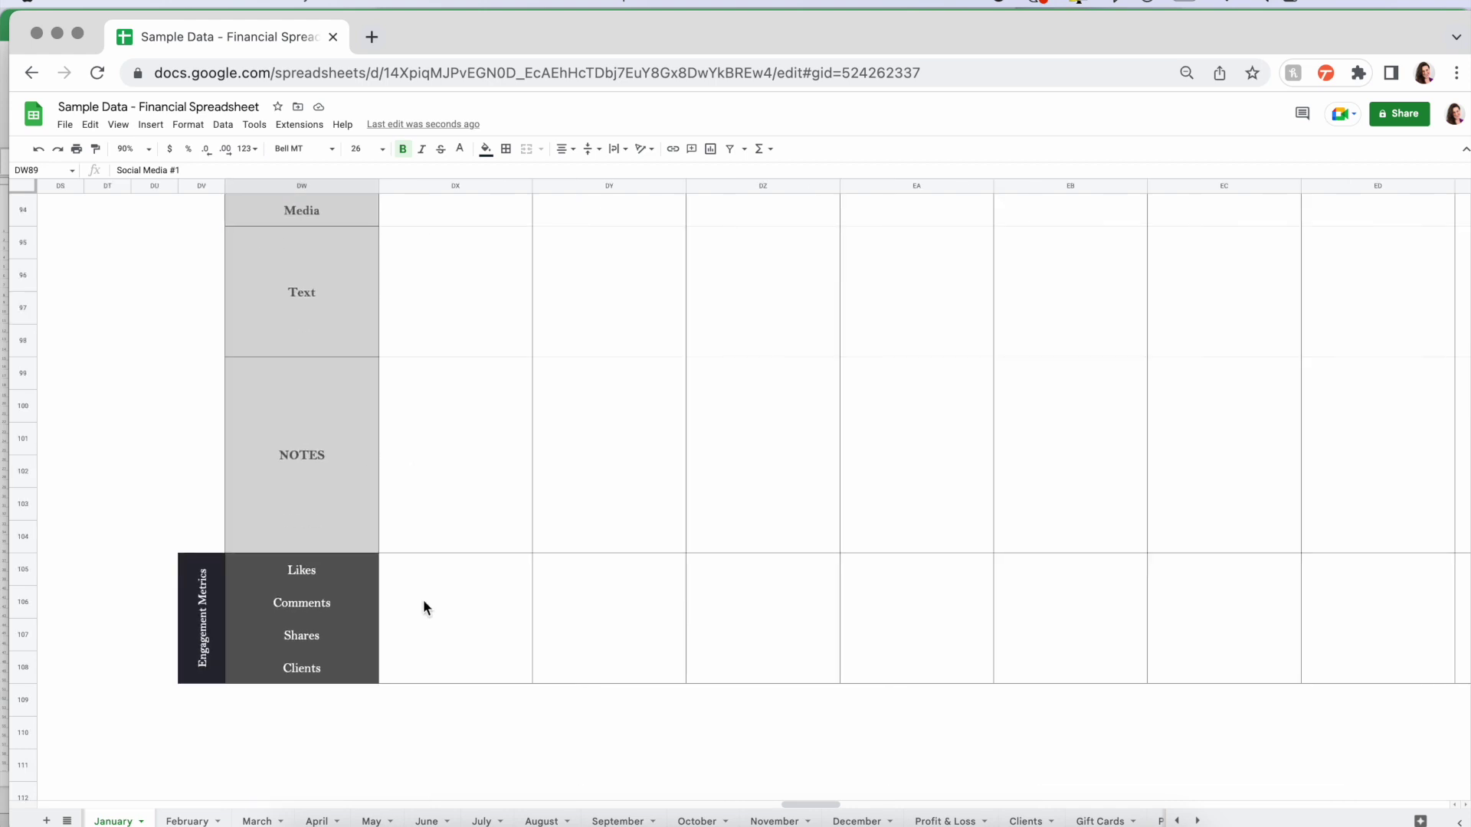
{"action": "scroll", "coordinate": [456, 618], "scroll_direction": "up", "scroll_amount": 8}
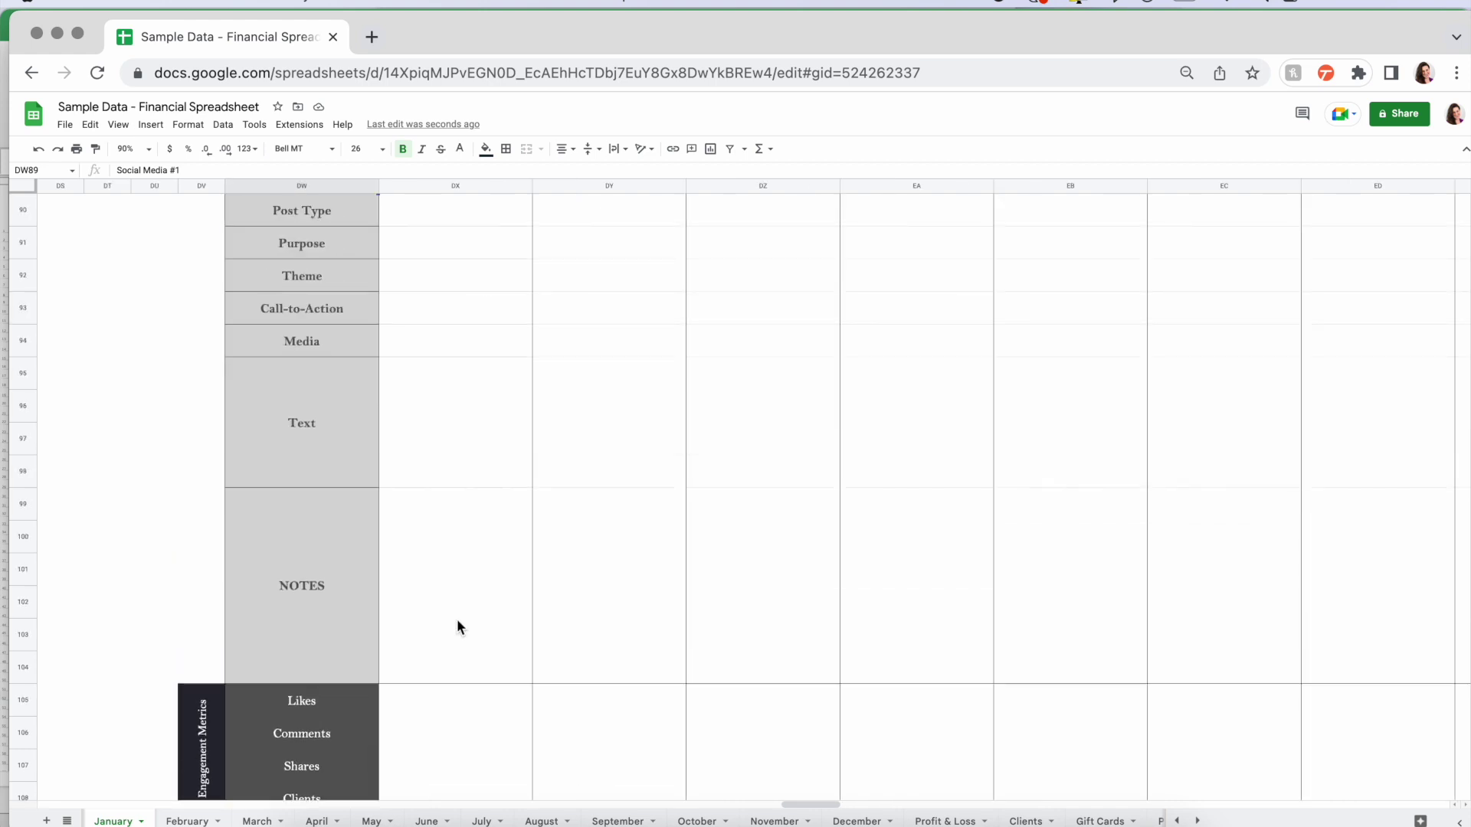
{"action": "scroll", "coordinate": [456, 618], "scroll_direction": "down", "scroll_amount": 5}
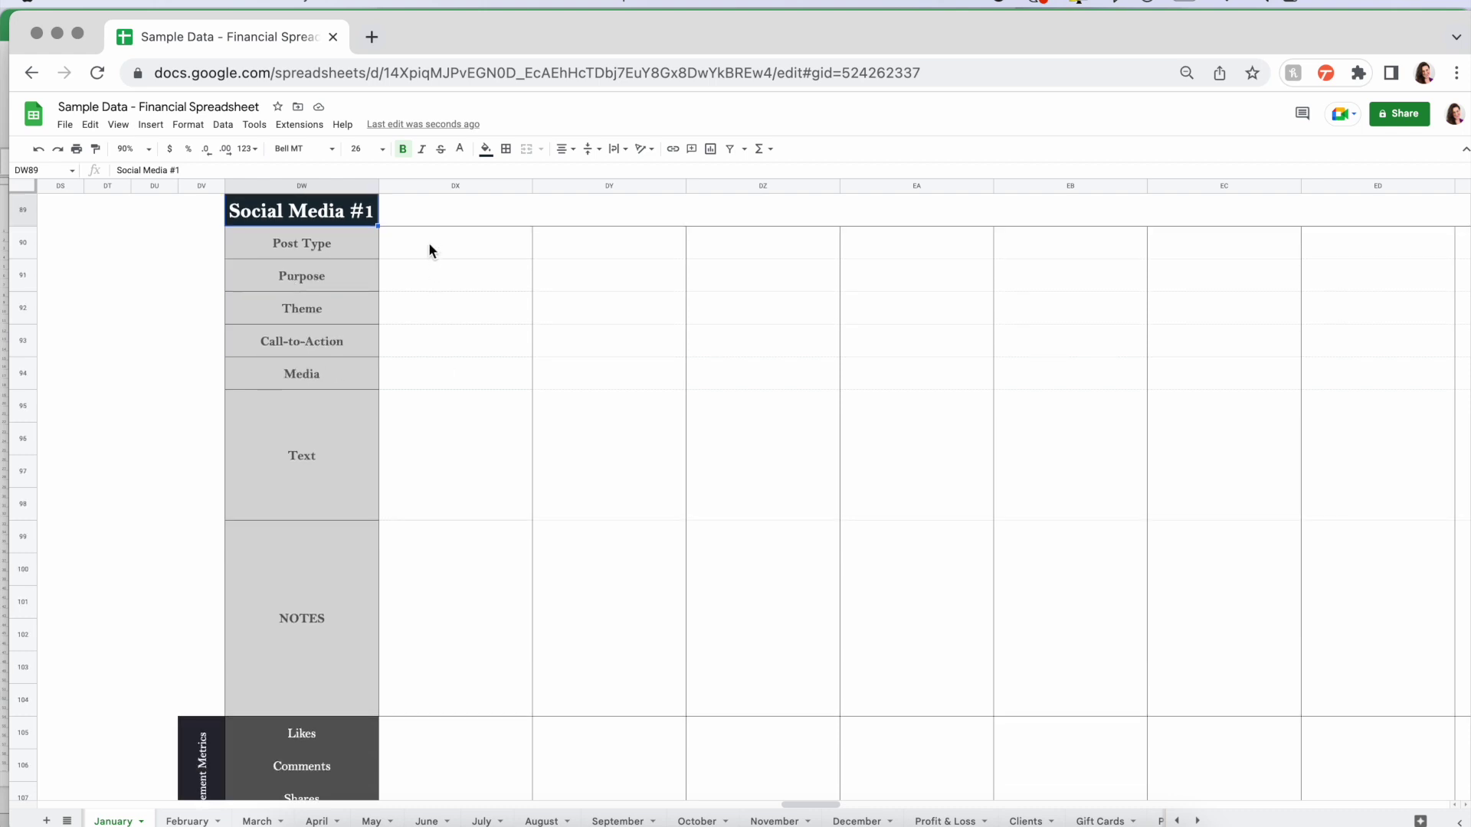
{"action": "left_click", "coordinate": [433, 207]}
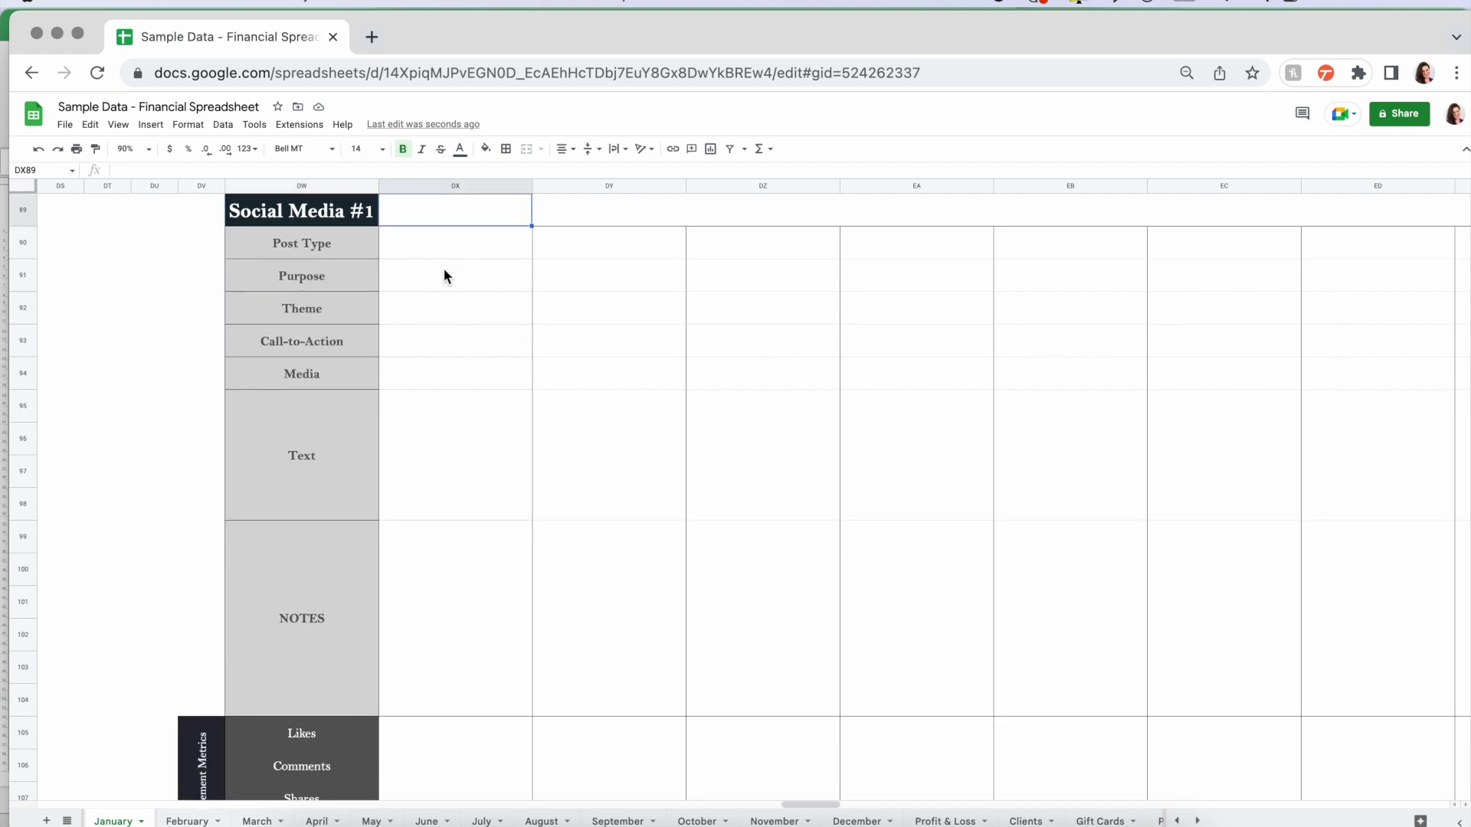
{"action": "scroll", "coordinate": [445, 276], "scroll_direction": "up", "scroll_amount": 1}
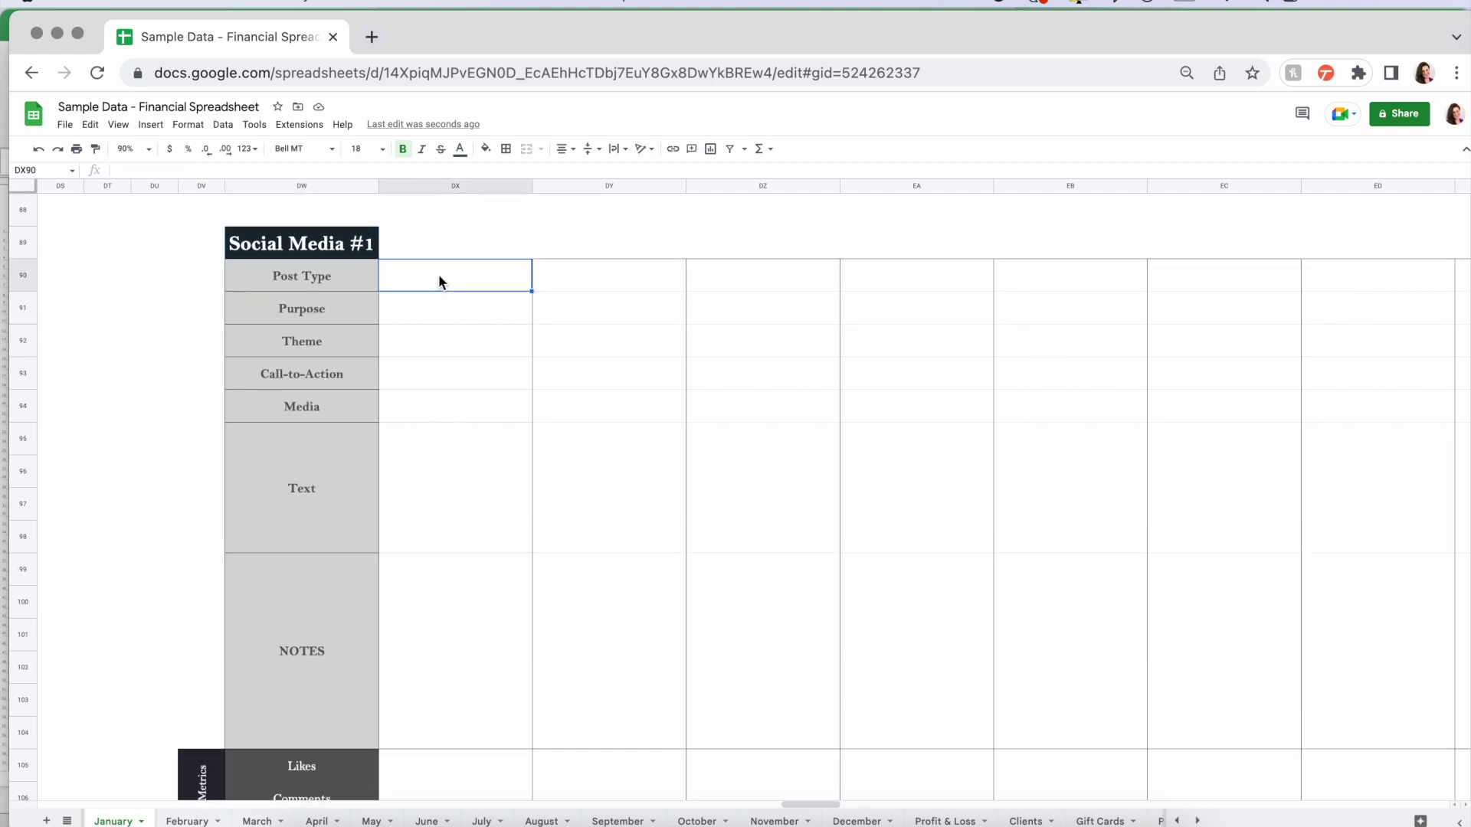
{"action": "left_click", "coordinate": [452, 310]}
{"action": "left_click", "coordinate": [463, 346]}
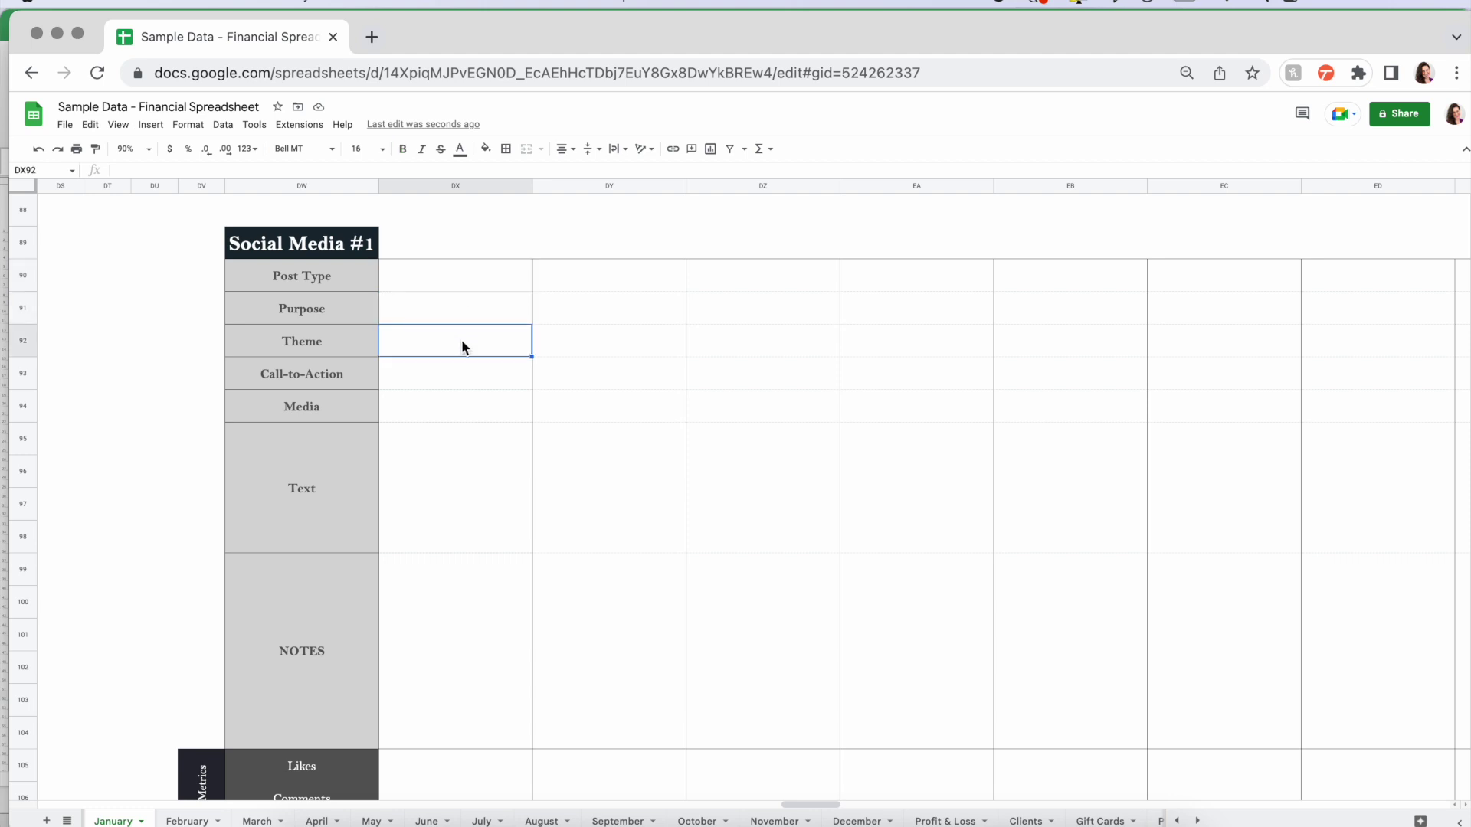
{"action": "left_click", "coordinate": [469, 382]}
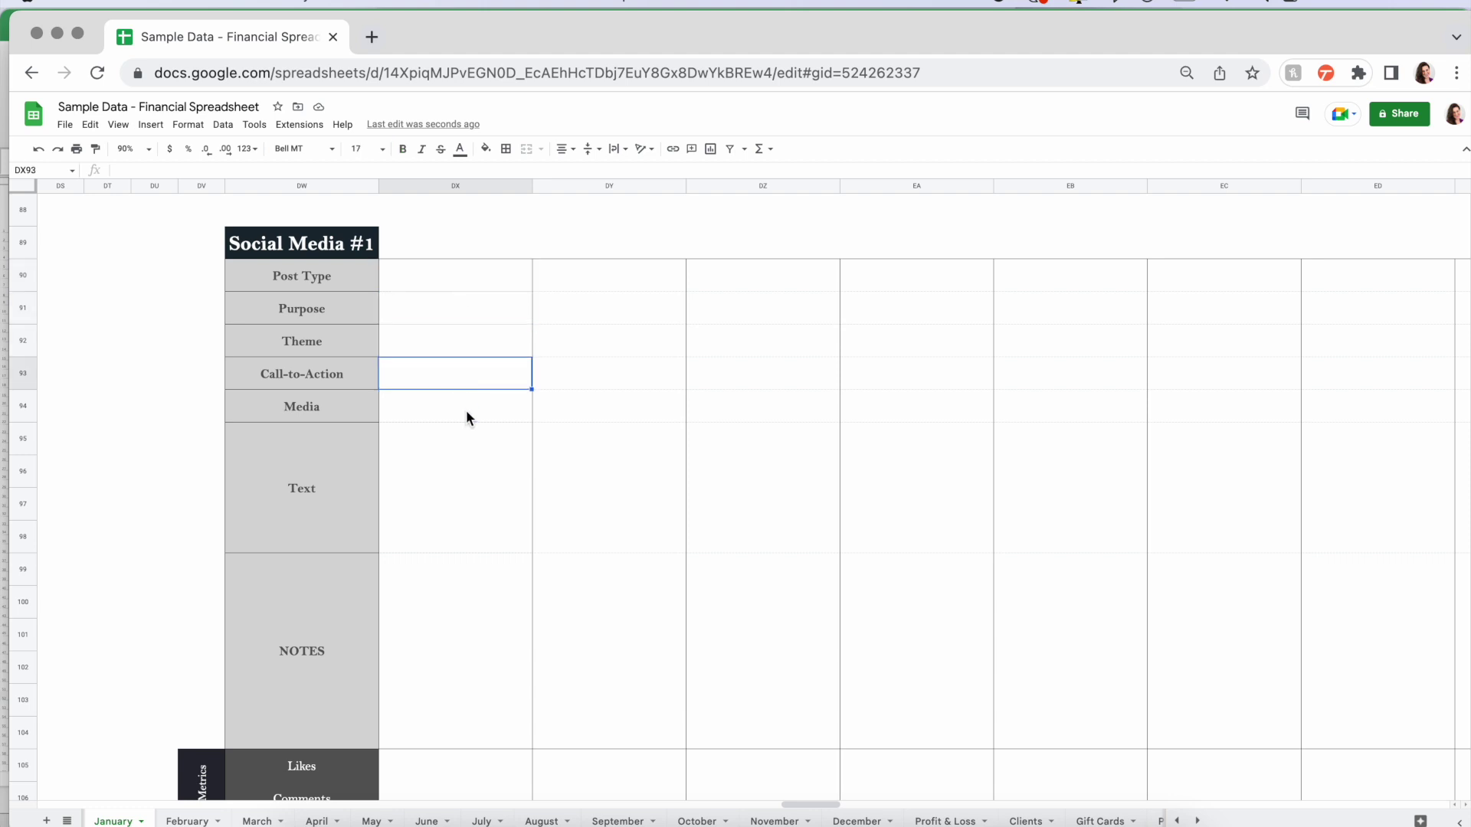
{"action": "left_click", "coordinate": [466, 414]}
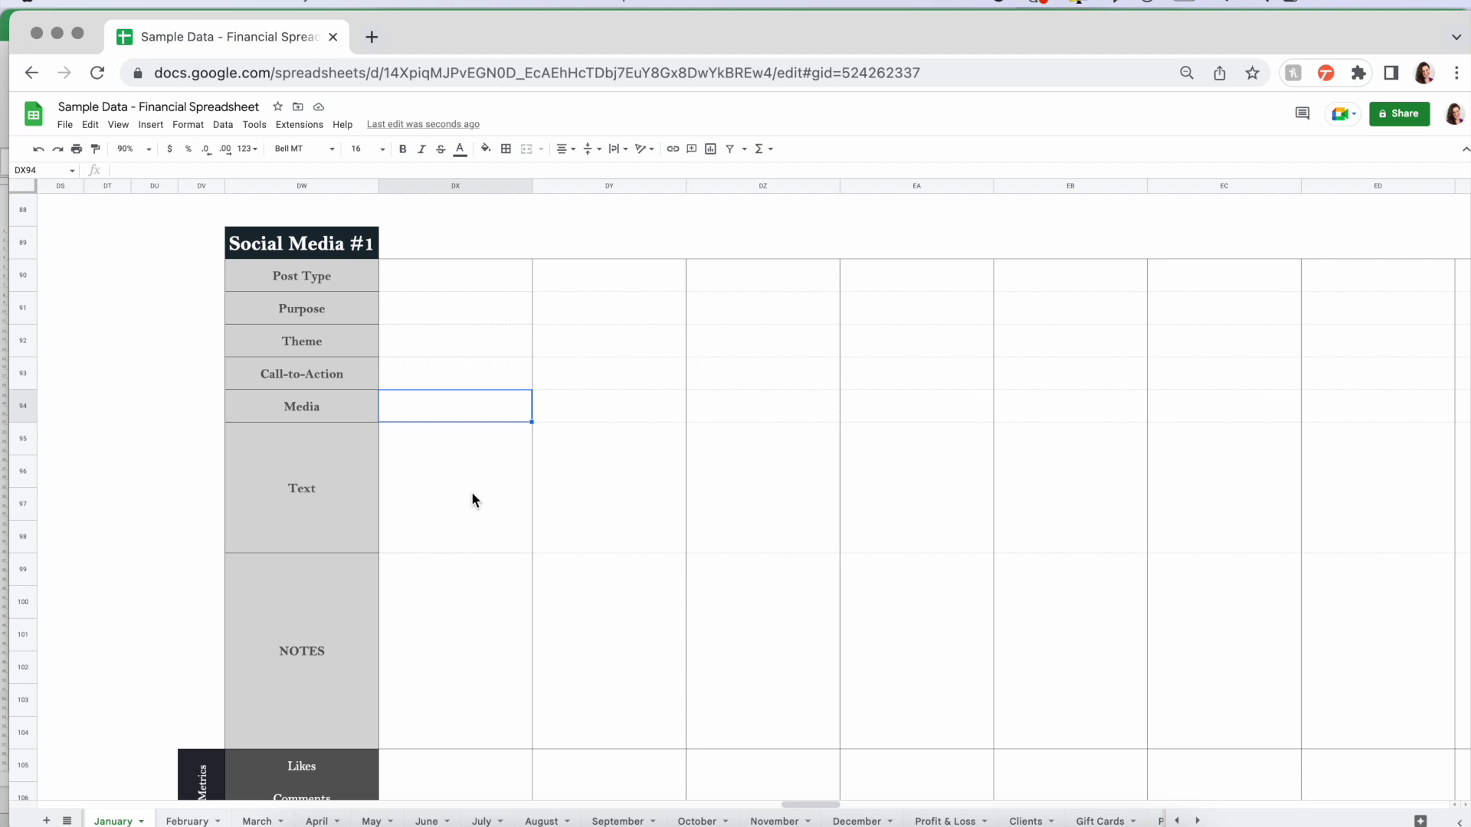
{"action": "left_click", "coordinate": [471, 499]}
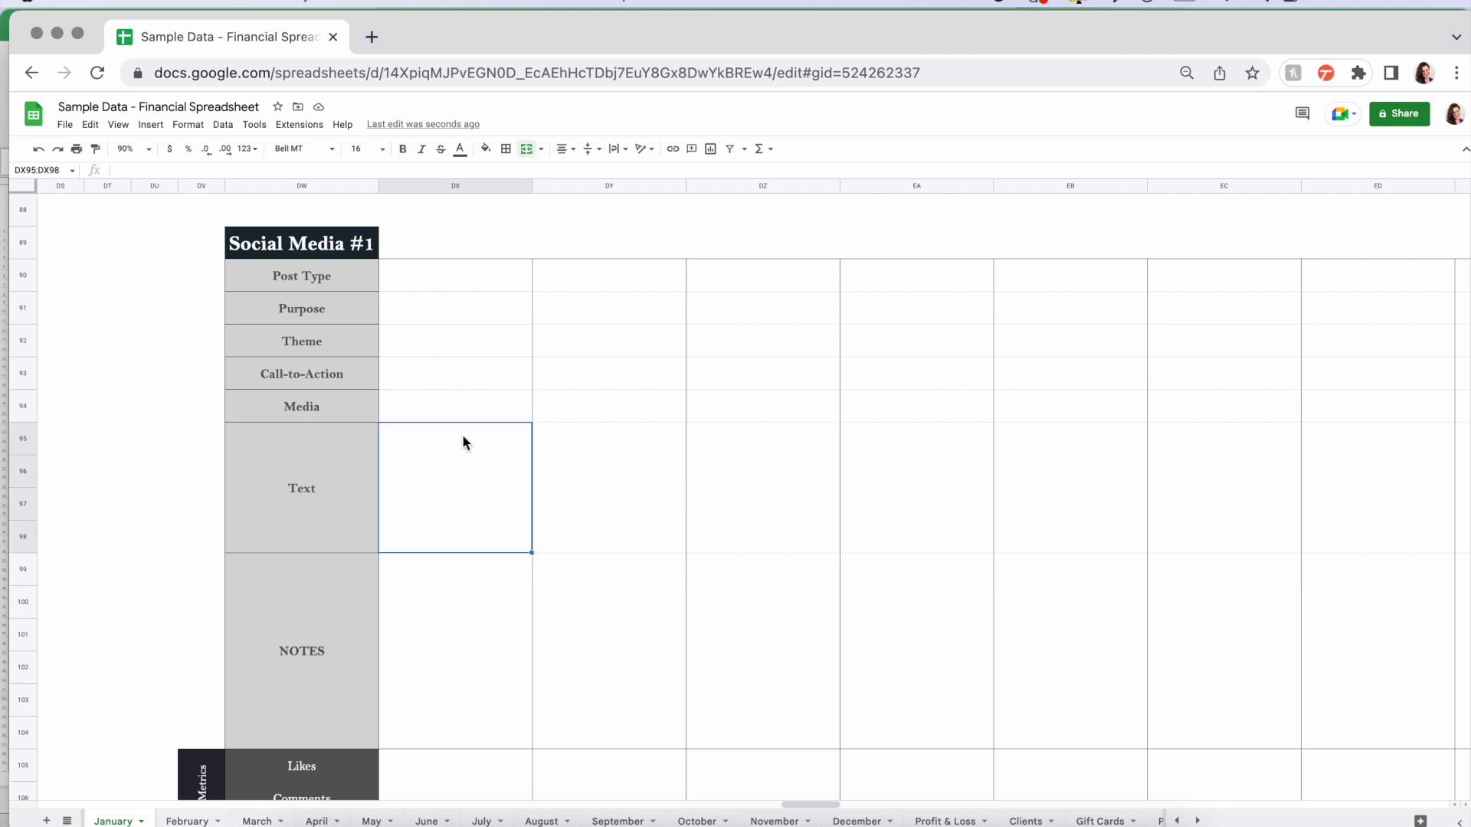
{"action": "left_click", "coordinate": [483, 651]}
{"action": "scroll", "coordinate": [483, 651], "scroll_direction": "down", "scroll_amount": 5}
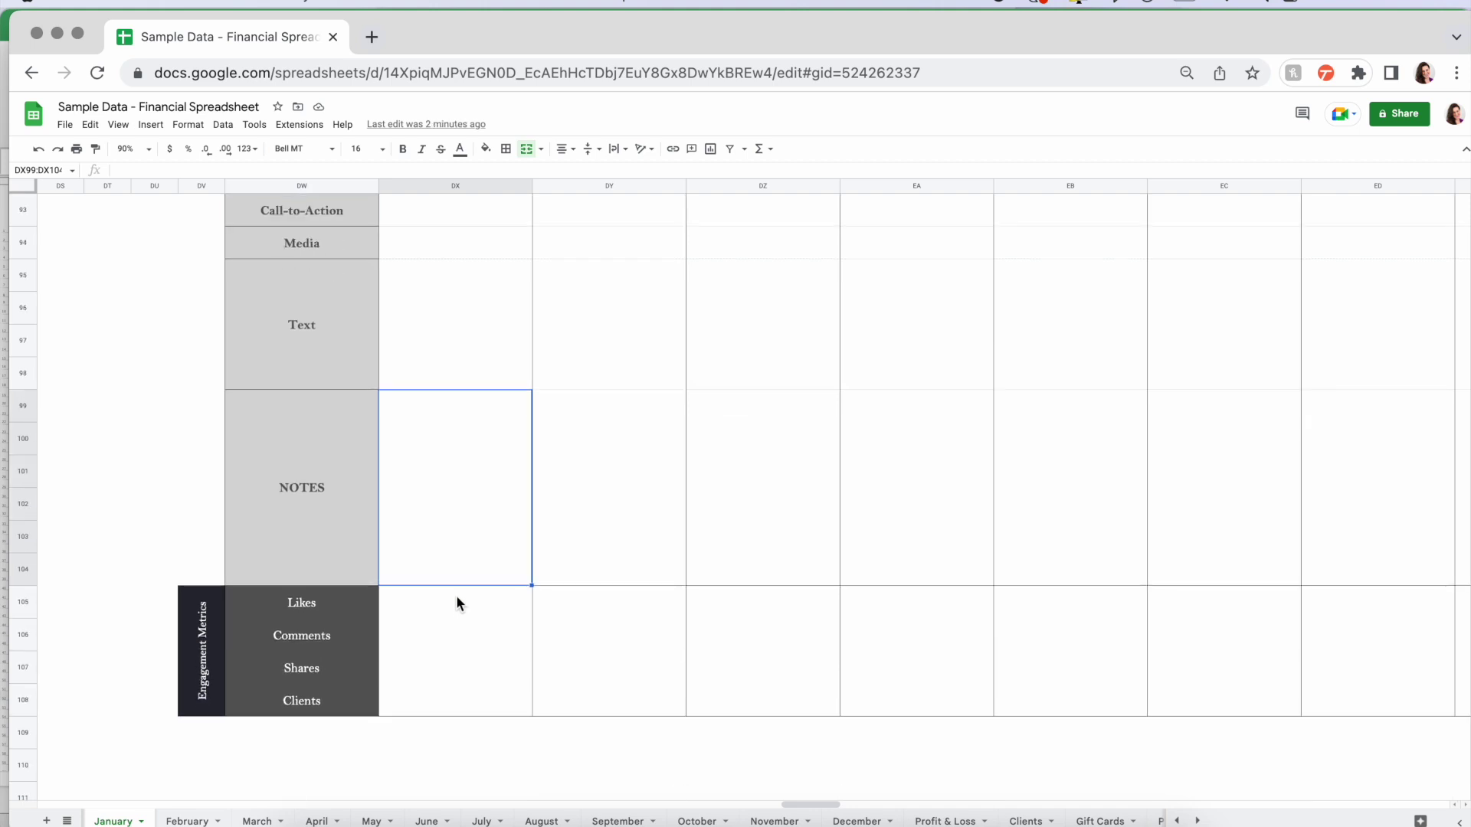
{"action": "left_click_drag", "start_coordinate": [456, 595], "coordinate": [456, 704]}
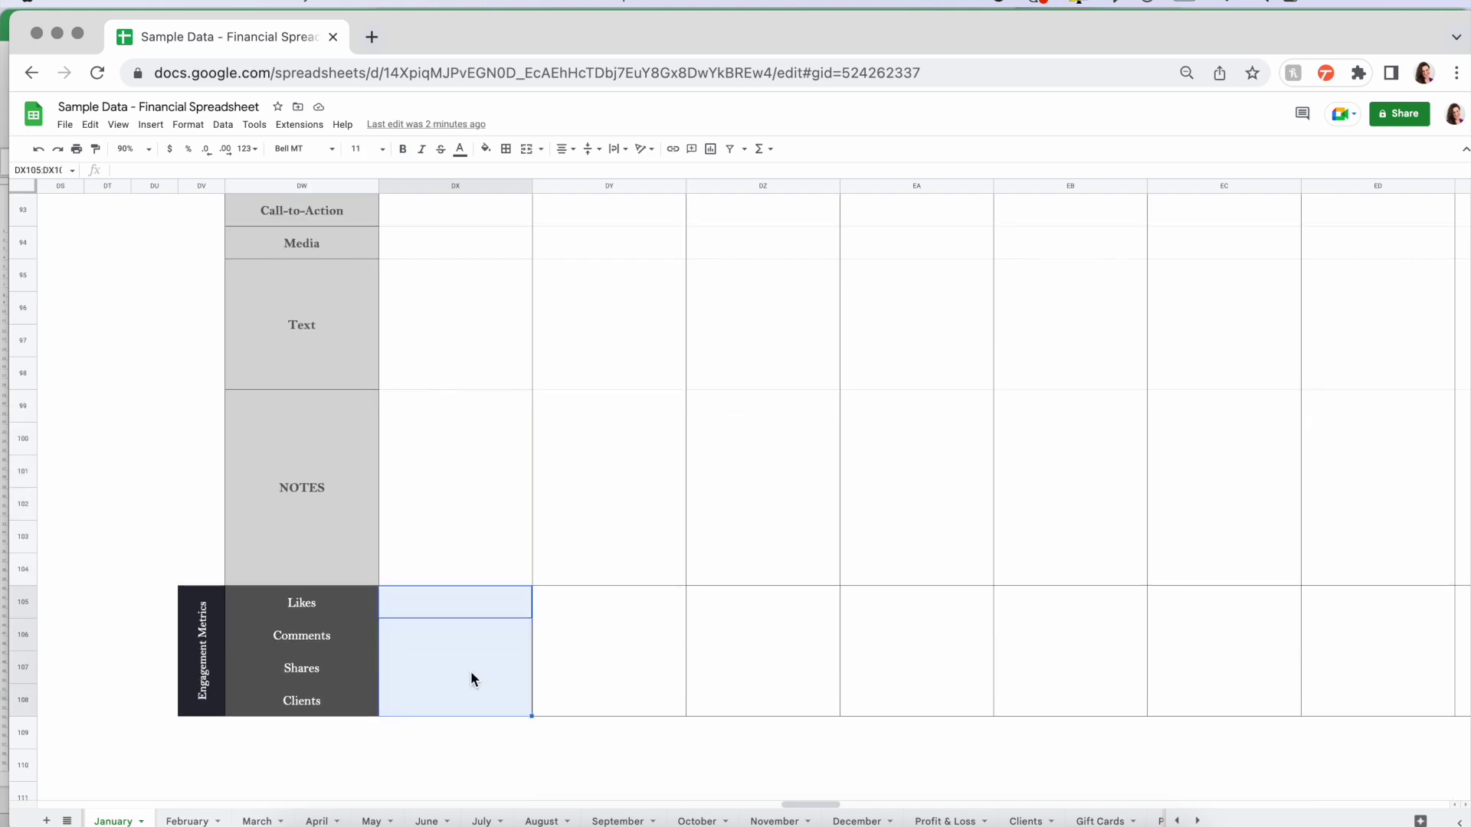
{"action": "scroll", "coordinate": [471, 671], "scroll_direction": "down", "scroll_amount": 10}
{"action": "scroll", "coordinate": [470, 671], "scroll_direction": "right", "scroll_amount": 1}
{"action": "scroll", "coordinate": [470, 674], "scroll_direction": "down", "scroll_amount": 13}
{"action": "scroll", "coordinate": [470, 674], "scroll_direction": "right", "scroll_amount": 1}
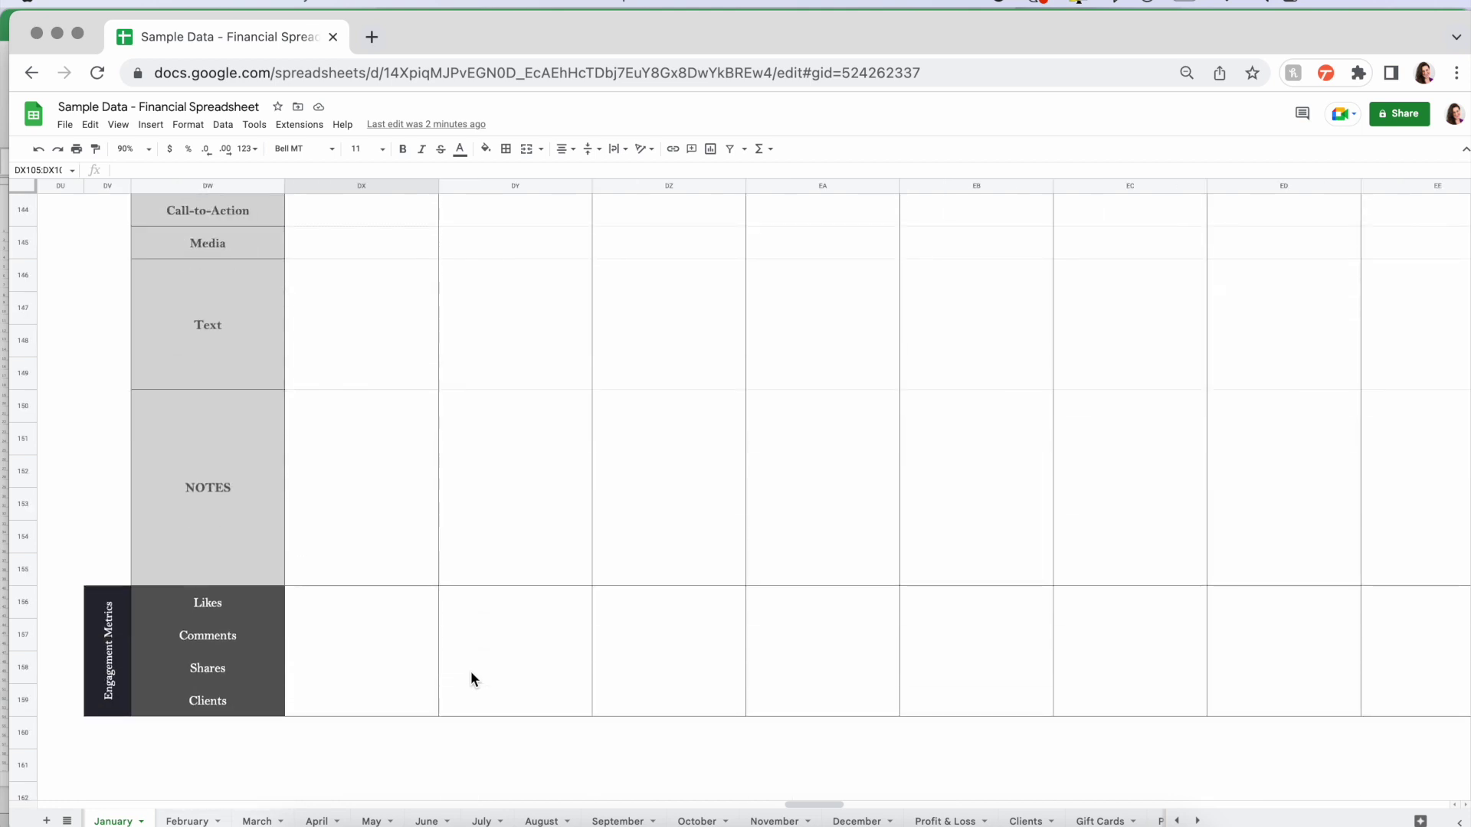
{"action": "scroll", "coordinate": [470, 674], "scroll_direction": "up", "scroll_amount": 20}
{"action": "scroll", "coordinate": [470, 671], "scroll_direction": "up", "scroll_amount": 20}
{"action": "scroll", "coordinate": [471, 671], "scroll_direction": "right", "scroll_amount": 2}
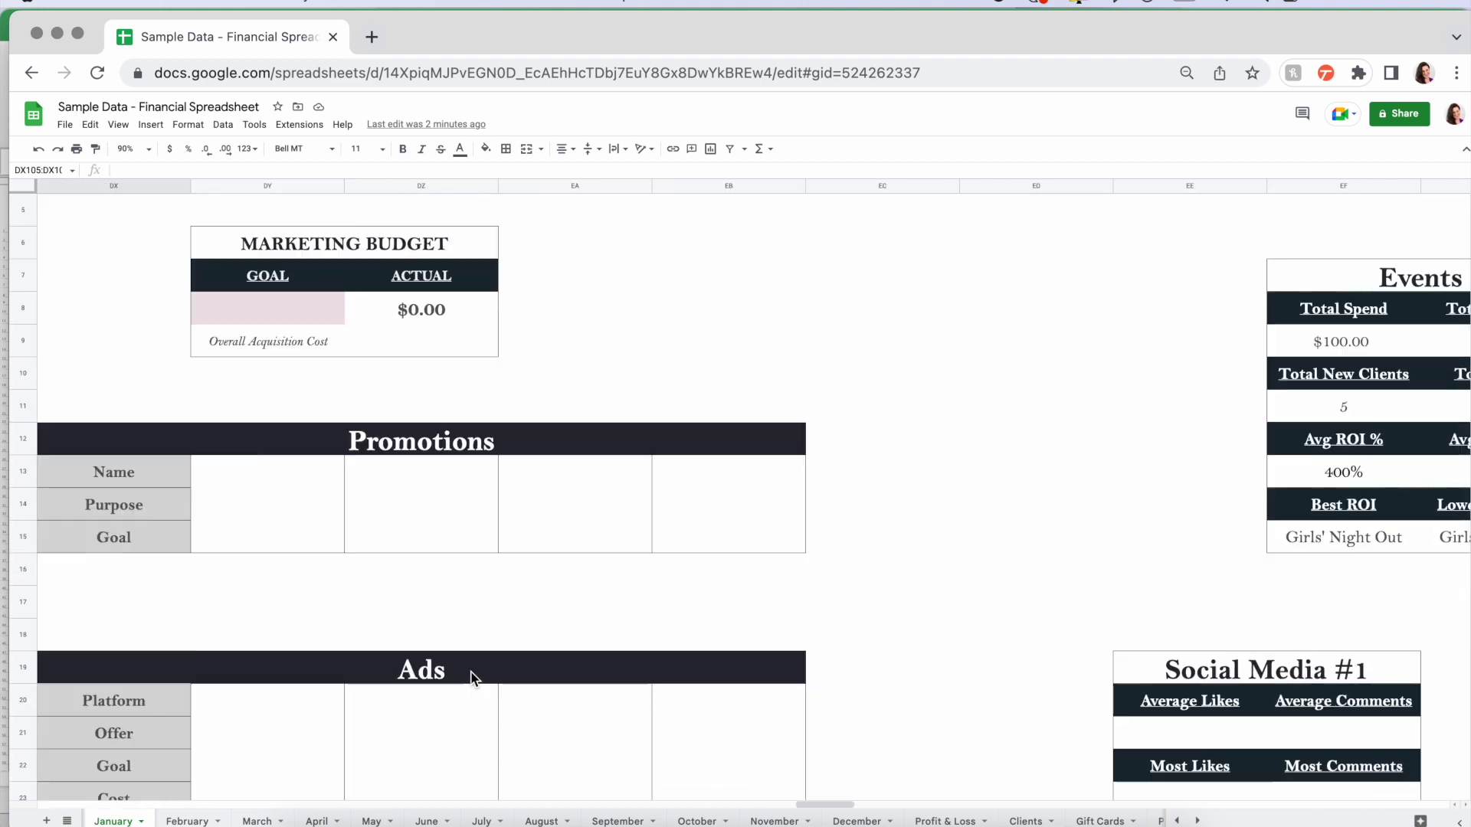
{"action": "scroll", "coordinate": [471, 675], "scroll_direction": "right", "scroll_amount": 4}
{"action": "scroll", "coordinate": [472, 675], "scroll_direction": "down", "scroll_amount": 1}
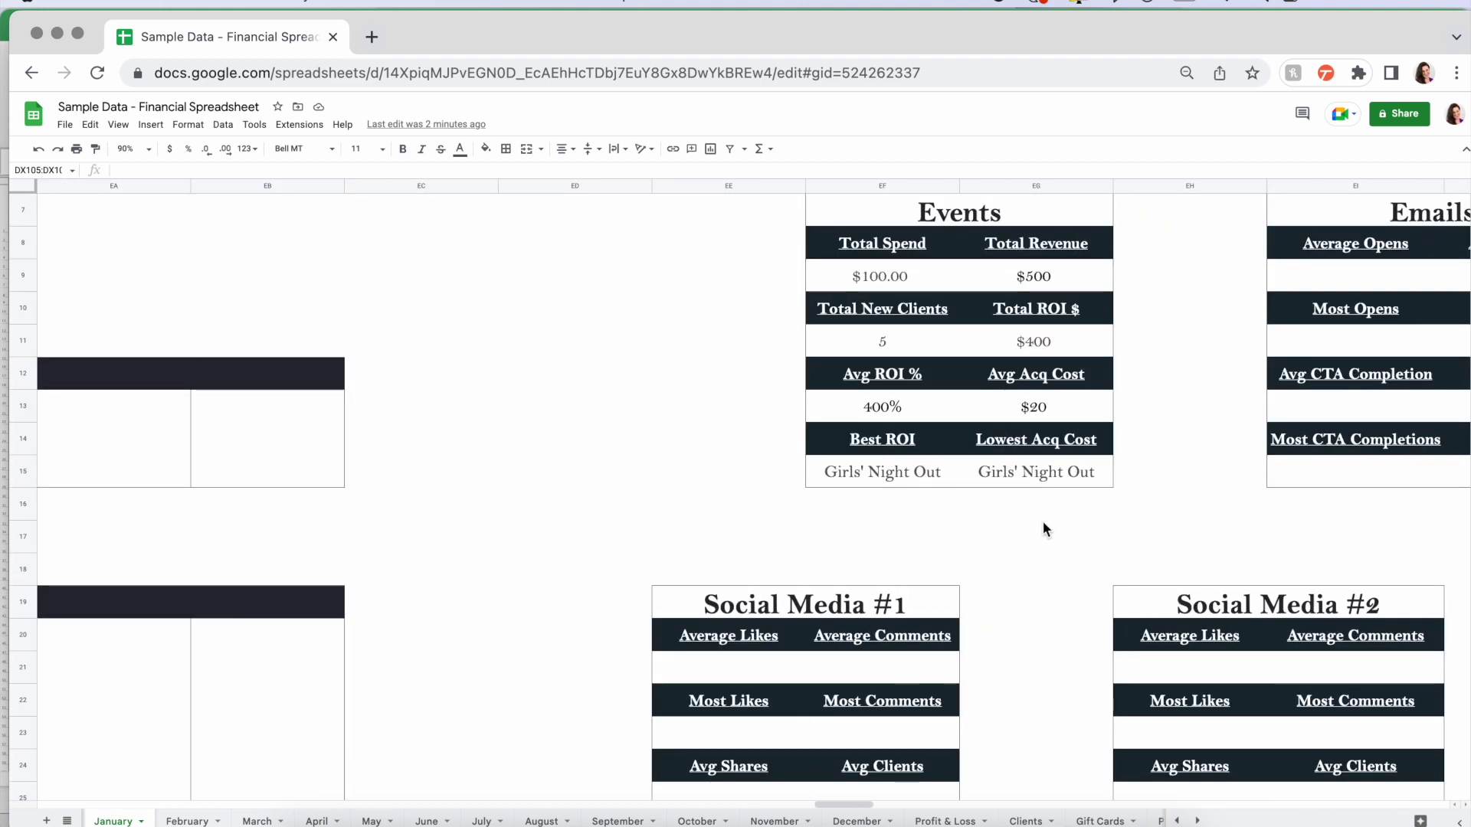
{"action": "scroll", "coordinate": [1041, 525], "scroll_direction": "up", "scroll_amount": 1}
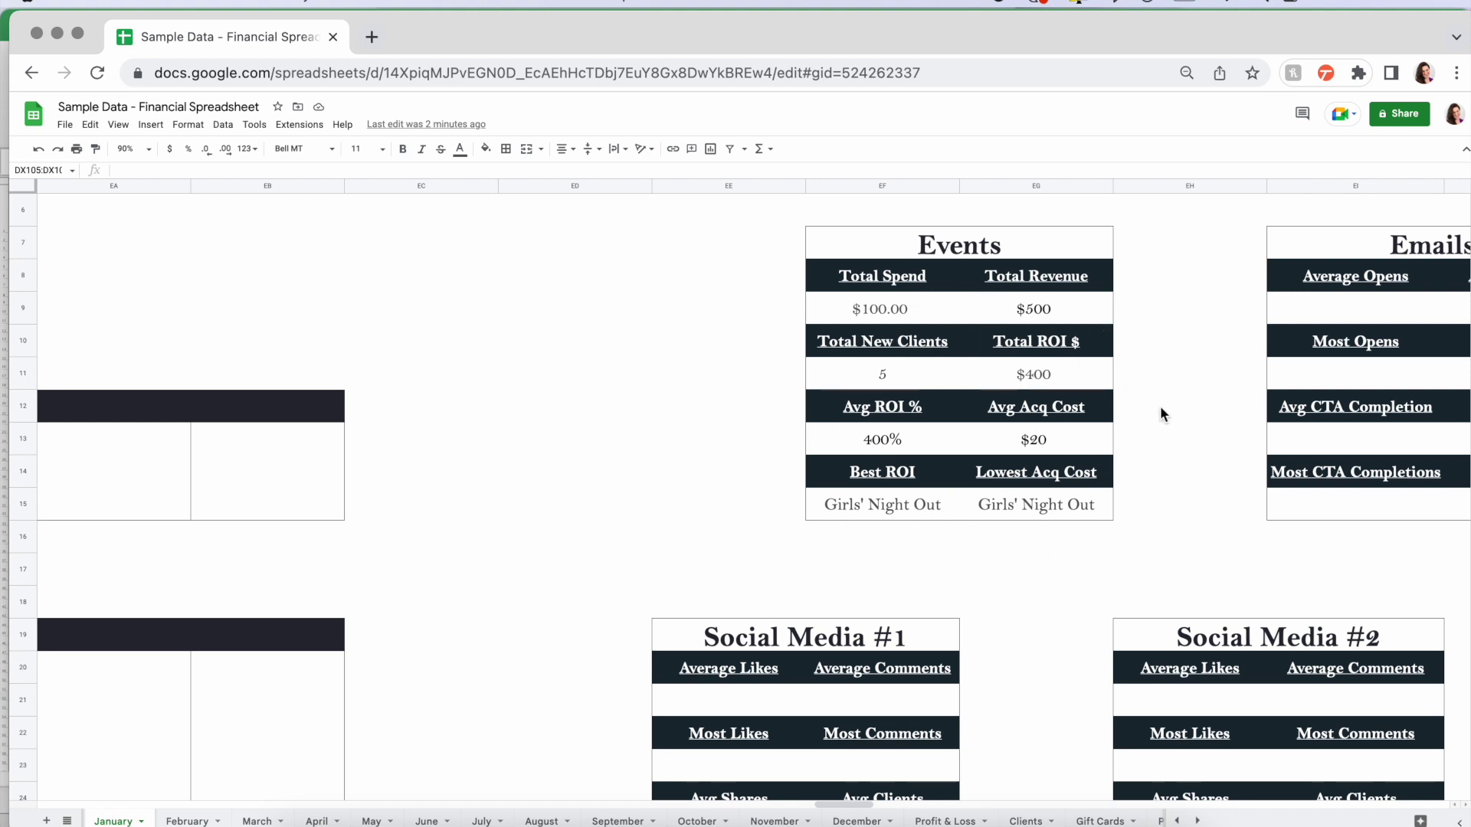
{"action": "scroll", "coordinate": [1165, 476], "scroll_direction": "right", "scroll_amount": 4}
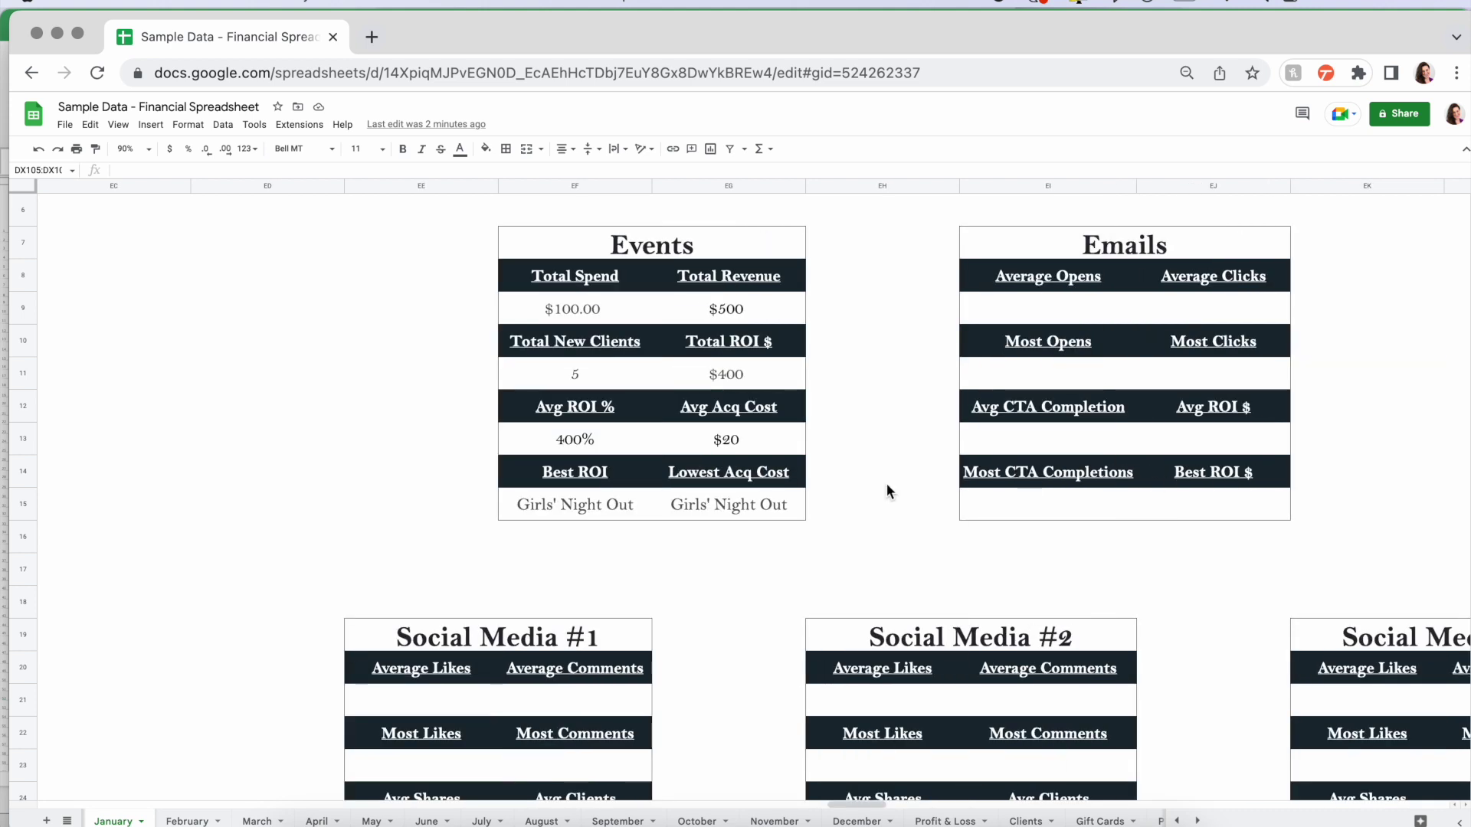
{"action": "scroll", "coordinate": [738, 476], "scroll_direction": "up", "scroll_amount": 4}
{"action": "scroll", "coordinate": [738, 482], "scroll_direction": "left", "scroll_amount": 4}
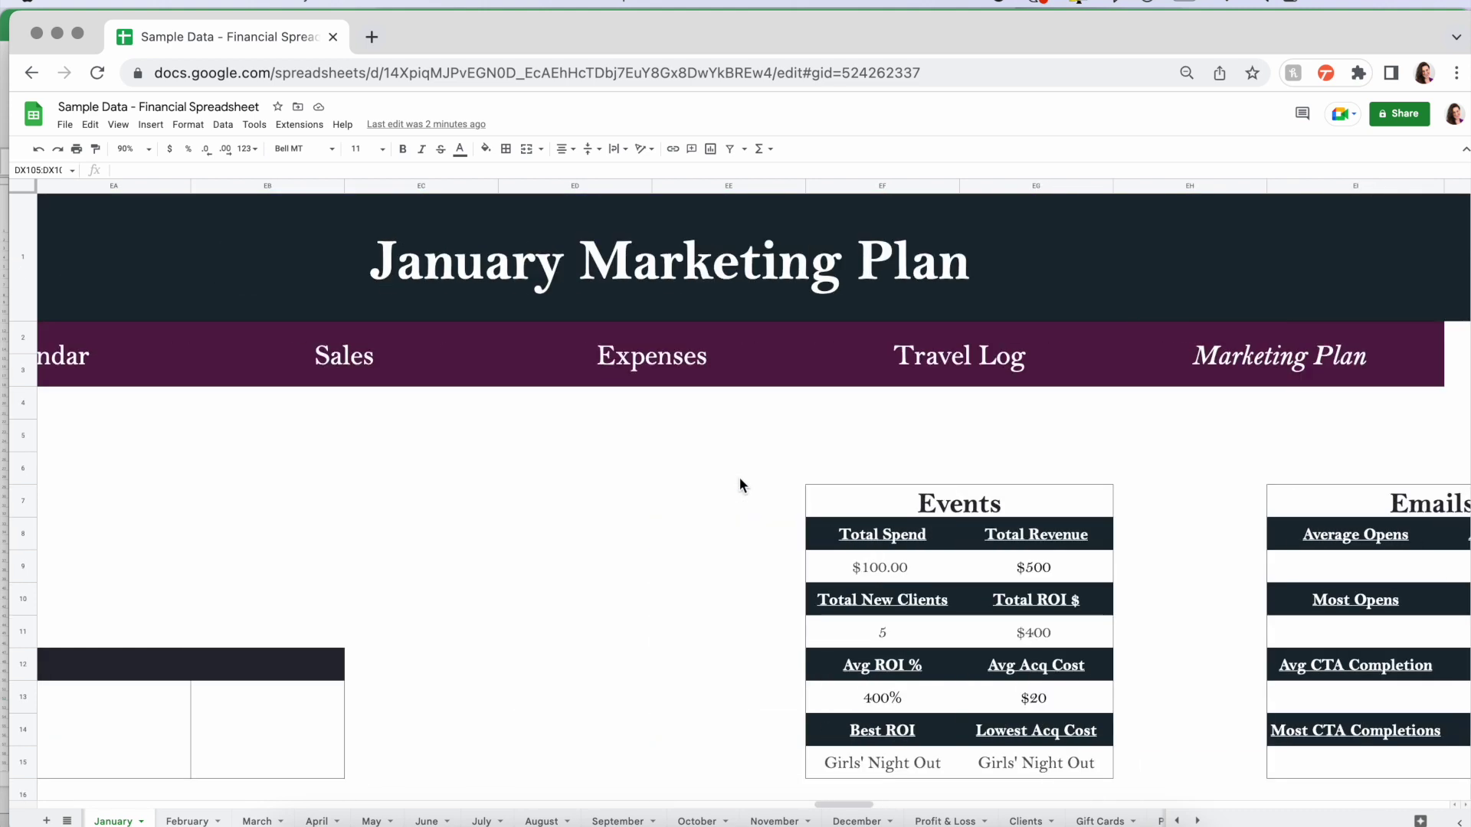
{"action": "scroll", "coordinate": [476, 486], "scroll_direction": "left", "scroll_amount": 2}
- Jump to the January calendar and inspect the Girls' Night Out event on day 29
{"action": "left_click", "coordinate": [213, 358]}
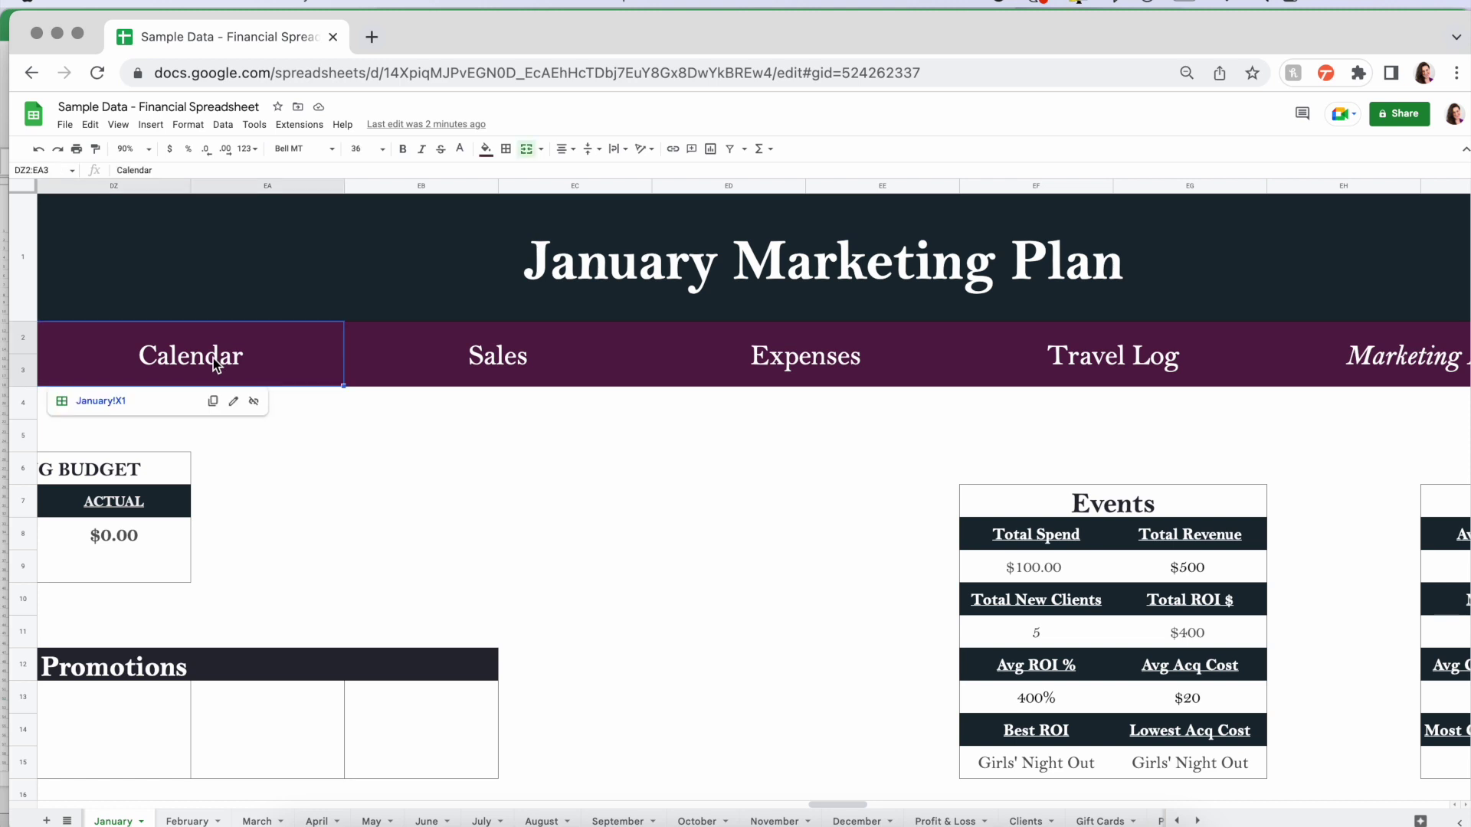
{"action": "left_click", "coordinate": [84, 403]}
{"action": "scroll", "coordinate": [344, 642], "scroll_direction": "down", "scroll_amount": 5}
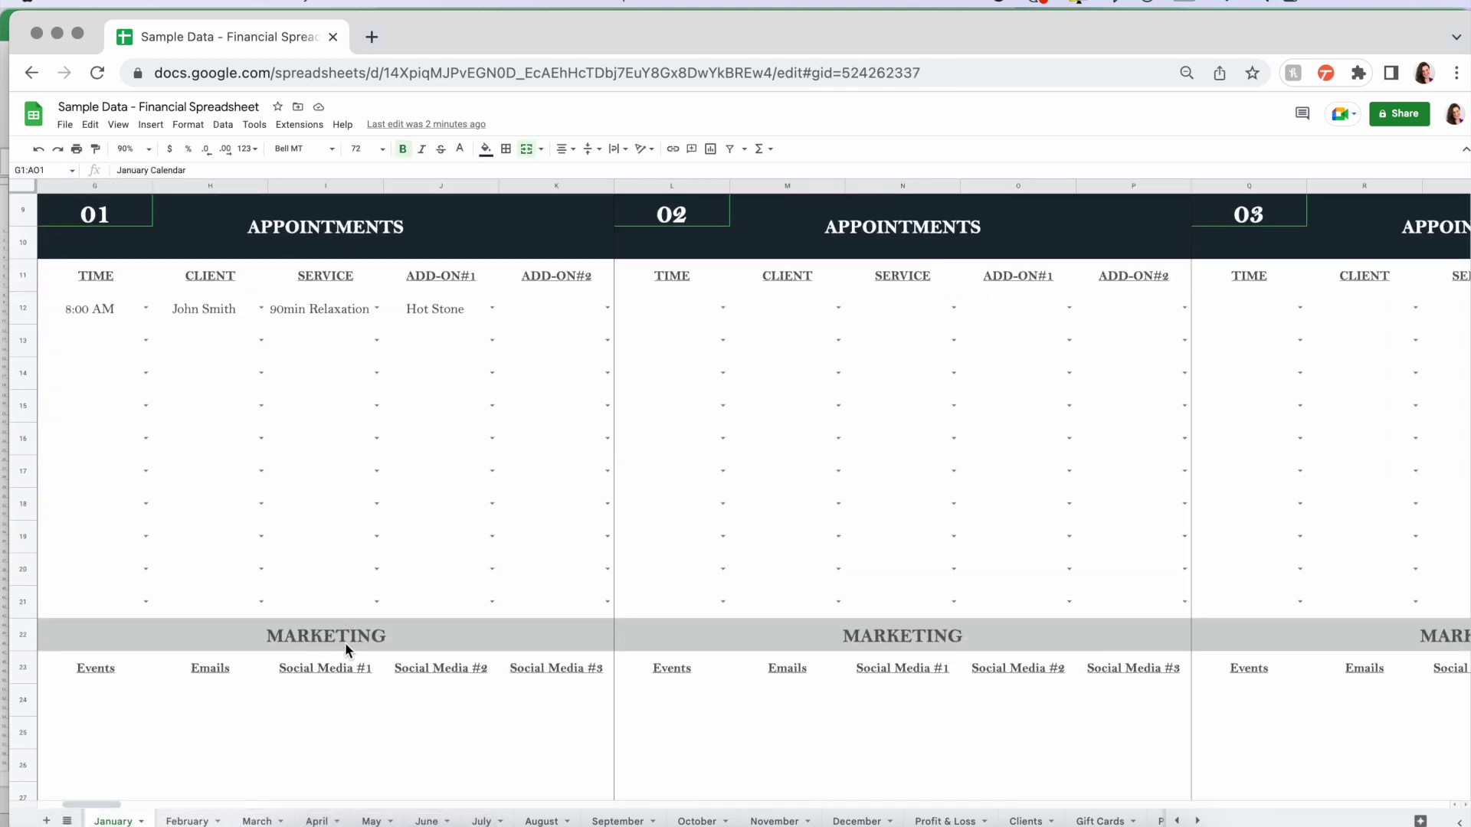
{"action": "scroll", "coordinate": [344, 642], "scroll_direction": "down", "scroll_amount": 10}
{"action": "scroll", "coordinate": [345, 642], "scroll_direction": "right", "scroll_amount": 5}
{"action": "scroll", "coordinate": [346, 648], "scroll_direction": "down", "scroll_amount": 8}
{"action": "scroll", "coordinate": [345, 647], "scroll_direction": "right", "scroll_amount": 5}
{"action": "scroll", "coordinate": [344, 648], "scroll_direction": "left", "scroll_amount": 10}
{"action": "scroll", "coordinate": [345, 647], "scroll_direction": "up", "scroll_amount": 3}
{"action": "scroll", "coordinate": [345, 648], "scroll_direction": "down", "scroll_amount": 8}
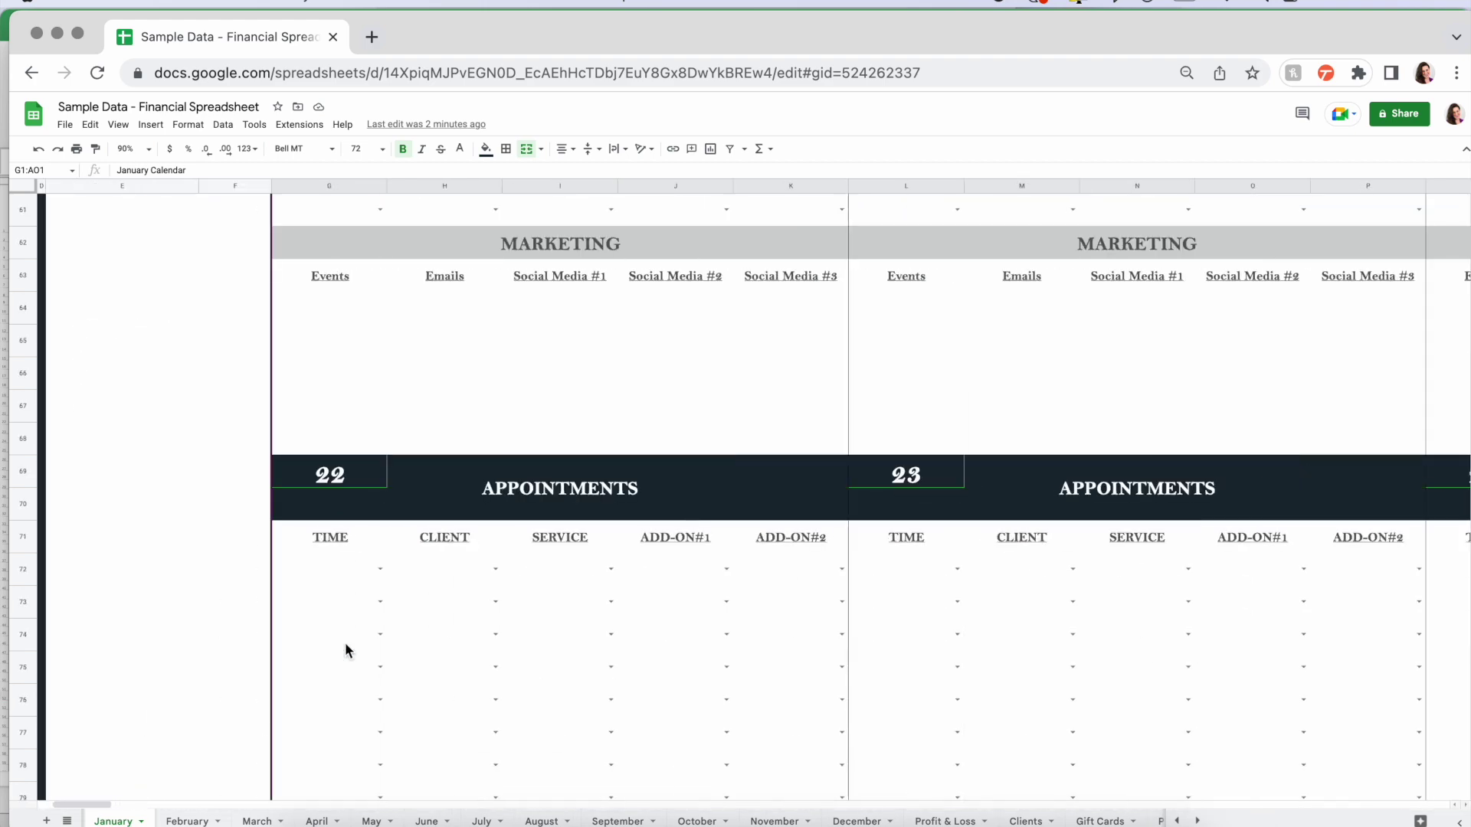
{"action": "scroll", "coordinate": [345, 643], "scroll_direction": "down", "scroll_amount": 5}
{"action": "scroll", "coordinate": [345, 644], "scroll_direction": "right", "scroll_amount": 2}
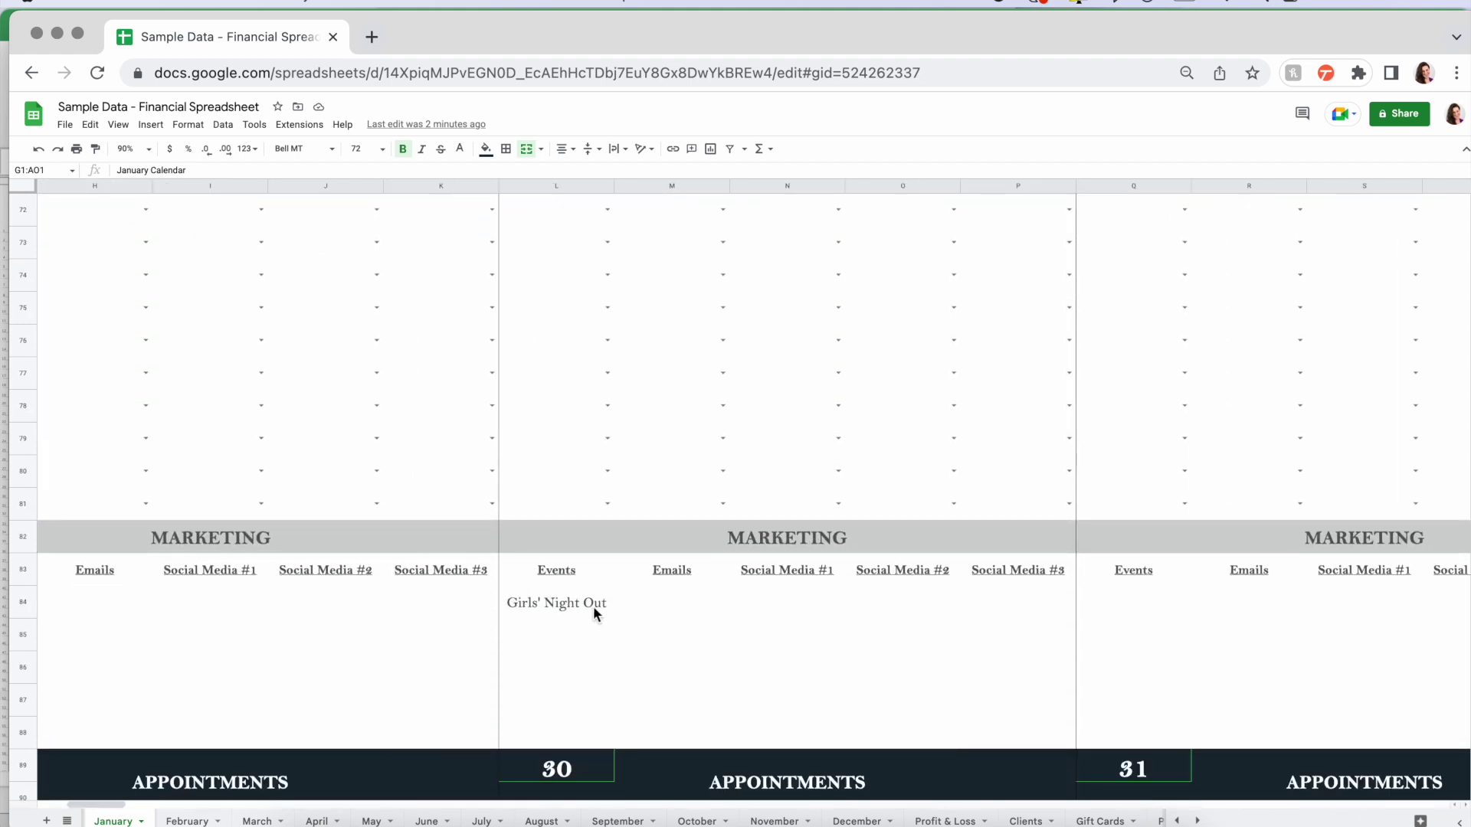
{"action": "left_click", "coordinate": [568, 609]}
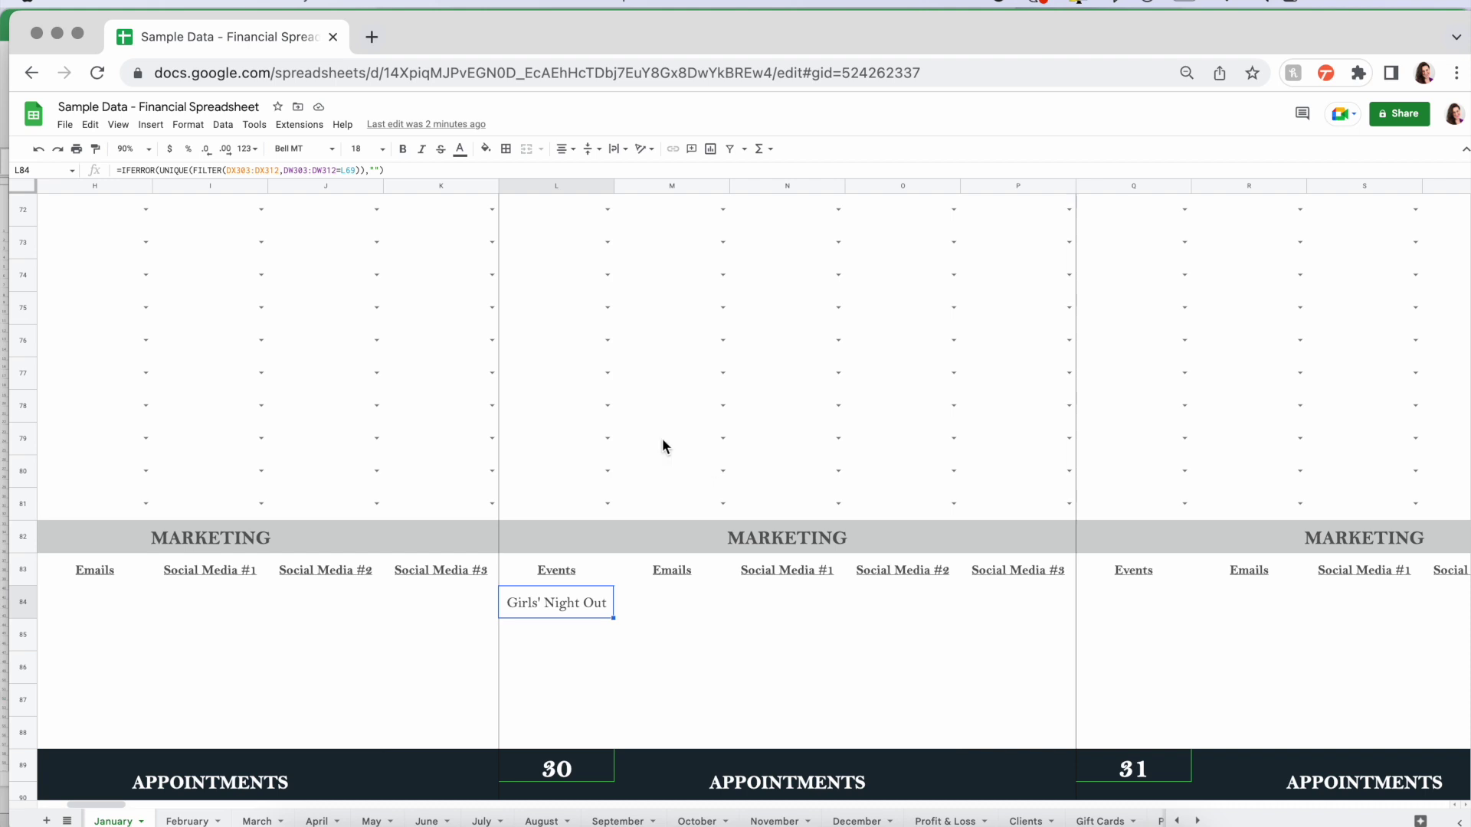
- Set the calendar to 50% zoom and scroll back to the top
{"action": "left_click", "coordinate": [149, 150]}
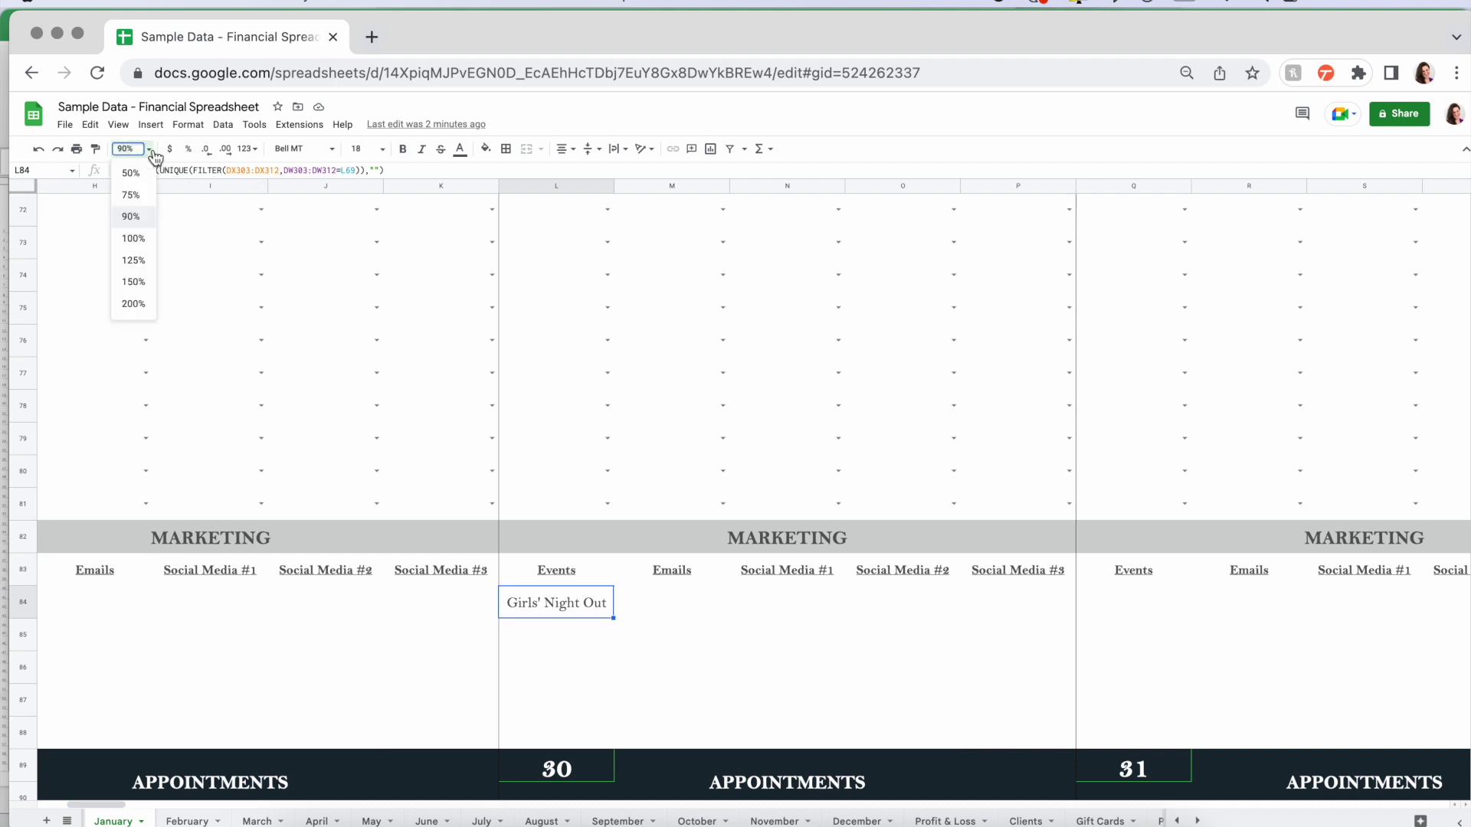
{"action": "left_click", "coordinate": [132, 174]}
{"action": "scroll", "coordinate": [449, 482], "scroll_direction": "up", "scroll_amount": 5}
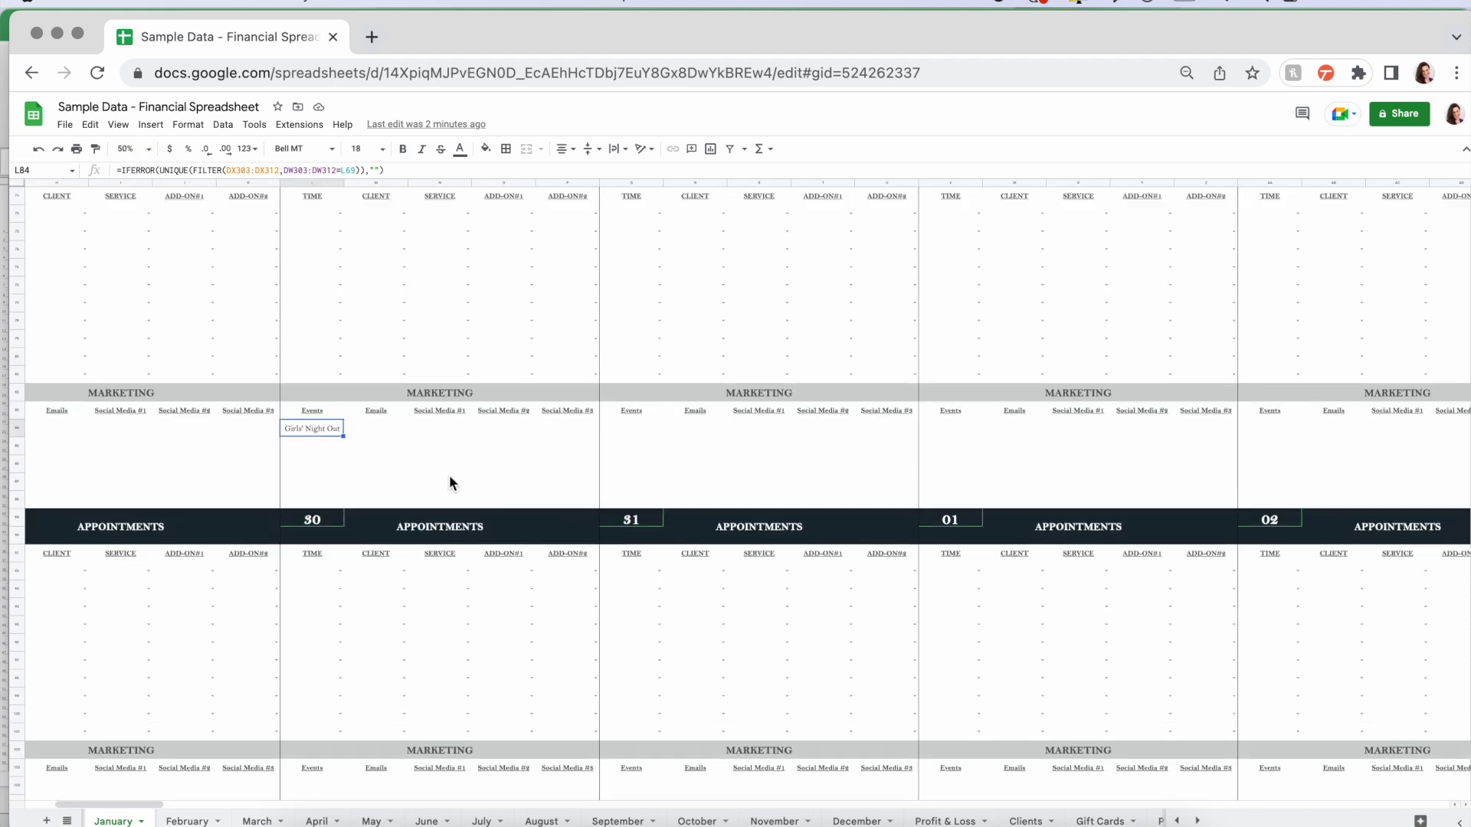
{"action": "scroll", "coordinate": [449, 482], "scroll_direction": "up", "scroll_amount": 10}
{"action": "scroll", "coordinate": [449, 482], "scroll_direction": "left", "scroll_amount": 4}
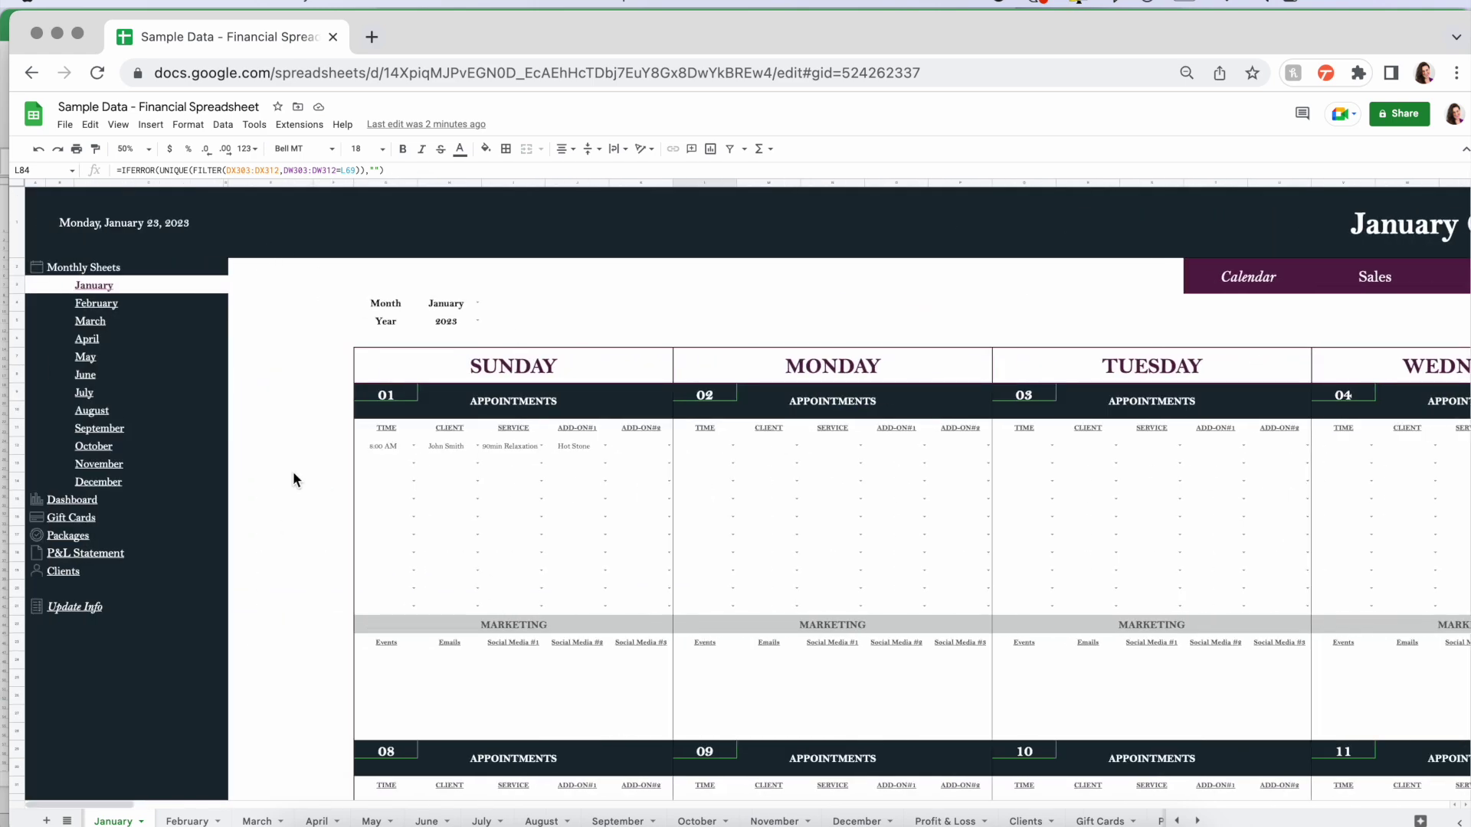
- Open the Dashboard sheet from the sidebar link
{"action": "left_click", "coordinate": [72, 499]}
{"action": "left_click", "coordinate": [110, 523]}
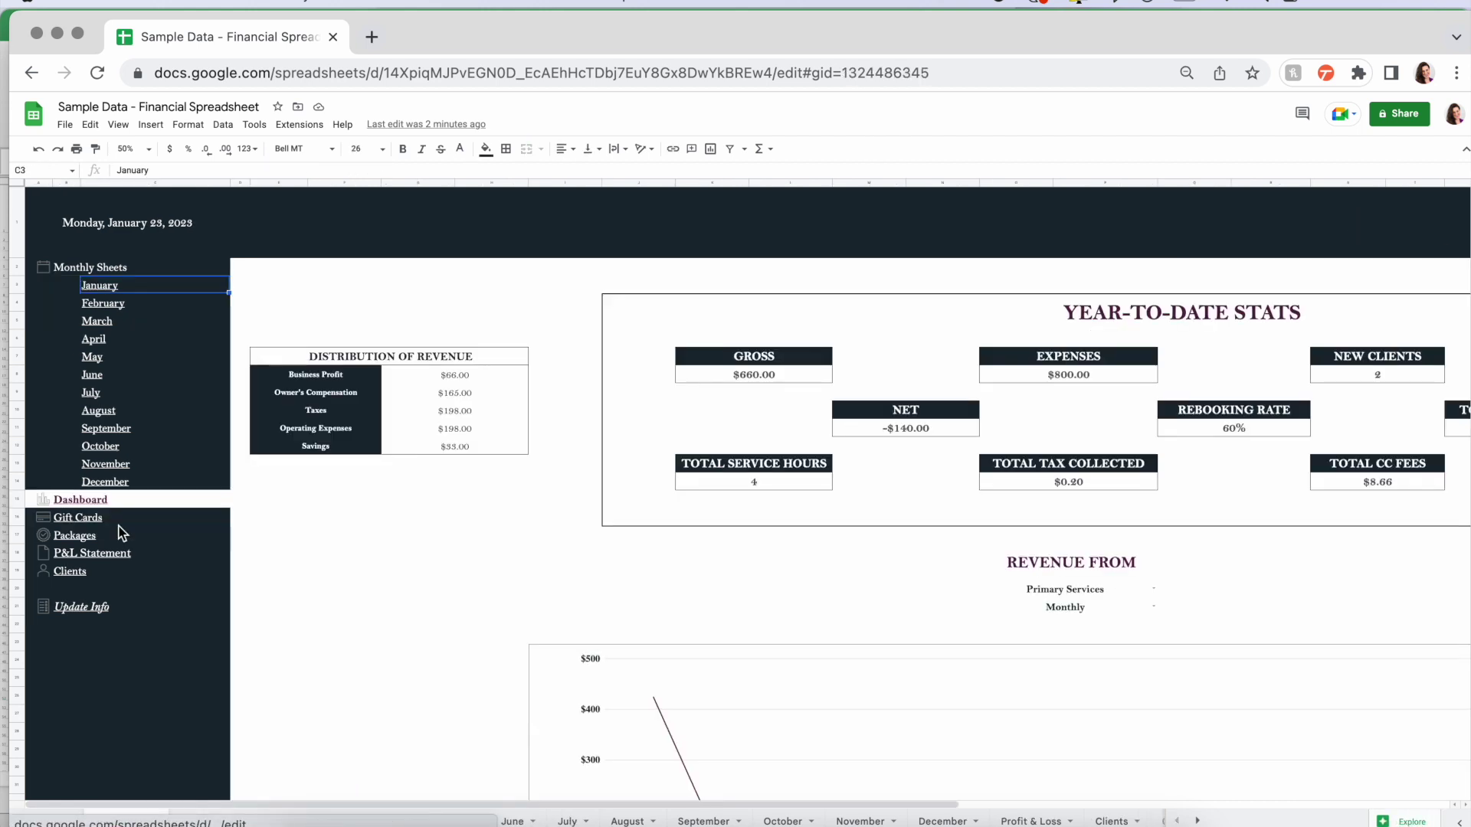
{"action": "scroll", "coordinate": [551, 575], "scroll_direction": "right", "scroll_amount": 5}
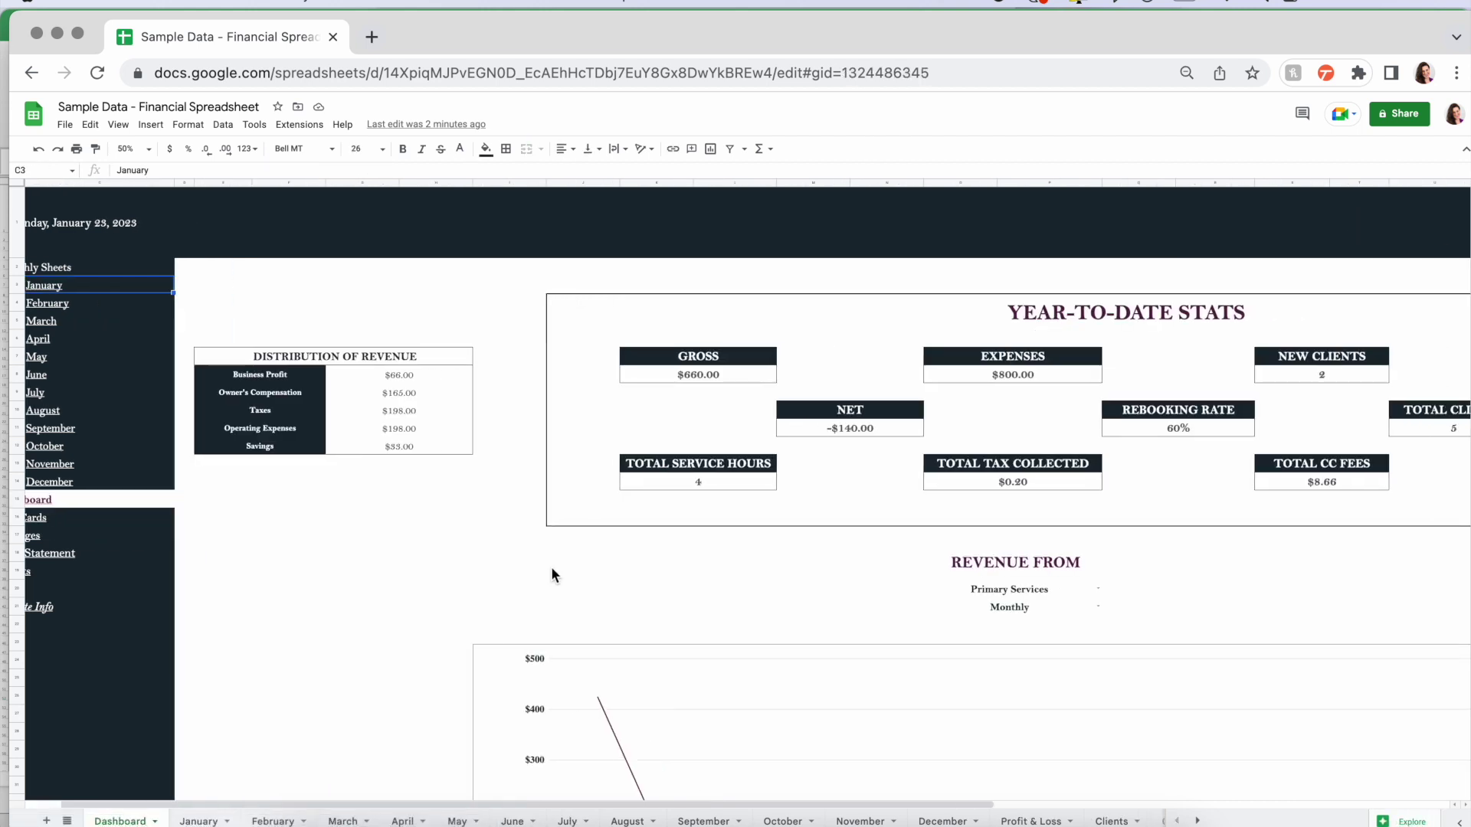
{"action": "scroll", "coordinate": [551, 573], "scroll_direction": "right", "scroll_amount": 2}
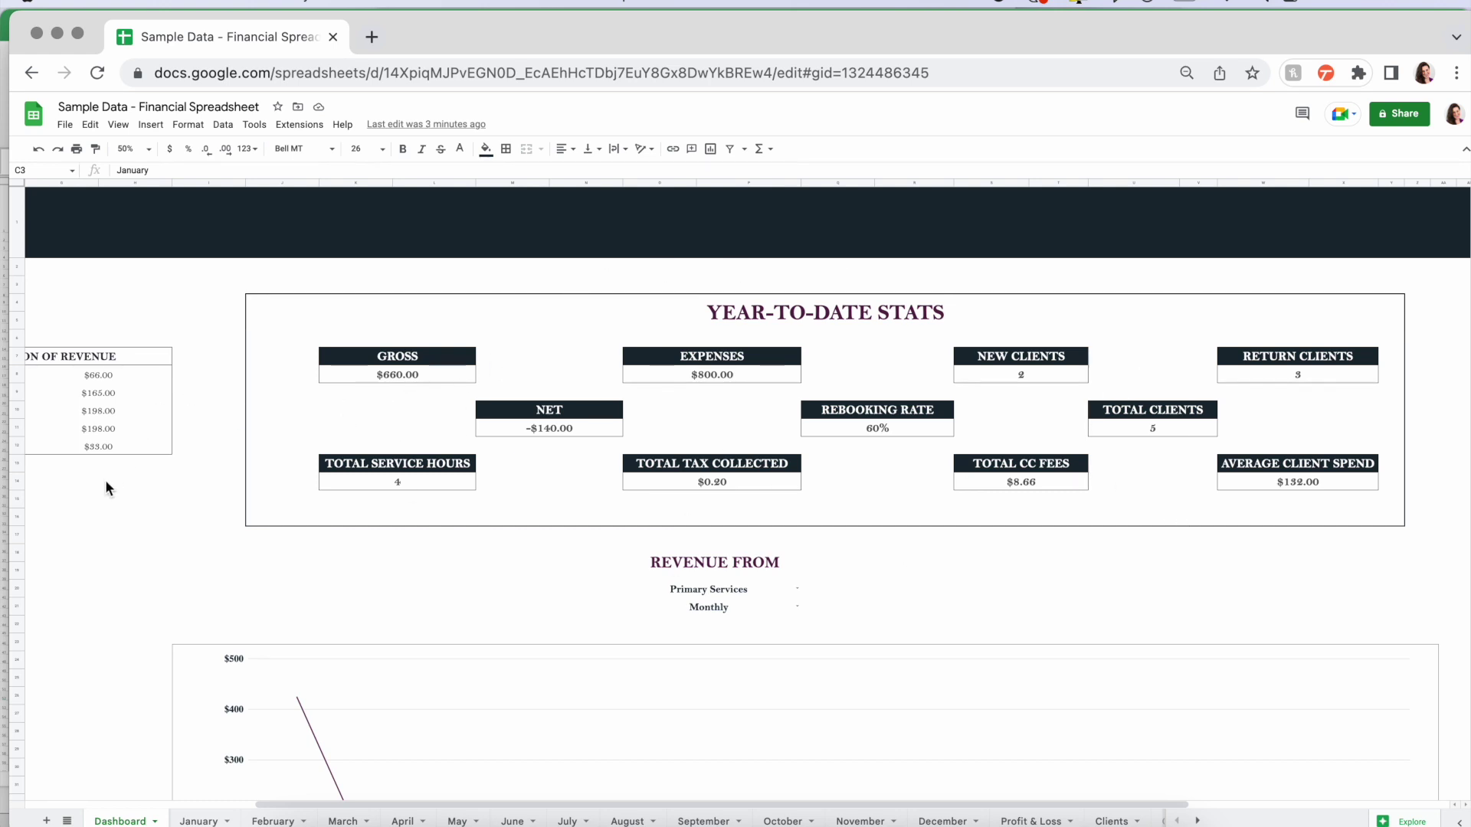
{"action": "scroll", "coordinate": [104, 479], "scroll_direction": "left", "scroll_amount": 2}
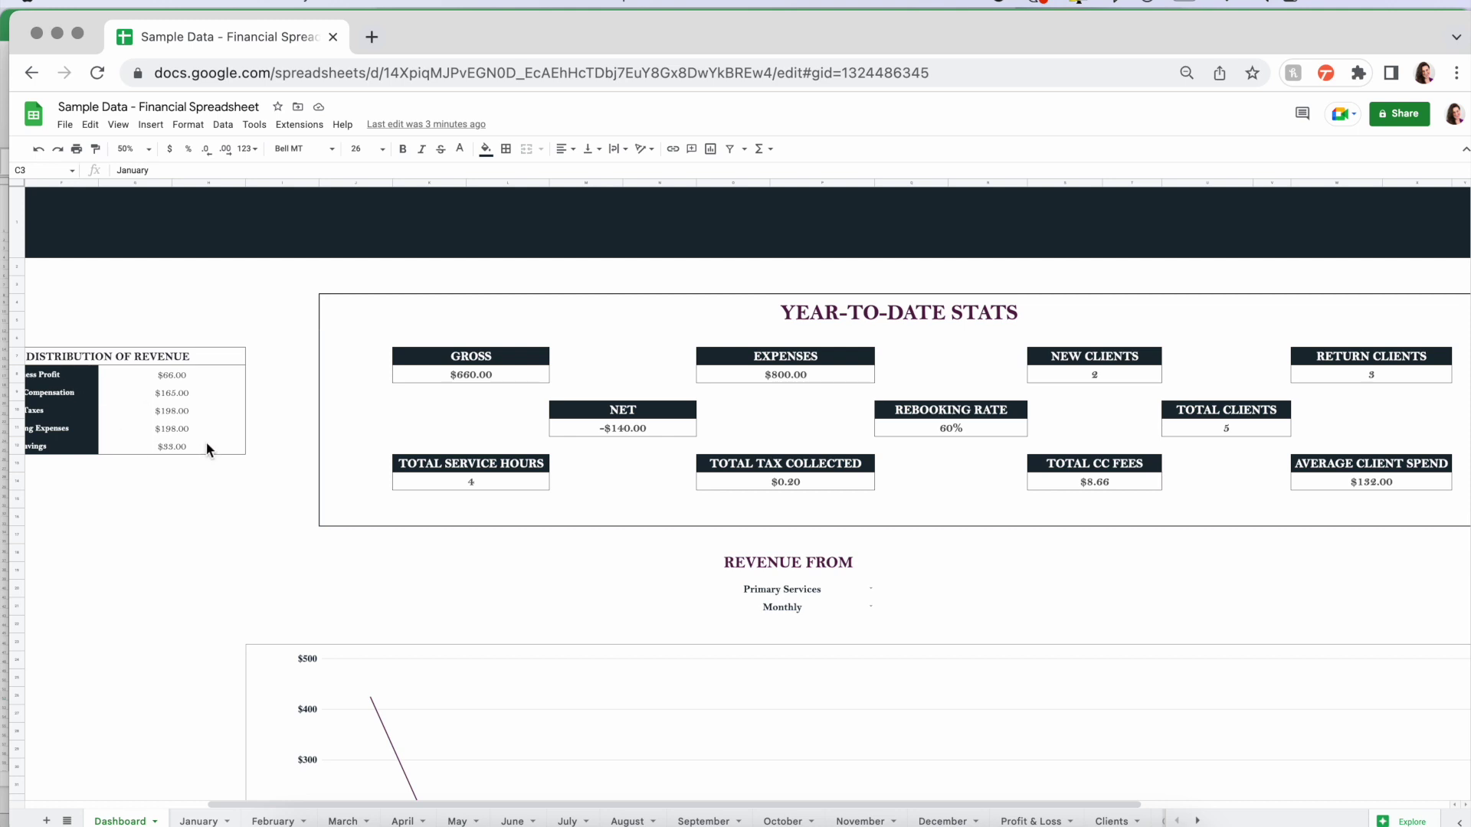
- Inspect the formulas behind GROSS, EXPENSES, NET, TOTAL SERVICE HOURS and TOTAL TAX COLLECTED
{"action": "left_click", "coordinate": [467, 377]}
{"action": "left_click", "coordinate": [803, 374]}
{"action": "left_click", "coordinate": [633, 431]}
{"action": "left_click", "coordinate": [506, 481]}
{"action": "left_click", "coordinate": [771, 484]}
- Scroll through the monthly revenue, client spend and rebooking charts, then select the Gift Cards link
{"action": "scroll", "coordinate": [972, 526], "scroll_direction": "right", "scroll_amount": 2}
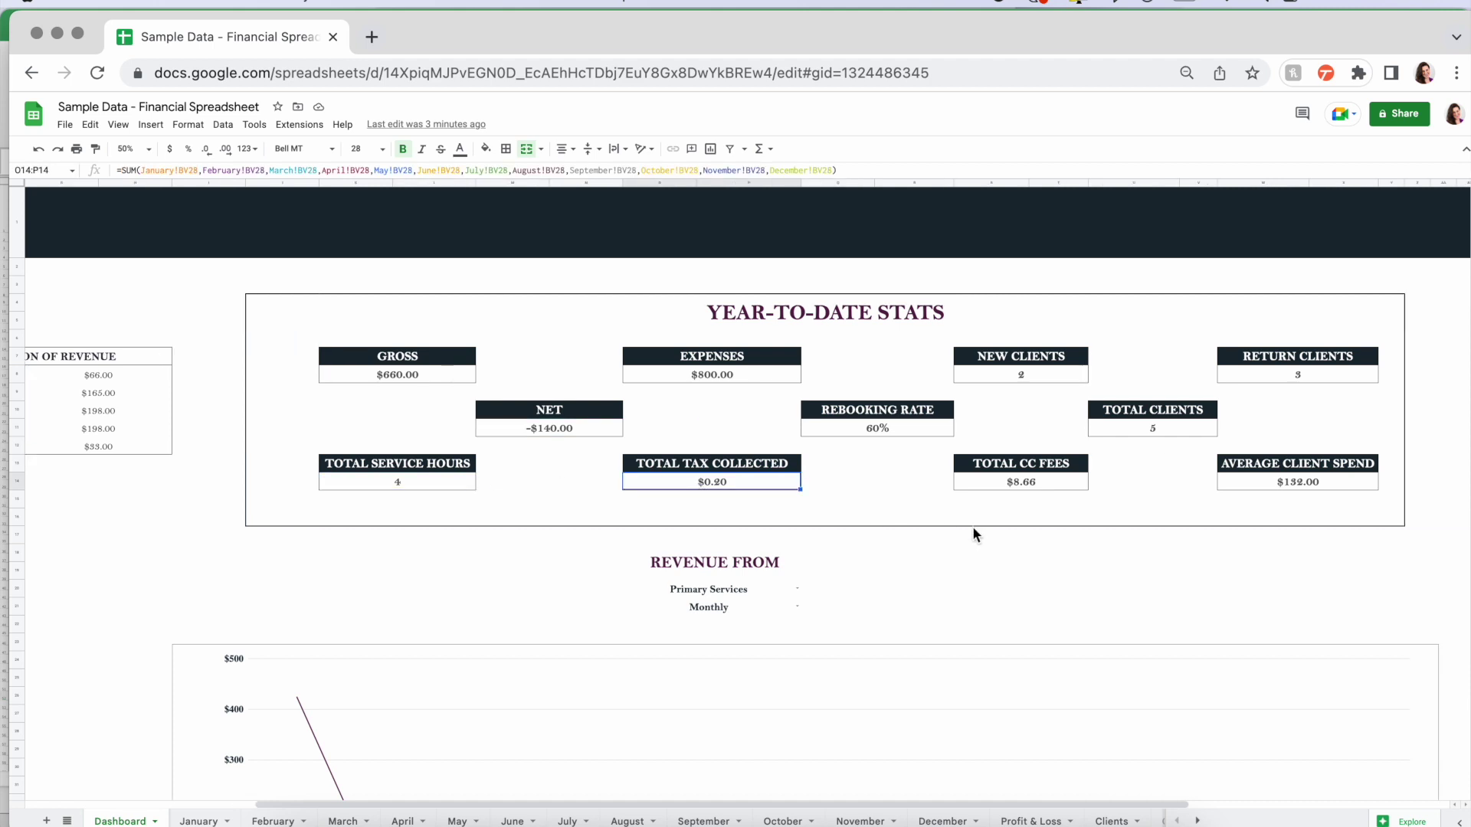
{"action": "scroll", "coordinate": [1046, 576], "scroll_direction": "down", "scroll_amount": 3}
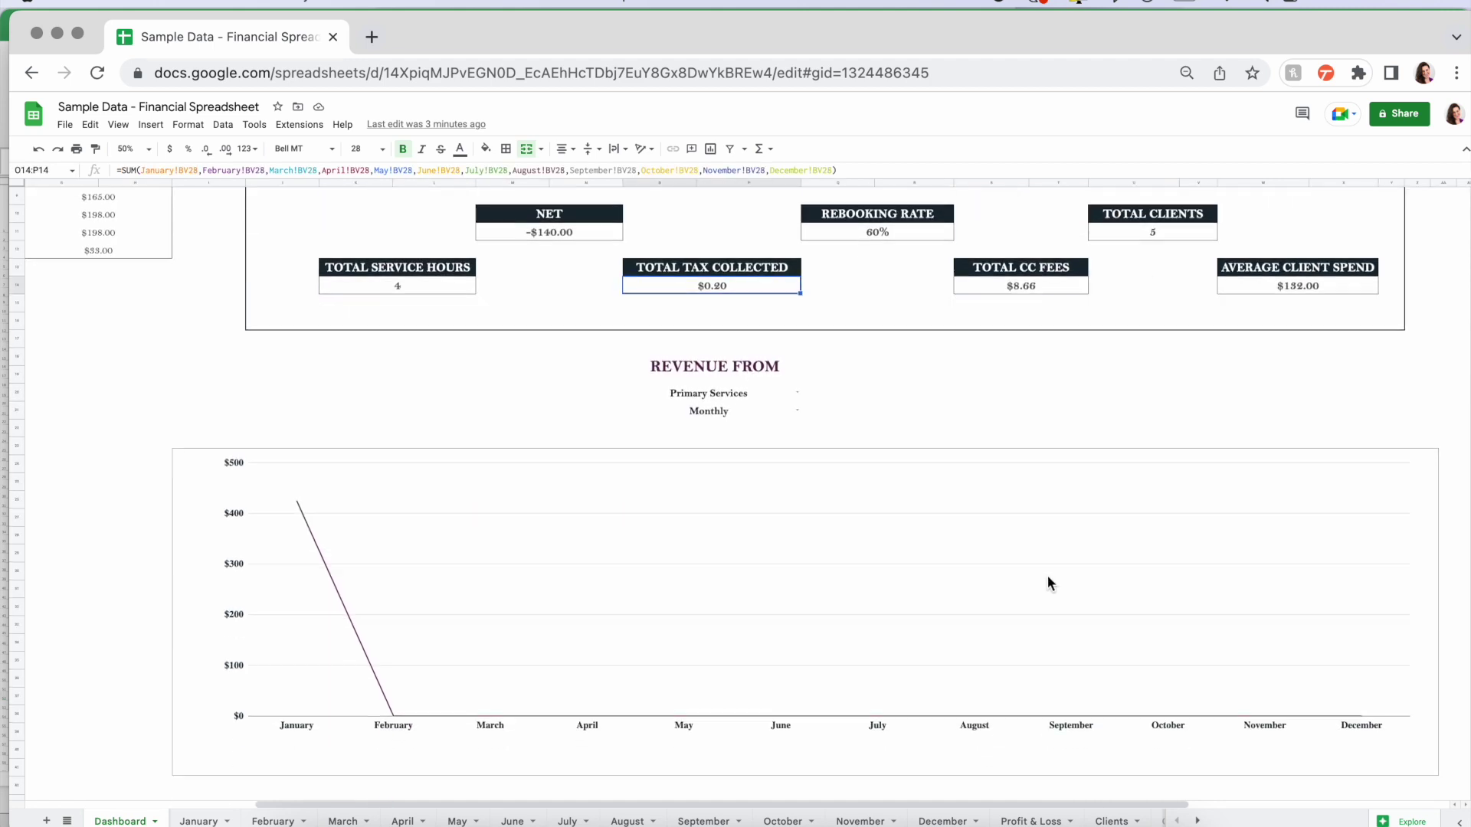
{"action": "scroll", "coordinate": [1046, 576], "scroll_direction": "down", "scroll_amount": 2}
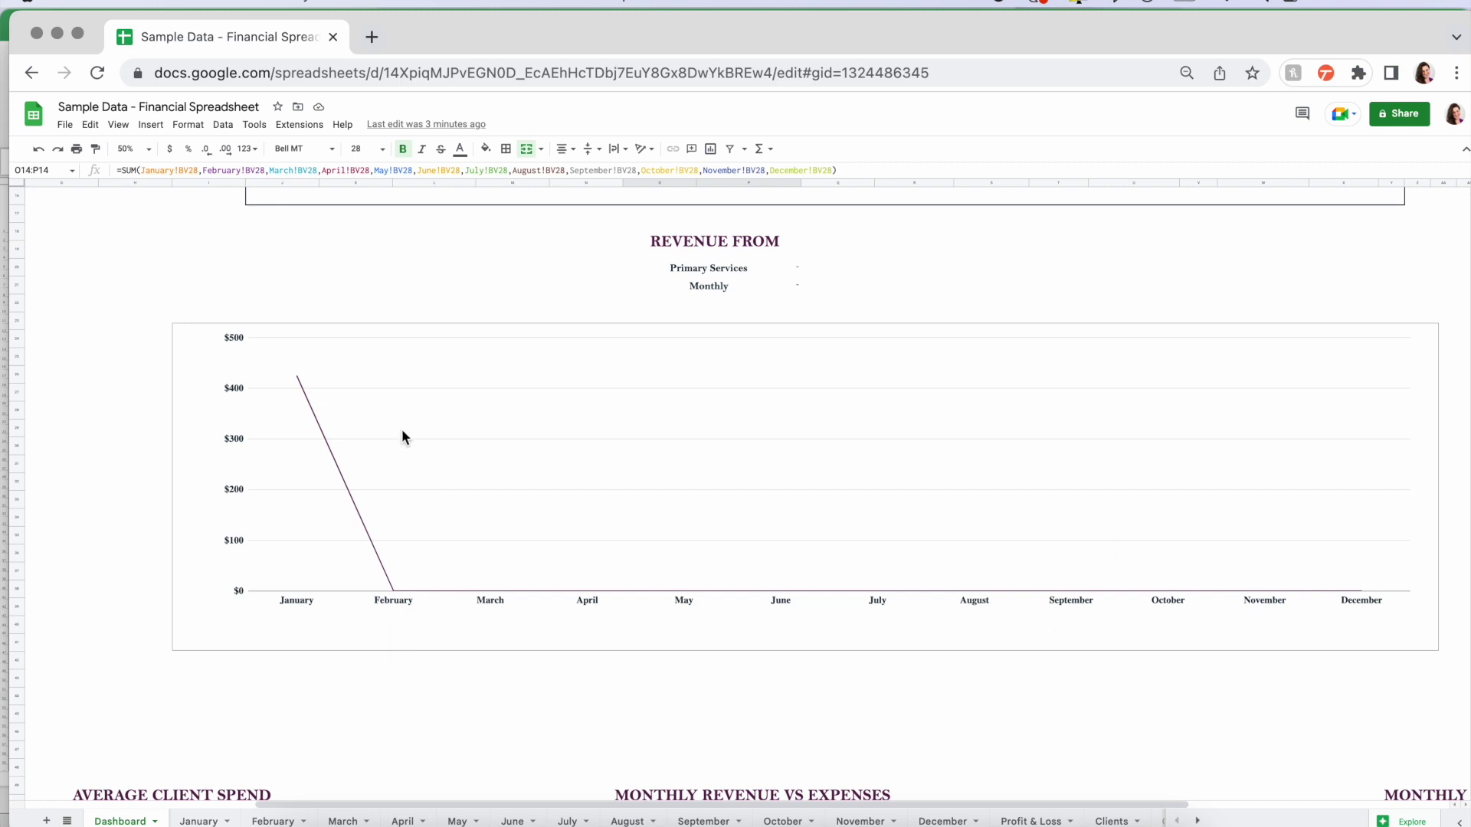
{"action": "scroll", "coordinate": [430, 622], "scroll_direction": "down", "scroll_amount": 7}
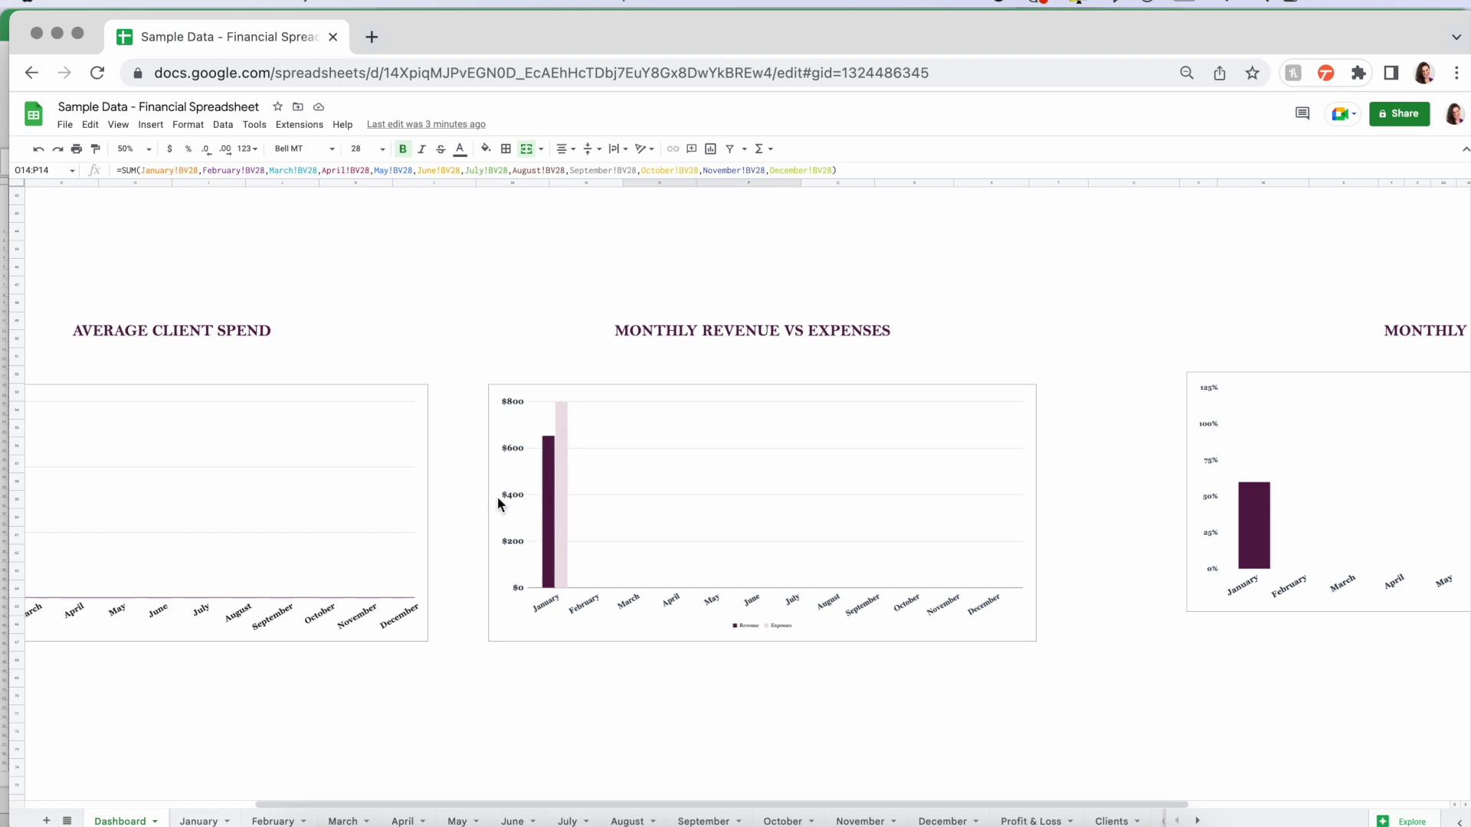
{"action": "scroll", "coordinate": [463, 531], "scroll_direction": "left", "scroll_amount": 5}
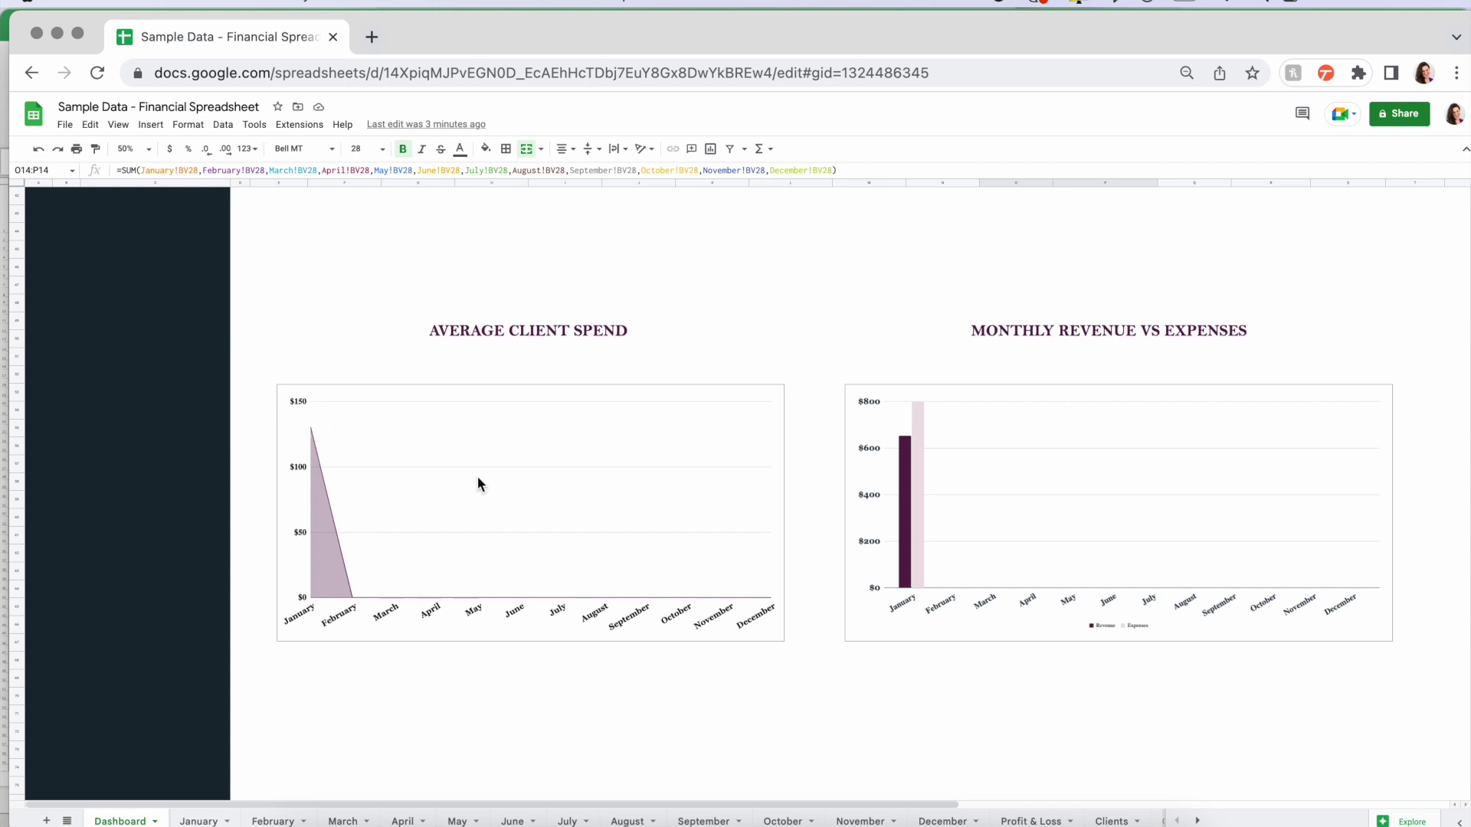
{"action": "scroll", "coordinate": [476, 484], "scroll_direction": "right", "scroll_amount": 9}
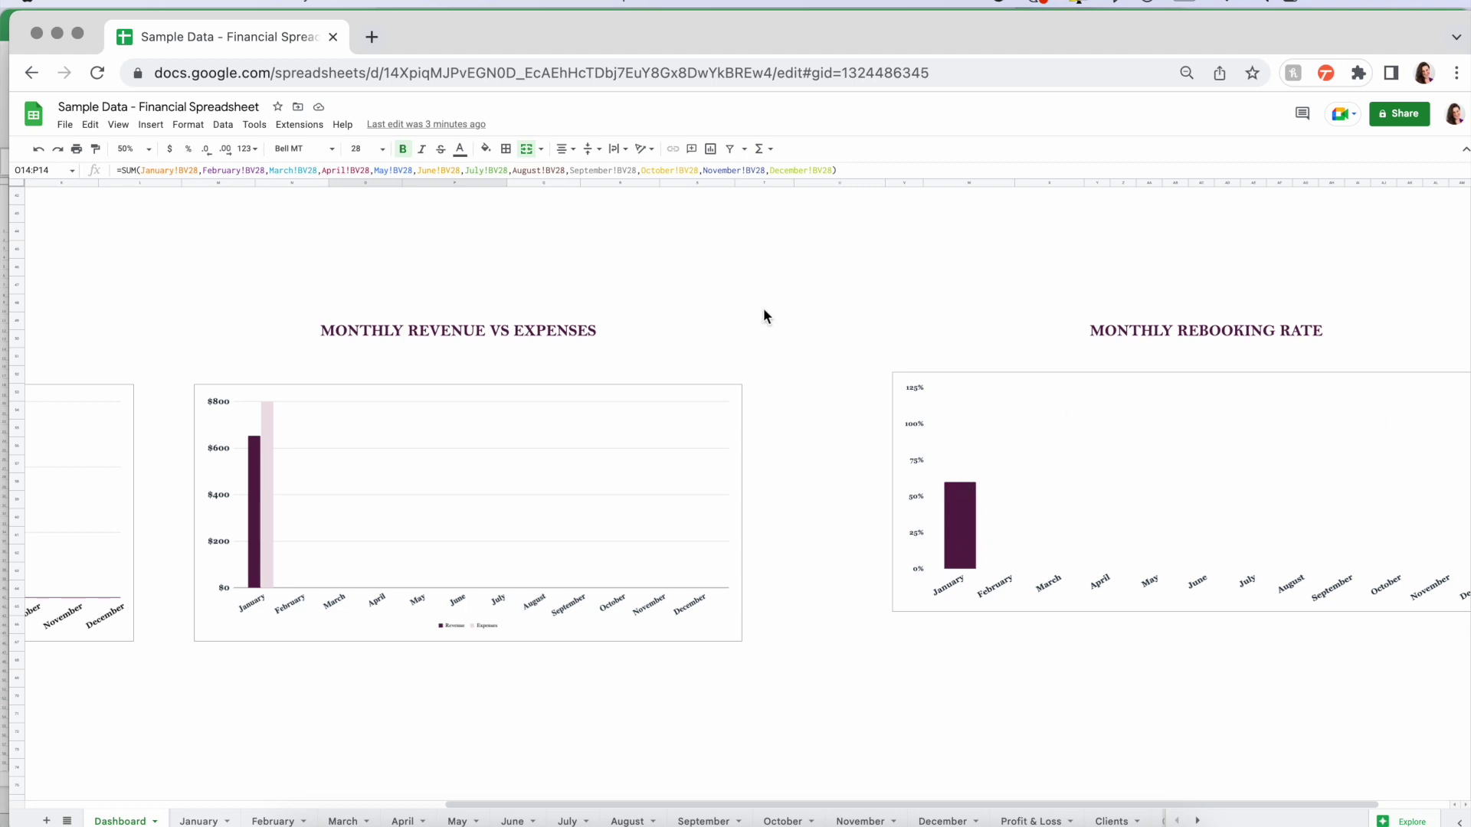
{"action": "scroll", "coordinate": [764, 309], "scroll_direction": "up", "scroll_amount": 10}
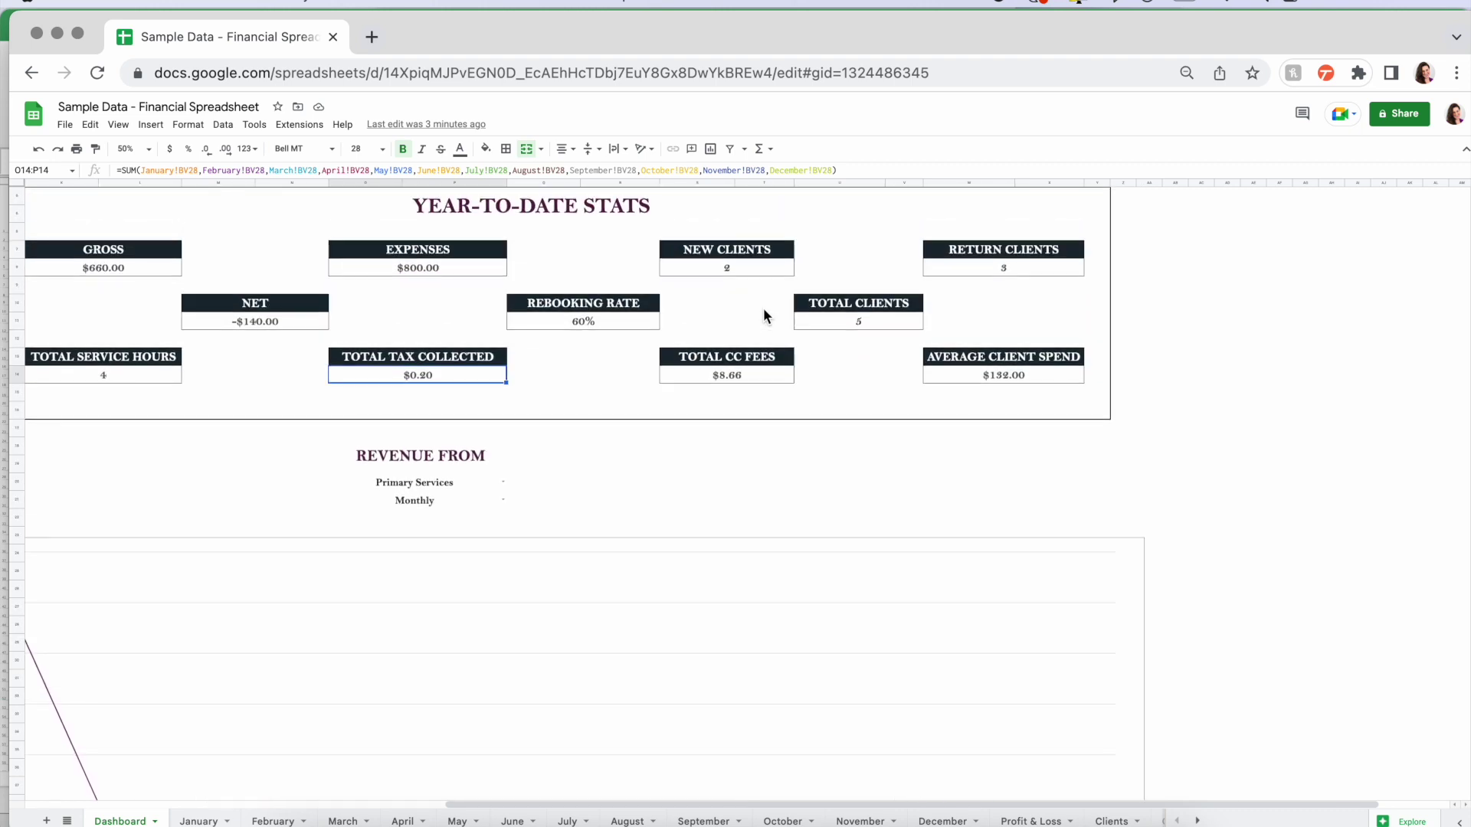
{"action": "scroll", "coordinate": [763, 315], "scroll_direction": "up", "scroll_amount": 2}
{"action": "scroll", "coordinate": [764, 315], "scroll_direction": "left", "scroll_amount": 9}
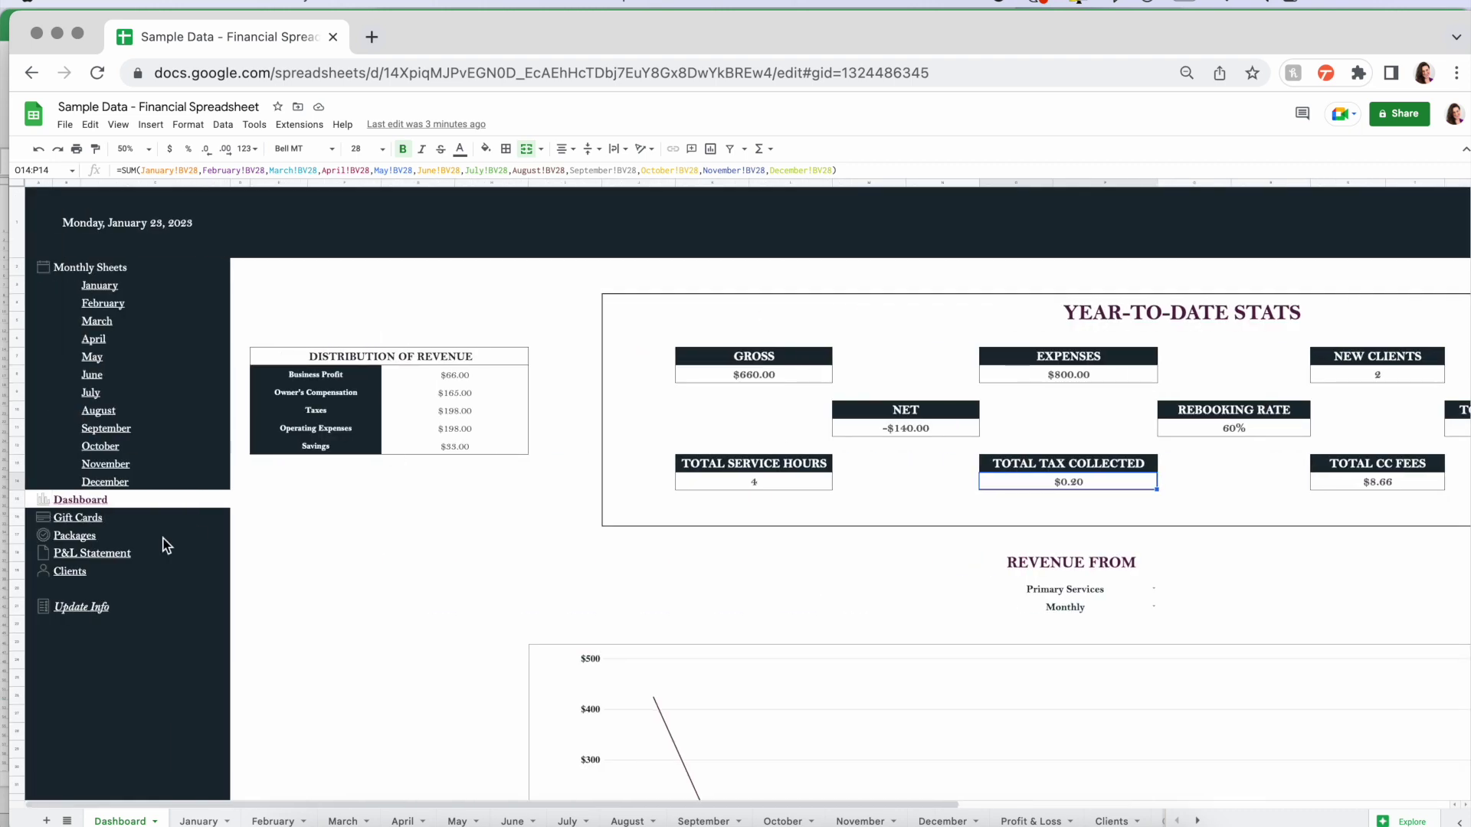
{"action": "left_click", "coordinate": [73, 517]}
{"action": "left_click", "coordinate": [107, 535]}
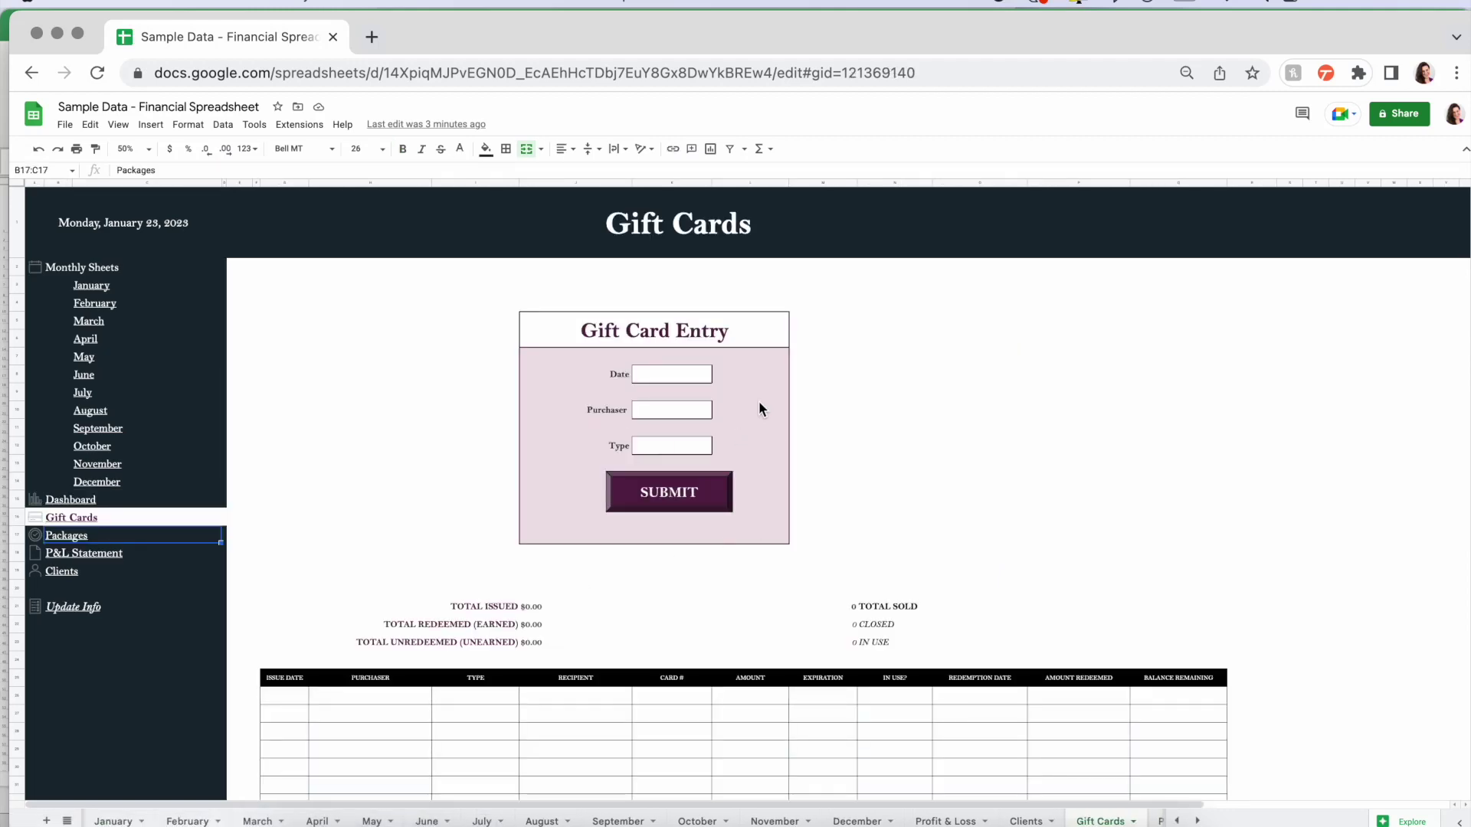
{"action": "left_click", "coordinate": [663, 369]}
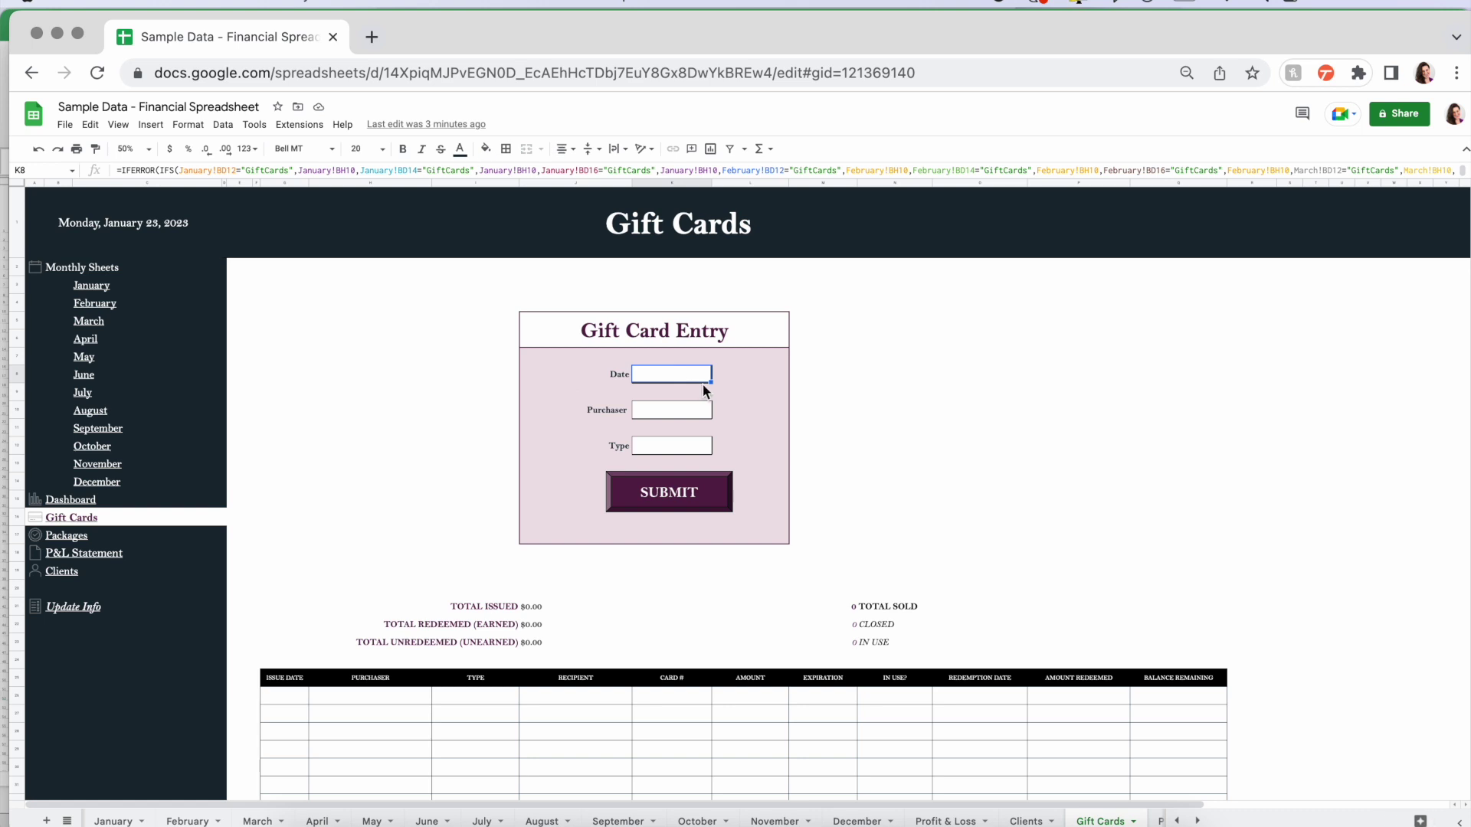
{"action": "left_click", "coordinate": [677, 411]}
{"action": "left_click", "coordinate": [686, 448]}
{"action": "left_click", "coordinate": [689, 375]}
{"action": "left_click", "coordinate": [676, 412]}
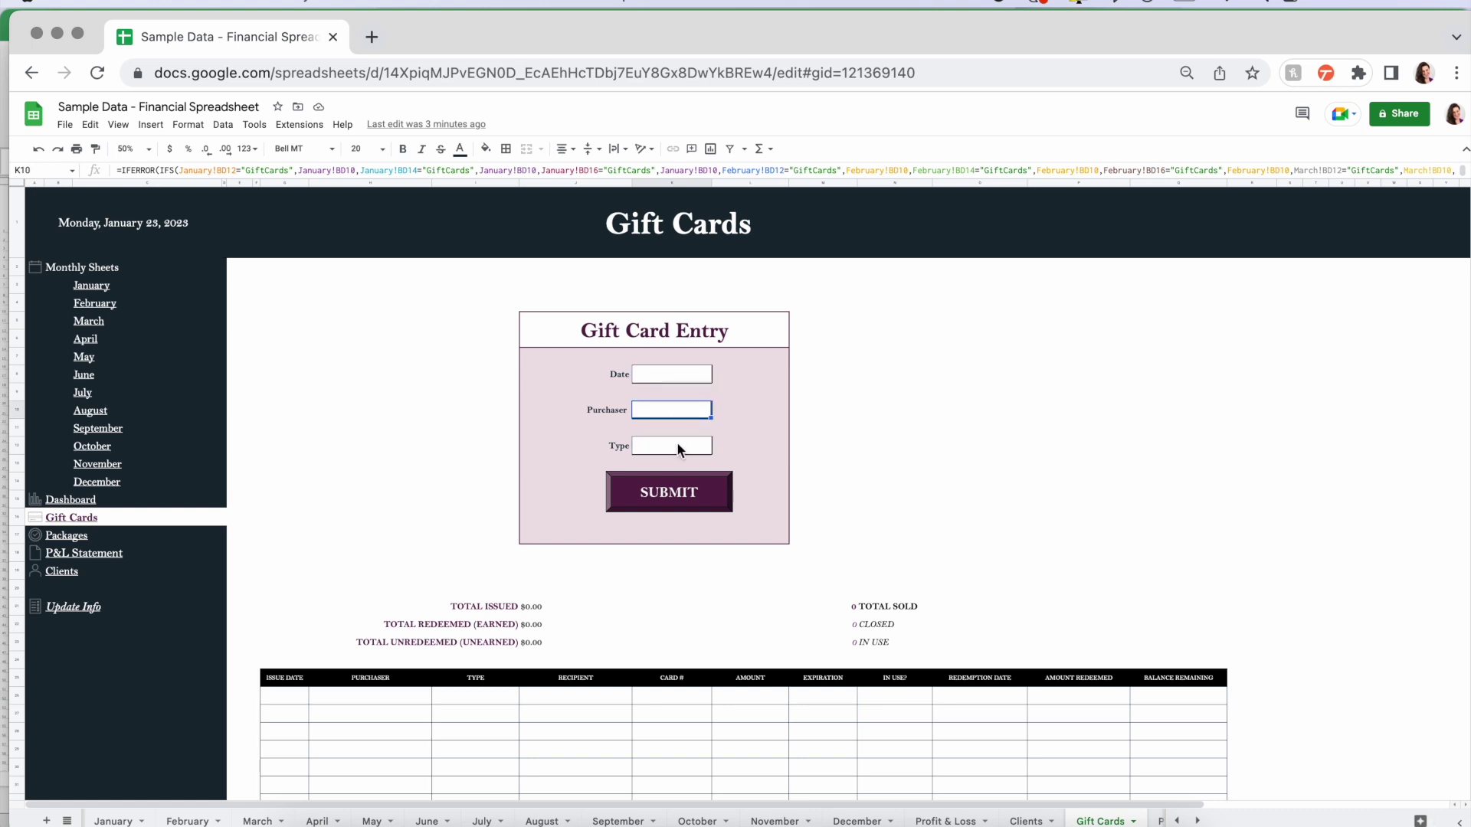
{"action": "left_click", "coordinate": [677, 448]}
{"action": "left_click", "coordinate": [677, 374]}
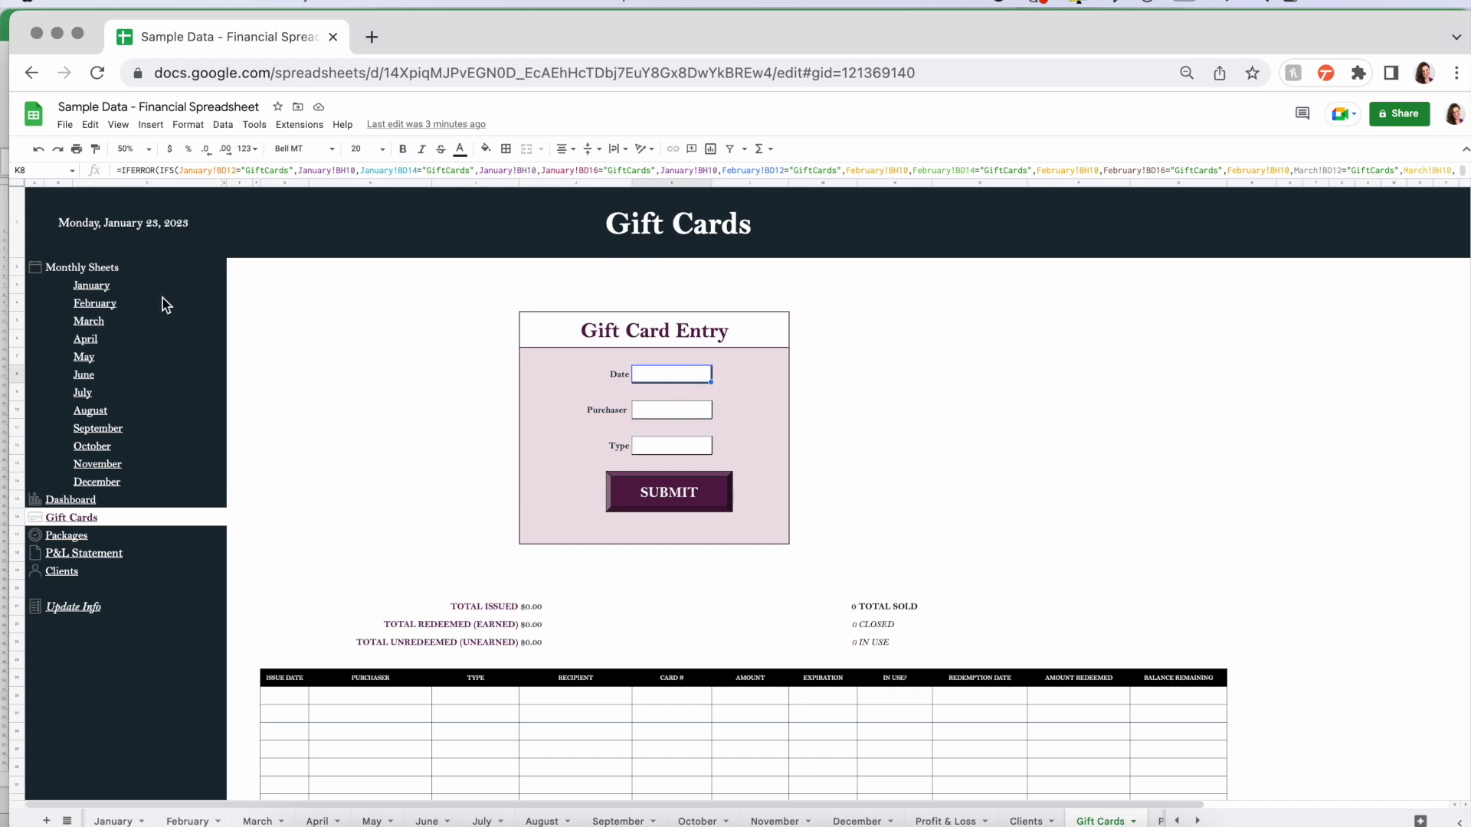
{"action": "left_click", "coordinate": [92, 285]}
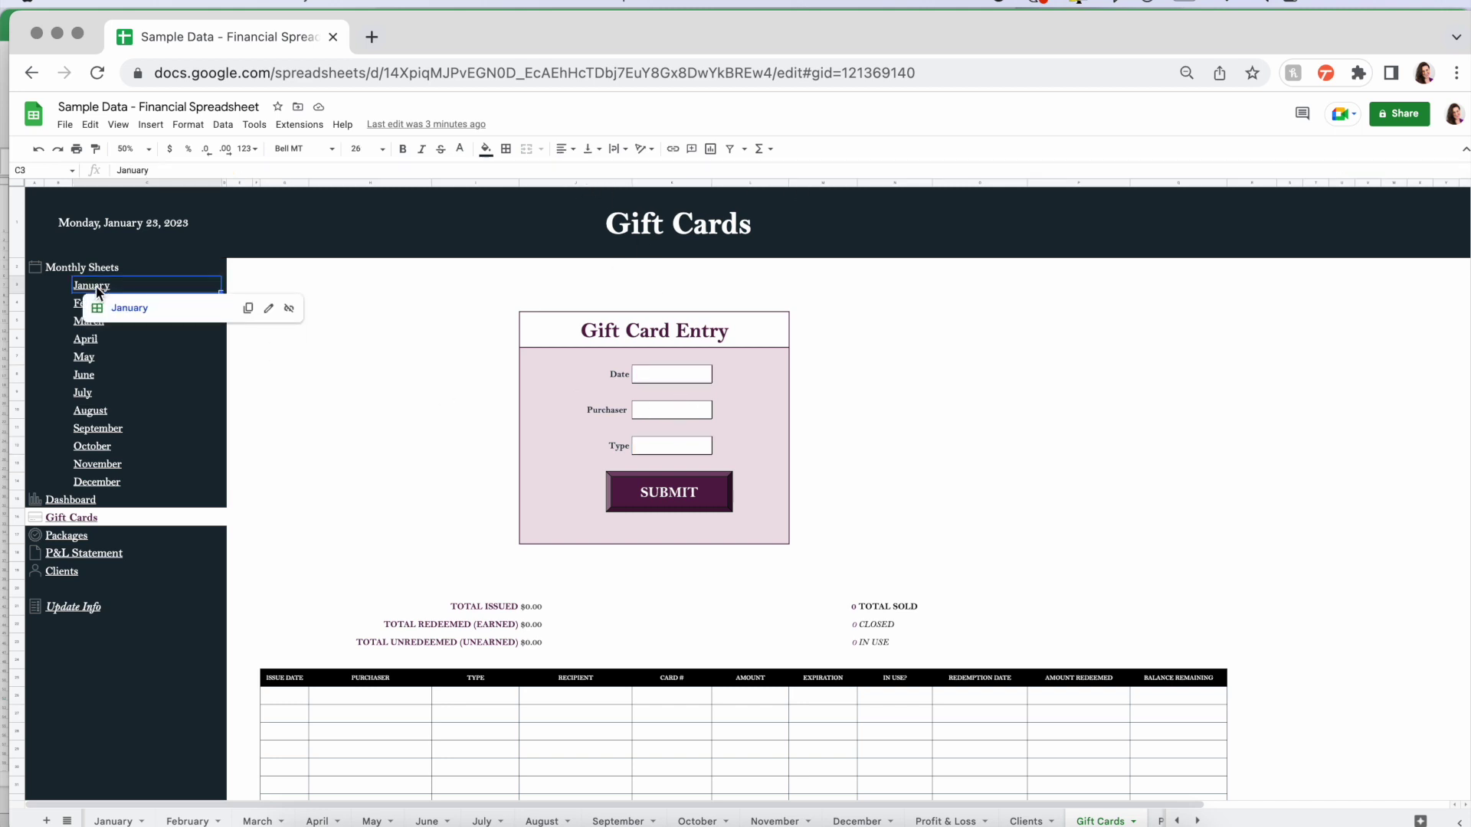
- Fill in January's sale entry with the first listed client, date 1/23/2023 and client type New
{"action": "scroll", "coordinate": [482, 449], "scroll_direction": "right", "scroll_amount": 15}
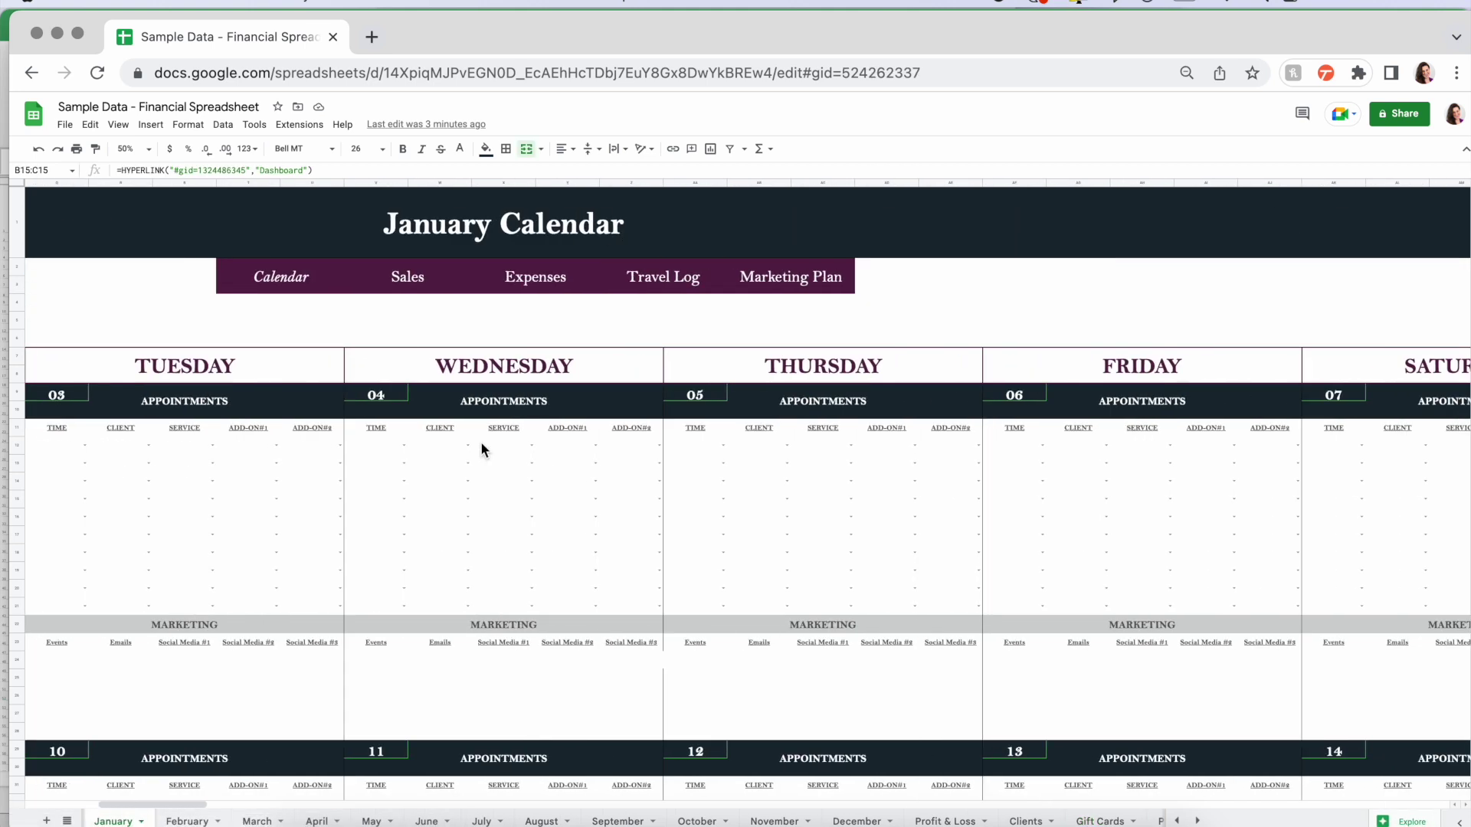
{"action": "scroll", "coordinate": [480, 441], "scroll_direction": "right", "scroll_amount": 5}
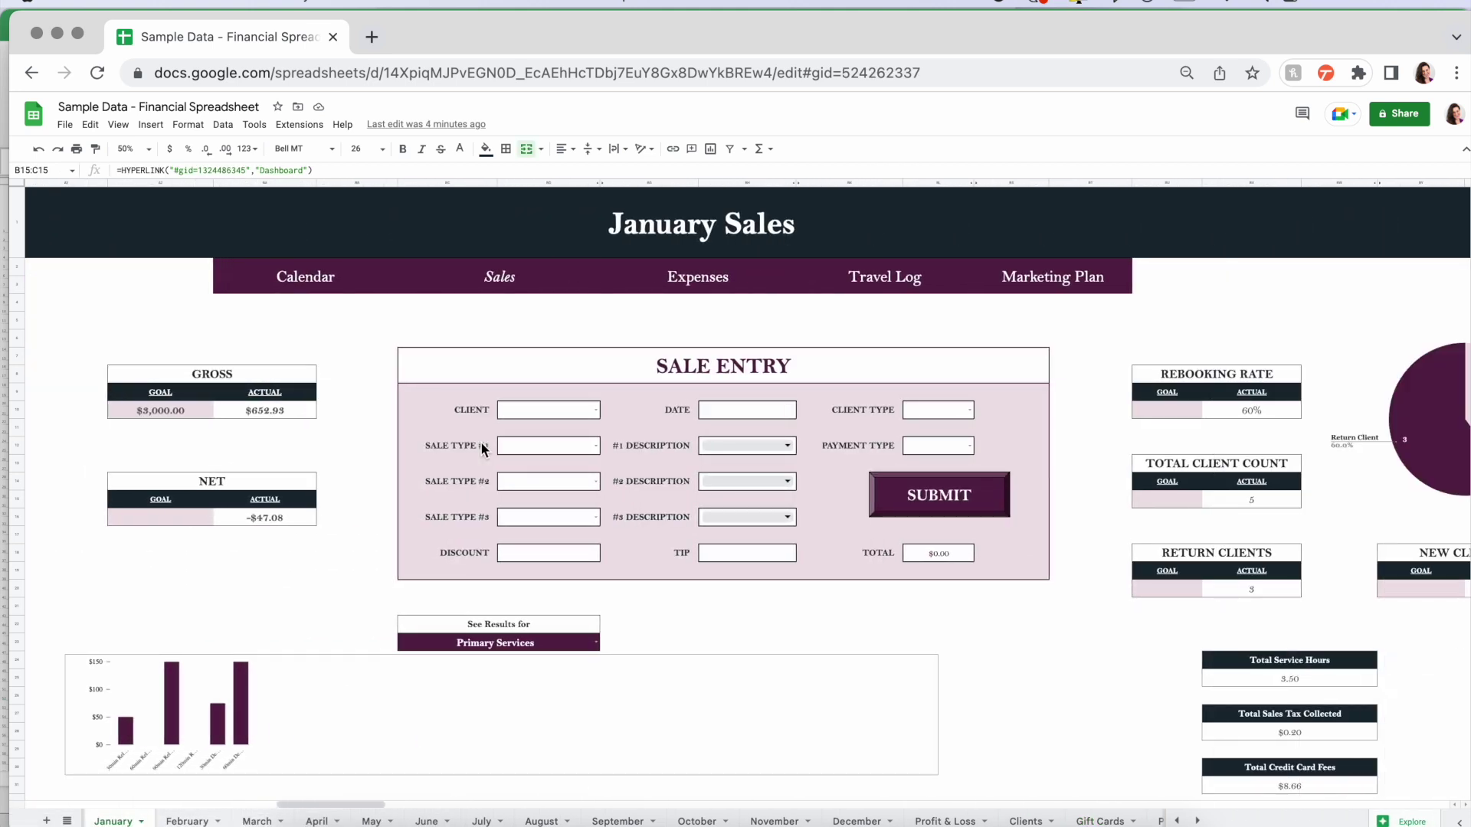
{"action": "left_click", "coordinate": [597, 410]}
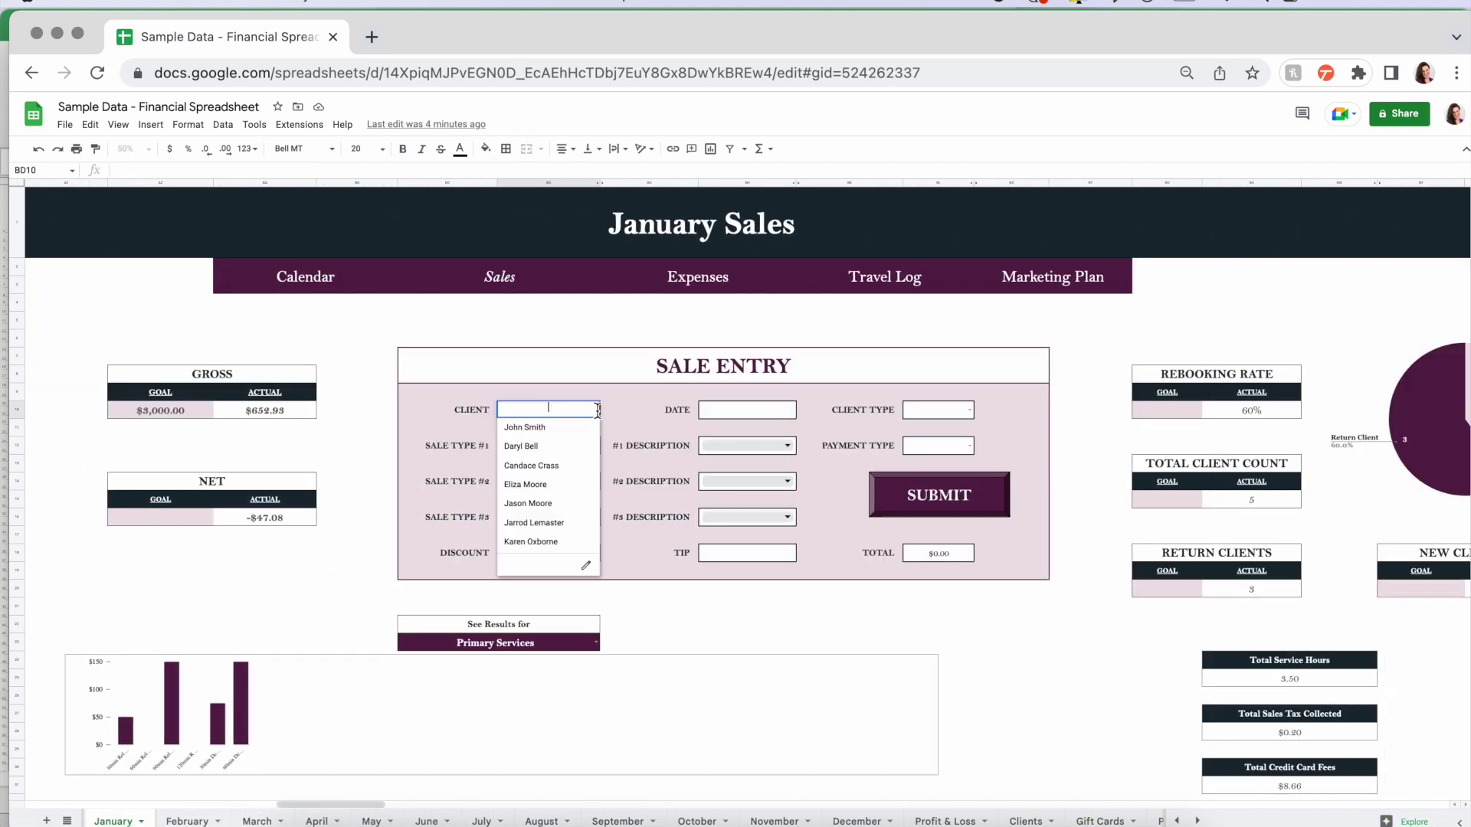
{"action": "left_click", "coordinate": [563, 427]}
{"action": "left_click", "coordinate": [785, 413]}
{"action": "type", "text": "1/23/2023"}
{"action": "key", "text": "Tab"}
{"action": "key", "text": "Tab"}
{"action": "left_click", "coordinate": [969, 410]}
{"action": "left_click", "coordinate": [922, 428]}
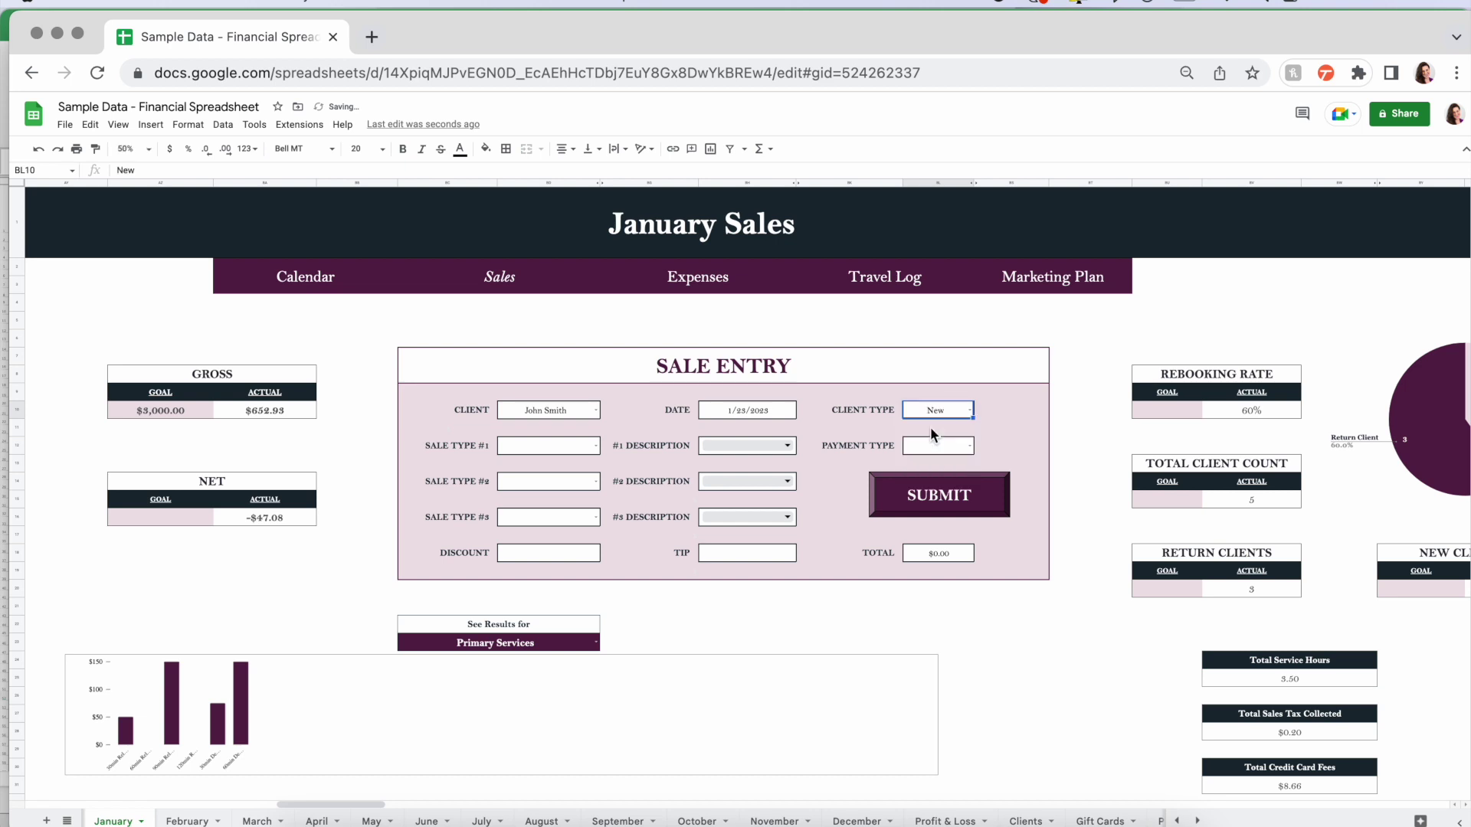
- Set the first sale line to GiftCards with a $100 GC item, then return to Gift Cards
{"action": "left_click", "coordinate": [596, 445]}
{"action": "left_click", "coordinate": [596, 445]}
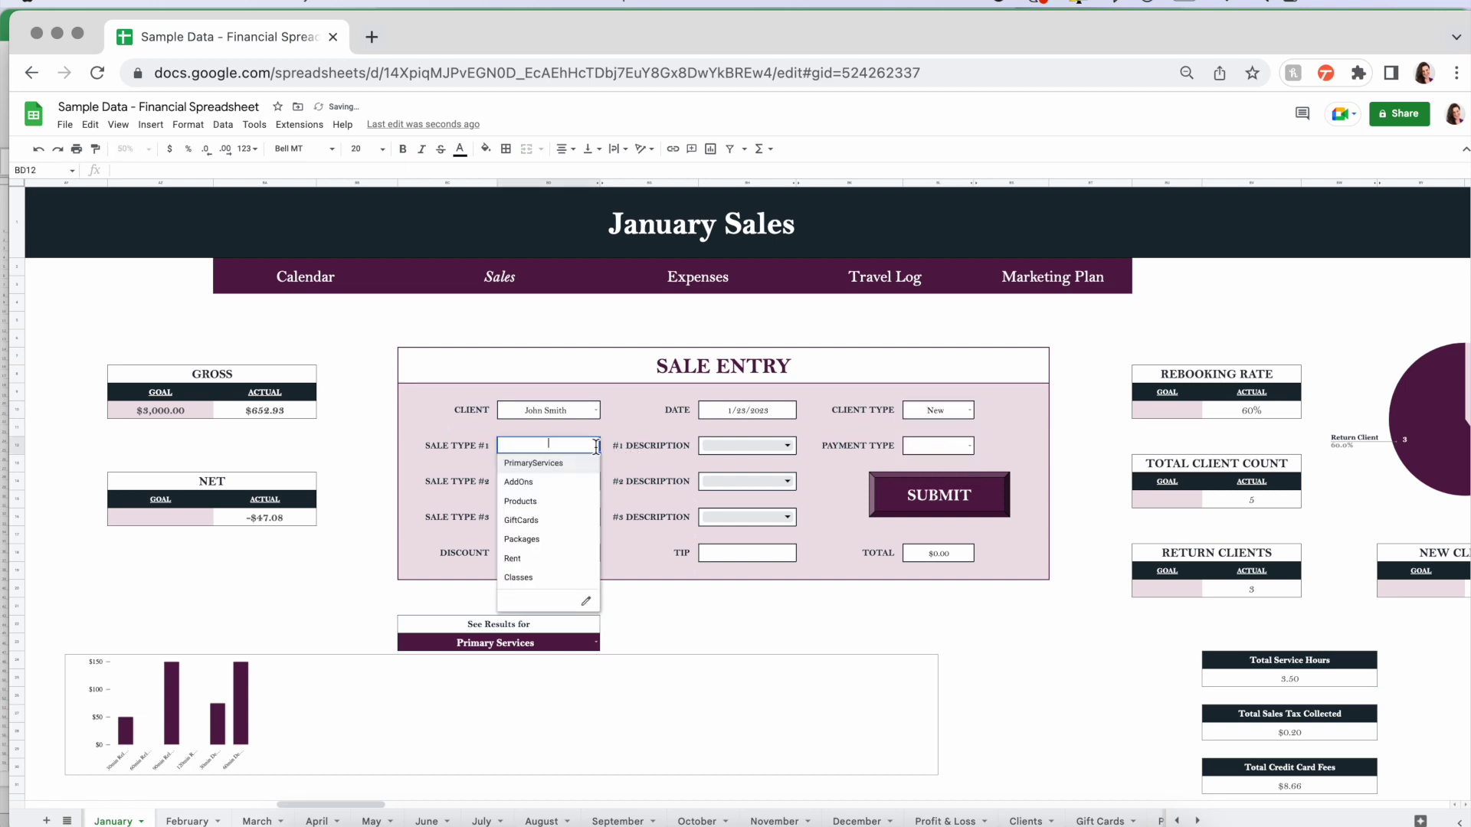
{"action": "left_click", "coordinate": [520, 520]}
{"action": "left_click", "coordinate": [788, 446]}
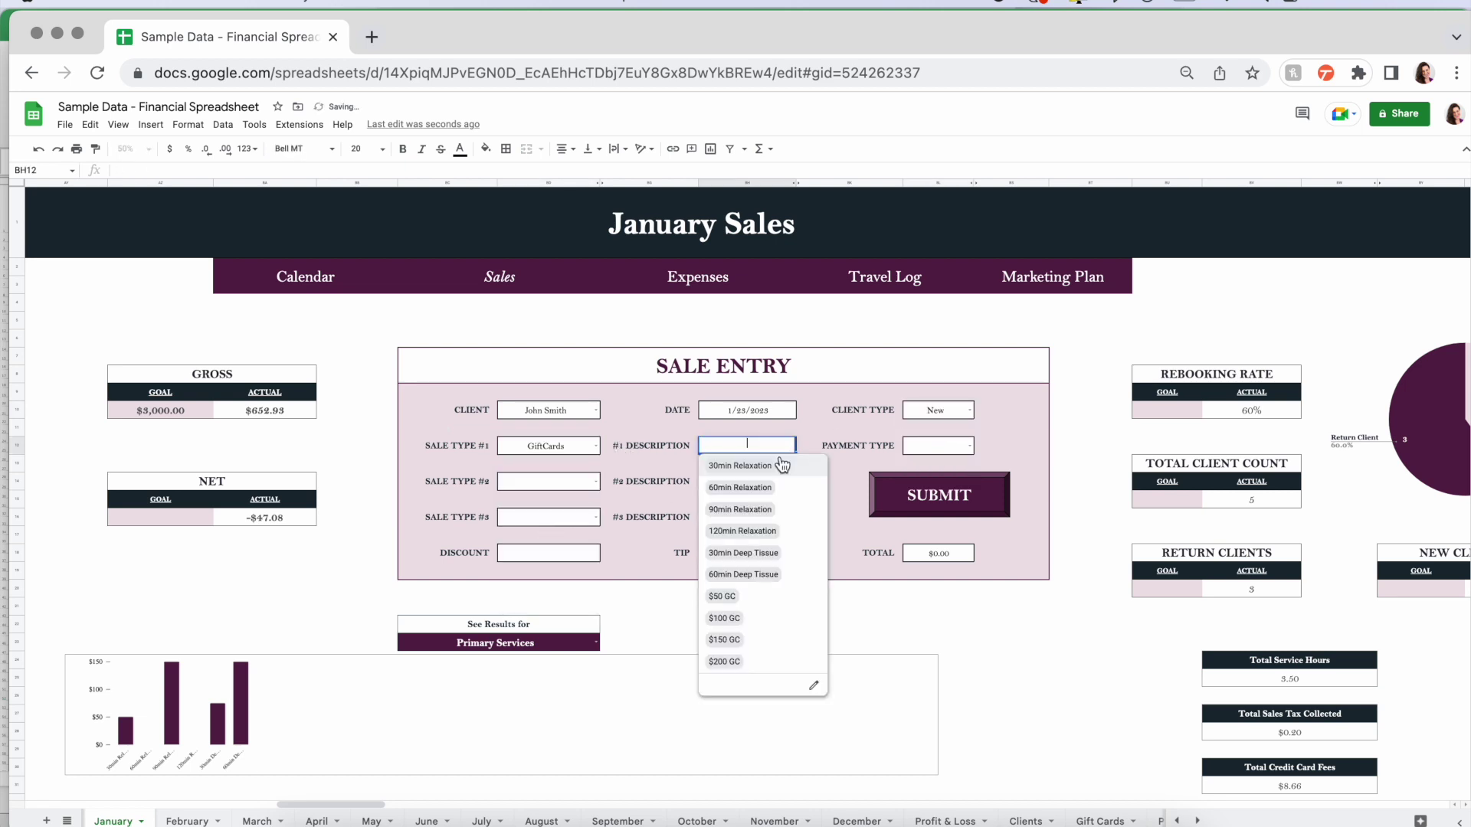
{"action": "left_click", "coordinate": [741, 619]}
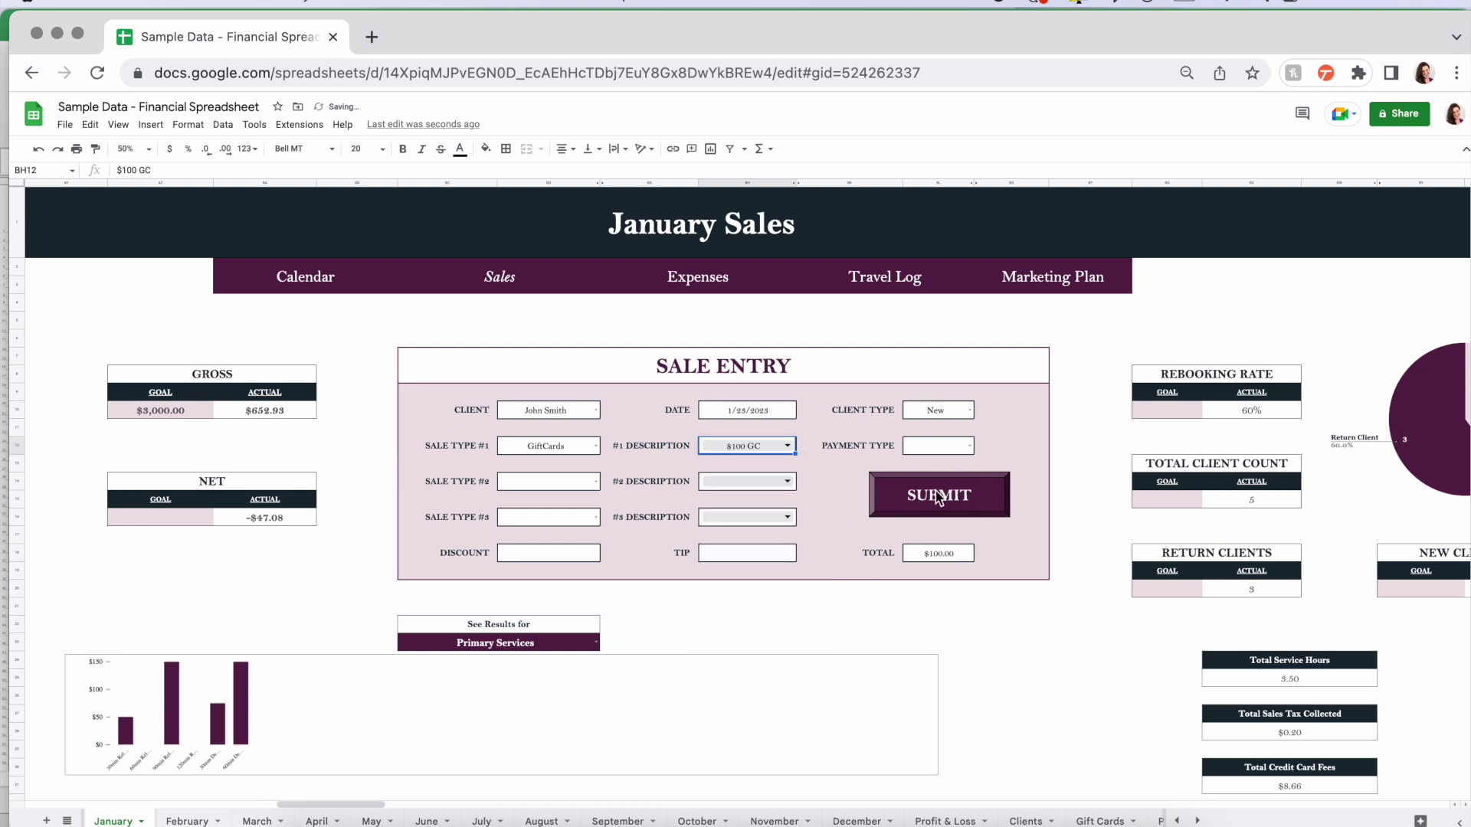
{"action": "left_click", "coordinate": [1100, 820]}
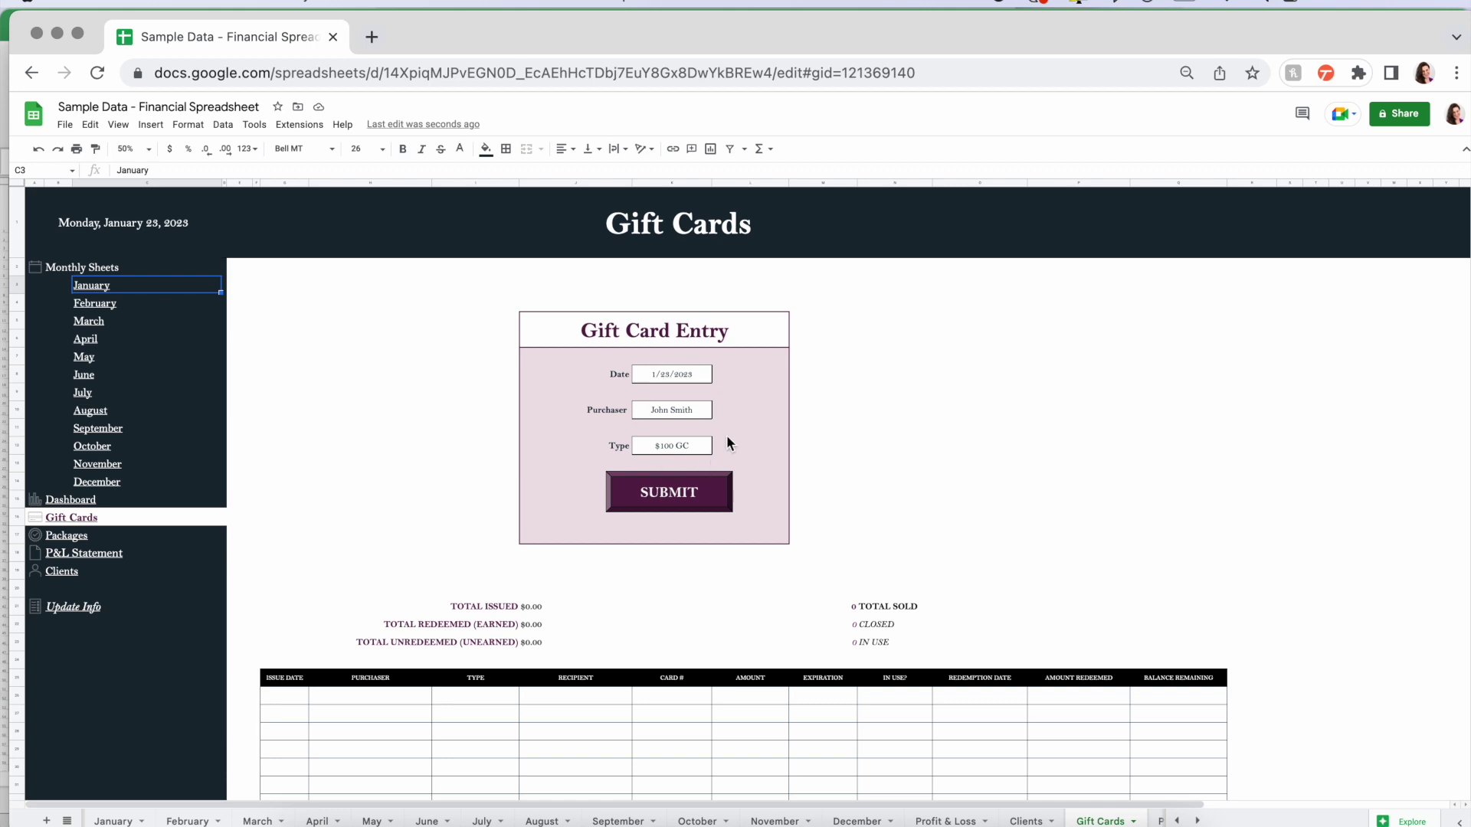
- Submit the $100 GC to the gift card log, submit the January sale, and return to Gift Cards
{"action": "left_click", "coordinate": [653, 504]}
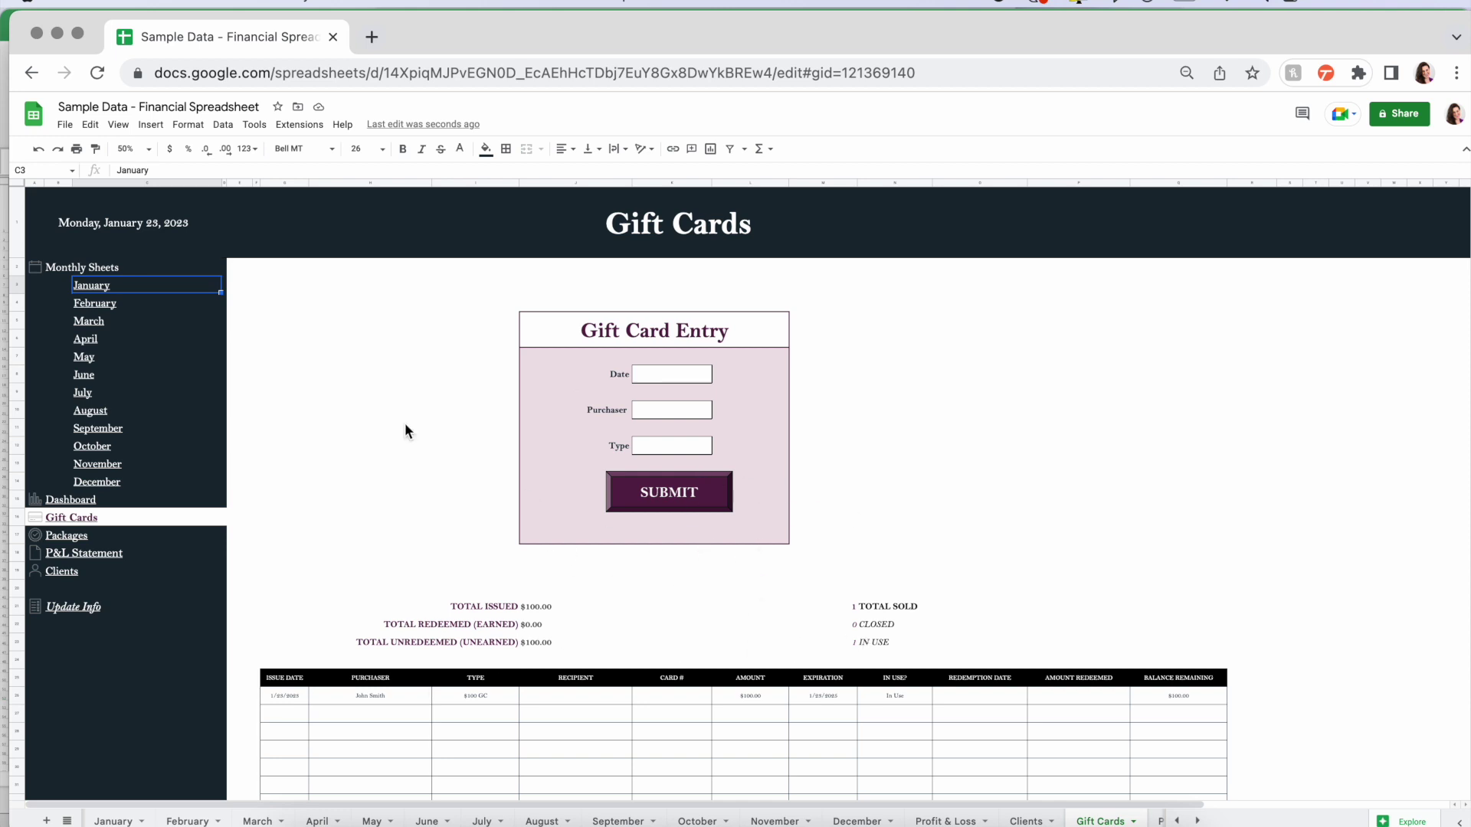
{"action": "left_click", "coordinate": [116, 306]}
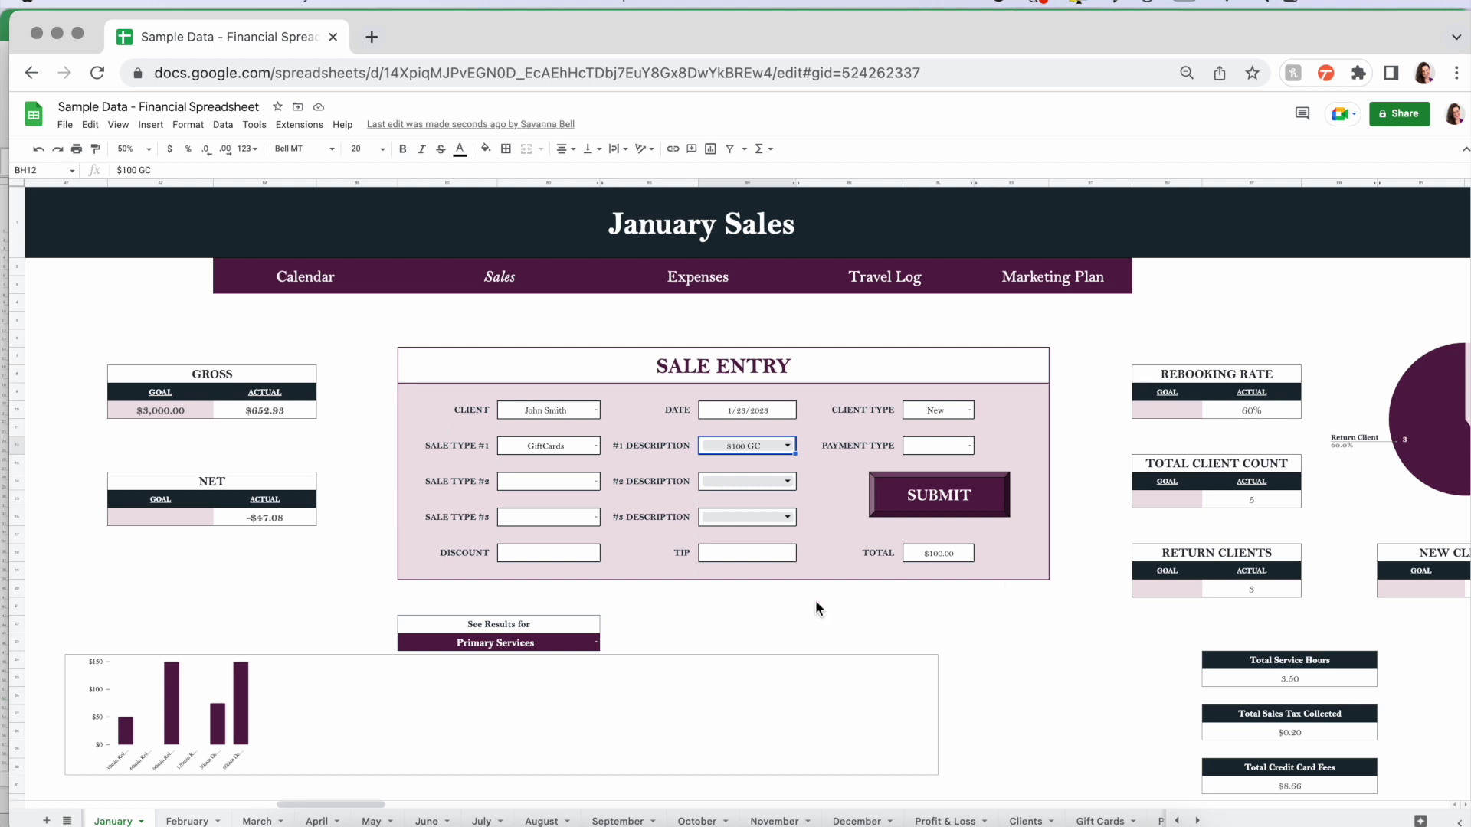
{"action": "left_click", "coordinate": [944, 502]}
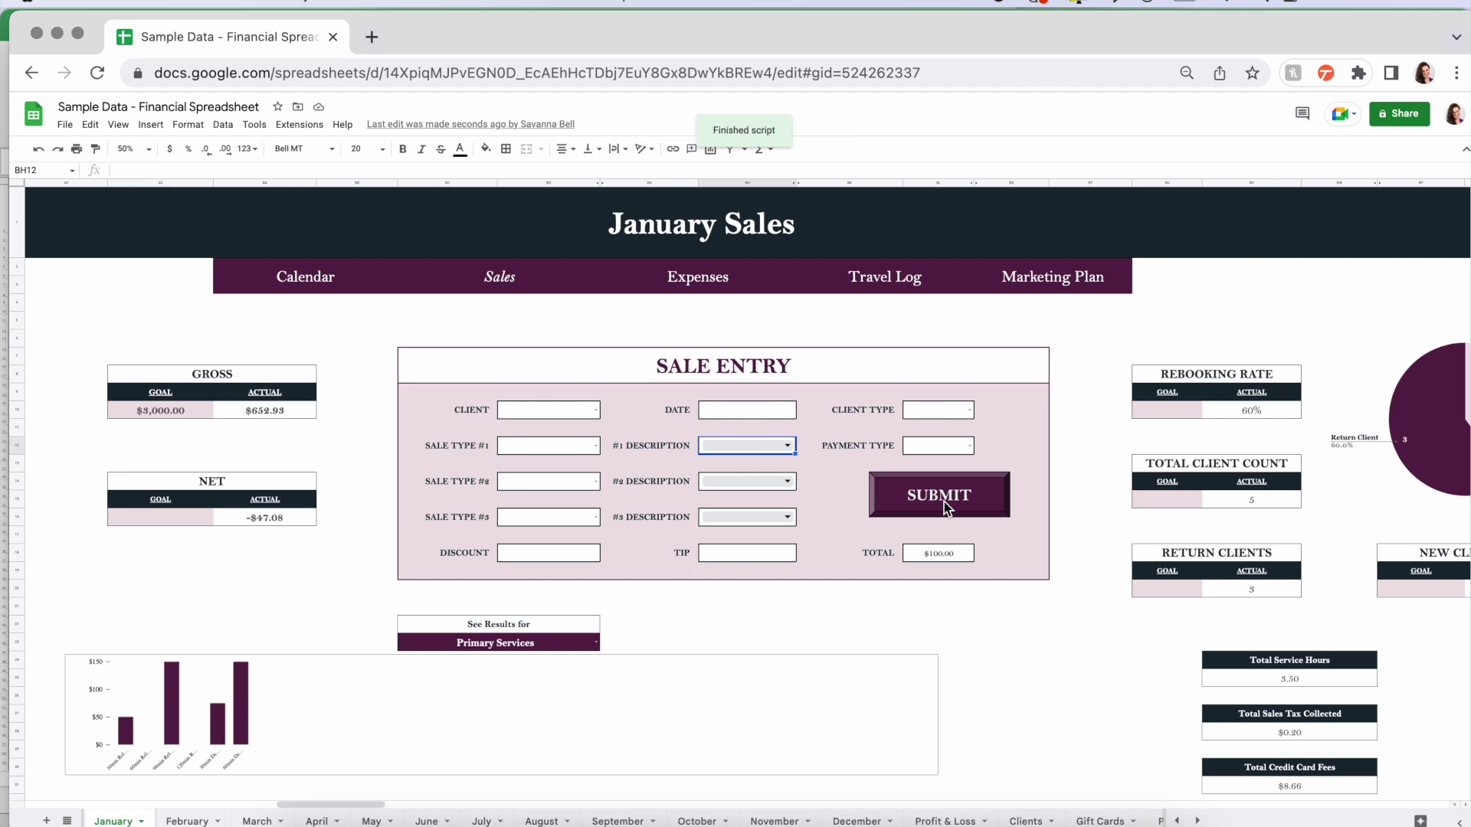
{"action": "left_click", "coordinate": [1094, 816]}
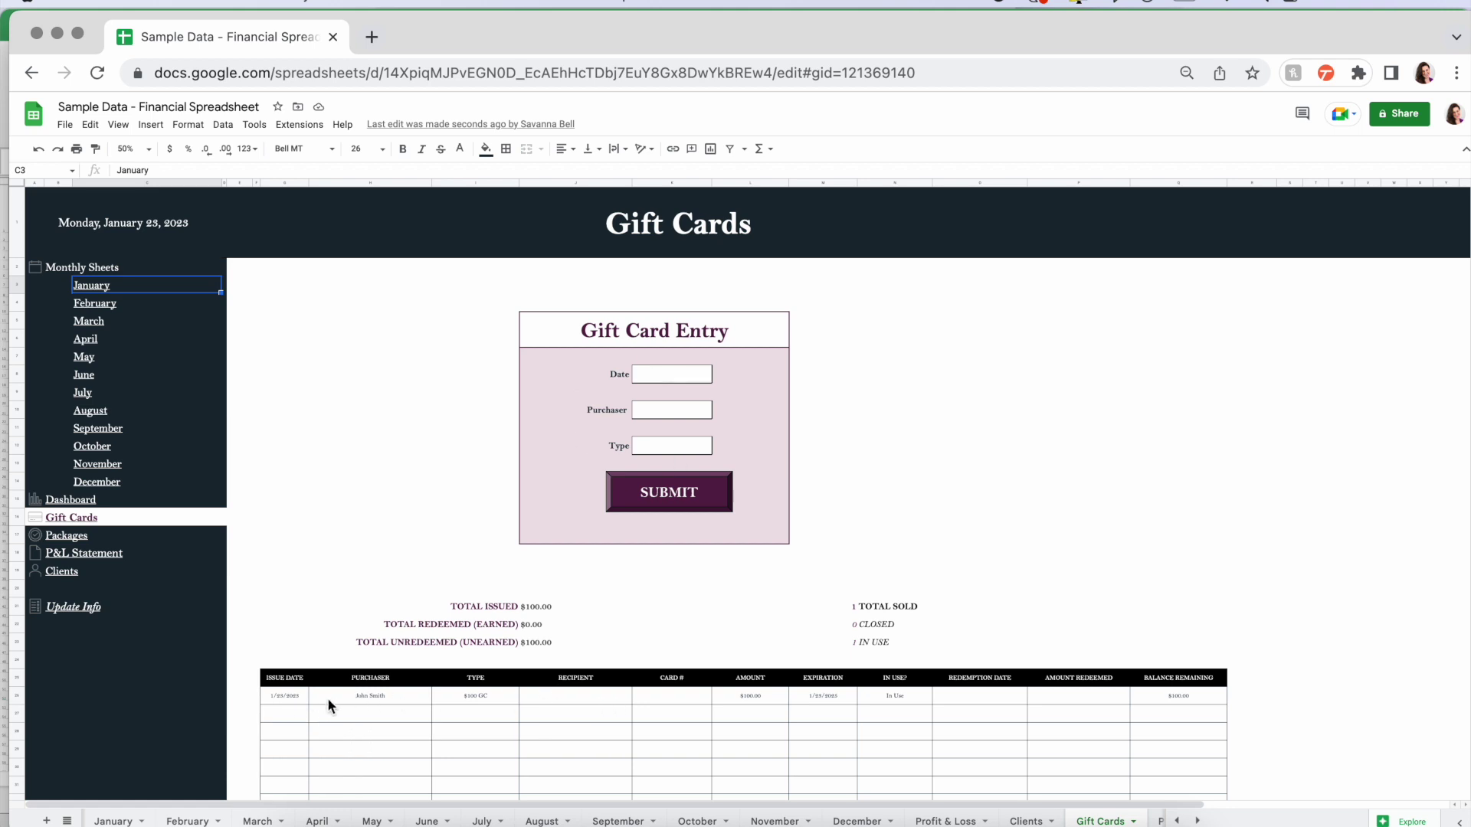
{"action": "scroll", "coordinate": [790, 585], "scroll_direction": "down", "scroll_amount": 2}
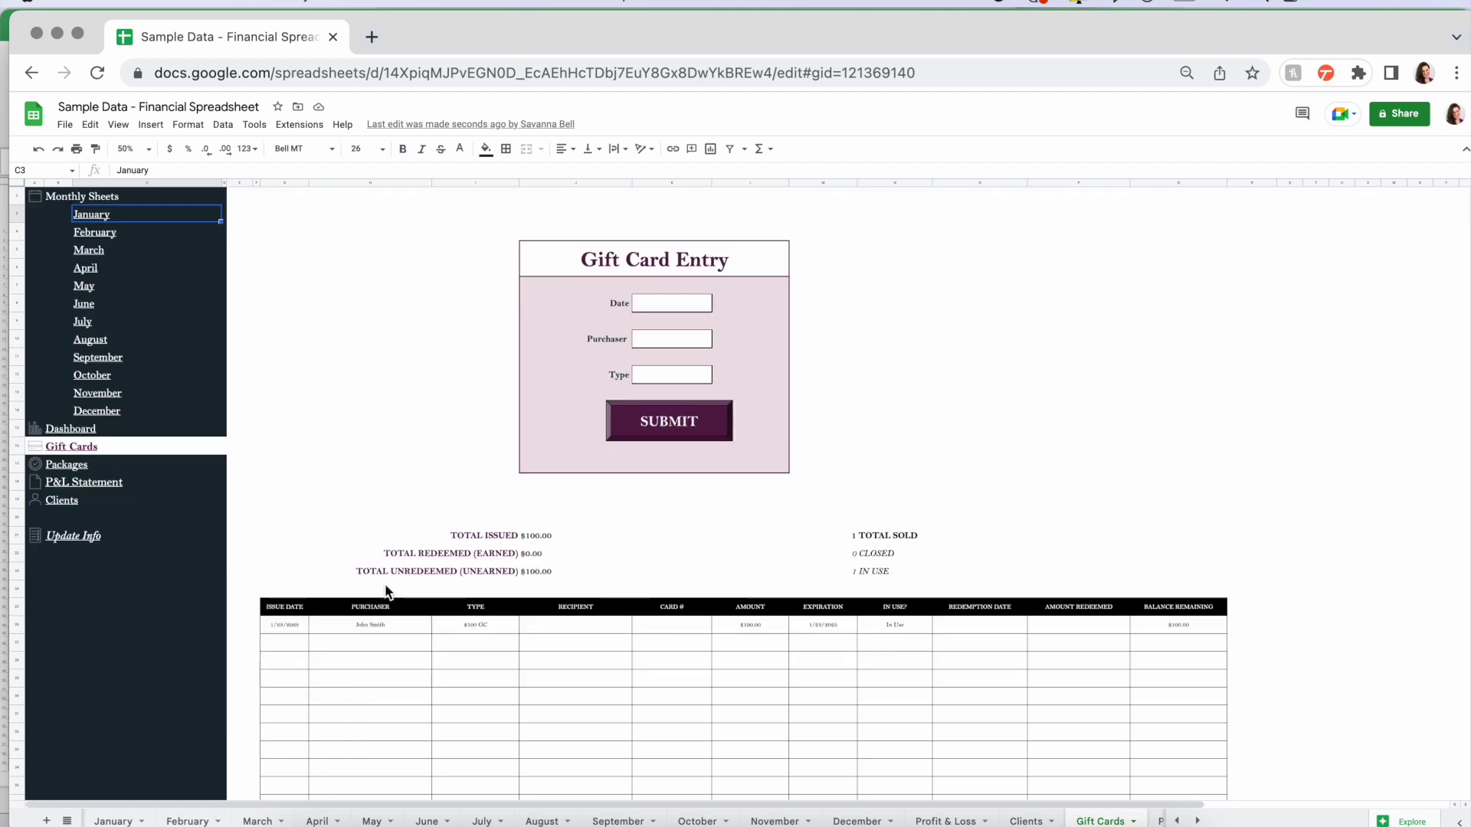
{"action": "left_click", "coordinate": [282, 642]}
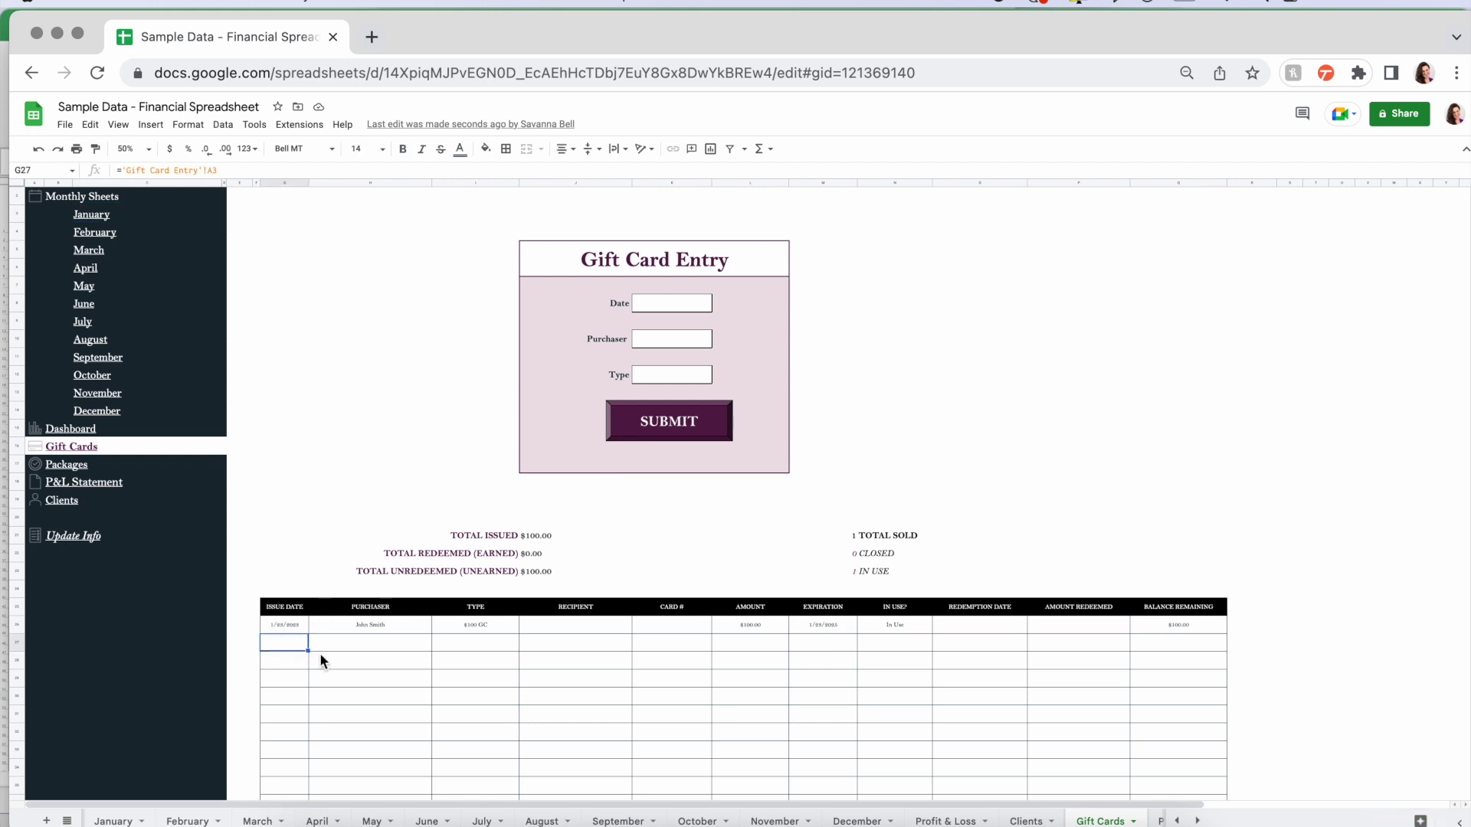
{"action": "left_click", "coordinate": [343, 645]}
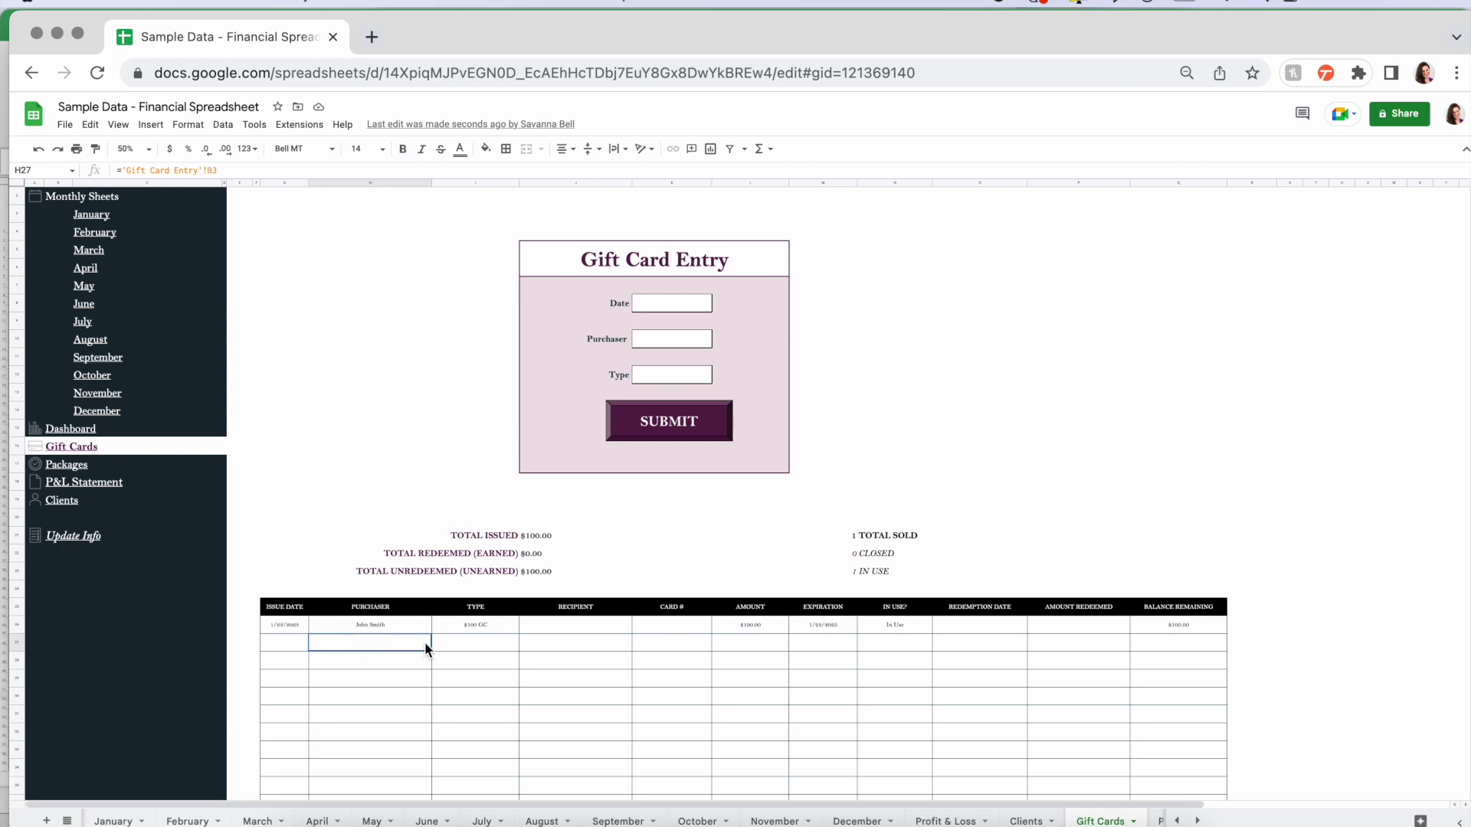
{"action": "left_click", "coordinate": [488, 643]}
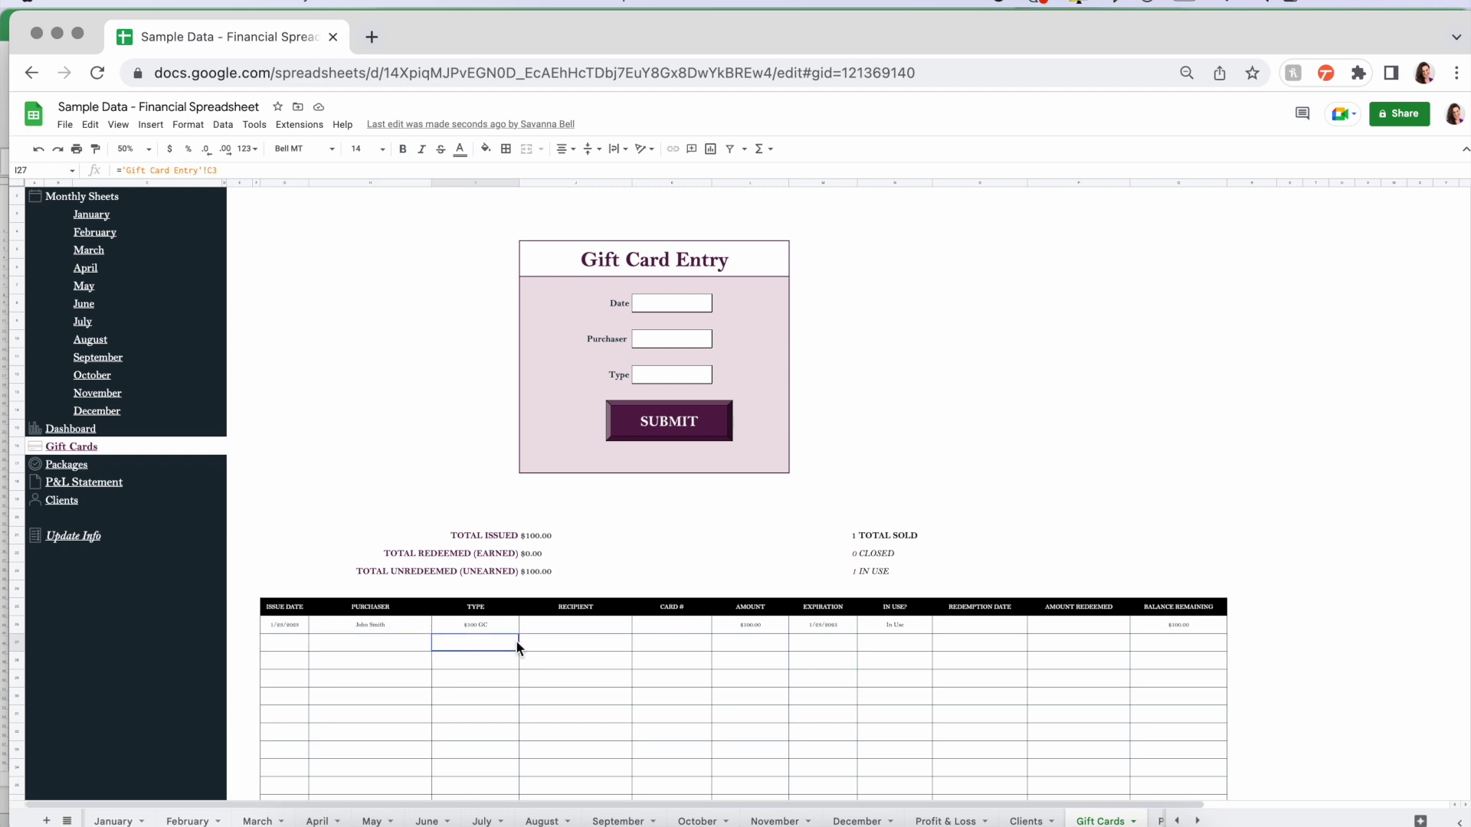
{"action": "left_click", "coordinate": [740, 628]}
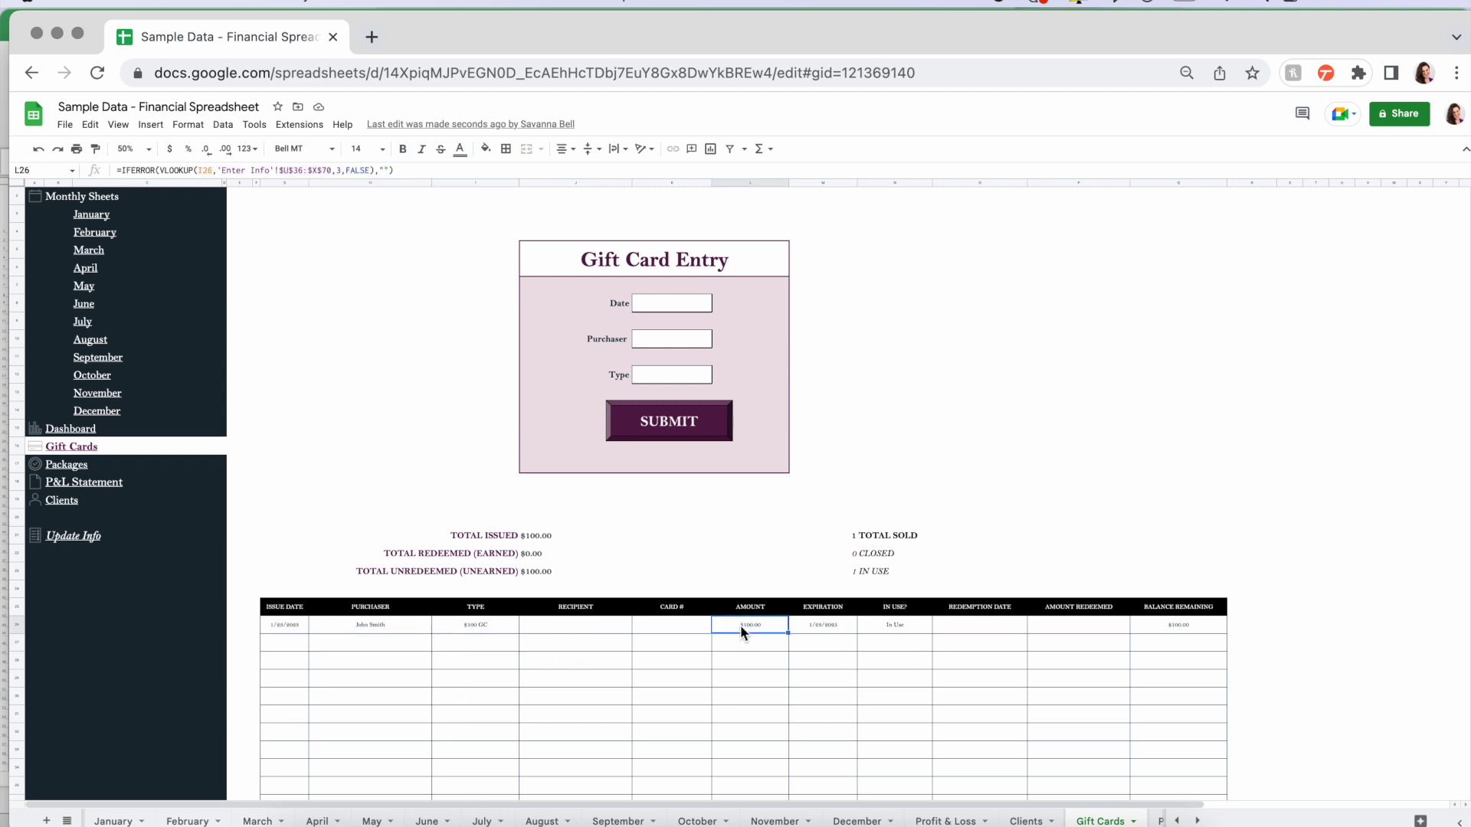
{"action": "key", "text": "Right"}
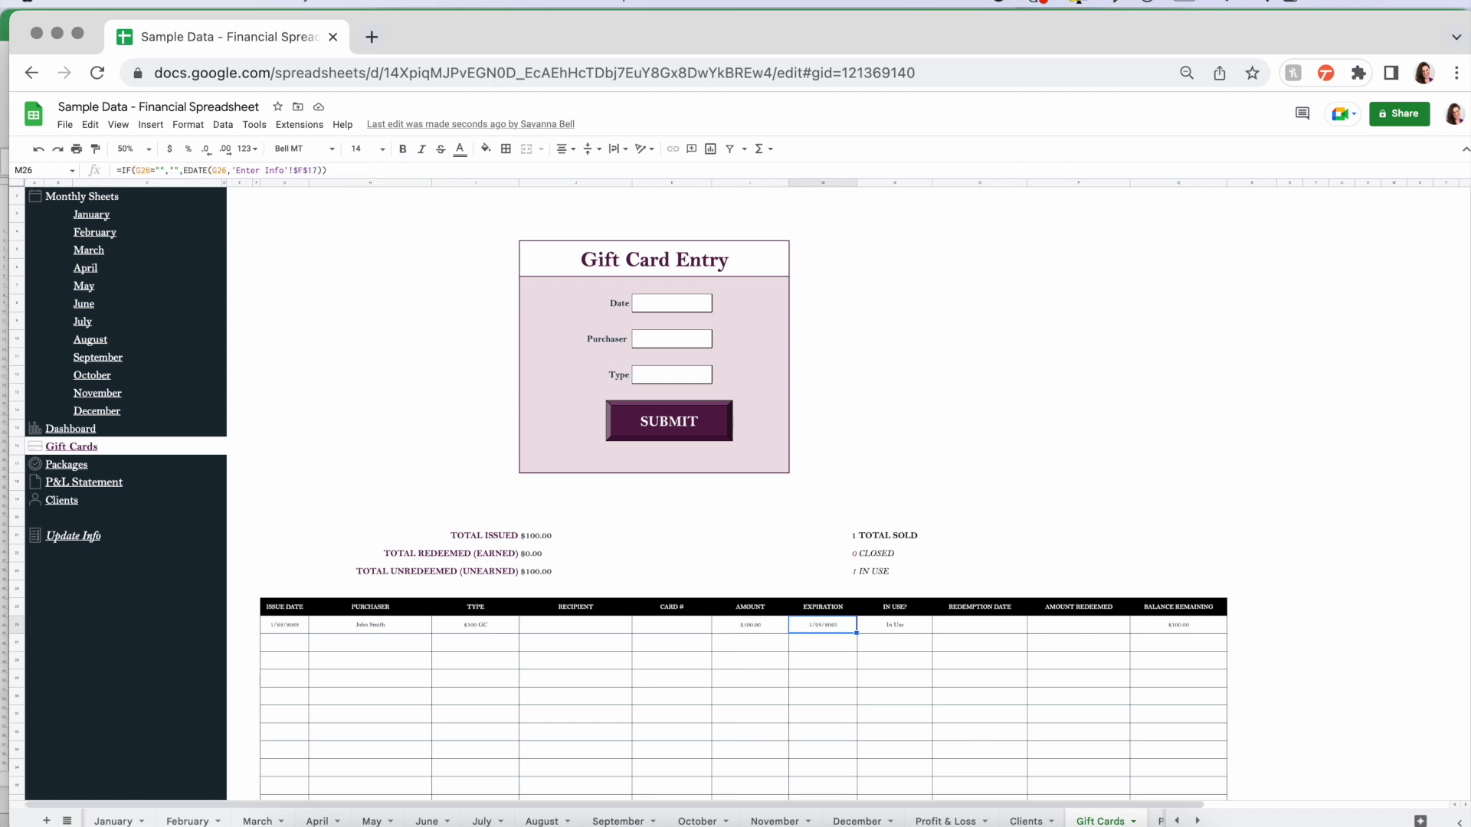
{"action": "key", "text": "Right"}
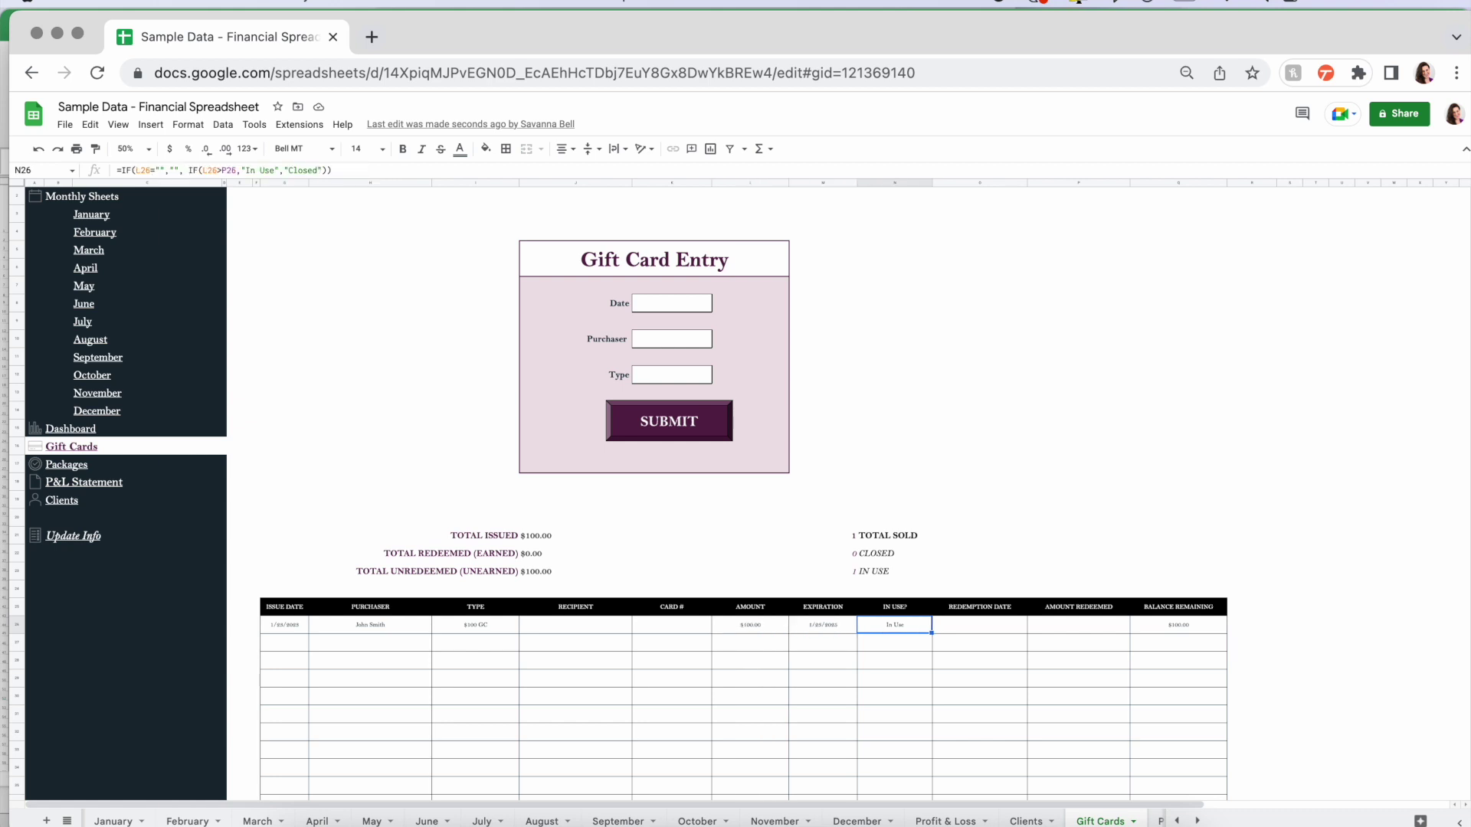
{"action": "left_click", "coordinate": [132, 148]}
{"action": "left_click", "coordinate": [141, 222]}
{"action": "scroll", "coordinate": [512, 559], "scroll_direction": "down", "scroll_amount": 10}
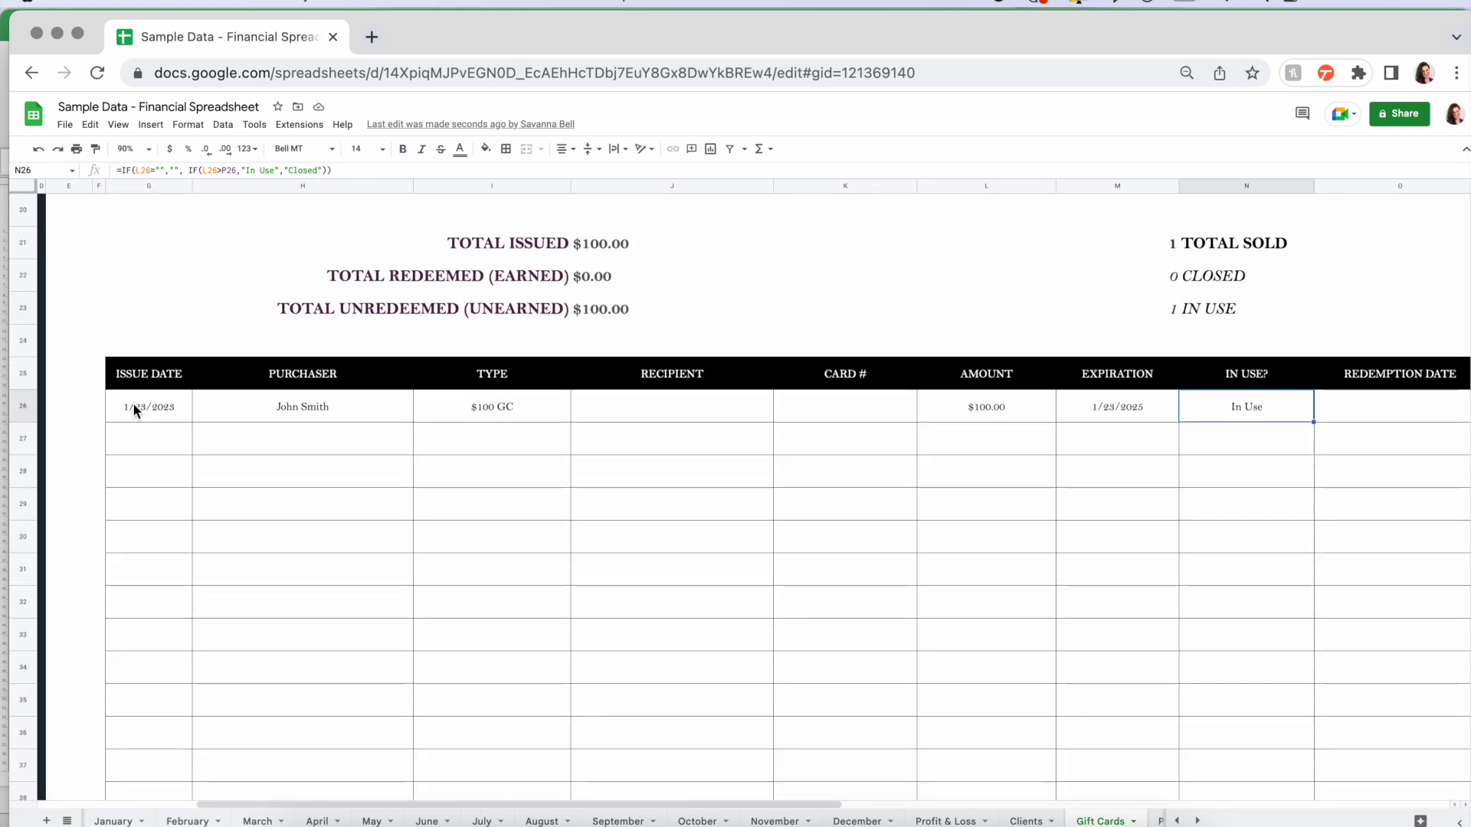
{"action": "left_click", "coordinate": [131, 400]}
{"action": "left_click", "coordinate": [309, 402]}
{"action": "left_click", "coordinate": [507, 398]}
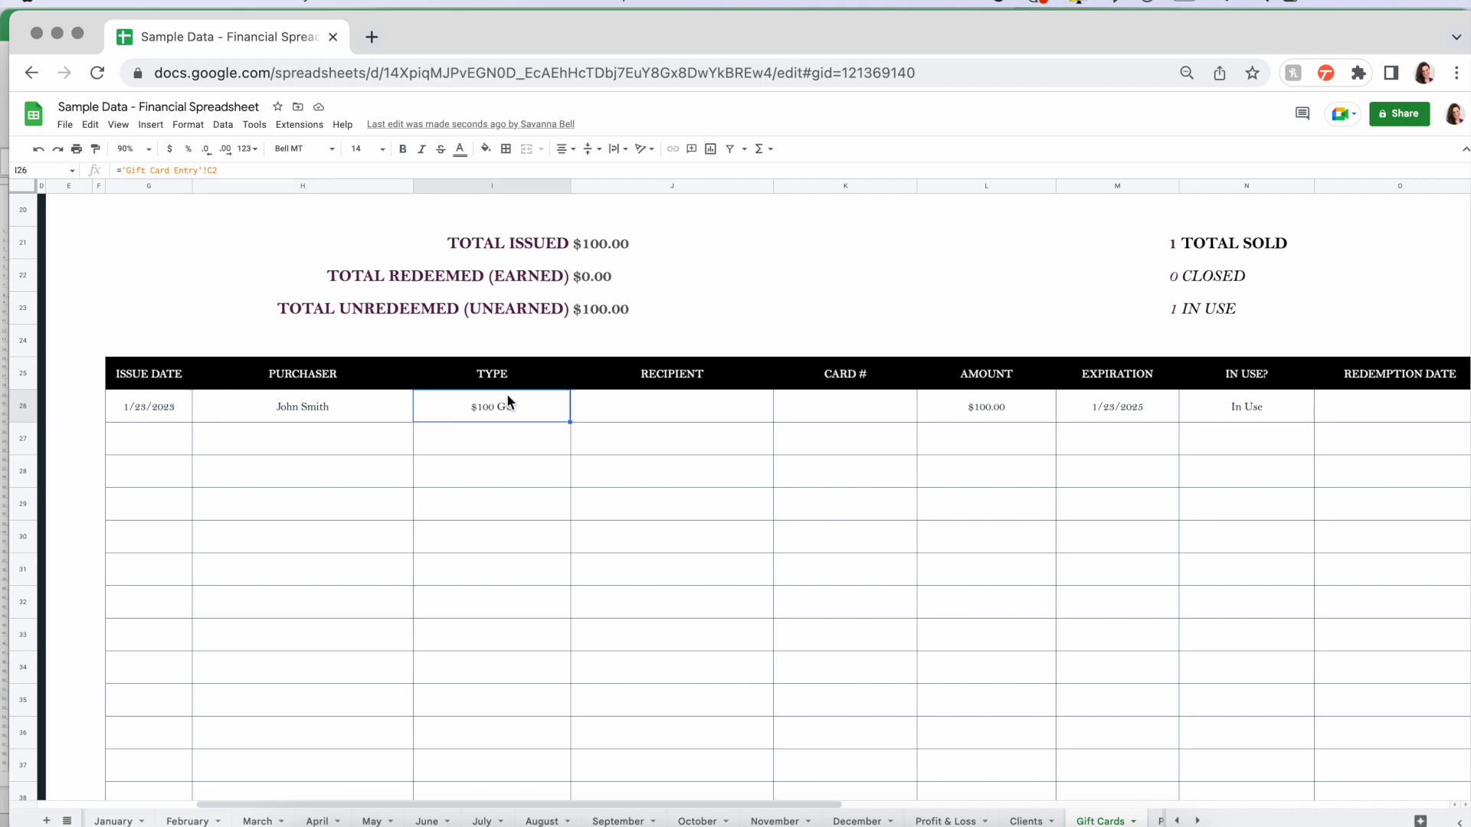
{"action": "left_click", "coordinate": [647, 406]}
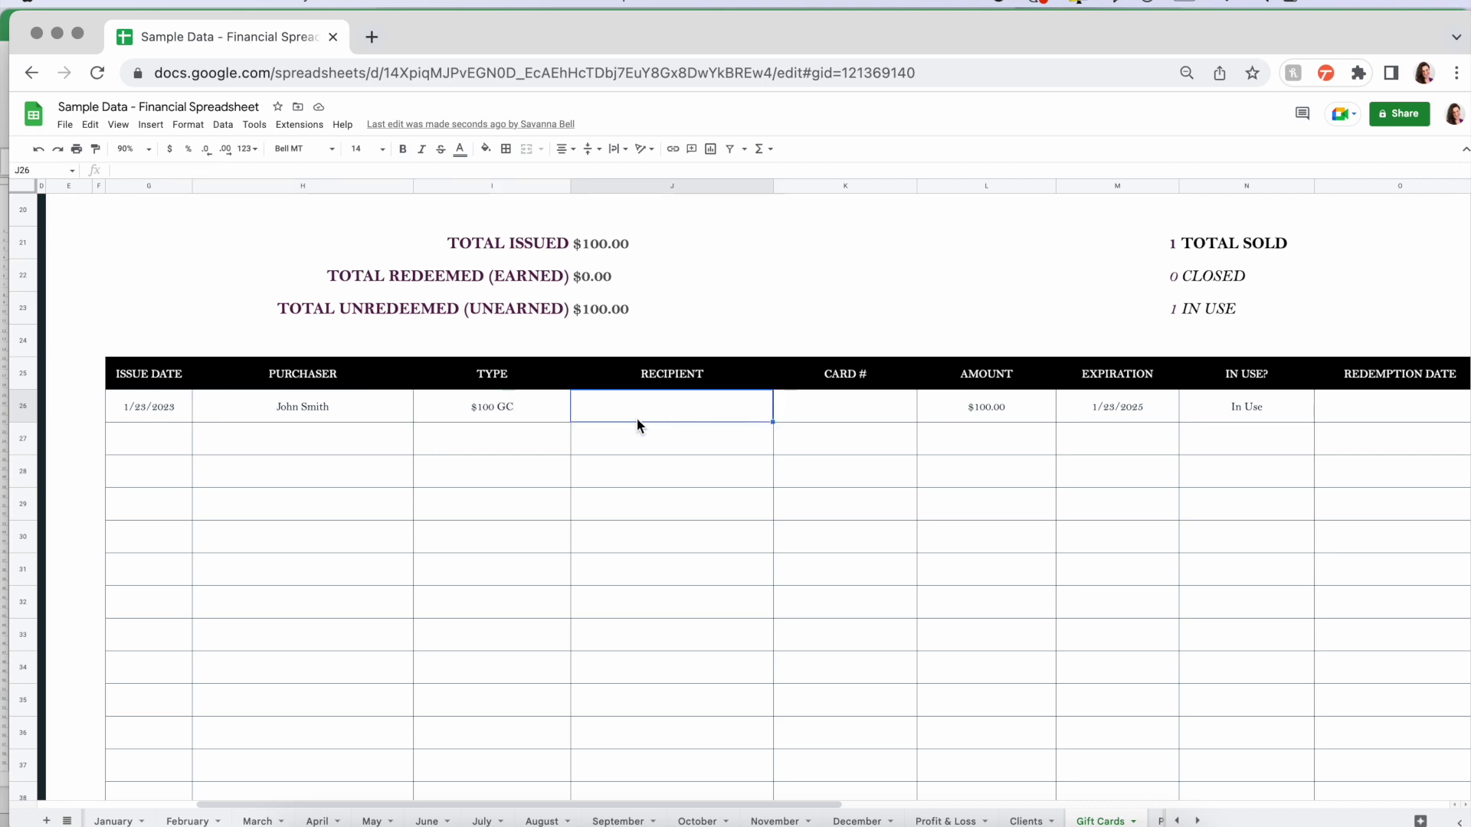
{"action": "left_click", "coordinate": [866, 402]}
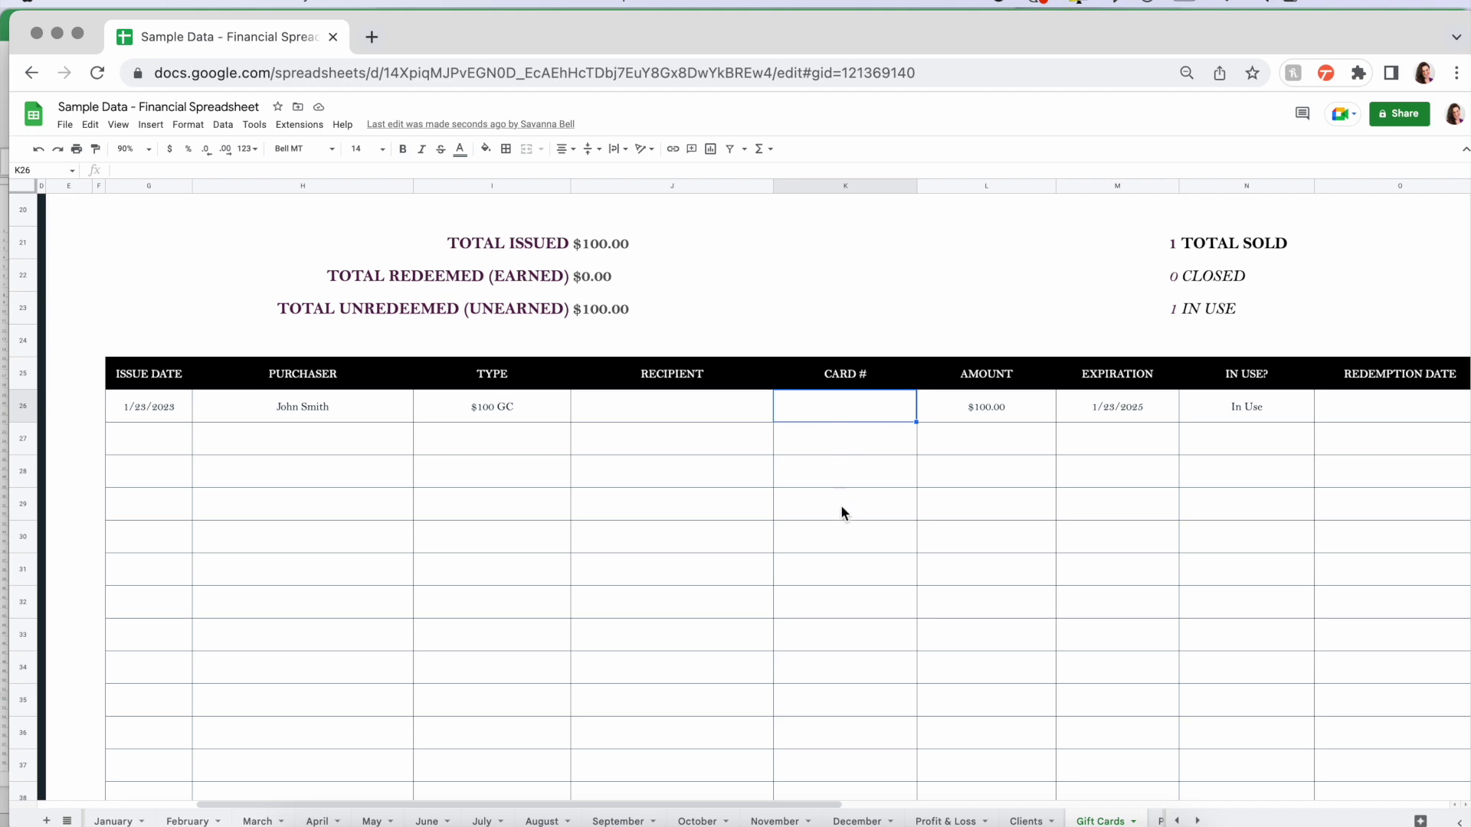
{"action": "scroll", "coordinate": [841, 509], "scroll_direction": "right", "scroll_amount": 7}
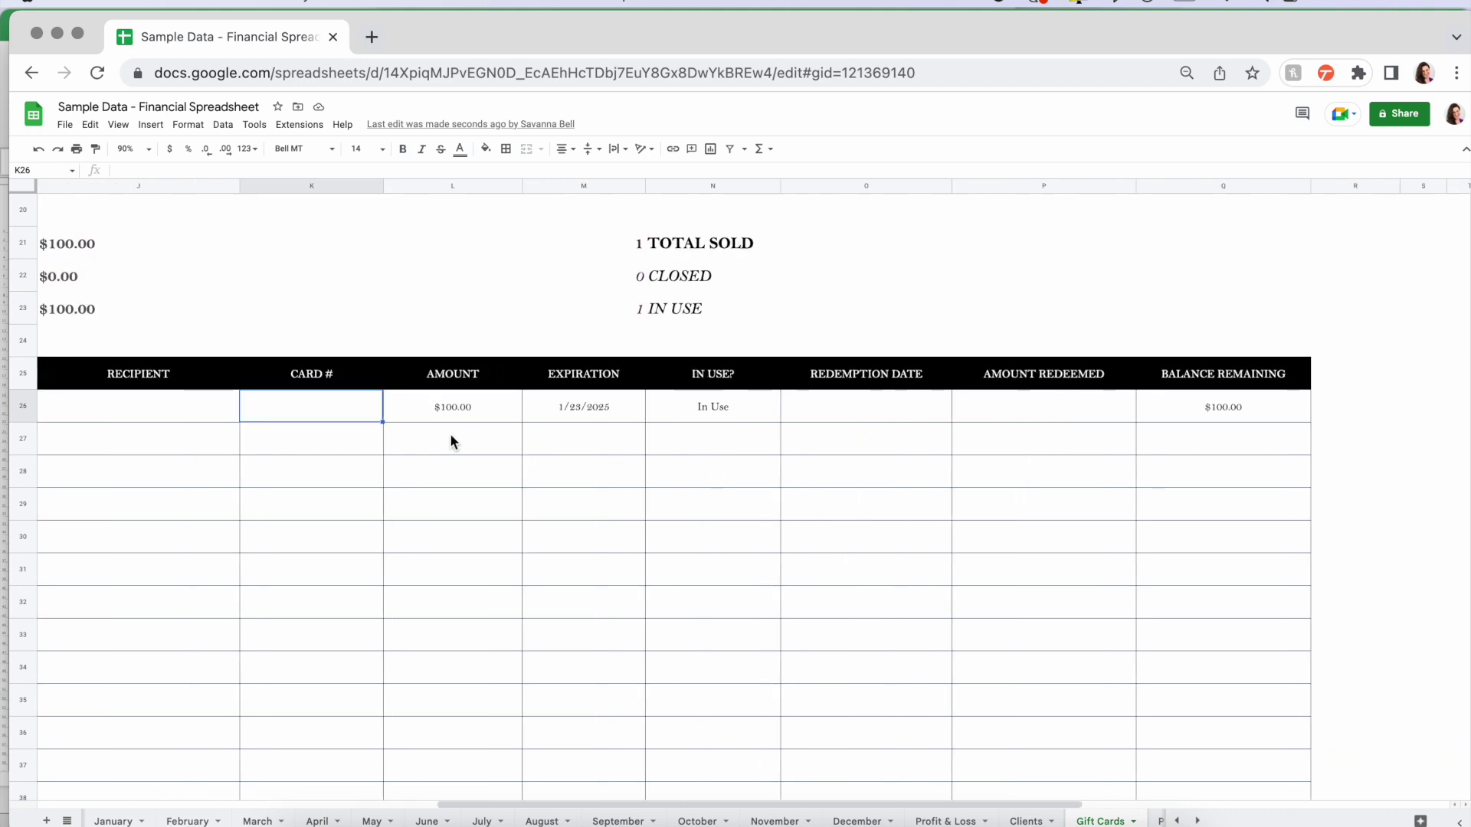
{"action": "left_click", "coordinate": [433, 405]}
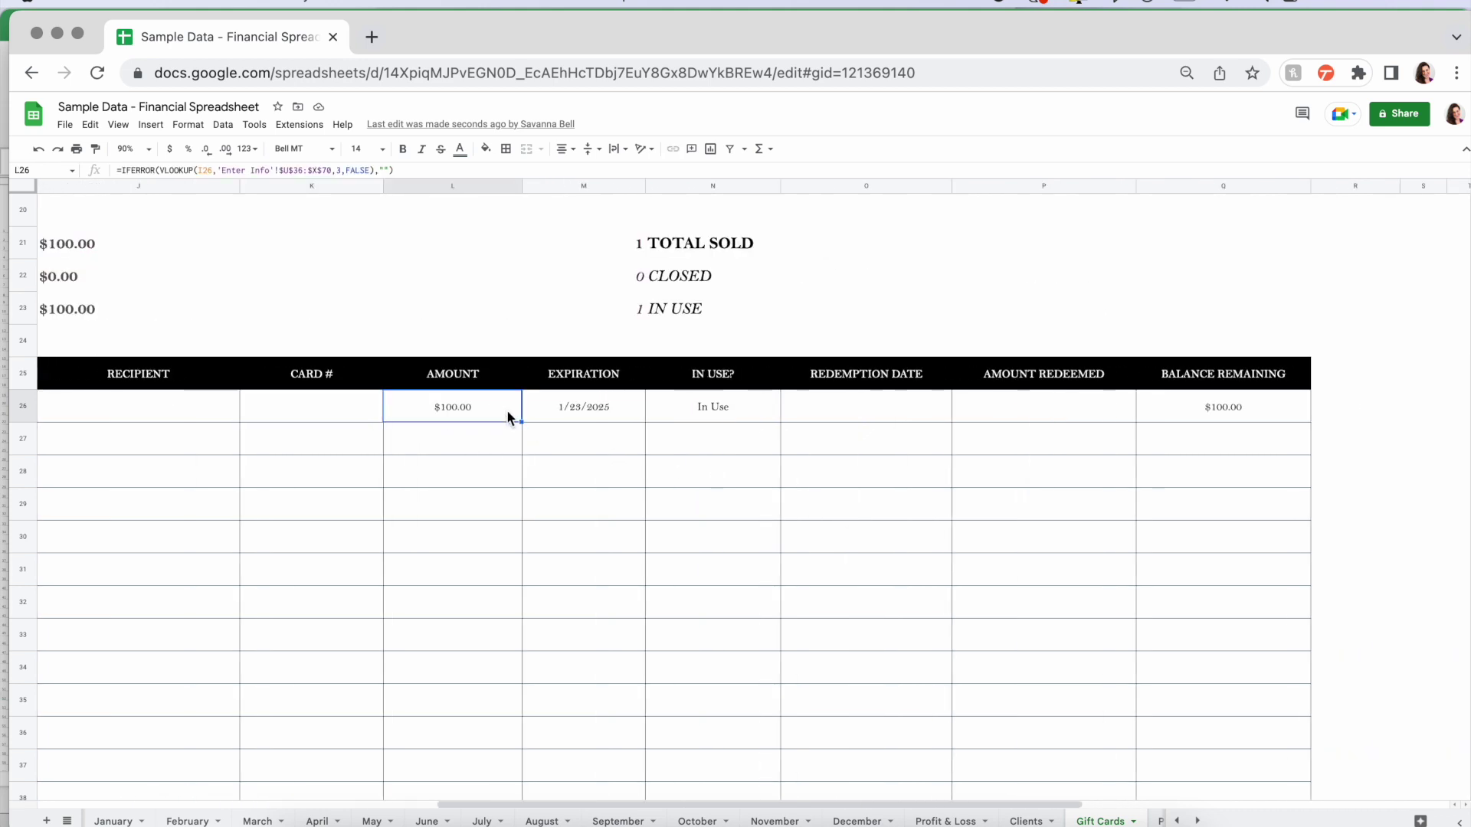
{"action": "left_click", "coordinate": [587, 406]}
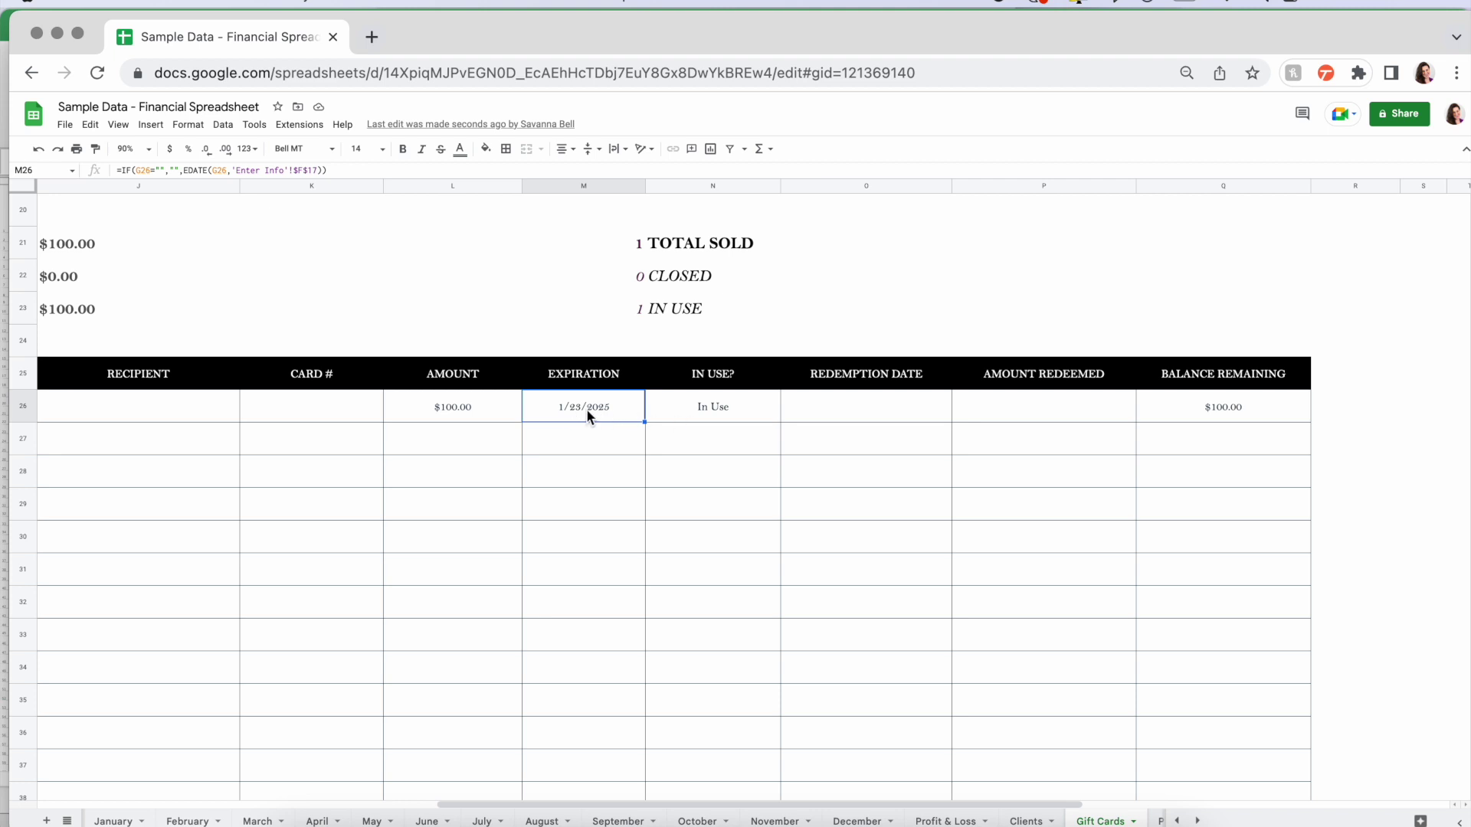
{"action": "left_click", "coordinate": [751, 416]}
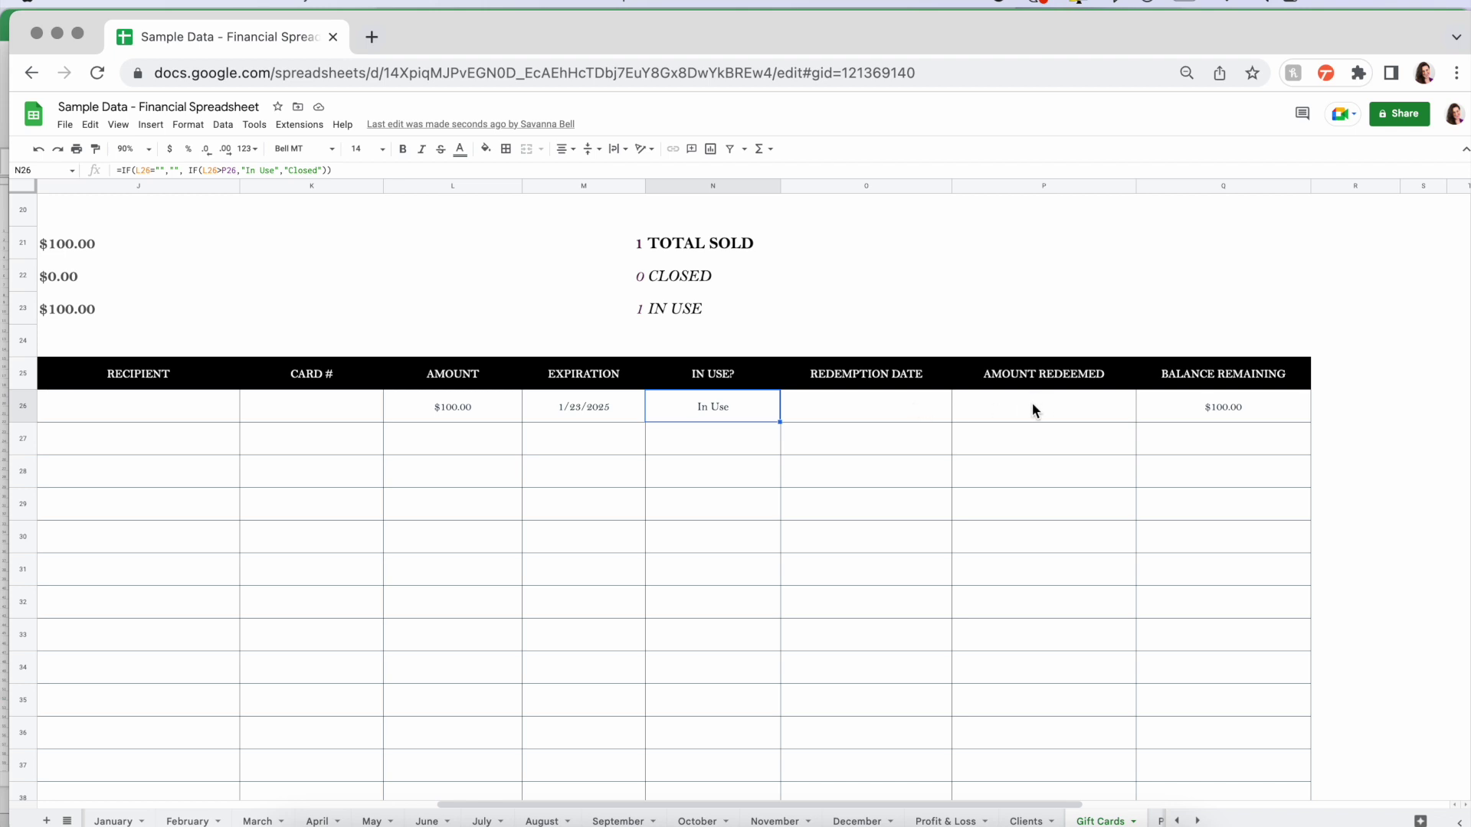
- Record a $90 redemption dated 1/24/2023 on the $100 gift card
{"action": "left_click", "coordinate": [895, 414]}
{"action": "type", "text": "1/24/2"}
{"action": "type", "text": "023"}
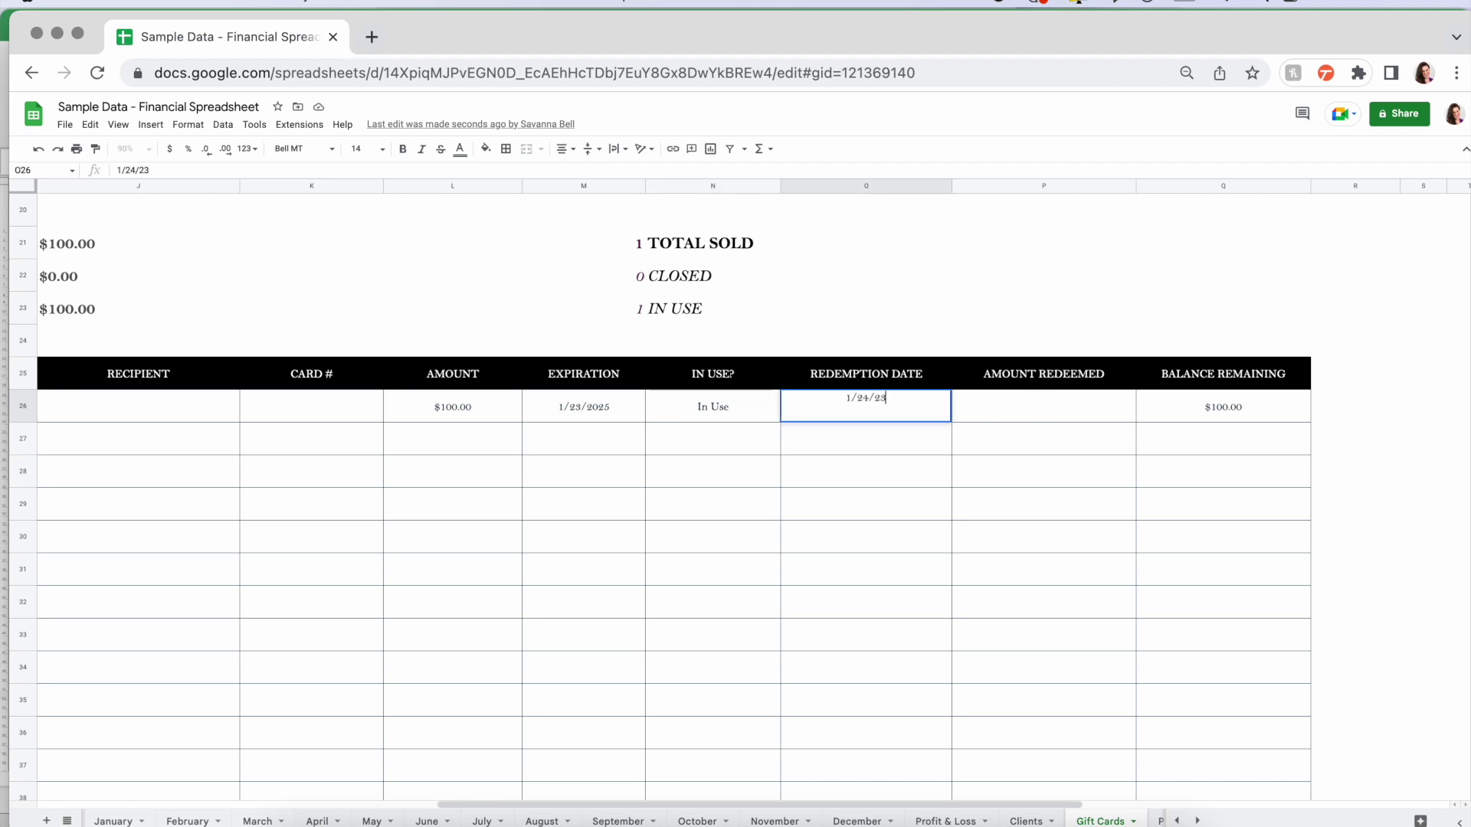
{"action": "left_click", "coordinate": [1078, 406]}
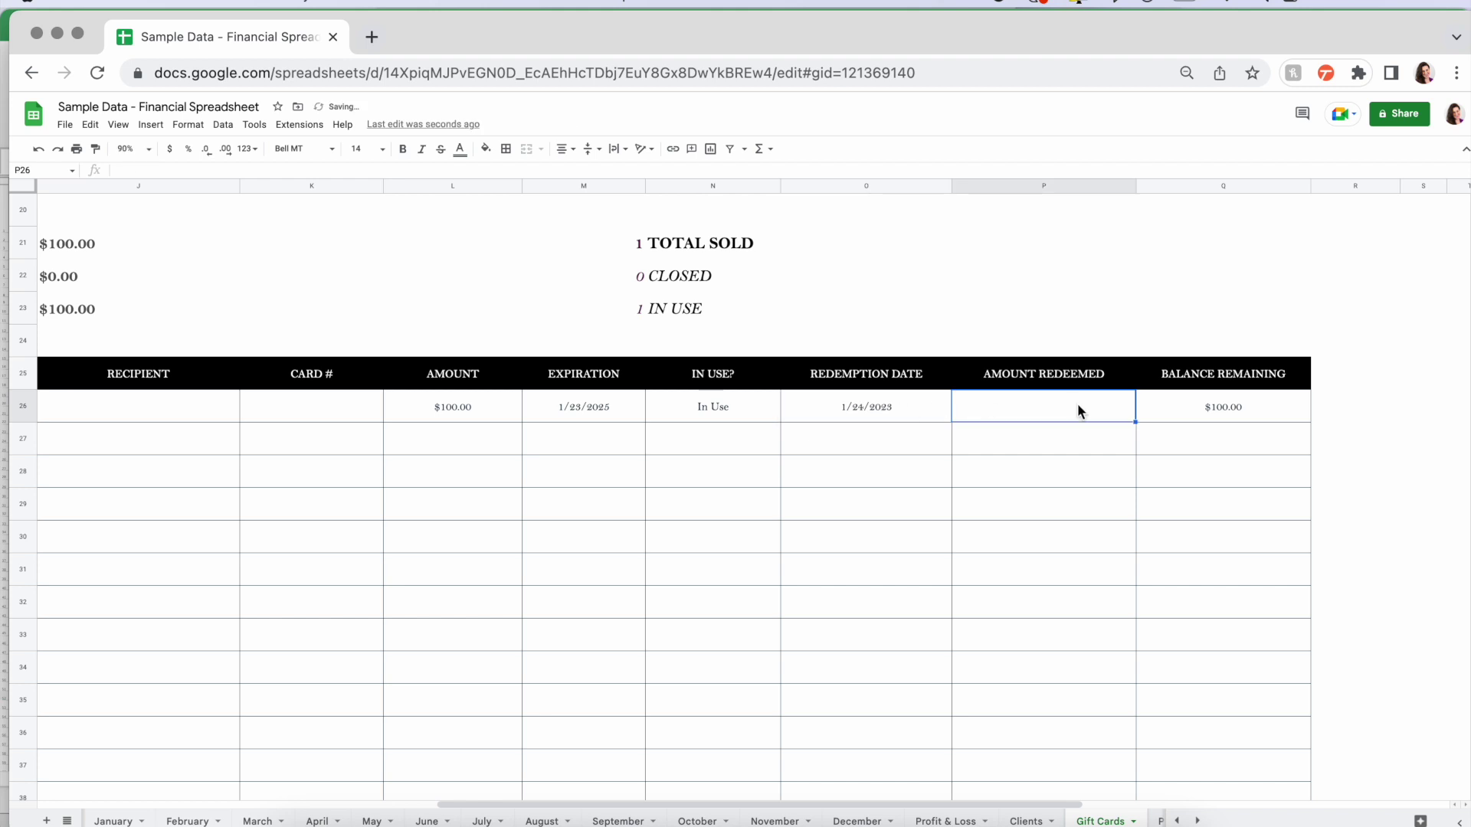
{"action": "type", "text": "90"}
{"action": "key", "text": "Tab"}
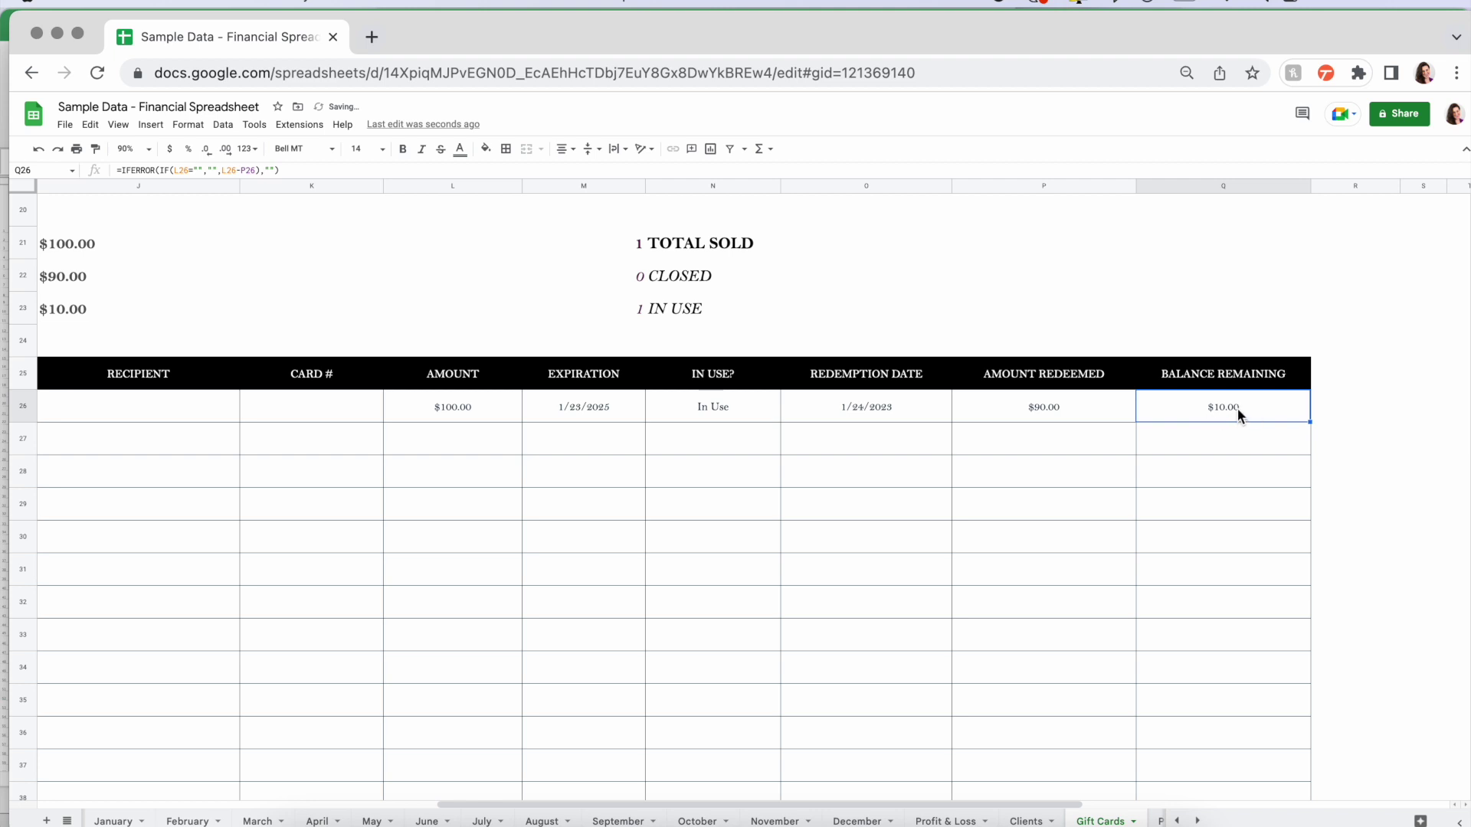
- Check the TOTAL ISSUED, REDEEMED, UNREDEEMED, TOTAL SOLD, CLOSED and IN USE formulas
{"action": "key", "text": "Up"}
{"action": "key", "text": "Up"}
{"action": "key", "text": "Up"}
{"action": "key", "text": "Up"}
{"action": "key", "text": "Left"}
{"action": "key", "text": "Left"}
{"action": "key", "text": "Left"}
{"action": "key", "text": "Left"}
{"action": "scroll", "coordinate": [1202, 442], "scroll_direction": "up", "scroll_amount": 3}
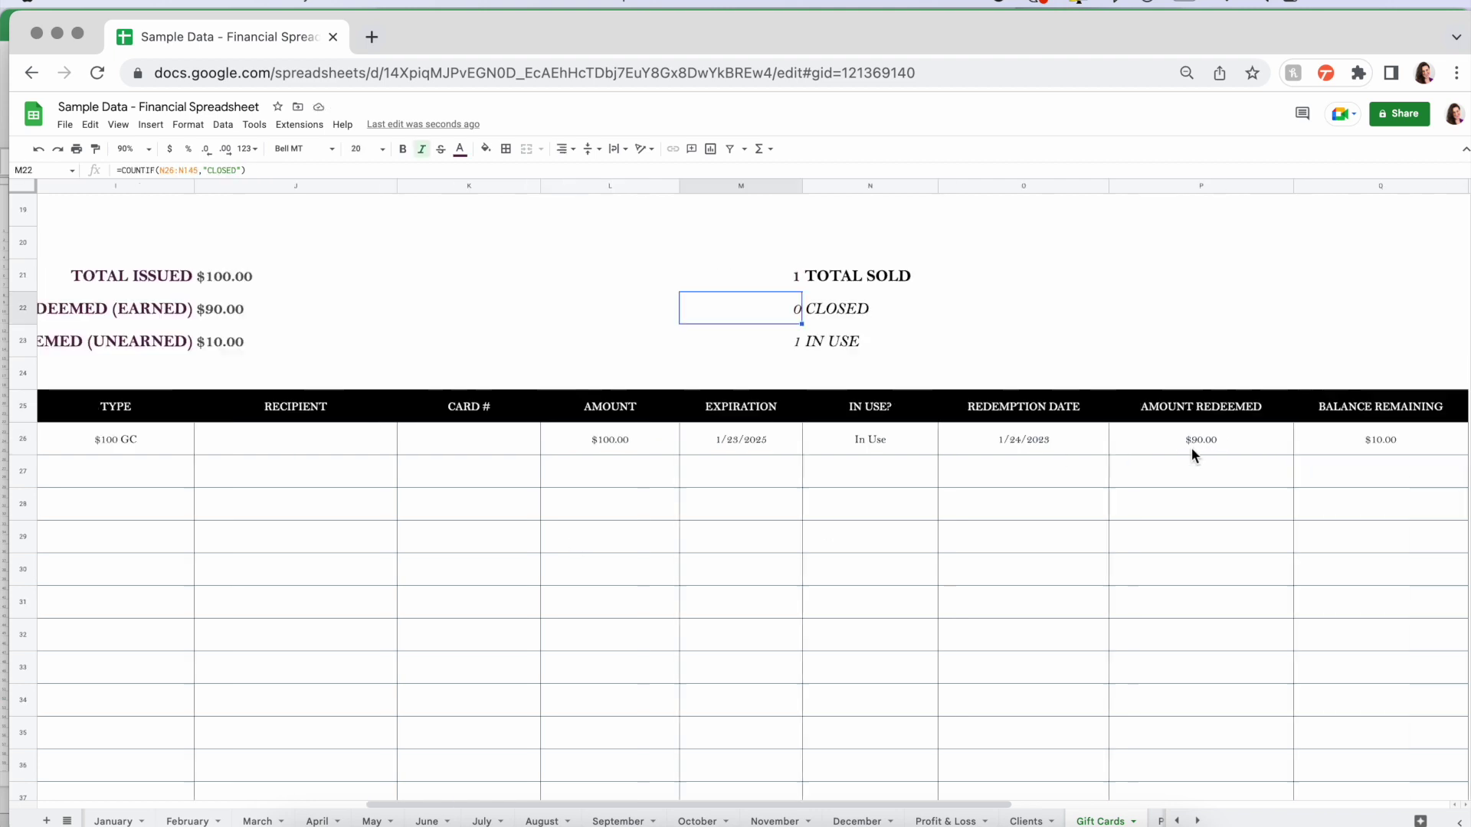
{"action": "scroll", "coordinate": [1191, 447], "scroll_direction": "left", "scroll_amount": 6}
{"action": "left_click", "coordinate": [594, 344]}
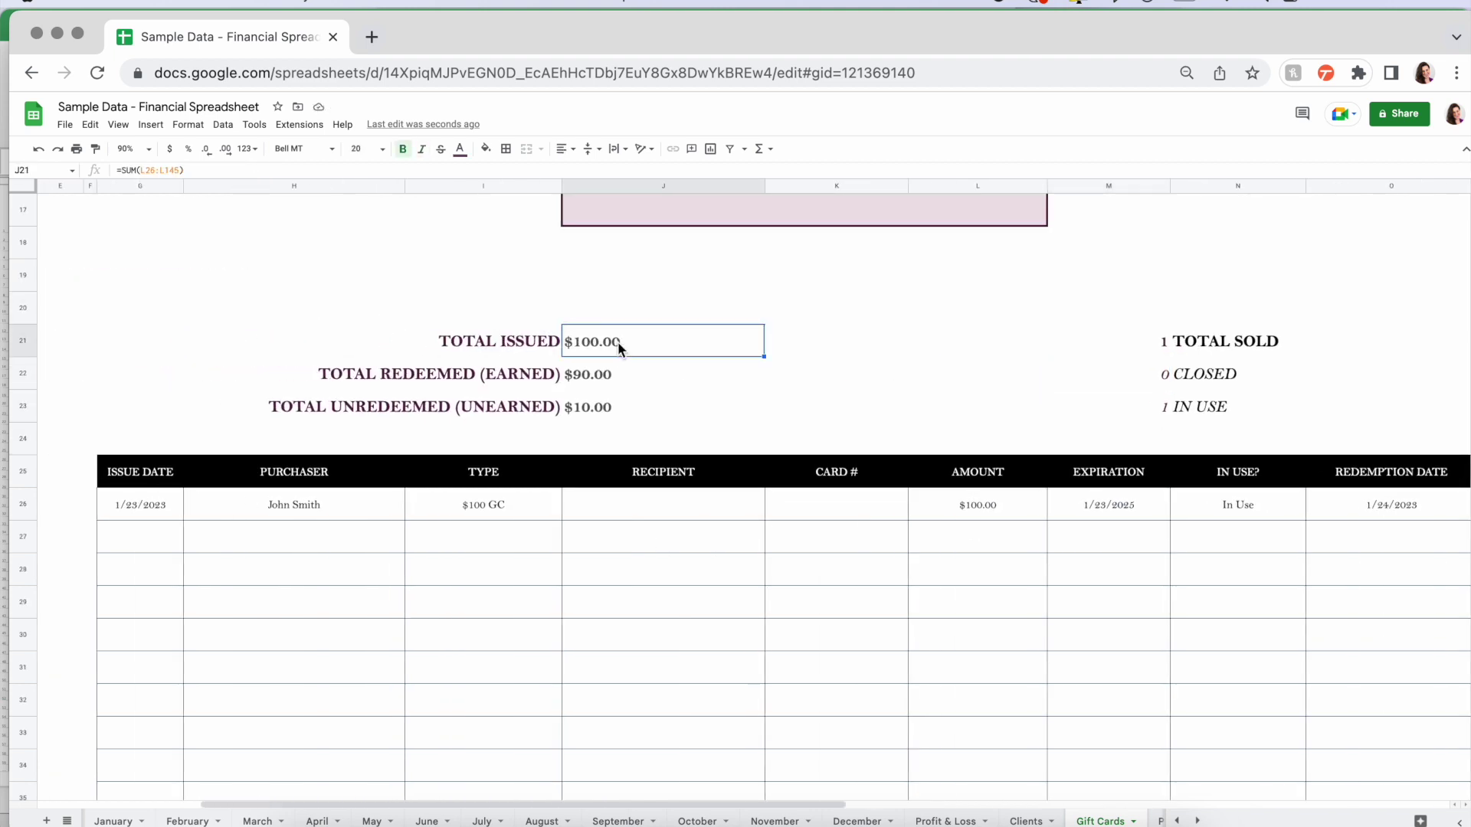
{"action": "left_click", "coordinate": [595, 383]}
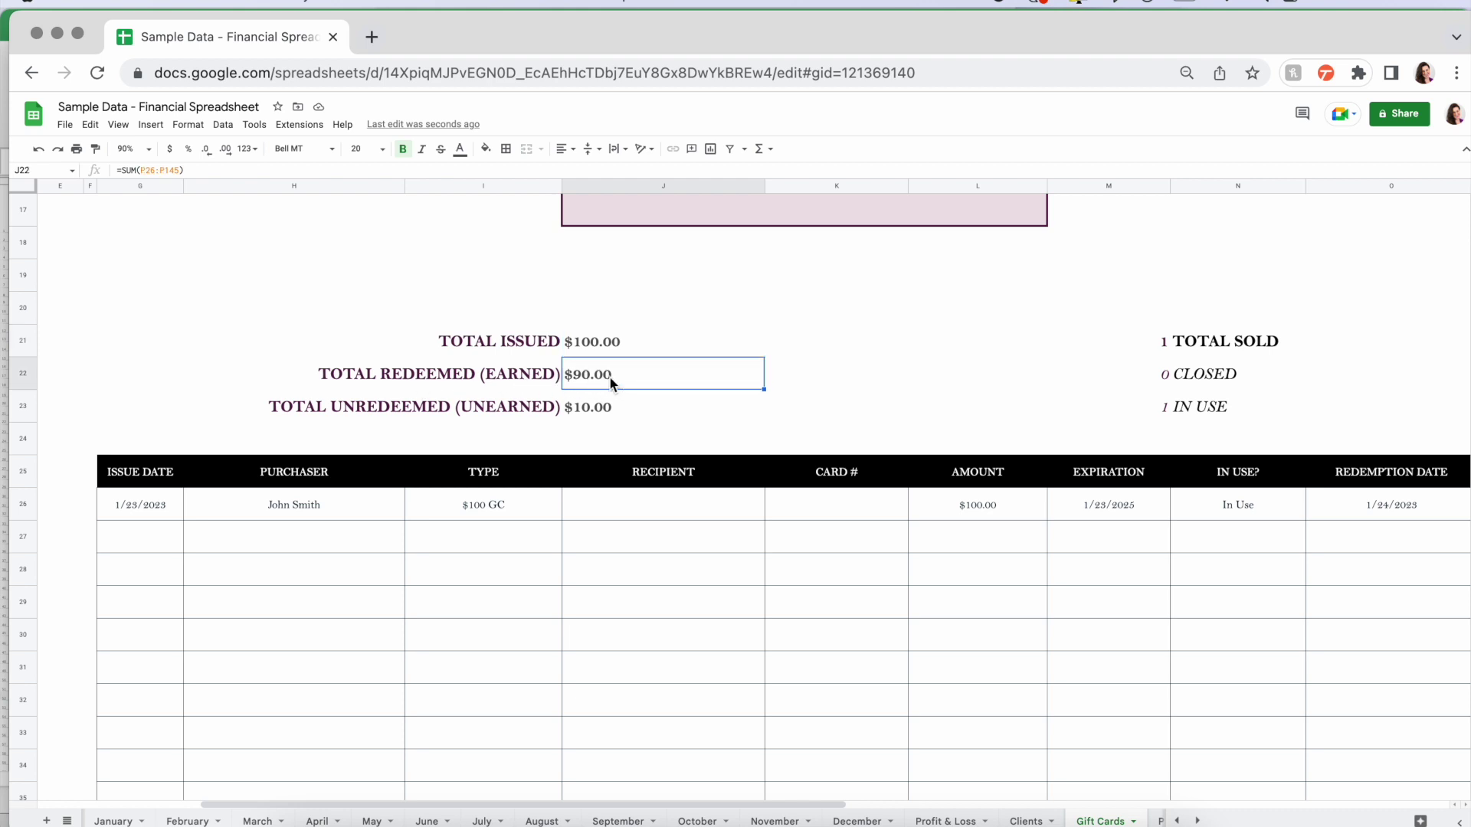
{"action": "left_click", "coordinate": [602, 419]}
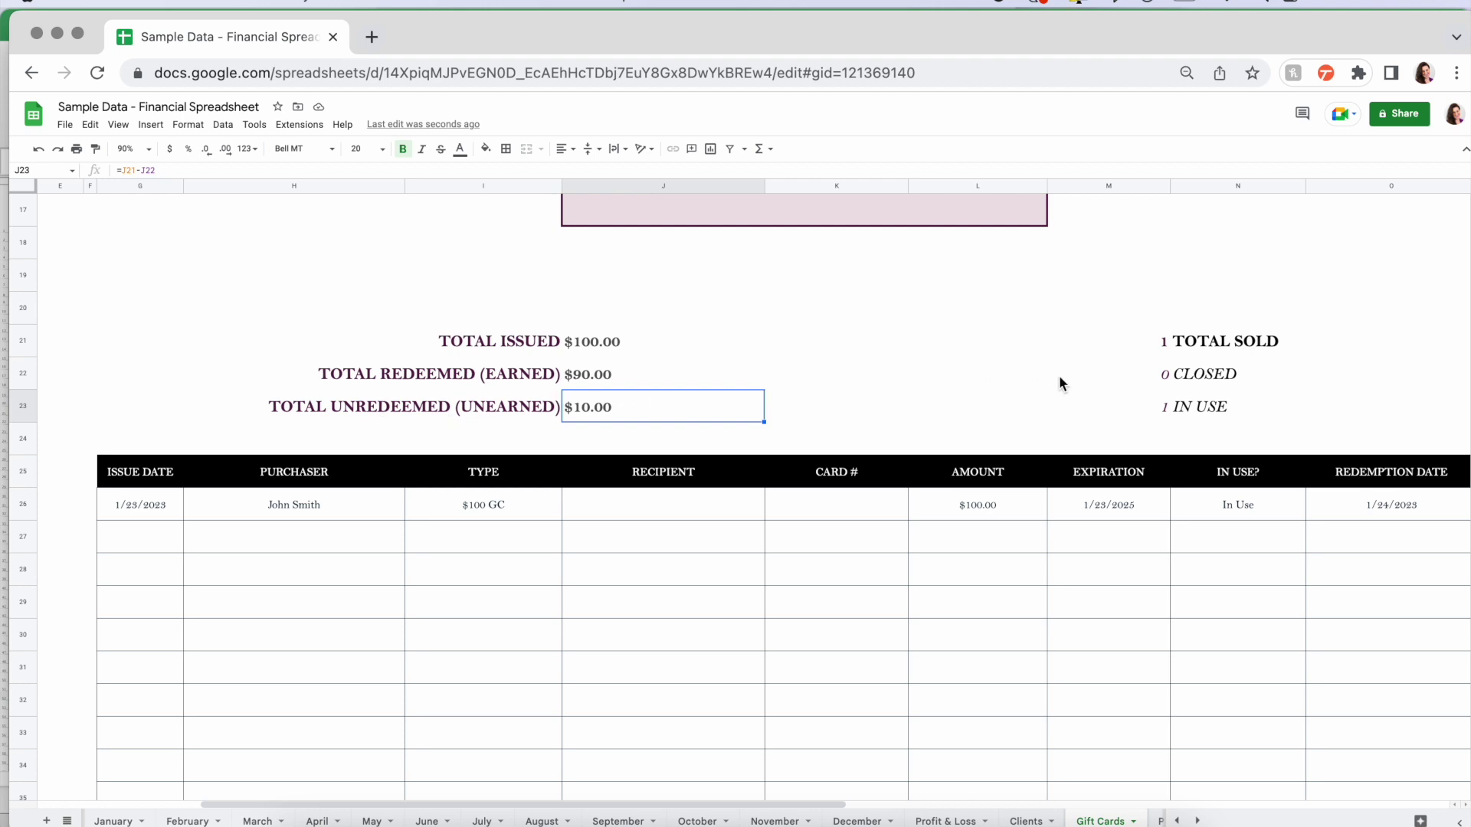
{"action": "left_click", "coordinate": [1157, 349]}
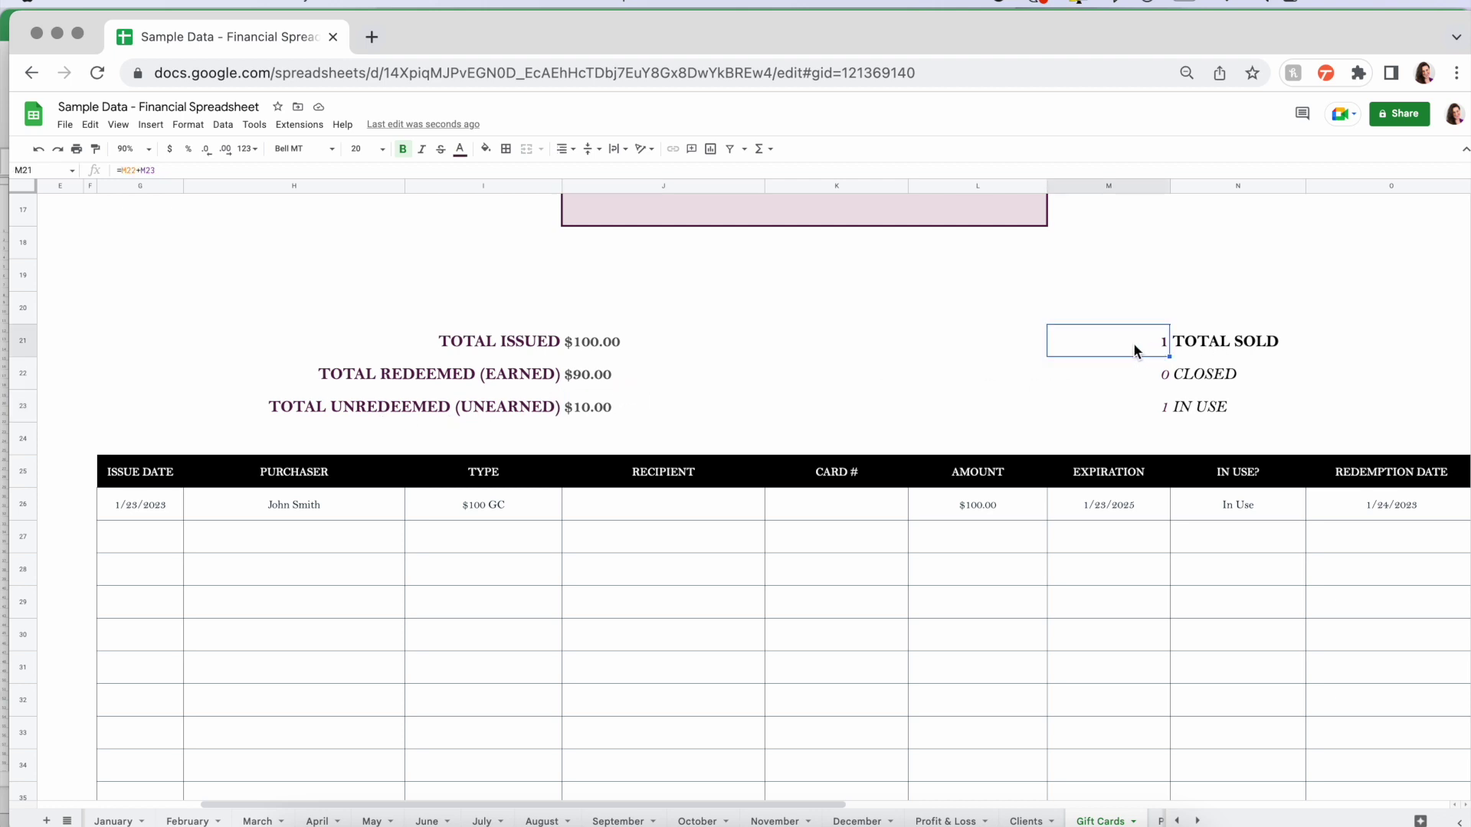
{"action": "left_click", "coordinate": [1146, 374]}
{"action": "left_click", "coordinate": [1147, 412]}
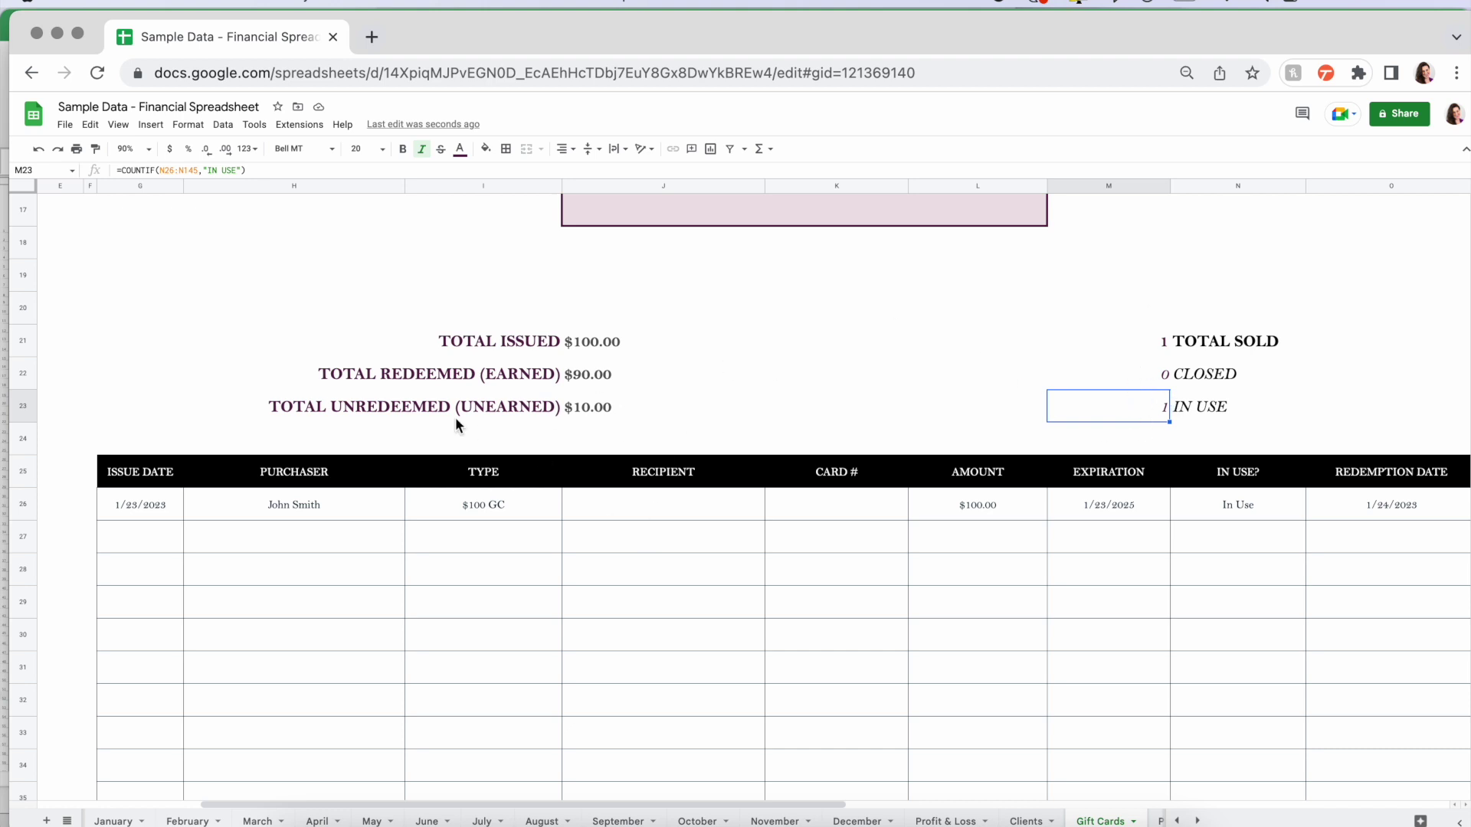
- Set the Gift Cards sheet to 50% zoom
{"action": "scroll", "coordinate": [455, 418], "scroll_direction": "up", "scroll_amount": 10}
{"action": "scroll", "coordinate": [455, 418], "scroll_direction": "left", "scroll_amount": 4}
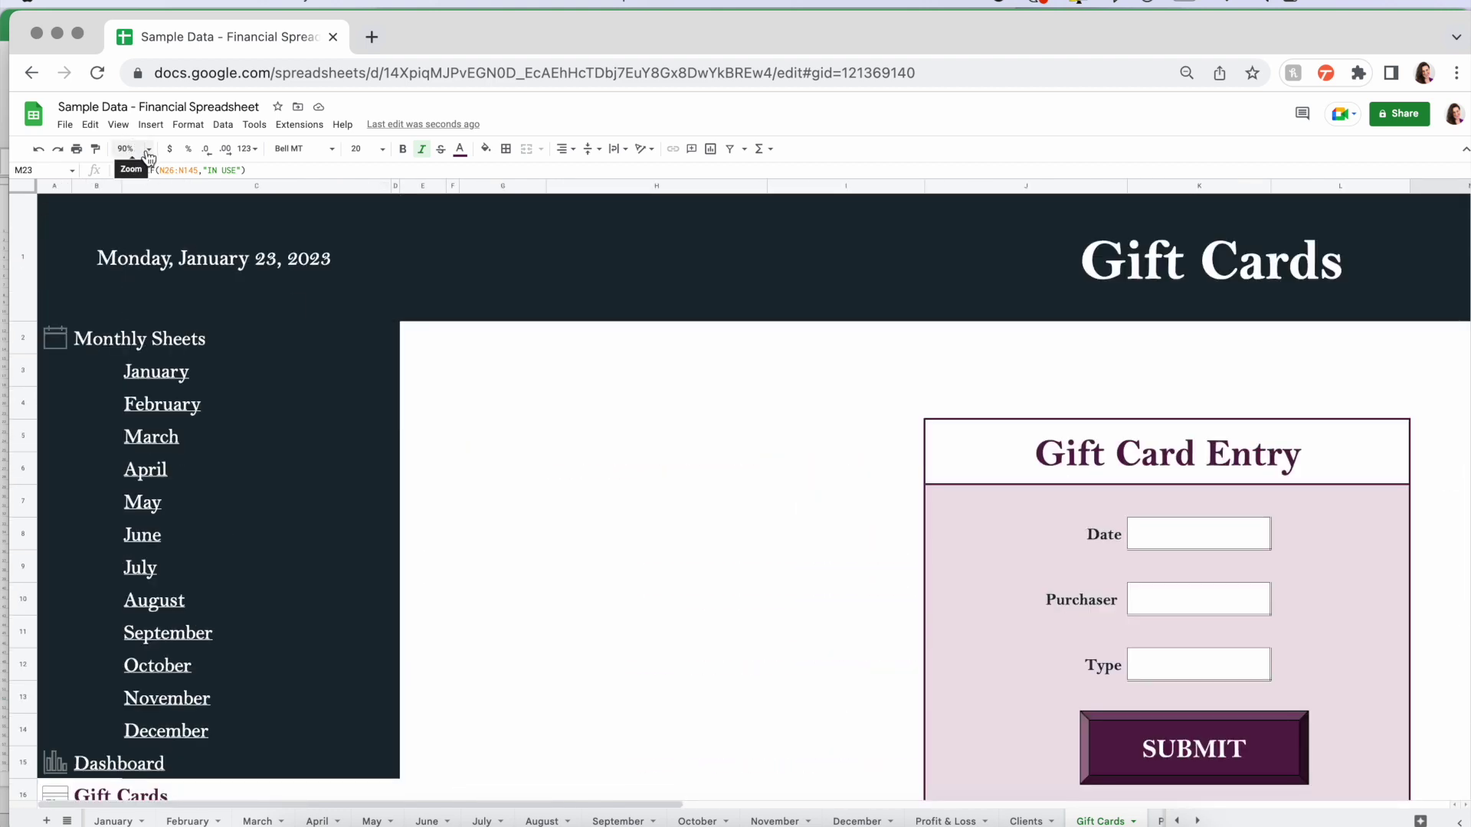
{"action": "left_click", "coordinate": [131, 148]}
{"action": "left_click", "coordinate": [141, 175]}
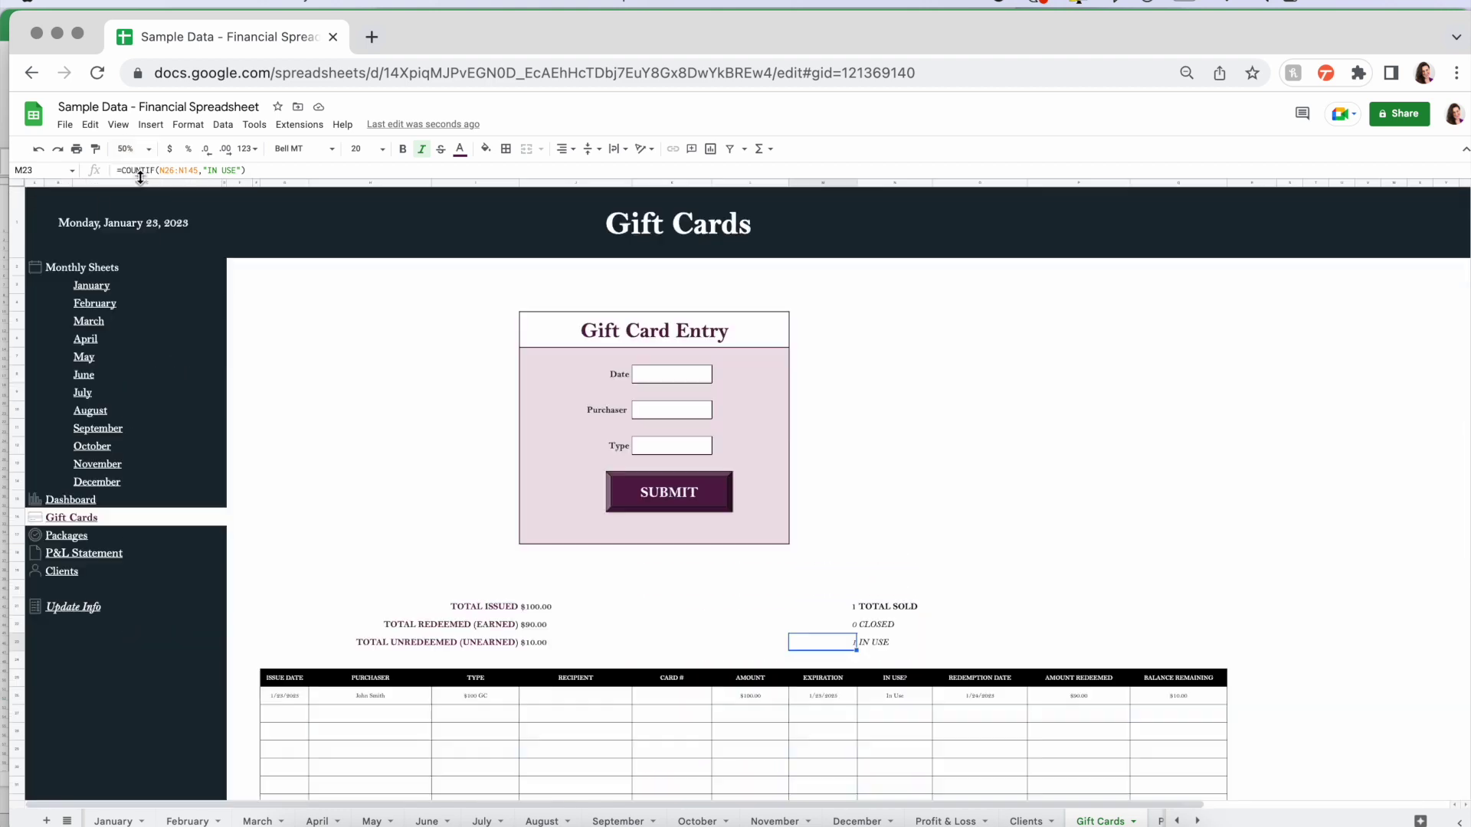
- Go to the Packages sheet and check the first entry's issue date, client and service type formulas
{"action": "left_click", "coordinate": [66, 536]}
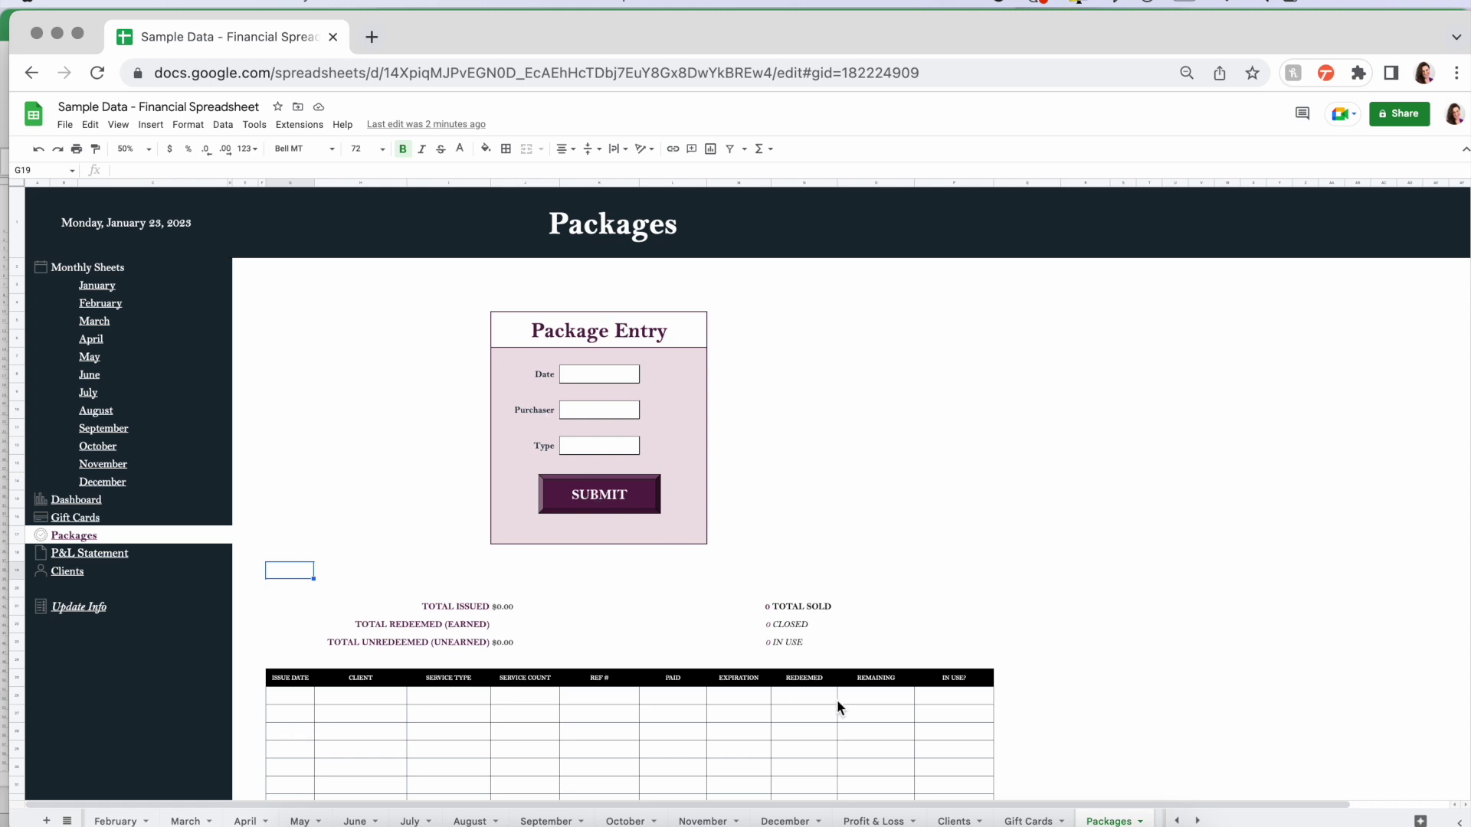
{"action": "left_click", "coordinate": [290, 697]}
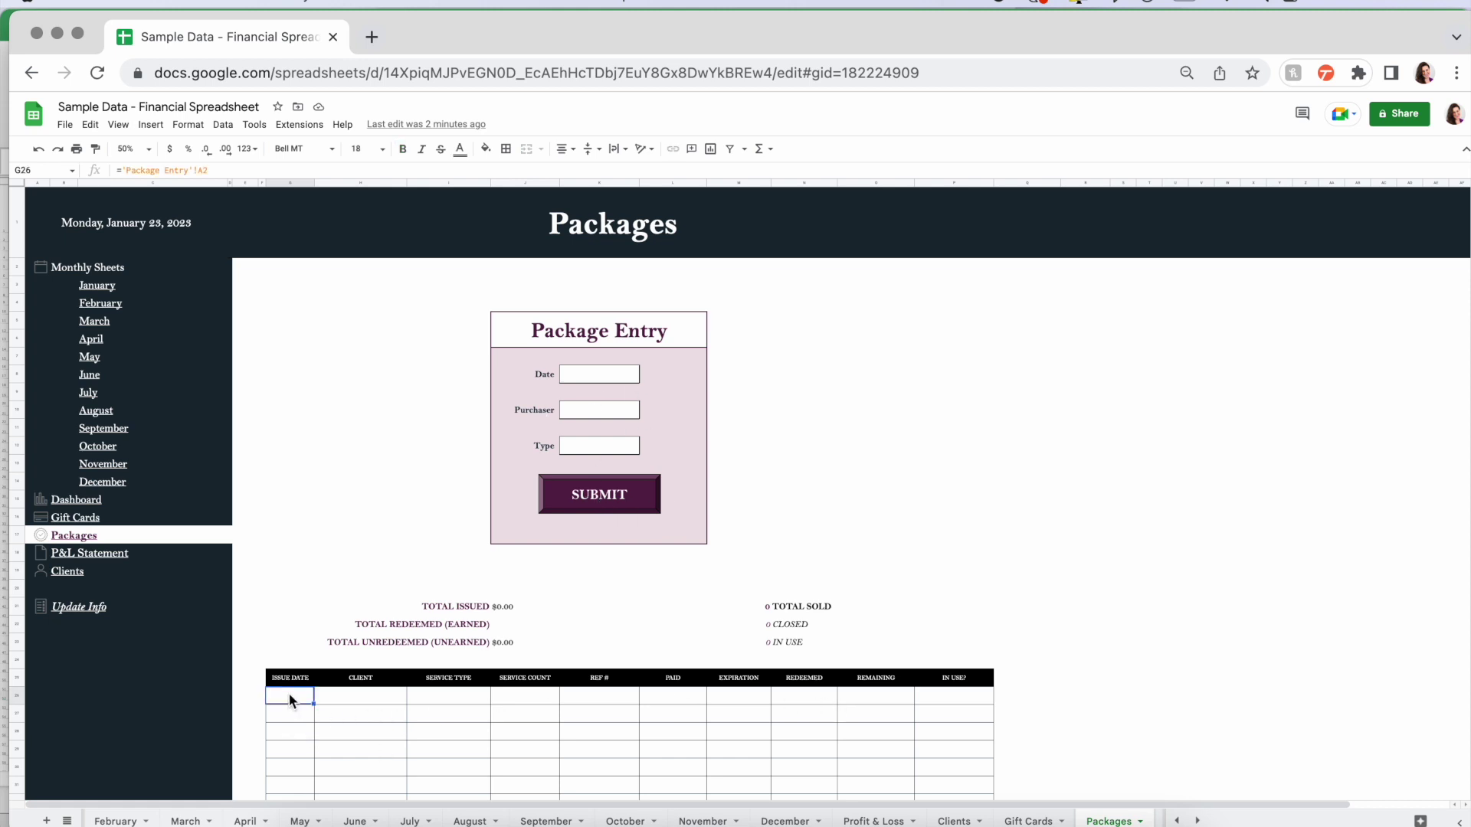
{"action": "left_click", "coordinate": [334, 695]}
{"action": "left_click", "coordinate": [454, 697]}
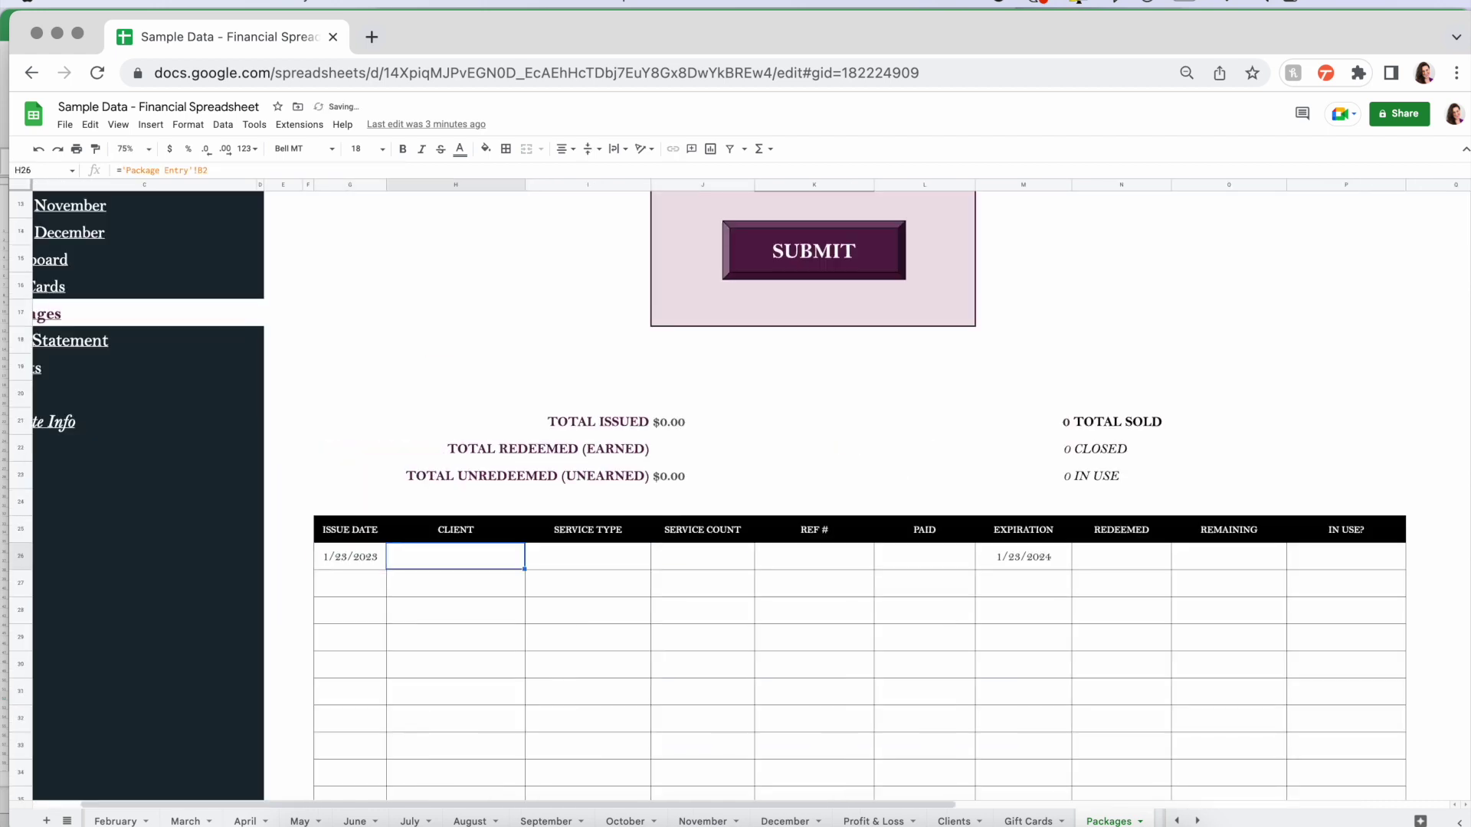
- Review the new package row's service count, reference number, $550.00 paid, expiration and remaining-session formulas
{"action": "left_click", "coordinate": [292, 559]}
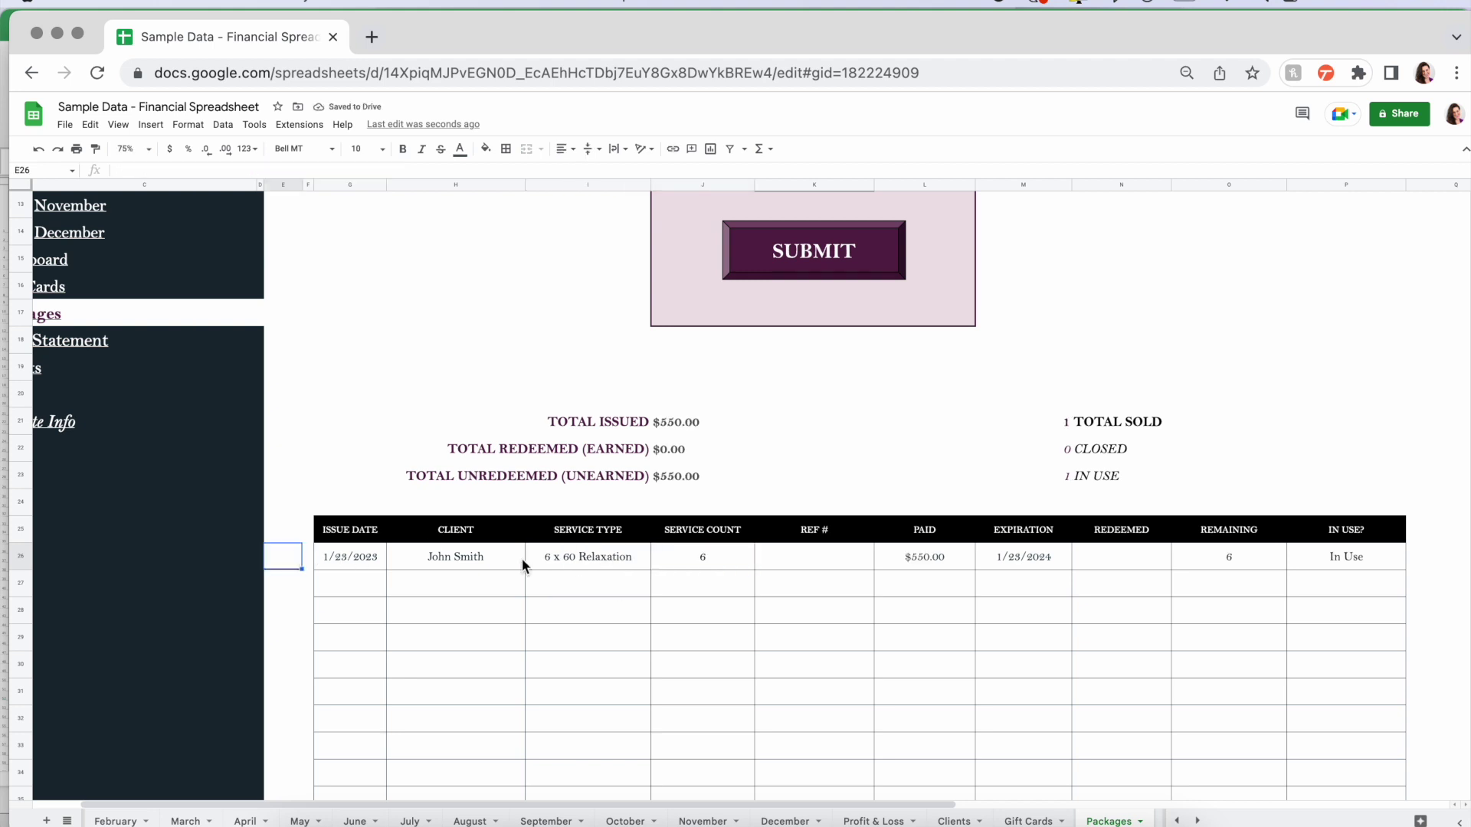
{"action": "left_click_drag", "start_coordinate": [360, 555], "coordinate": [613, 554]}
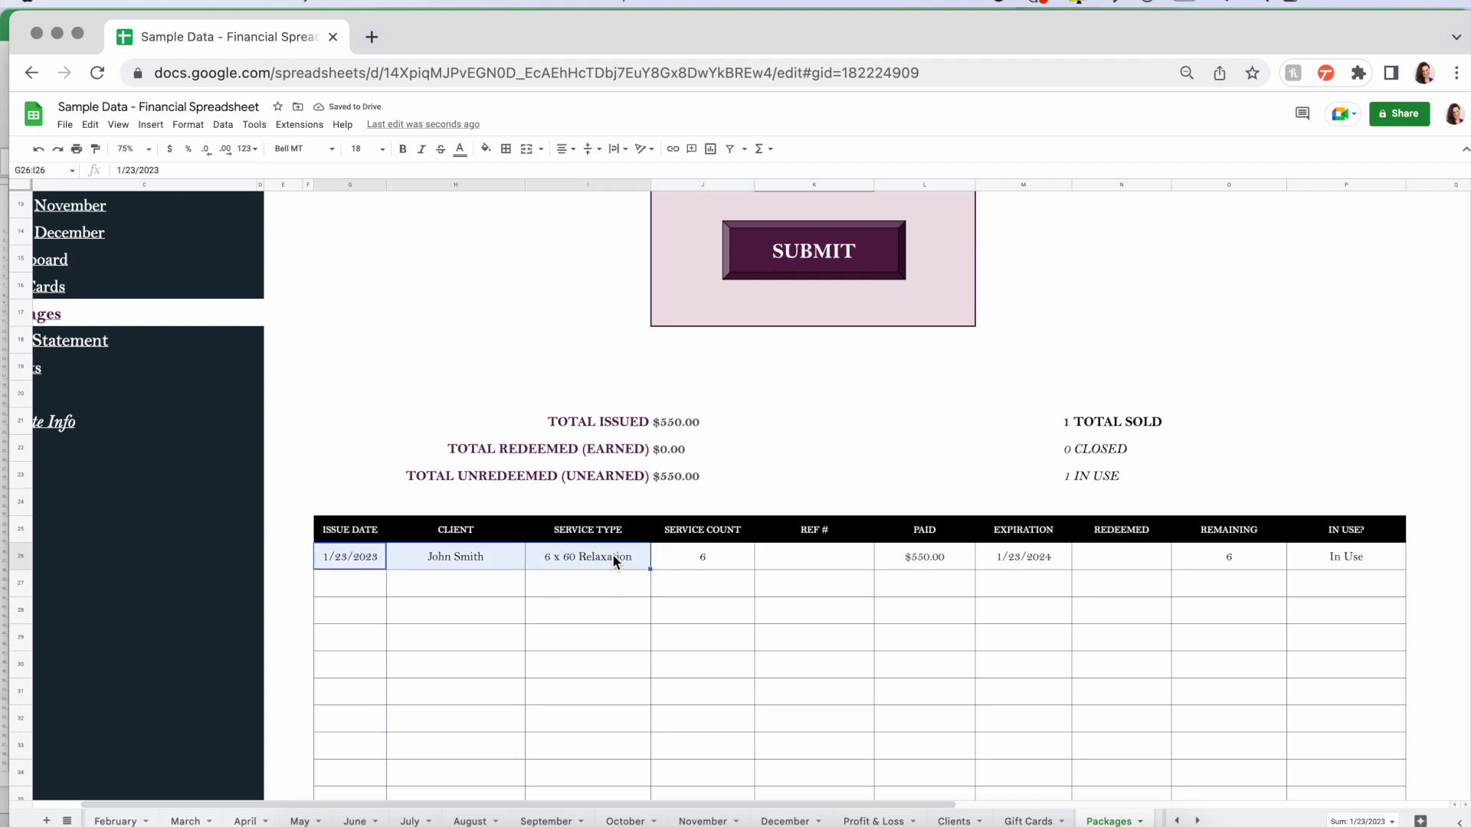
{"action": "left_click", "coordinate": [721, 558]}
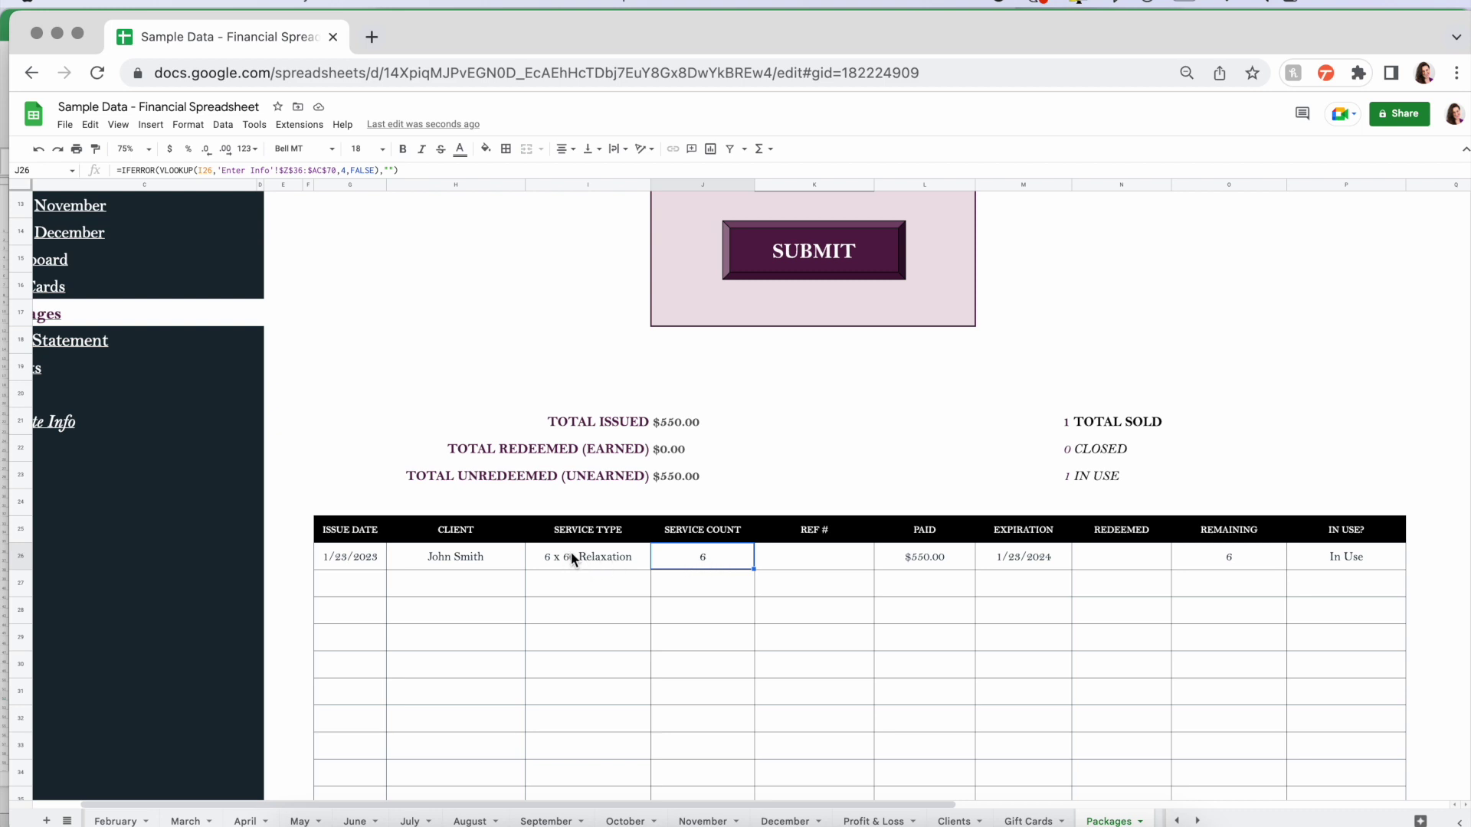
{"action": "left_click", "coordinate": [835, 550]}
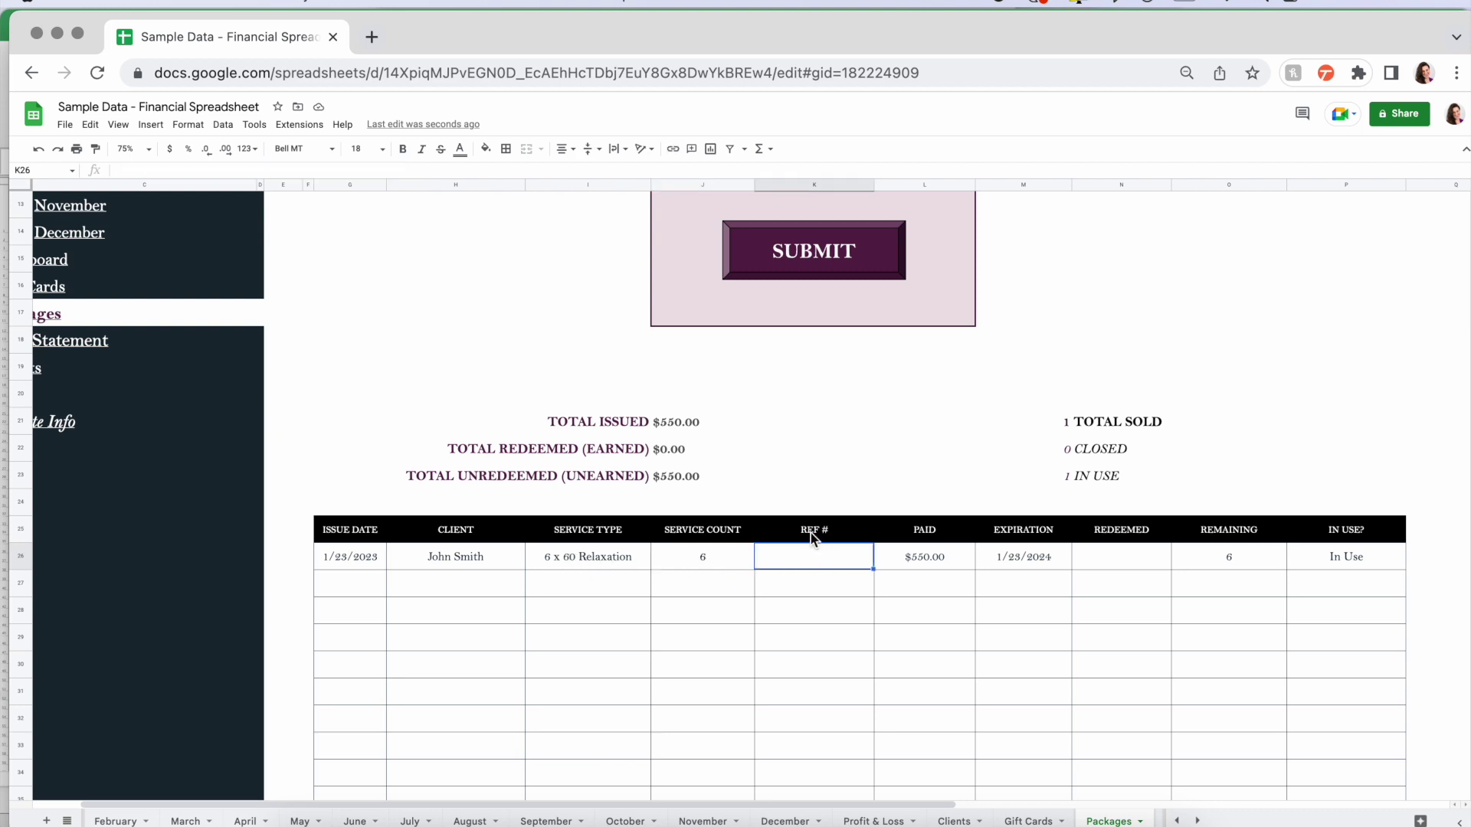
{"action": "left_click", "coordinate": [949, 556]}
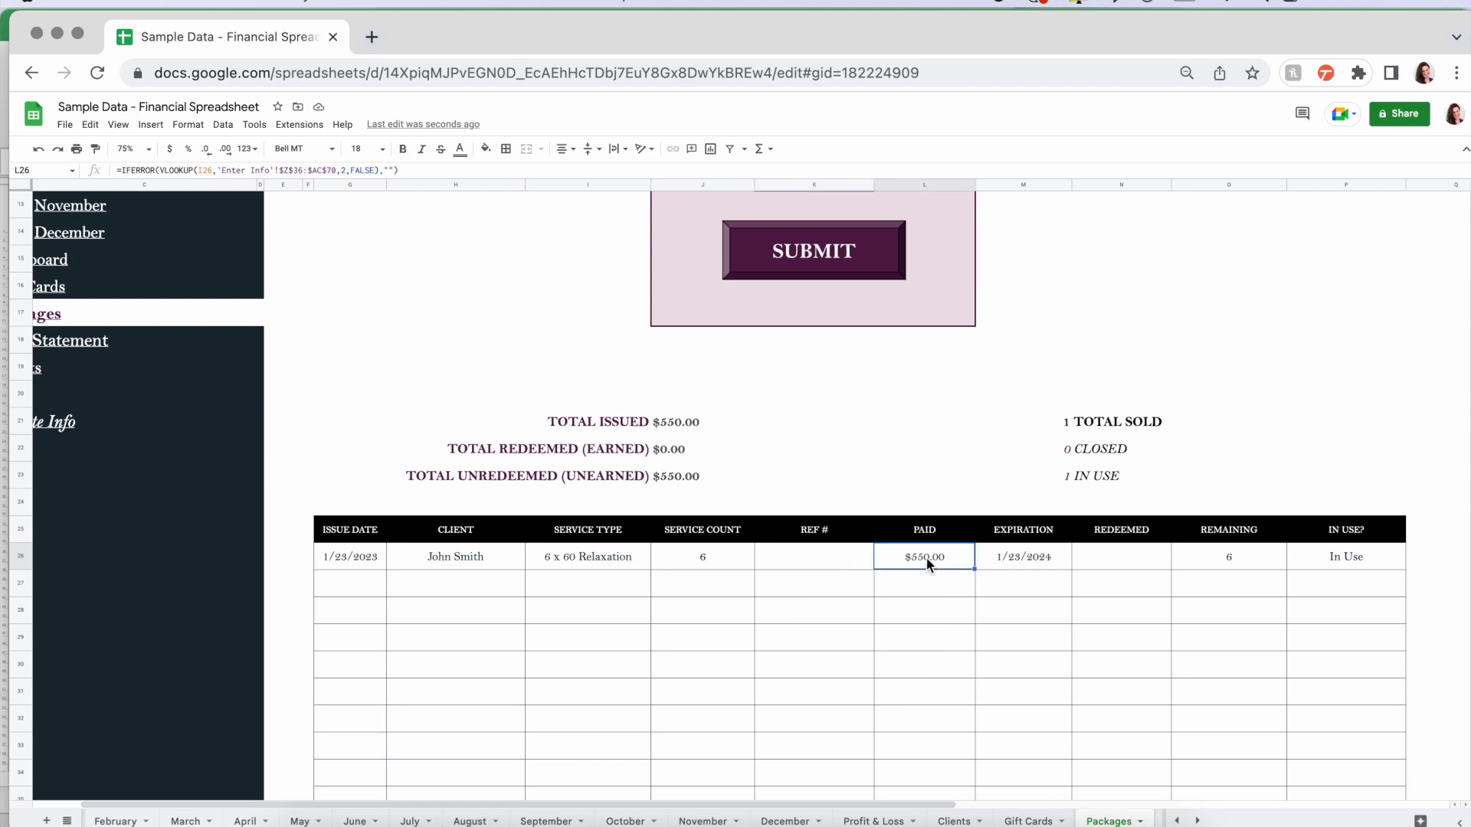
{"action": "left_click", "coordinate": [1042, 563]}
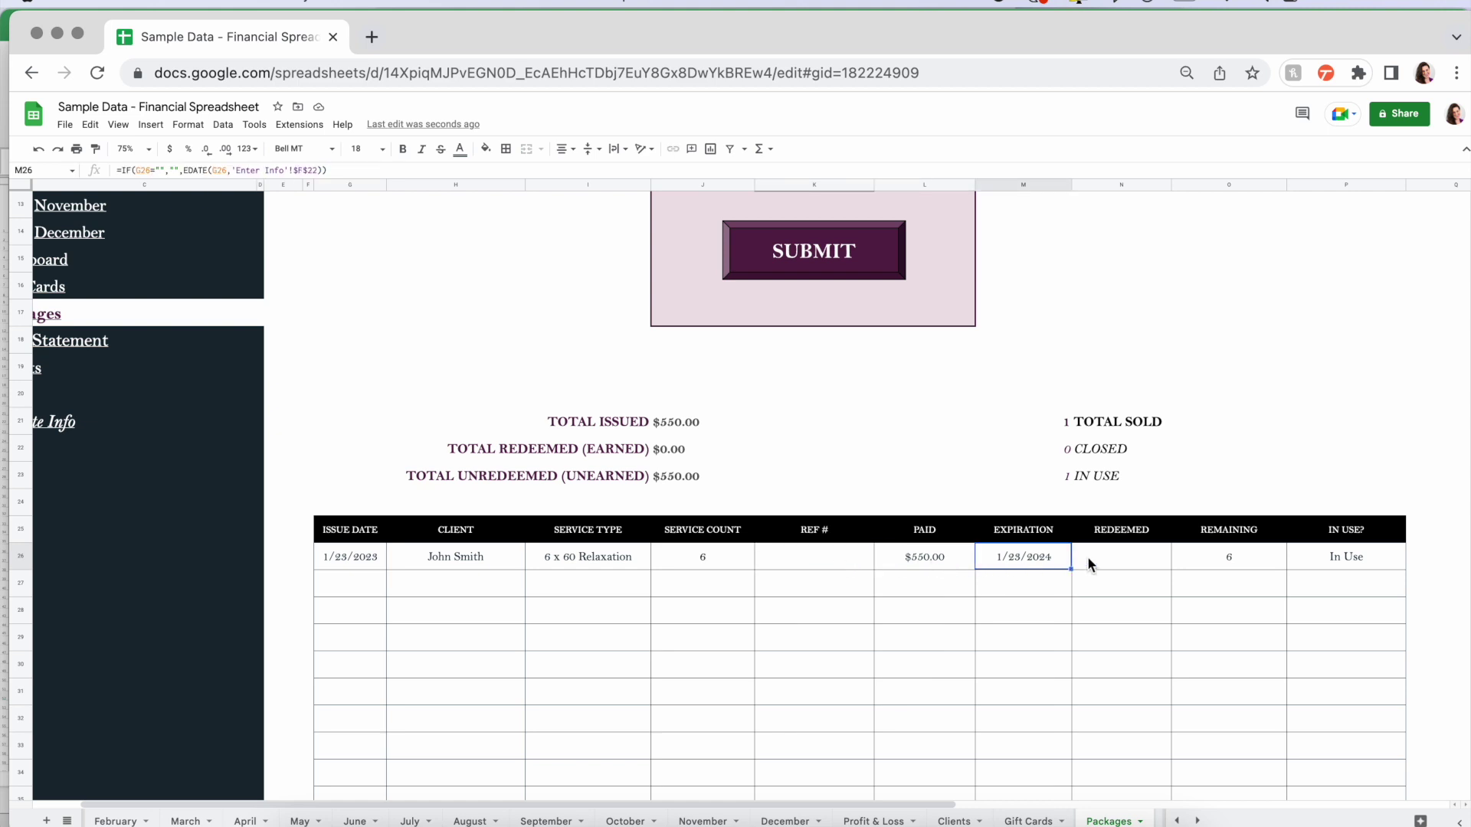
{"action": "left_click", "coordinate": [1246, 561]}
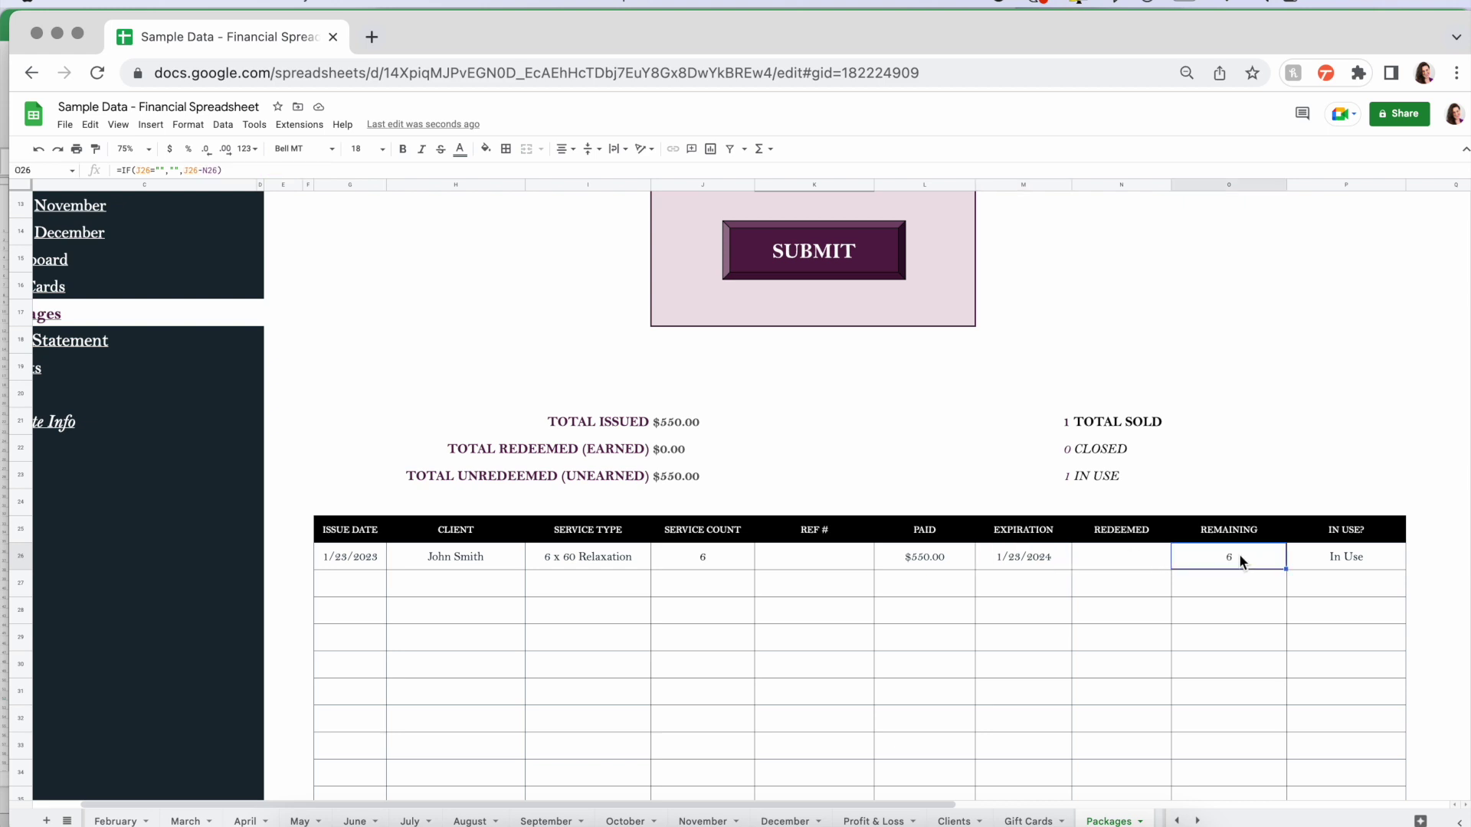
- Enter 1, then 2 redeemed sessions for the Relaxation package
{"action": "left_click", "coordinate": [1132, 560]}
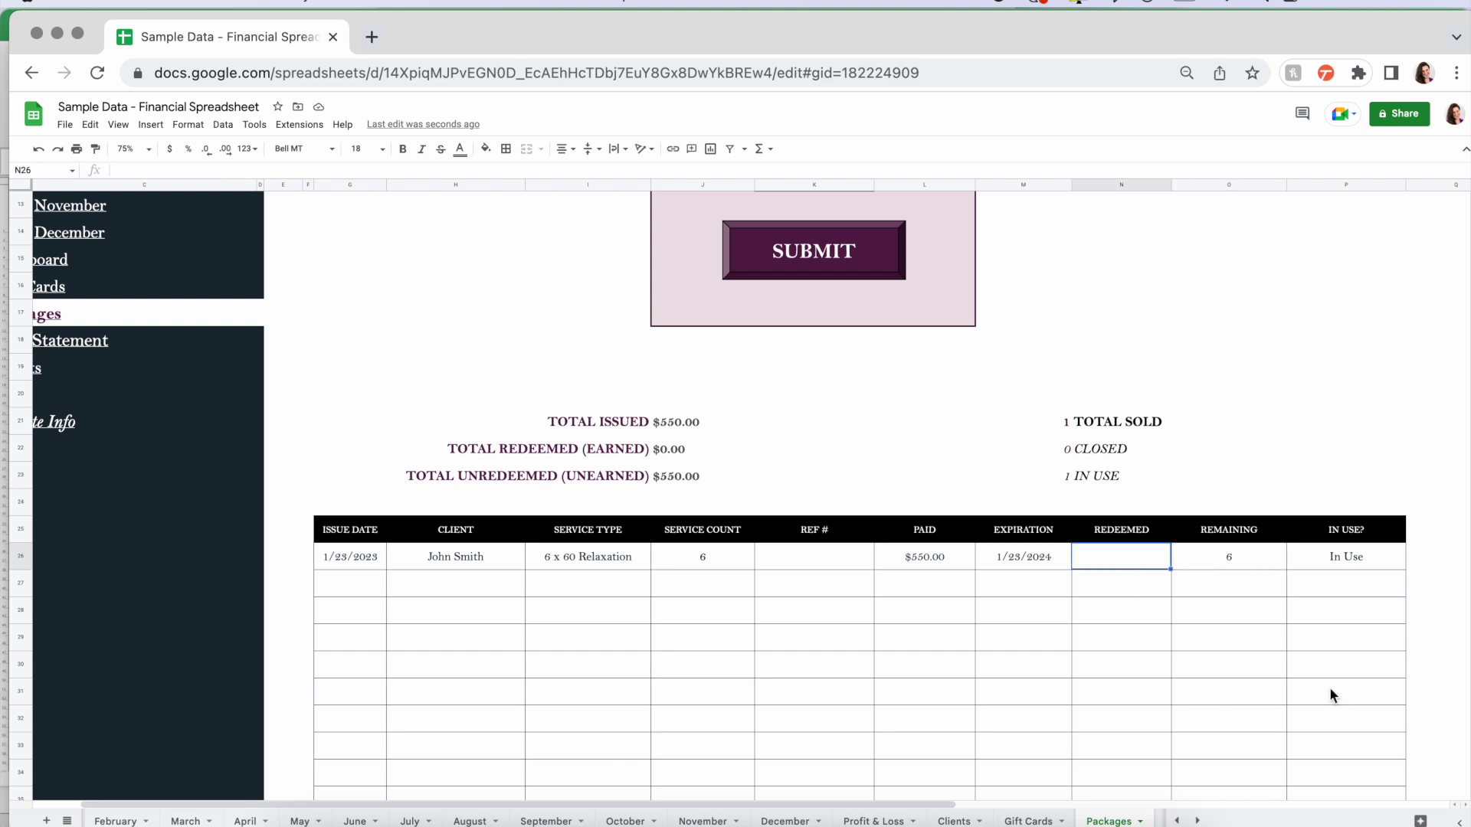
{"action": "type", "text": "1"}
{"action": "key", "text": "Tab"}
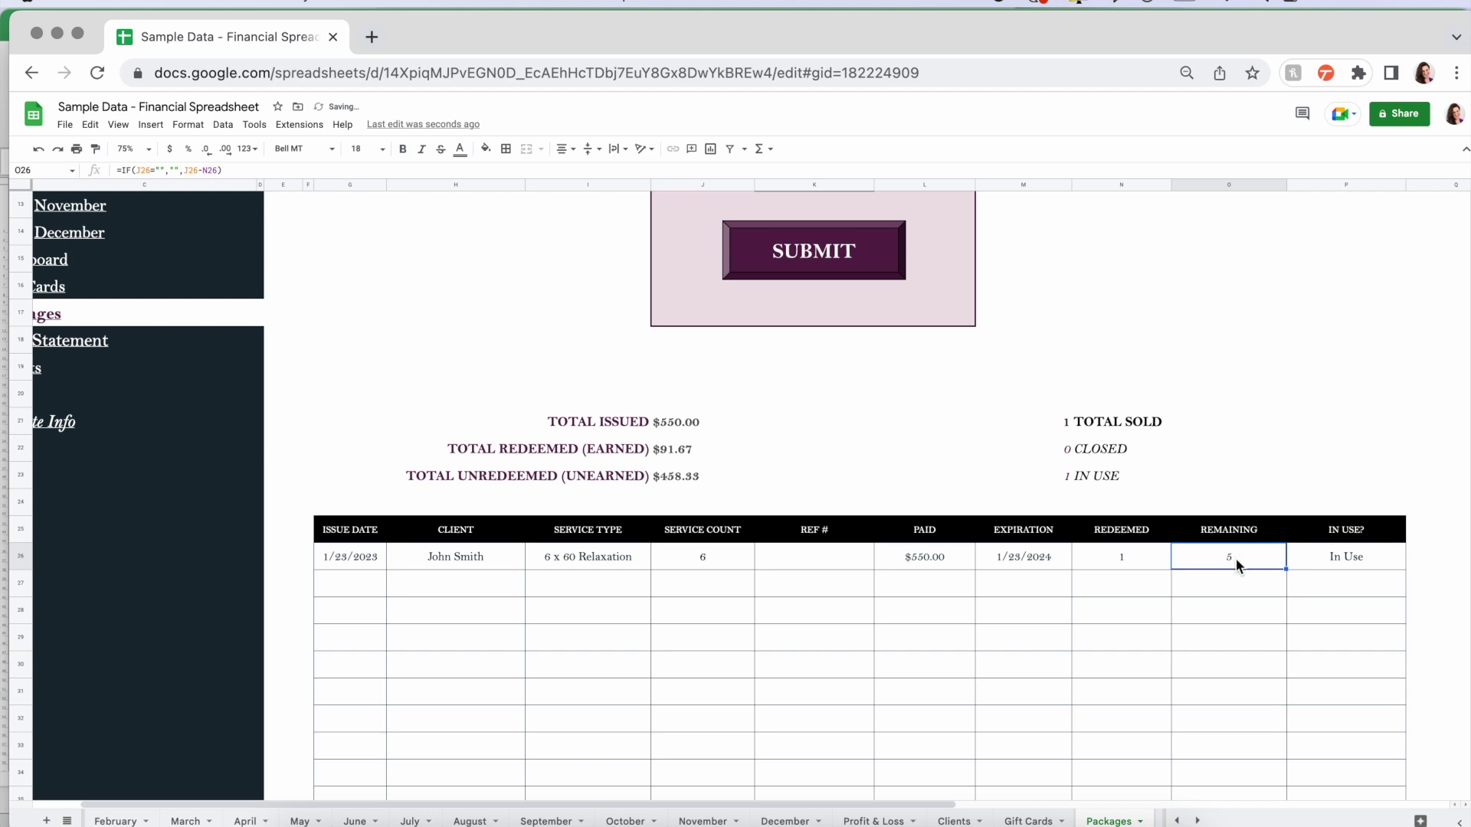
{"action": "left_click", "coordinate": [1145, 559]}
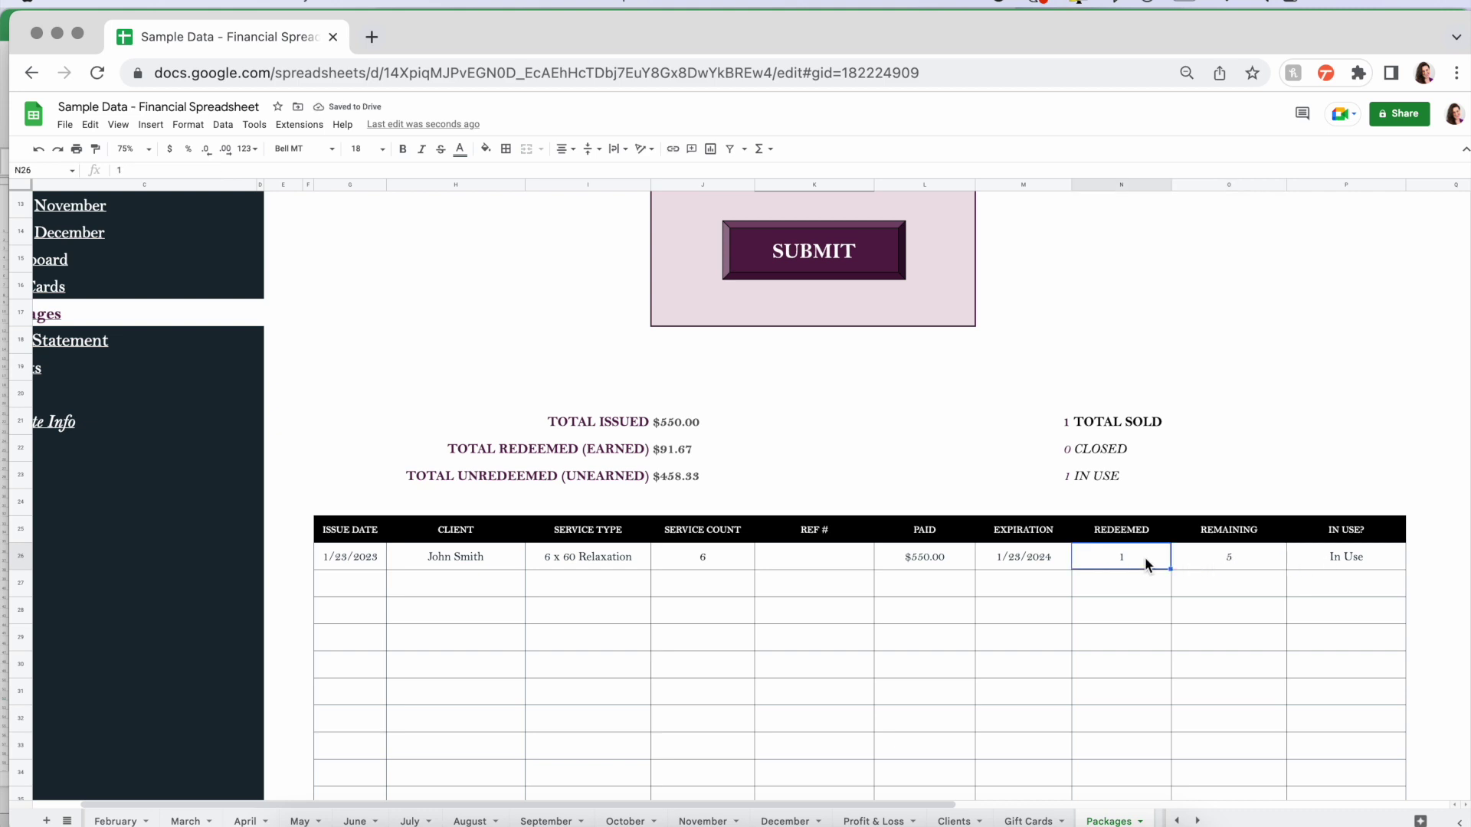
{"action": "type", "text": "2"}
{"action": "key", "text": "Tab"}
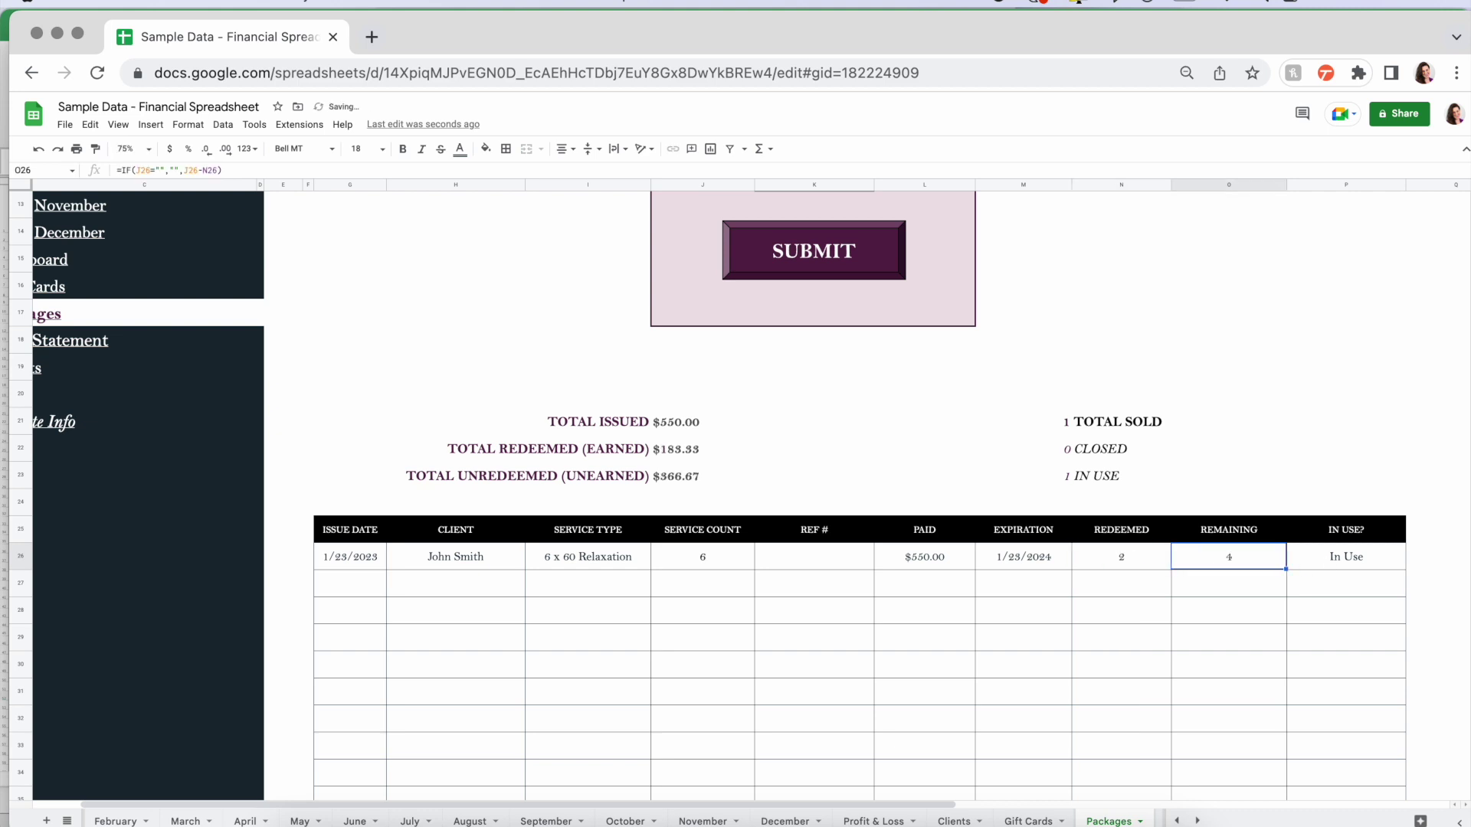
- Check the TOTAL ISSUED, TOTAL REDEEMED (EARNED) and TOTAL UNREDEEMED formulas
{"action": "left_click", "coordinate": [677, 423]}
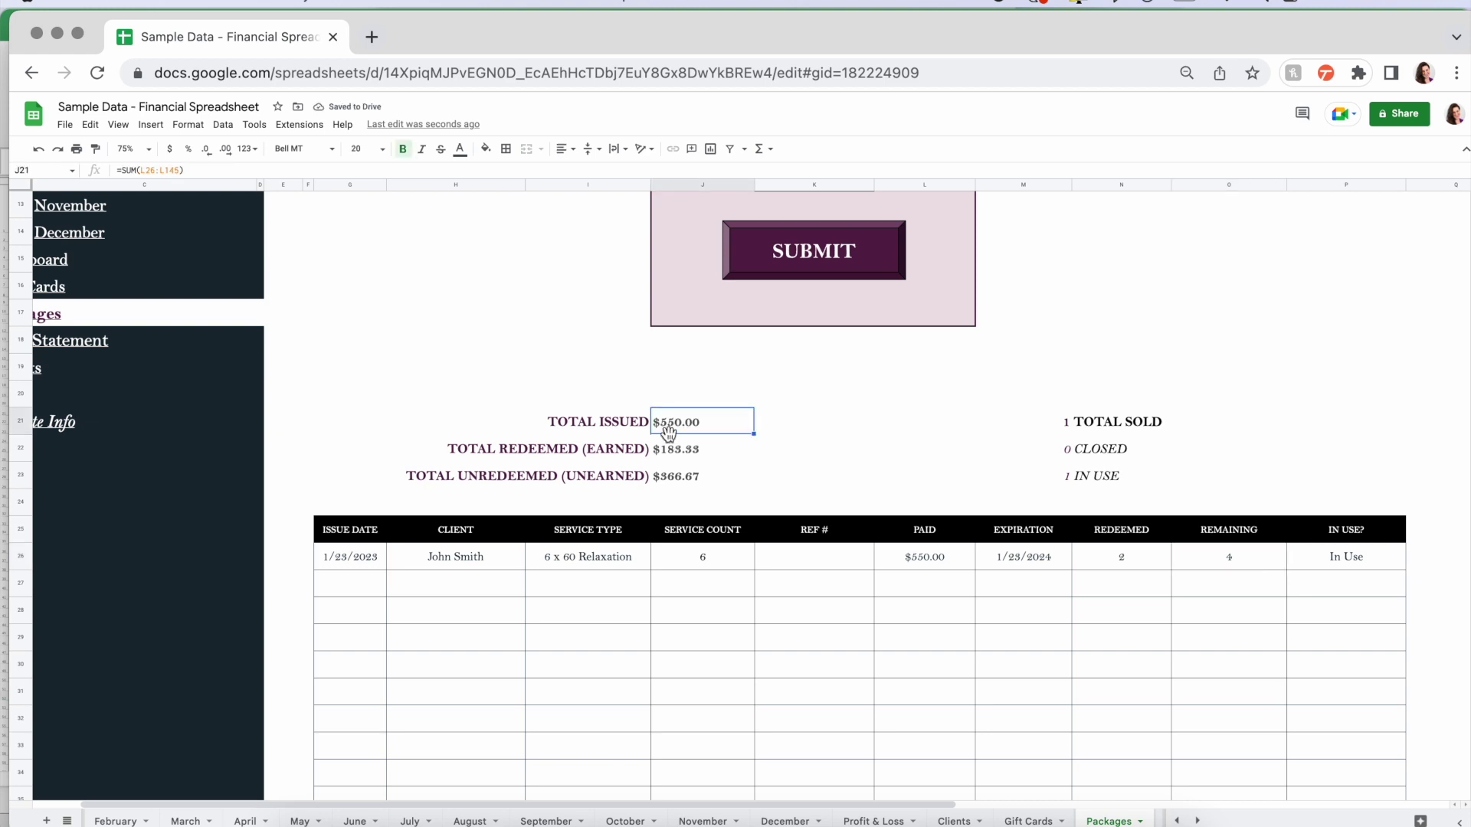
{"action": "left_click", "coordinate": [688, 452]}
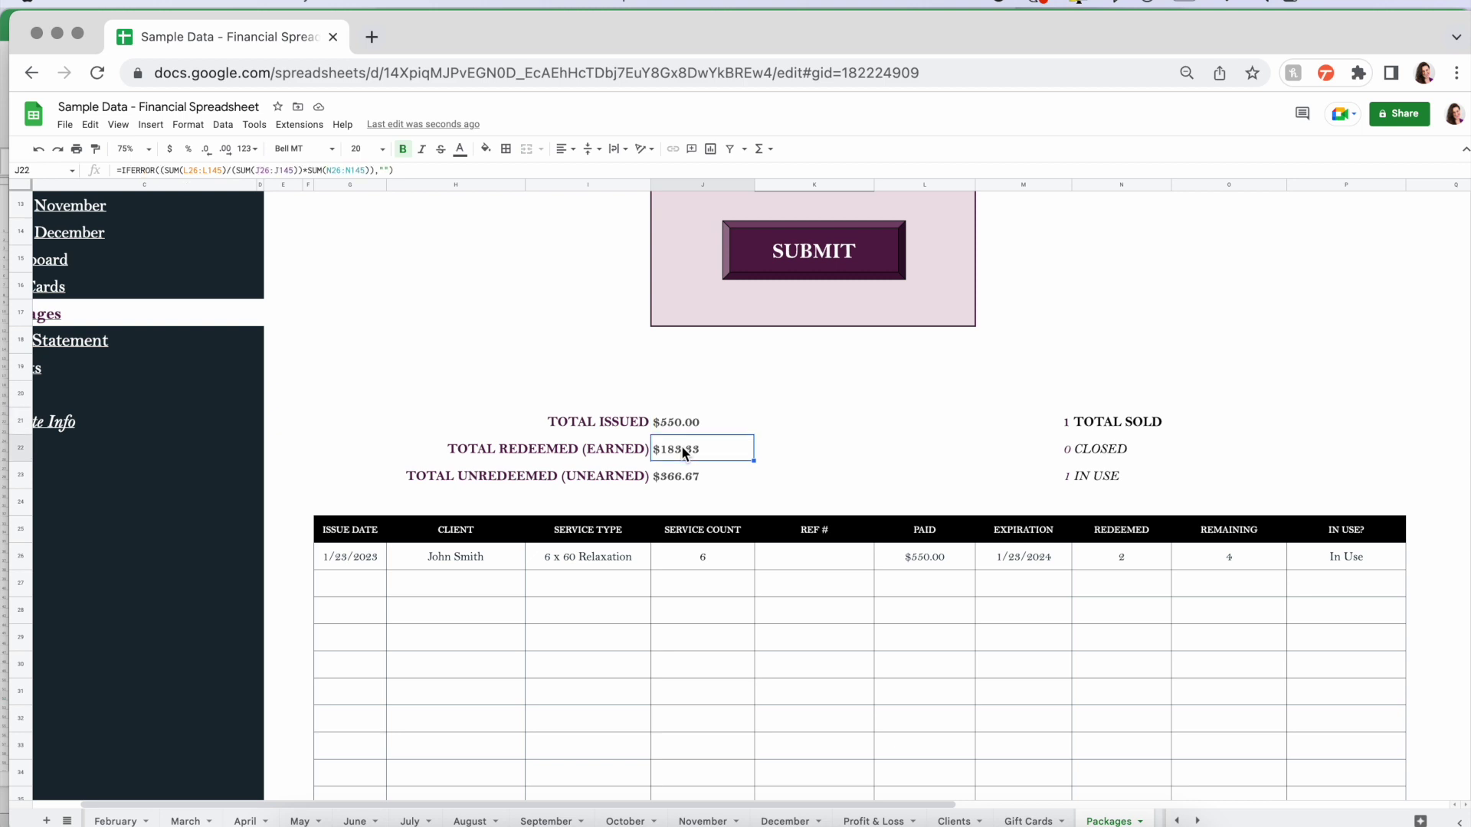
{"action": "left_click", "coordinate": [686, 478]}
{"action": "left_click", "coordinate": [671, 423]}
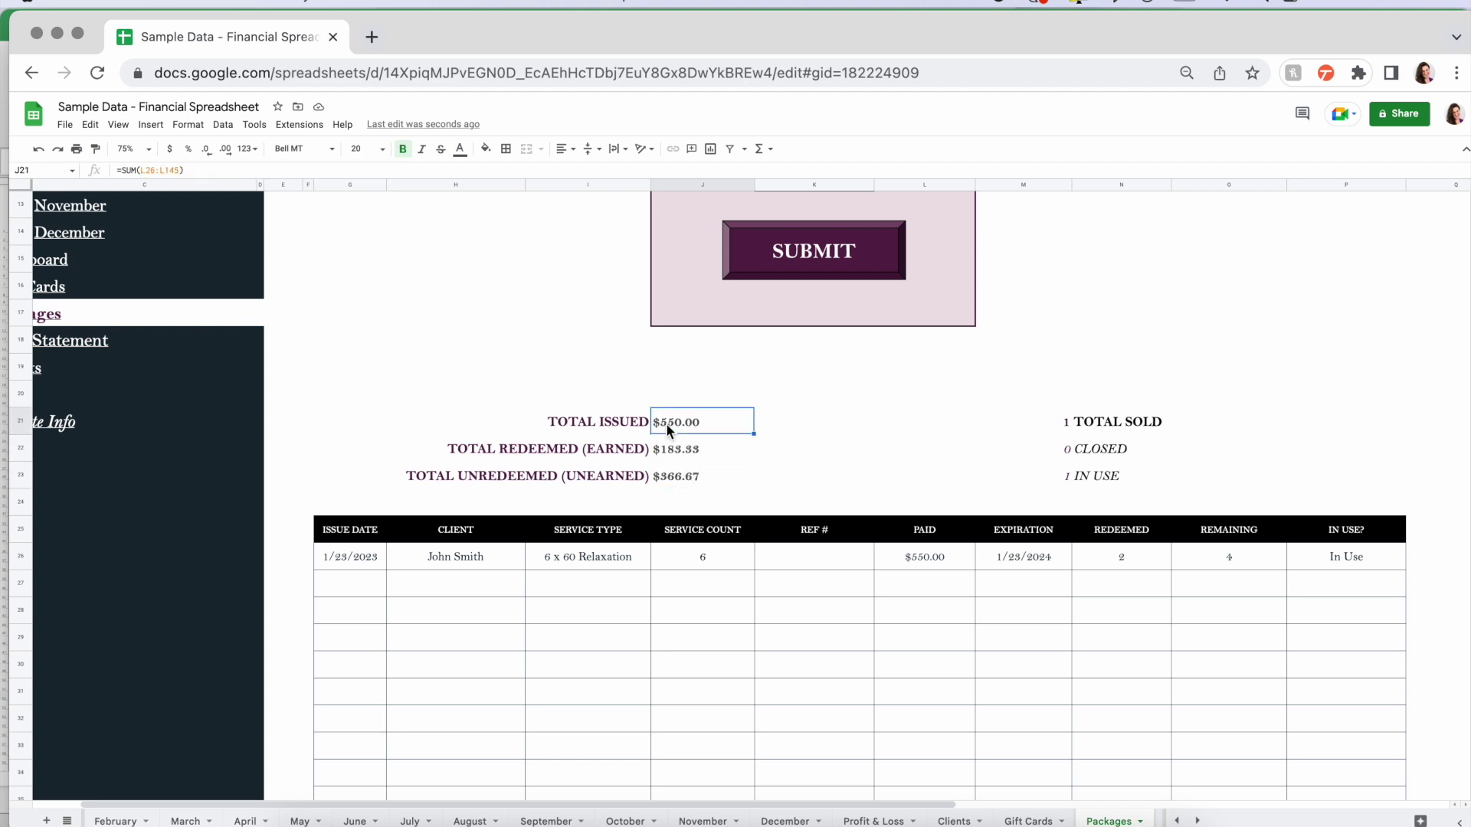
- Set the redeemed count to all 6 sessions, closing the package
{"action": "left_click", "coordinate": [1141, 553]}
{"action": "type", "text": "6"}
{"action": "key", "text": "Tab"}
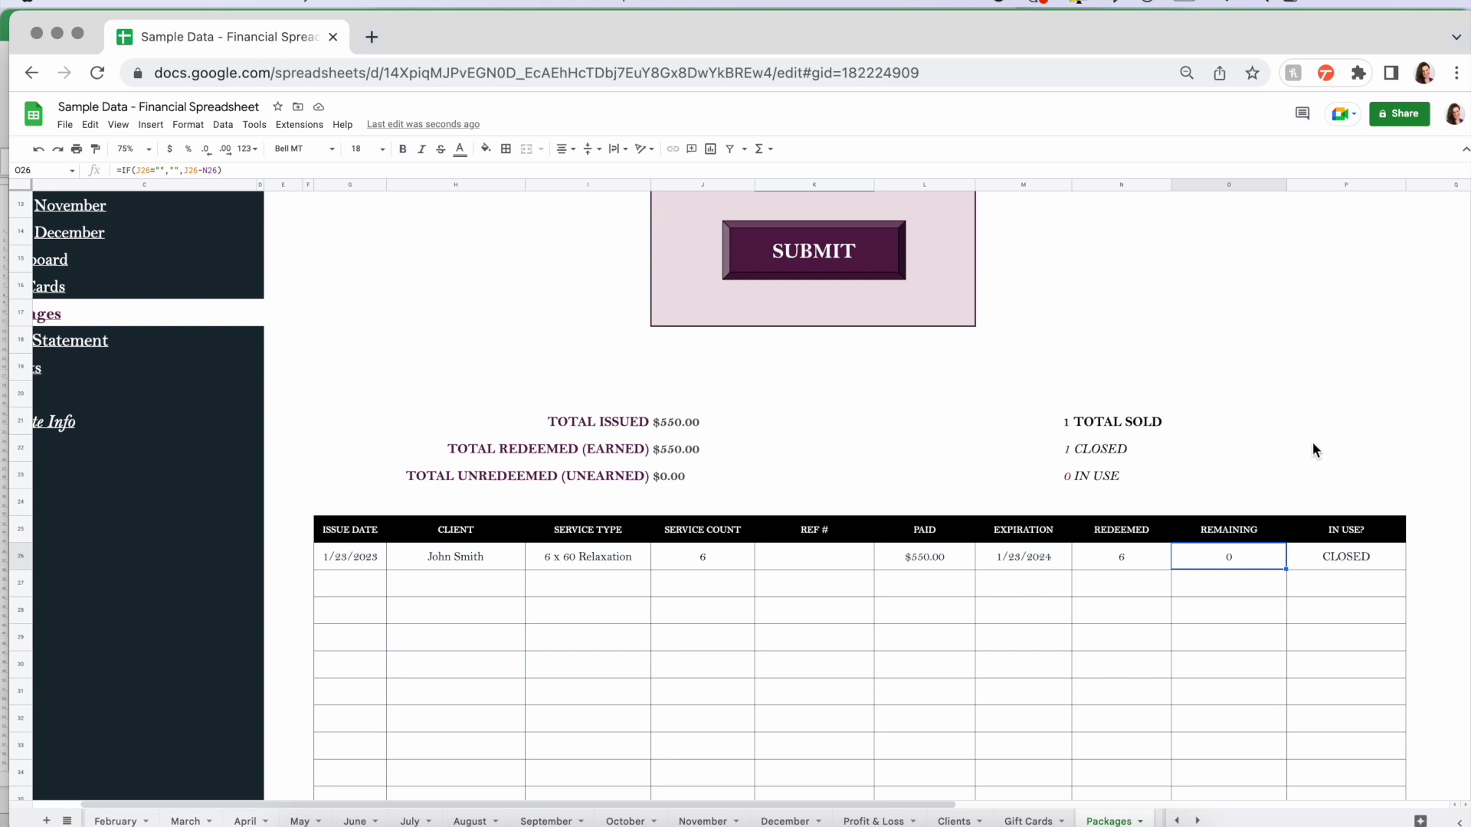
{"action": "scroll", "coordinate": [751, 627], "scroll_direction": "up", "scroll_amount": 5}
- Zoom out the Packages page and follow the P&L Statement link to the Profit & Loss sheet
{"action": "left_click", "coordinate": [132, 148]}
{"action": "left_click", "coordinate": [126, 198]}
{"action": "left_click", "coordinate": [393, 524]}
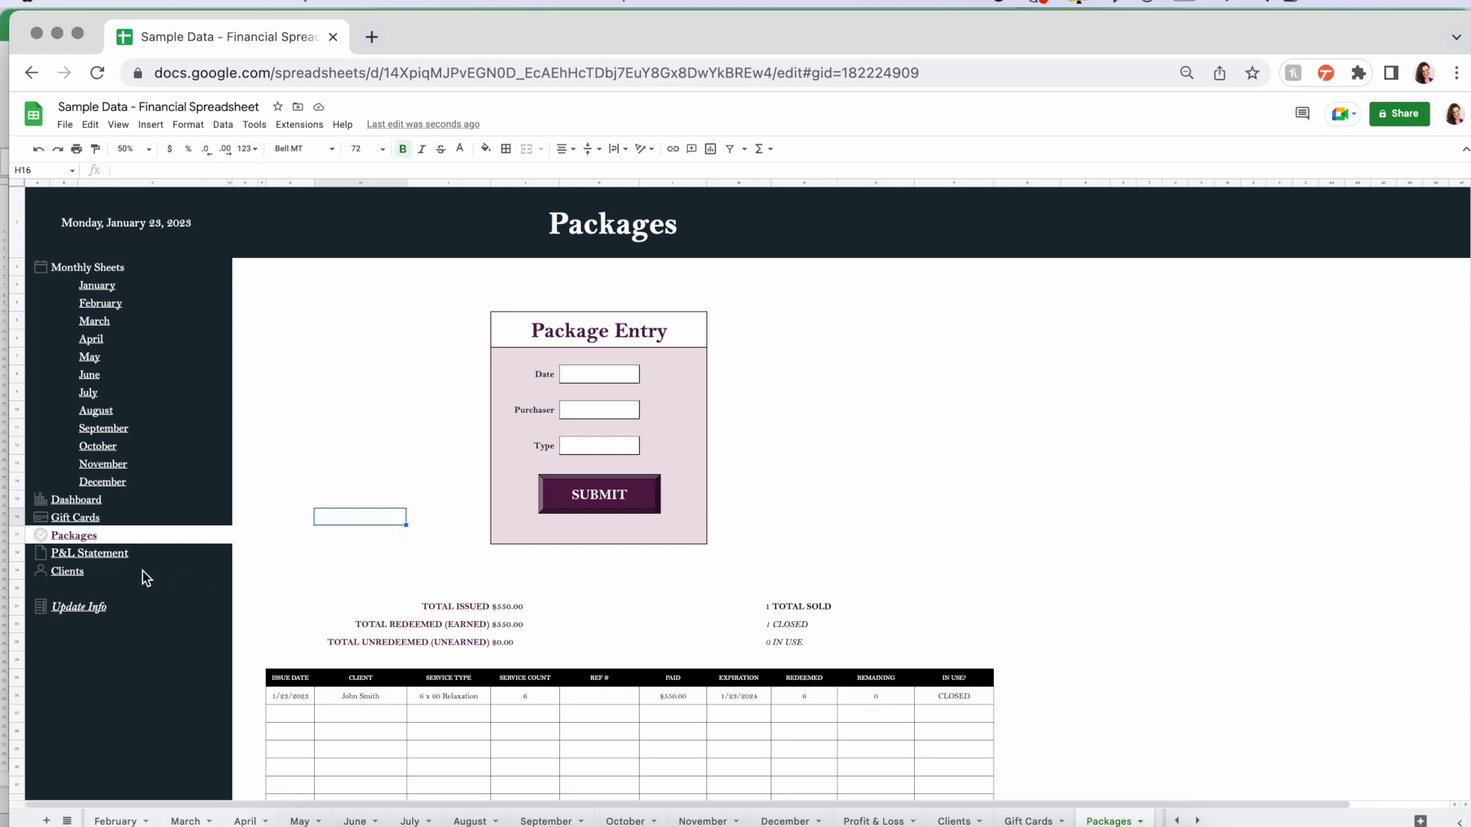
{"action": "left_click", "coordinate": [109, 561]}
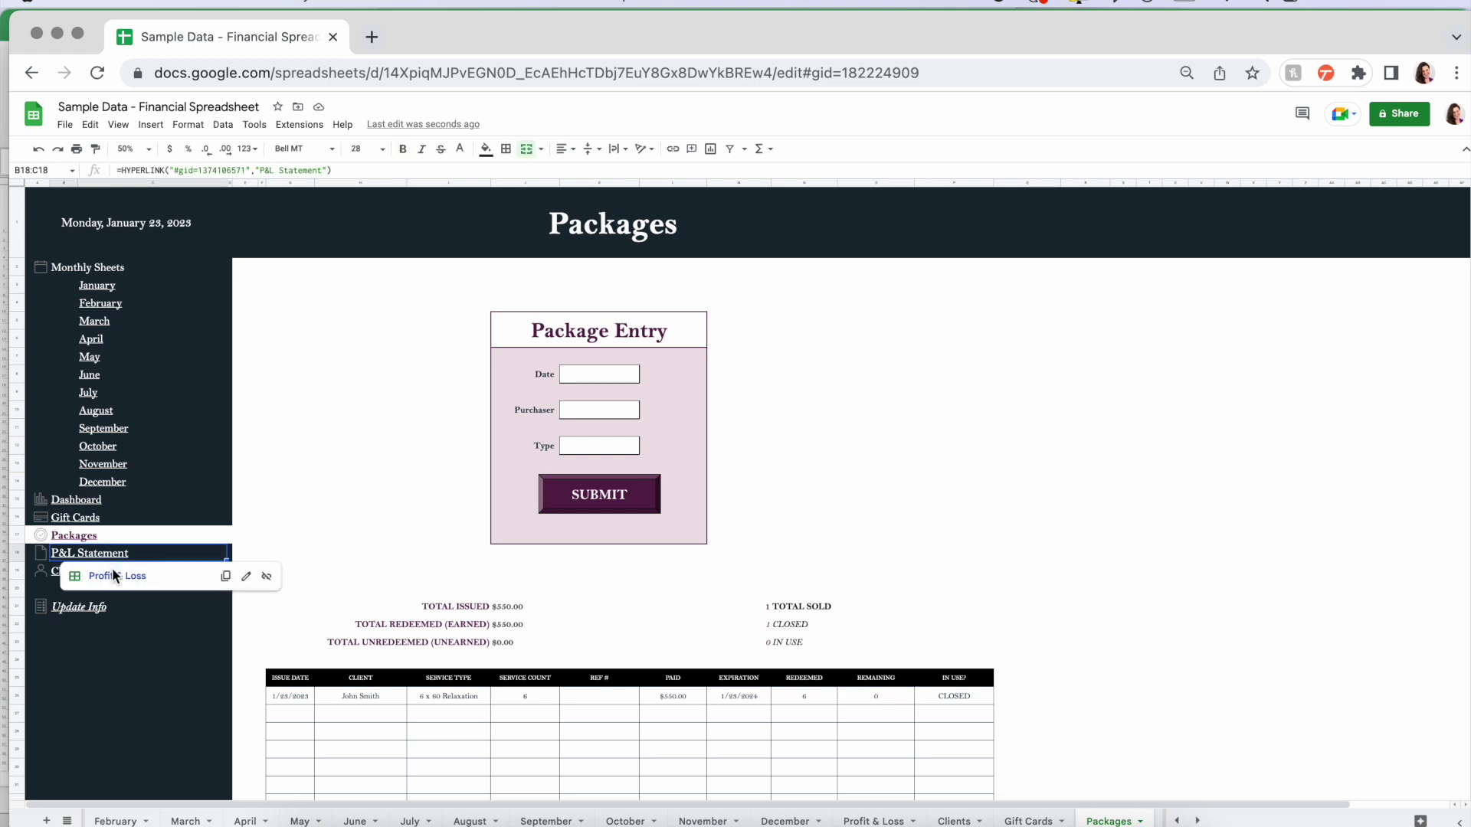
{"action": "left_click", "coordinate": [113, 575]}
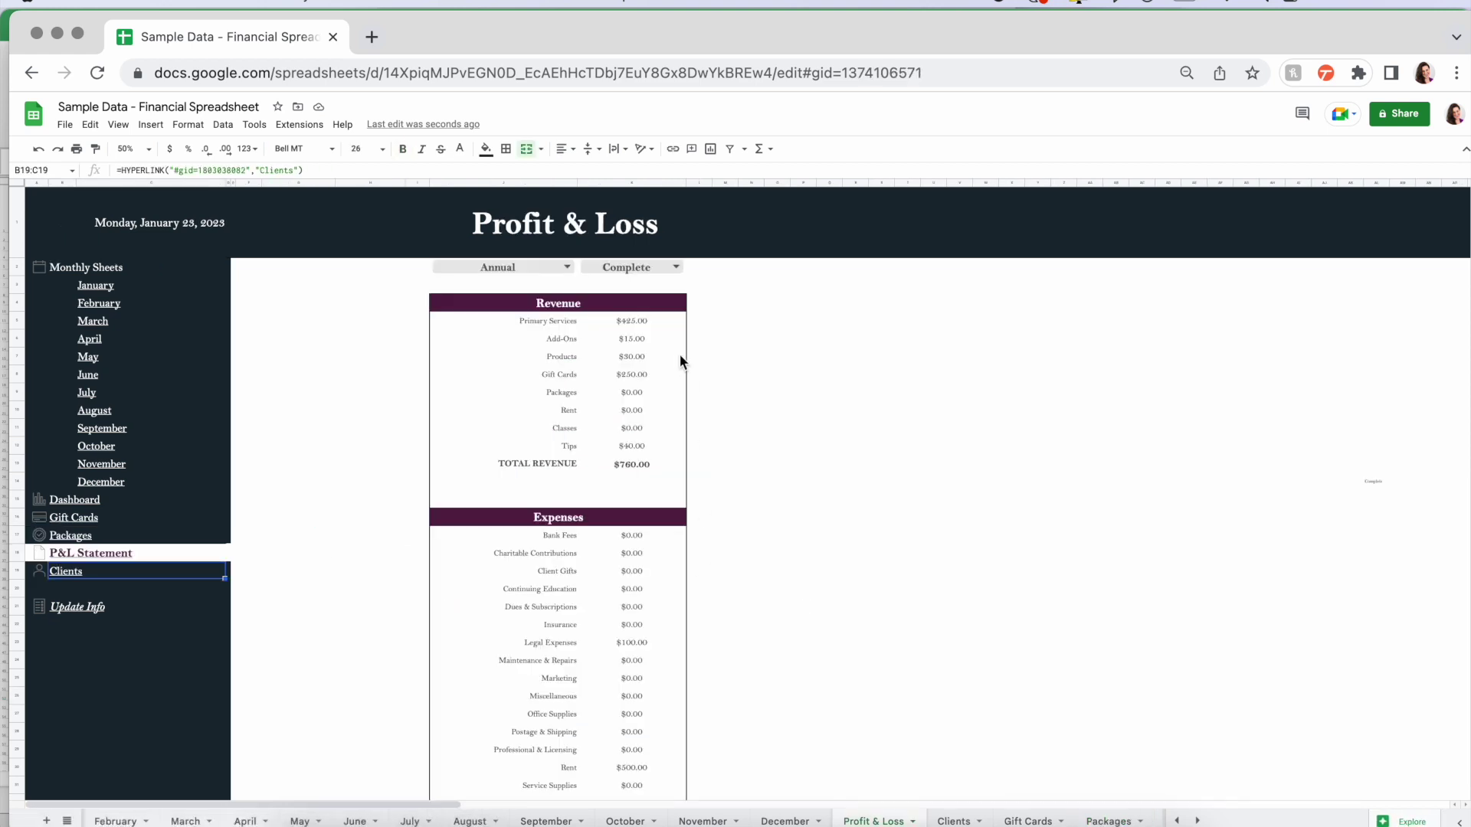
- Set the statement to 75% zoom and scroll through it
{"action": "left_click", "coordinate": [130, 149]}
{"action": "left_click", "coordinate": [132, 196]}
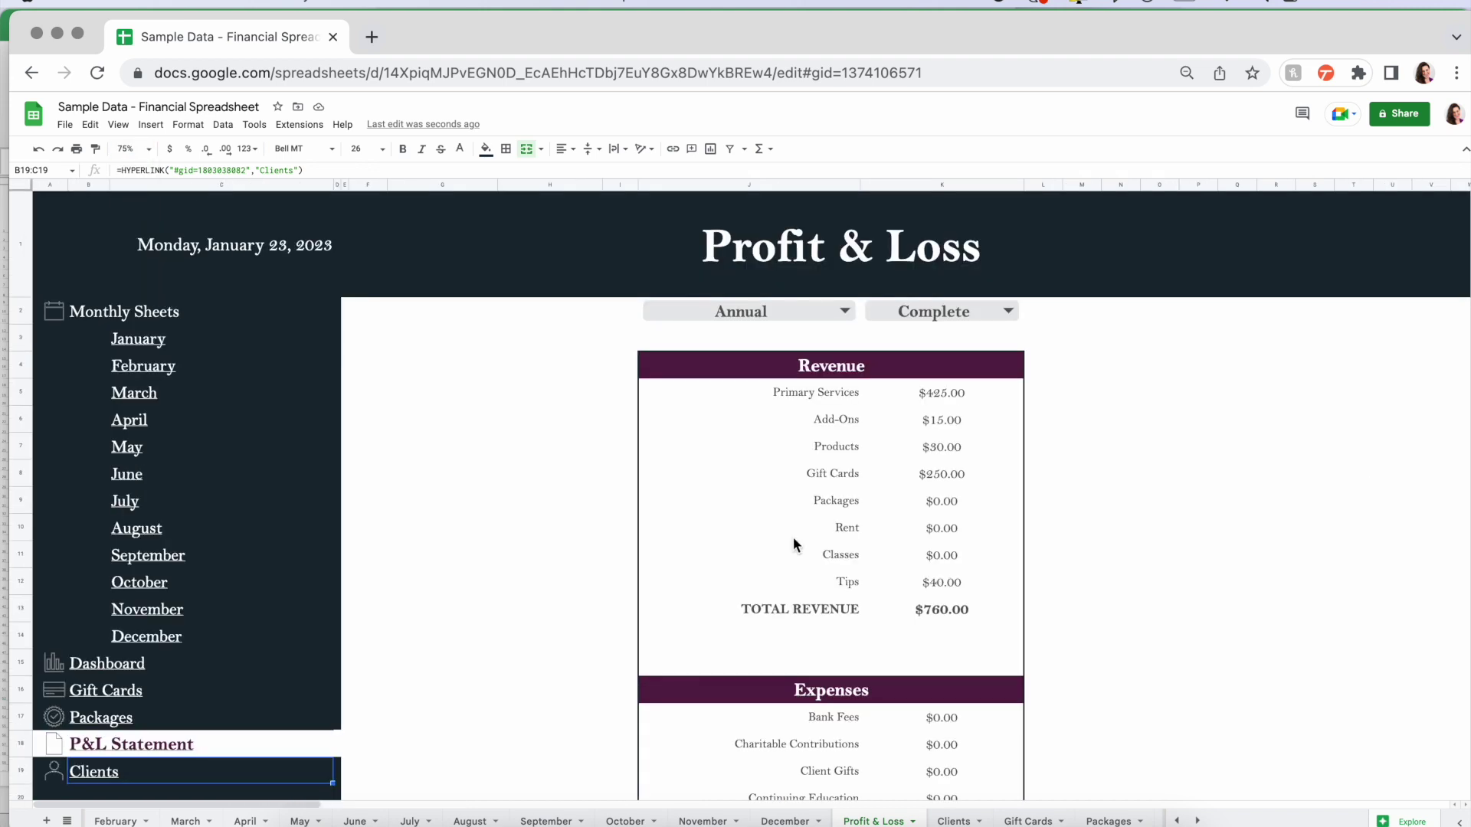
{"action": "left_click", "coordinate": [1153, 438]}
{"action": "scroll", "coordinate": [1153, 438], "scroll_direction": "down", "scroll_amount": 1}
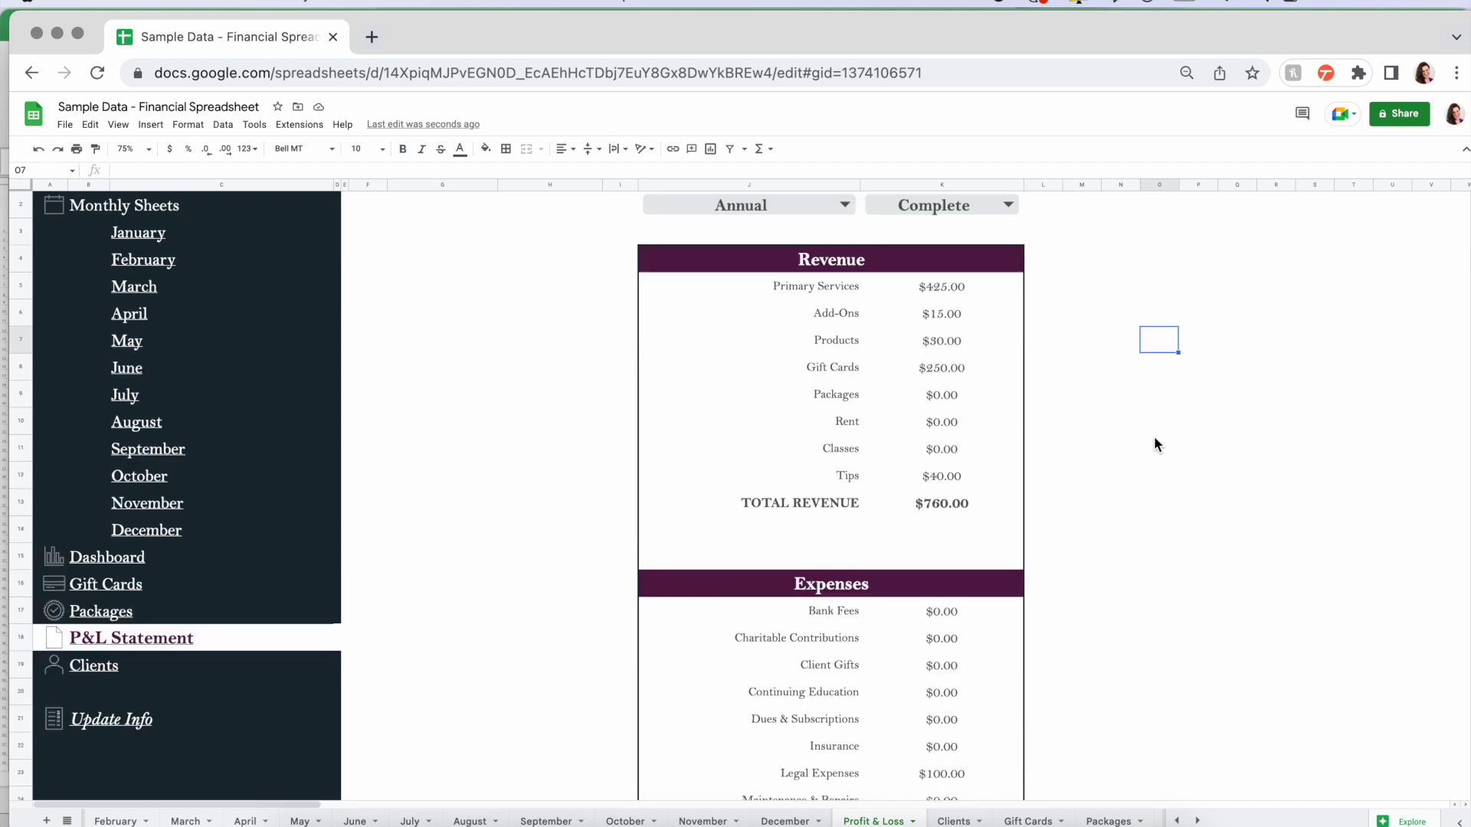
{"action": "scroll", "coordinate": [1155, 442], "scroll_direction": "down", "scroll_amount": 10}
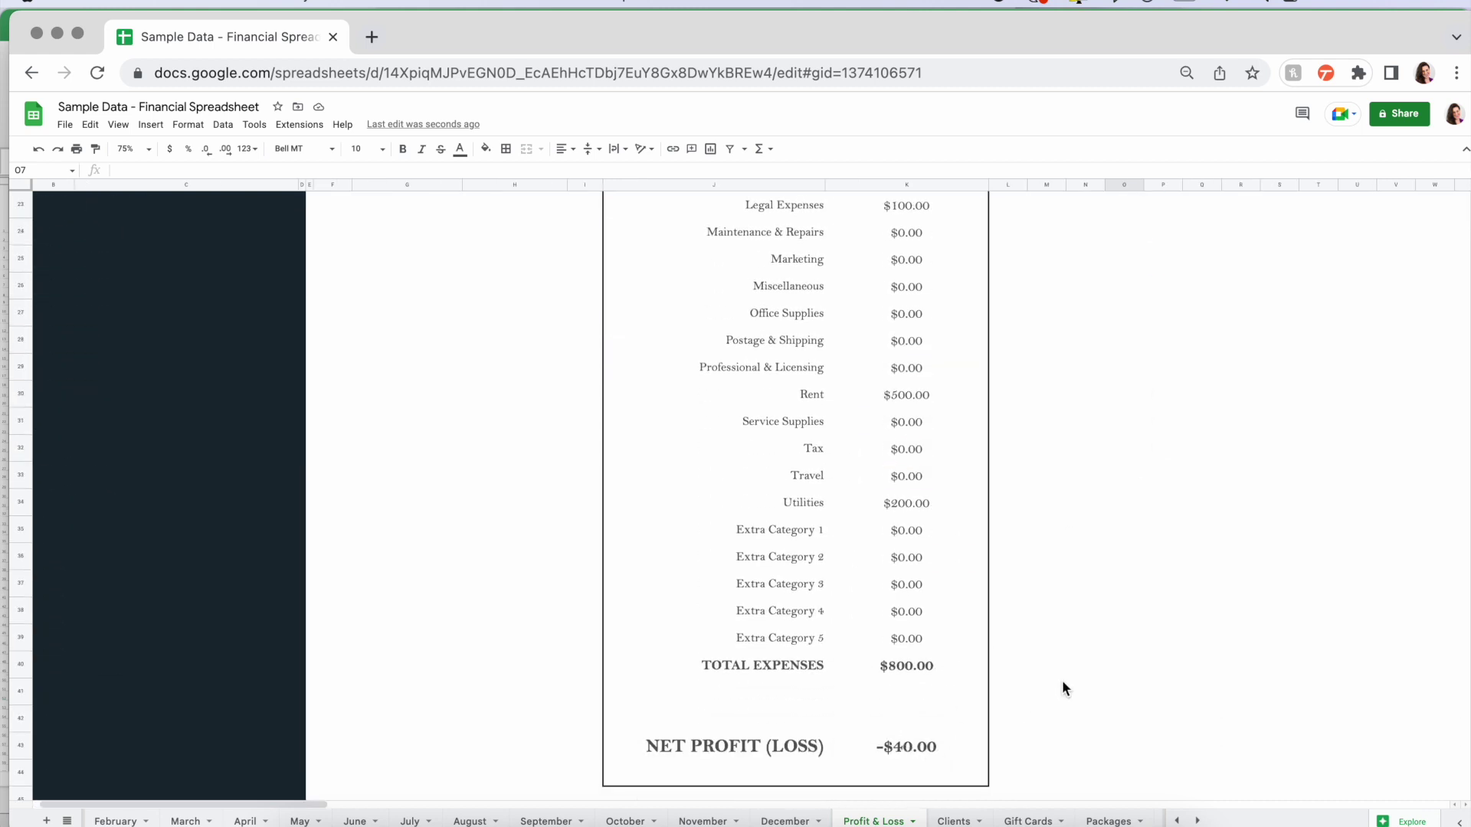
{"action": "scroll", "coordinate": [1063, 682], "scroll_direction": "up", "scroll_amount": 1}
{"action": "scroll", "coordinate": [1022, 634], "scroll_direction": "up", "scroll_amount": 6}
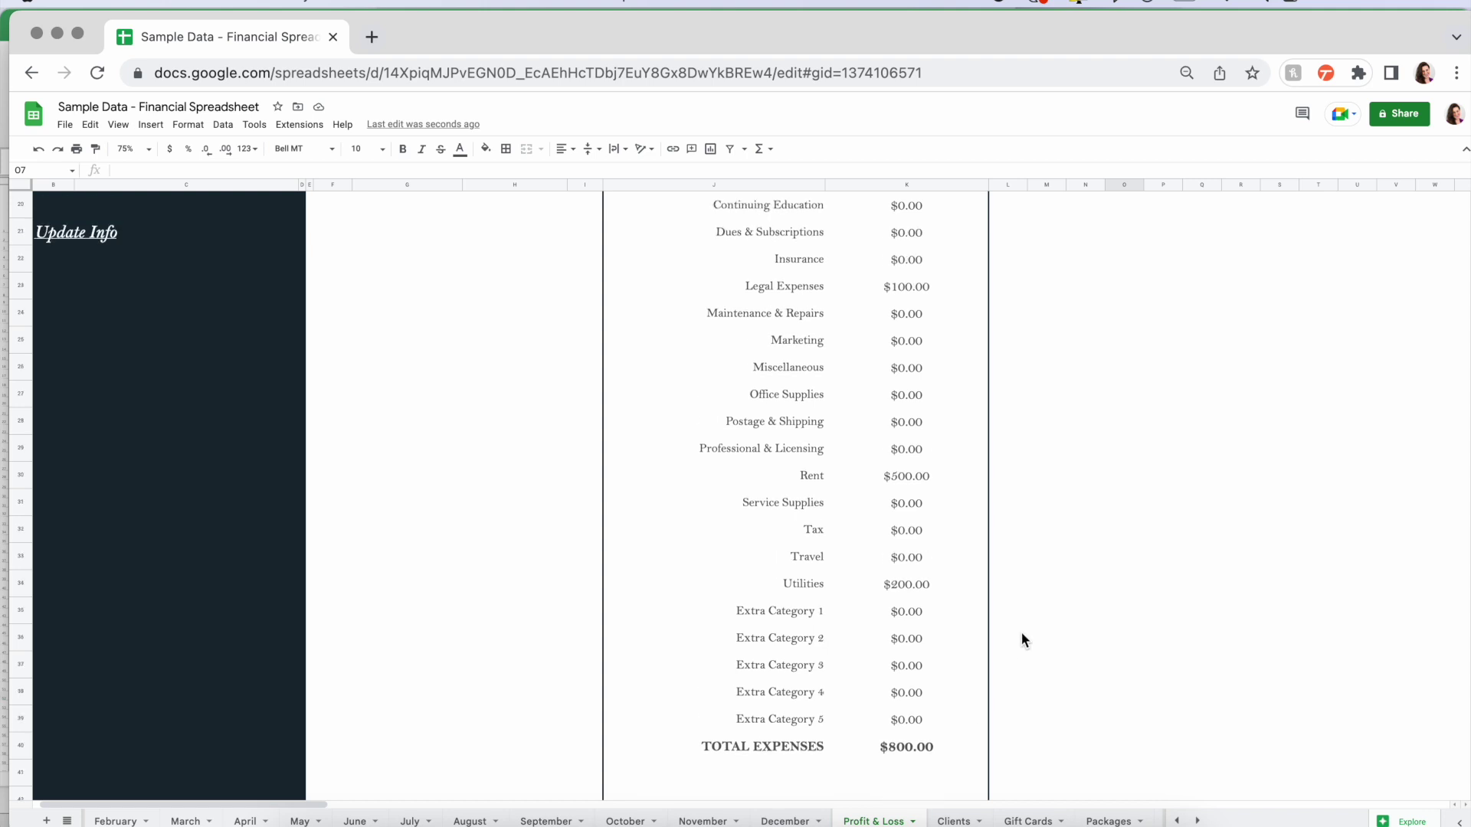
{"action": "scroll", "coordinate": [1020, 631], "scroll_direction": "up", "scroll_amount": 5}
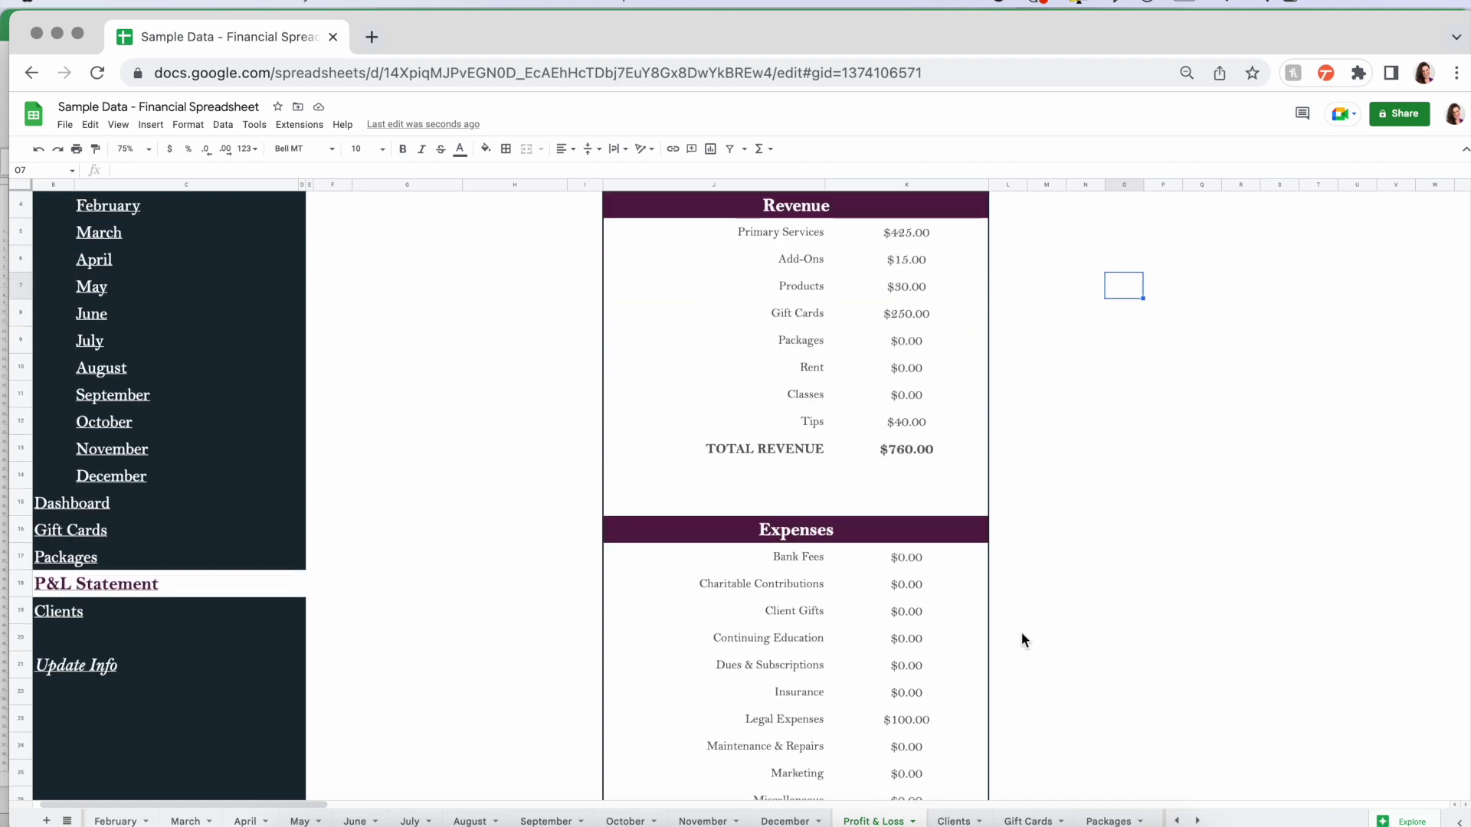
- Inspect the TOTAL REVENUE formula and the revenue categories, including Tips at $40.00
{"action": "left_click", "coordinate": [916, 501]}
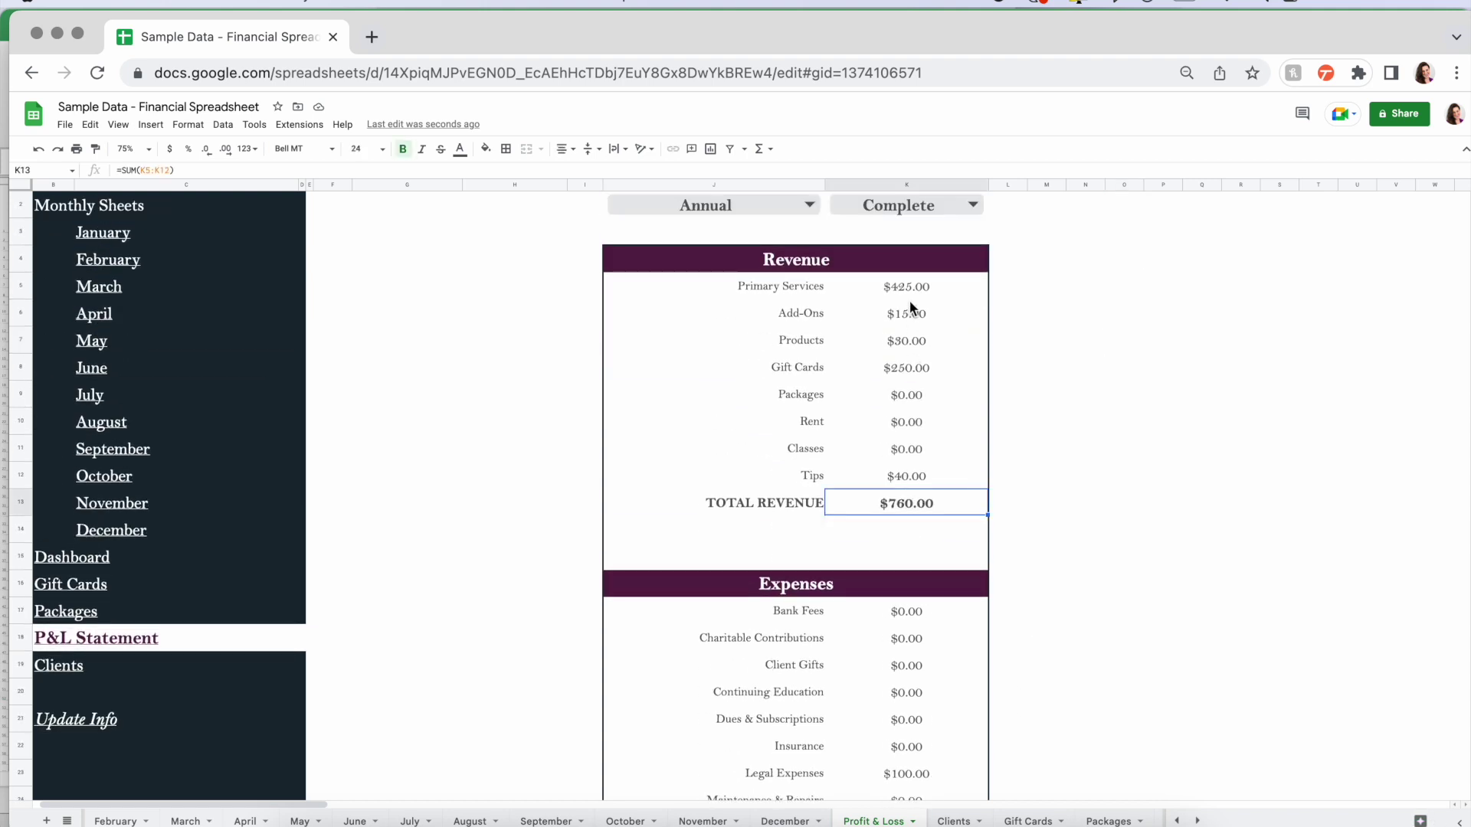
{"action": "left_click_drag", "start_coordinate": [770, 277], "coordinate": [889, 477]}
{"action": "left_click", "coordinate": [802, 481]}
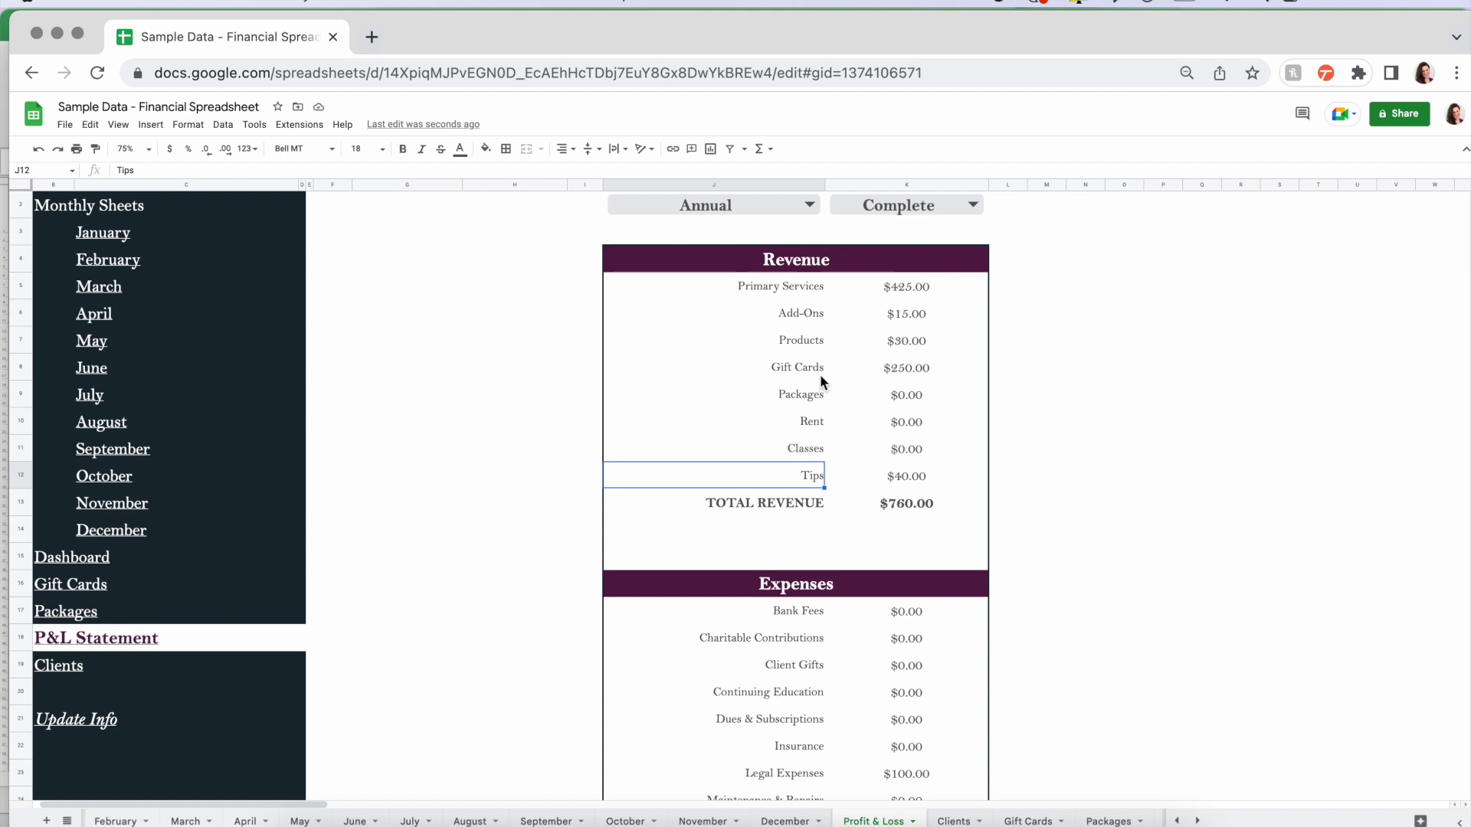
{"action": "left_click_drag", "start_coordinate": [785, 472], "coordinate": [932, 472]}
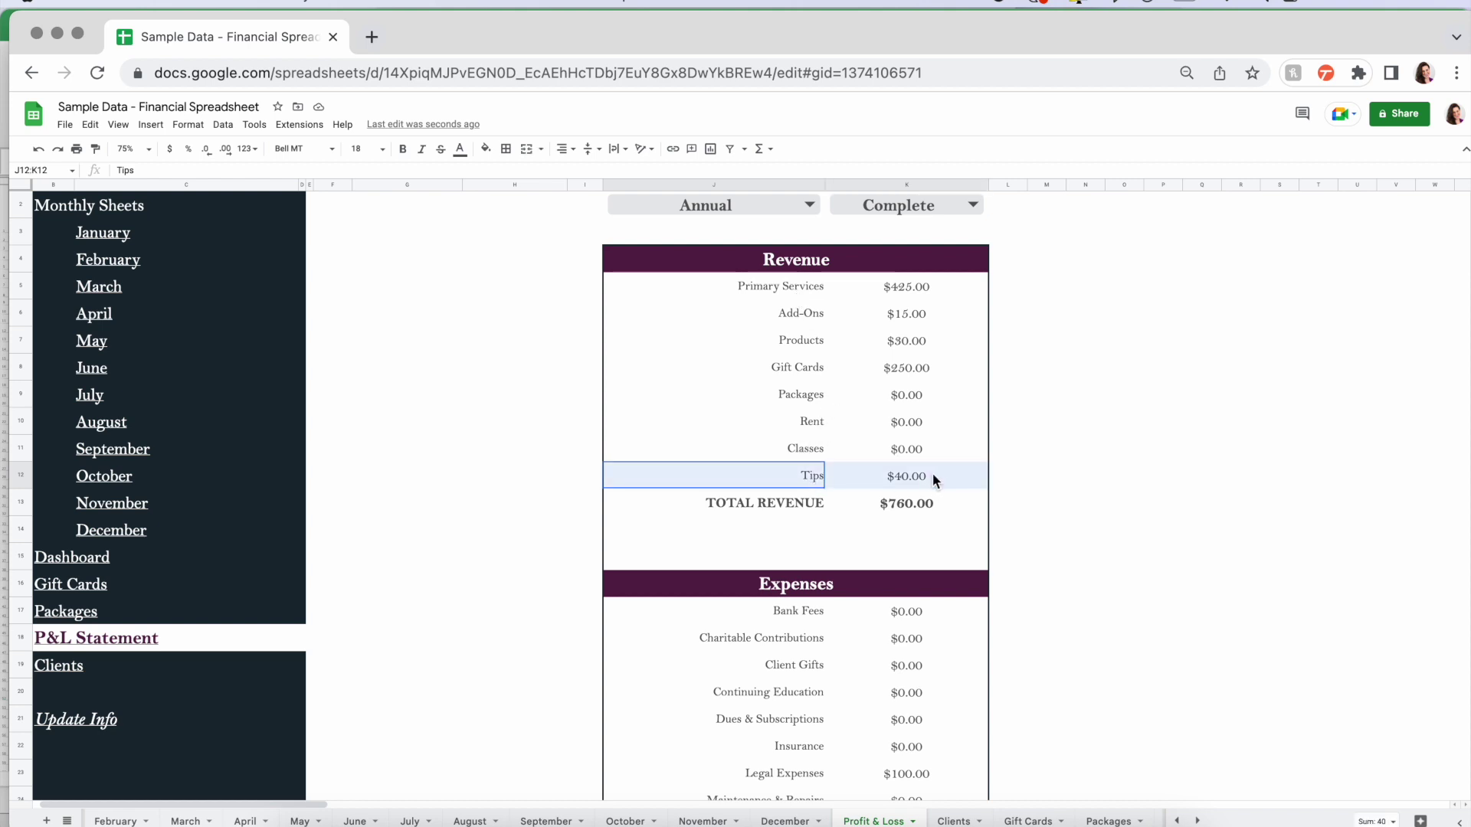
{"action": "left_click", "coordinate": [1043, 473]}
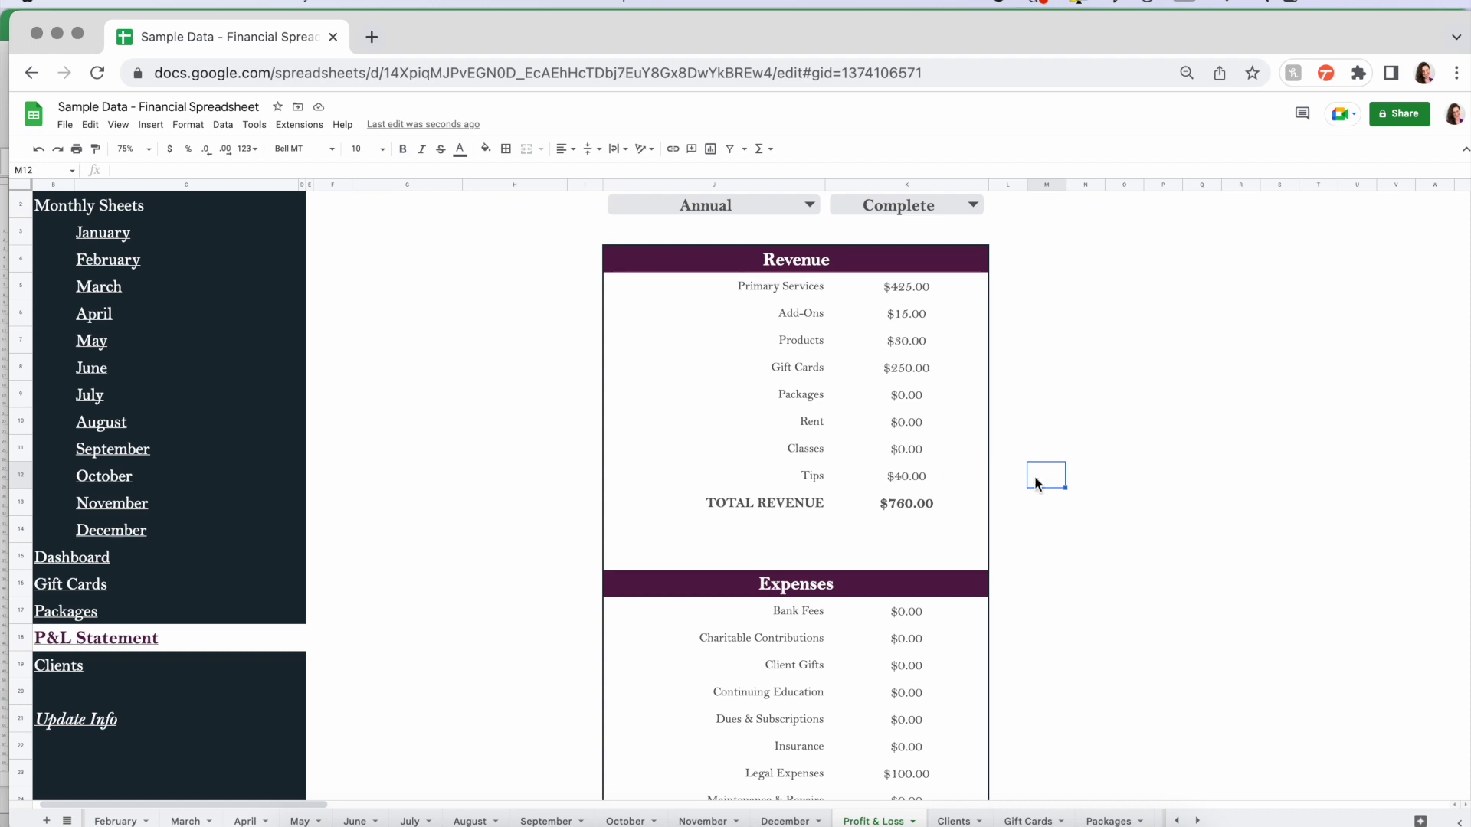
{"action": "scroll", "coordinate": [994, 419], "scroll_direction": "up", "scroll_amount": 2}
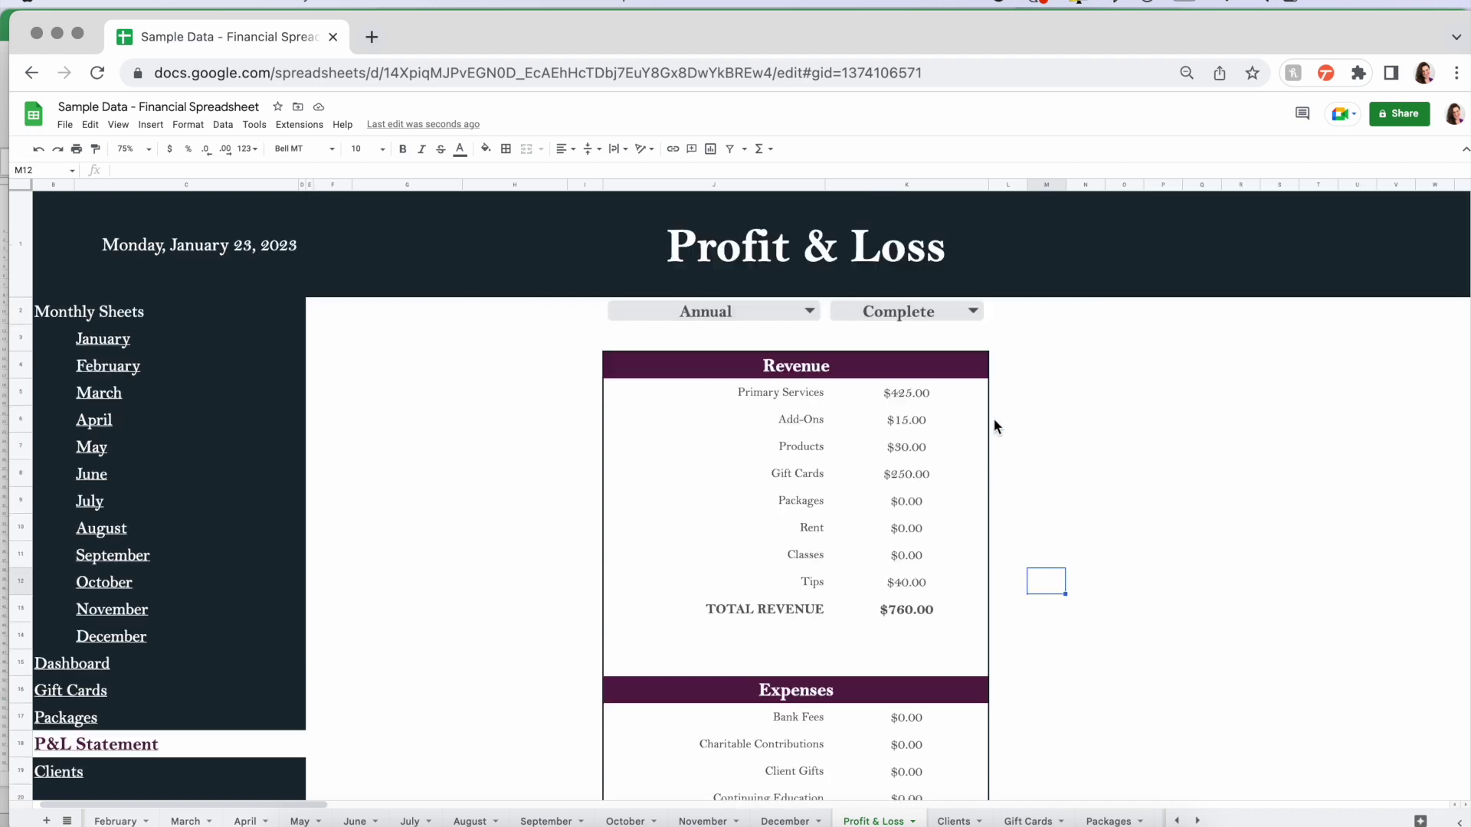
{"action": "left_click", "coordinate": [770, 313]}
{"action": "left_click", "coordinate": [938, 310]}
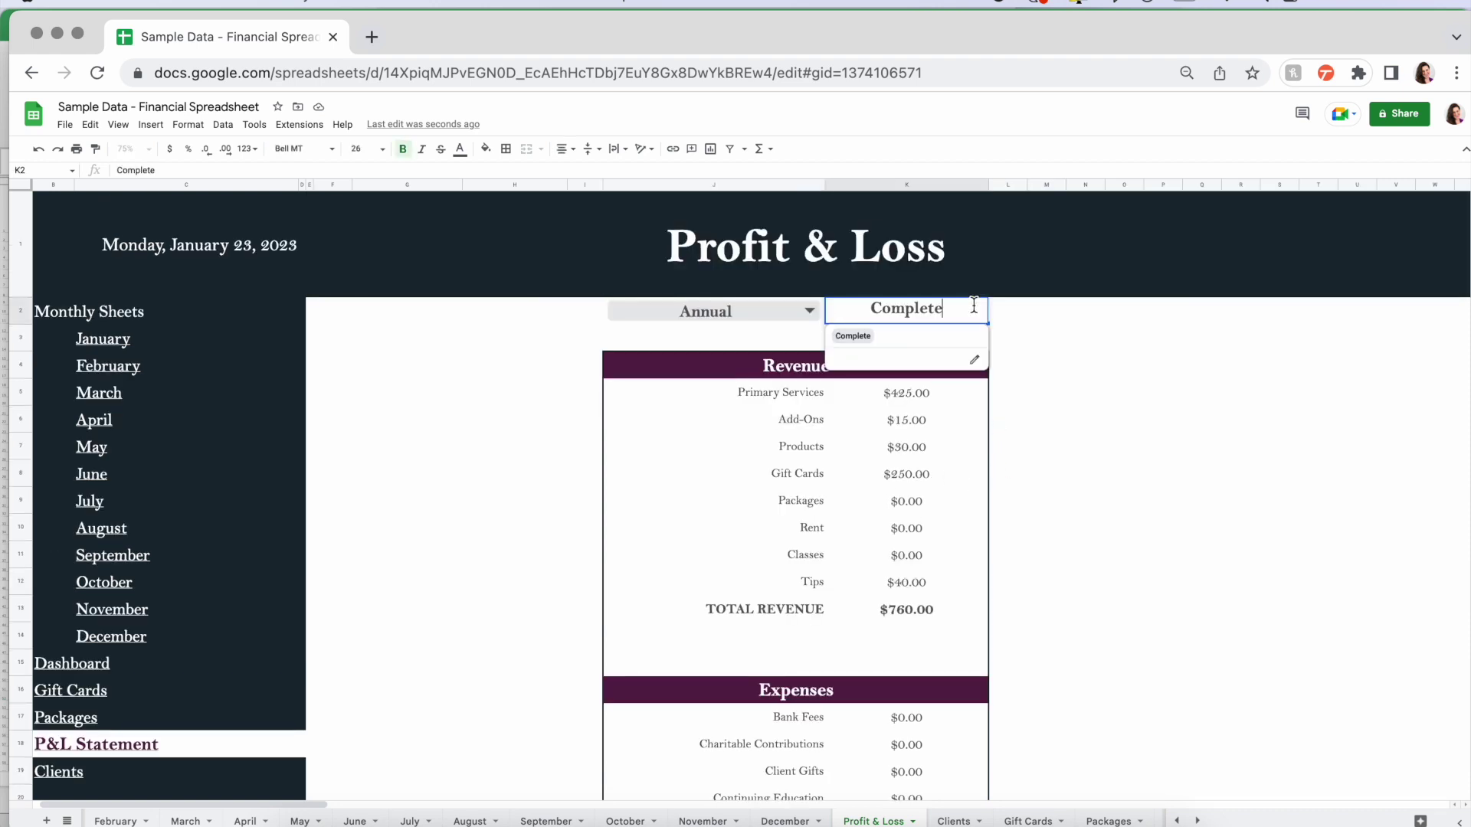
{"action": "left_click", "coordinate": [869, 339]}
{"action": "left_click", "coordinate": [797, 314]}
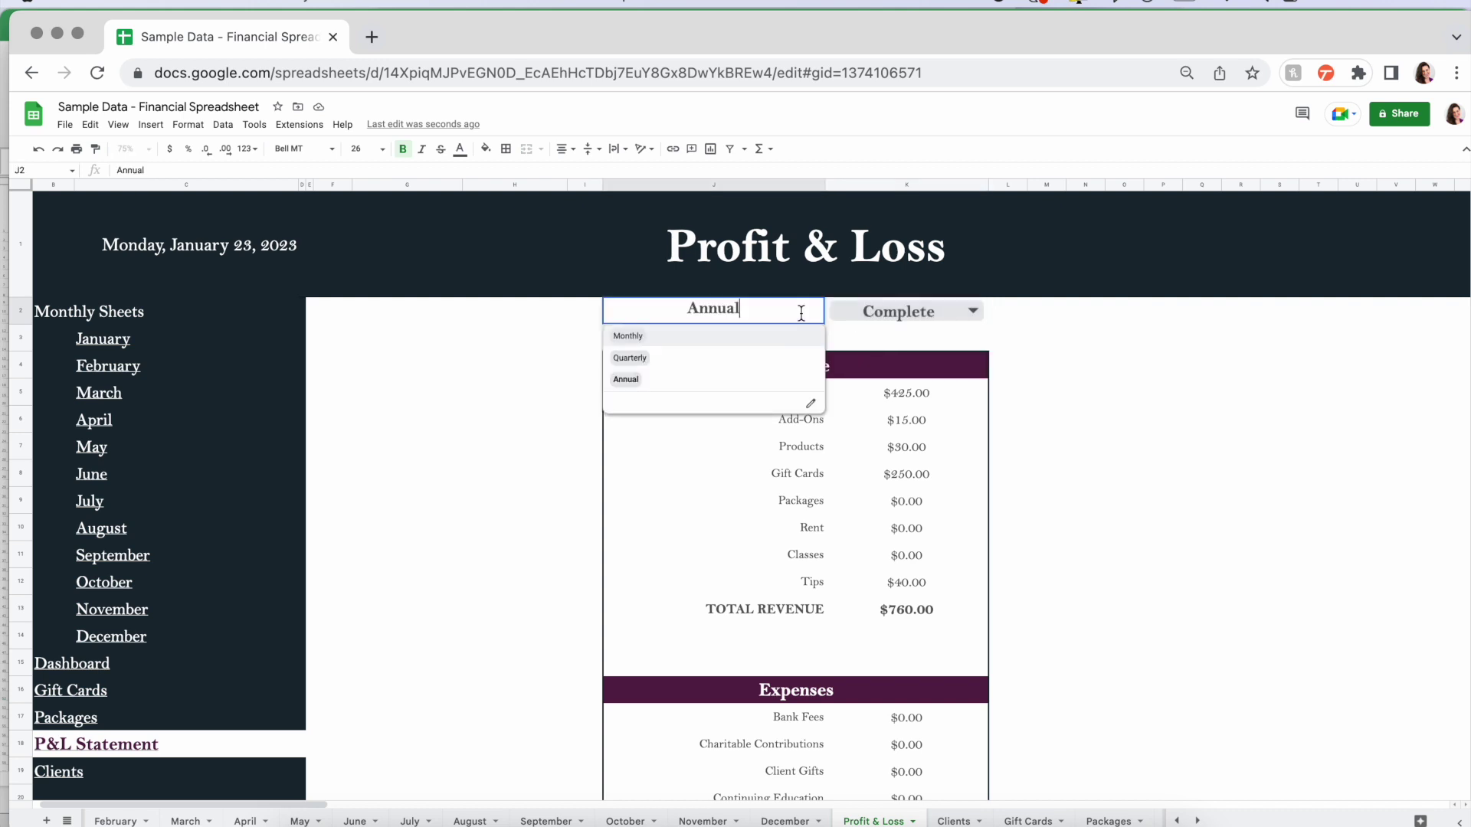
{"action": "left_click", "coordinate": [666, 340]}
{"action": "left_click", "coordinate": [969, 311]}
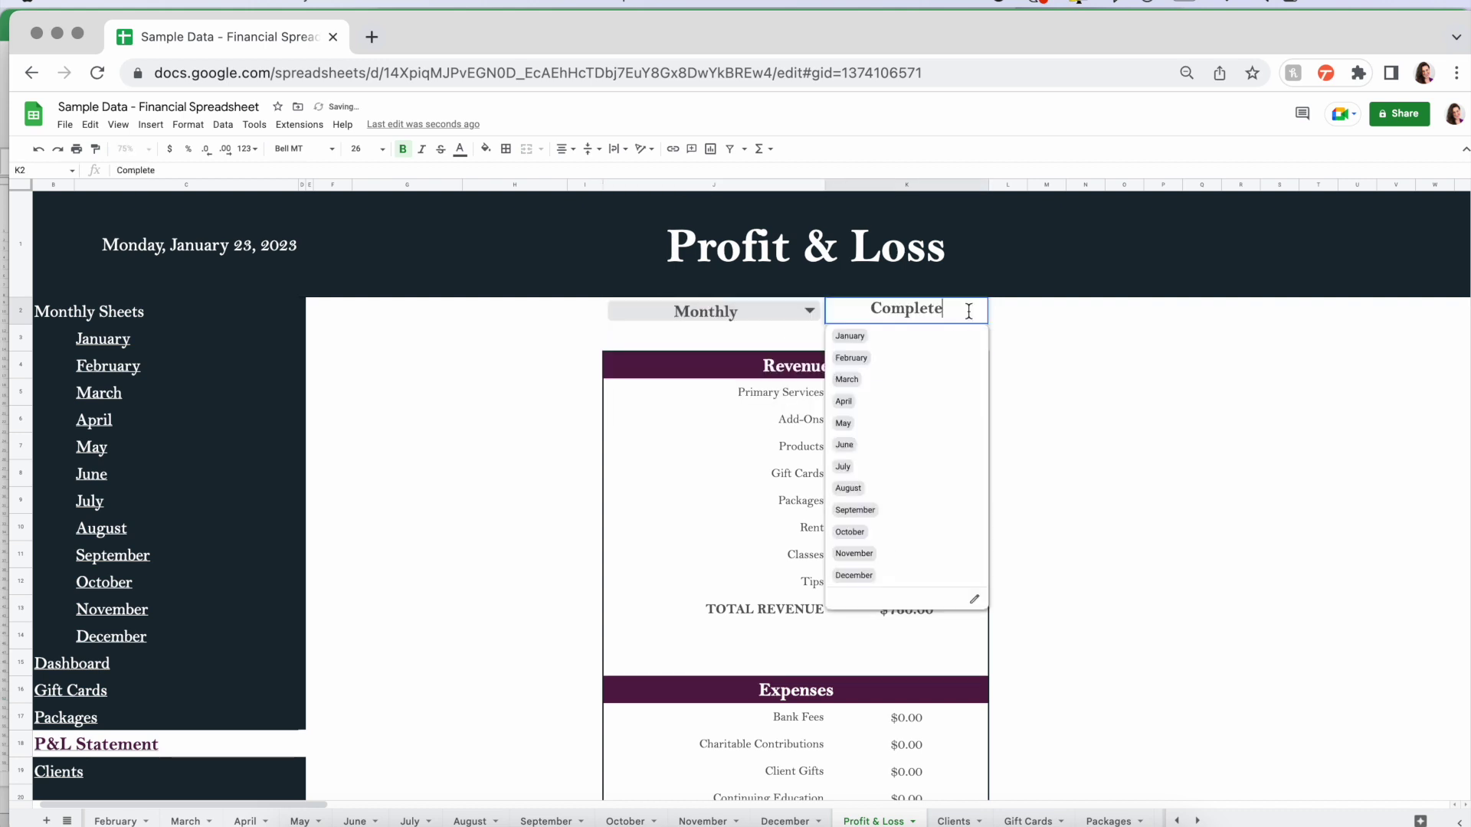
{"action": "left_click", "coordinate": [871, 335]}
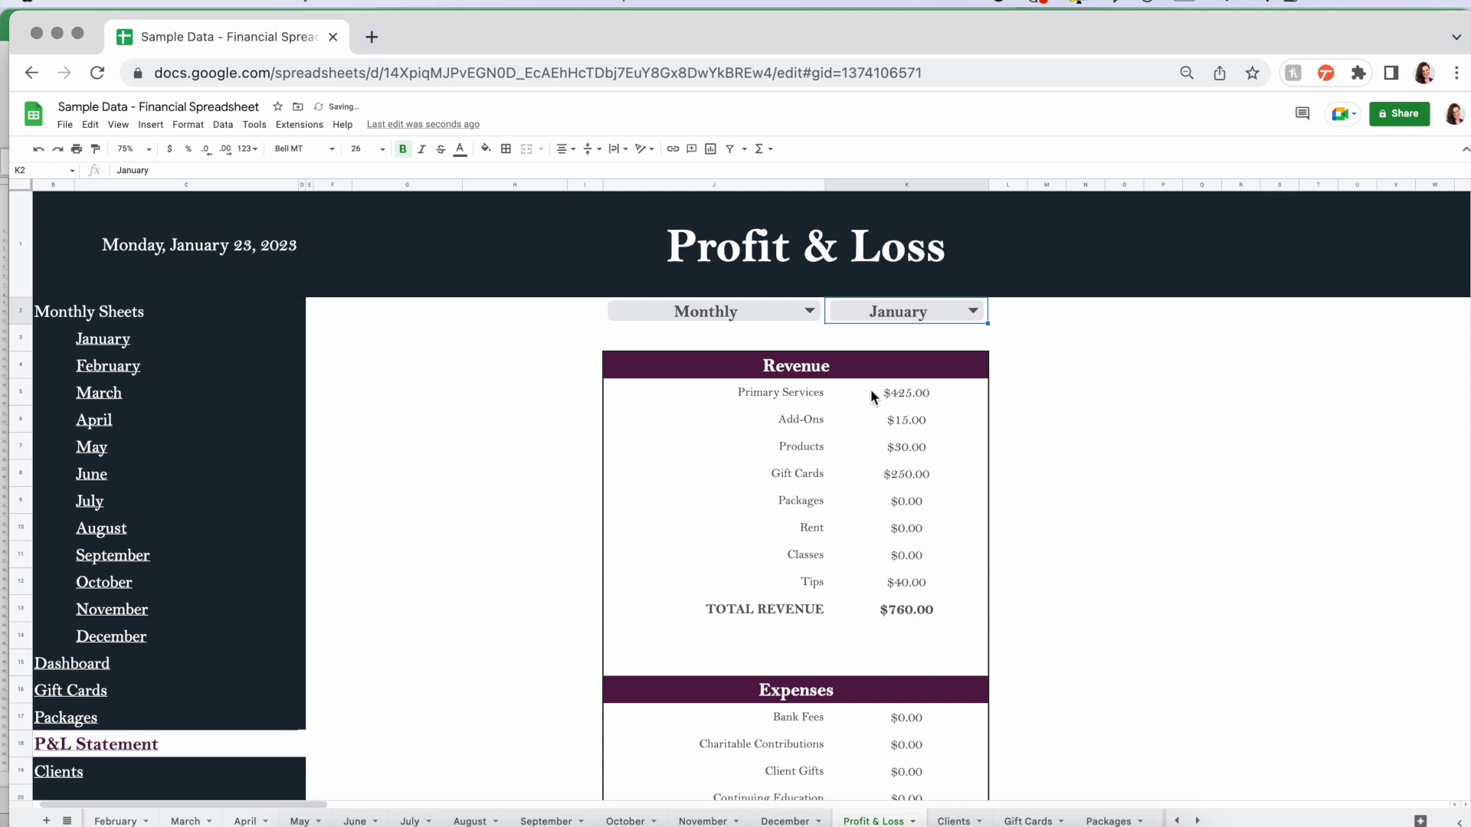
{"action": "double_click", "coordinate": [804, 310]}
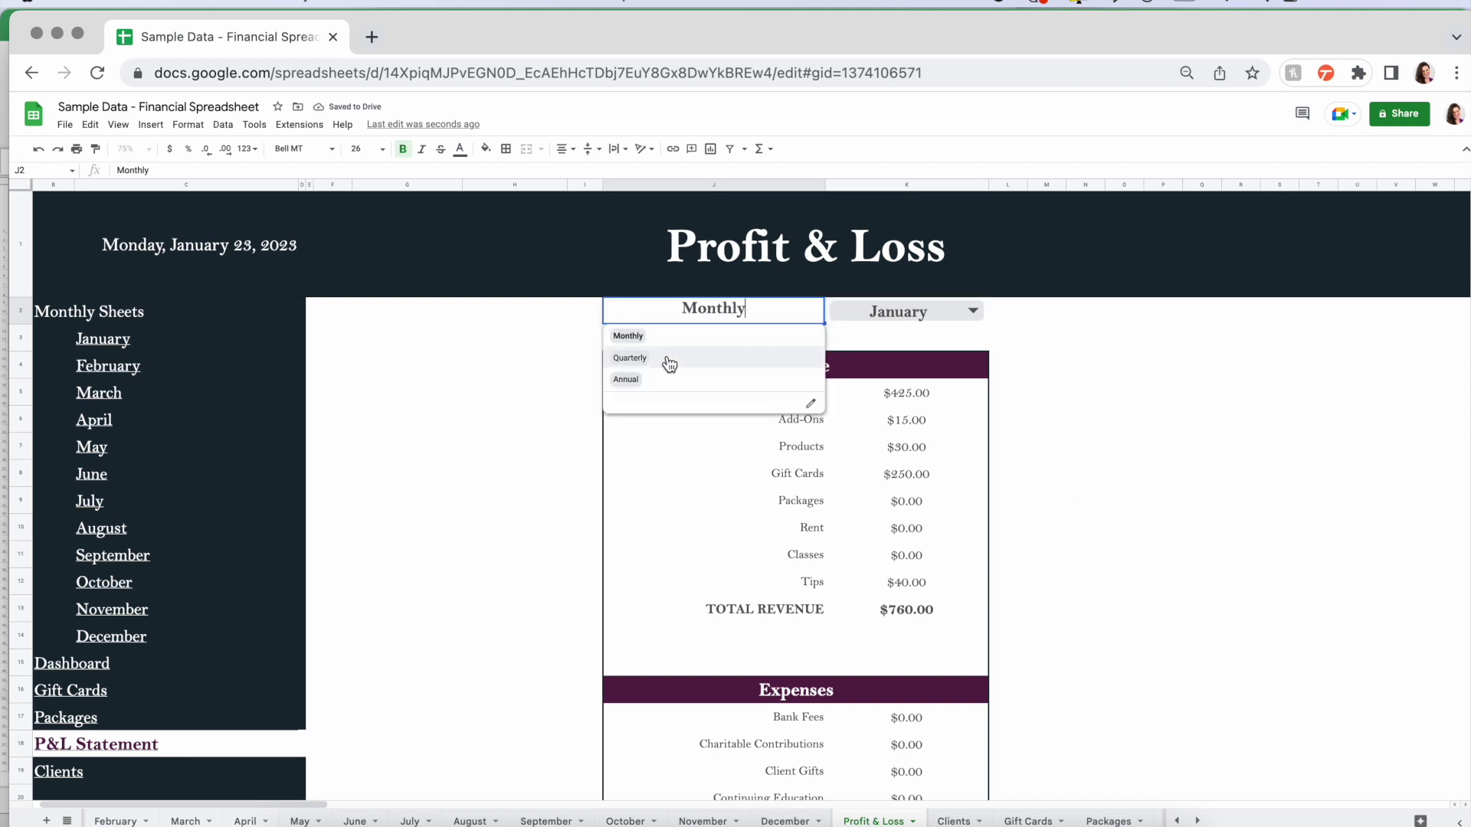
{"action": "left_click", "coordinate": [670, 359]}
{"action": "left_click", "coordinate": [969, 311]}
{"action": "left_click", "coordinate": [877, 339]}
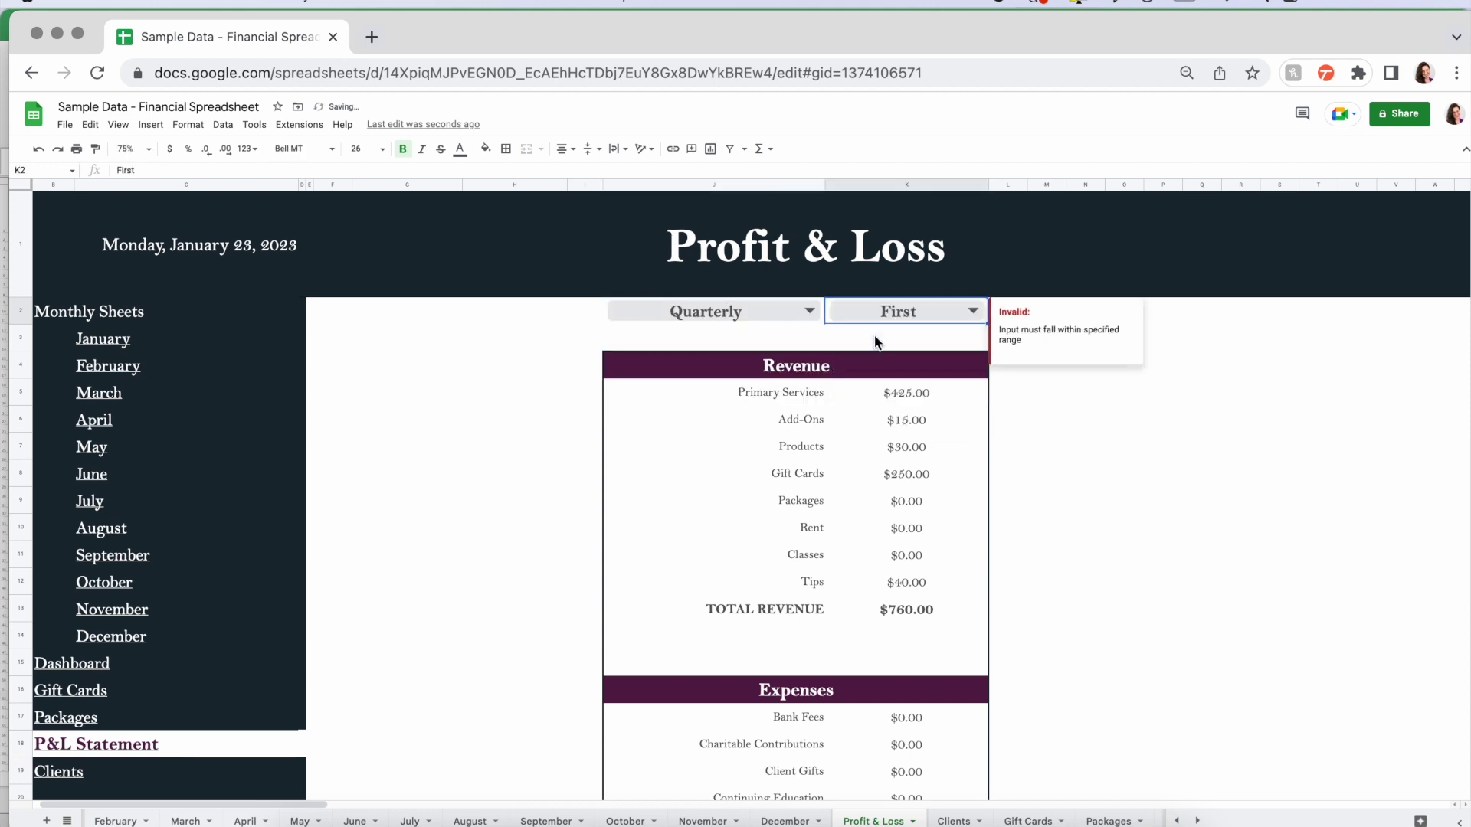
{"action": "double_click", "coordinate": [806, 318]}
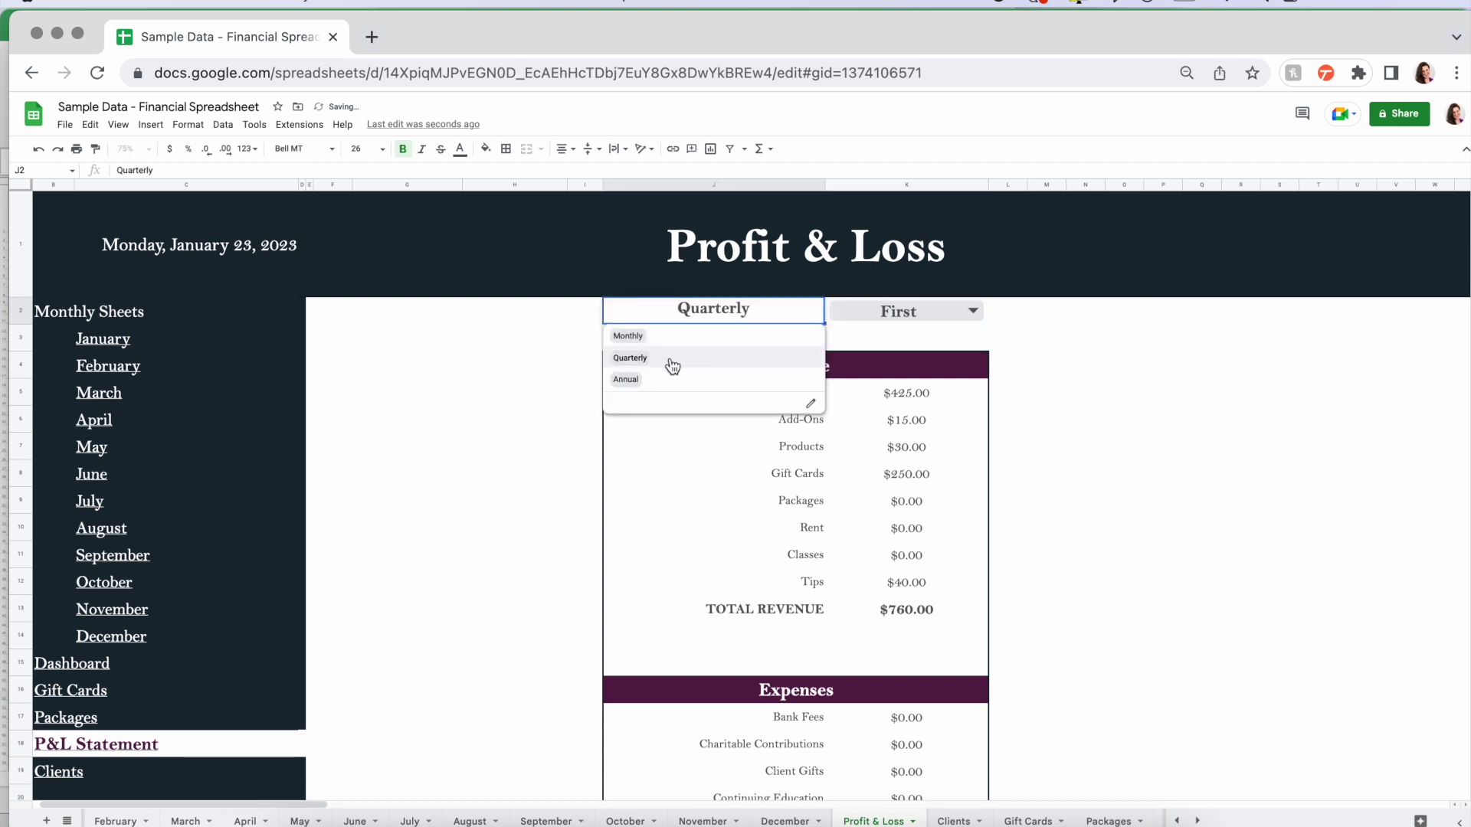
{"action": "left_click", "coordinate": [672, 366]}
{"action": "left_click", "coordinate": [972, 318]}
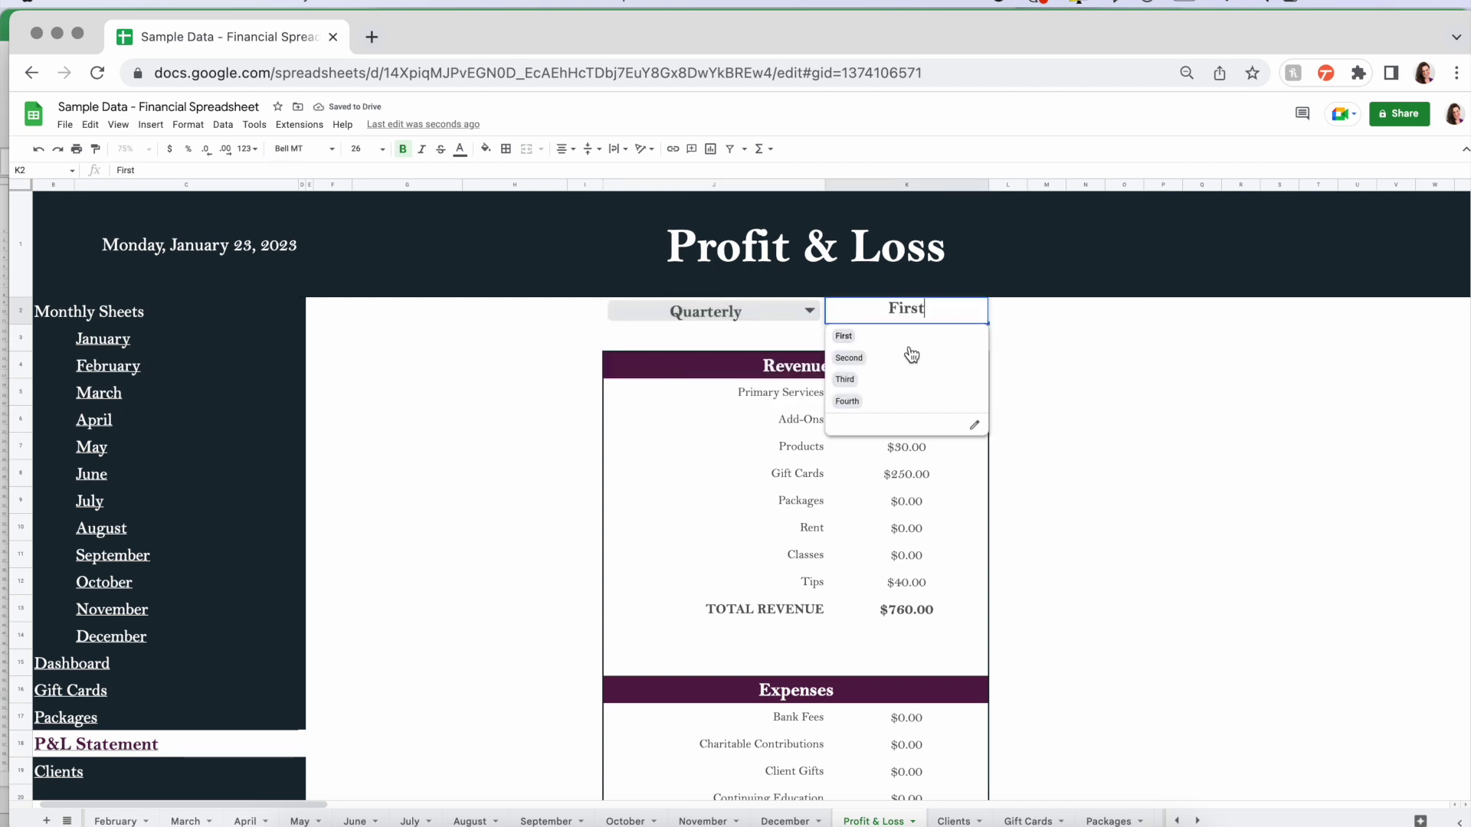
{"action": "left_click", "coordinate": [880, 359]}
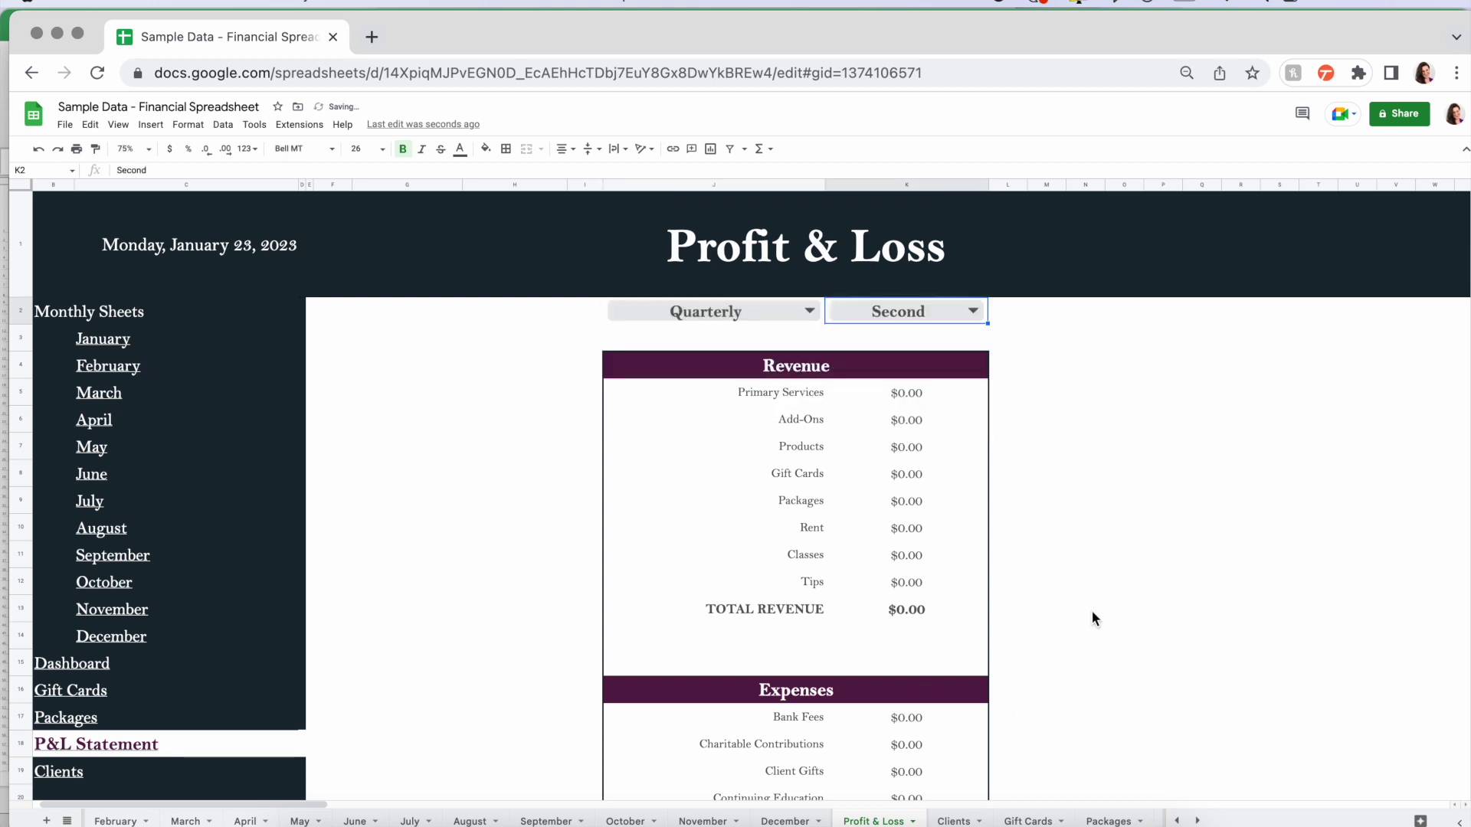
{"action": "scroll", "coordinate": [1091, 610], "scroll_direction": "down", "scroll_amount": 5}
{"action": "scroll", "coordinate": [1092, 609], "scroll_direction": "down", "scroll_amount": 3}
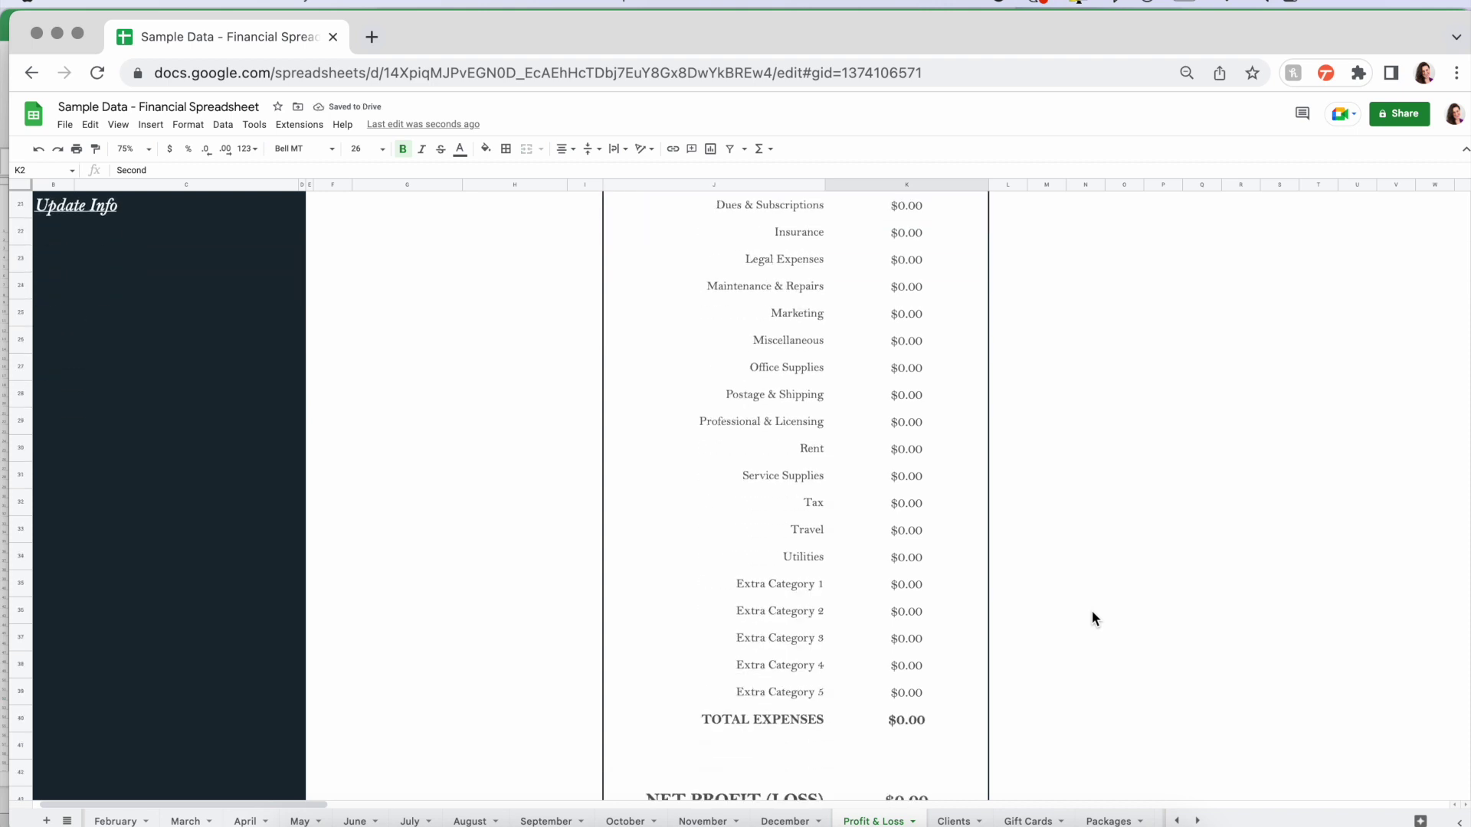
{"action": "scroll", "coordinate": [1092, 610], "scroll_direction": "up", "scroll_amount": 8}
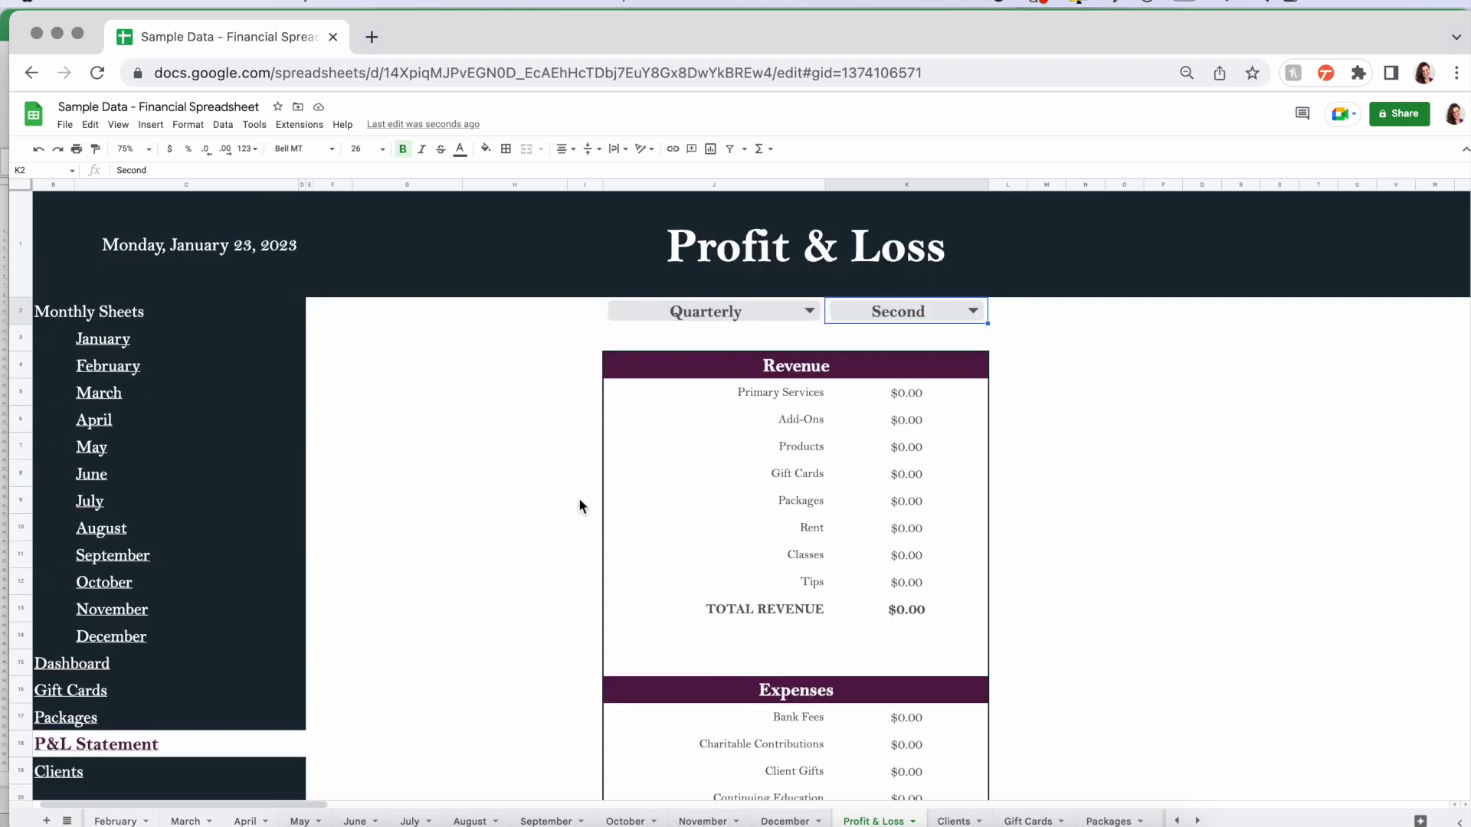
{"action": "left_click", "coordinate": [804, 310]}
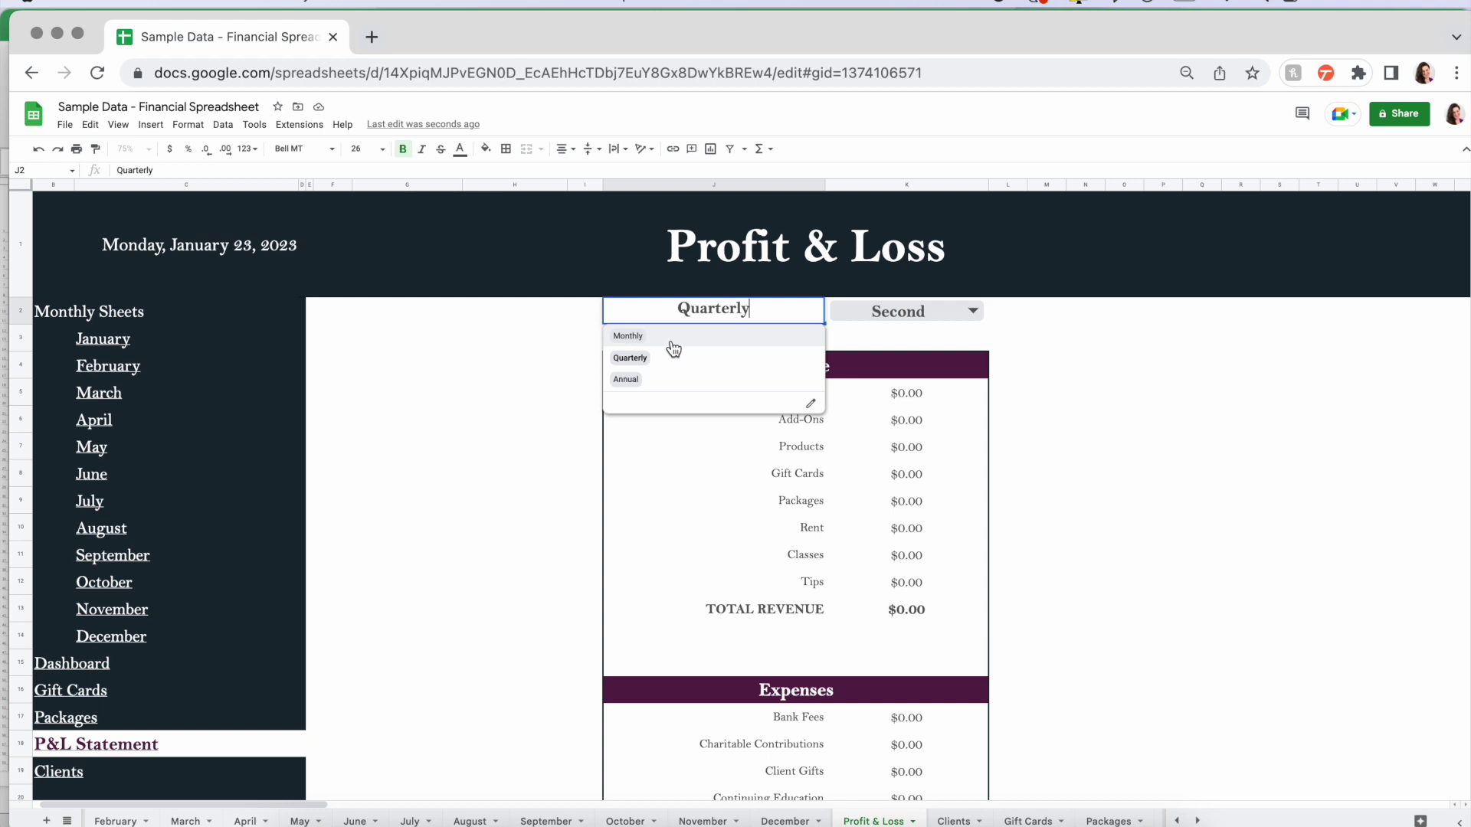
{"action": "left_click", "coordinate": [673, 379]}
{"action": "left_click", "coordinate": [965, 313]}
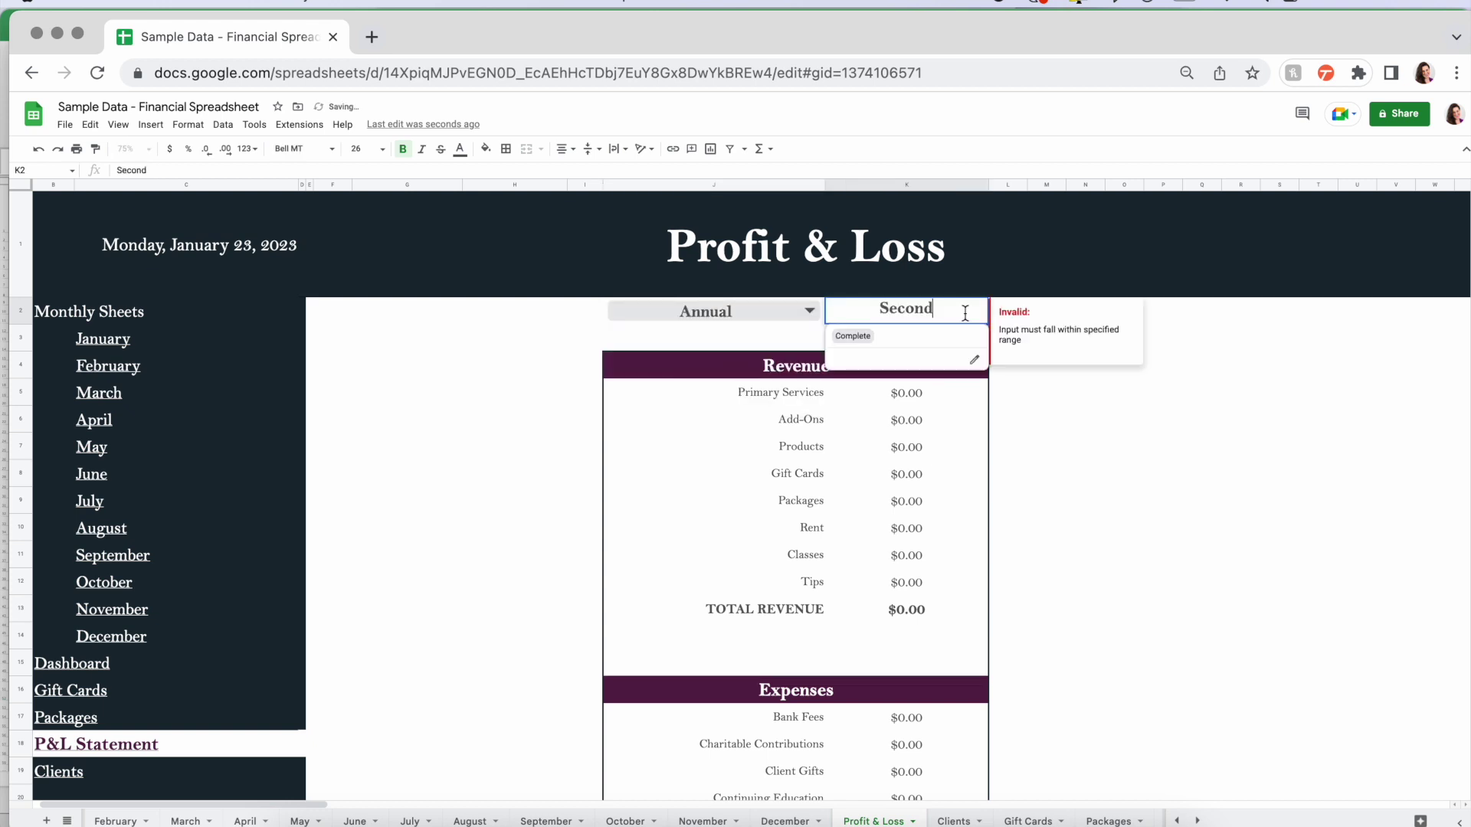
{"action": "left_click", "coordinate": [919, 337]}
{"action": "left_click", "coordinate": [1086, 422]}
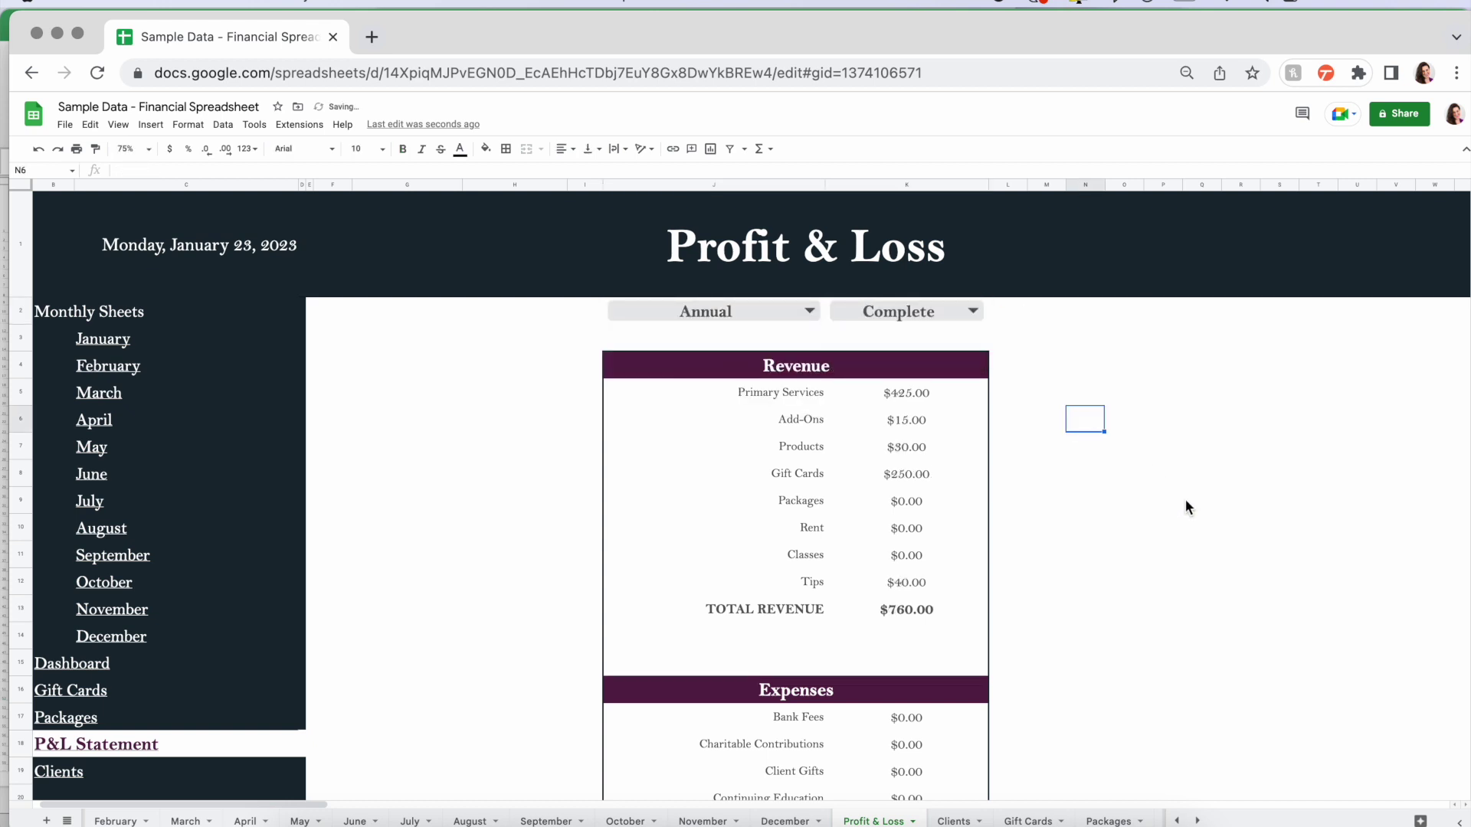
{"action": "scroll", "coordinate": [429, 565], "scroll_direction": "left", "scroll_amount": 1}
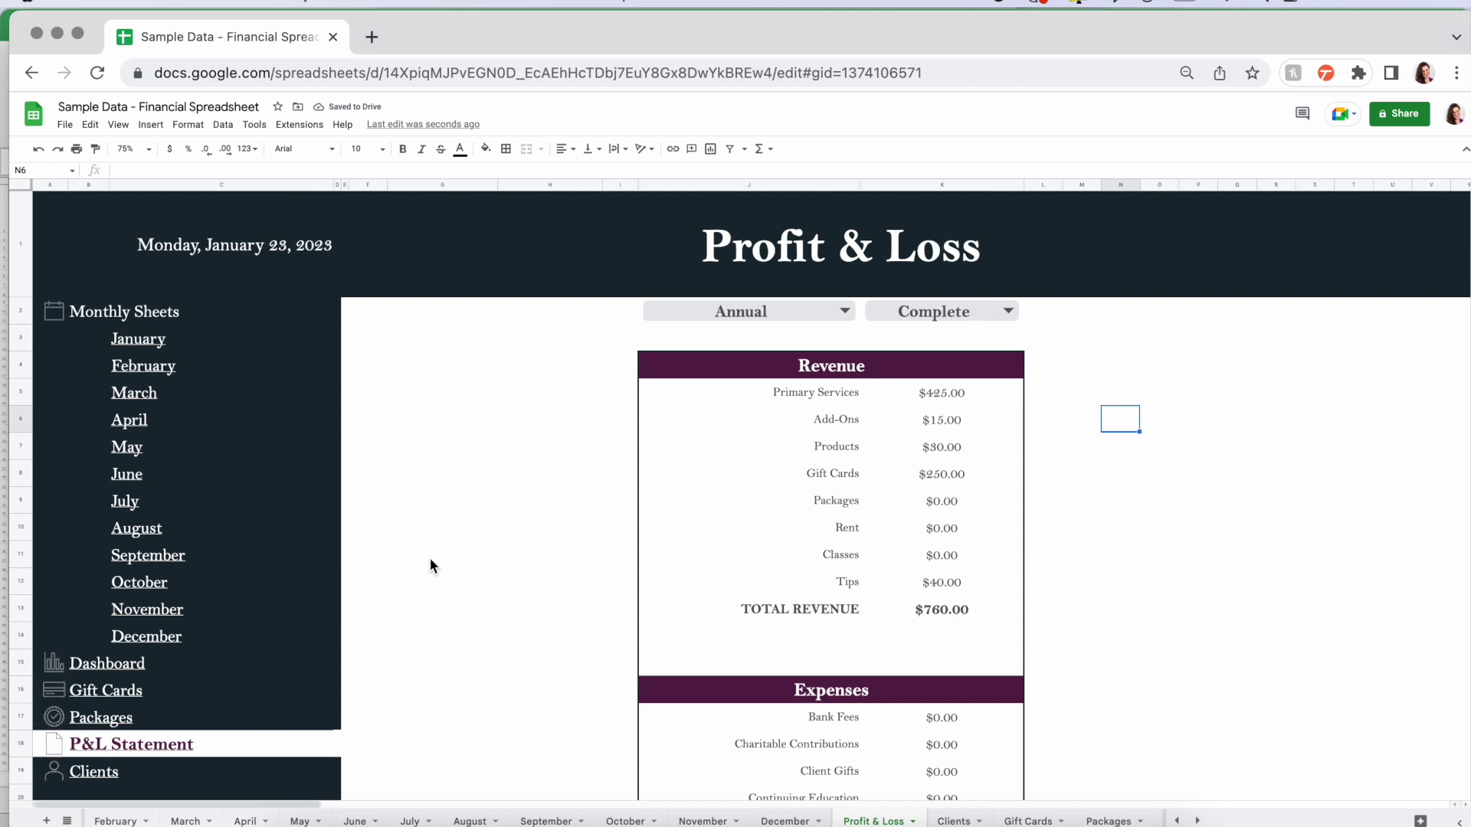
{"action": "scroll", "coordinate": [430, 566], "scroll_direction": "down", "scroll_amount": 4}
{"action": "scroll", "coordinate": [430, 565], "scroll_direction": "up", "scroll_amount": 4}
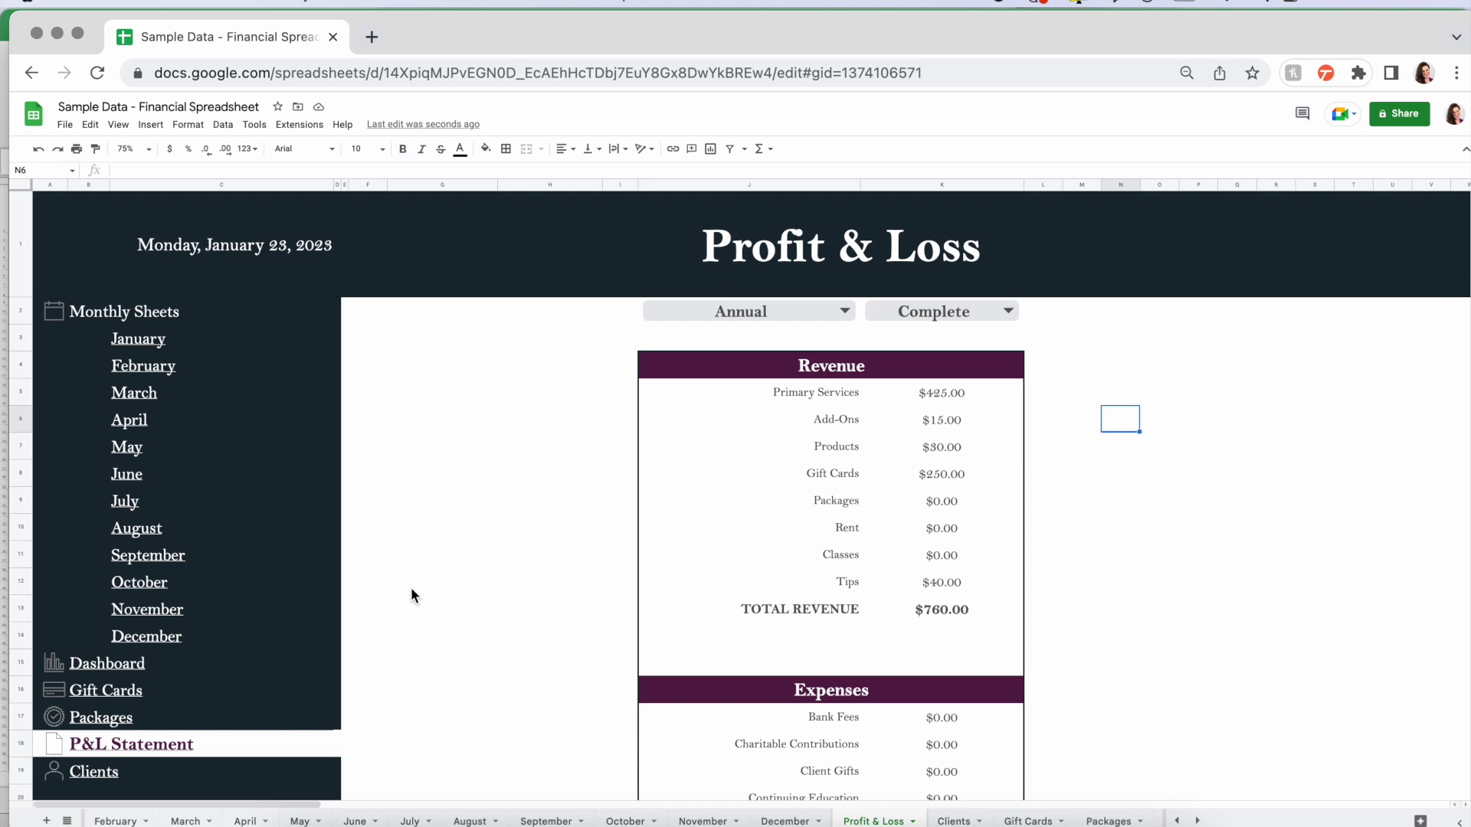
- Follow the Dashboard's Update Info link to the Enter Info sheet
{"action": "key", "text": "super+bracketleft"}
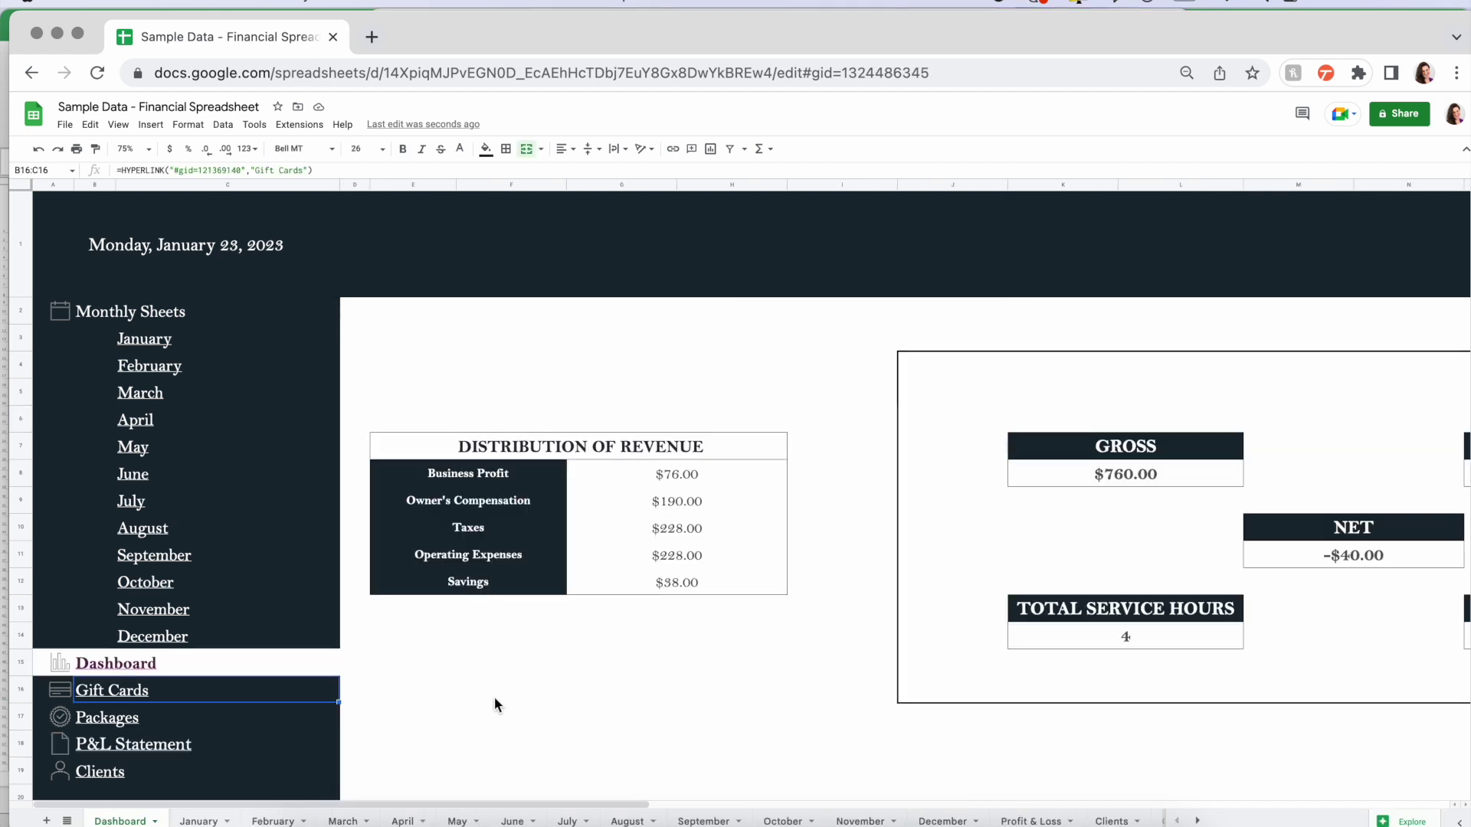
{"action": "scroll", "coordinate": [134, 729], "scroll_direction": "down", "scroll_amount": 1}
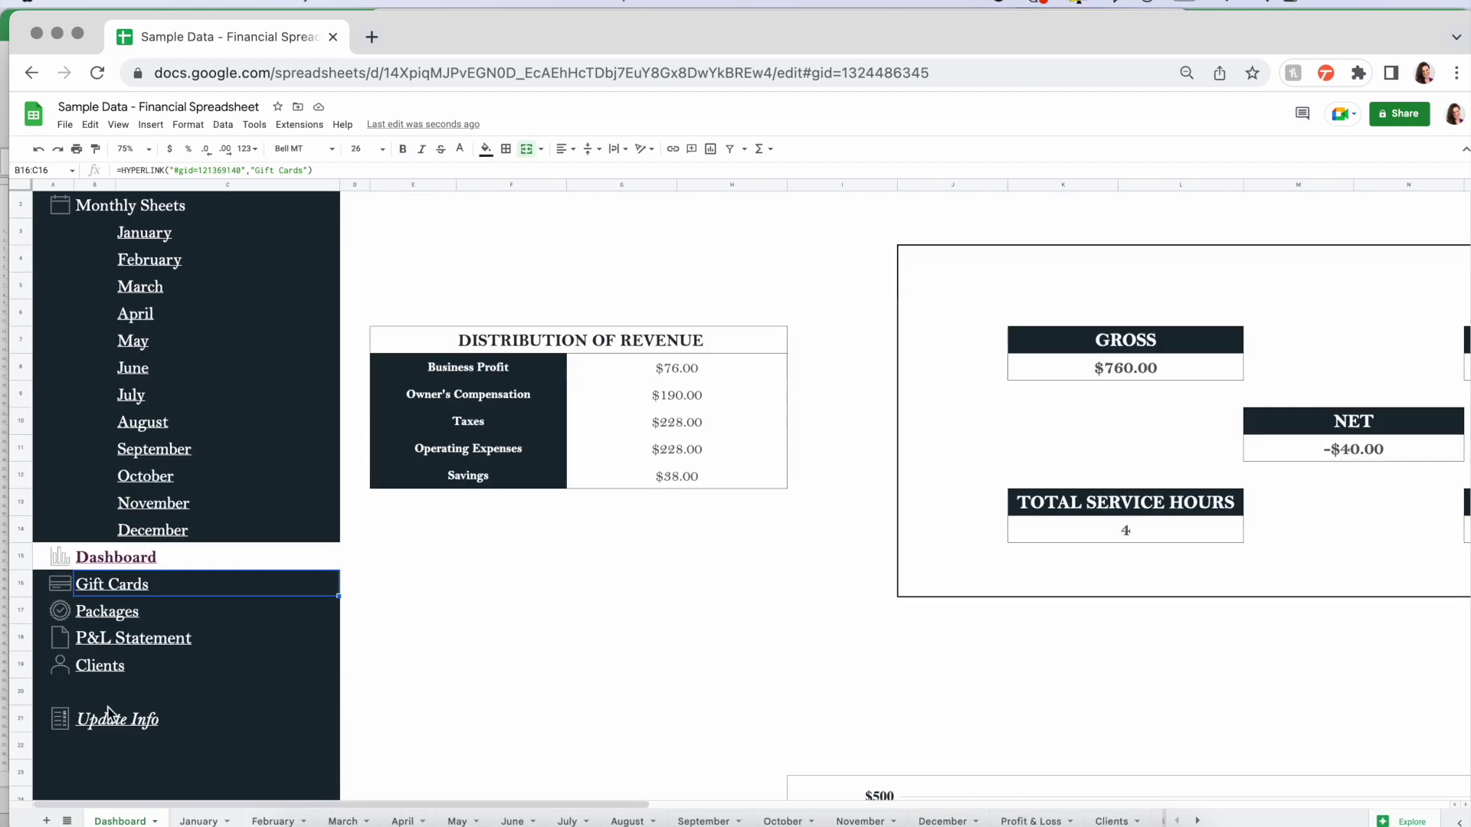
{"action": "left_click", "coordinate": [115, 724]}
{"action": "left_click", "coordinate": [138, 754]}
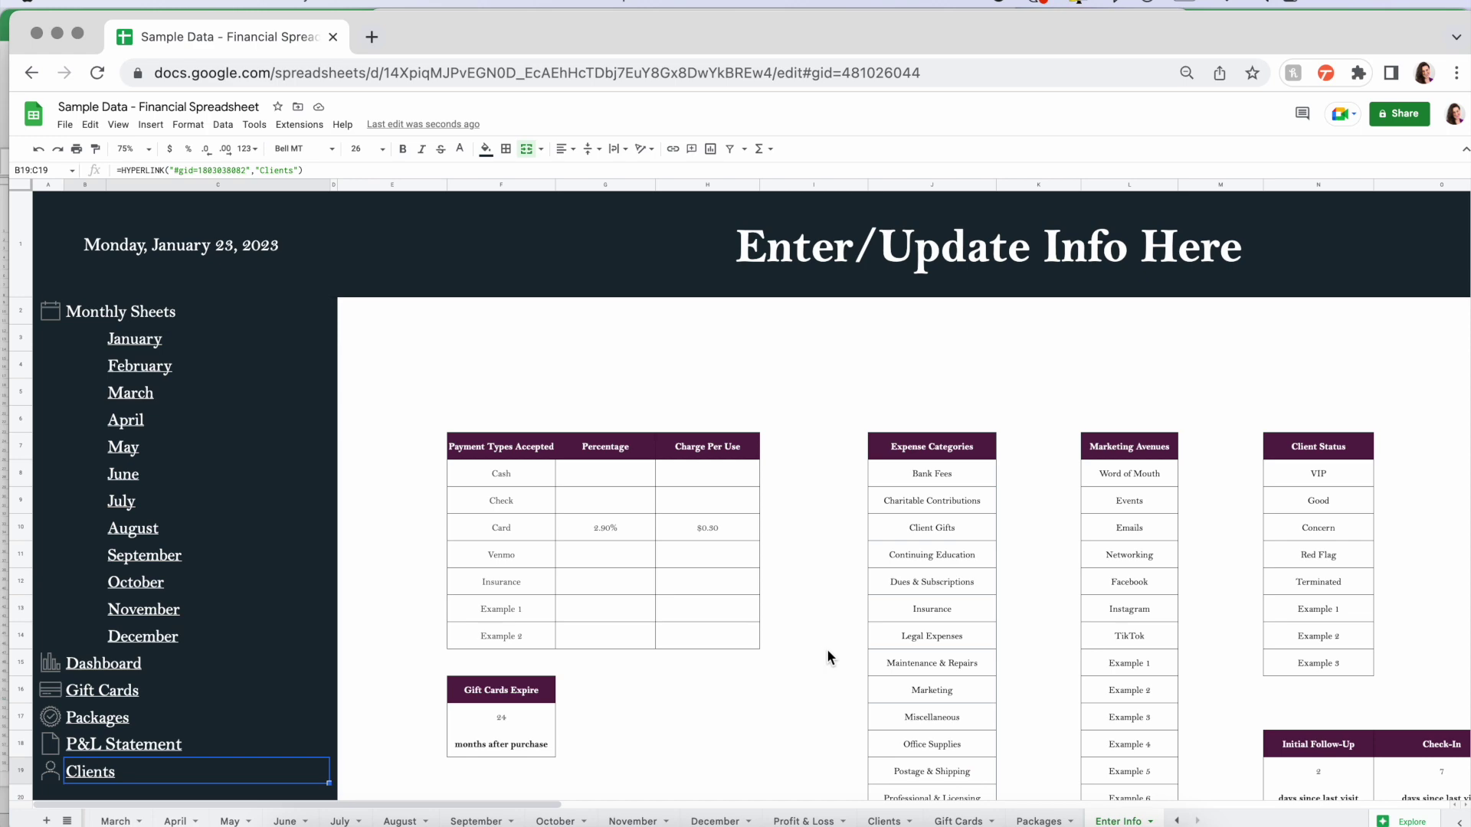
{"action": "scroll", "coordinate": [826, 650], "scroll_direction": "down", "scroll_amount": 10}
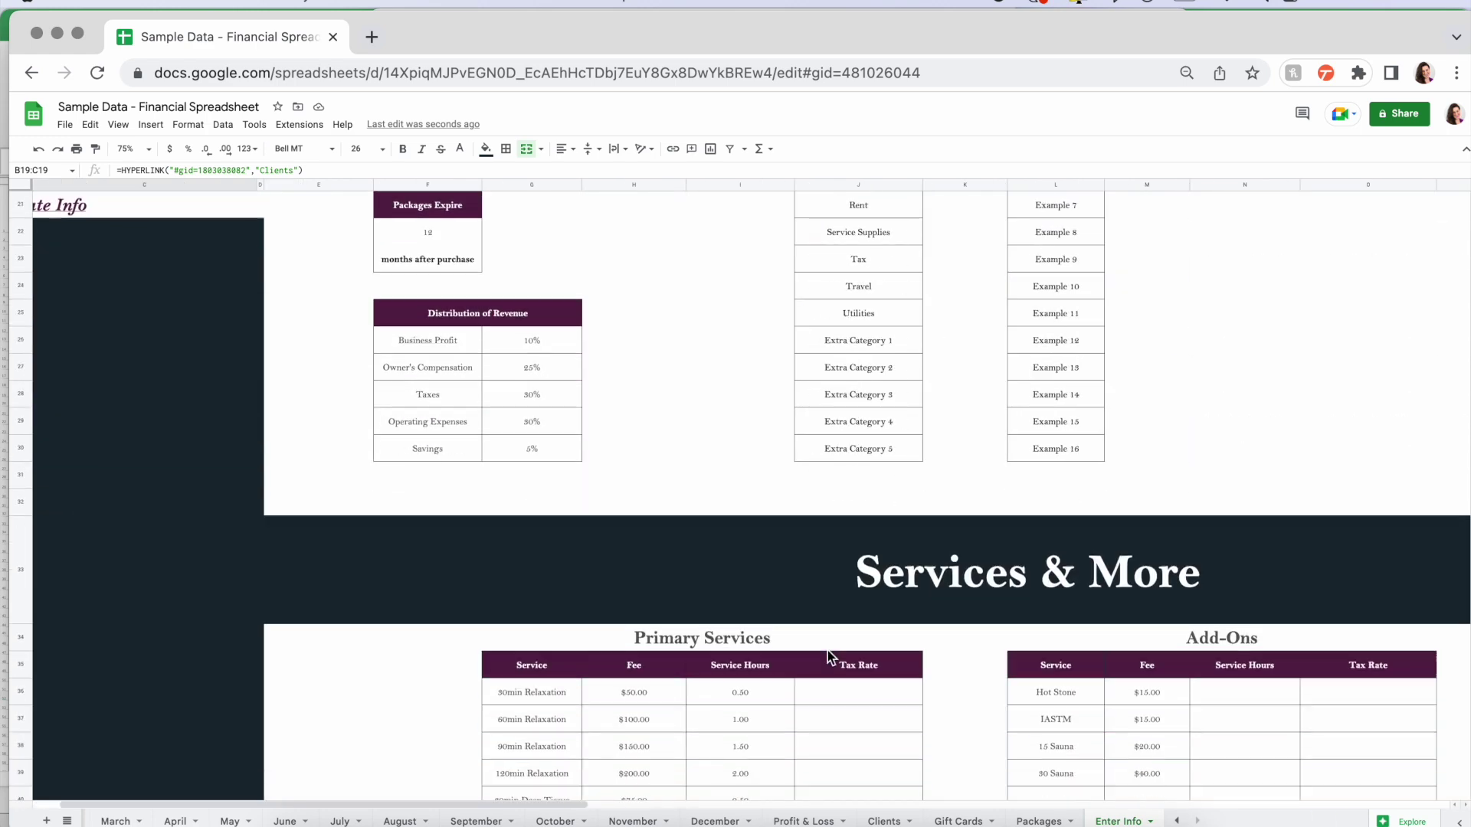
{"action": "scroll", "coordinate": [826, 649], "scroll_direction": "down", "scroll_amount": 5}
{"action": "scroll", "coordinate": [419, 484], "scroll_direction": "up", "scroll_amount": 3}
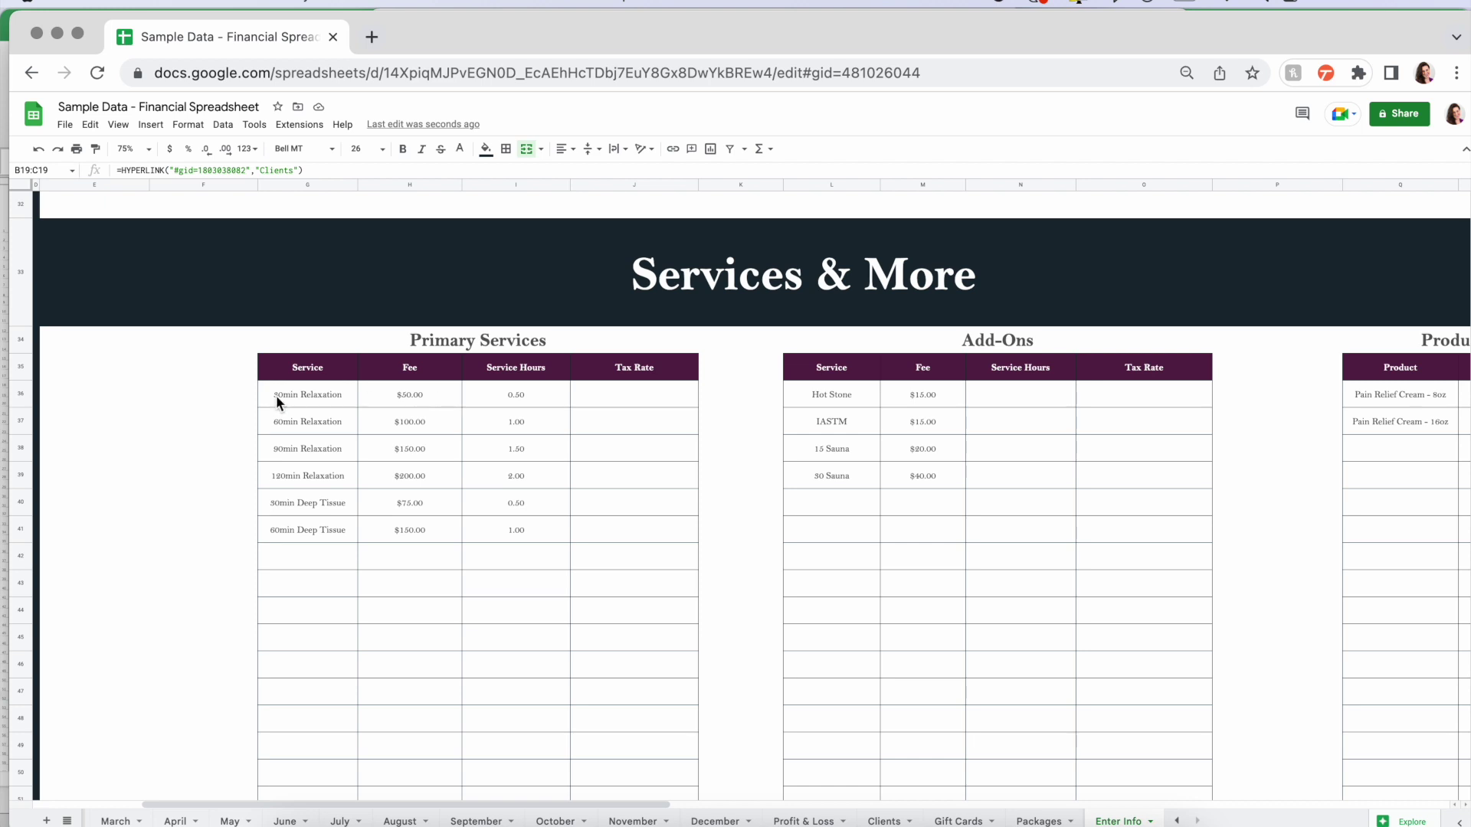
- Check the existing $50.00 fee in H36 and locate the empty row below the services
{"action": "left_click", "coordinate": [375, 393]}
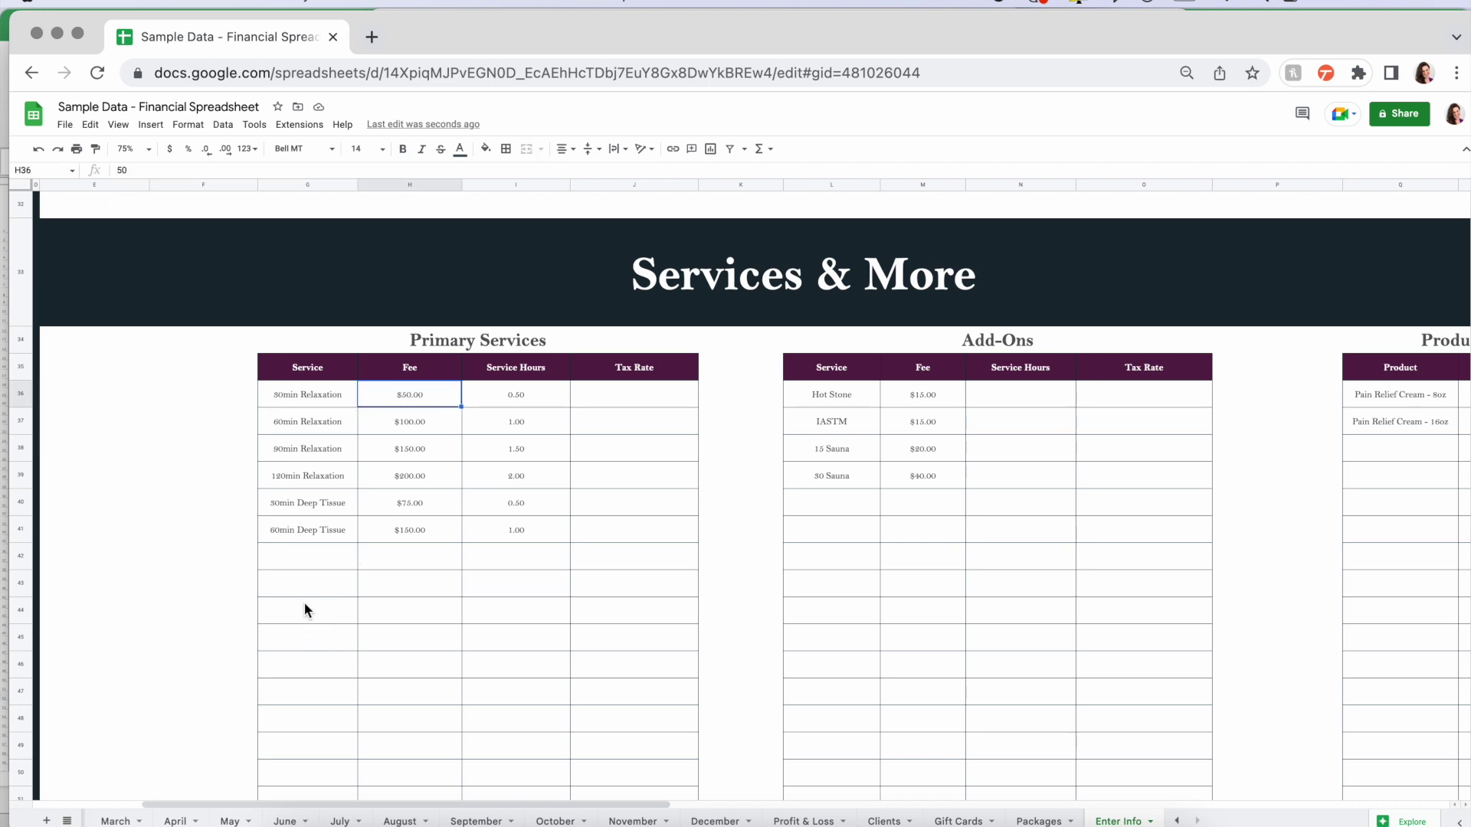
{"action": "left_click", "coordinate": [299, 568]}
{"action": "left_click", "coordinate": [421, 559]}
{"action": "left_click", "coordinate": [341, 555]}
- Enter 'NEW 30minRelaxation', fee 70 and 0.5 hours into G43:I43
{"action": "left_click", "coordinate": [332, 577]}
{"action": "type", "text": "Po"}
{"action": "key", "text": "BackSpace"}
{"action": "key", "text": "BackSpace"}
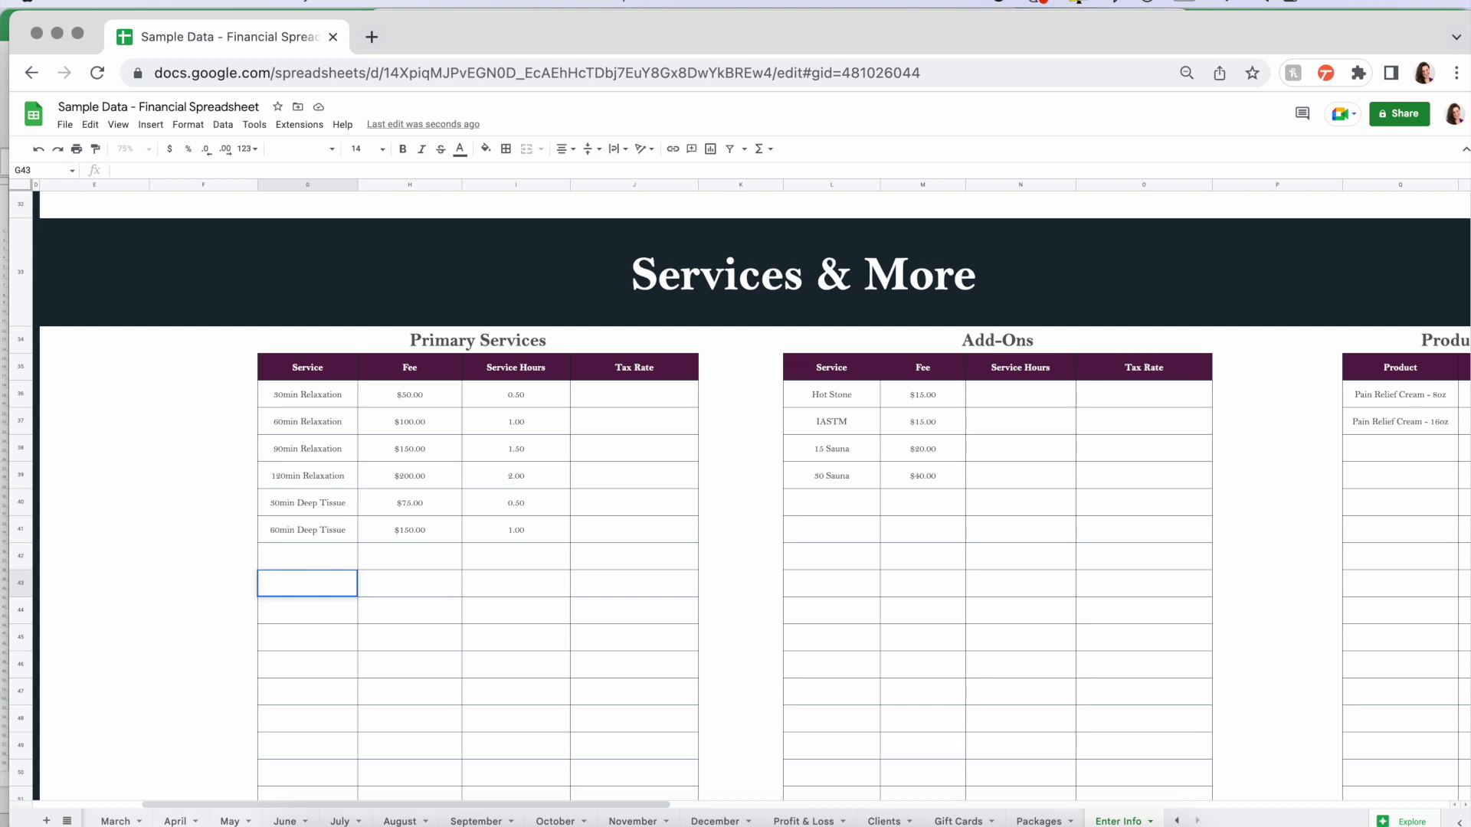
{"action": "type", "text": "NEW 30minRelaxation"}
{"action": "key", "text": "Tab"}
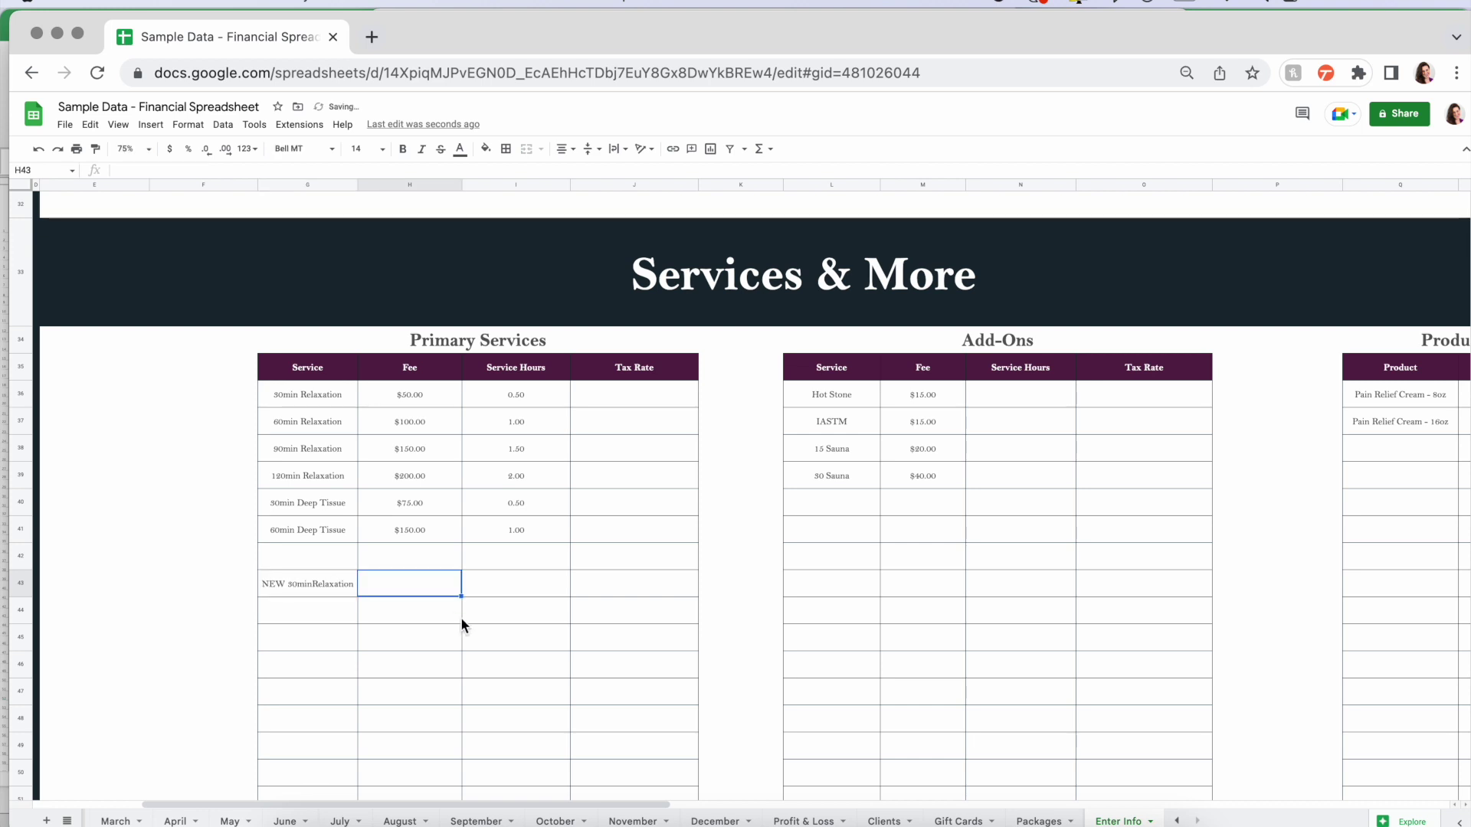
{"action": "type", "text": "70"}
{"action": "key", "text": "Tab"}
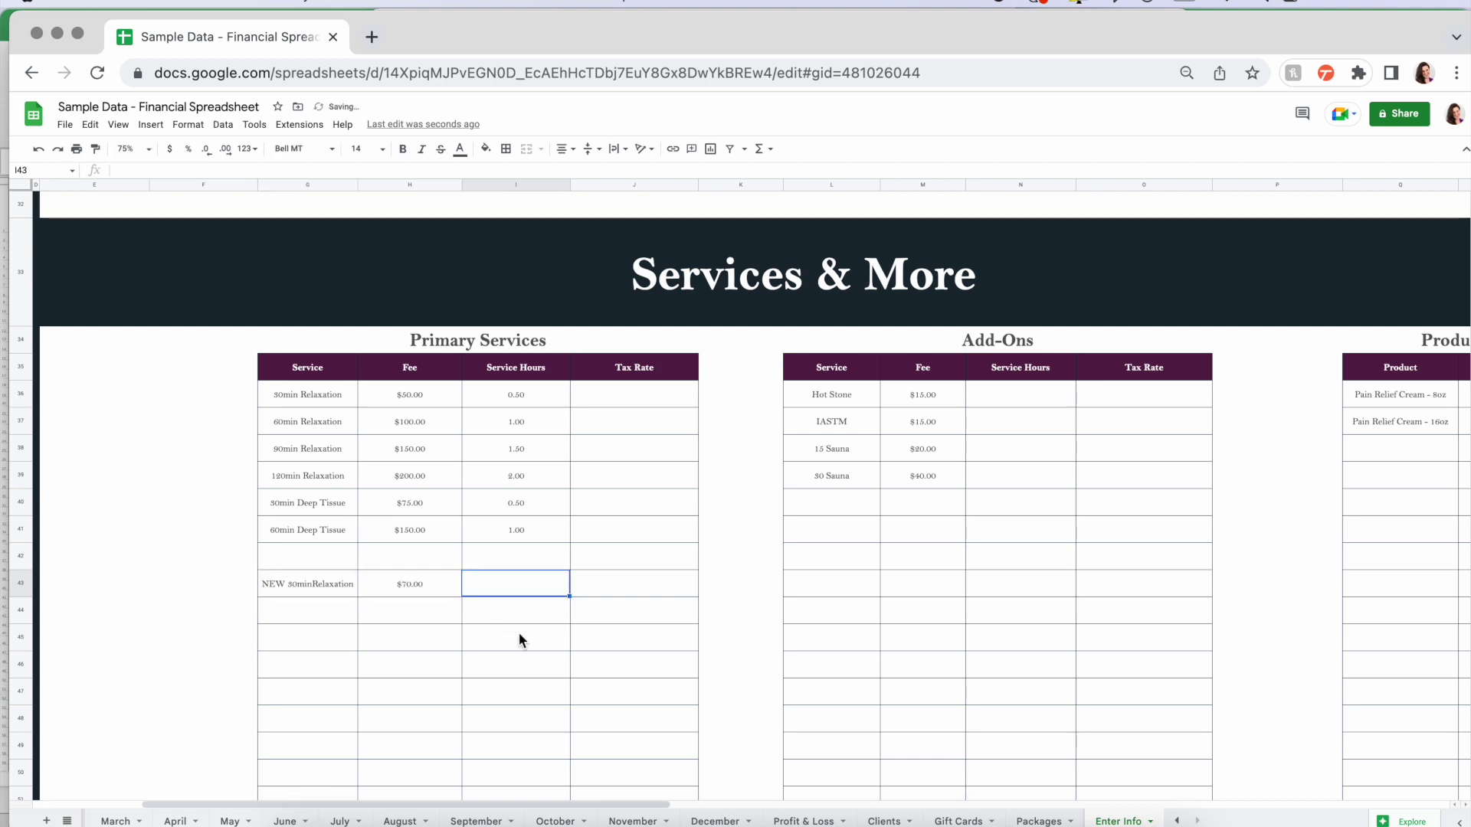
{"action": "type", "text": "0.5"}
{"action": "key", "text": "Return"}
- Review the new service row against the $50.00 fee in H36 and return to G43
{"action": "left_click_drag", "start_coordinate": [347, 590], "coordinate": [505, 690]}
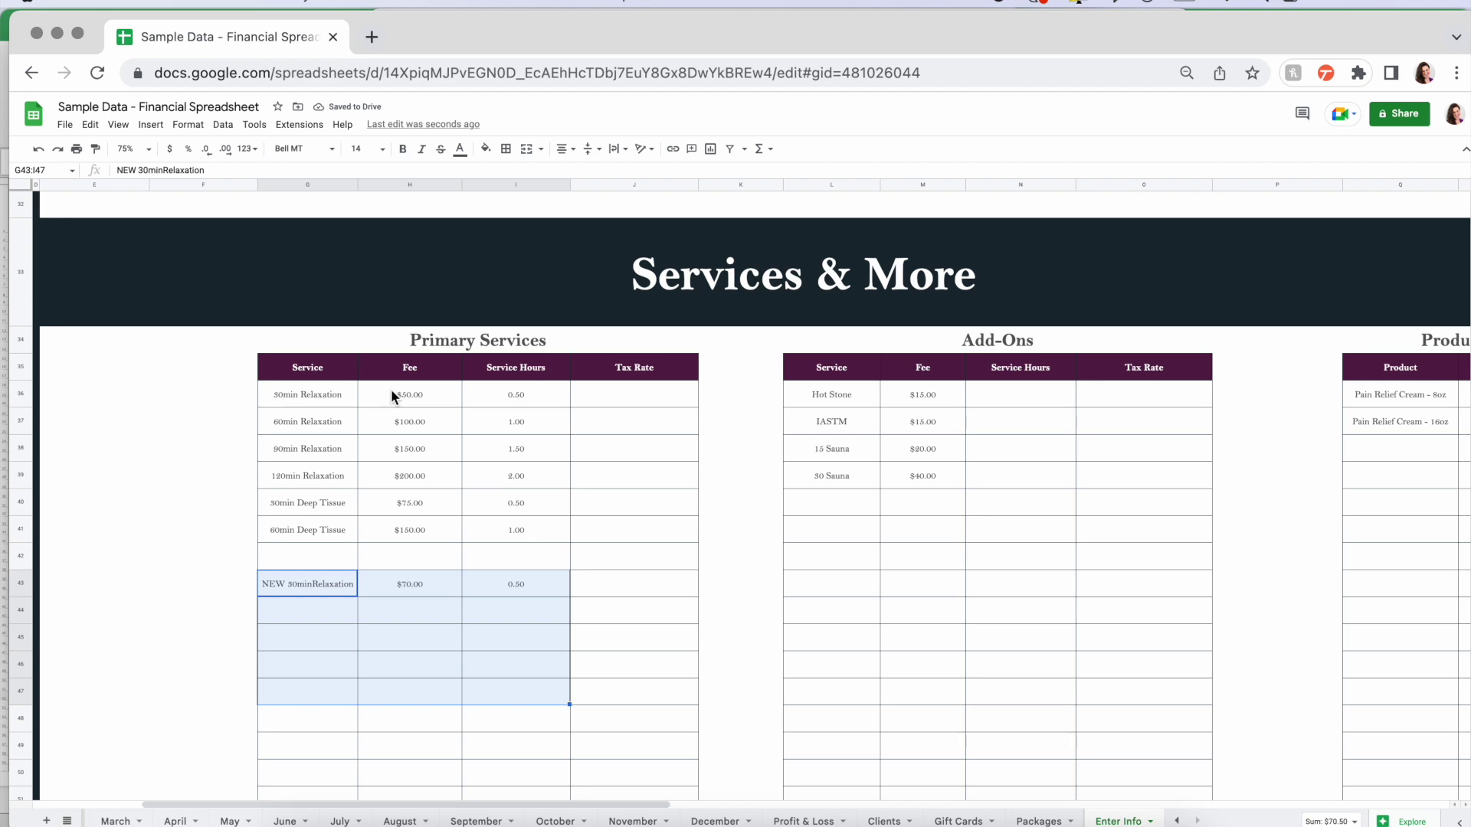
{"action": "left_click", "coordinate": [423, 395]}
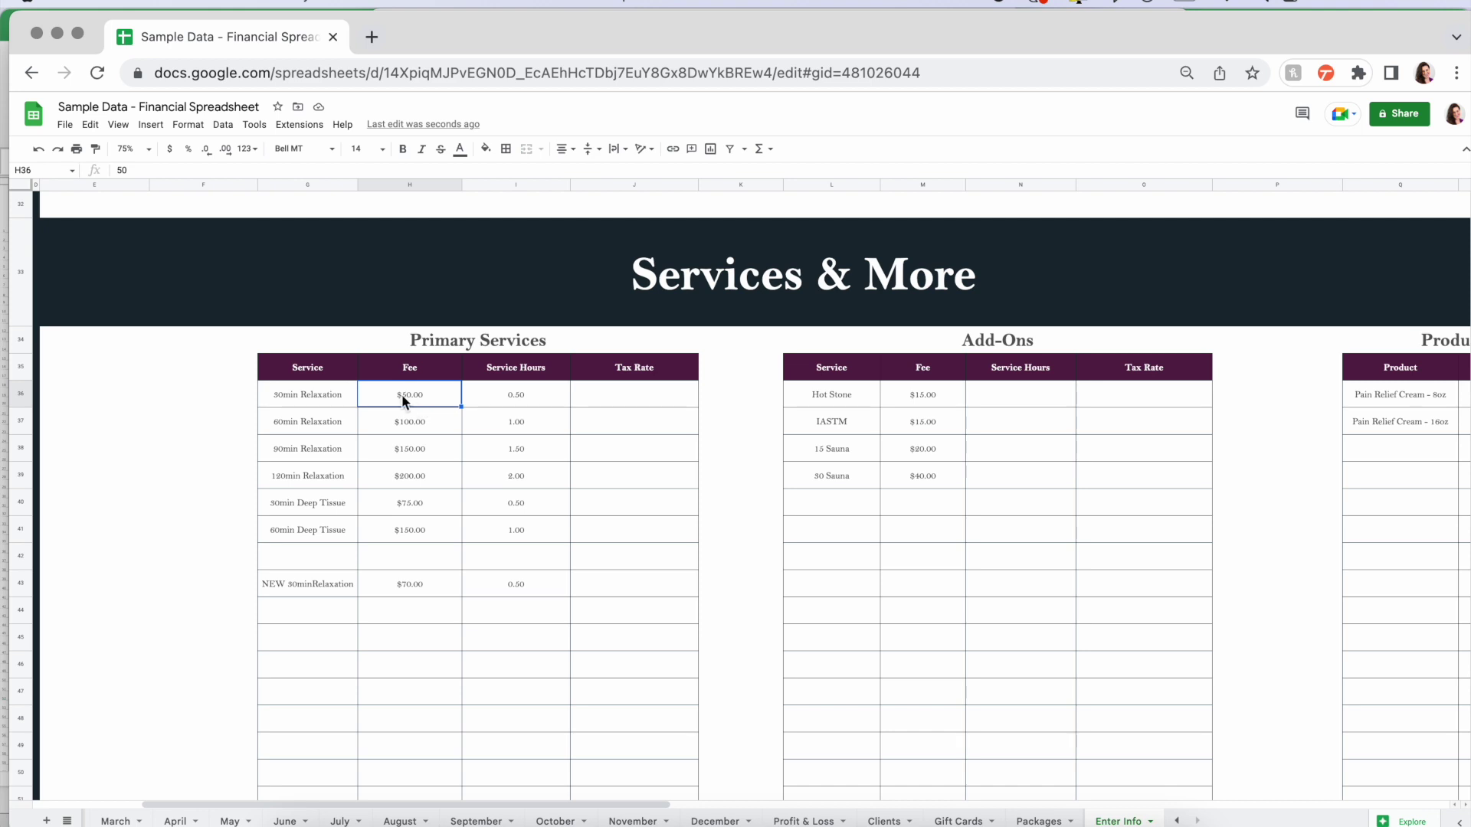
{"action": "left_click_drag", "start_coordinate": [291, 582], "coordinate": [310, 742]}
{"action": "left_click", "coordinate": [310, 585]}
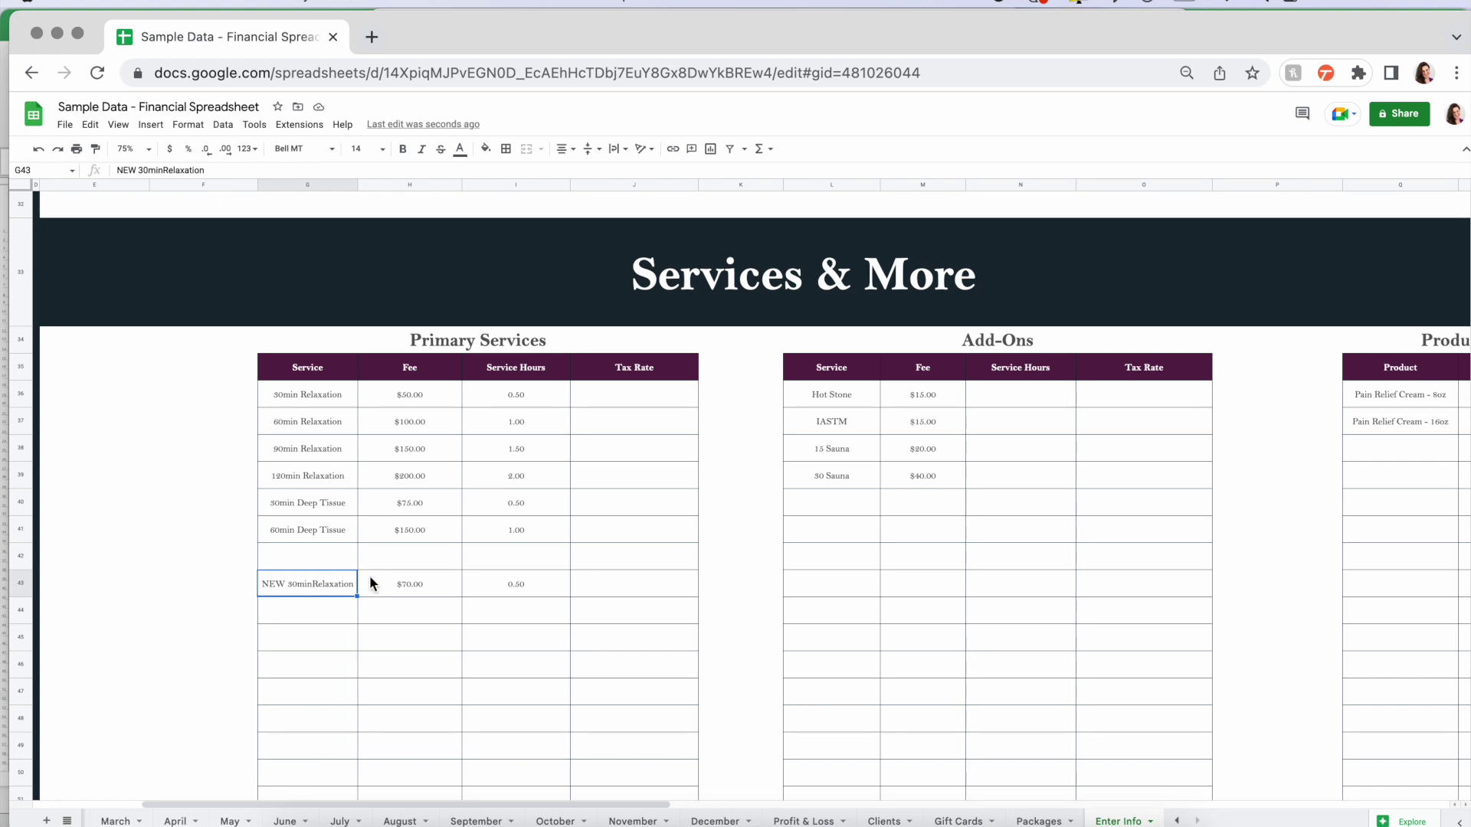
{"action": "scroll", "coordinate": [429, 490], "scroll_direction": "up", "scroll_amount": 10}
{"action": "scroll", "coordinate": [488, 401], "scroll_direction": "left", "scroll_amount": 4}
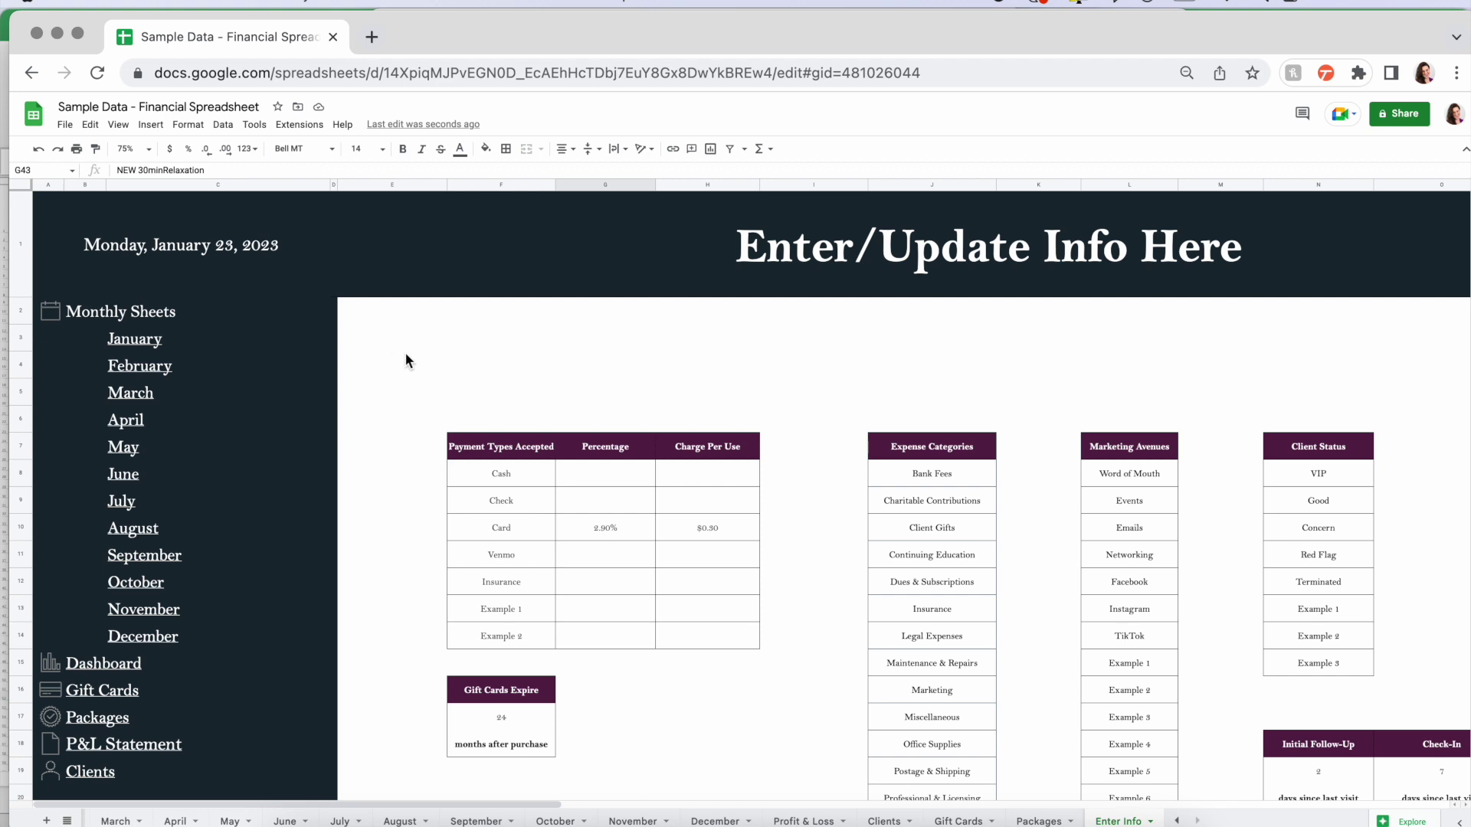
- Scroll around the Enter Info sheet to review the updated services table
{"action": "scroll", "coordinate": [466, 370], "scroll_direction": "down", "scroll_amount": 5}
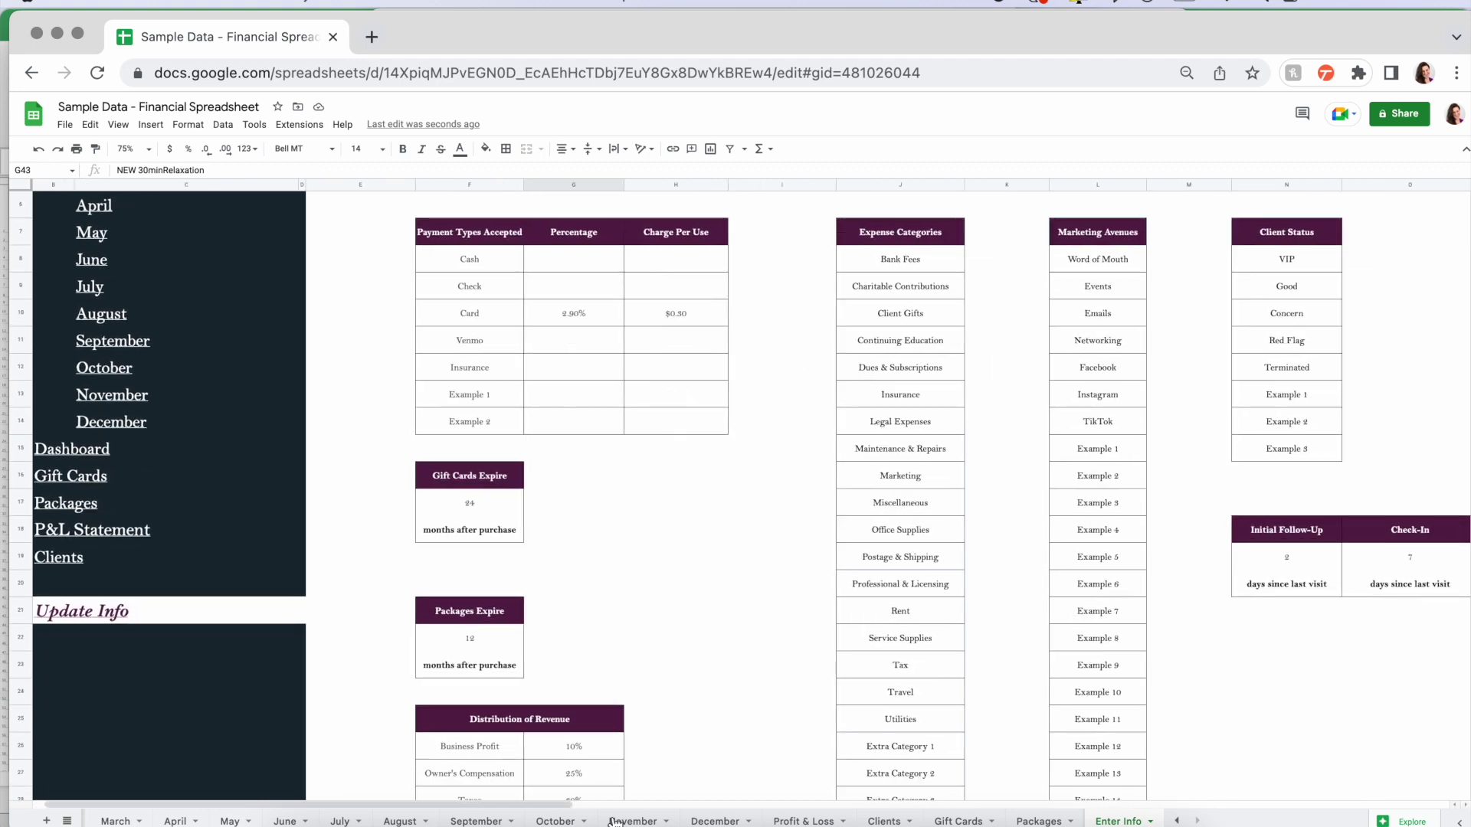
{"action": "scroll", "coordinate": [686, 716], "scroll_direction": "down", "scroll_amount": 8}
{"action": "scroll", "coordinate": [686, 718], "scroll_direction": "right", "scroll_amount": 3}
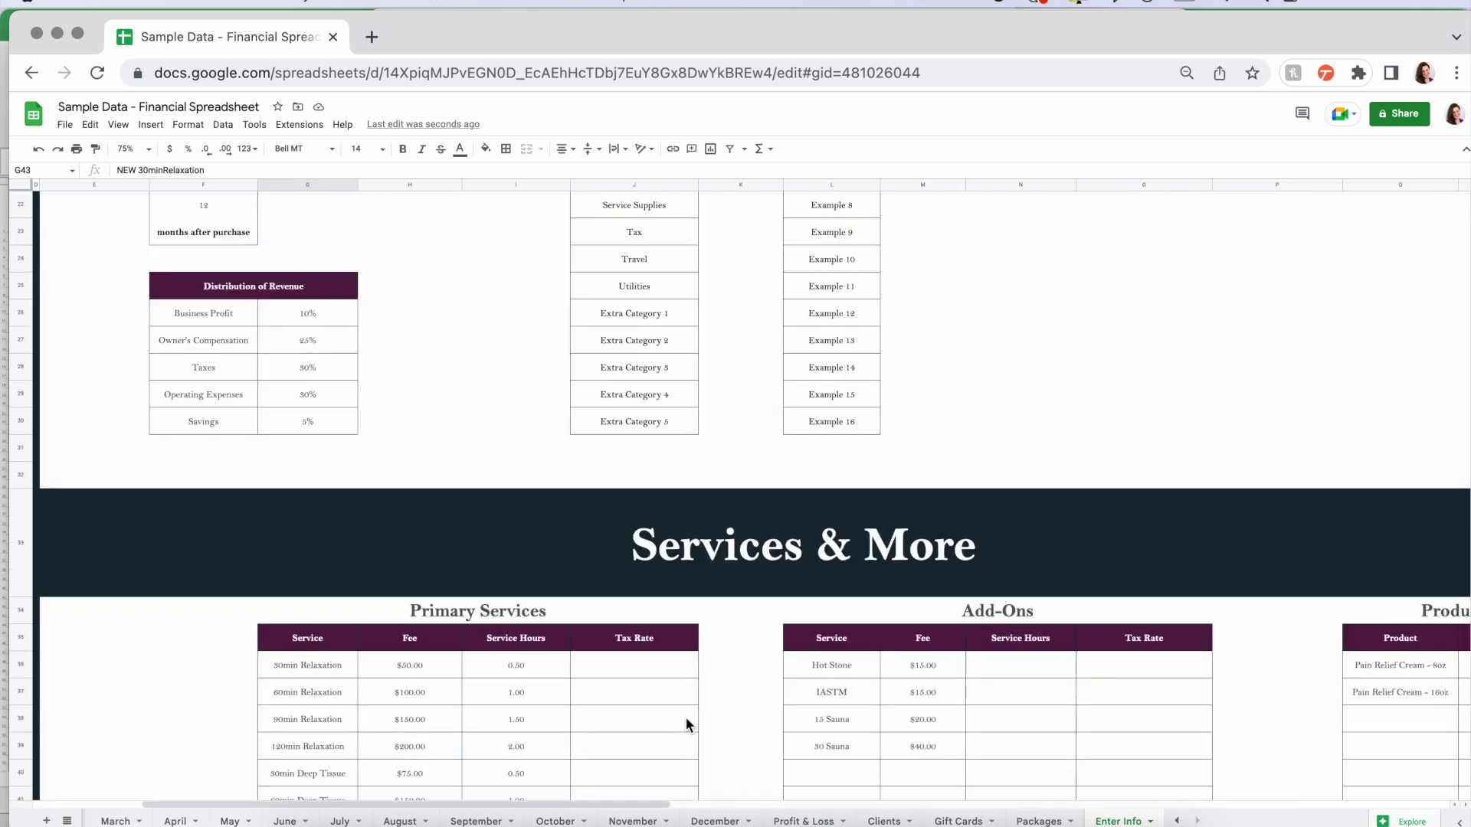
{"action": "scroll", "coordinate": [685, 715], "scroll_direction": "down", "scroll_amount": 1}
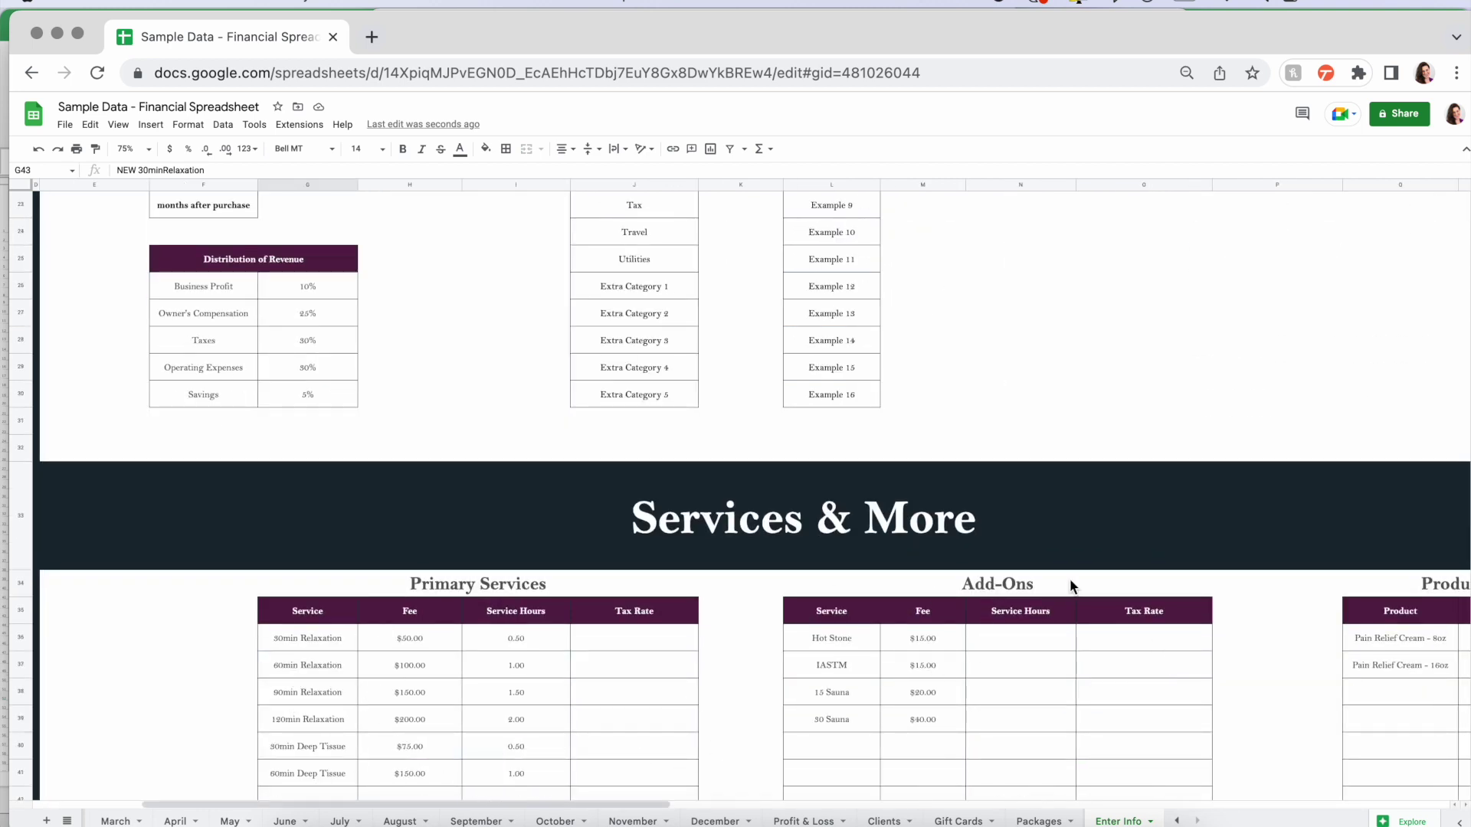
{"action": "scroll", "coordinate": [453, 416], "scroll_direction": "up", "scroll_amount": 10}
{"action": "scroll", "coordinate": [453, 415], "scroll_direction": "left", "scroll_amount": 3}
{"action": "scroll", "coordinate": [453, 416], "scroll_direction": "up", "scroll_amount": 2}
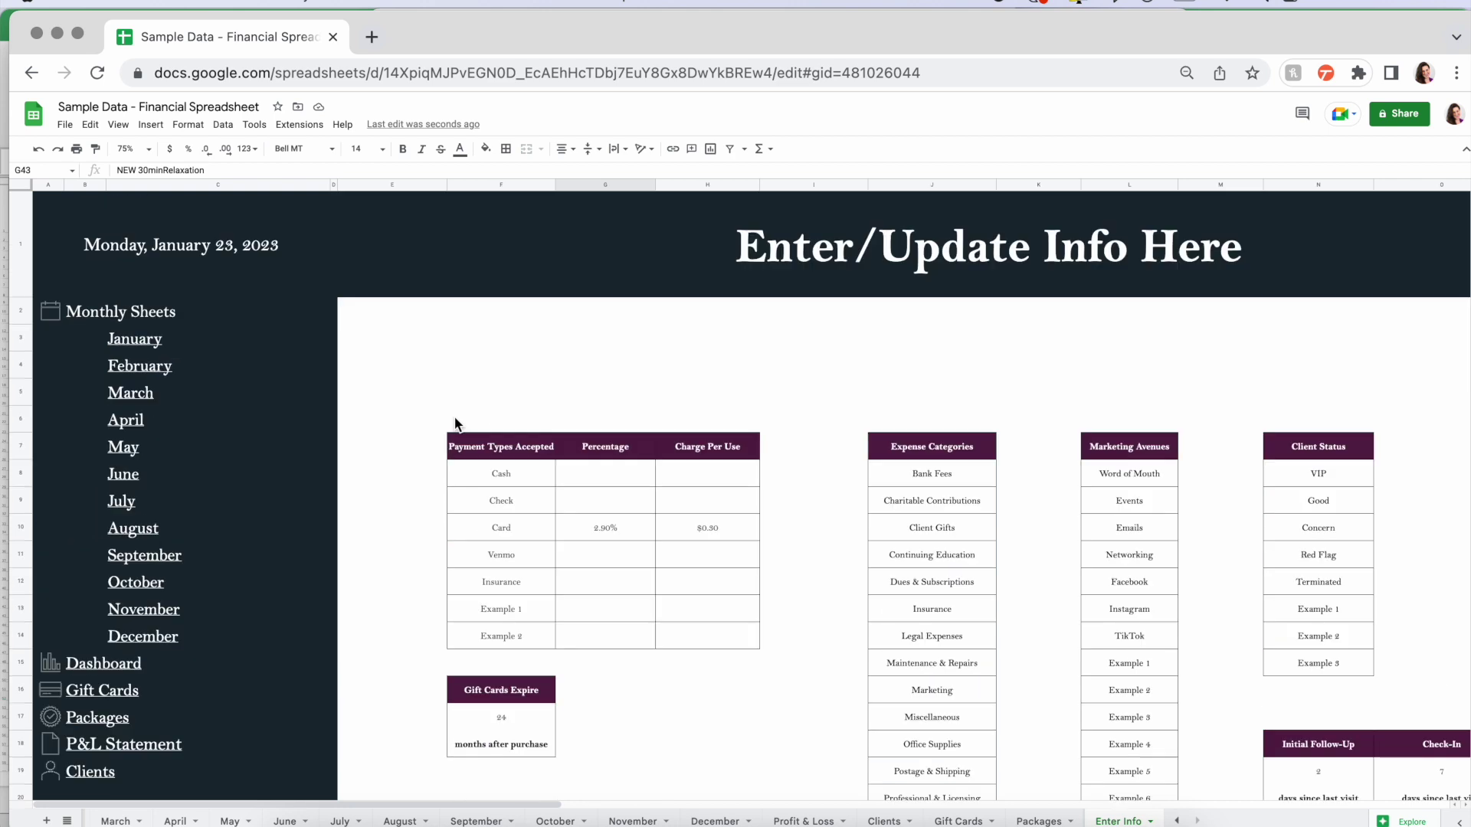
- Jump to the Dashboard sheet via its sidebar link, then bring the Excel workbook forward
{"action": "mouse_move", "coordinate": [137, 342]}
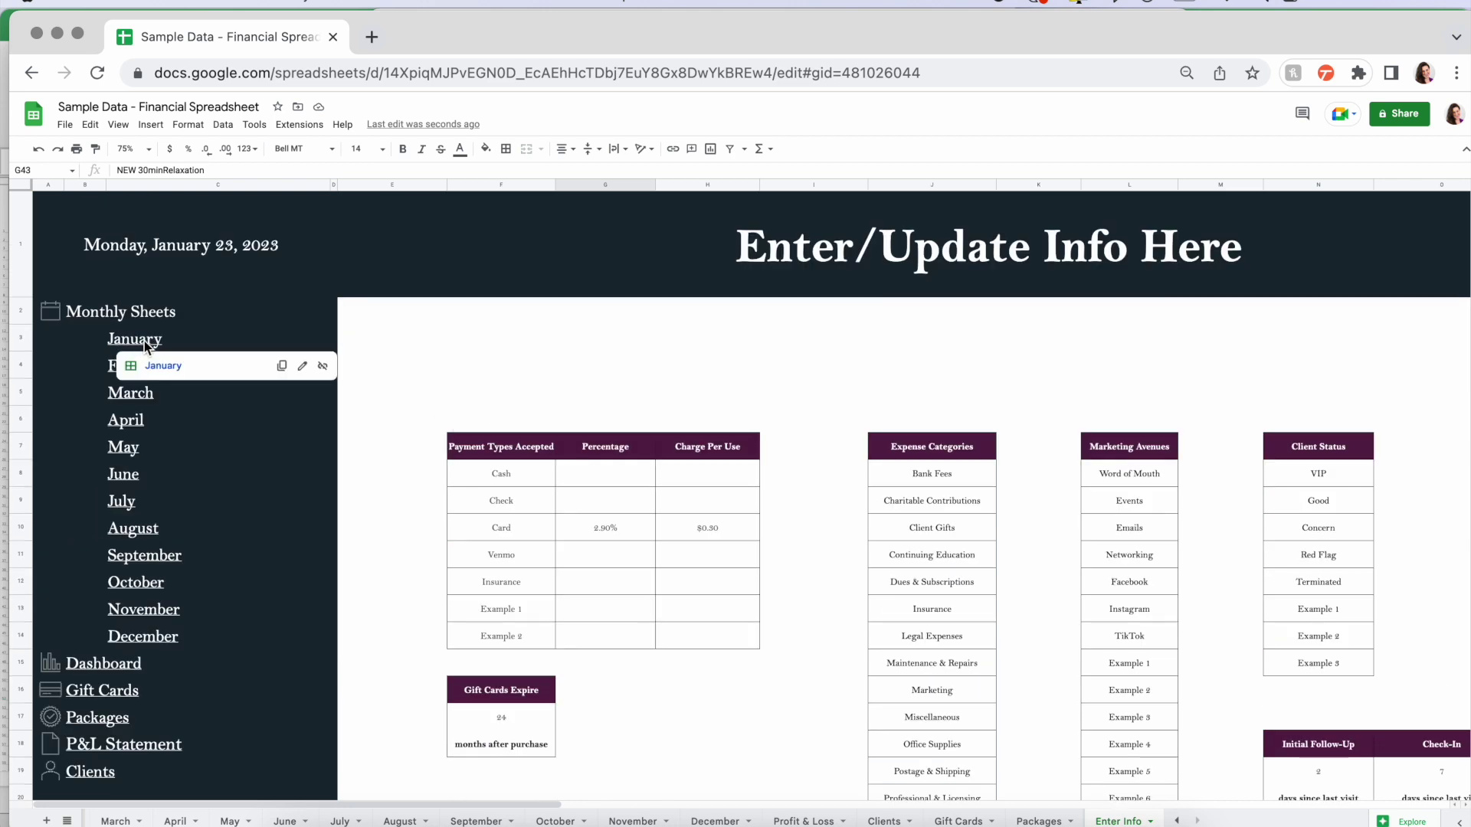
{"action": "mouse_move", "coordinate": [162, 454]}
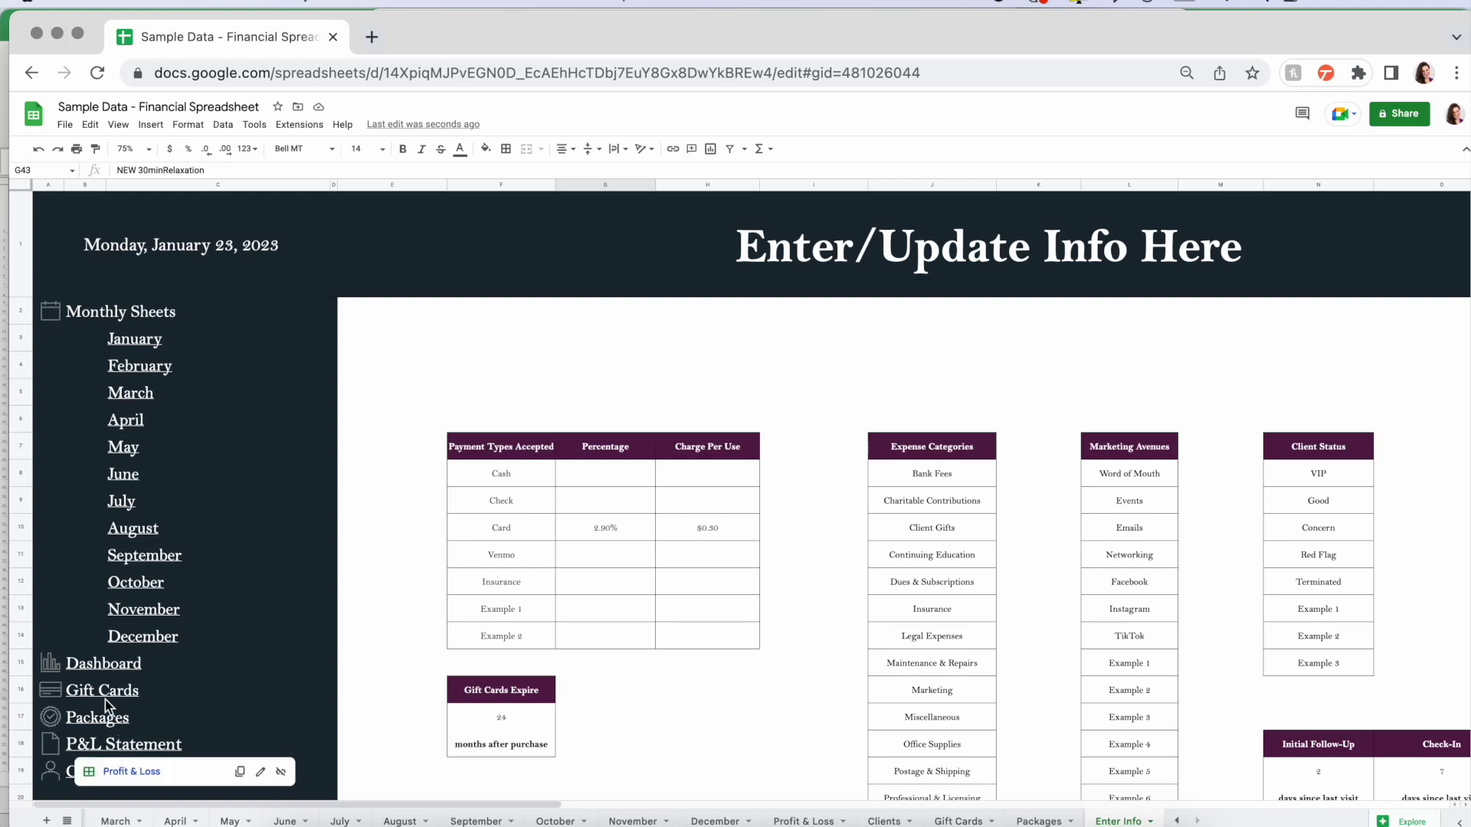
{"action": "left_click", "coordinate": [98, 666]}
{"action": "left_click", "coordinate": [128, 690]}
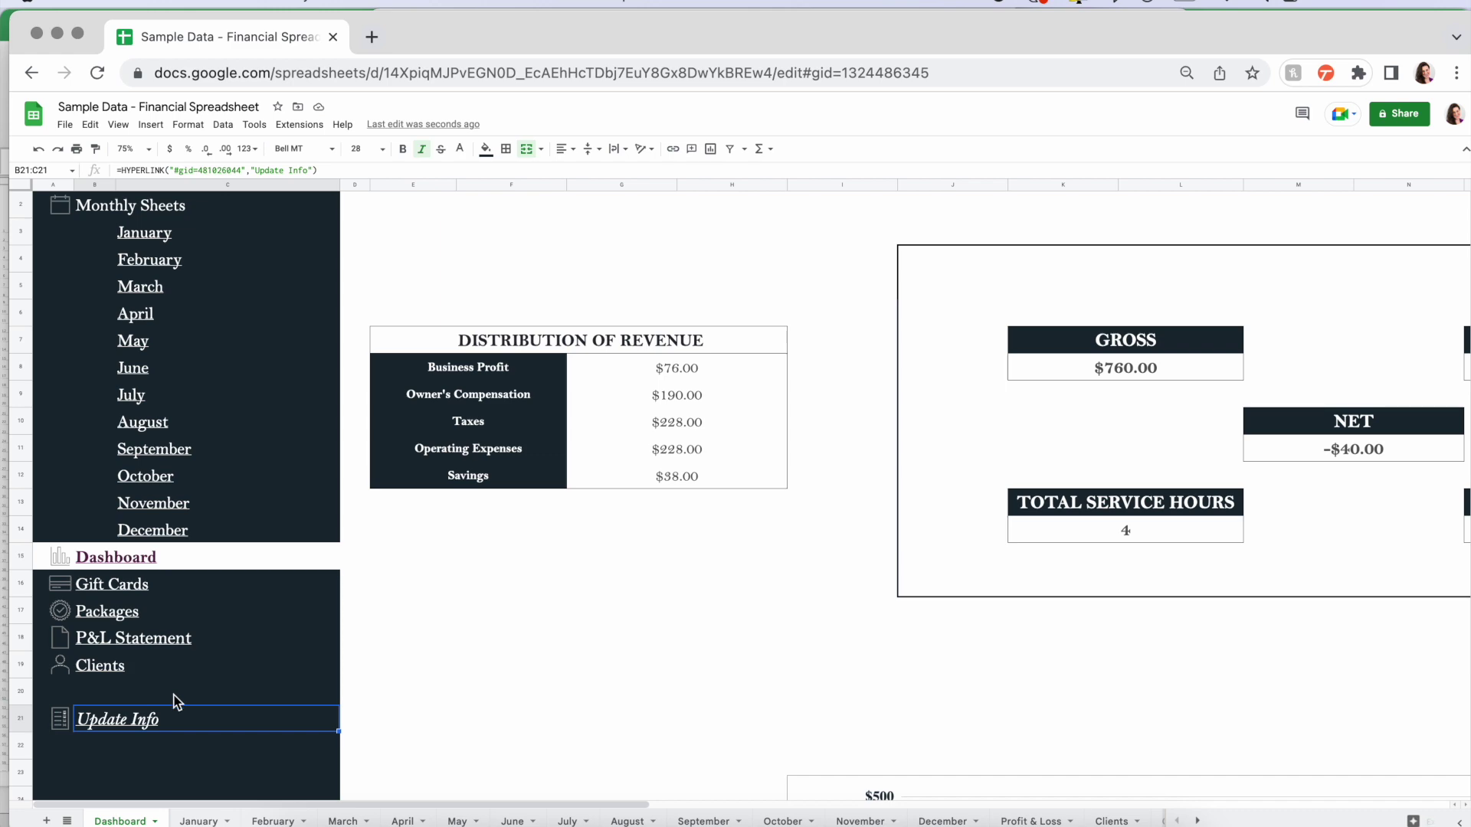
{"action": "left_click", "coordinate": [930, 818]}
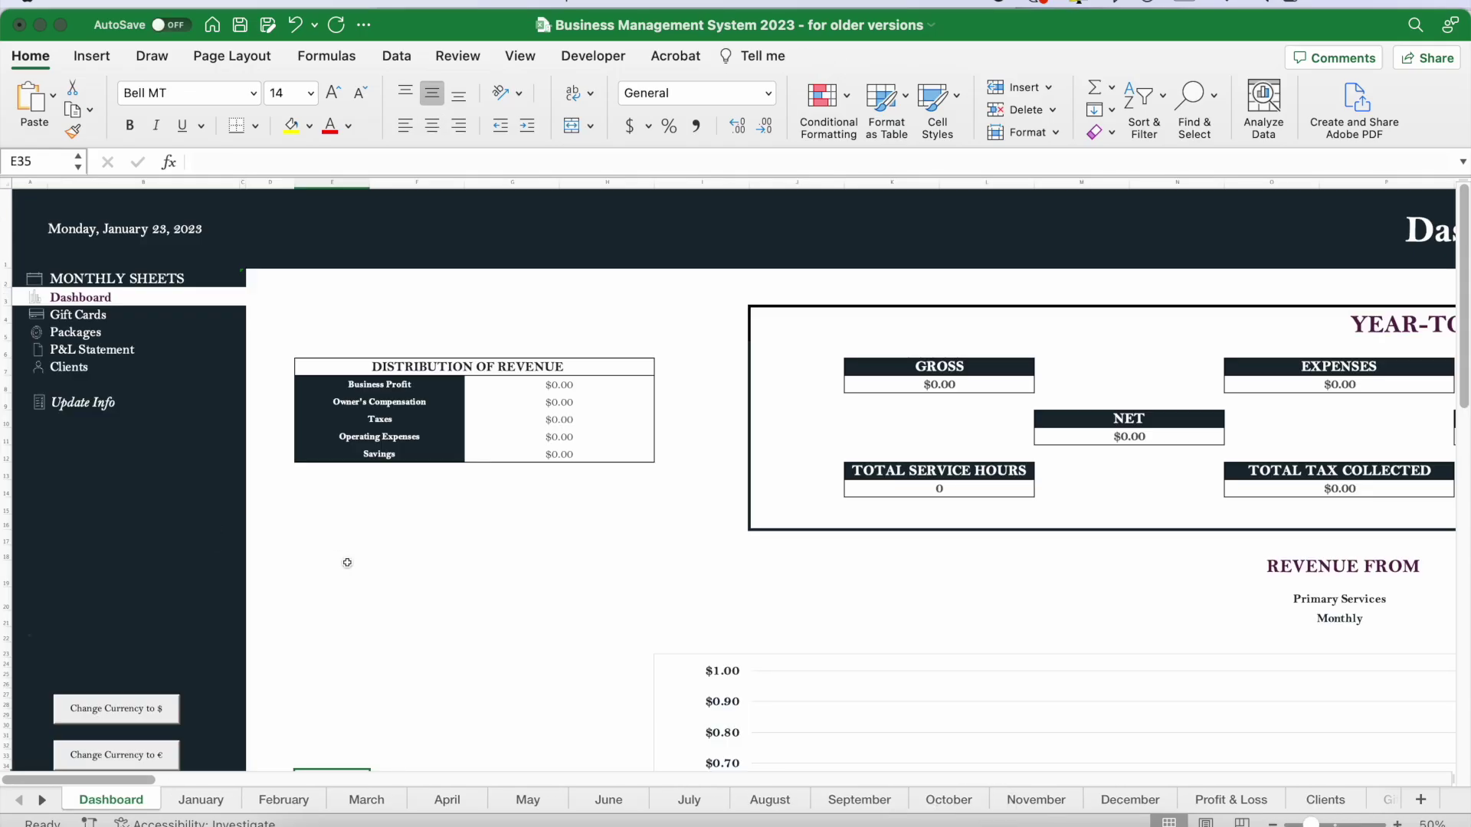
- Convert the Excel Dashboard amounts to euros with the 'Change Currency to €' button
{"action": "scroll", "coordinate": [347, 561], "scroll_direction": "down", "scroll_amount": 5}
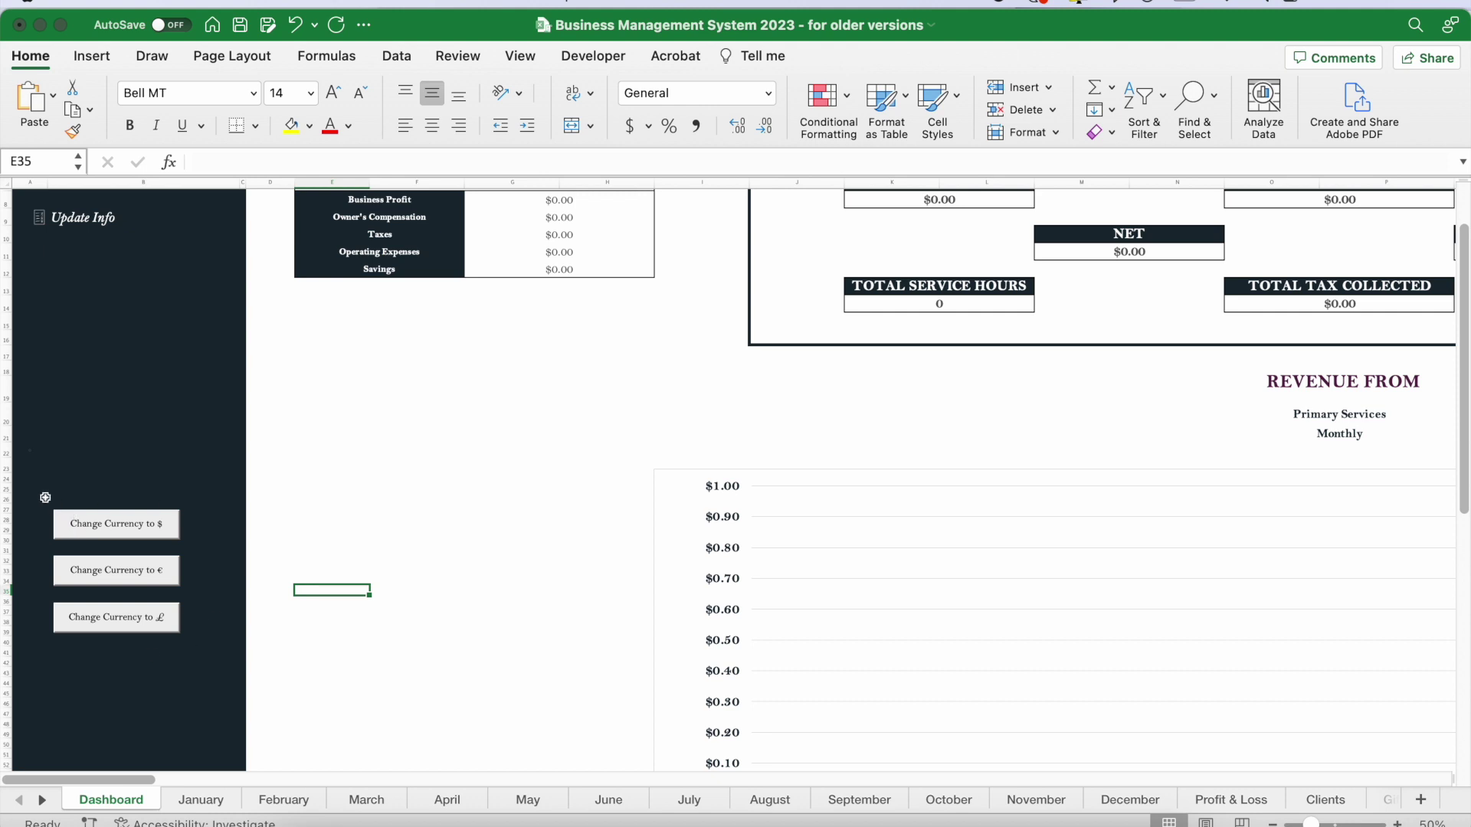
{"action": "left_click_drag", "start_coordinate": [76, 495], "coordinate": [83, 652]}
{"action": "left_click", "coordinate": [287, 579]}
{"action": "scroll", "coordinate": [191, 563], "scroll_direction": "up", "scroll_amount": 3}
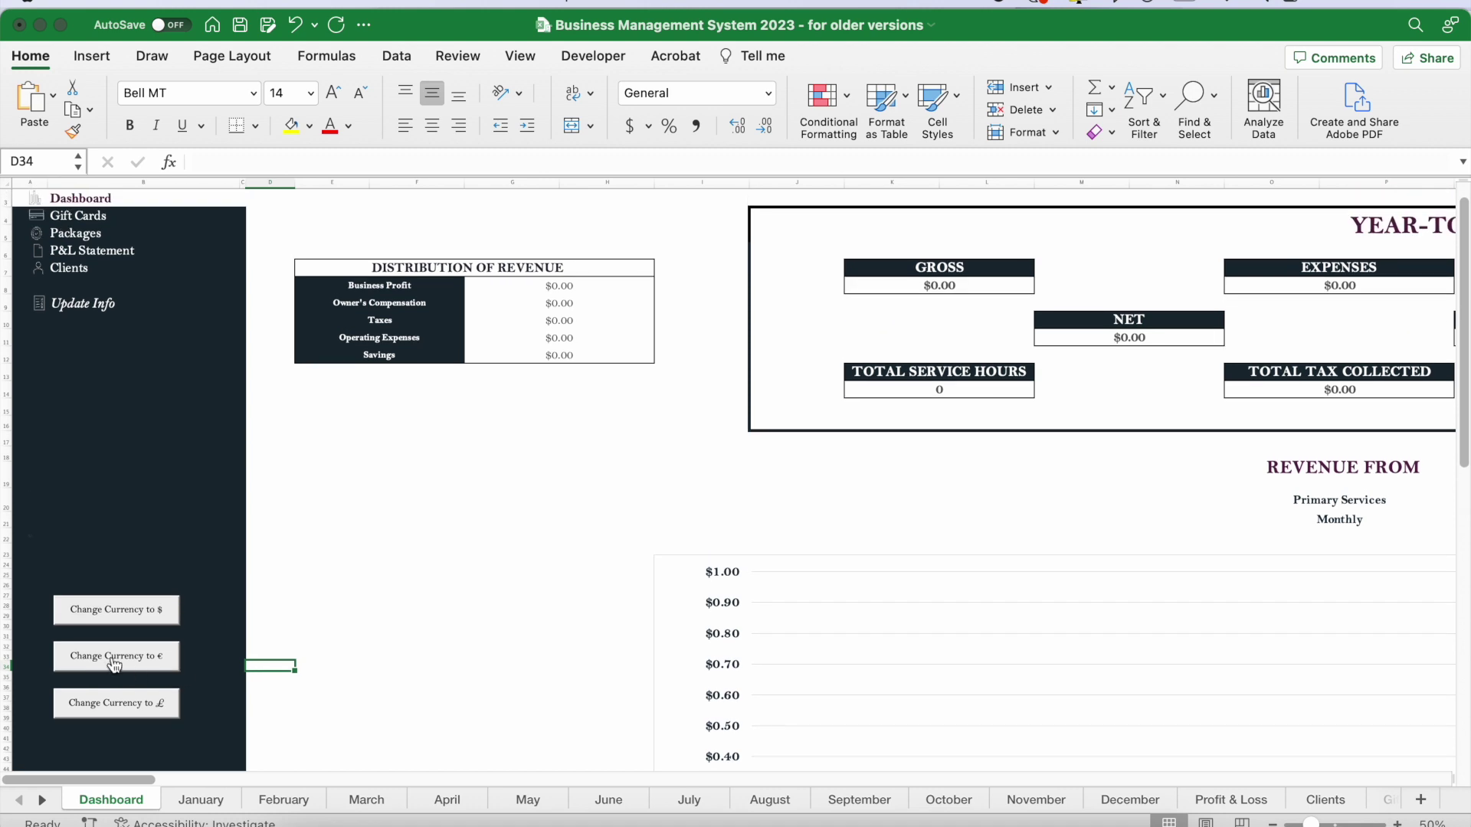
{"action": "left_click", "coordinate": [114, 663]}
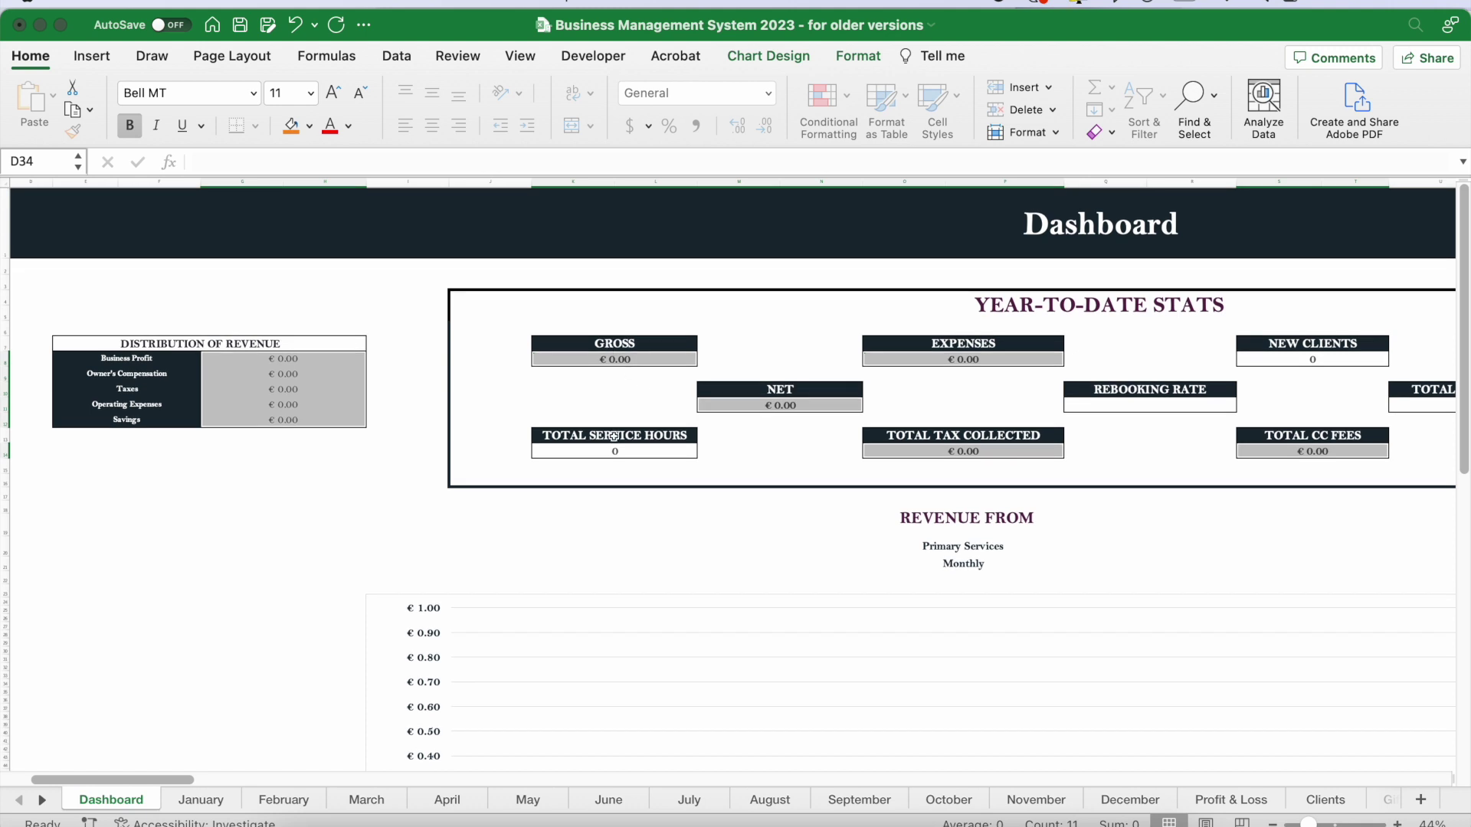
- Check the Distribution of Revenue values, then switch the currency back to dollars
{"action": "left_click_drag", "start_coordinate": [280, 363], "coordinate": [280, 423]}
{"action": "left_click", "coordinate": [239, 520]}
{"action": "scroll", "coordinate": [191, 552], "scroll_direction": "left", "scroll_amount": 5}
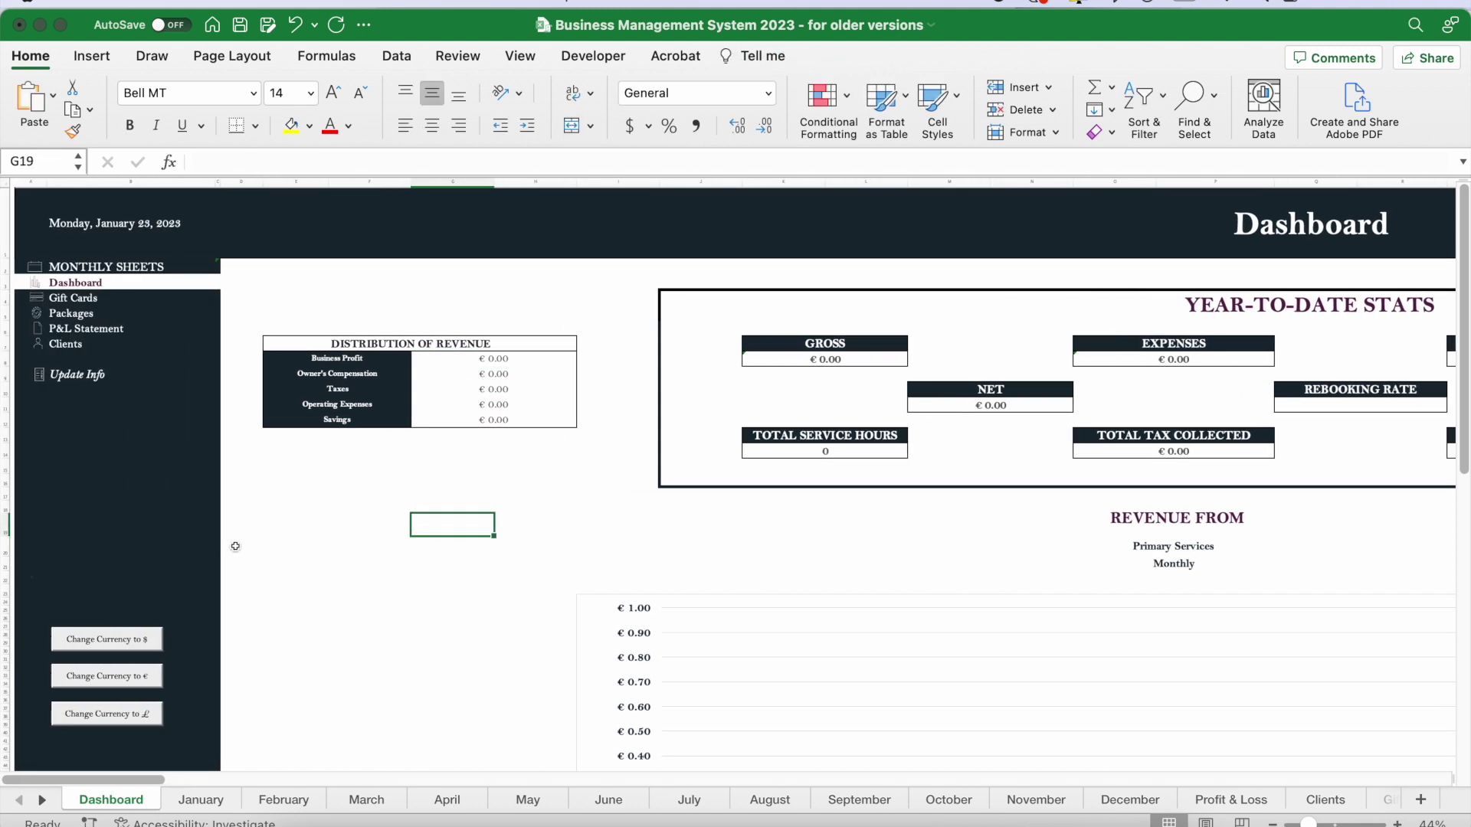
{"action": "left_click", "coordinate": [103, 640]}
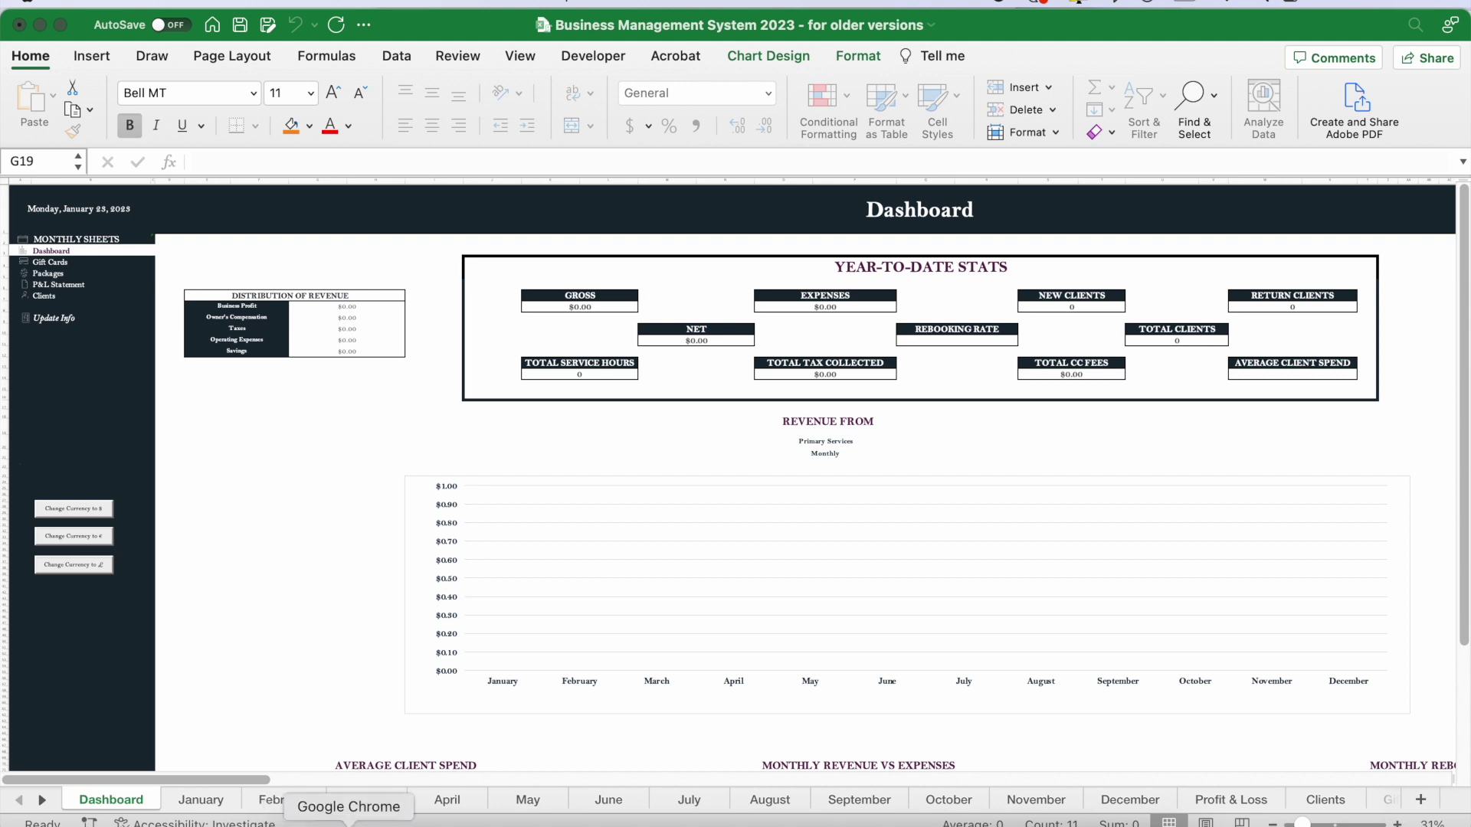
- Review the Google Sheets locale in File > Settings and cancel, leaving it United States
{"action": "left_click", "coordinate": [348, 823]}
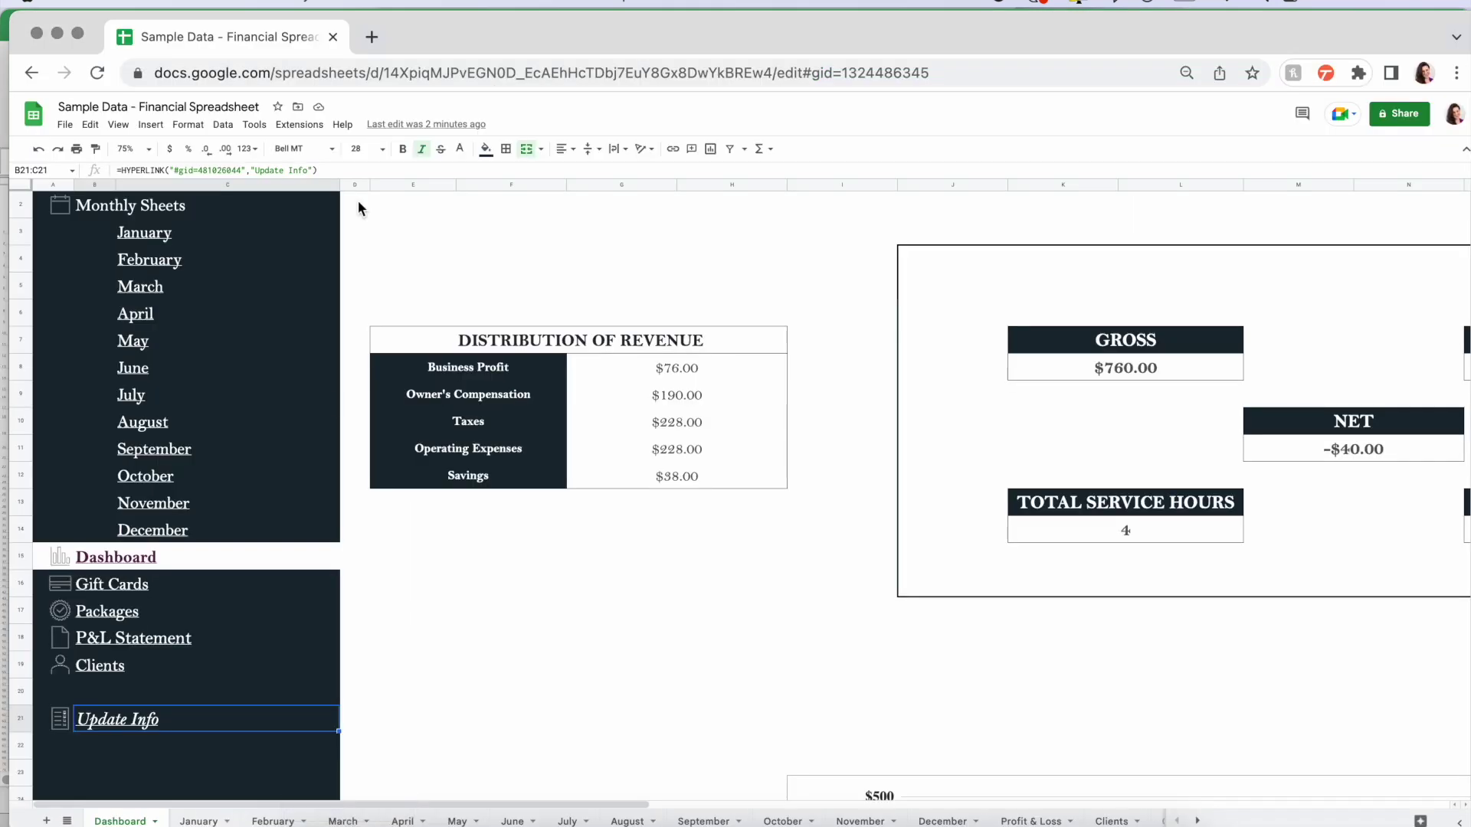
{"action": "left_click", "coordinate": [394, 239]}
{"action": "left_click", "coordinate": [65, 125]}
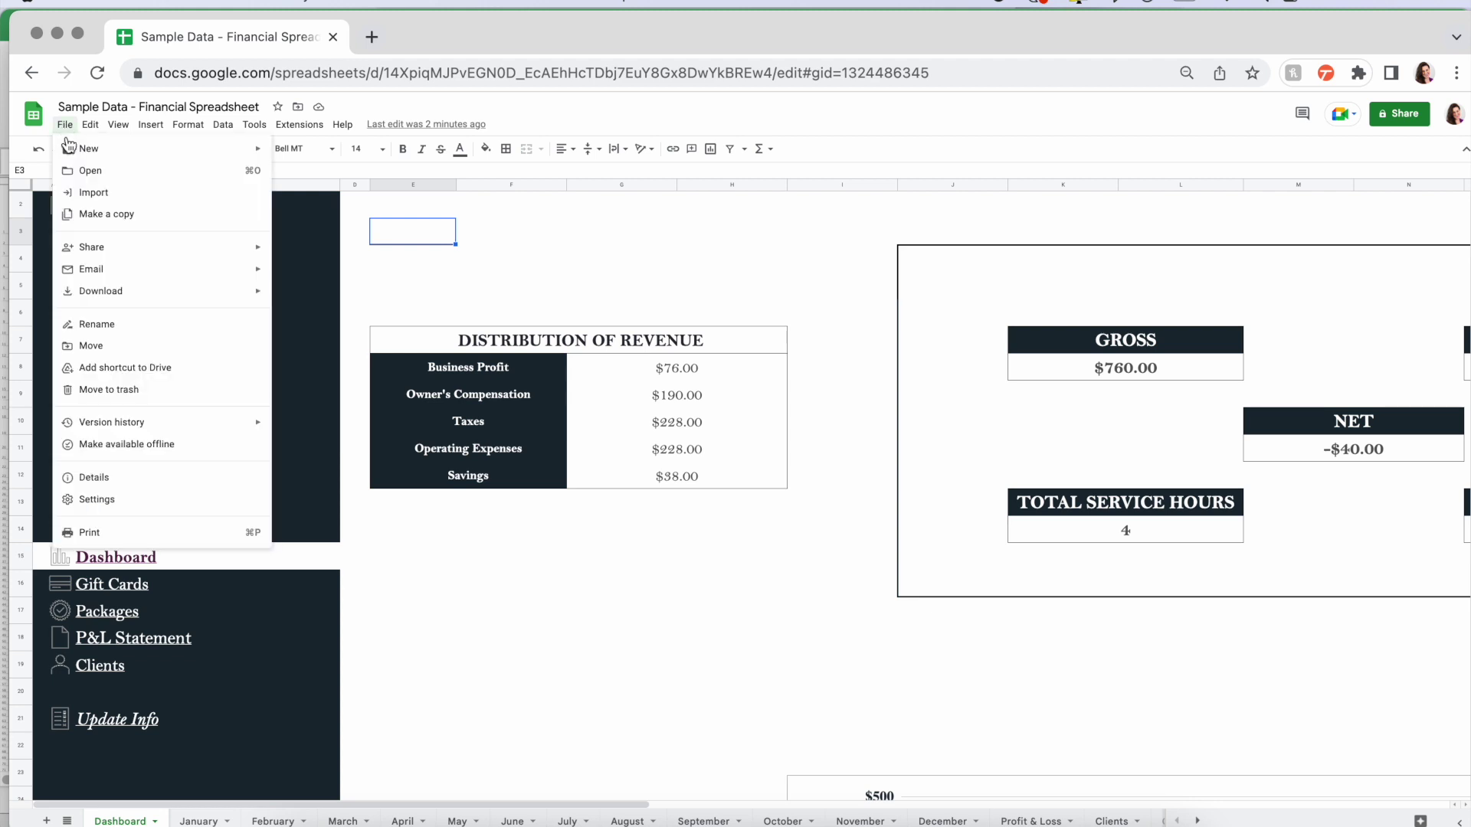
{"action": "left_click", "coordinate": [97, 500]}
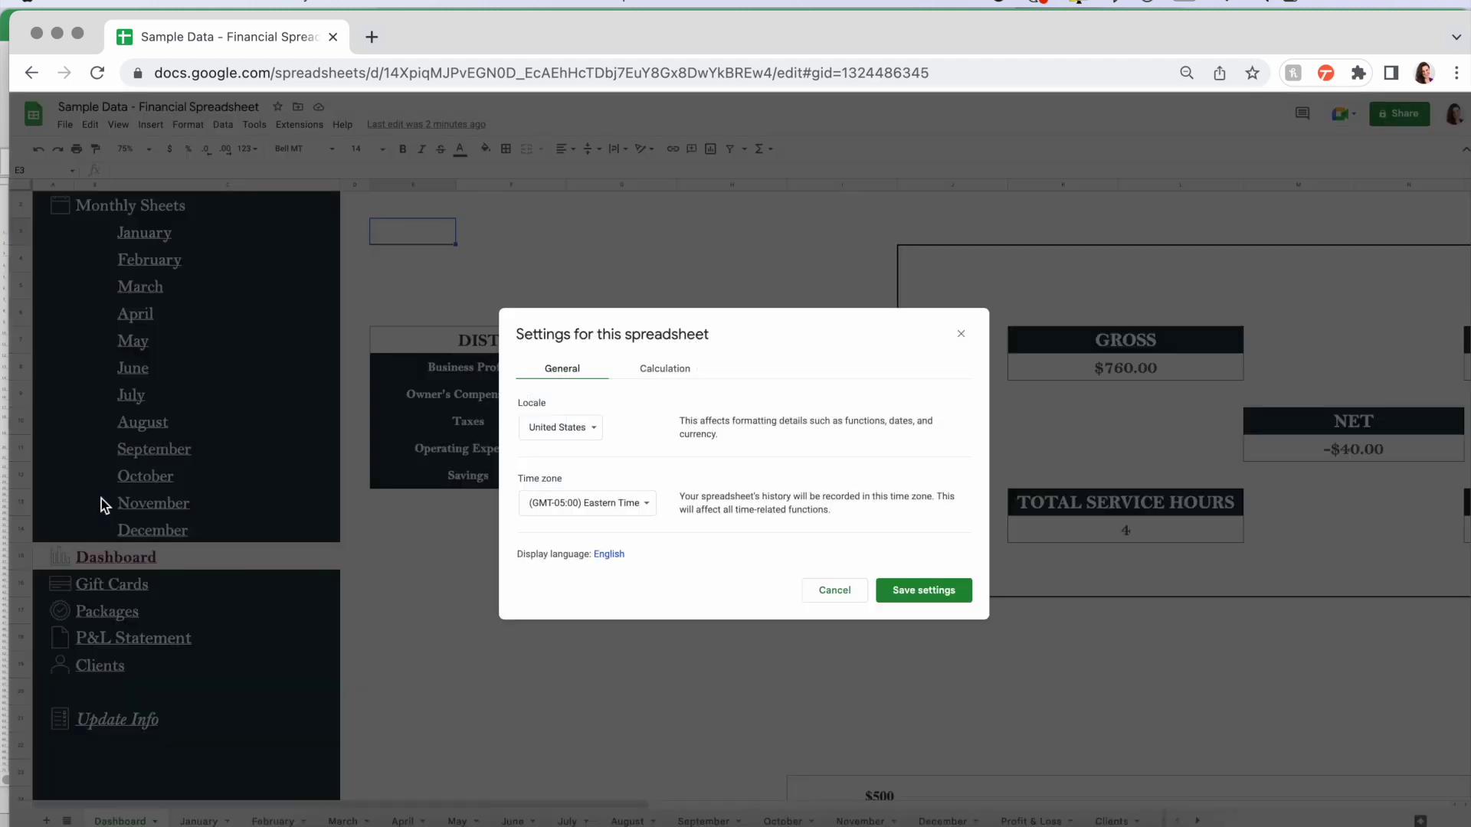
{"action": "left_click", "coordinate": [585, 433]}
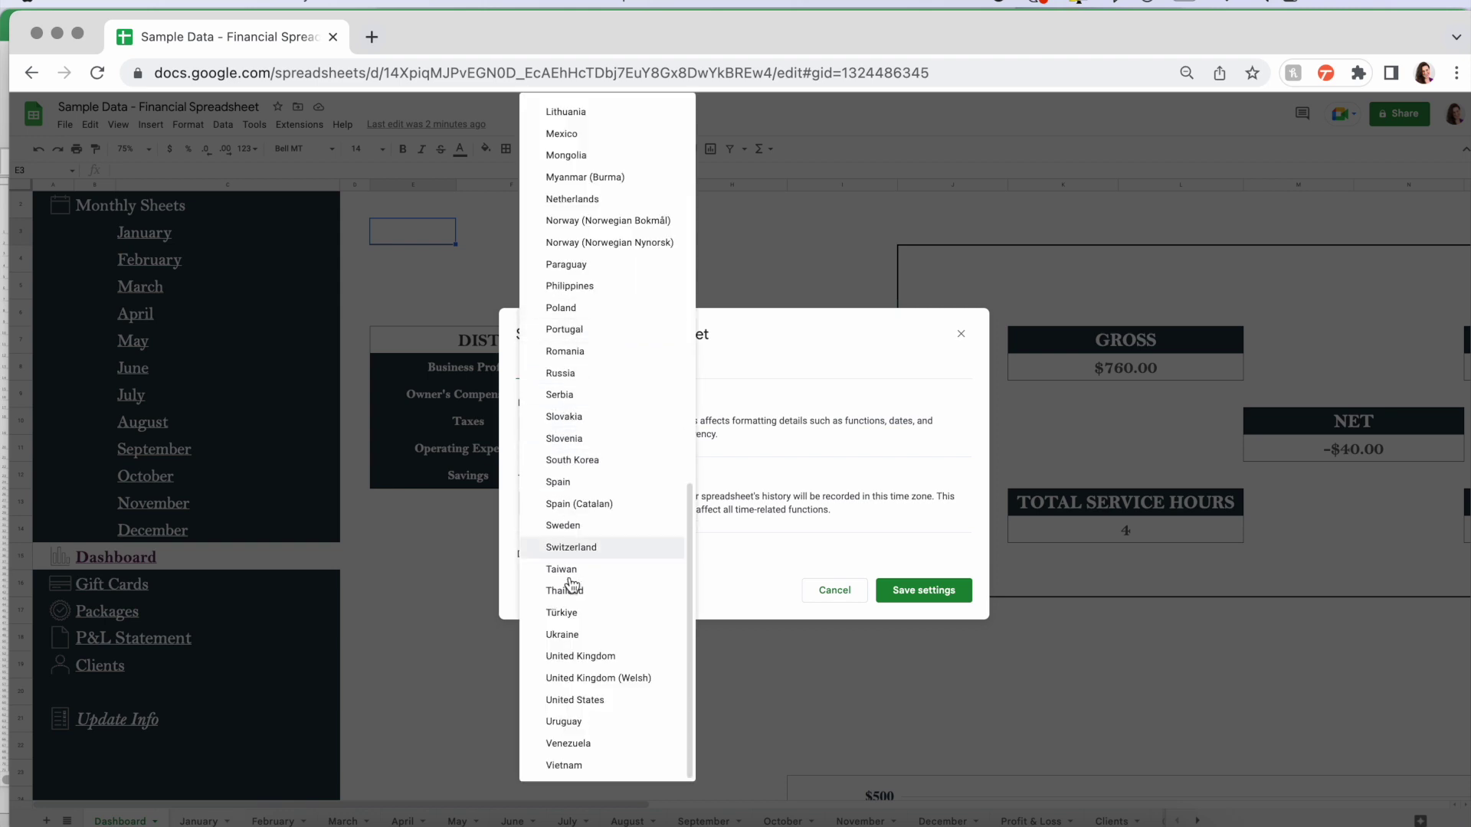
{"action": "left_click", "coordinate": [867, 458]}
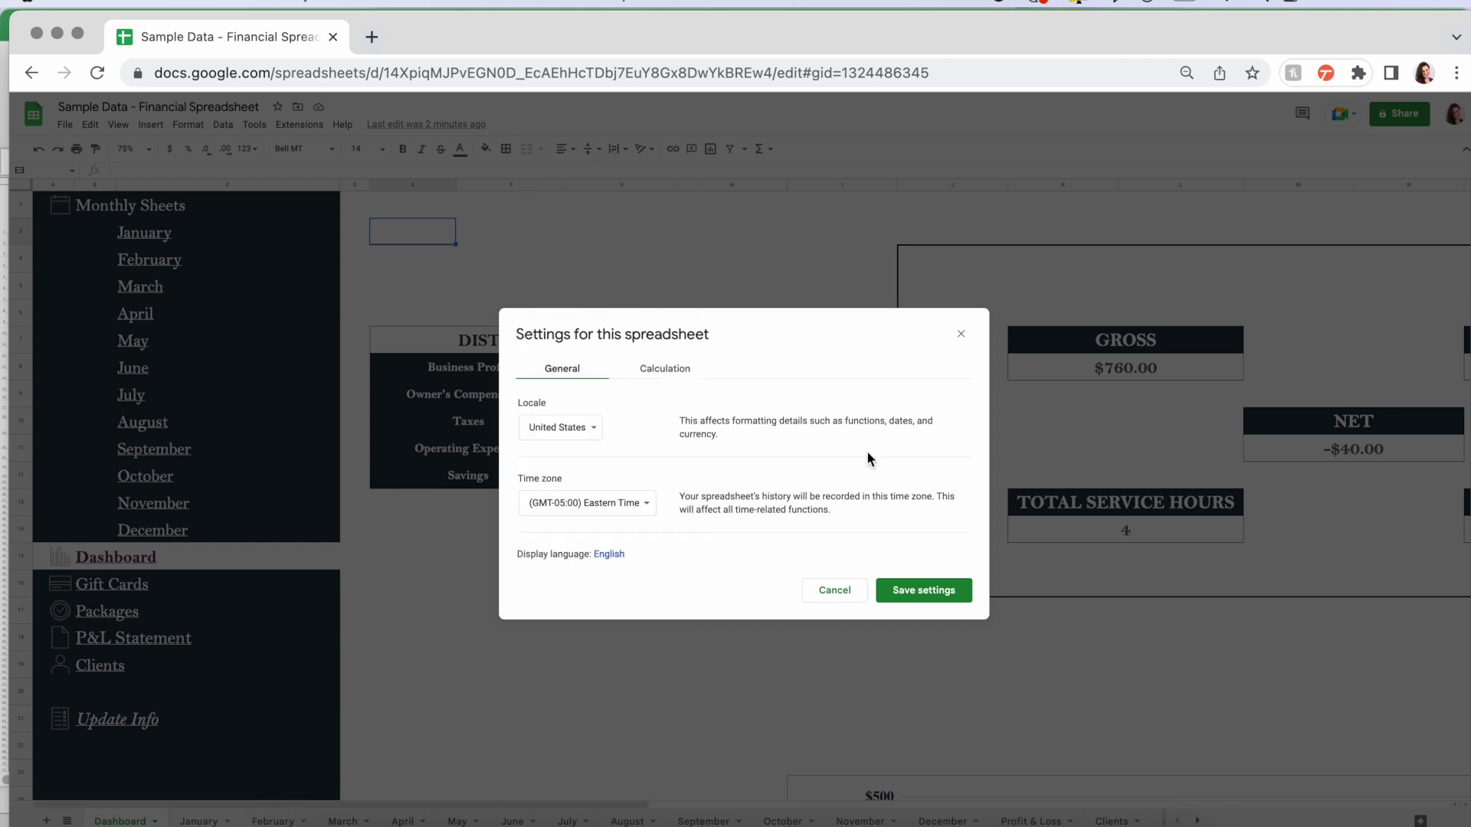
{"action": "left_click", "coordinate": [824, 594]}
- Zoom the Google Sheets Dashboard out to 50%
{"action": "left_click", "coordinate": [549, 615]}
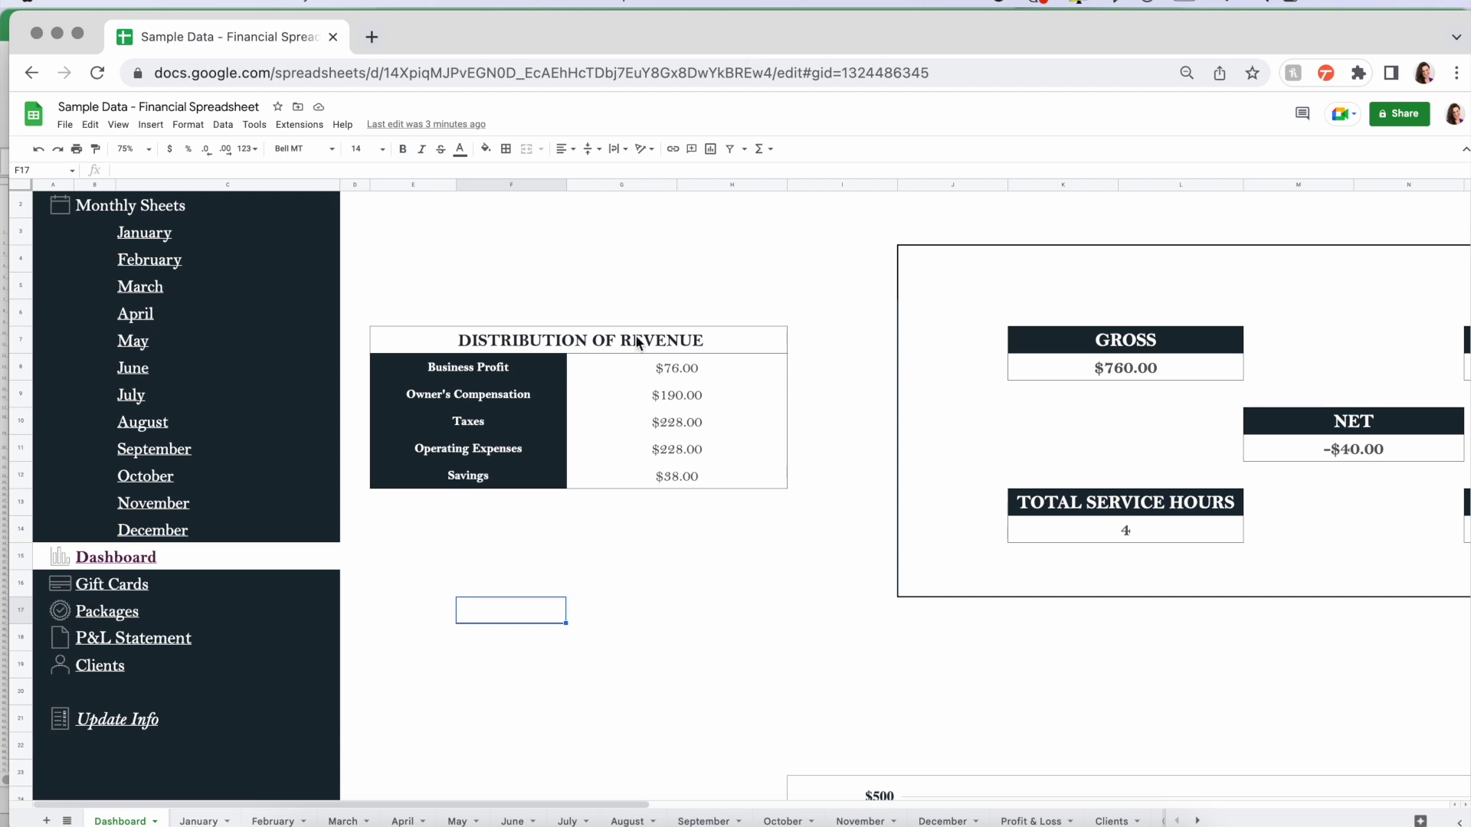
{"action": "scroll", "coordinate": [512, 613], "scroll_direction": "down", "scroll_amount": 3}
{"action": "left_click", "coordinate": [512, 612]}
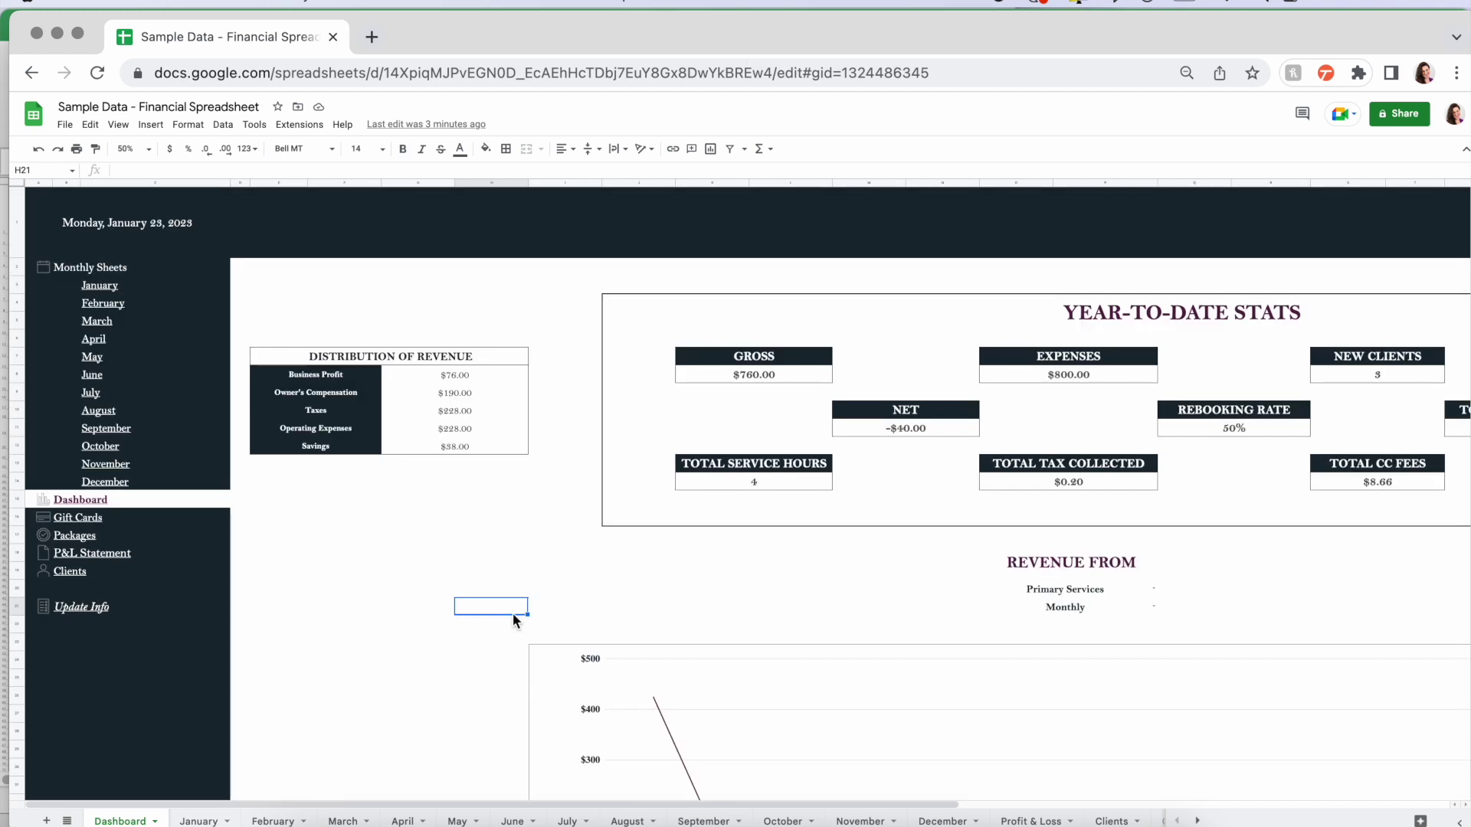